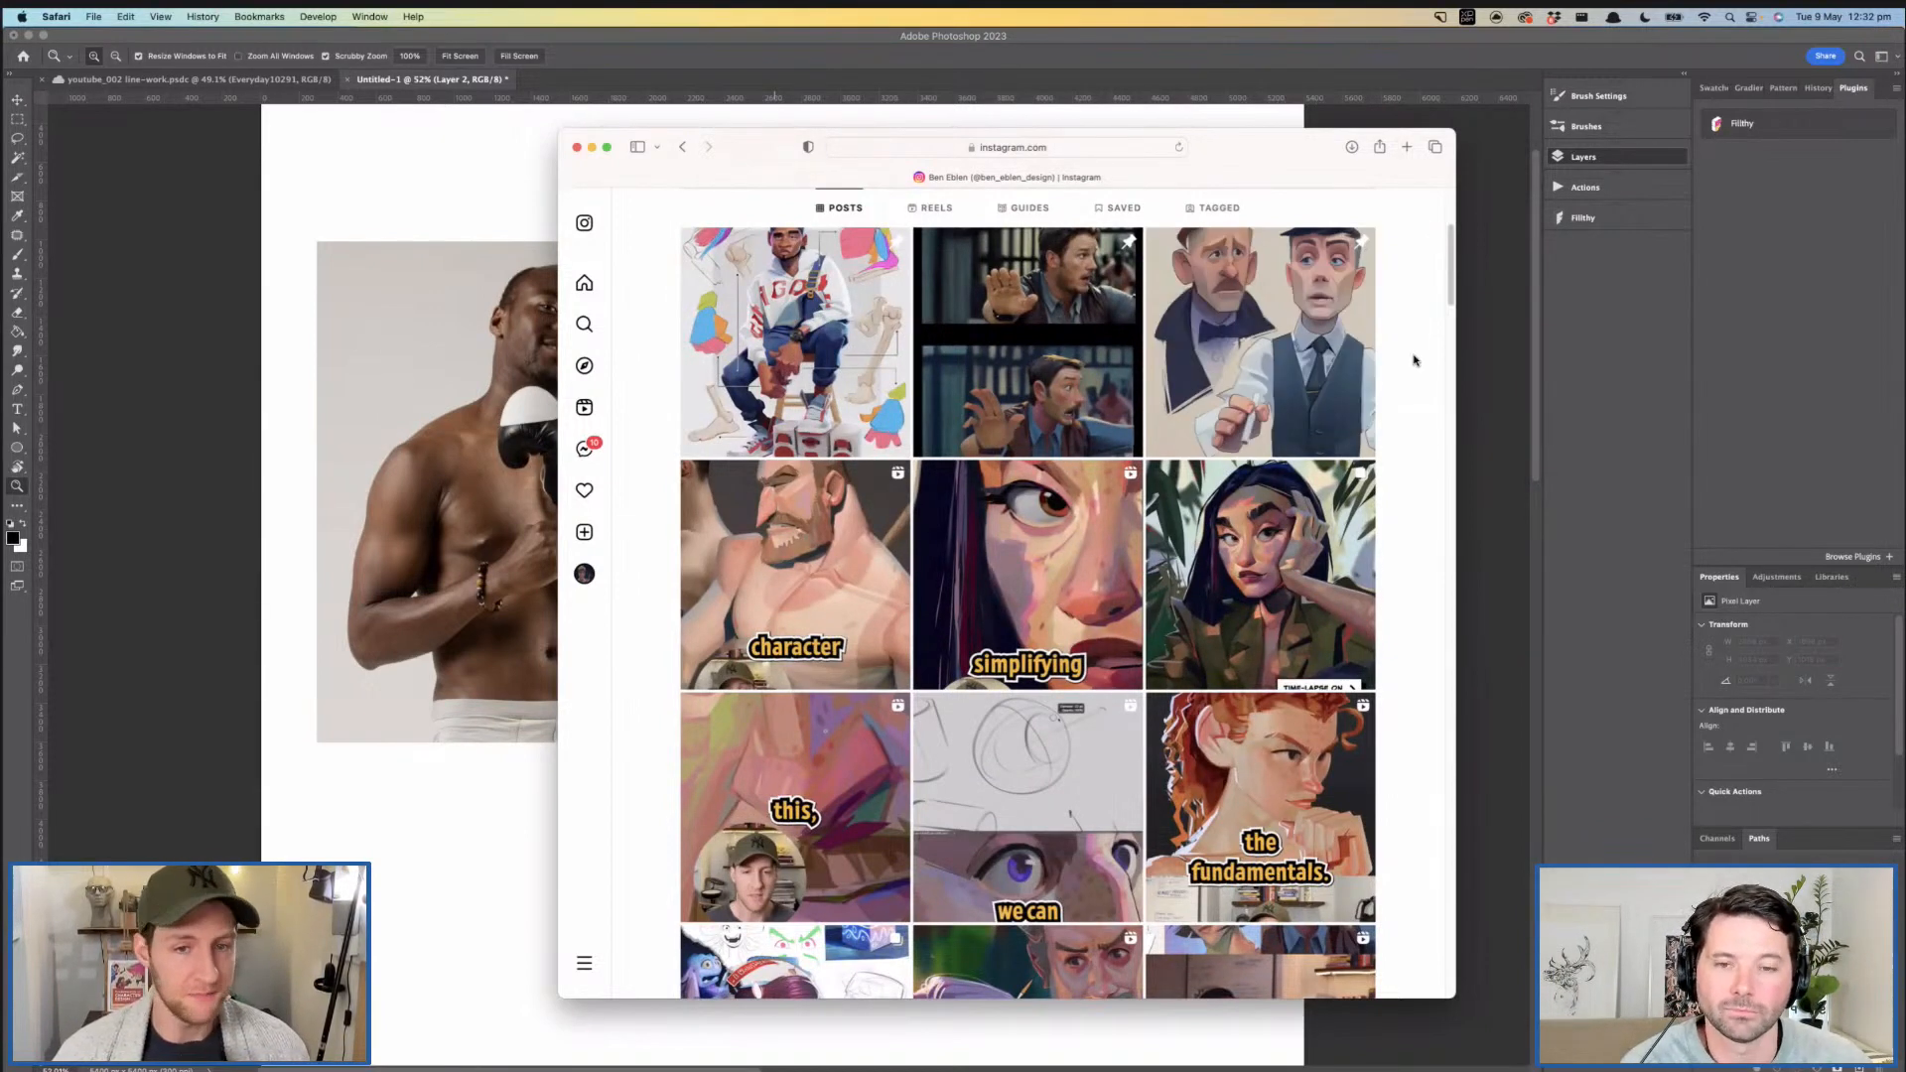
# - Look through the character paintings and sketch notes in the artist's Instagram post grid
pyautogui.scroll(-1, 1414, 359)
pyautogui.scroll(3, 1416, 461)
pyautogui.scroll(-3, 1414, 462)
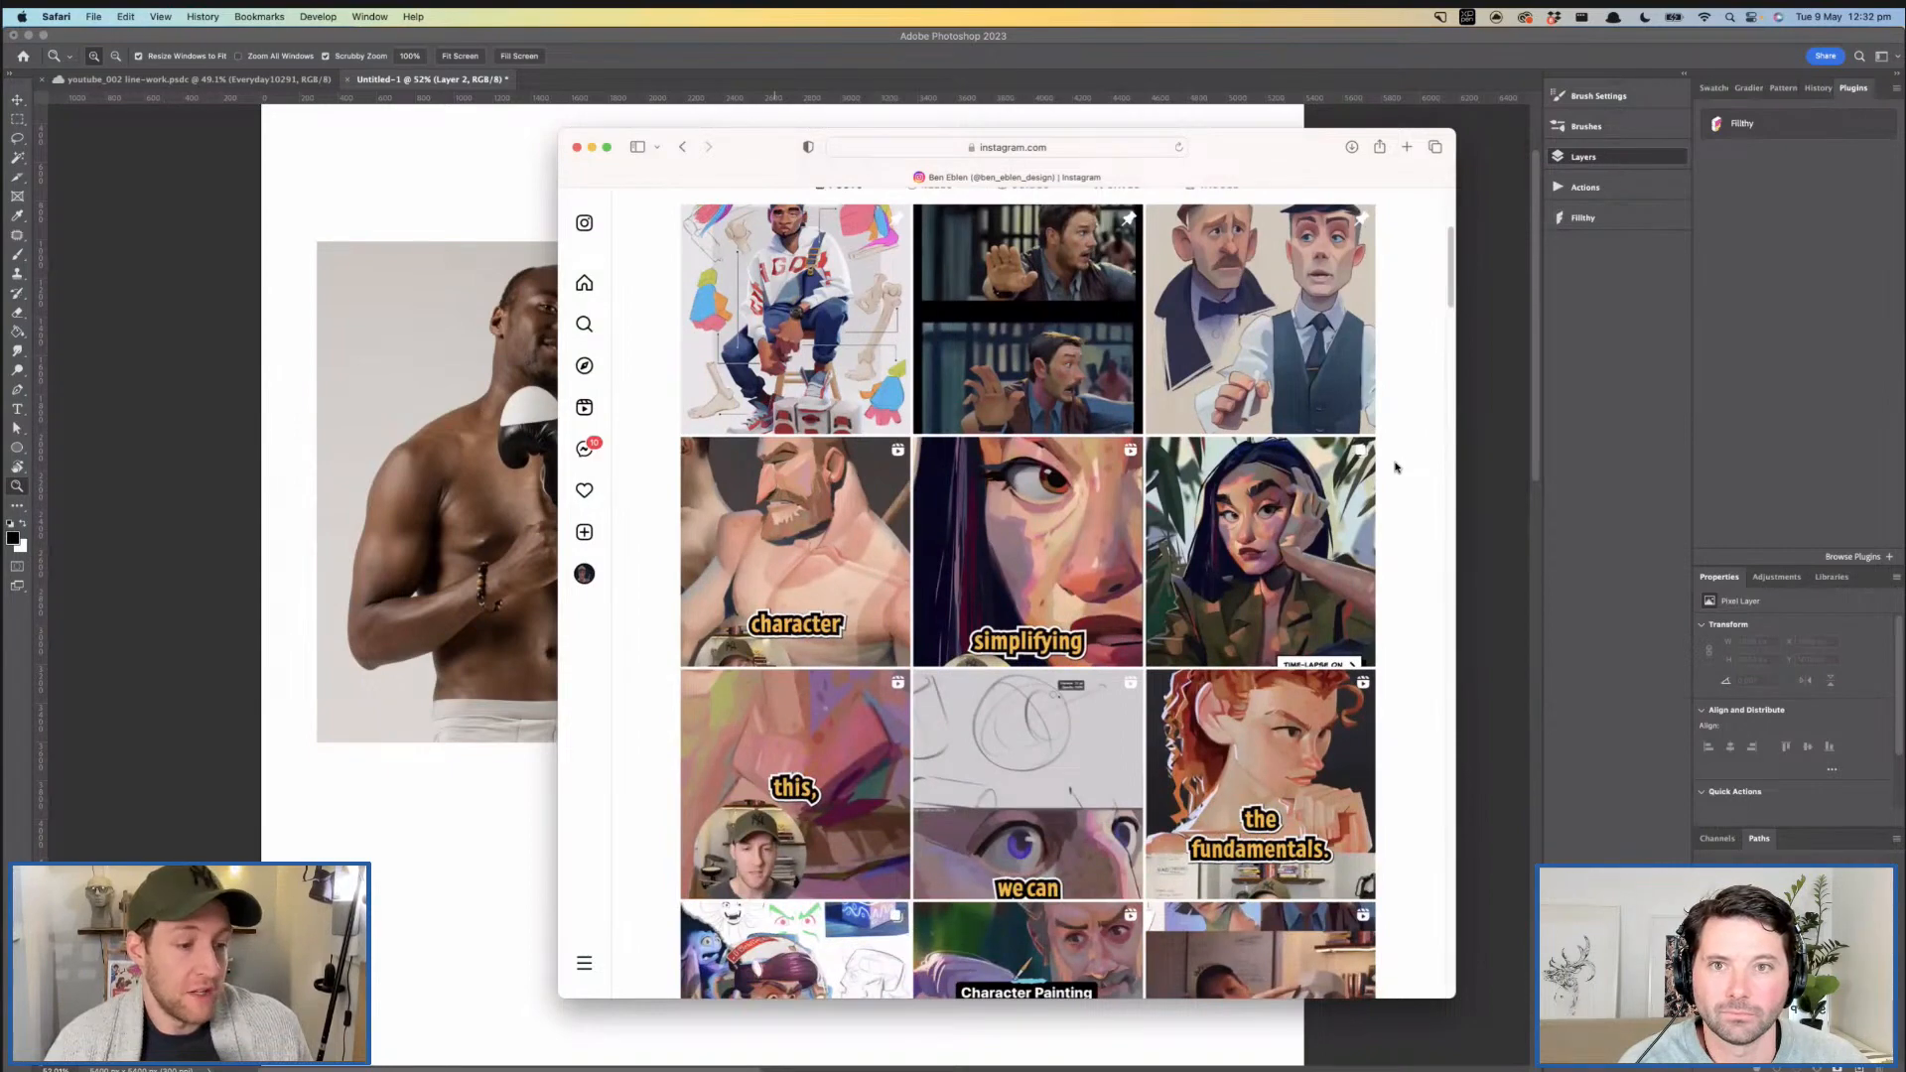
pyautogui.scroll(1, 1395, 467)
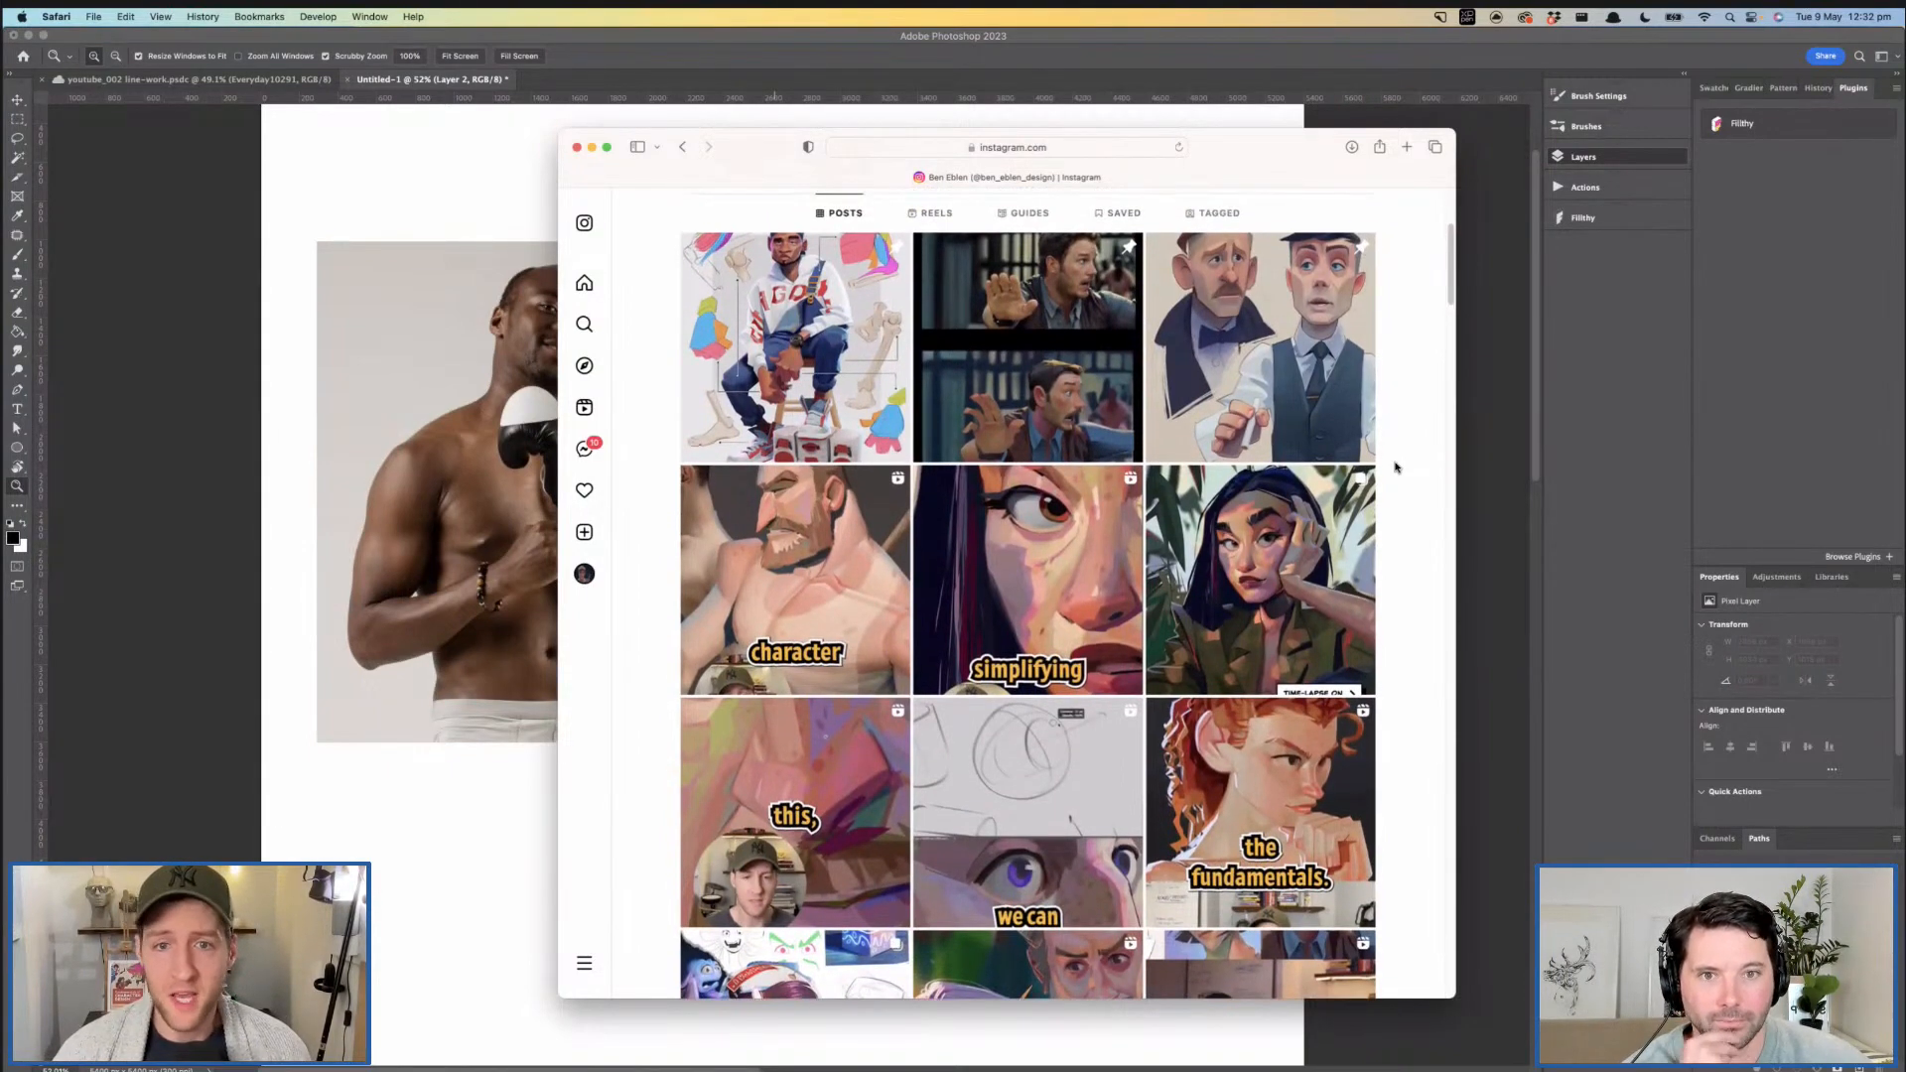
pyautogui.scroll(-6, 1395, 466)
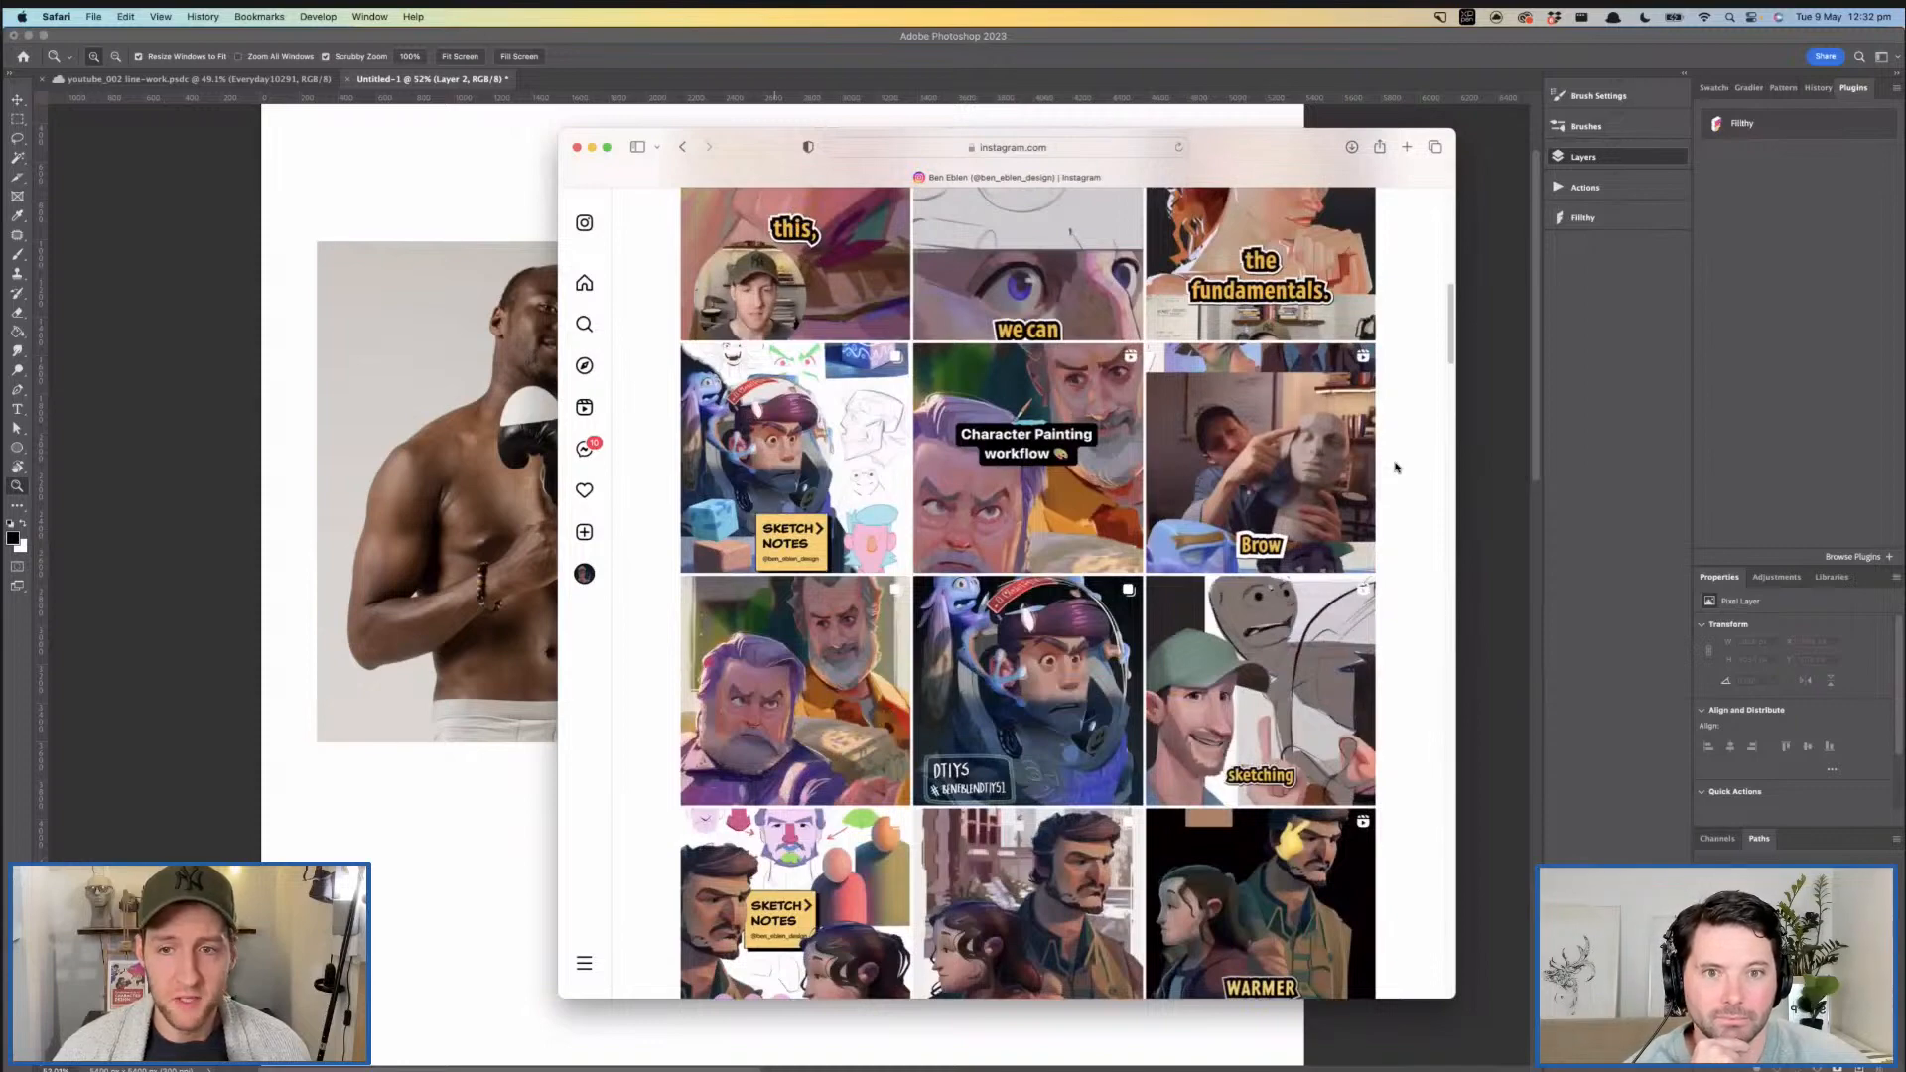
pyautogui.scroll(-6, 1395, 466)
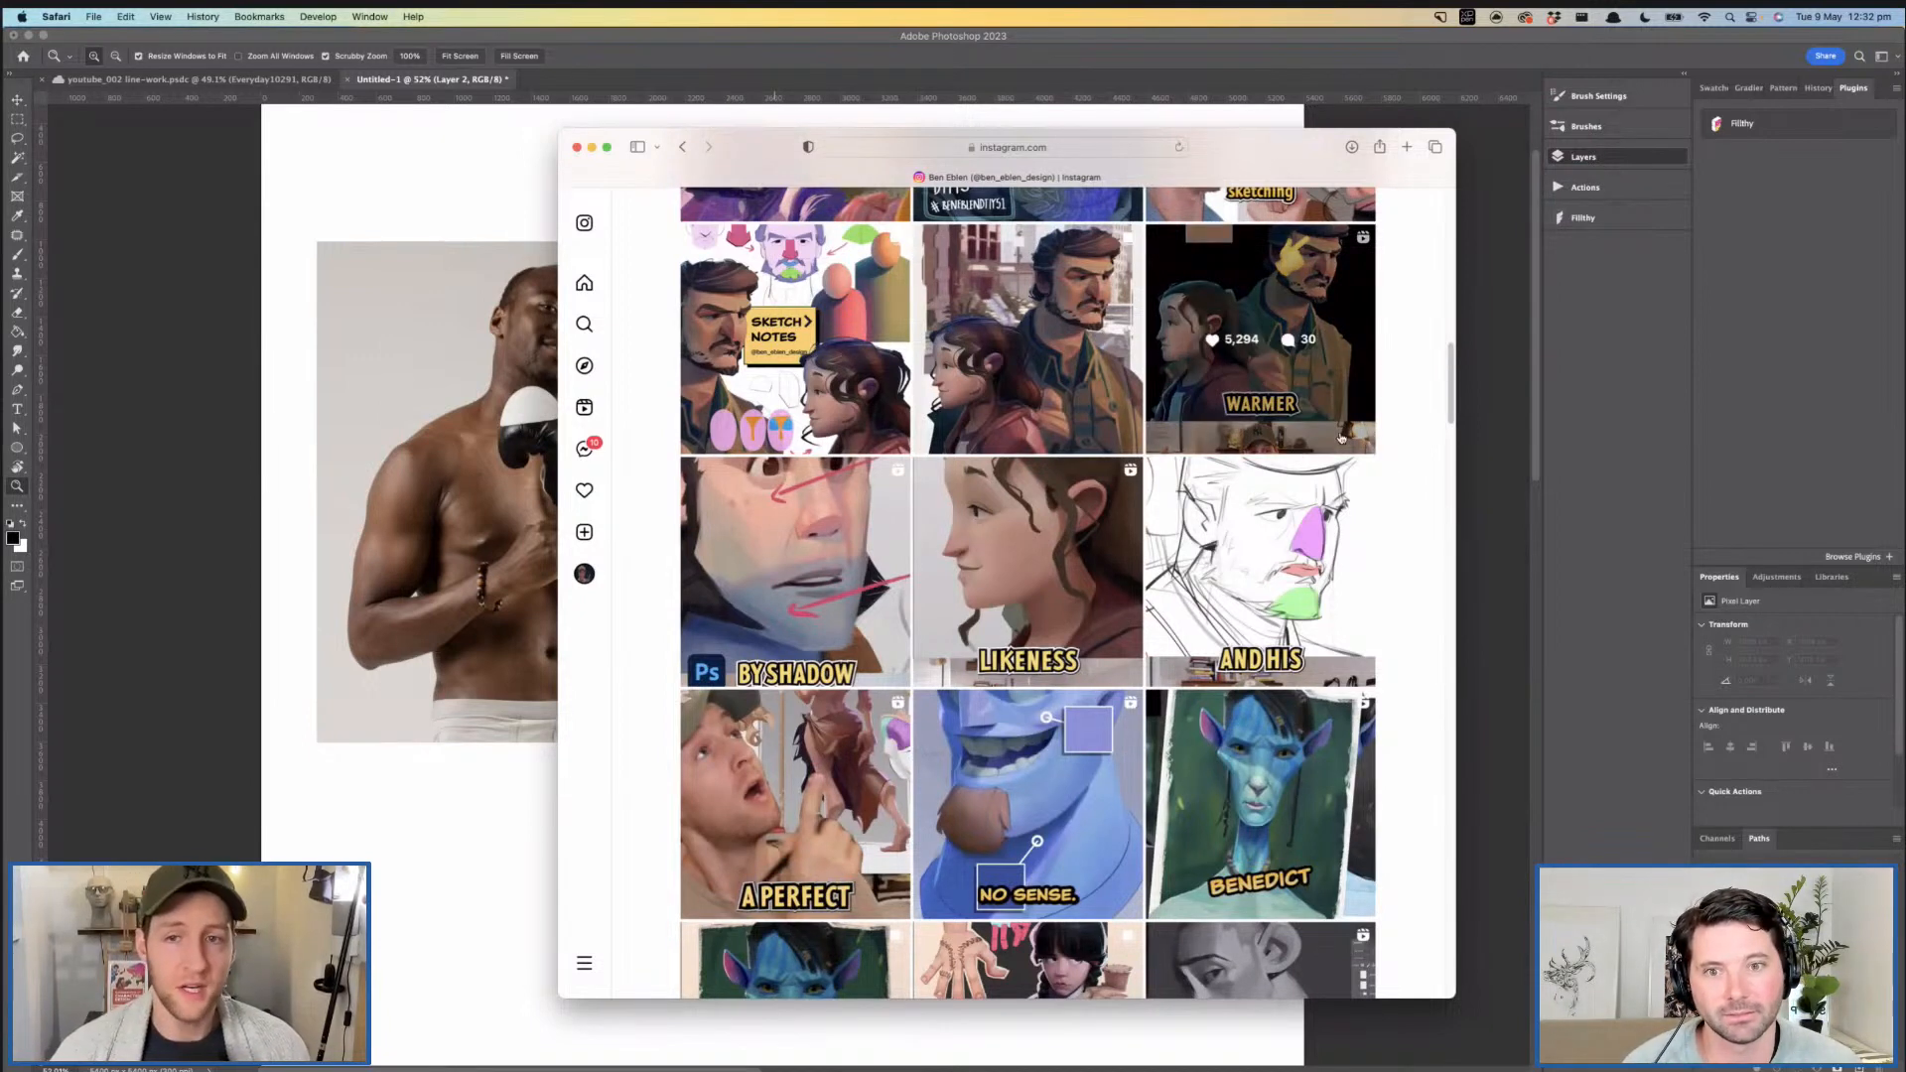
pyautogui.scroll(4, 1393, 423)
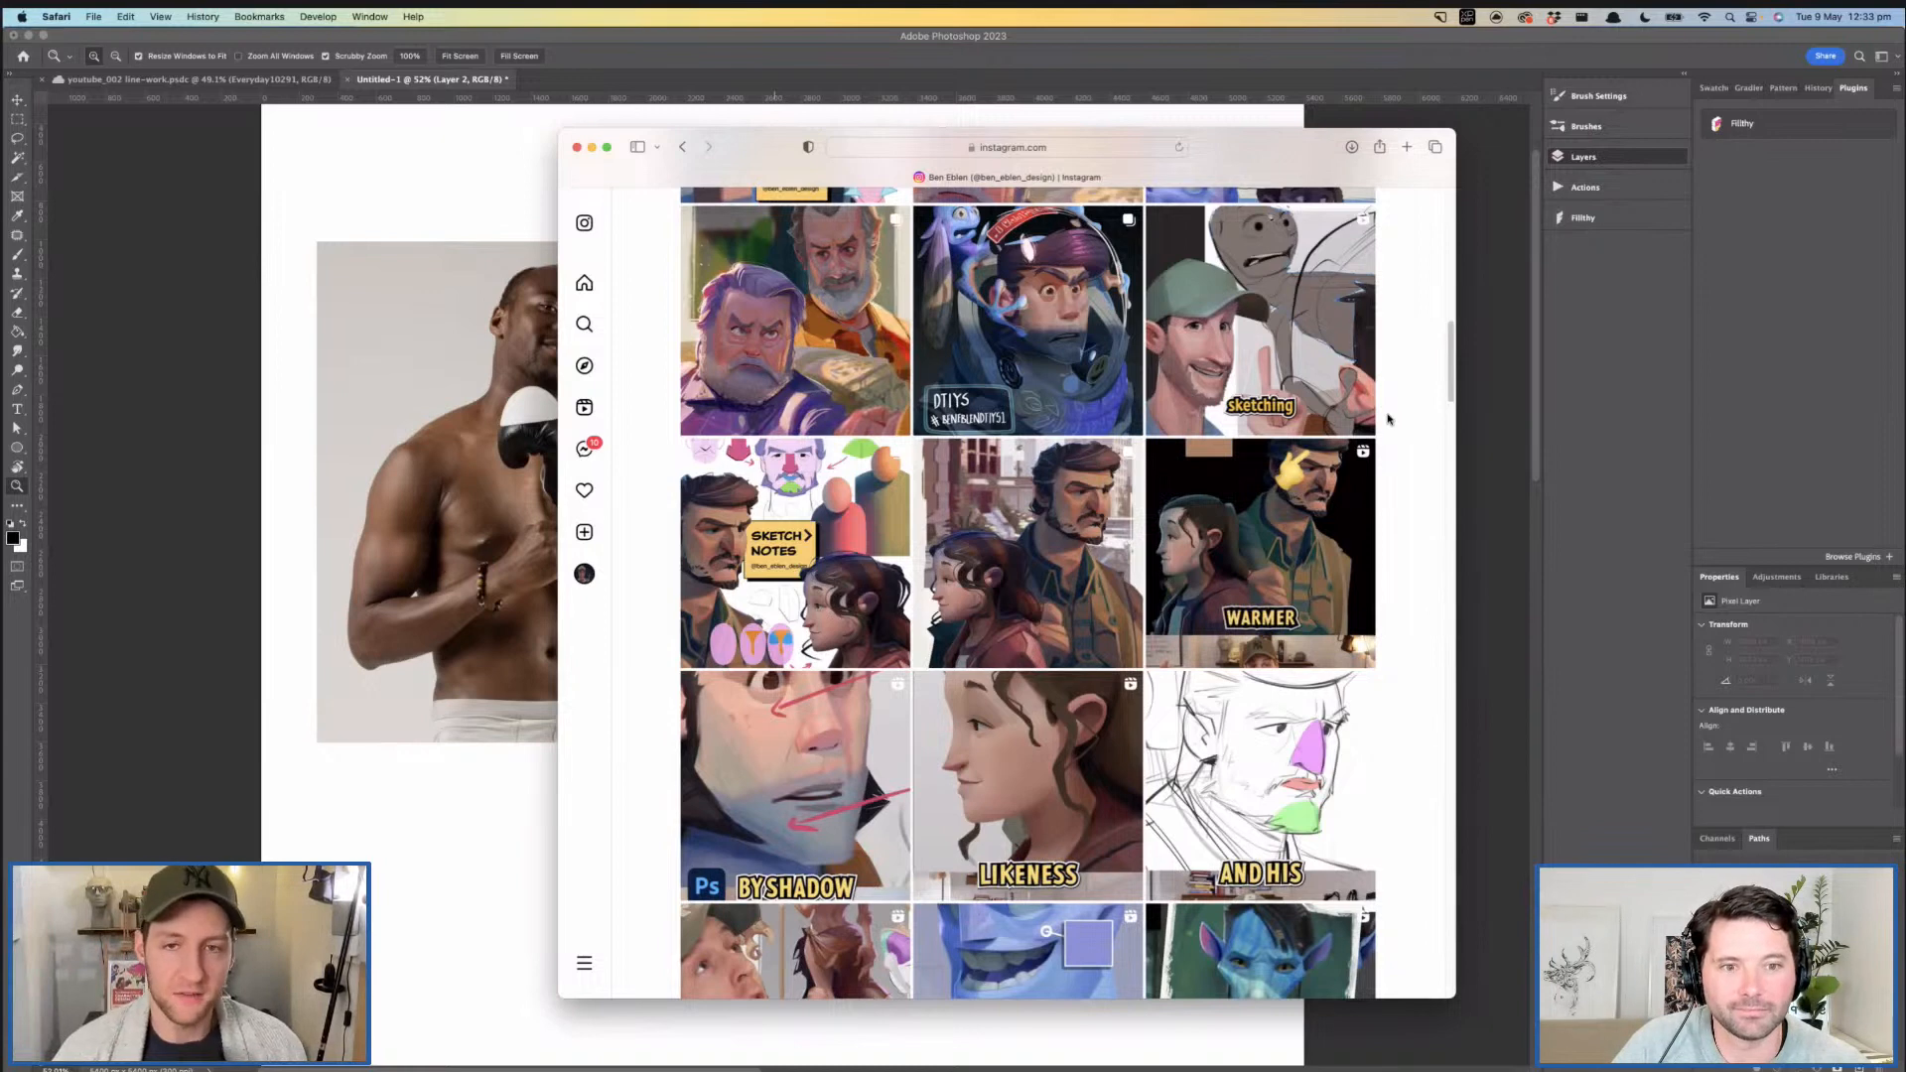
pyautogui.scroll(2, 1425, 477)
pyautogui.scroll(3, 1406, 497)
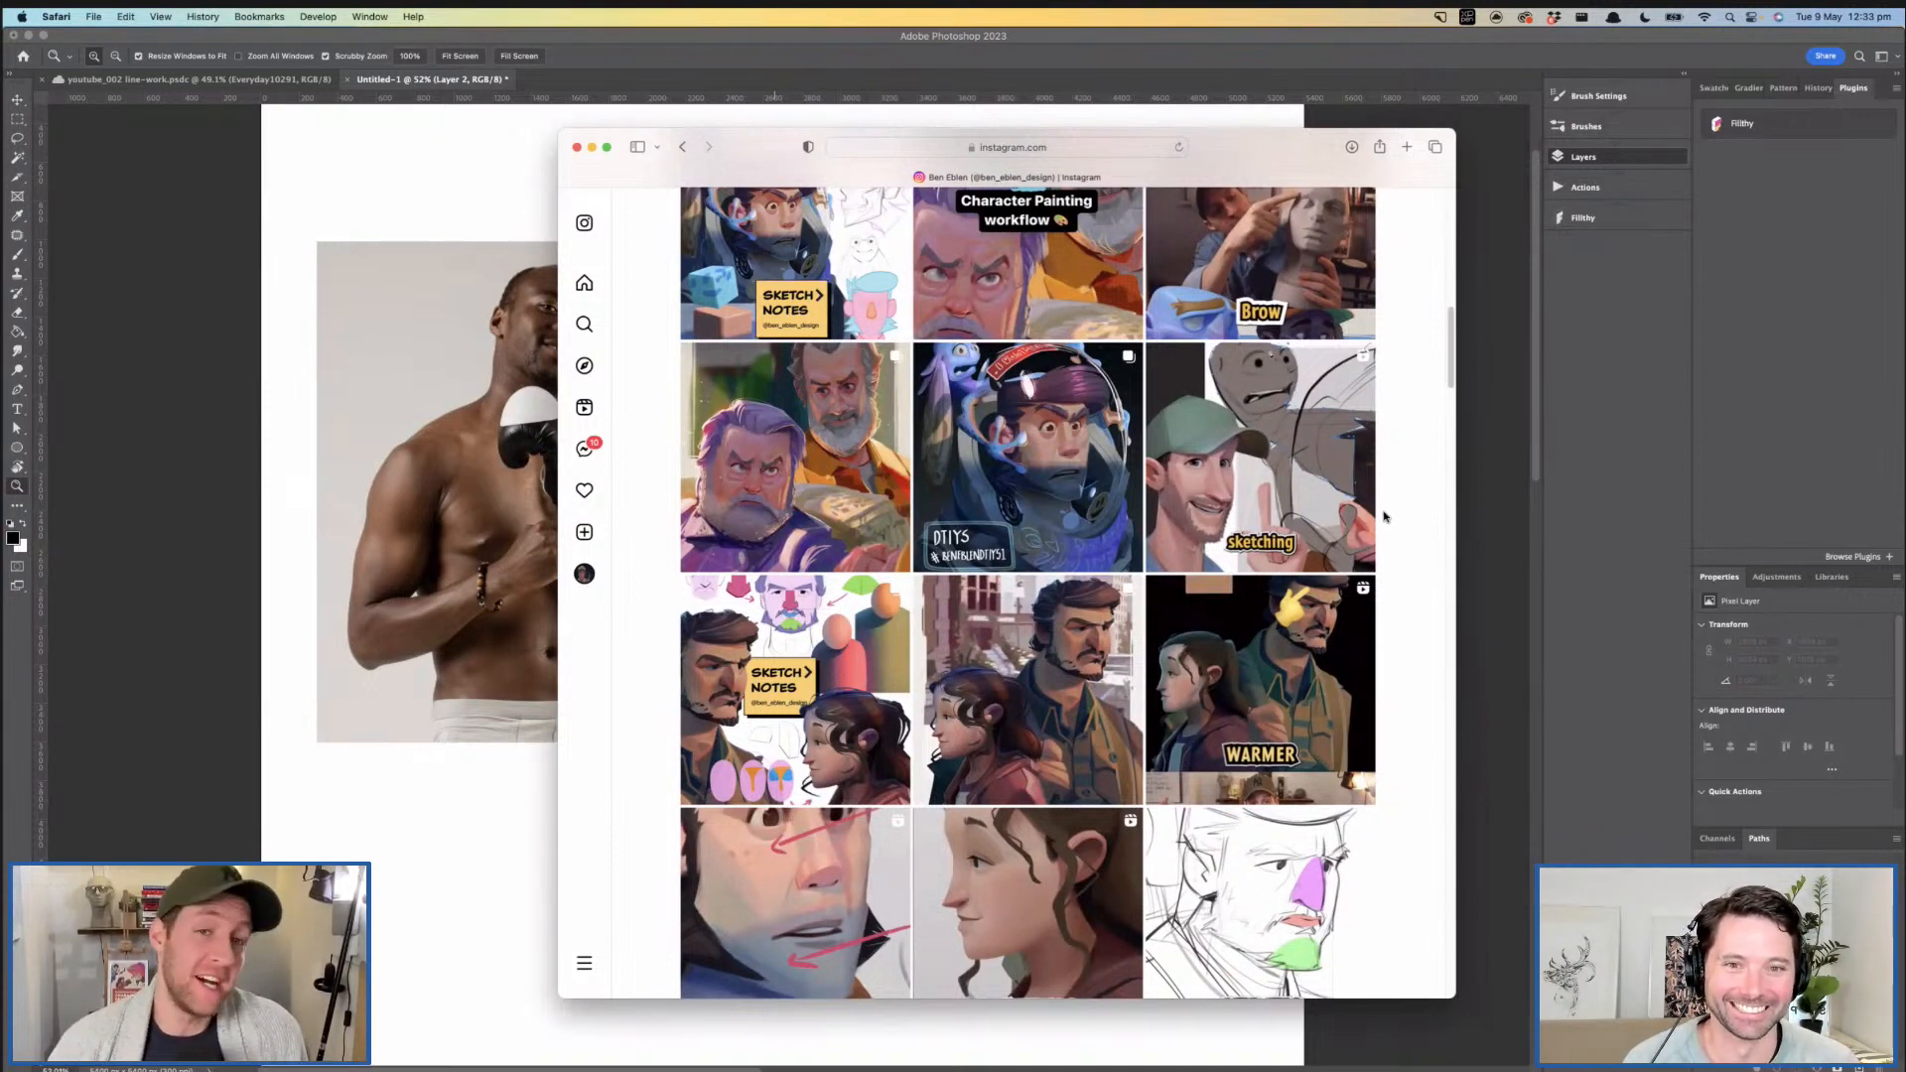
pyautogui.scroll(4, 1310, 571)
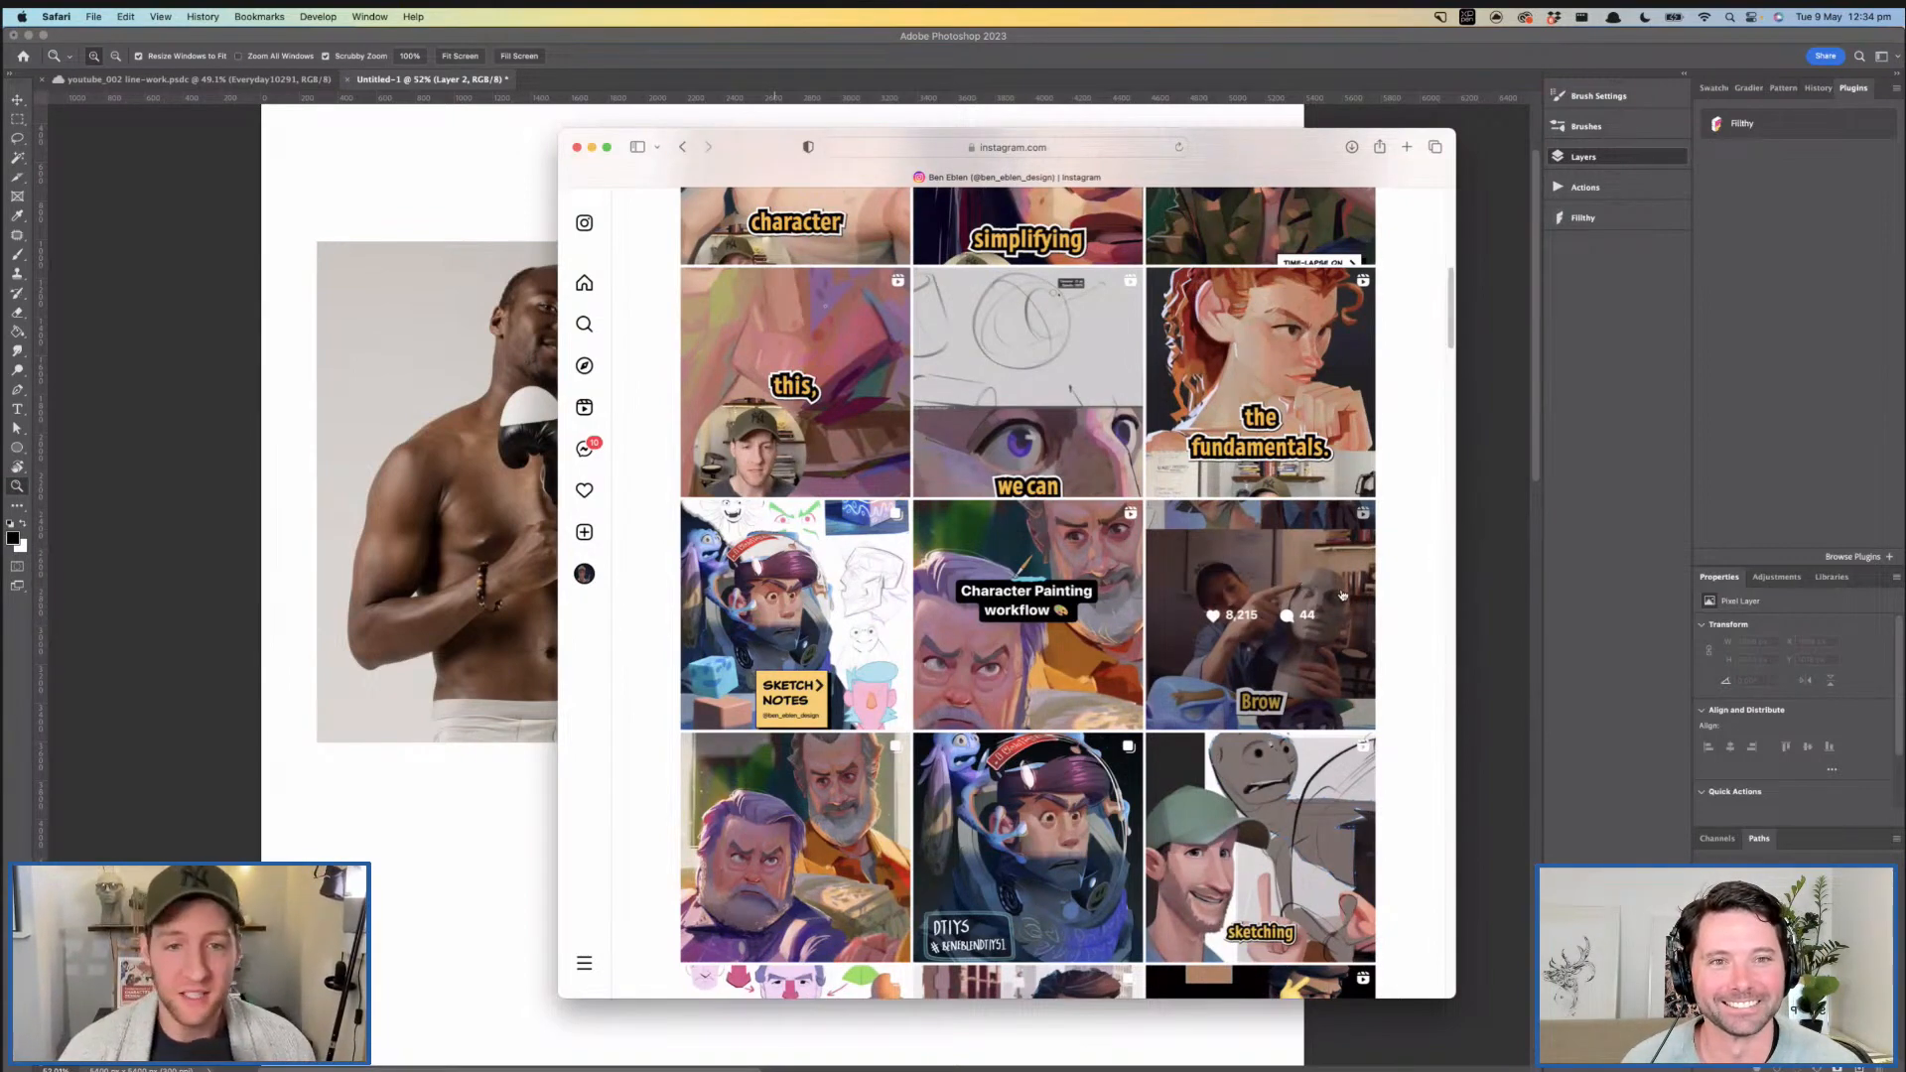
pyautogui.scroll(-5, 1342, 596)
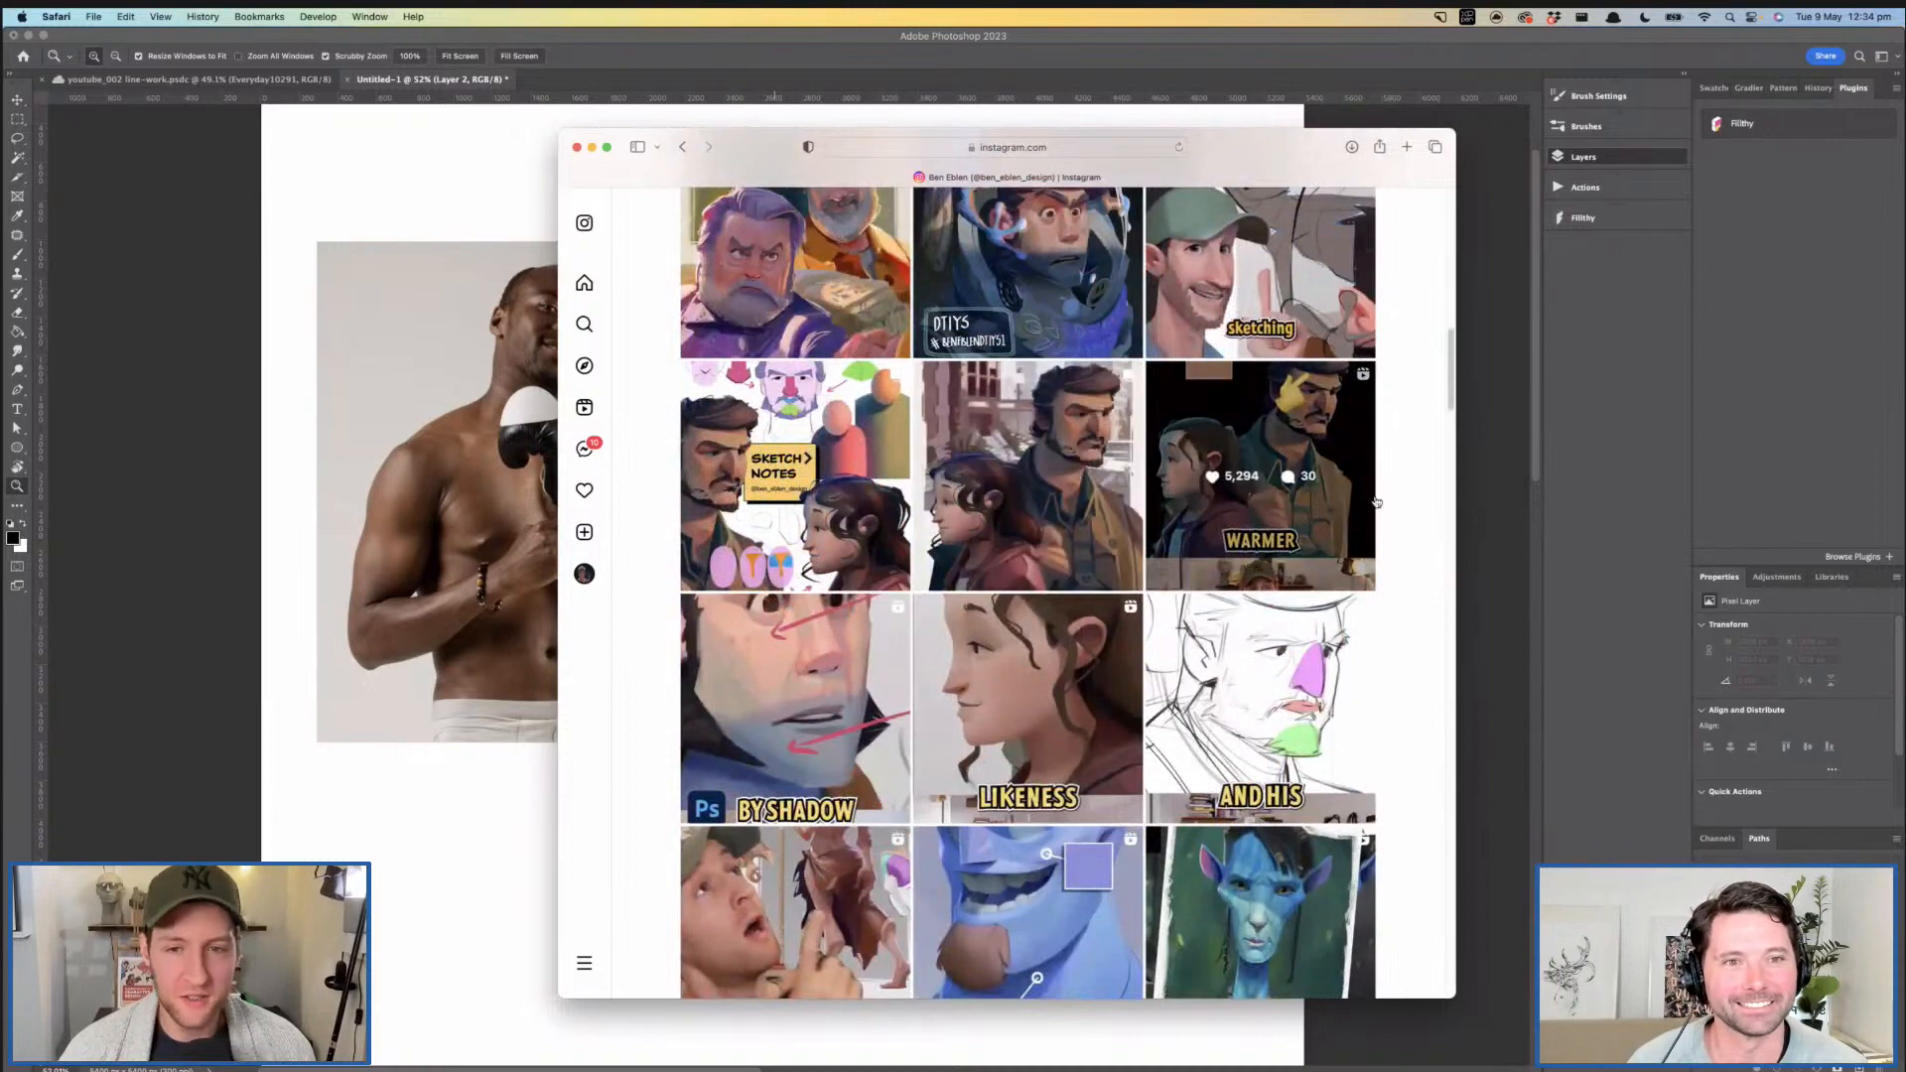
pyautogui.scroll(15, 1407, 461)
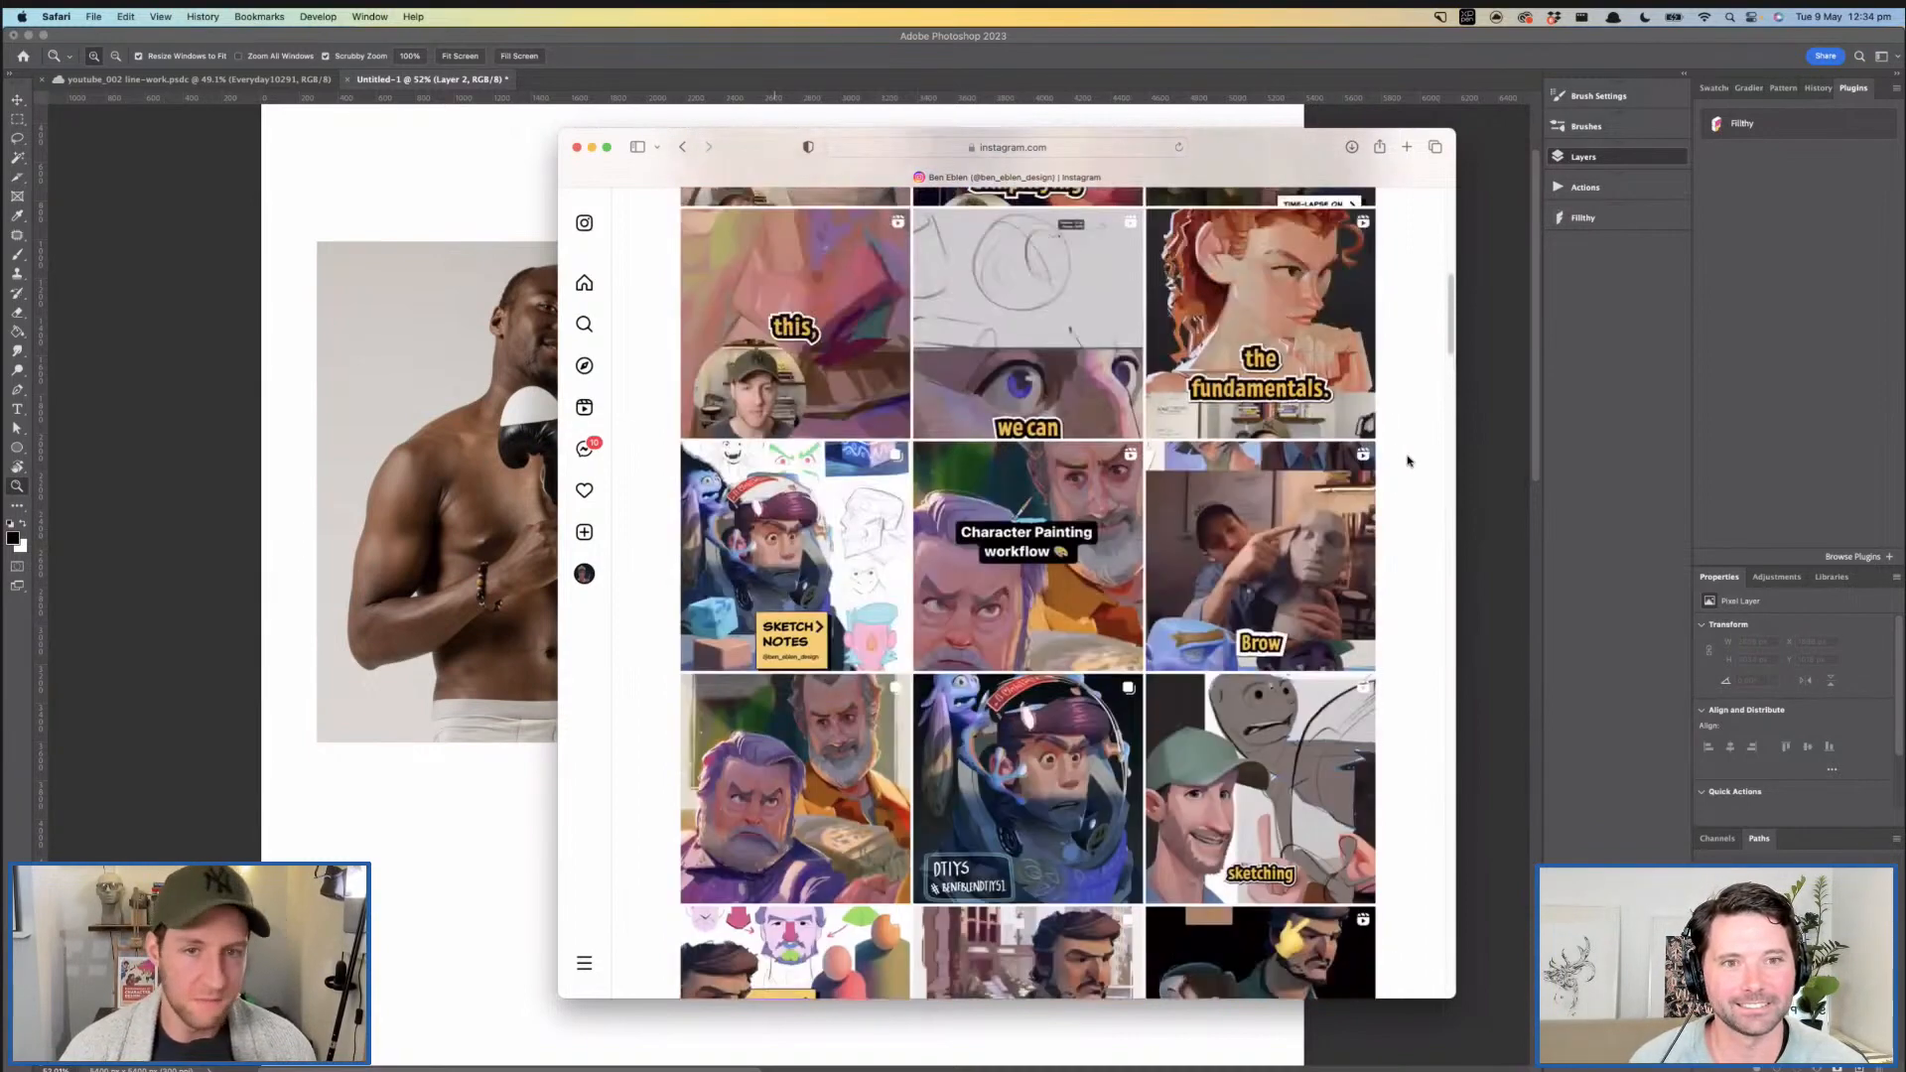
pyautogui.scroll(-8, 1408, 461)
pyautogui.scroll(-10, 806, 625)
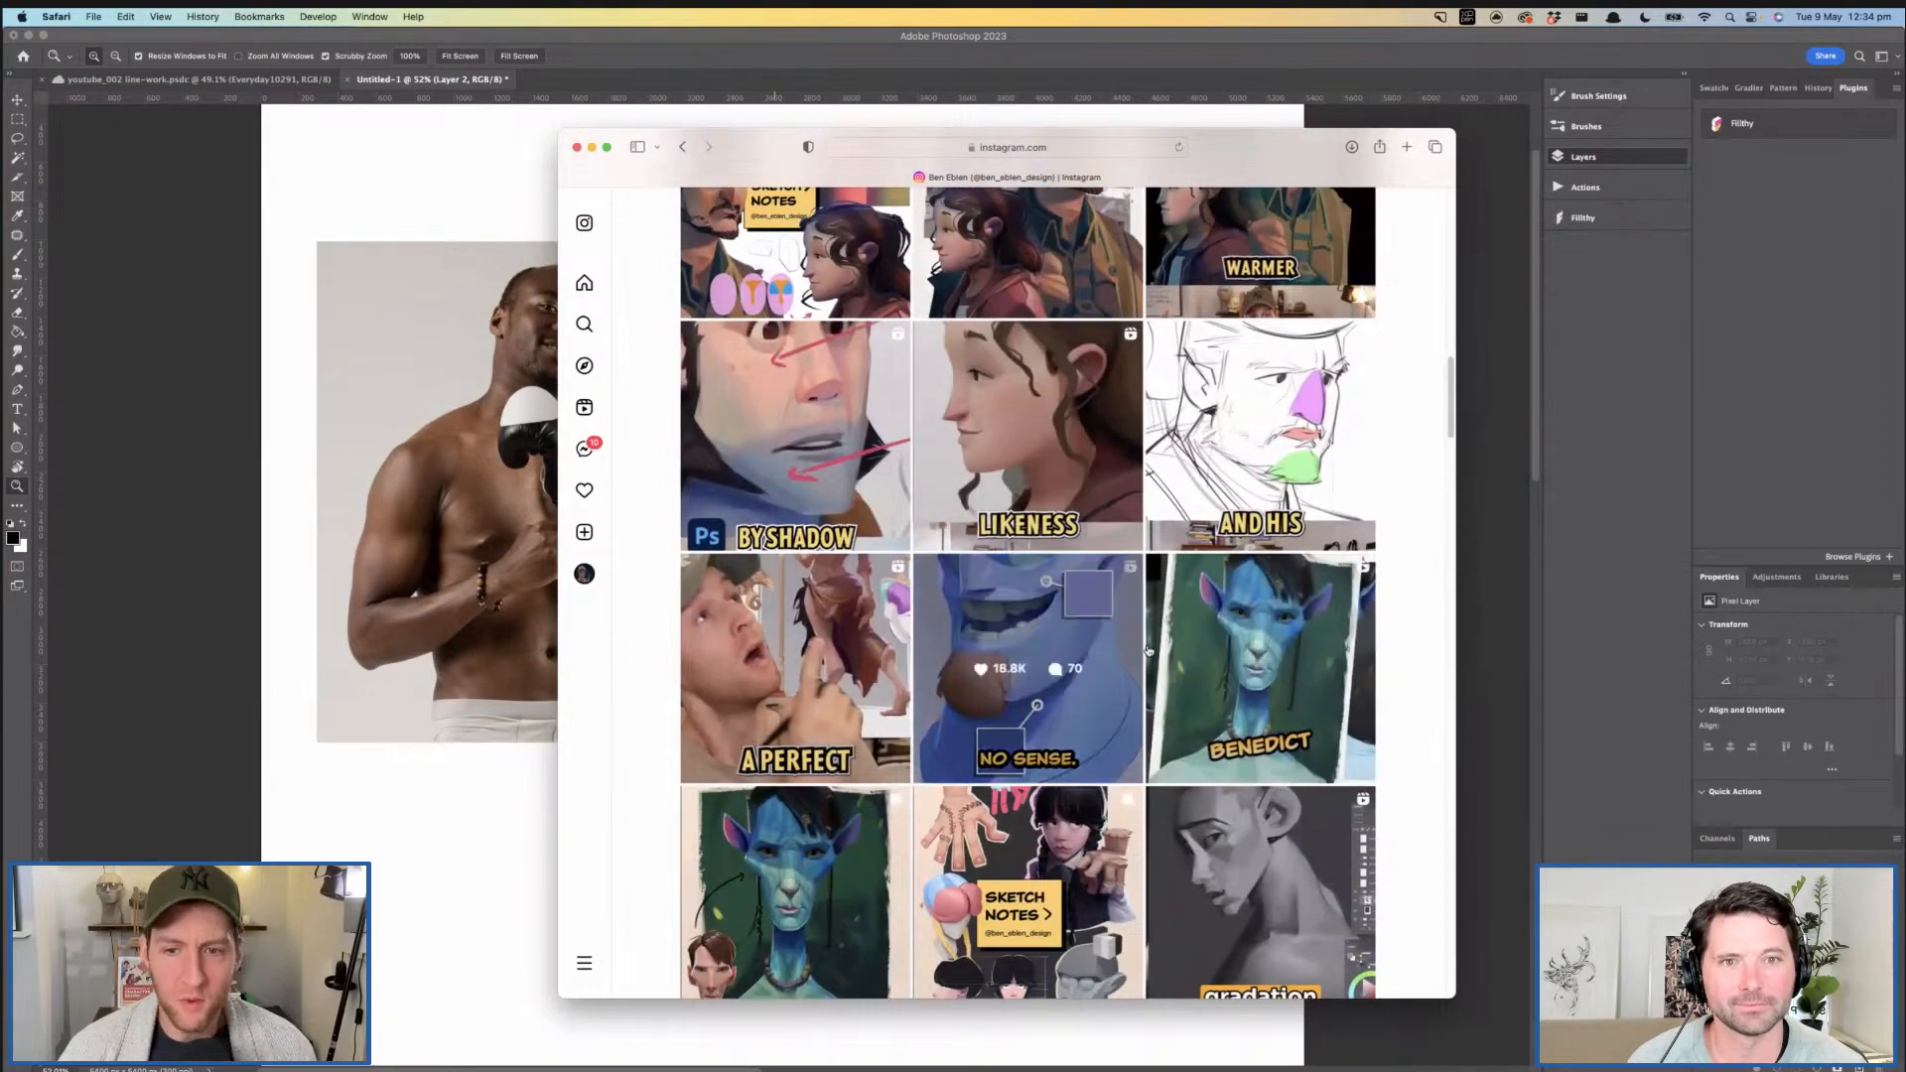
pyautogui.scroll(-8, 1089, 601)
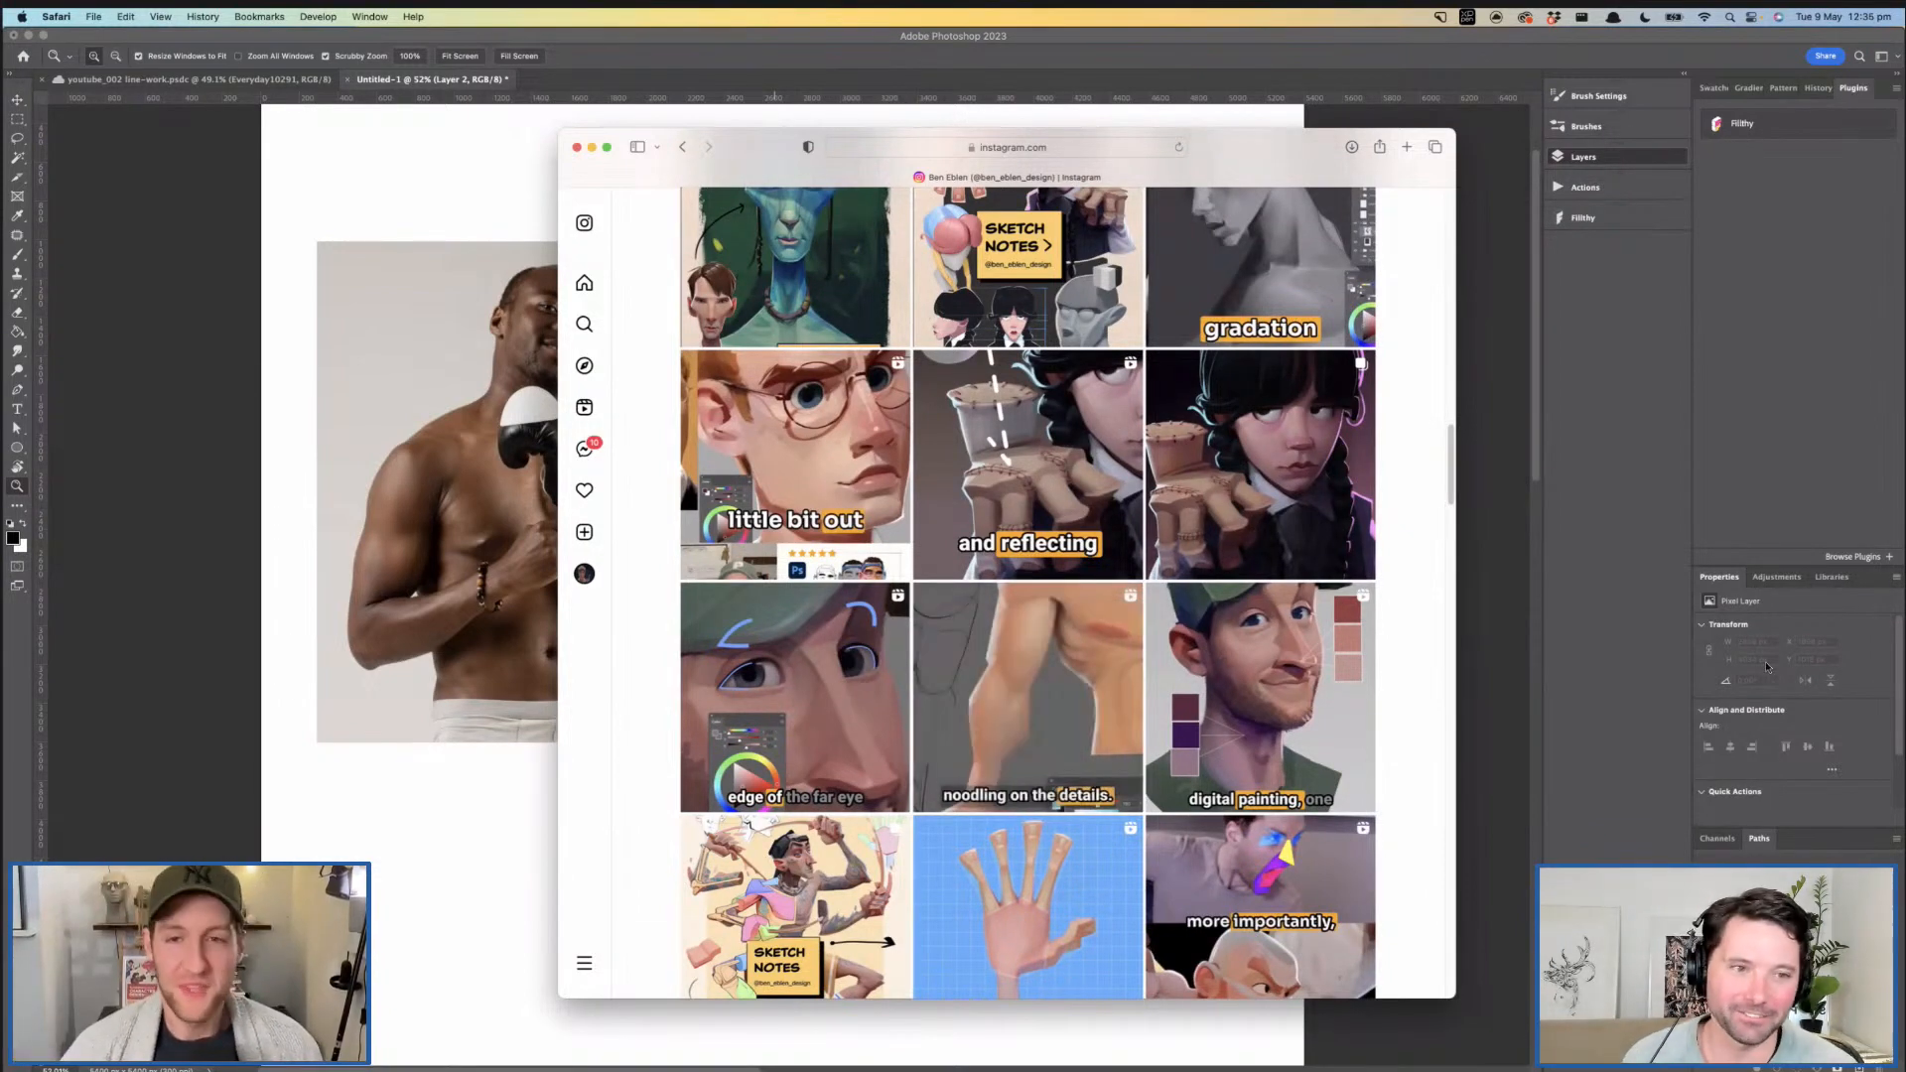
pyautogui.scroll(5, 1088, 591)
pyautogui.scroll(-5, 1157, 579)
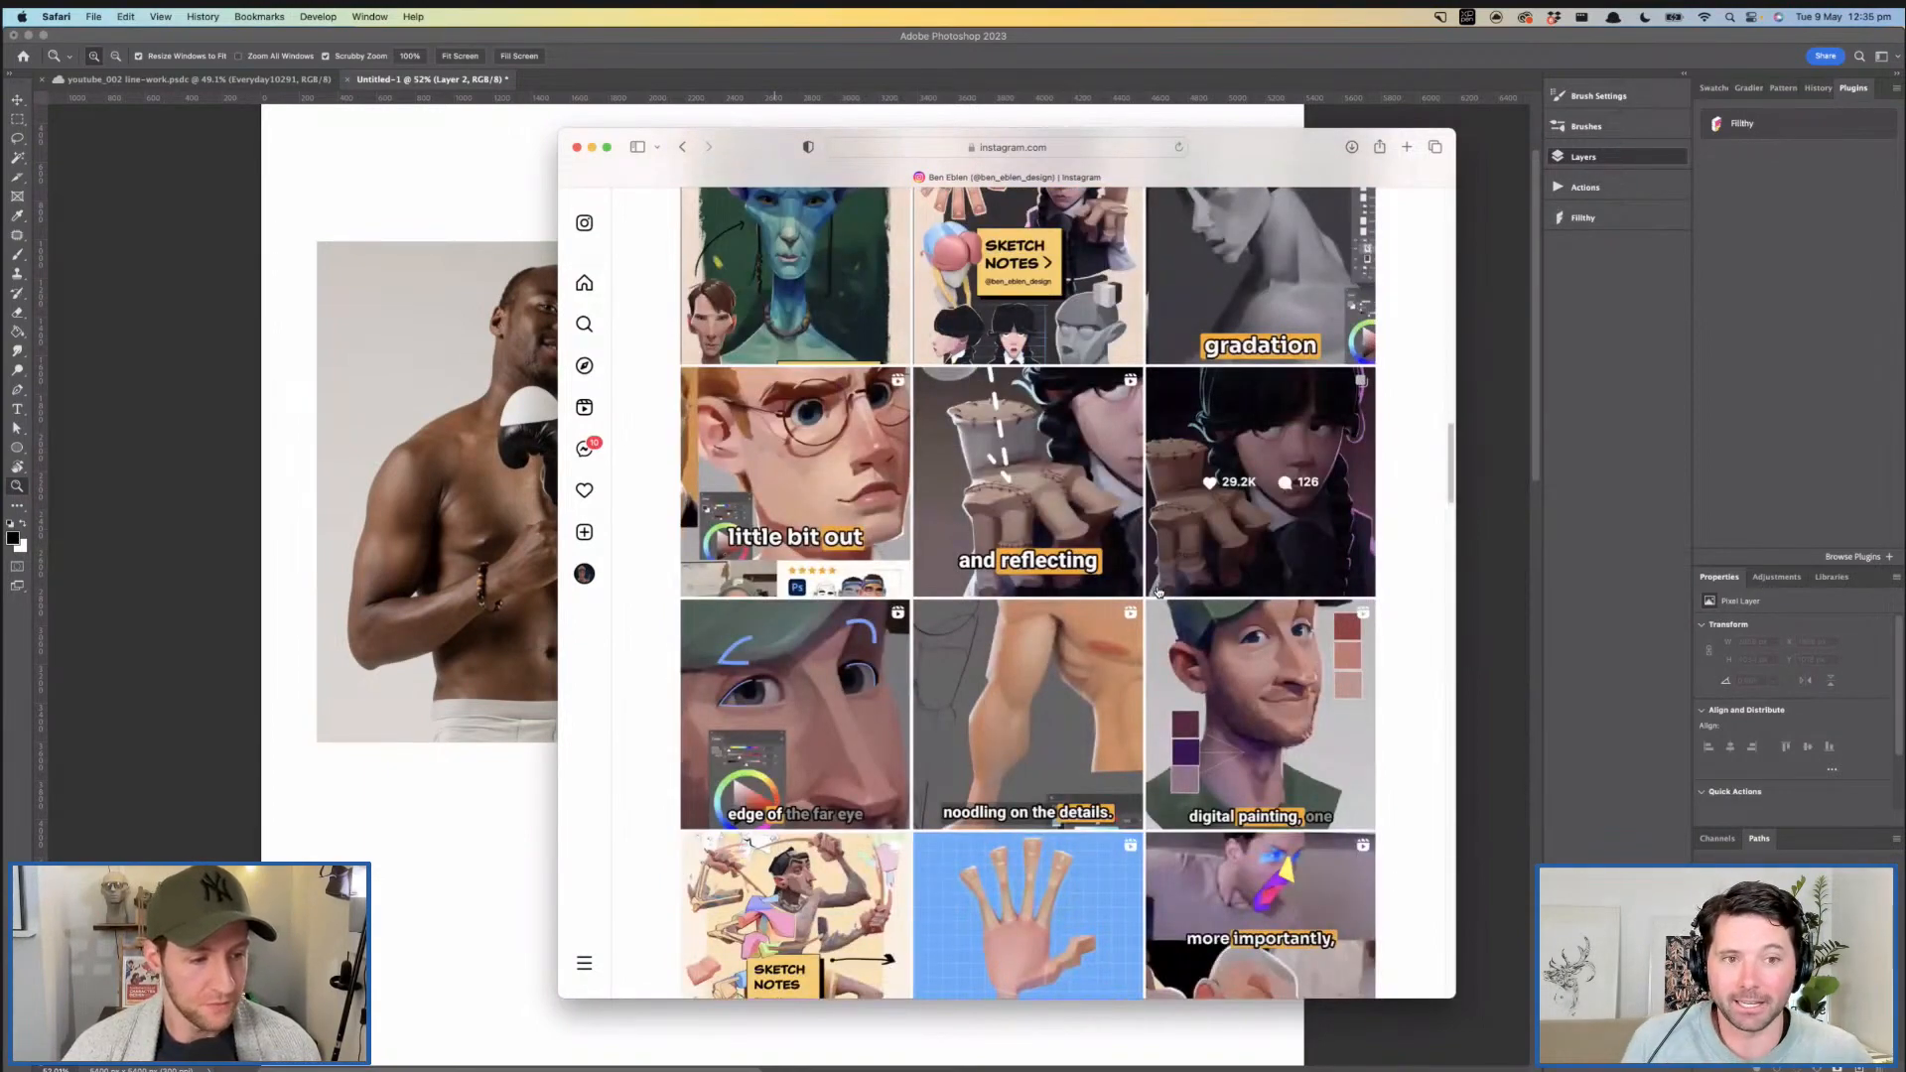
pyautogui.scroll(5, 1176, 592)
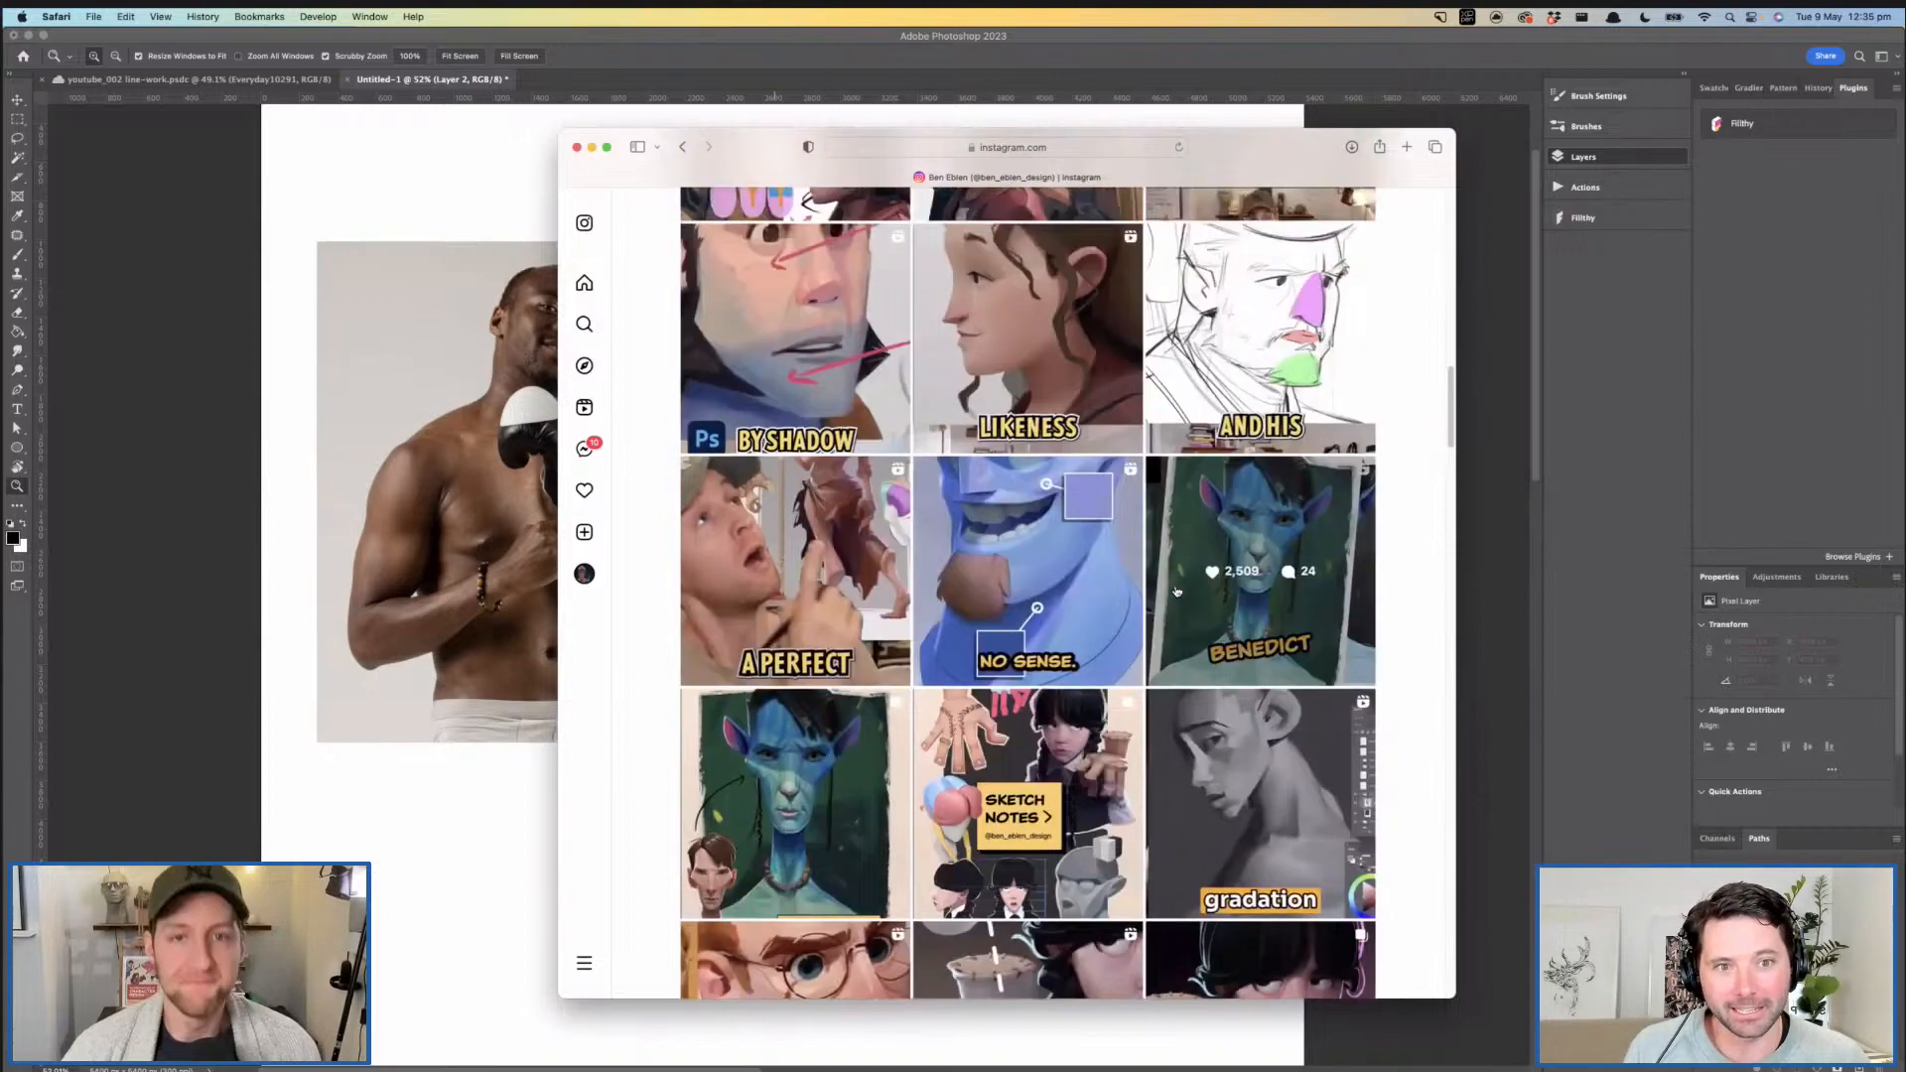
pyautogui.scroll(10, 1177, 593)
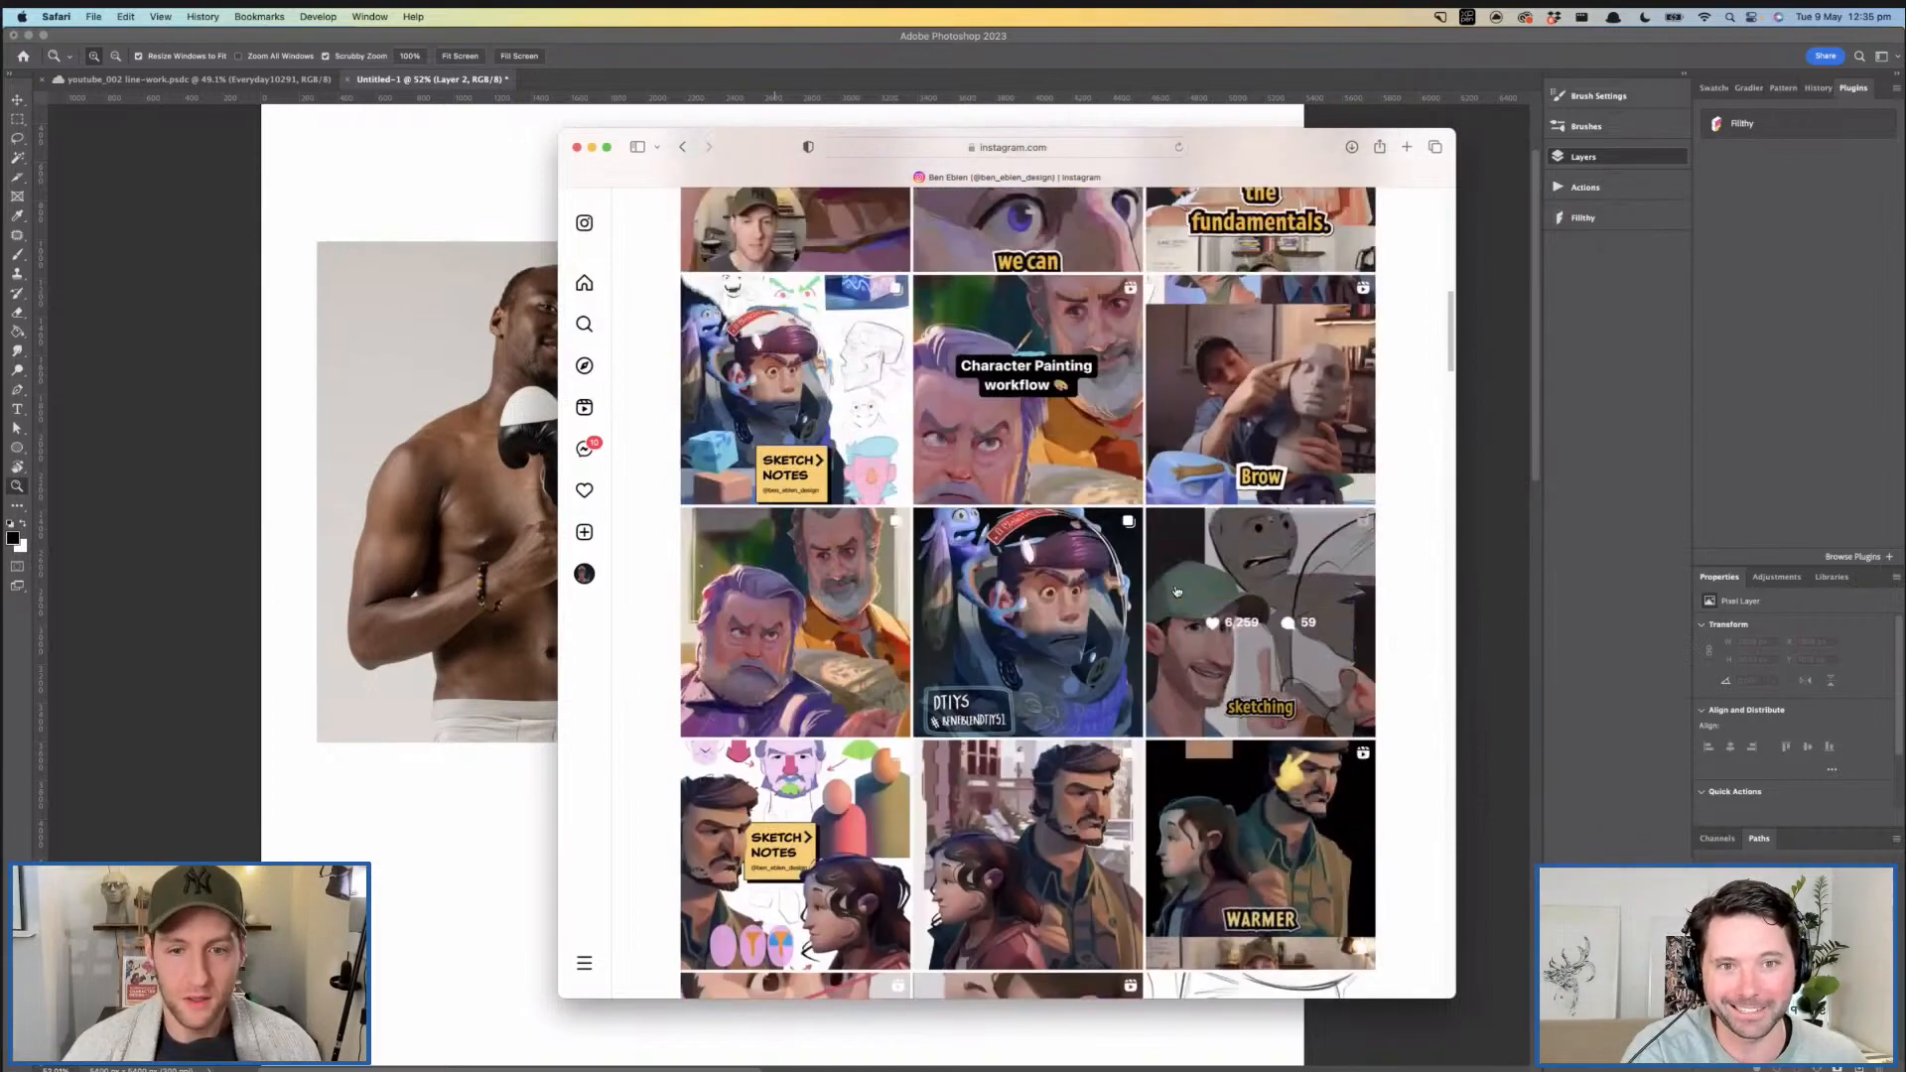
# - Find the older post with four stylised portraits in a grid, view it enlarged and close it
pyautogui.scroll(-12, 1177, 593)
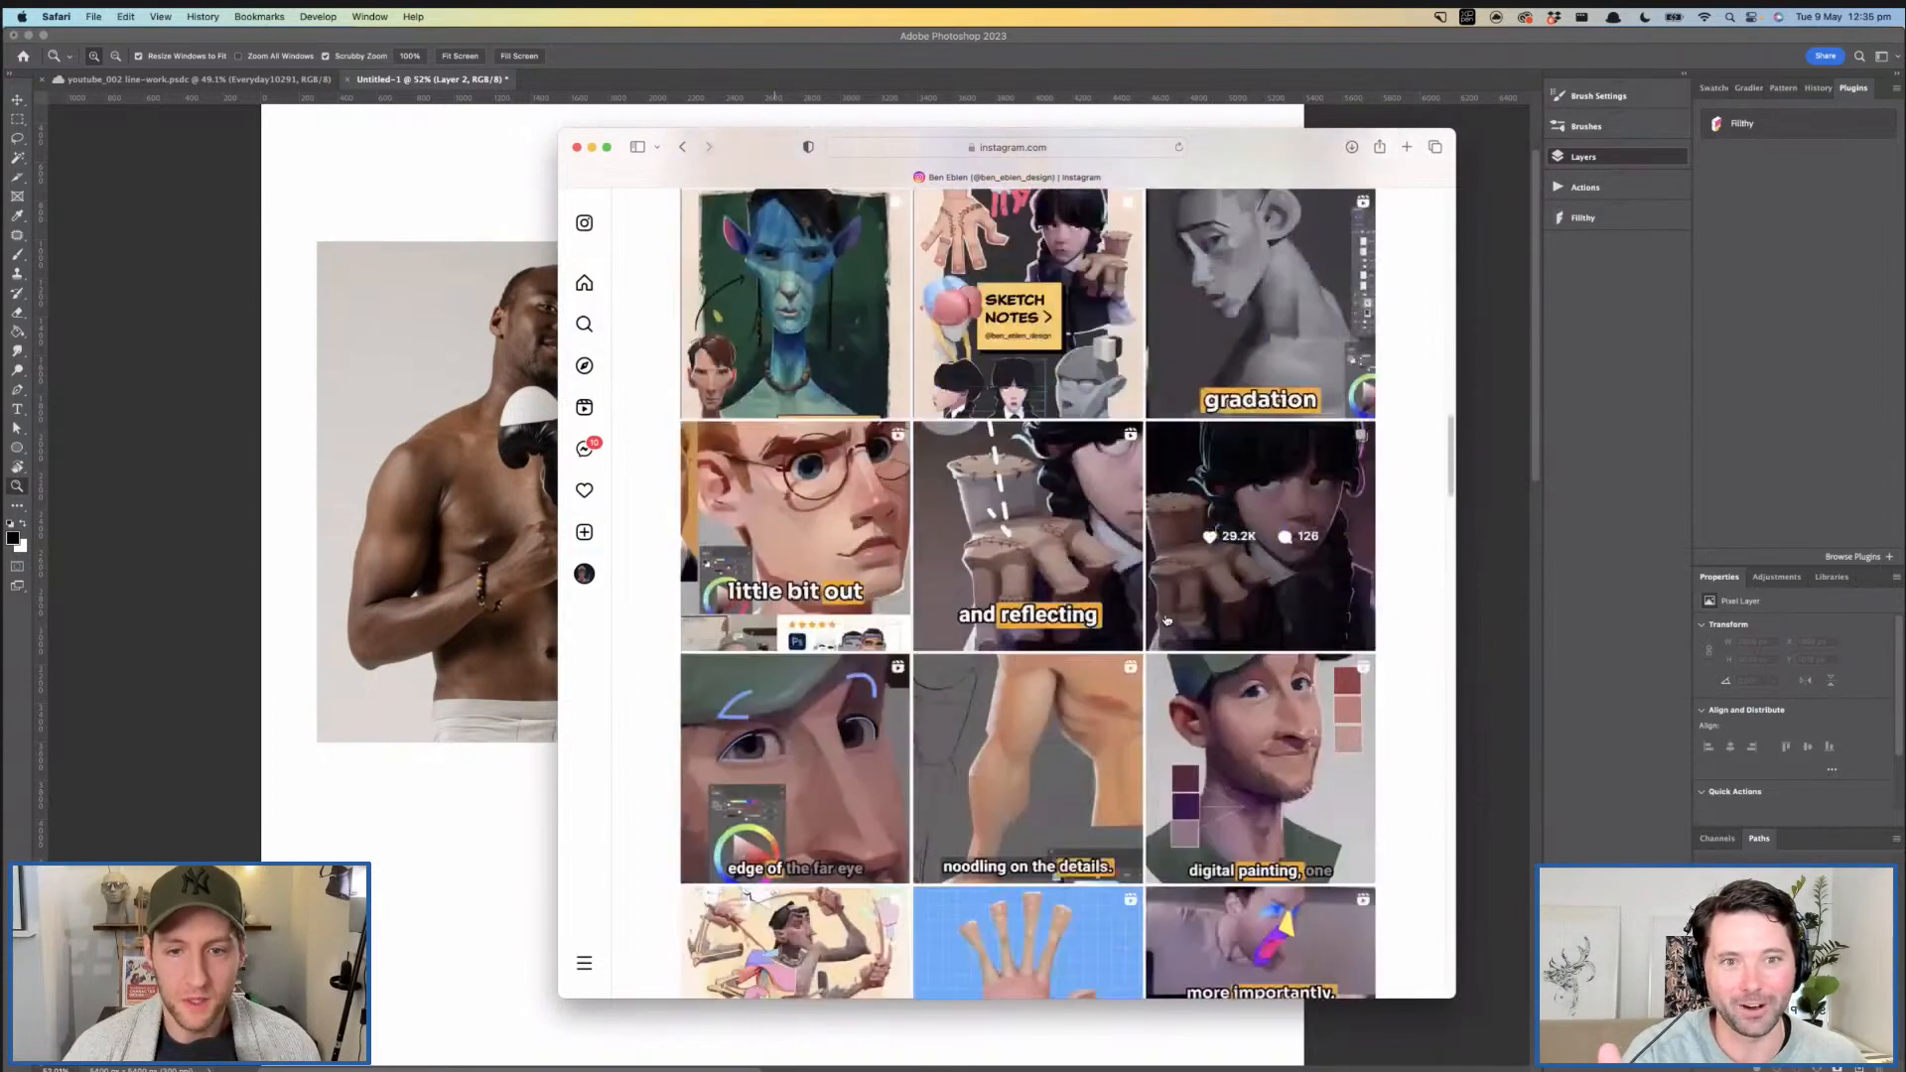
pyautogui.scroll(-15, 1167, 620)
pyautogui.scroll(-15, 1092, 602)
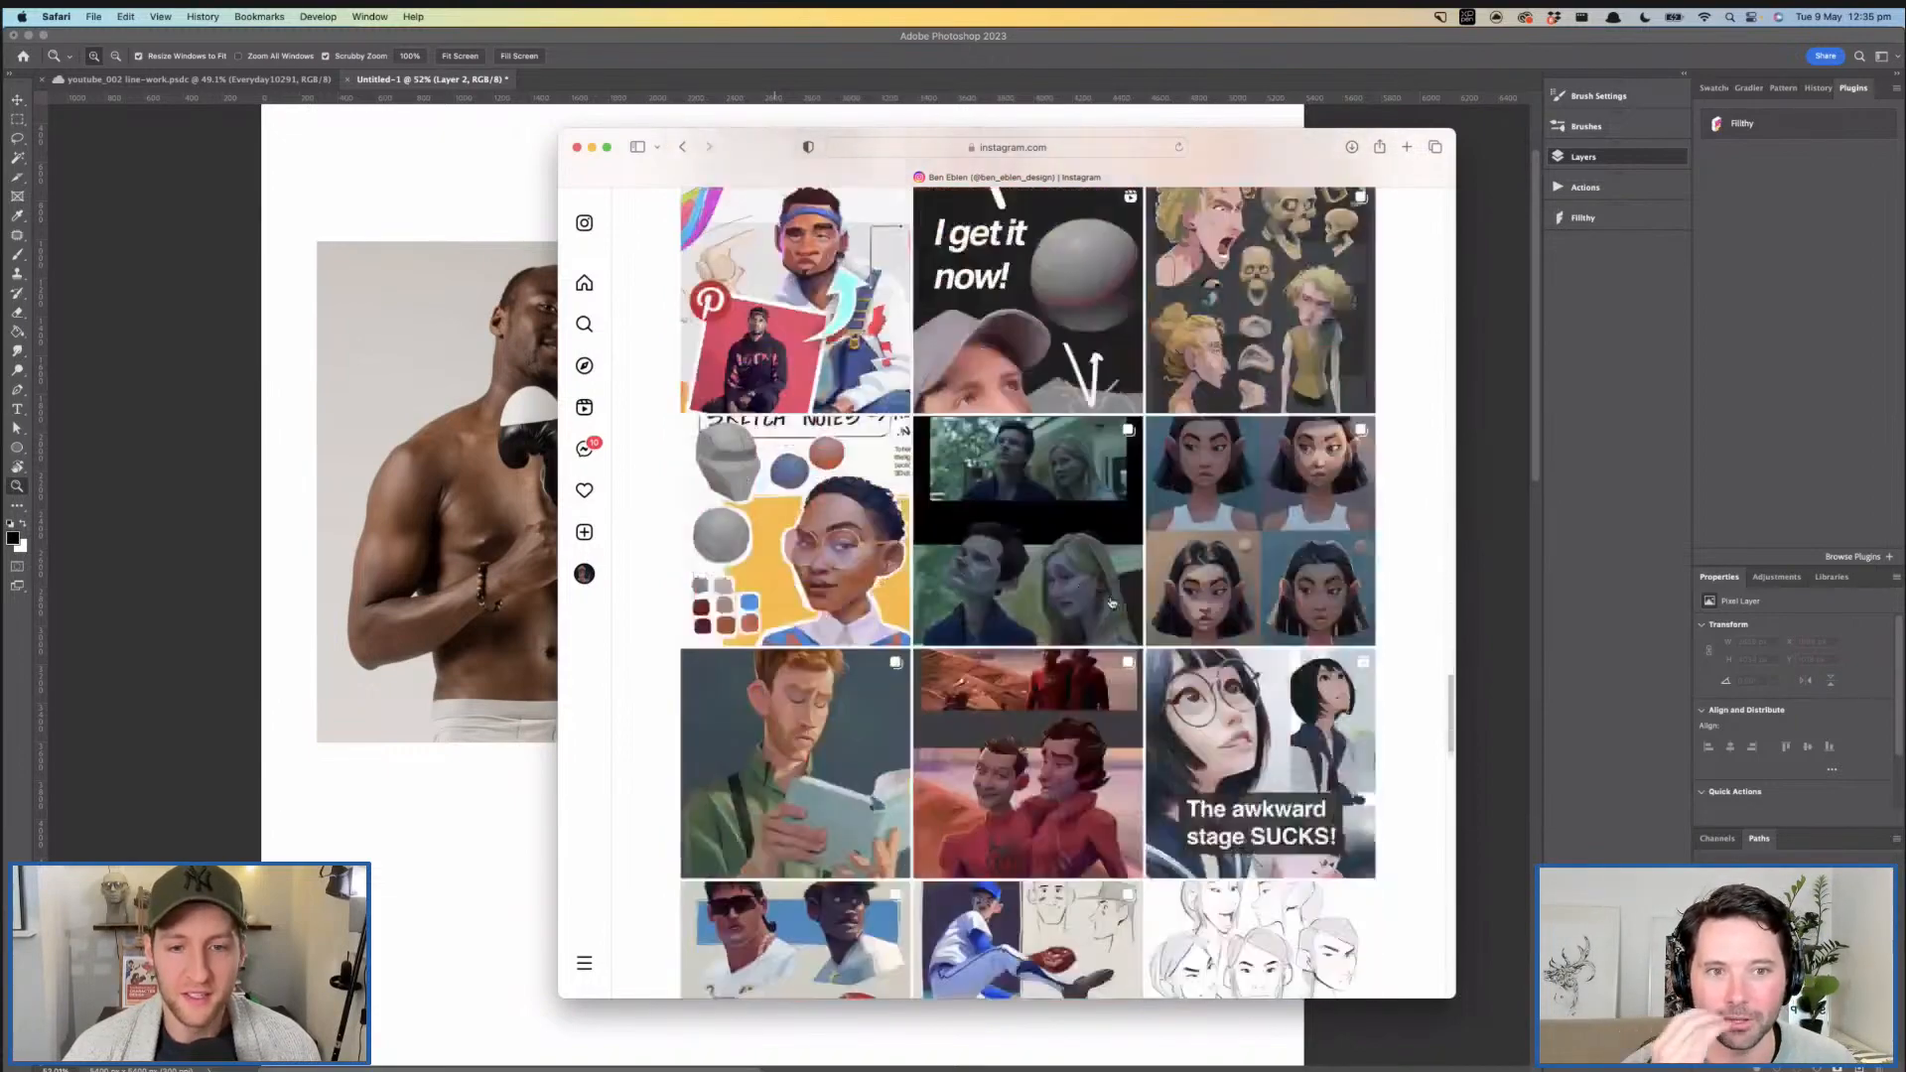
pyautogui.scroll(-12, 1110, 601)
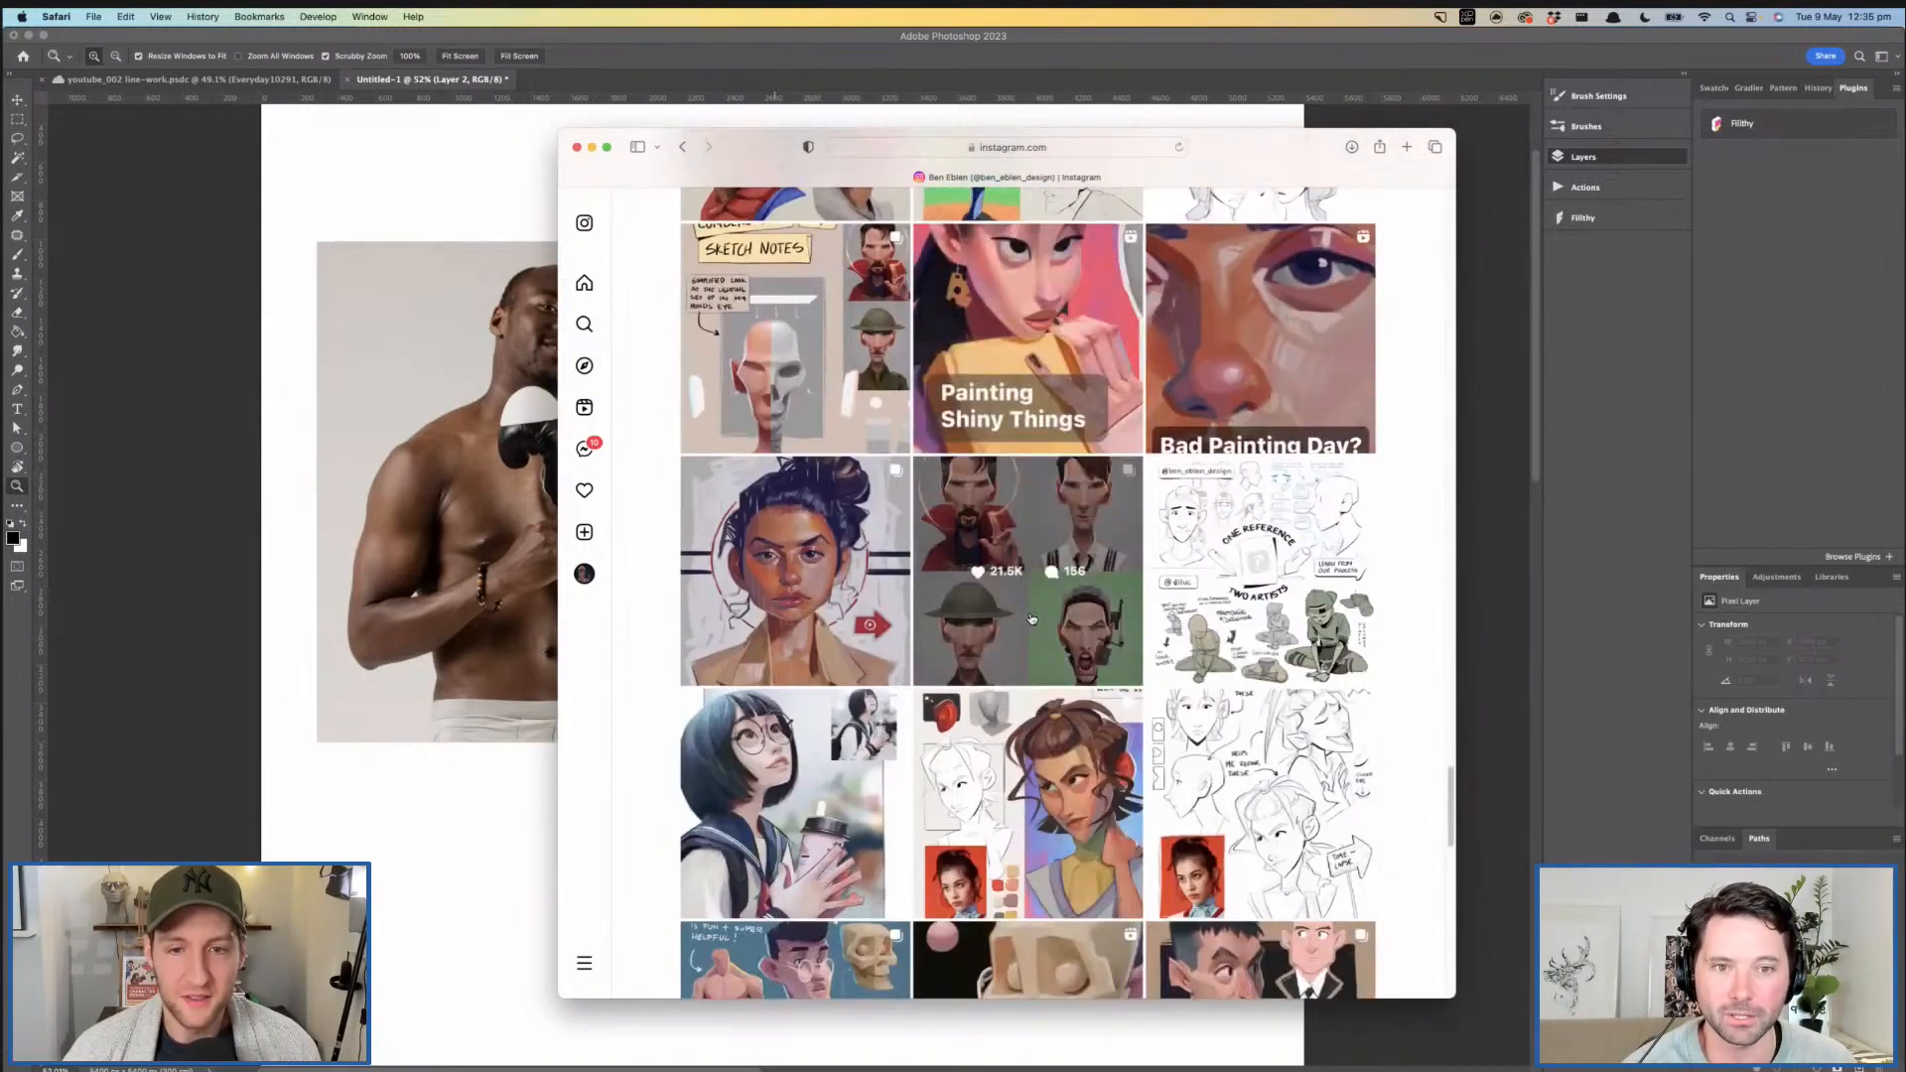
pyautogui.click(1032, 619)
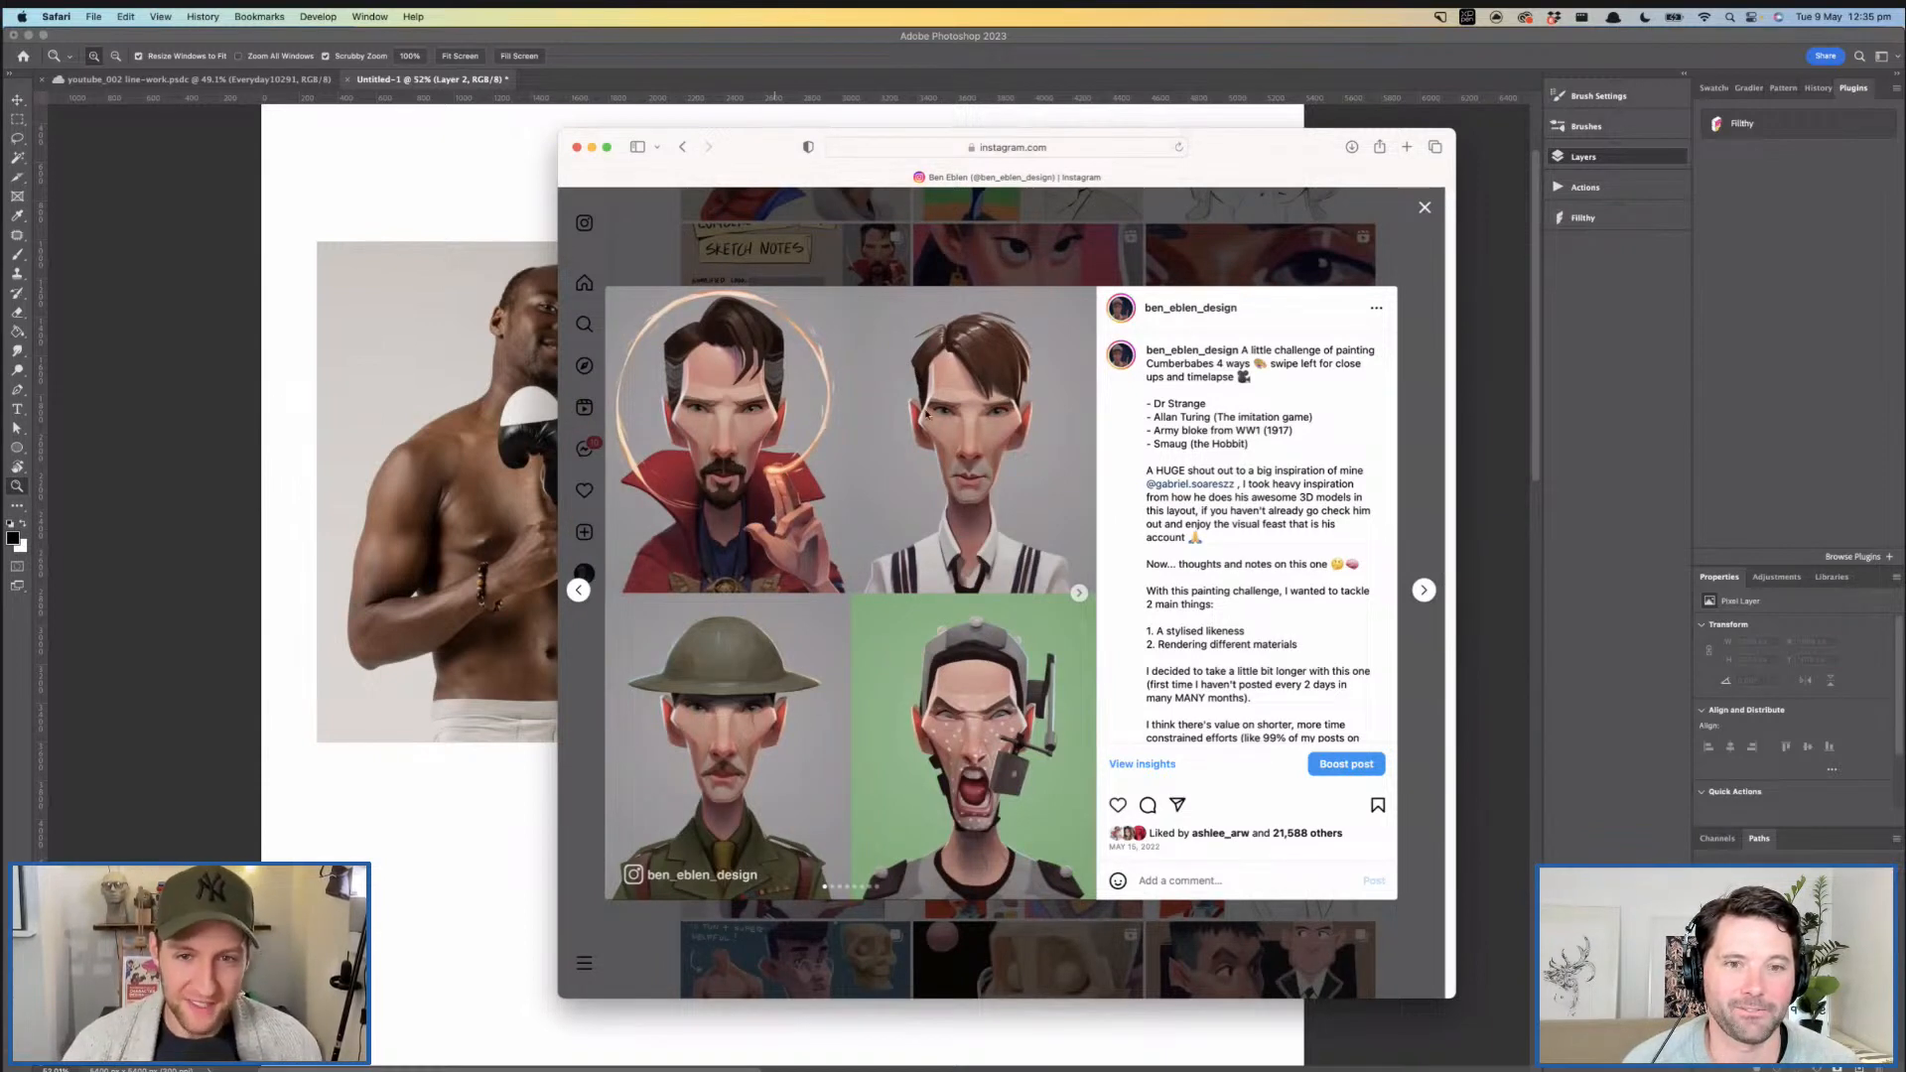
pyautogui.press('Escape')
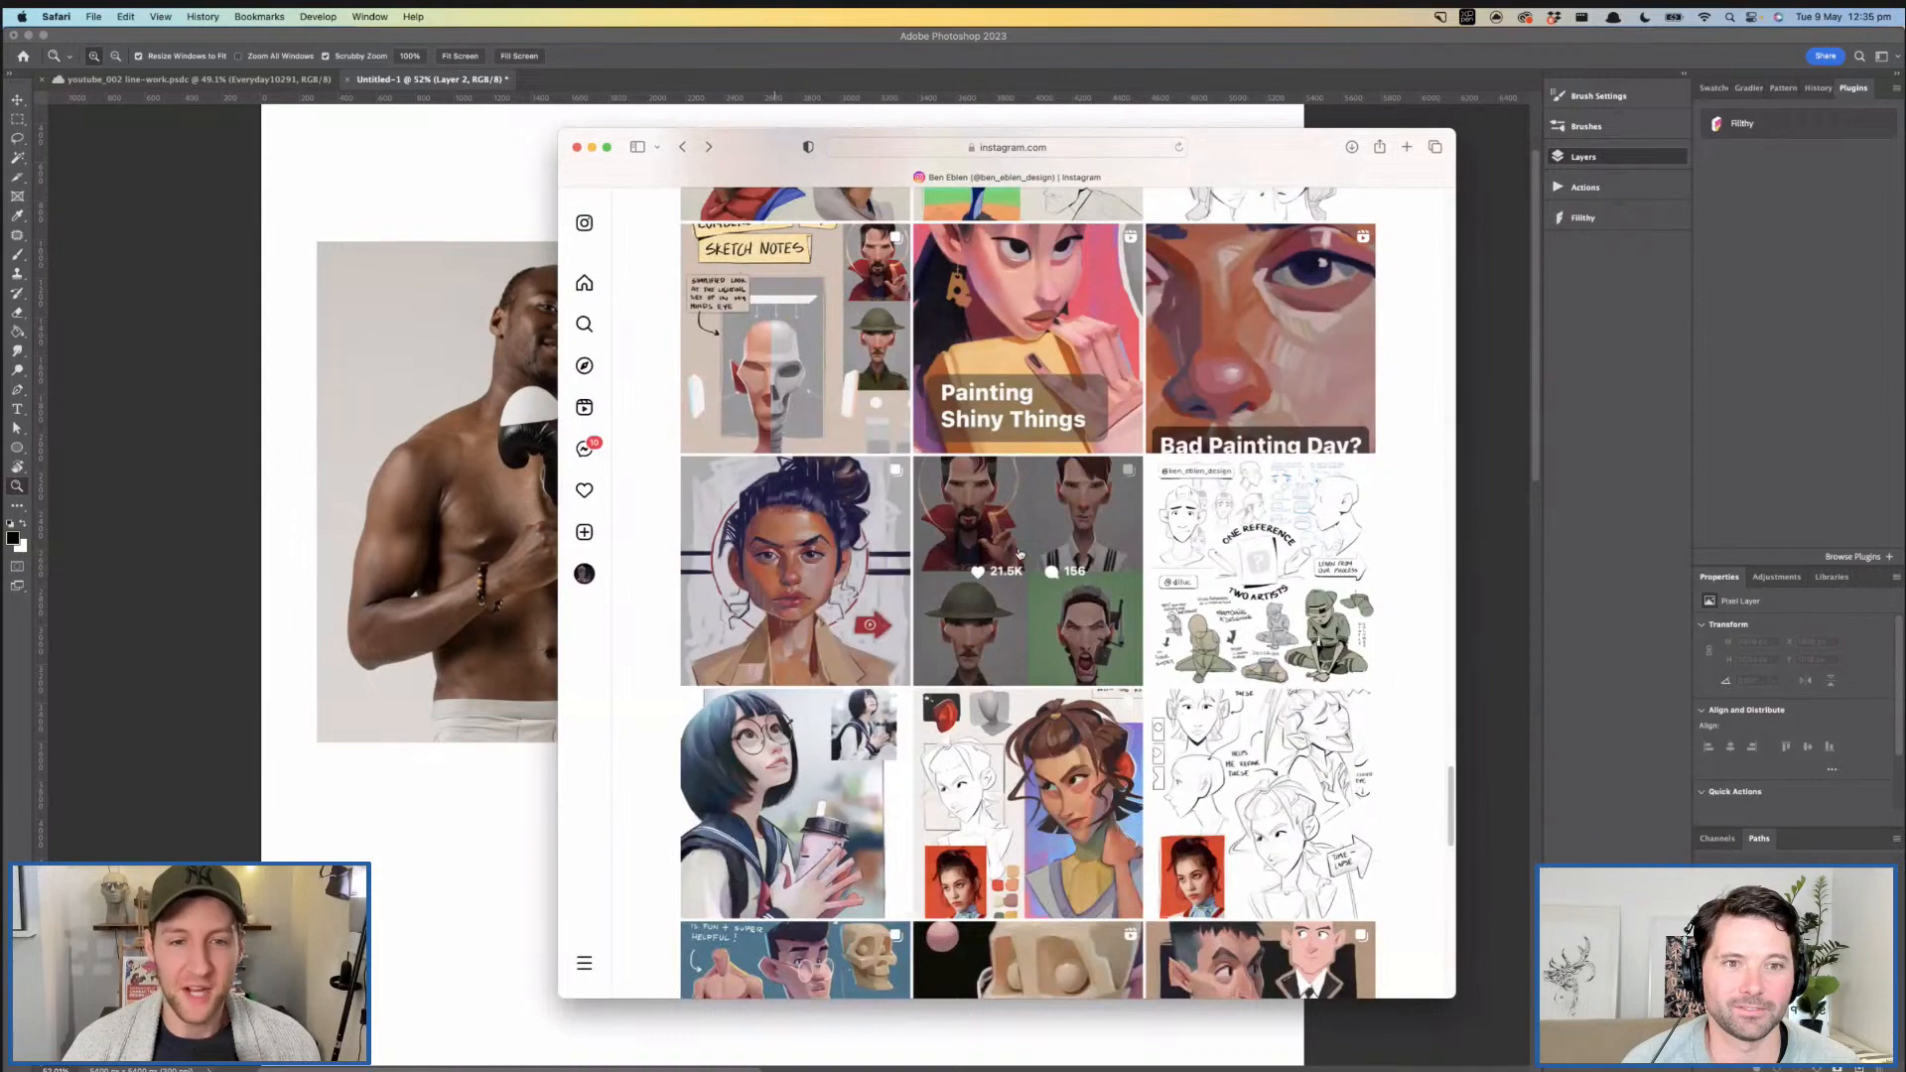
# - Return to the newer posts in the grid and open the "VR vs Reality" character painting
pyautogui.scroll(10, 1020, 553)
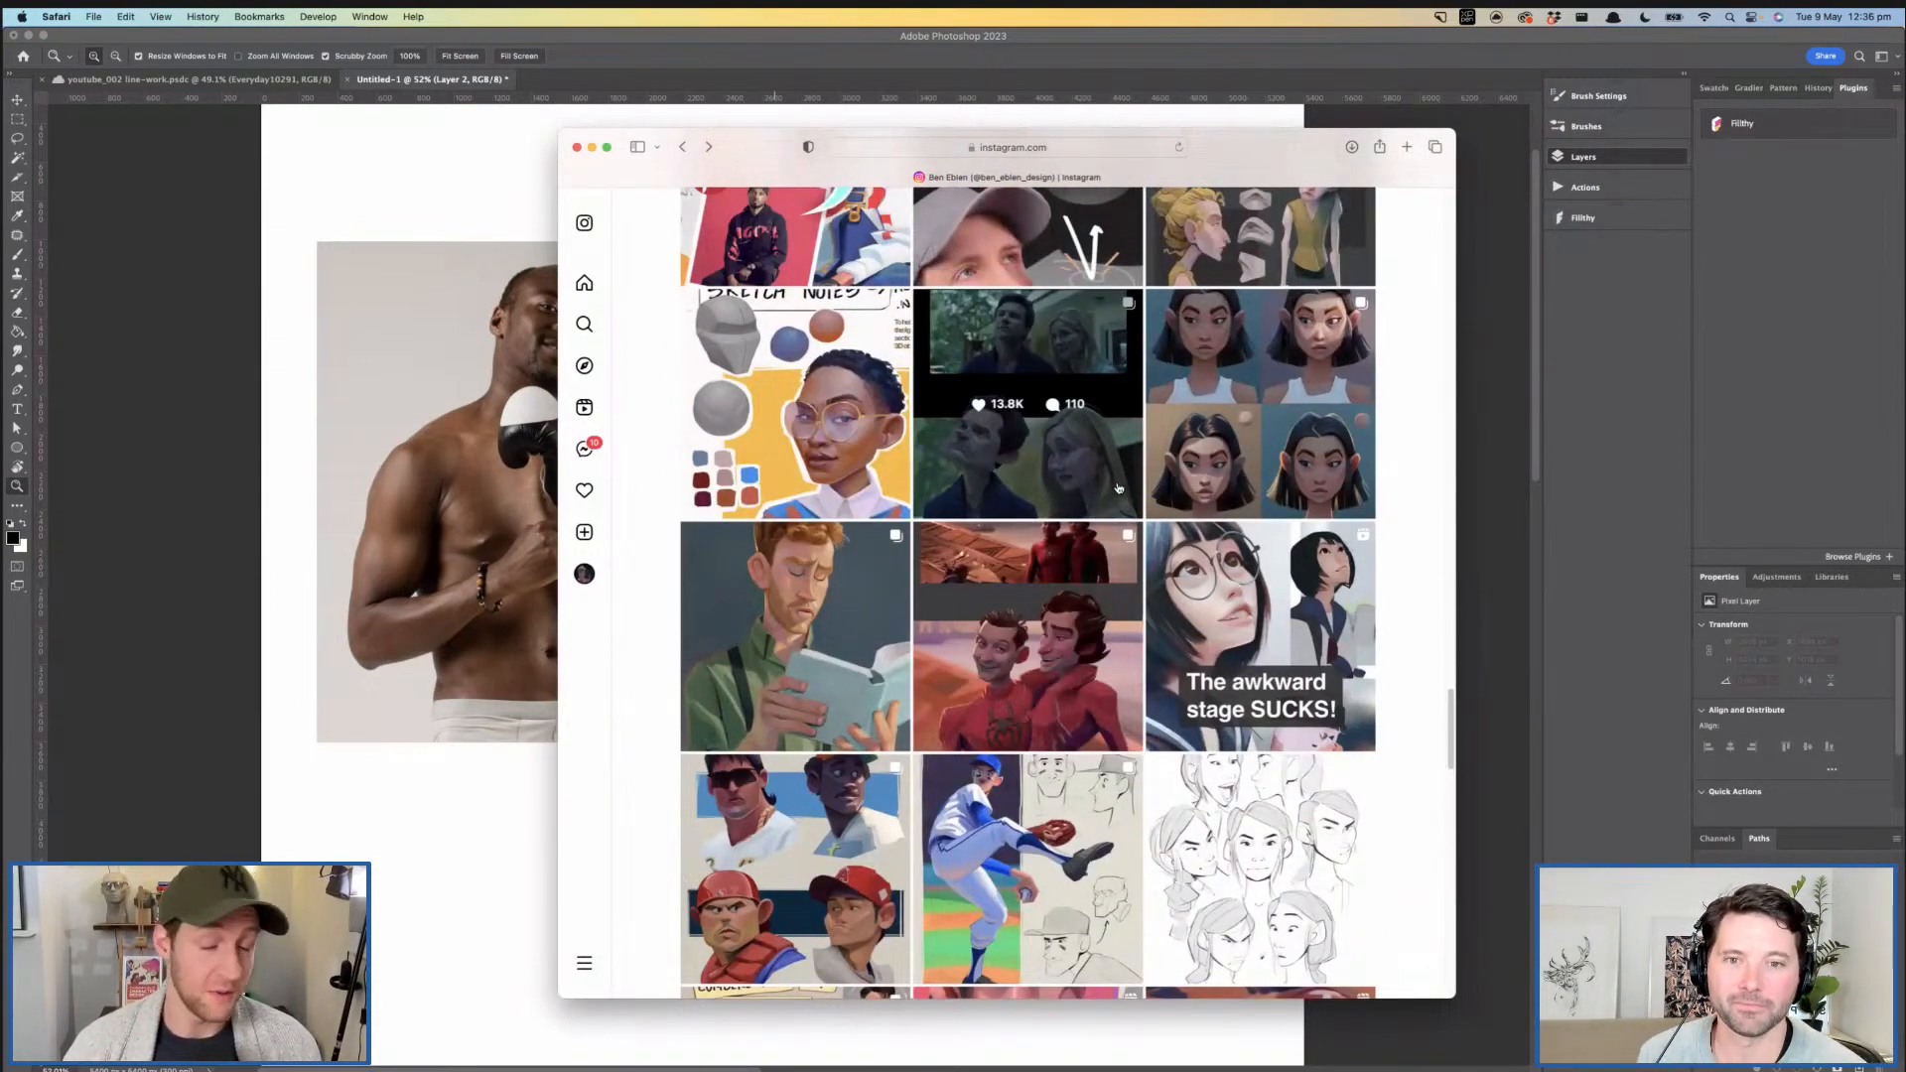
pyautogui.scroll(8, 1118, 487)
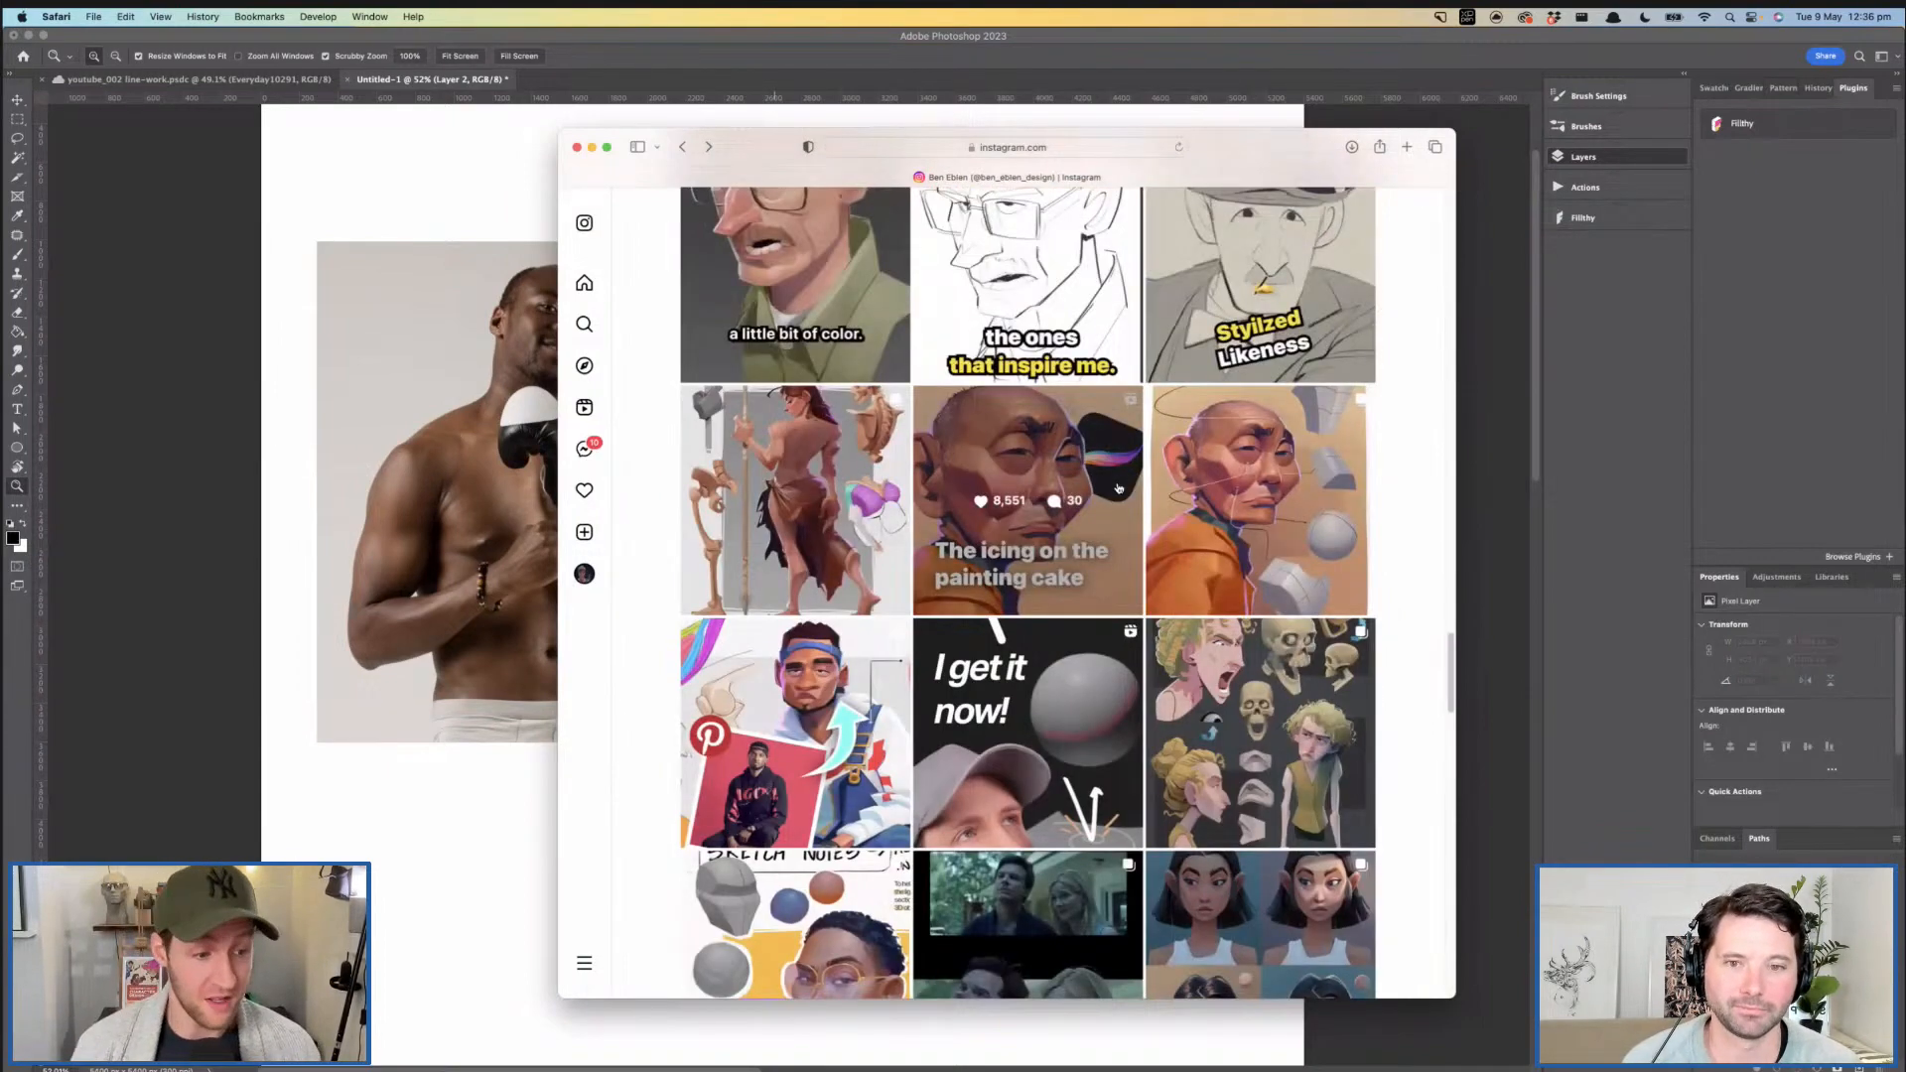
pyautogui.scroll(15, 1118, 487)
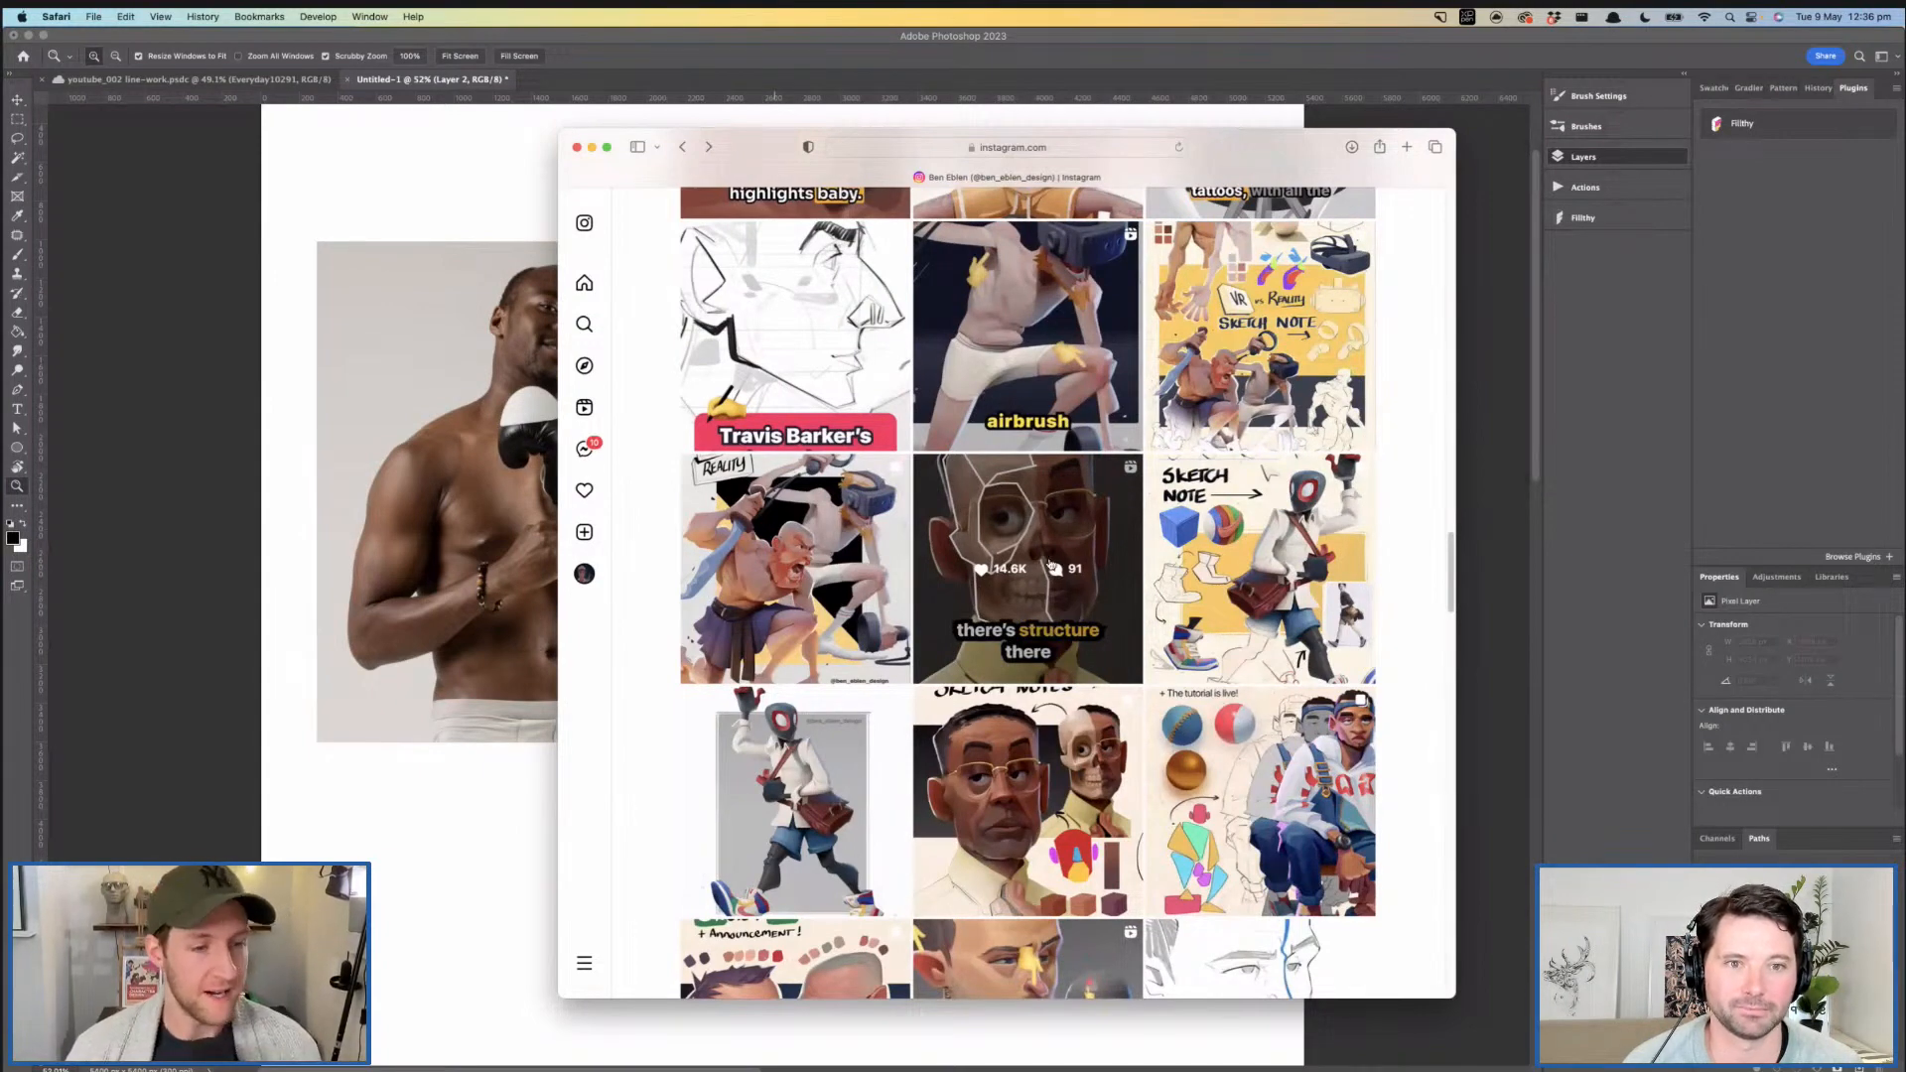
pyautogui.click(825, 611)
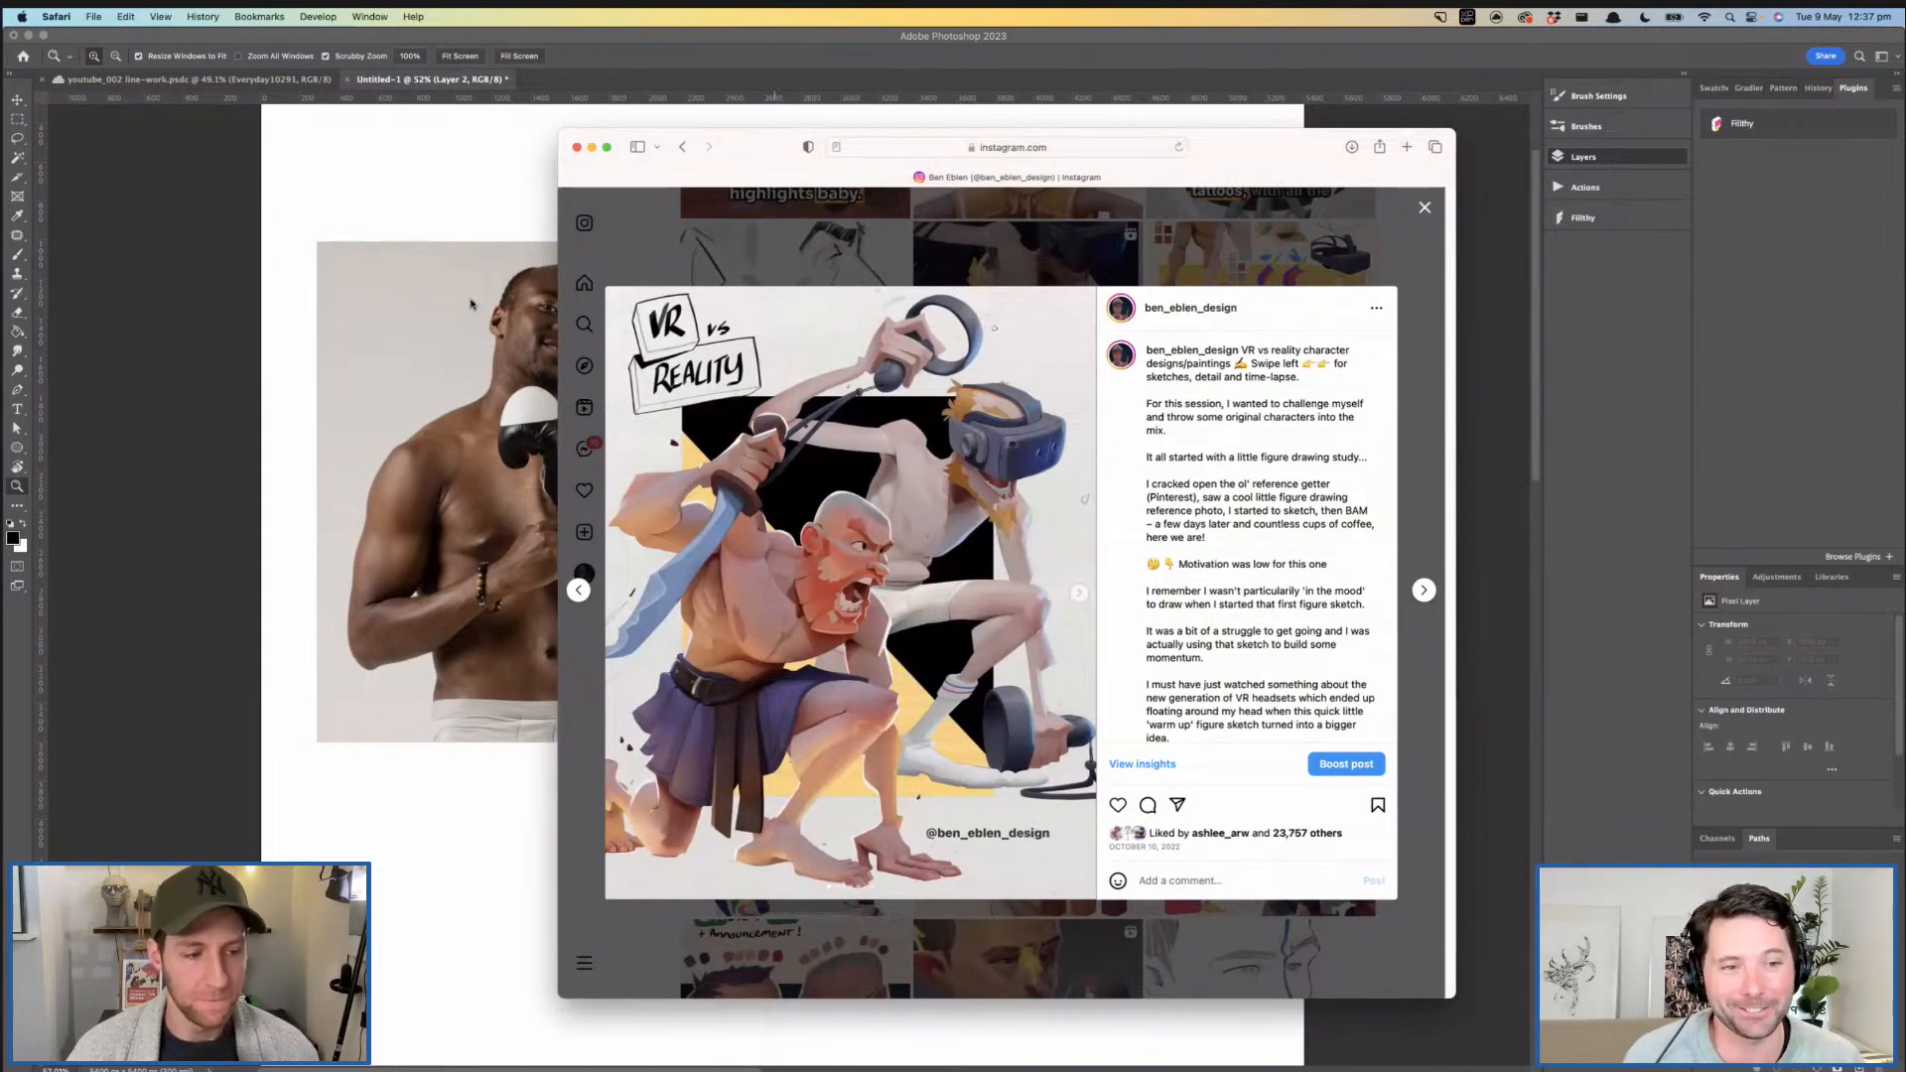
# - Switch to Photoshop, add a new layer above Layer 2 and ready the Brush tool for sketching beside the reference photo
pyautogui.click(471, 299)
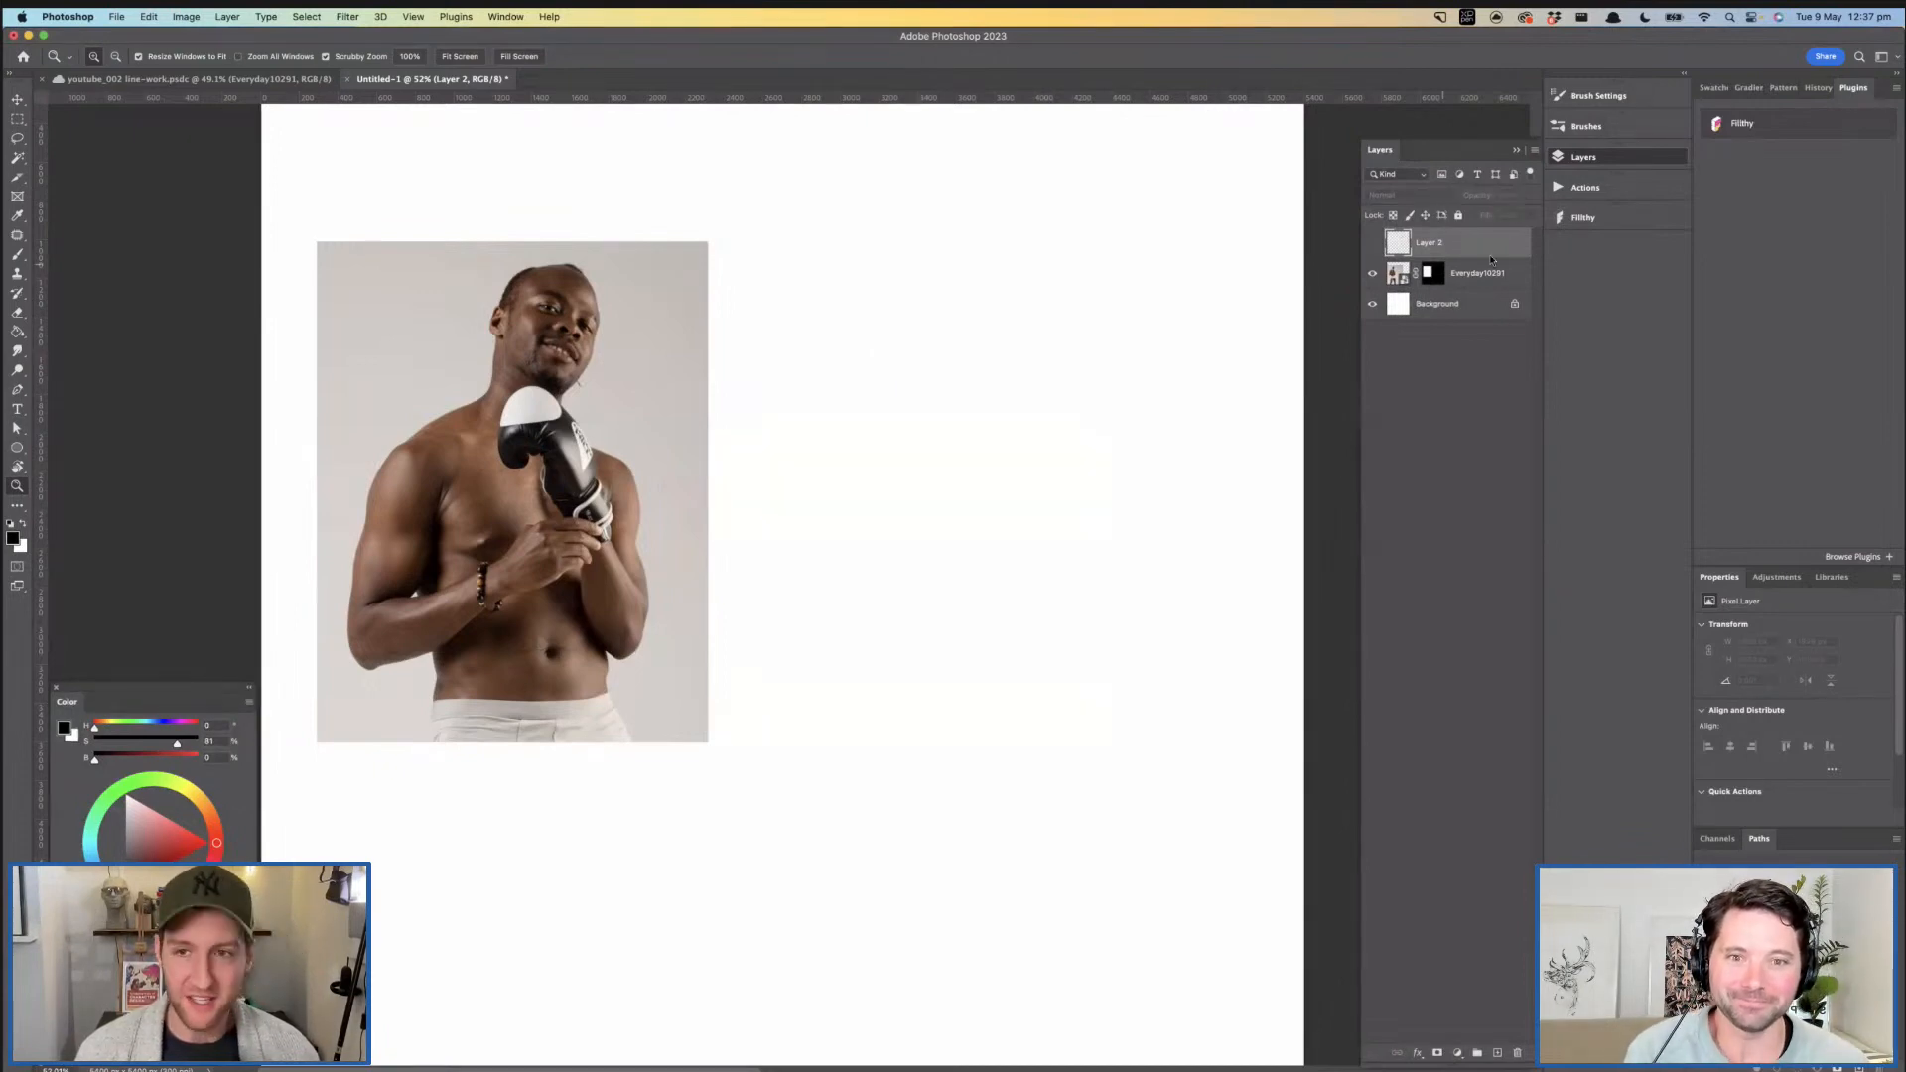
pyautogui.click(1497, 1052)
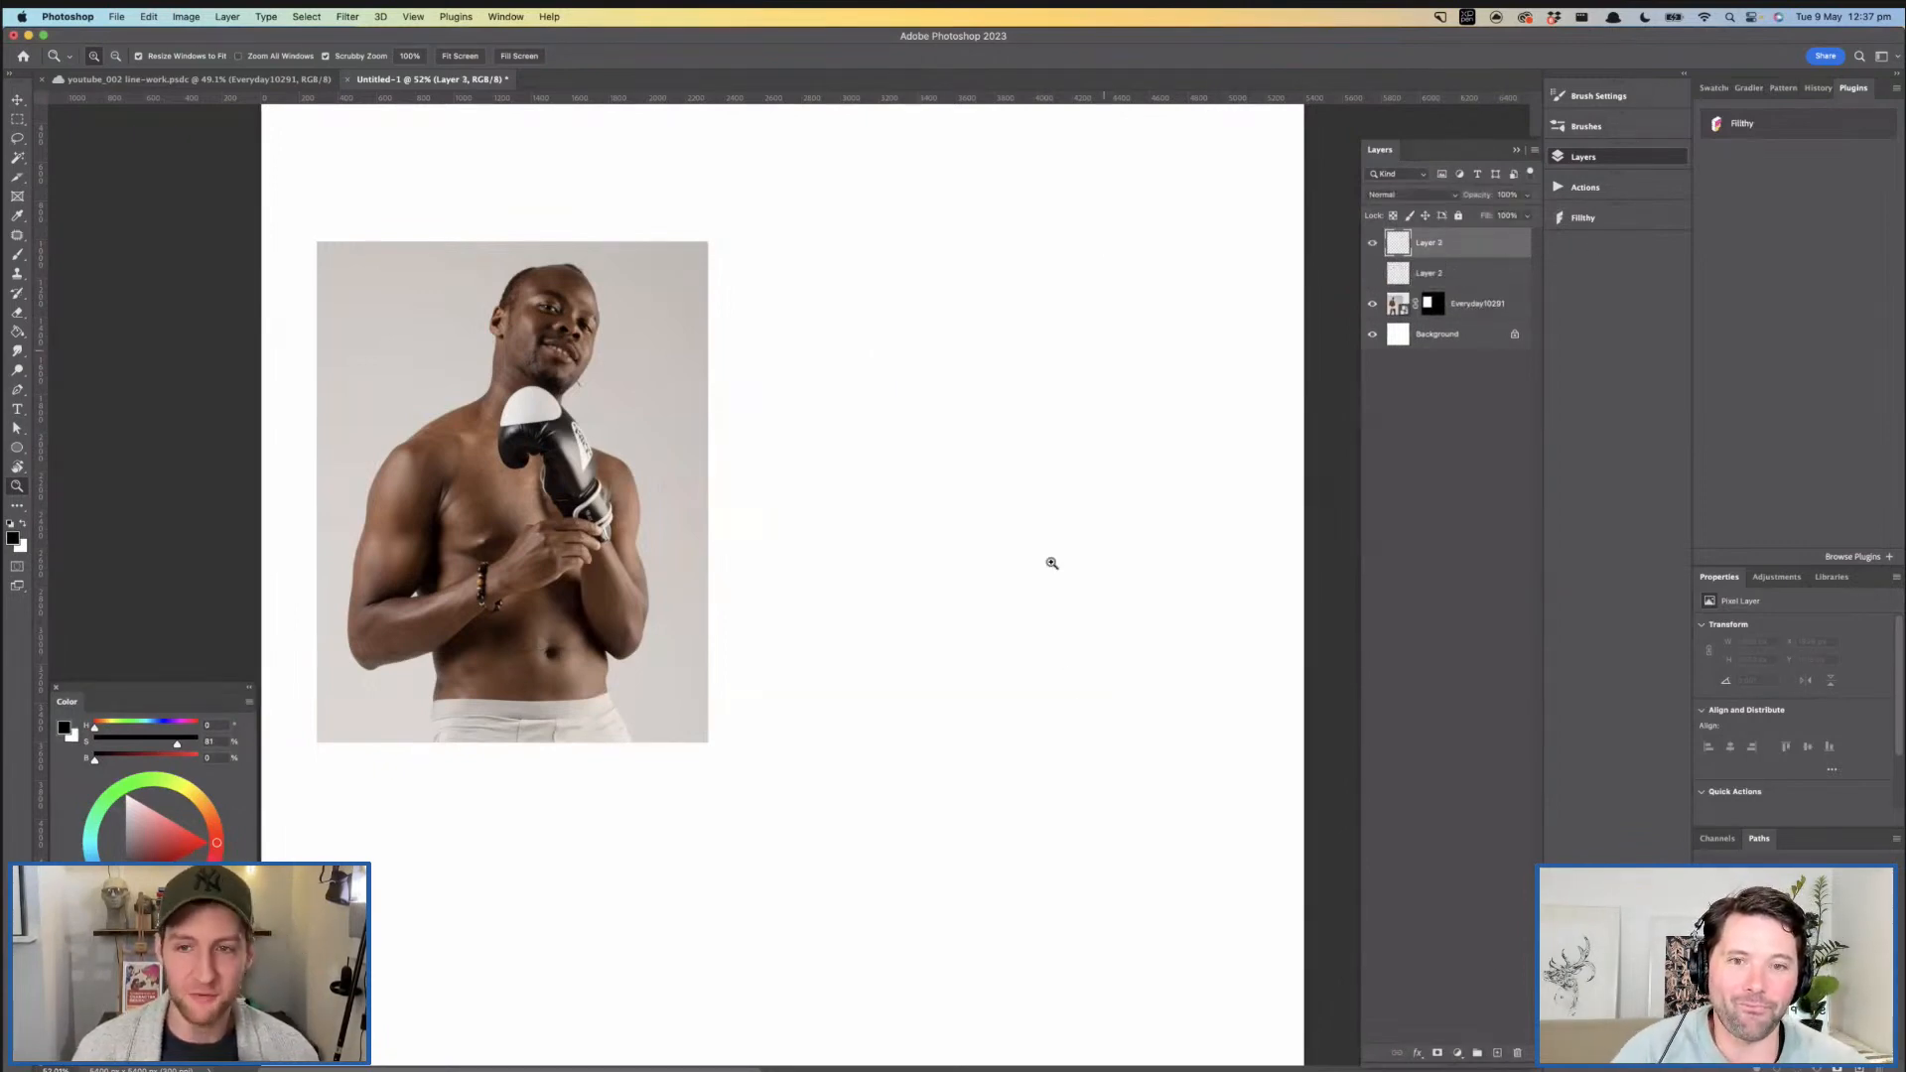
pyautogui.moveTo(923, 370); pyautogui.dragTo(979, 407)
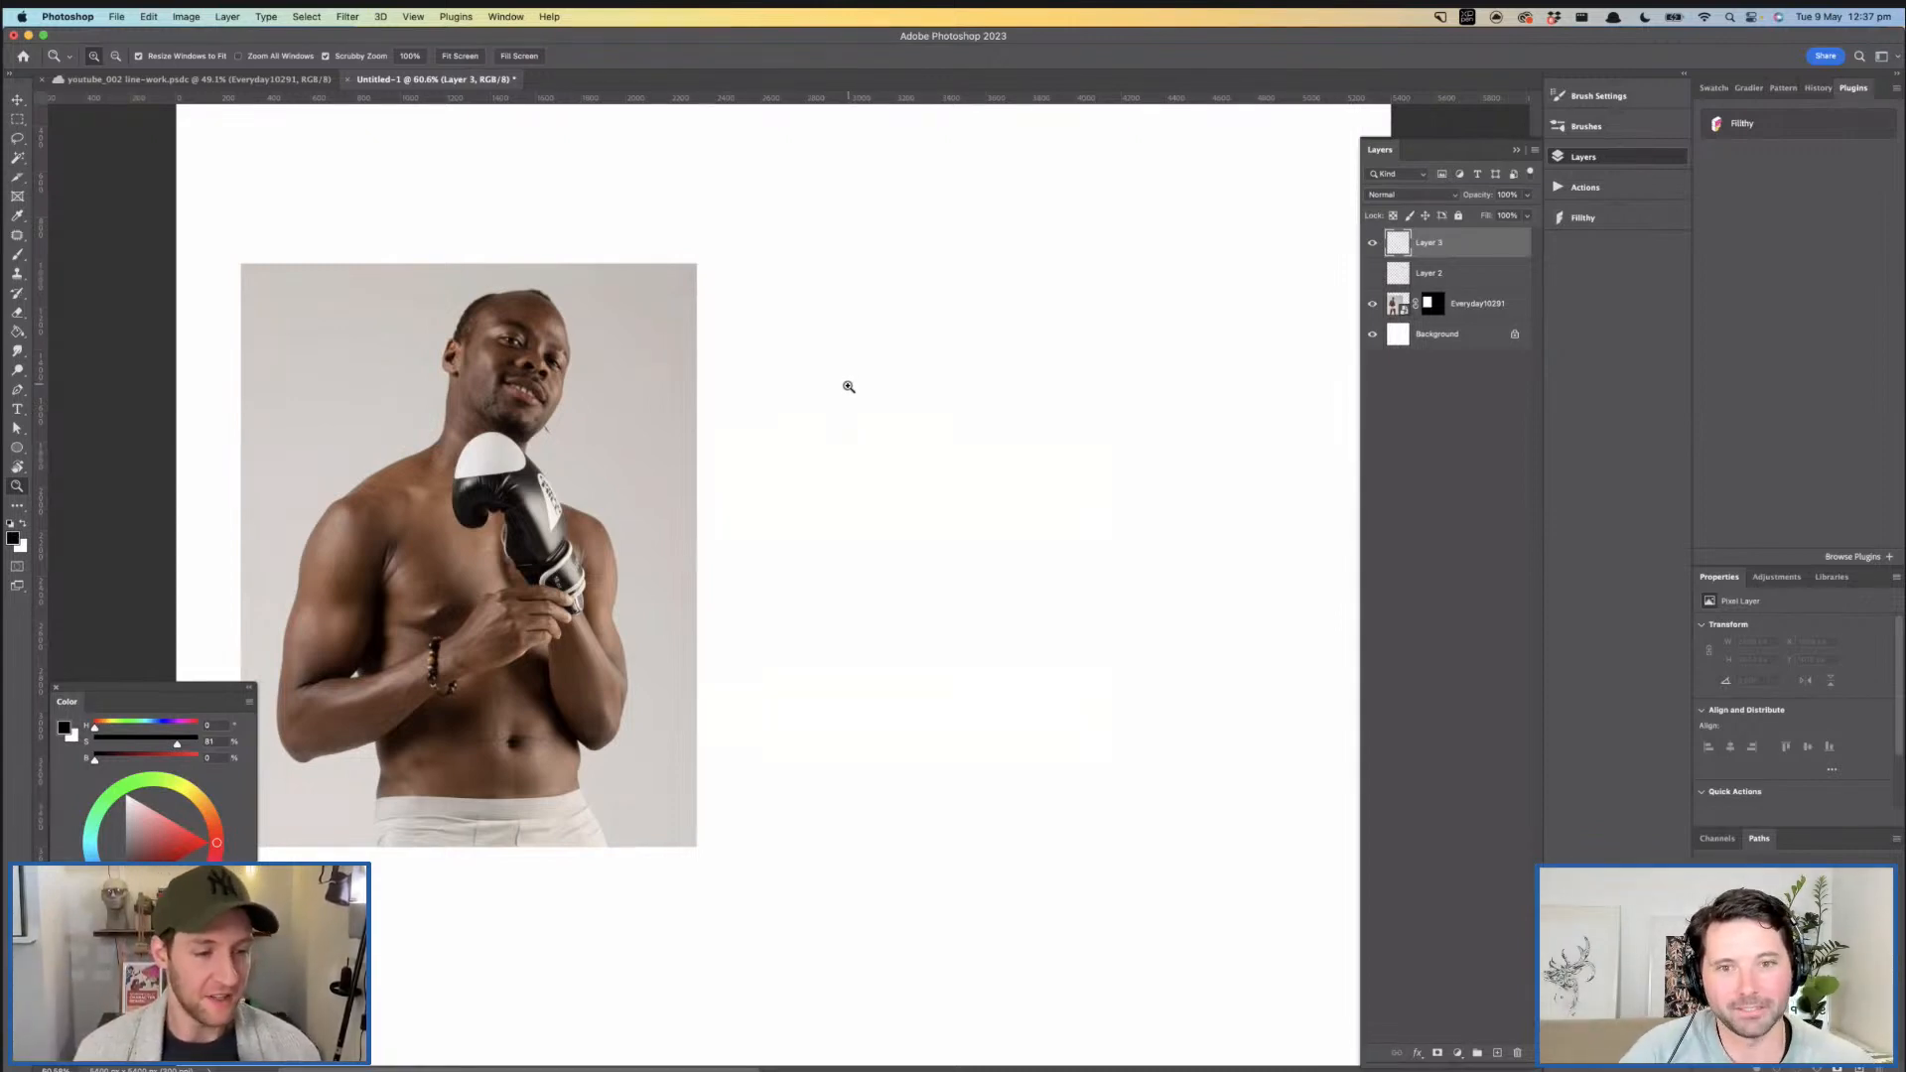
pyautogui.press('b')
pyautogui.moveTo(842, 413)
pyautogui.mouseDown()
pyautogui.moveTo(850, 349)
pyautogui.moveTo(834, 379)
pyautogui.moveTo(914, 455)
pyautogui.moveTo(857, 436)
pyautogui.mouseUp()
pyautogui.press('z')
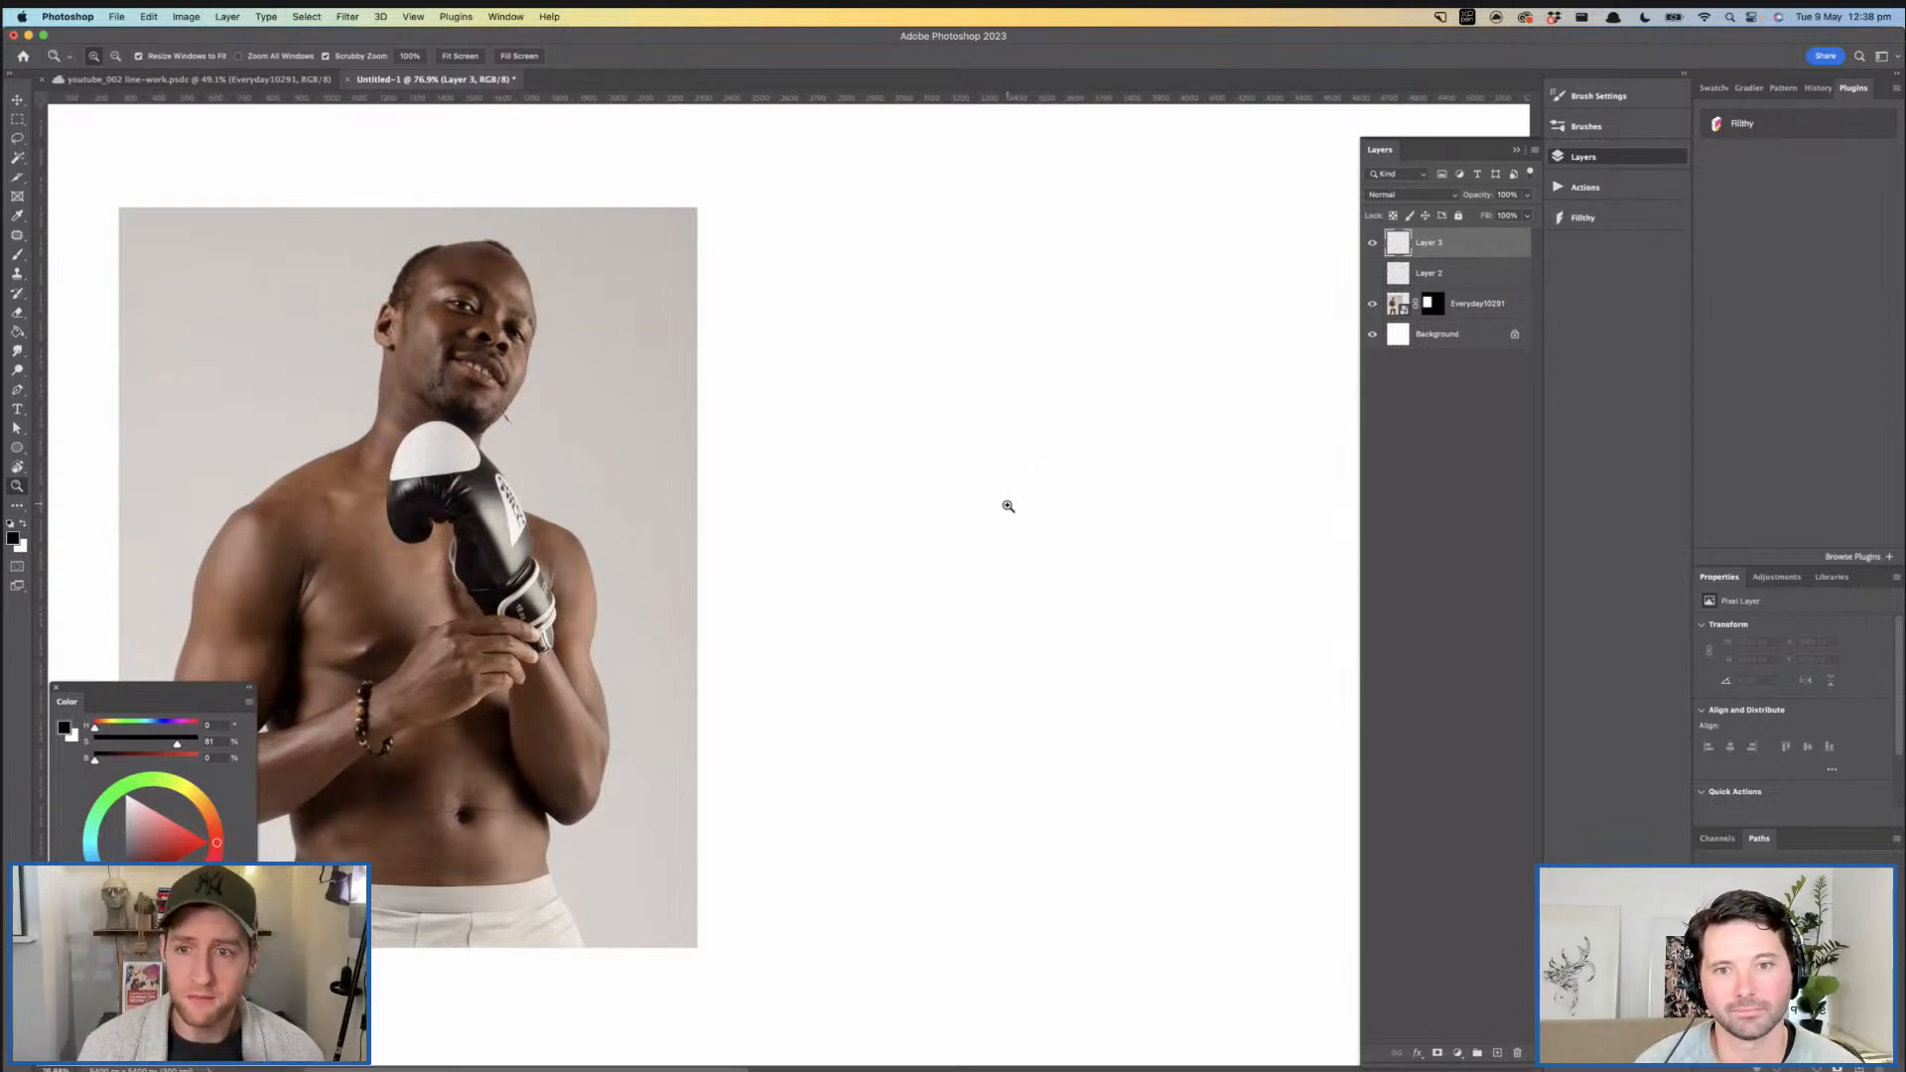
pyautogui.press('b')
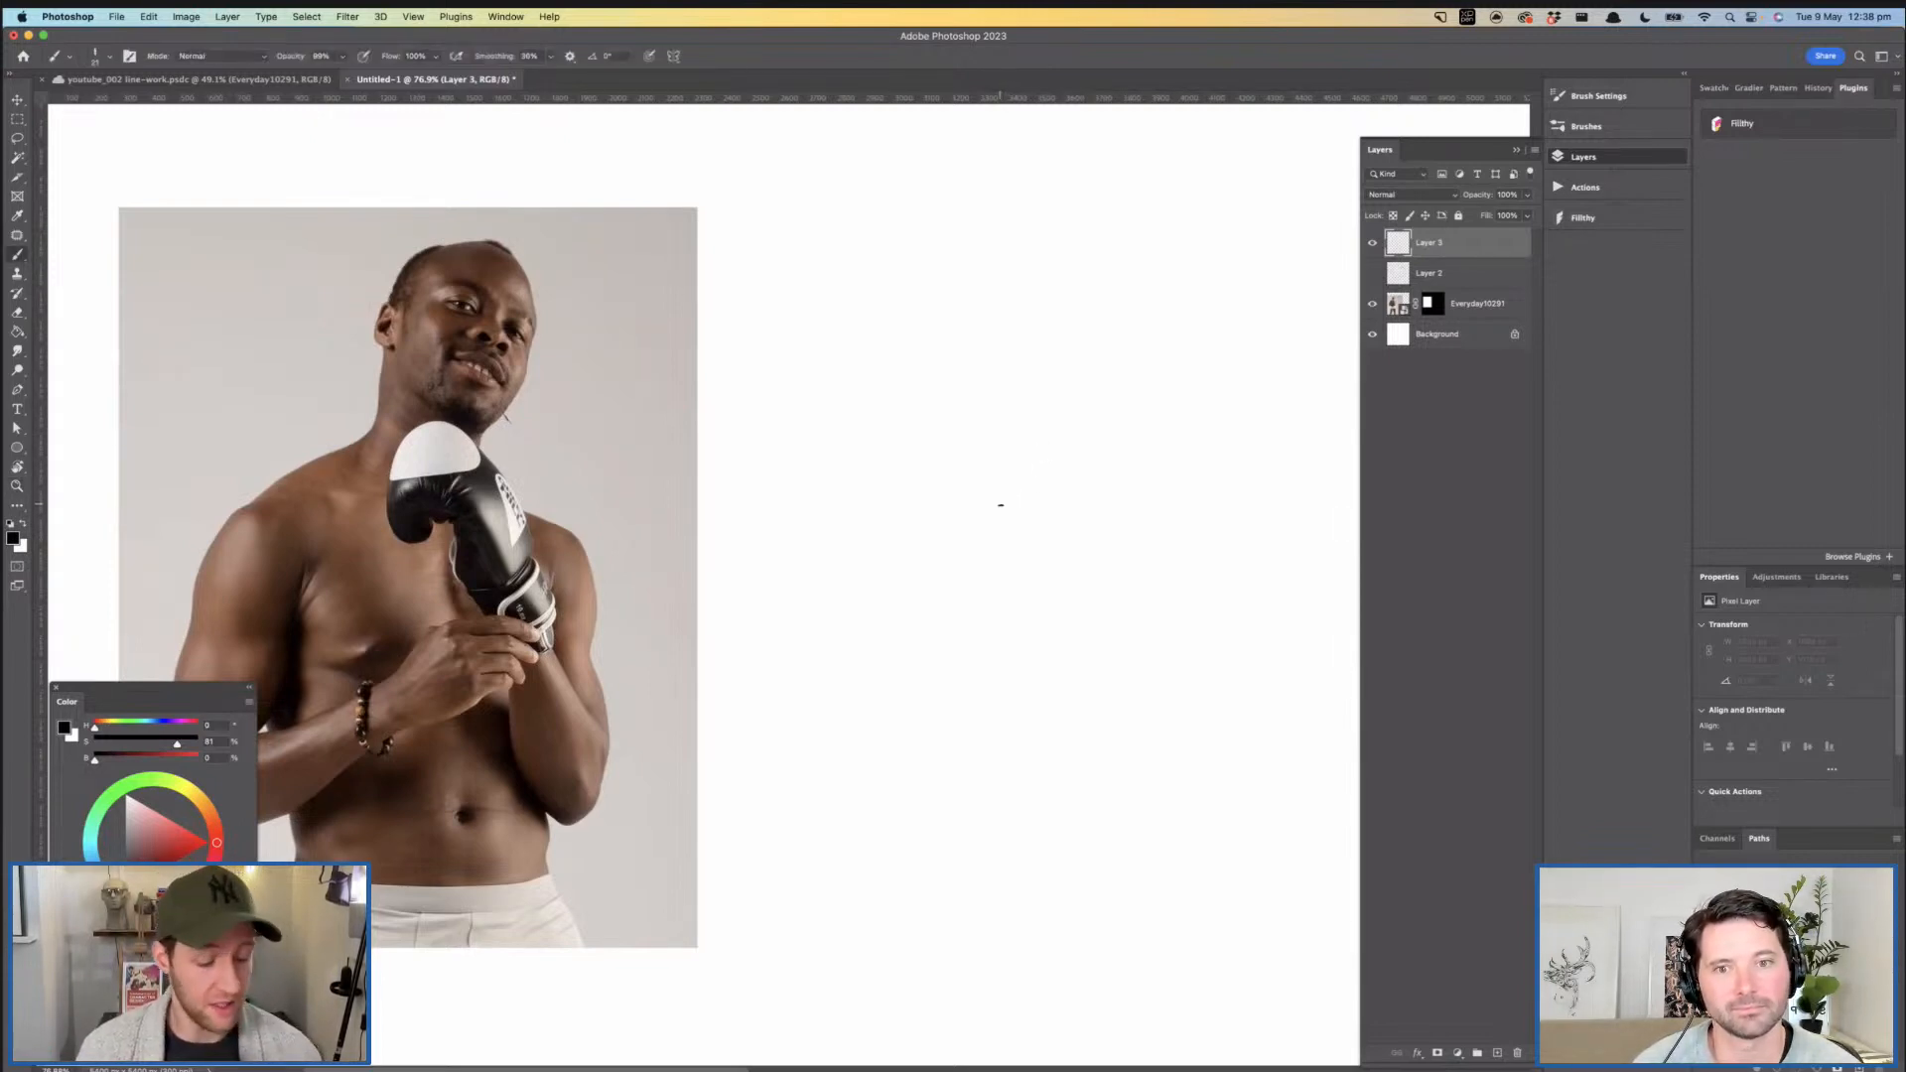
pyautogui.moveTo(1019, 354); pyautogui.dragTo(1023, 374)
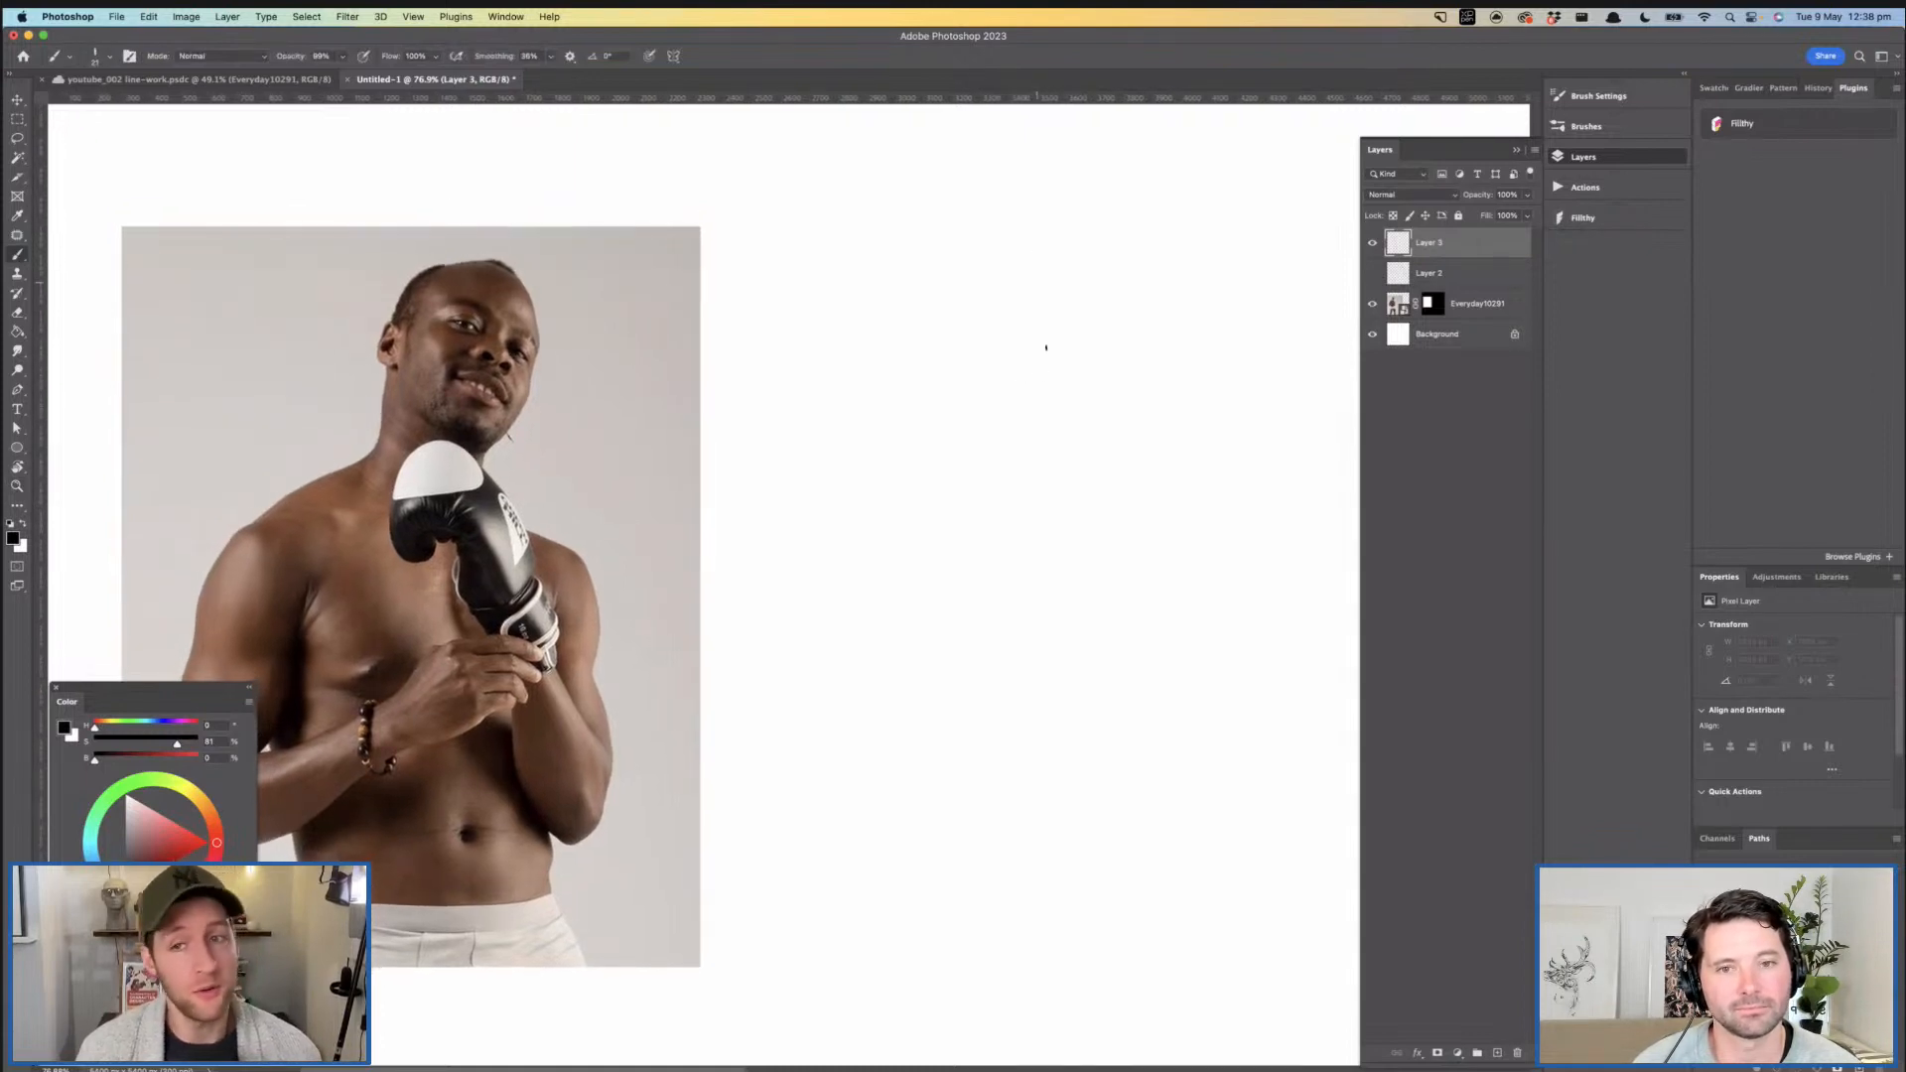
pyautogui.click(939, 306)
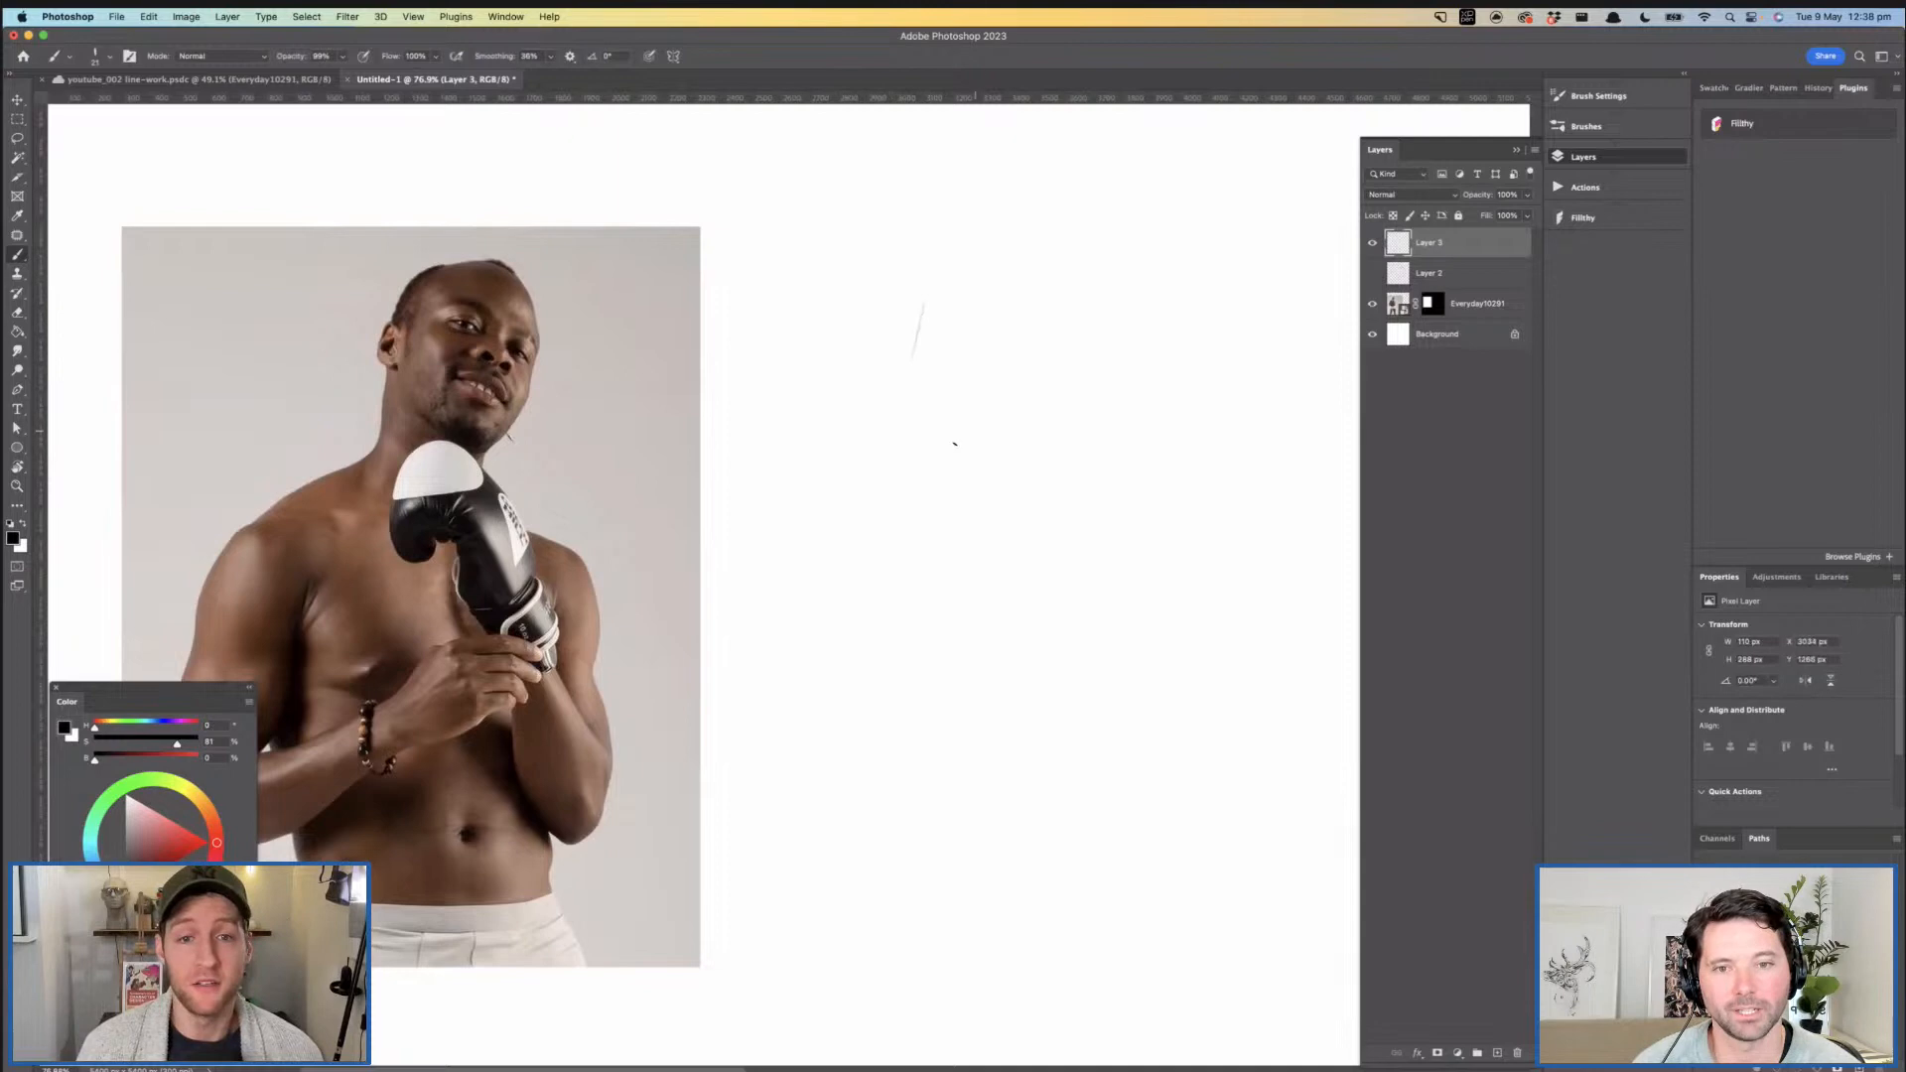
pyautogui.hscroll(2, 993, 442)
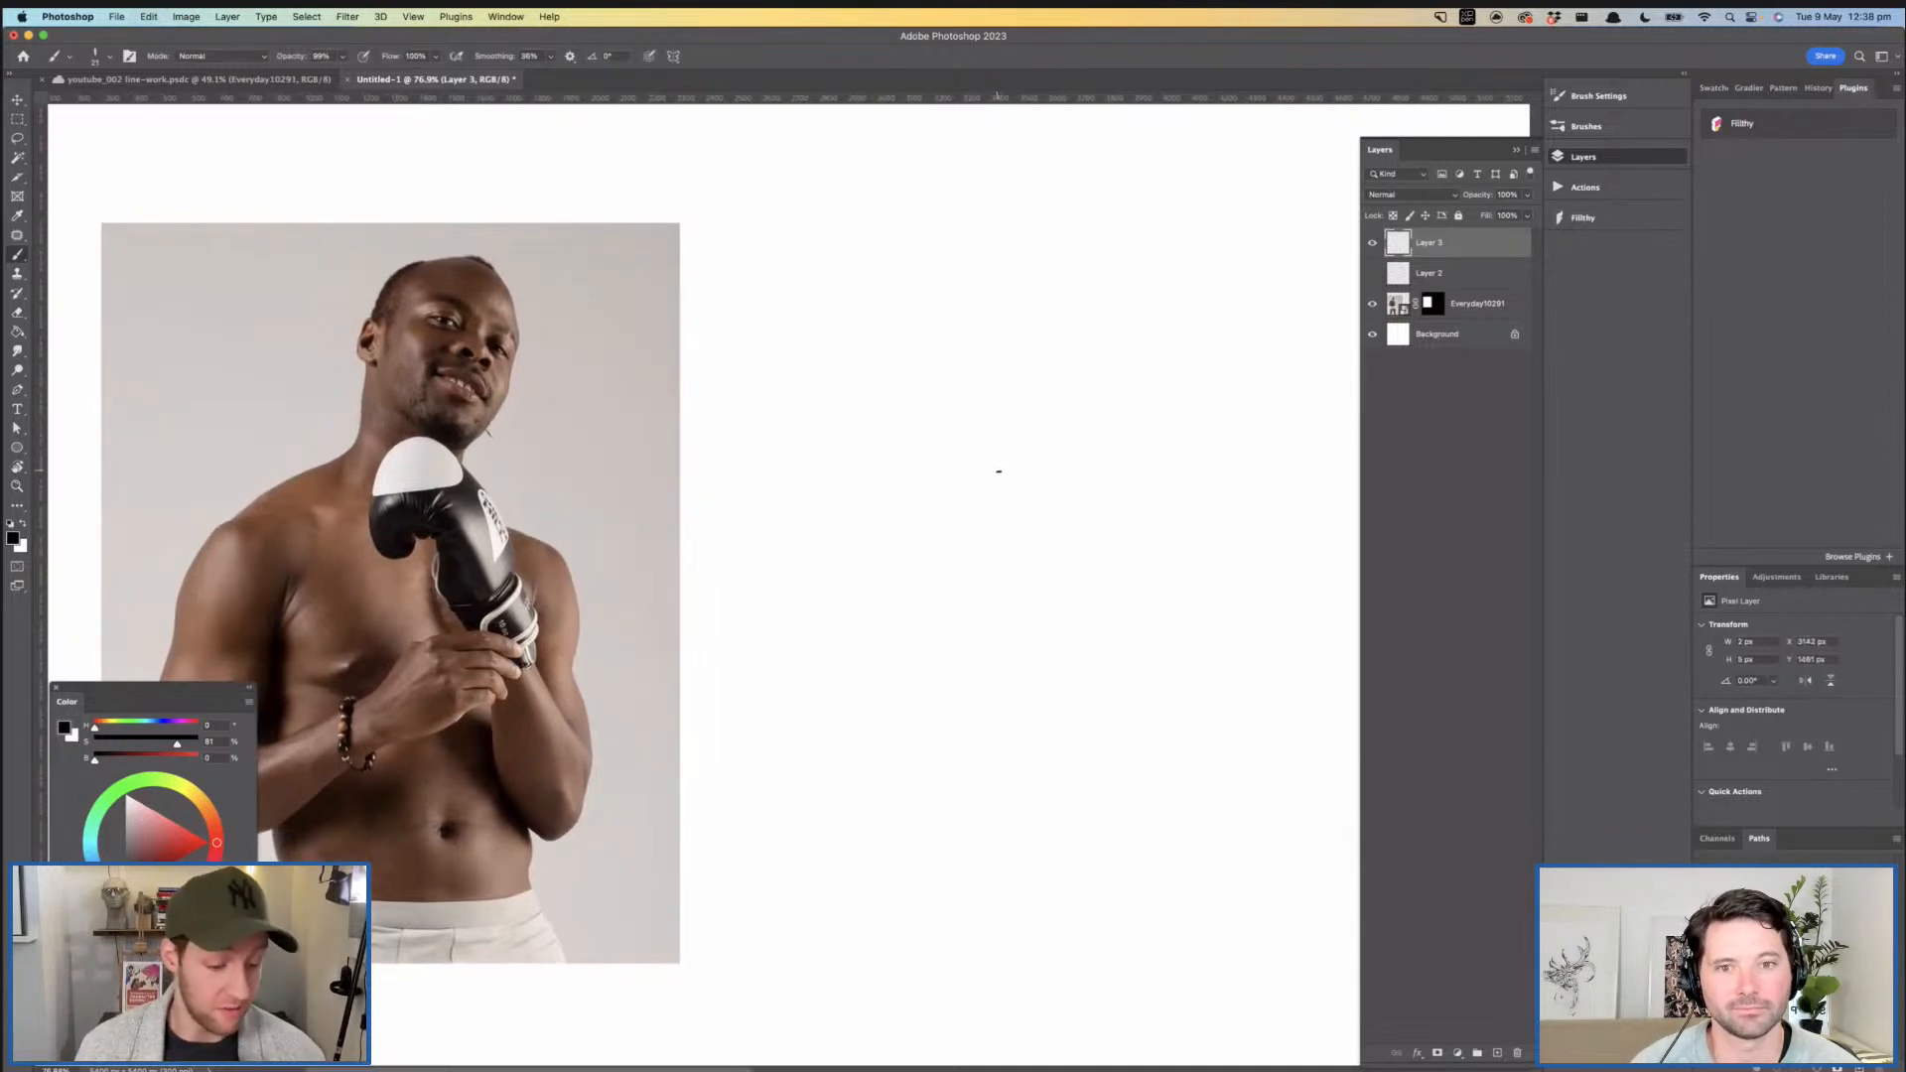
pyautogui.press('XF86AudioRaiseVolume')
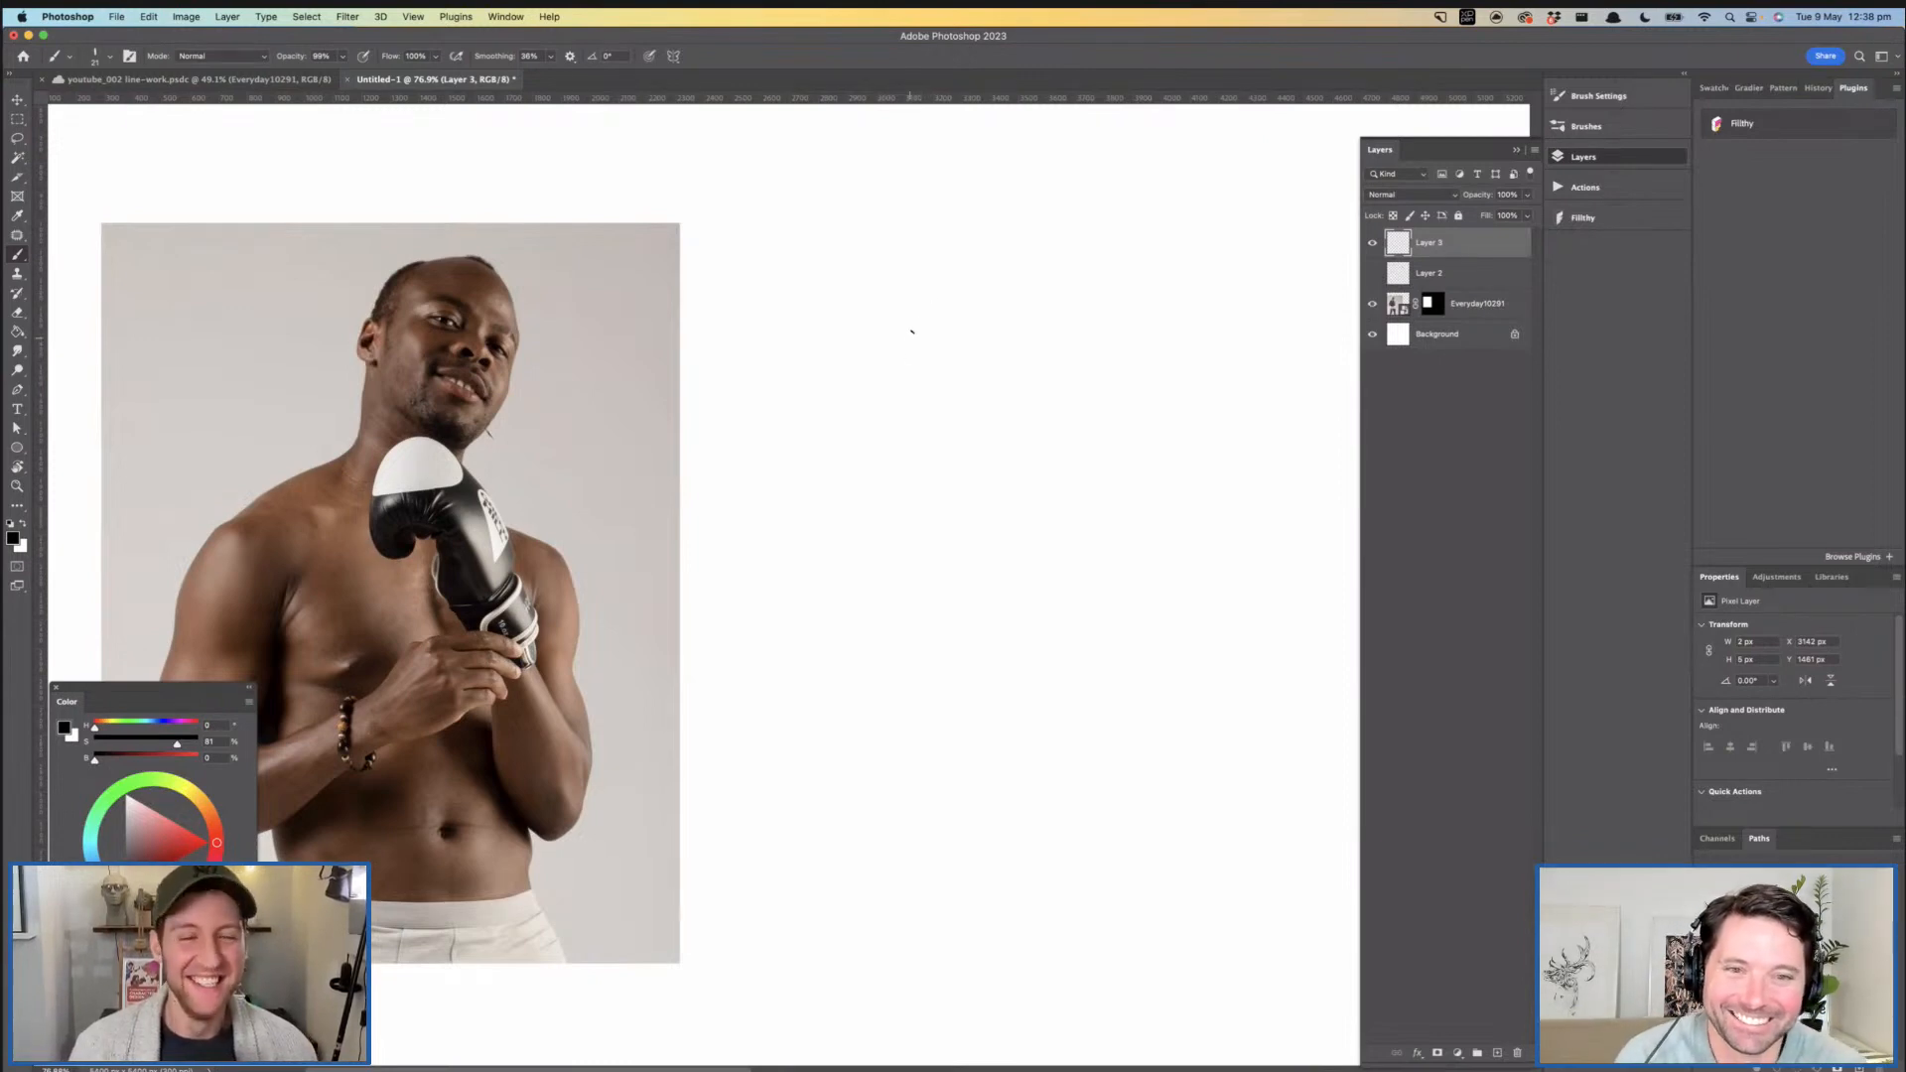
pyautogui.moveTo(931, 280); pyautogui.dragTo(898, 406)
pyautogui.press('super+z')
# - Sketch a tilted four-sided block for the head with faint lines on the blank canvas beside the reference photo
pyautogui.moveTo(932, 278); pyautogui.dragTo(895, 432)
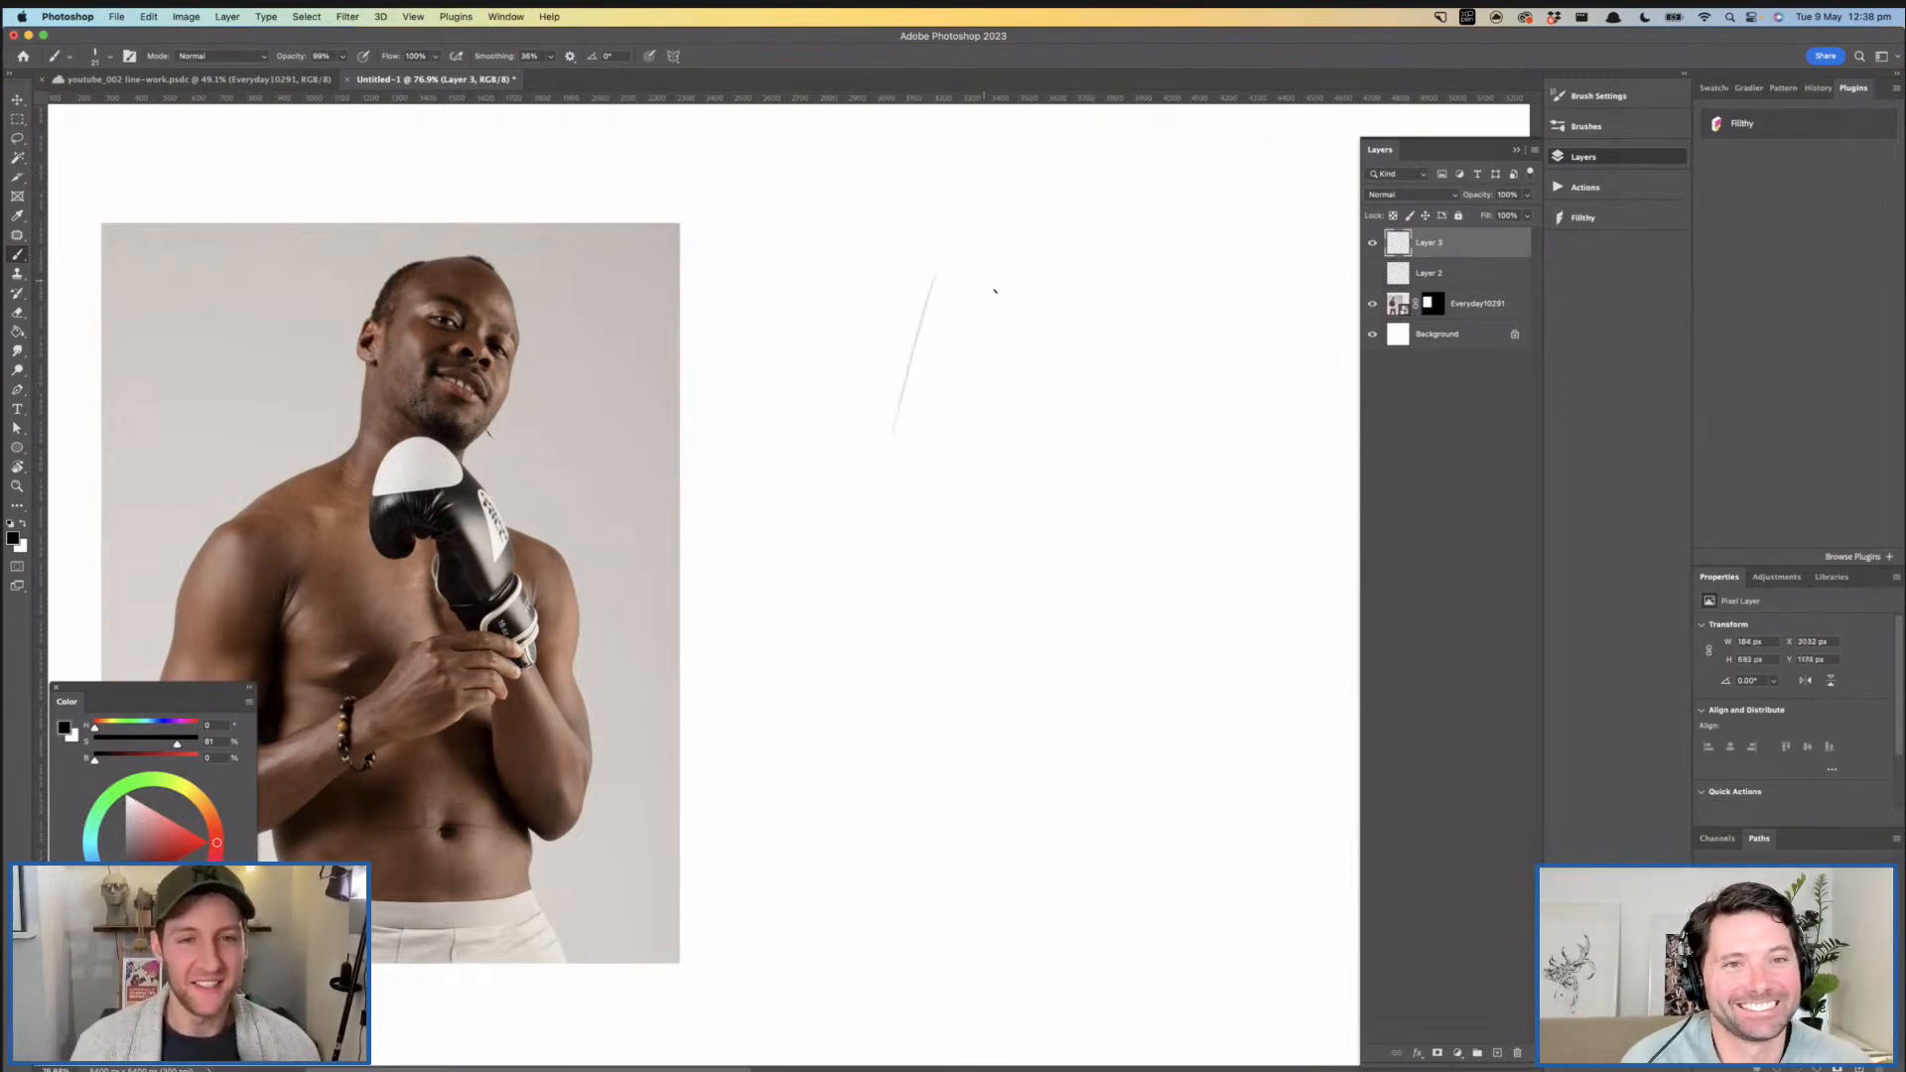
pyautogui.moveTo(931, 264); pyautogui.dragTo(1033, 283)
pyautogui.moveTo(941, 267); pyautogui.dragTo(1036, 275)
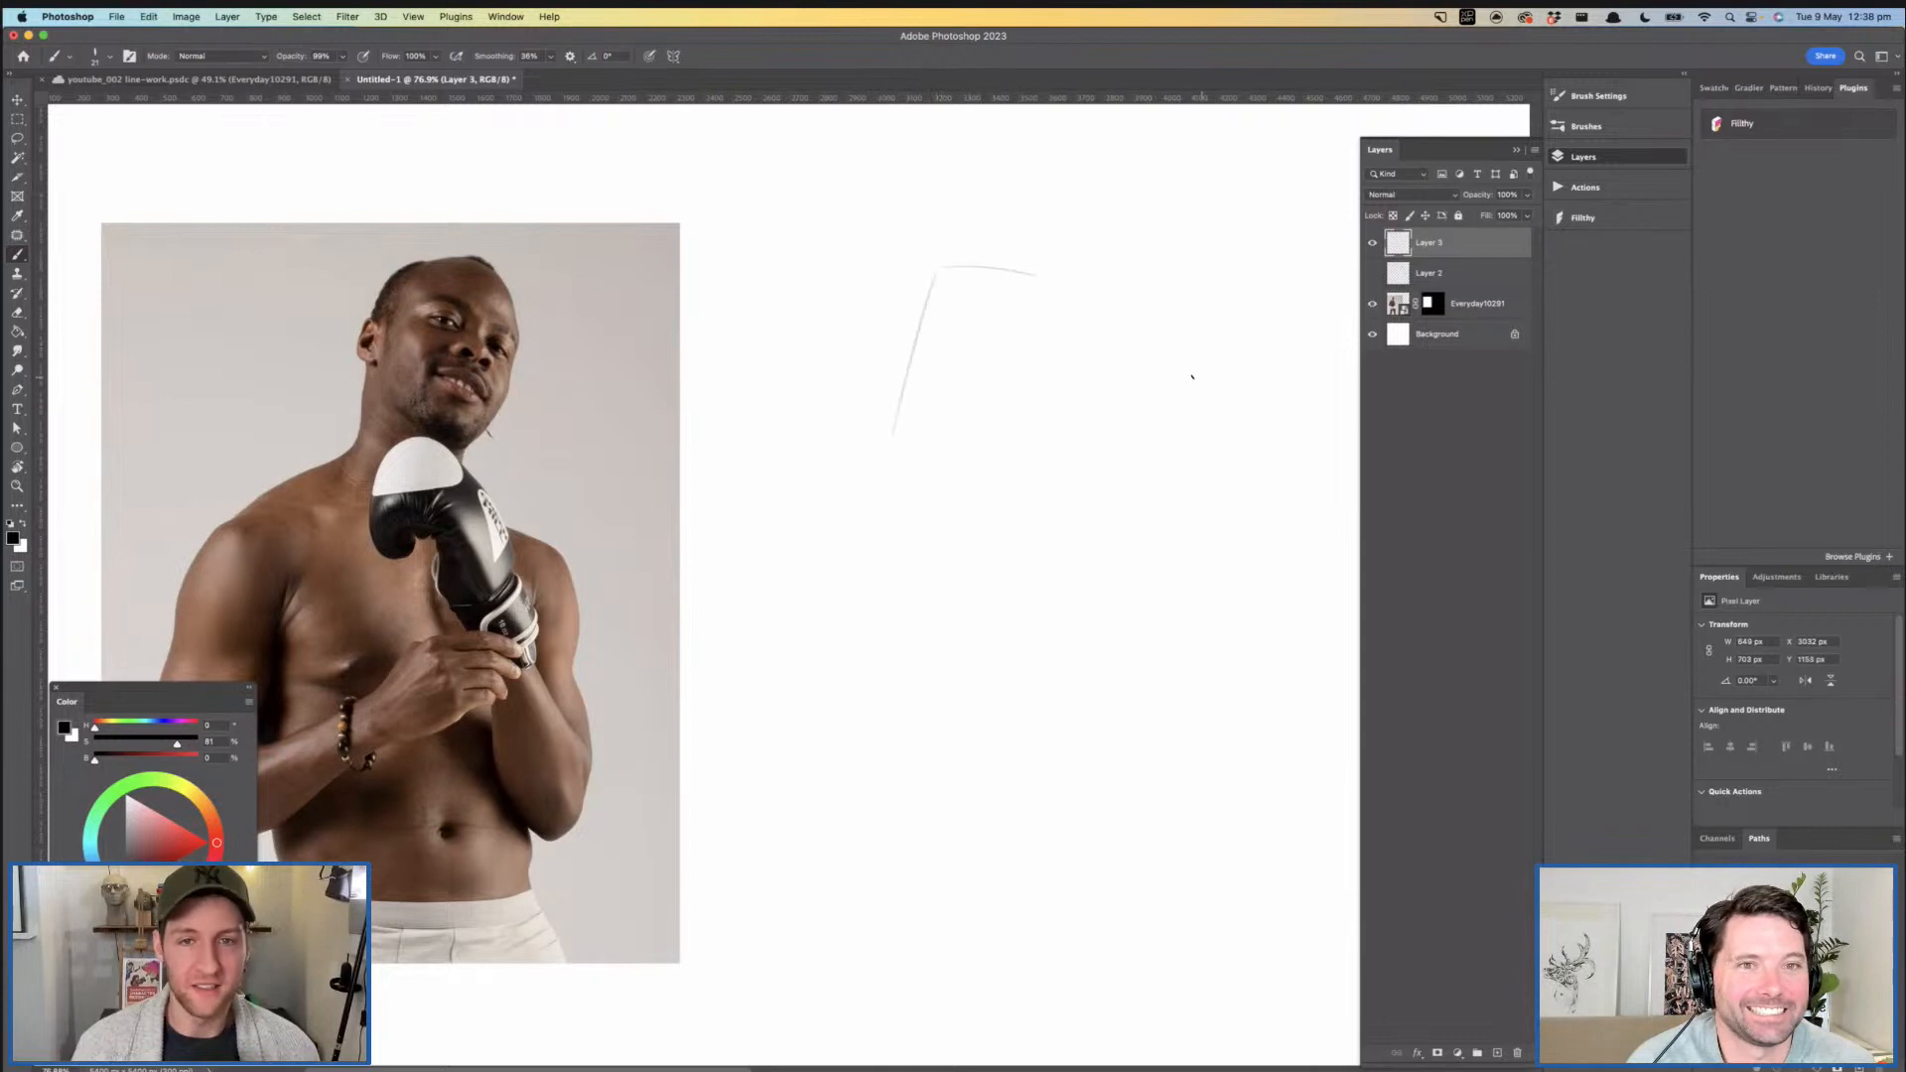
pyautogui.press('super+z')
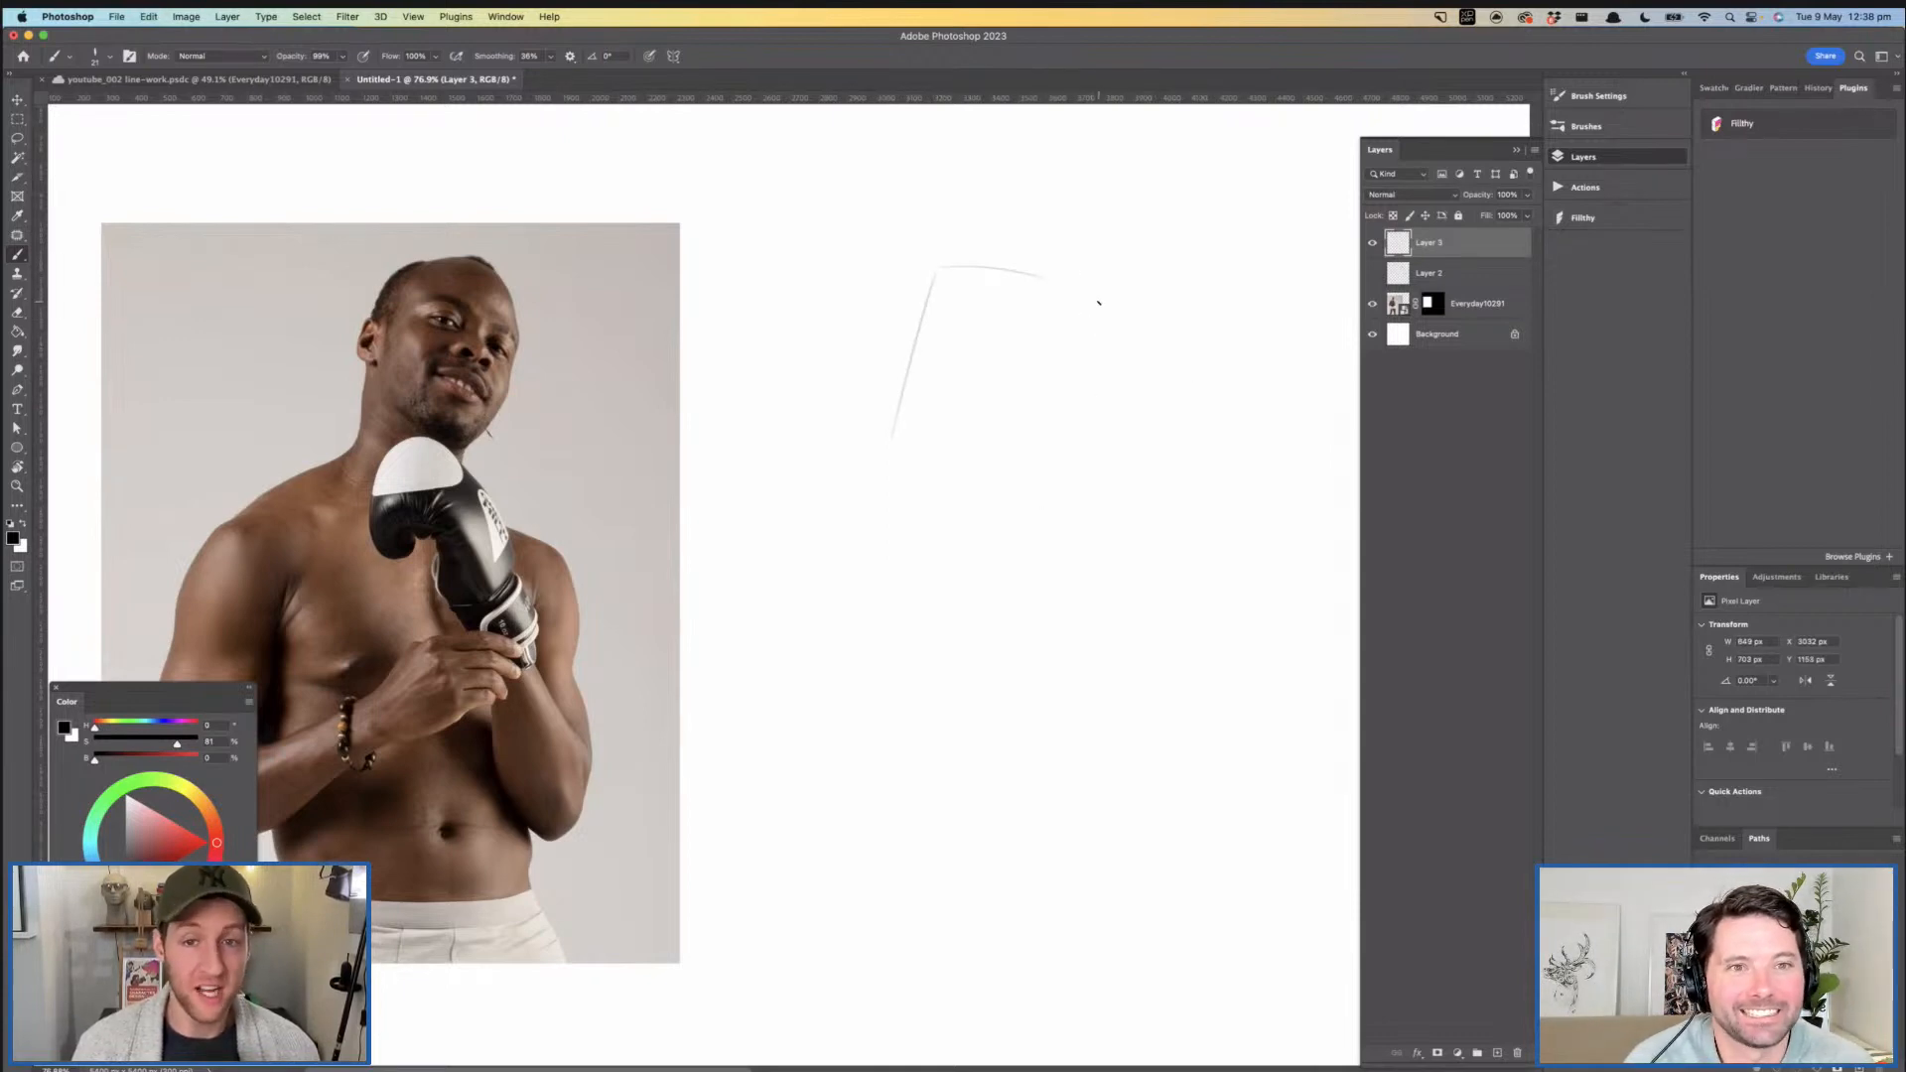
pyautogui.press('super+z')
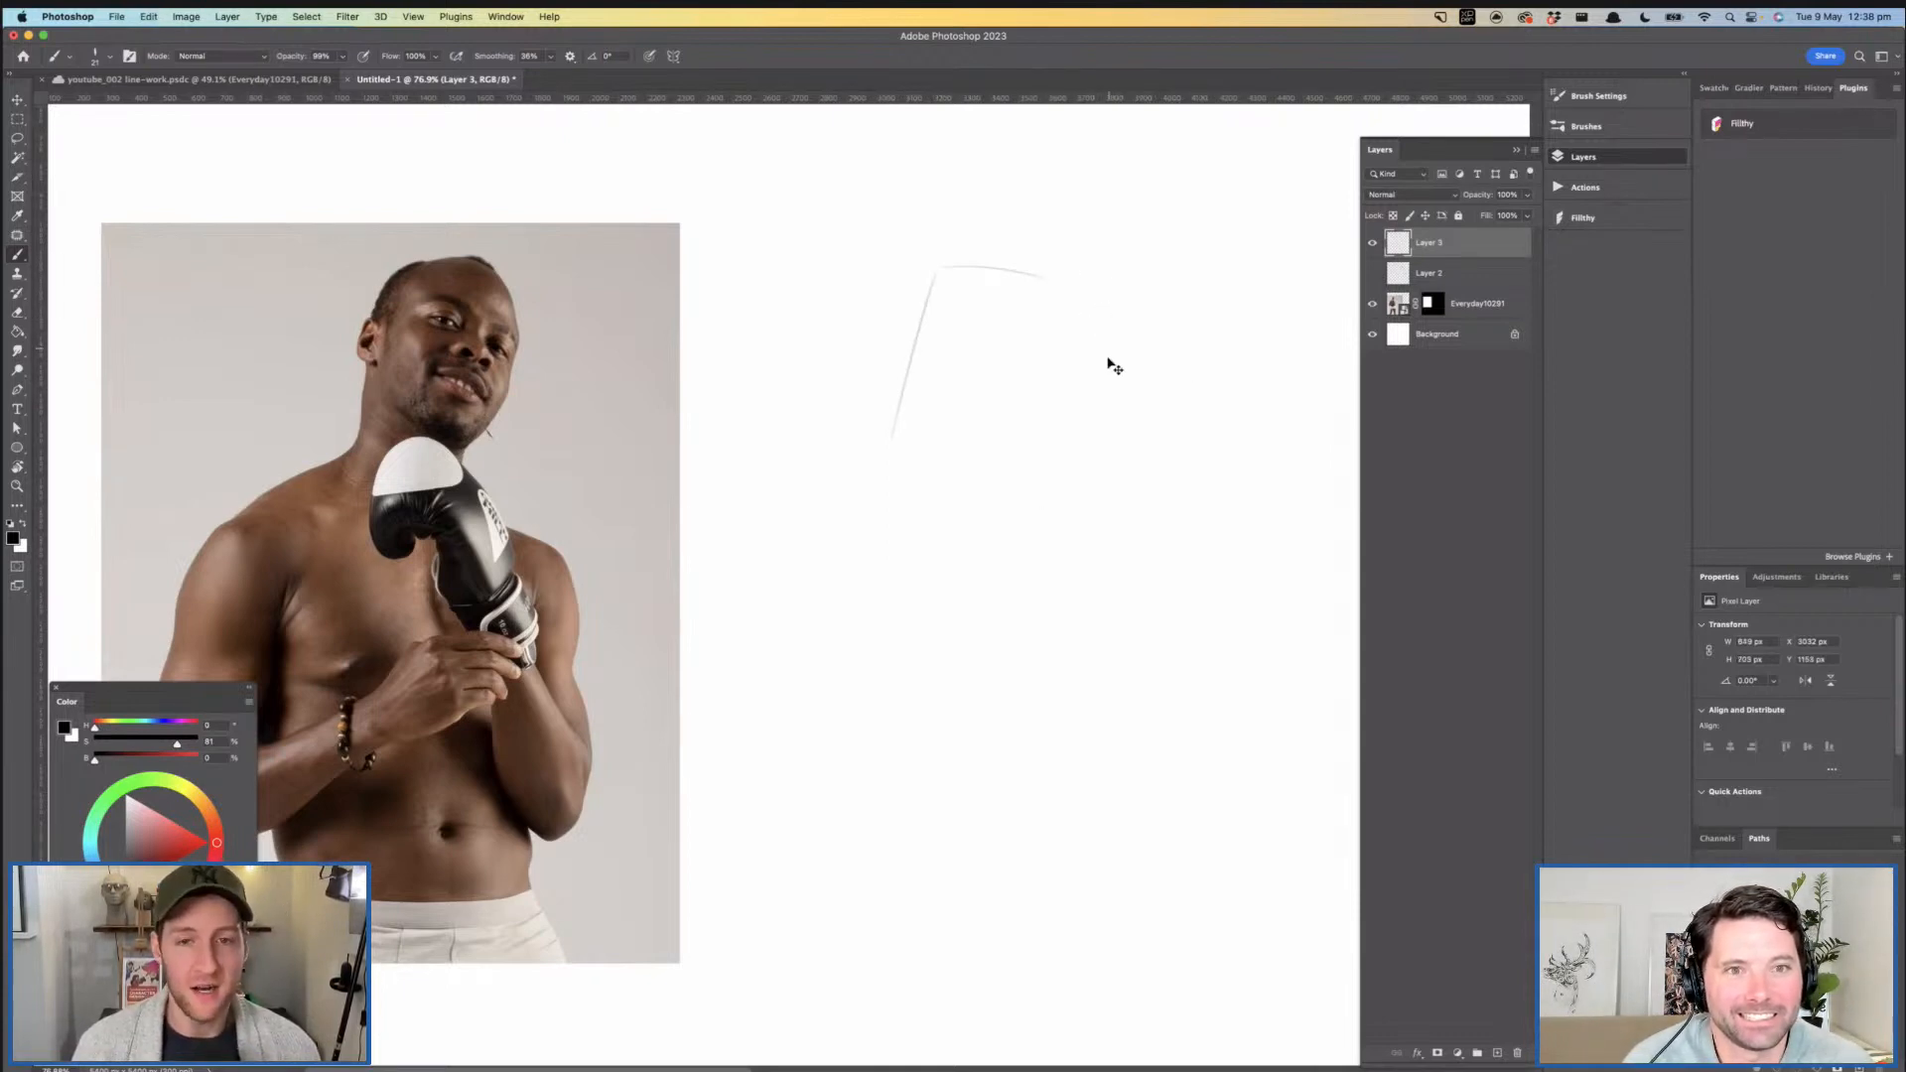
pyautogui.press('super+z')
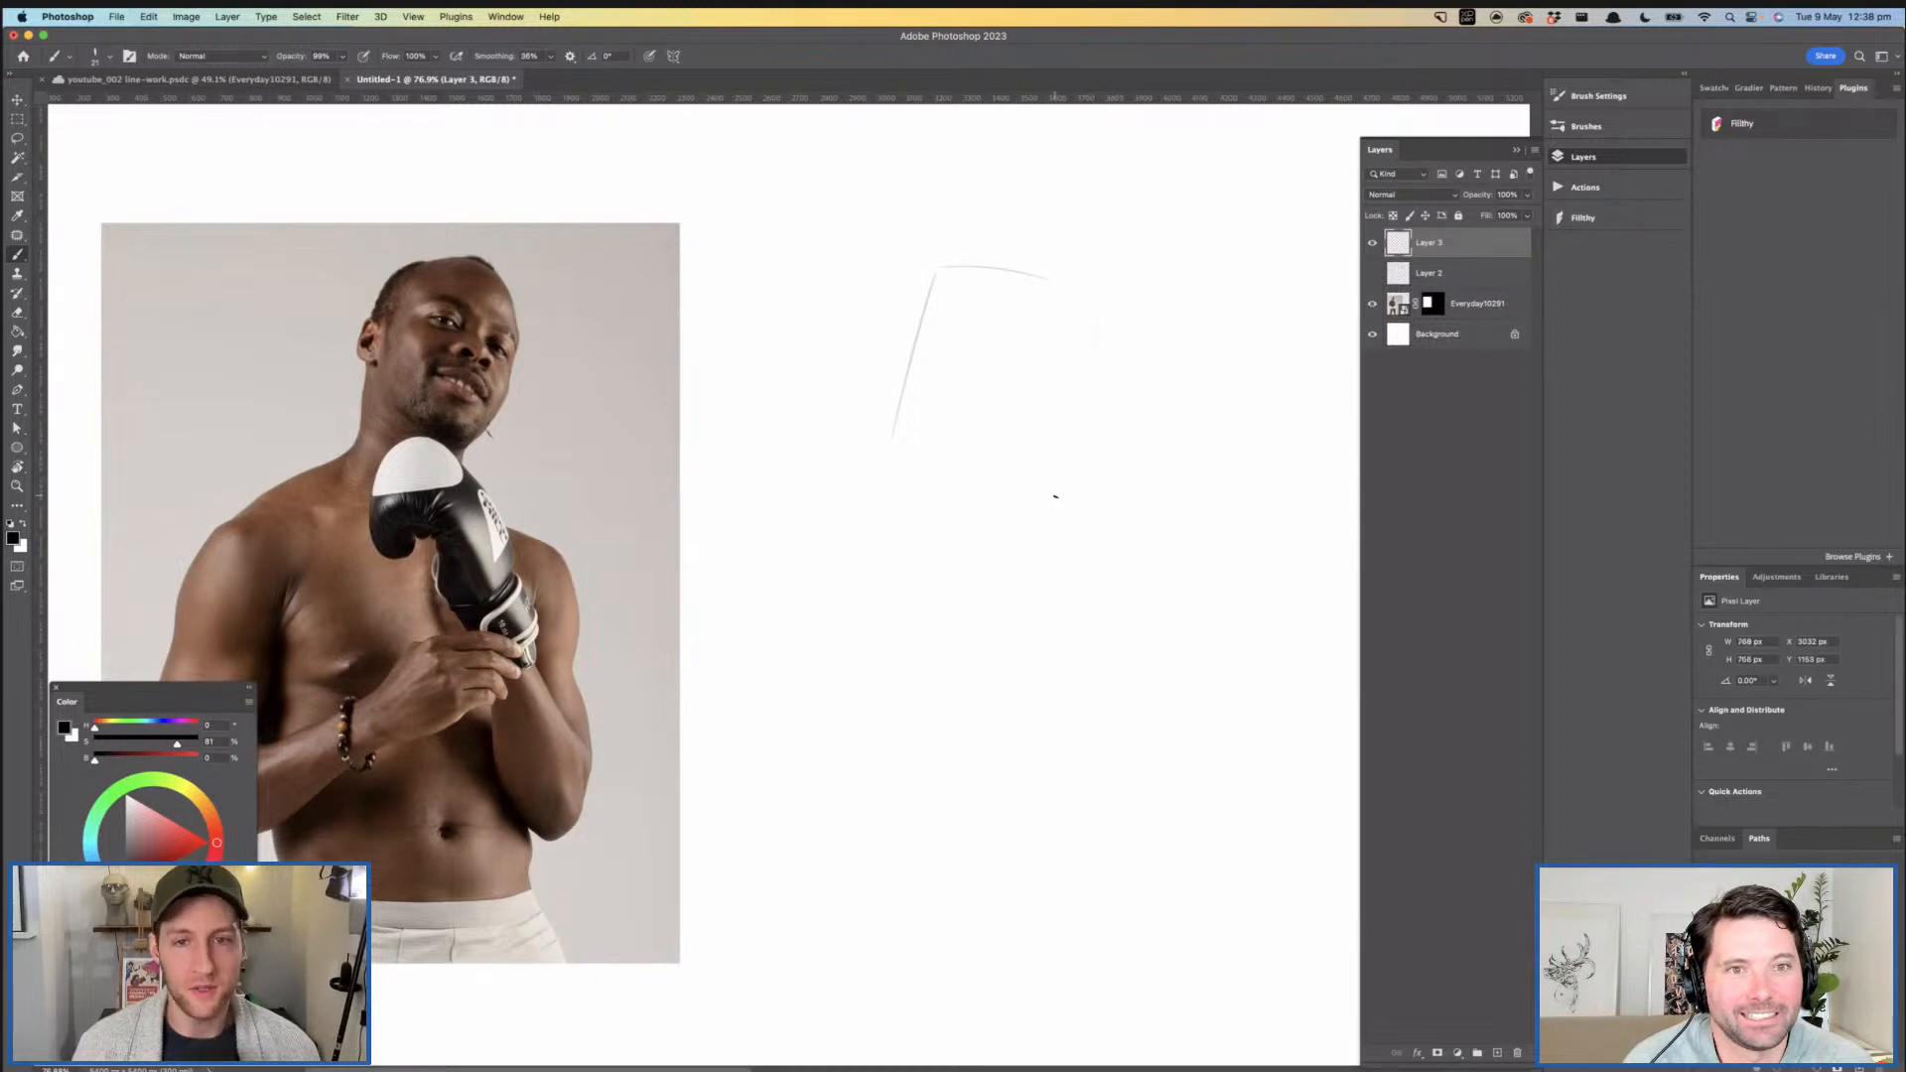
# - Check the face in the reference photo and sketch the sloping shoulder lines down from both sides of the head block
pyautogui.scroll(-2, 1001, 462)
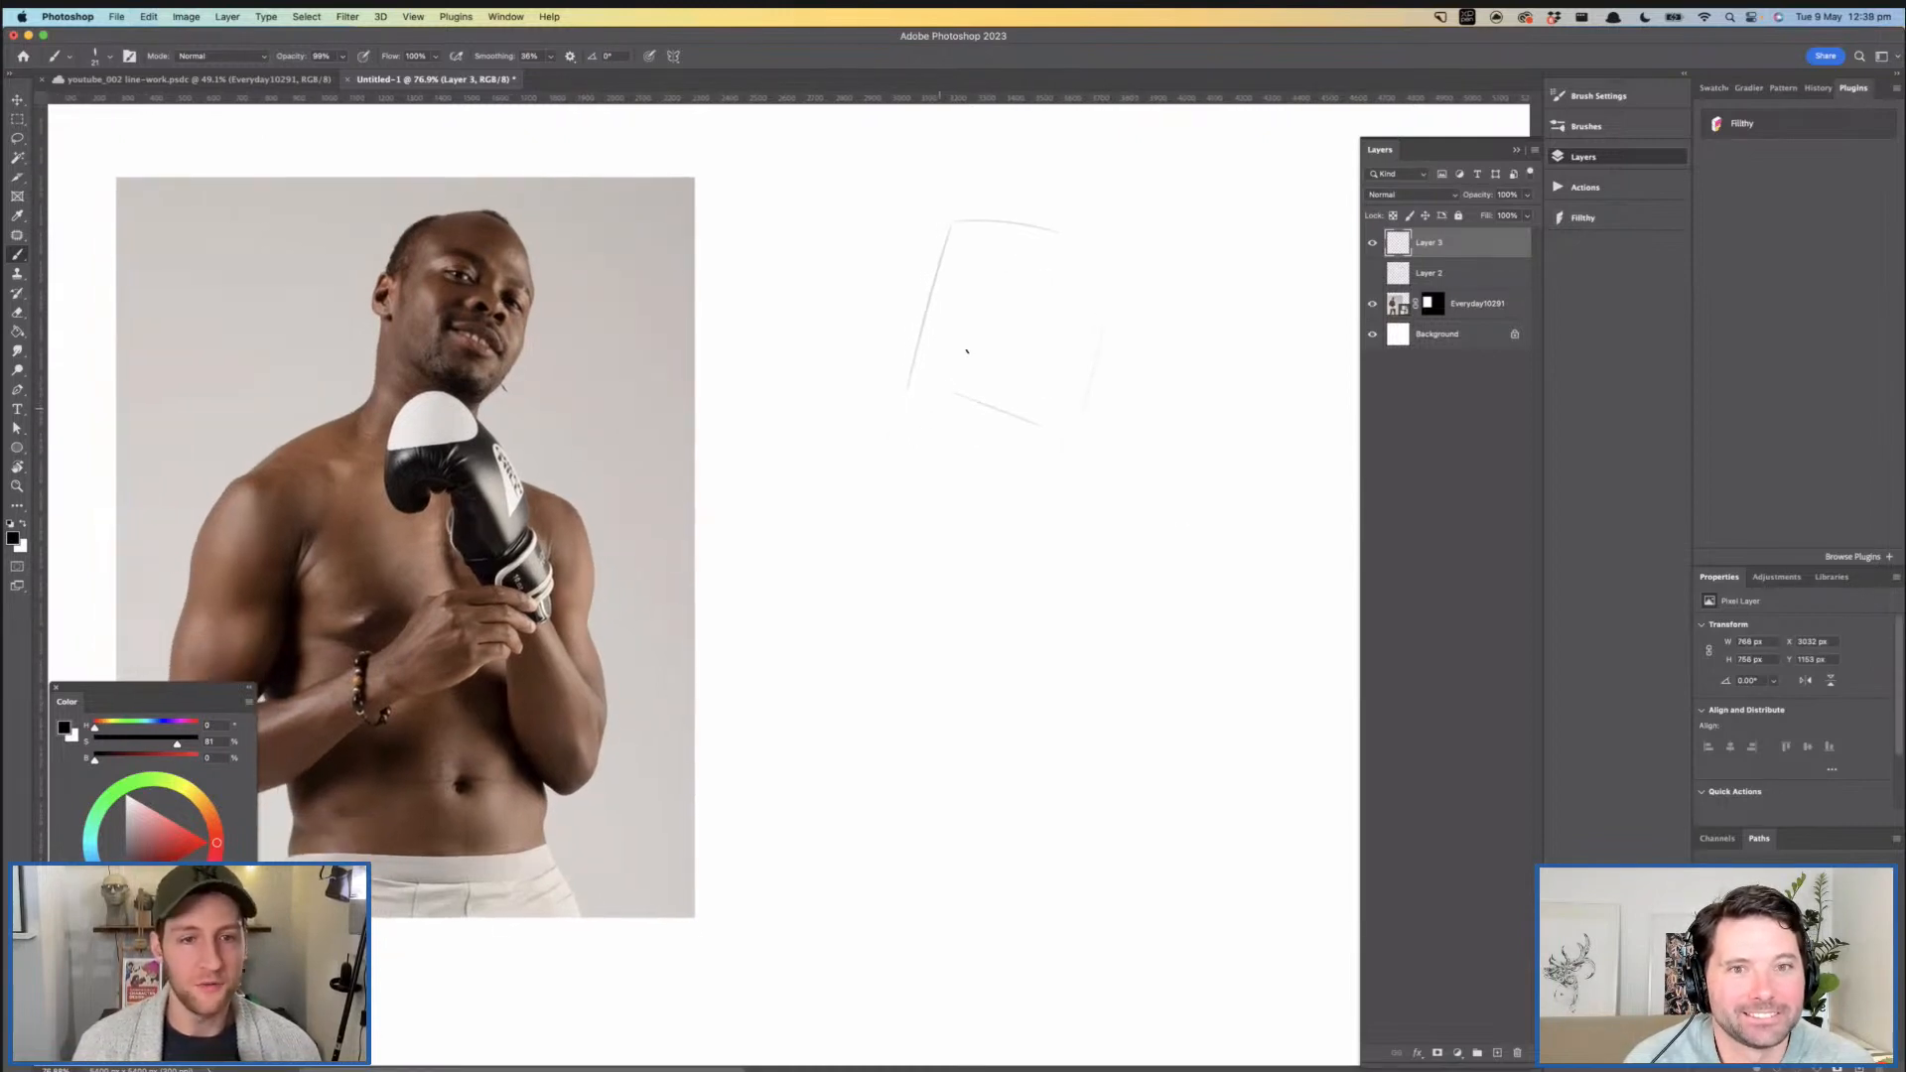
pyautogui.scroll(-1, 957, 490)
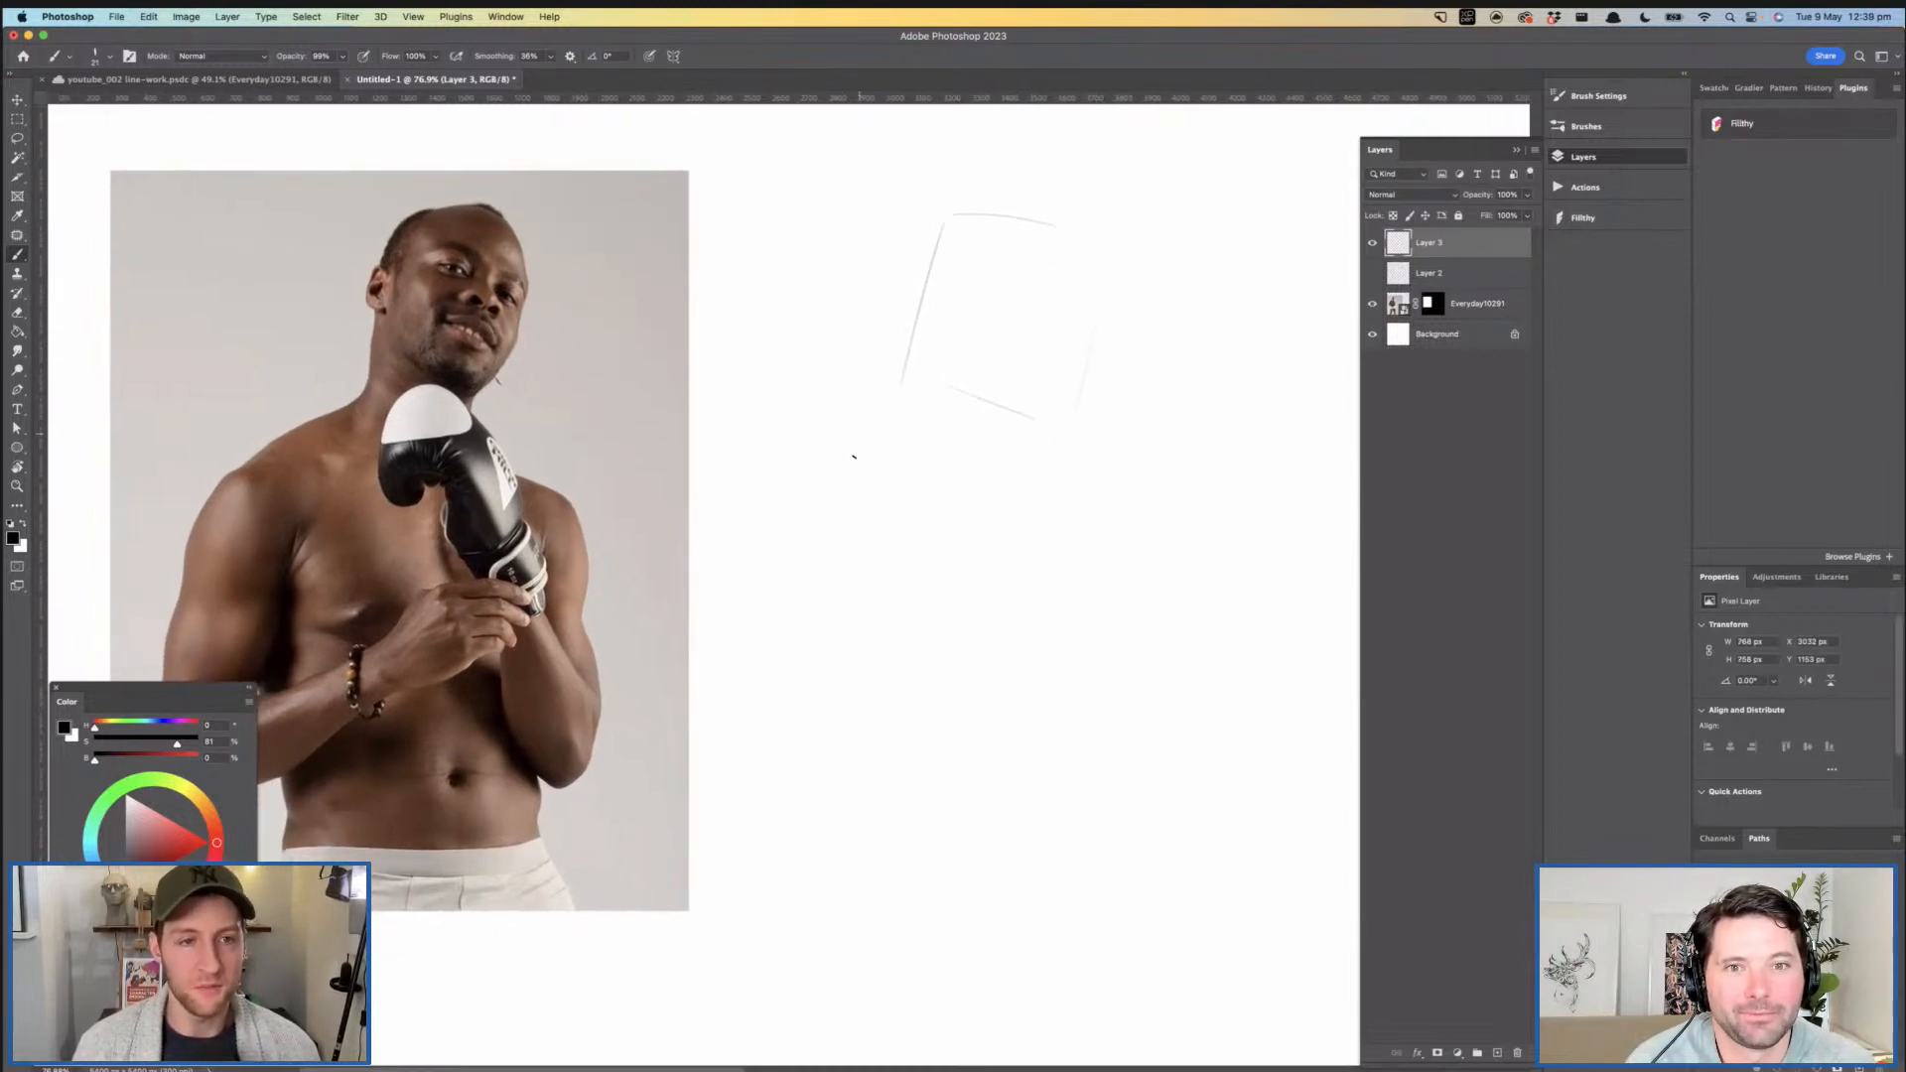
pyautogui.press('z')
pyautogui.moveTo(350, 344); pyautogui.dragTo(417, 523)
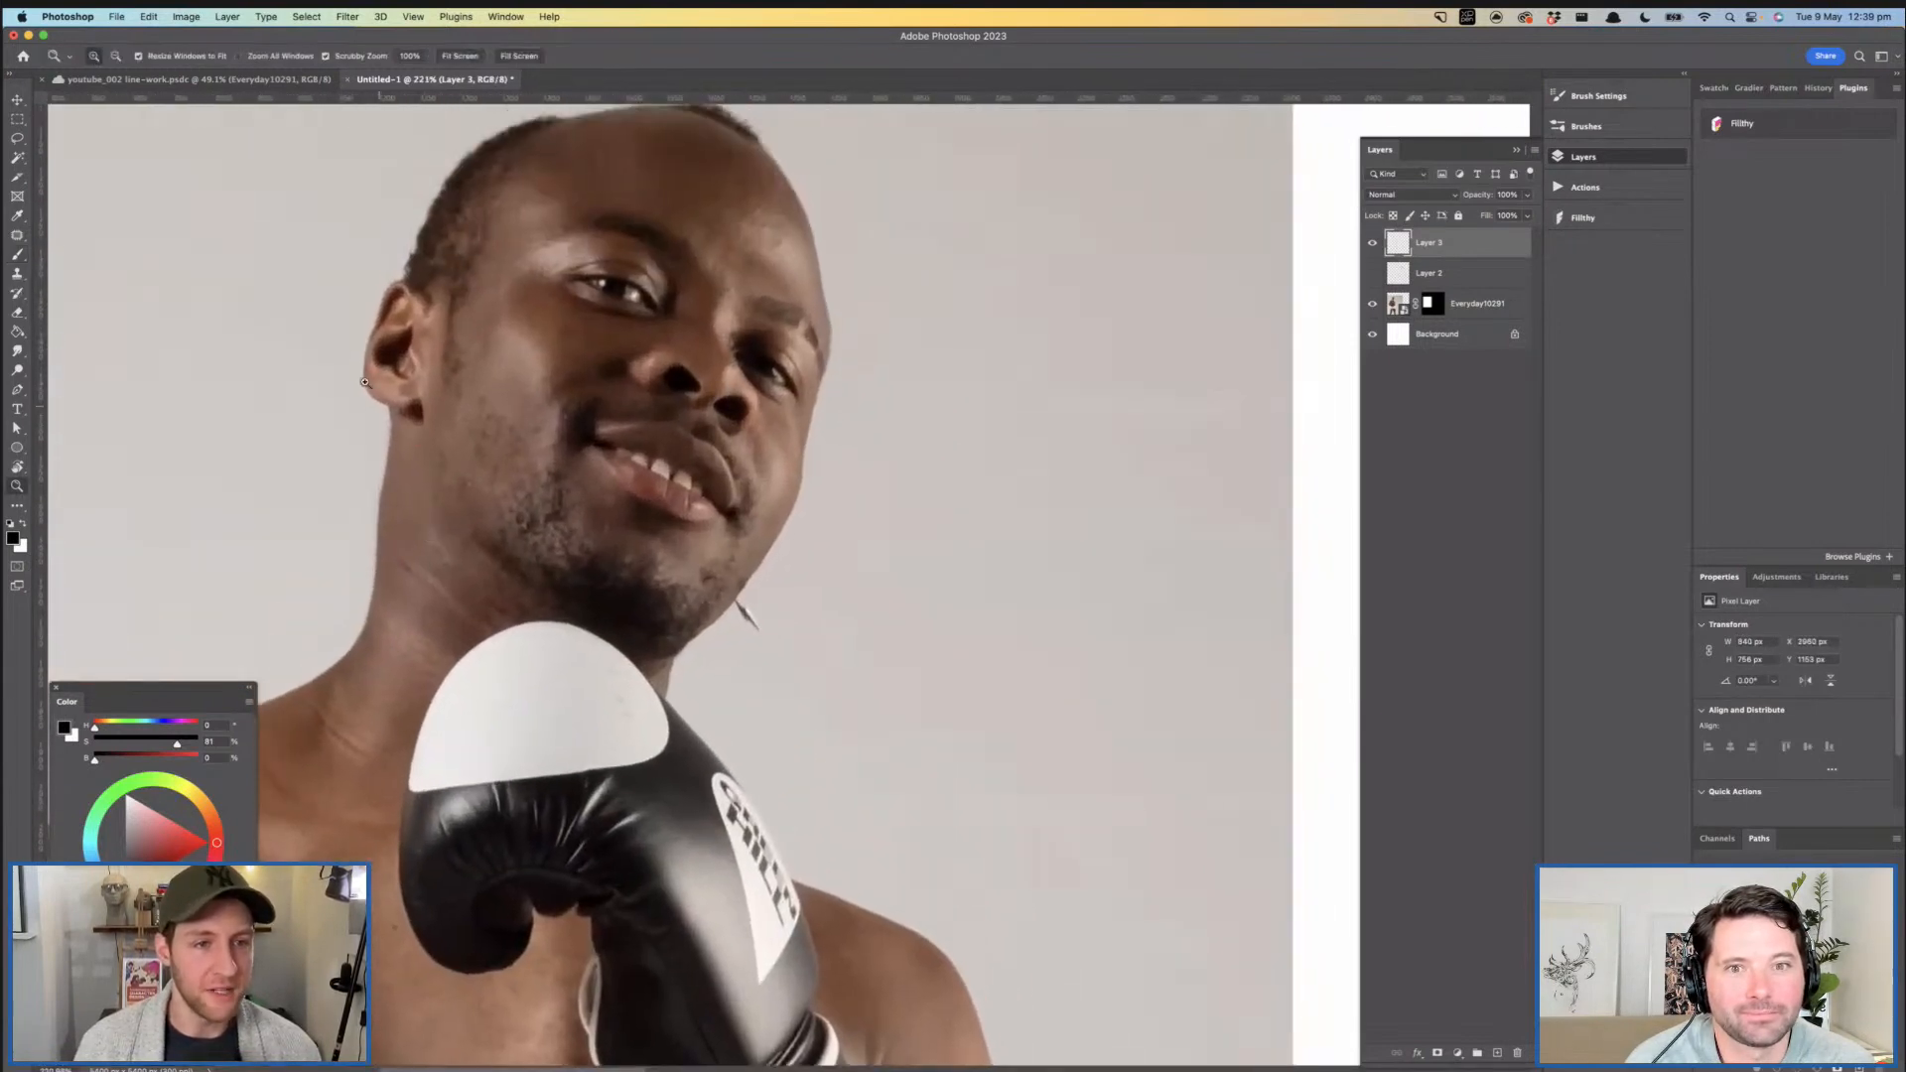
pyautogui.hscroll(2, 463, 191)
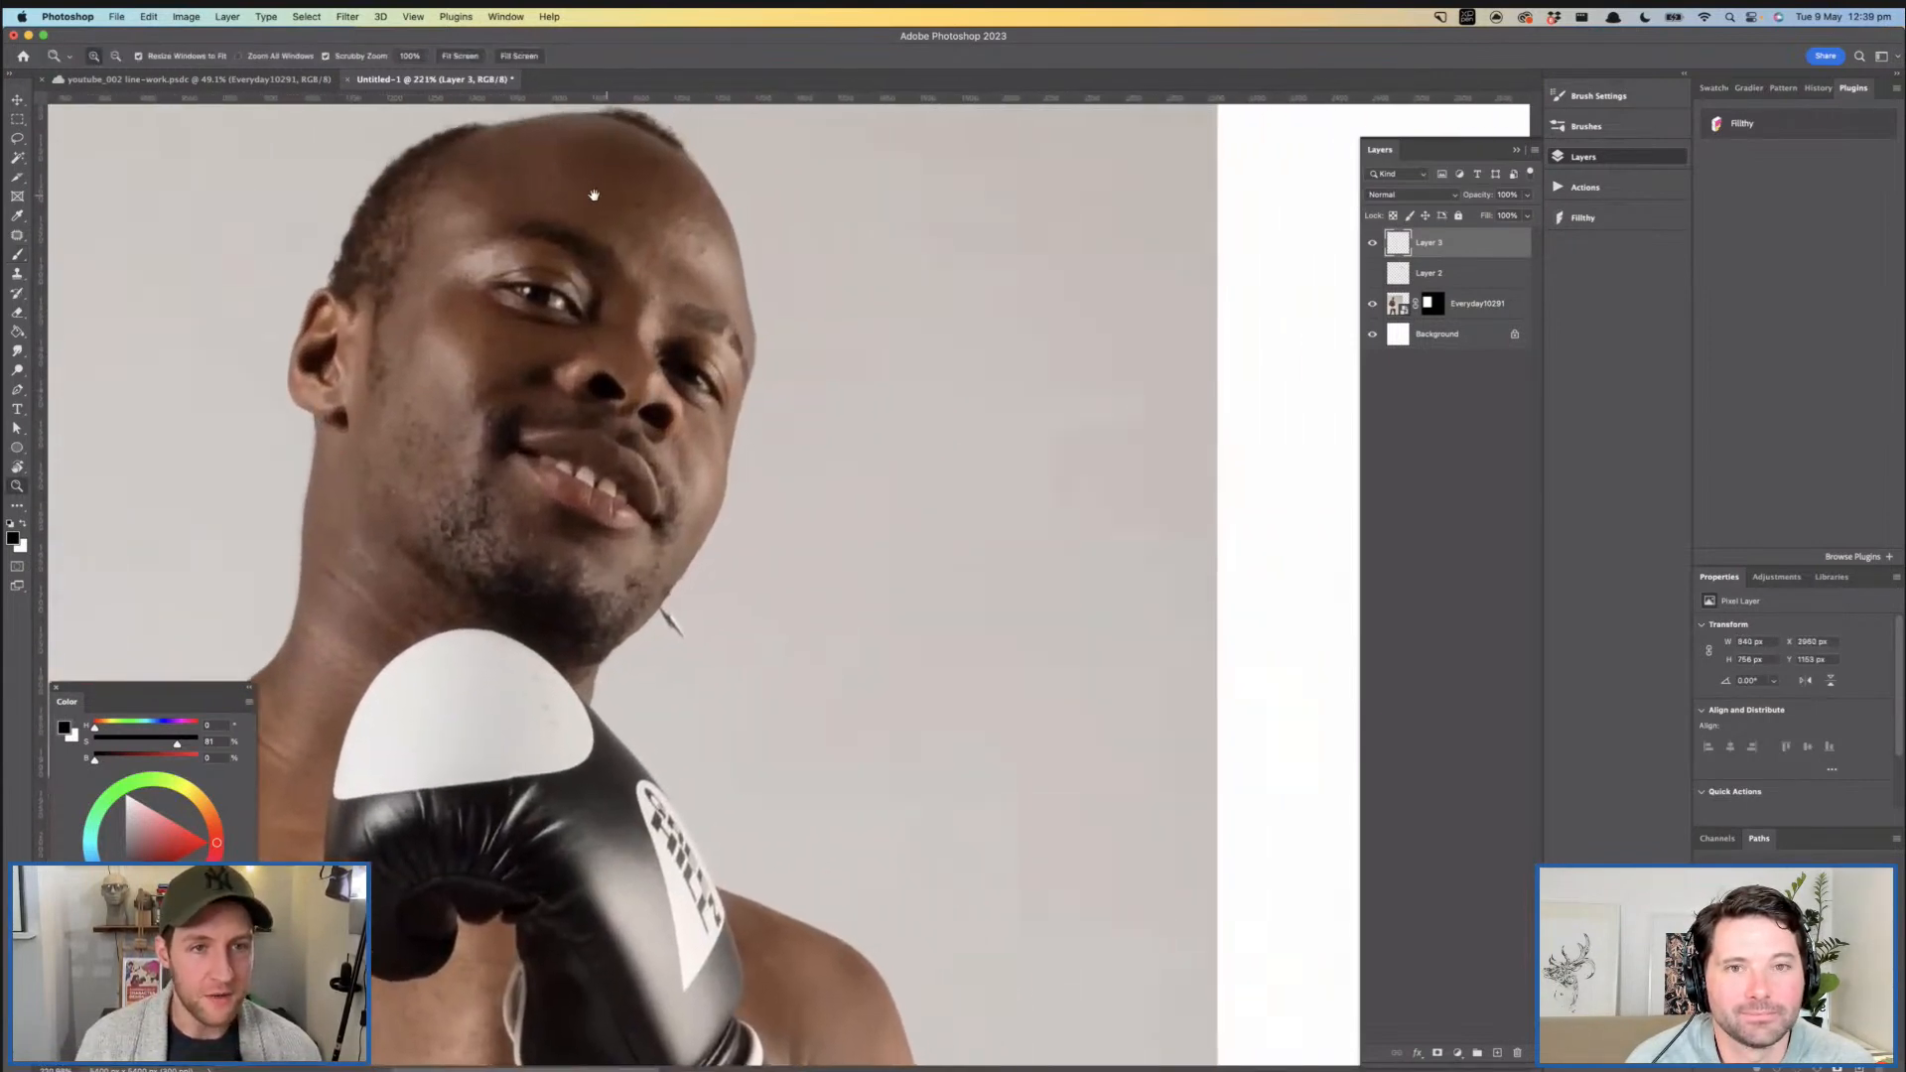
pyautogui.scroll(-5, 904, 402)
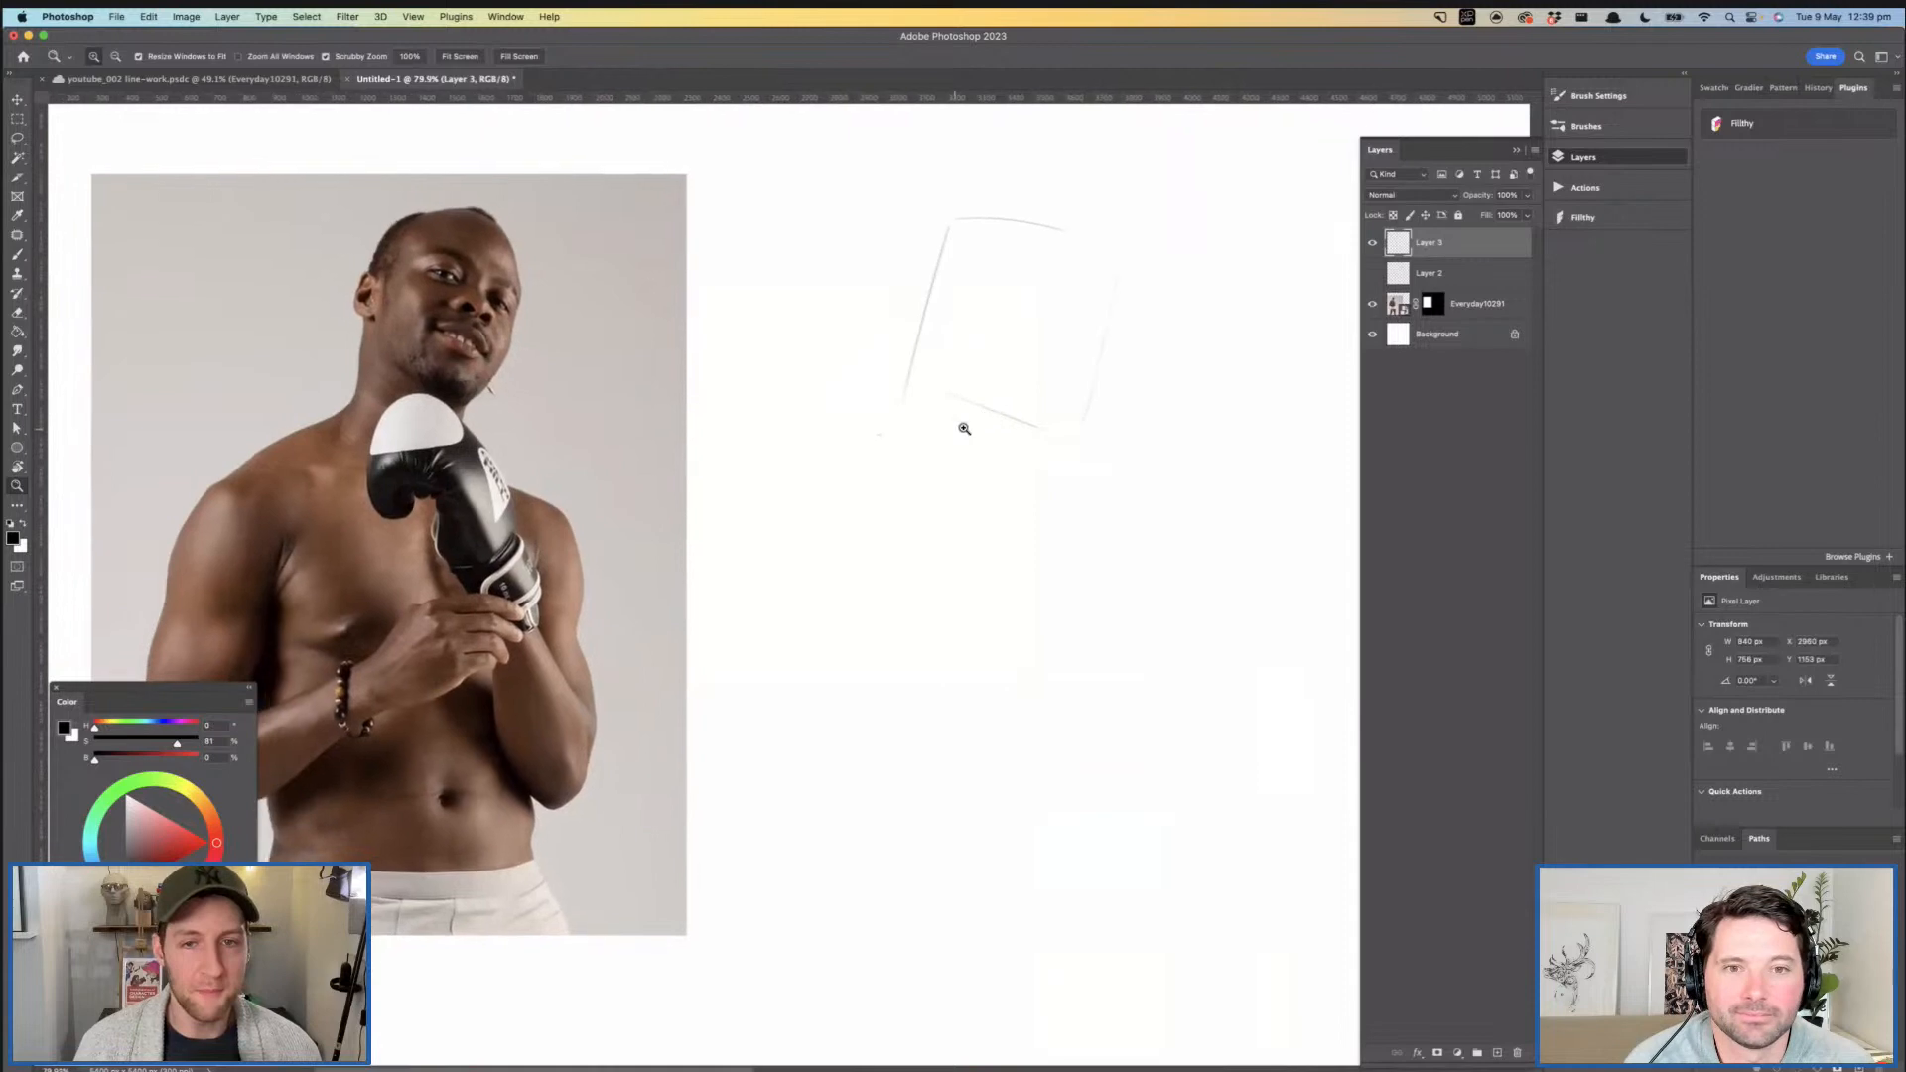
pyautogui.scroll(-1, 948, 447)
pyautogui.press('b')
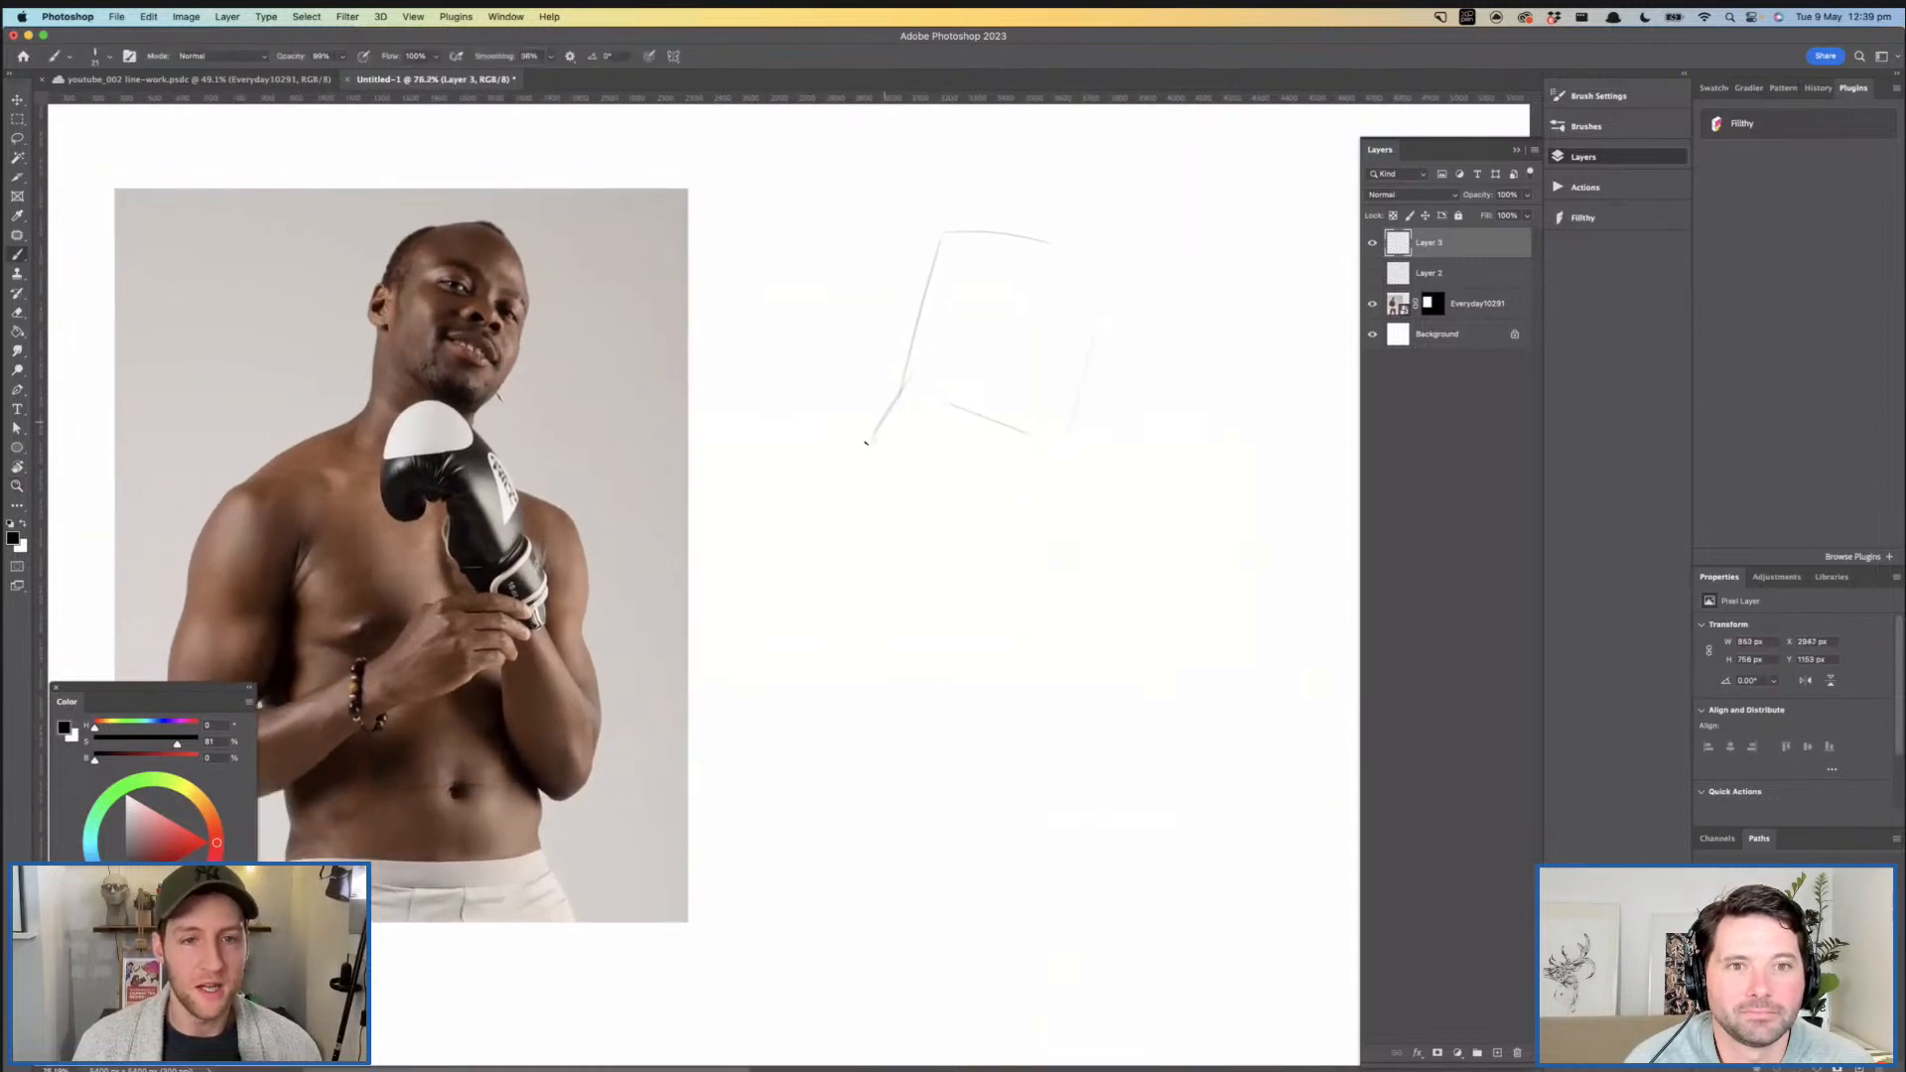
pyautogui.moveTo(908, 383); pyautogui.dragTo(715, 519)
pyautogui.moveTo(1015, 432); pyautogui.dragTo(1079, 529)
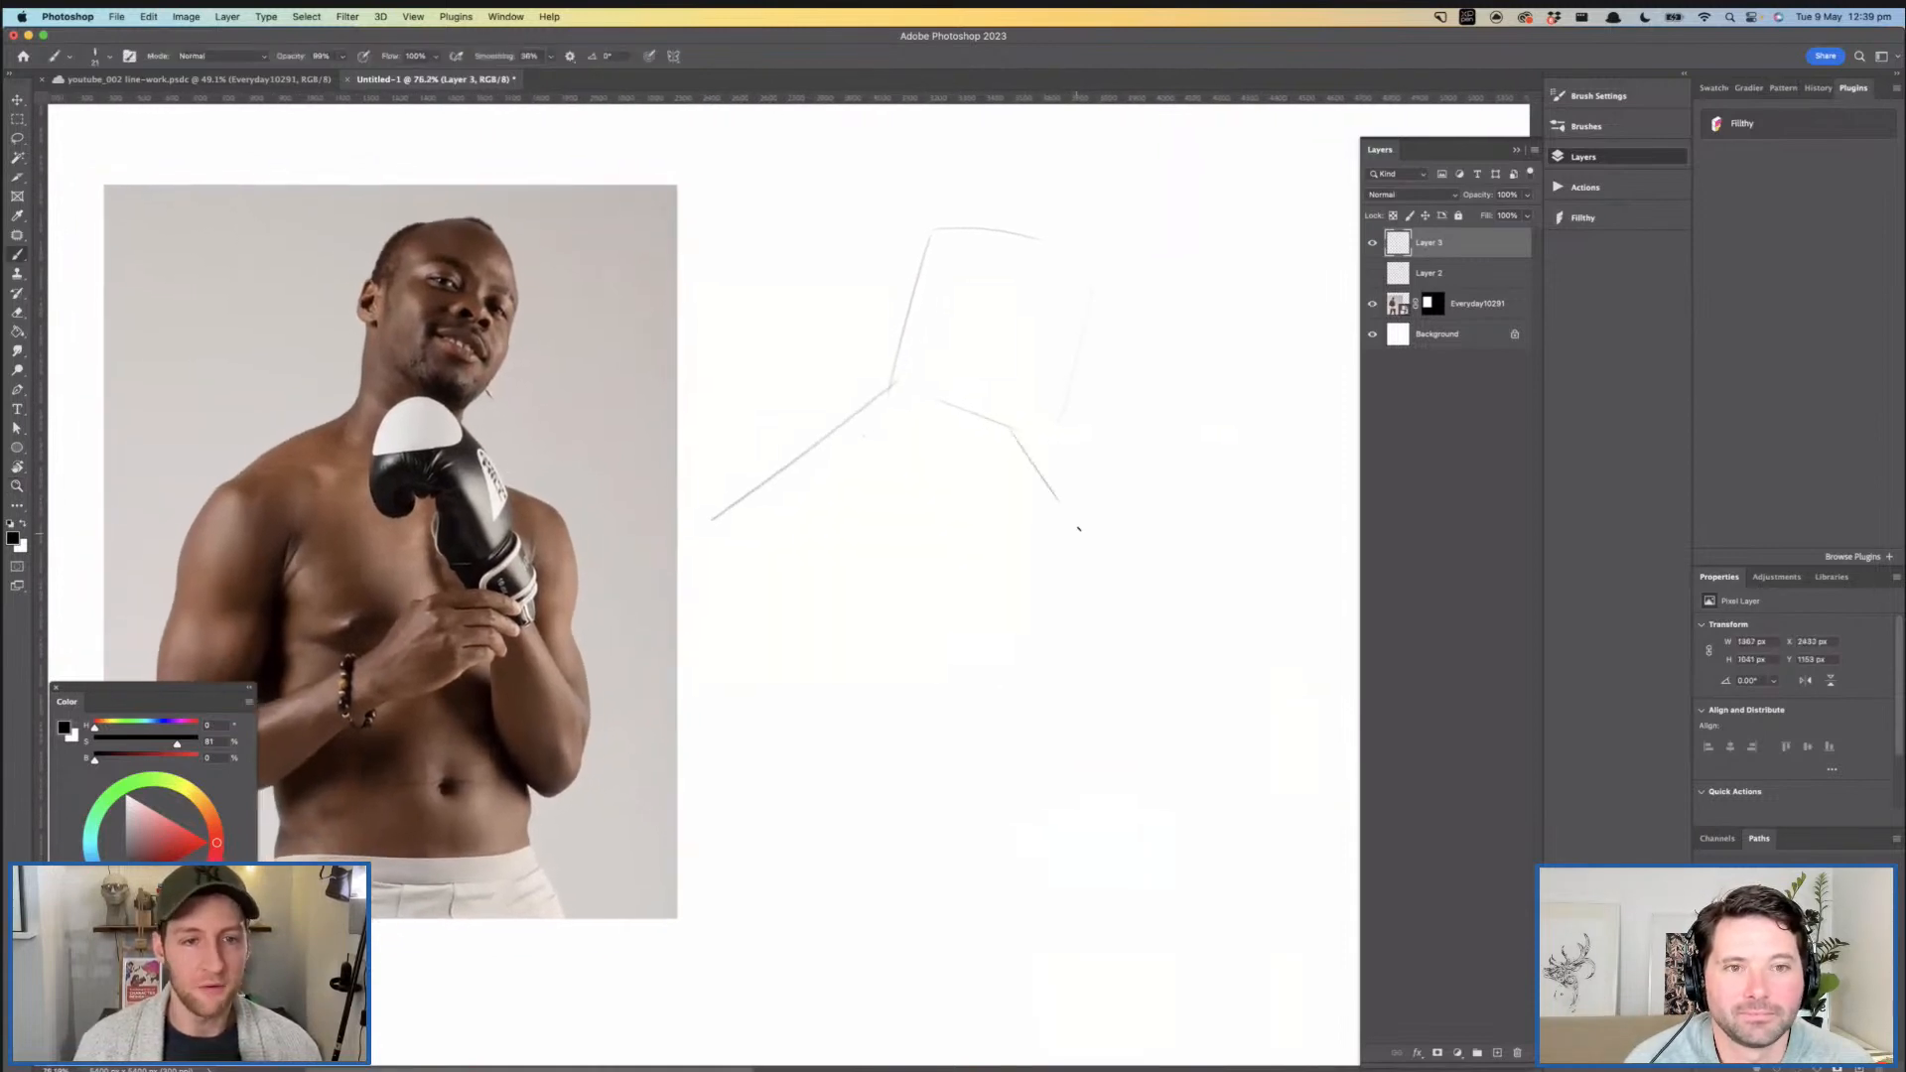
# - Sketch a tilted block for the boxing glove below the head and the outer shoulder and upper-arm edges on both sides
pyautogui.moveTo(998, 394)
pyautogui.mouseDown()
pyautogui.moveTo(1112, 439)
pyautogui.moveTo(1049, 593)
pyautogui.moveTo(949, 567)
pyautogui.mouseUp()
pyautogui.scroll(-2, 854, 516)
pyautogui.hscroll(-1, 854, 516)
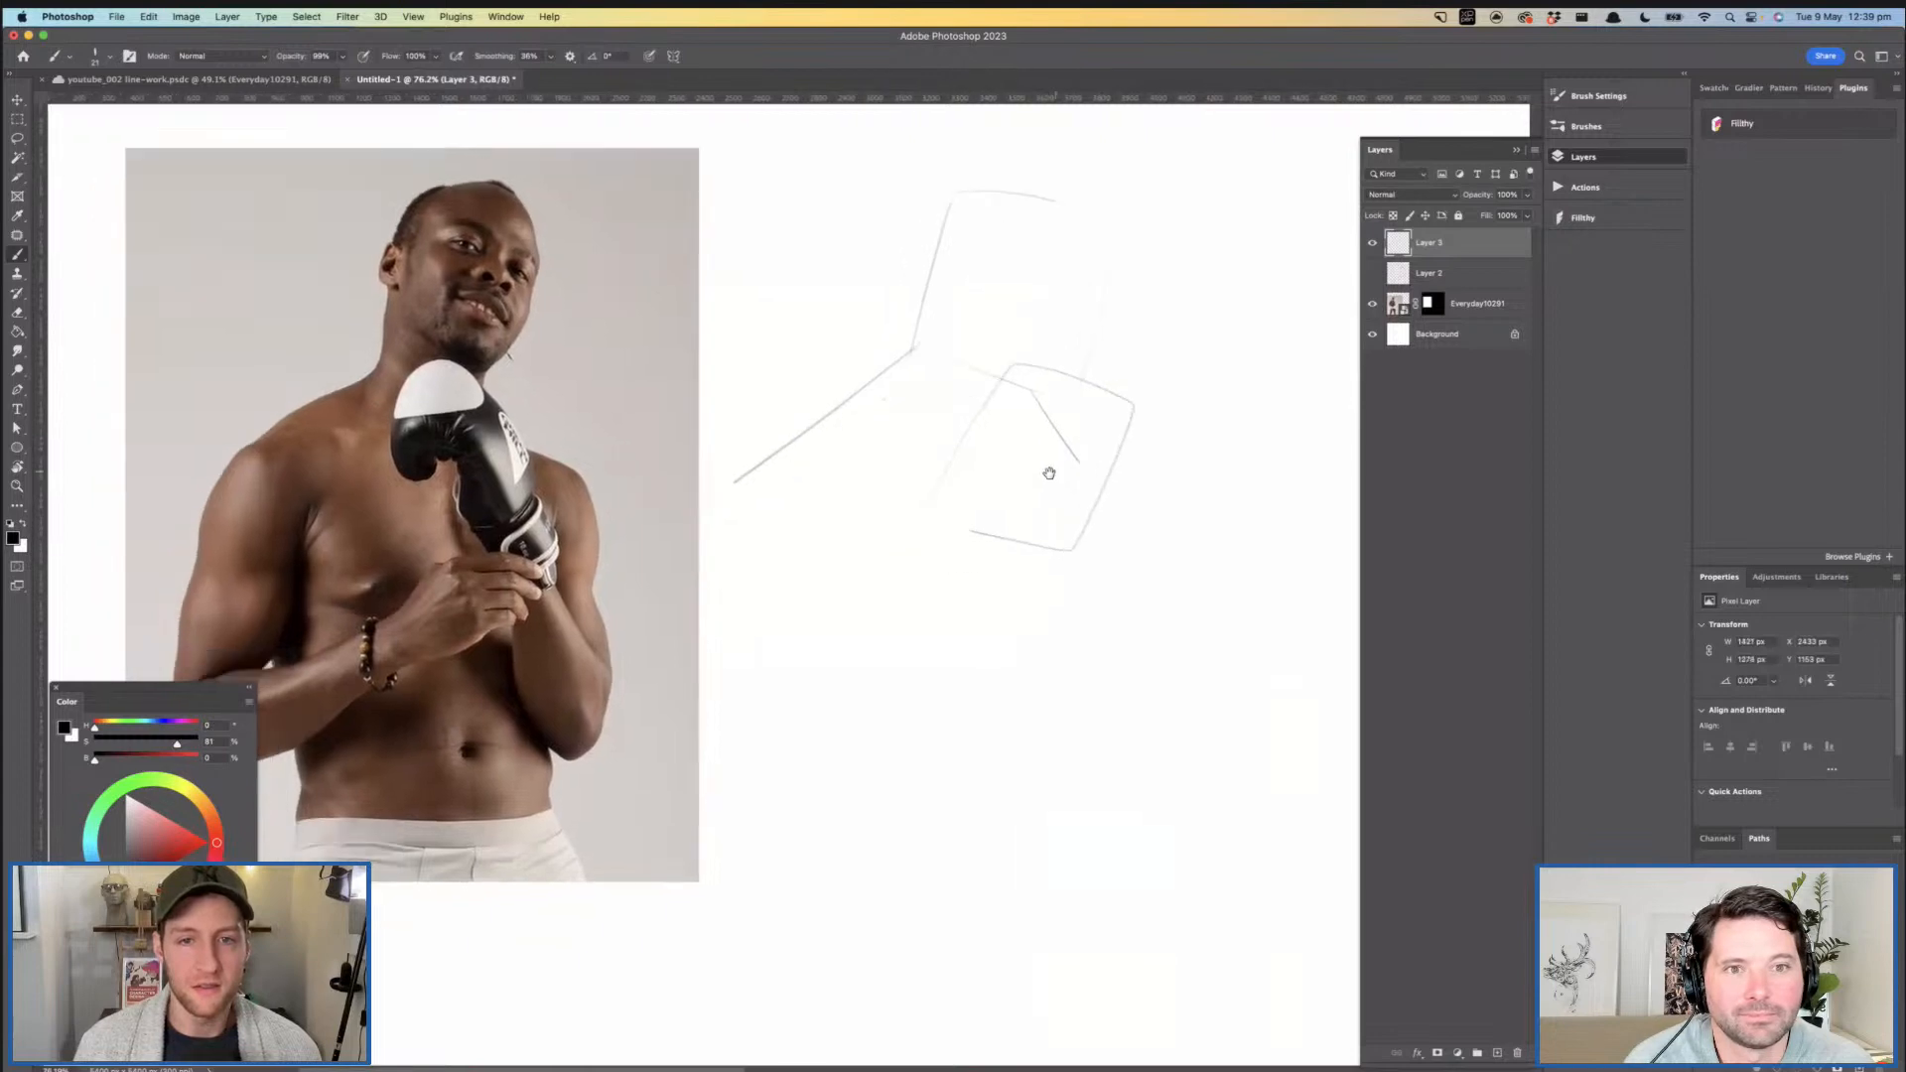
pyautogui.hscroll(2, 987, 527)
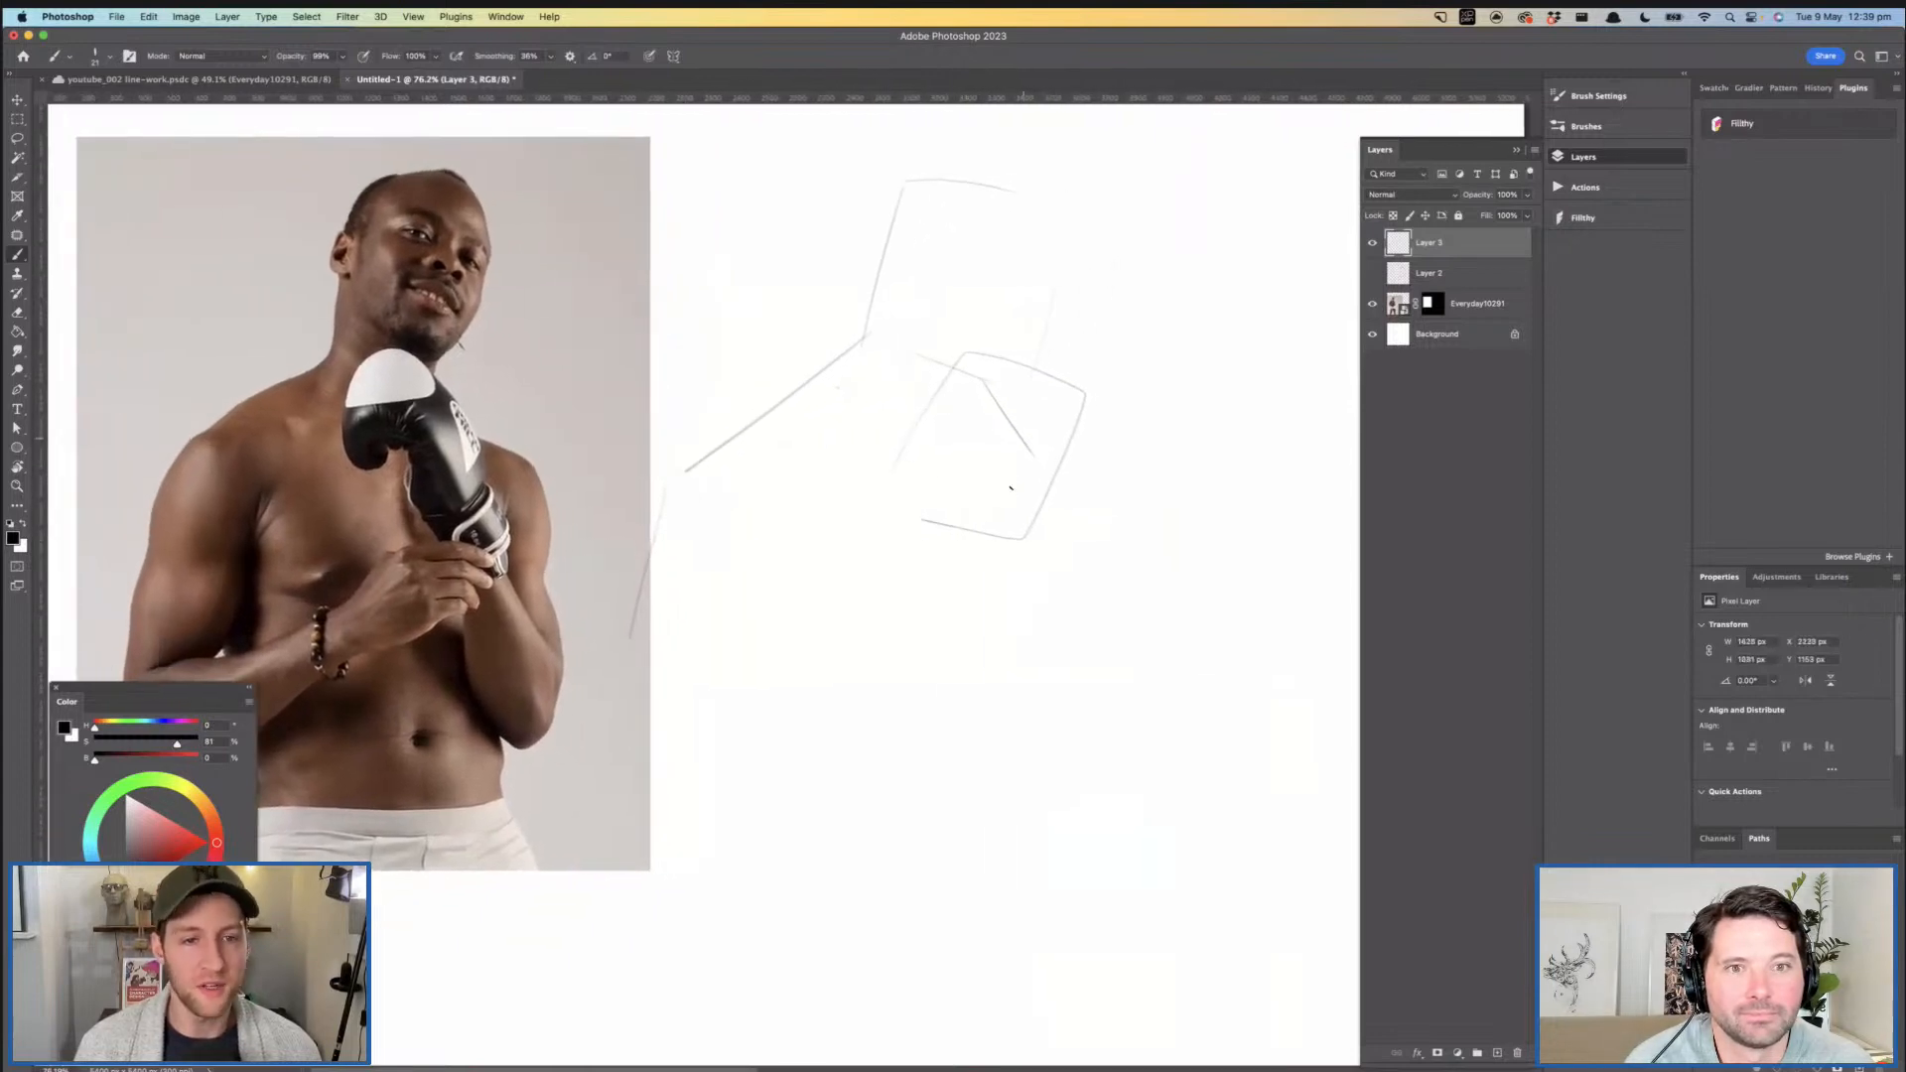
pyautogui.moveTo(1041, 450)
pyautogui.mouseDown()
pyautogui.moveTo(1173, 492)
pyautogui.moveTo(1140, 591)
pyautogui.mouseUp()
pyautogui.hscroll(-1, 1028, 587)
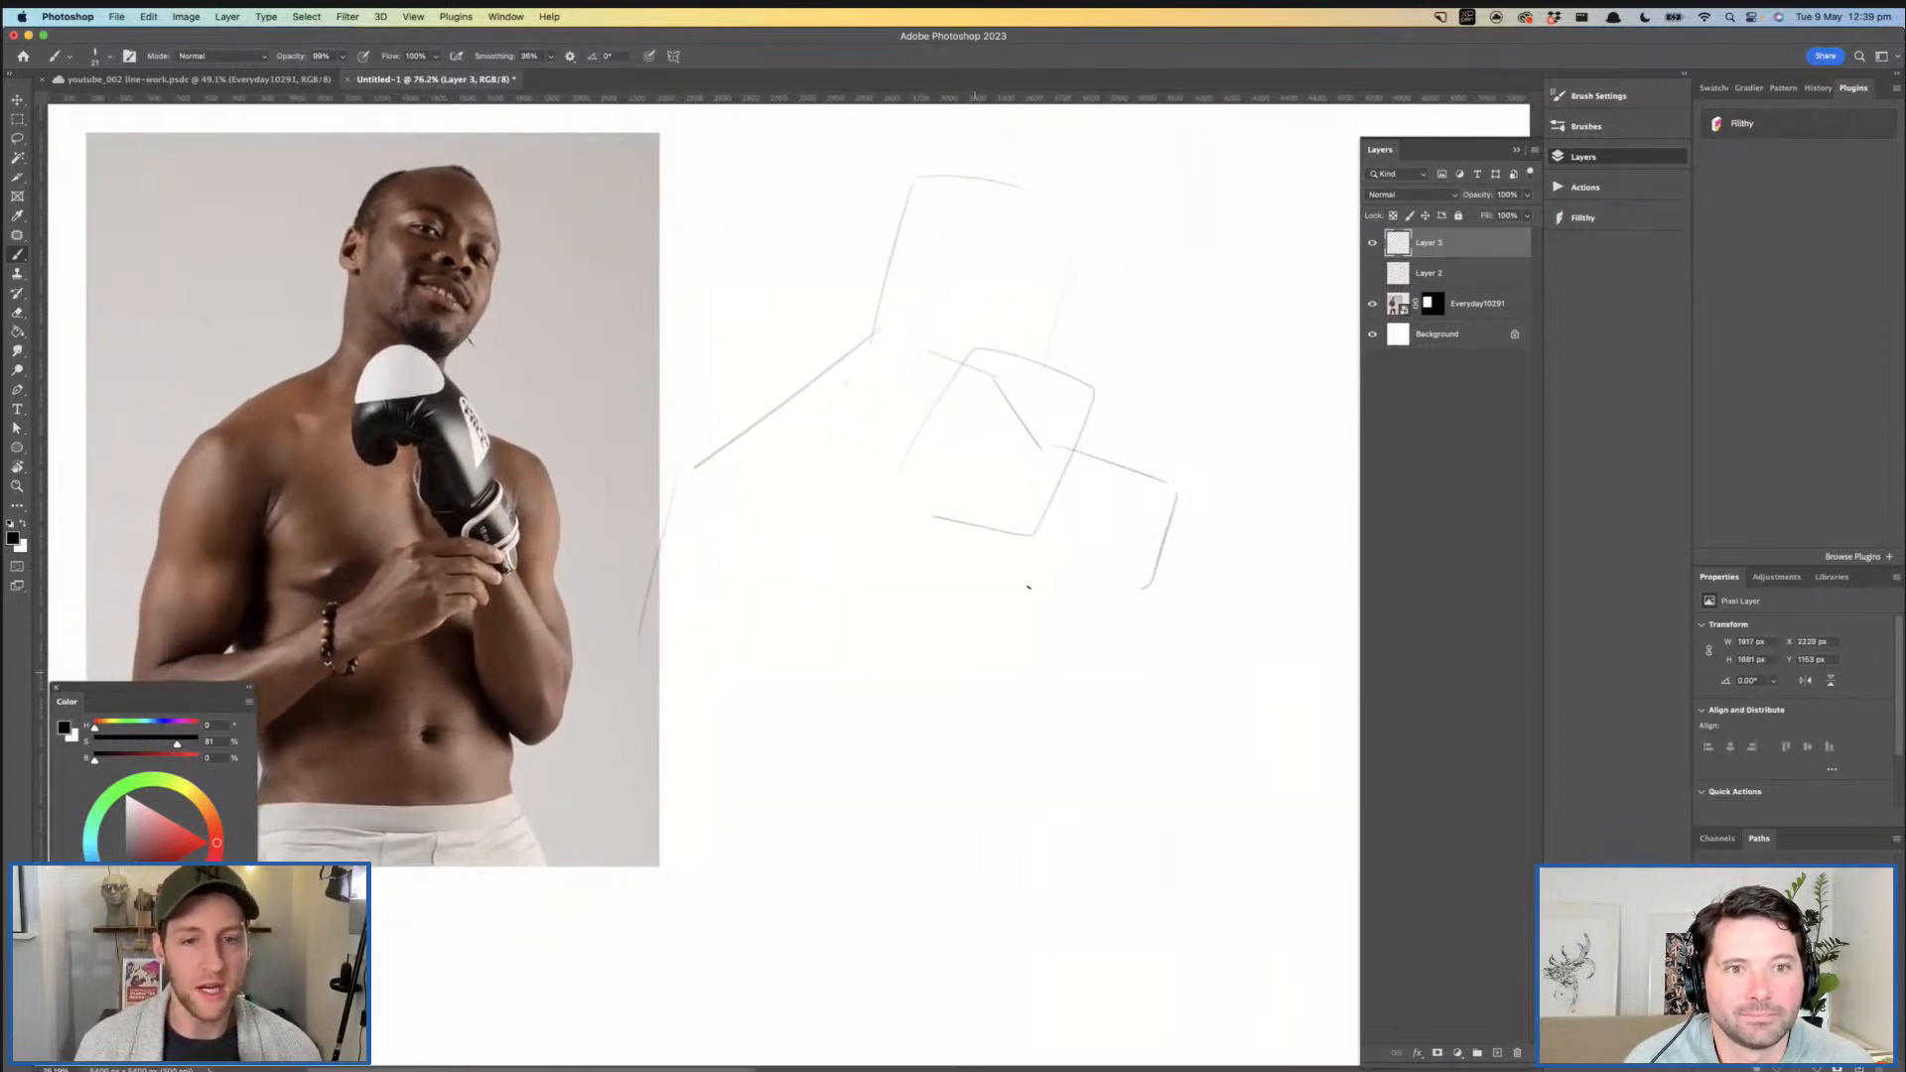
# - Sketch both sides of the torso down to the waist and close it with a curved waistline
pyautogui.moveTo(718, 625); pyautogui.dragTo(784, 868)
pyautogui.moveTo(1076, 627)
pyautogui.mouseDown()
pyautogui.moveTo(1067, 899)
pyautogui.moveTo(805, 874)
pyautogui.mouseUp()
pyautogui.moveTo(805, 874); pyautogui.dragTo(1002, 883)
# - Sketch the glove's tapering cuff below the glove block and the upper edge of the hand gripping it
pyautogui.press('z')
pyautogui.moveTo(1067, 677)
pyautogui.mouseDown()
pyautogui.moveTo(1063, 693)
pyautogui.moveTo(1064, 617)
pyautogui.mouseUp()
pyautogui.press('b')
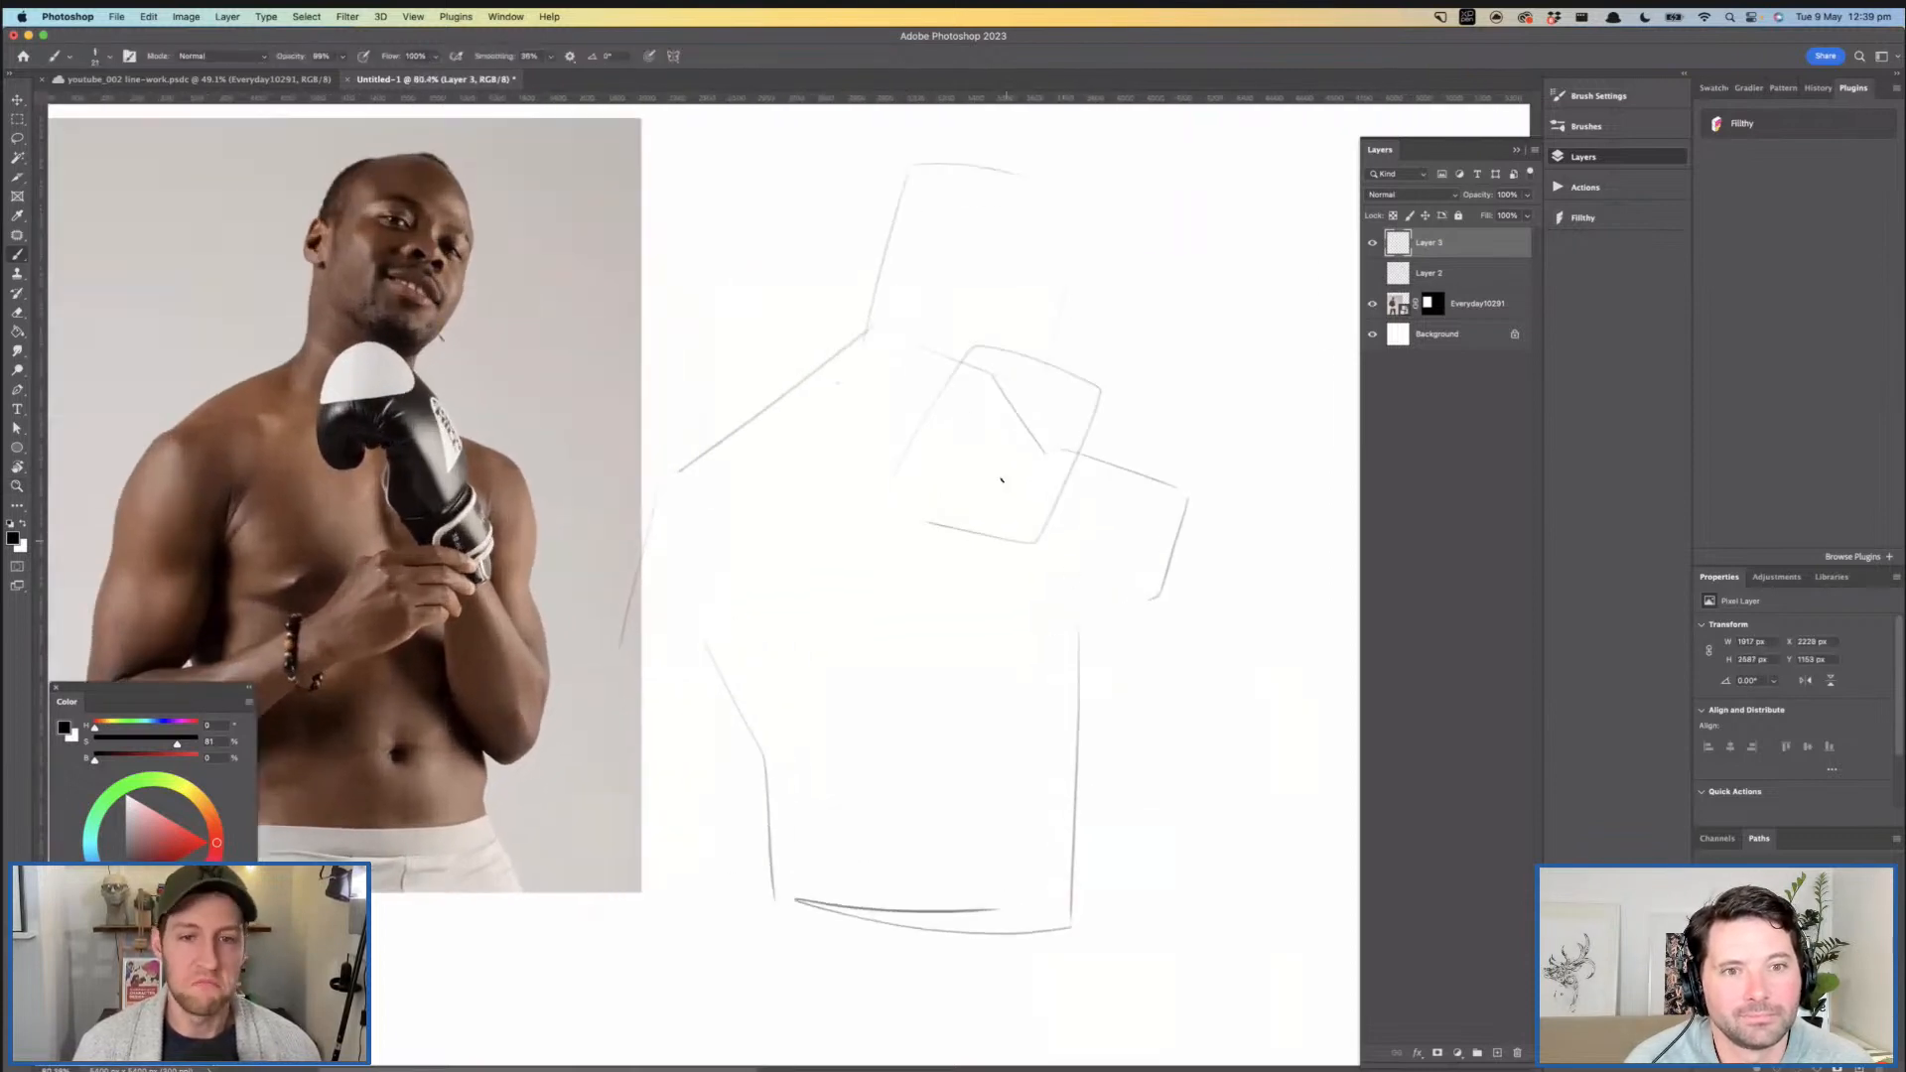
pyautogui.moveTo(990, 517); pyautogui.dragTo(1106, 687)
pyautogui.press('super+z')
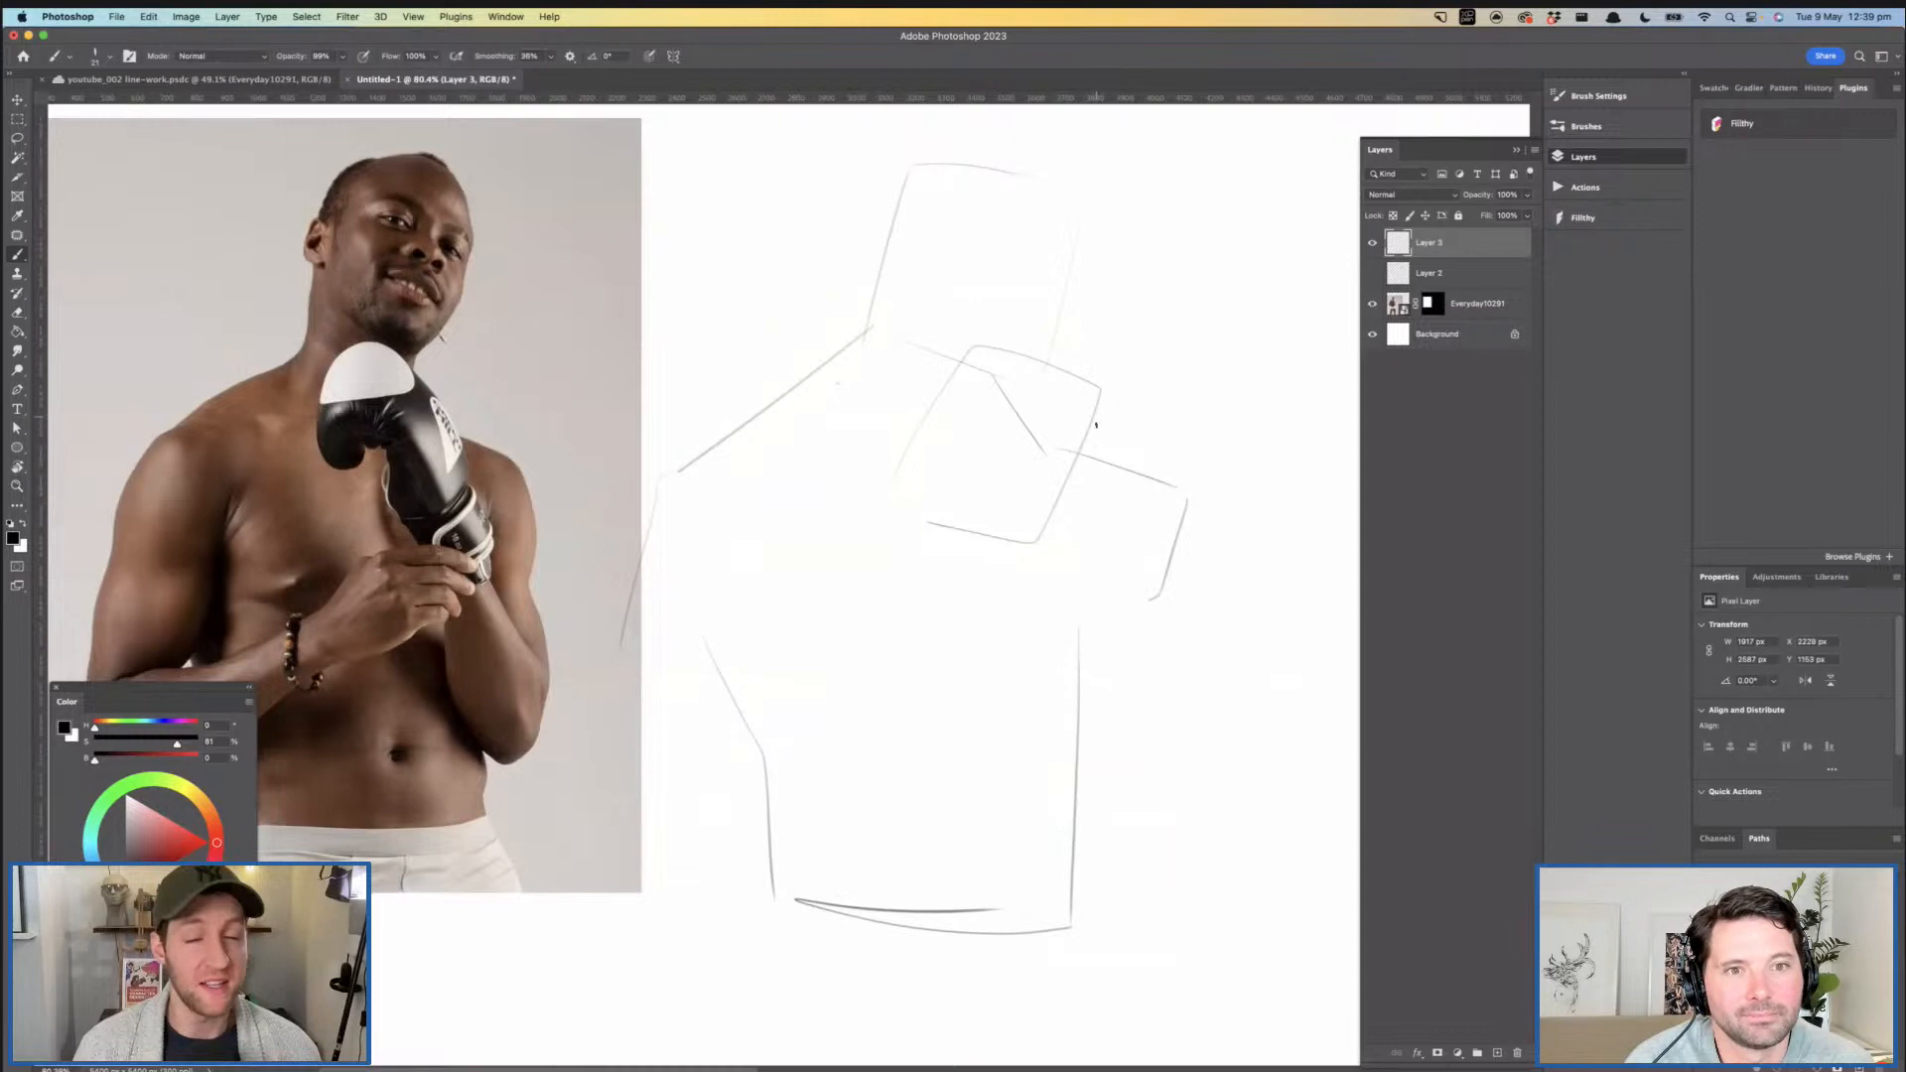
pyautogui.moveTo(1090, 400)
pyautogui.mouseDown()
pyautogui.moveTo(1111, 563)
pyautogui.moveTo(1050, 649)
pyautogui.moveTo(995, 544)
pyautogui.moveTo(1015, 608)
pyautogui.moveTo(1047, 542)
pyautogui.mouseUp()
pyautogui.moveTo(945, 592)
pyautogui.mouseDown()
pyautogui.moveTo(1081, 542)
pyautogui.moveTo(1118, 599)
pyautogui.moveTo(974, 558)
pyautogui.moveTo(1051, 543)
pyautogui.moveTo(1019, 538)
pyautogui.moveTo(1117, 561)
pyautogui.moveTo(1133, 581)
pyautogui.moveTo(1117, 571)
pyautogui.moveTo(1097, 619)
pyautogui.mouseUp()
pyautogui.press('super+z')
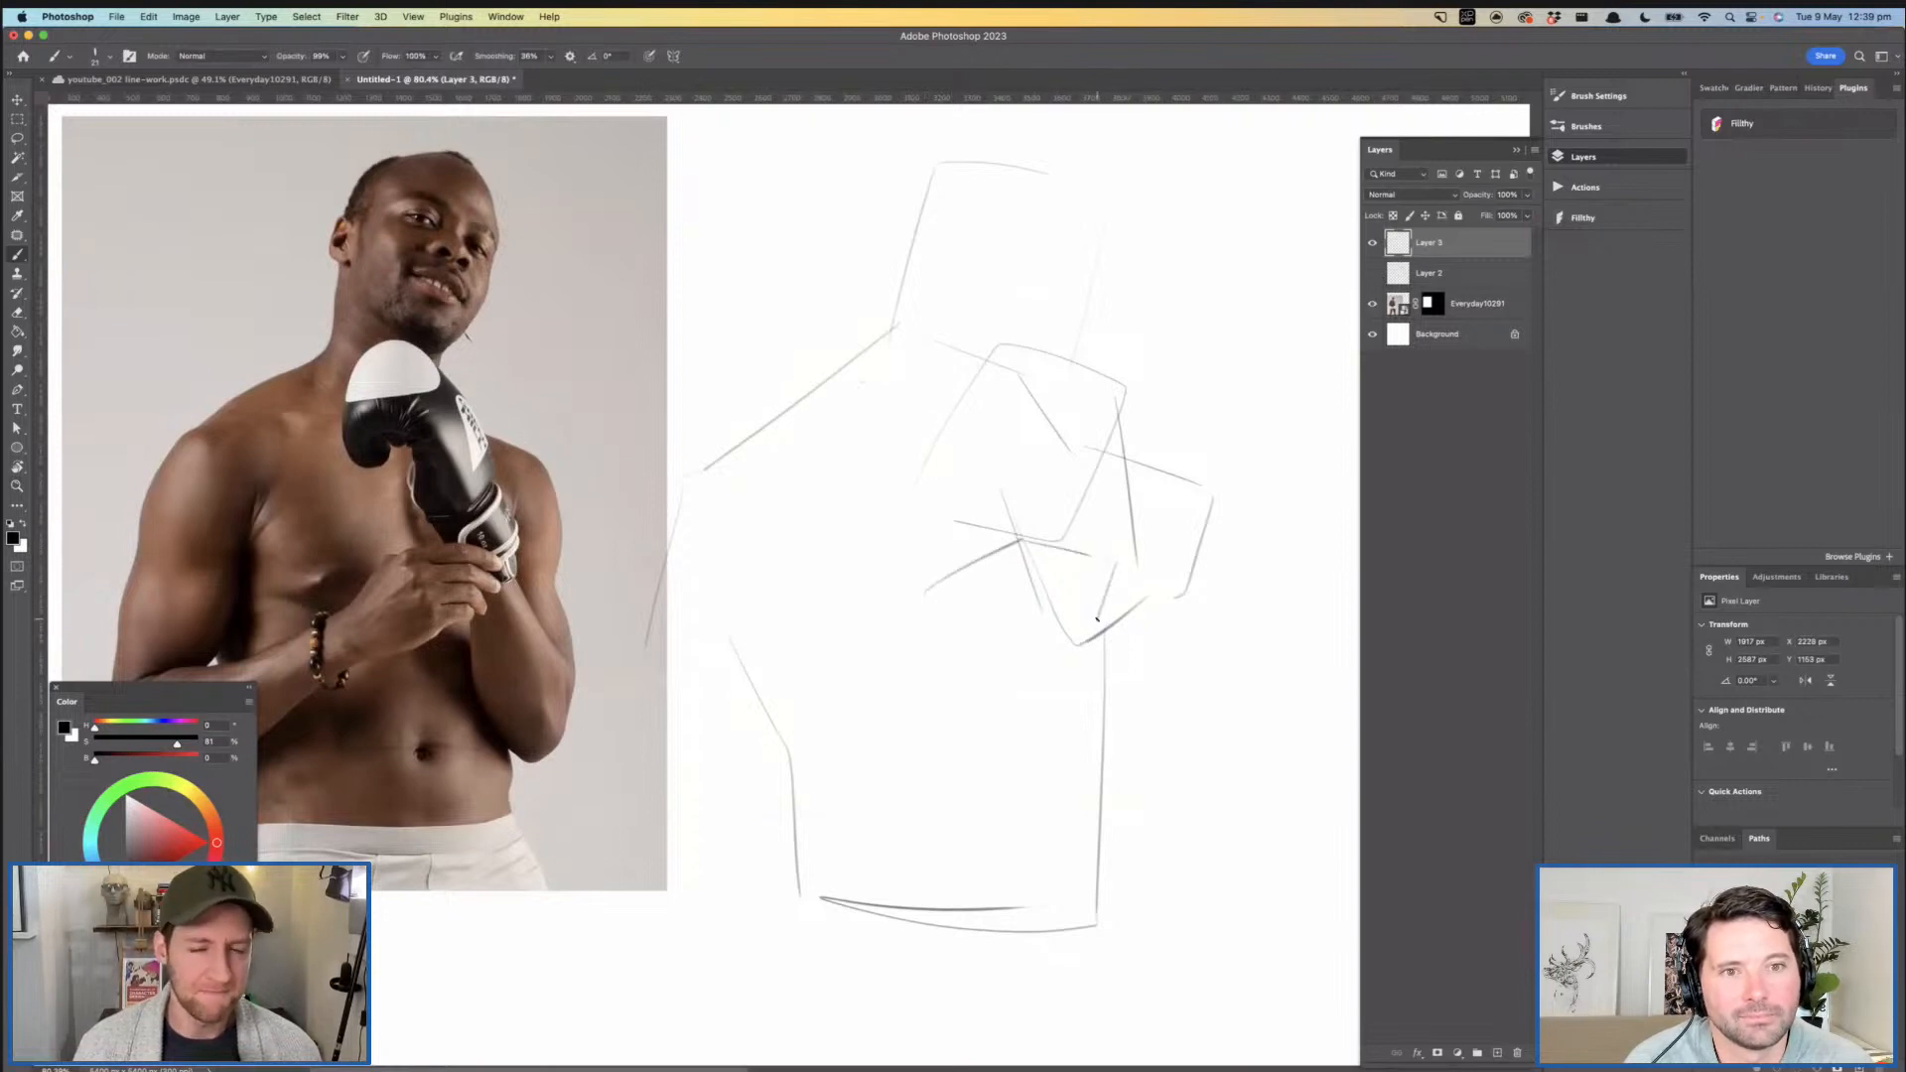
# - Block in the lower edge and back of the hand that holds the glove cuff
pyautogui.moveTo(1082, 641); pyautogui.dragTo(974, 701)
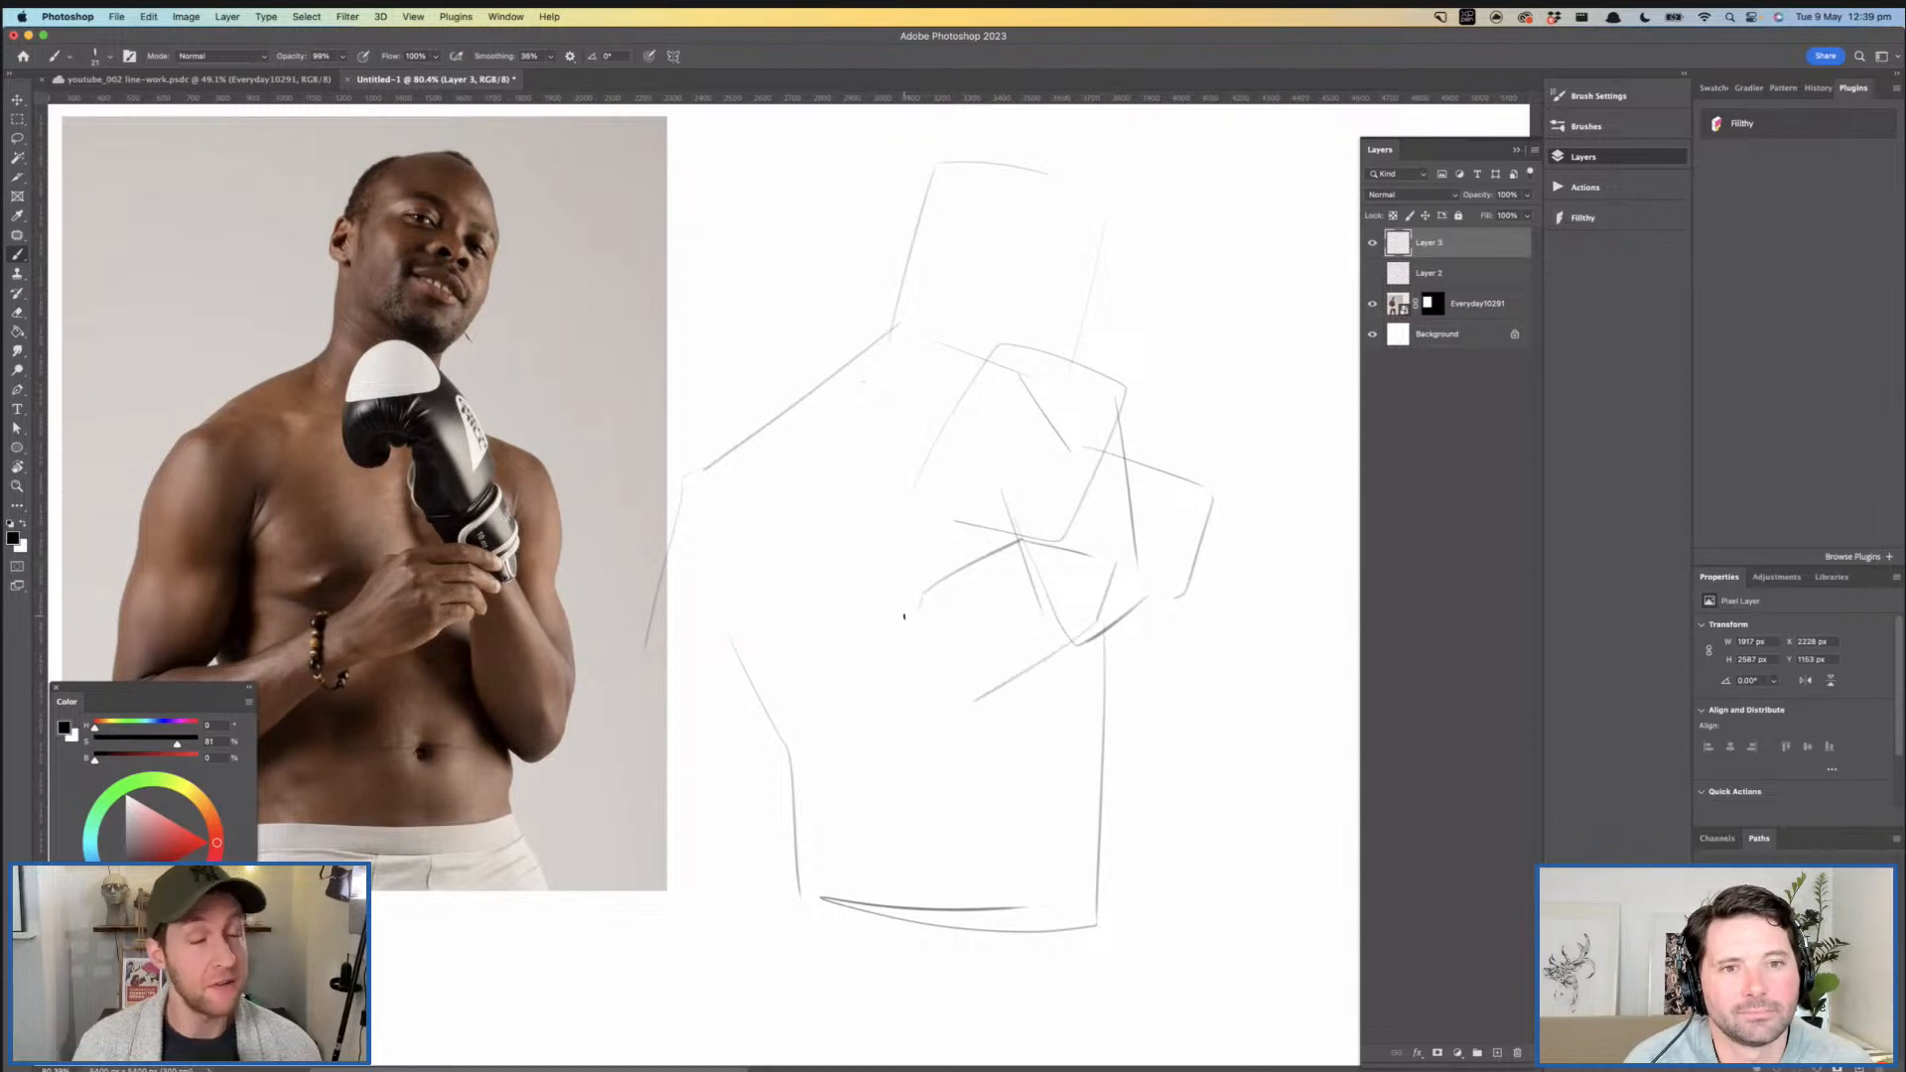
pyautogui.moveTo(928, 587)
pyautogui.mouseDown()
pyautogui.moveTo(898, 652)
pyautogui.moveTo(986, 683)
pyautogui.mouseUp()
pyautogui.press('super+z')
# - Redraw the head block's far side and top edge with firmer lines
pyautogui.scroll(3, 1061, 435)
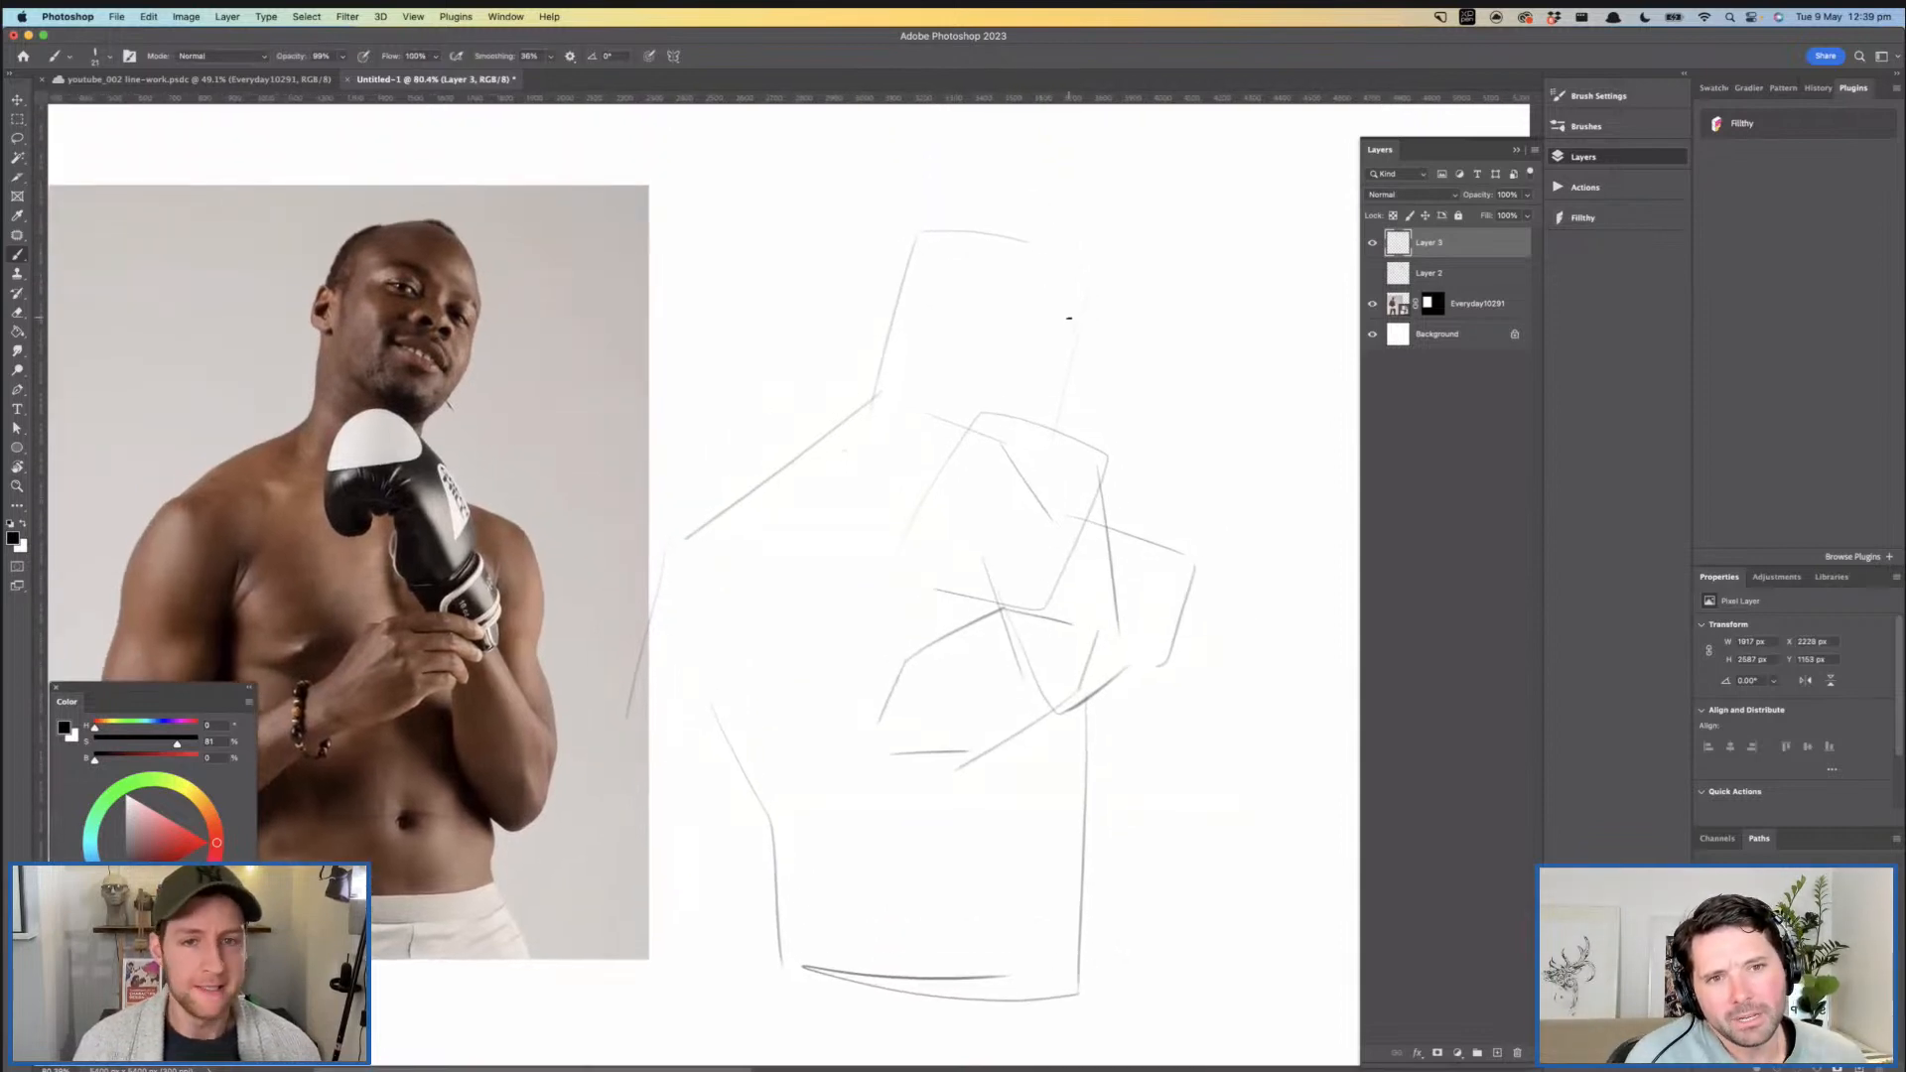
pyautogui.press('XF86AudioRaiseVolume')
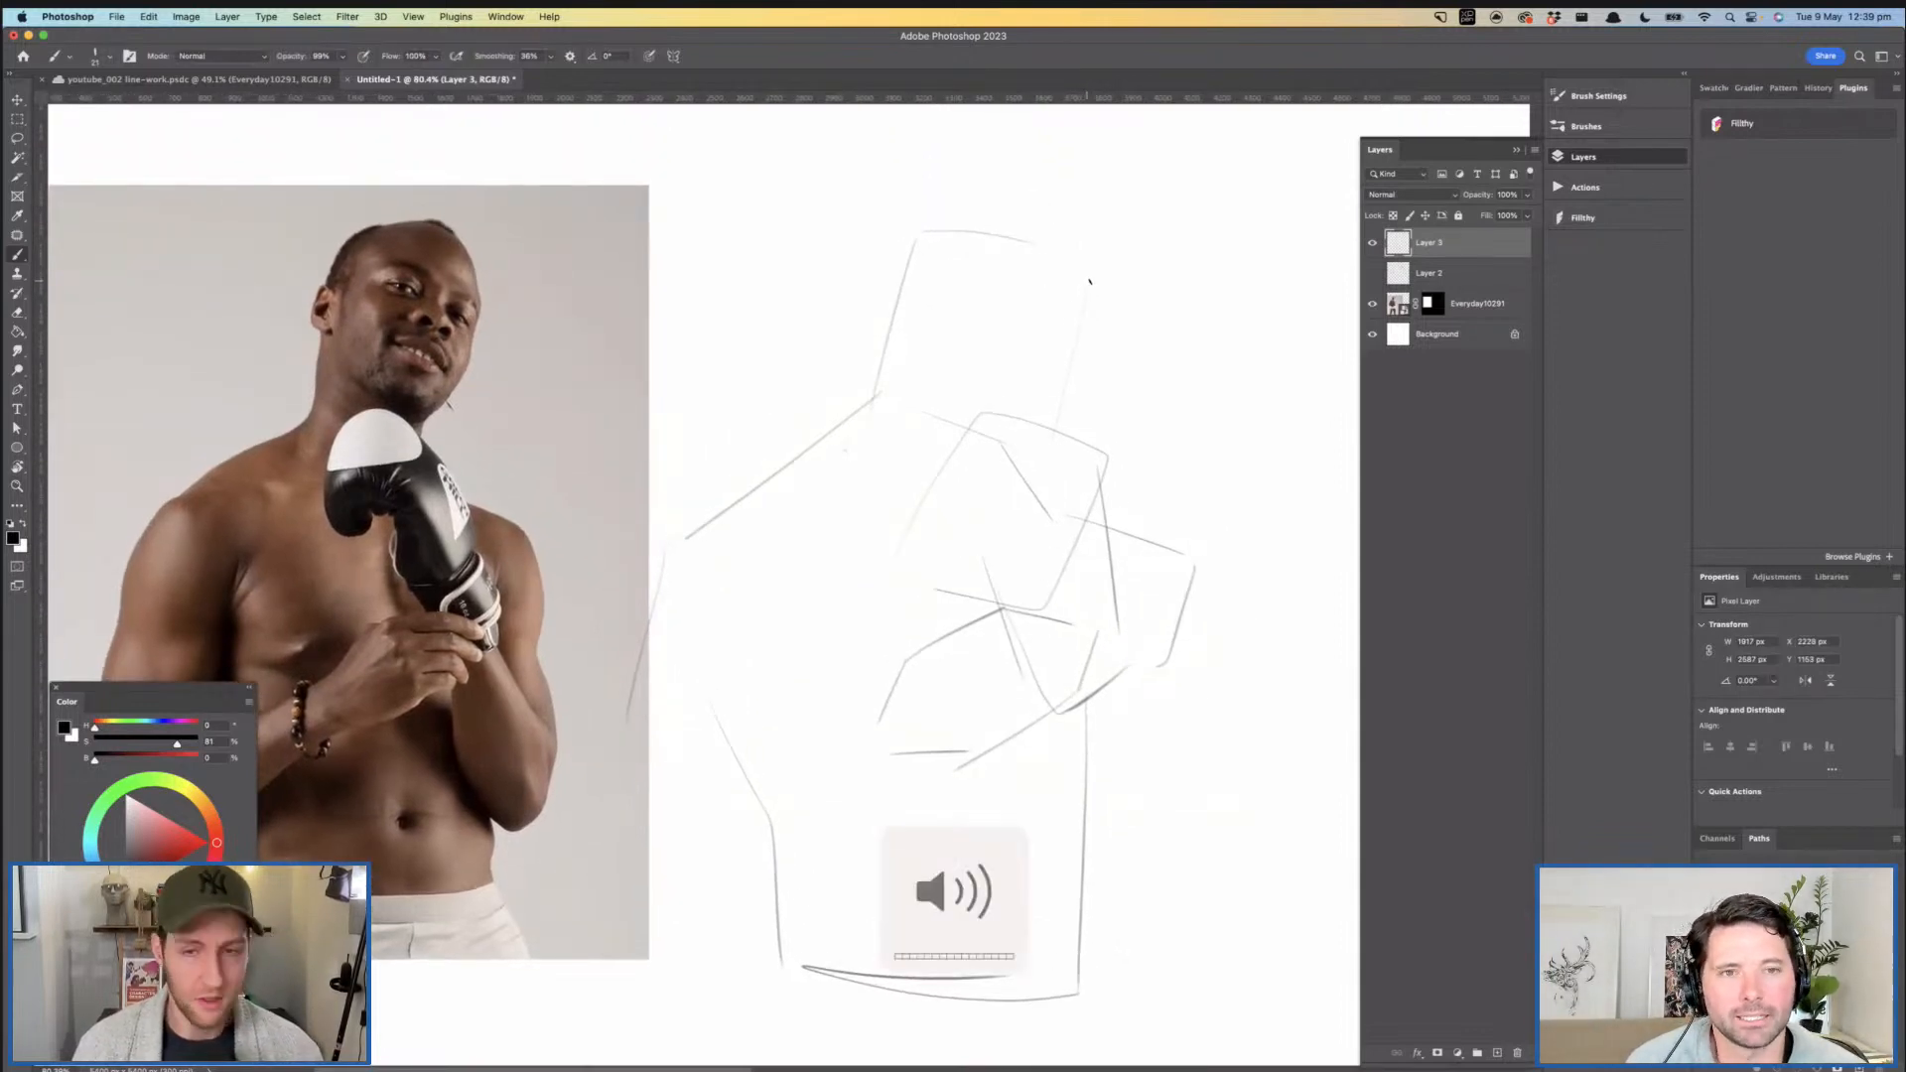
pyautogui.moveTo(1107, 348); pyautogui.dragTo(1123, 339)
pyautogui.moveTo(1108, 264); pyautogui.dragTo(1069, 415)
pyautogui.moveTo(922, 225); pyautogui.dragTo(1182, 263)
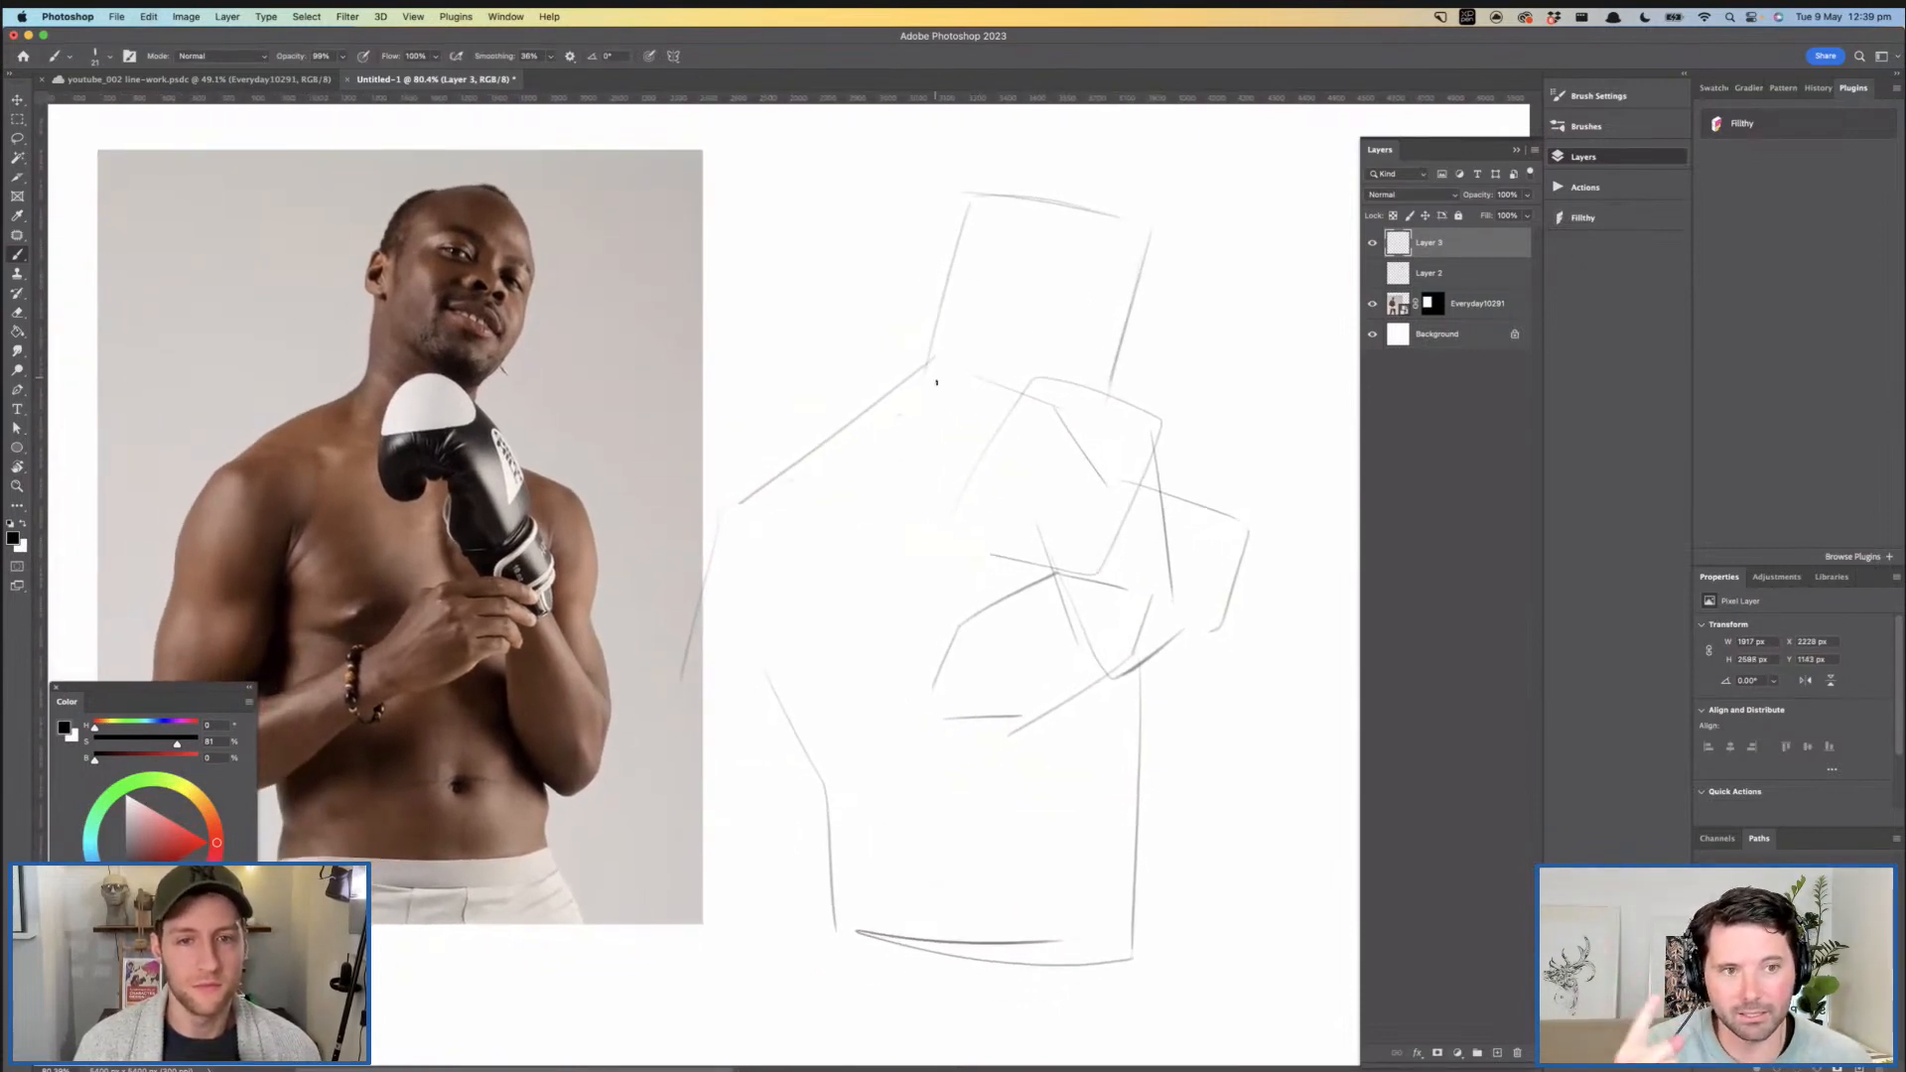
# - Sketch the near side of the neck running down from the head block's lower corner past the shoulder line
pyautogui.moveTo(1055, 486); pyautogui.dragTo(1036, 475)
pyautogui.press('super+z')
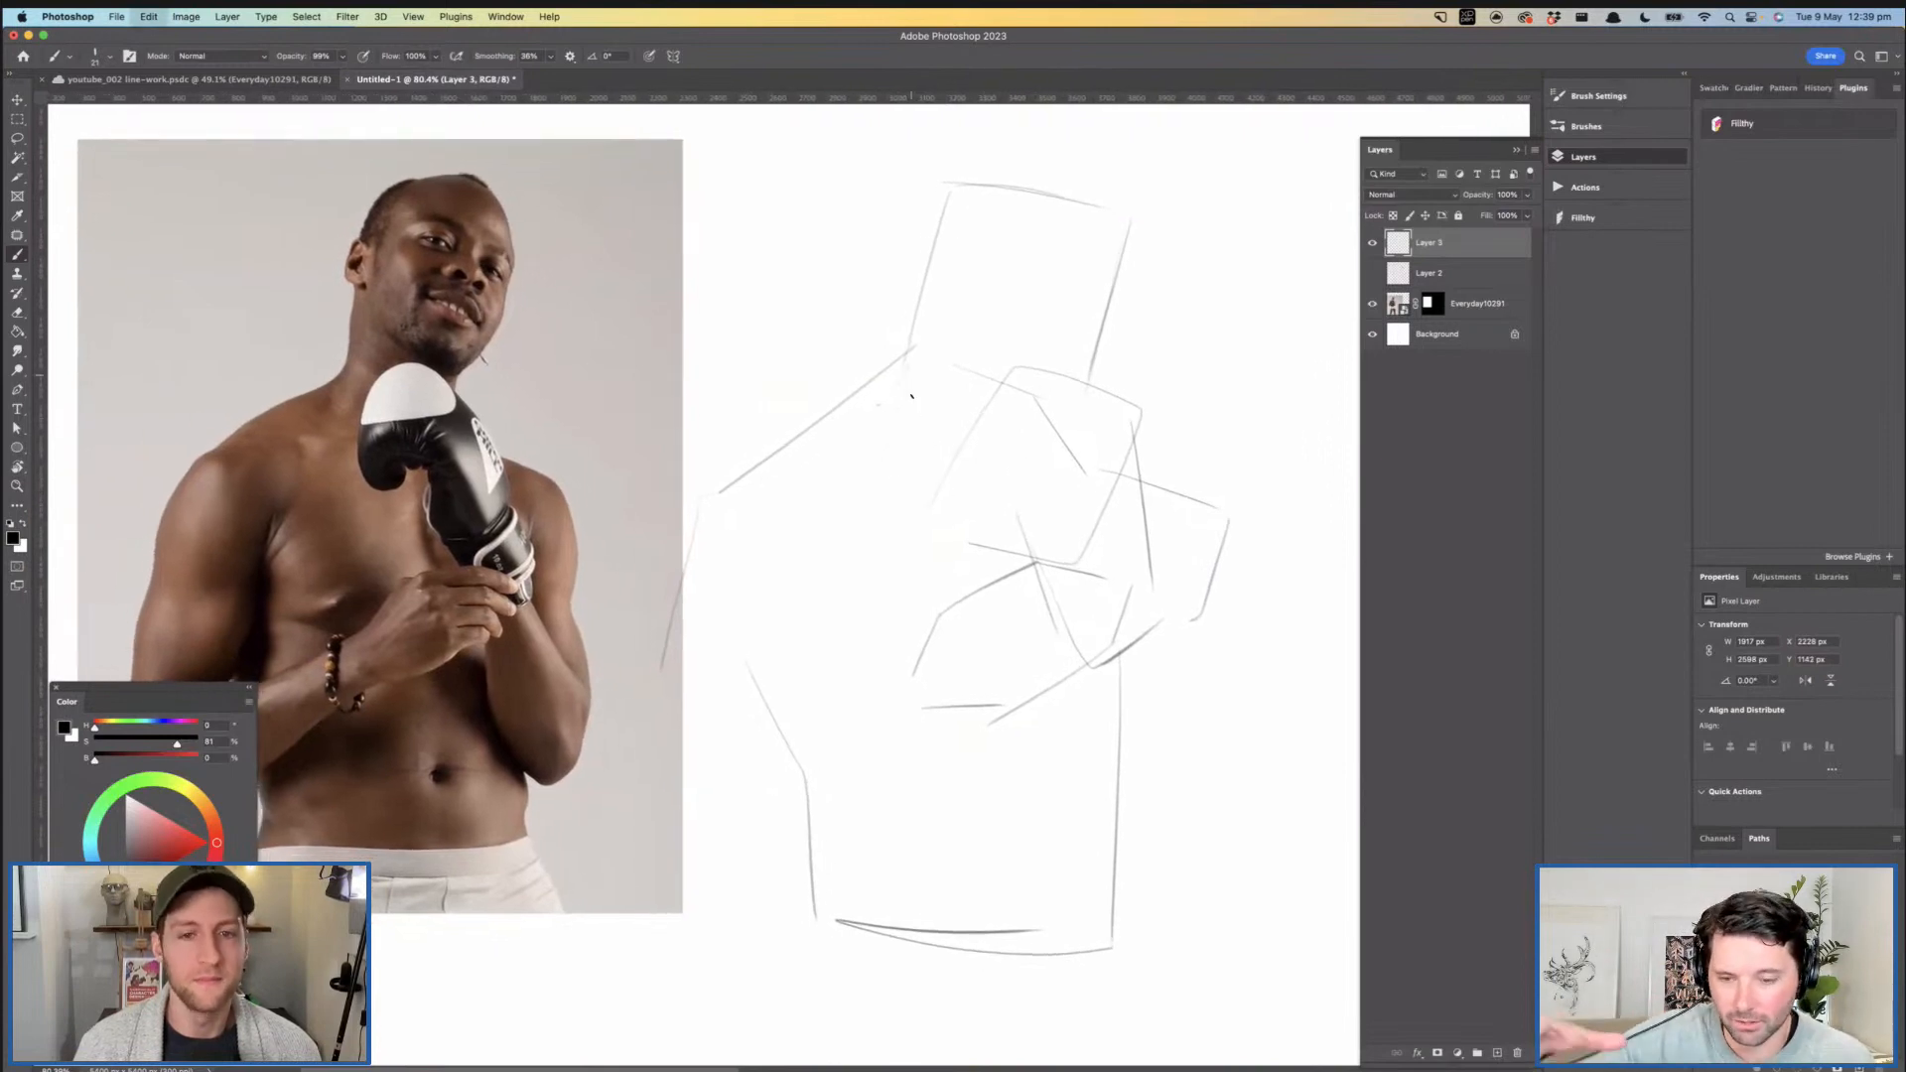
pyautogui.moveTo(861, 502); pyautogui.dragTo(907, 484)
pyautogui.moveTo(770, 477)
pyautogui.mouseDown()
pyautogui.moveTo(885, 490)
pyautogui.moveTo(992, 445)
pyautogui.mouseUp()
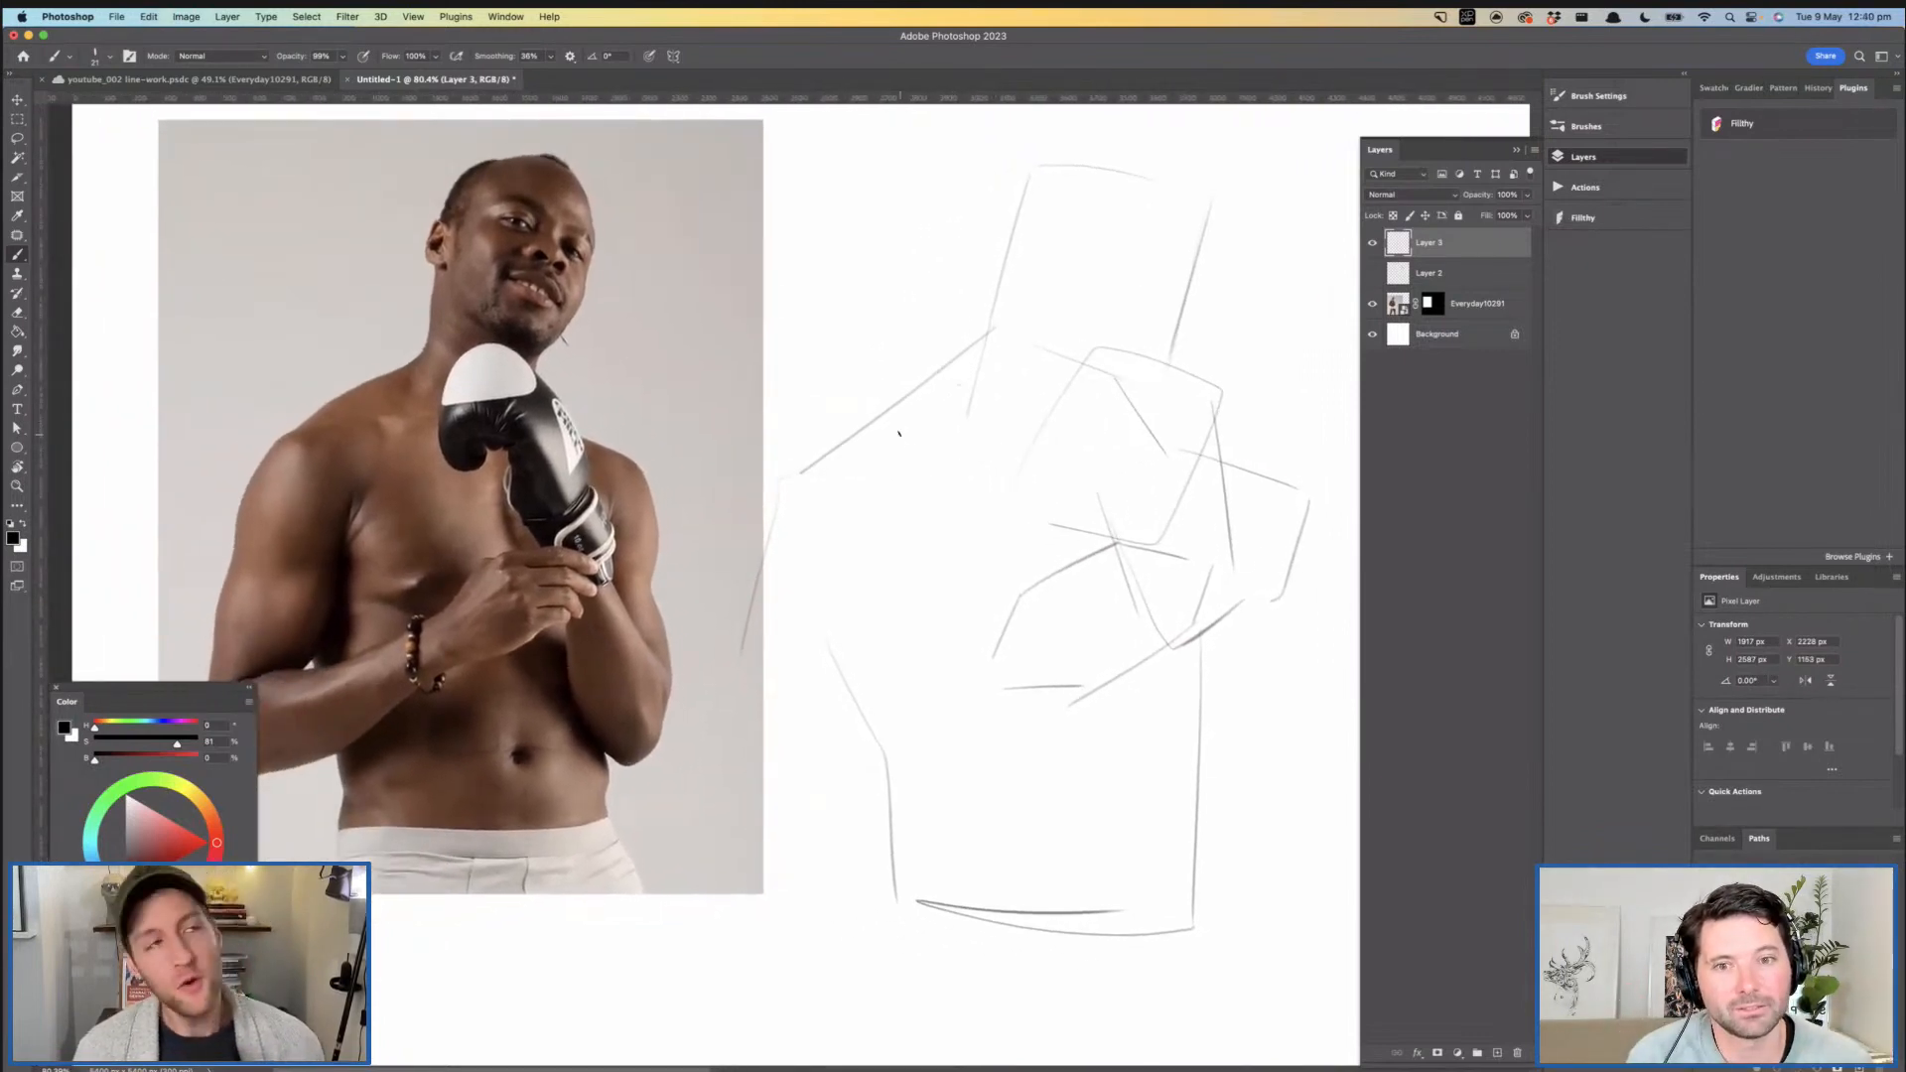
pyautogui.moveTo(908, 503); pyautogui.dragTo(829, 476)
# - Sketch the outer edge of the far arm as a long line down from the shoulder block
pyautogui.moveTo(1217, 566); pyautogui.dragTo(1234, 864)
pyautogui.press('super+z')
pyautogui.moveTo(1207, 568); pyautogui.dragTo(1211, 825)
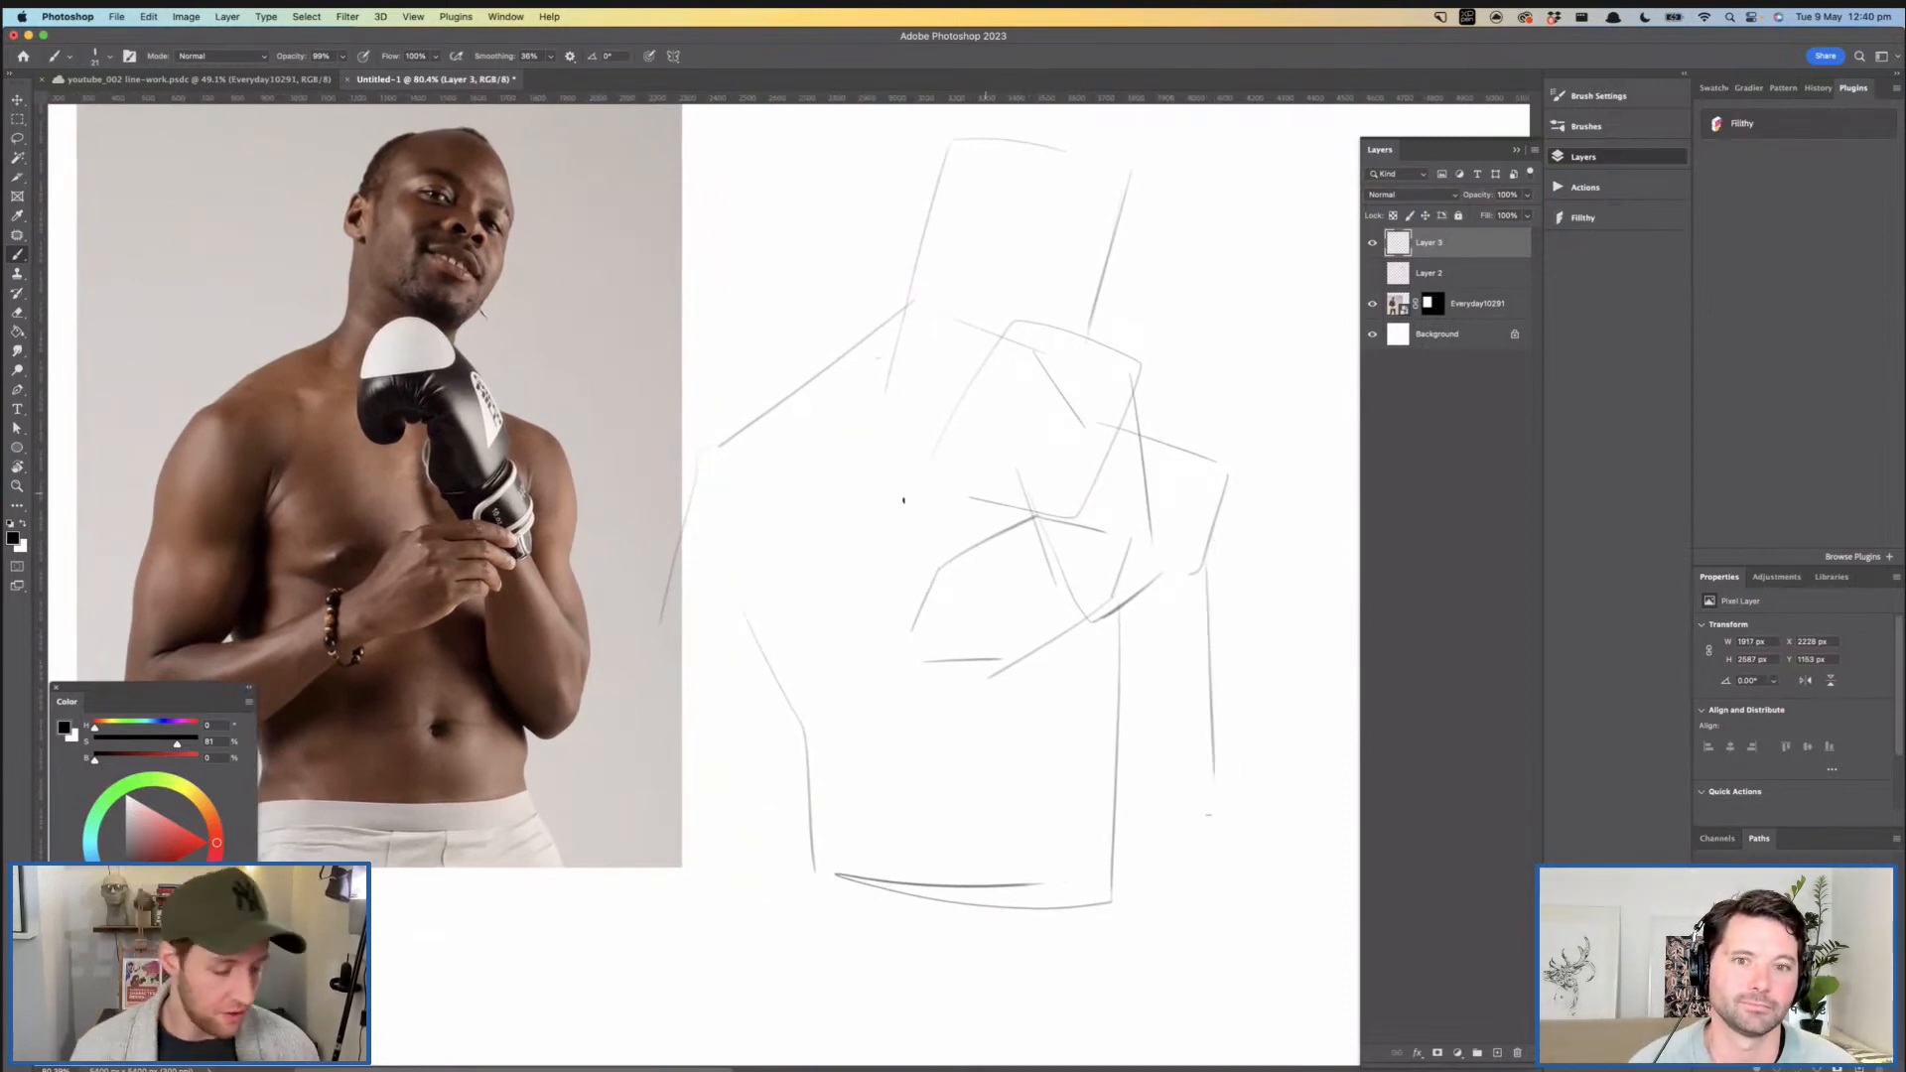
# - Strengthen the head block's top edge and sketch the brow and side-plane guidelines of the face inside it
pyautogui.moveTo(903, 500); pyautogui.dragTo(898, 545)
pyautogui.moveTo(996, 255); pyautogui.dragTo(983, 302)
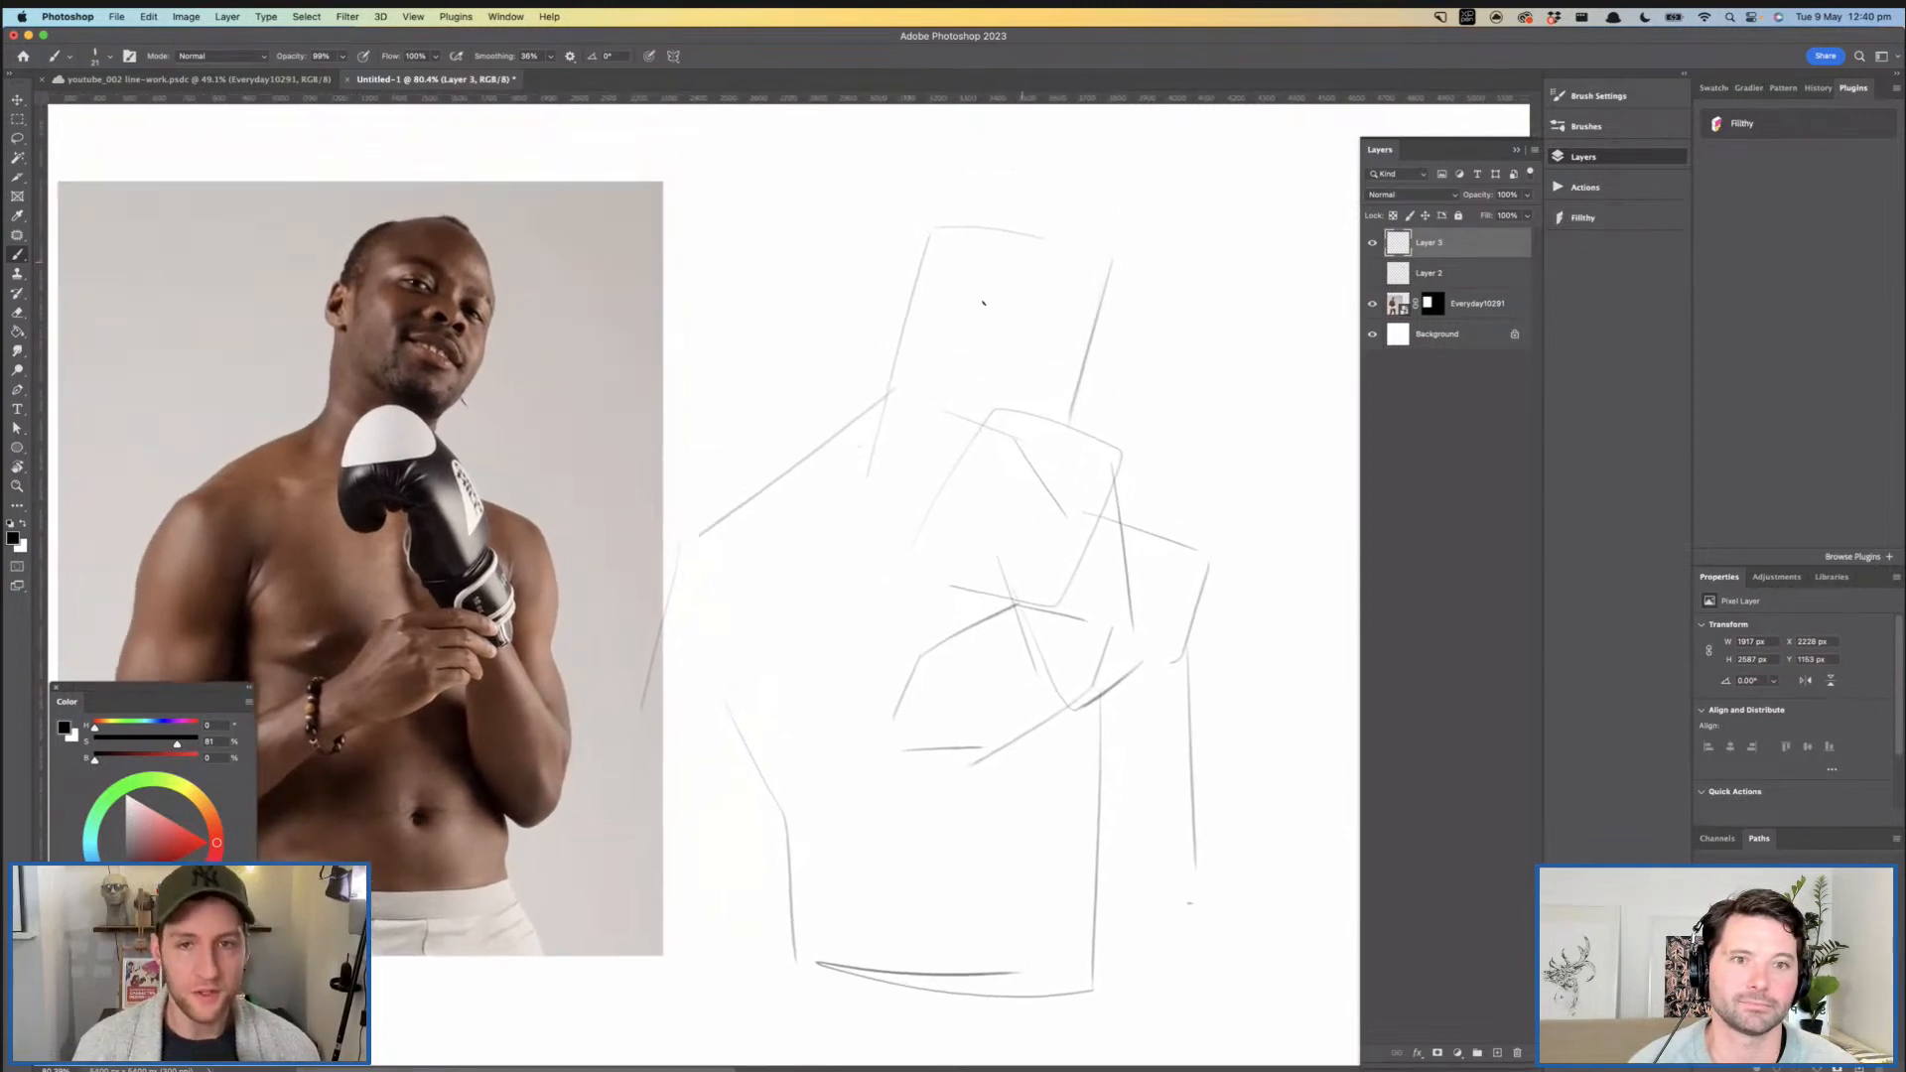
pyautogui.moveTo(939, 226); pyautogui.dragTo(1089, 250)
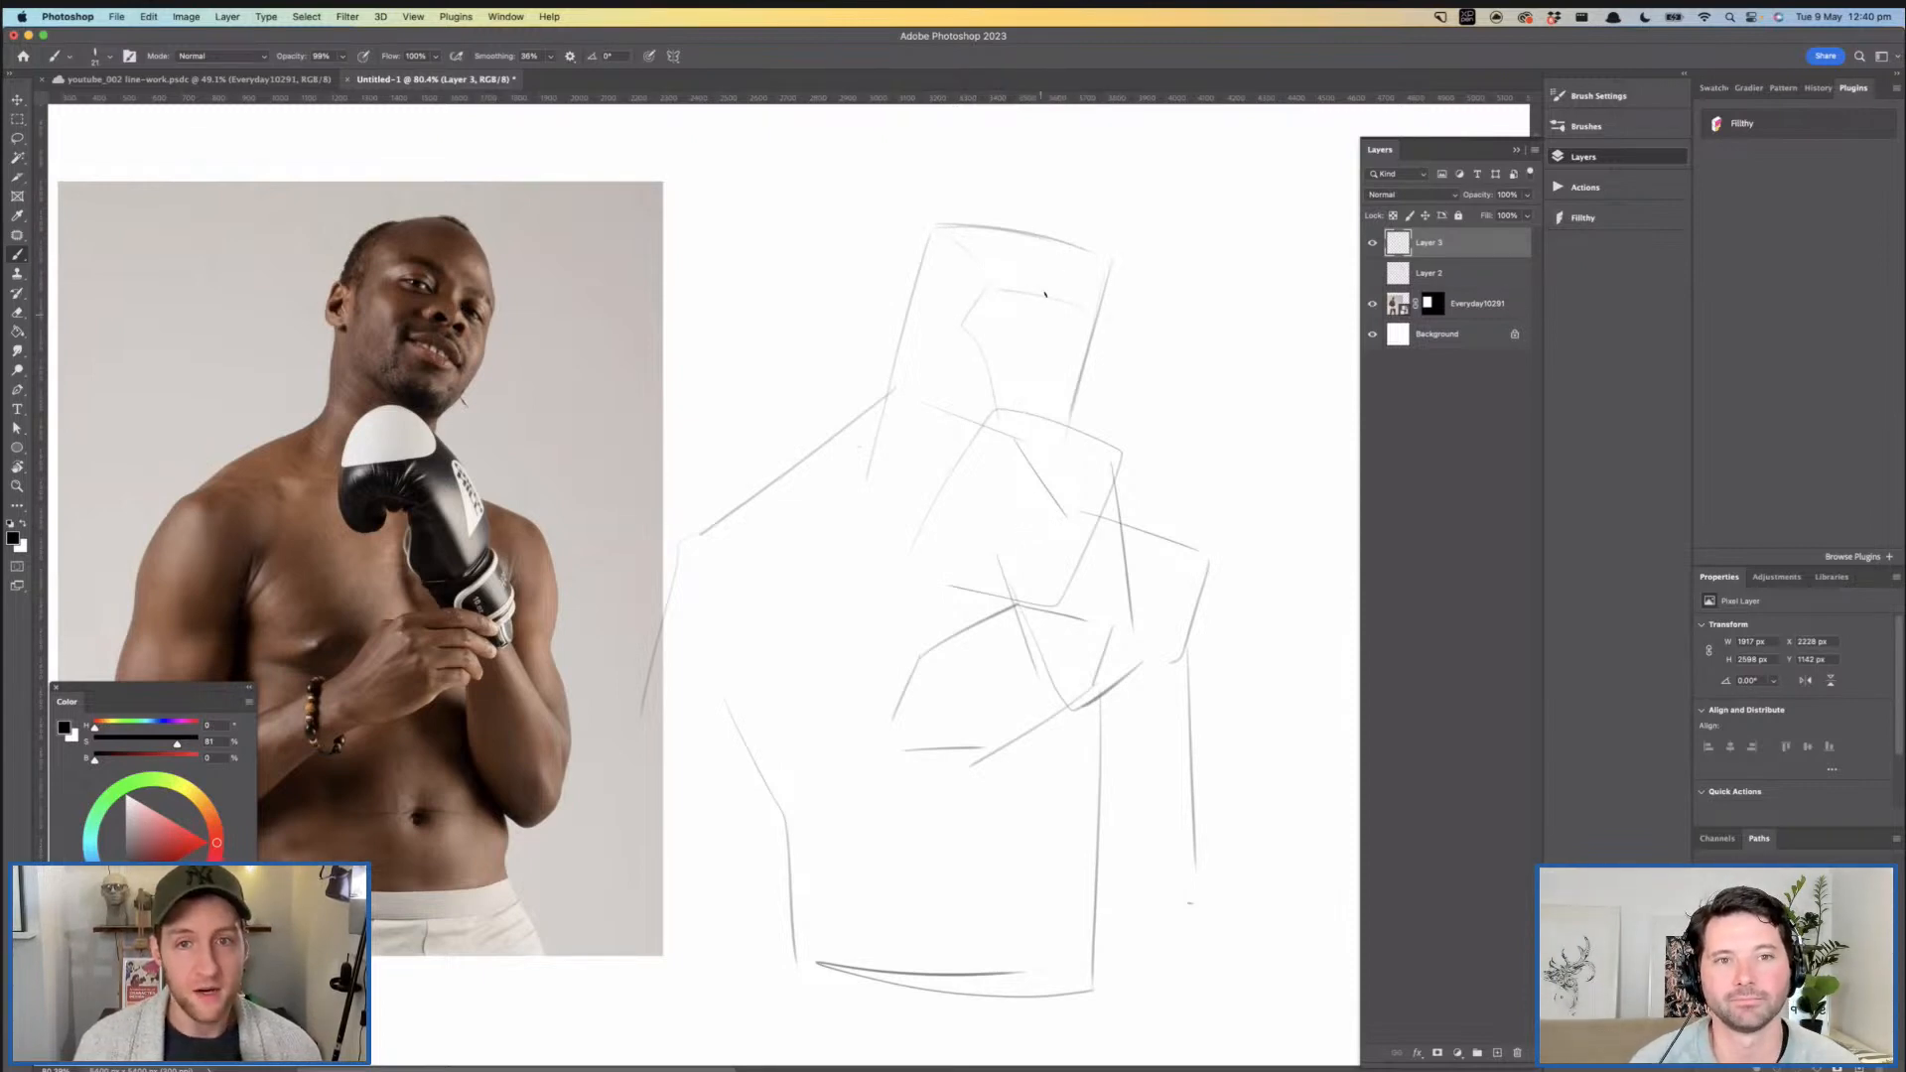
# - Sketch a curved line at the base of the neck, leading in toward the glove
pyautogui.moveTo(1056, 449)
pyautogui.mouseDown()
pyautogui.moveTo(1085, 380)
pyautogui.moveTo(1010, 409)
pyautogui.moveTo(1030, 408)
pyautogui.moveTo(924, 394)
pyautogui.mouseUp()
pyautogui.press('super+z')
pyautogui.moveTo(893, 388)
pyautogui.mouseDown()
pyautogui.moveTo(927, 468)
pyautogui.moveTo(971, 480)
pyautogui.mouseUp()
pyautogui.press('super+z')
pyautogui.moveTo(902, 401); pyautogui.dragTo(976, 488)
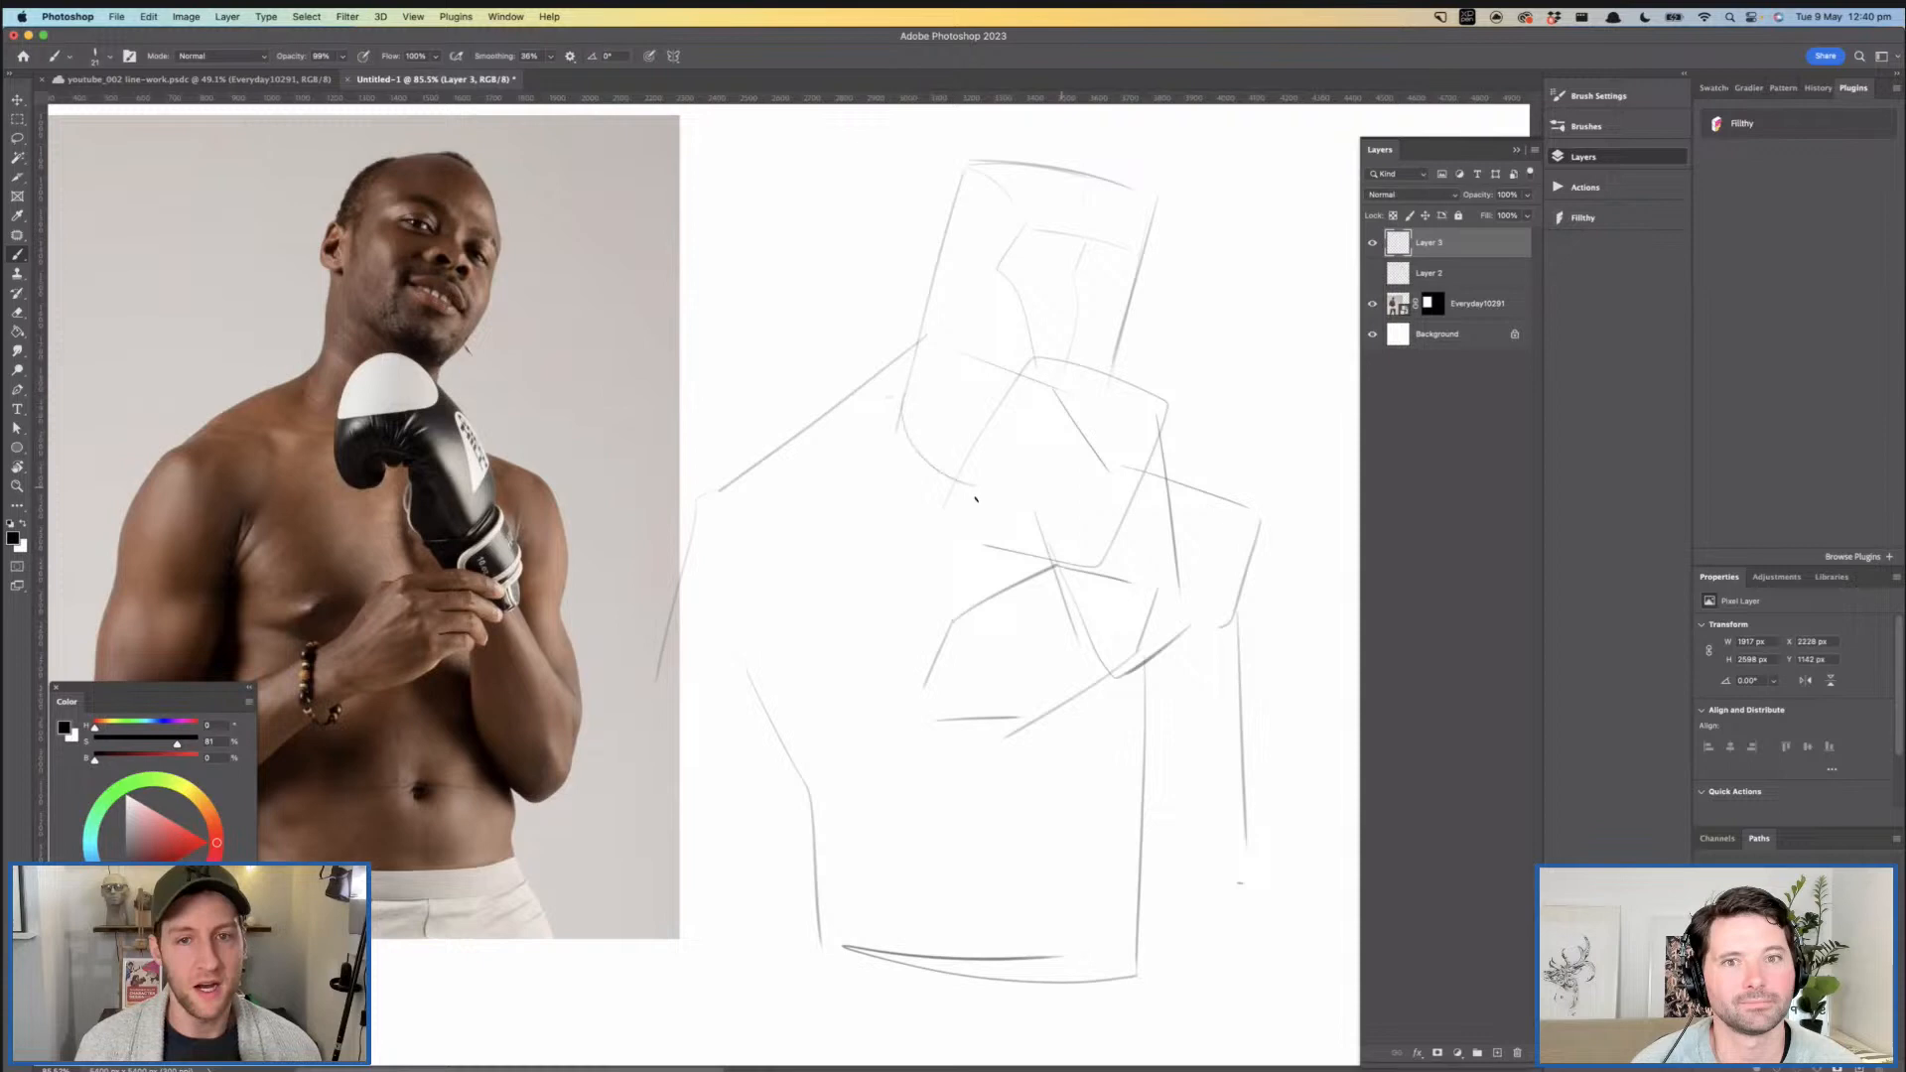
pyautogui.moveTo(1047, 386); pyautogui.dragTo(1015, 459)
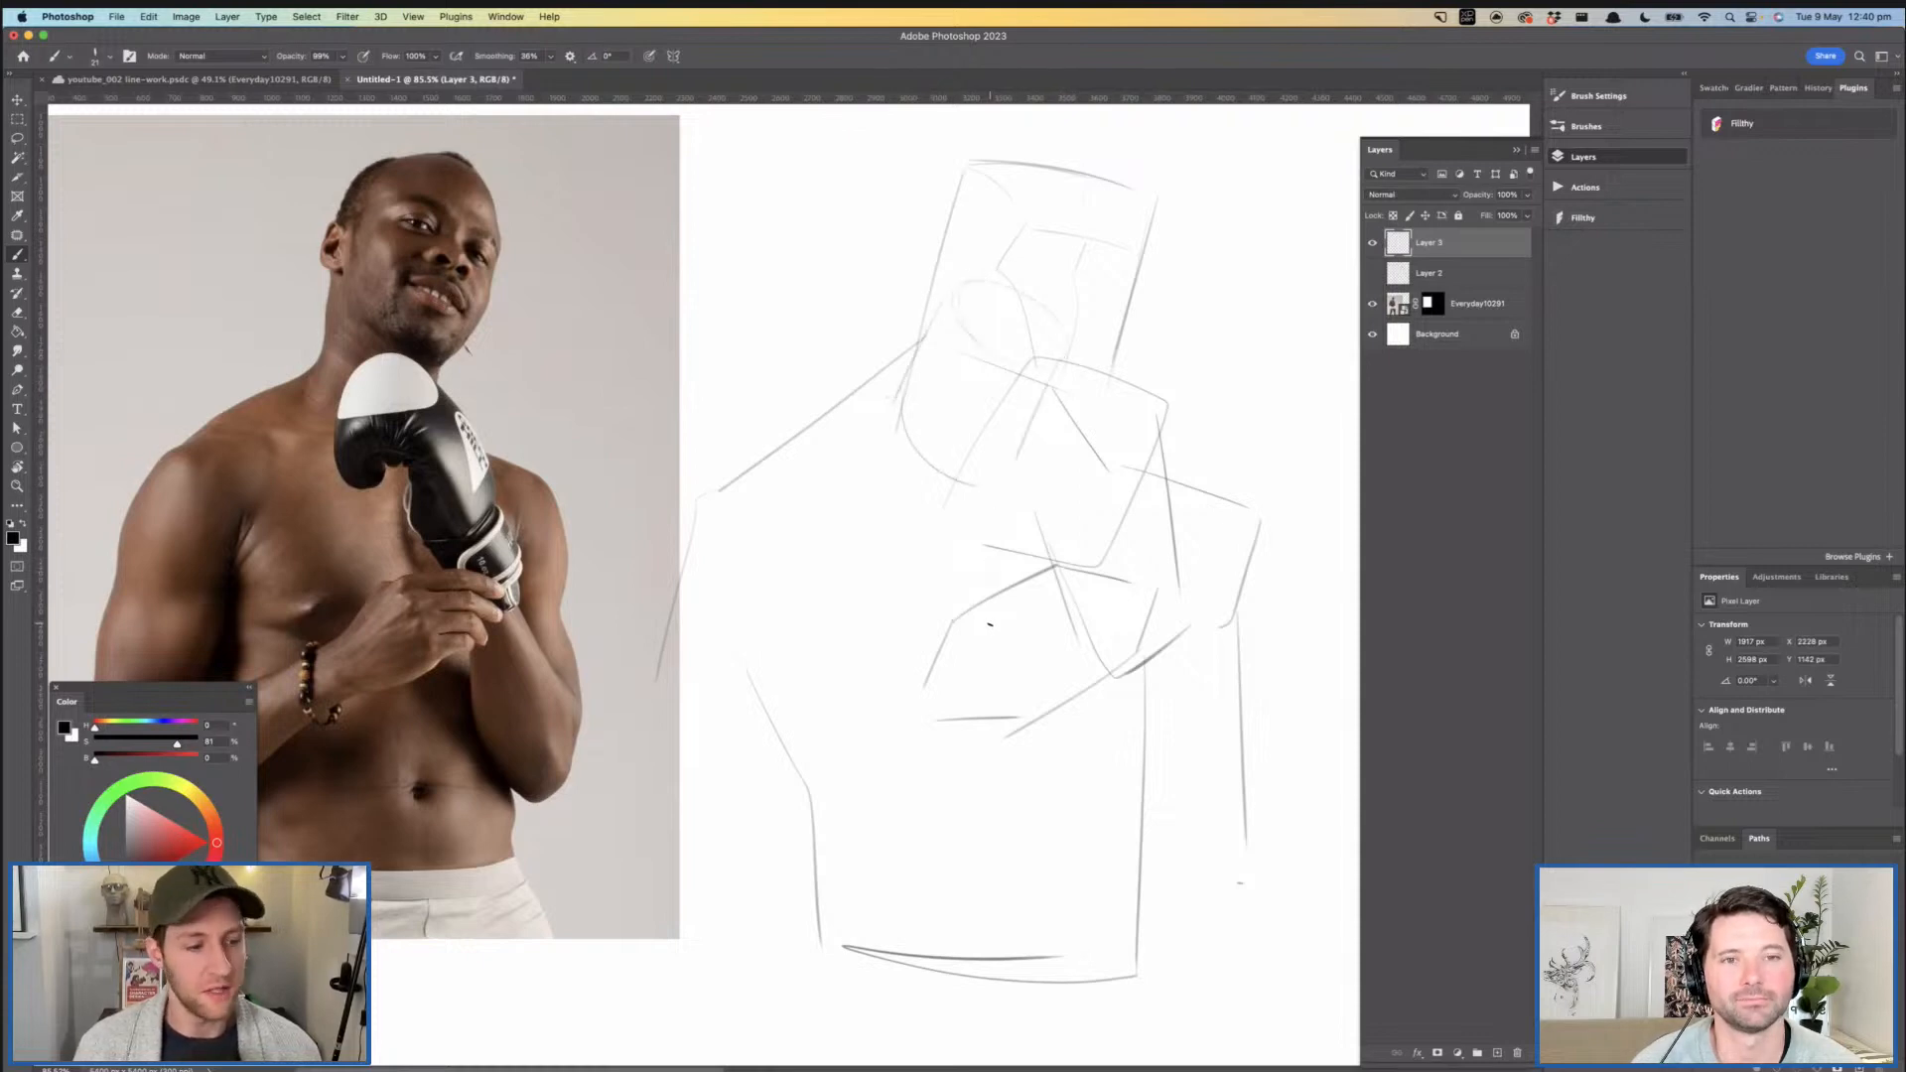
pyautogui.press('super+z')
pyautogui.press('super+z')
pyautogui.press('super+z')
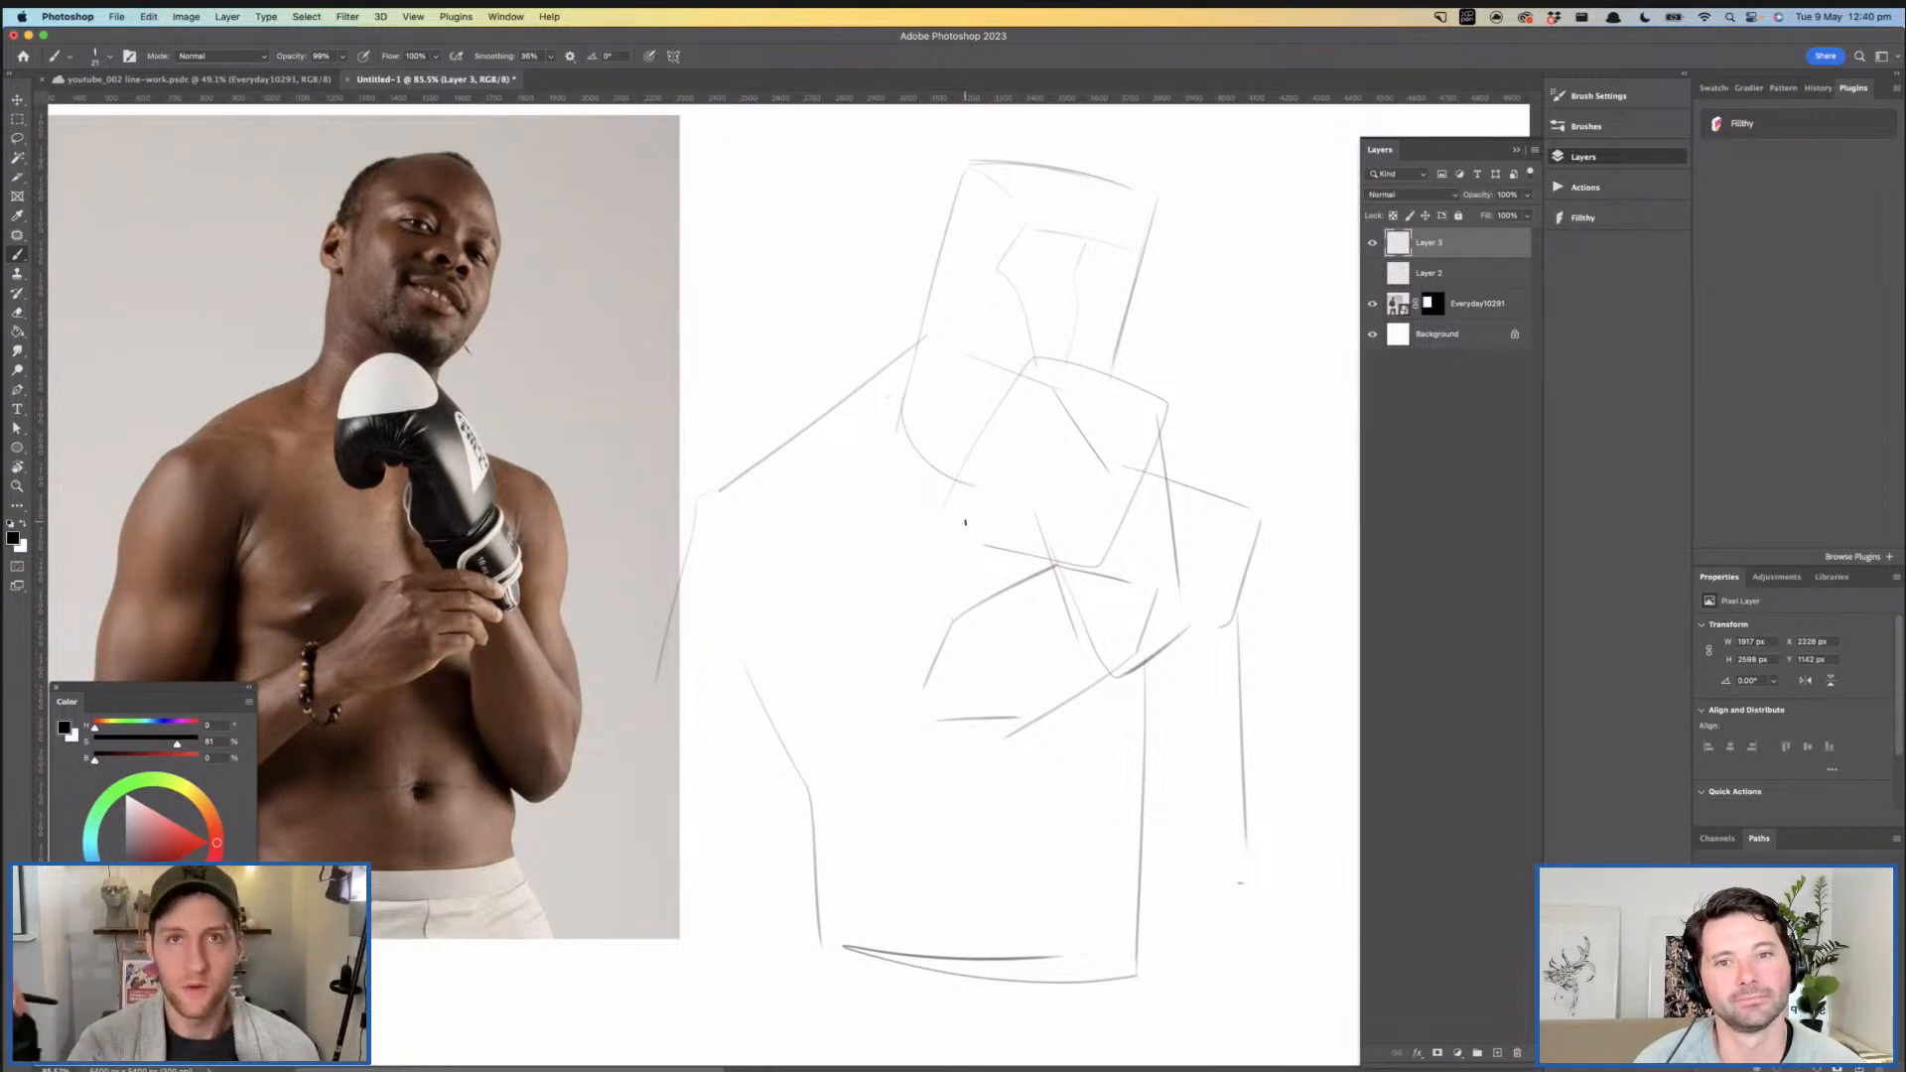
# - Sketch a small flat square and a small cube beside the head, with a long line underneath linking them as a scale
pyautogui.moveTo(699, 248)
pyautogui.mouseDown()
pyautogui.moveTo(743, 254)
pyautogui.moveTo(701, 246)
pyautogui.mouseUp()
pyautogui.moveTo(825, 248)
pyautogui.mouseDown()
pyautogui.moveTo(858, 283)
pyautogui.moveTo(885, 267)
pyautogui.mouseUp()
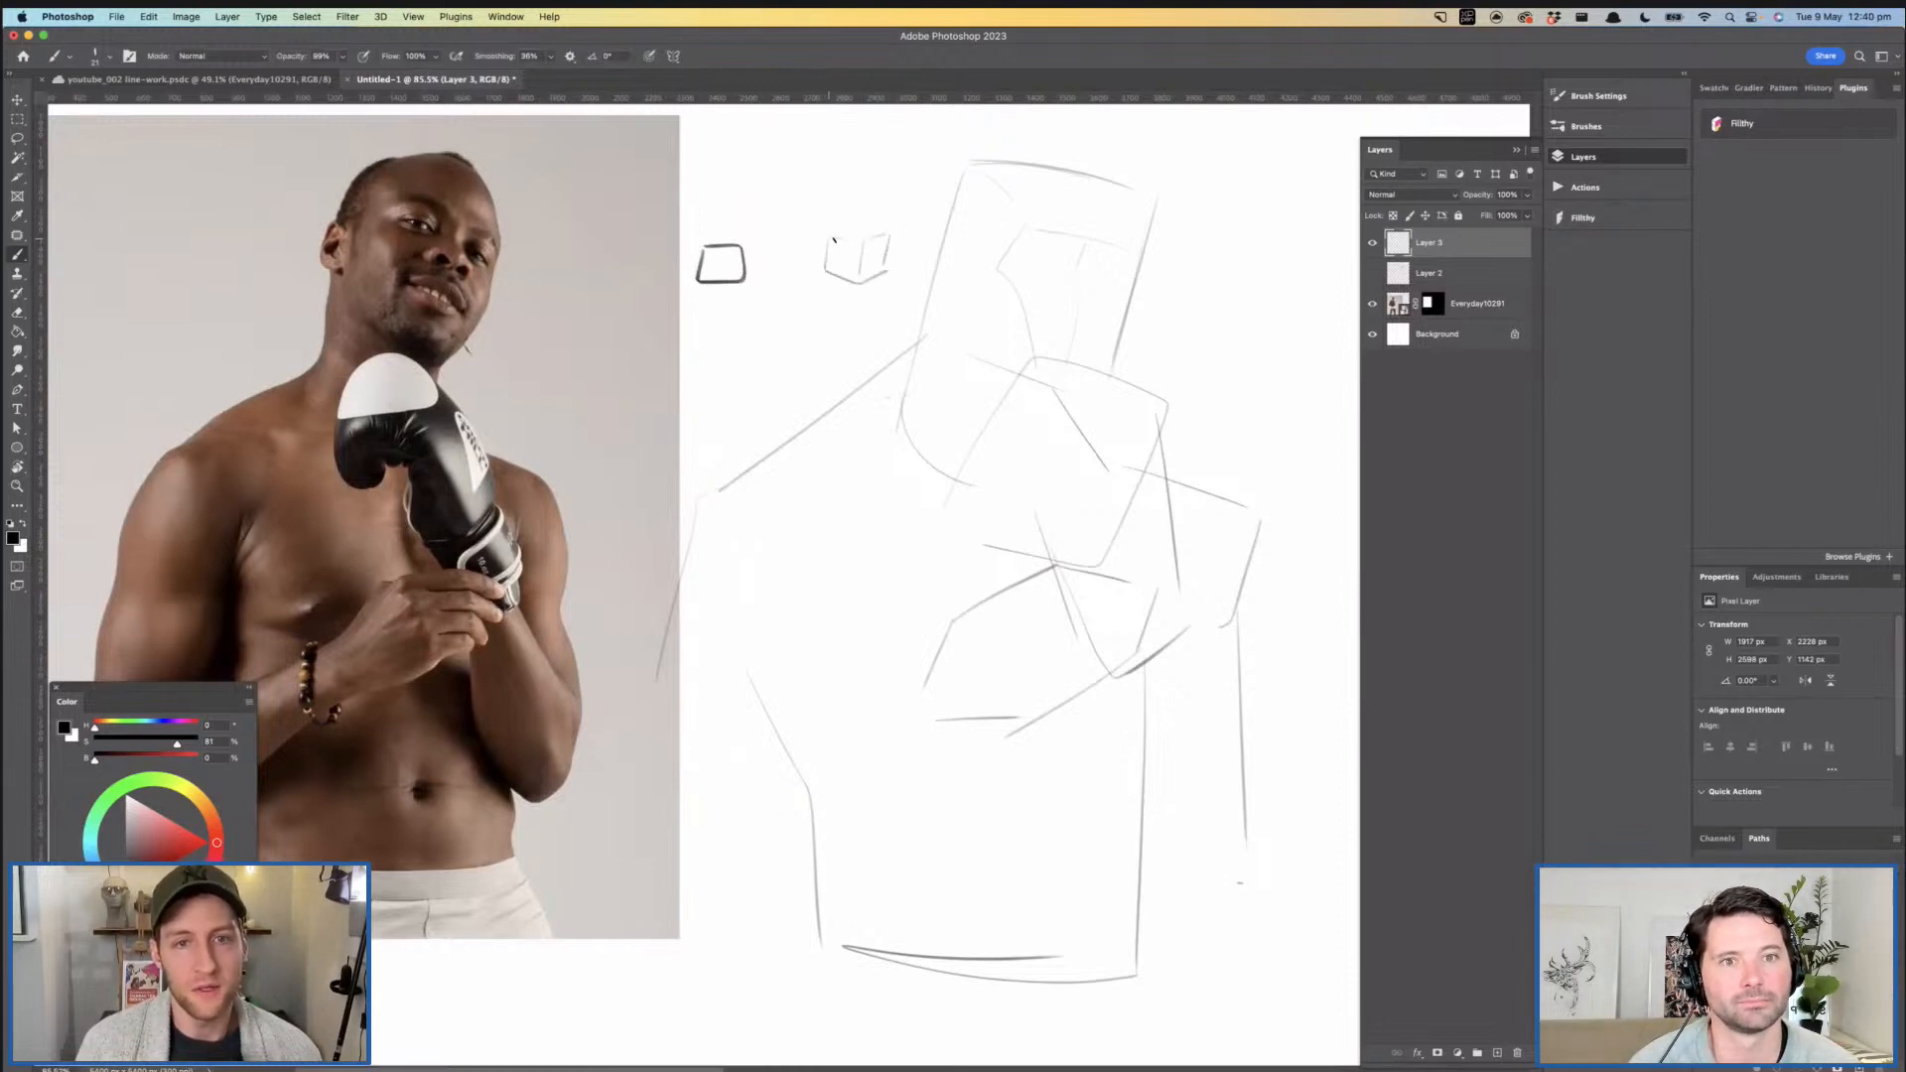
pyautogui.moveTo(735, 323); pyautogui.dragTo(902, 311)
pyautogui.moveTo(710, 318); pyautogui.dragTo(902, 310)
pyautogui.moveTo(902, 310)
pyautogui.mouseDown()
pyautogui.moveTo(736, 321)
pyautogui.moveTo(867, 329)
pyautogui.mouseUp()
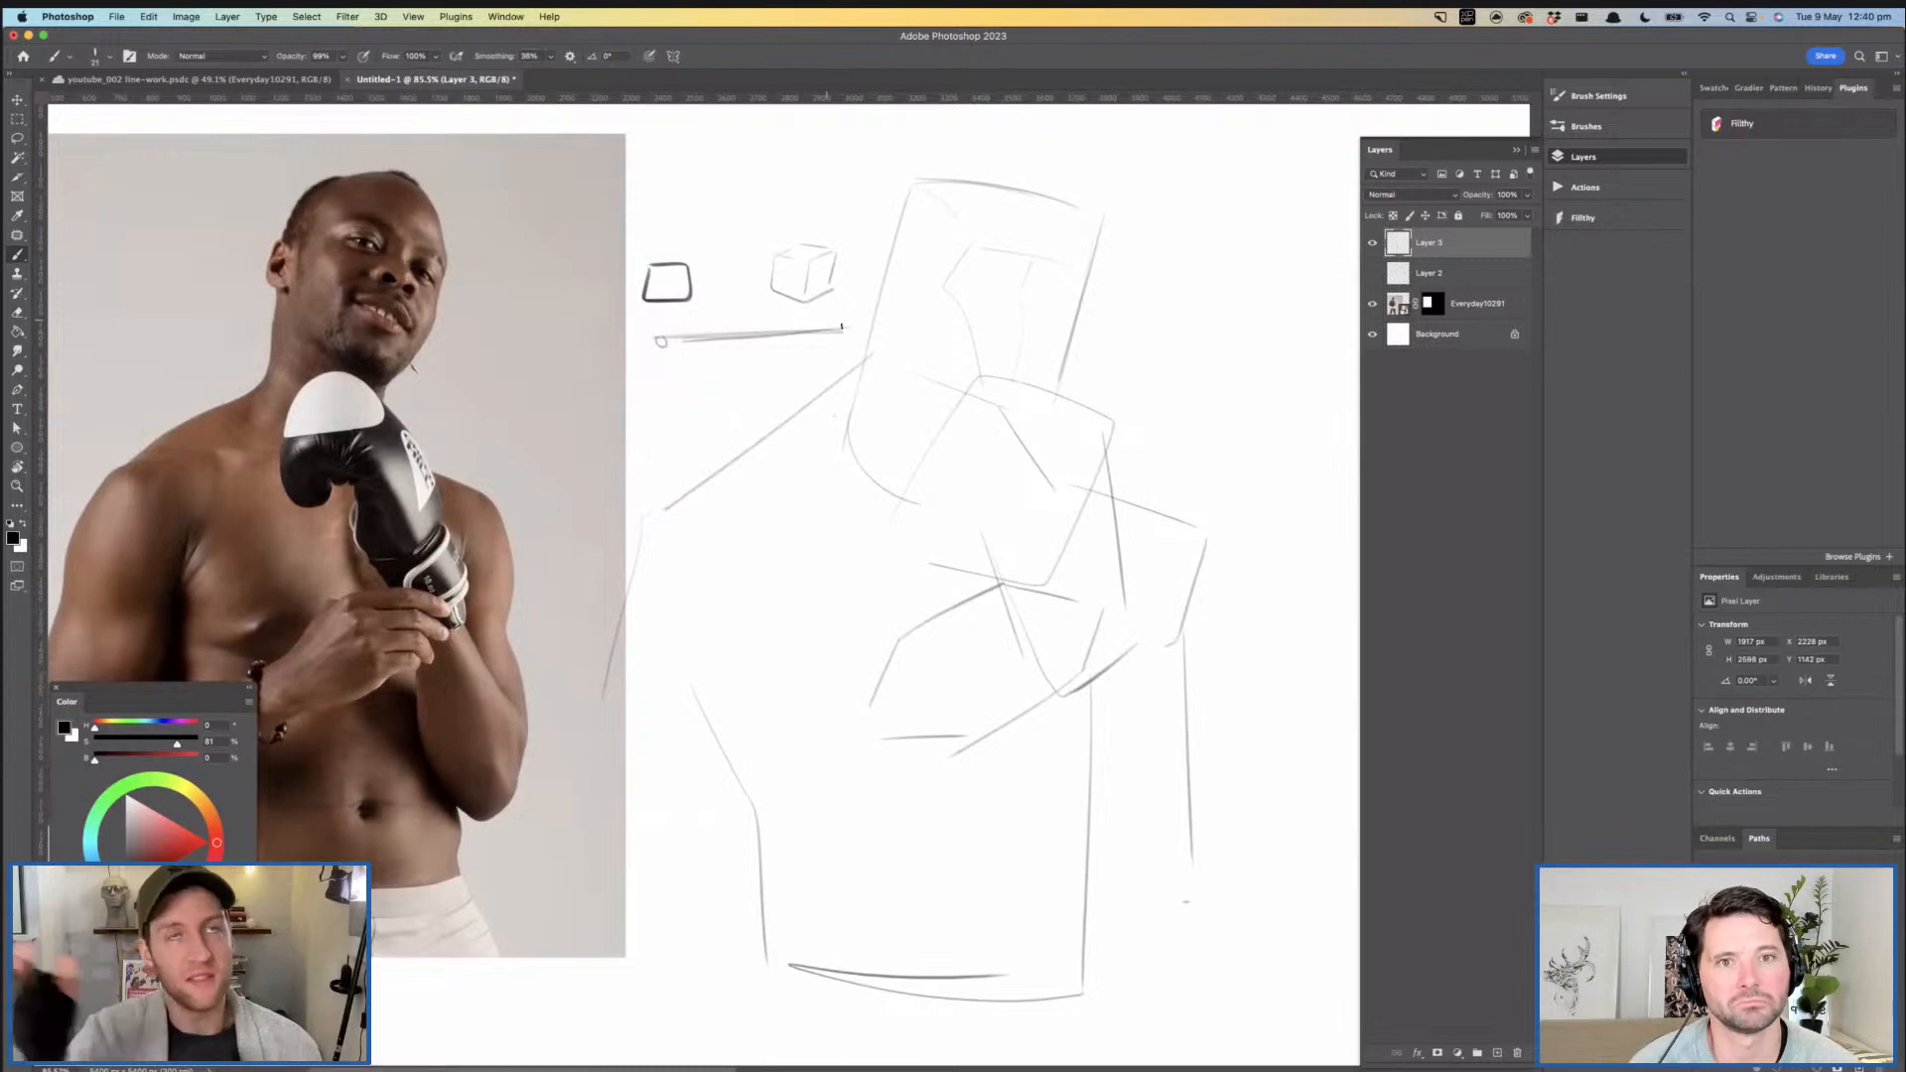
# - Sketch the angular collarbone line from the near shoulder across to the base of the neck
pyautogui.moveTo(829, 470); pyautogui.dragTo(836, 468)
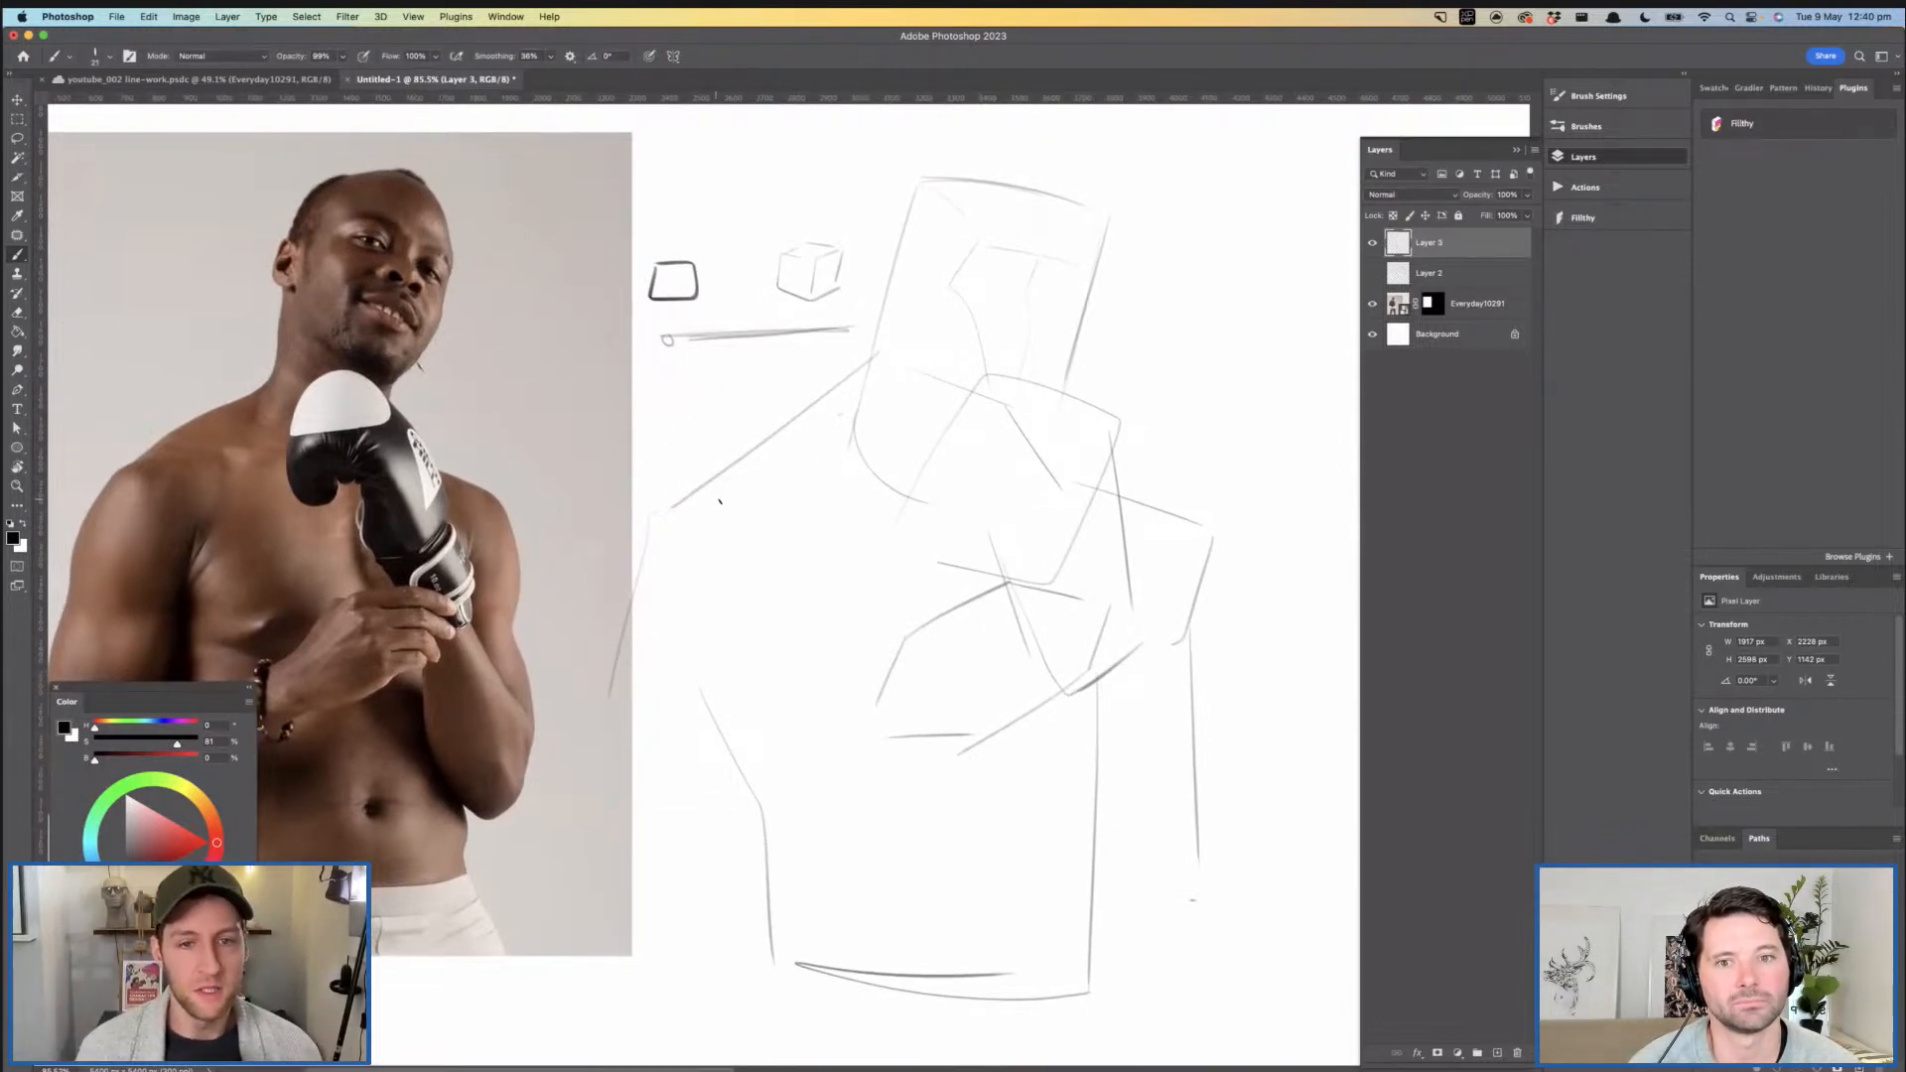
pyautogui.moveTo(693, 501)
pyautogui.mouseDown()
pyautogui.moveTo(883, 506)
pyautogui.moveTo(940, 430)
pyautogui.mouseUp()
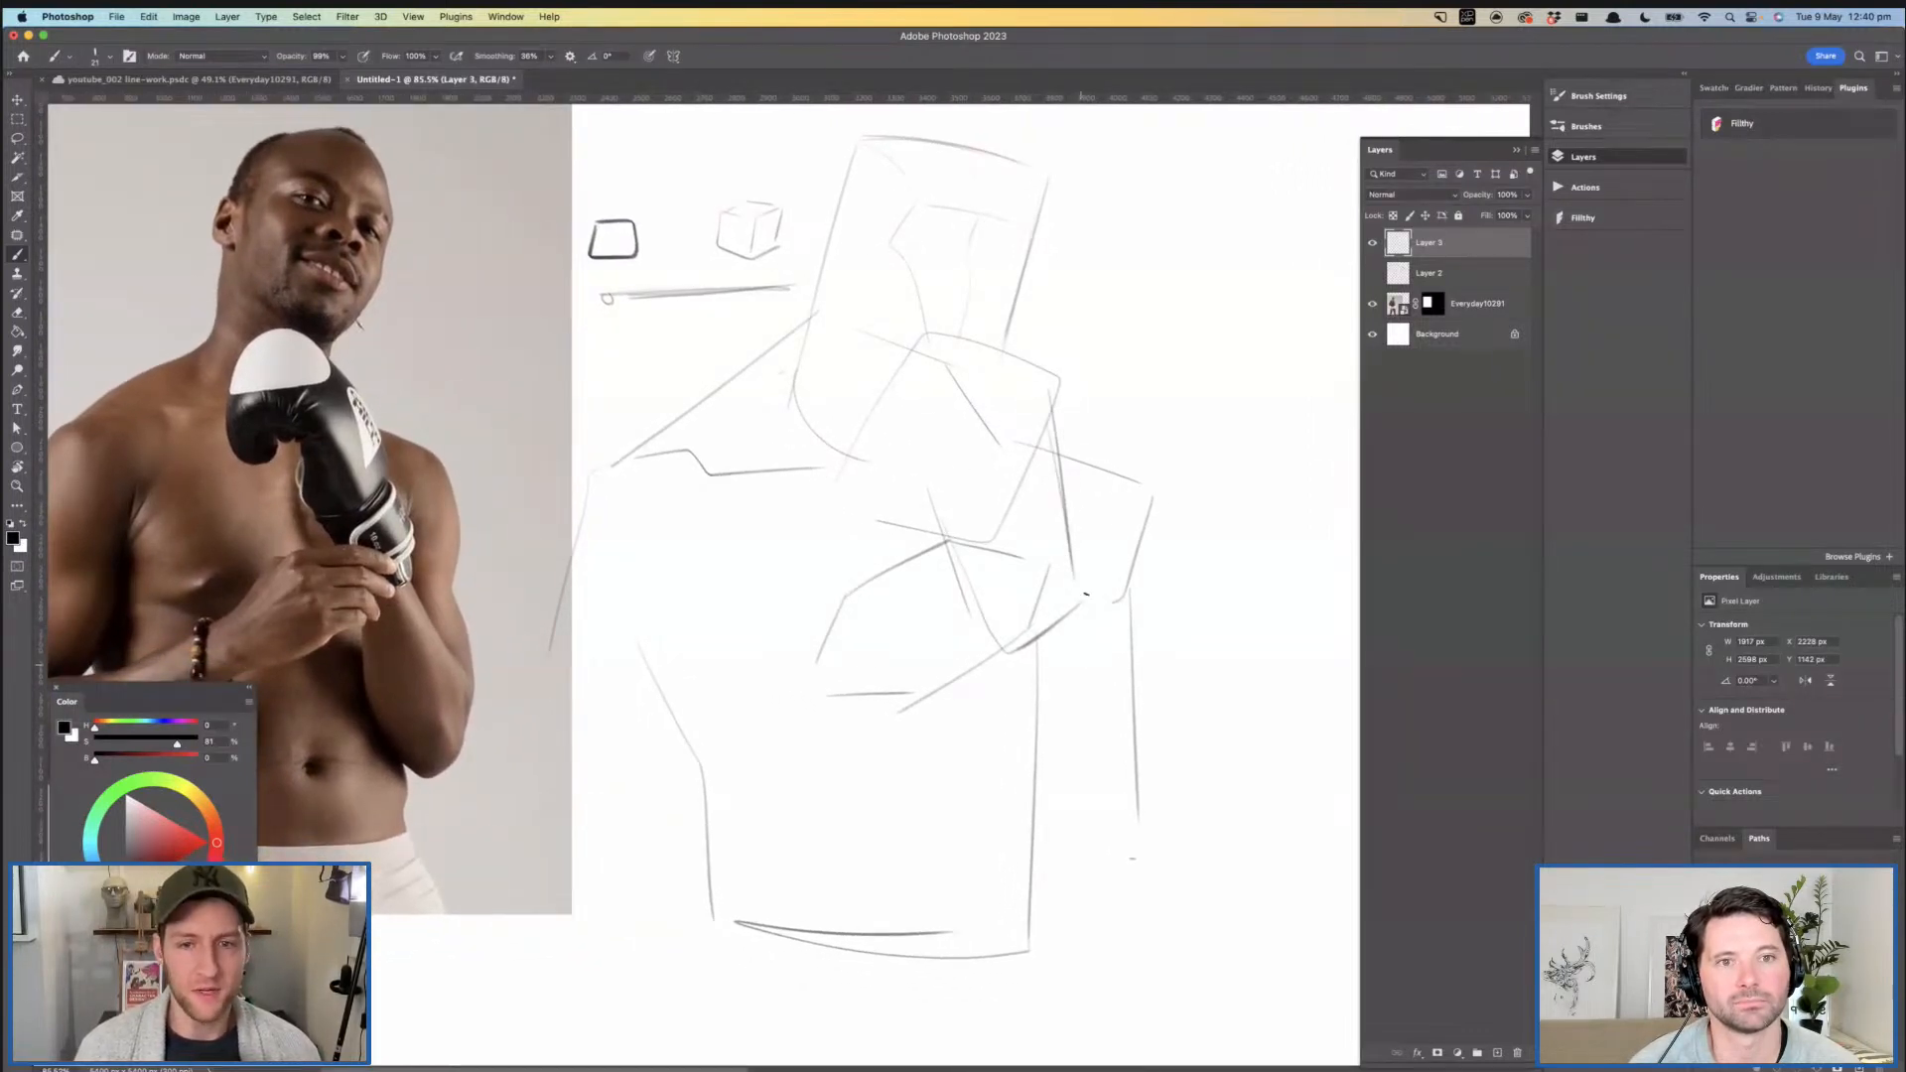
# - Darken the outer edge and rounded end of the glove cuff and add an inner line to the far arm
pyautogui.moveTo(1055, 387)
pyautogui.mouseDown()
pyautogui.moveTo(1073, 584)
pyautogui.moveTo(1043, 628)
pyautogui.moveTo(998, 637)
pyautogui.mouseUp()
pyautogui.moveTo(1087, 572); pyautogui.dragTo(1109, 727)
pyautogui.press('super+z')
pyautogui.moveTo(1104, 587)
pyautogui.mouseDown()
pyautogui.moveTo(1115, 709)
pyautogui.moveTo(1052, 733)
pyautogui.mouseUp()
pyautogui.moveTo(1019, 651)
pyautogui.mouseDown()
pyautogui.moveTo(1042, 724)
pyautogui.moveTo(1096, 716)
pyautogui.mouseUp()
pyautogui.press('super+z')
pyautogui.press('super+z')
pyautogui.moveTo(1081, 568); pyautogui.dragTo(1014, 665)
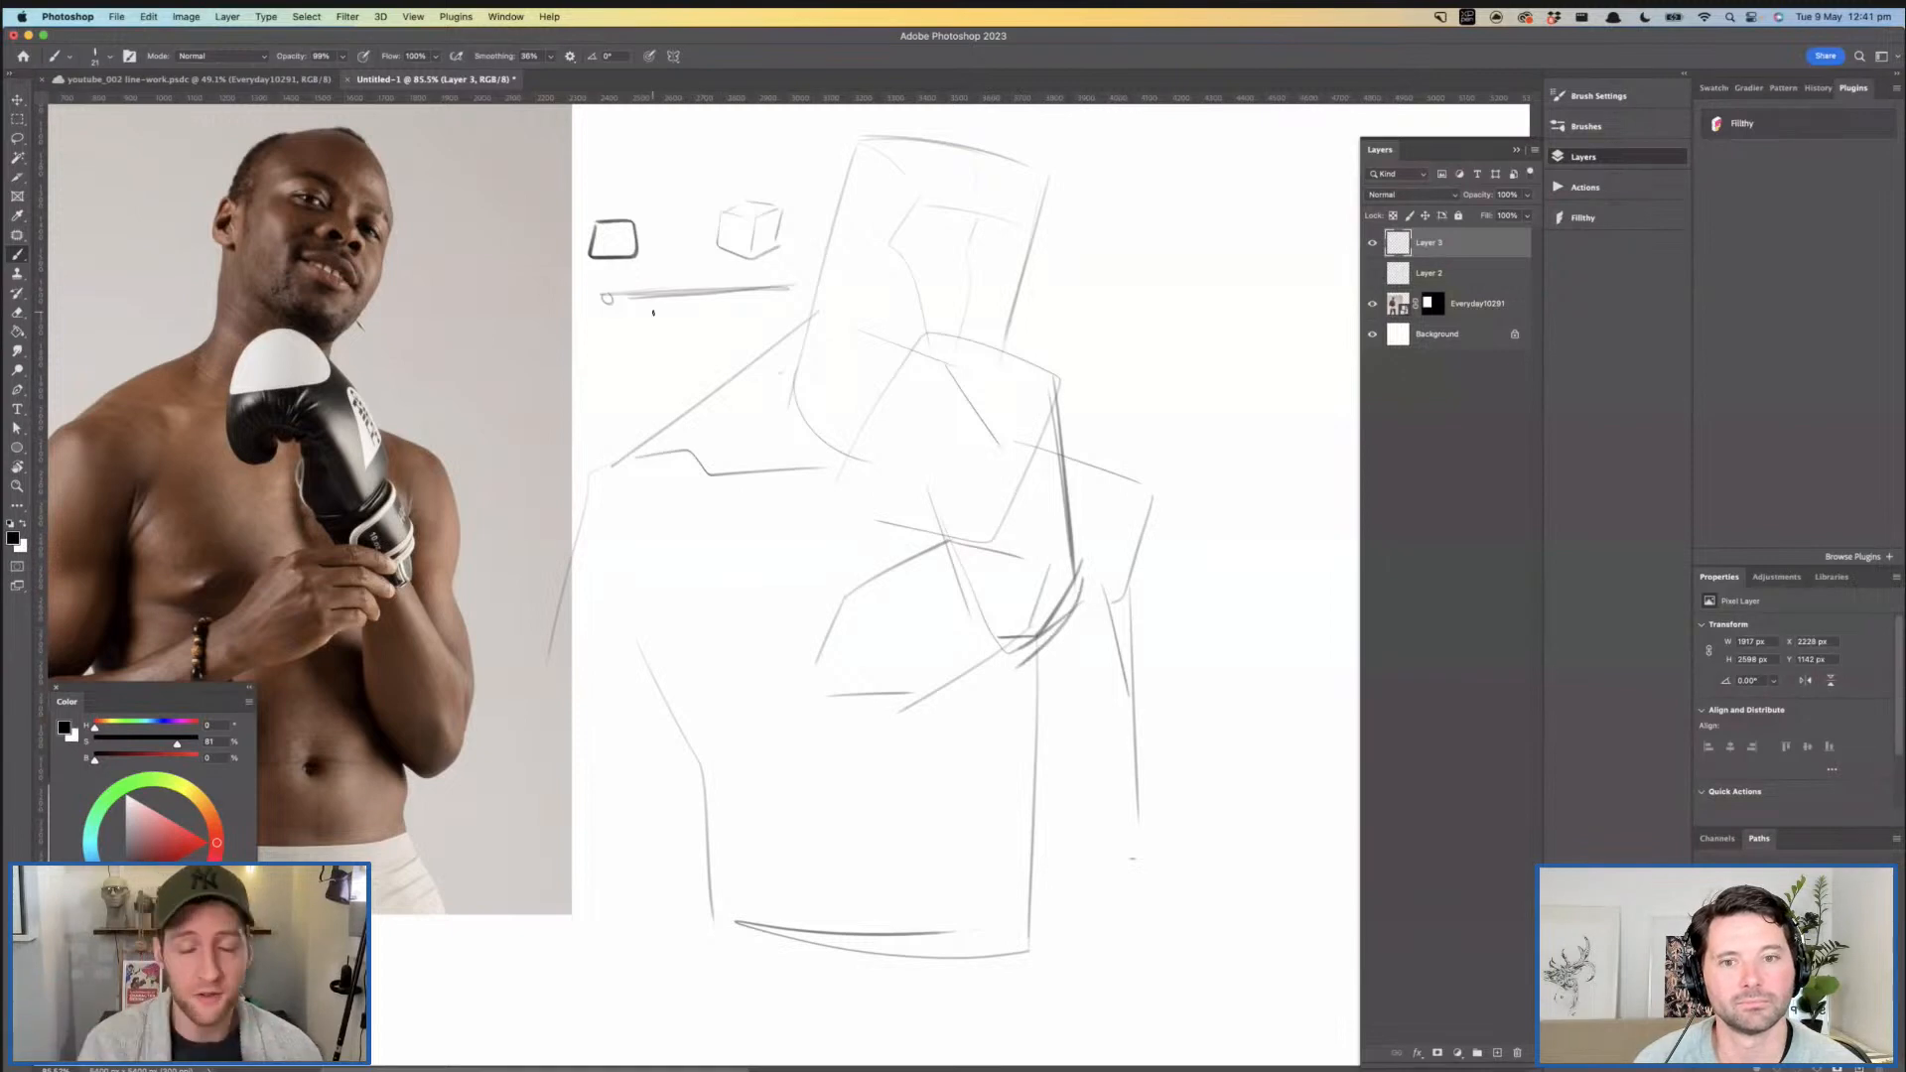
# - Darken the far shoulder's outer edge and outline the far arm down to a rounded end beside the torso
pyautogui.moveTo(1075, 524); pyautogui.dragTo(1055, 518)
pyautogui.moveTo(1038, 447)
pyautogui.mouseDown()
pyautogui.moveTo(1154, 493)
pyautogui.moveTo(1119, 586)
pyautogui.moveTo(1133, 881)
pyautogui.mouseUp()
pyautogui.moveTo(1030, 647)
pyautogui.mouseDown()
pyautogui.moveTo(1097, 909)
pyautogui.moveTo(1142, 713)
pyautogui.mouseUp()
pyautogui.moveTo(972, 642); pyautogui.dragTo(1176, 567)
pyautogui.moveTo(993, 585)
pyautogui.mouseDown()
pyautogui.moveTo(883, 643)
pyautogui.moveTo(860, 602)
pyautogui.moveTo(669, 706)
pyautogui.moveTo(993, 700)
pyautogui.moveTo(1104, 645)
pyautogui.moveTo(1071, 693)
pyautogui.mouseUp()
# - Sketch the near upper arm's outer edge and the bent forearm with a rounded elbow crossing in front of the torso
pyautogui.moveTo(807, 361); pyautogui.dragTo(656, 692)
pyautogui.moveTo(787, 438); pyautogui.dragTo(669, 670)
pyautogui.moveTo(990, 539); pyautogui.dragTo(911, 519)
pyautogui.hotkey('ctrl', 'z')
pyautogui.hotkey('ctrl', 'z')
pyautogui.moveTo(687, 416); pyautogui.dragTo(588, 696)
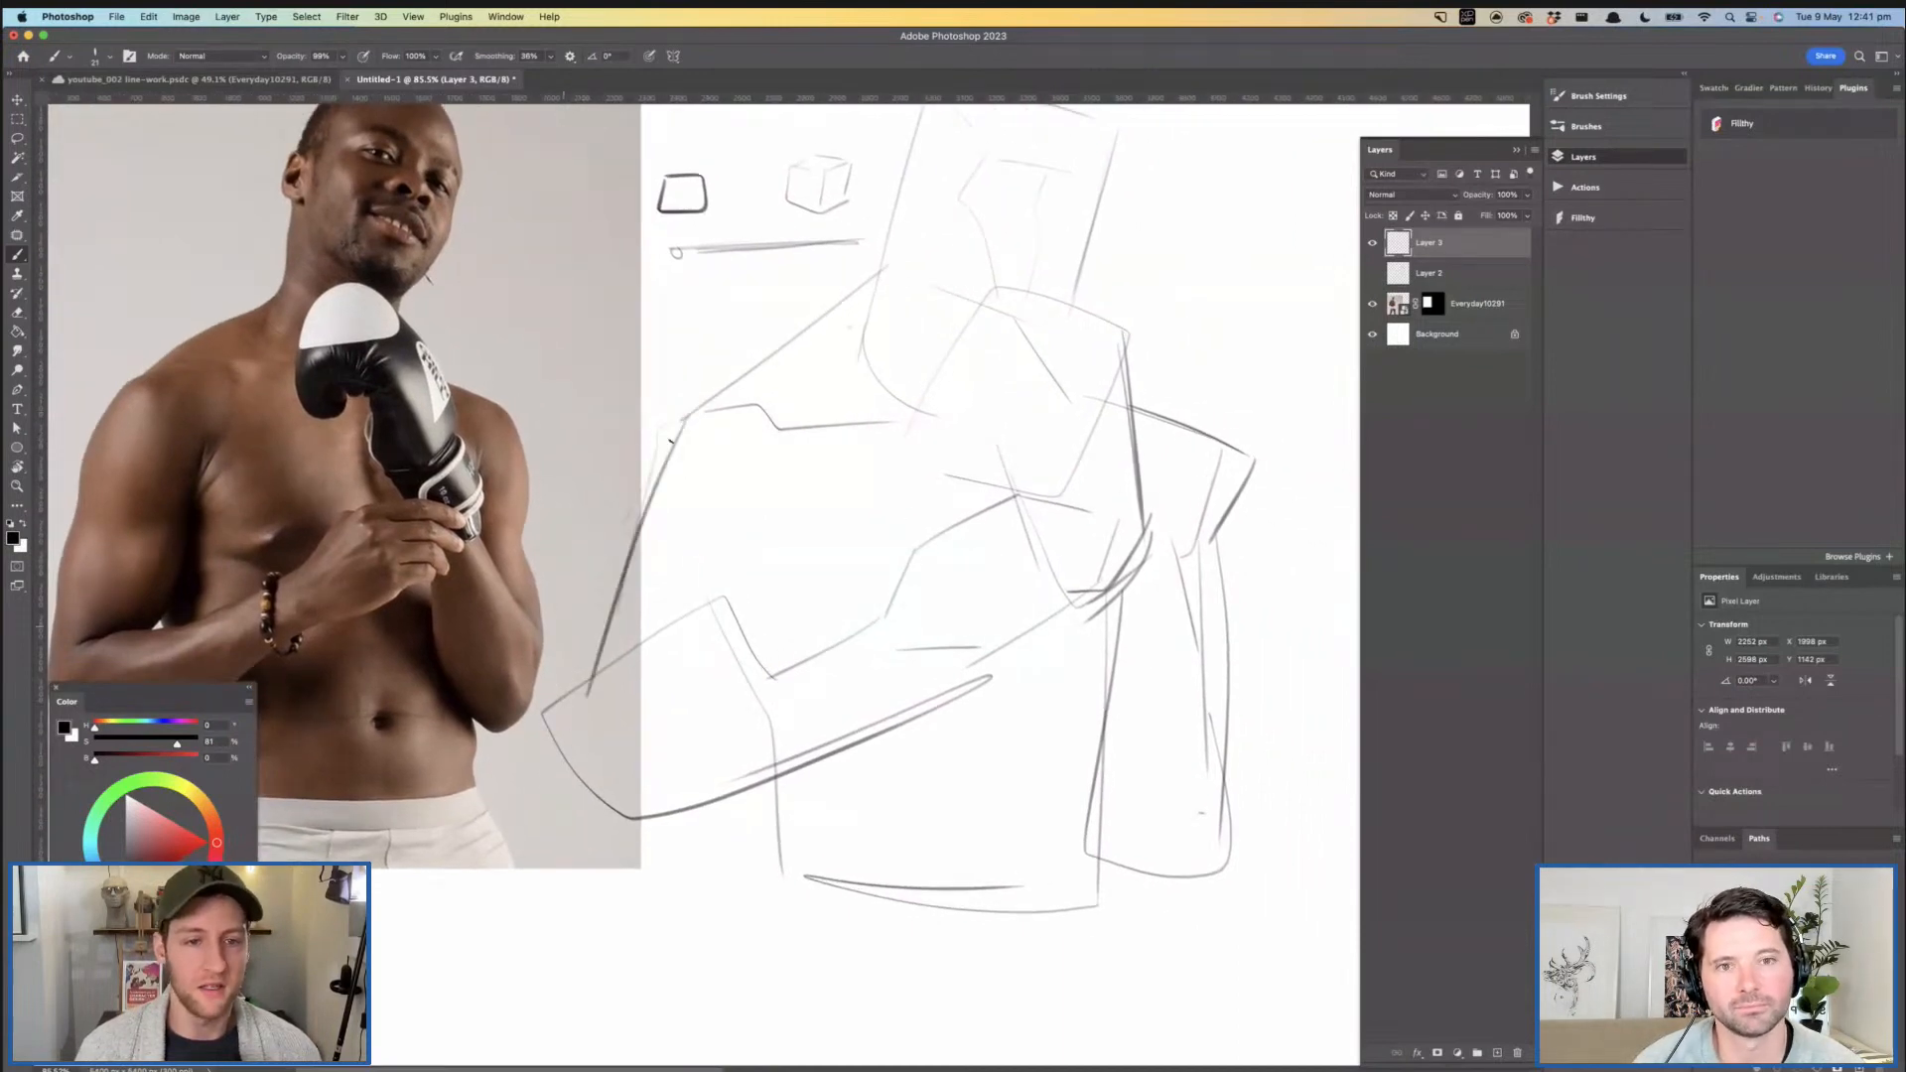
# - Sketch the beaded bracelet as a string of small loops around the near wrist
pyautogui.moveTo(819, 535); pyautogui.dragTo(765, 605)
pyautogui.moveTo(692, 730)
pyautogui.mouseDown()
pyautogui.moveTo(718, 706)
pyautogui.moveTo(724, 723)
pyautogui.mouseUp()
pyautogui.moveTo(941, 617)
pyautogui.mouseDown()
pyautogui.moveTo(893, 671)
pyautogui.moveTo(984, 675)
pyautogui.moveTo(826, 819)
pyautogui.mouseUp()
pyautogui.press('super+z')
pyautogui.moveTo(975, 717)
pyautogui.mouseDown()
pyautogui.moveTo(810, 830)
pyautogui.moveTo(846, 823)
pyautogui.mouseUp()
pyautogui.press('super+z')
pyautogui.moveTo(919, 680)
pyautogui.mouseDown()
pyautogui.moveTo(895, 709)
pyautogui.moveTo(933, 772)
pyautogui.moveTo(951, 748)
pyautogui.moveTo(897, 724)
pyautogui.moveTo(938, 785)
pyautogui.mouseUp()
# - Sketch the two rounded eye sockets on the front of the face
pyautogui.moveTo(961, 459); pyautogui.dragTo(1021, 392)
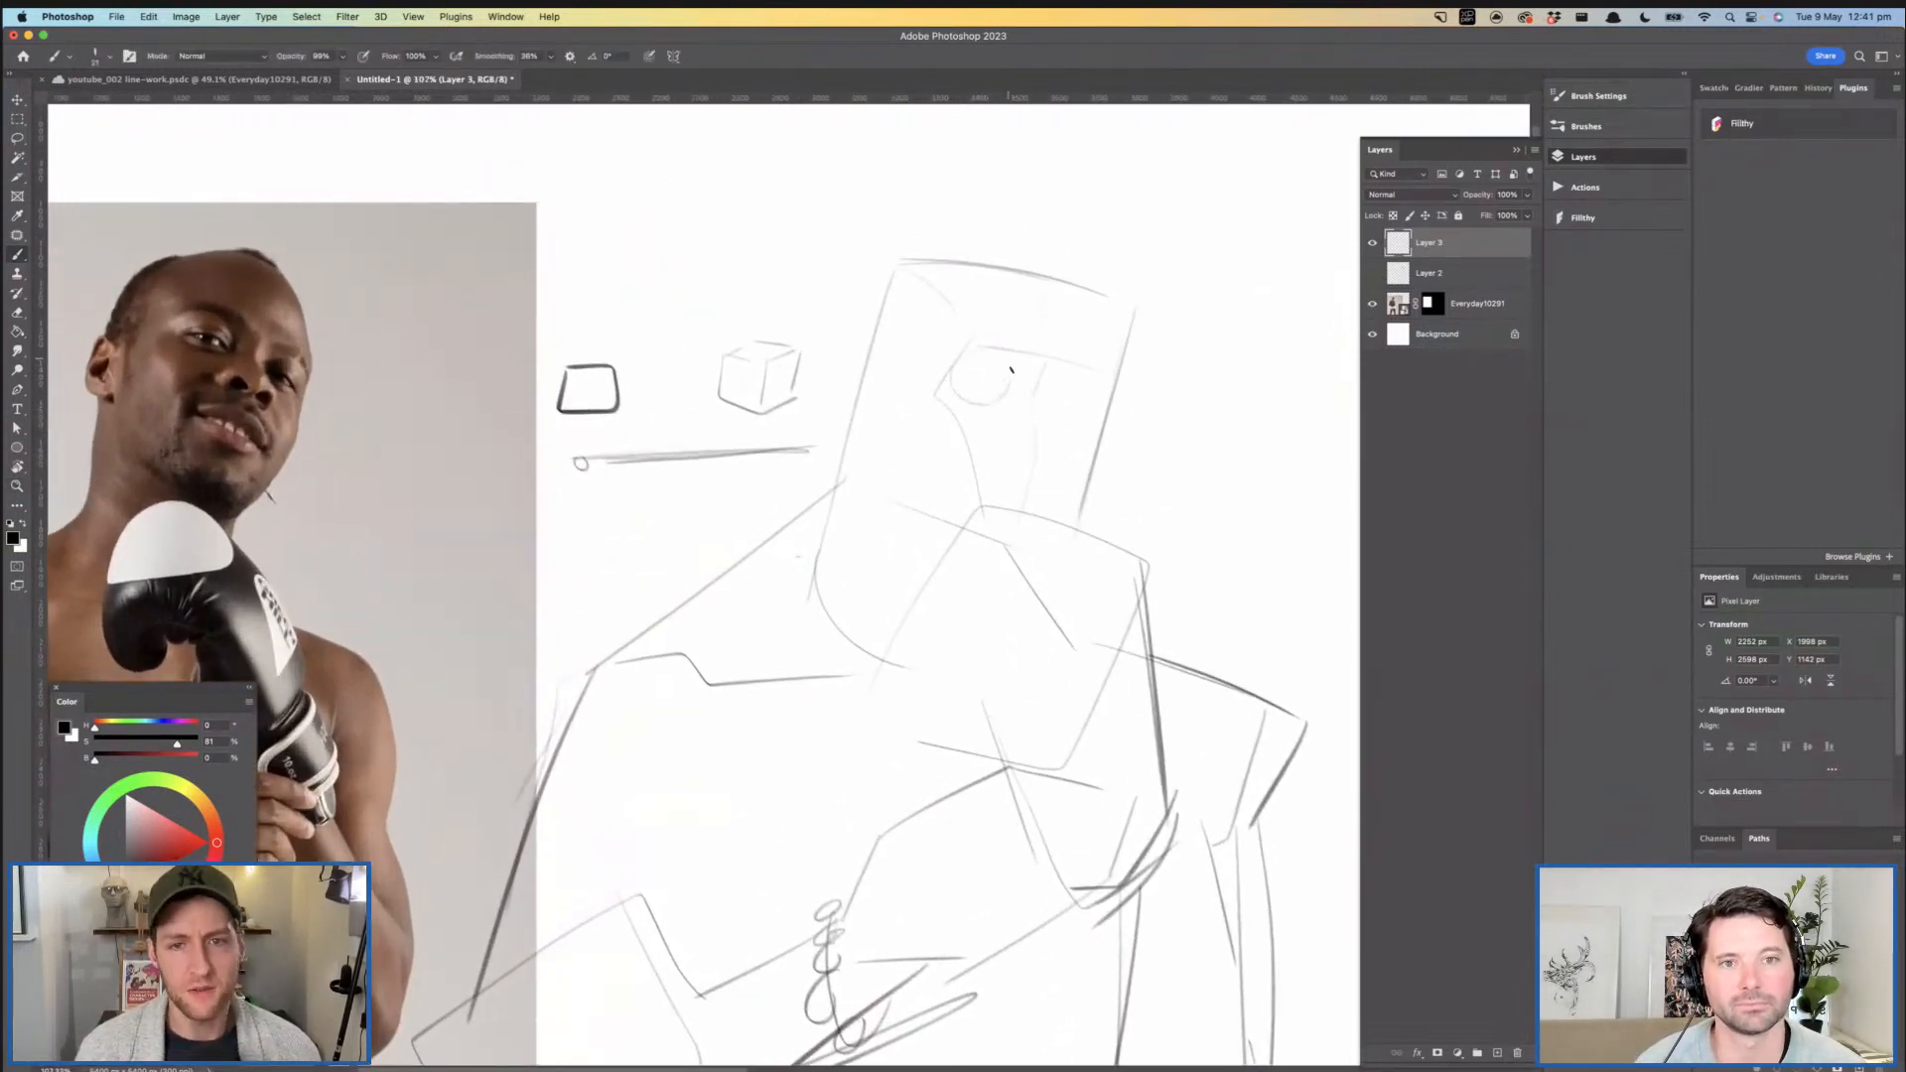
pyautogui.moveTo(1086, 377); pyautogui.dragTo(1082, 421)
pyautogui.scroll(-3, 1085, 405)
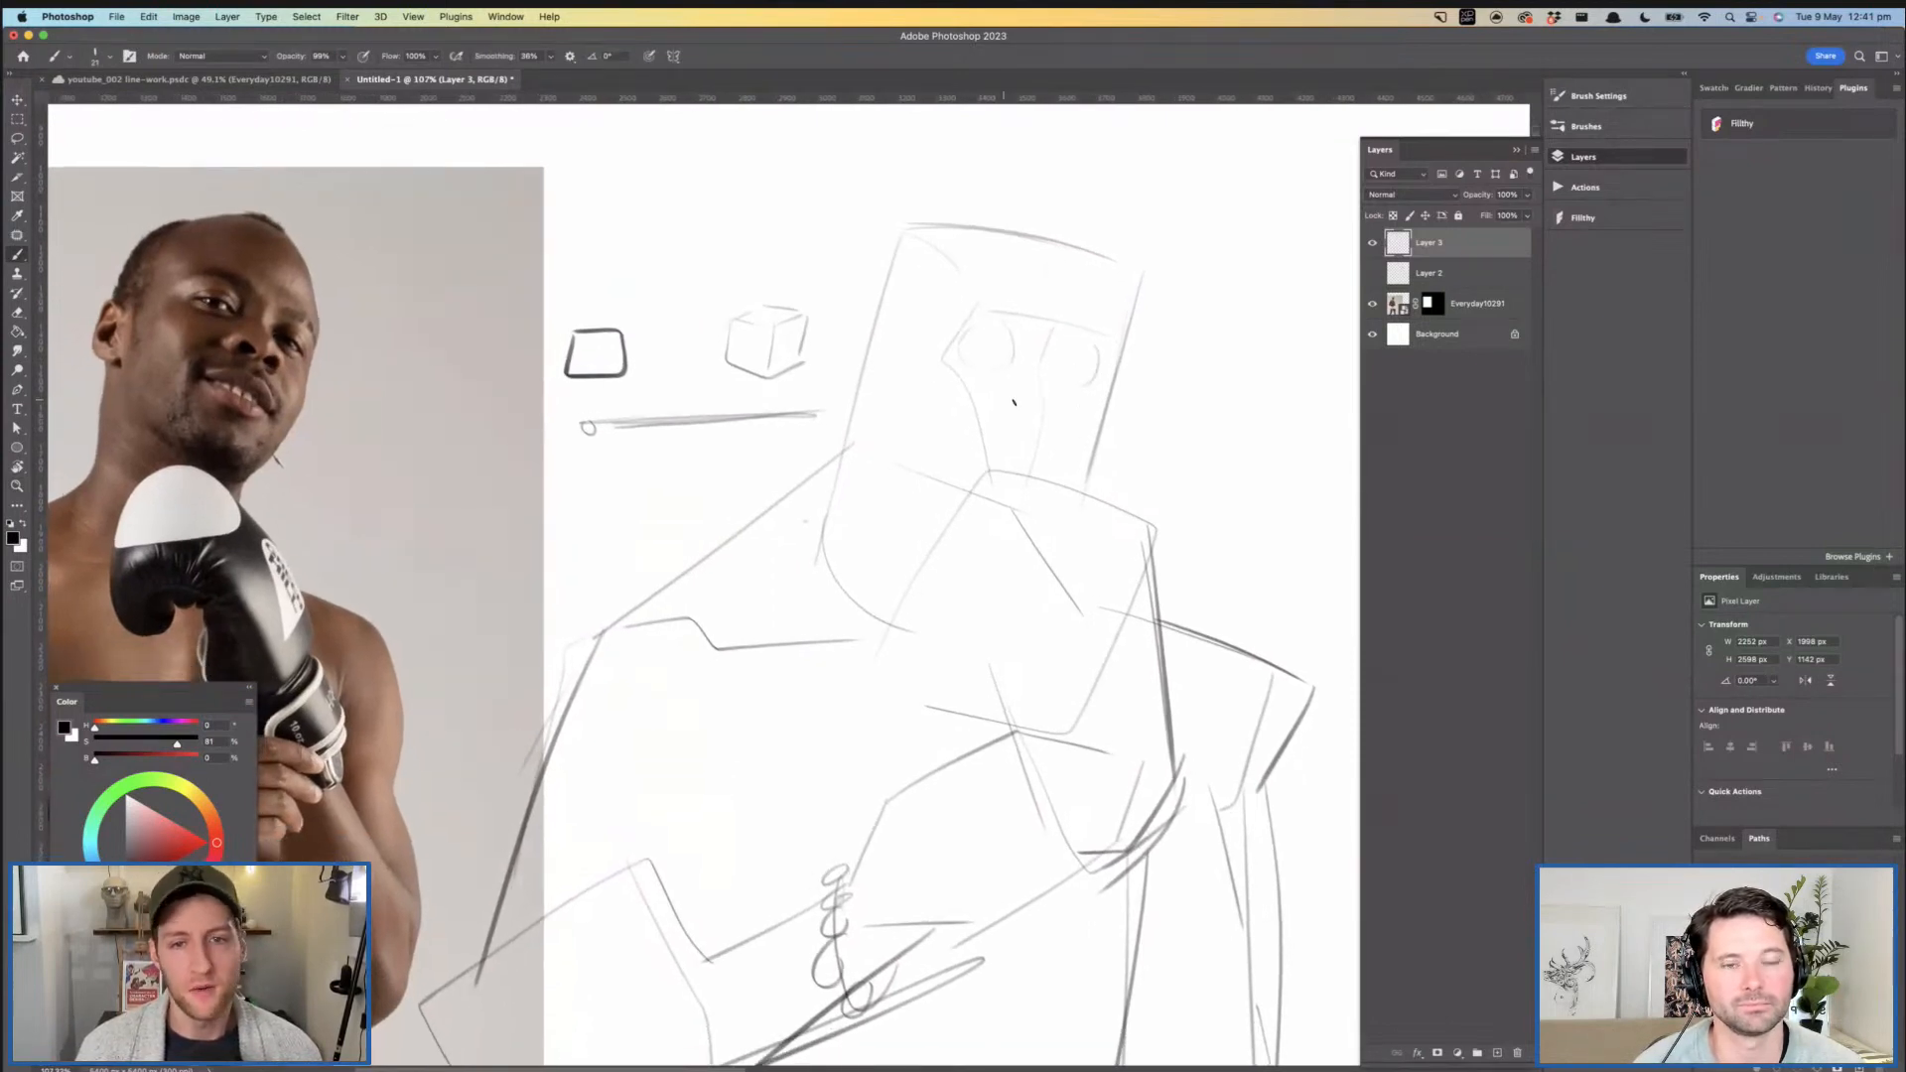
# - Sketch the underside and near side of the nose as a simple angular wedge between the eyes
pyautogui.moveTo(1013, 405)
pyautogui.mouseDown()
pyautogui.moveTo(1064, 421)
pyautogui.moveTo(1023, 382)
pyautogui.moveTo(1079, 409)
pyautogui.mouseUp()
pyautogui.press('super+z')
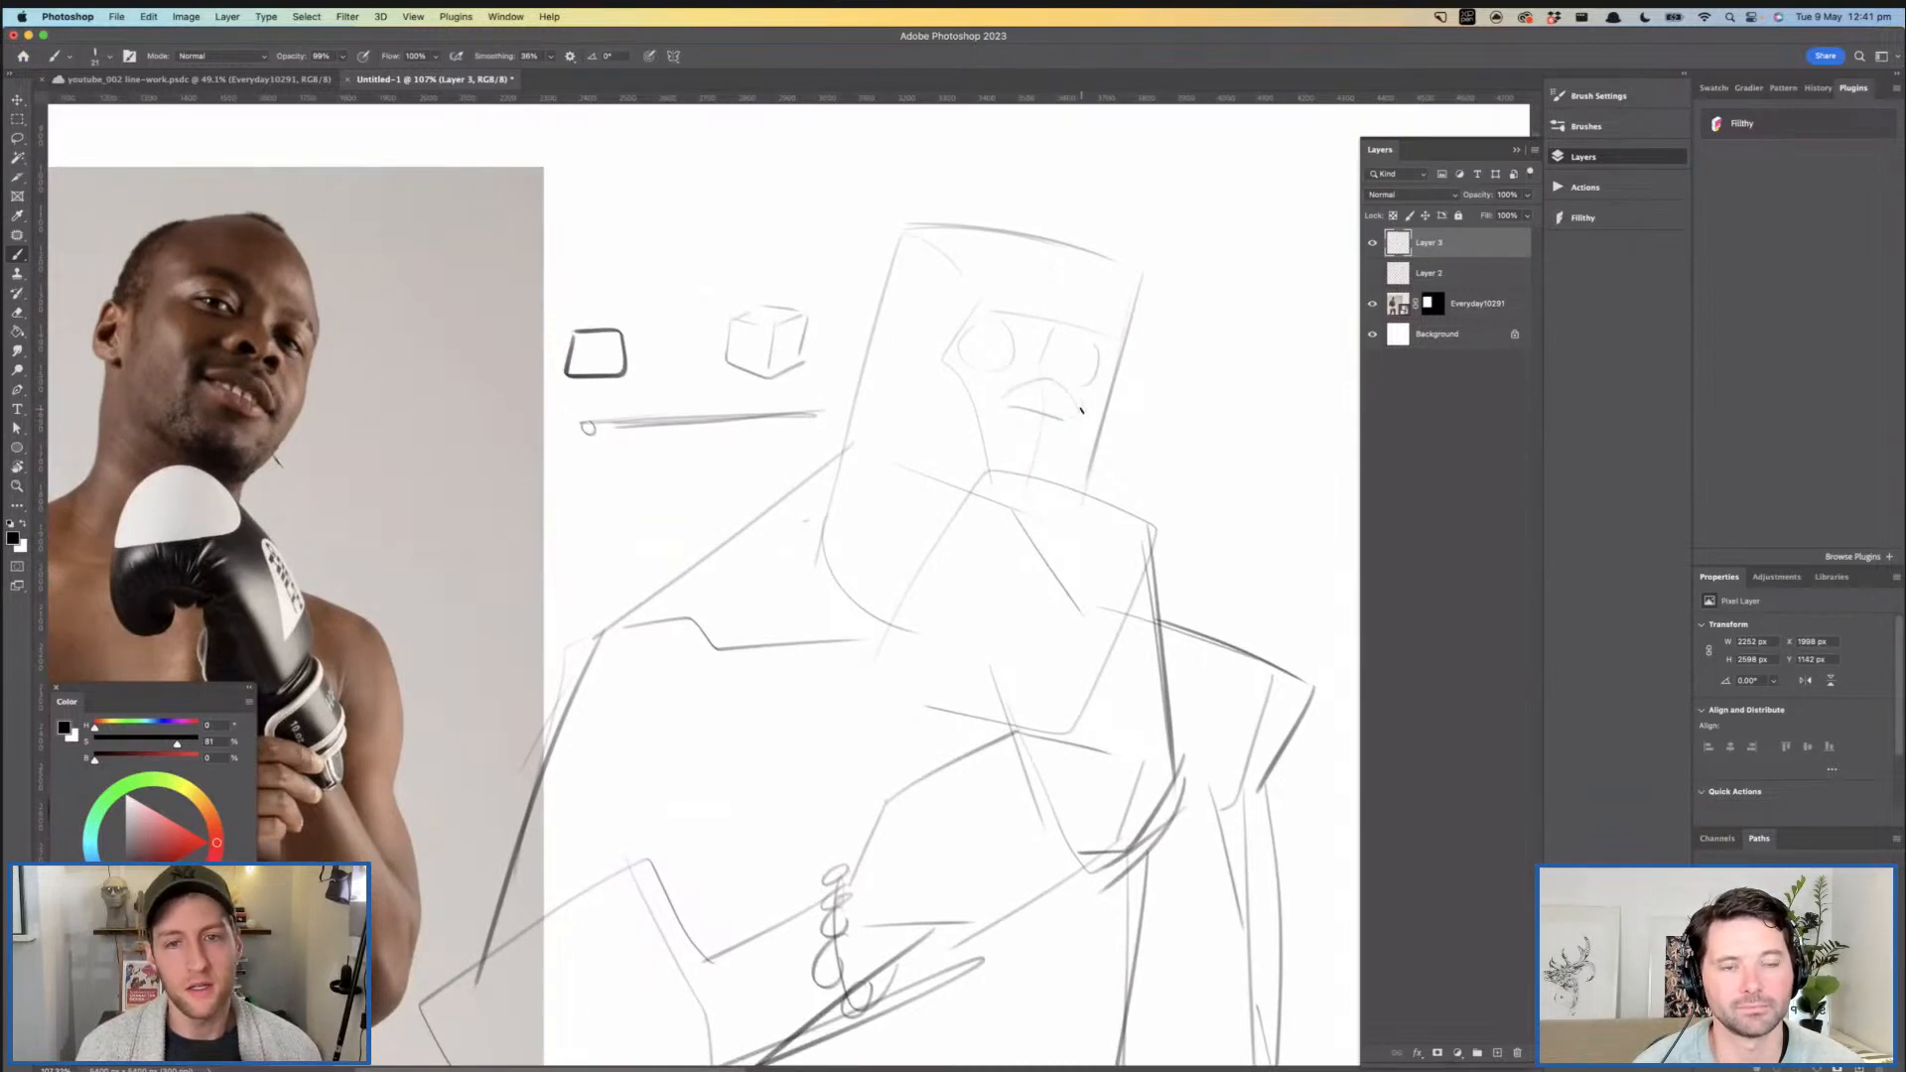
pyautogui.press('super+z')
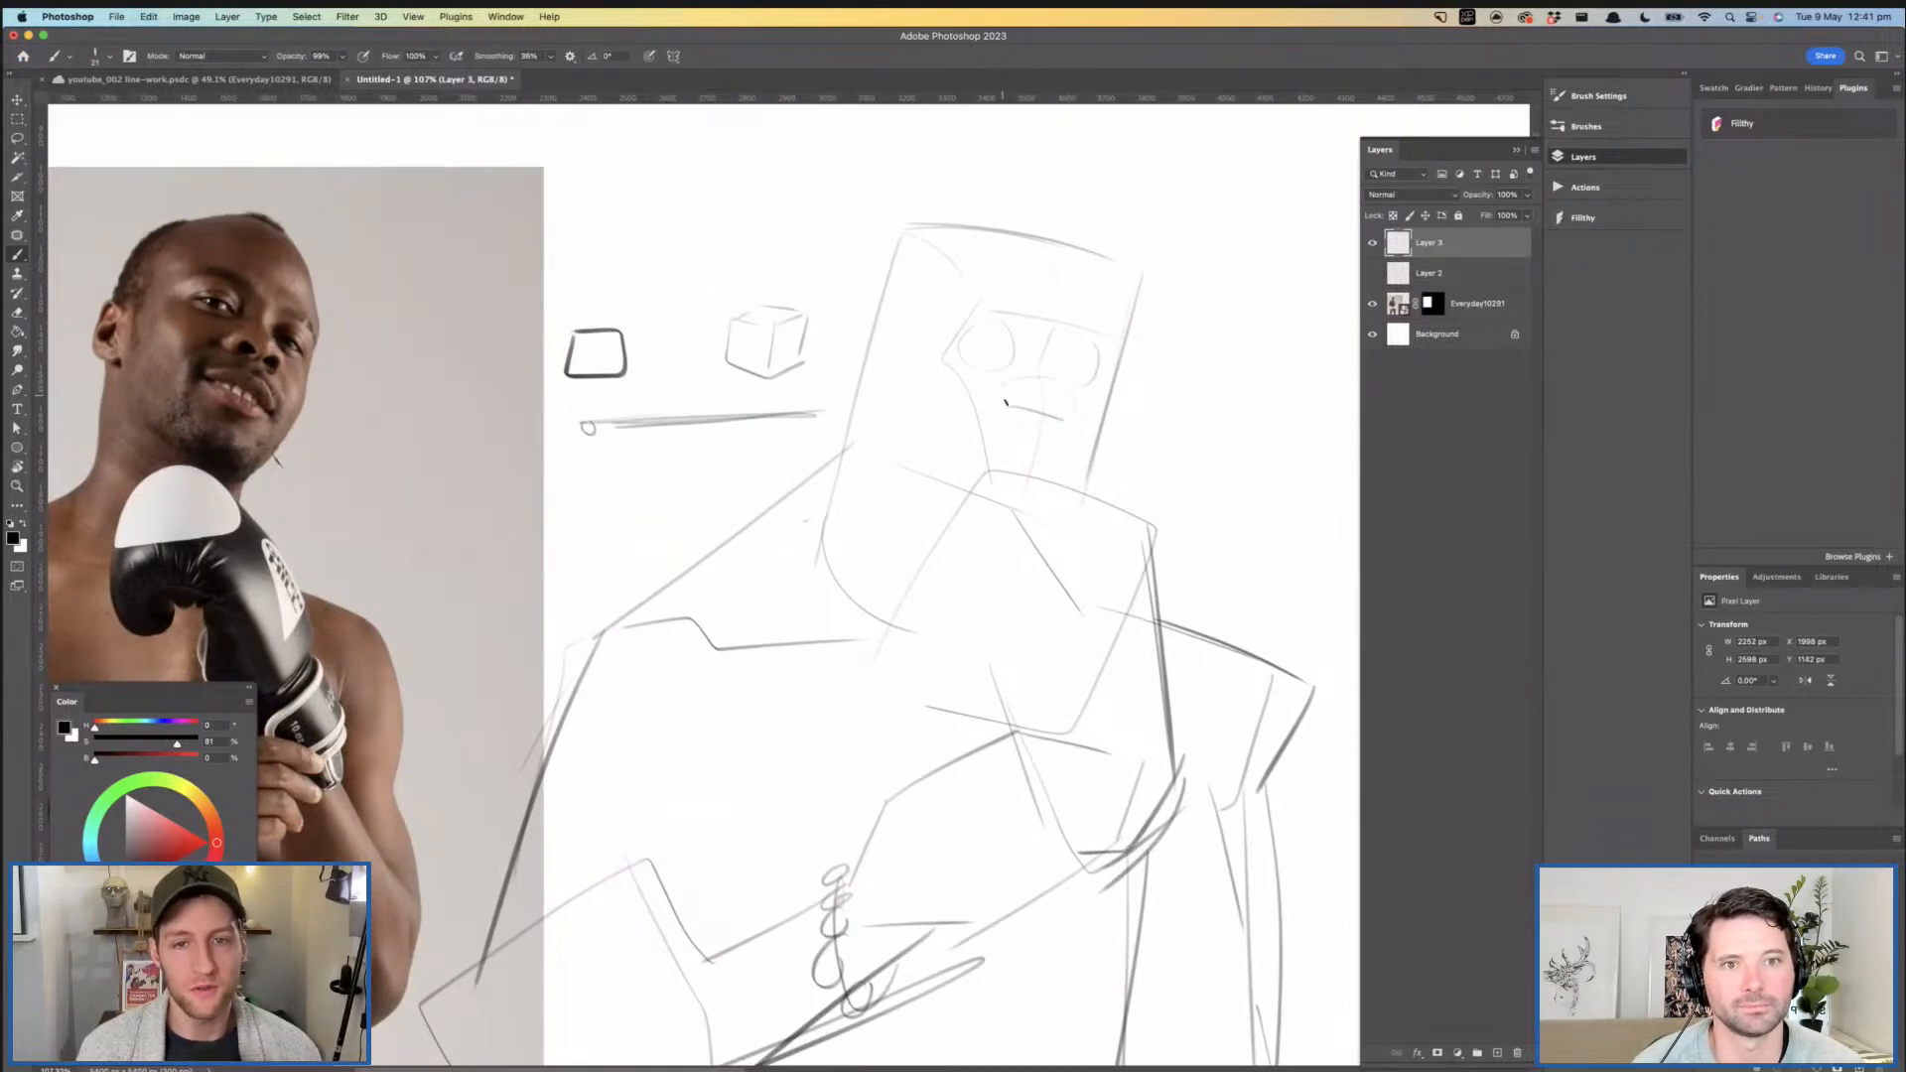
pyautogui.press('super+z')
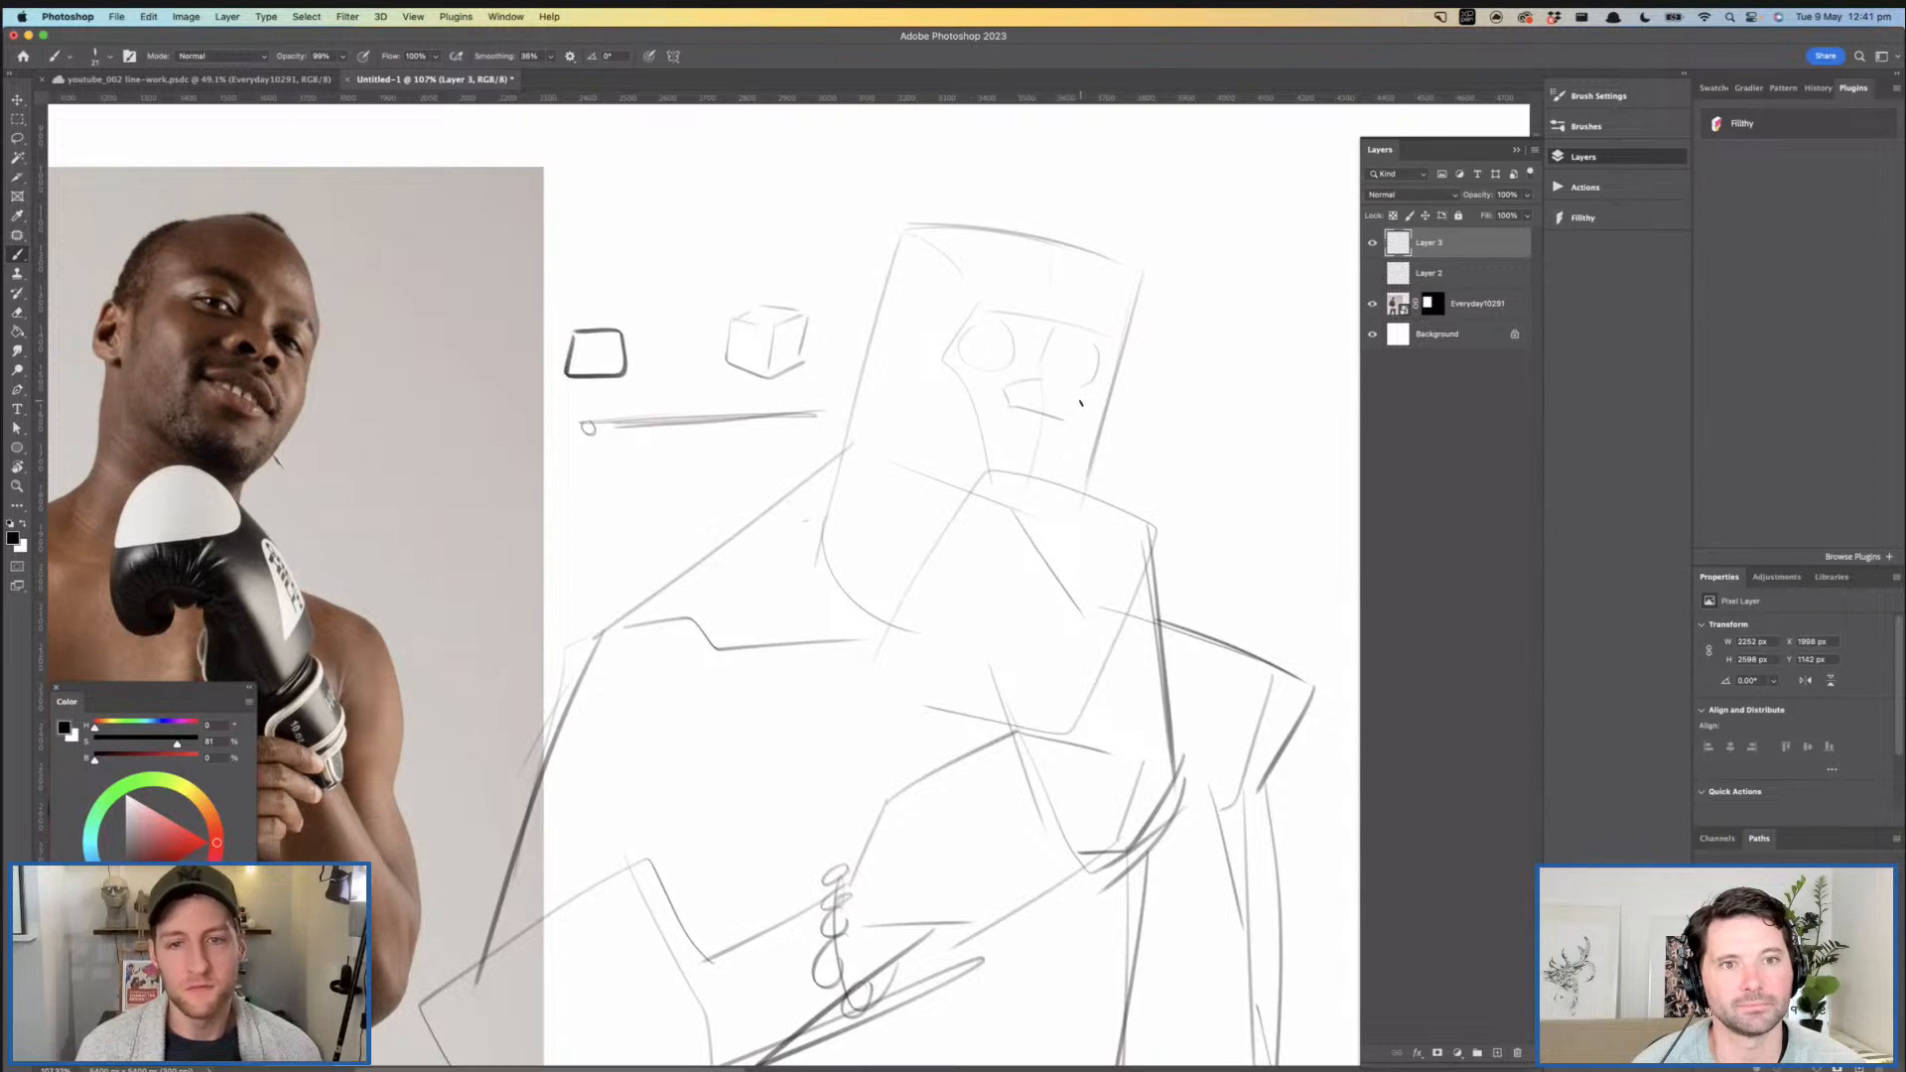
# - Draw the straight brow line across the face and a slightly curved mouth line under the nose
pyautogui.moveTo(955, 295); pyautogui.dragTo(1037, 311)
pyautogui.press('super+z')
pyautogui.press('super+z')
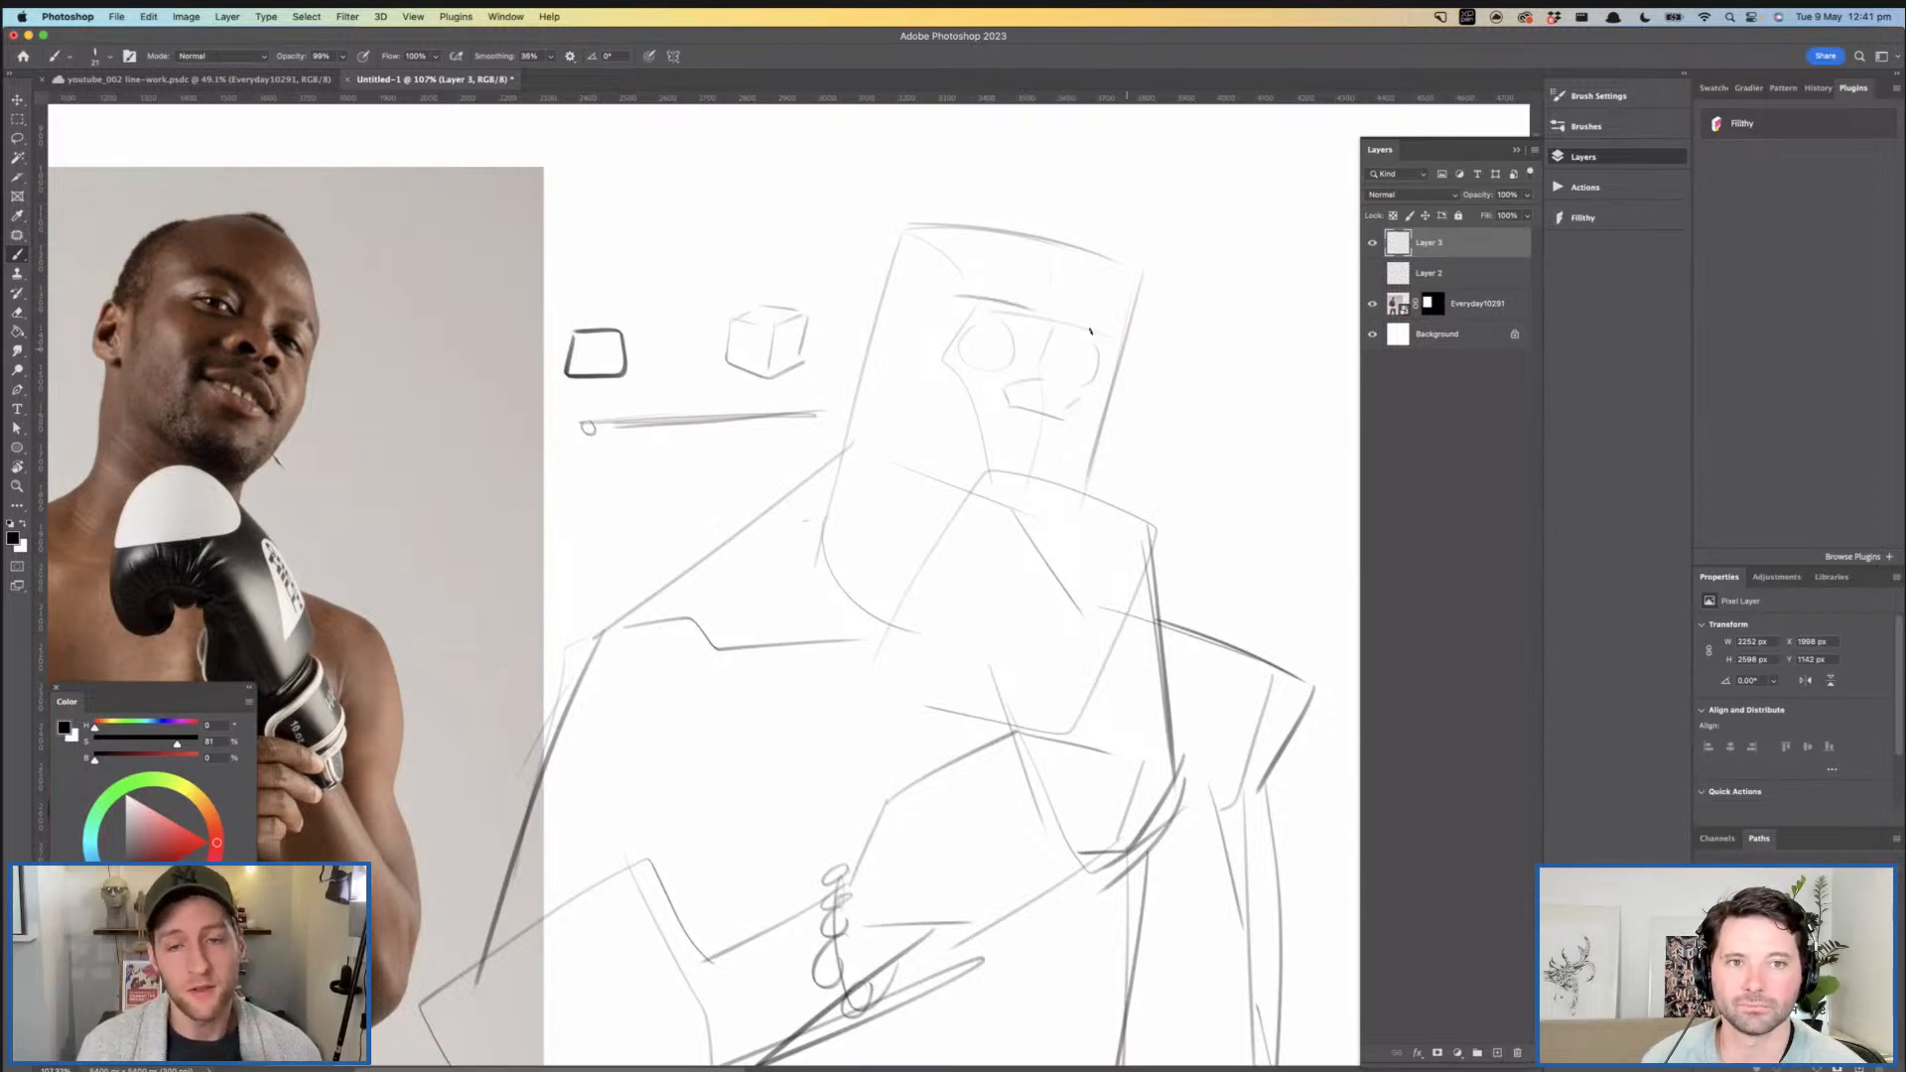
pyautogui.scroll(-2, 1077, 377)
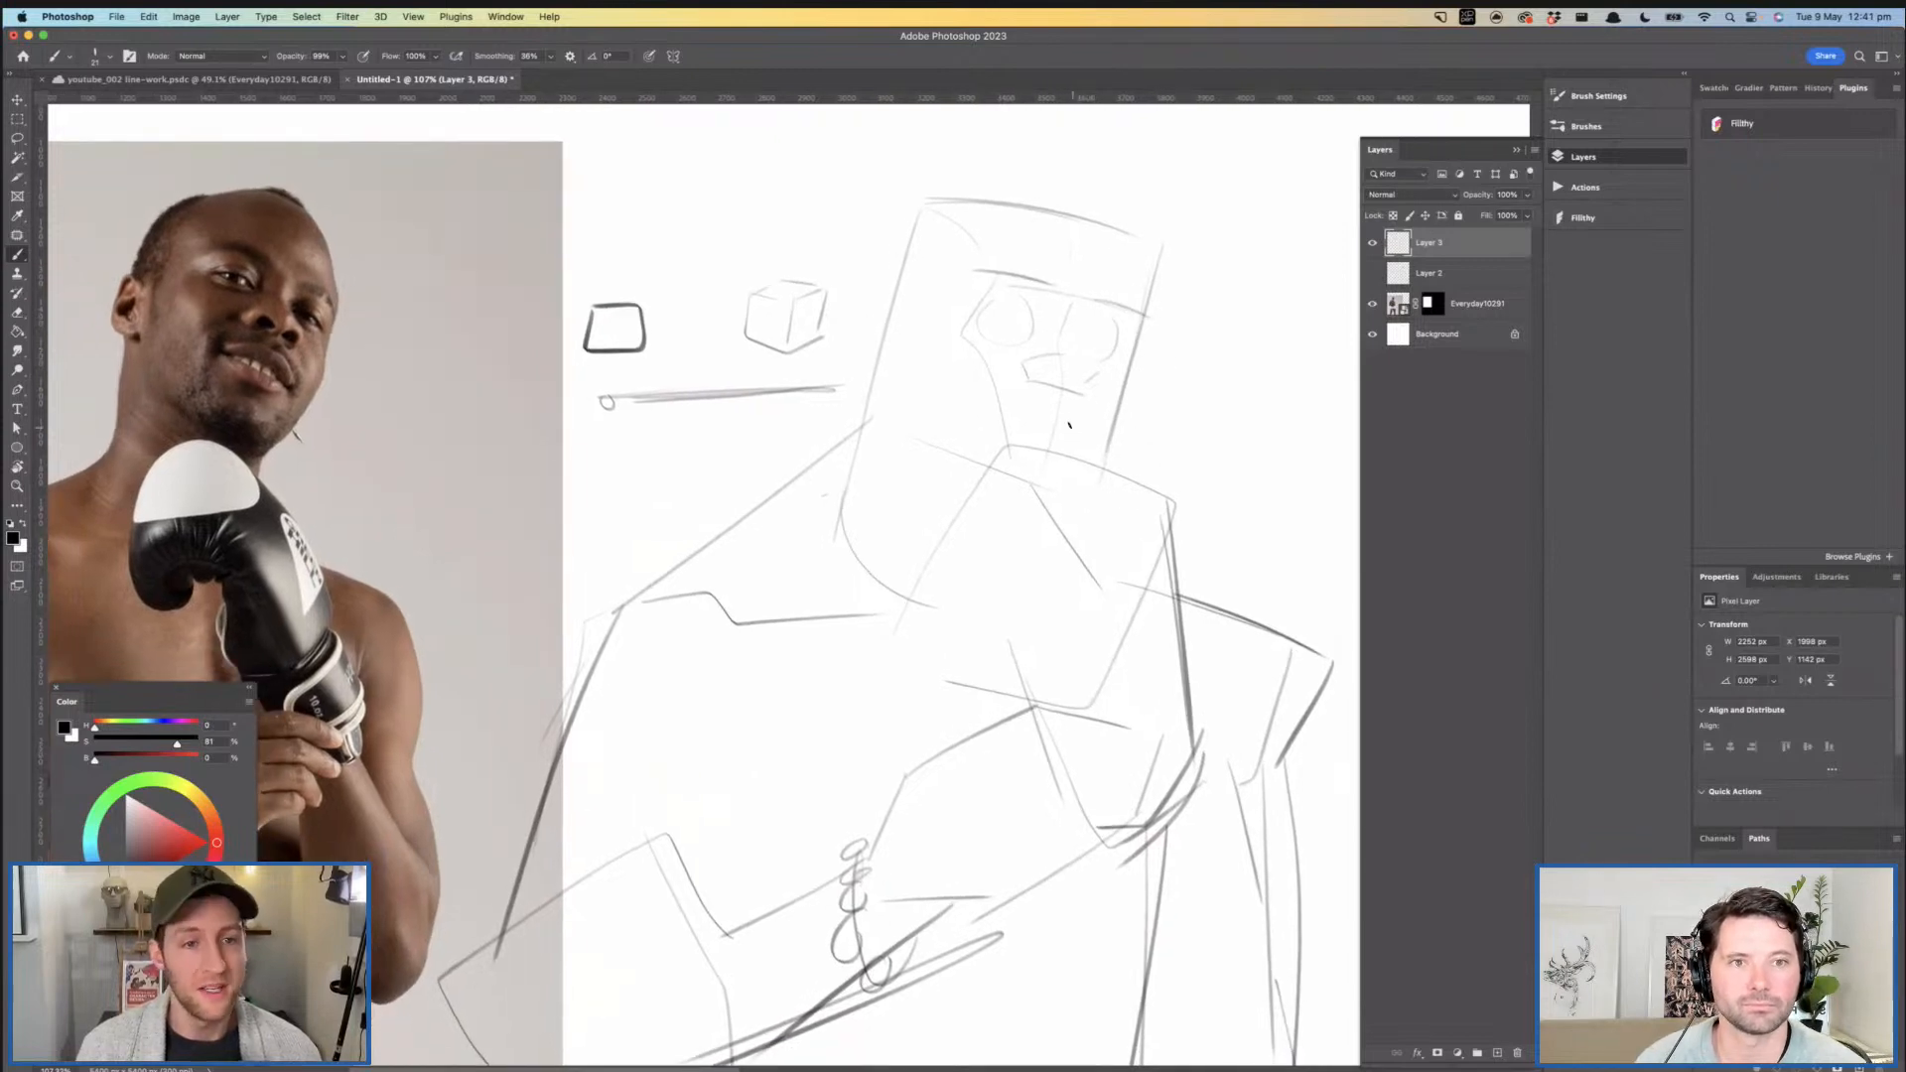
pyautogui.moveTo(1138, 421); pyautogui.dragTo(1070, 422)
pyautogui.moveTo(997, 360); pyautogui.dragTo(1038, 360)
# - Sketch the outer shape of the near ear on the side of the head
pyautogui.moveTo(967, 286); pyautogui.dragTo(918, 475)
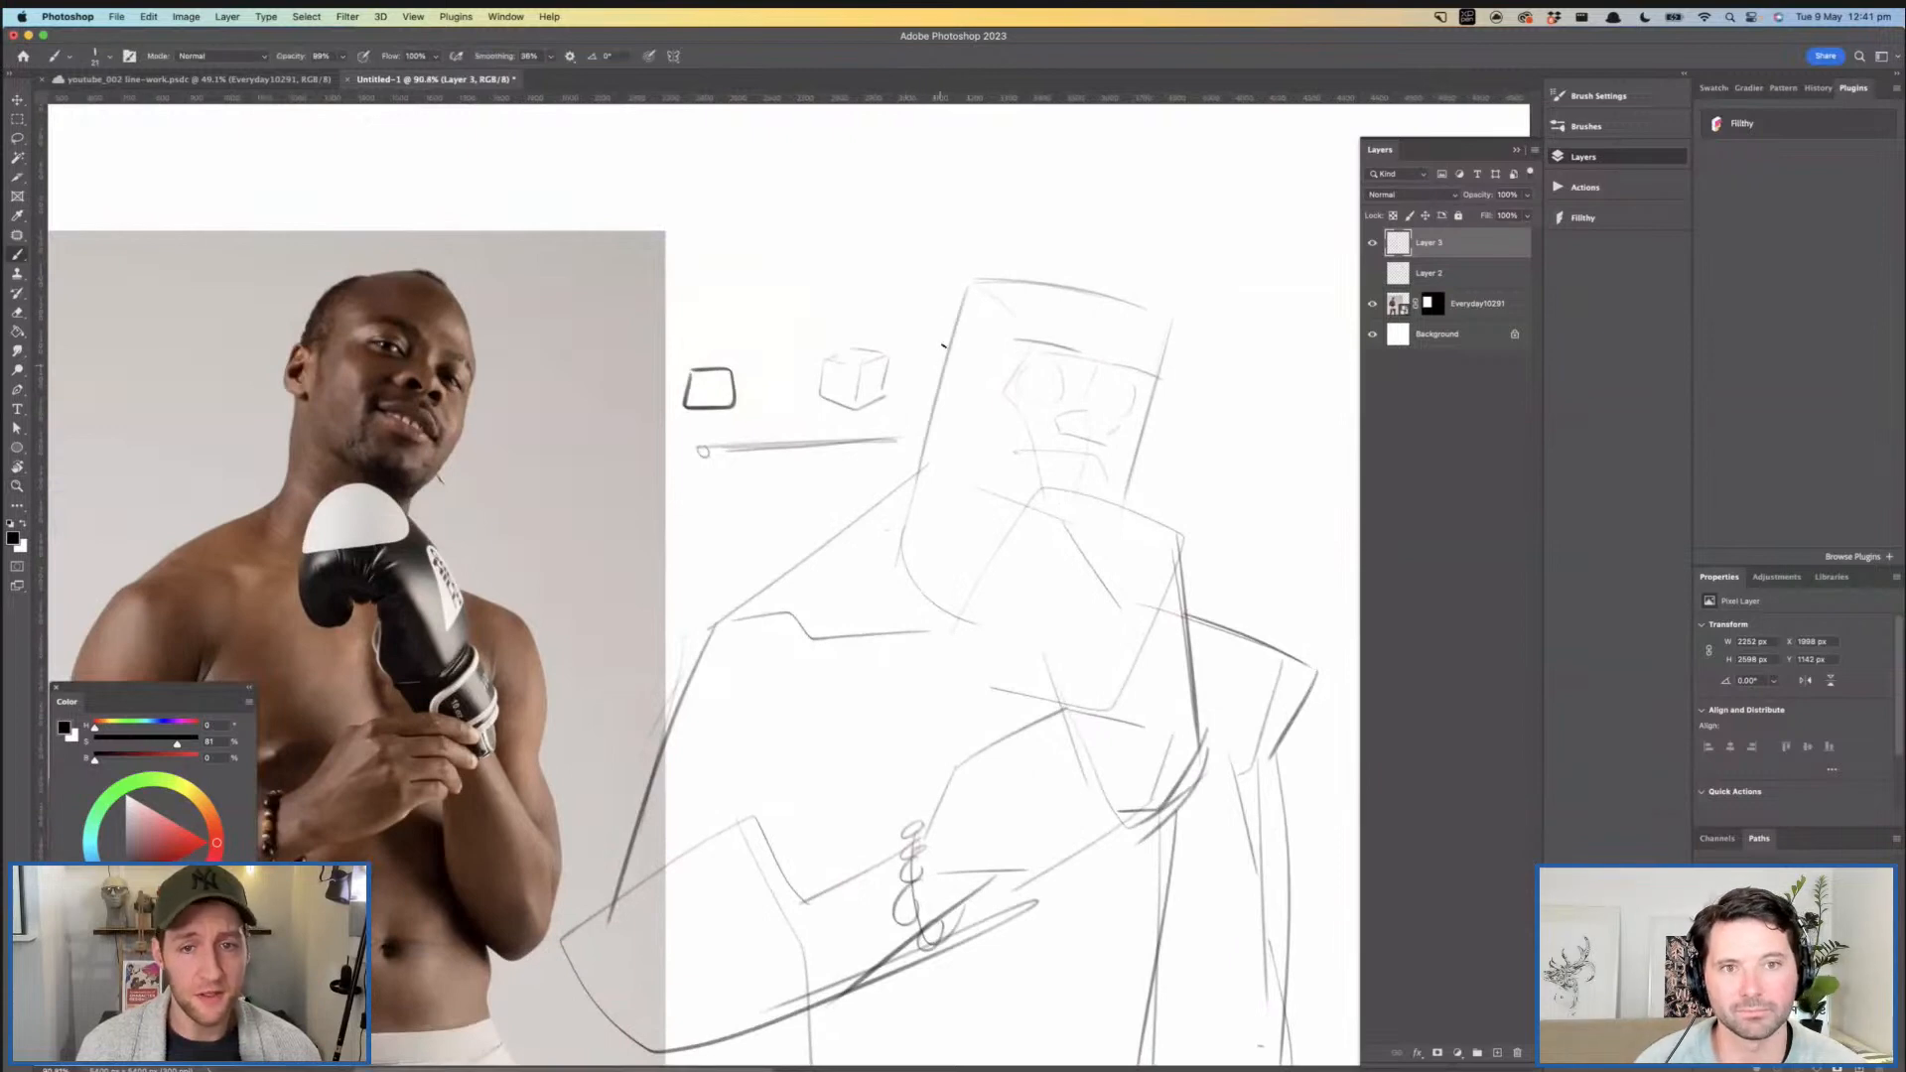
pyautogui.moveTo(946, 359)
pyautogui.mouseDown()
pyautogui.moveTo(900, 405)
pyautogui.moveTo(947, 429)
pyautogui.mouseUp()
pyautogui.press('super+z')
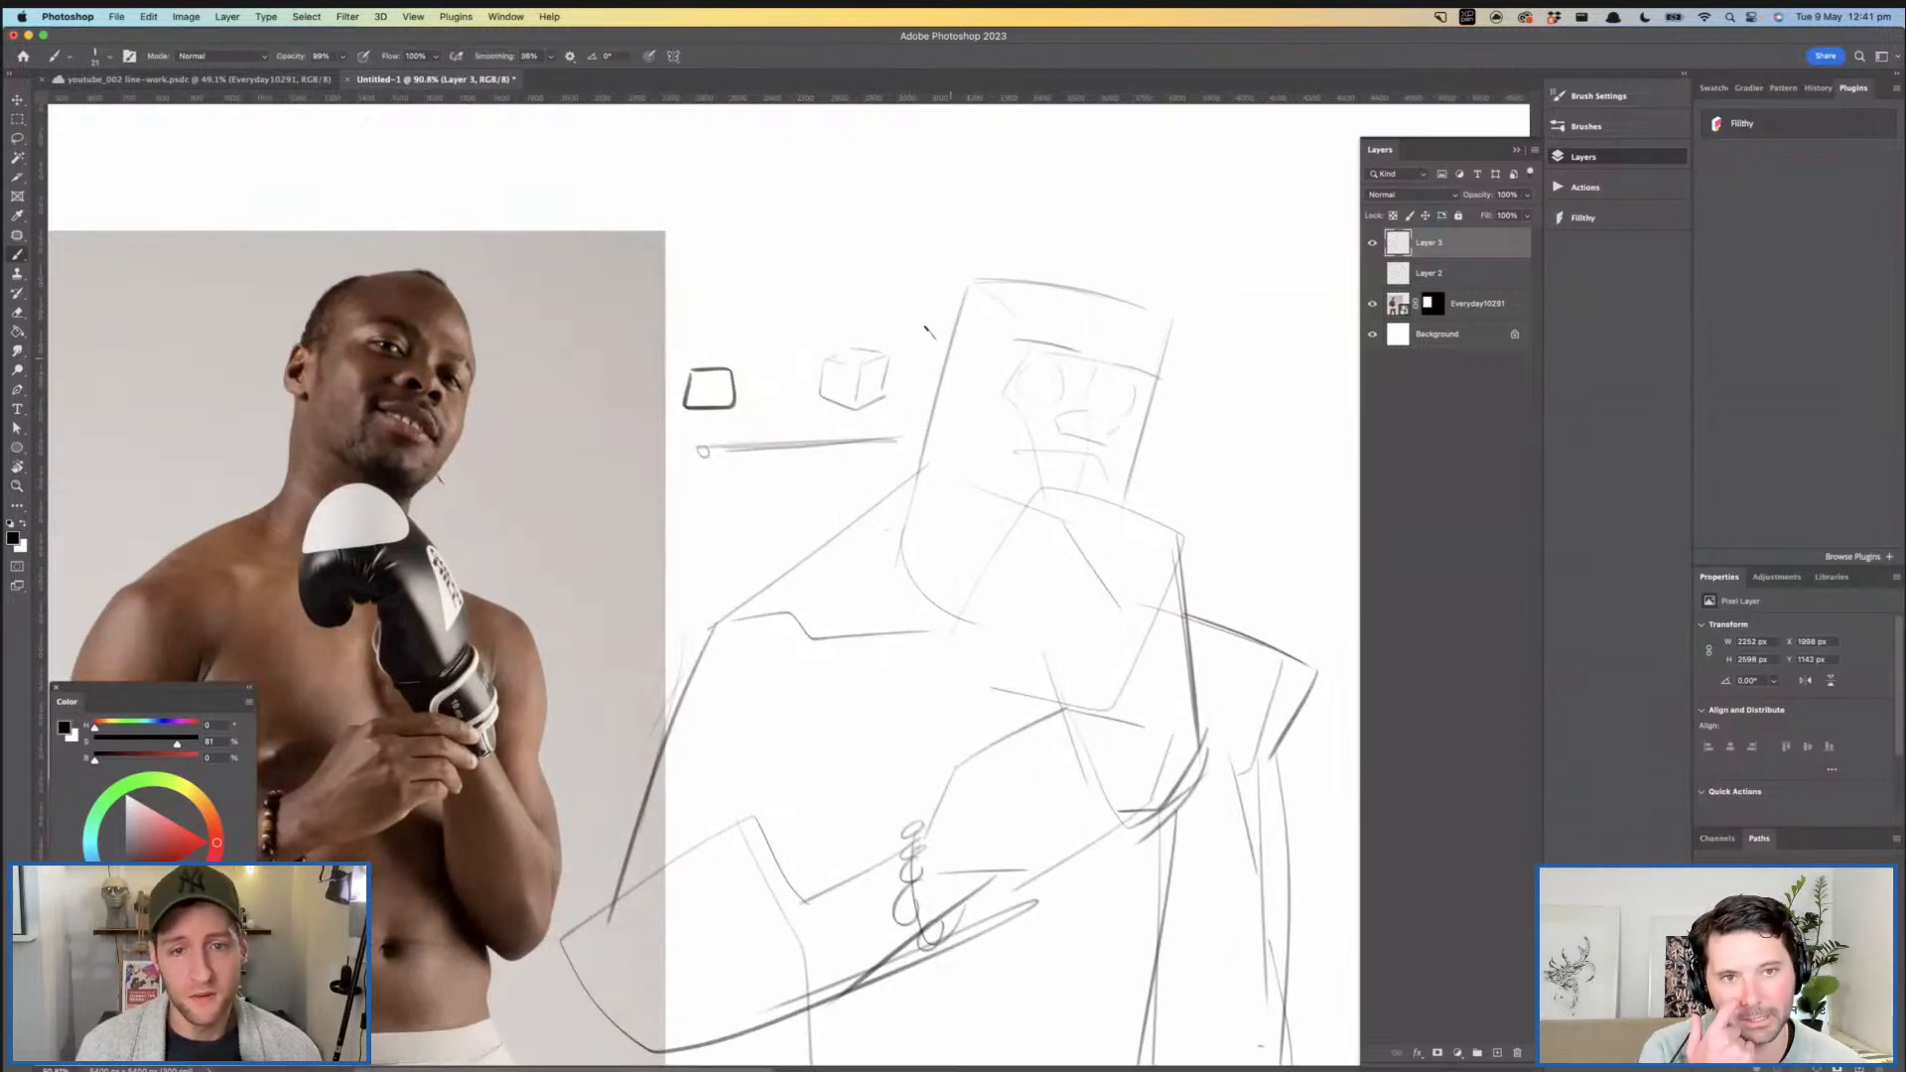
pyautogui.moveTo(927, 323); pyautogui.dragTo(934, 413)
# - Draw round irises inside both eyes
pyautogui.moveTo(1023, 369)
pyautogui.mouseDown()
pyautogui.moveTo(953, 299)
pyautogui.moveTo(1030, 315)
pyautogui.moveTo(1033, 352)
pyautogui.moveTo(1045, 304)
pyautogui.moveTo(999, 347)
pyautogui.mouseUp()
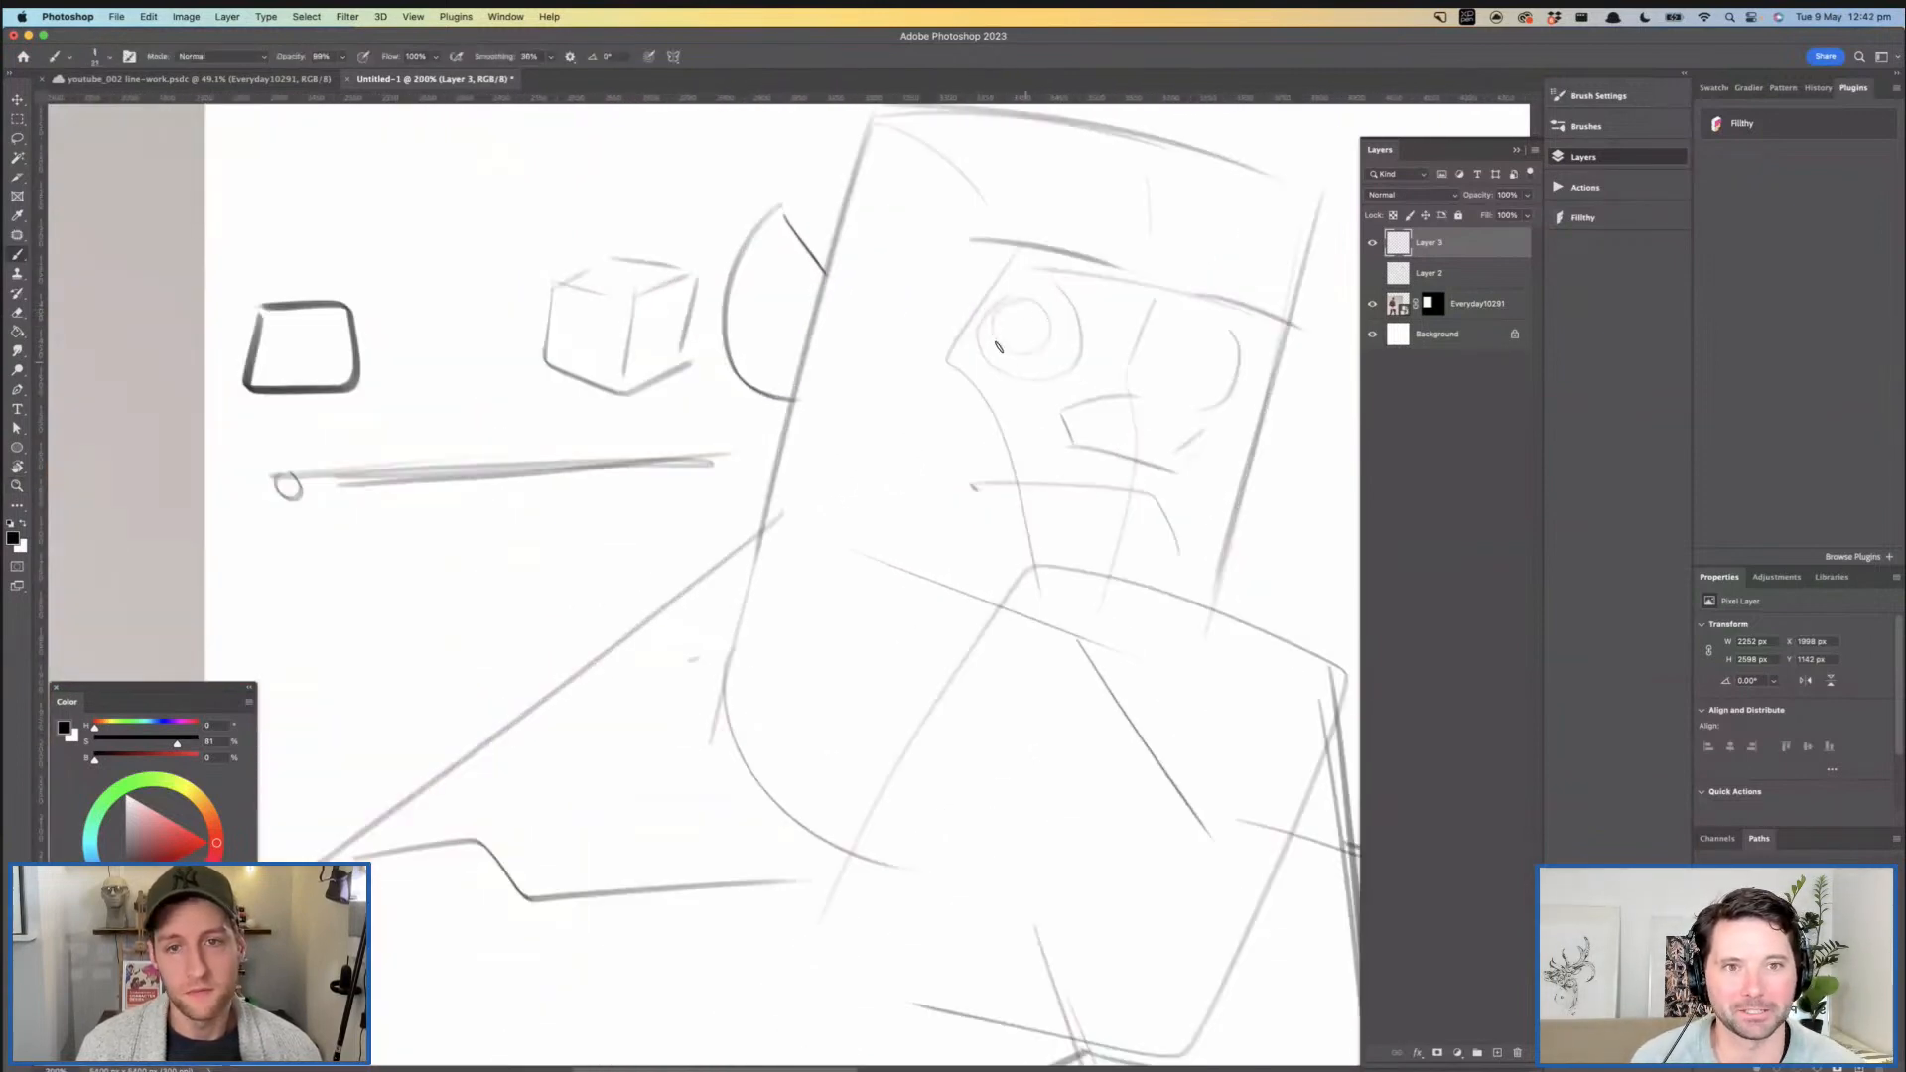
pyautogui.moveTo(1217, 306); pyautogui.dragTo(1145, 387)
pyautogui.press('super+z')
pyautogui.press('super+z')
pyautogui.moveTo(1214, 307)
pyautogui.mouseDown()
pyautogui.moveTo(1158, 375)
pyautogui.moveTo(1192, 366)
pyautogui.moveTo(1086, 262)
pyautogui.mouseUp()
pyautogui.press('z')
pyautogui.moveTo(1099, 359); pyautogui.dragTo(1124, 356)
pyautogui.press('b')
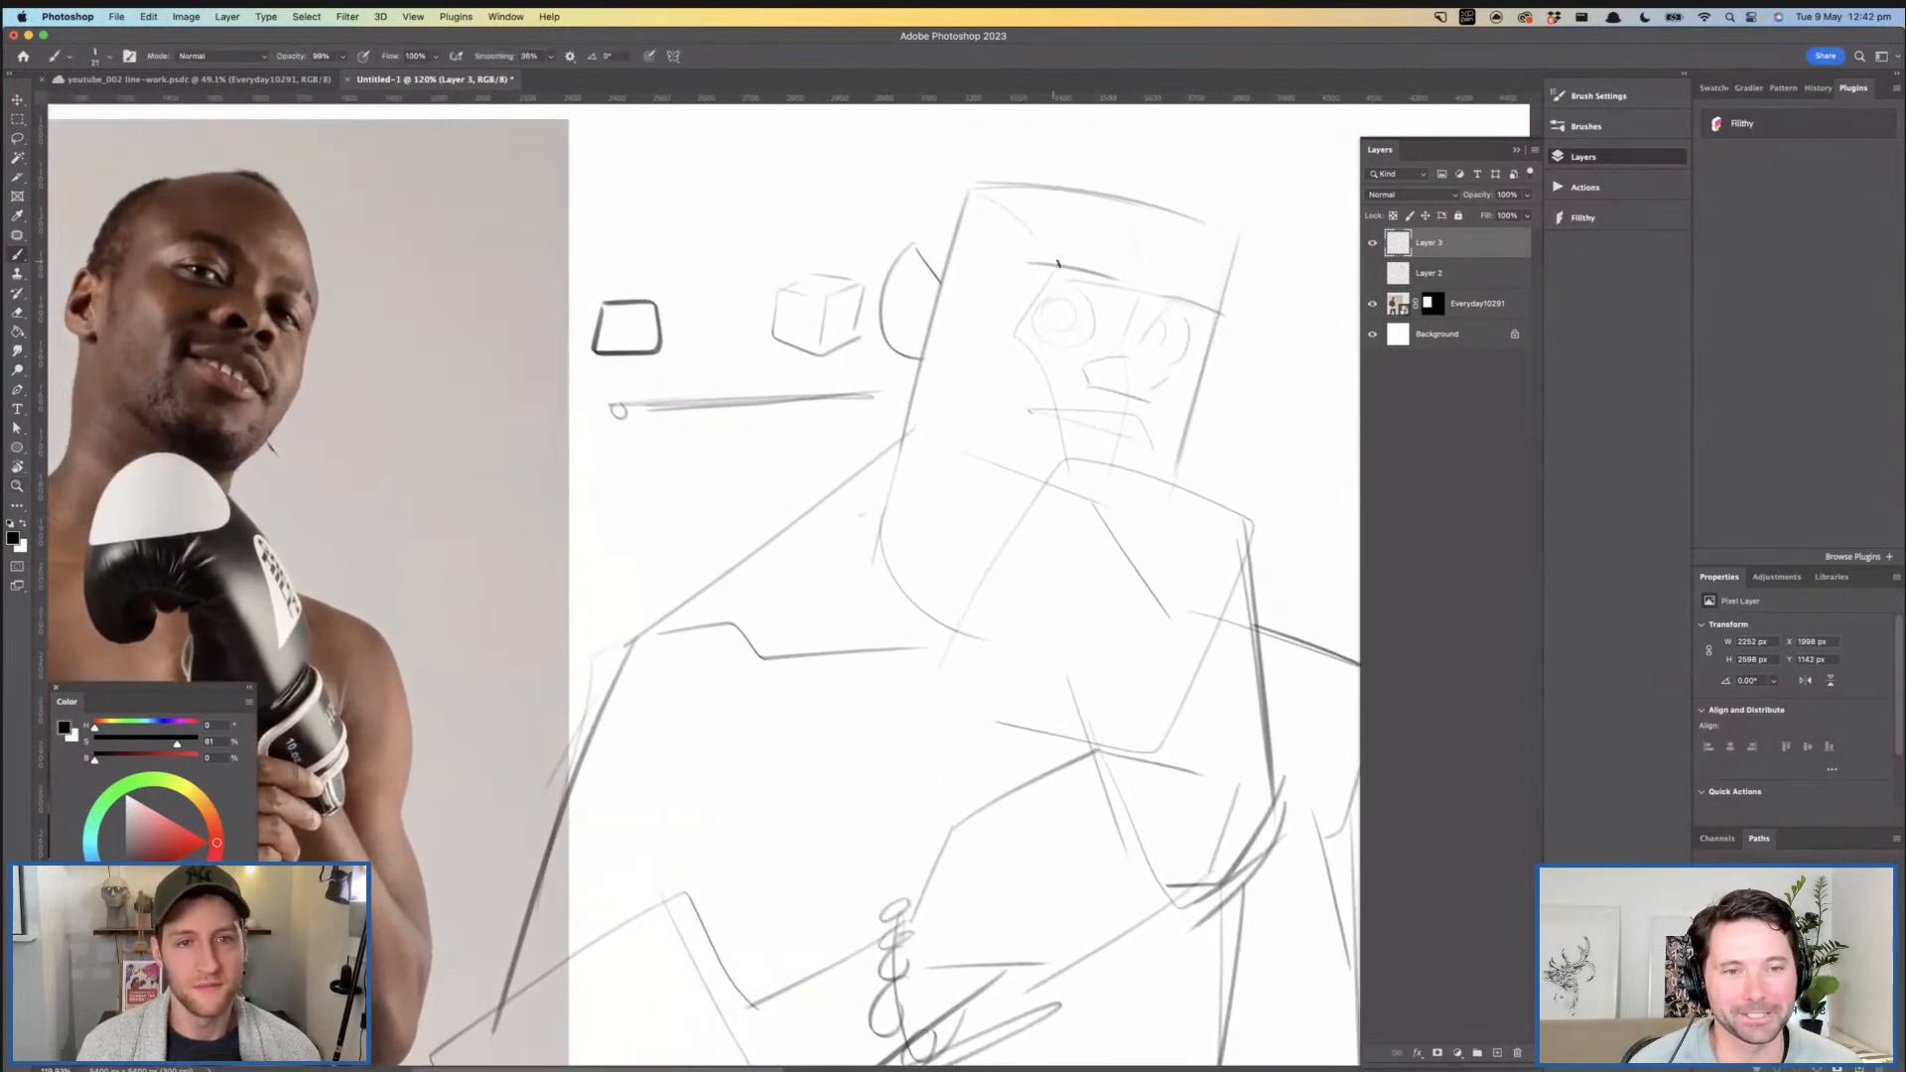
# - Sketch thick, angular eyebrows slanting down toward the nose above both eyes
pyautogui.moveTo(1035, 259); pyautogui.dragTo(1111, 294)
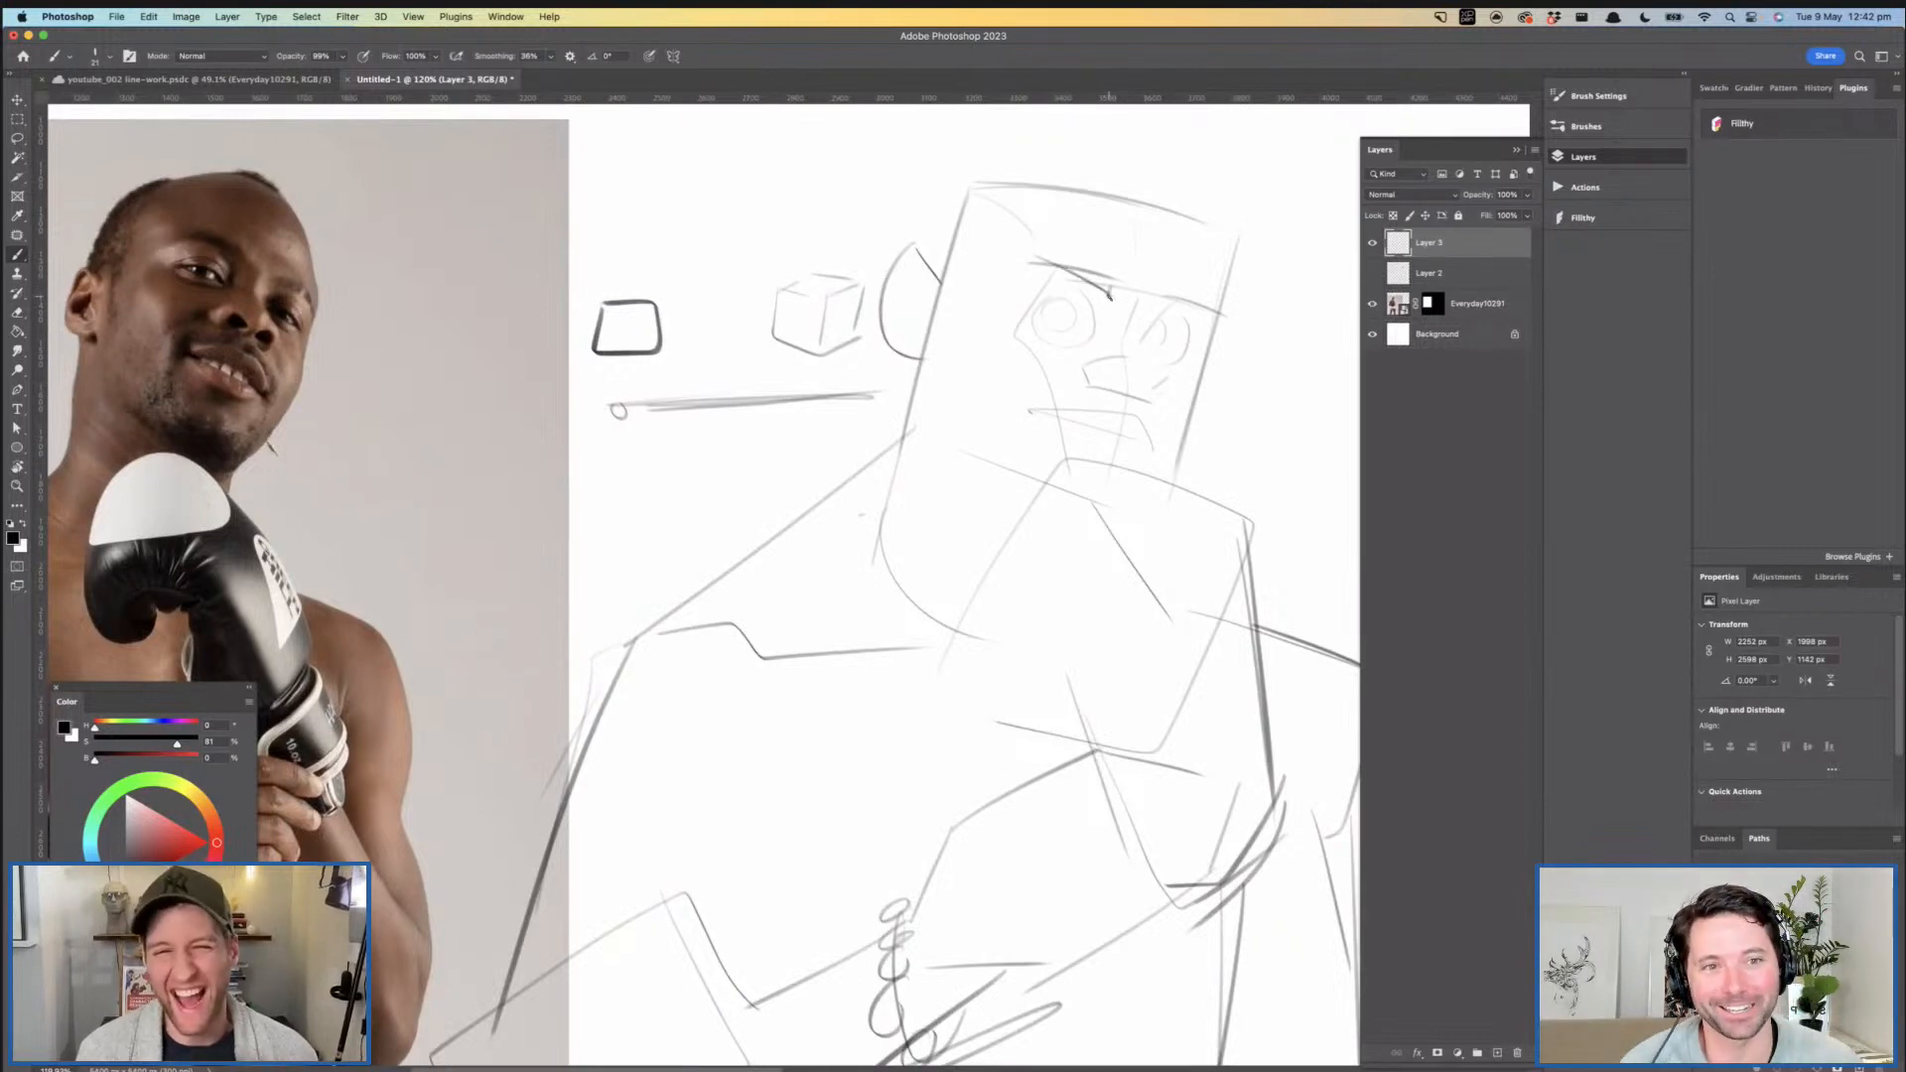
pyautogui.moveTo(1104, 275)
pyautogui.mouseDown()
pyautogui.moveTo(1040, 227)
pyautogui.moveTo(1010, 268)
pyautogui.moveTo(1042, 251)
pyautogui.moveTo(1035, 227)
pyautogui.mouseUp()
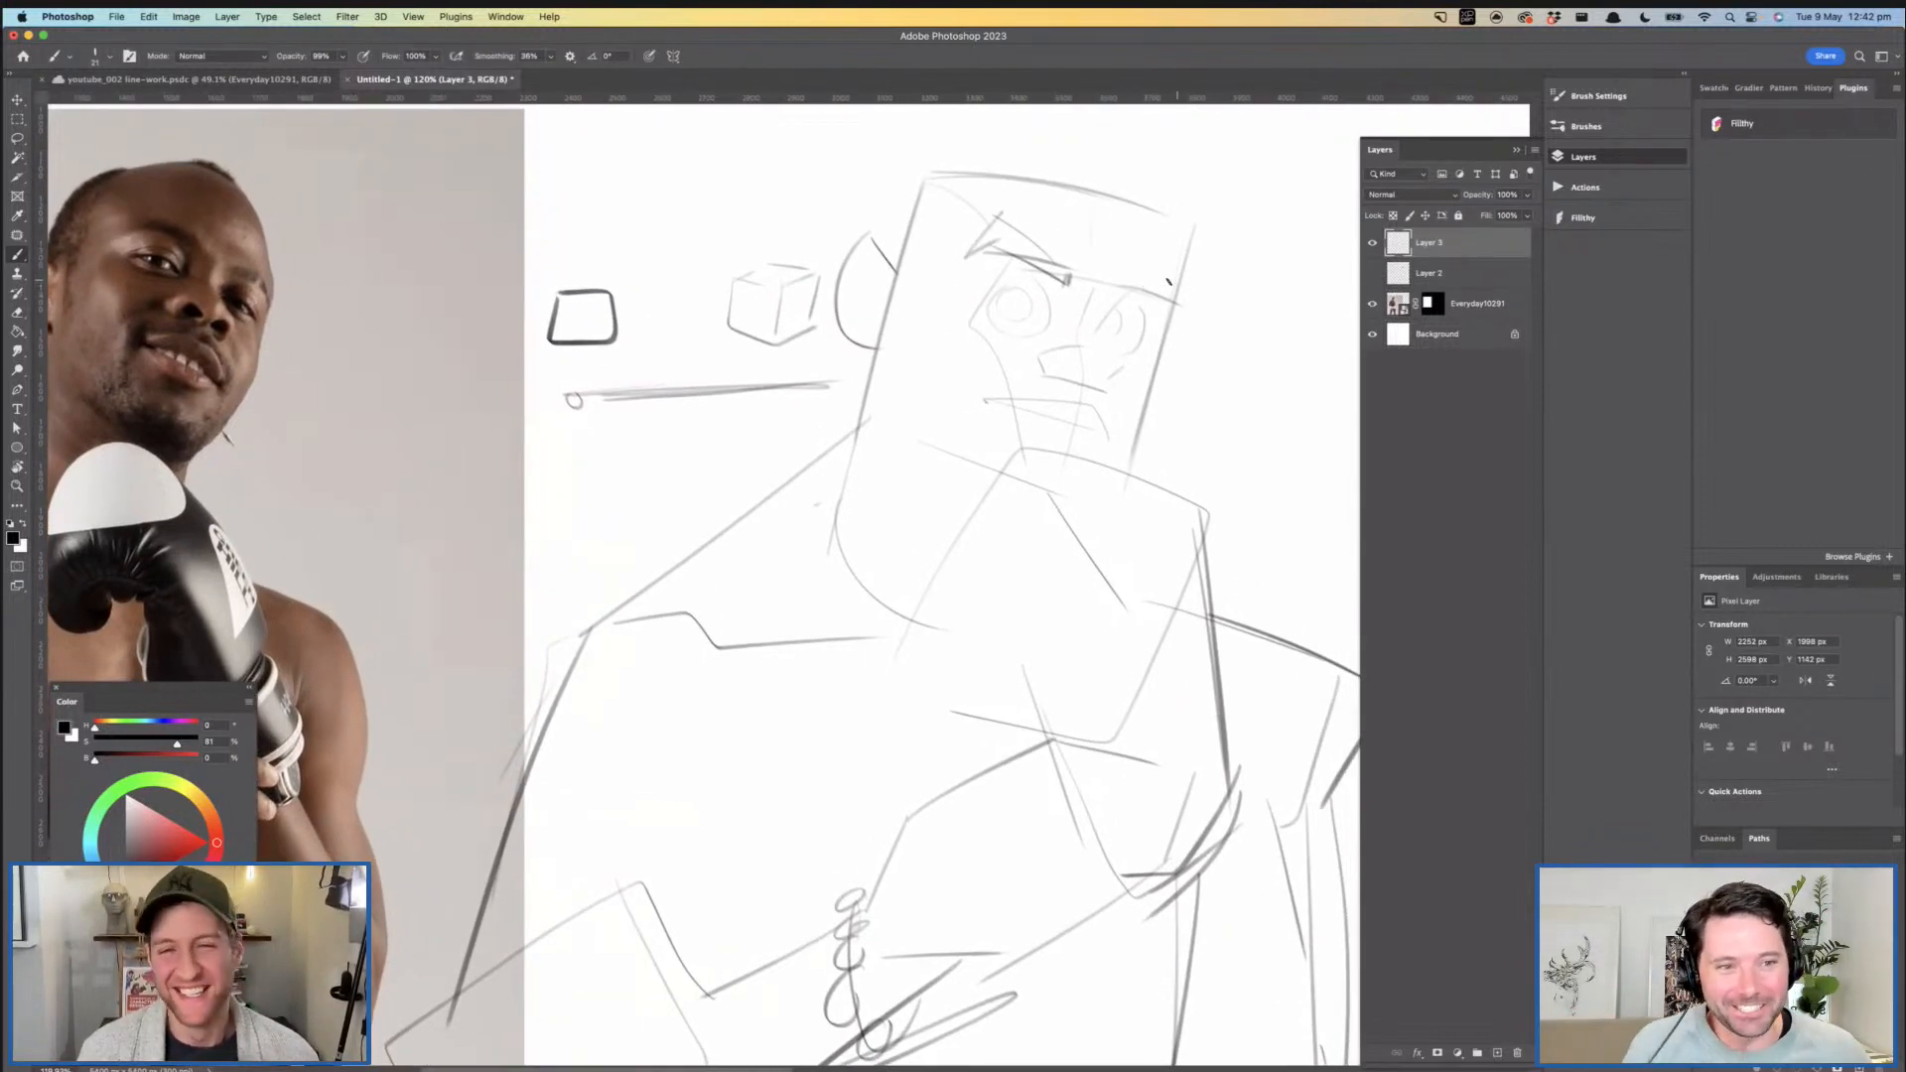
pyautogui.moveTo(1122, 298)
pyautogui.mouseDown()
pyautogui.moveTo(1188, 266)
pyautogui.moveTo(1174, 314)
pyautogui.mouseUp()
pyautogui.moveTo(1183, 355); pyautogui.dragTo(1082, 337)
pyautogui.moveTo(1109, 266); pyautogui.dragTo(1234, 307)
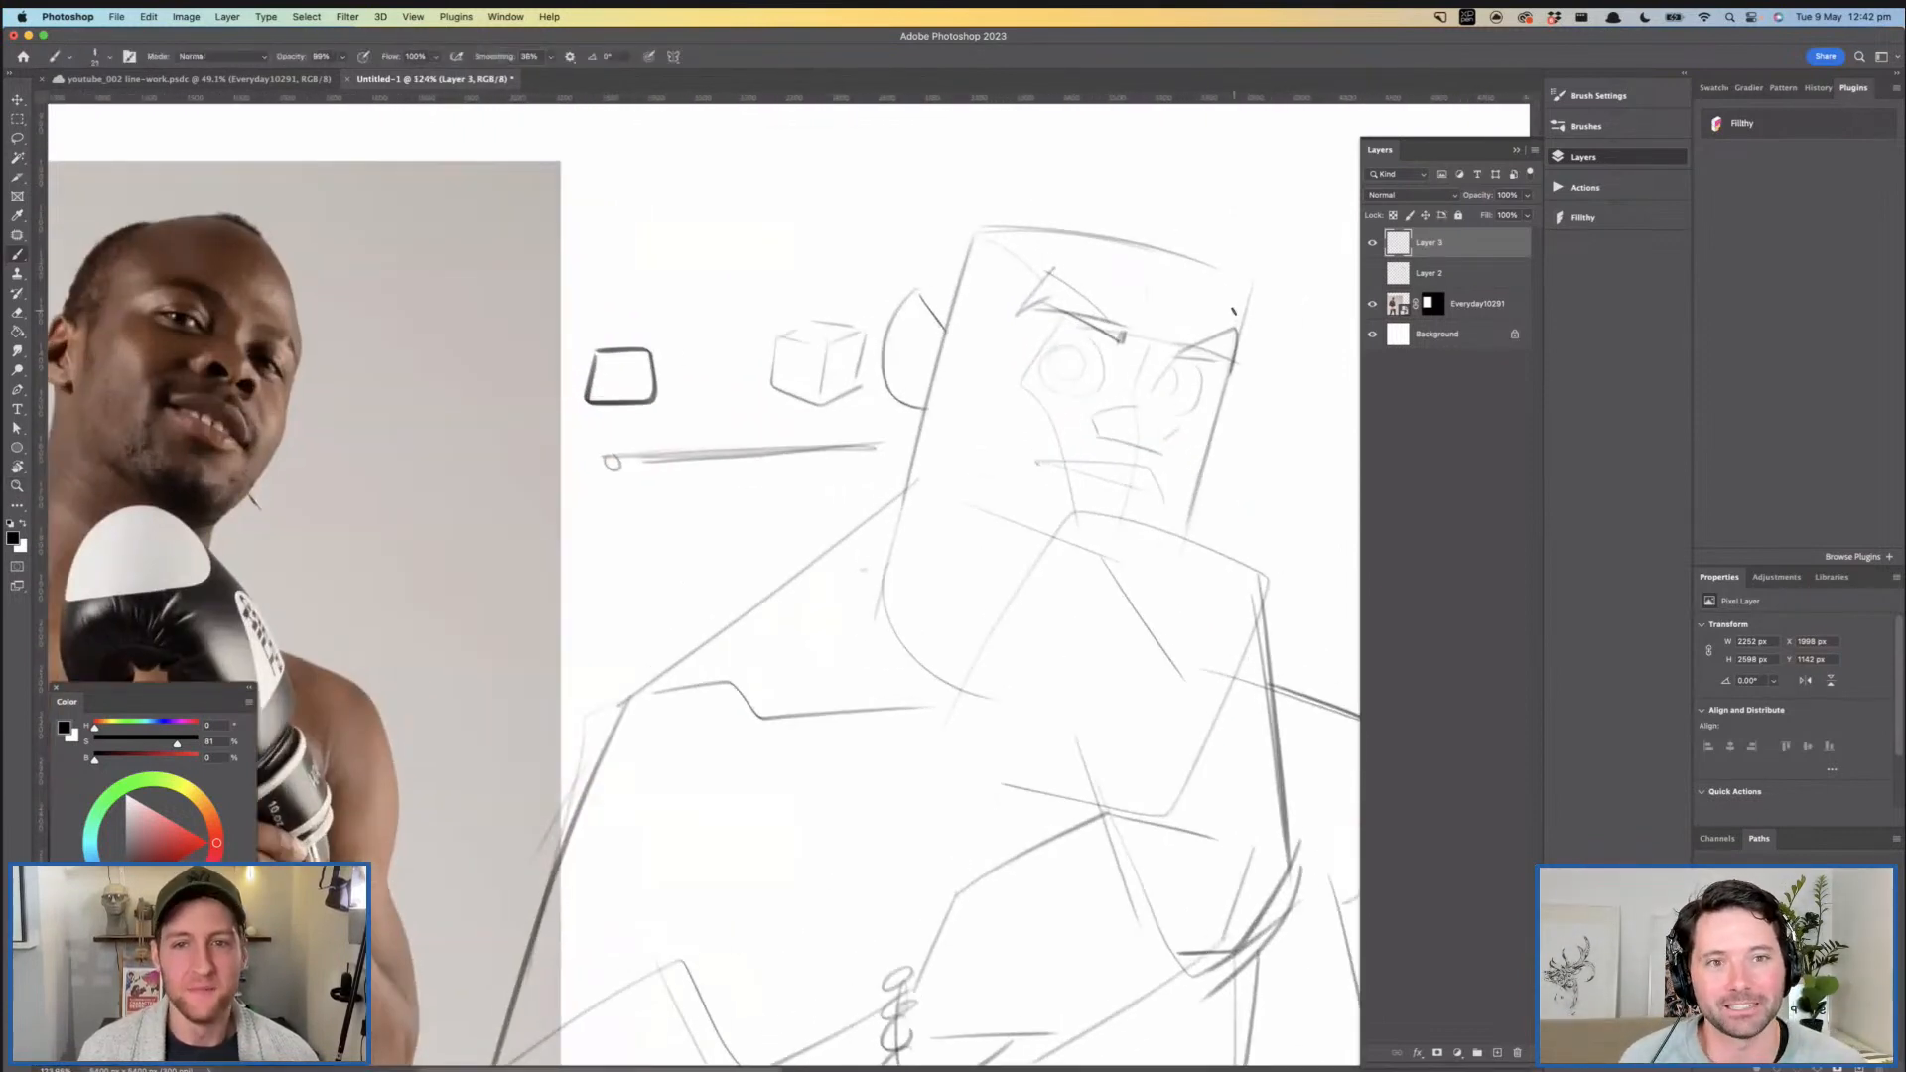
# - Cut off the far upper corner of the forehead with an angled line and add the inner fold of the near ear
pyautogui.press('super+z')
pyautogui.moveTo(1241, 332)
pyautogui.mouseDown()
pyautogui.moveTo(1174, 234)
pyautogui.moveTo(1015, 211)
pyautogui.mouseUp()
pyautogui.press('super+z')
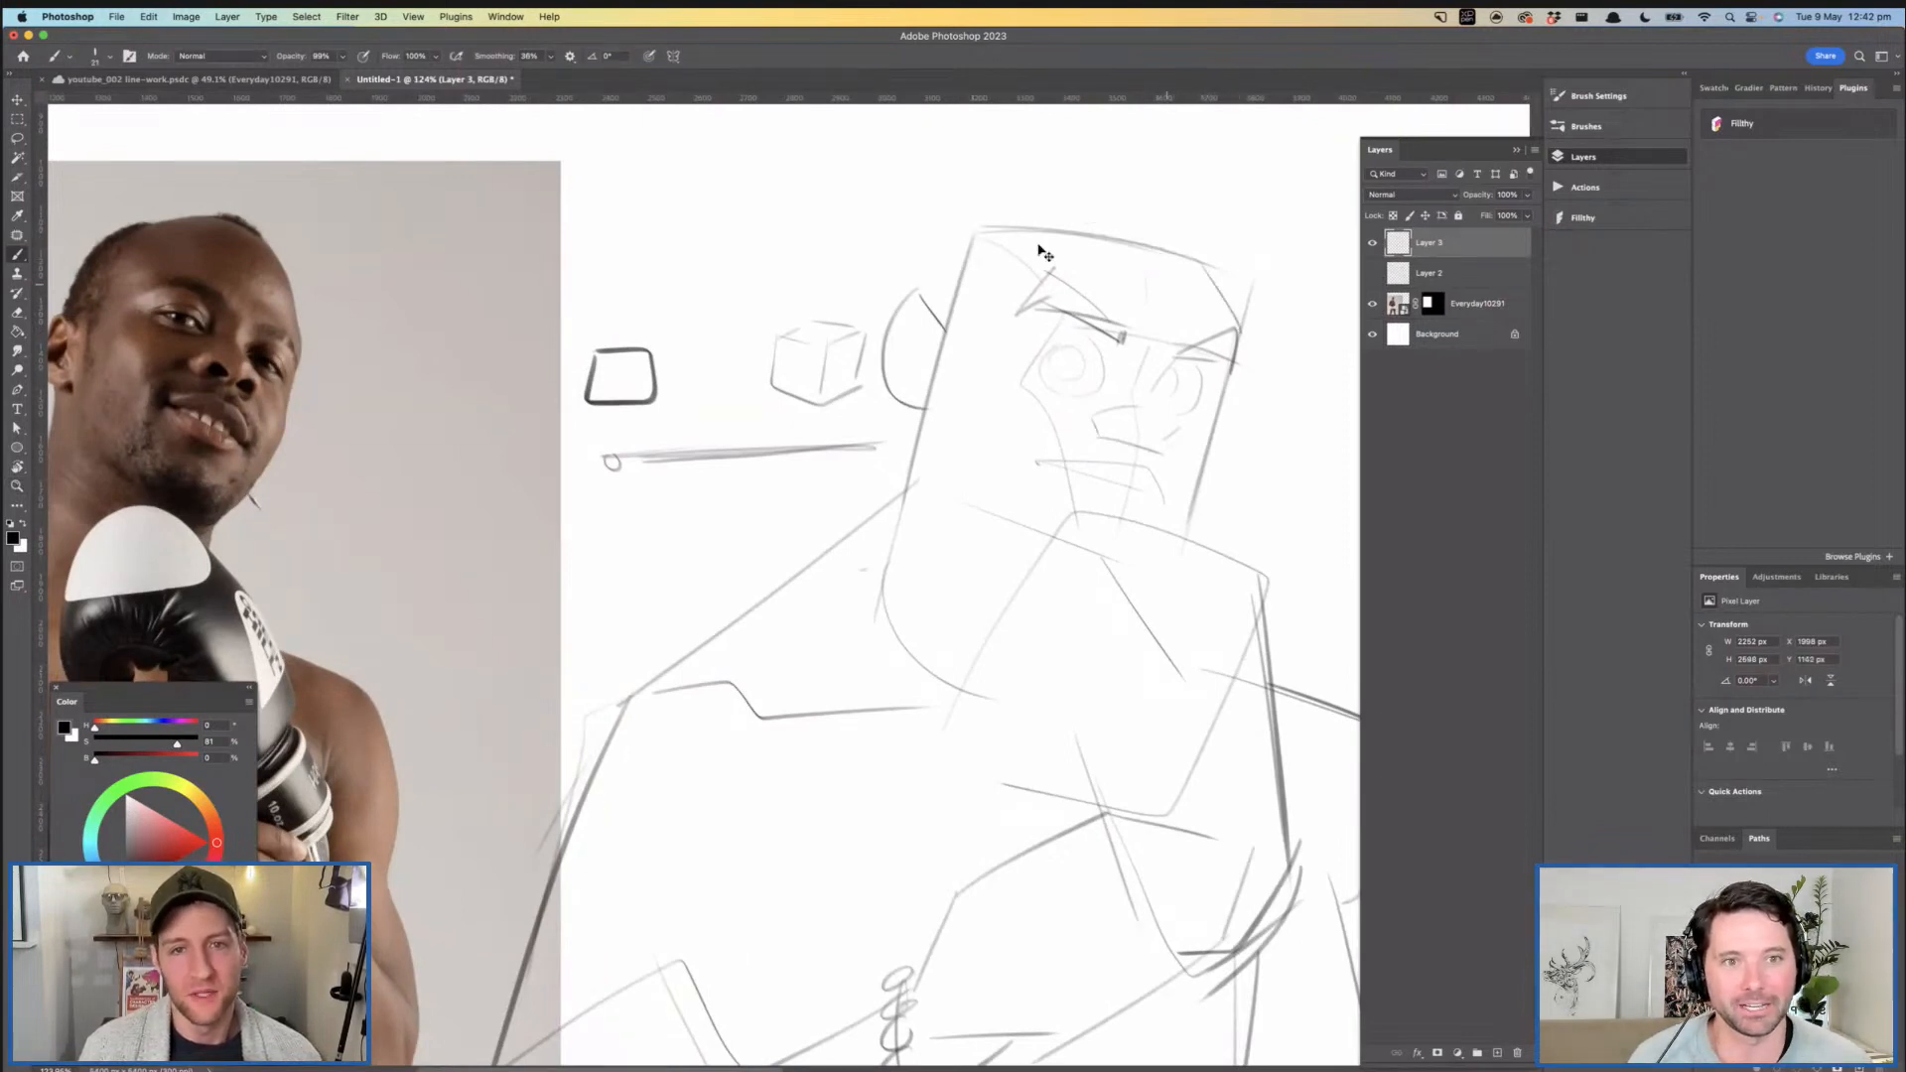
pyautogui.moveTo(965, 222)
pyautogui.mouseDown()
pyautogui.moveTo(938, 320)
pyautogui.moveTo(951, 362)
pyautogui.moveTo(950, 288)
pyautogui.mouseUp()
pyautogui.moveTo(950, 293); pyautogui.dragTo(1033, 288)
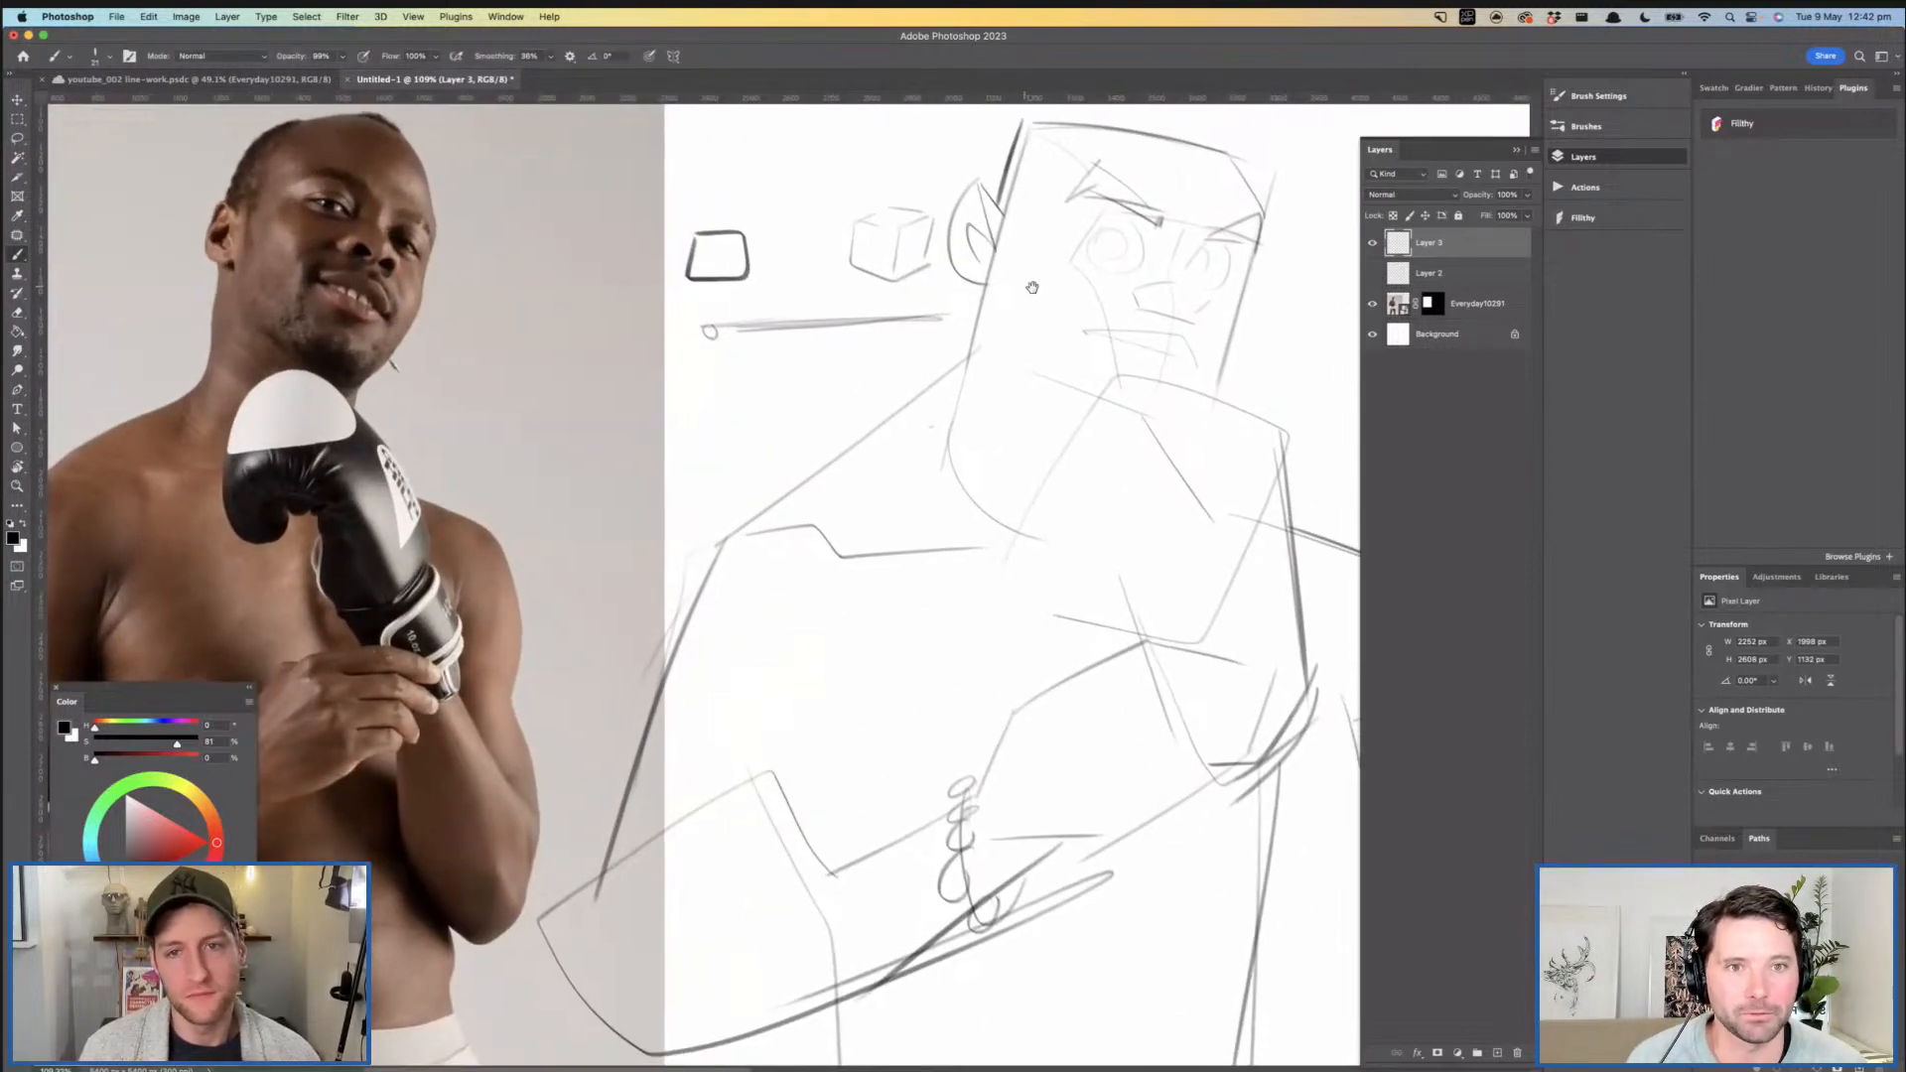
# - Darken the side edge of the head down to the jaw and mark both corners of the mouth
pyautogui.press('z')
pyautogui.moveTo(933, 447); pyautogui.dragTo(1093, 364)
pyautogui.press('b')
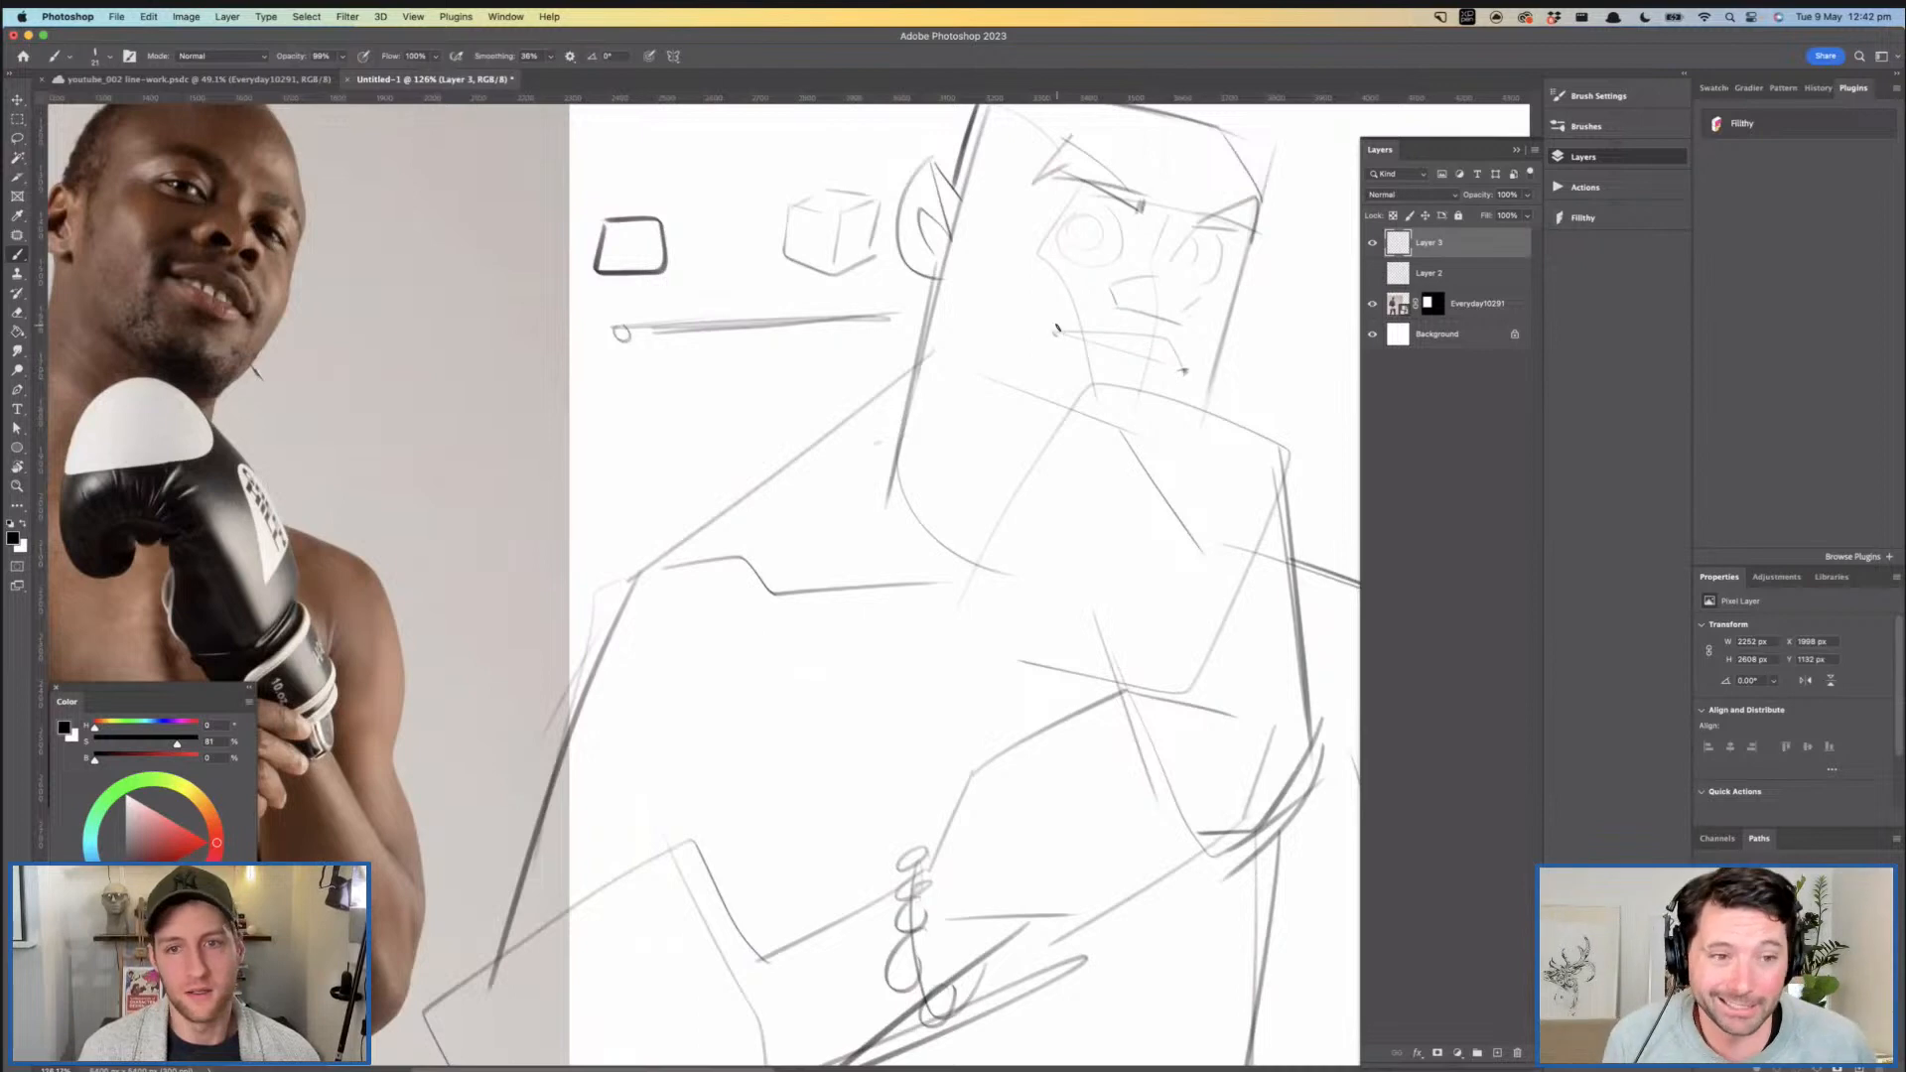
pyautogui.press('z')
pyautogui.moveTo(1130, 378)
pyautogui.mouseDown()
pyautogui.moveTo(1093, 392)
pyautogui.moveTo(1112, 385)
pyautogui.mouseUp()
pyautogui.press('b')
# - Darken the near side edge of the boxing glove and add a short angled line running down from its lower end
pyautogui.scroll(-2, 985, 450)
pyautogui.hscroll(2, 986, 450)
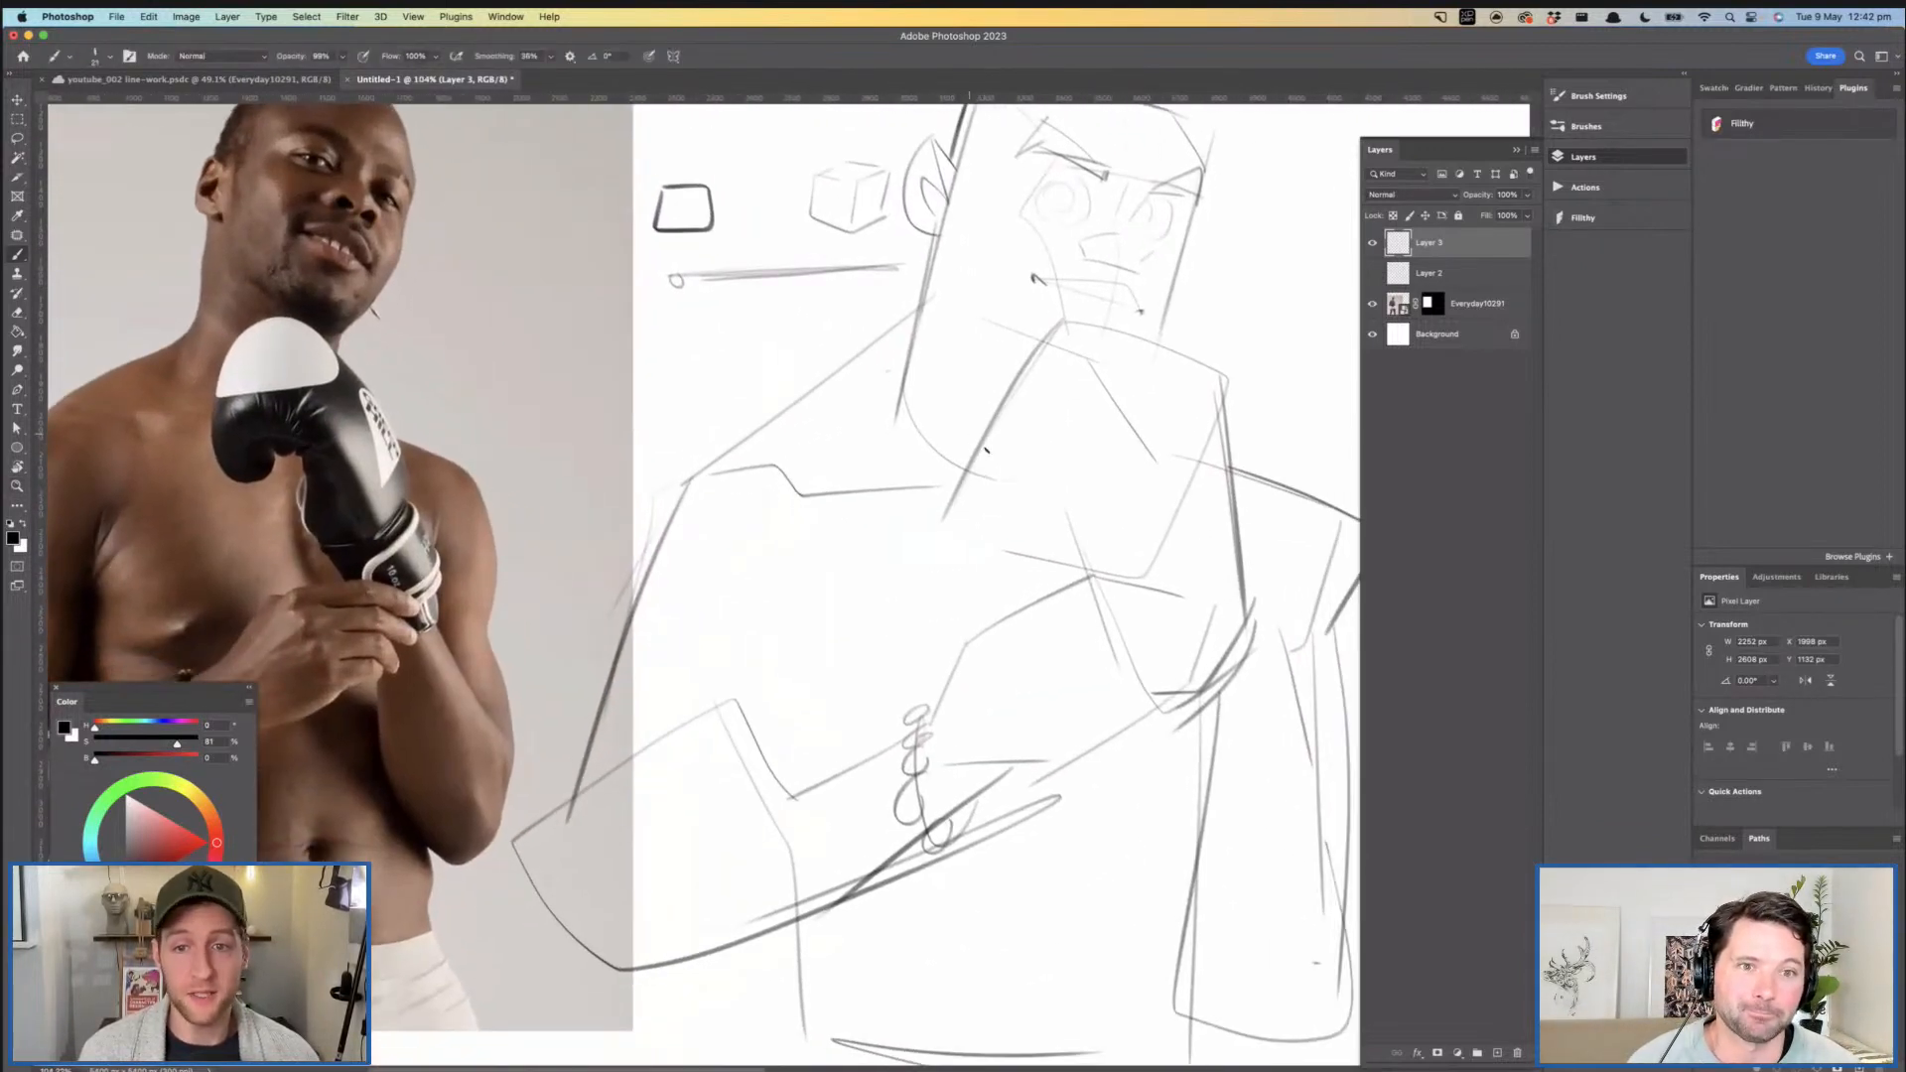
pyautogui.moveTo(953, 487); pyautogui.dragTo(990, 566)
pyautogui.press('super+z')
pyautogui.moveTo(953, 481); pyautogui.dragTo(989, 548)
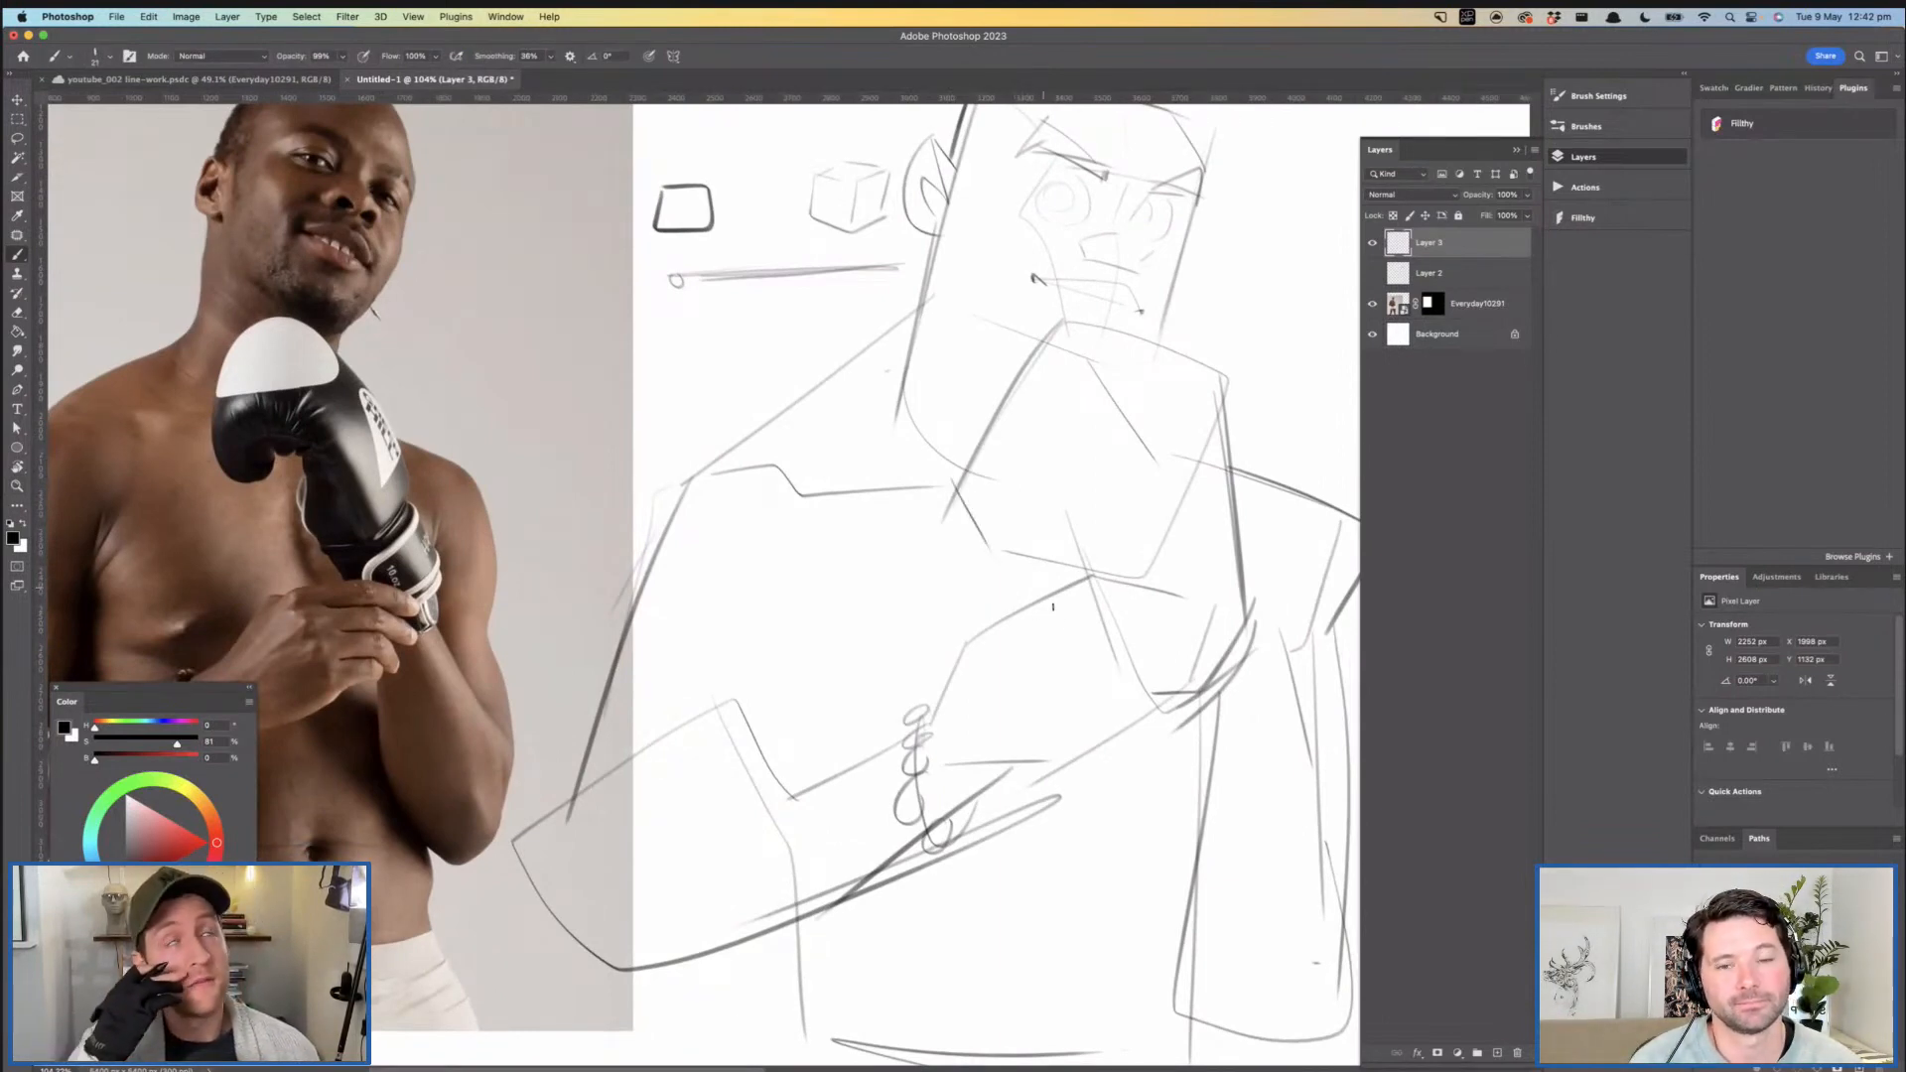
# - Darken the near part of the glove's bottom edge, continuing from the angled side line
pyautogui.hscroll(2, 1044, 589)
pyautogui.scroll(1, 1044, 589)
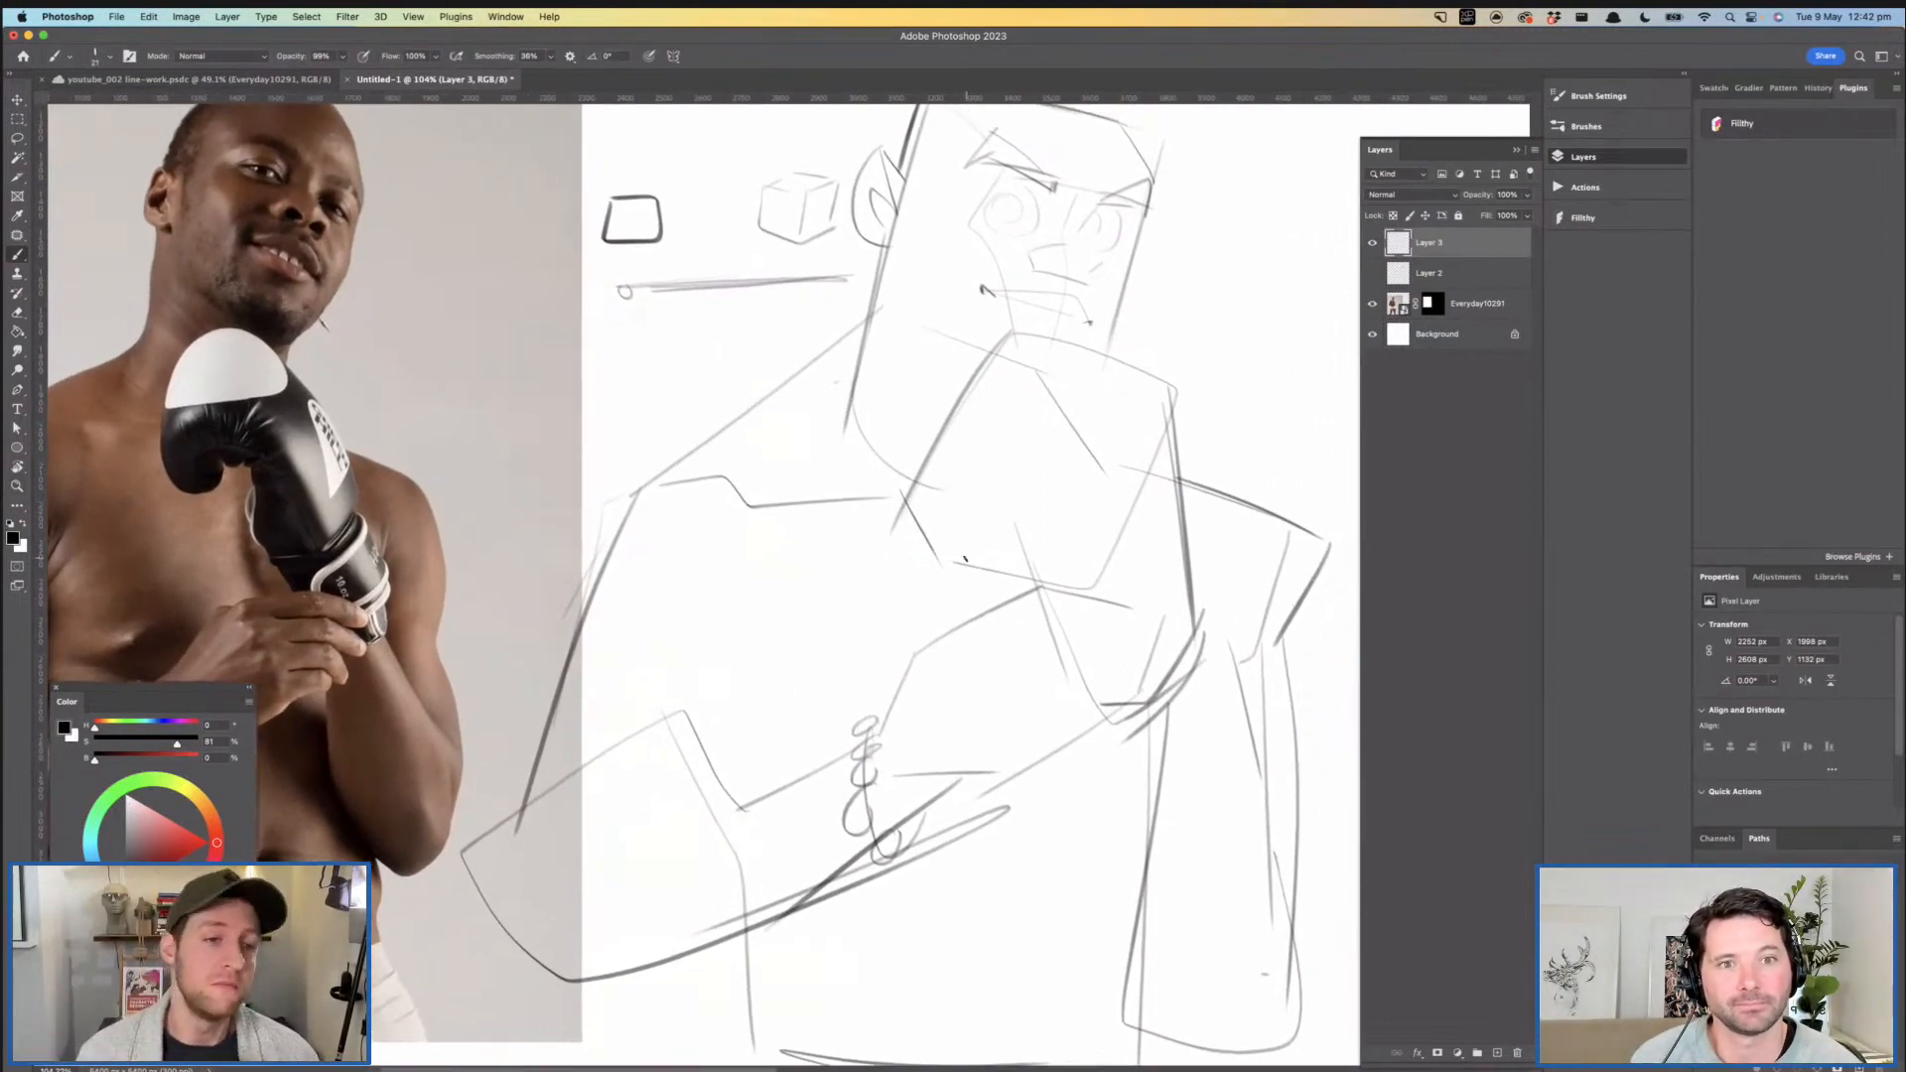
pyautogui.moveTo(936, 561); pyautogui.dragTo(993, 568)
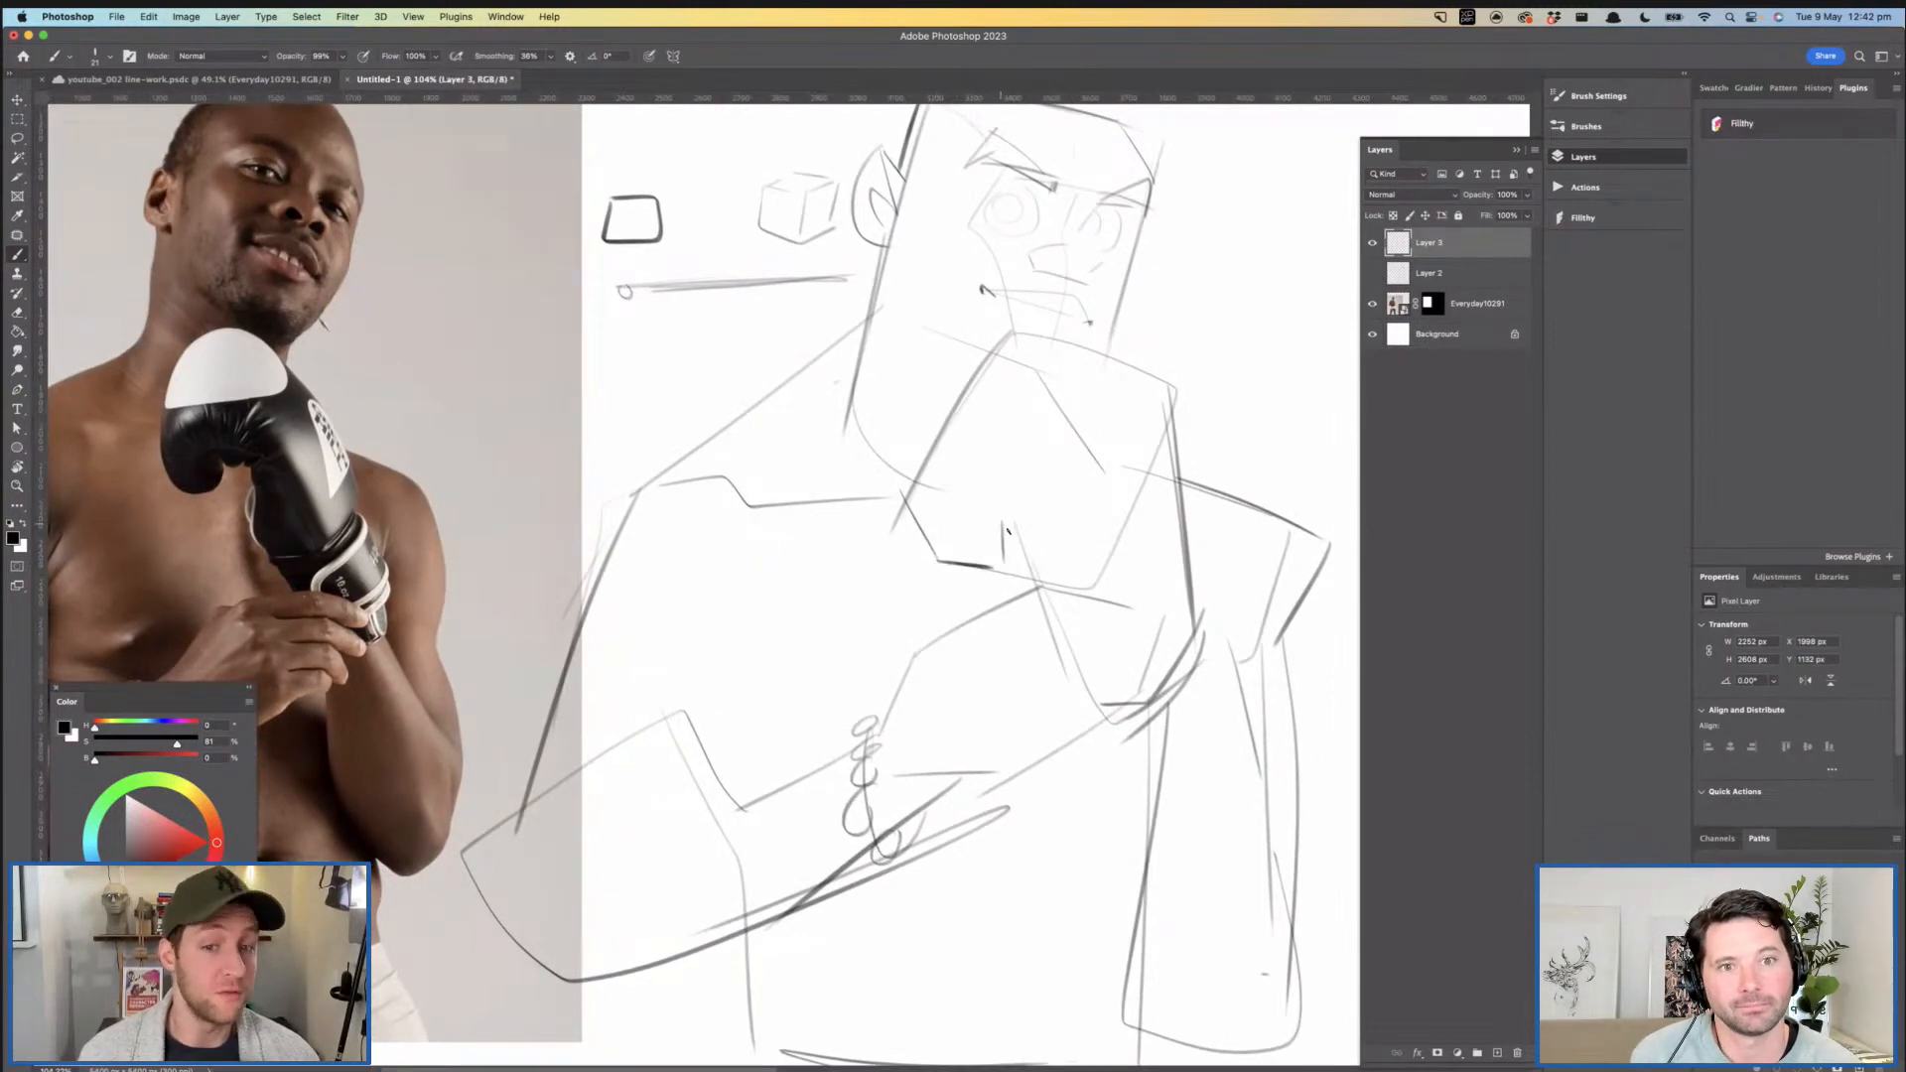
# - Sketch the curled thumb shape with its inner fold lines at the bottom of the glove
pyautogui.hscroll(2, 1021, 513)
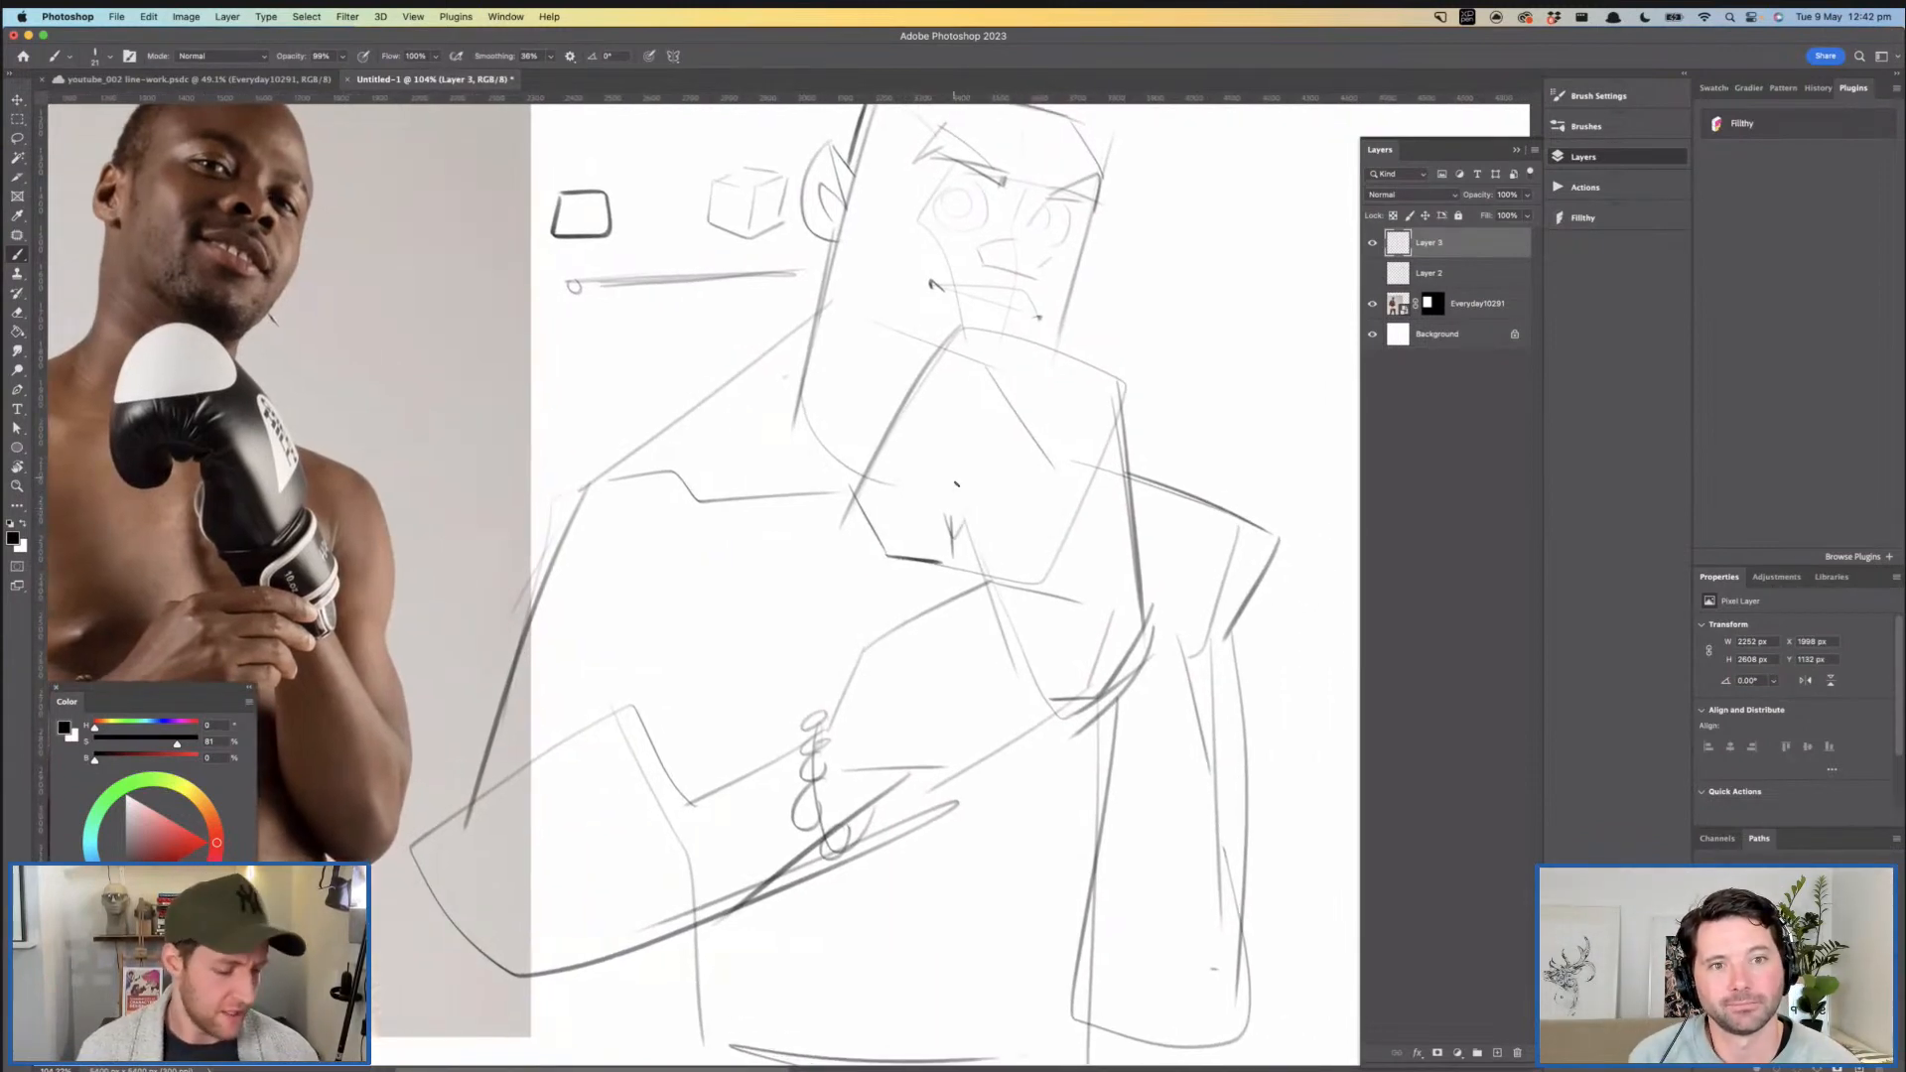
pyautogui.moveTo(961, 516)
pyautogui.mouseDown()
pyautogui.moveTo(993, 516)
pyautogui.moveTo(996, 631)
pyautogui.mouseUp()
pyautogui.press('super+z')
pyautogui.moveTo(963, 515); pyautogui.dragTo(982, 579)
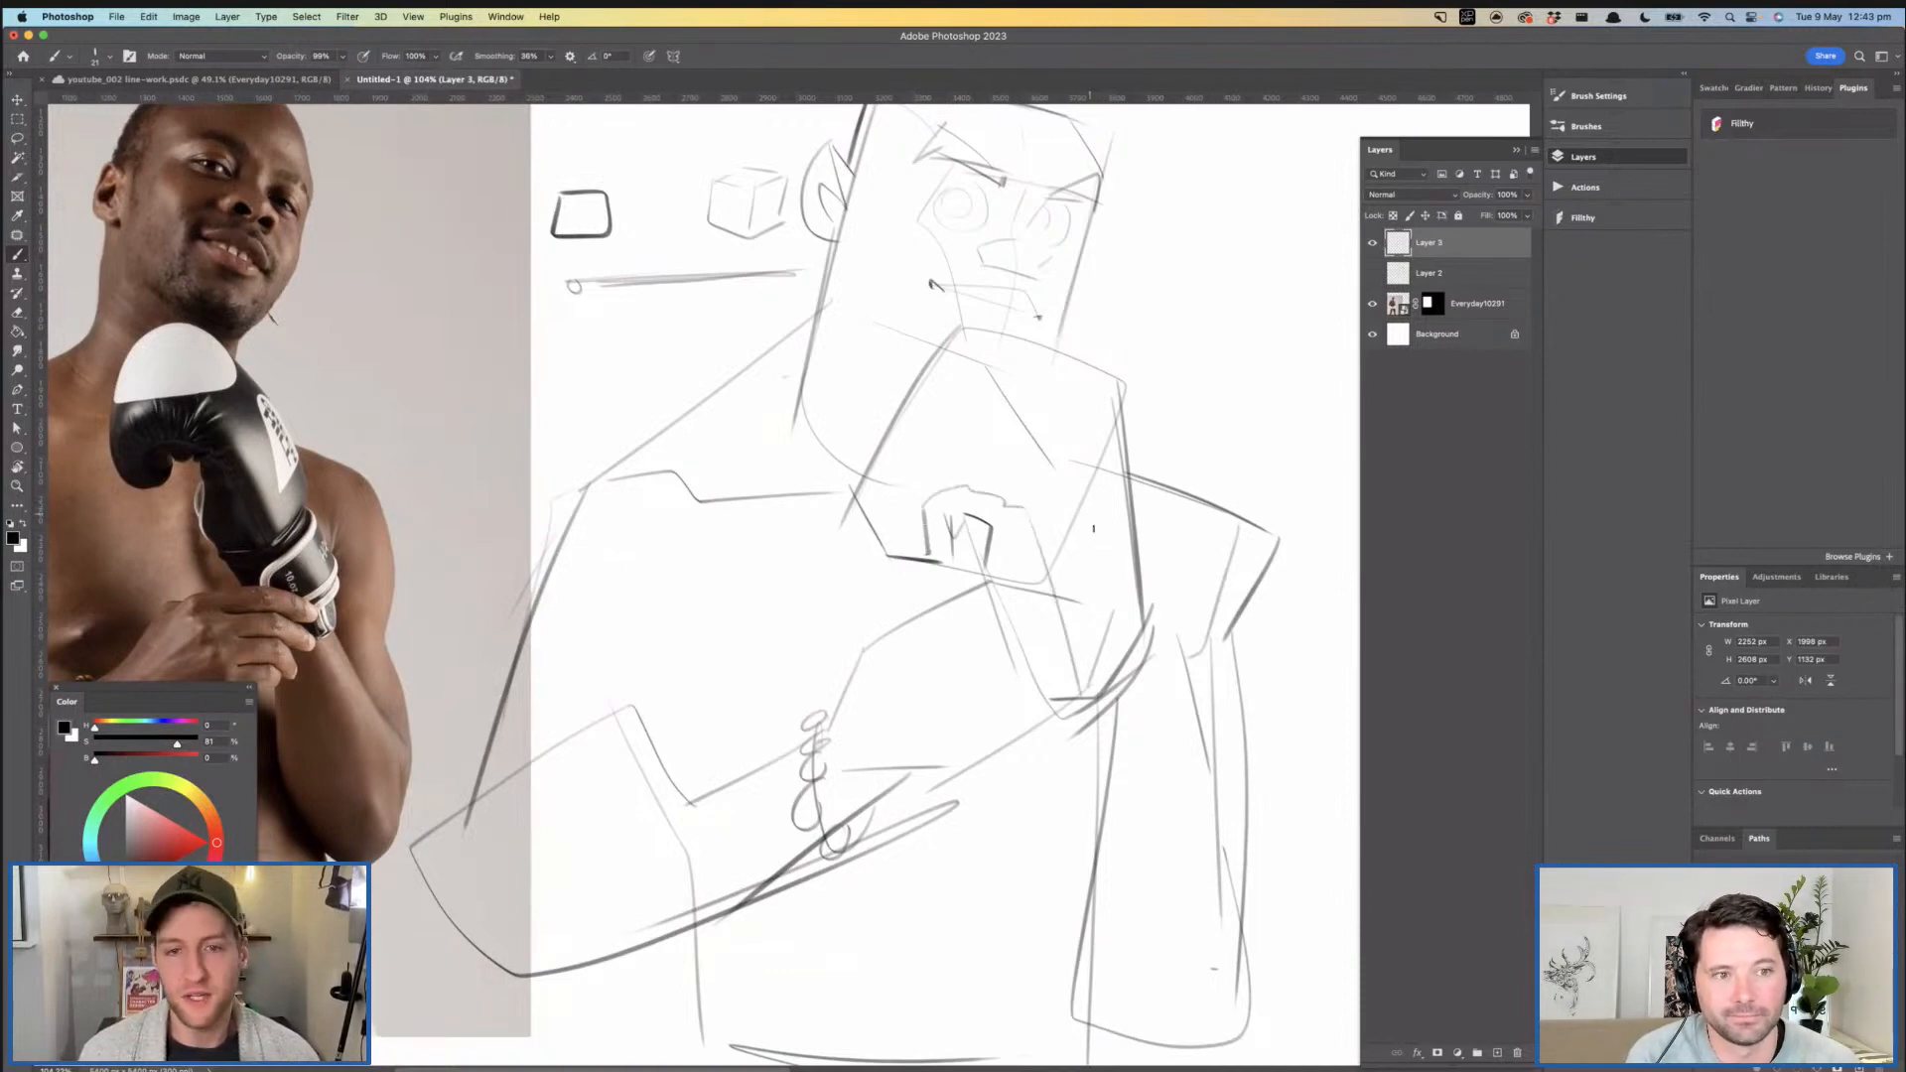
# - Draw a curved panel edge with a rounded end across the upper part of the glove
pyautogui.scroll(2, 1082, 531)
pyautogui.moveTo(1089, 449)
pyautogui.mouseDown()
pyautogui.moveTo(896, 429)
pyautogui.moveTo(1090, 427)
pyautogui.moveTo(1084, 401)
pyautogui.moveTo(1029, 396)
pyautogui.moveTo(1163, 490)
pyautogui.mouseUp()
pyautogui.press('super+z')
pyautogui.press('z')
pyautogui.press('b')
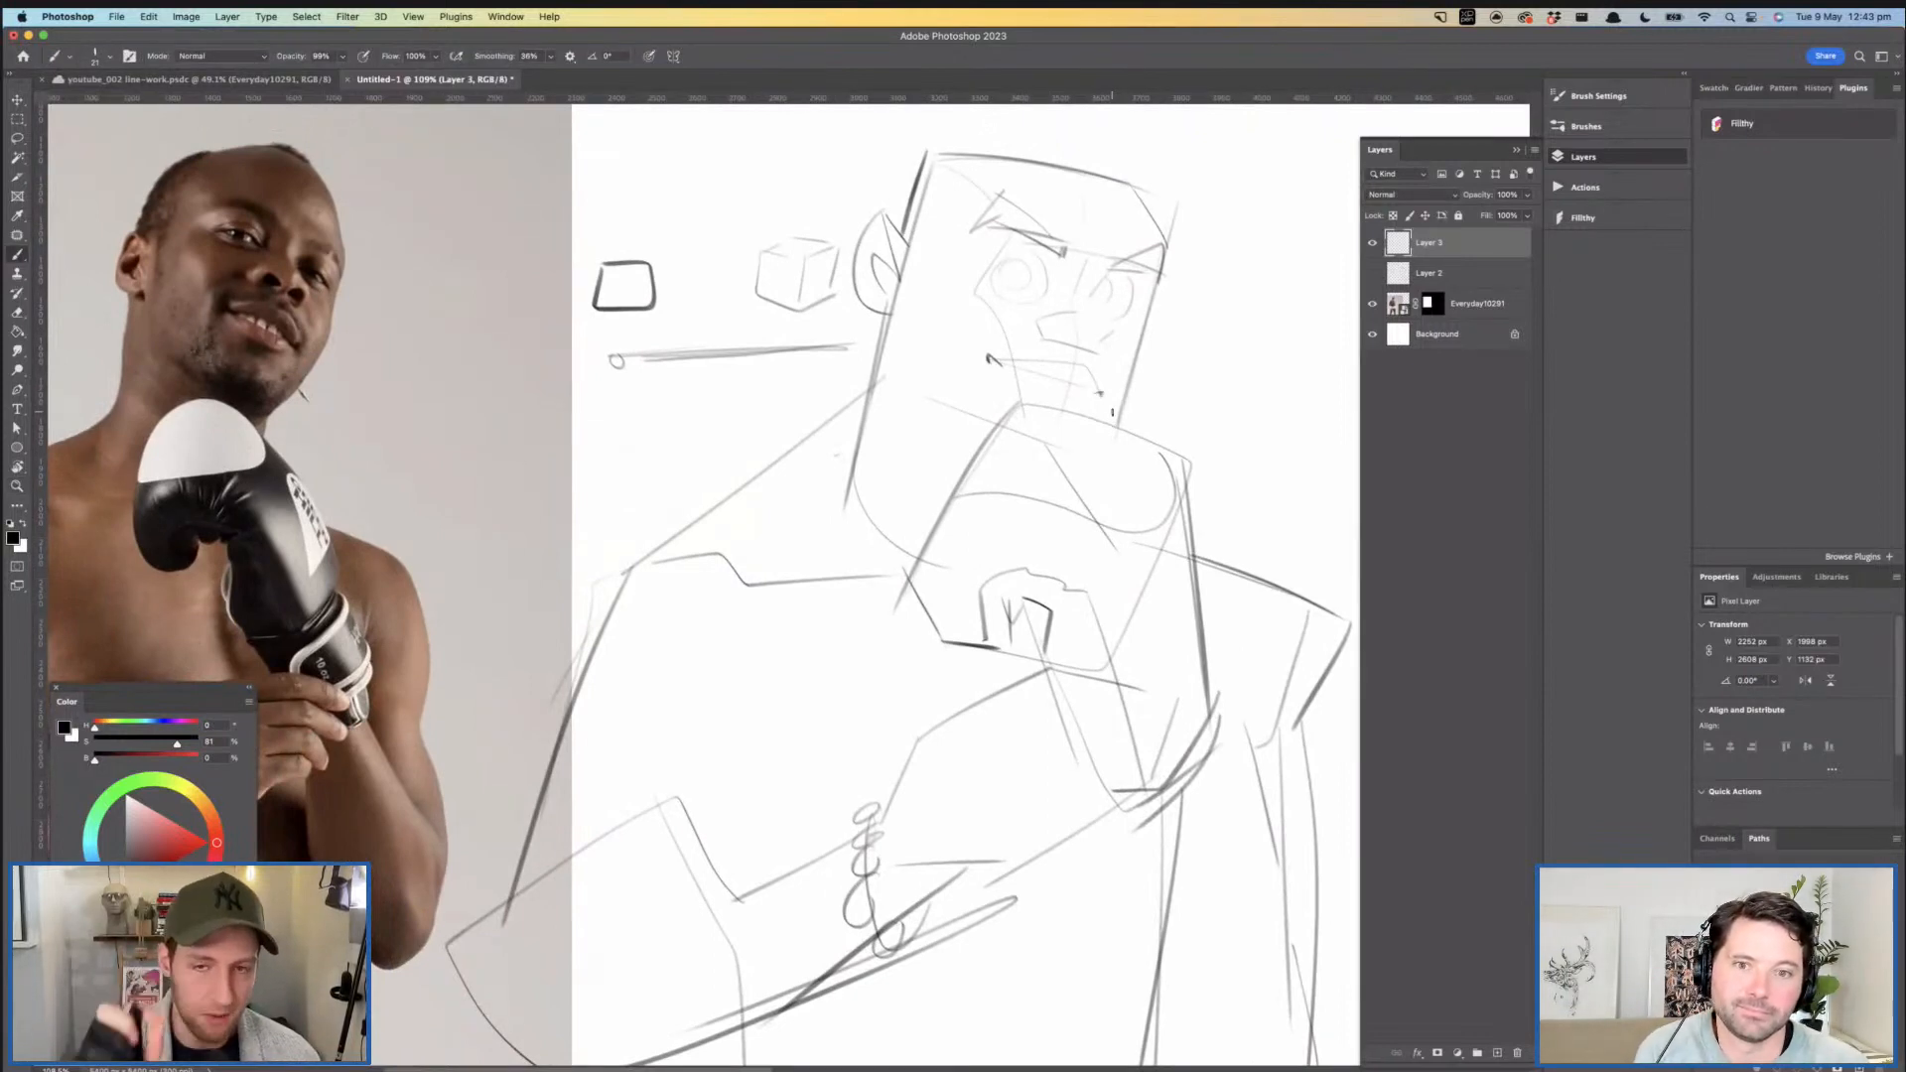
# - Sketch the armpit and chest crease between the near upper arm and the chest
pyautogui.scroll(-3, 849, 329)
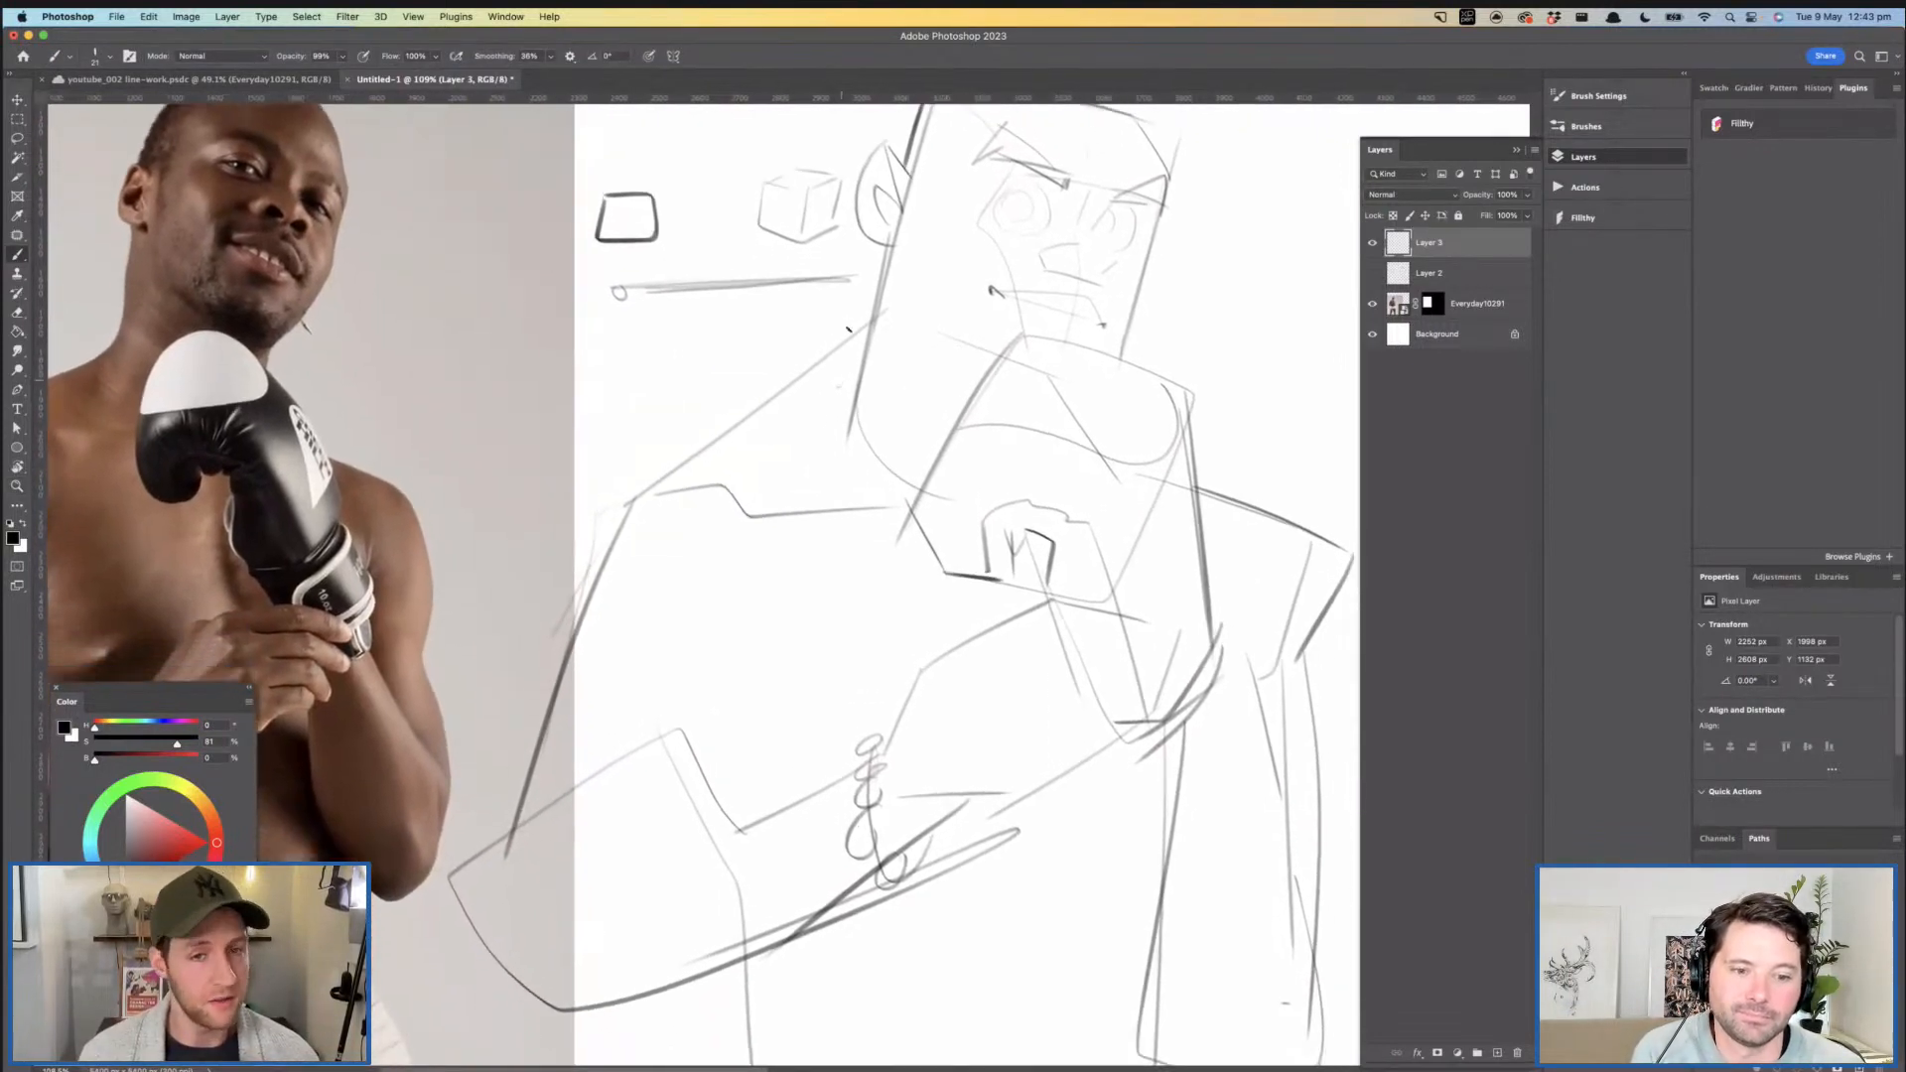
pyautogui.scroll(-4, 1022, 456)
pyautogui.hscroll(-5, 1023, 456)
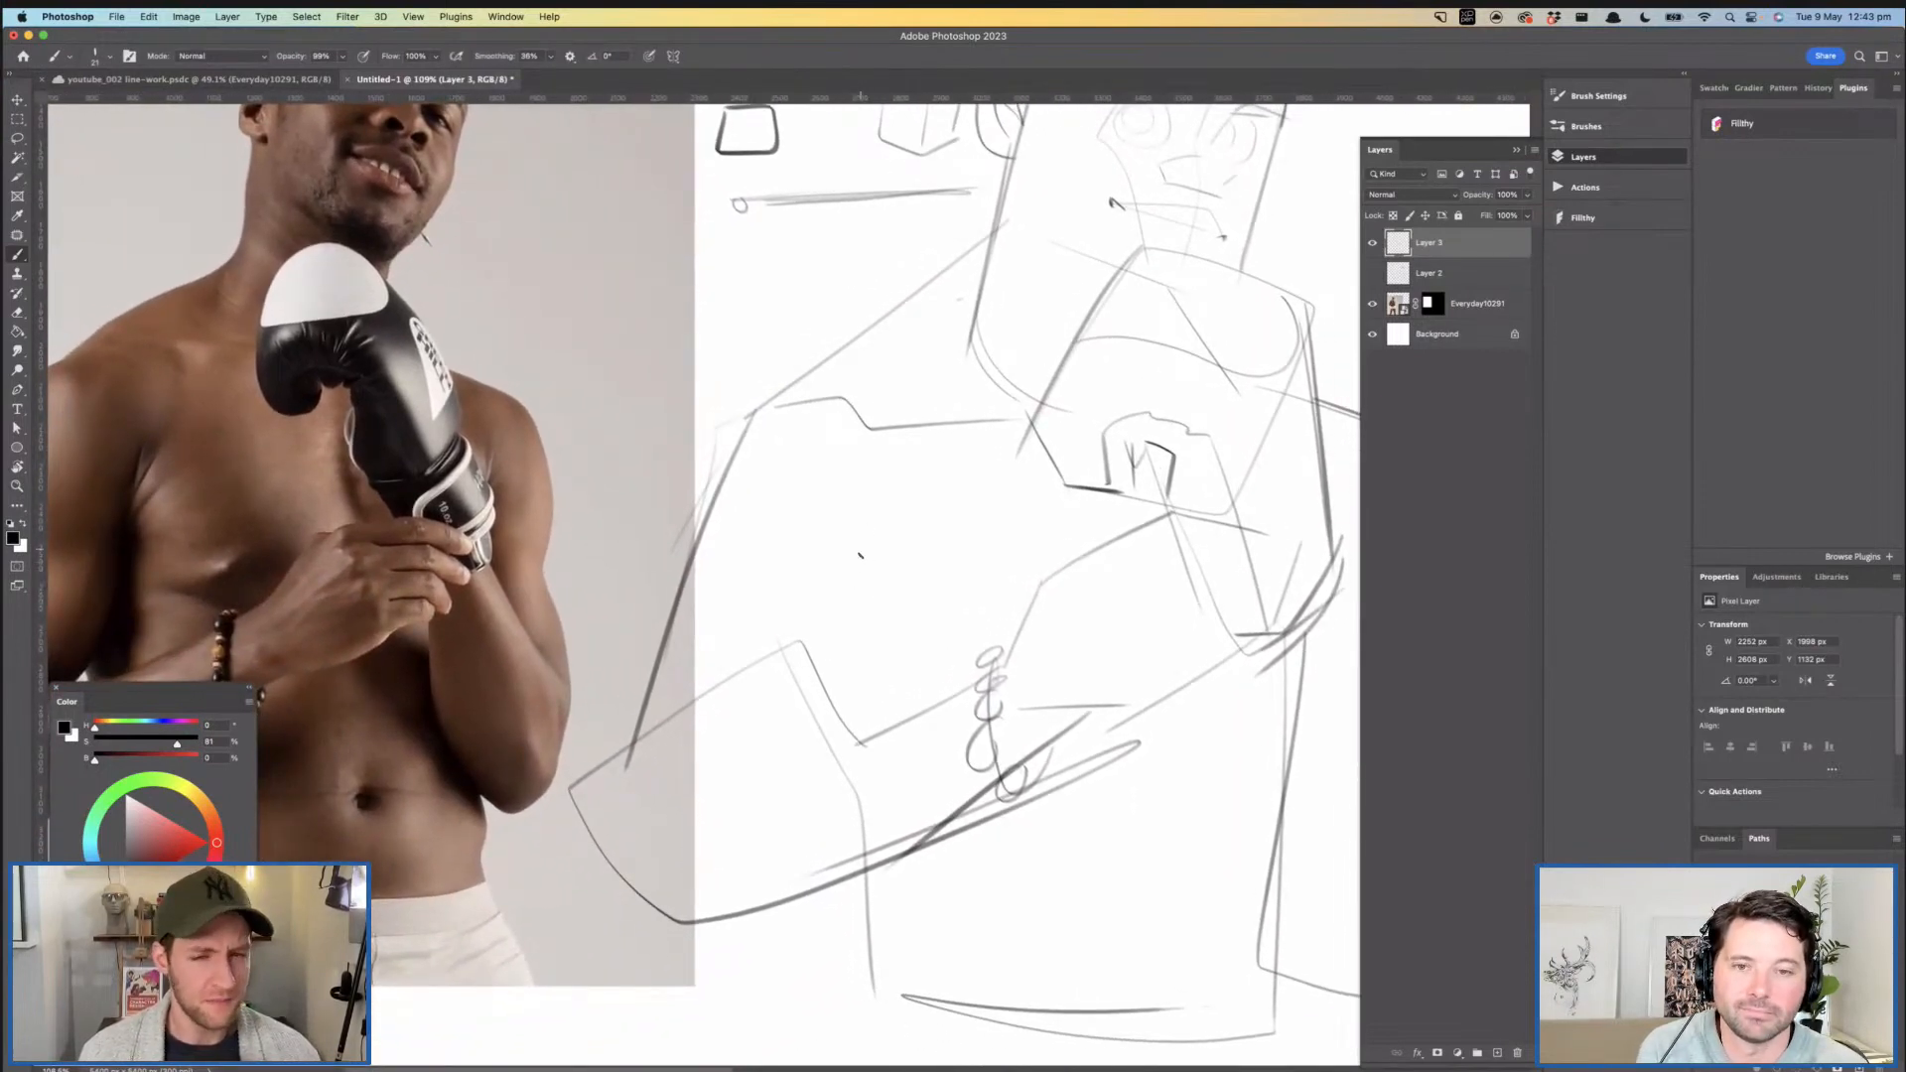
pyautogui.moveTo(864, 532); pyautogui.dragTo(866, 584)
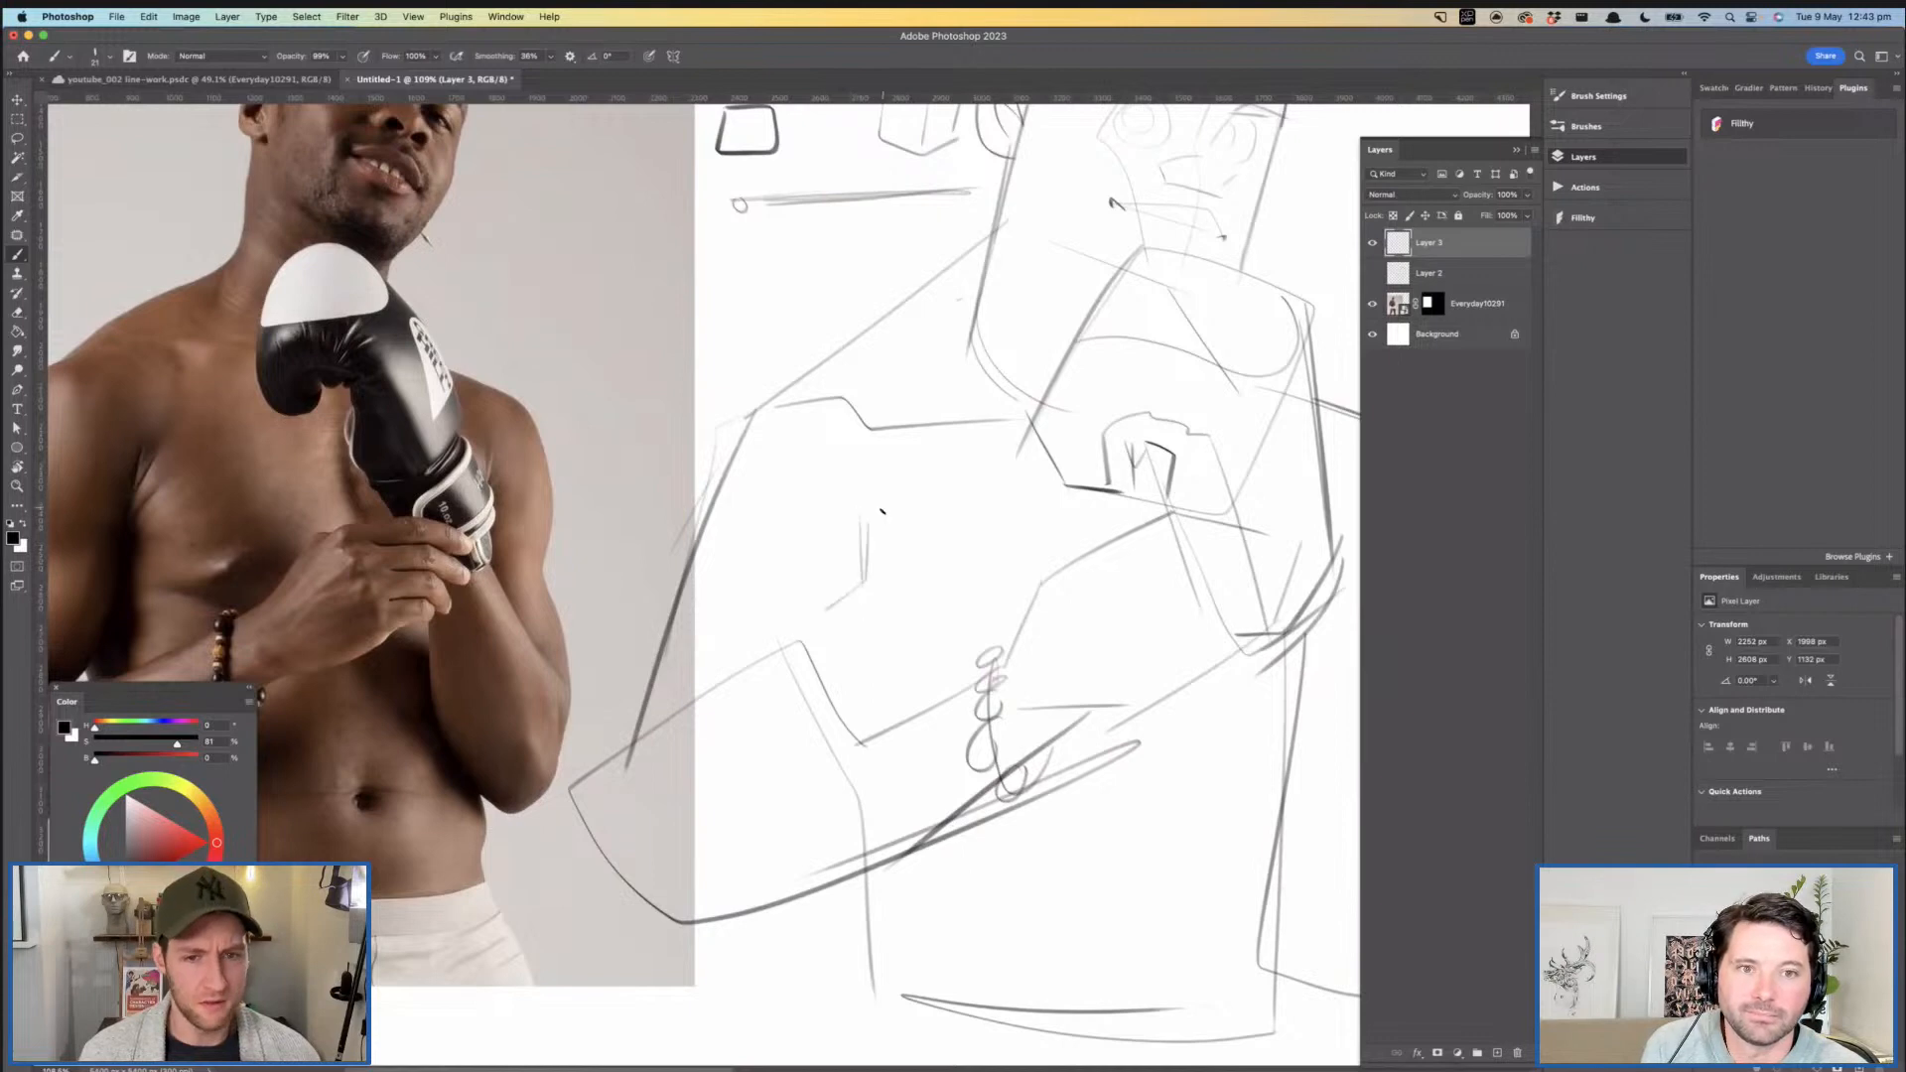
# - Draw the centre line of the abdomen below the forearm, ending in a small navel mark
pyautogui.scroll(-3, 850, 603)
pyautogui.hscroll(3, 851, 603)
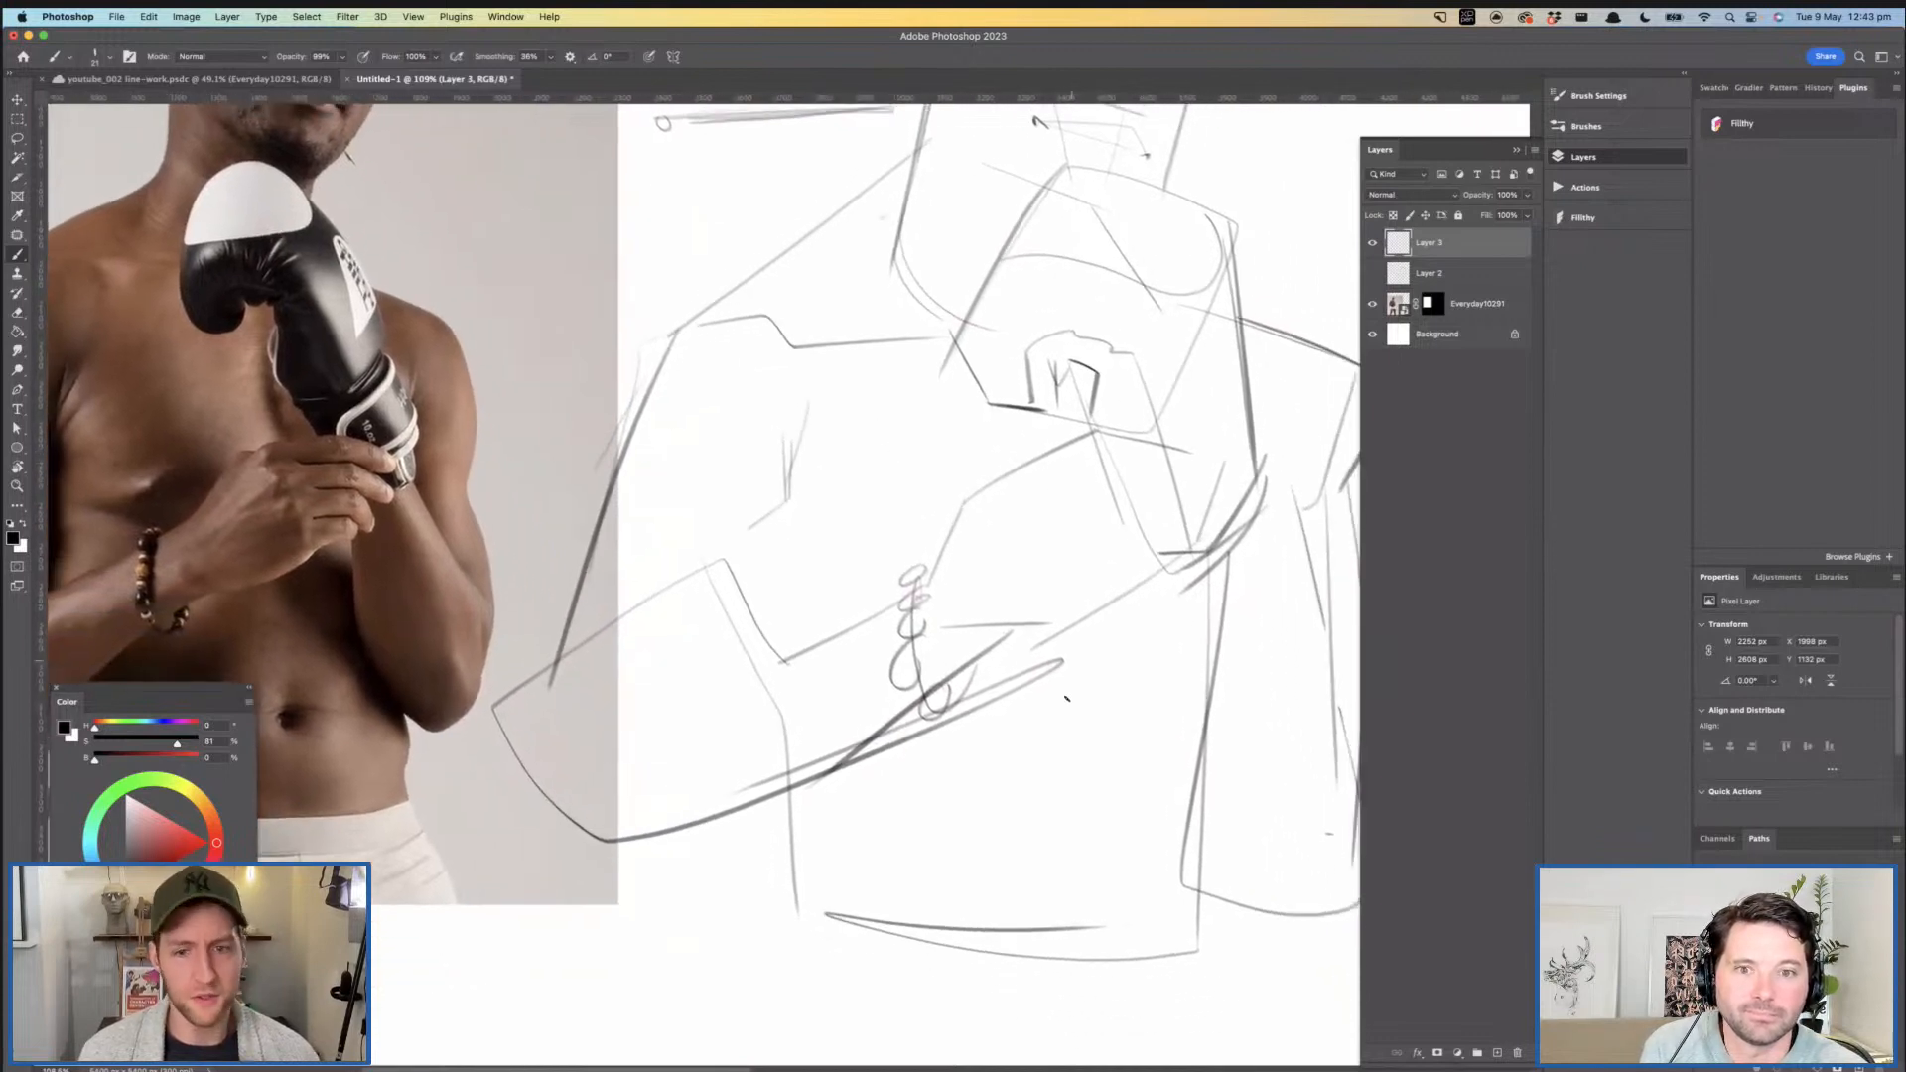
pyautogui.moveTo(1116, 724)
pyautogui.mouseDown()
pyautogui.moveTo(1056, 758)
pyautogui.moveTo(1037, 669)
pyautogui.moveTo(1102, 755)
pyautogui.mouseUp()
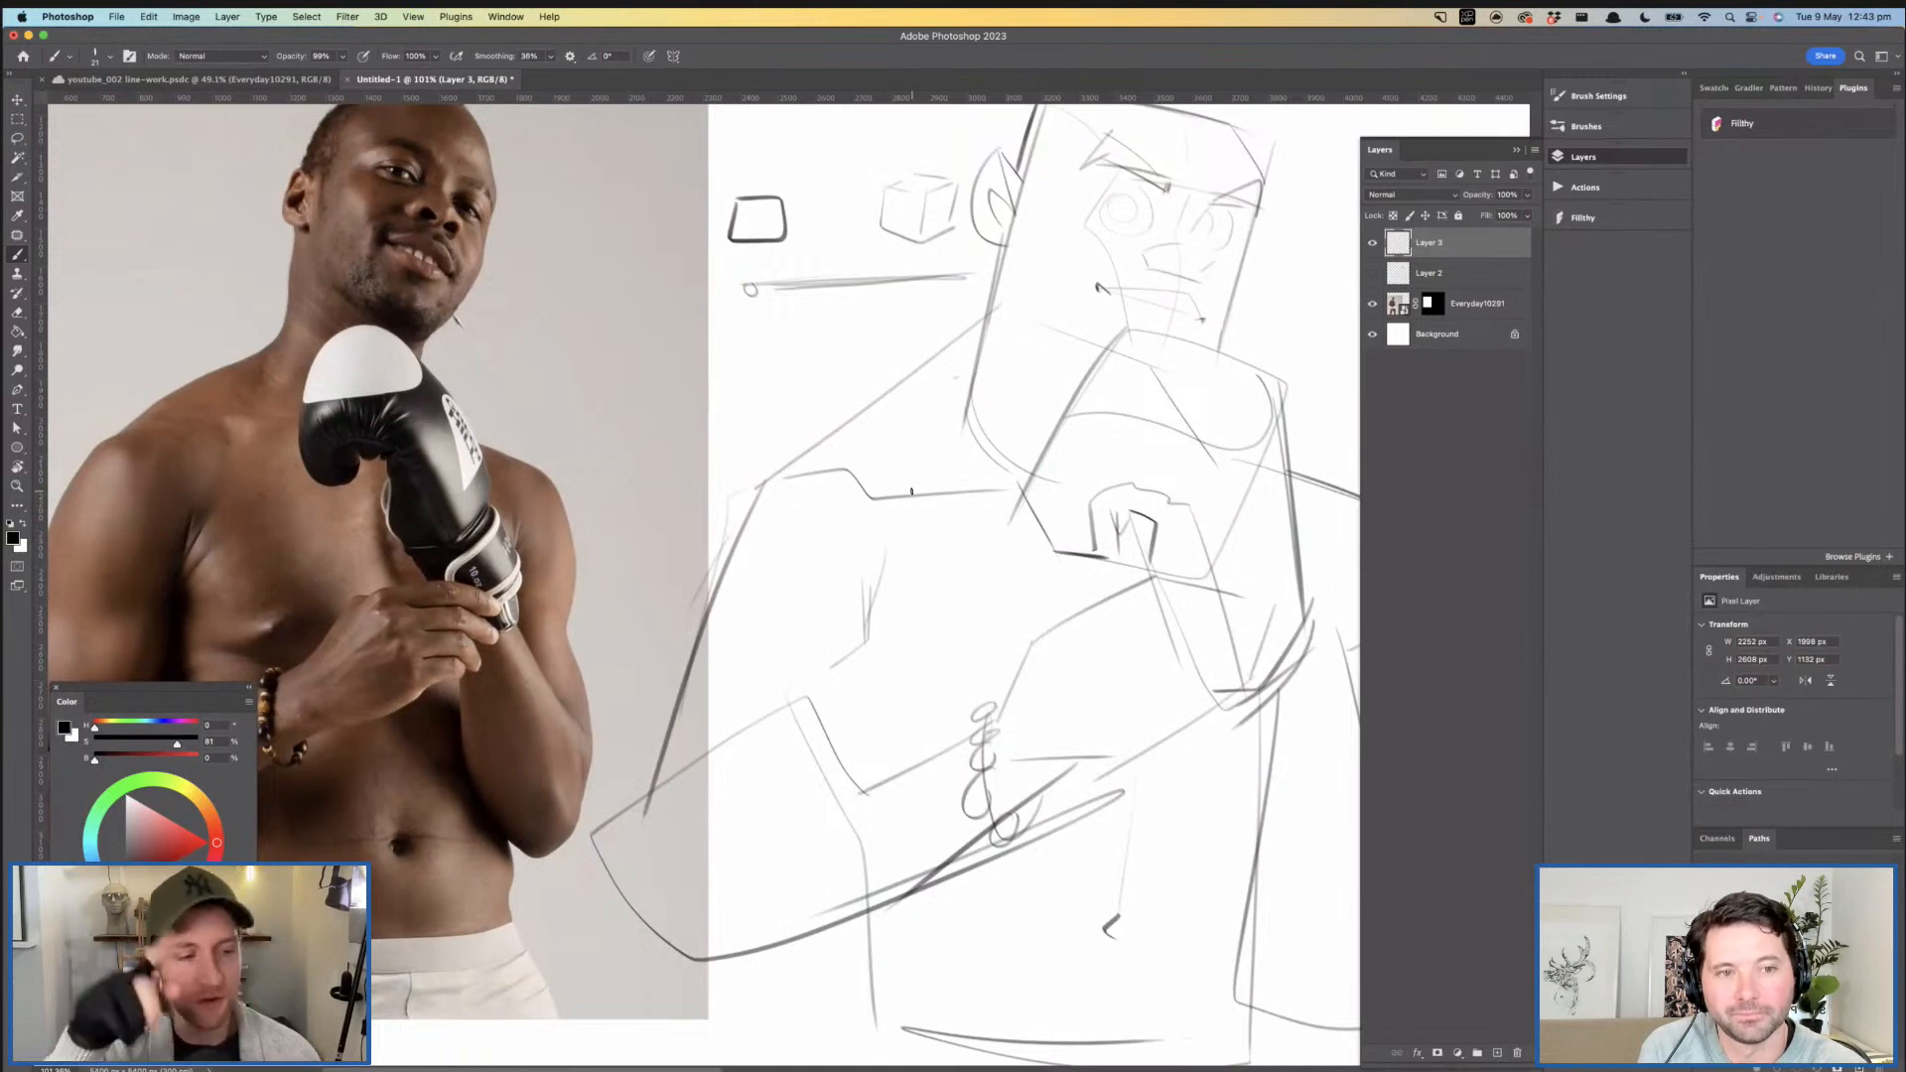
# - Sketch the angled hip creases on both sides of the waist, running down toward the waistline
pyautogui.scroll(-3, 893, 561)
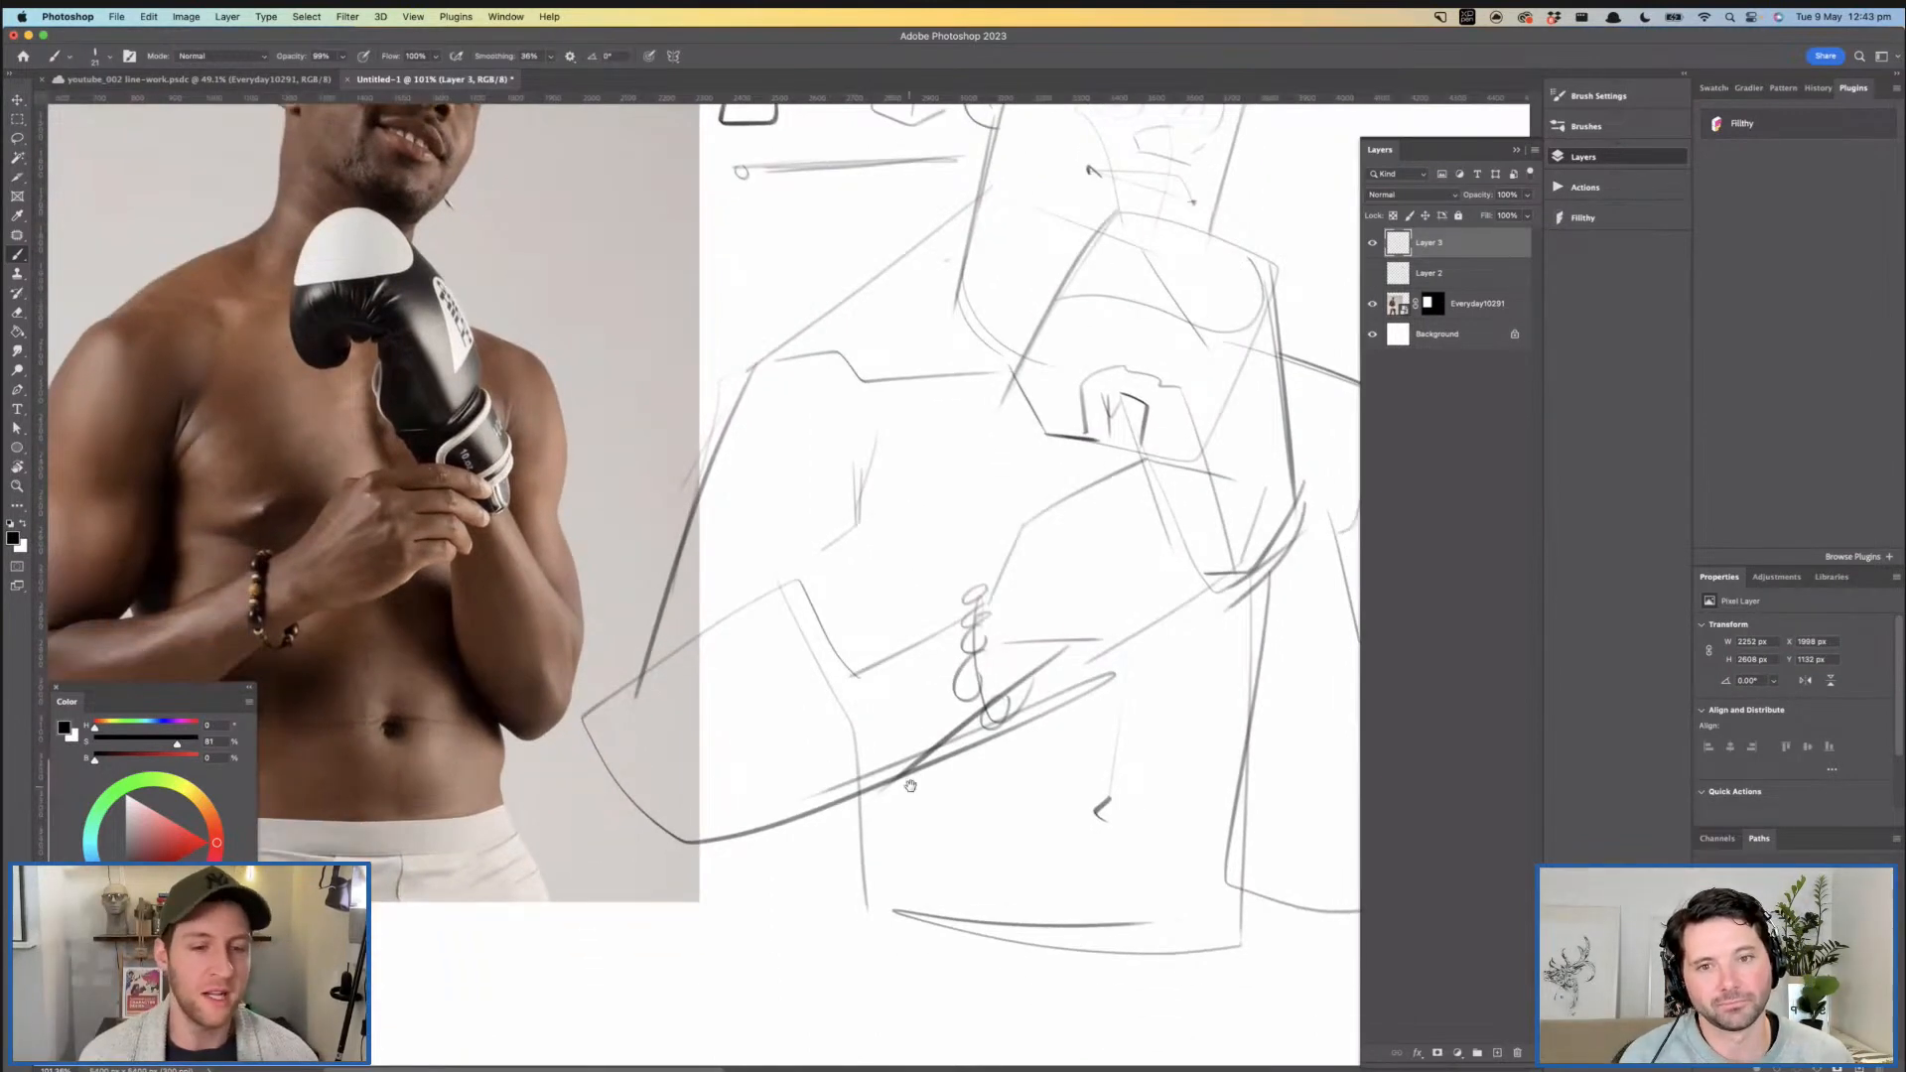
pyautogui.moveTo(910, 786); pyautogui.dragTo(1047, 628)
pyautogui.moveTo(999, 690)
pyautogui.mouseDown()
pyautogui.moveTo(933, 739)
pyautogui.moveTo(1169, 772)
pyautogui.mouseUp()
pyautogui.hscroll(3, 1142, 745)
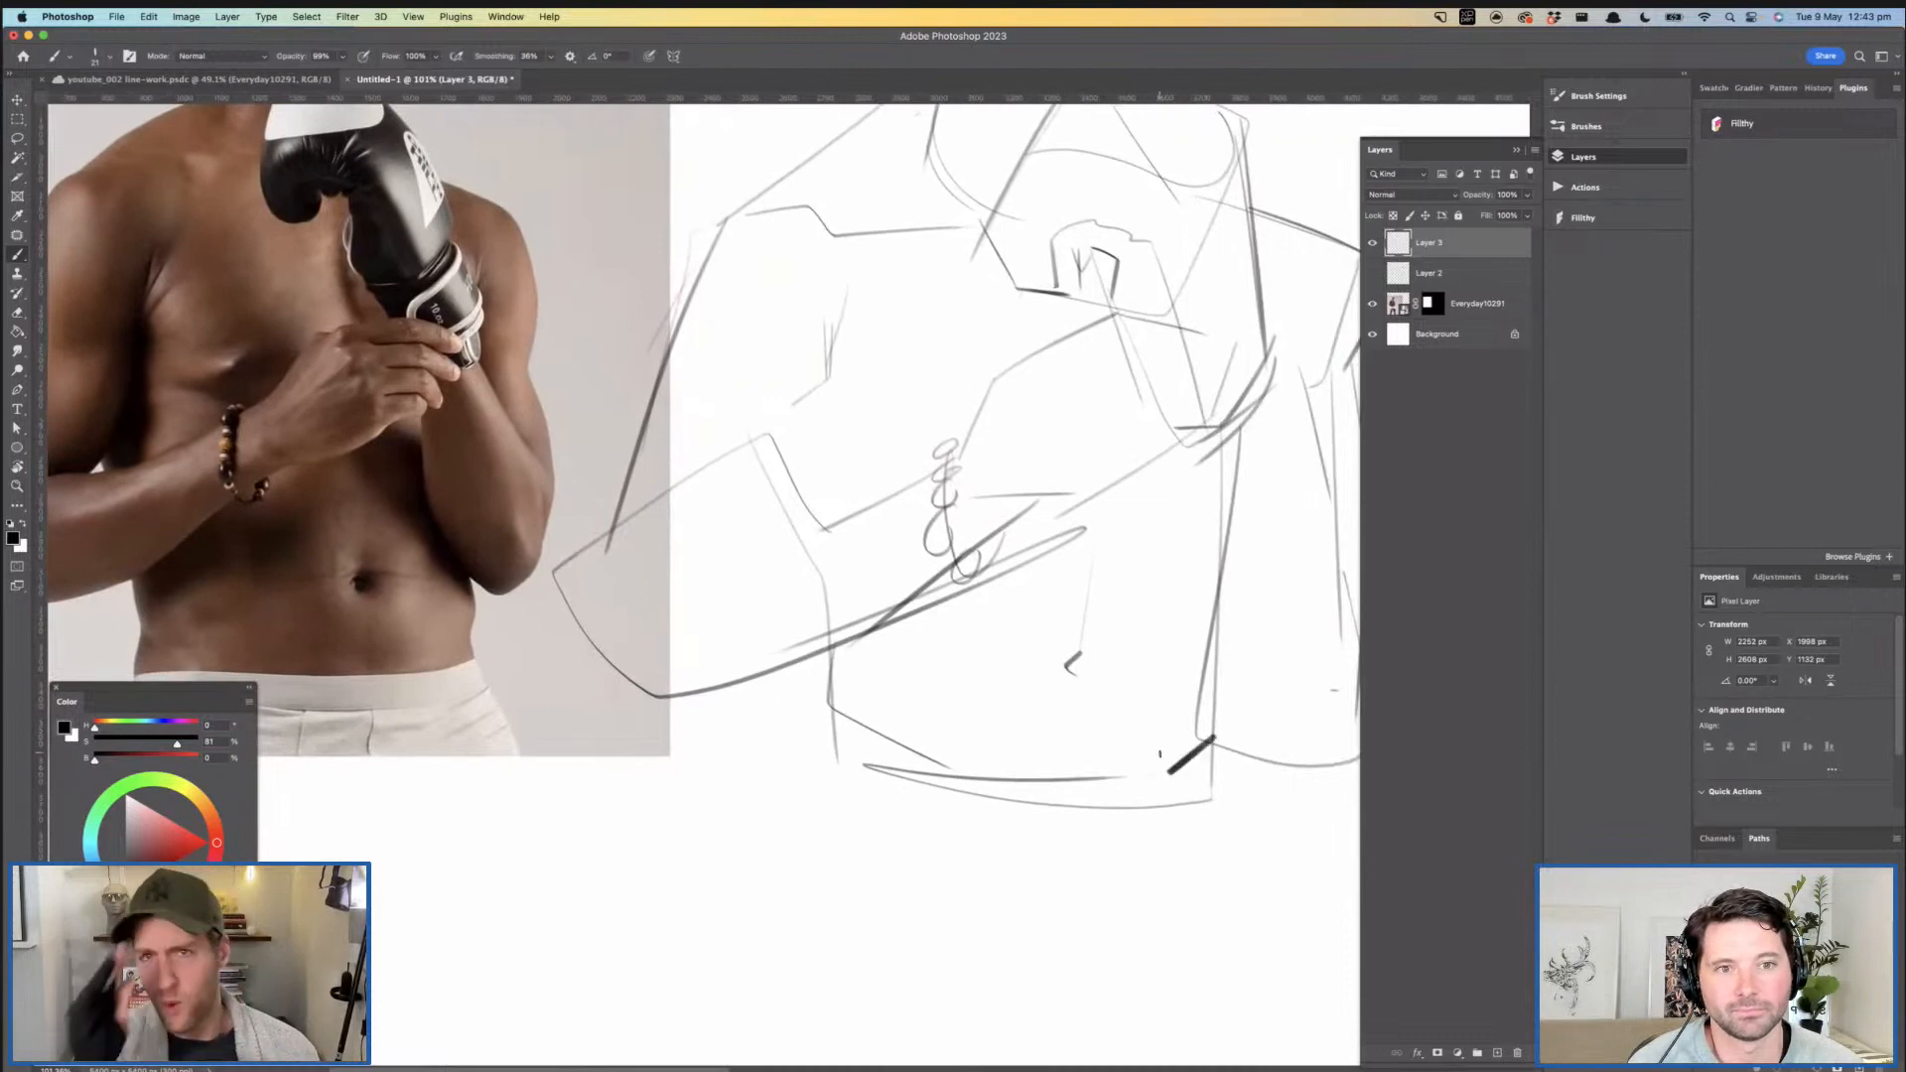
# - Darken the upper eyelid line of the near eye
pyautogui.moveTo(996, 691); pyautogui.dragTo(961, 1003)
pyautogui.moveTo(1093, 430); pyautogui.dragTo(1148, 545)
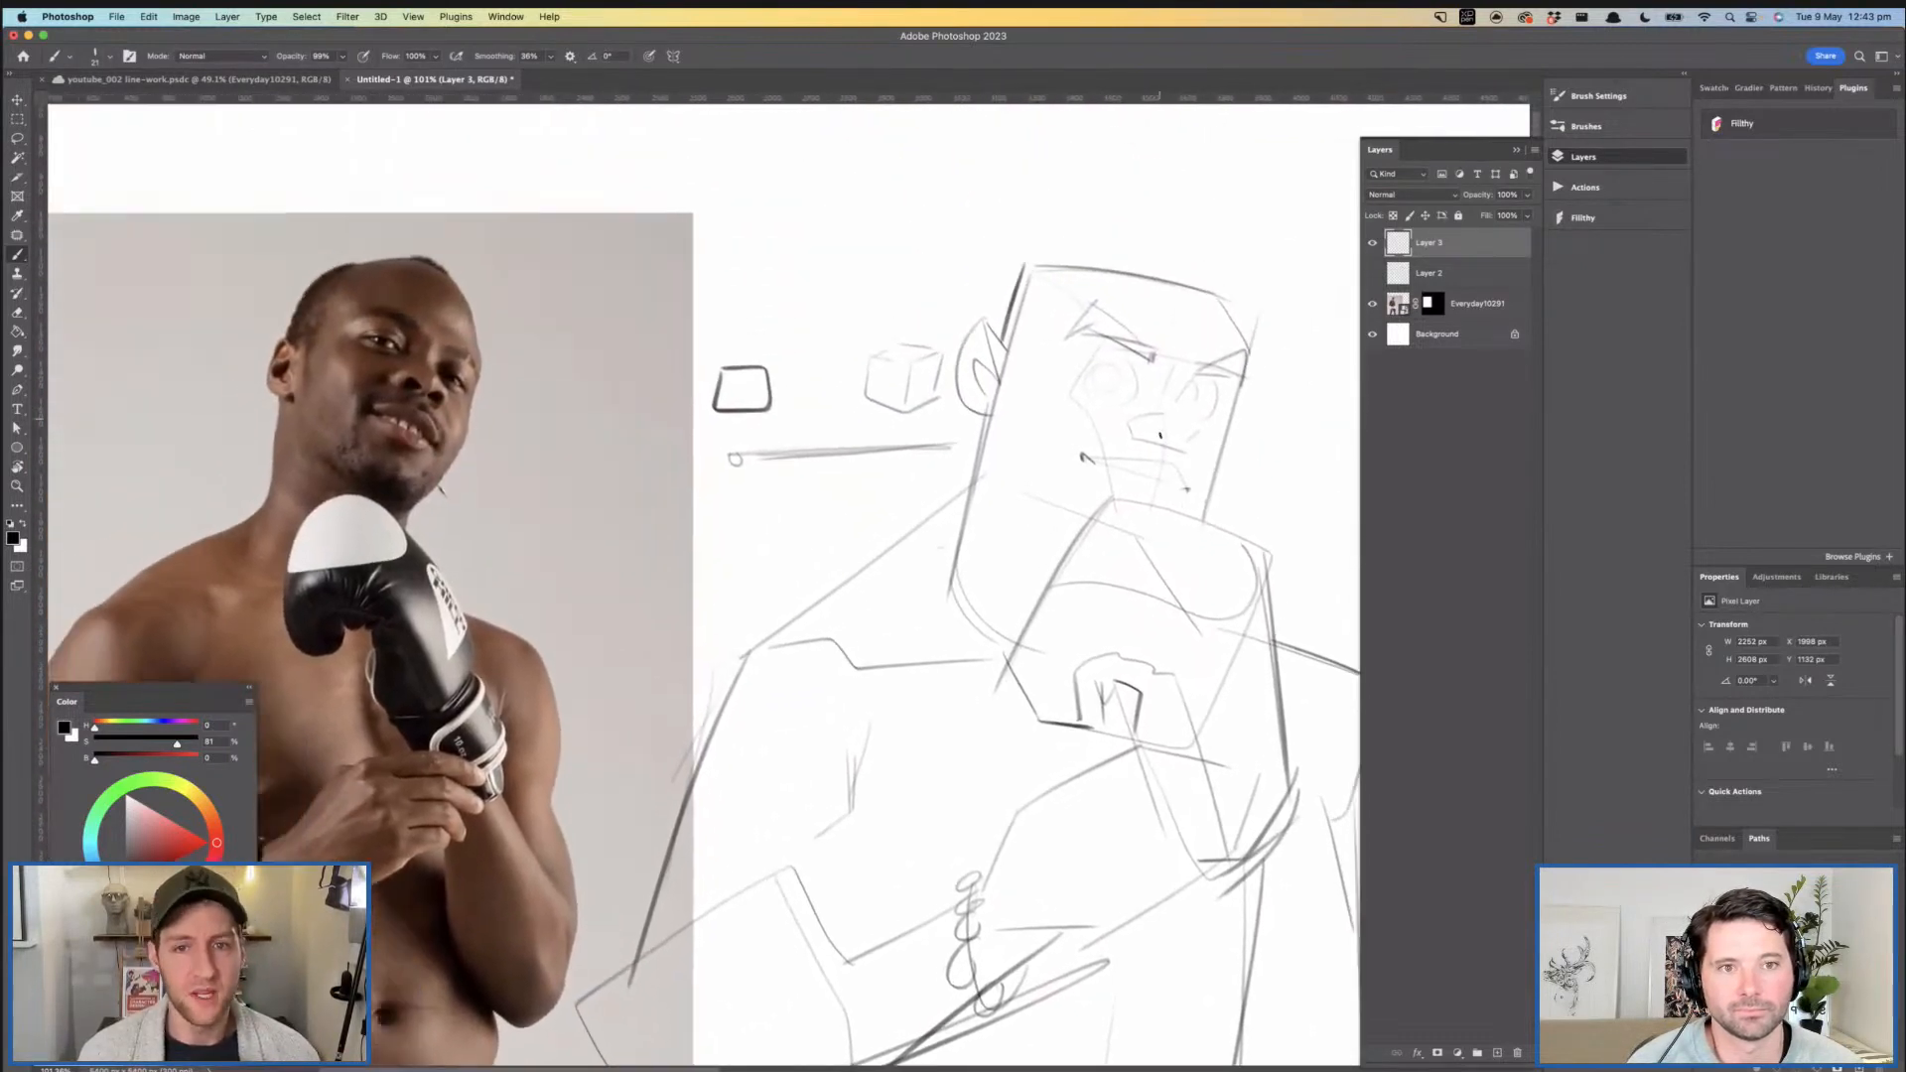
pyautogui.moveTo(1133, 380); pyautogui.dragTo(1166, 382)
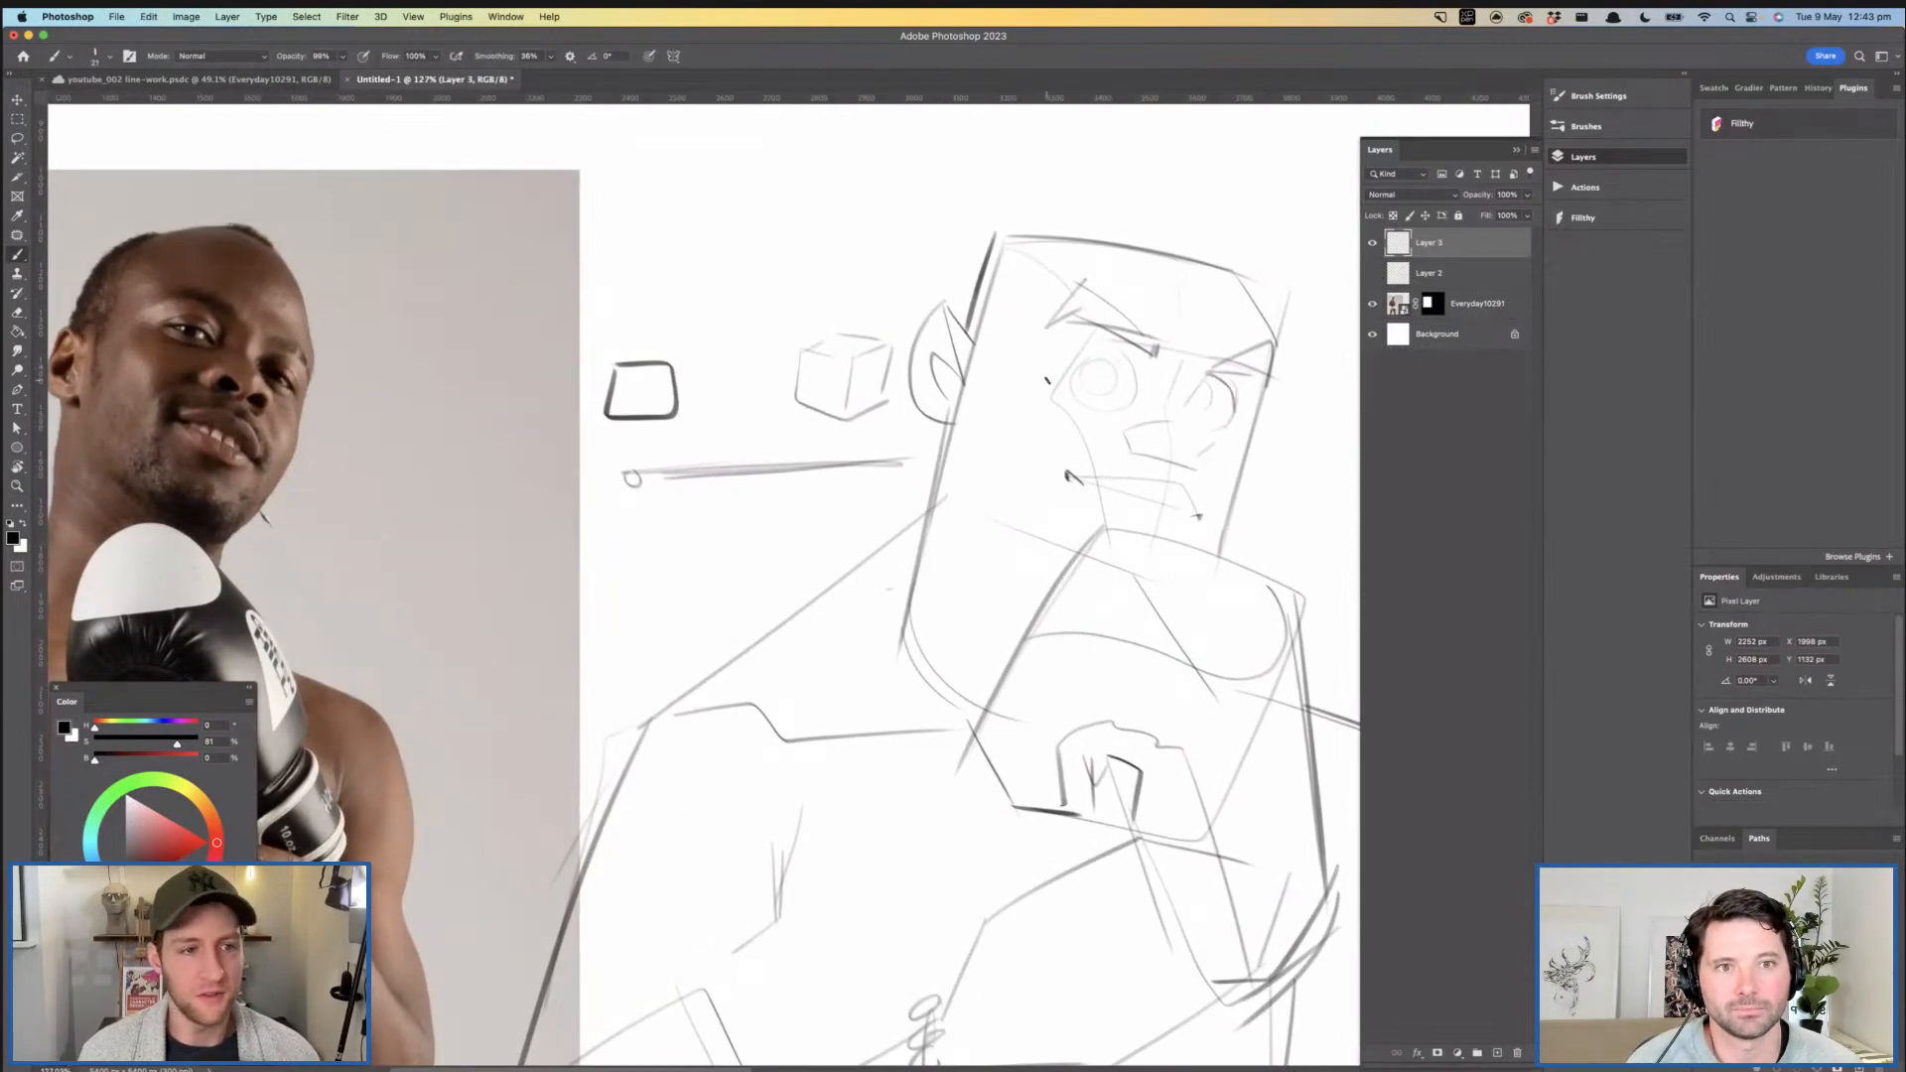
pyautogui.moveTo(1079, 366); pyautogui.dragTo(1092, 362)
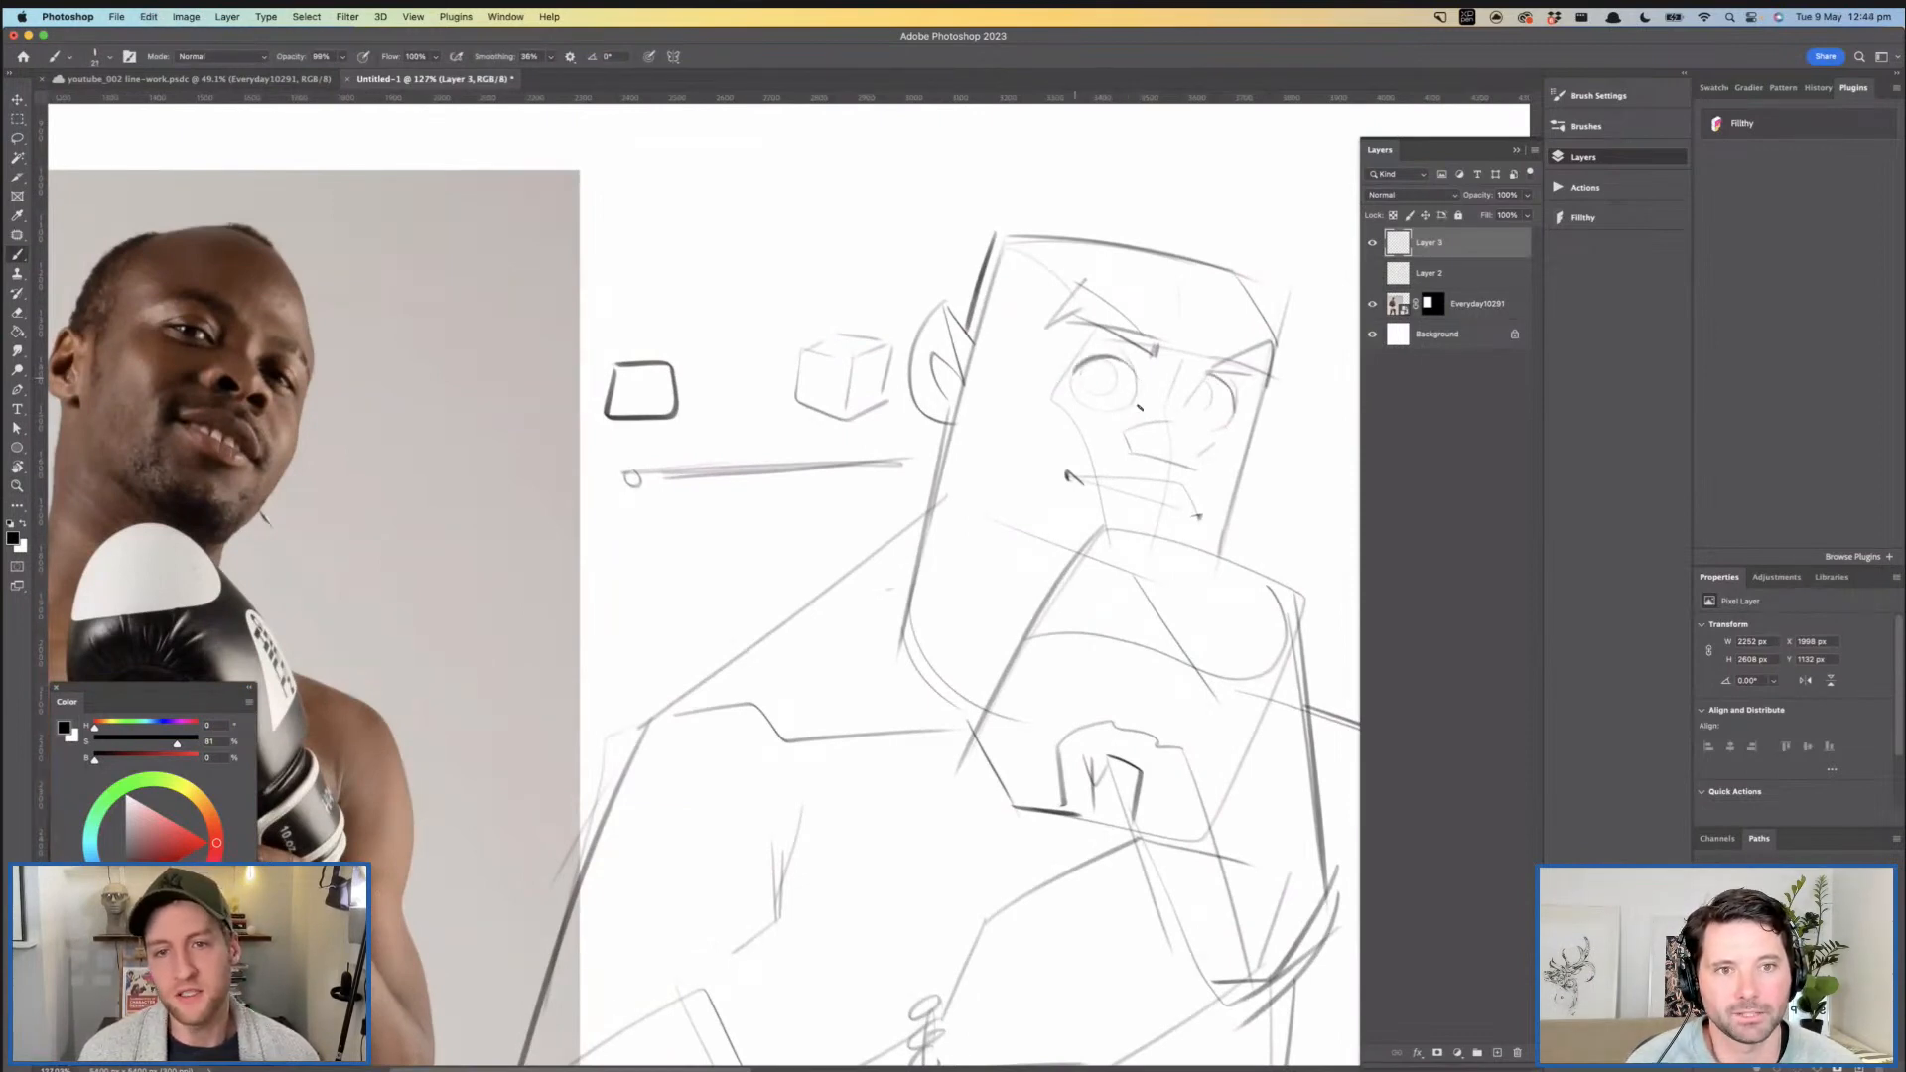
# - Flip the canvas view horizontally to check the boxer's face and proportions from the mirrored side
pyautogui.press('z')
pyautogui.moveTo(1187, 409); pyautogui.dragTo(1087, 408)
pyautogui.press('shift+super+h')
pyautogui.moveTo(935, 419)
pyautogui.mouseDown()
pyautogui.moveTo(1001, 437)
pyautogui.moveTo(945, 442)
pyautogui.mouseUp()
pyautogui.moveTo(644, 423); pyautogui.dragTo(699, 422)
pyautogui.press('b')
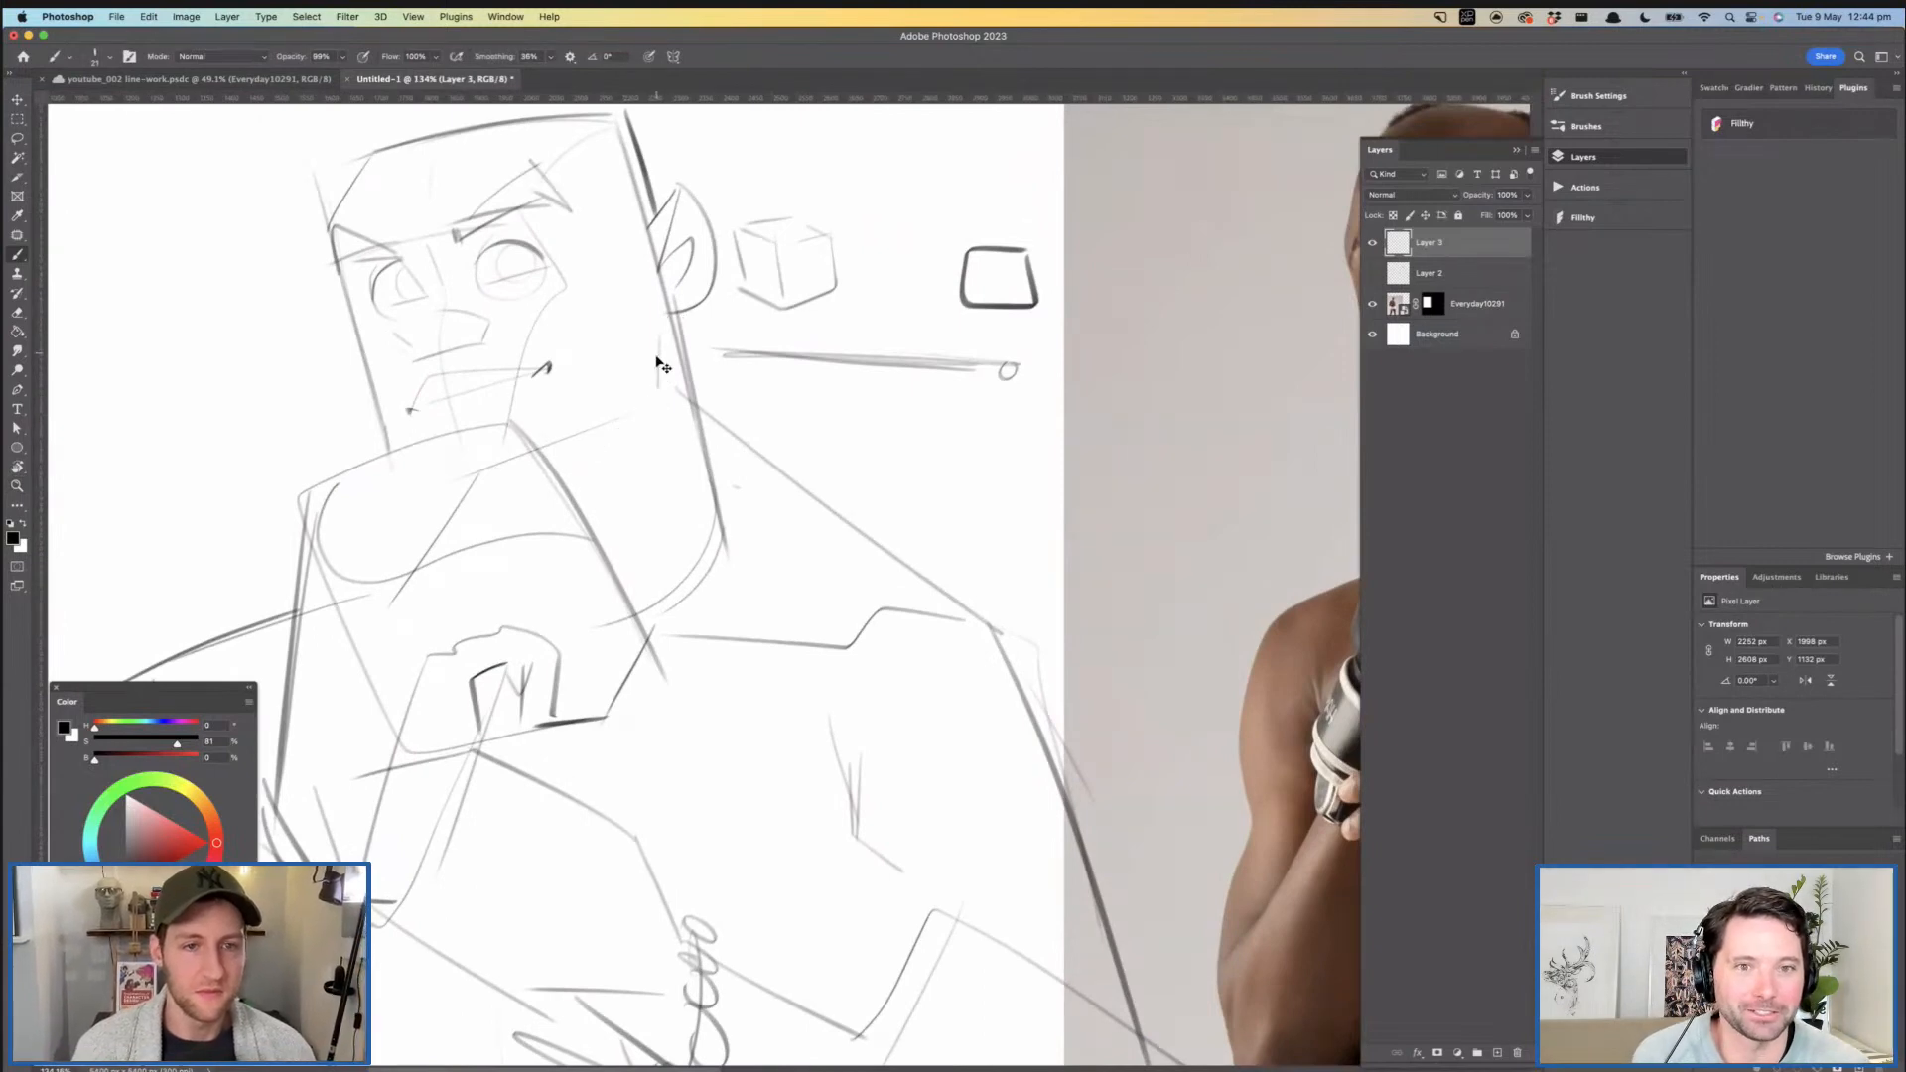
# - Draw an angular jaw corner below the near ear, with a vertical back edge and a firm underside line
pyautogui.press('z')
pyautogui.moveTo(660, 408)
pyautogui.mouseDown()
pyautogui.moveTo(562, 459)
pyautogui.moveTo(531, 437)
pyautogui.mouseUp()
pyautogui.moveTo(526, 365); pyautogui.dragTo(576, 353)
pyautogui.press('b')
pyautogui.moveTo(433, 374)
pyautogui.mouseDown()
pyautogui.moveTo(529, 255)
pyautogui.moveTo(760, 226)
pyautogui.moveTo(800, 331)
pyautogui.mouseUp()
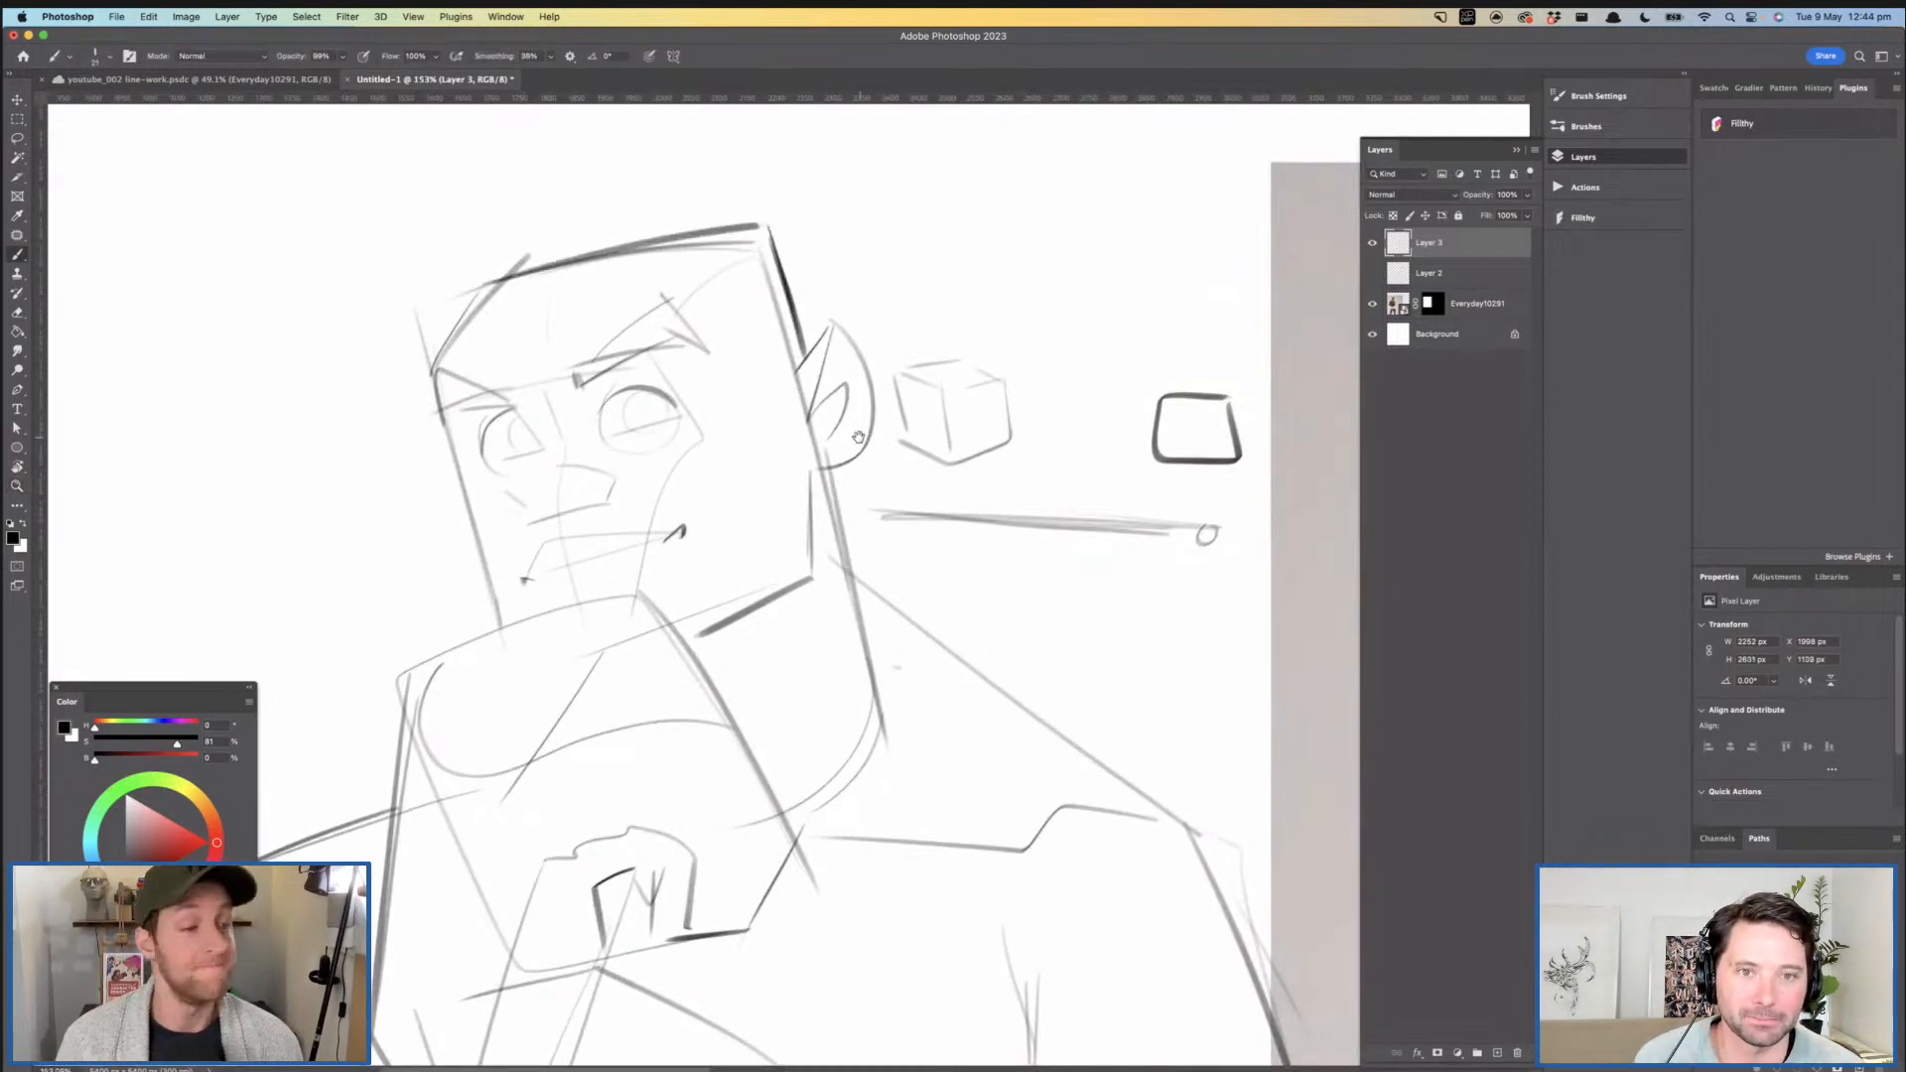
# - Shade dark pupils into both eyes, tucked under the upper eyelids
pyautogui.moveTo(858, 437); pyautogui.dragTo(785, 324)
pyautogui.press('z')
pyautogui.moveTo(821, 385); pyautogui.dragTo(792, 382)
pyautogui.press('b')
pyautogui.moveTo(647, 346)
pyautogui.mouseDown()
pyautogui.moveTo(725, 336)
pyautogui.moveTo(679, 329)
pyautogui.moveTo(689, 357)
pyautogui.moveTo(755, 332)
pyautogui.moveTo(680, 359)
pyautogui.moveTo(679, 325)
pyautogui.moveTo(705, 313)
pyautogui.moveTo(687, 349)
pyautogui.moveTo(747, 331)
pyautogui.moveTo(727, 305)
pyautogui.moveTo(675, 338)
pyautogui.moveTo(735, 307)
pyautogui.moveTo(749, 340)
pyautogui.moveTo(705, 313)
pyautogui.moveTo(737, 312)
pyautogui.moveTo(686, 347)
pyautogui.moveTo(743, 322)
pyautogui.moveTo(725, 305)
pyautogui.moveTo(738, 318)
pyautogui.moveTo(677, 341)
pyautogui.moveTo(701, 344)
pyautogui.moveTo(636, 364)
pyautogui.mouseUp()
pyautogui.press('z')
pyautogui.press('b')
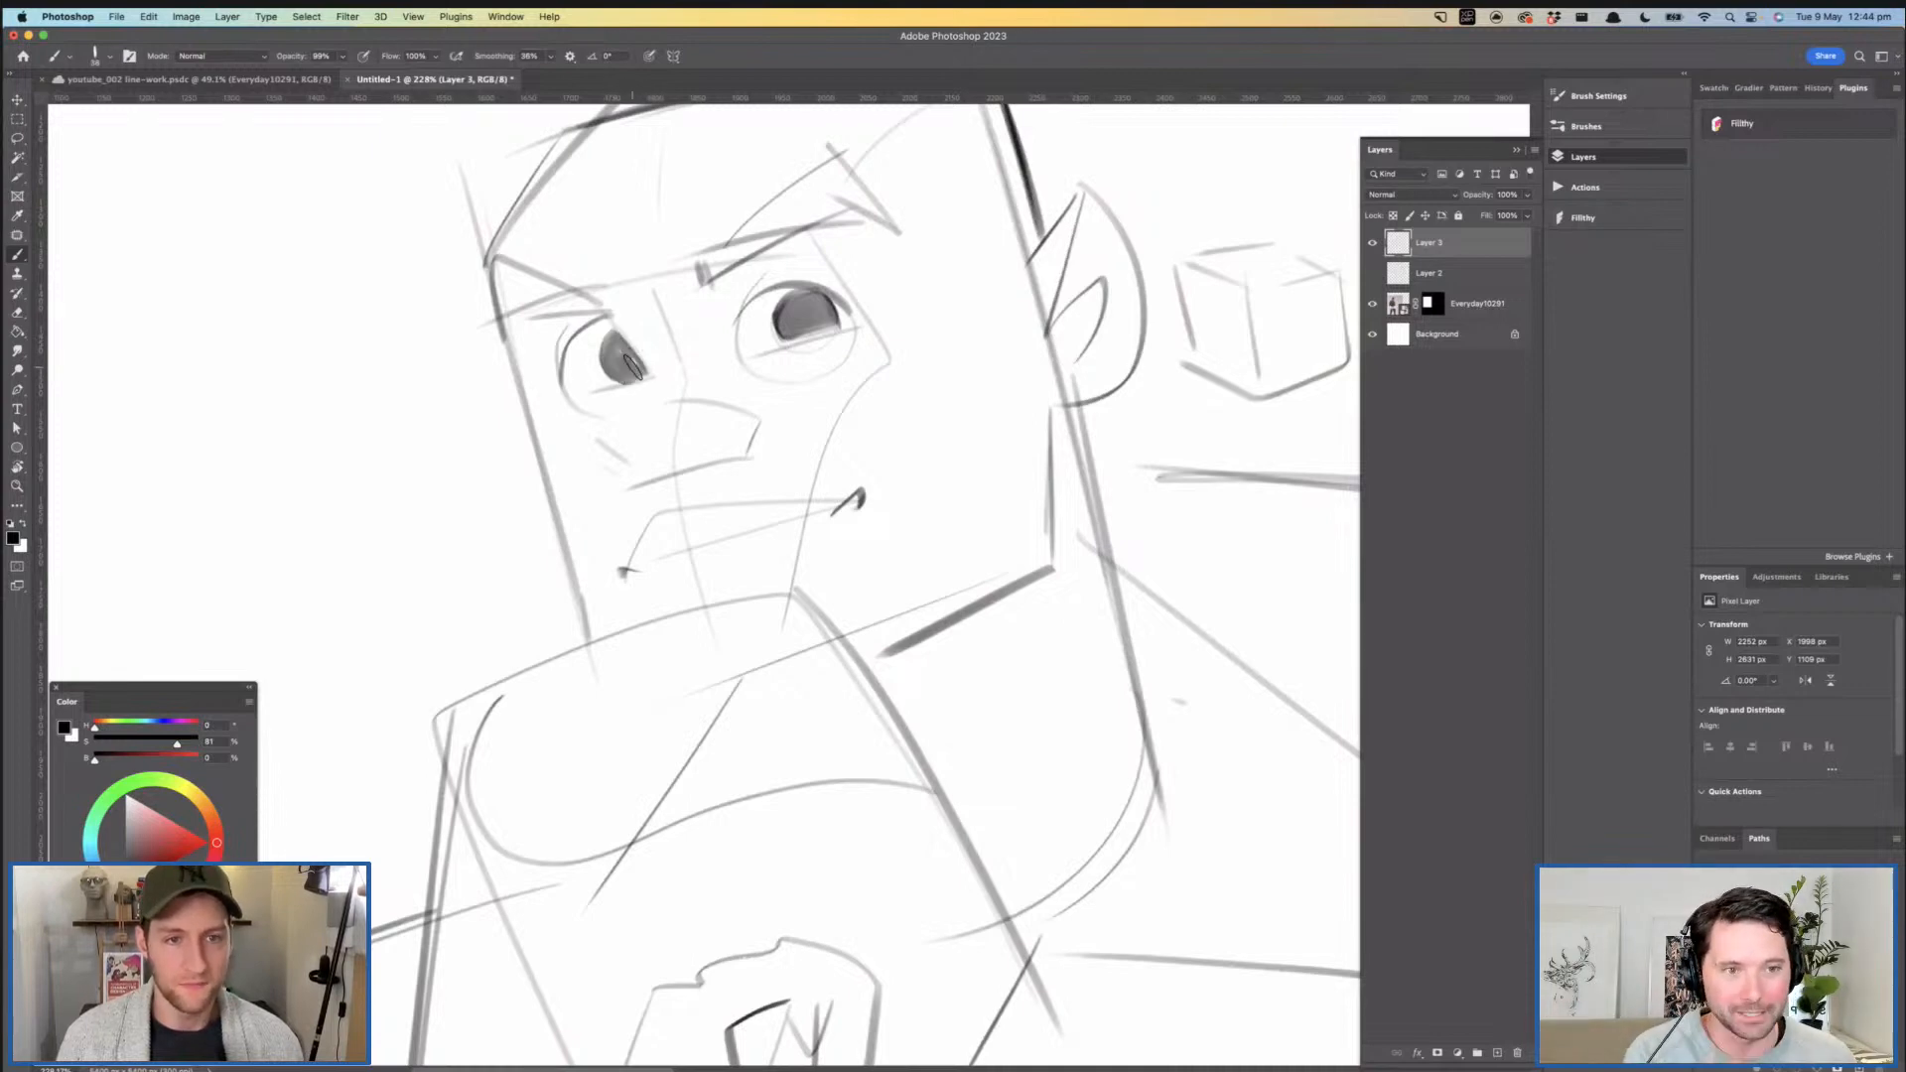
# - Sketch the nostril and nose wing details onto the simple nose shape
pyautogui.press('z')
pyautogui.moveTo(847, 344); pyautogui.dragTo(770, 347)
pyautogui.moveTo(953, 377); pyautogui.dragTo(712, 349)
pyautogui.moveTo(770, 351); pyautogui.dragTo(725, 350)
pyautogui.moveTo(596, 350); pyautogui.dragTo(685, 349)
pyautogui.press('b')
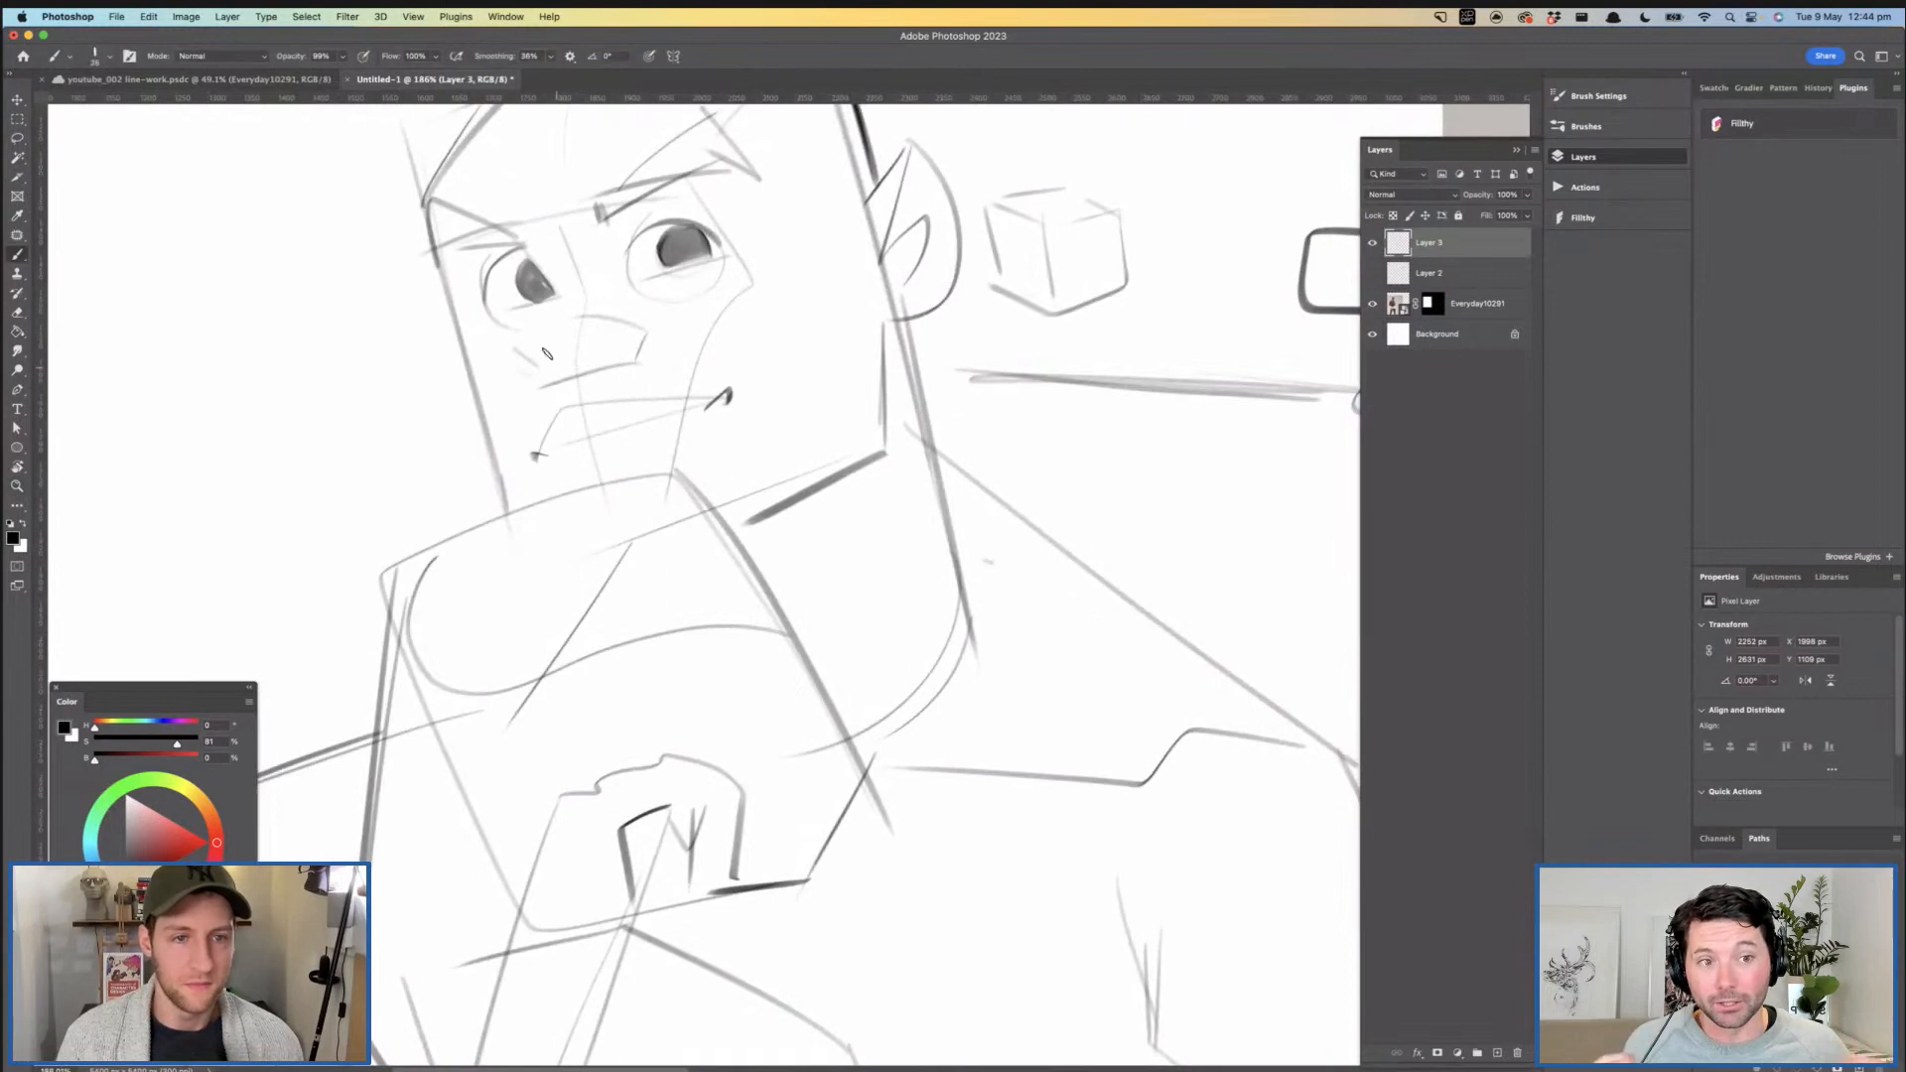
pyautogui.moveTo(596, 355)
pyautogui.mouseDown()
pyautogui.moveTo(608, 342)
pyautogui.moveTo(593, 358)
pyautogui.mouseUp()
pyautogui.press('z')
pyautogui.moveTo(743, 353)
pyautogui.mouseDown()
pyautogui.moveTo(632, 362)
pyautogui.moveTo(611, 389)
pyautogui.moveTo(648, 342)
pyautogui.moveTo(732, 334)
pyautogui.mouseUp()
pyautogui.press('b')
# - Redraw the far side of the face with a heavier cheek line running down toward the glove
pyautogui.moveTo(465, 261)
pyautogui.mouseDown()
pyautogui.moveTo(500, 342)
pyautogui.moveTo(491, 389)
pyautogui.moveTo(570, 551)
pyautogui.mouseUp()
pyautogui.press('super+z')
pyautogui.moveTo(463, 262)
pyautogui.mouseDown()
pyautogui.moveTo(494, 415)
pyautogui.moveTo(570, 563)
pyautogui.mouseUp()
pyautogui.press('z')
pyautogui.moveTo(701, 509)
pyautogui.mouseDown()
pyautogui.moveTo(625, 476)
pyautogui.moveTo(566, 411)
pyautogui.moveTo(629, 412)
pyautogui.moveTo(626, 542)
pyautogui.mouseUp()
pyautogui.press('super+z')
pyautogui.press('b')
pyautogui.moveTo(567, 434)
pyautogui.mouseDown()
pyautogui.moveTo(573, 362)
pyautogui.moveTo(524, 297)
pyautogui.moveTo(537, 277)
pyautogui.moveTo(584, 405)
pyautogui.mouseUp()
pyautogui.press('super+z')
pyautogui.press('super+z')
pyautogui.moveTo(544, 313); pyautogui.dragTo(584, 453)
# - Sketch the pointed sideburn in front of the near ear and thicken the vertical back edge of the jaw
pyautogui.moveTo(824, 483); pyautogui.dragTo(659, 487)
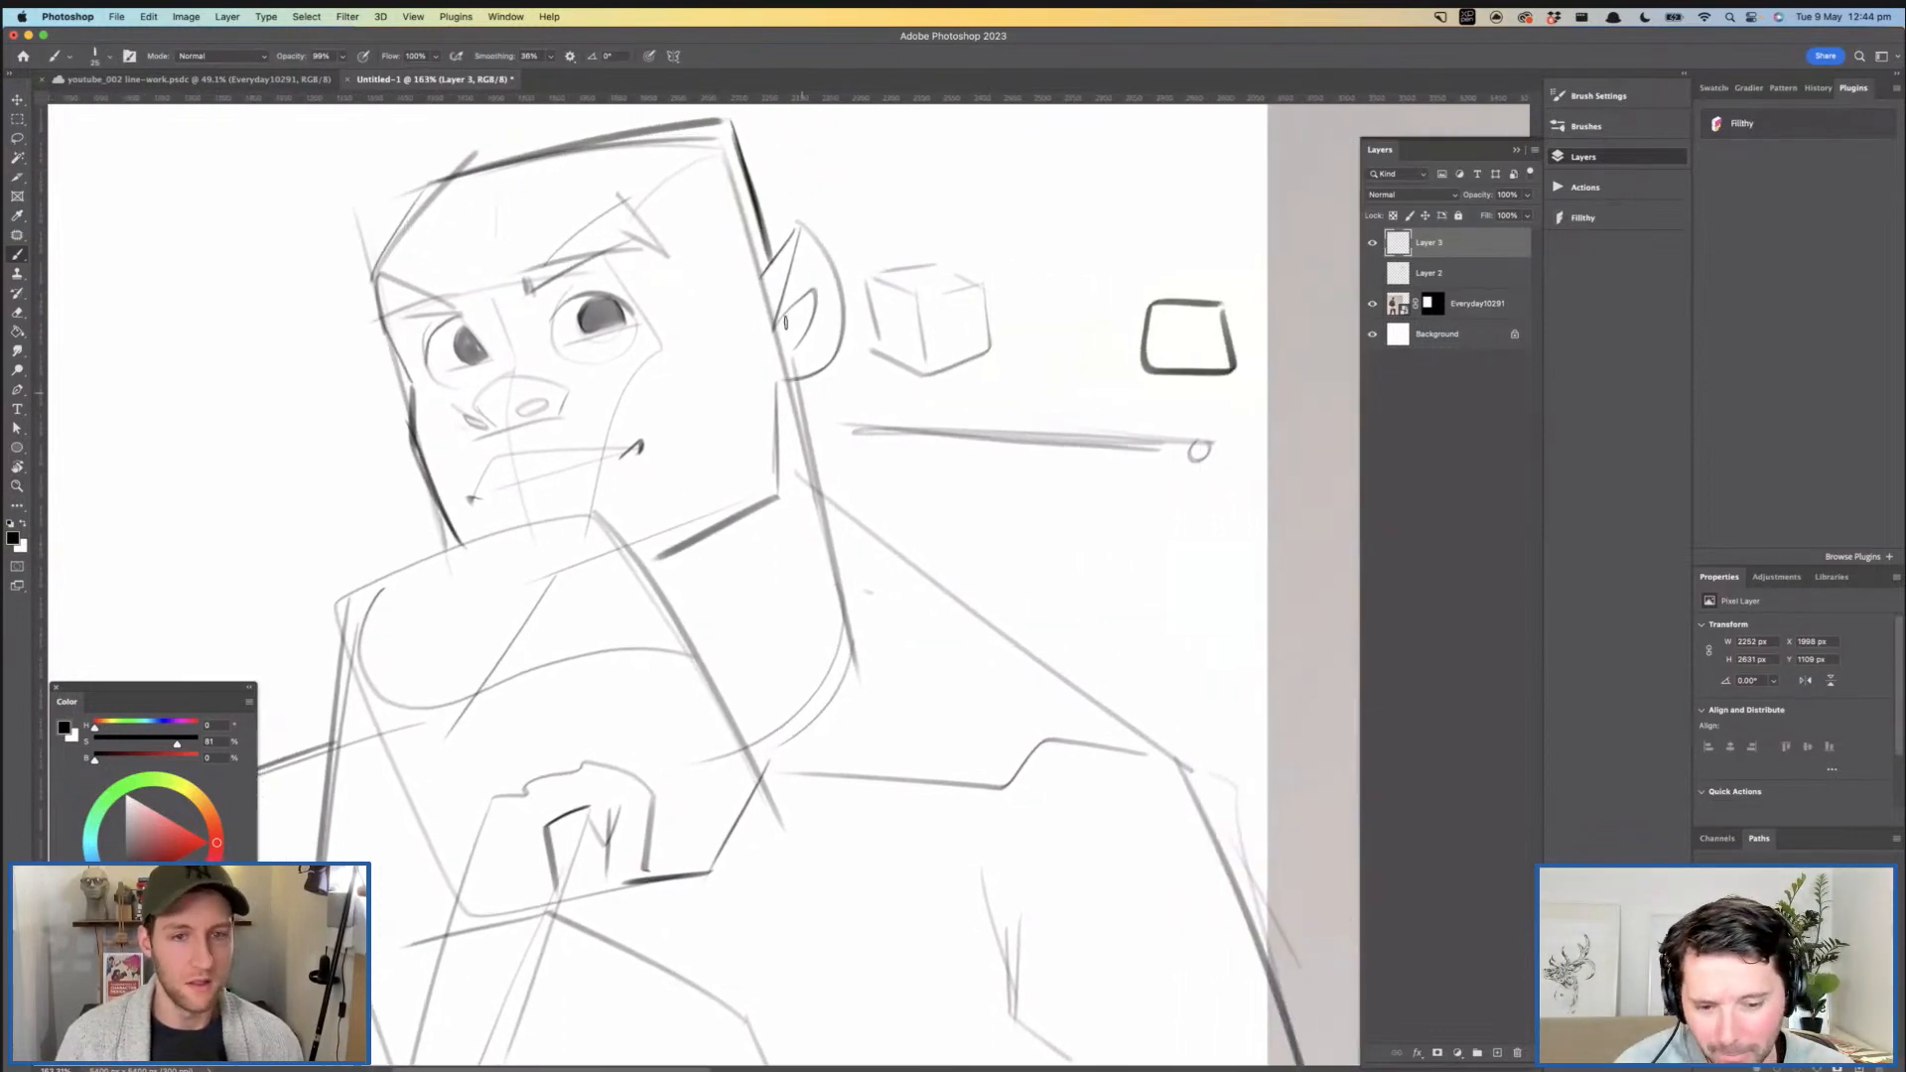
pyautogui.moveTo(776, 394)
pyautogui.mouseDown()
pyautogui.moveTo(805, 384)
pyautogui.moveTo(776, 388)
pyautogui.moveTo(776, 494)
pyautogui.moveTo(780, 470)
pyautogui.moveTo(655, 397)
pyautogui.moveTo(728, 389)
pyautogui.mouseUp()
pyautogui.press('super+z')
pyautogui.moveTo(664, 322); pyautogui.dragTo(784, 340)
pyautogui.moveTo(799, 429)
pyautogui.mouseDown()
pyautogui.moveTo(828, 343)
pyautogui.moveTo(785, 300)
pyautogui.moveTo(823, 342)
pyautogui.mouseUp()
pyautogui.press('super+z')
pyautogui.moveTo(521, 291)
pyautogui.mouseDown()
pyautogui.moveTo(630, 261)
pyautogui.moveTo(592, 273)
pyautogui.mouseUp()
pyautogui.moveTo(779, 243)
pyautogui.mouseDown()
pyautogui.moveTo(650, 314)
pyautogui.moveTo(700, 316)
pyautogui.moveTo(722, 369)
pyautogui.moveTo(677, 340)
pyautogui.mouseUp()
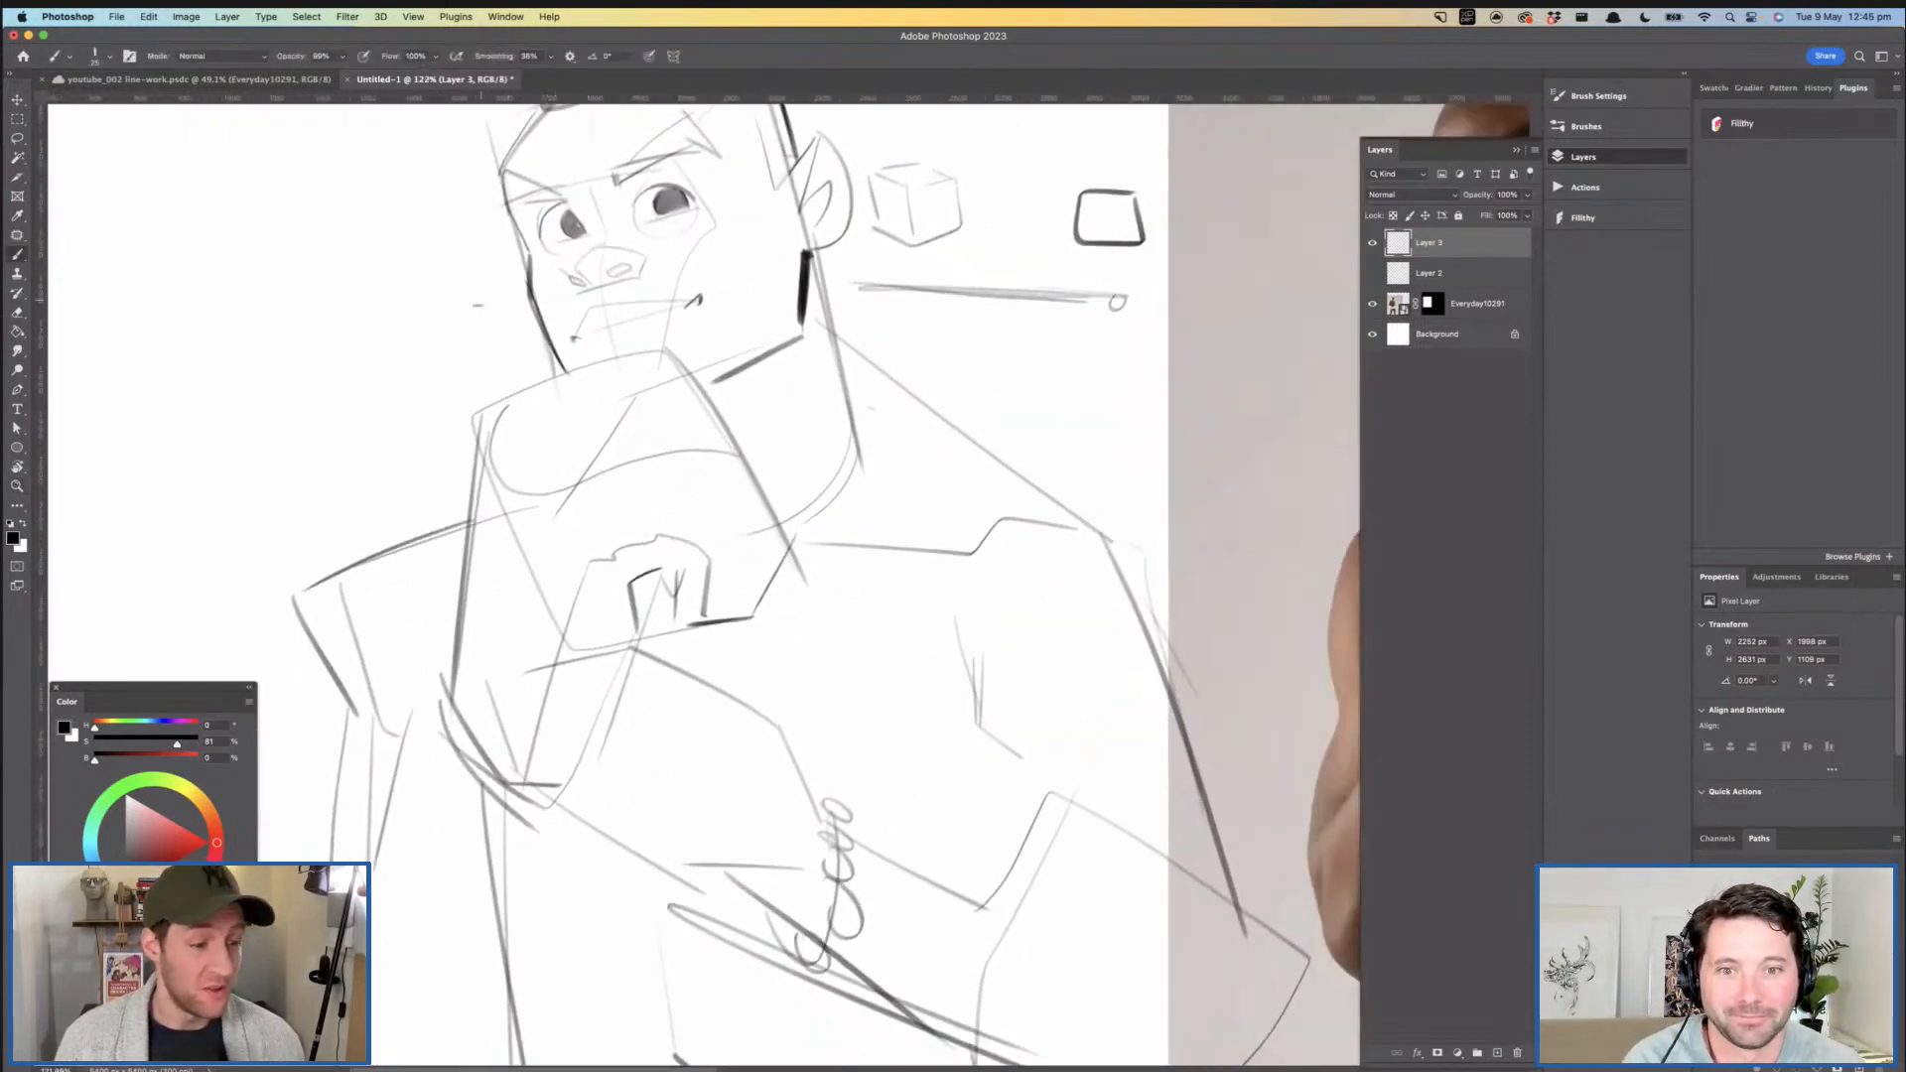
# - Redraw the near outer edge of the boxing glove as a bold curve from its top corner down to the thumb side
pyautogui.moveTo(479, 413)
pyautogui.mouseDown()
pyautogui.moveTo(643, 350)
pyautogui.moveTo(712, 365)
pyautogui.mouseUp()
pyautogui.moveTo(712, 365); pyautogui.dragTo(704, 341)
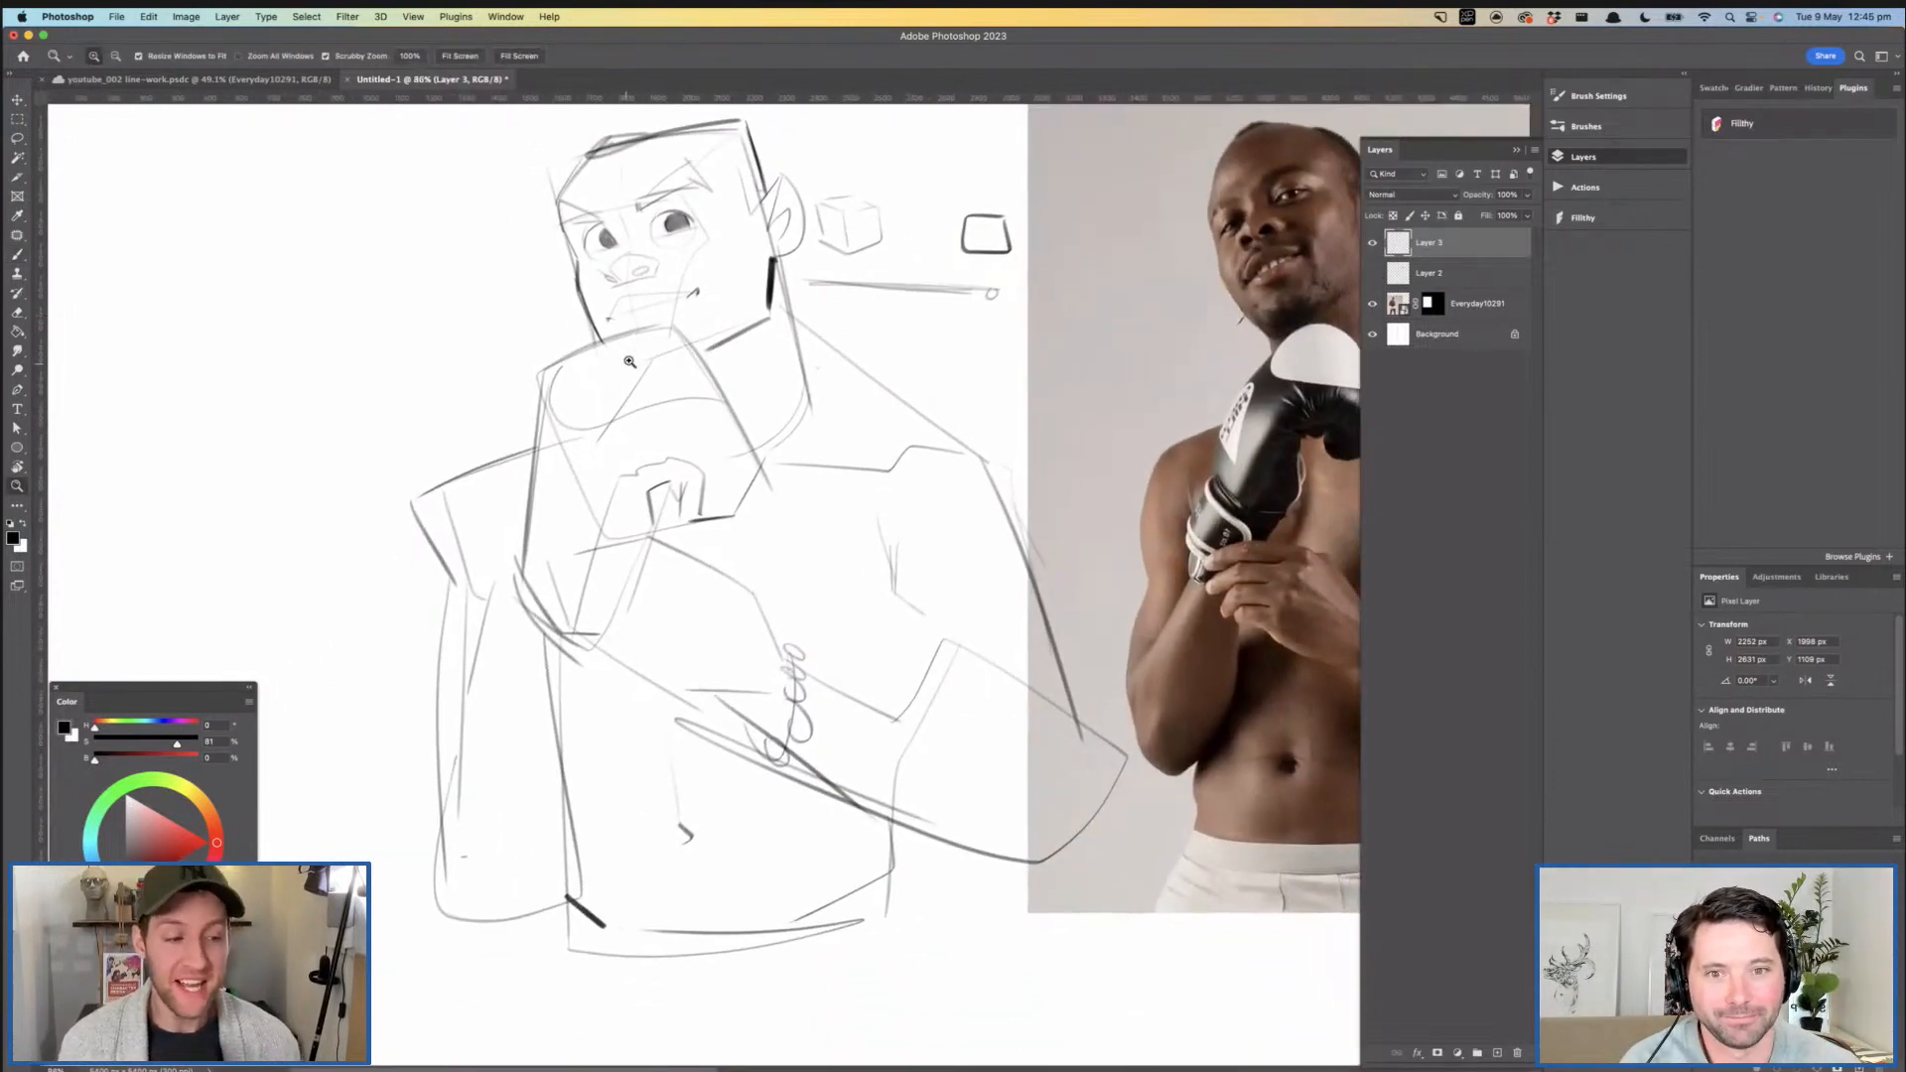
pyautogui.moveTo(662, 402); pyautogui.dragTo(728, 384)
pyautogui.moveTo(728, 283); pyautogui.dragTo(826, 439)
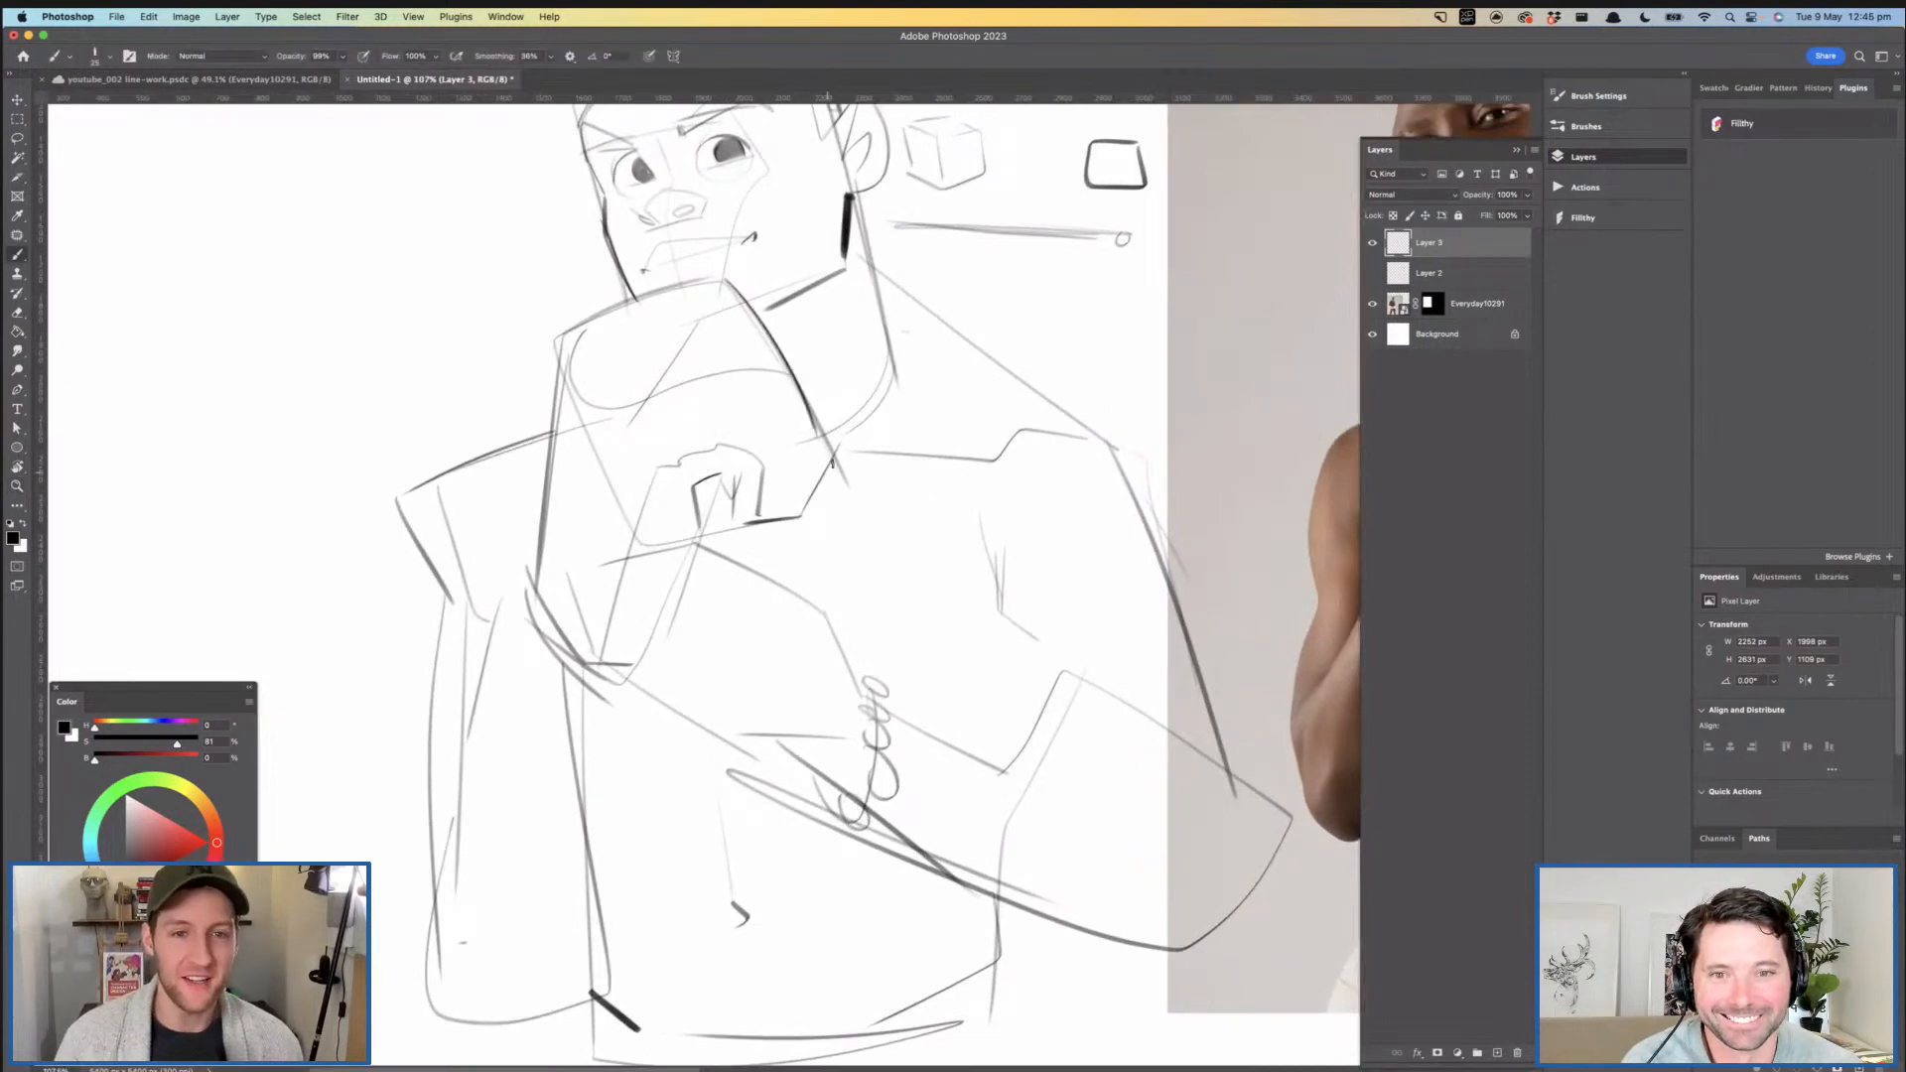
pyautogui.press('super+z')
pyautogui.moveTo(728, 282); pyautogui.dragTo(836, 449)
pyautogui.press('super+z')
pyautogui.moveTo(728, 283)
pyautogui.mouseDown()
pyautogui.moveTo(837, 451)
pyautogui.moveTo(800, 516)
pyautogui.mouseUp()
pyautogui.moveTo(899, 482)
pyautogui.mouseDown()
pyautogui.moveTo(826, 469)
pyautogui.moveTo(837, 397)
pyautogui.moveTo(762, 477)
pyautogui.mouseUp()
# - Lasso the head, scale it up to about 113%, reposition it above the glove and clear the selection
pyautogui.press('l')
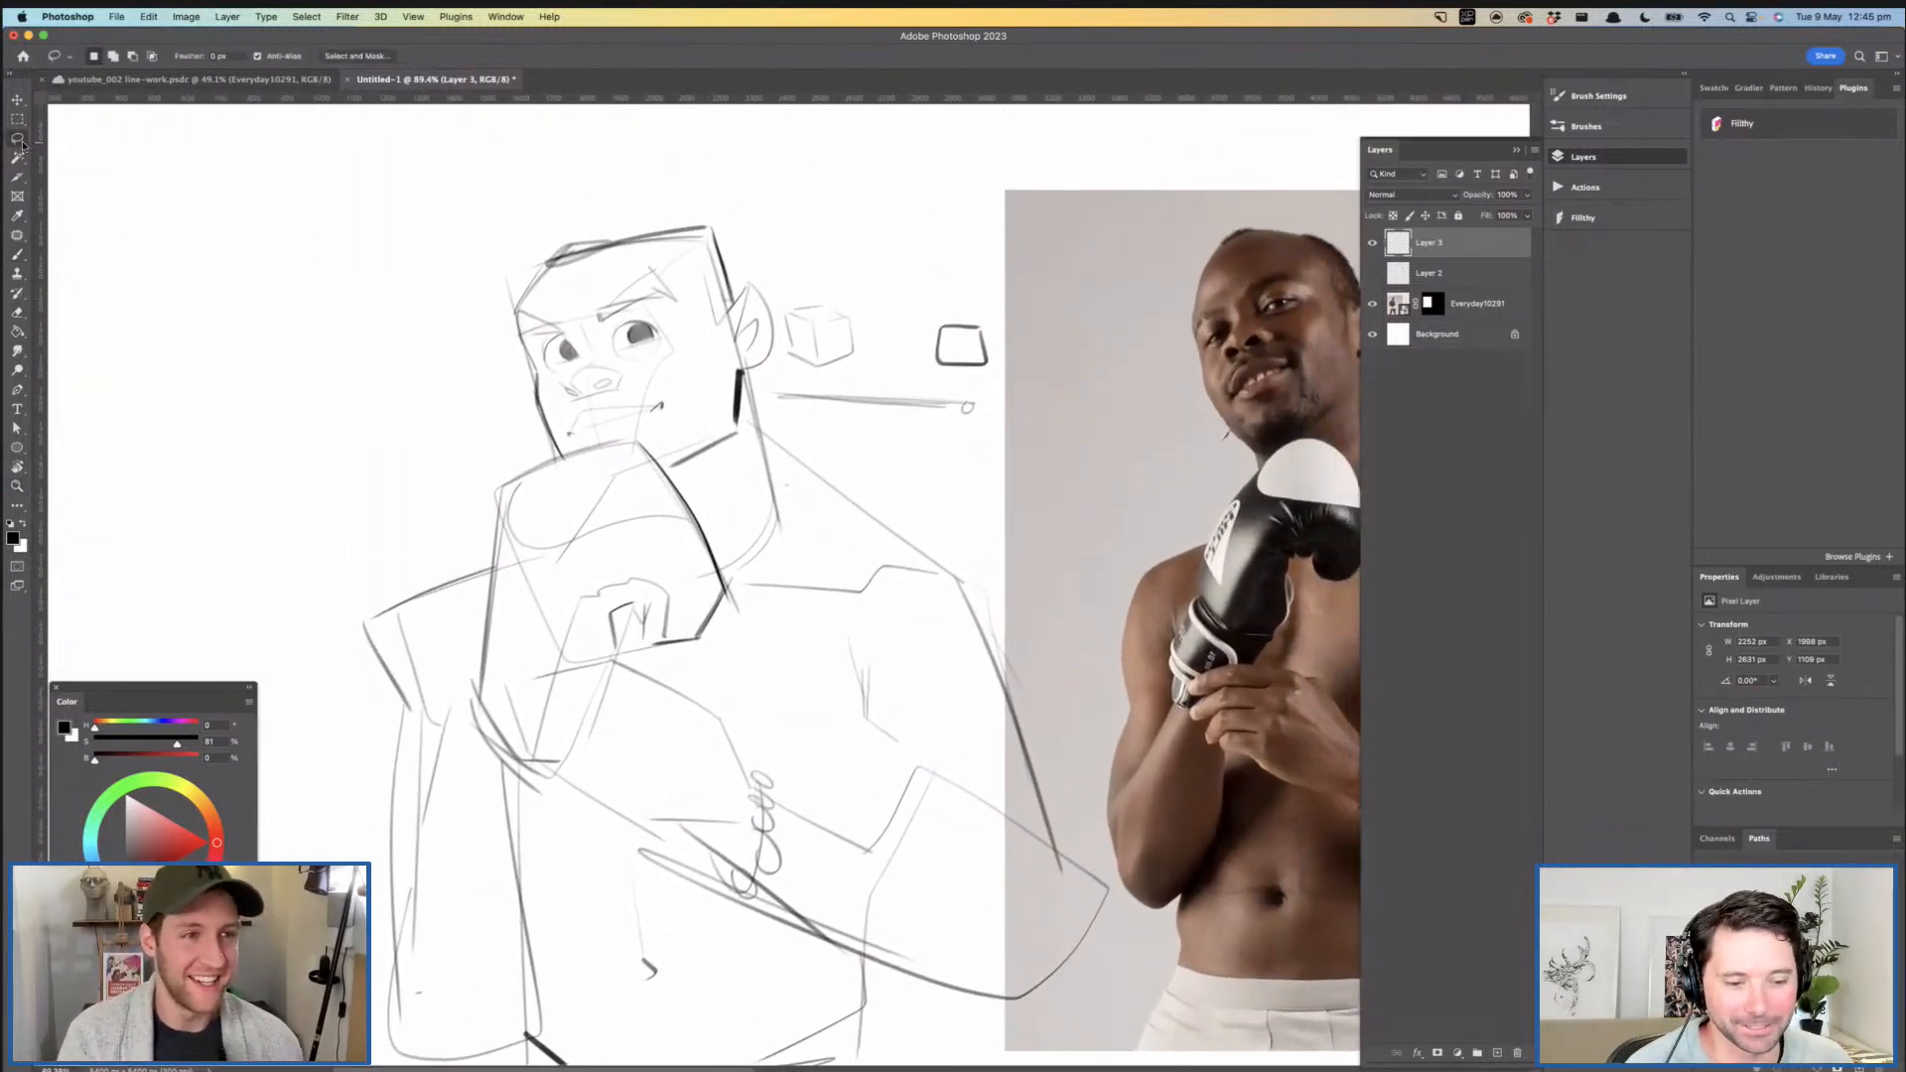
pyautogui.moveTo(566, 218)
pyautogui.mouseDown()
pyautogui.moveTo(498, 369)
pyautogui.moveTo(569, 460)
pyautogui.moveTo(668, 459)
pyautogui.moveTo(736, 486)
pyautogui.moveTo(784, 417)
pyautogui.moveTo(777, 298)
pyautogui.moveTo(541, 218)
pyautogui.mouseUp()
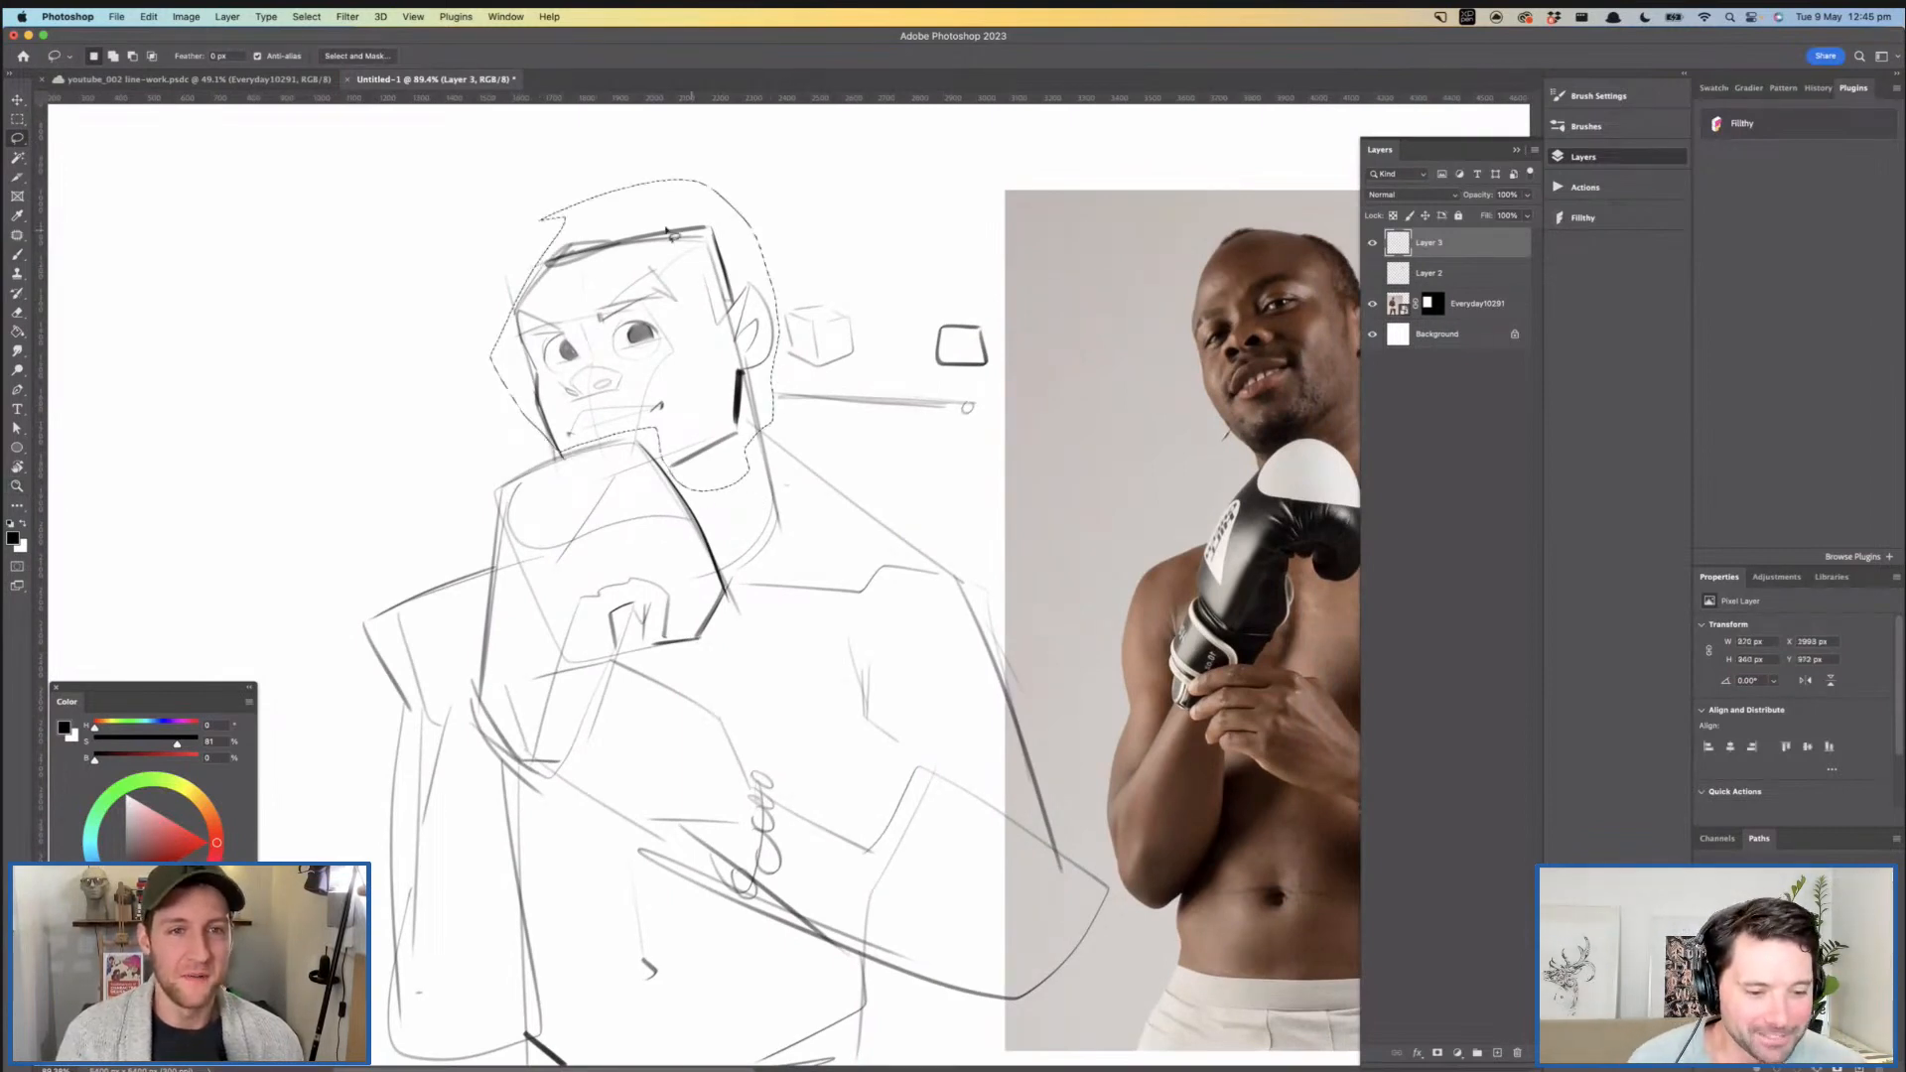
pyautogui.hotkey('ctrl', 't')
pyautogui.moveTo(637, 178); pyautogui.dragTo(636, 141)
pyautogui.moveTo(624, 245); pyautogui.dragTo(613, 257)
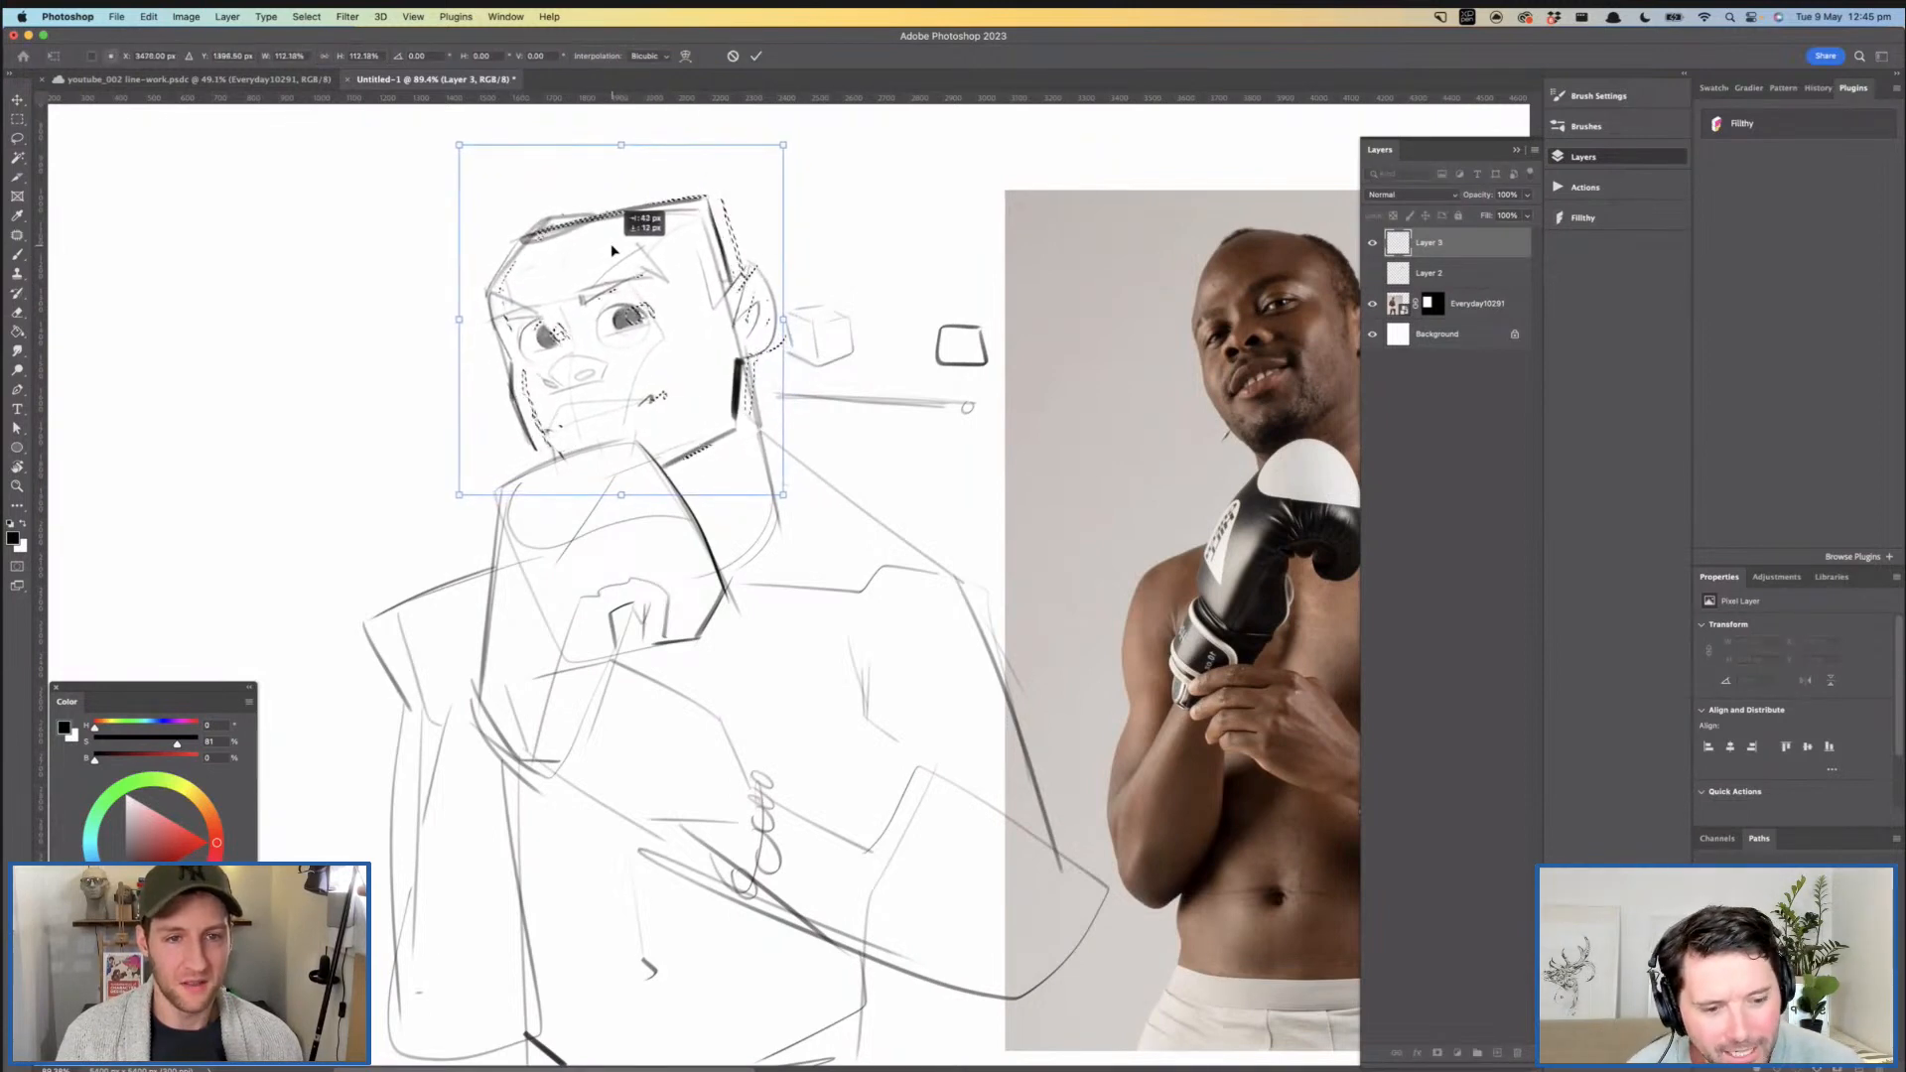
pyautogui.press('Return')
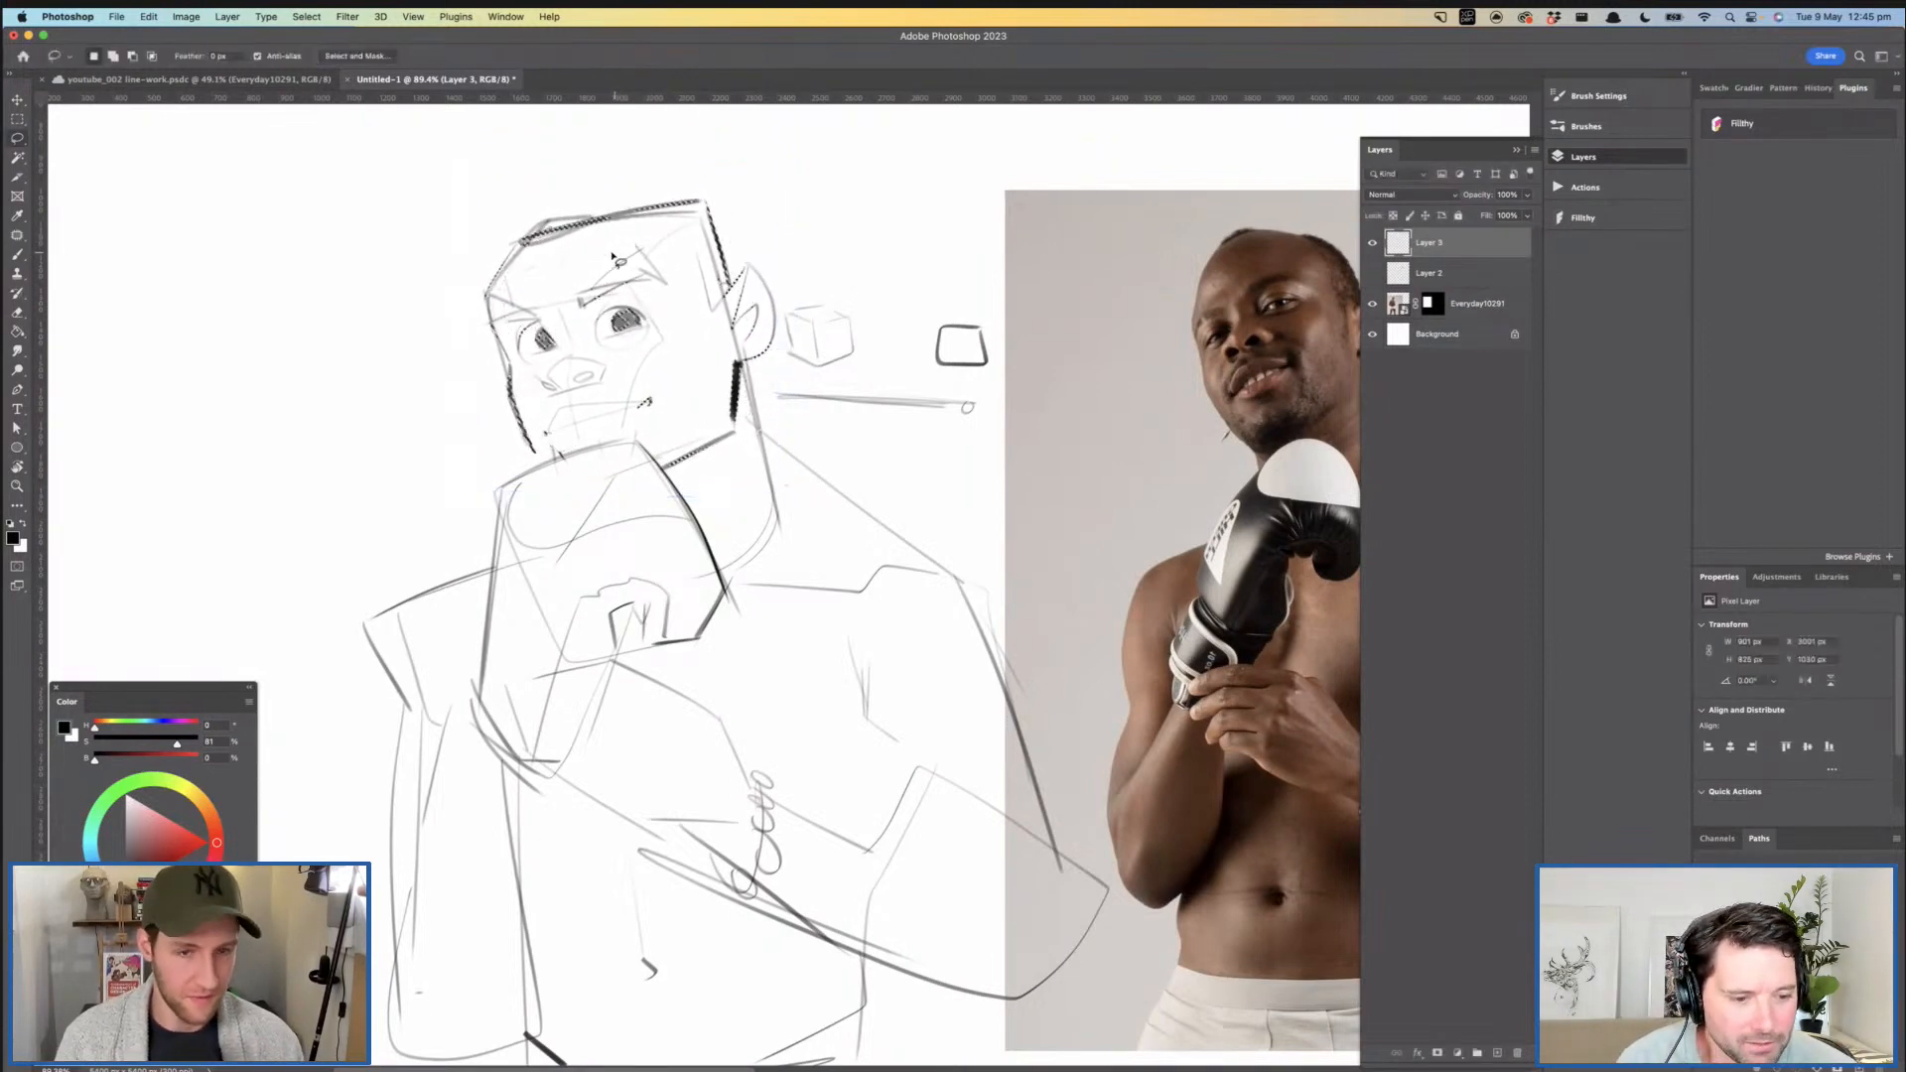
pyautogui.press('super+d')
# - Draw the rounded trapezius curve from the near side of the neck down to the shoulder
pyautogui.moveTo(760, 383); pyautogui.dragTo(729, 406)
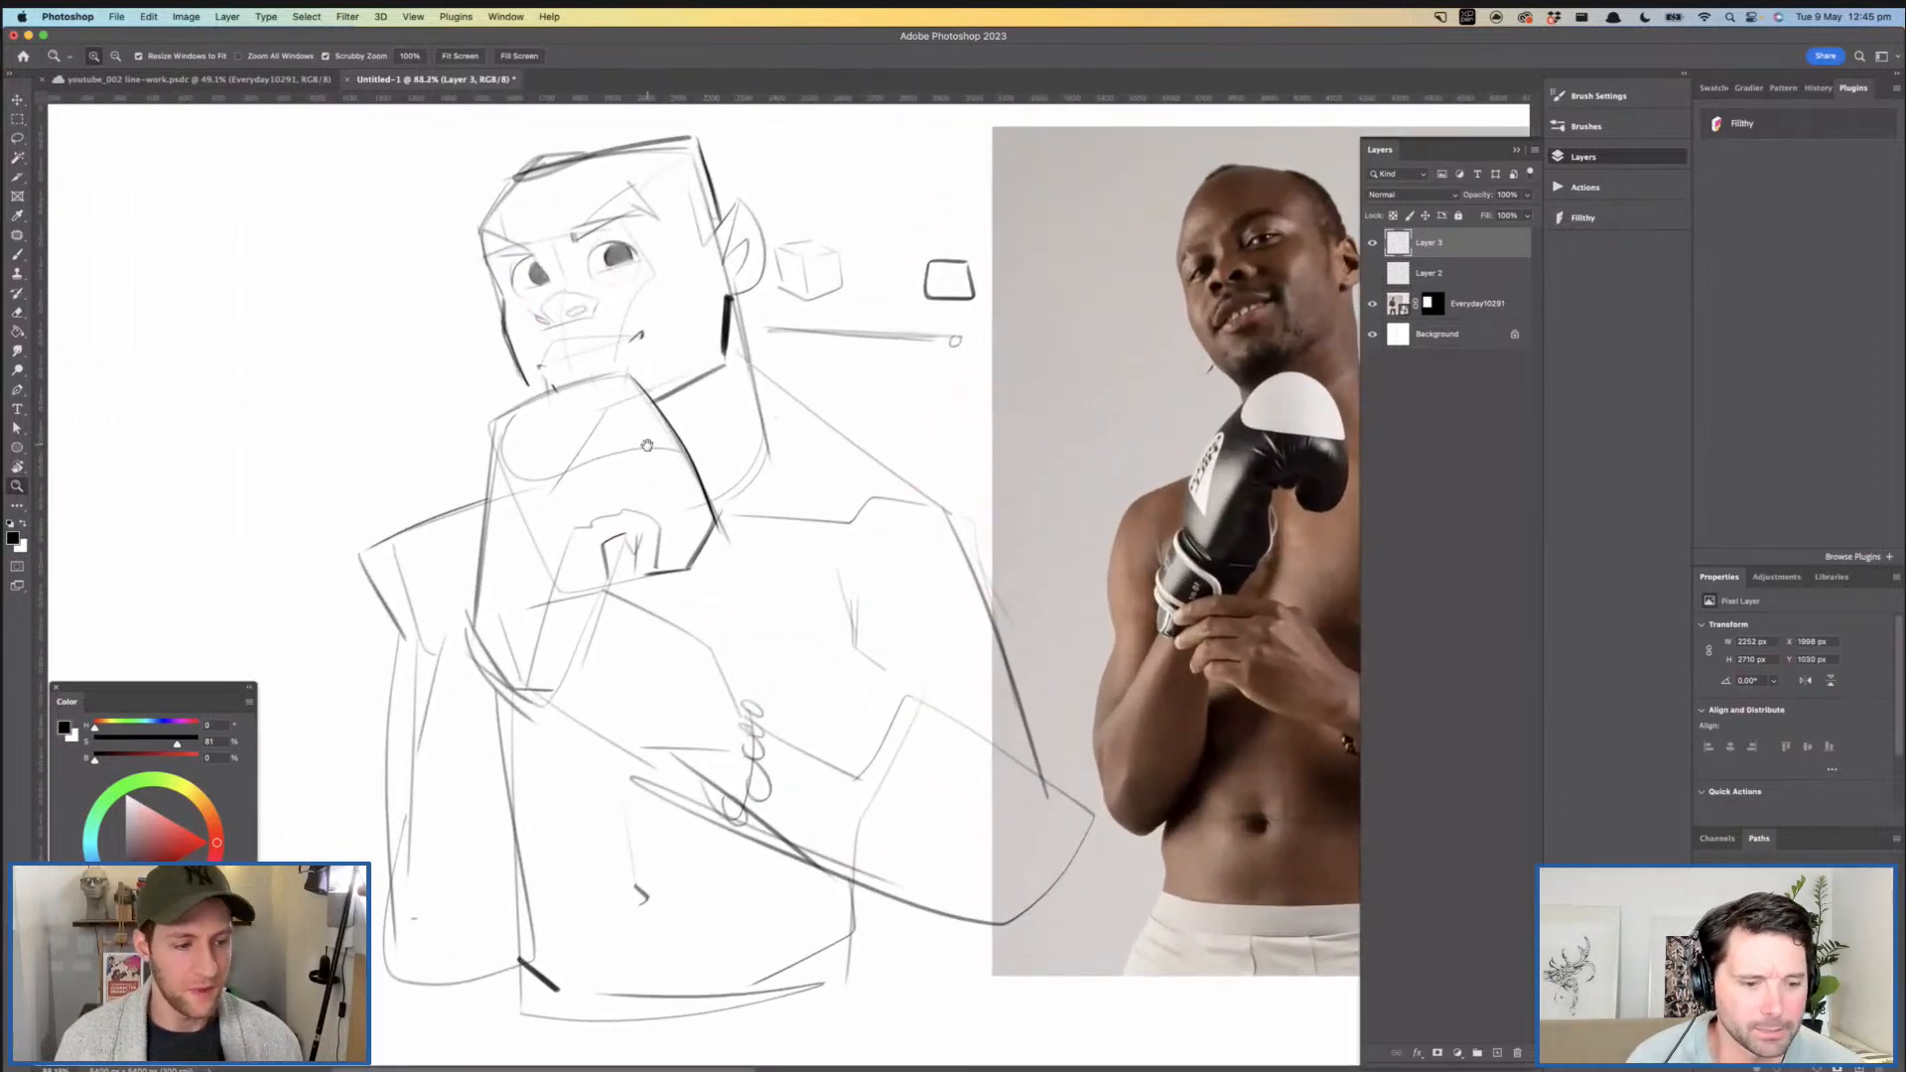
pyautogui.hscroll(3, 647, 444)
pyautogui.press('b')
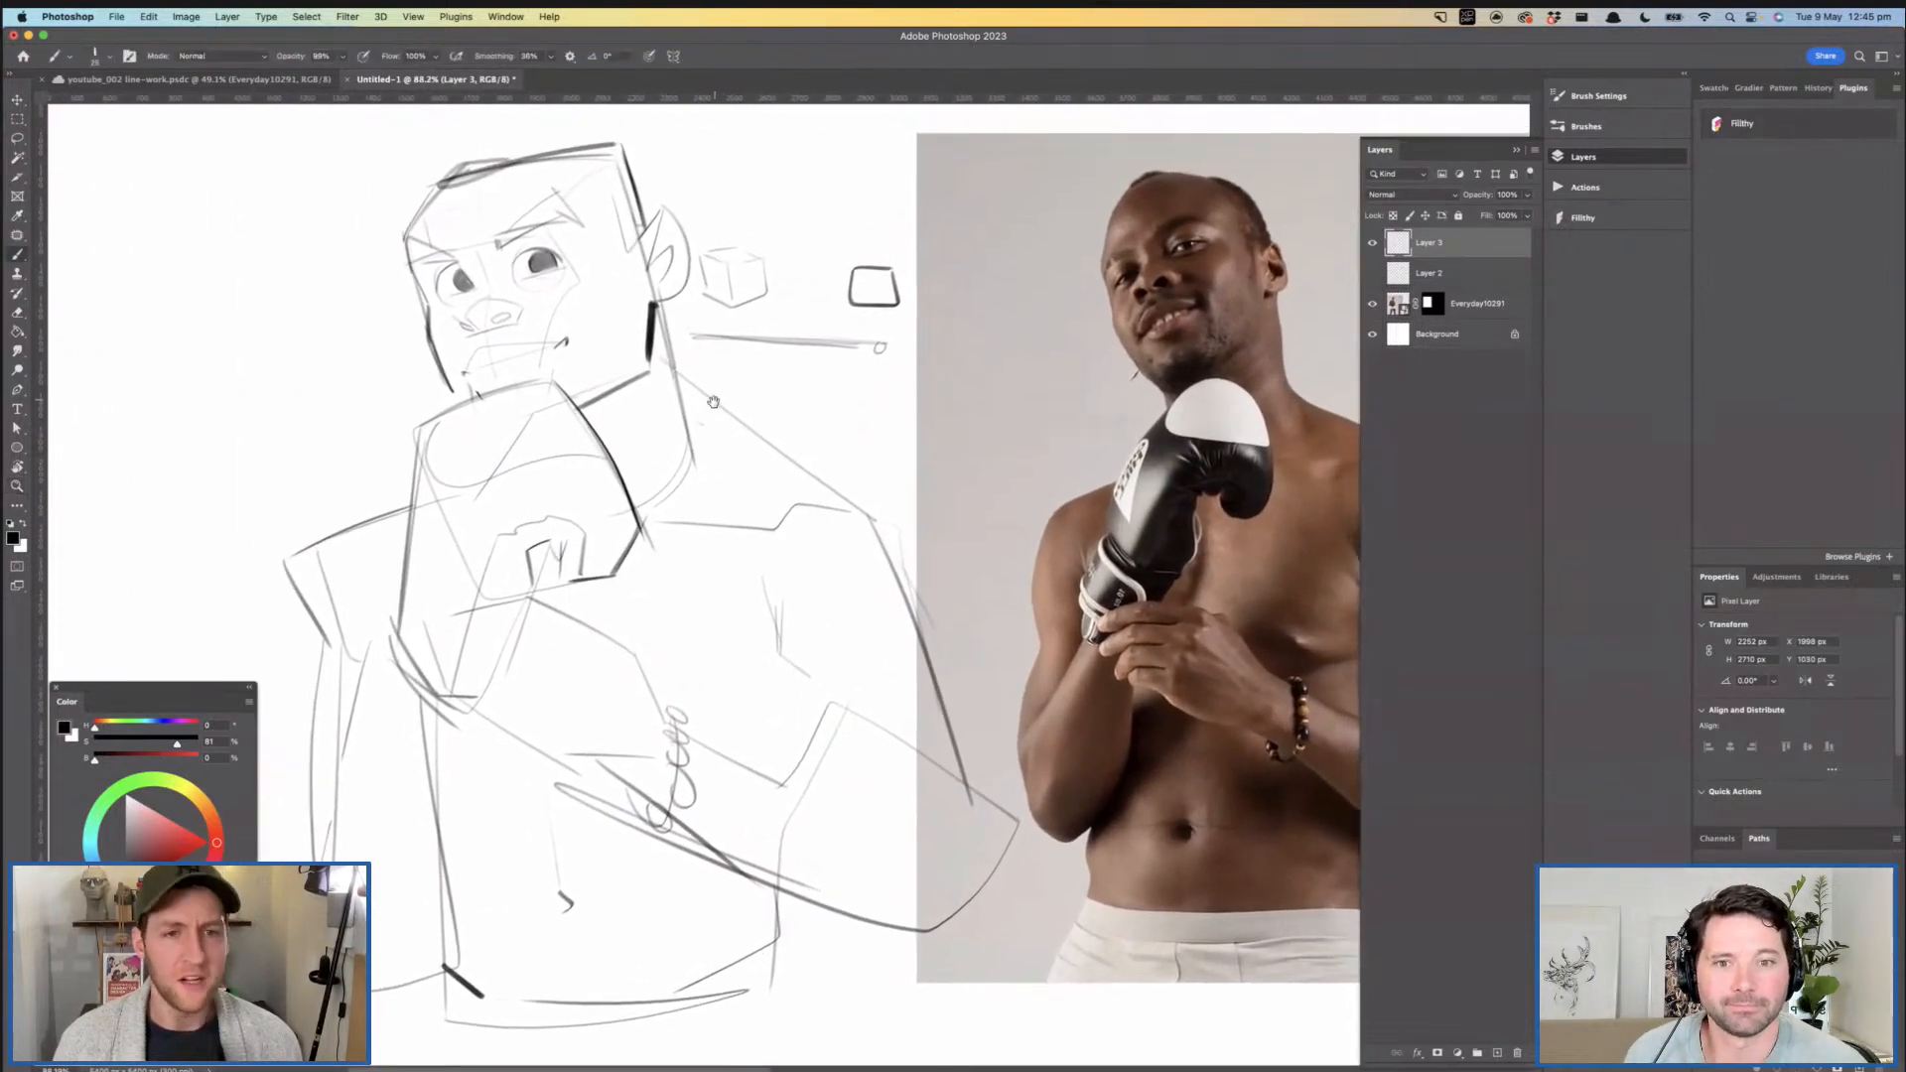
pyautogui.moveTo(714, 402); pyautogui.dragTo(706, 417)
pyautogui.moveTo(653, 312); pyautogui.dragTo(677, 425)
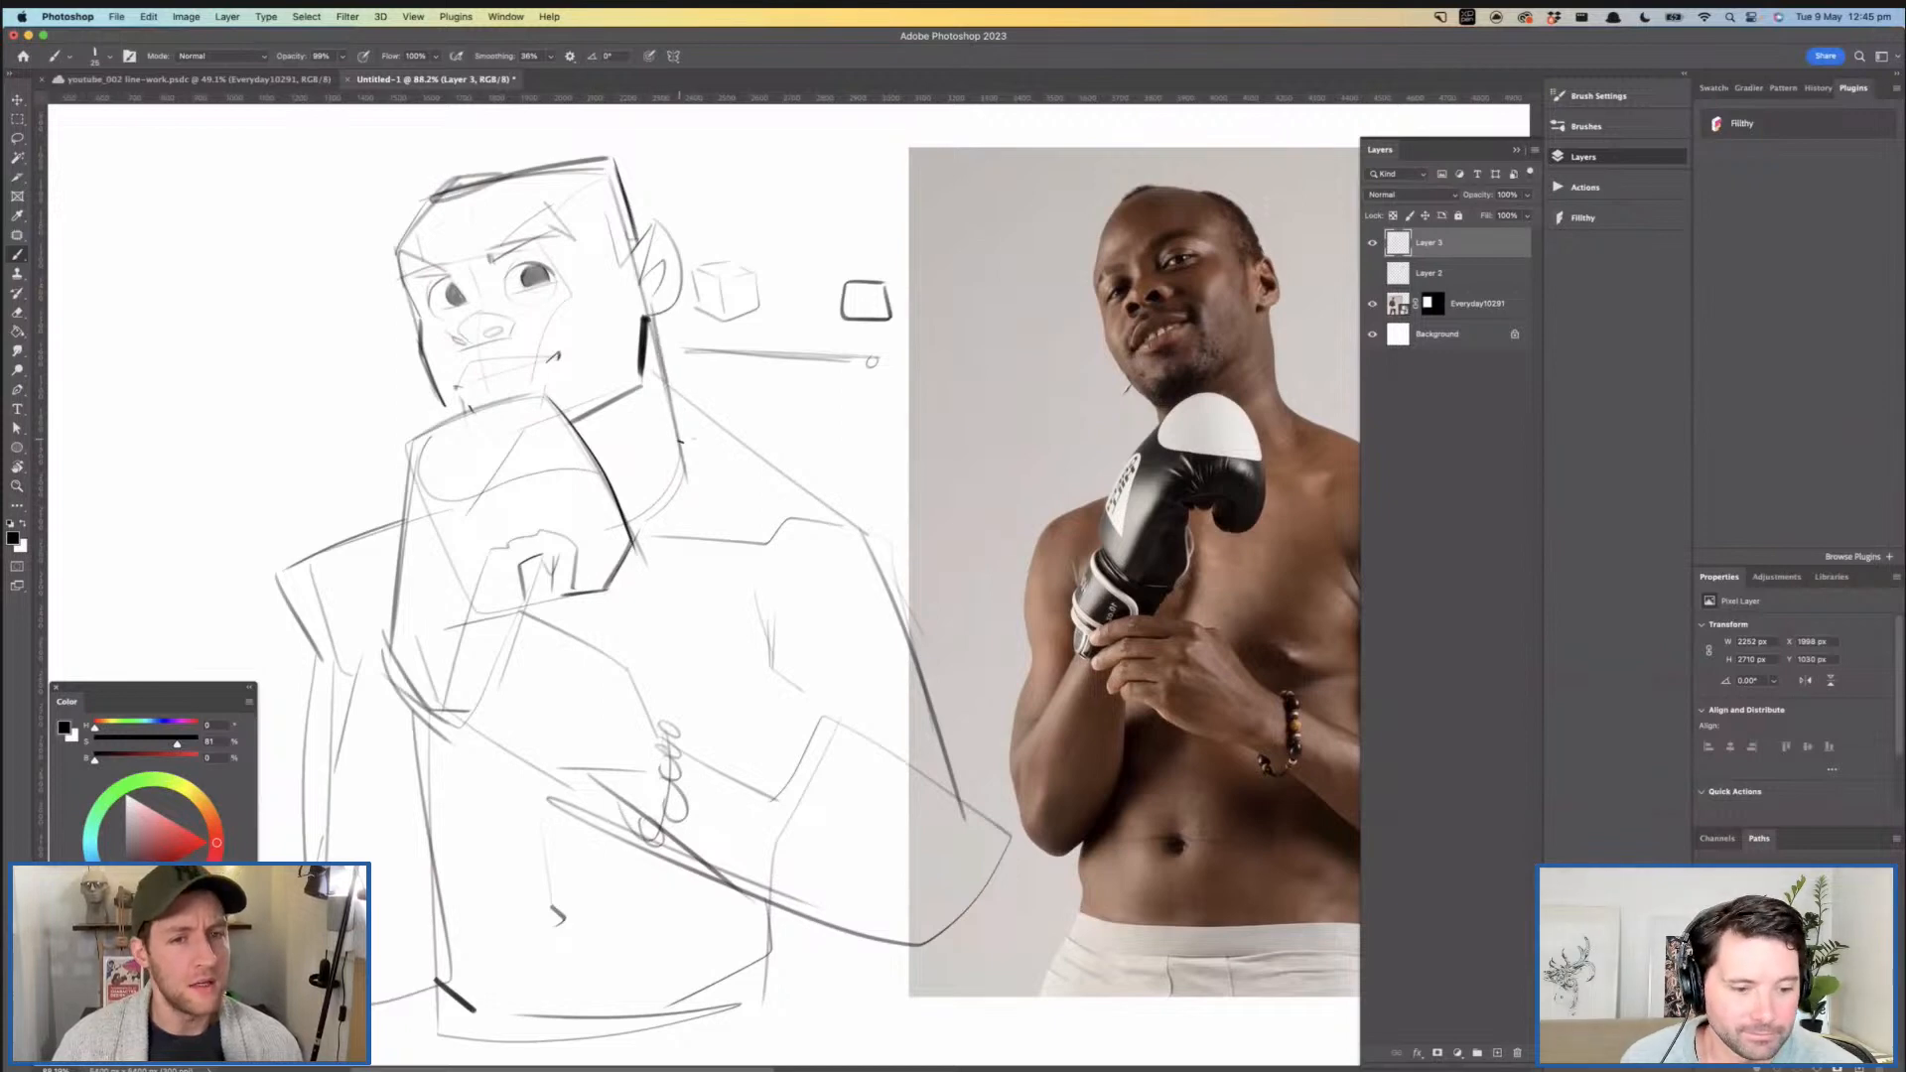
pyautogui.moveTo(819, 507); pyautogui.dragTo(692, 474)
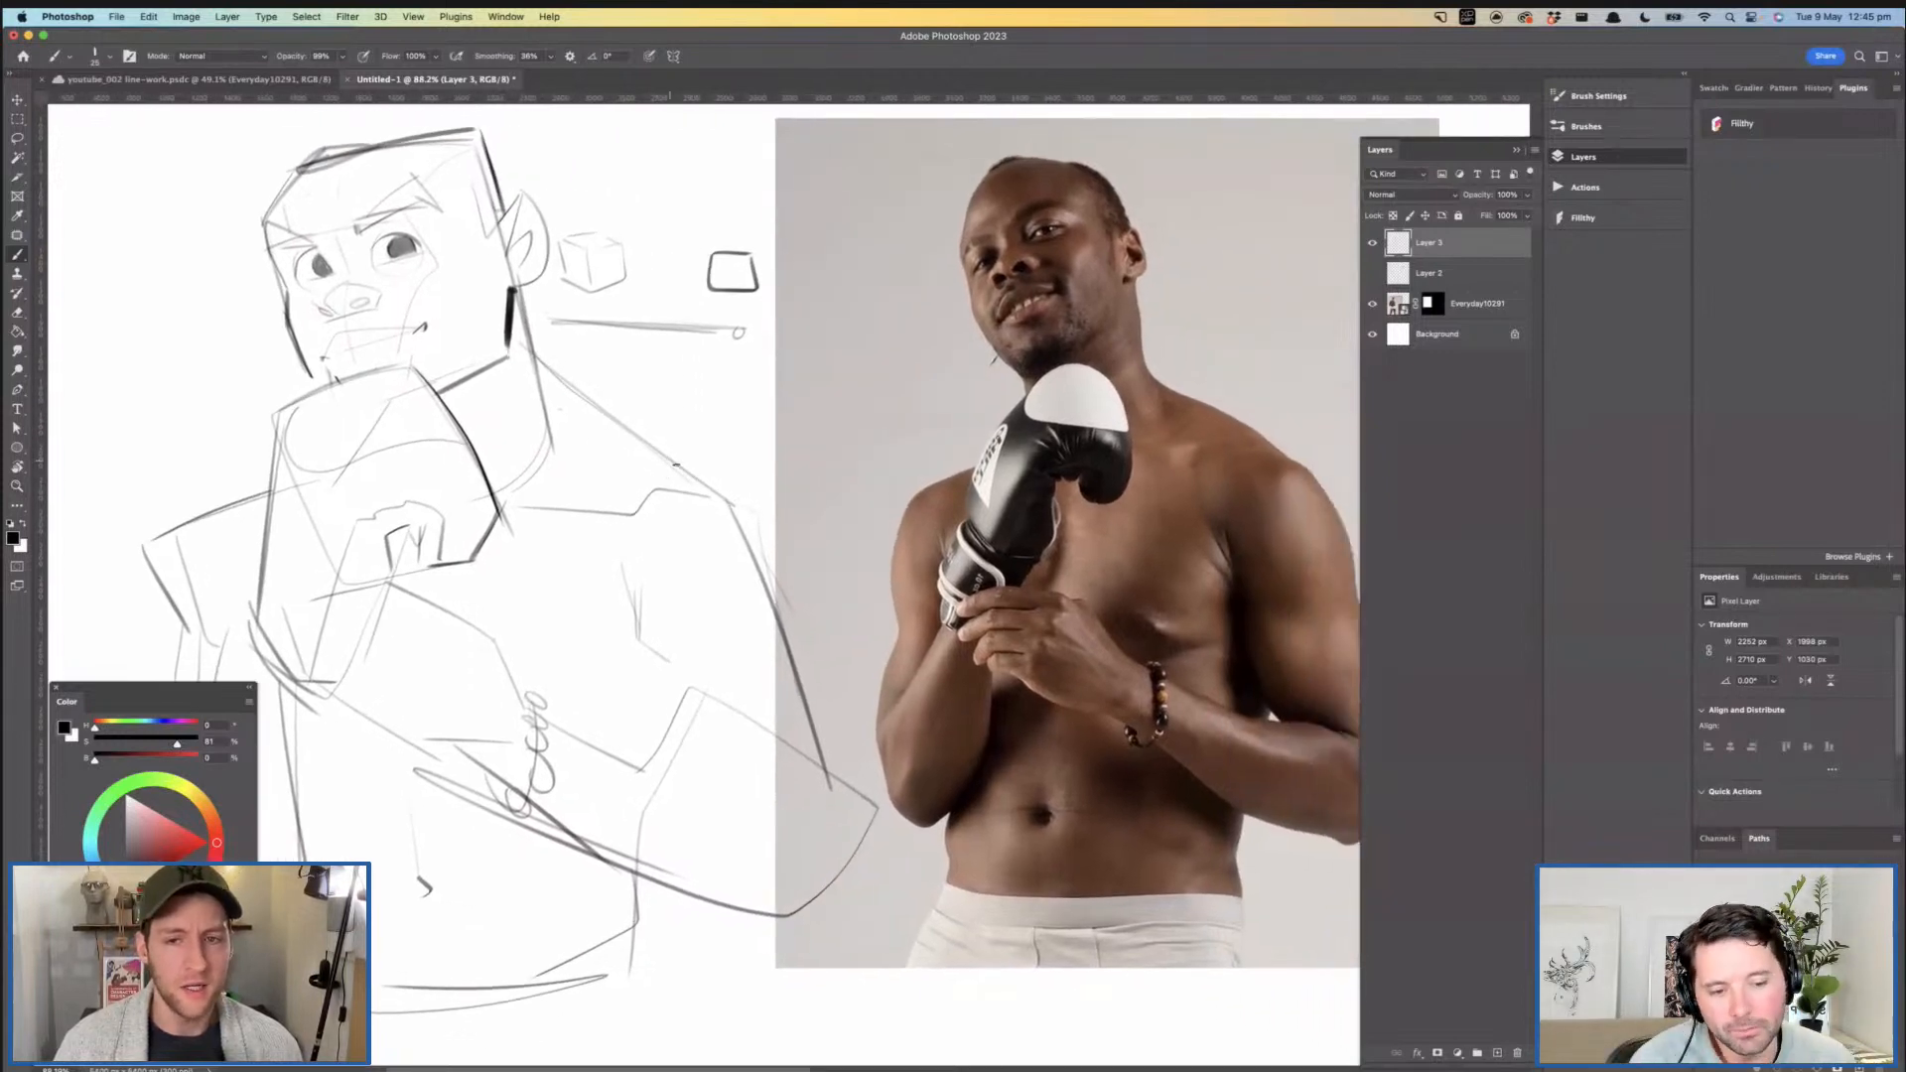
pyautogui.moveTo(541, 369)
pyautogui.mouseDown()
pyautogui.moveTo(648, 422)
pyautogui.moveTo(678, 475)
pyautogui.moveTo(726, 494)
pyautogui.mouseUp()
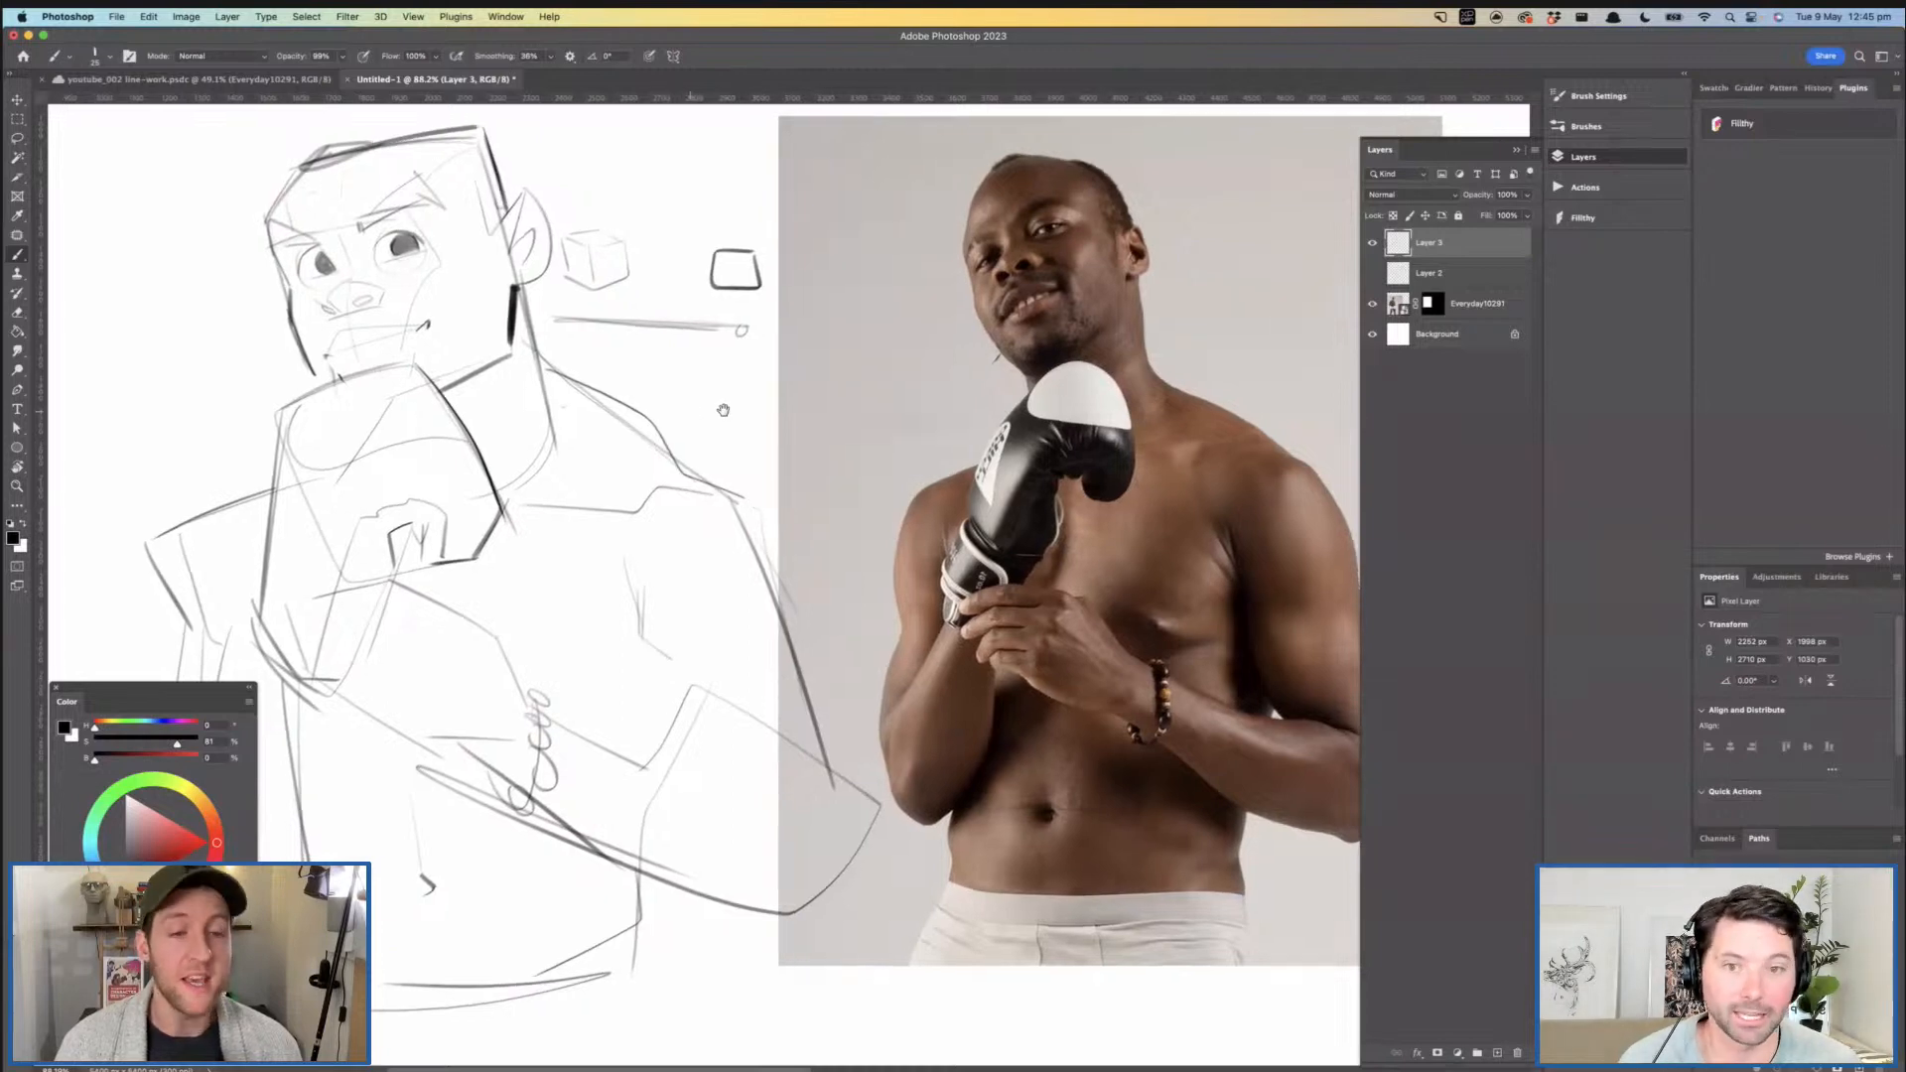
pyautogui.moveTo(661, 416); pyautogui.dragTo(737, 416)
pyautogui.moveTo(620, 454); pyautogui.dragTo(652, 444)
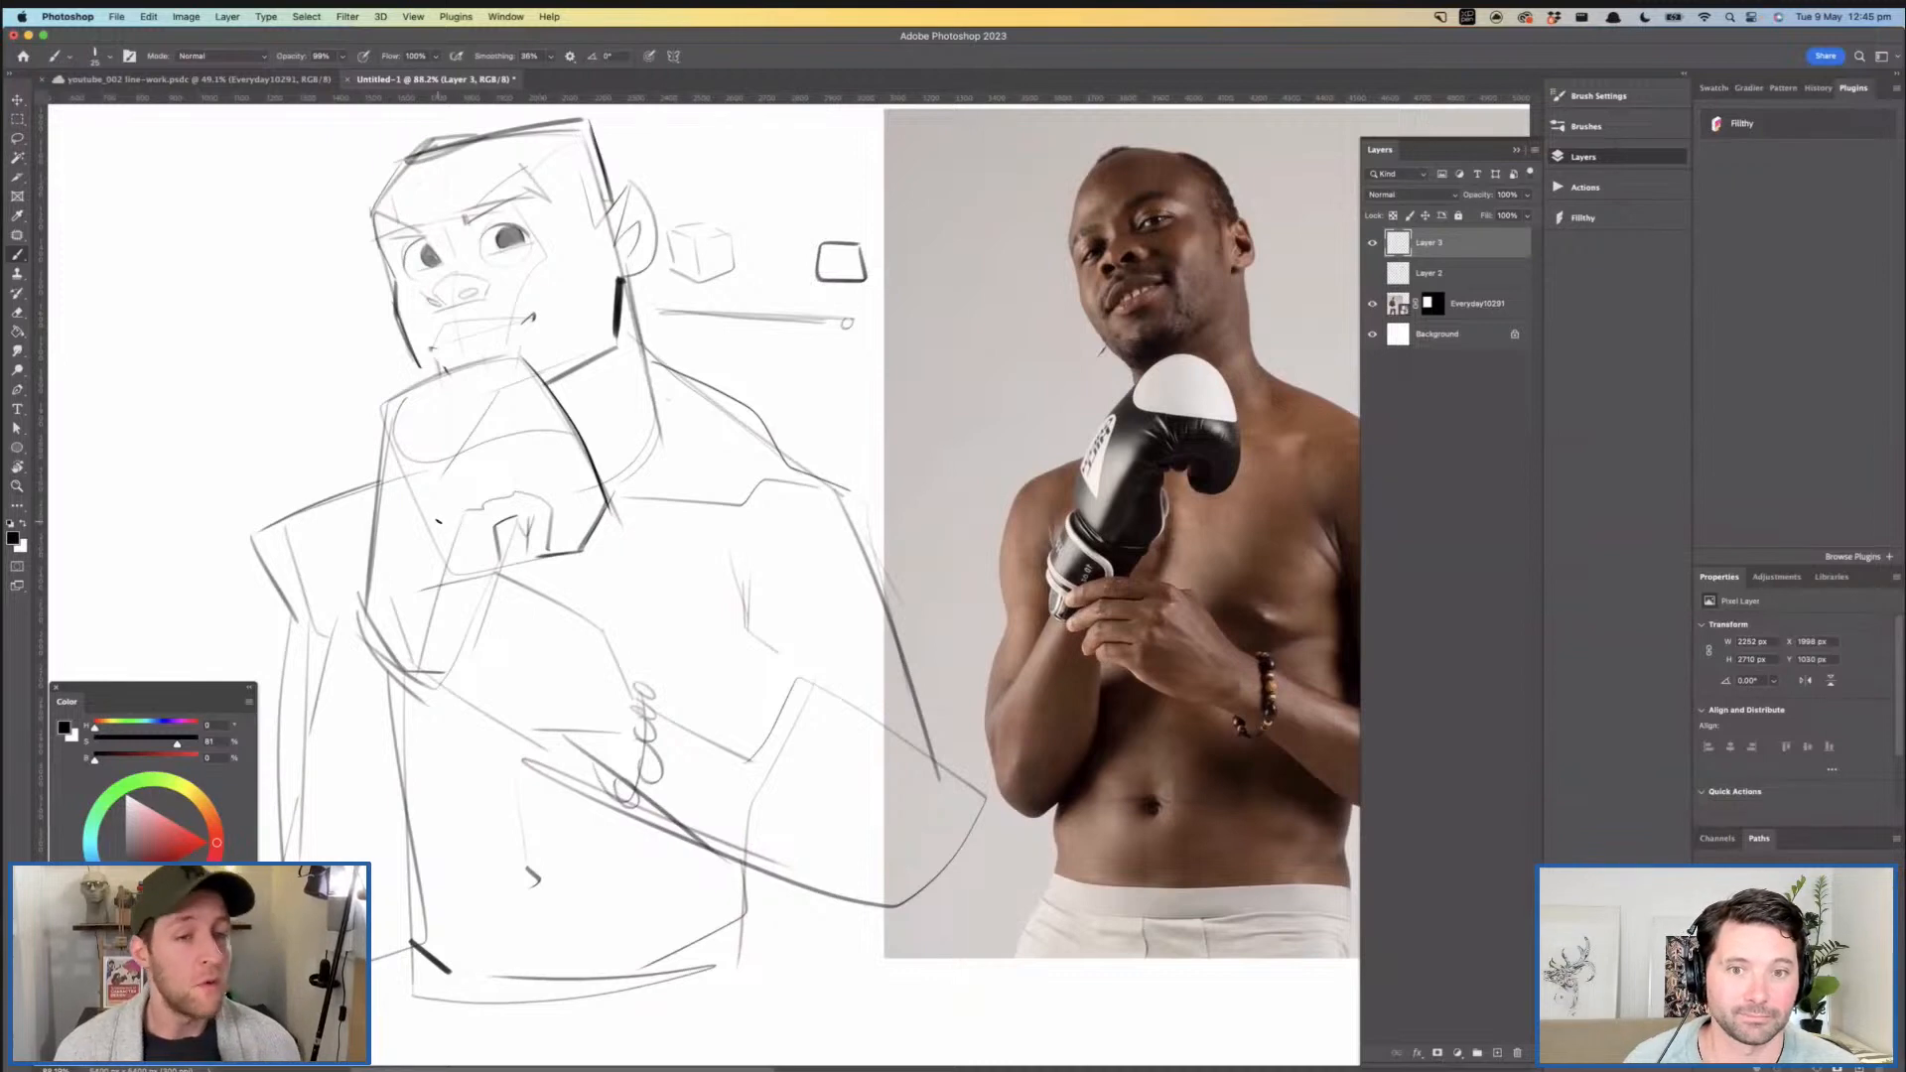
# - Add a short crease below the near mouth corner and darken the far temple line beside the eye
pyautogui.moveTo(489, 503)
pyautogui.mouseDown()
pyautogui.moveTo(480, 489)
pyautogui.moveTo(519, 463)
pyautogui.moveTo(517, 592)
pyautogui.mouseUp()
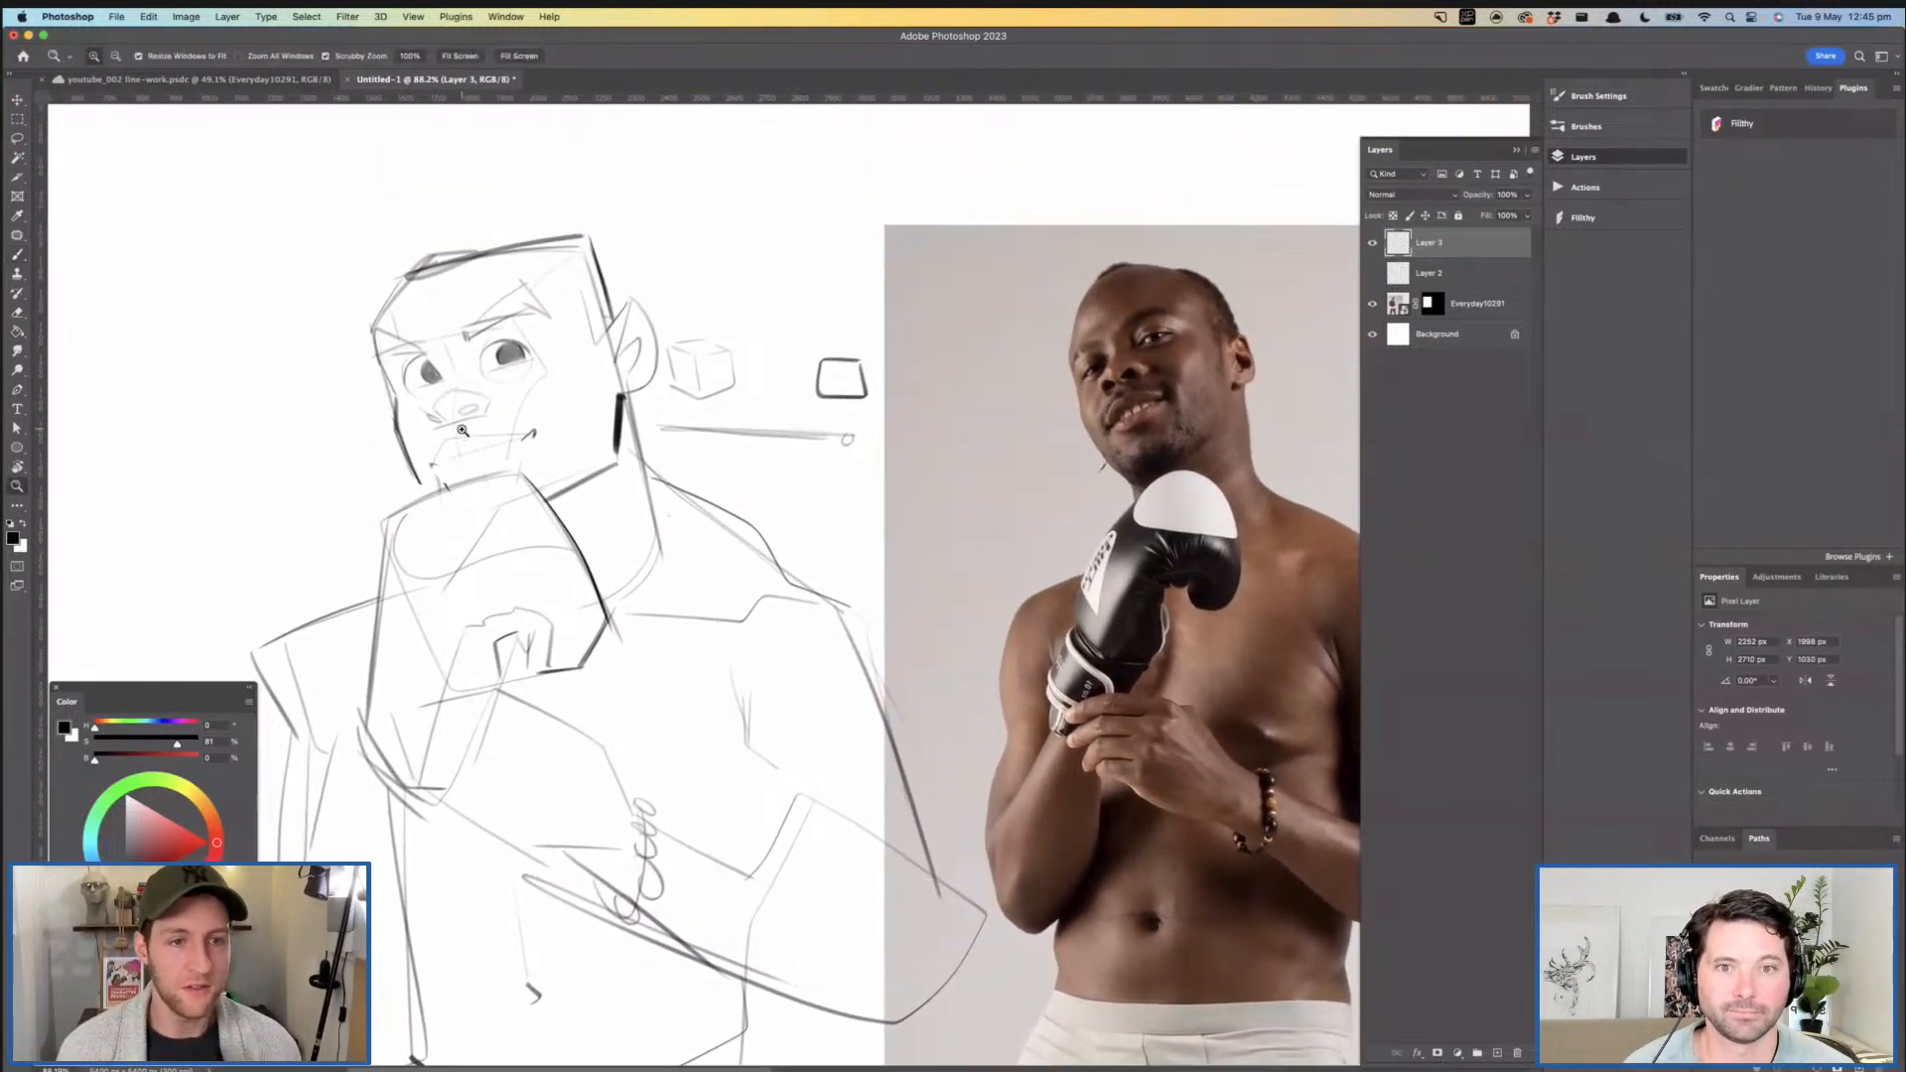
pyautogui.moveTo(473, 443); pyautogui.dragTo(500, 456)
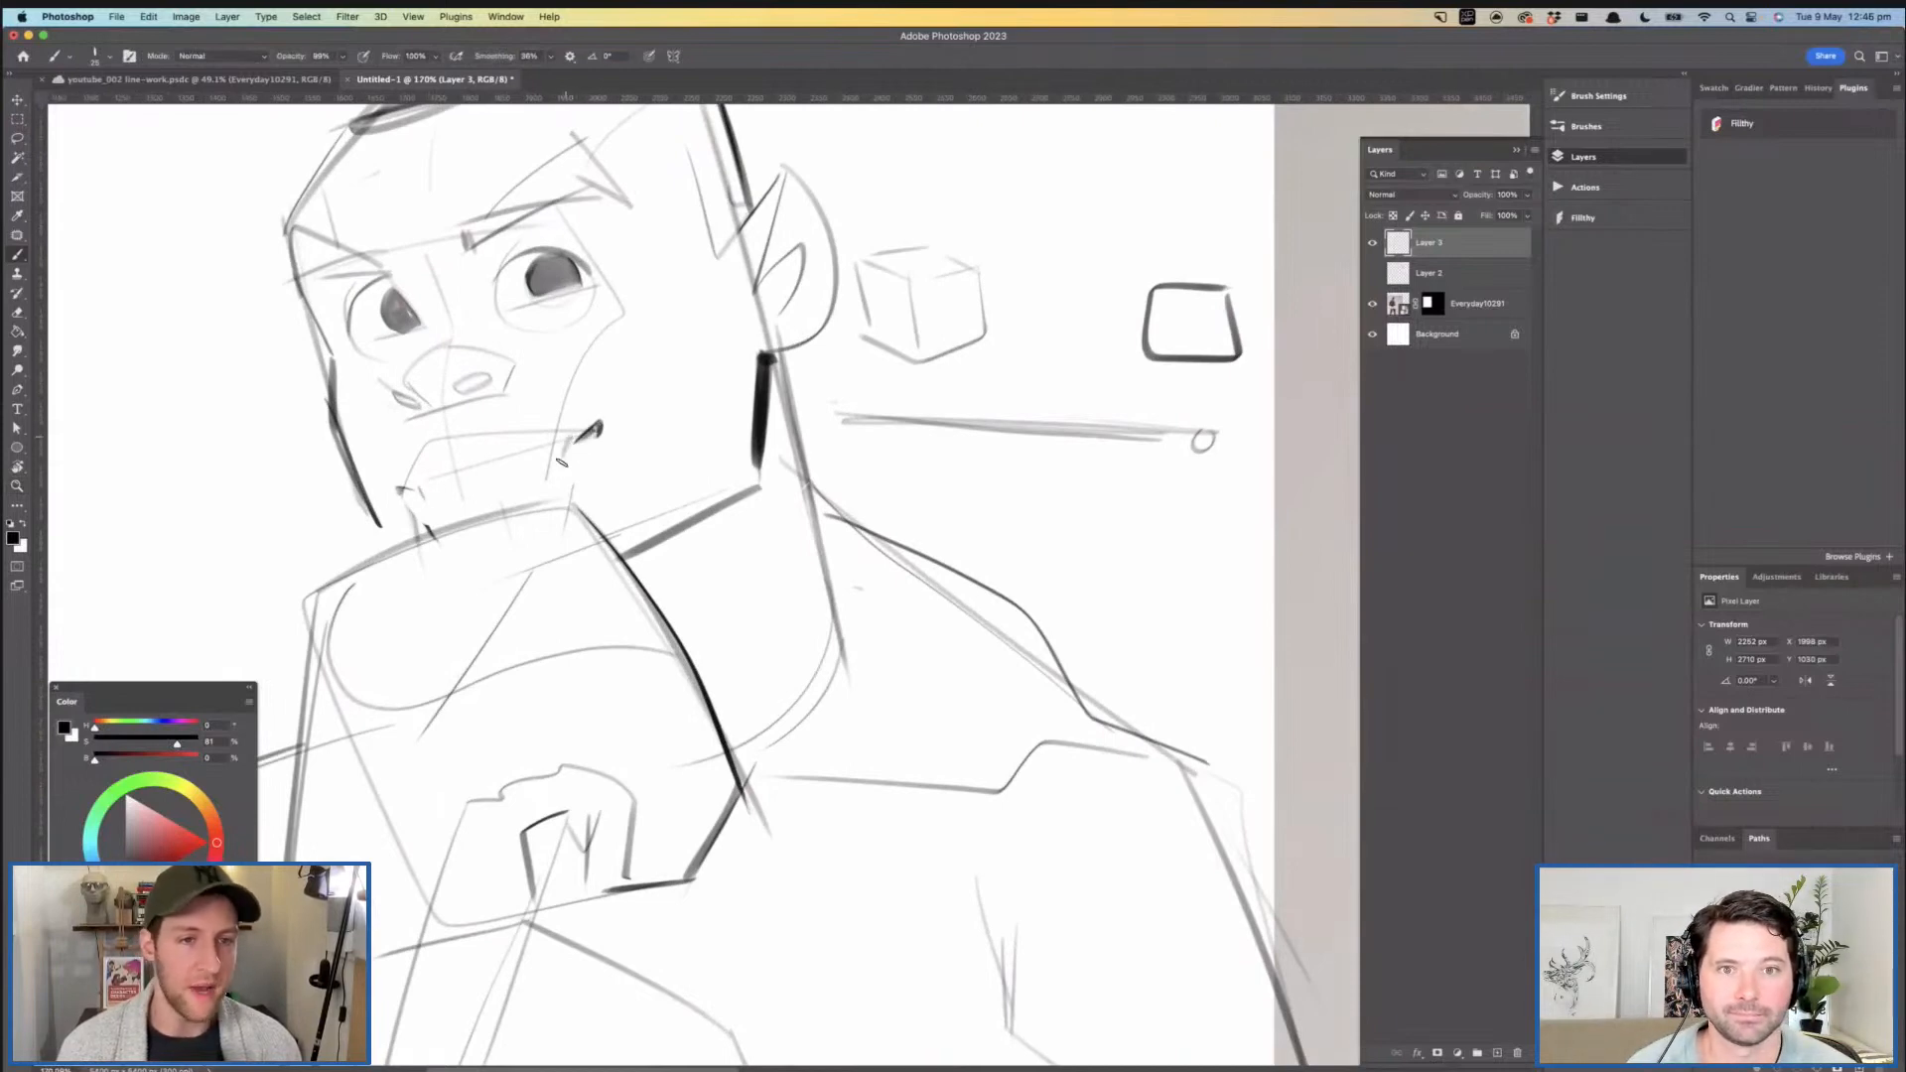
pyautogui.moveTo(424, 319); pyautogui.dragTo(433, 396)
pyautogui.moveTo(318, 346); pyautogui.dragTo(344, 437)
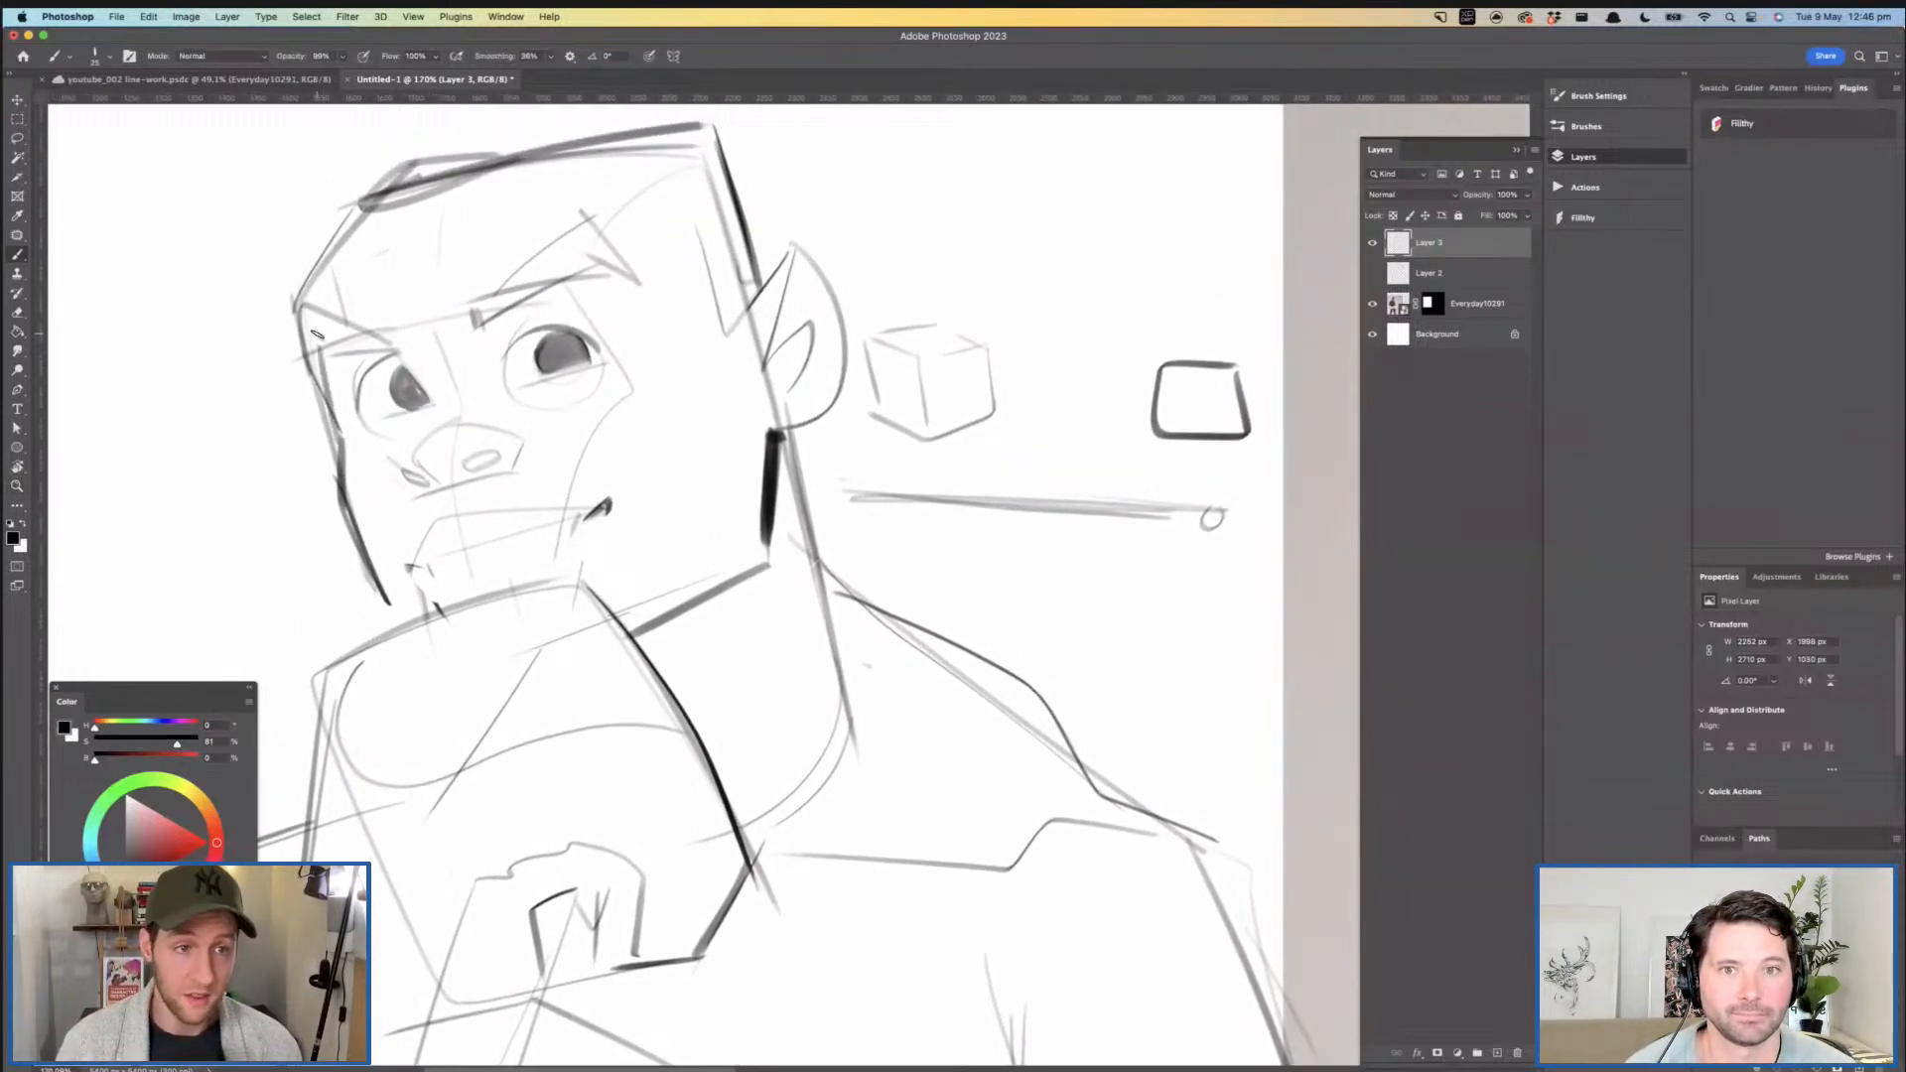
# - Strengthen the top line of the far shoulder and thicken the outer edge of that upper arm
pyautogui.moveTo(523, 322); pyautogui.dragTo(422, 343)
pyautogui.moveTo(533, 404); pyautogui.dragTo(495, 390)
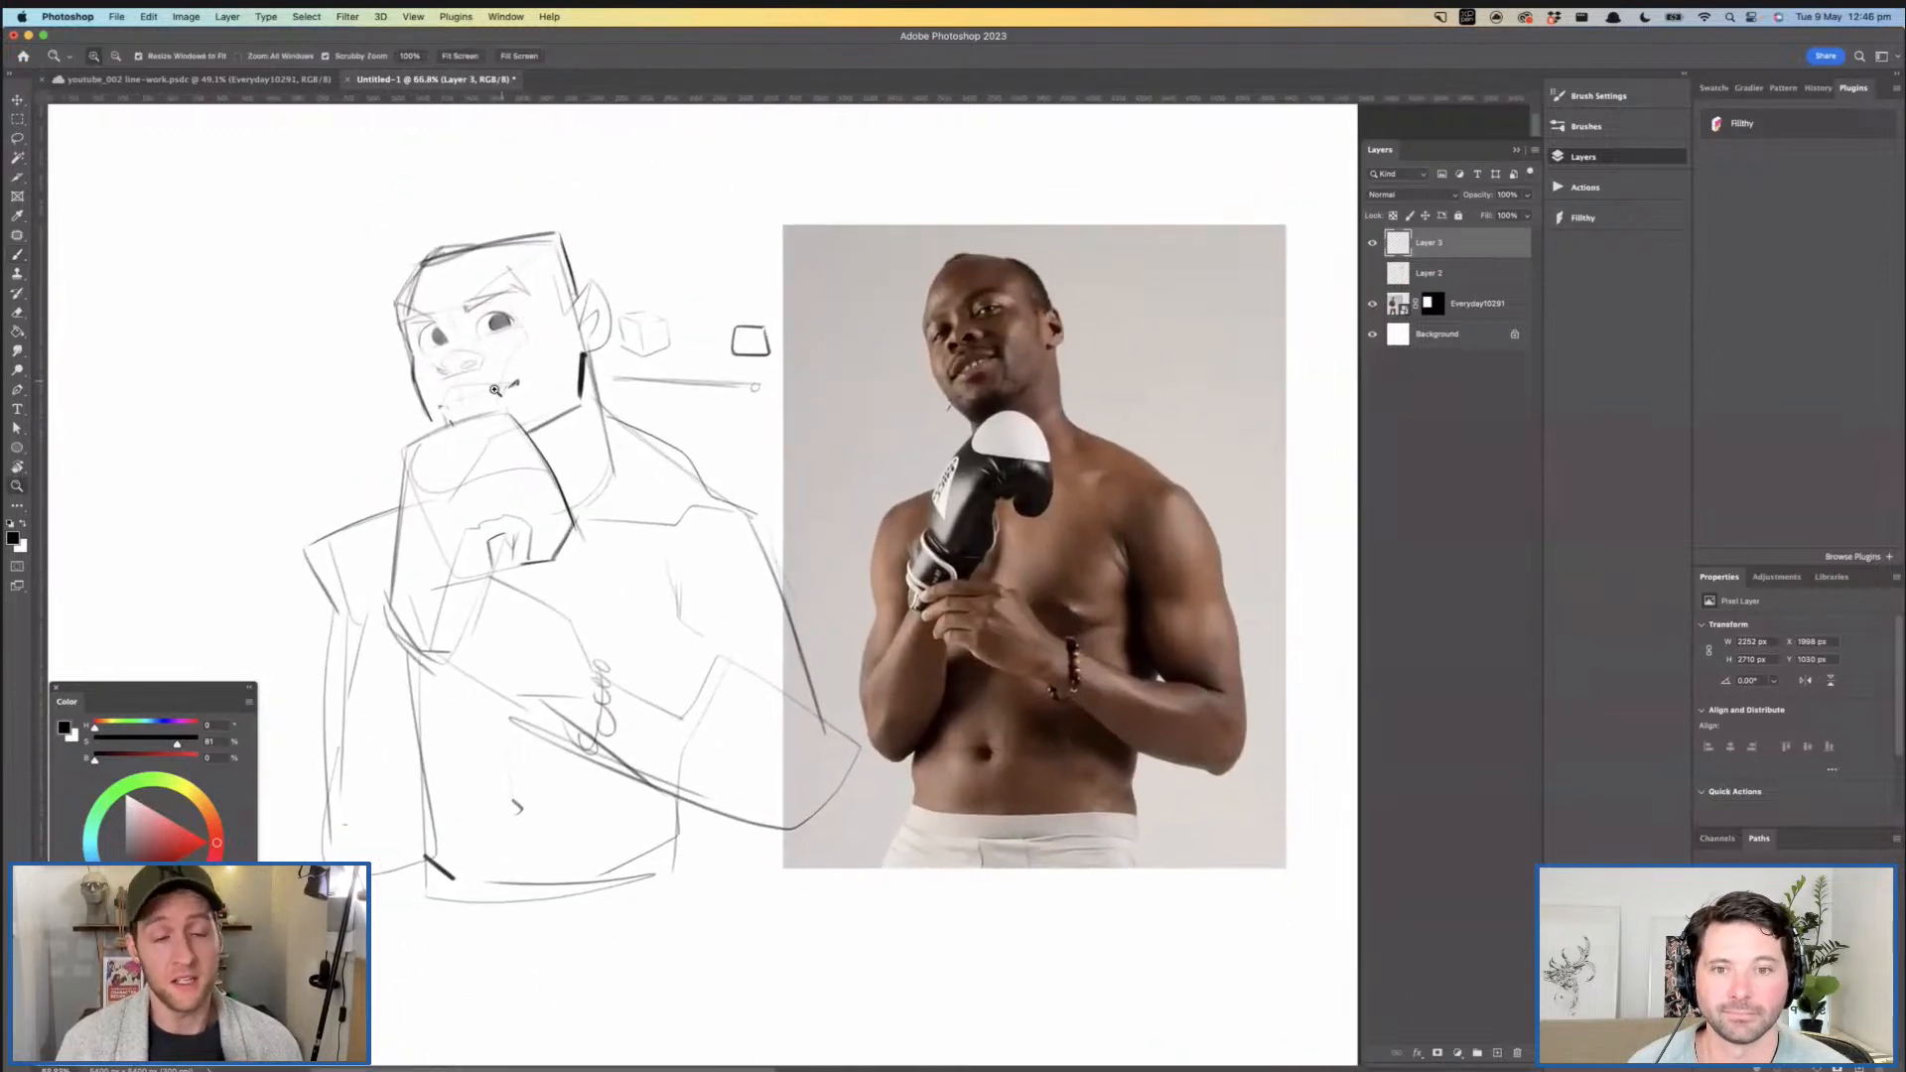
pyautogui.moveTo(418, 468); pyautogui.dragTo(463, 467)
pyautogui.moveTo(392, 527); pyautogui.dragTo(245, 601)
pyautogui.moveTo(248, 588); pyautogui.dragTo(296, 681)
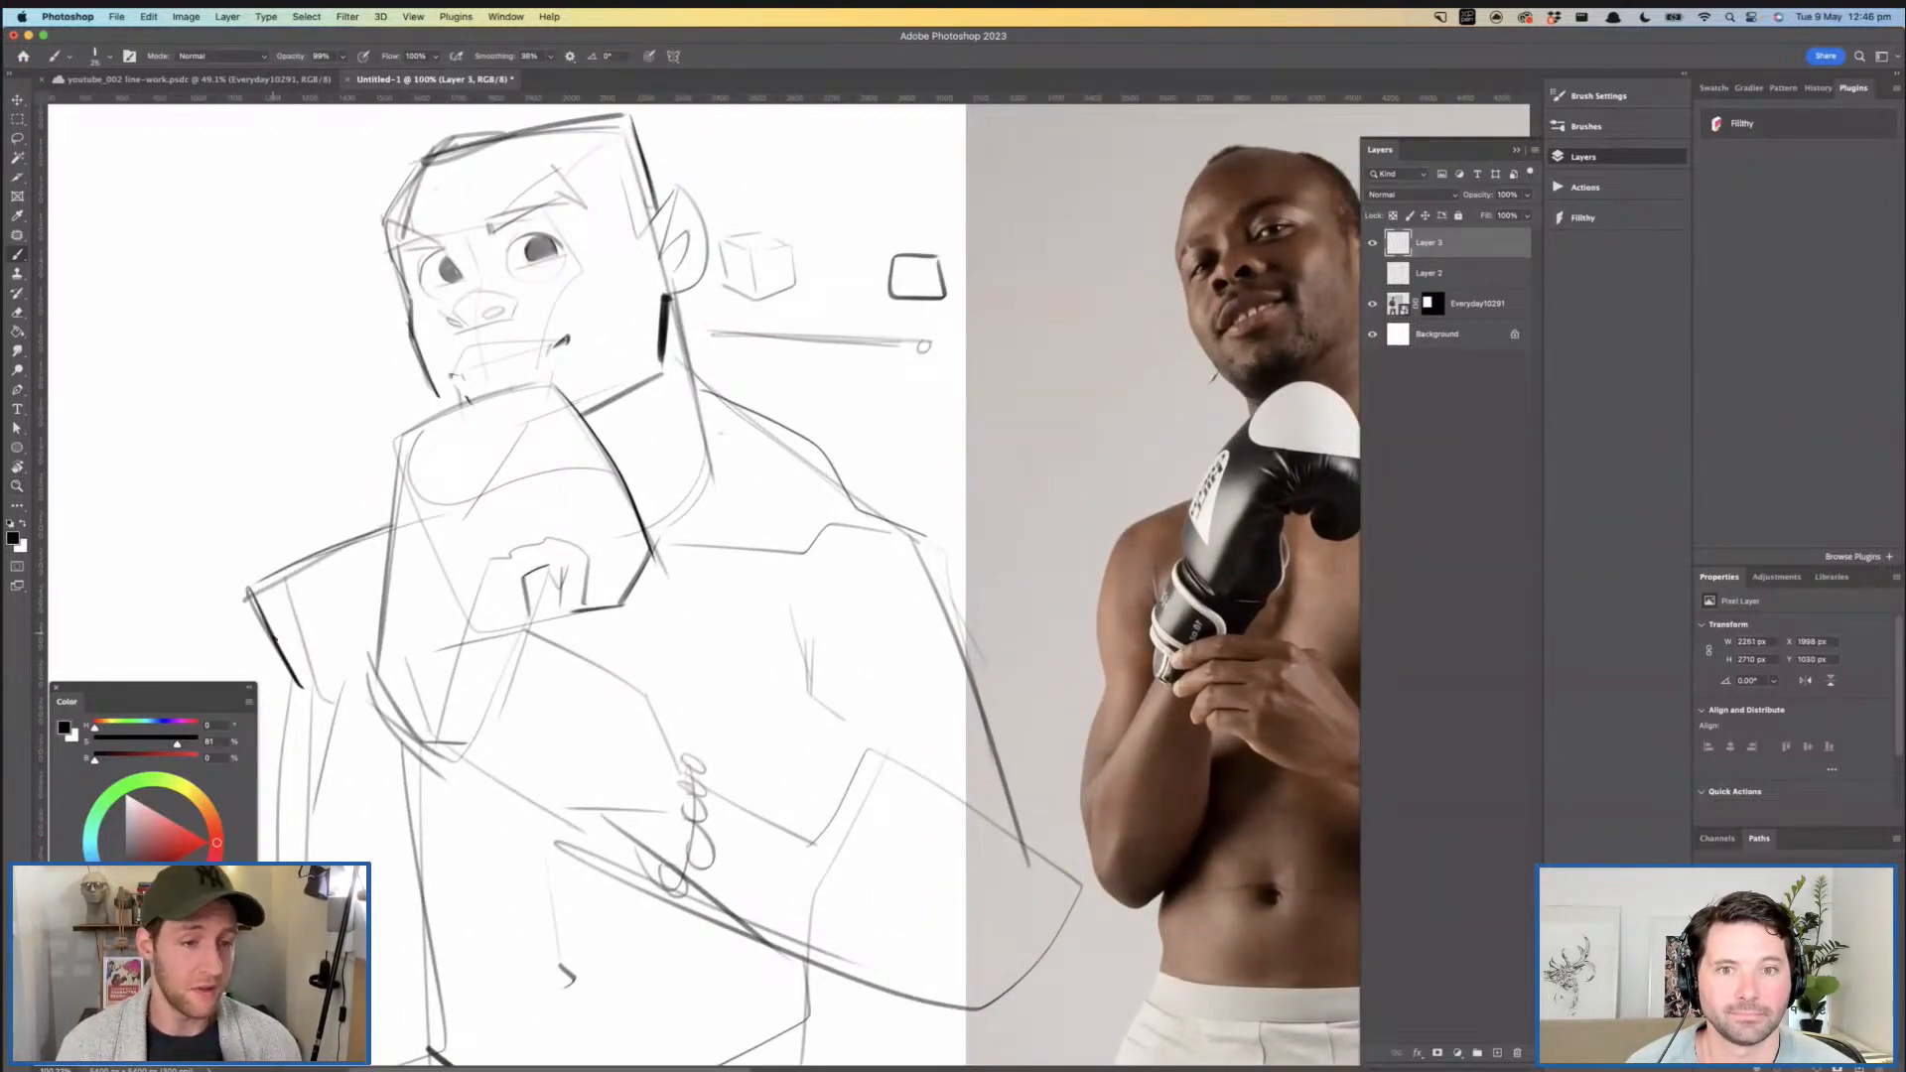
pyautogui.moveTo(586, 442); pyautogui.dragTo(538, 438)
pyautogui.moveTo(711, 482)
pyautogui.mouseDown()
pyautogui.moveTo(741, 481)
pyautogui.moveTo(734, 453)
pyautogui.moveTo(680, 442)
pyautogui.moveTo(1150, 678)
pyautogui.mouseUp()
pyautogui.moveTo(488, 434); pyautogui.dragTo(516, 434)
pyautogui.moveTo(227, 471)
pyautogui.mouseDown()
pyautogui.moveTo(515, 271)
pyautogui.moveTo(668, 194)
pyautogui.moveTo(906, 122)
pyautogui.mouseUp()
pyautogui.press('super+z')
pyautogui.moveTo(181, 501)
pyautogui.mouseDown()
pyautogui.moveTo(439, 330)
pyautogui.moveTo(664, 215)
pyautogui.moveTo(869, 147)
pyautogui.moveTo(1043, 125)
pyautogui.mouseUp()
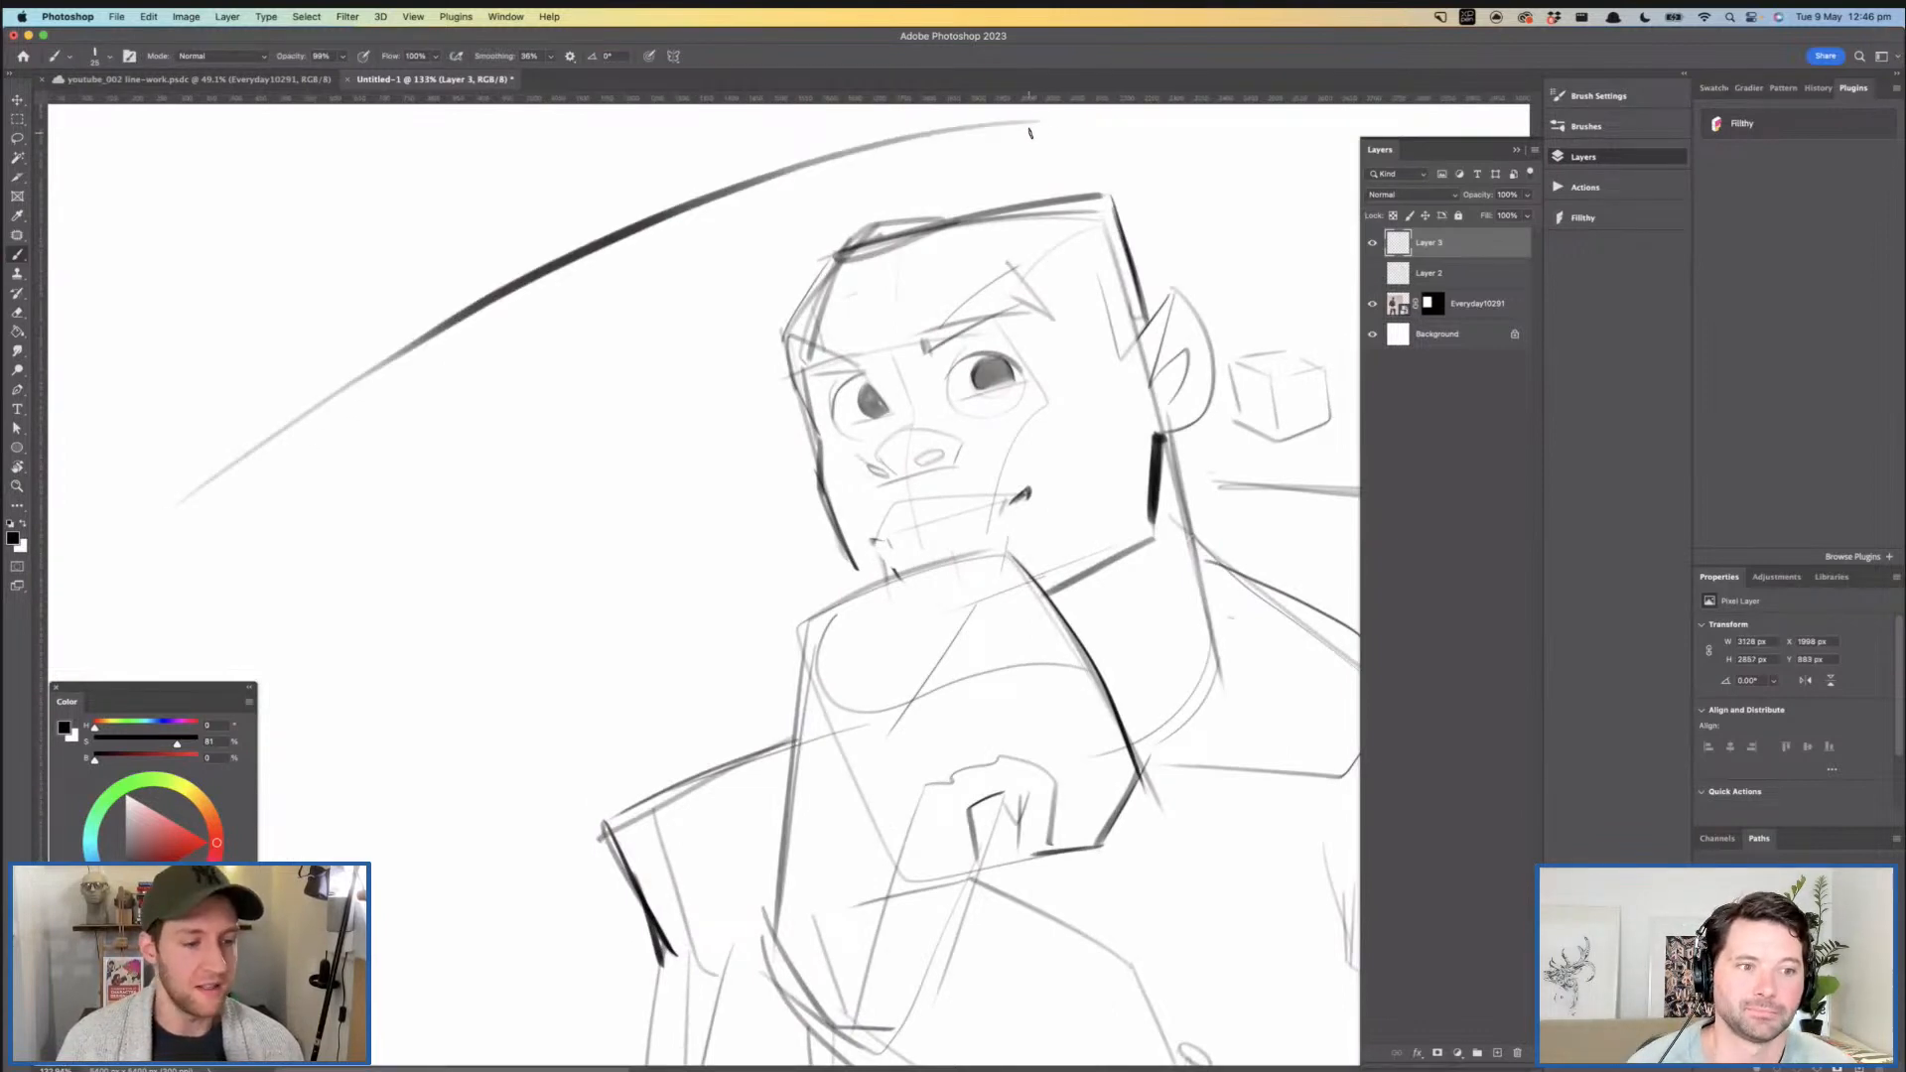
pyautogui.press('super+z')
pyautogui.moveTo(324, 430); pyautogui.dragTo(721, 223)
pyautogui.press('super+z')
pyautogui.moveTo(202, 465)
pyautogui.mouseDown()
pyautogui.moveTo(526, 291)
pyautogui.moveTo(860, 172)
pyautogui.mouseUp()
pyautogui.press('super+z')
pyautogui.moveTo(292, 417)
pyautogui.mouseDown()
pyautogui.moveTo(590, 253)
pyautogui.moveTo(920, 151)
pyautogui.mouseUp()
pyautogui.moveTo(798, 341)
pyautogui.mouseDown()
pyautogui.moveTo(664, 278)
pyautogui.moveTo(645, 237)
pyautogui.moveTo(698, 191)
pyautogui.moveTo(587, 284)
pyautogui.mouseUp()
pyautogui.press('super+z')
# - Erase the rough lines at the far top corner of the head and redraw the corner as one clean diagonal
pyautogui.press('e')
pyautogui.moveTo(784, 180); pyautogui.dragTo(824, 189)
pyautogui.press('b')
pyautogui.press('super+z')
pyautogui.moveTo(485, 352)
pyautogui.mouseDown()
pyautogui.moveTo(596, 246)
pyautogui.moveTo(580, 252)
pyautogui.mouseUp()
pyautogui.press('super+z')
pyautogui.moveTo(466, 370)
pyautogui.mouseDown()
pyautogui.moveTo(639, 201)
pyautogui.moveTo(461, 364)
pyautogui.moveTo(561, 265)
pyautogui.mouseUp()
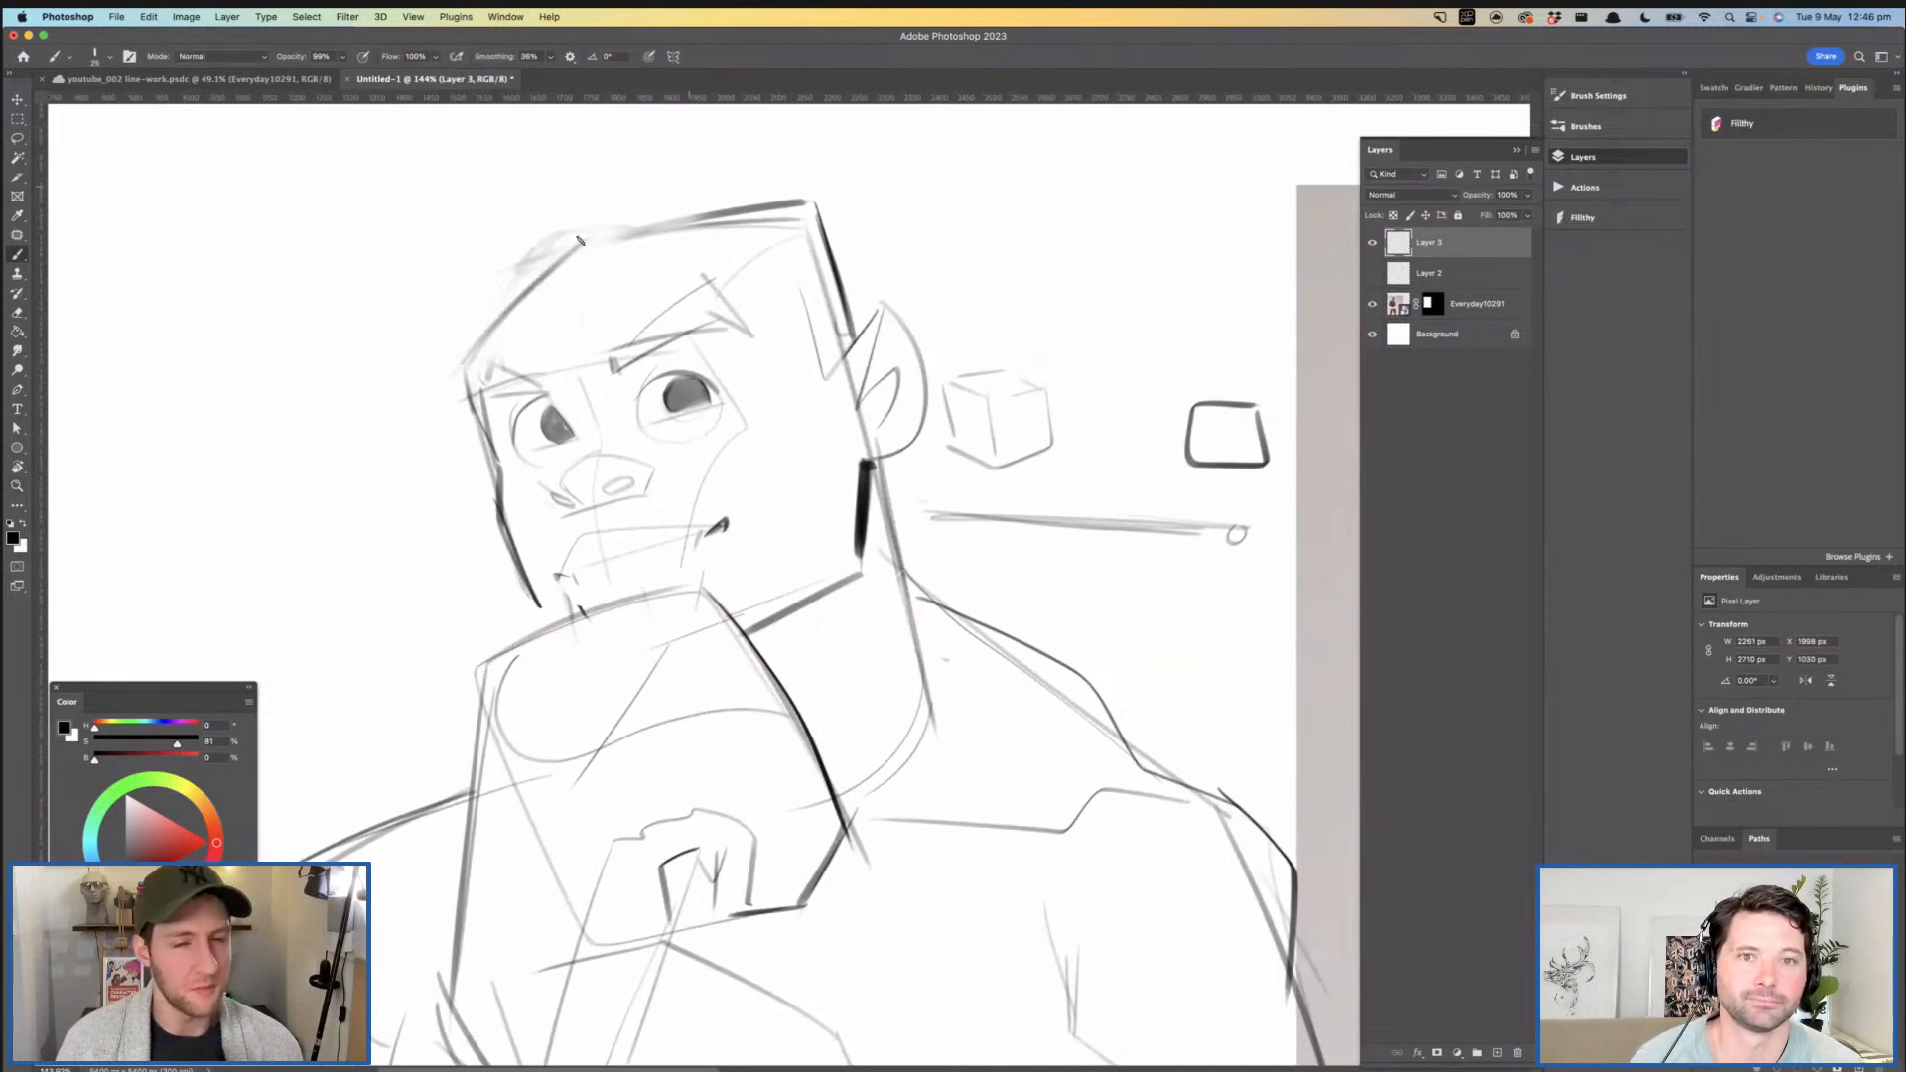
pyautogui.press('z')
pyautogui.moveTo(792, 293); pyautogui.dragTo(661, 298)
pyautogui.moveTo(716, 415)
pyautogui.mouseDown()
pyautogui.moveTo(641, 409)
pyautogui.moveTo(722, 421)
pyautogui.moveTo(590, 228)
pyautogui.mouseUp()
pyautogui.press('b')
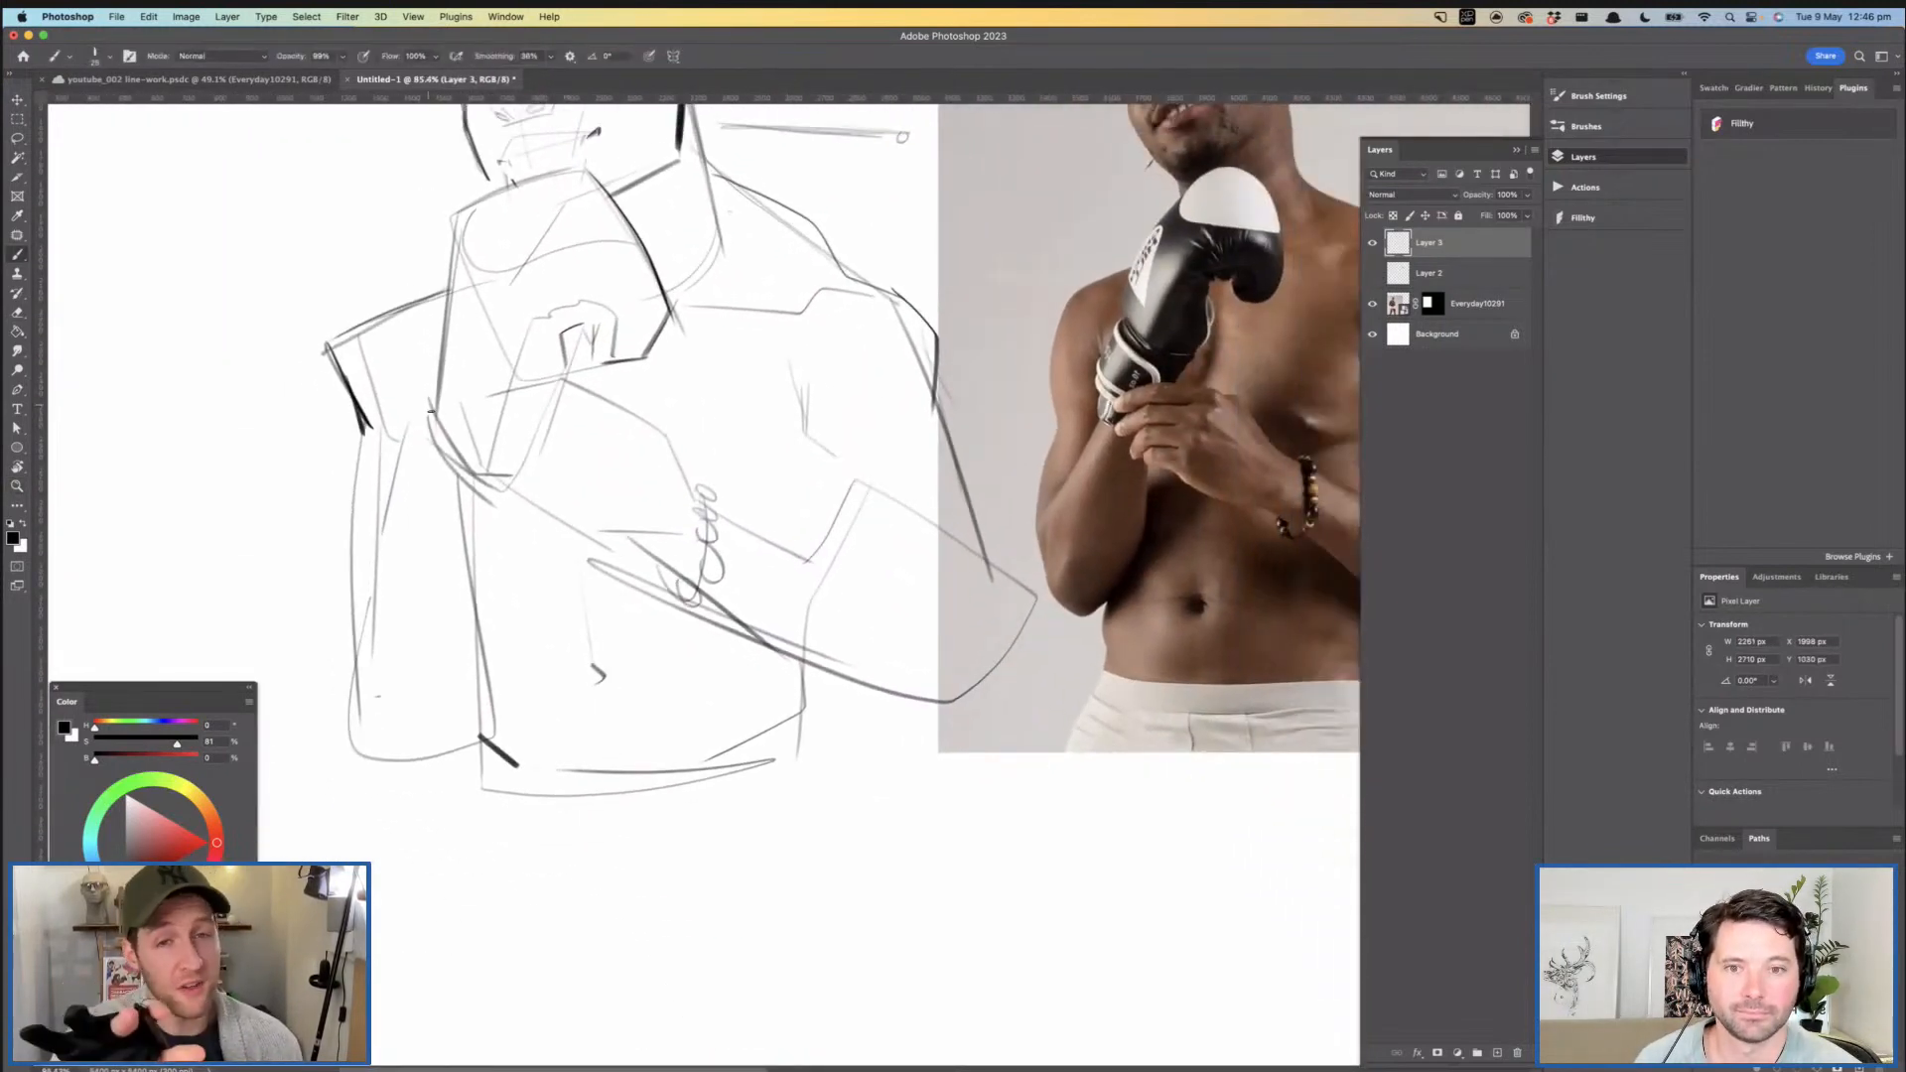
pyautogui.moveTo(596, 621); pyautogui.dragTo(544, 729)
pyautogui.moveTo(810, 309); pyautogui.dragTo(818, 280)
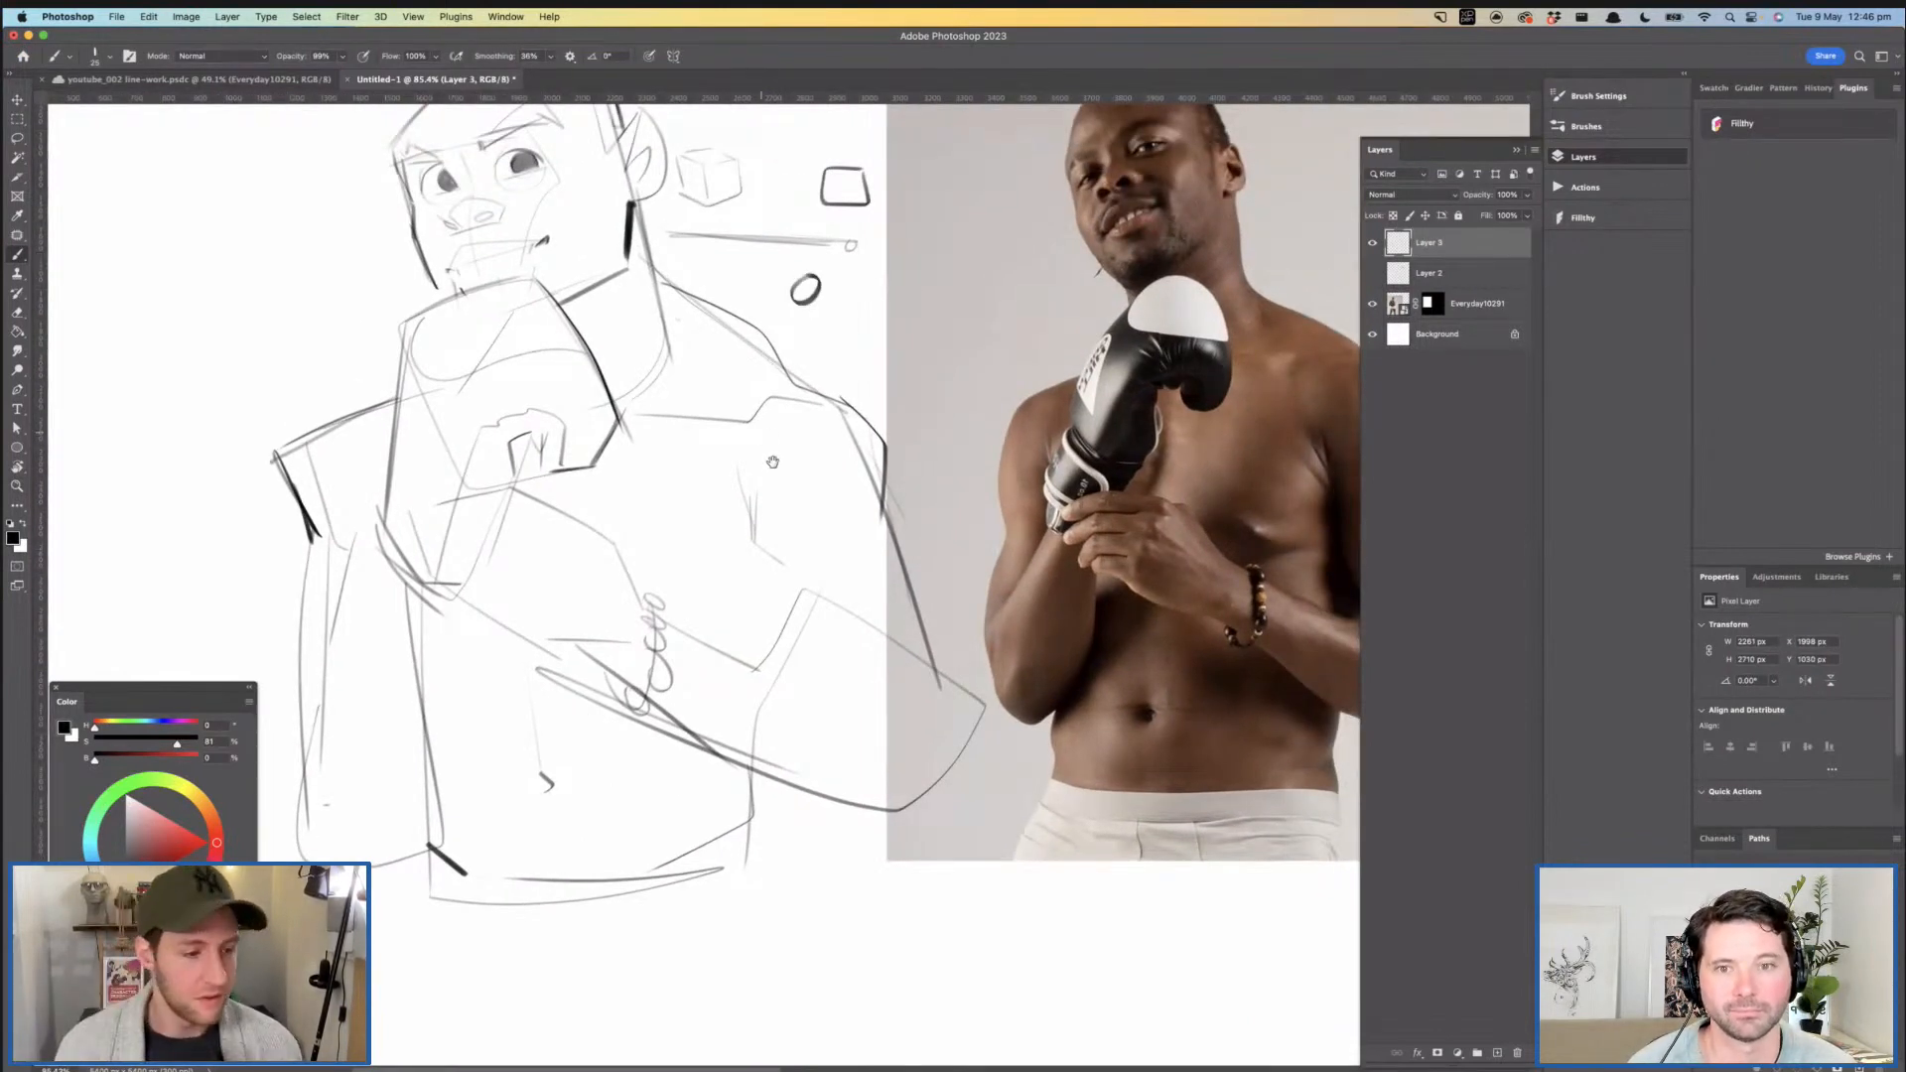
pyautogui.moveTo(773, 461); pyautogui.dragTo(826, 506)
pyautogui.press('super+z')
# - Darken both eyebrows with thicker, angular strokes
pyautogui.press('z')
pyautogui.moveTo(668, 400); pyautogui.dragTo(674, 421)
pyautogui.moveTo(569, 199)
pyautogui.mouseDown()
pyautogui.moveTo(608, 364)
pyautogui.moveTo(659, 360)
pyautogui.mouseUp()
pyautogui.press('b')
pyautogui.moveTo(397, 366)
pyautogui.mouseDown()
pyautogui.moveTo(468, 345)
pyautogui.moveTo(398, 366)
pyautogui.mouseUp()
pyautogui.moveTo(582, 323)
pyautogui.mouseDown()
pyautogui.moveTo(548, 334)
pyautogui.moveTo(600, 246)
pyautogui.moveTo(627, 316)
pyautogui.moveTo(427, 373)
pyautogui.moveTo(584, 420)
pyautogui.mouseUp()
pyautogui.press('z')
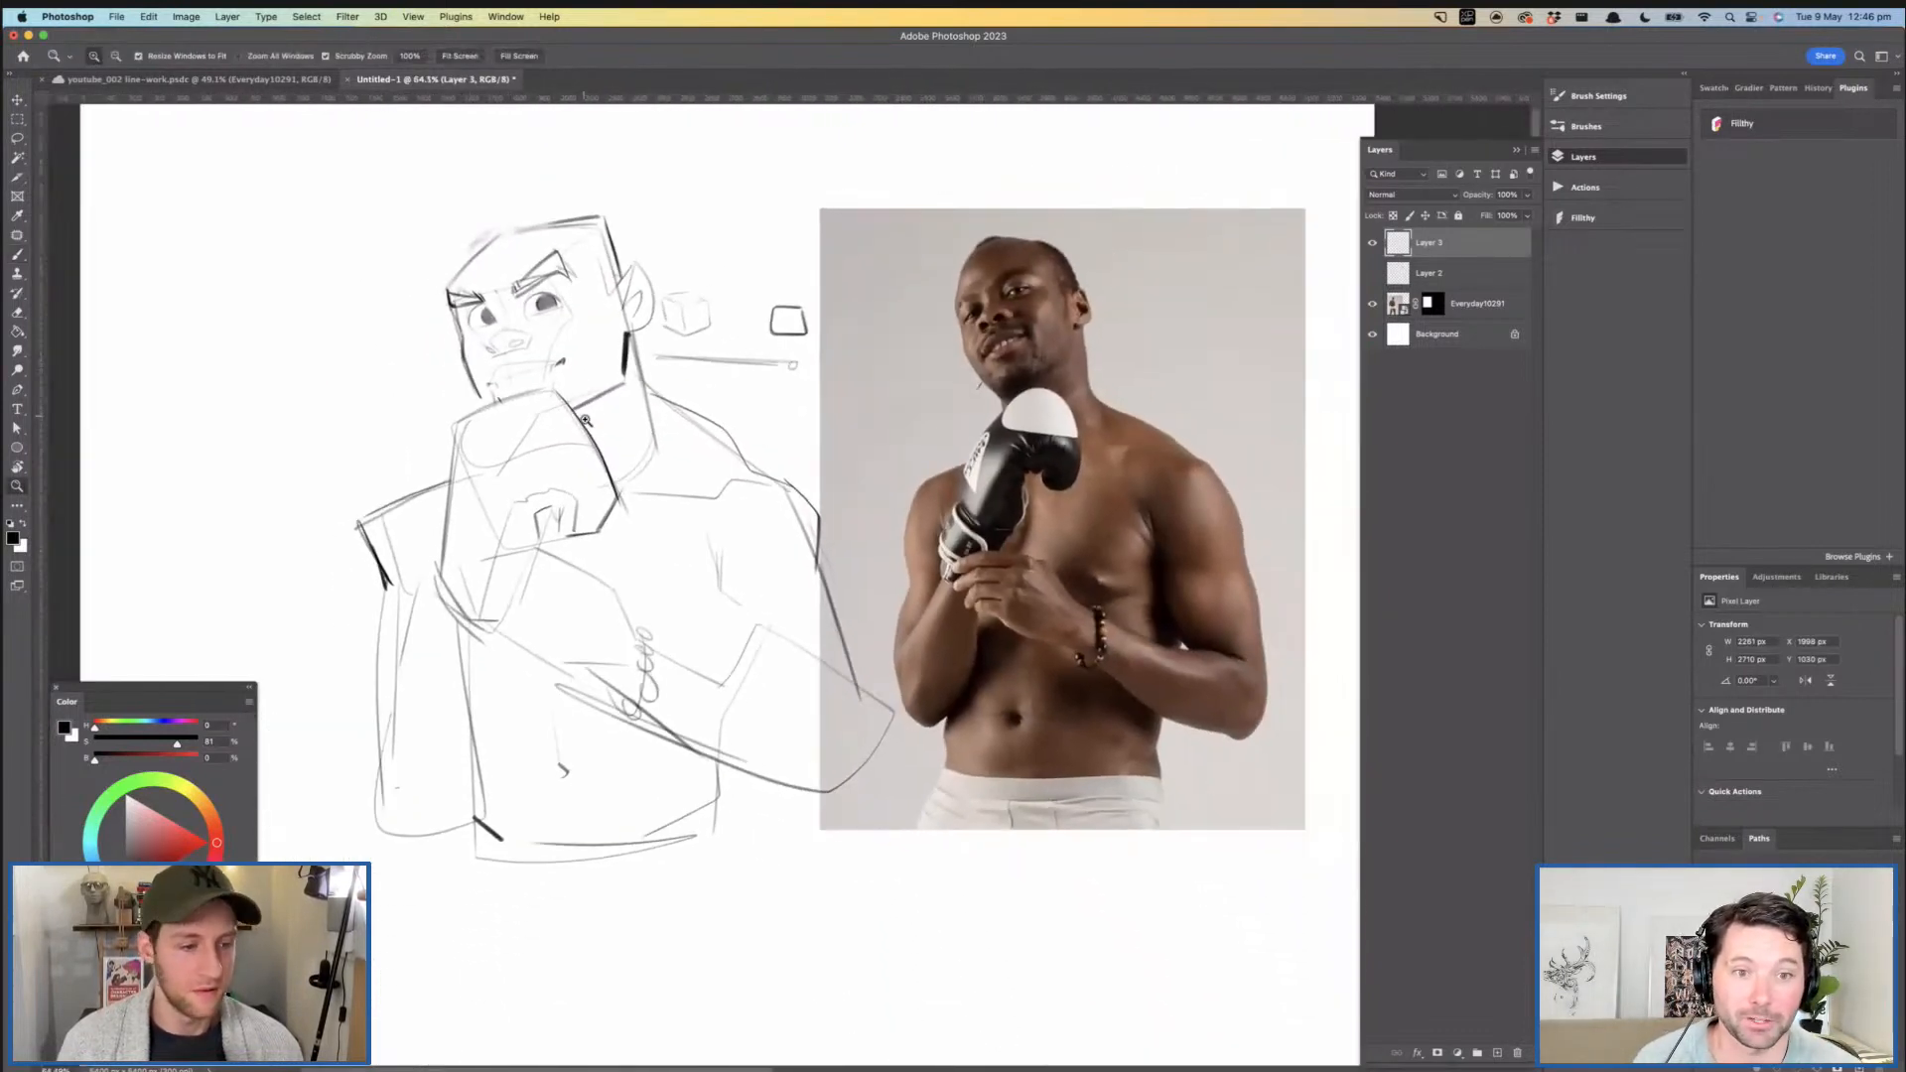
# - Mirror the canvas view again to compare the head, torso and arms with the flipped reference photo
pyautogui.press('super+f')
pyautogui.moveTo(855, 397); pyautogui.dragTo(764, 409)
pyautogui.moveTo(954, 319); pyautogui.dragTo(931, 329)
pyautogui.moveTo(918, 355)
pyautogui.mouseDown()
pyautogui.moveTo(977, 353)
pyautogui.moveTo(1027, 439)
pyautogui.mouseUp()
pyautogui.moveTo(868, 400)
pyautogui.mouseDown()
pyautogui.moveTo(1033, 436)
pyautogui.moveTo(956, 391)
pyautogui.mouseUp()
pyautogui.press('z')
pyautogui.moveTo(963, 300)
pyautogui.mouseDown()
pyautogui.moveTo(1135, 370)
pyautogui.moveTo(1032, 389)
pyautogui.mouseUp()
pyautogui.moveTo(1032, 389); pyautogui.dragTo(981, 334)
pyautogui.moveTo(836, 415); pyautogui.dragTo(873, 434)
# - Darken the fold between the near upper arm and the chest, and draw the forearm's upper contour at the elbow crook
pyautogui.moveTo(894, 527)
pyautogui.mouseDown()
pyautogui.moveTo(926, 361)
pyautogui.moveTo(851, 427)
pyautogui.mouseUp()
pyautogui.moveTo(857, 498)
pyautogui.mouseDown()
pyautogui.moveTo(836, 585)
pyautogui.moveTo(847, 548)
pyautogui.moveTo(817, 532)
pyautogui.moveTo(845, 532)
pyautogui.mouseUp()
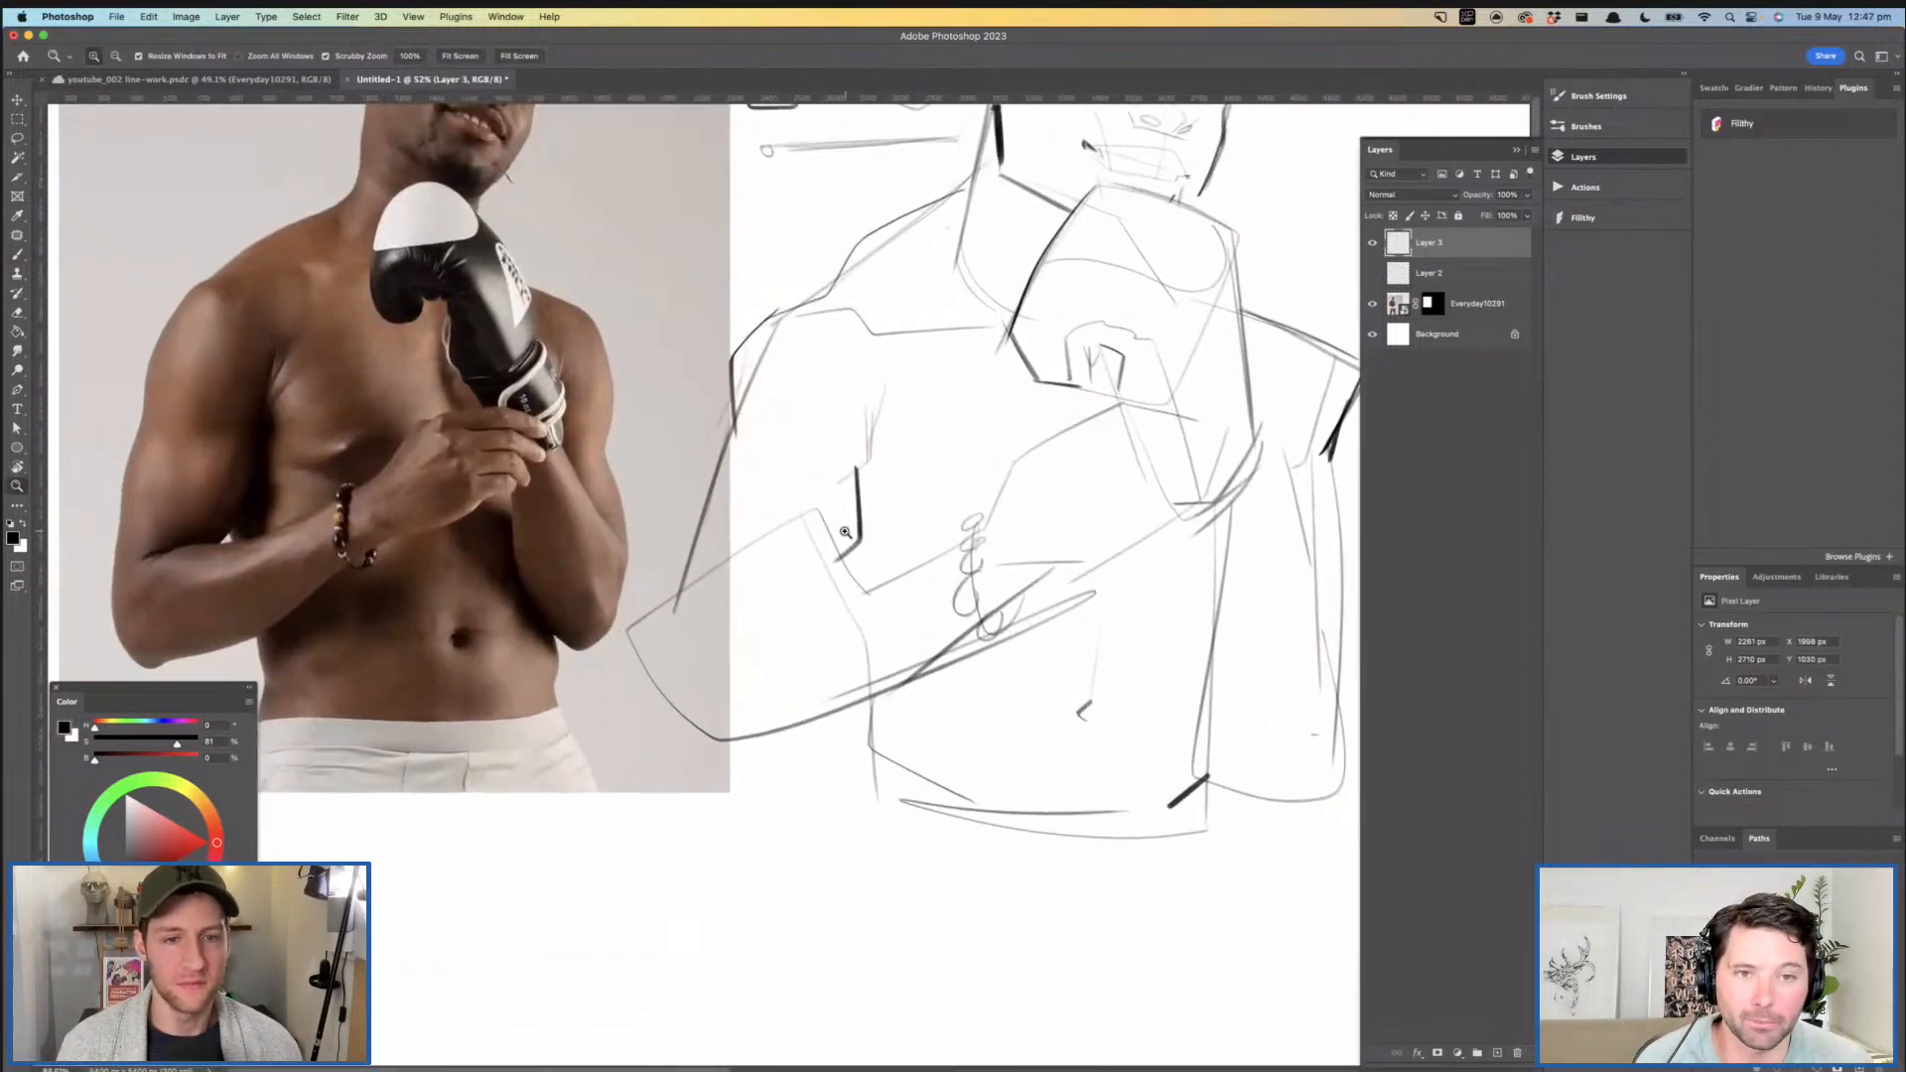
pyautogui.moveTo(687, 609); pyautogui.dragTo(804, 571)
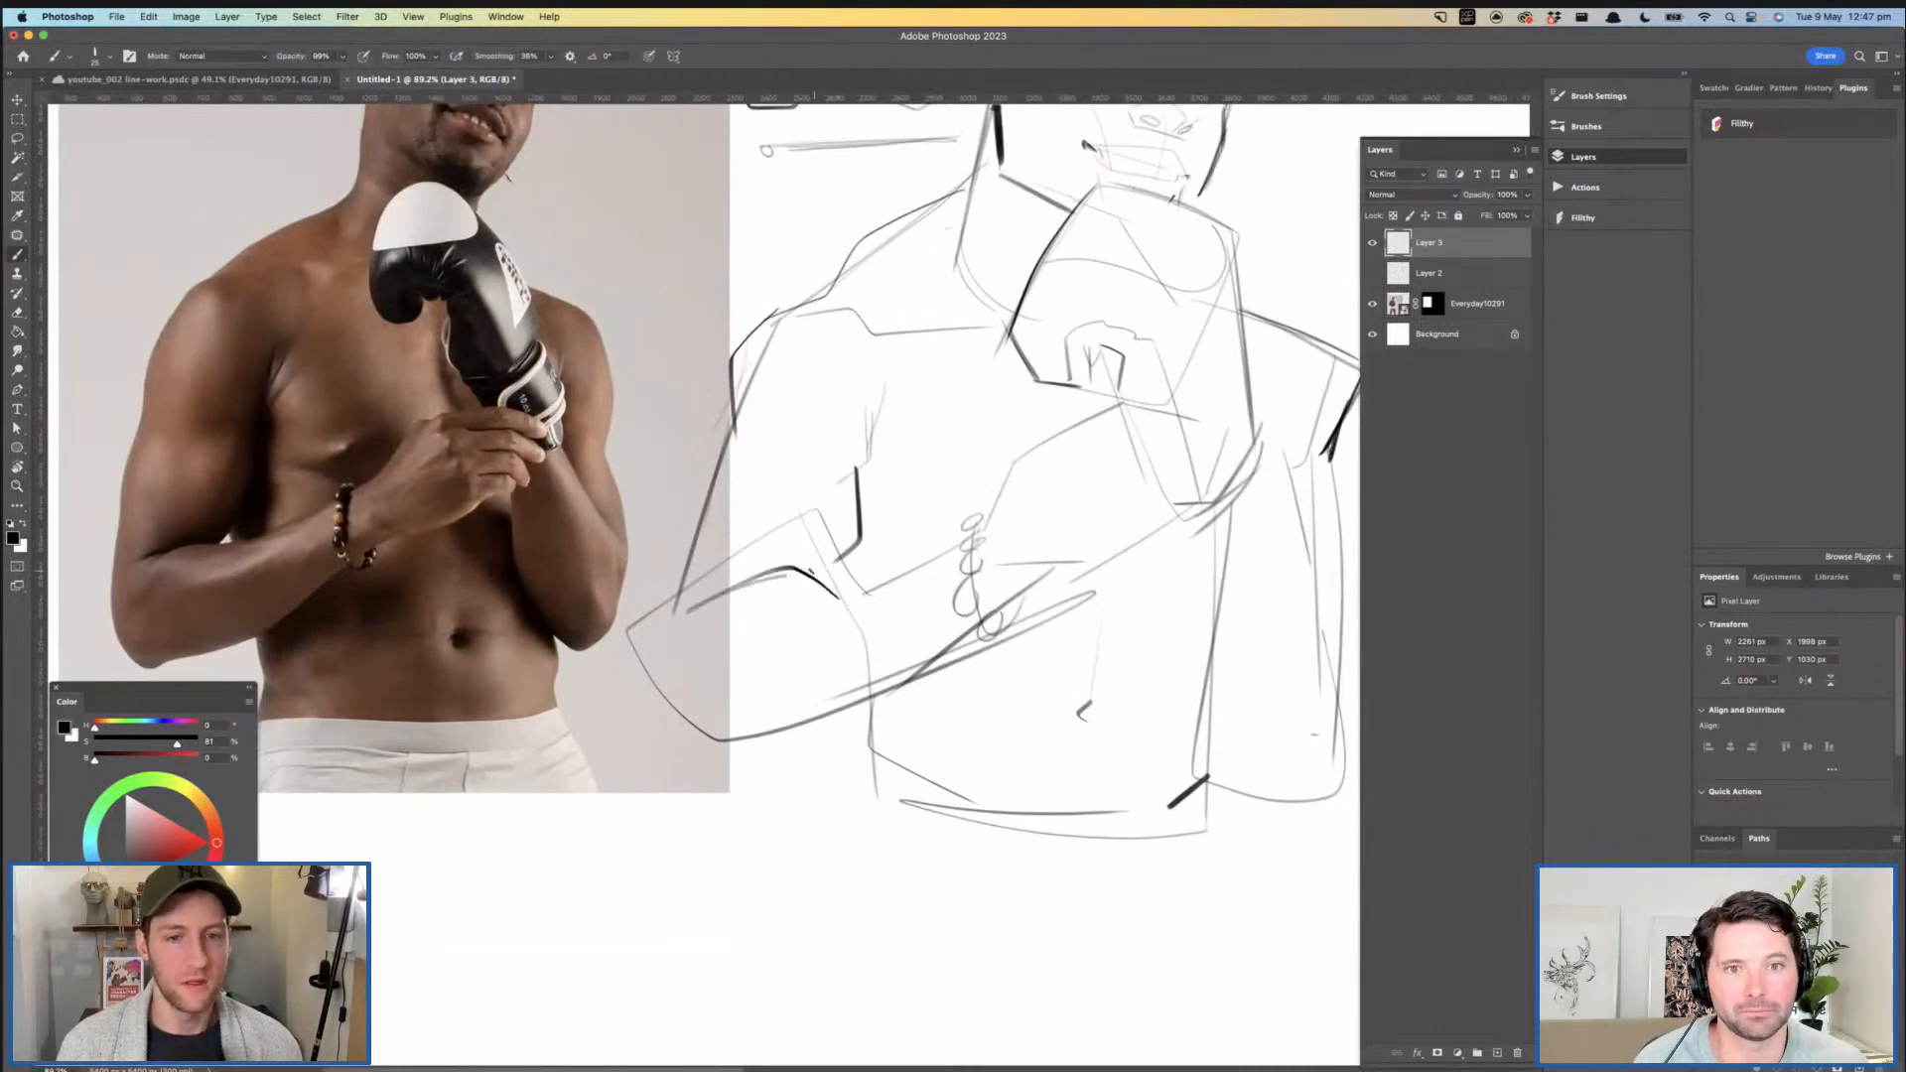
# - Sketch the curved finger edge of the supporting hand and firm up the glove's cuff lines around the wrist
pyautogui.hscroll(3, 893, 581)
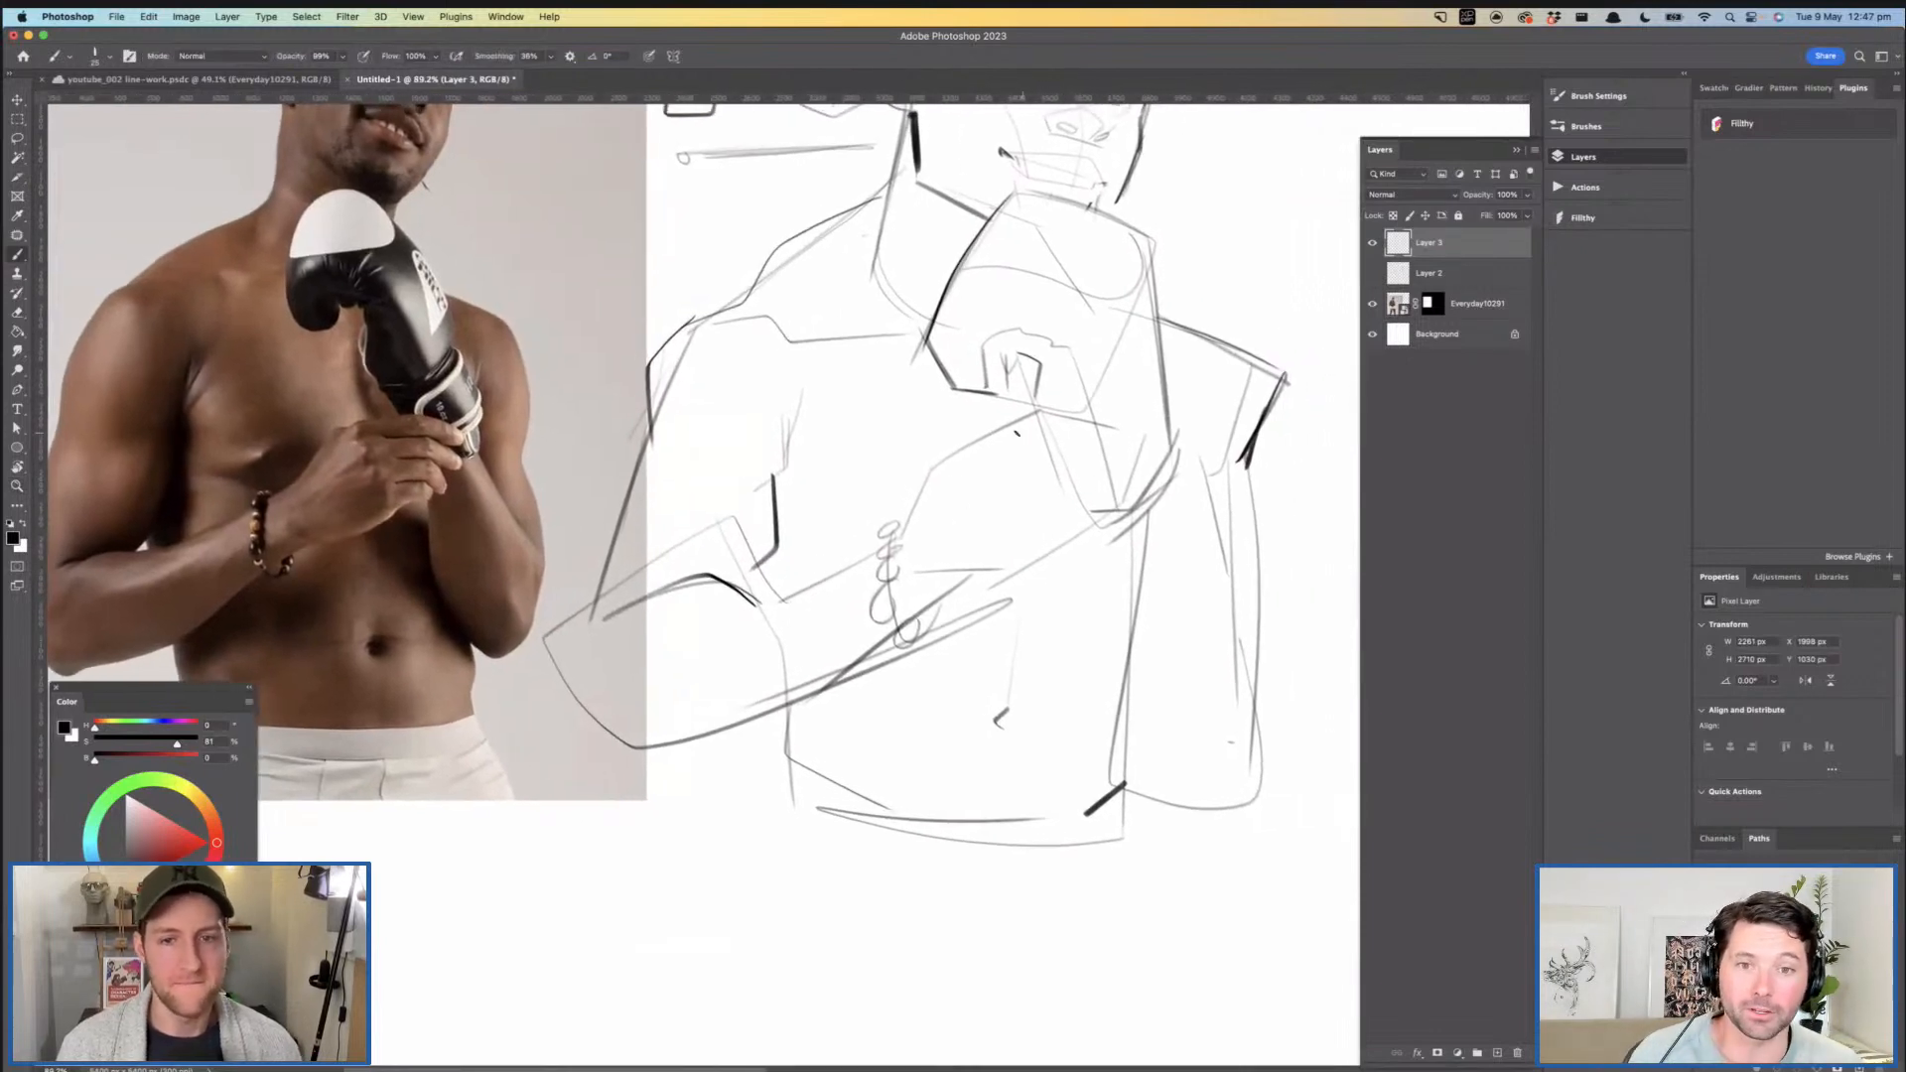
pyautogui.moveTo(1008, 427); pyautogui.dragTo(1056, 536)
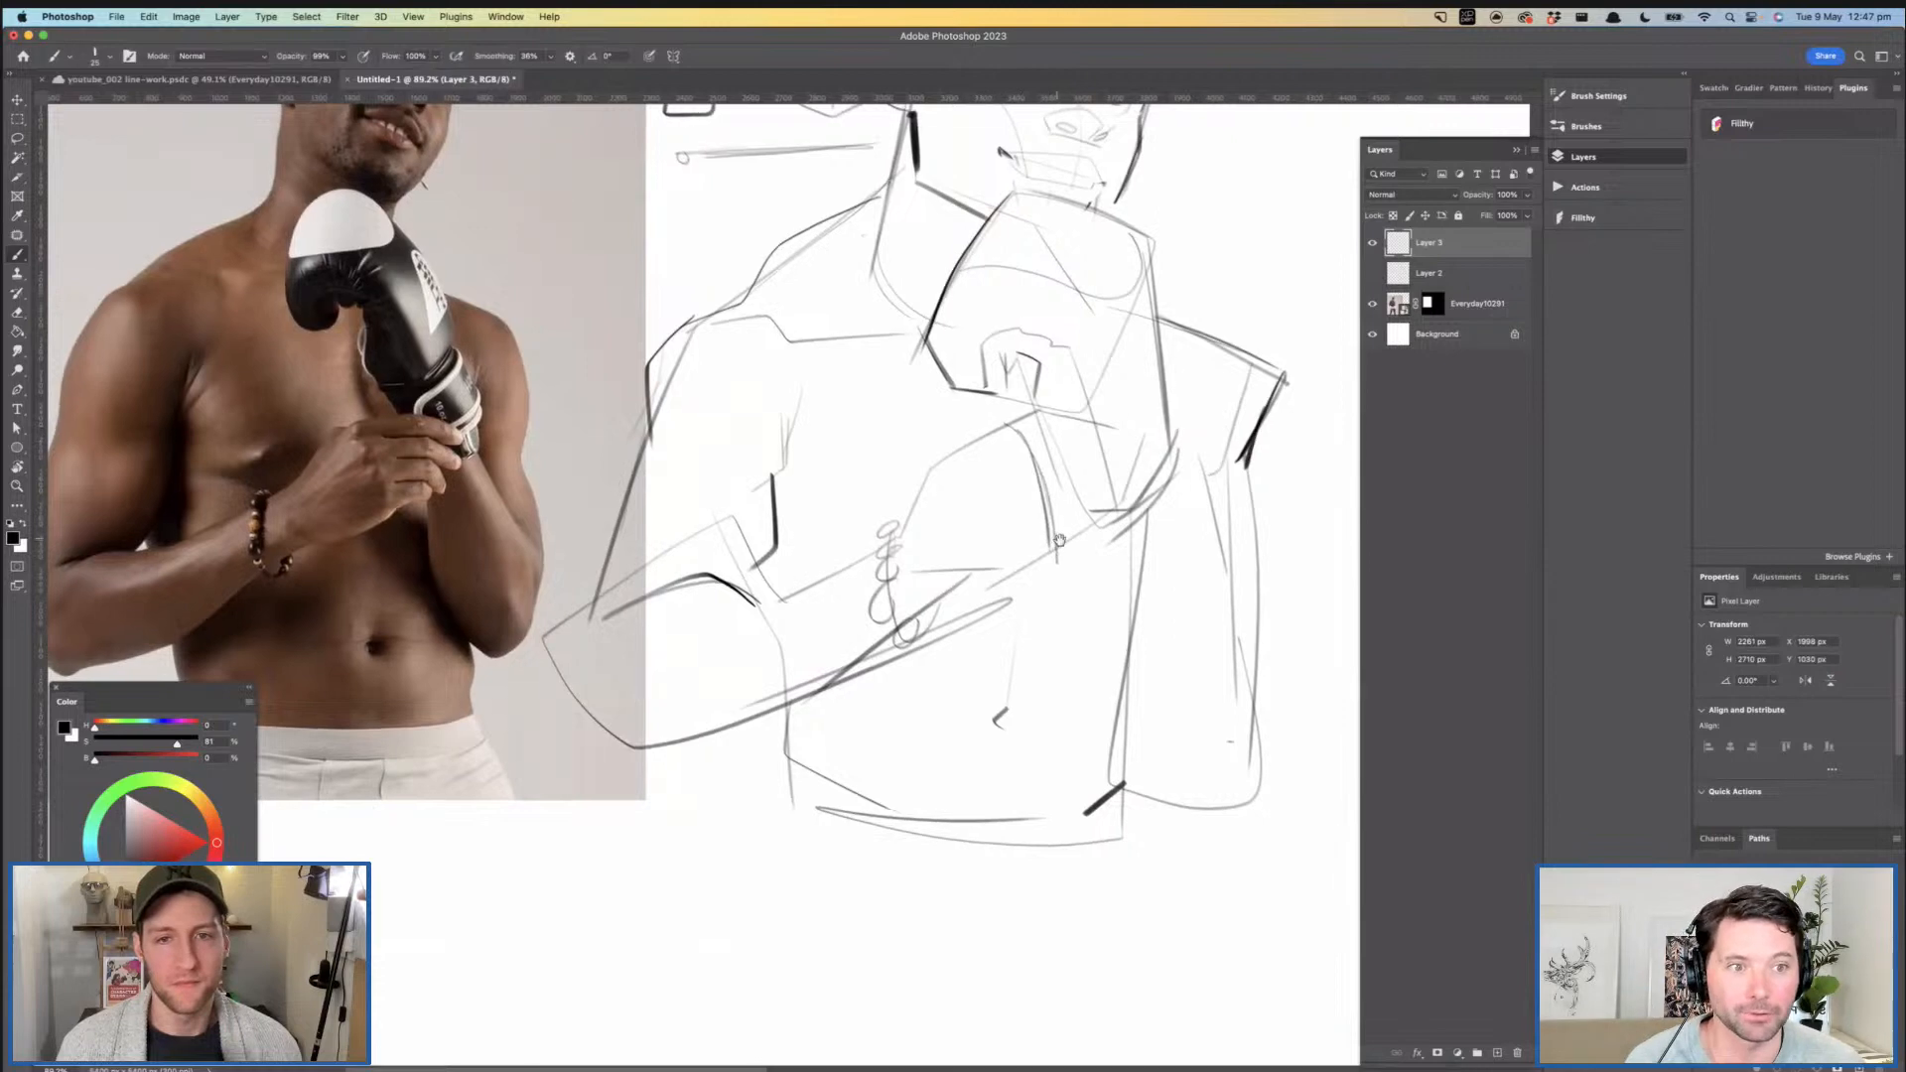
pyautogui.hscroll(2, 893, 580)
pyautogui.moveTo(951, 422)
pyautogui.mouseDown()
pyautogui.moveTo(1079, 427)
pyautogui.moveTo(1021, 420)
pyautogui.mouseUp()
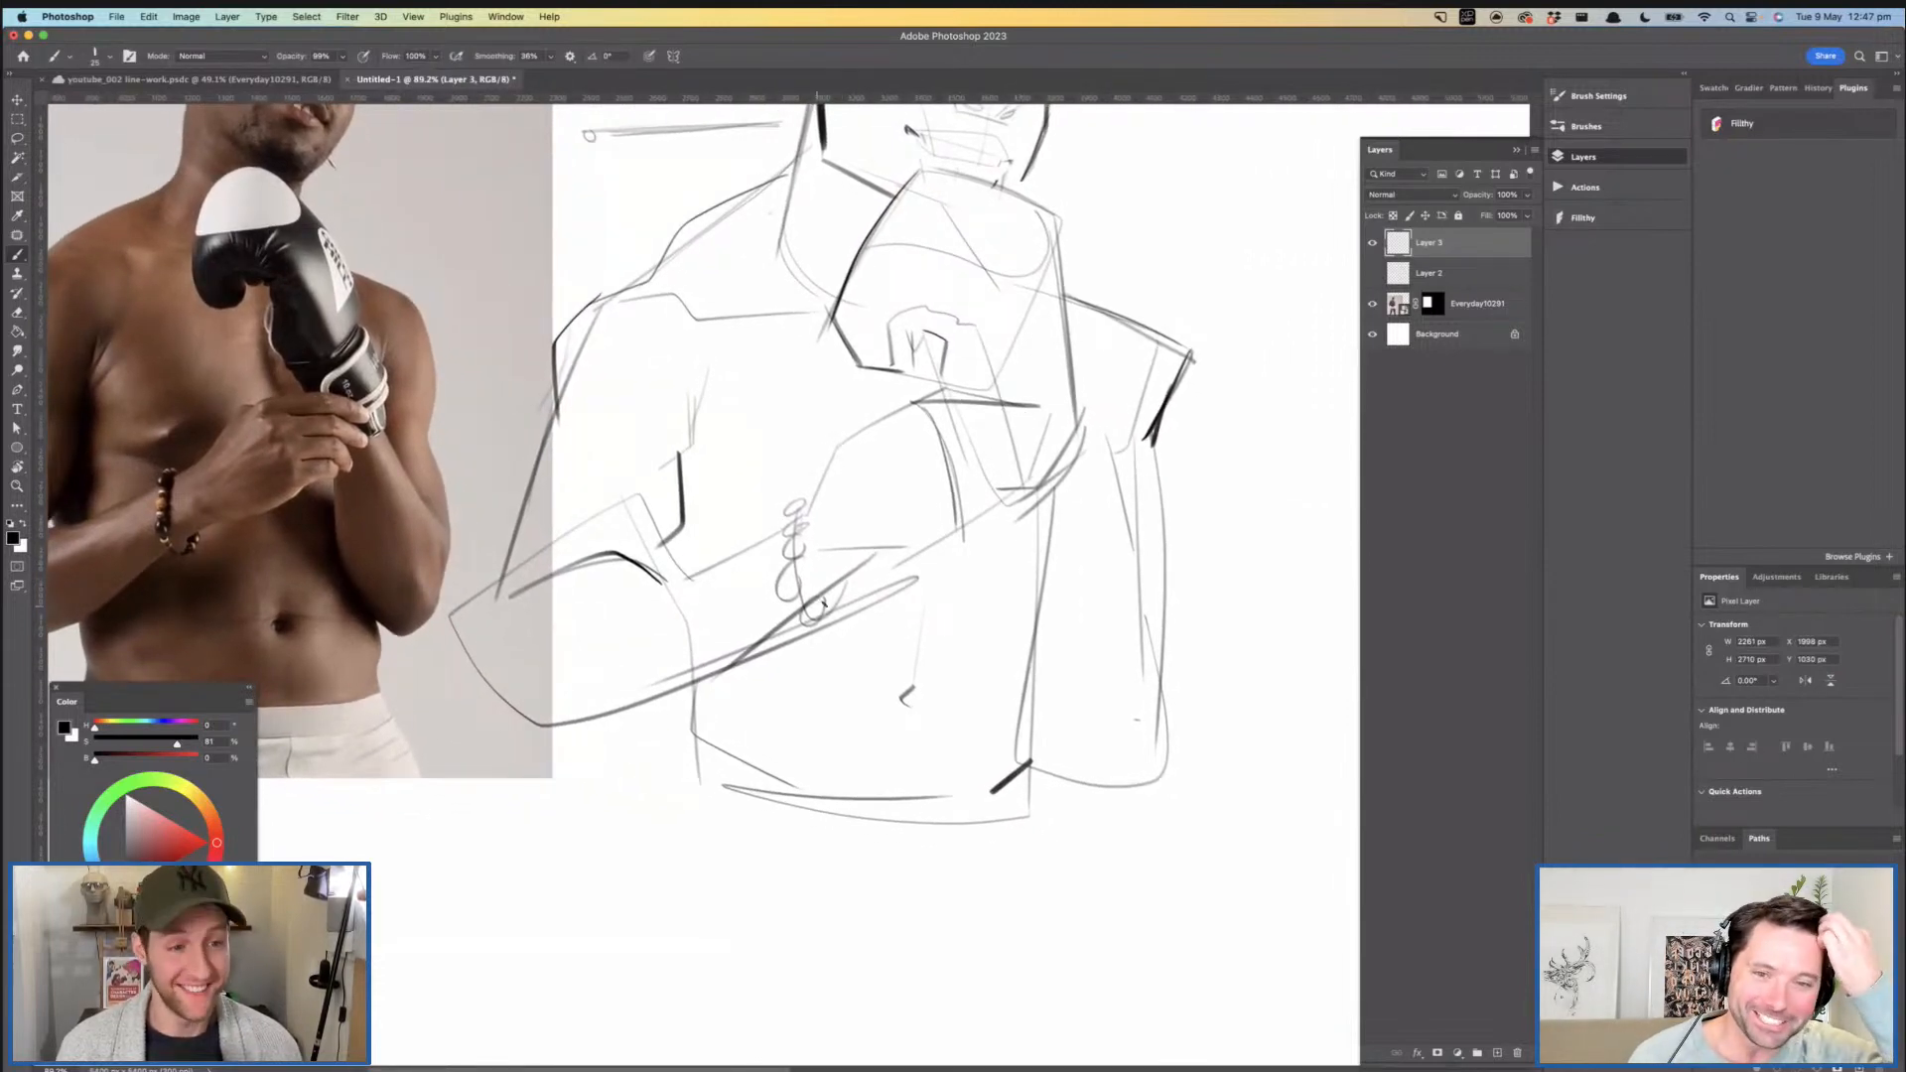
pyautogui.moveTo(889, 577); pyautogui.dragTo(981, 517)
pyautogui.moveTo(1066, 413)
pyautogui.mouseDown()
pyautogui.moveTo(1034, 501)
pyautogui.moveTo(997, 462)
pyautogui.mouseUp()
pyautogui.moveTo(1040, 380); pyautogui.dragTo(1028, 437)
# - Sketch the side hairline running down from the top of the head in front of the near ear
pyautogui.moveTo(957, 237); pyautogui.dragTo(1003, 230)
pyautogui.moveTo(967, 226); pyautogui.dragTo(1043, 270)
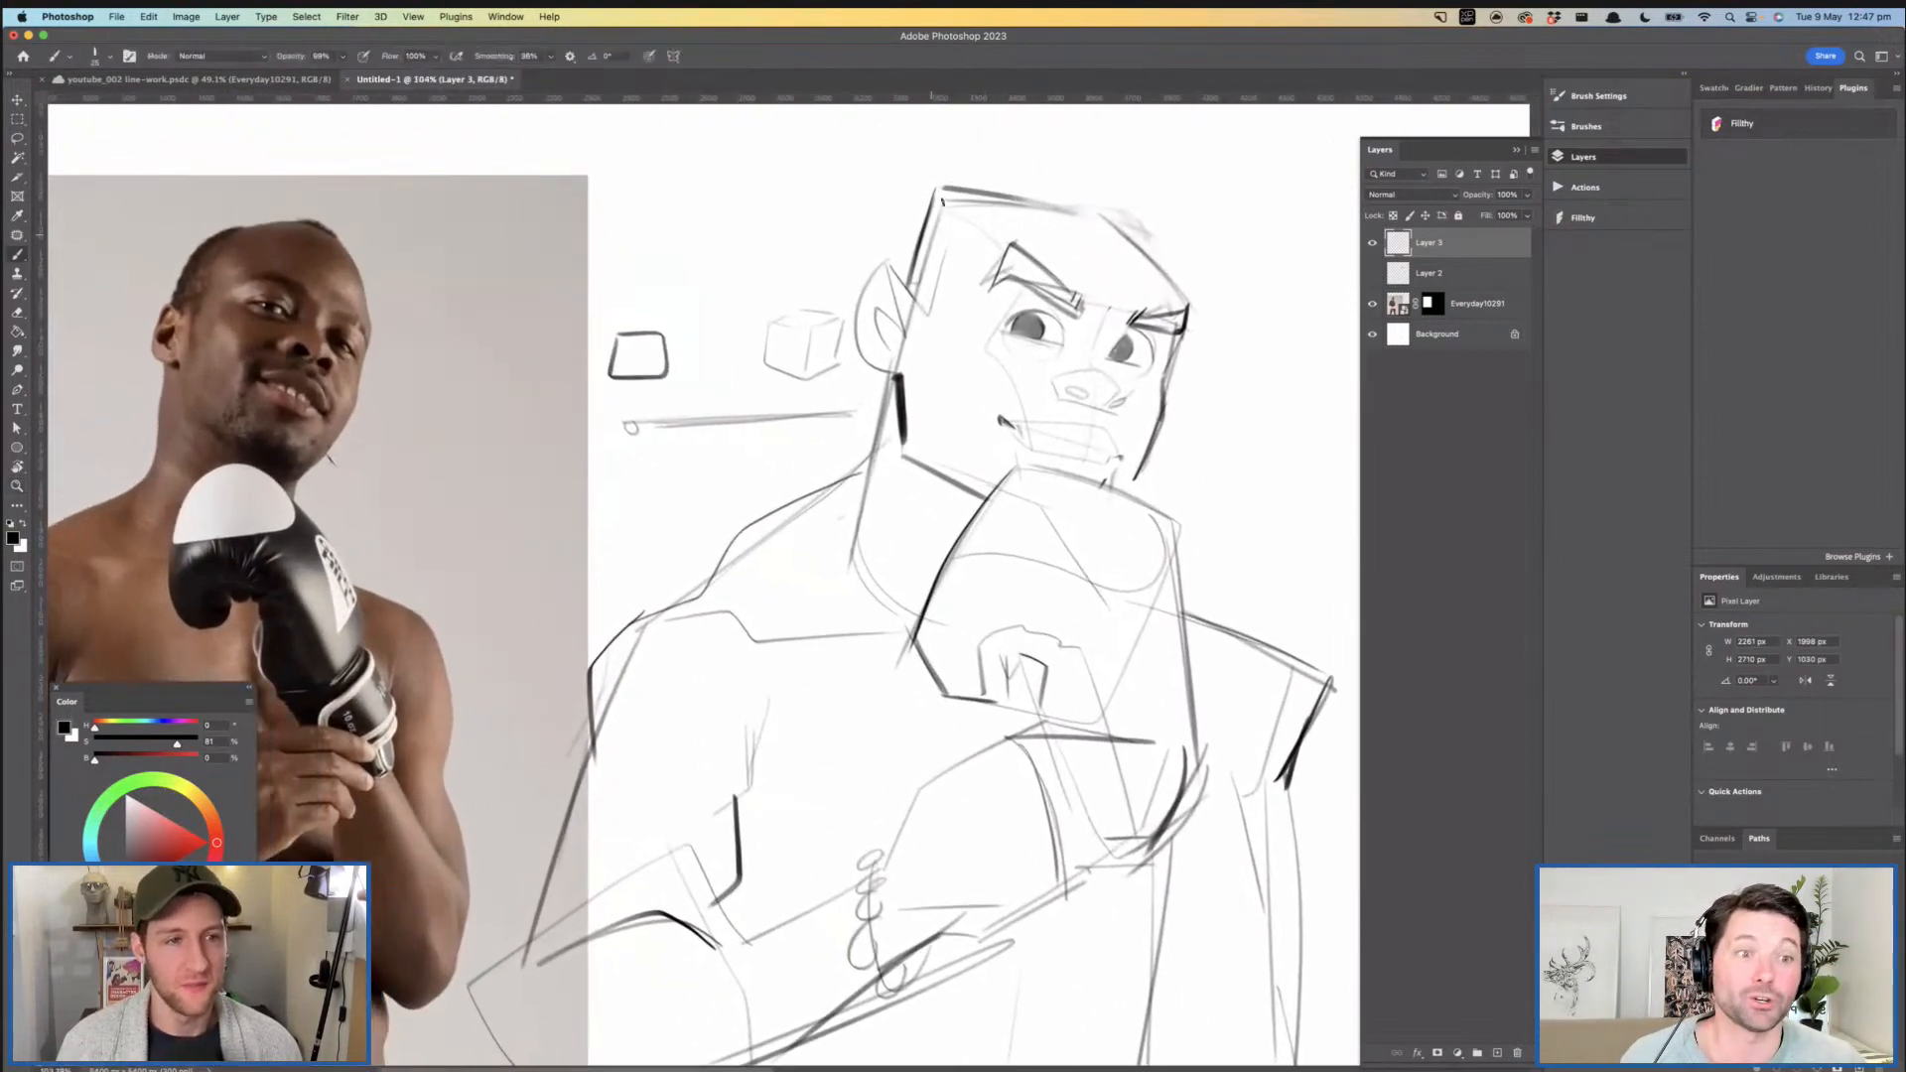
pyautogui.moveTo(957, 217); pyautogui.dragTo(930, 314)
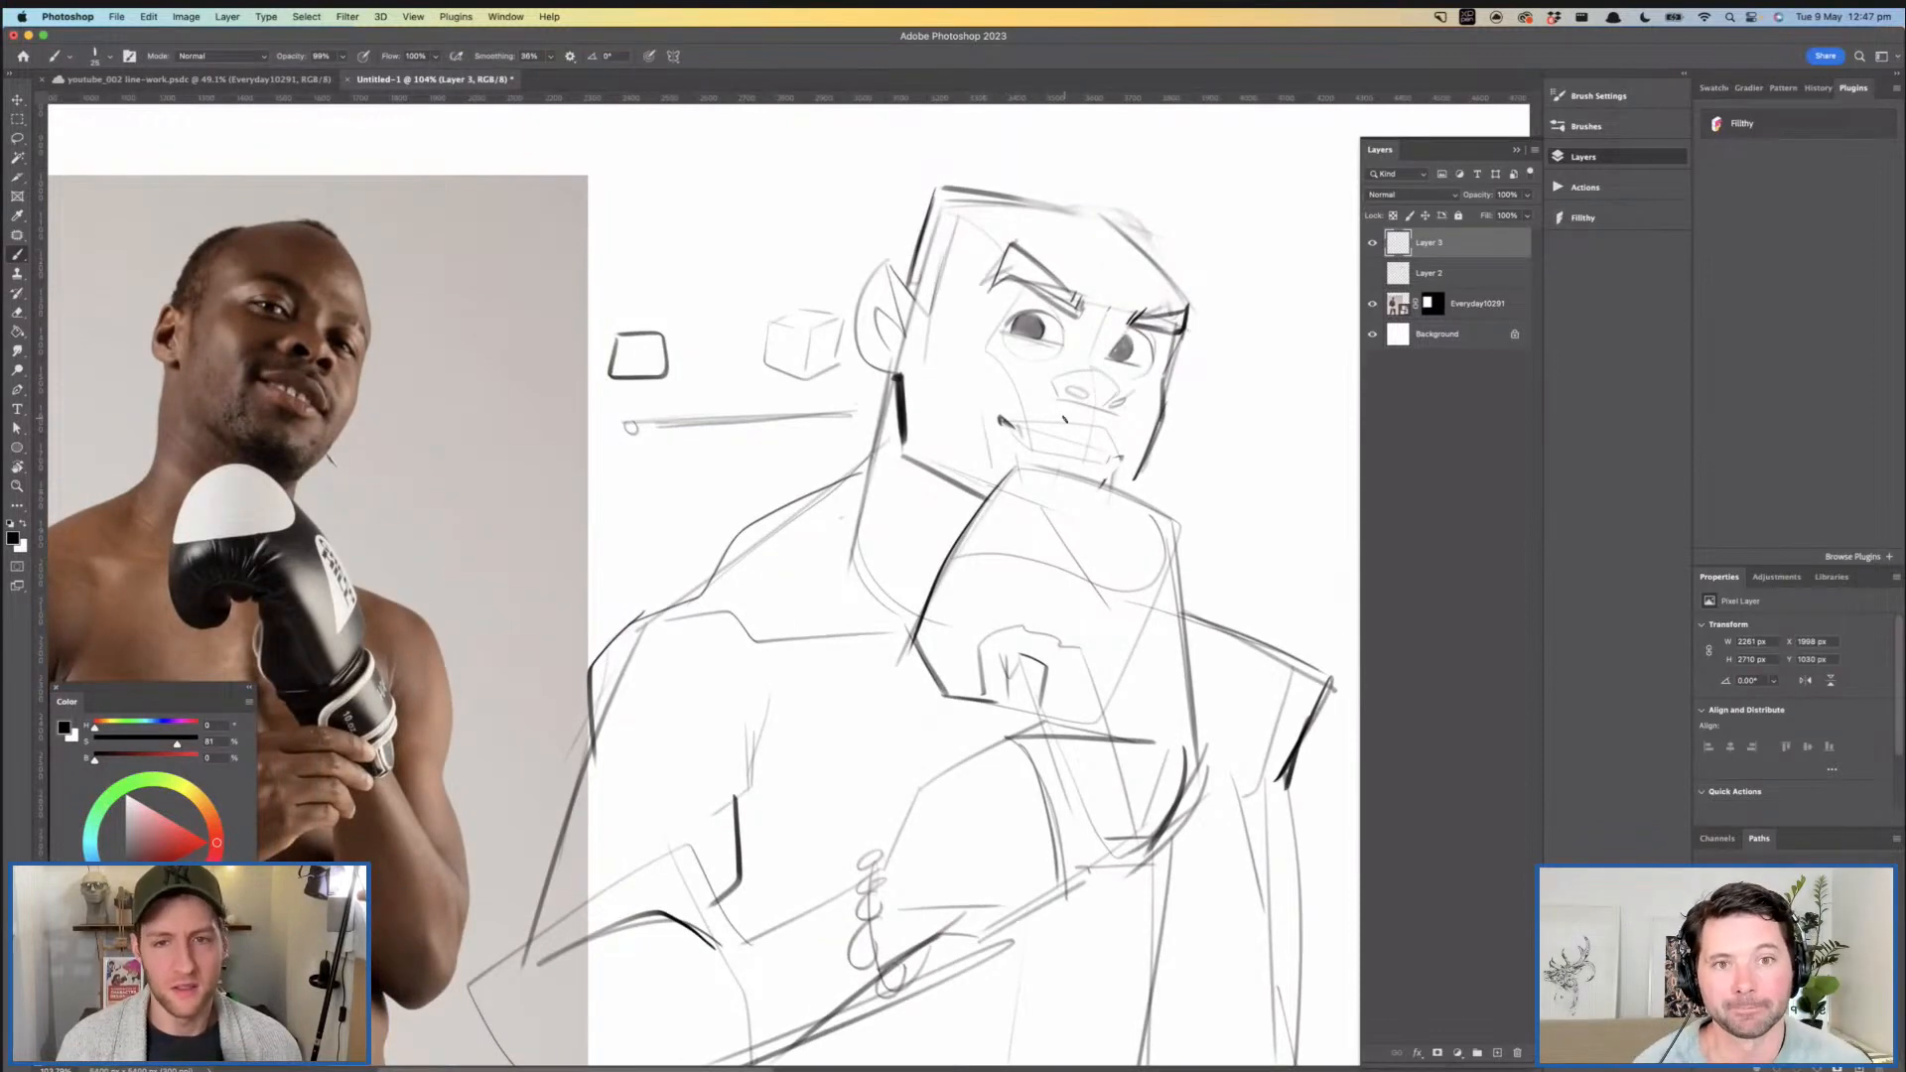
# - Examine the face, ear and jaw up close and compare the whole figure with the reference photo
pyautogui.moveTo(1115, 418); pyautogui.dragTo(1033, 406)
pyautogui.moveTo(1036, 408); pyautogui.dragTo(960, 364)
pyautogui.moveTo(1012, 292); pyautogui.dragTo(1074, 295)
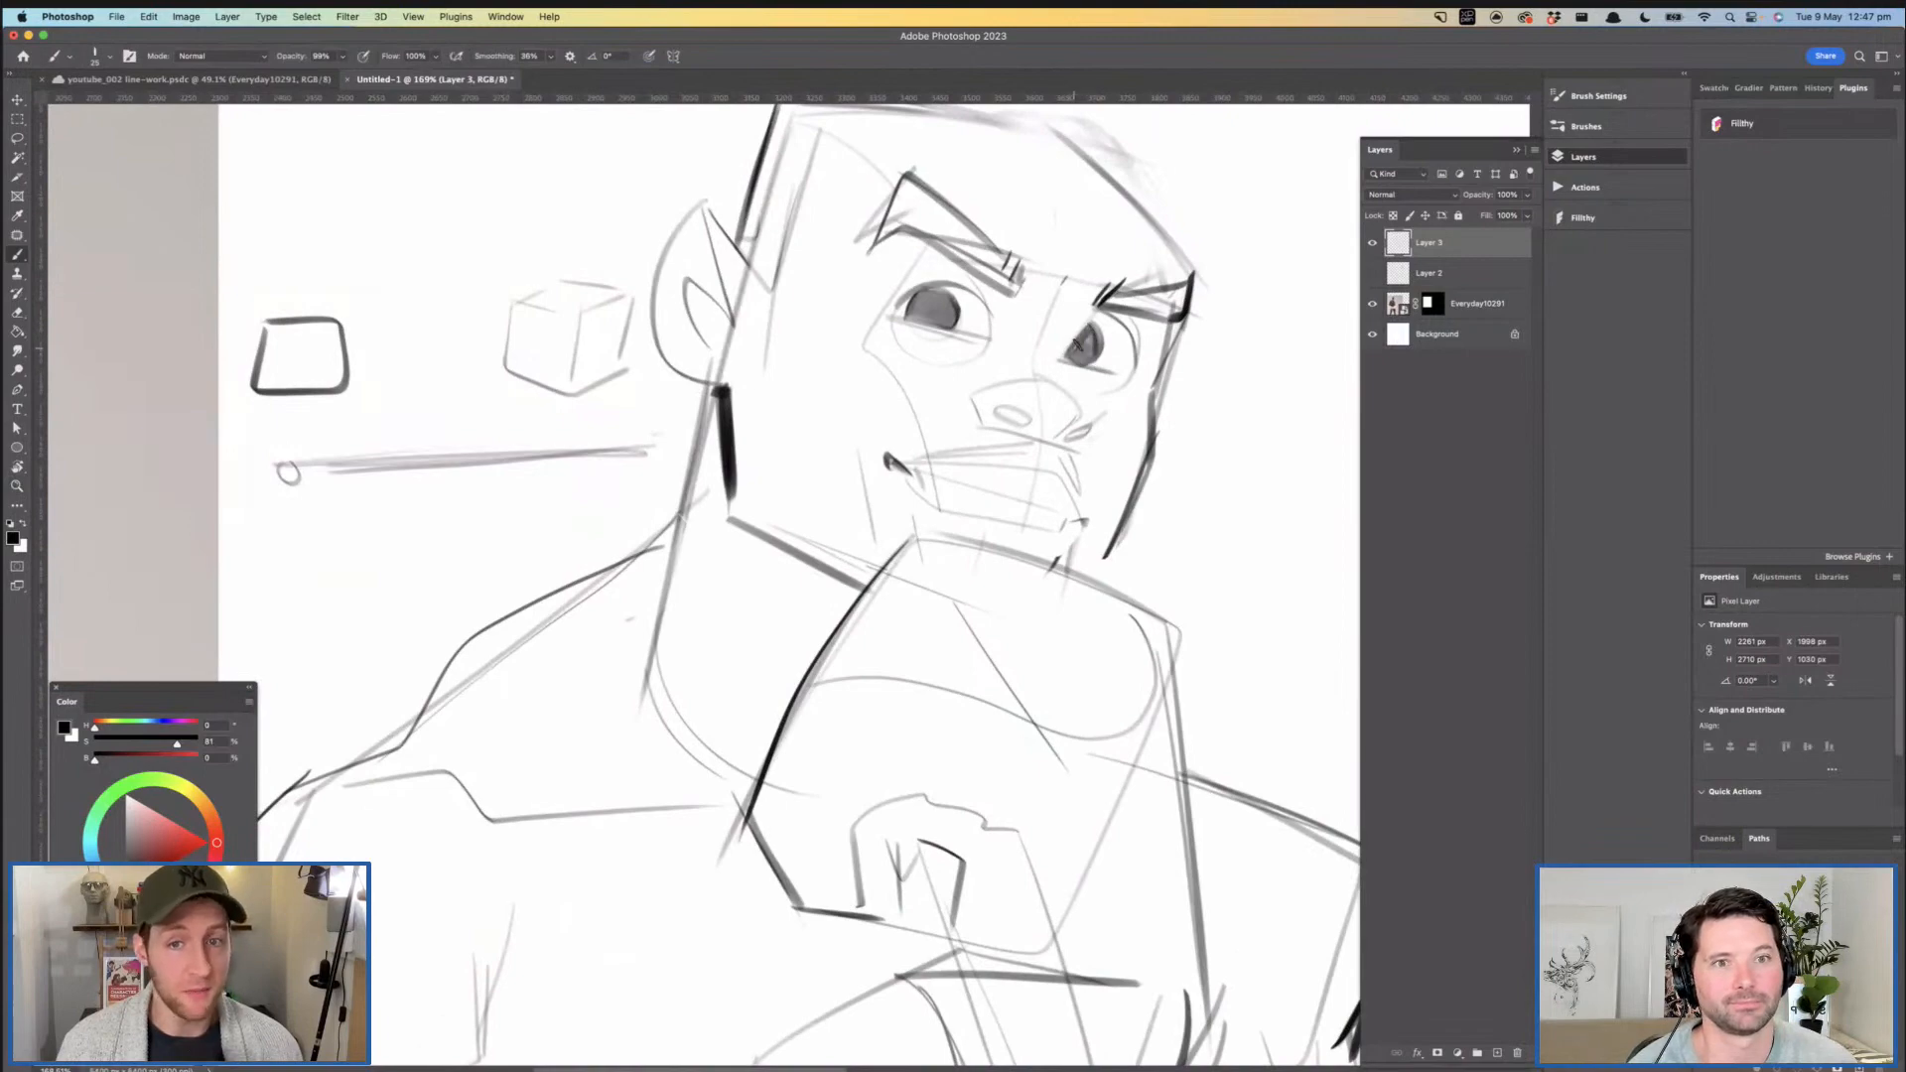
pyautogui.moveTo(1098, 324); pyautogui.dragTo(1038, 326)
pyautogui.moveTo(1039, 325)
pyautogui.mouseDown()
pyautogui.moveTo(1011, 351)
pyautogui.moveTo(1092, 354)
pyautogui.moveTo(1067, 391)
pyautogui.mouseUp()
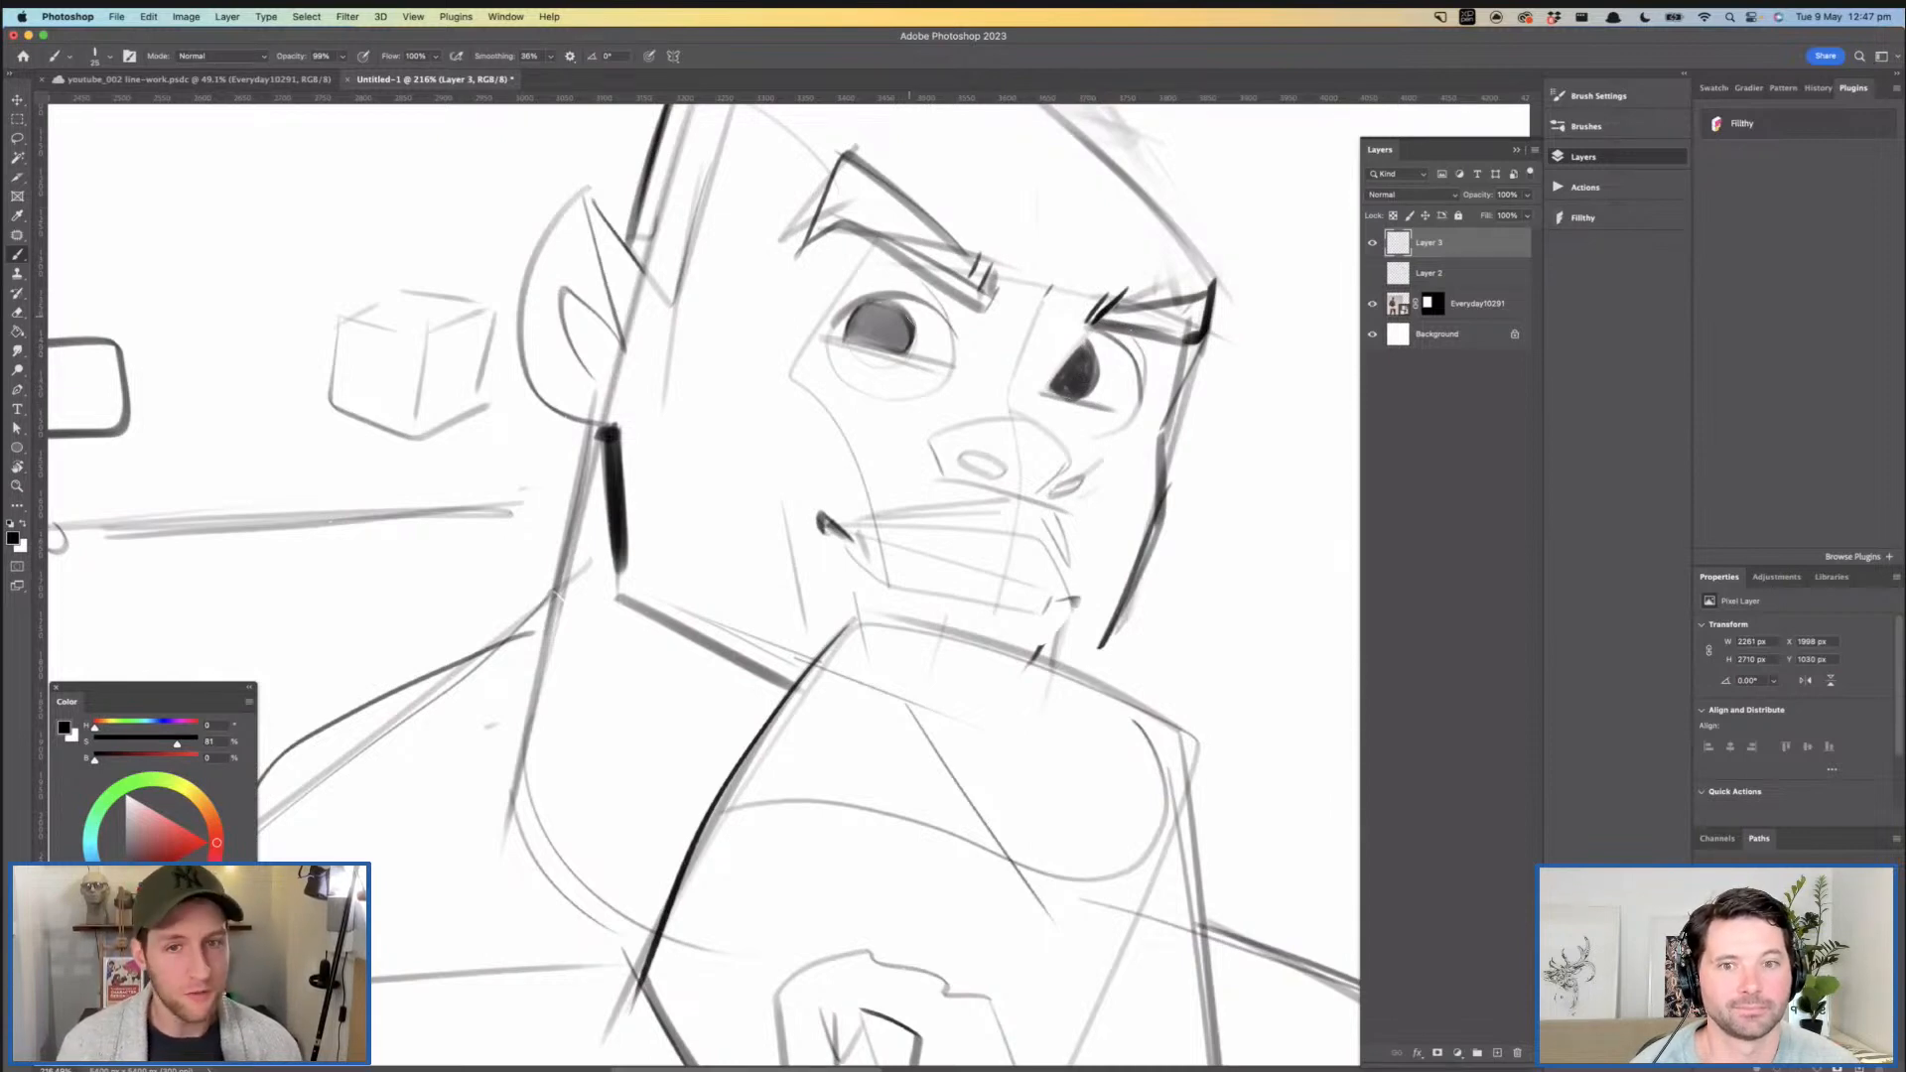
pyautogui.moveTo(855, 298)
pyautogui.mouseDown()
pyautogui.moveTo(923, 295)
pyautogui.moveTo(832, 326)
pyautogui.moveTo(906, 295)
pyautogui.moveTo(940, 314)
pyautogui.mouseUp()
pyautogui.press('super+z')
pyautogui.press('super+z')
pyautogui.press('z')
pyautogui.moveTo(986, 377)
pyautogui.mouseDown()
pyautogui.moveTo(918, 375)
pyautogui.moveTo(1020, 266)
pyautogui.mouseUp()
pyautogui.moveTo(1024, 333)
pyautogui.mouseDown()
pyautogui.moveTo(1004, 338)
pyautogui.moveTo(1045, 370)
pyautogui.moveTo(1109, 350)
pyautogui.mouseUp()
pyautogui.press('b')
pyautogui.press('z')
pyautogui.moveTo(990, 321); pyautogui.dragTo(926, 319)
pyautogui.moveTo(870, 215); pyautogui.dragTo(890, 188)
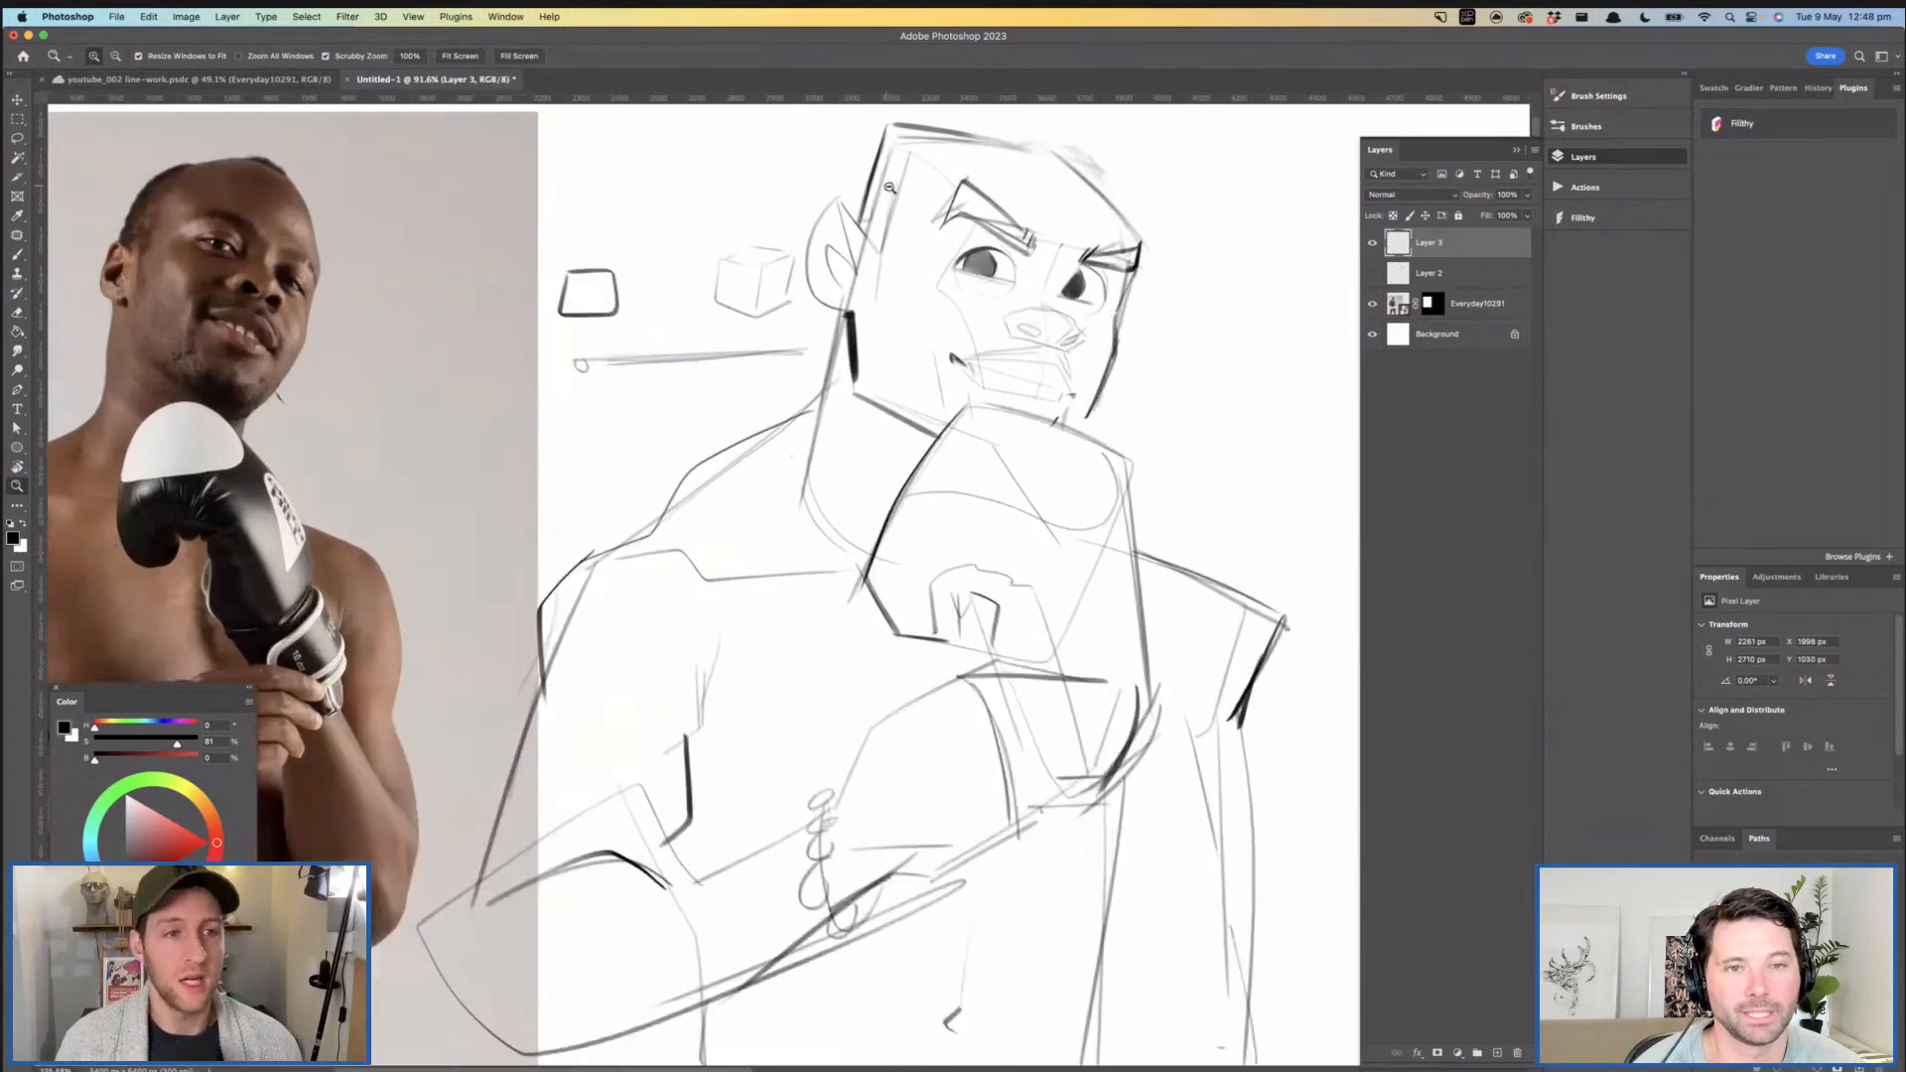
# - Darken the side contour of the head above the near ear and the flat edge along the top of the head
pyautogui.press('b')
pyautogui.moveTo(890, 107); pyautogui.dragTo(843, 254)
pyautogui.press('z')
pyautogui.moveTo(931, 230)
pyautogui.mouseDown()
pyautogui.moveTo(886, 222)
pyautogui.moveTo(953, 204)
pyautogui.mouseUp()
pyautogui.press('super+z')
pyautogui.press('b')
pyautogui.moveTo(890, 145)
pyautogui.mouseDown()
pyautogui.moveTo(849, 267)
pyautogui.moveTo(857, 250)
pyautogui.moveTo(961, 320)
pyautogui.moveTo(997, 261)
pyautogui.mouseUp()
pyautogui.press('super+z')
pyautogui.press('z')
pyautogui.press('b')
pyautogui.press('super+z')
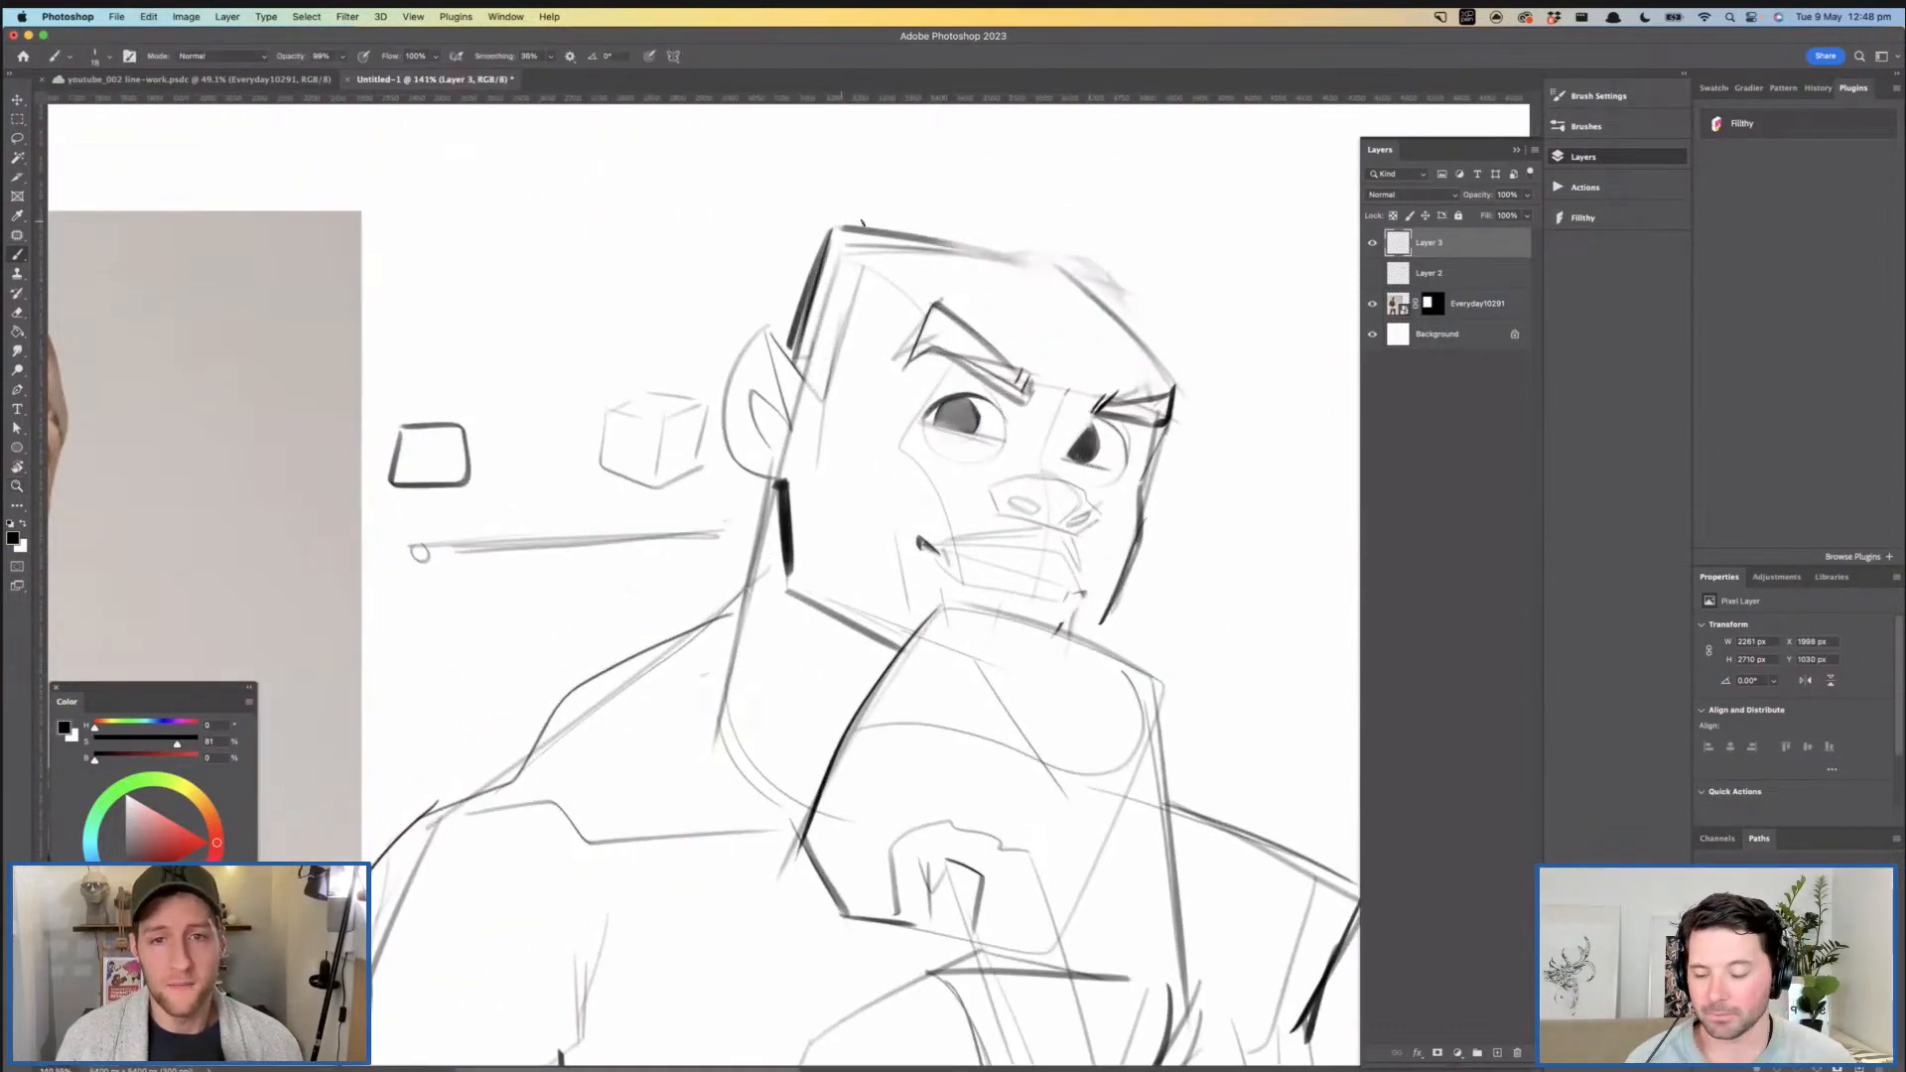
pyautogui.moveTo(836, 228); pyautogui.dragTo(1082, 283)
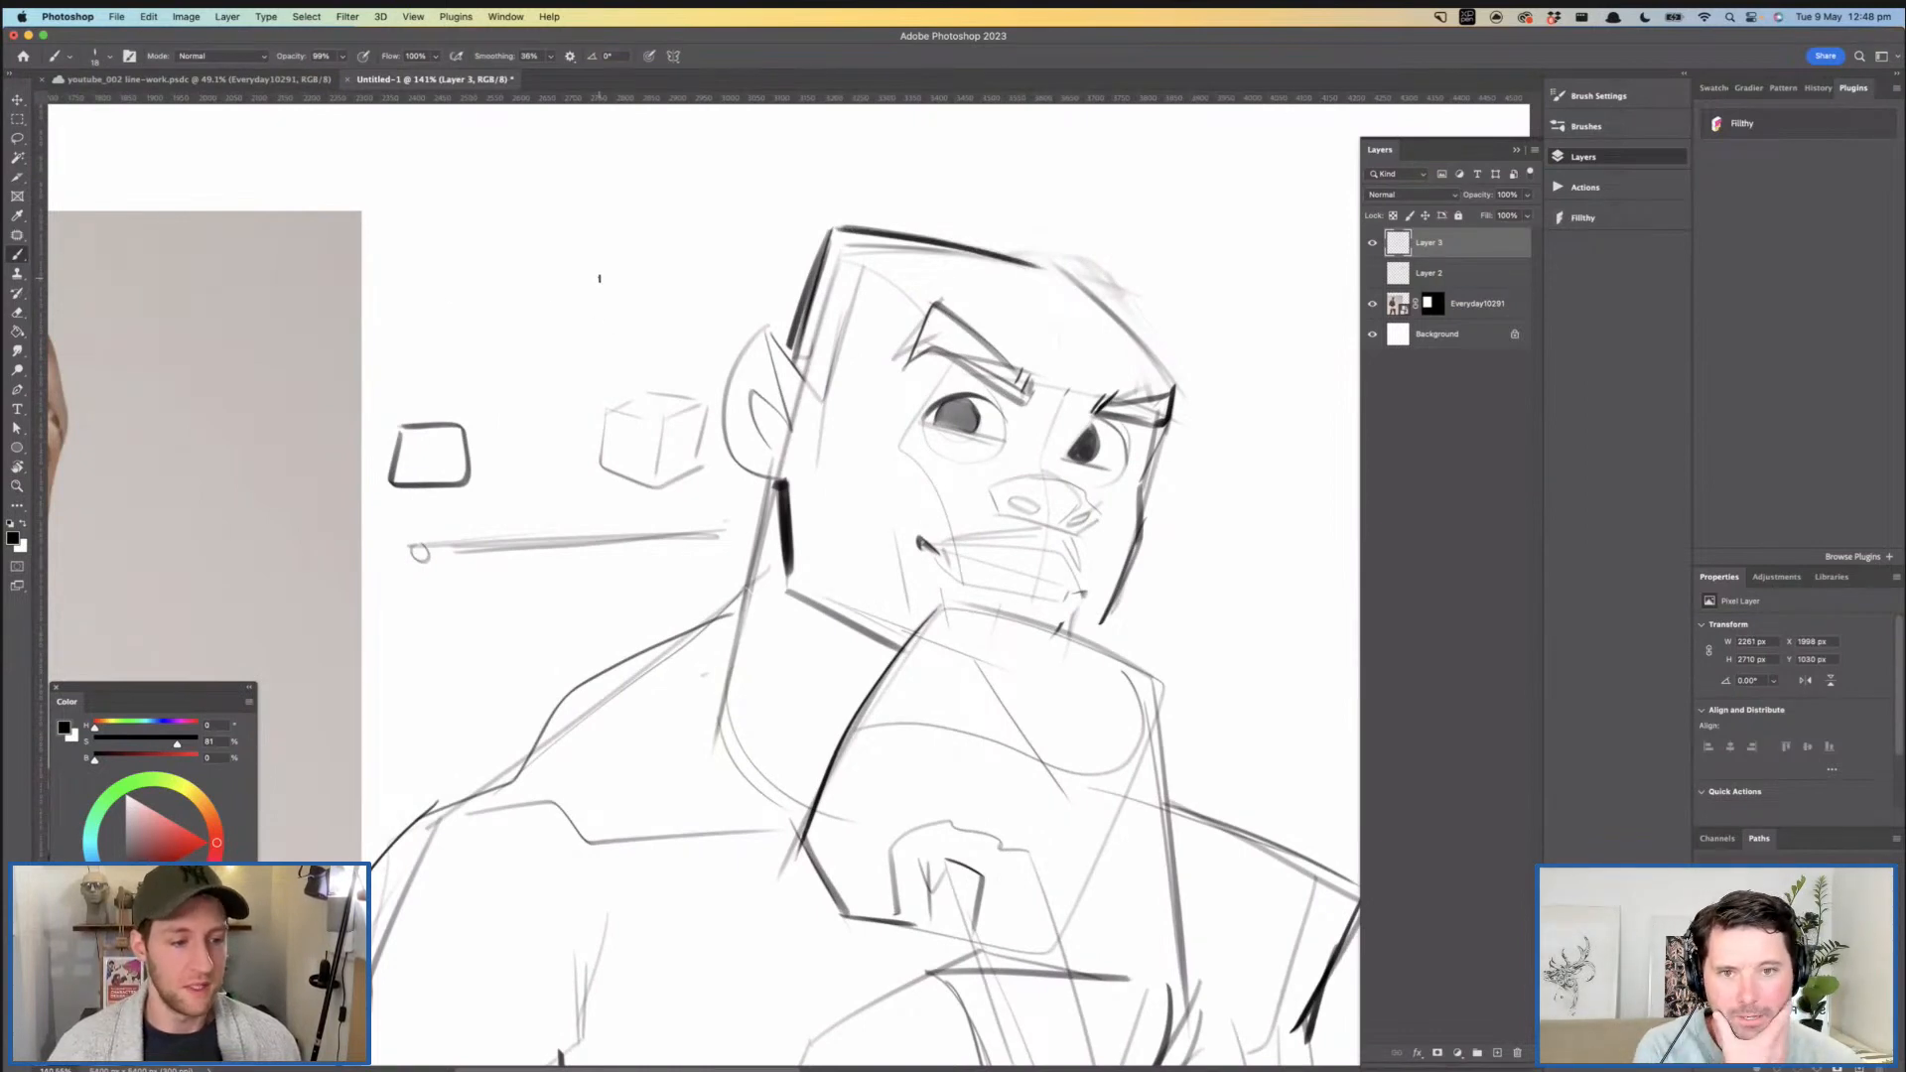
pyautogui.moveTo(484, 241)
pyautogui.mouseDown()
pyautogui.moveTo(639, 288)
pyautogui.moveTo(735, 208)
pyautogui.moveTo(651, 159)
pyautogui.moveTo(650, 295)
pyautogui.moveTo(735, 213)
pyautogui.moveTo(685, 154)
pyautogui.moveTo(625, 278)
pyautogui.moveTo(815, 213)
pyautogui.moveTo(1129, 170)
pyautogui.moveTo(526, 256)
pyautogui.moveTo(730, 268)
pyautogui.mouseUp()
pyautogui.press('super+z')
pyautogui.press('super+z')
pyautogui.press('super+z')
pyautogui.press('super+z')
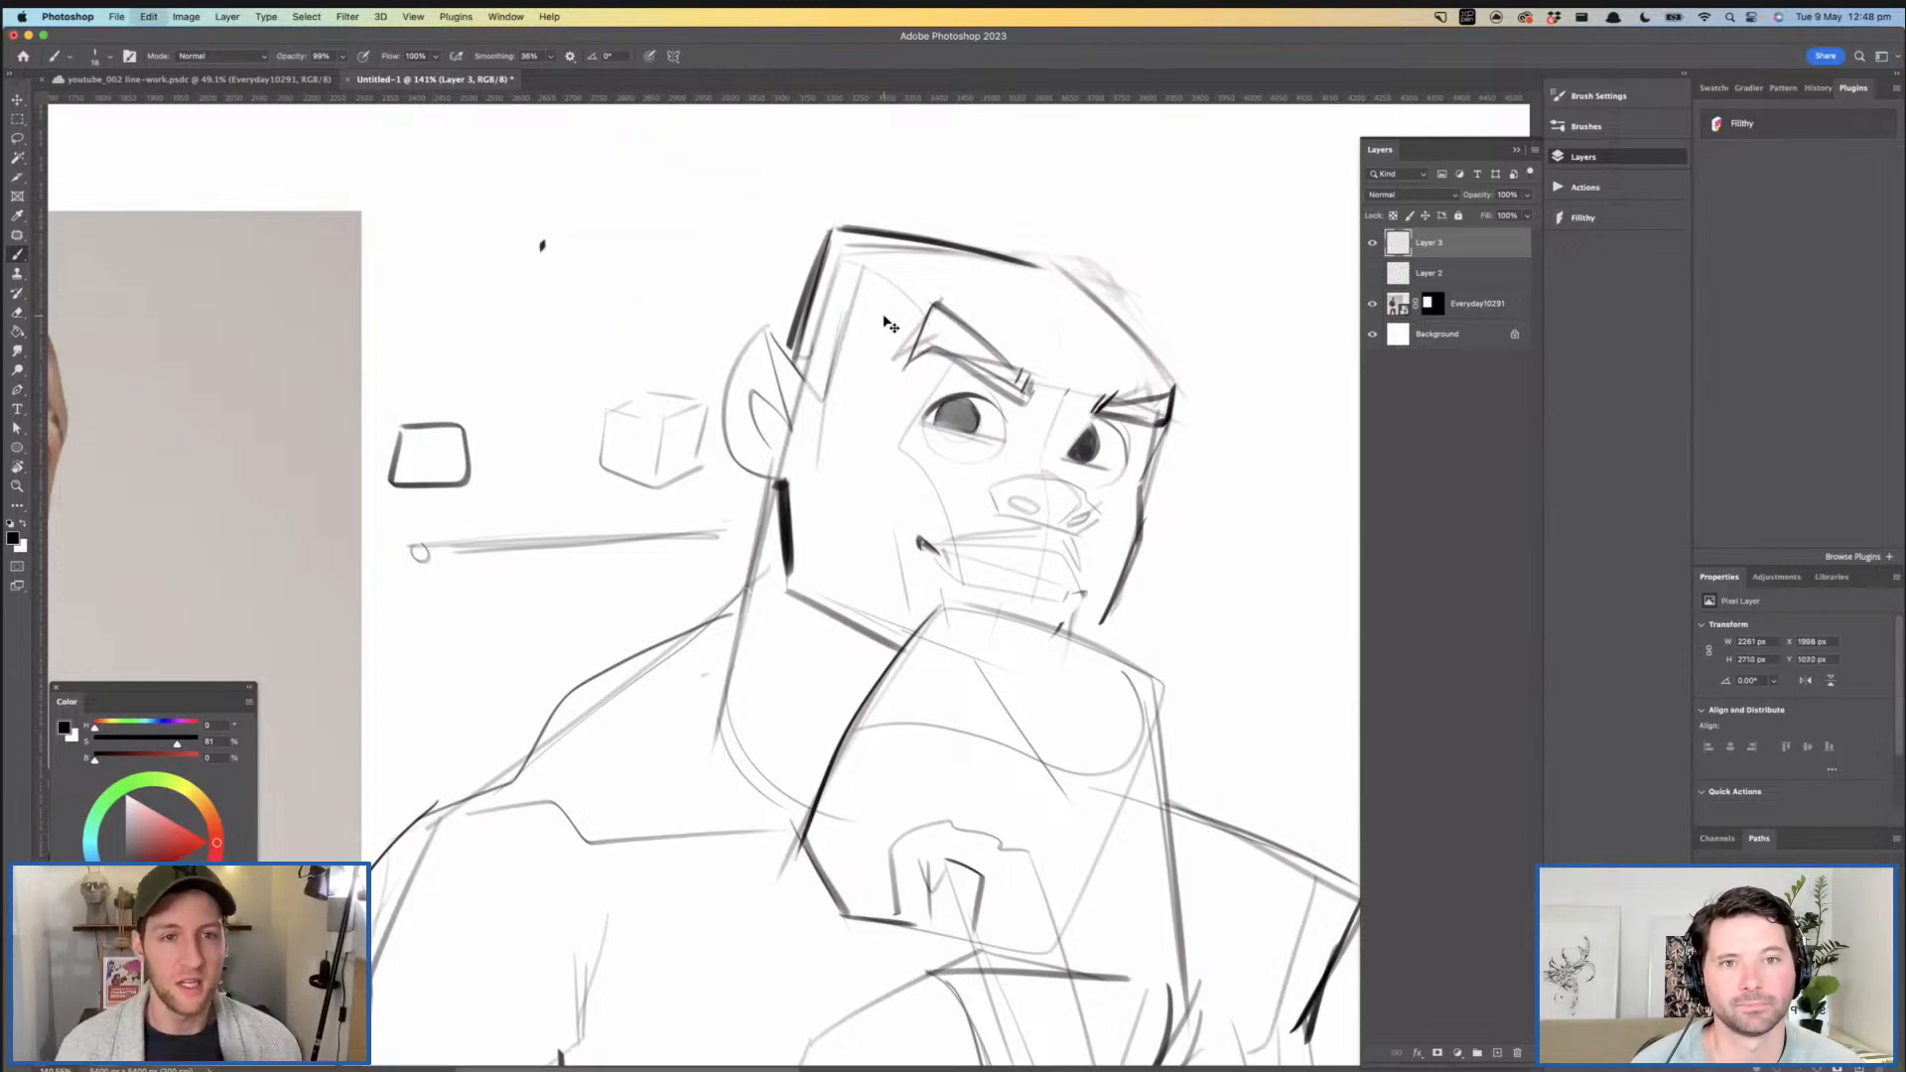
# - Darken the outer contour of the near ear down to the lobe where it meets the jaw
pyautogui.scroll(-2, 876, 341)
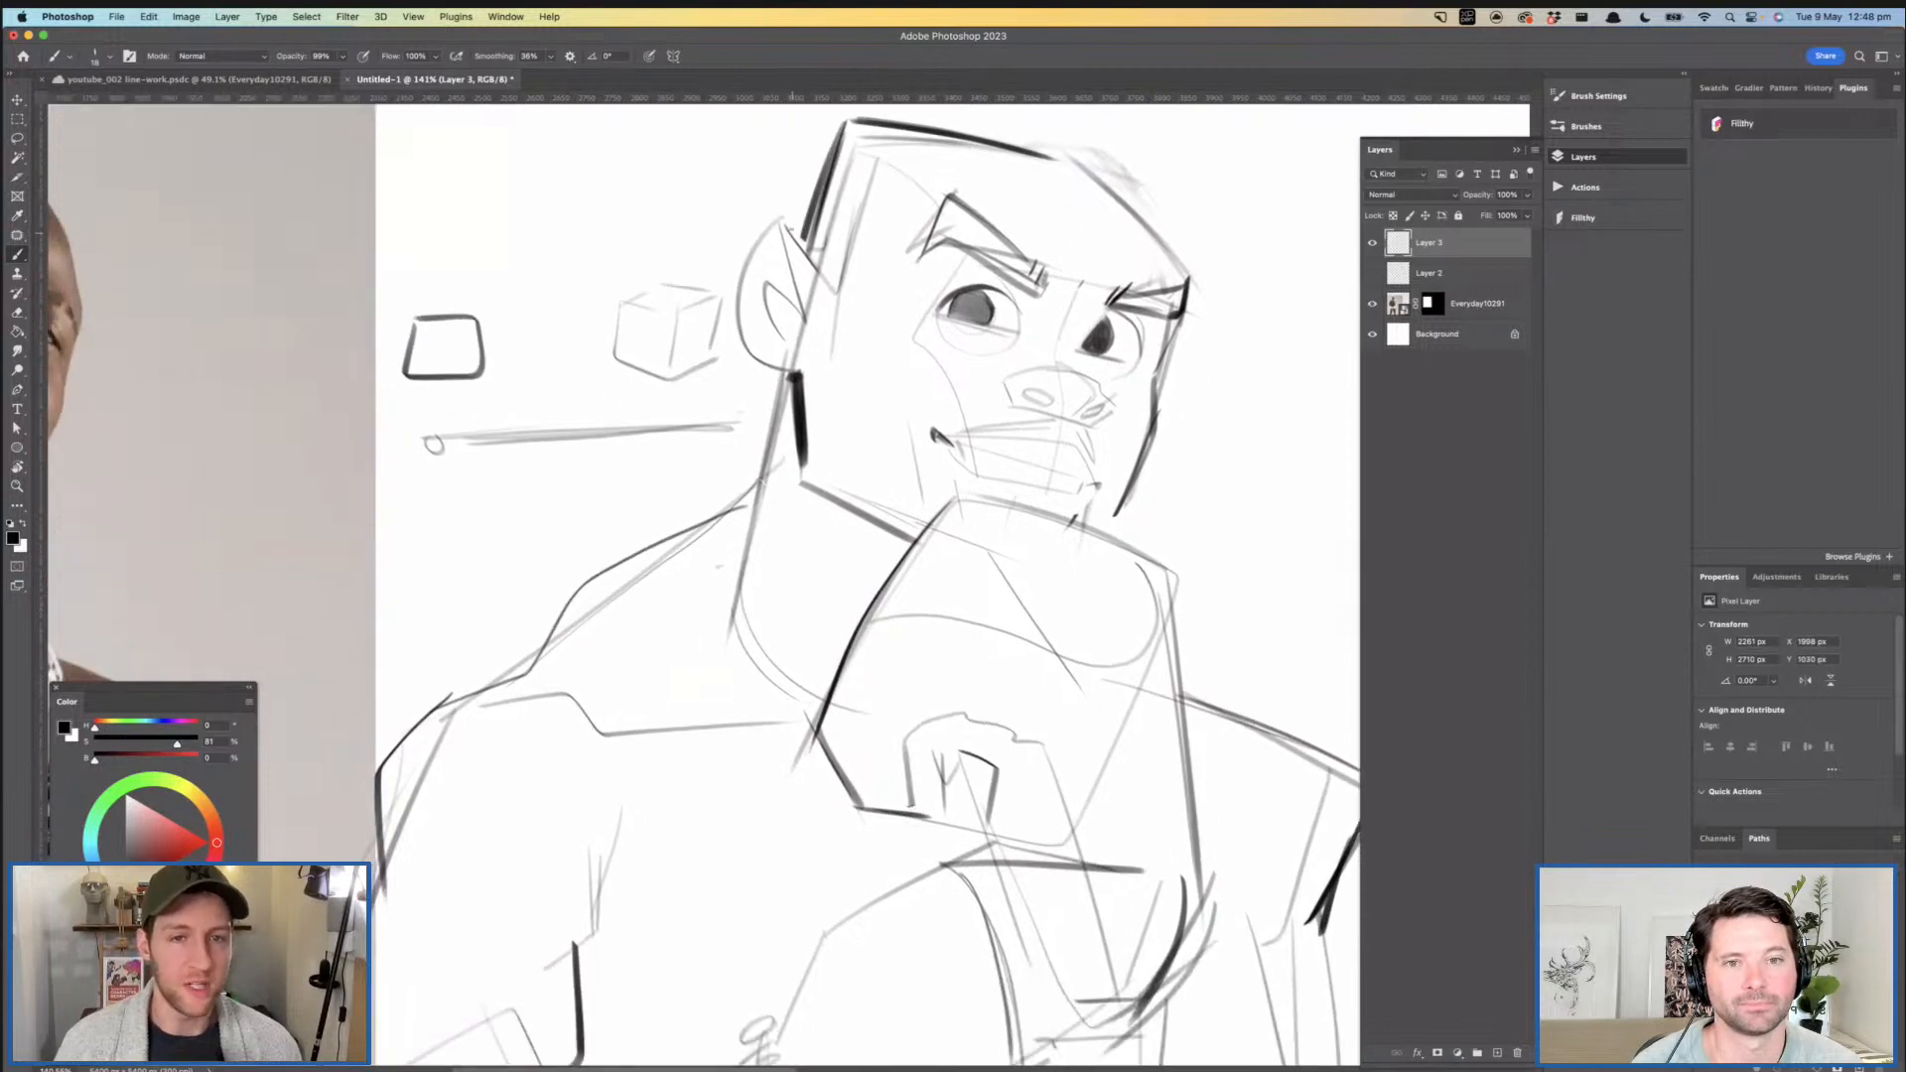
pyautogui.moveTo(760, 235)
pyautogui.mouseDown()
pyautogui.moveTo(749, 348)
pyautogui.moveTo(791, 370)
pyautogui.mouseUp()
pyautogui.press('z')
pyautogui.moveTo(936, 357)
pyautogui.mouseDown()
pyautogui.moveTo(844, 324)
pyautogui.moveTo(928, 326)
pyautogui.moveTo(907, 352)
pyautogui.moveTo(913, 314)
pyautogui.moveTo(918, 343)
pyautogui.mouseUp()
pyautogui.press('b')
pyautogui.press('z')
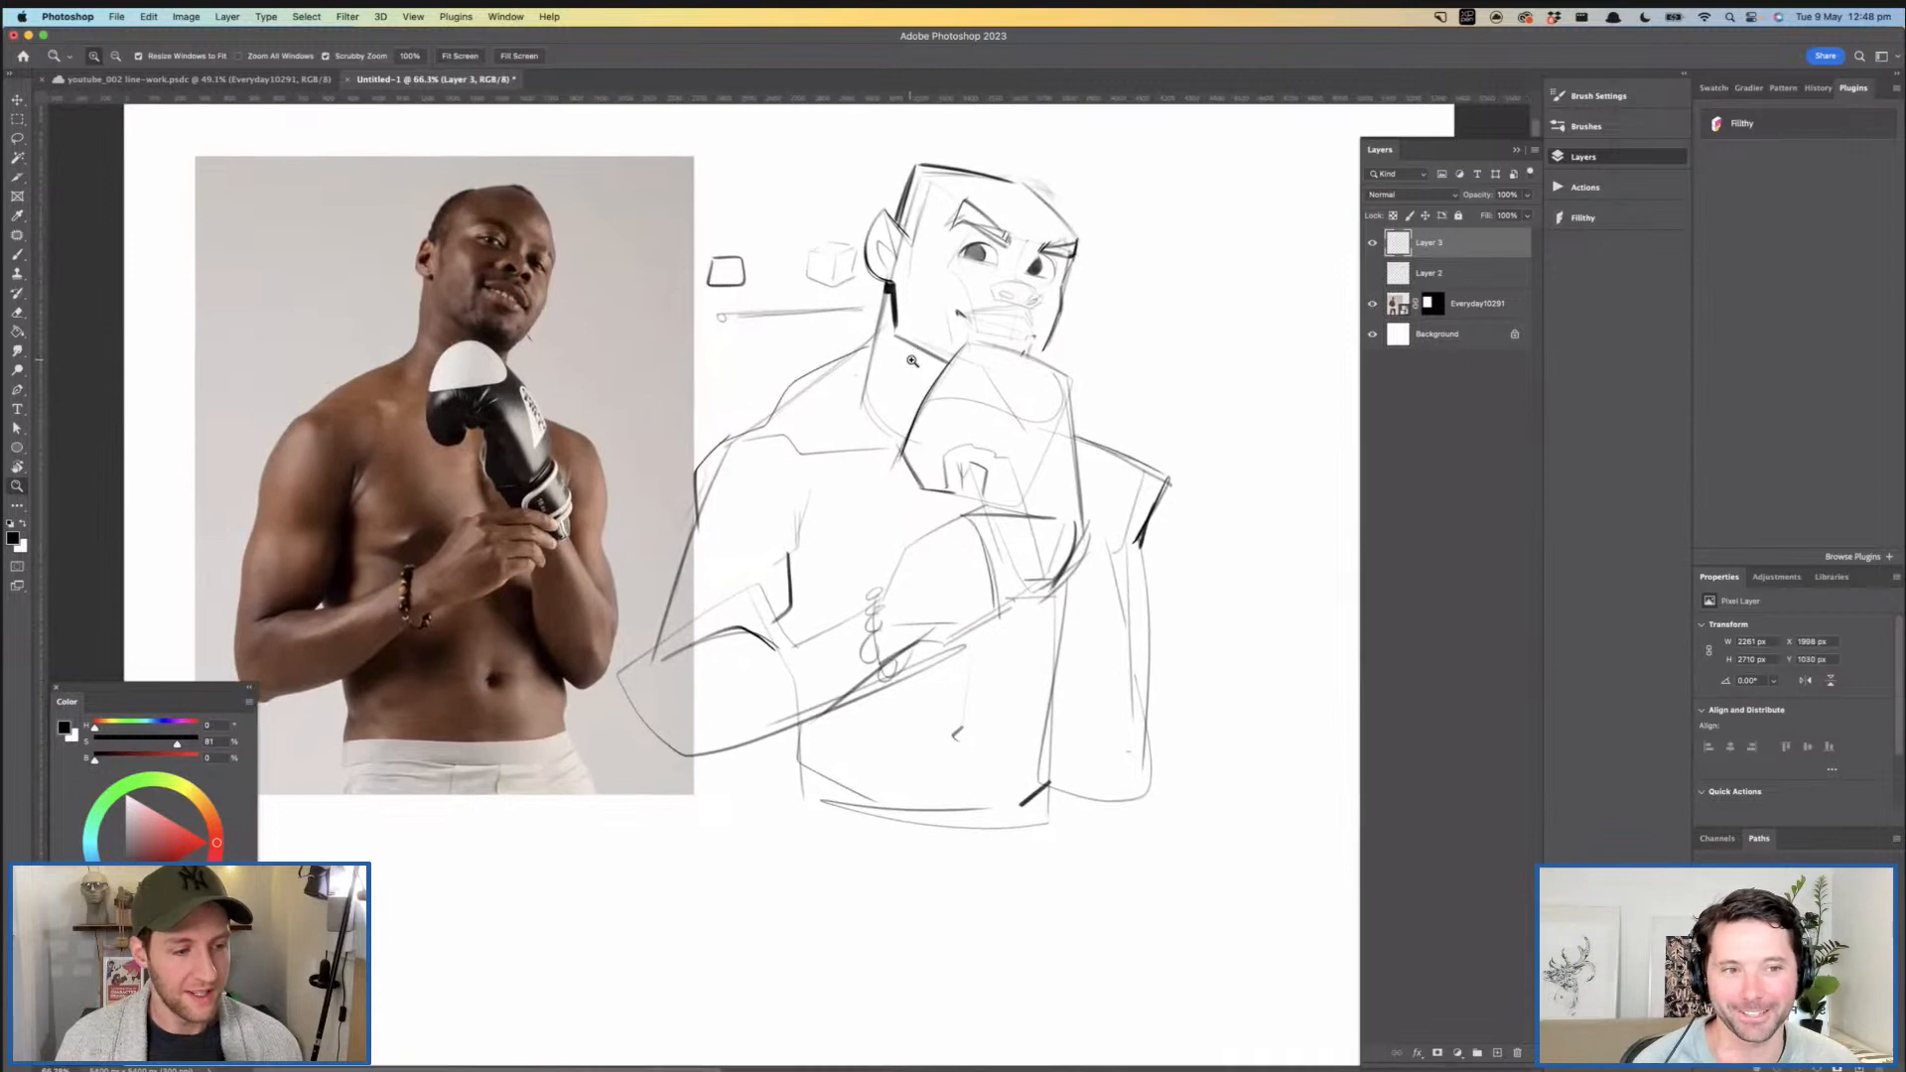
# - Clean up the rough lines around the crown and side of the head by erasing the extra construction strokes
pyautogui.moveTo(906, 361); pyautogui.dragTo(822, 459)
pyautogui.moveTo(946, 264)
pyautogui.mouseDown()
pyautogui.moveTo(967, 278)
pyautogui.moveTo(898, 263)
pyautogui.moveTo(915, 254)
pyautogui.moveTo(973, 304)
pyautogui.moveTo(837, 287)
pyautogui.moveTo(769, 328)
pyautogui.moveTo(809, 293)
pyautogui.mouseUp()
pyautogui.press('e')
pyautogui.press('z')
pyautogui.moveTo(941, 334); pyautogui.dragTo(911, 323)
pyautogui.moveTo(851, 291)
pyautogui.mouseDown()
pyautogui.moveTo(878, 301)
pyautogui.moveTo(821, 303)
pyautogui.moveTo(865, 362)
pyautogui.moveTo(840, 399)
pyautogui.moveTo(951, 426)
pyautogui.mouseUp()
pyautogui.press('b')
pyautogui.press('e')
pyautogui.press('b')
pyautogui.press('super+z')
pyautogui.press('super+z')
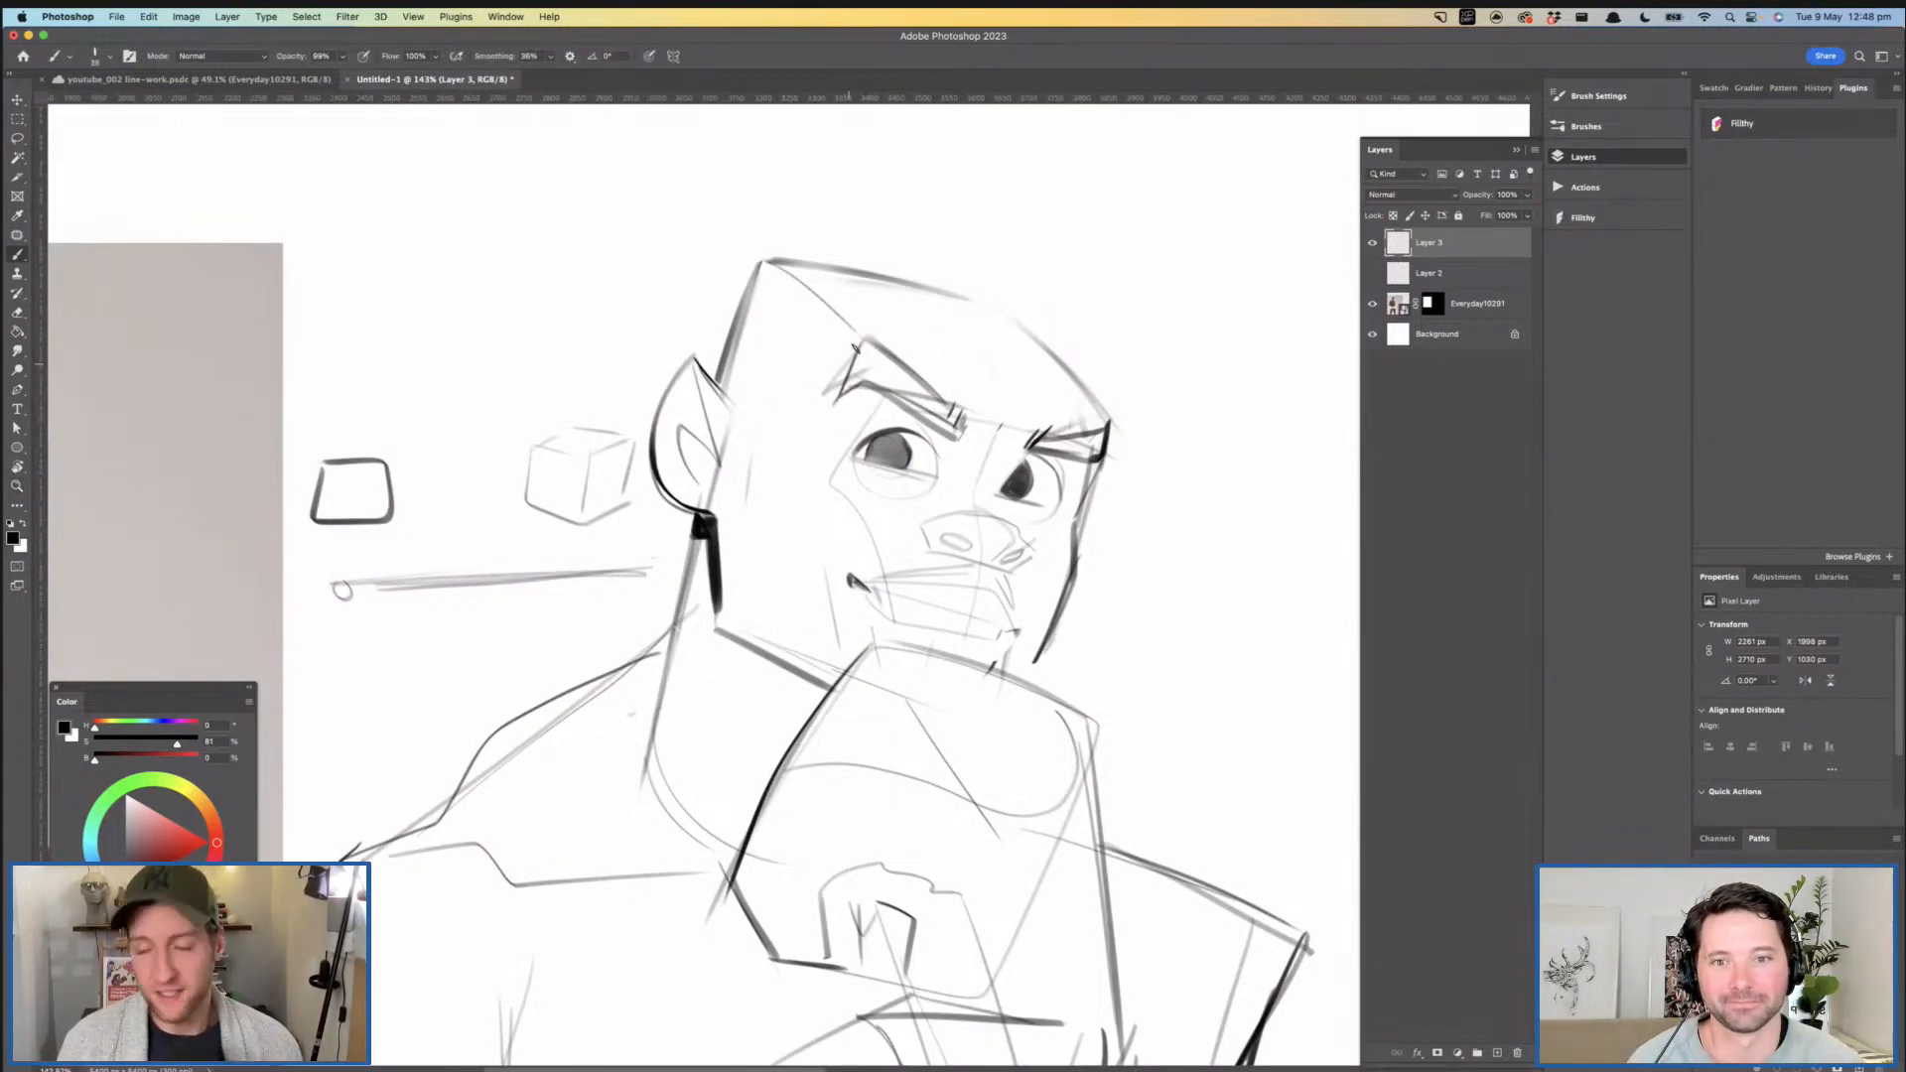
# - Fill both angled eyebrows with solid black, thickening the near brow toward its outer peak
pyautogui.moveTo(834, 394); pyautogui.dragTo(953, 422)
pyautogui.moveTo(883, 352); pyautogui.dragTo(938, 409)
pyautogui.moveTo(877, 340)
pyautogui.mouseDown()
pyautogui.moveTo(860, 375)
pyautogui.moveTo(932, 407)
pyautogui.moveTo(898, 377)
pyautogui.moveTo(975, 437)
pyautogui.moveTo(923, 389)
pyautogui.mouseUp()
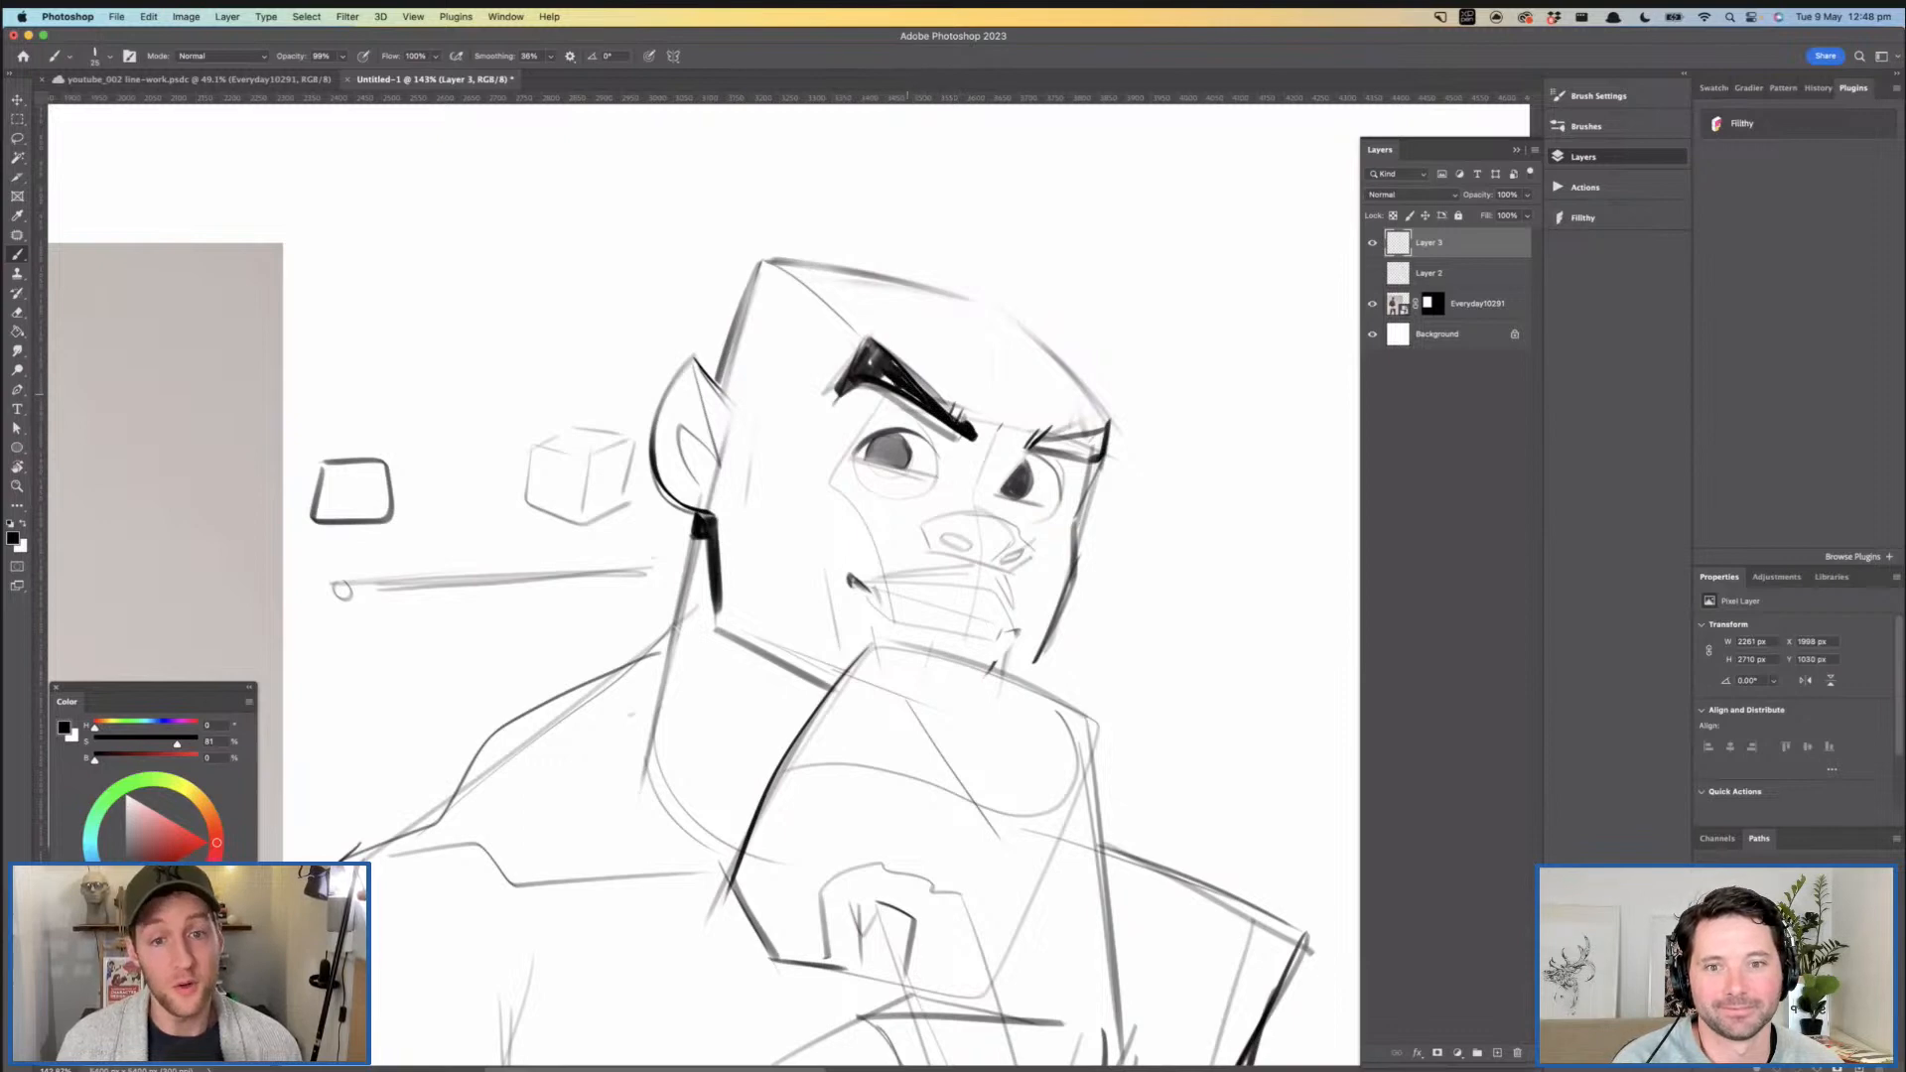
pyautogui.moveTo(1041, 393)
pyautogui.mouseDown()
pyautogui.moveTo(958, 391)
pyautogui.moveTo(1042, 378)
pyautogui.mouseUp()
pyautogui.moveTo(1046, 379)
pyautogui.mouseDown()
pyautogui.moveTo(1122, 374)
pyautogui.moveTo(1100, 343)
pyautogui.moveTo(1072, 368)
pyautogui.moveTo(1095, 362)
pyautogui.moveTo(1006, 378)
pyautogui.mouseUp()
pyautogui.moveTo(1008, 375)
pyautogui.mouseDown()
pyautogui.moveTo(1052, 355)
pyautogui.moveTo(982, 247)
pyautogui.mouseUp()
pyautogui.moveTo(928, 346); pyautogui.dragTo(950, 338)
pyautogui.moveTo(818, 378)
pyautogui.mouseDown()
pyautogui.moveTo(860, 377)
pyautogui.moveTo(818, 447)
pyautogui.moveTo(925, 447)
pyautogui.mouseUp()
pyautogui.moveTo(979, 419)
pyautogui.mouseDown()
pyautogui.moveTo(909, 416)
pyautogui.moveTo(993, 417)
pyautogui.mouseUp()
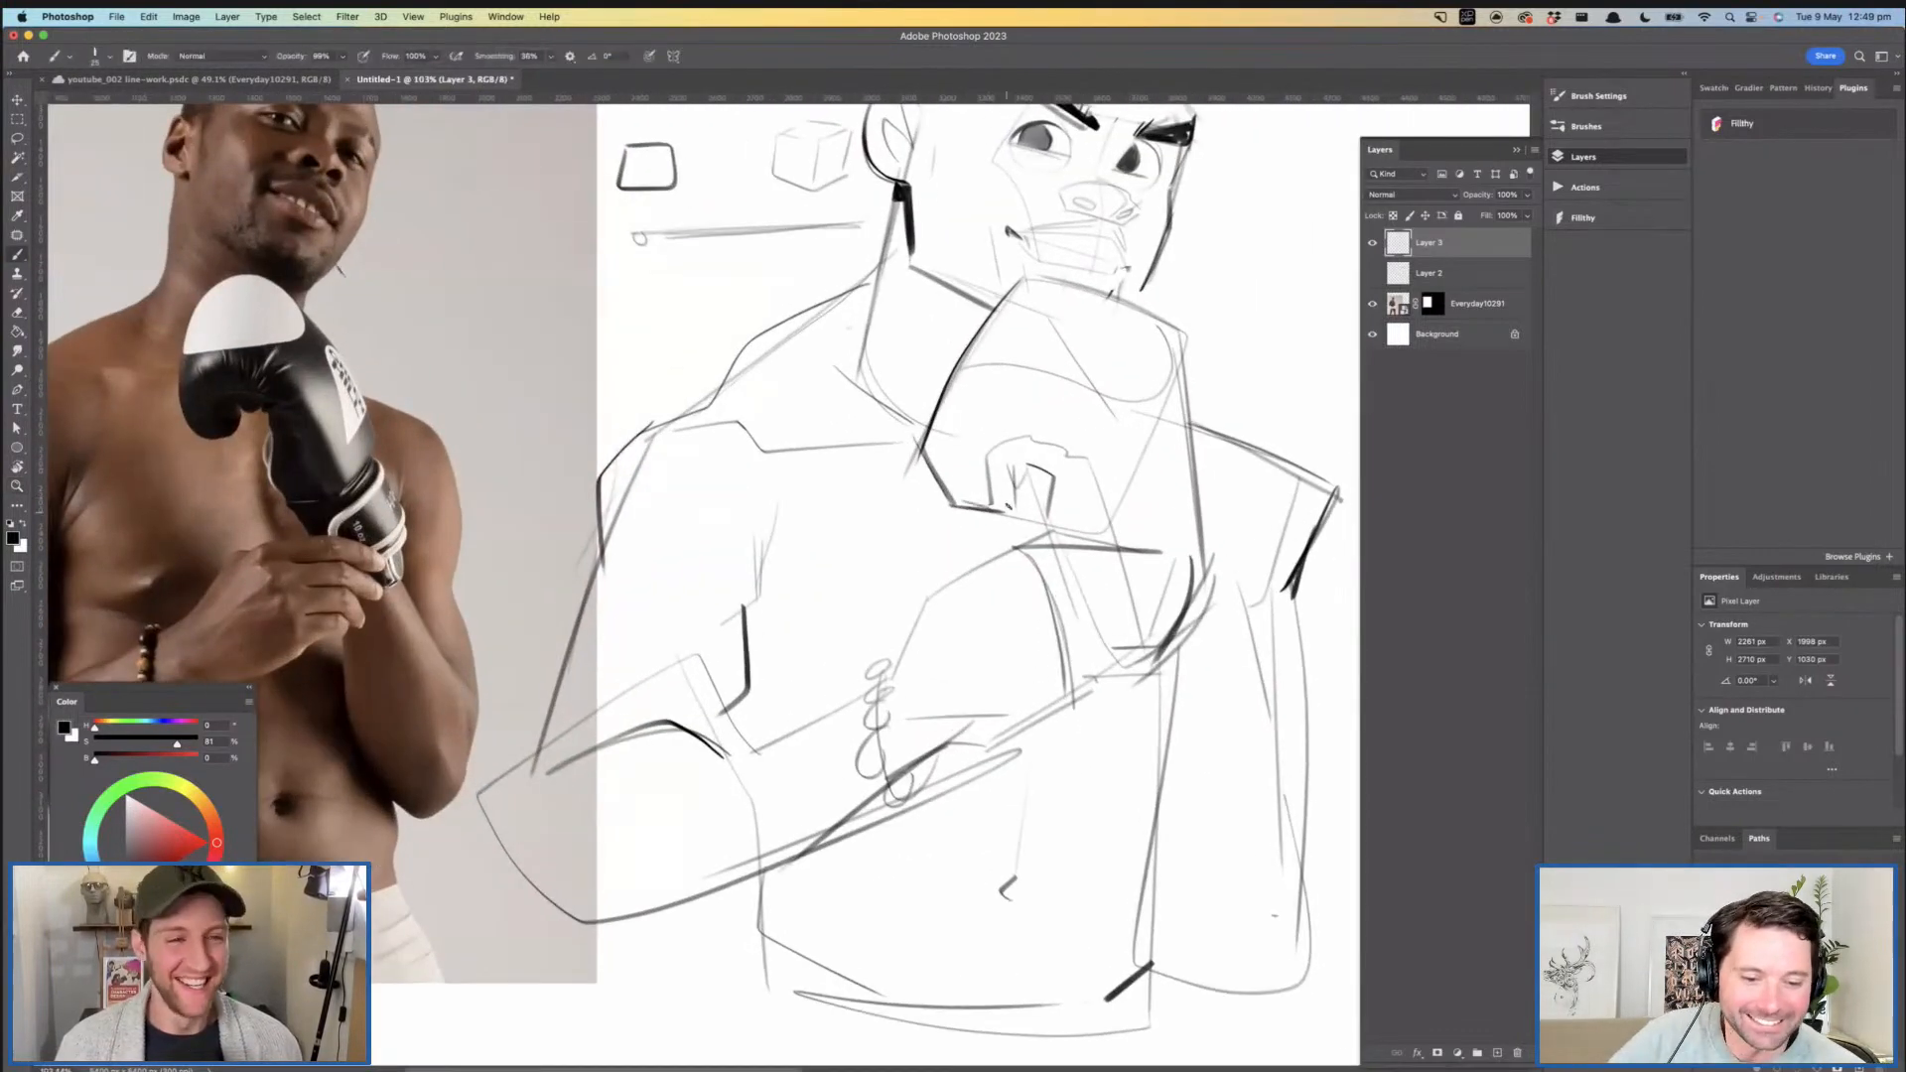
# - Draw a narrow panel line running down inside the glove's far edge toward the cuff
pyautogui.moveTo(1009, 507); pyautogui.dragTo(908, 492)
pyautogui.moveTo(1073, 399); pyautogui.dragTo(1100, 516)
pyautogui.press('super+z')
pyautogui.moveTo(1082, 344)
pyautogui.mouseDown()
pyautogui.moveTo(1102, 521)
pyautogui.moveTo(1067, 523)
pyautogui.moveTo(1074, 372)
pyautogui.mouseUp()
pyautogui.press('super+z')
pyautogui.moveTo(1092, 383); pyautogui.dragTo(1047, 383)
pyautogui.moveTo(1048, 383)
pyautogui.mouseDown()
pyautogui.moveTo(1019, 362)
pyautogui.moveTo(1096, 379)
pyautogui.moveTo(1050, 434)
pyautogui.moveTo(1078, 442)
pyautogui.moveTo(1063, 326)
pyautogui.moveTo(1025, 356)
pyautogui.moveTo(1013, 314)
pyautogui.mouseUp()
pyautogui.moveTo(1051, 407)
pyautogui.mouseDown()
pyautogui.moveTo(1095, 409)
pyautogui.moveTo(1080, 418)
pyautogui.moveTo(1101, 524)
pyautogui.mouseUp()
pyautogui.press('super+z')
# - Sketch the angular forearm edge emerging below the glove and add the cuff's side line above the supporting hand
pyautogui.moveTo(1074, 444)
pyautogui.mouseDown()
pyautogui.moveTo(1099, 527)
pyautogui.moveTo(1019, 578)
pyautogui.mouseUp()
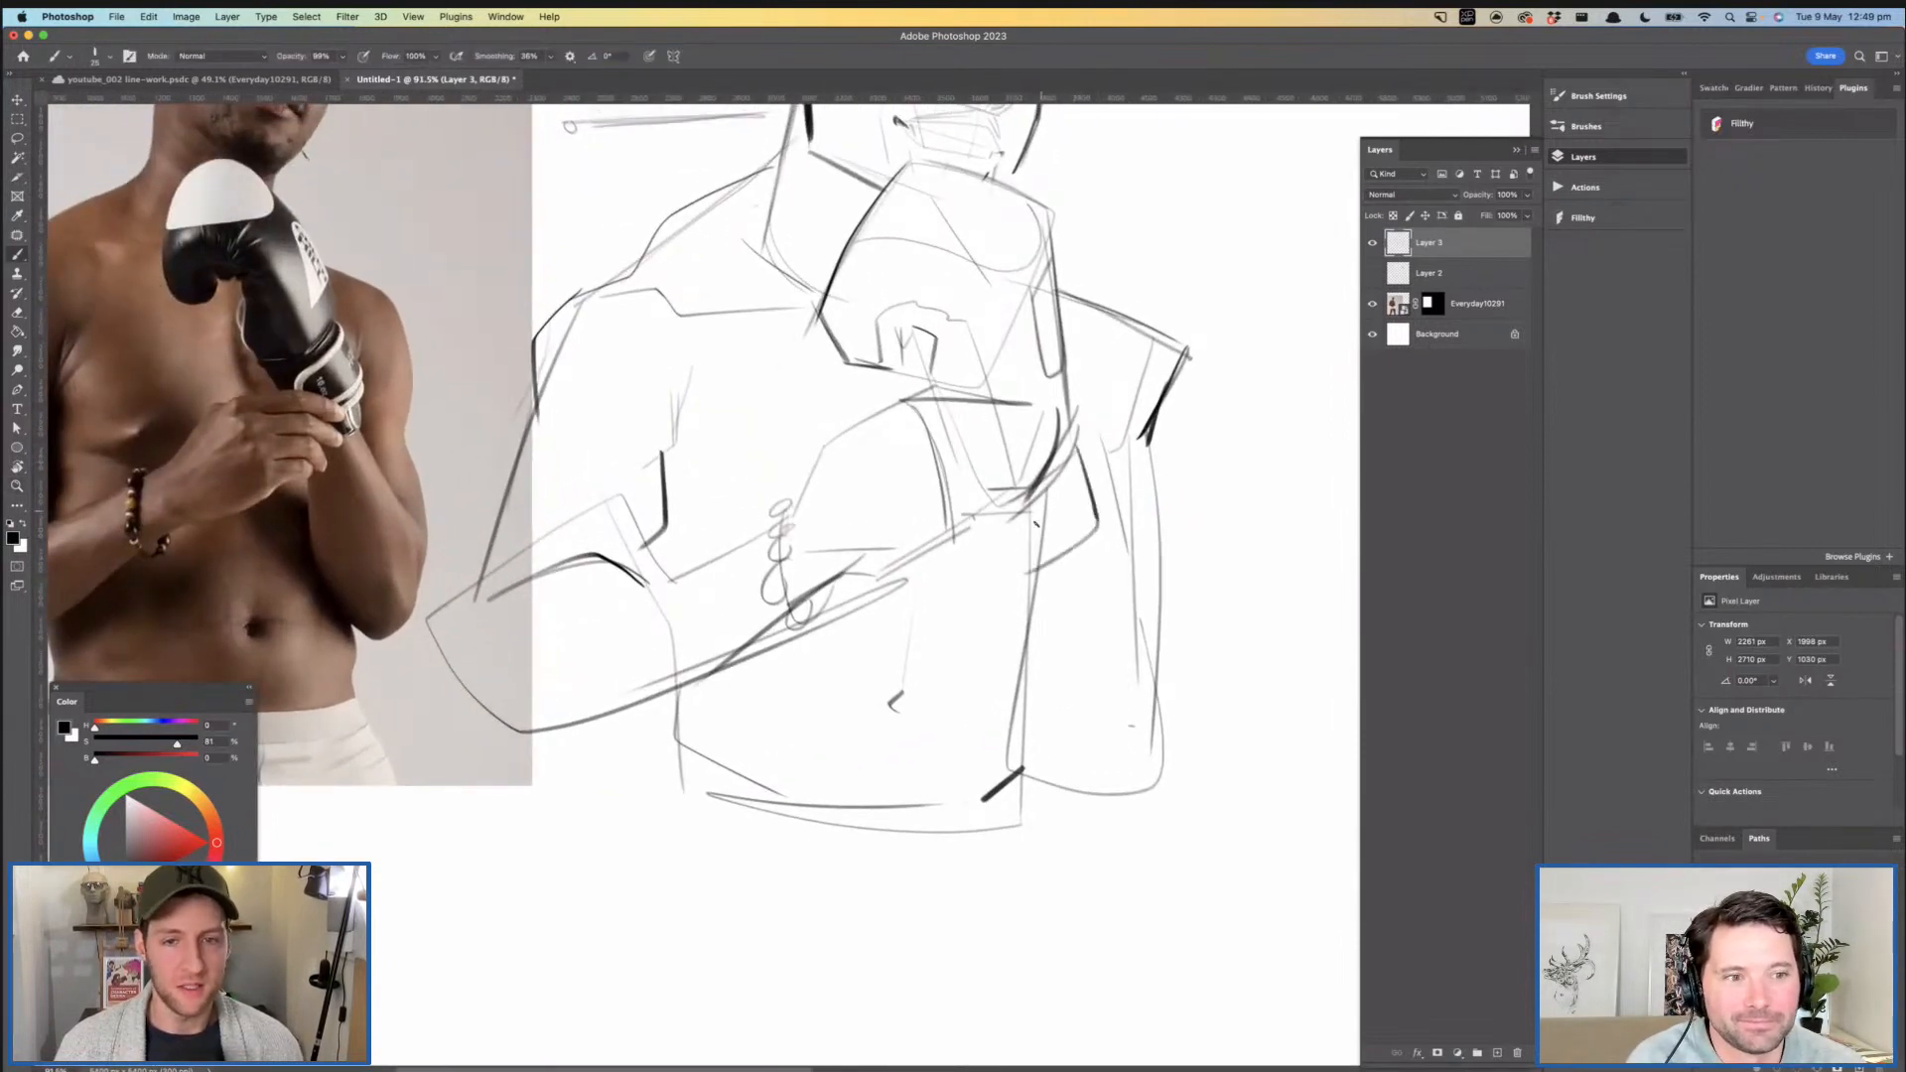
pyautogui.moveTo(999, 403); pyautogui.dragTo(1000, 495)
pyautogui.press('super+z')
pyautogui.moveTo(1036, 401)
pyautogui.mouseDown()
pyautogui.moveTo(992, 528)
pyautogui.moveTo(940, 538)
pyautogui.moveTo(906, 501)
pyautogui.moveTo(959, 515)
pyautogui.mouseUp()
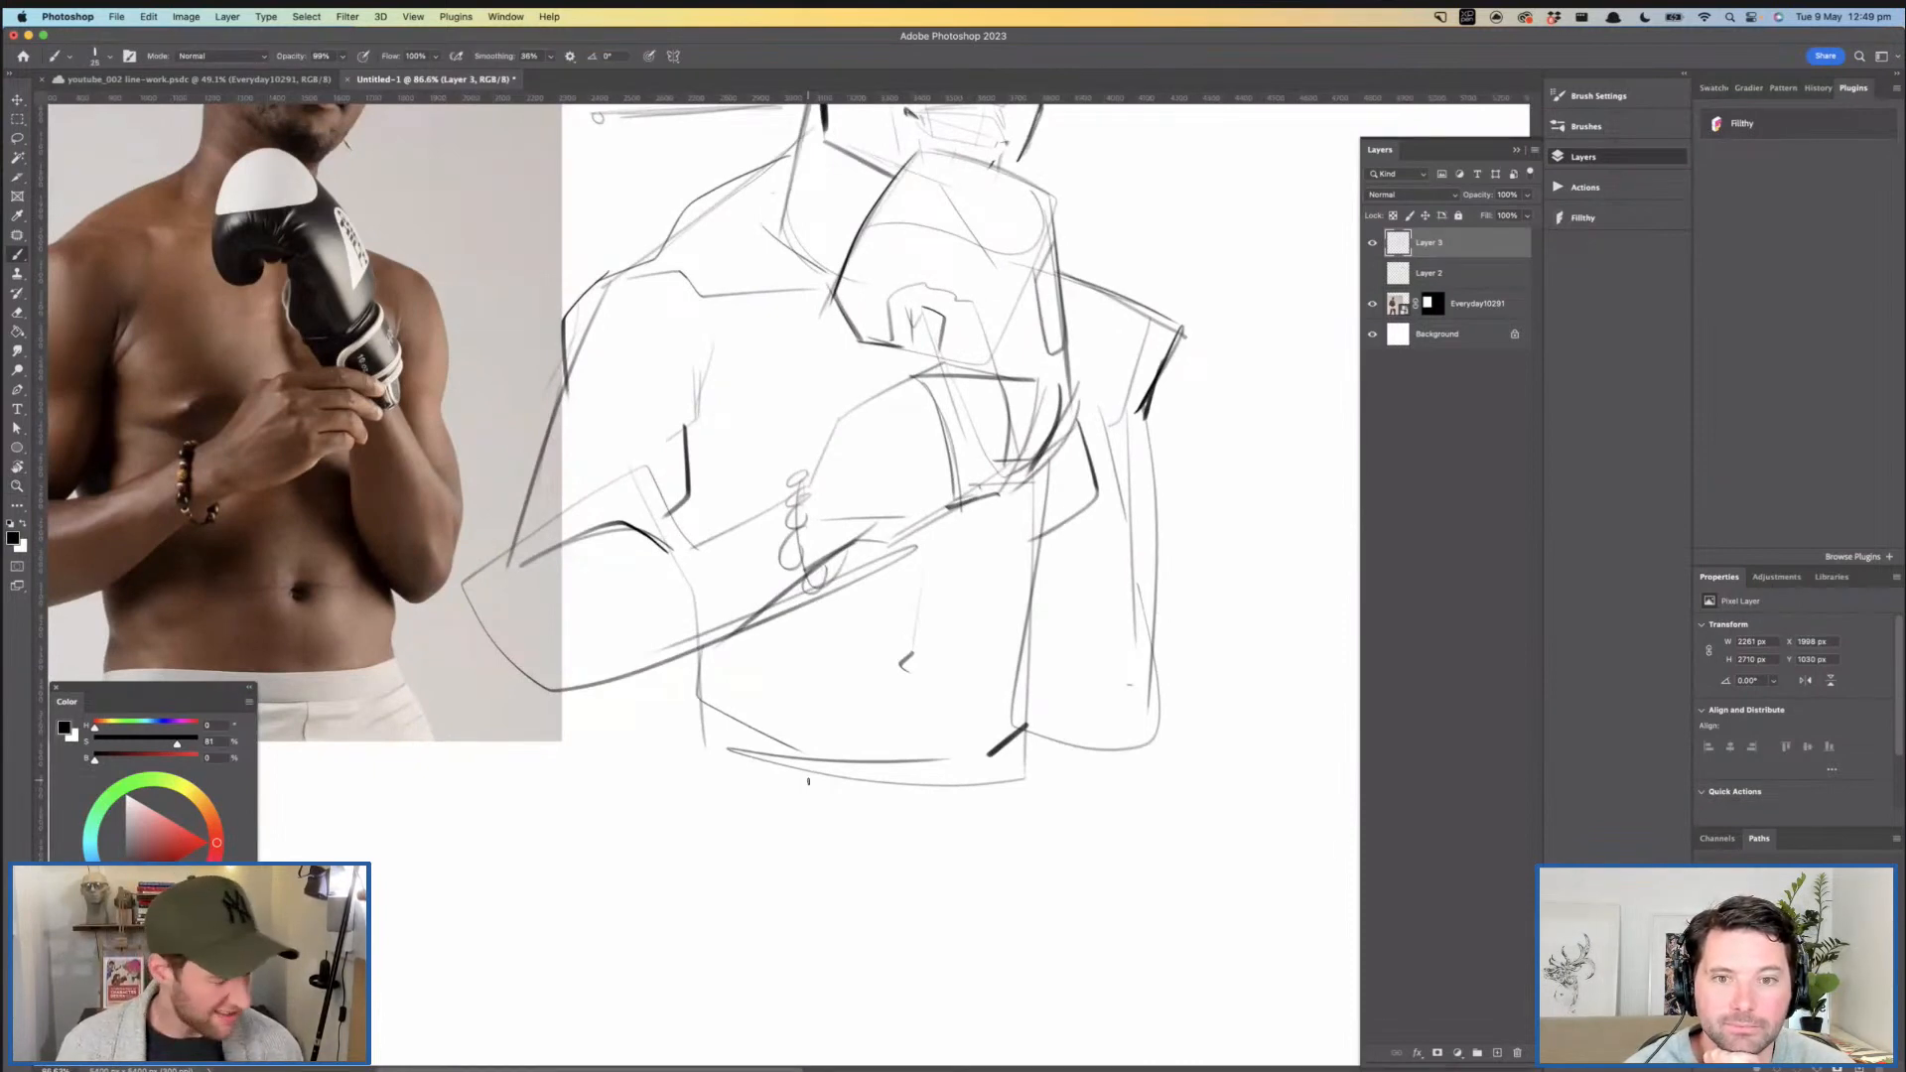
# - Darken the back of the supporting hand from the bracelet up to the knuckles, and firm up the hand's lower edge
pyautogui.moveTo(1000, 563); pyautogui.dragTo(917, 457)
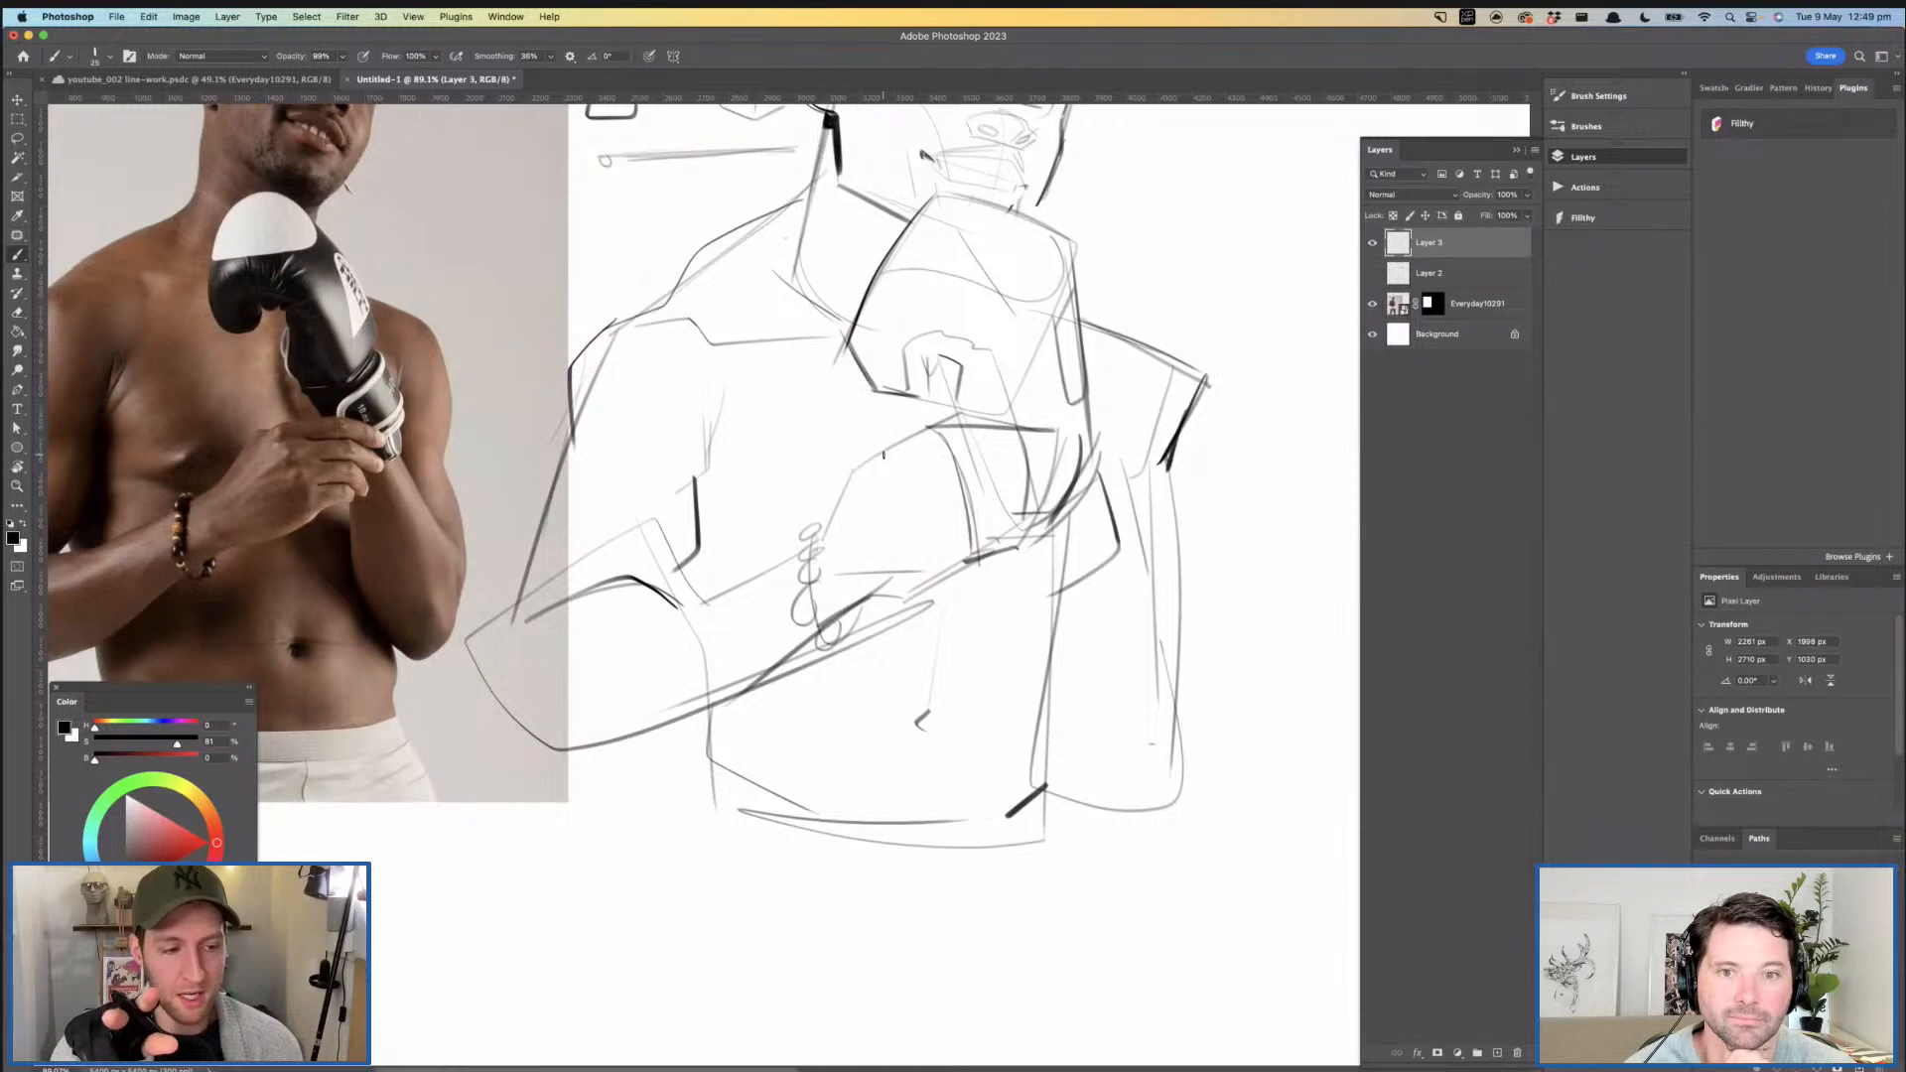
pyautogui.moveTo(903, 586); pyautogui.dragTo(929, 586)
pyautogui.moveTo(879, 471); pyautogui.dragTo(838, 553)
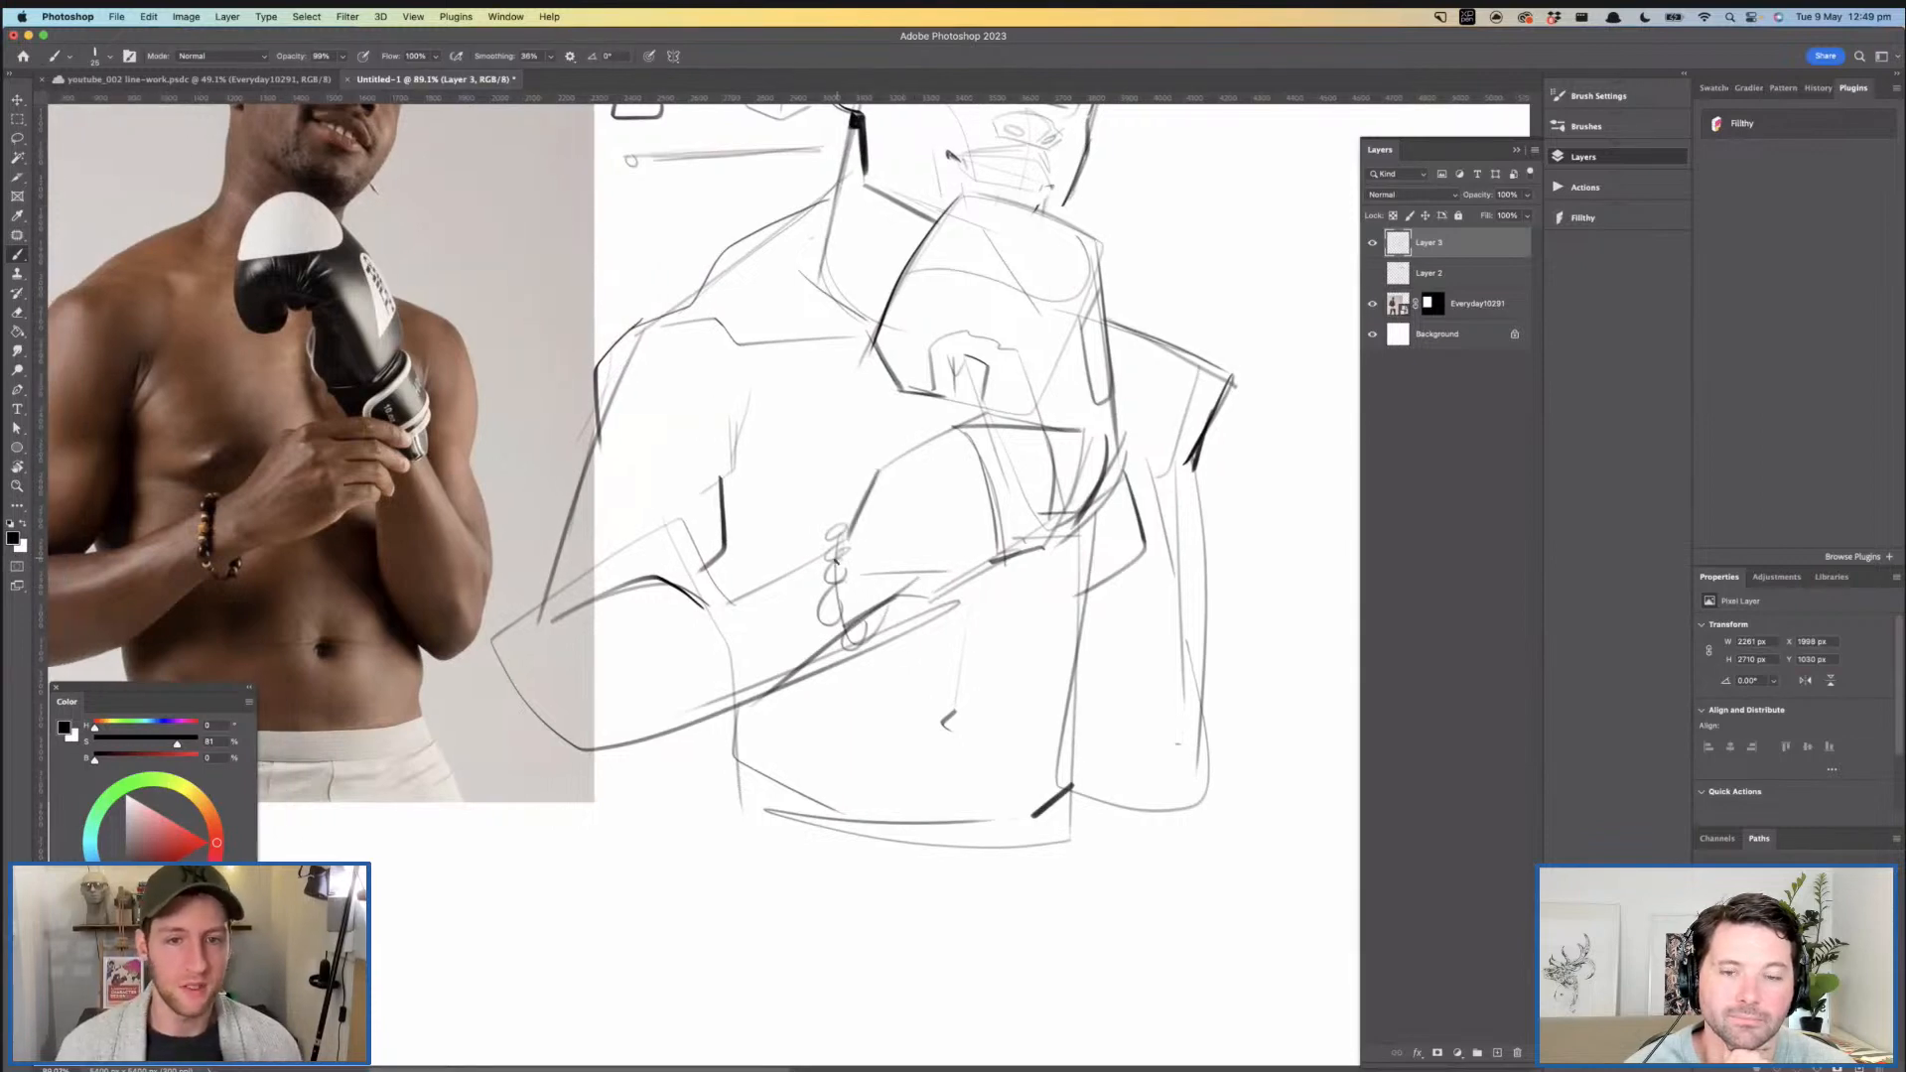
pyautogui.moveTo(872, 479); pyautogui.dragTo(980, 412)
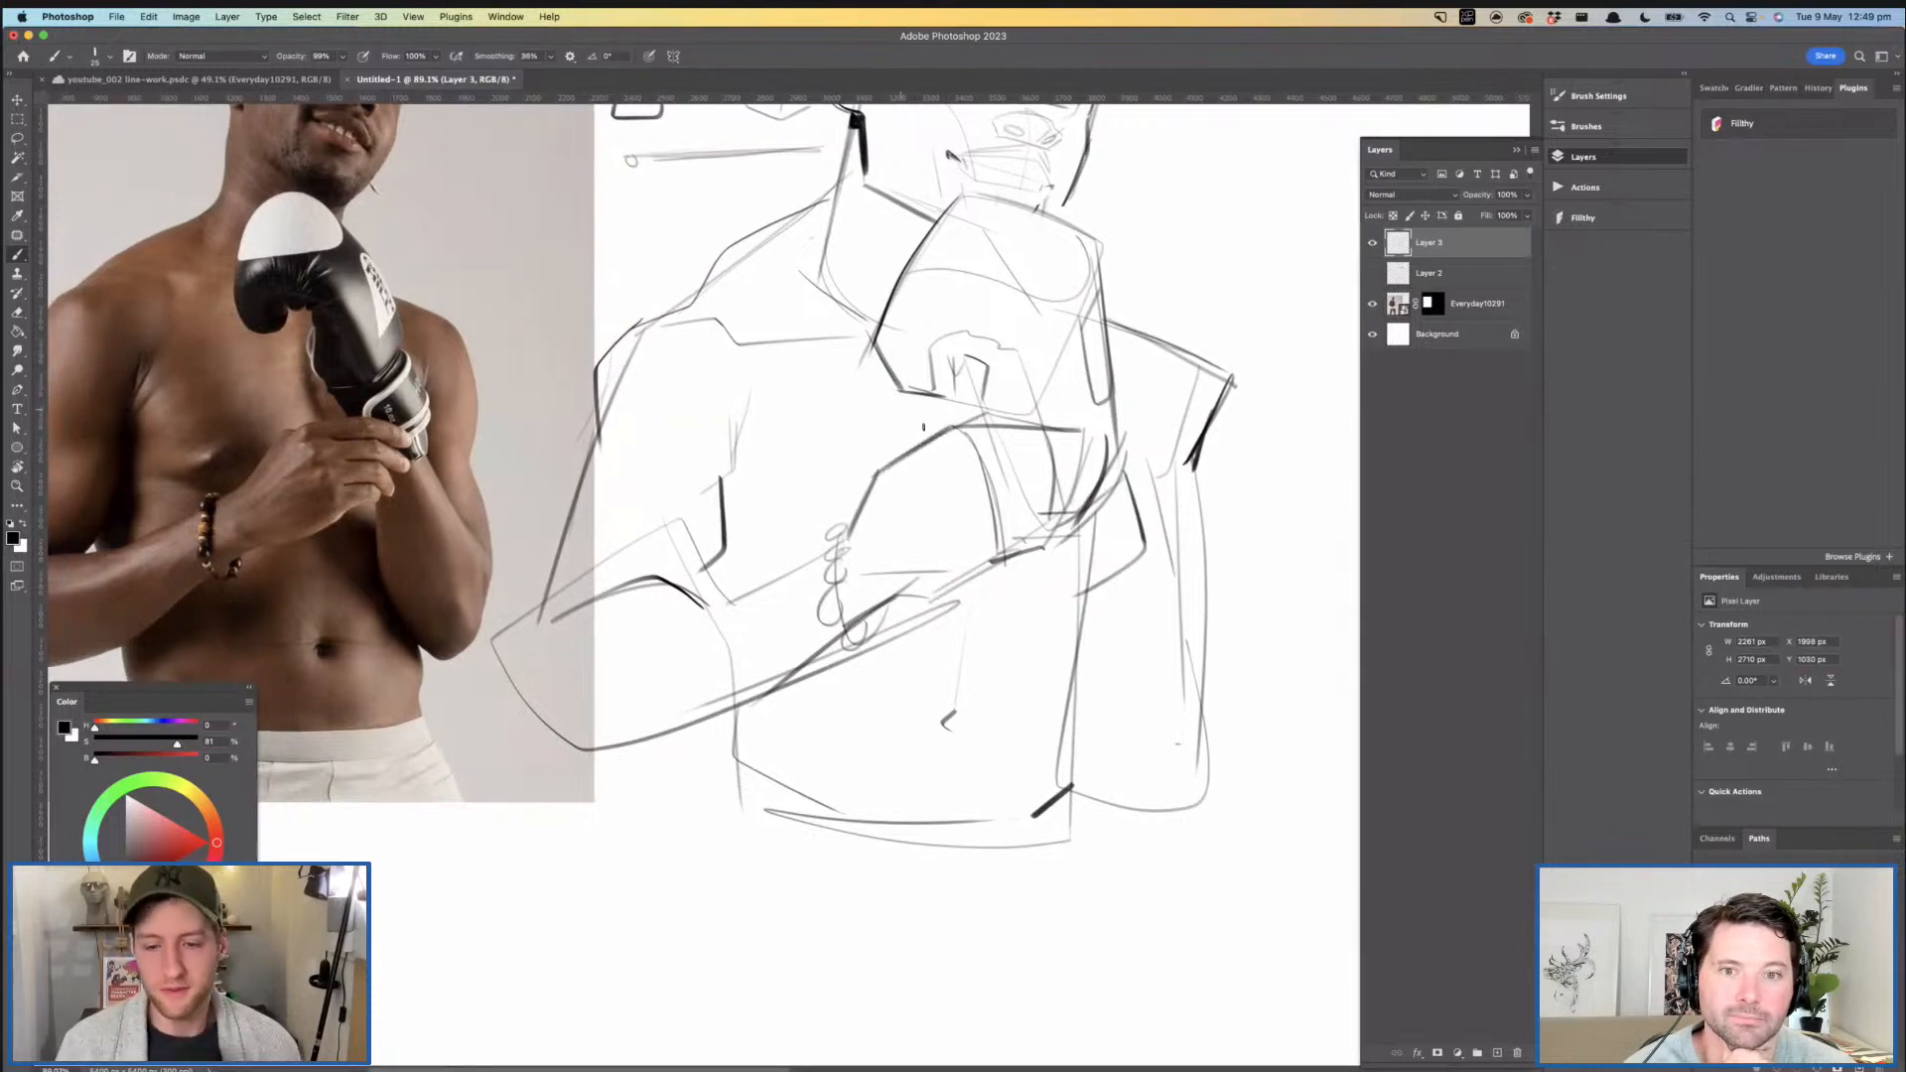
pyautogui.moveTo(885, 519); pyautogui.dragTo(894, 492)
pyautogui.moveTo(855, 602); pyautogui.dragTo(978, 552)
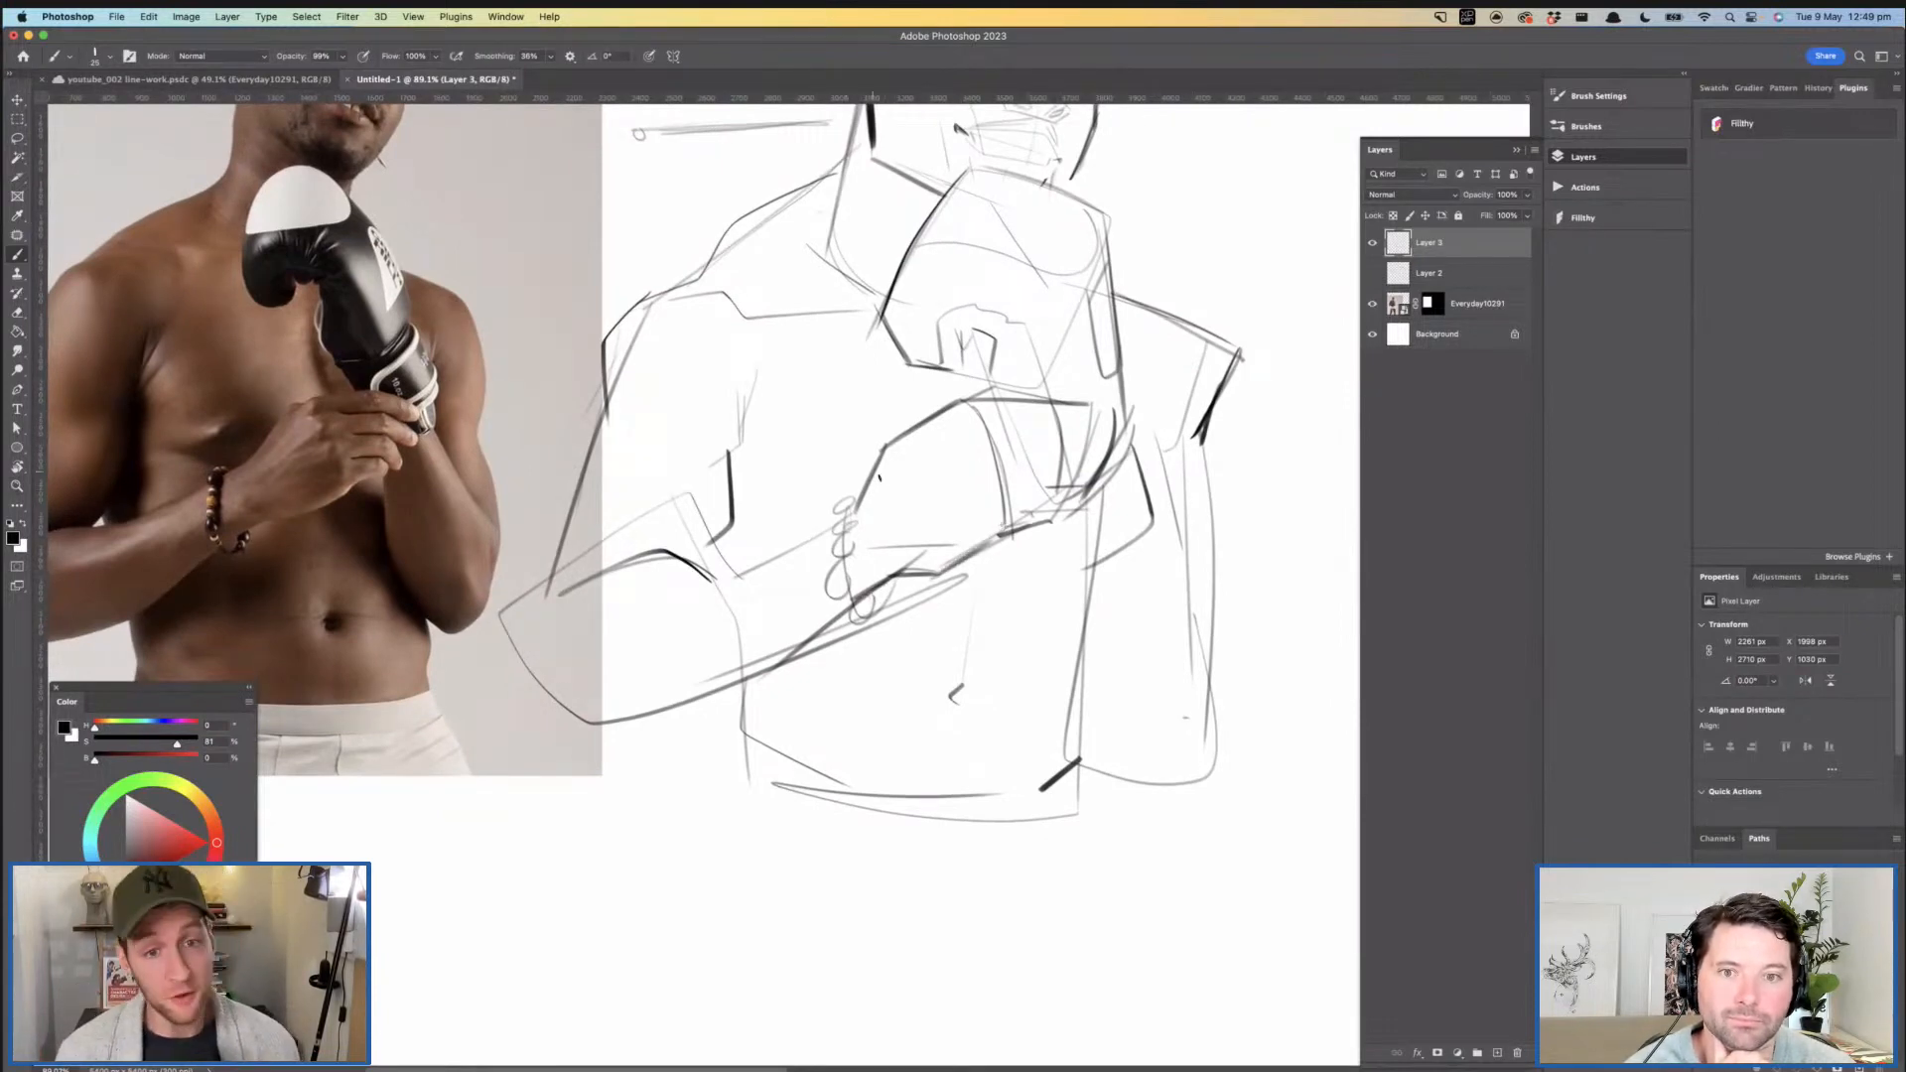
# - Review the head, glove, supporting hand and arms of the sketch against the reference photo
pyautogui.scroll(5, 844, 632)
pyautogui.moveTo(937, 494); pyautogui.dragTo(941, 523)
pyautogui.moveTo(946, 489); pyautogui.dragTo(920, 544)
pyautogui.press('z')
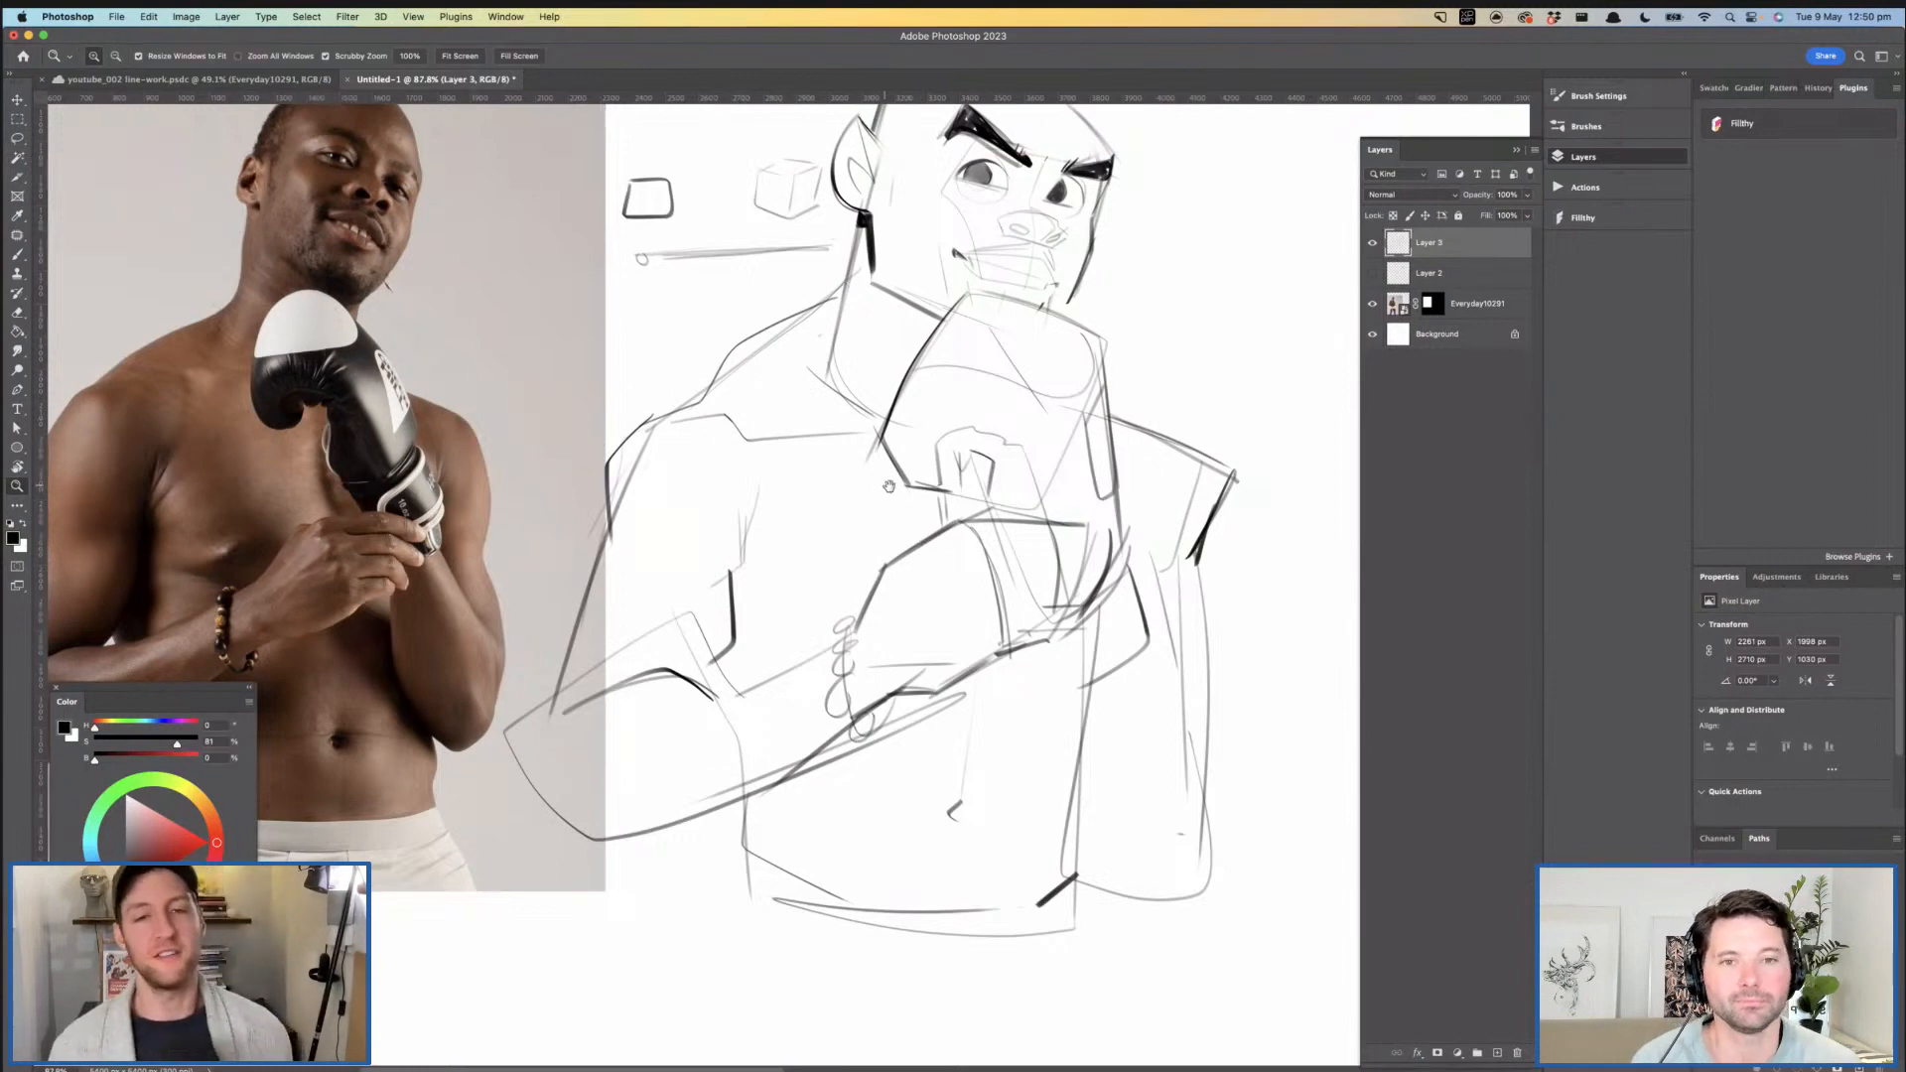
pyautogui.scroll(1, 886, 481)
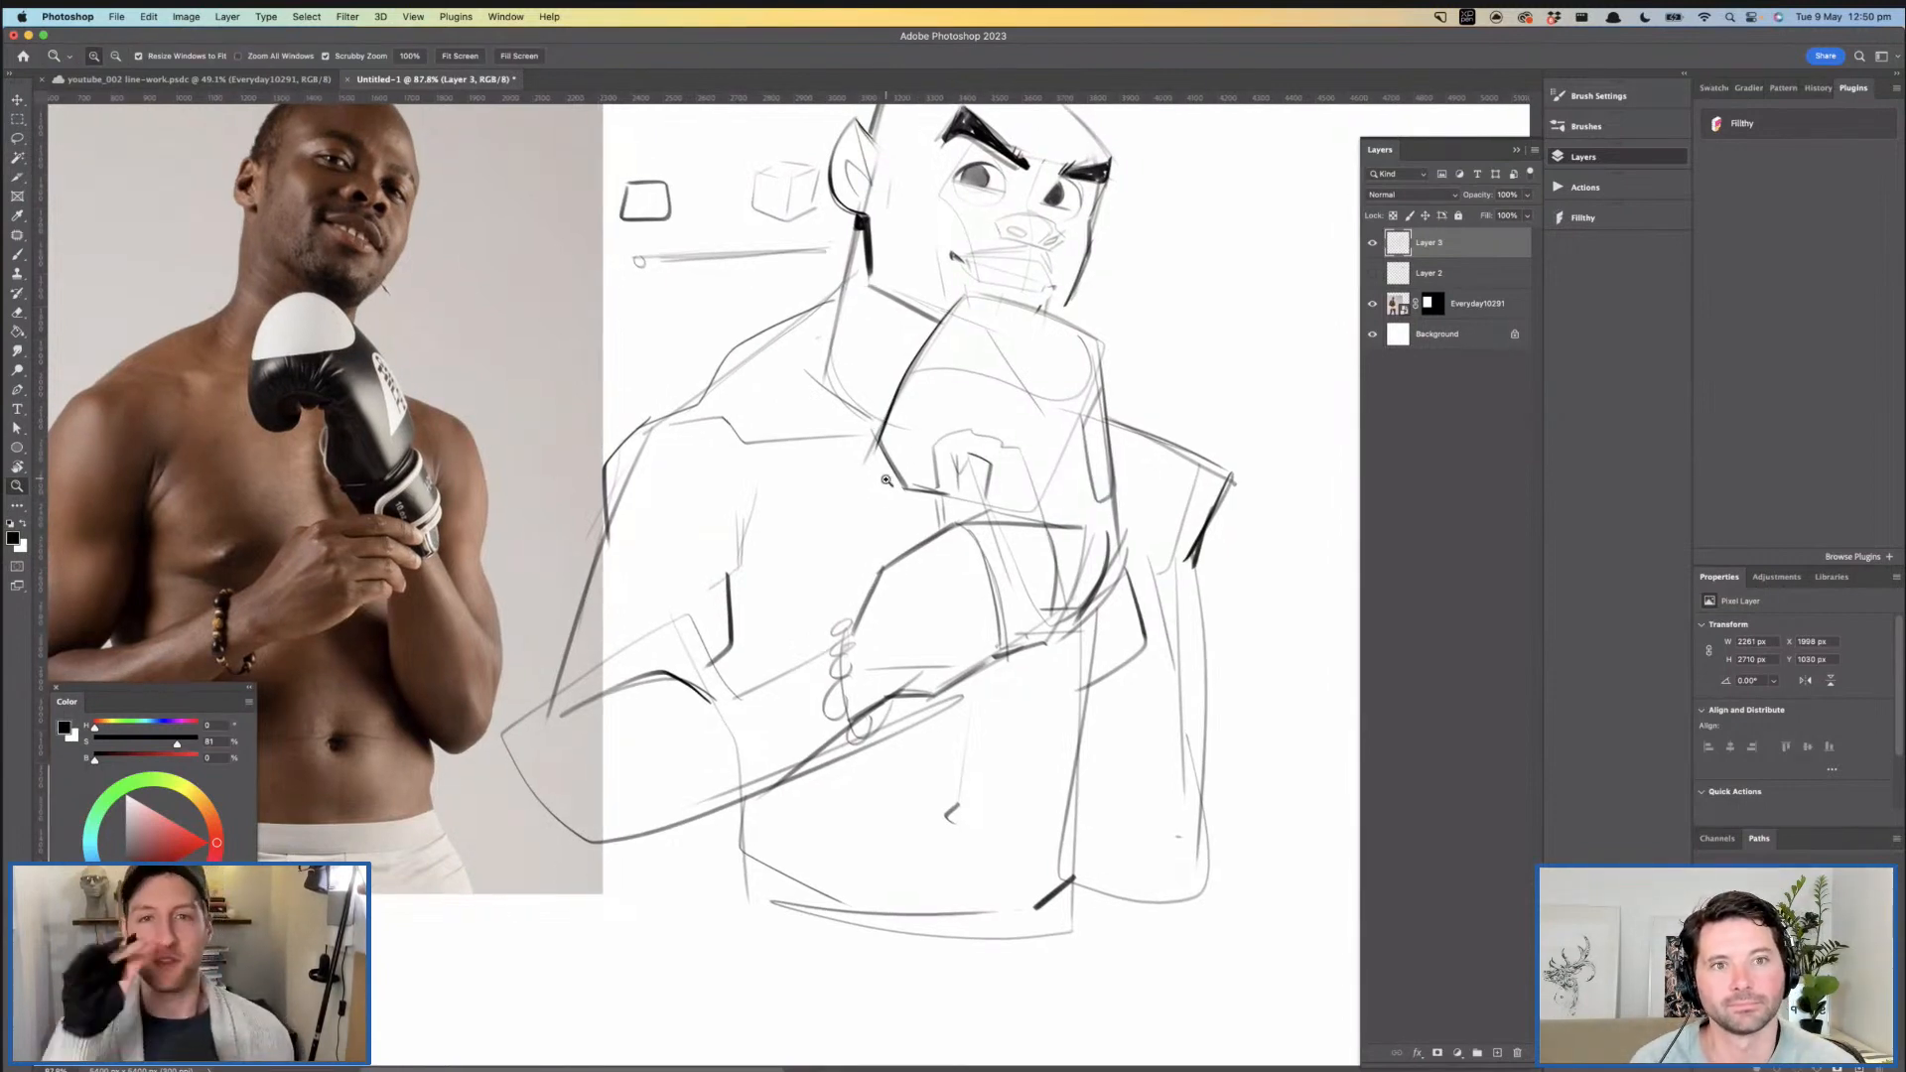
pyautogui.press('b')
pyautogui.scroll(-3, 1273, 549)
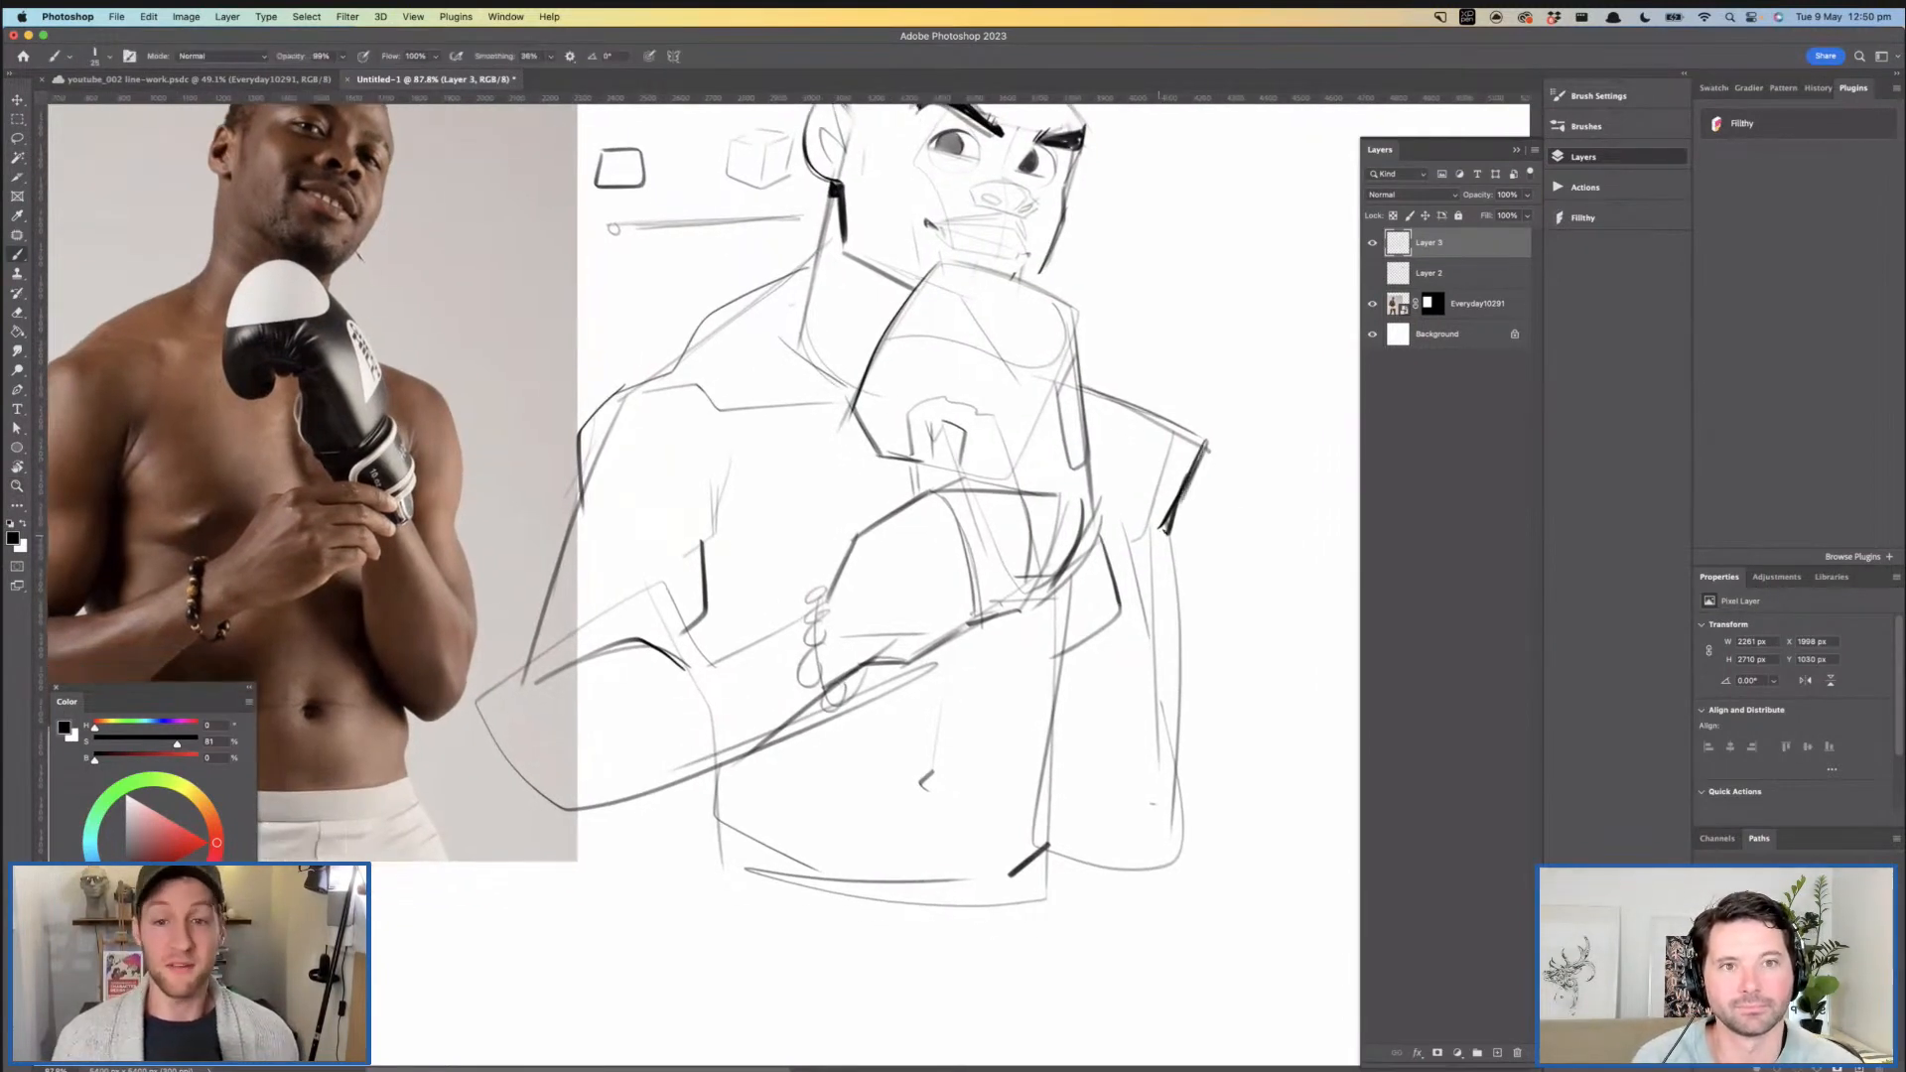
pyautogui.hscroll(-5, 794, 476)
pyautogui.scroll(-3, 795, 477)
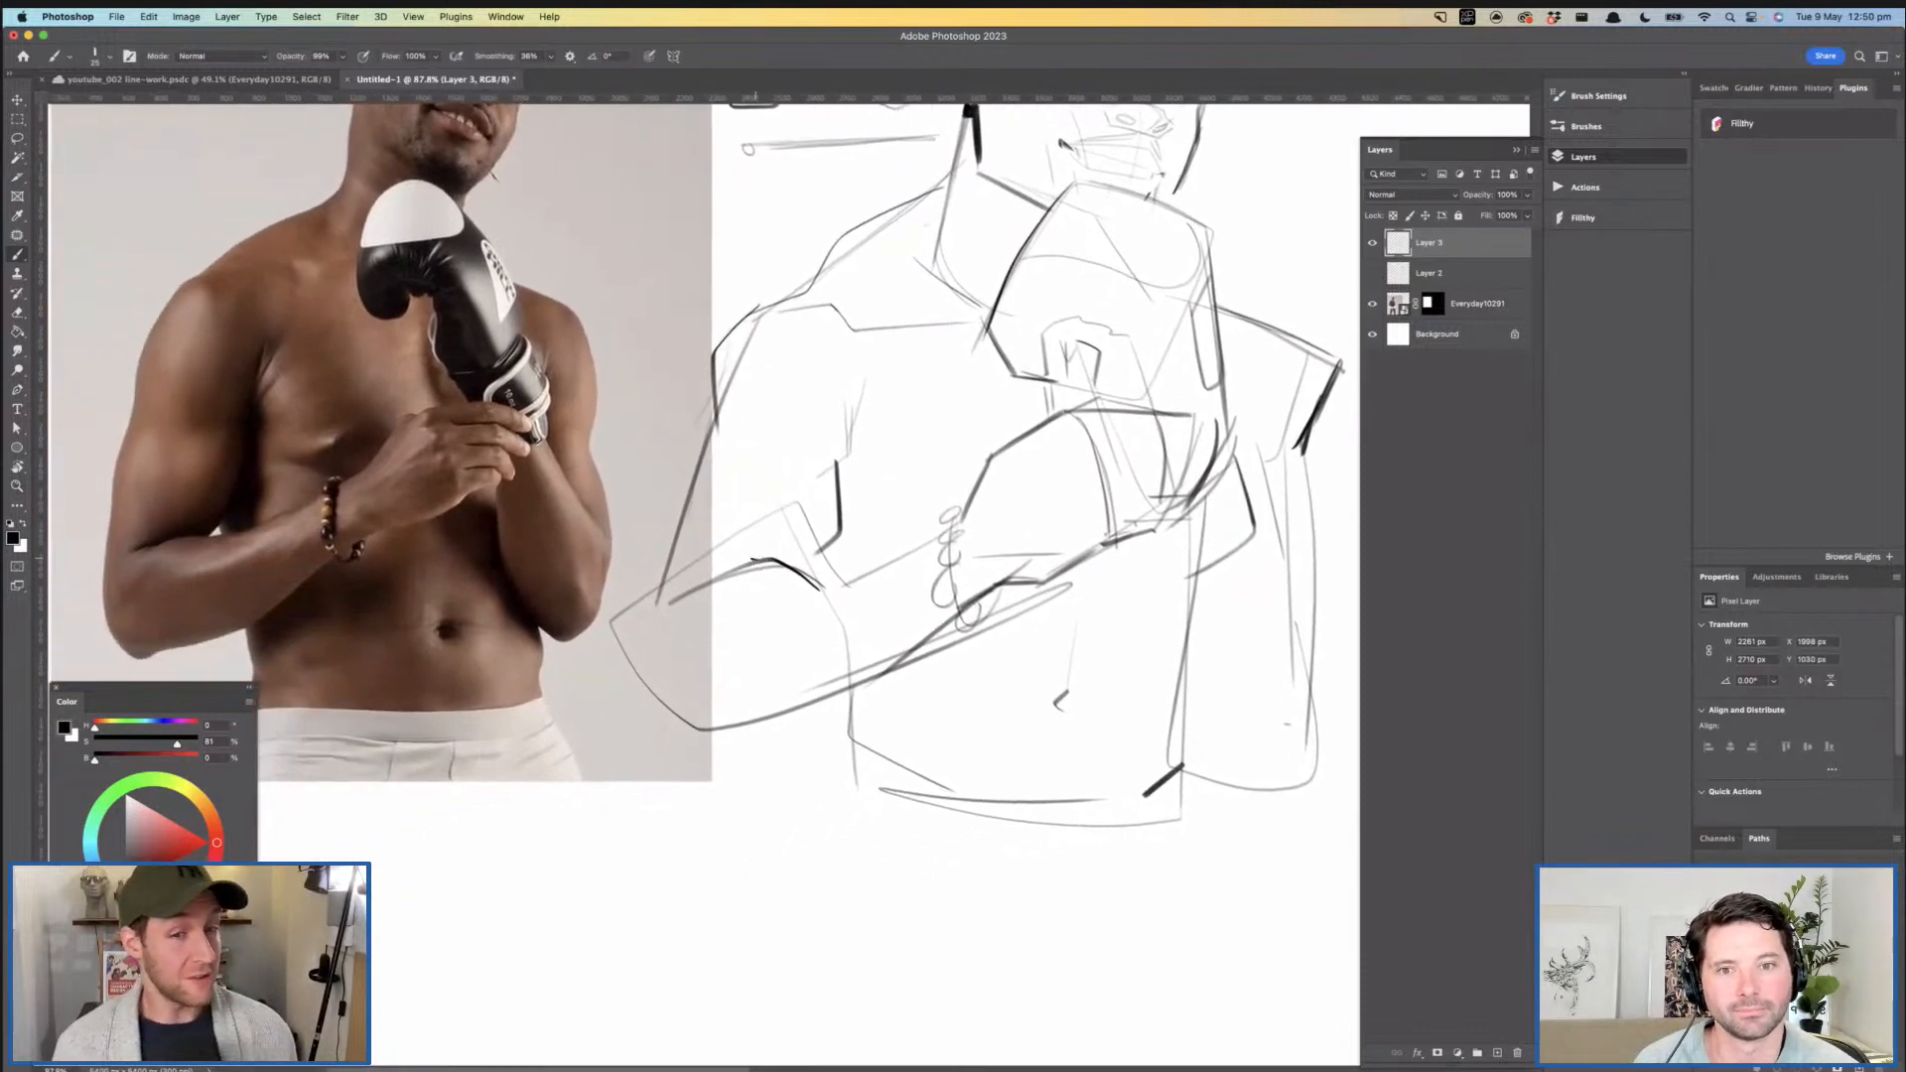
# - Darken the near forearm's upper contour from the elbow crook to the bracelet
pyautogui.moveTo(760, 561)
pyautogui.mouseDown()
pyautogui.moveTo(685, 599)
pyautogui.moveTo(839, 583)
pyautogui.moveTo(926, 536)
pyautogui.mouseUp()
pyautogui.press('super+z')
pyautogui.moveTo(1272, 520); pyautogui.dragTo(1092, 507)
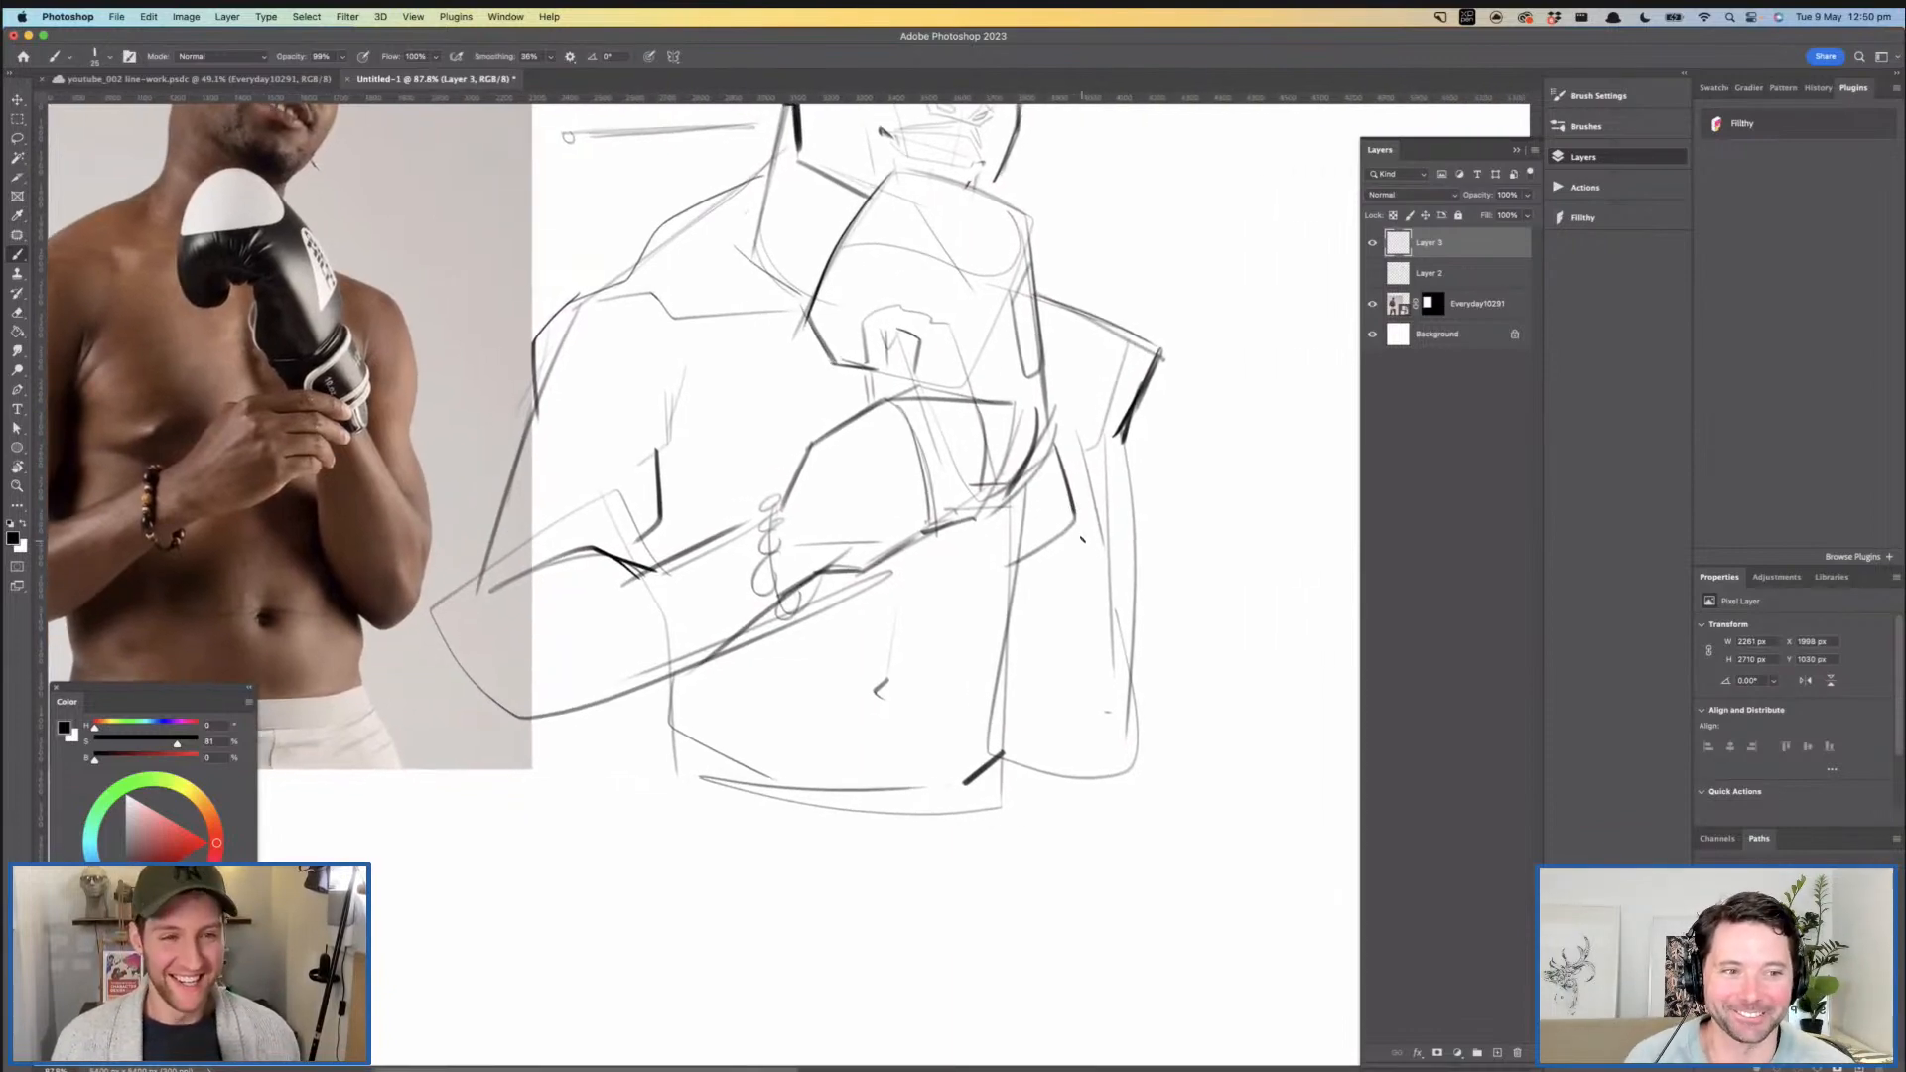
# - Draw a firm crease line inside the far arm, running down from below the glove toward the elbow
pyautogui.press('z')
pyautogui.moveTo(1132, 653)
pyautogui.mouseDown()
pyautogui.moveTo(1099, 646)
pyautogui.moveTo(1141, 623)
pyautogui.mouseUp()
pyautogui.moveTo(1054, 407); pyautogui.dragTo(1079, 555)
pyautogui.moveTo(892, 526); pyautogui.dragTo(968, 643)
pyautogui.press('b')
pyautogui.moveTo(1015, 730)
pyautogui.mouseDown()
pyautogui.moveTo(961, 727)
pyautogui.moveTo(988, 745)
pyautogui.mouseUp()
pyautogui.press('z')
pyautogui.moveTo(1003, 646)
pyautogui.mouseDown()
pyautogui.moveTo(923, 578)
pyautogui.moveTo(1053, 601)
pyautogui.mouseUp()
pyautogui.press('b')
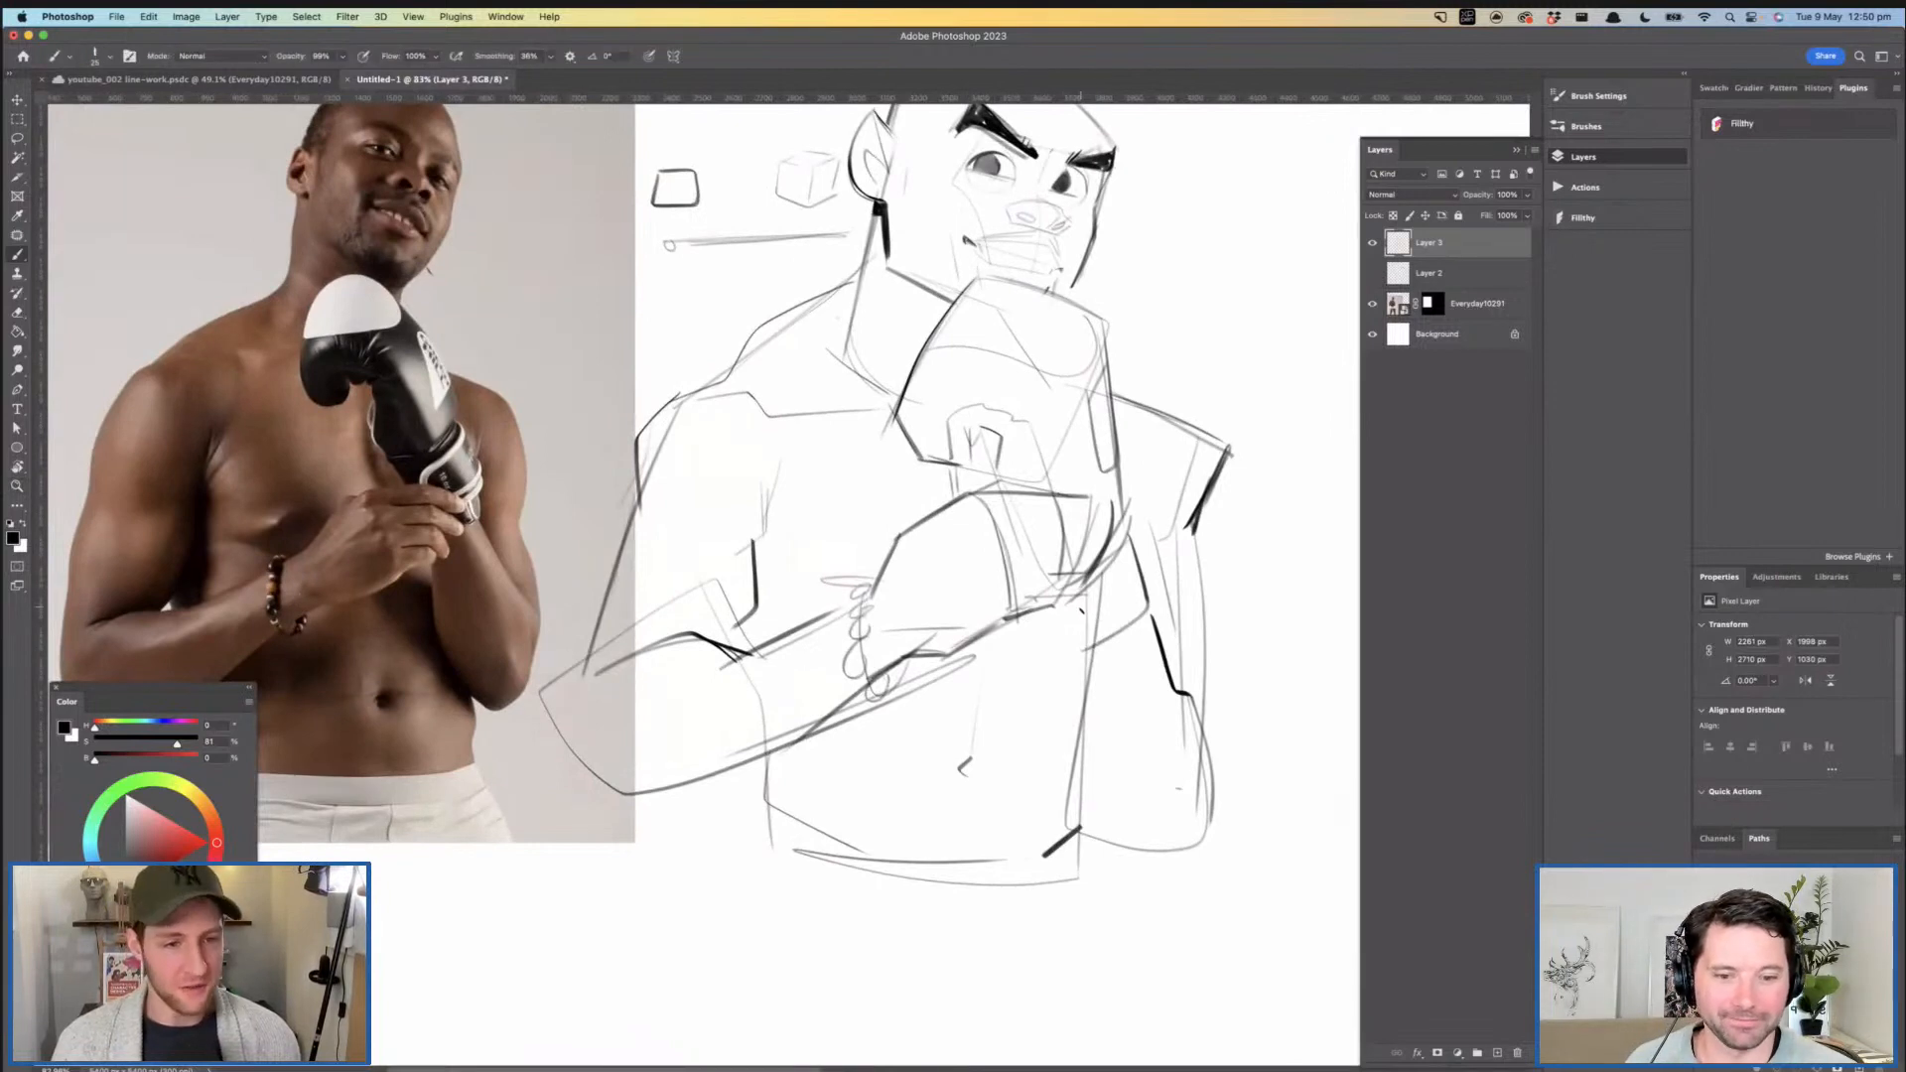
# - Darken the far side of the torso from below the glove to the waist, and refine the waistline curve
pyautogui.moveTo(1097, 586); pyautogui.dragTo(1067, 812)
pyautogui.press('z')
pyautogui.moveTo(1106, 662)
pyautogui.mouseDown()
pyautogui.moveTo(1037, 650)
pyautogui.moveTo(1120, 619)
pyautogui.moveTo(1074, 656)
pyautogui.moveTo(1138, 623)
pyautogui.mouseUp()
pyautogui.press('super+z')
pyautogui.press('b')
pyautogui.press('z')
pyautogui.moveTo(1122, 586)
pyautogui.mouseDown()
pyautogui.moveTo(1050, 586)
pyautogui.moveTo(1132, 628)
pyautogui.moveTo(1084, 791)
pyautogui.moveTo(1181, 832)
pyautogui.mouseUp()
pyautogui.press('b')
pyautogui.press('space')
pyautogui.moveTo(1058, 701); pyautogui.dragTo(1126, 681)
pyautogui.moveTo(862, 773); pyautogui.dragTo(1004, 811)
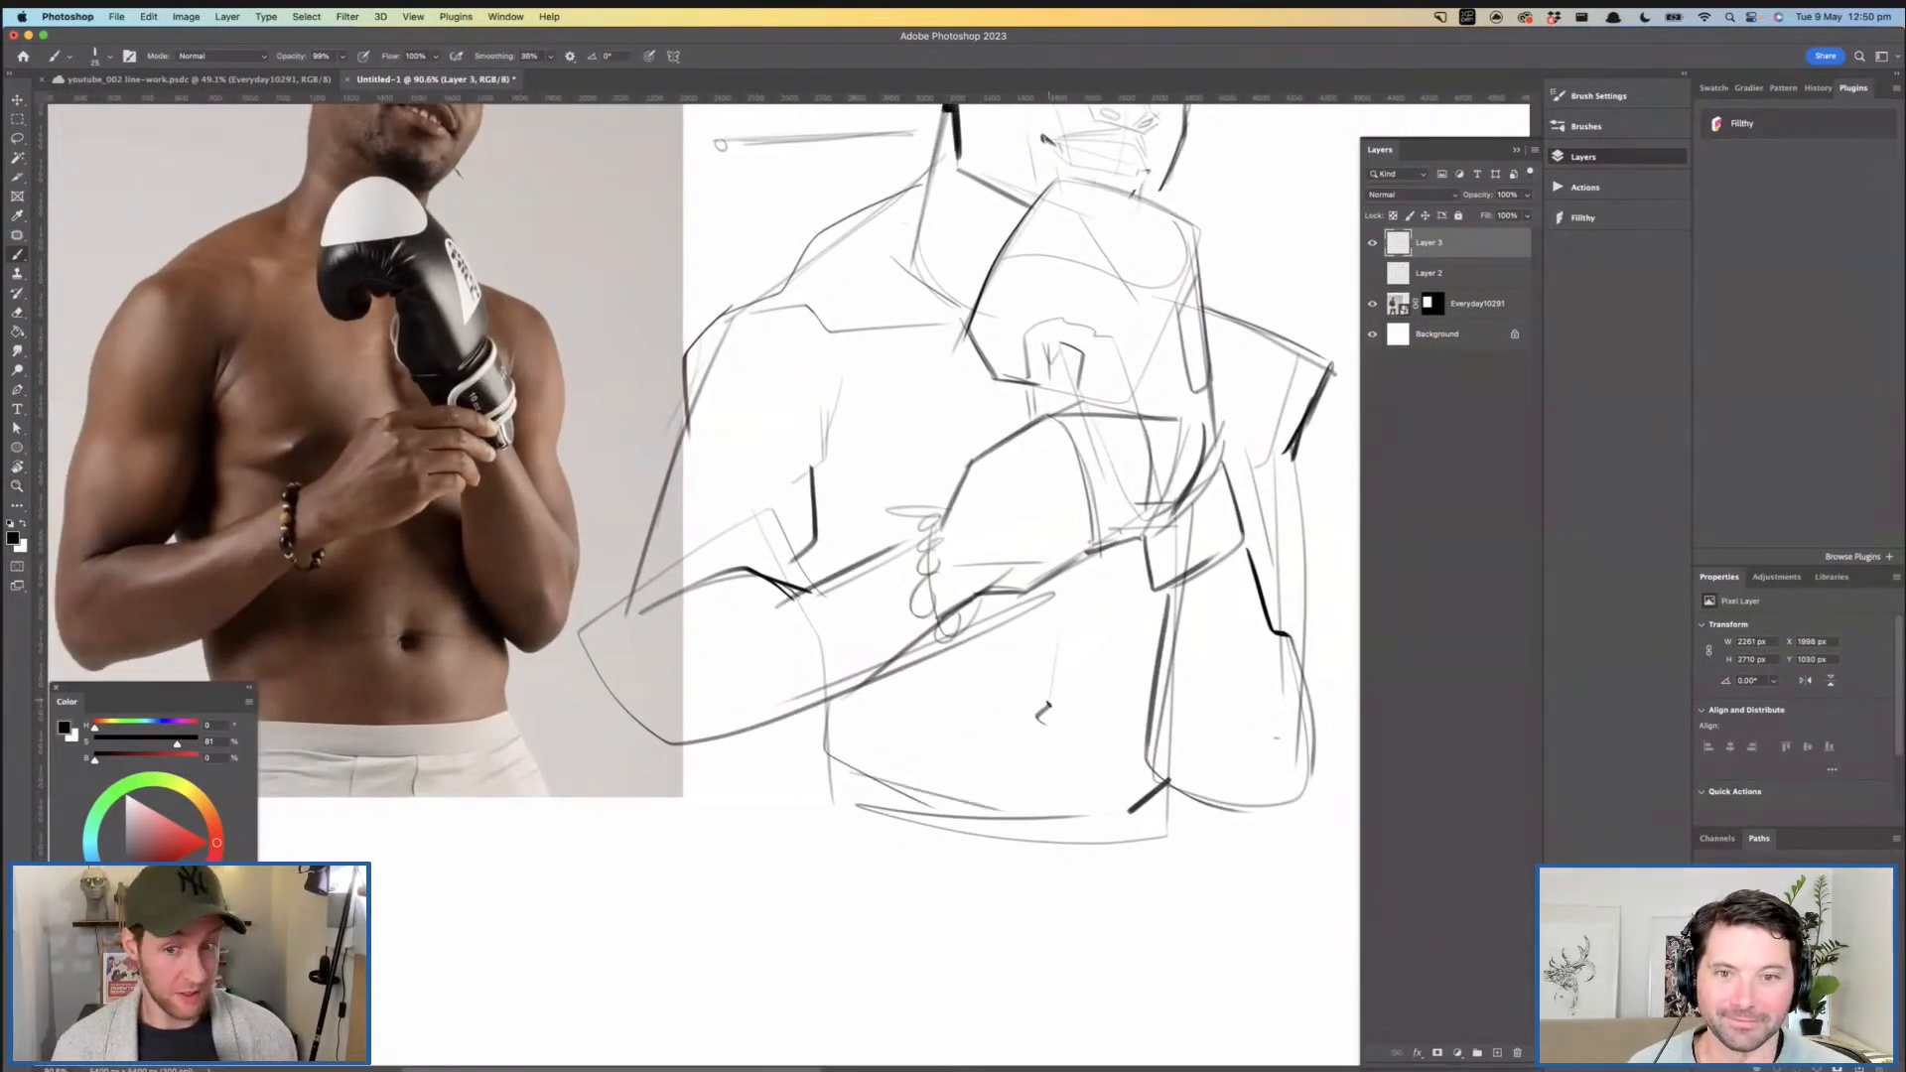
# - Strengthen the navel mark and darken the angled corner of the near collarbone
pyautogui.moveTo(1039, 693)
pyautogui.mouseDown()
pyautogui.moveTo(1079, 706)
pyautogui.moveTo(1015, 667)
pyautogui.mouseUp()
pyautogui.press('z')
pyautogui.moveTo(978, 467); pyautogui.dragTo(1082, 549)
pyautogui.press('b')
pyautogui.press('space')
pyautogui.moveTo(879, 468); pyautogui.dragTo(953, 502)
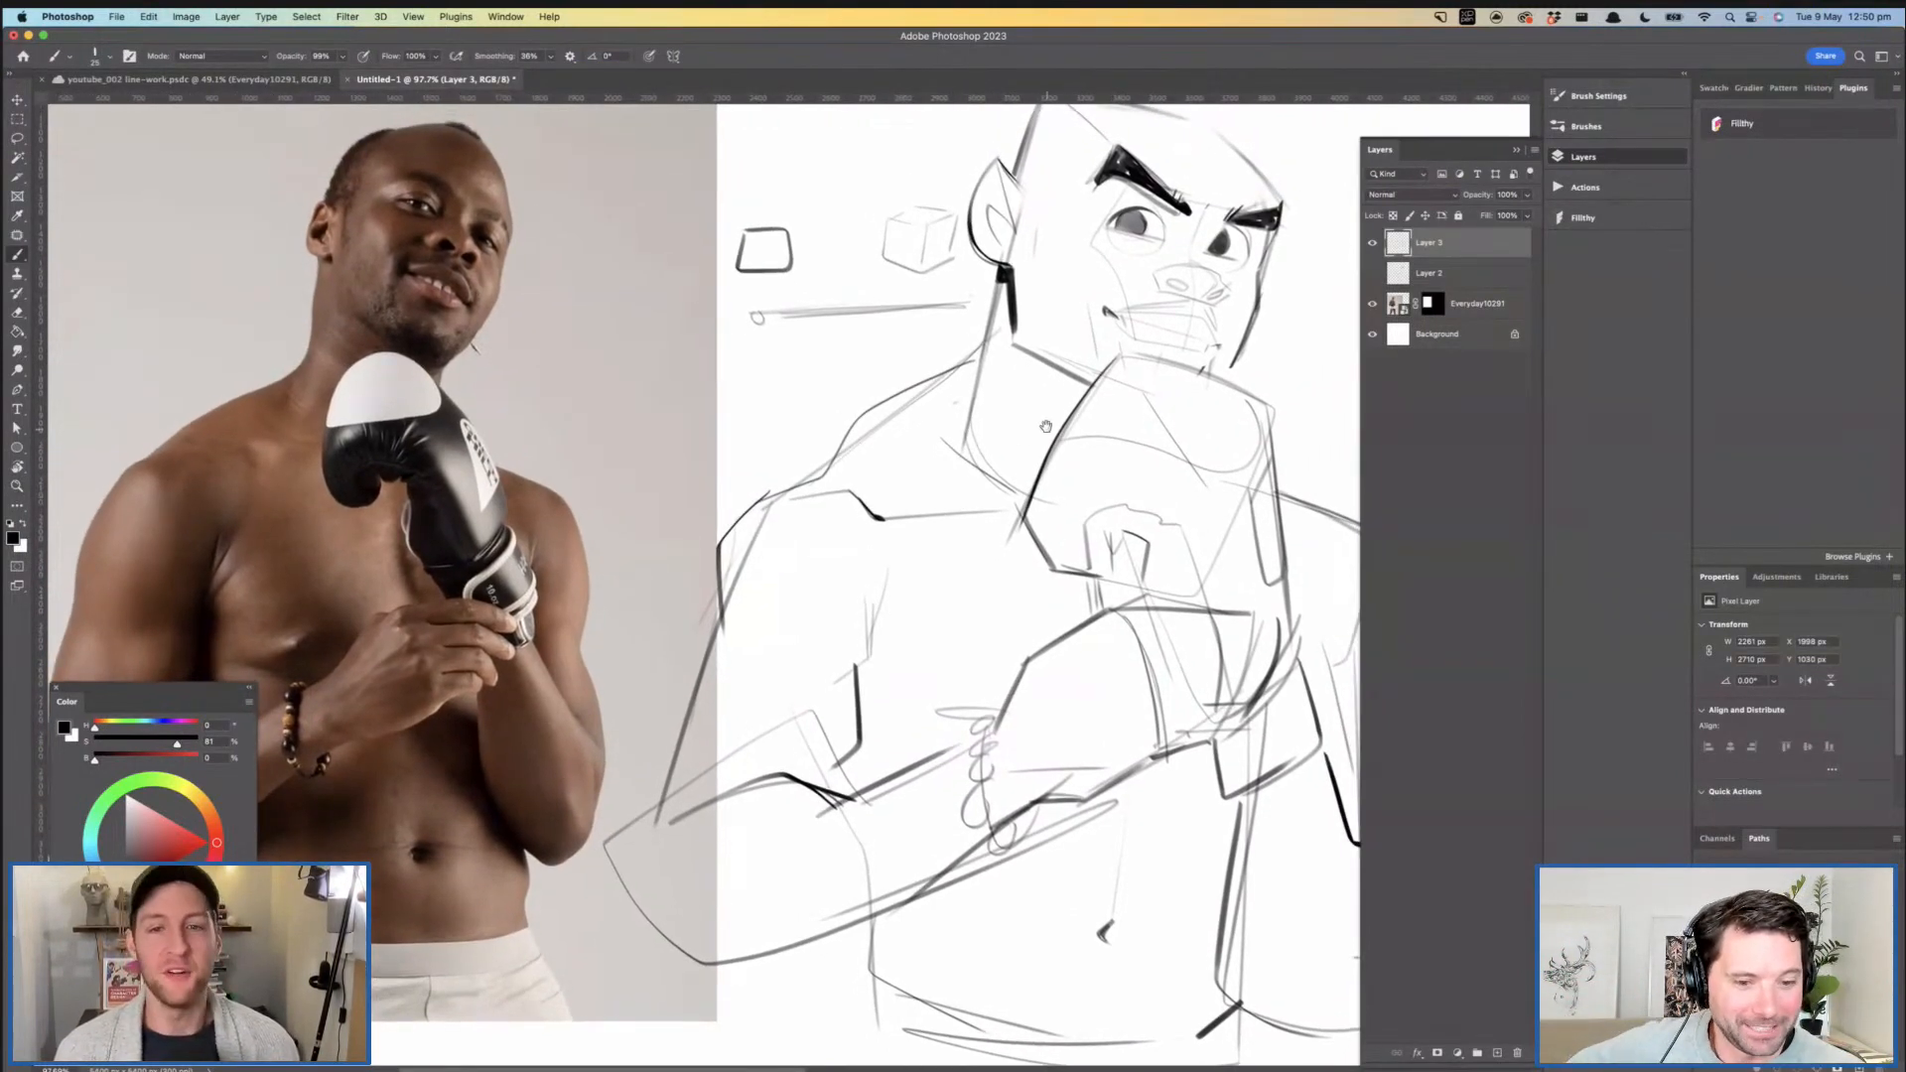
# - Darken the curved upper edge of the glove beneath the chin
pyautogui.moveTo(1143, 373); pyautogui.dragTo(1066, 390)
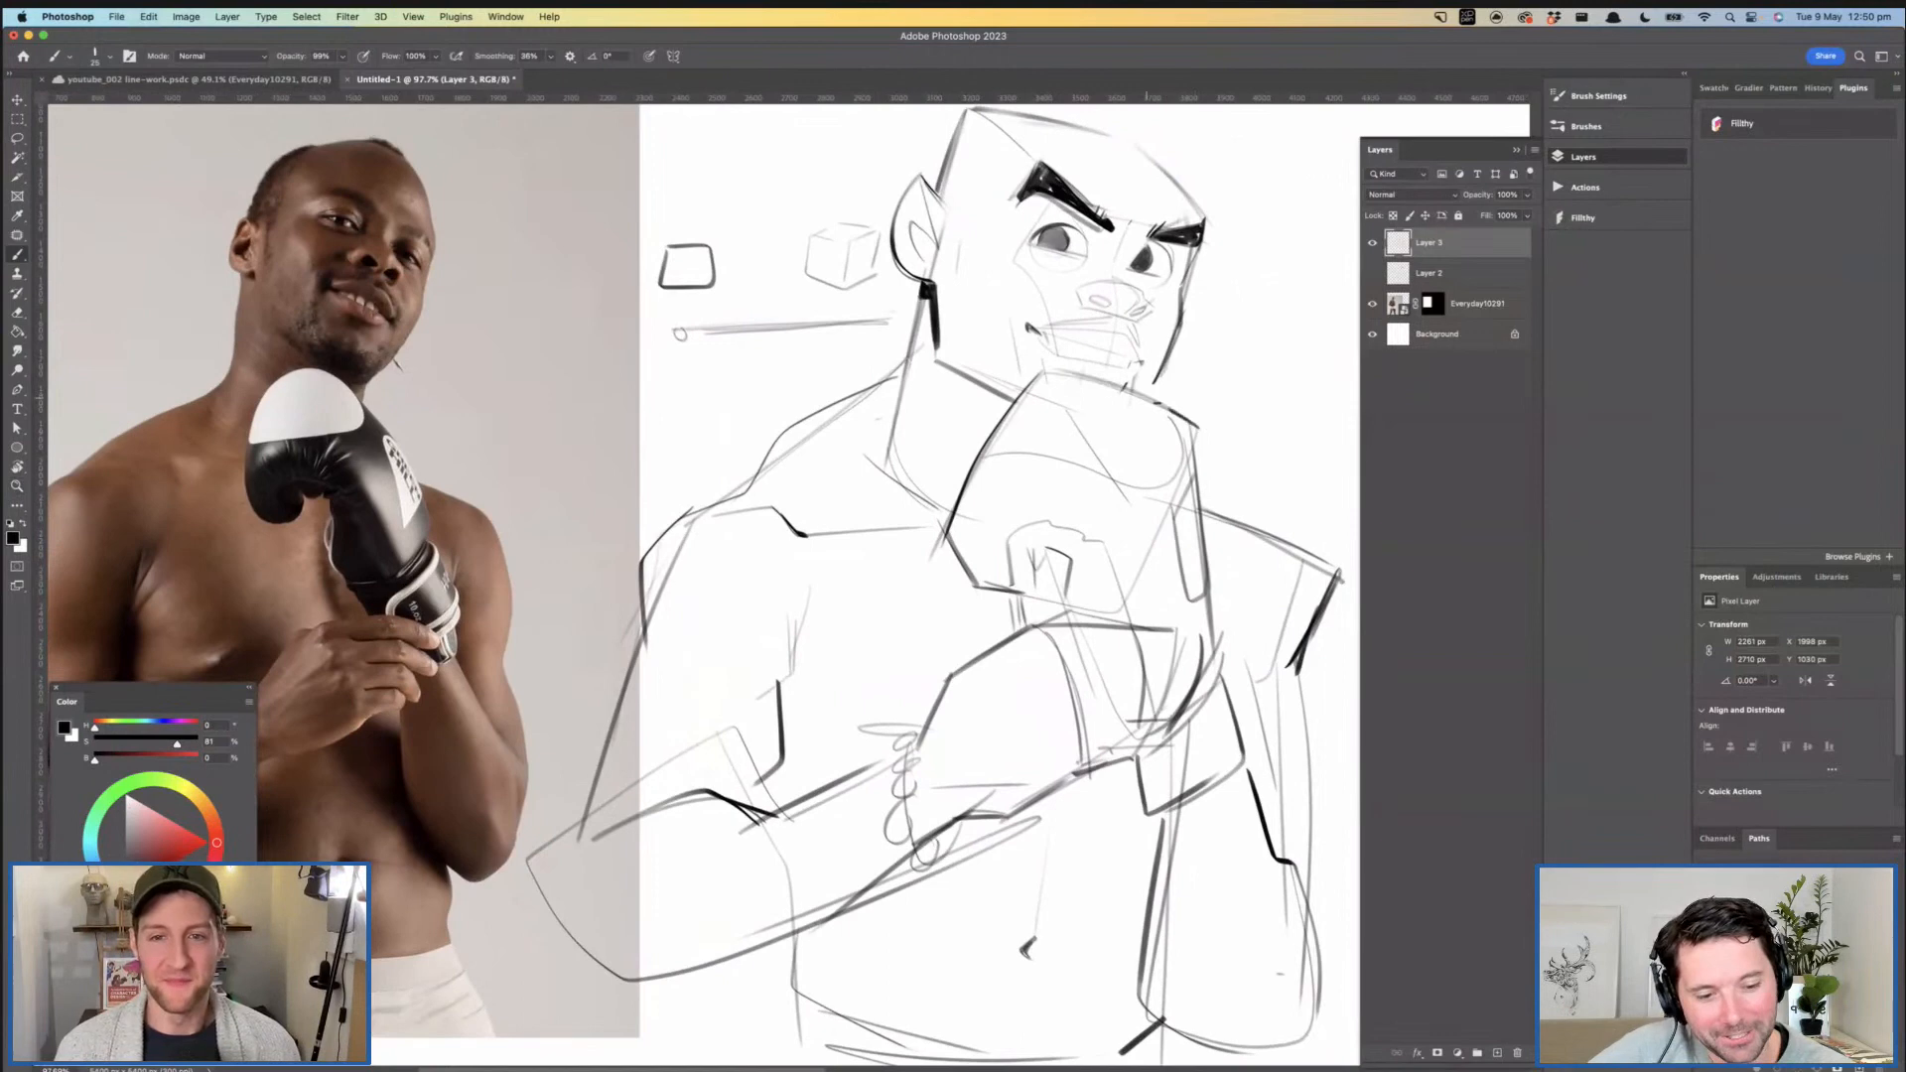
pyautogui.press('z')
pyautogui.moveTo(1046, 373)
pyautogui.mouseDown()
pyautogui.moveTo(1187, 428)
pyautogui.moveTo(1013, 402)
pyautogui.mouseUp()
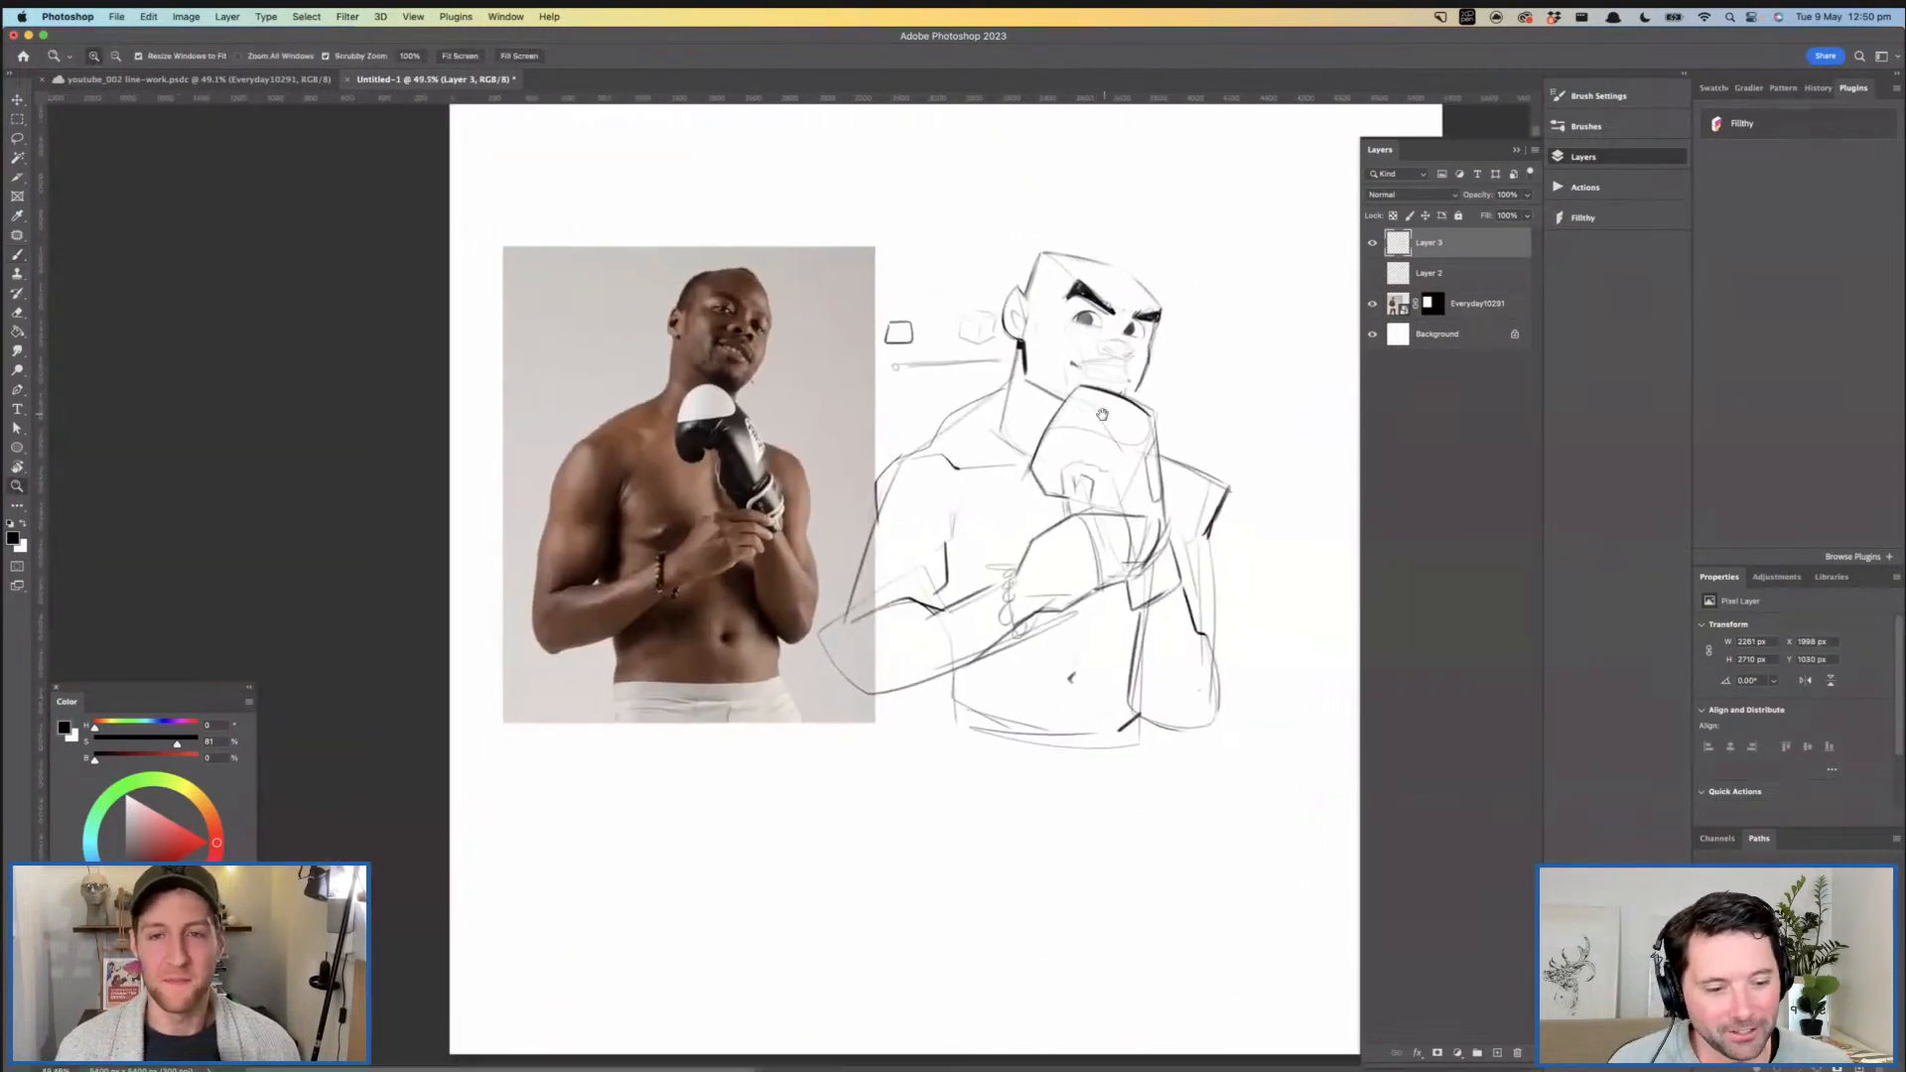
# - Lower the sketch layer's opacity to about 19% and add a new layer above it
pyautogui.moveTo(1177, 373); pyautogui.dragTo(1276, 334)
pyautogui.moveTo(1480, 199); pyautogui.dragTo(1480, 197)
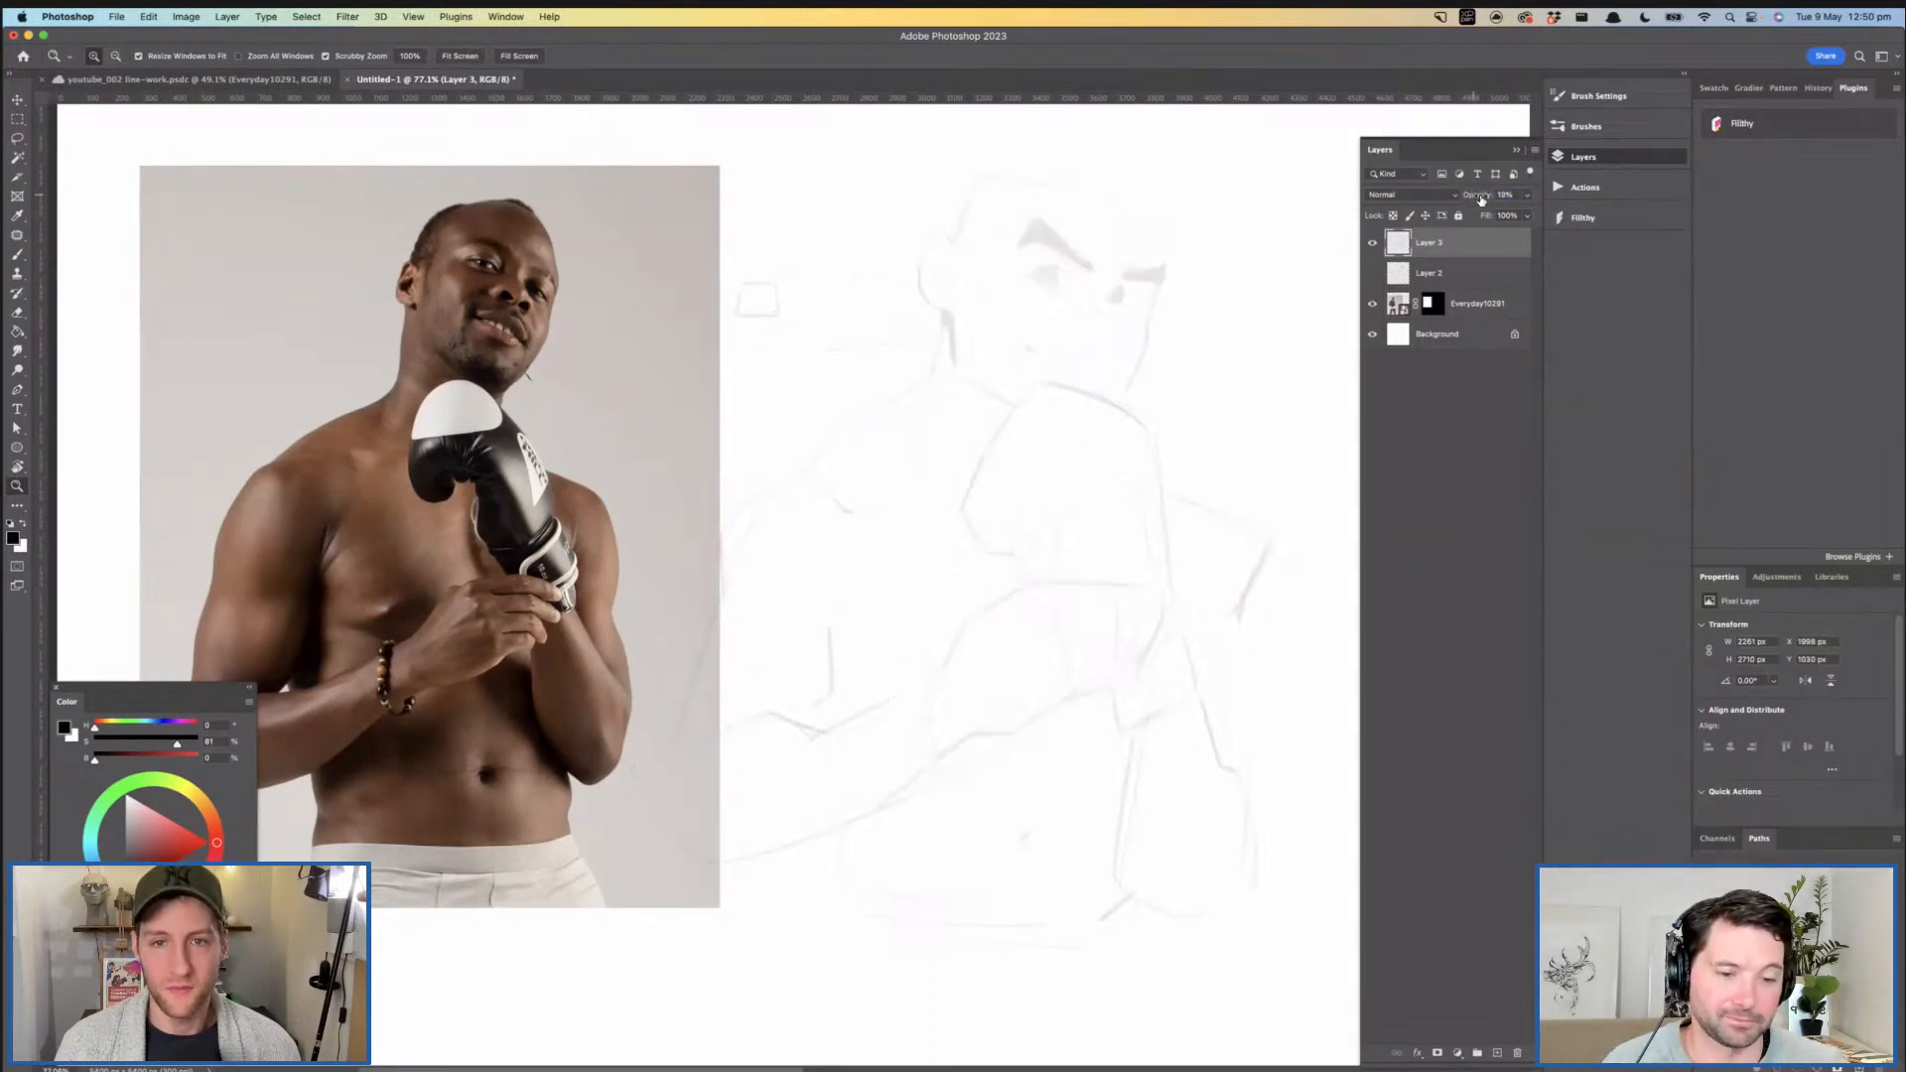
pyautogui.click(1497, 1053)
# - Ink the side of the head on the new layer from the crown's corner down to the near ear, using a finer brush
pyautogui.moveTo(993, 425); pyautogui.dragTo(984, 512)
pyautogui.moveTo(945, 325); pyautogui.dragTo(957, 328)
pyautogui.moveTo(963, 340)
pyautogui.mouseDown()
pyautogui.moveTo(975, 378)
pyautogui.moveTo(968, 318)
pyautogui.mouseUp()
pyautogui.press('b')
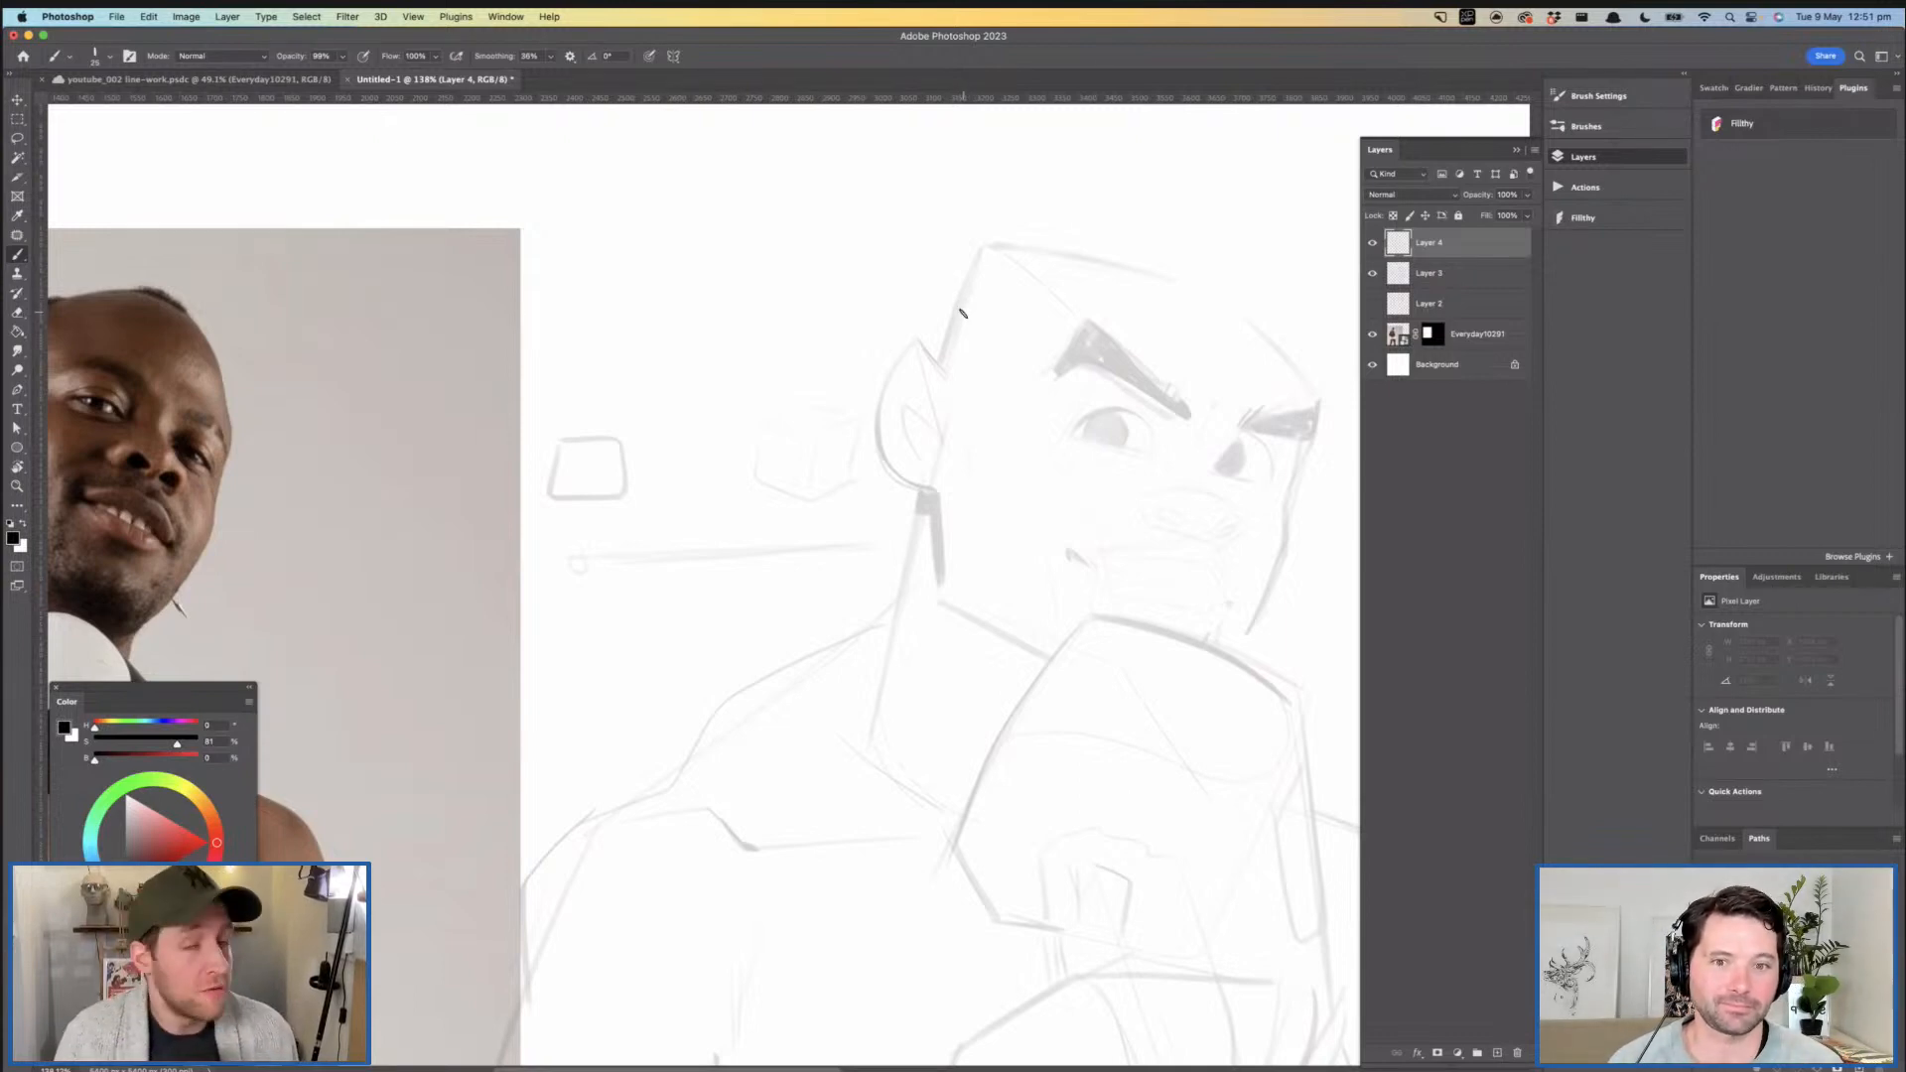
pyautogui.moveTo(958, 289); pyautogui.dragTo(952, 291)
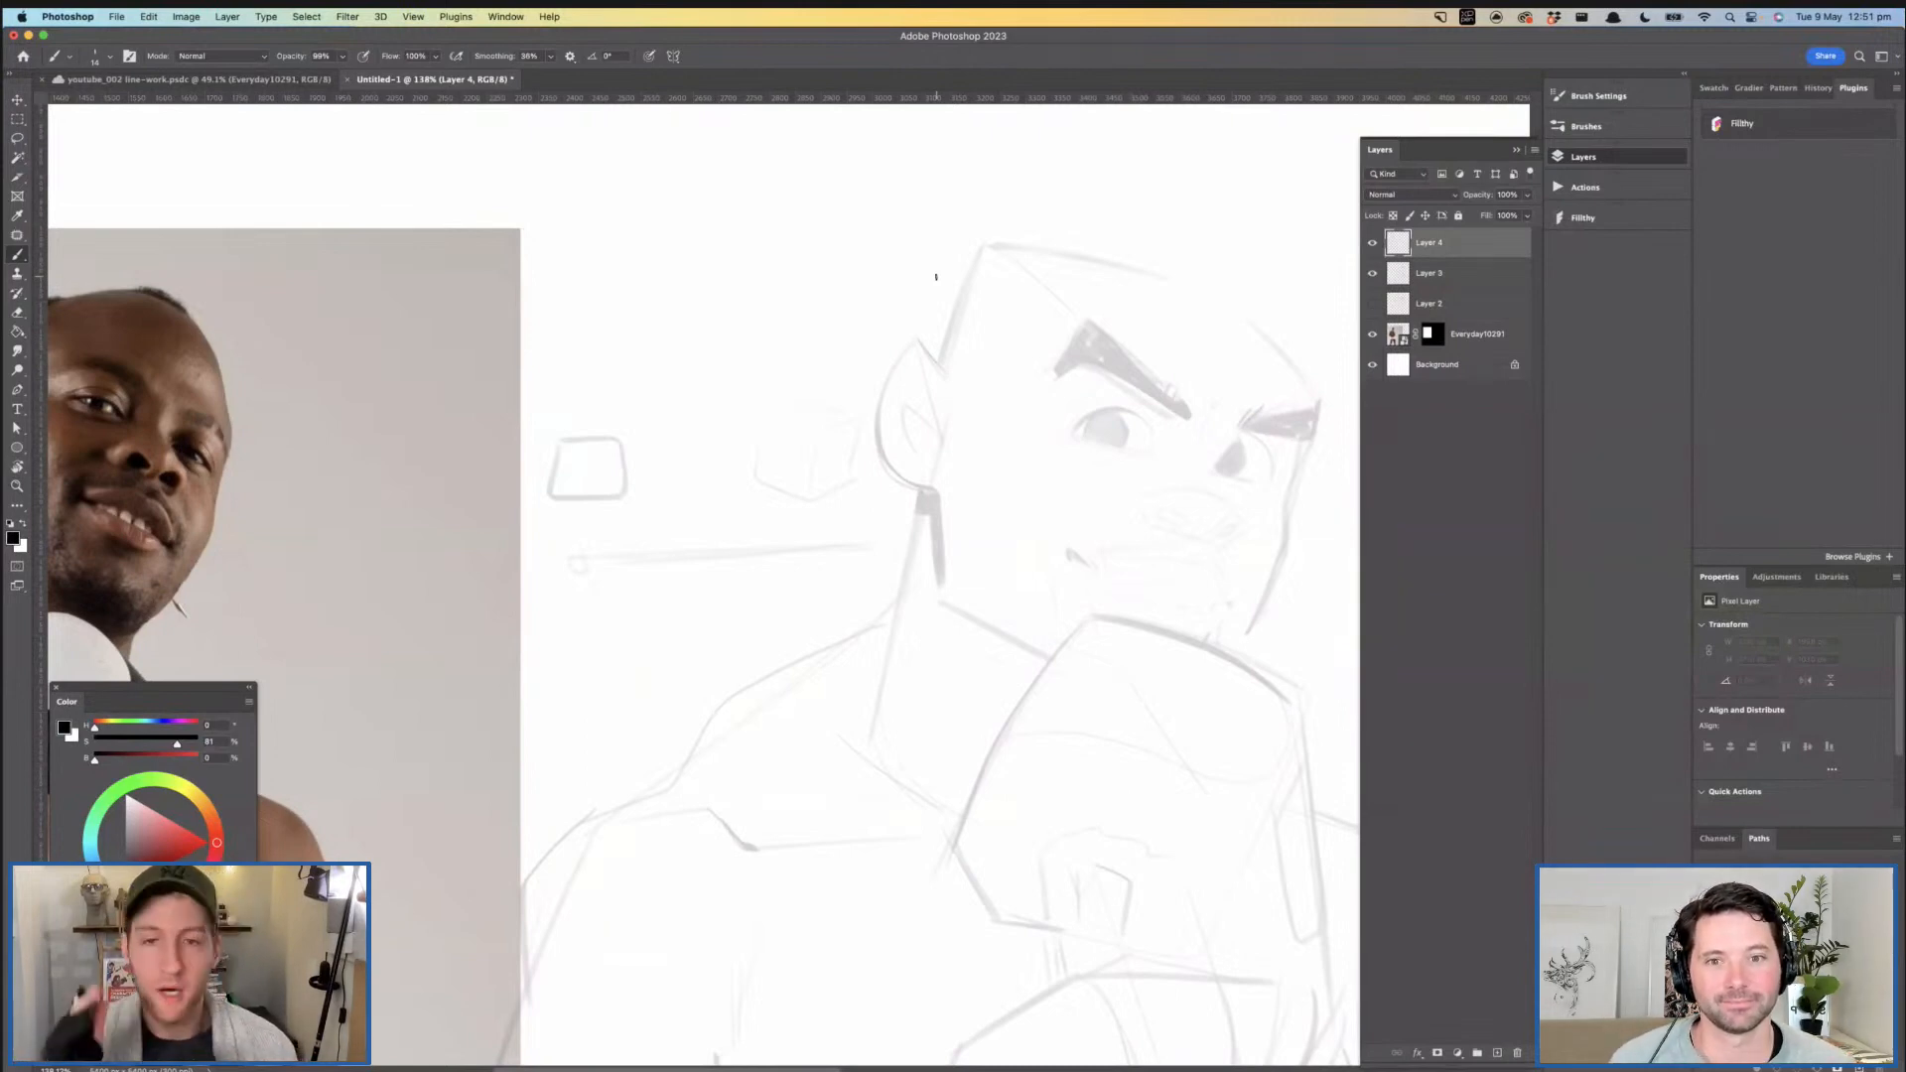
pyautogui.moveTo(978, 244)
pyautogui.mouseDown()
pyautogui.moveTo(938, 357)
pyautogui.moveTo(958, 289)
pyautogui.moveTo(938, 357)
pyautogui.moveTo(966, 356)
pyautogui.moveTo(958, 339)
pyautogui.mouseUp()
pyautogui.hotkey('ctrl', 'z')
pyautogui.press('z')
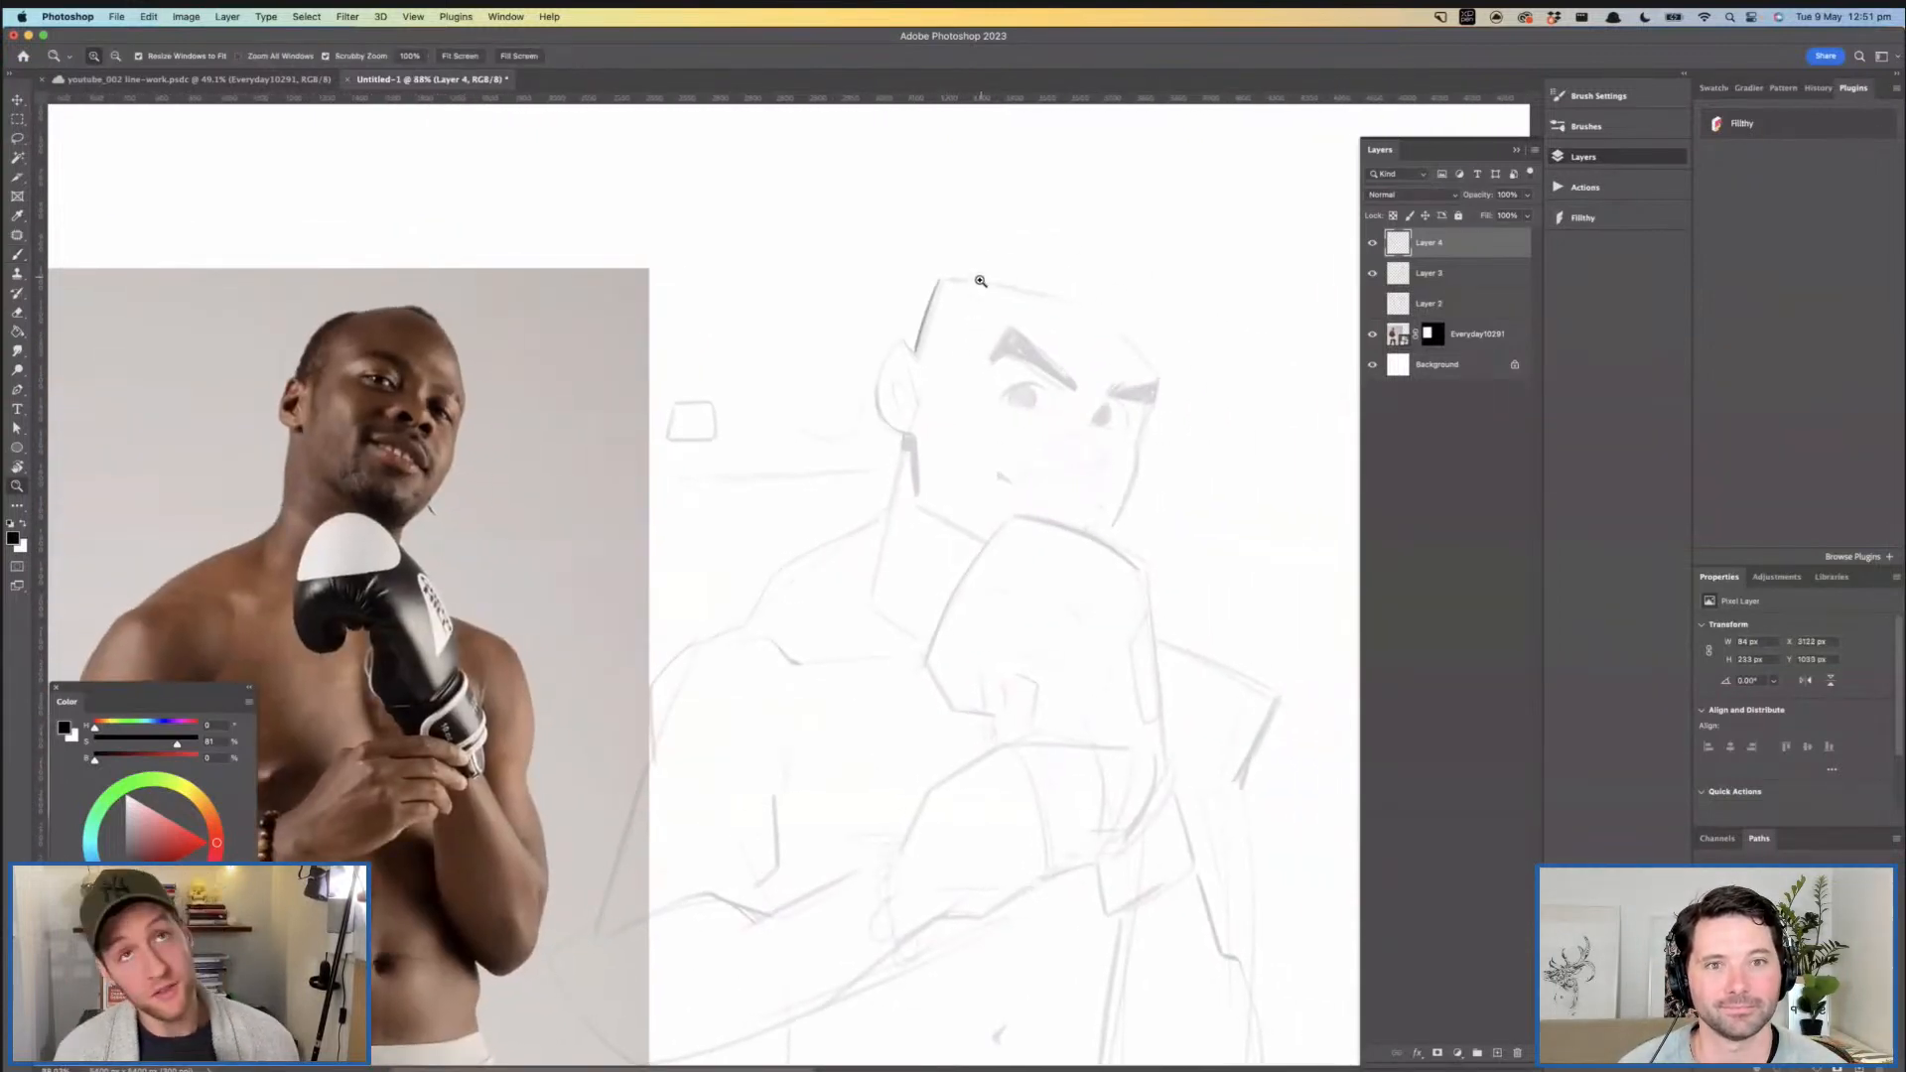
# - Ink one smooth curve over the top of the head, from the crown's back corner to the outer end of the far eyebrow
pyautogui.moveTo(969, 296); pyautogui.dragTo(1028, 298)
pyautogui.press('space')
pyautogui.moveTo(1028, 298); pyautogui.dragTo(844, 316)
pyautogui.press('b')
pyautogui.moveTo(739, 268); pyautogui.dragTo(1107, 369)
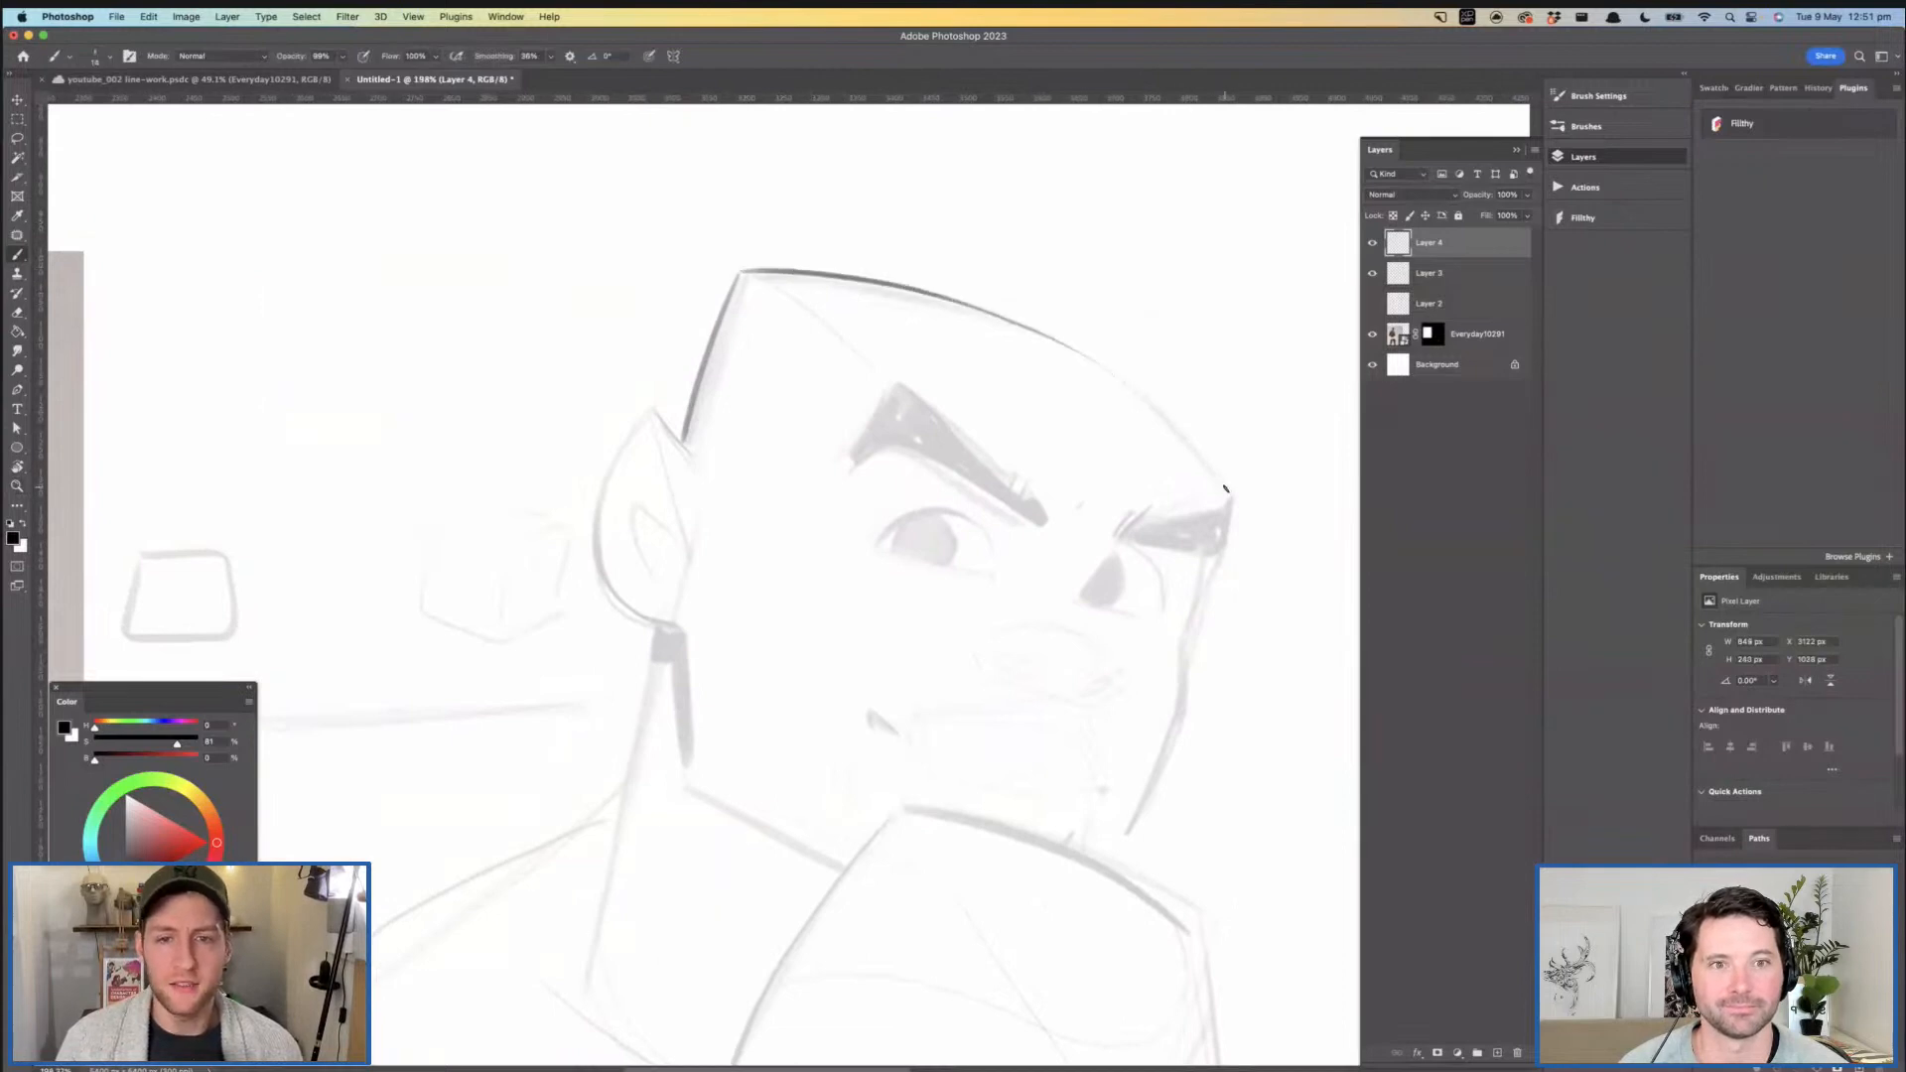
pyautogui.press('super+z')
pyautogui.moveTo(734, 274)
pyautogui.mouseDown()
pyautogui.moveTo(1062, 335)
pyautogui.moveTo(1236, 513)
pyautogui.mouseUp()
pyautogui.press('space')
pyautogui.moveTo(1208, 501); pyautogui.dragTo(1127, 360)
pyautogui.moveTo(1128, 361); pyautogui.dragTo(1110, 398)
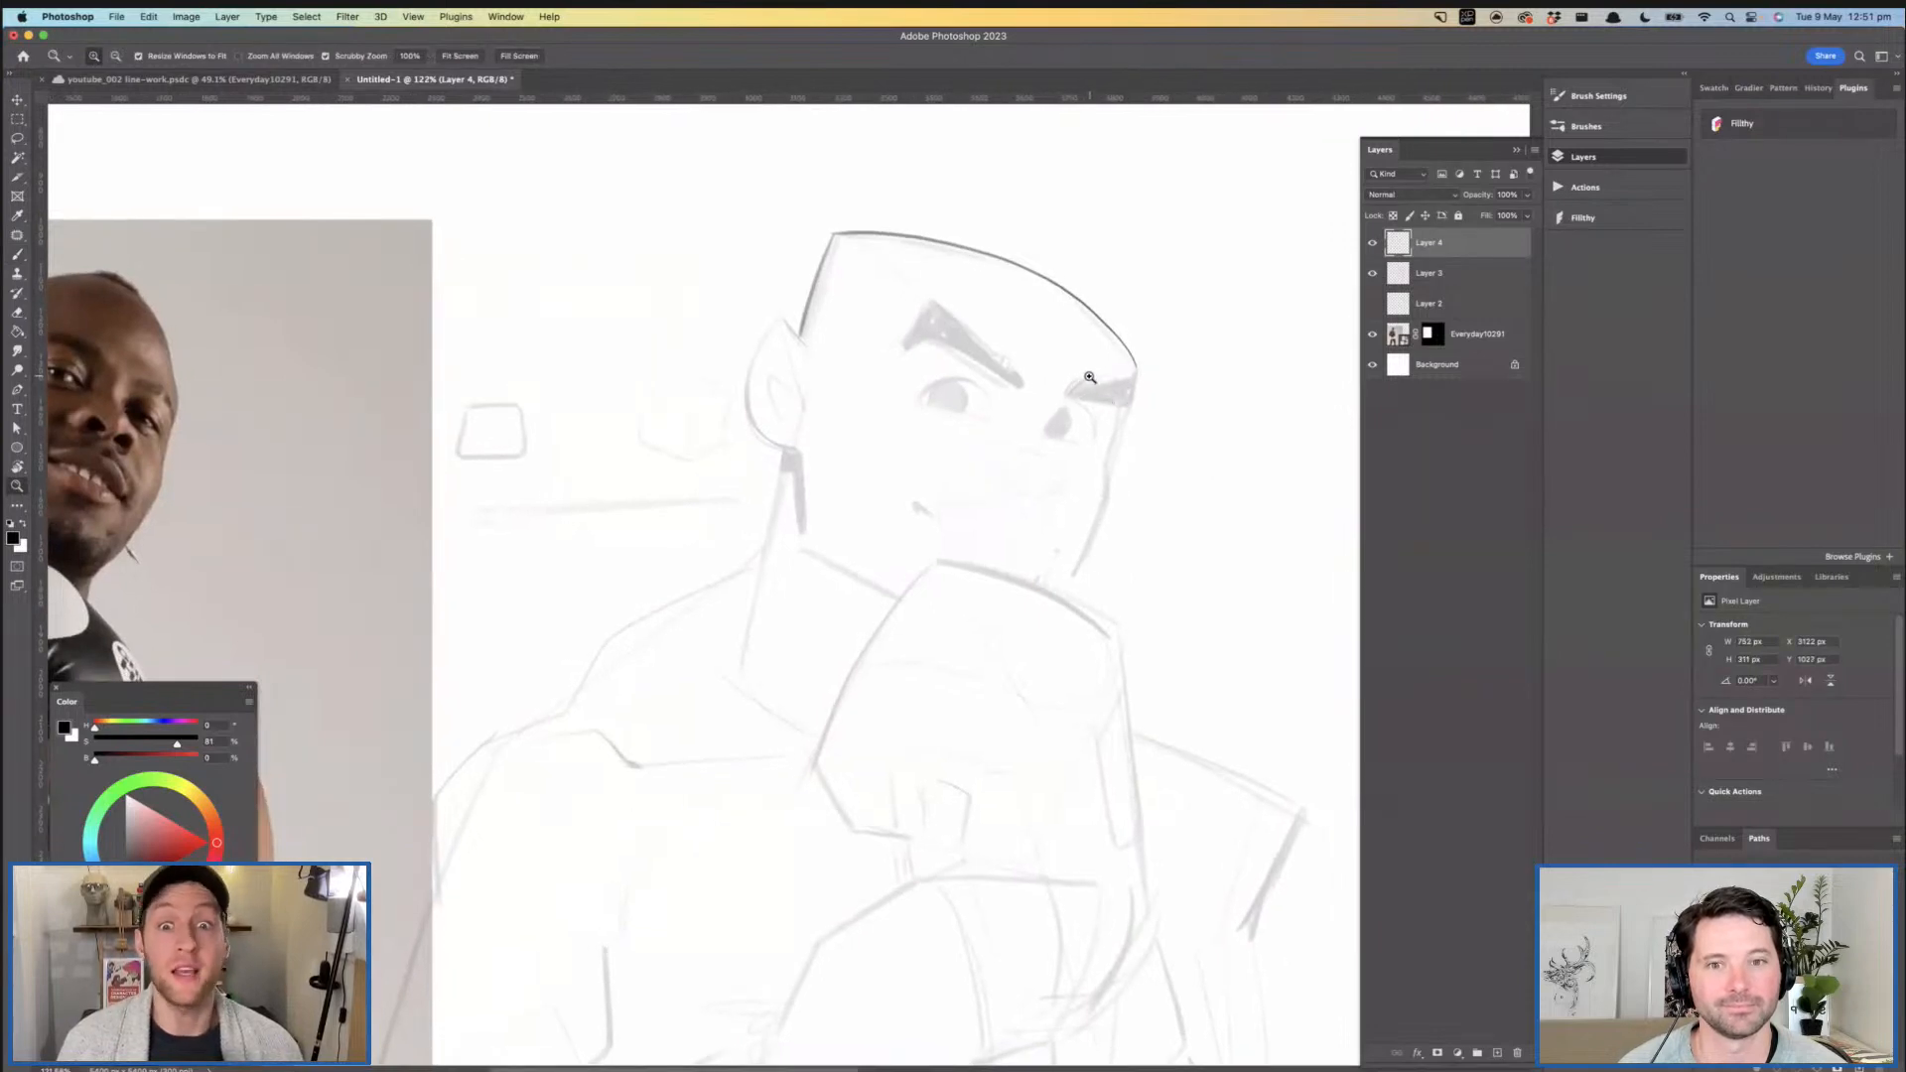
# - Ink the upper lid of the near eye as a tapered arc over the faded sketch
pyautogui.moveTo(1050, 328); pyautogui.dragTo(1070, 337)
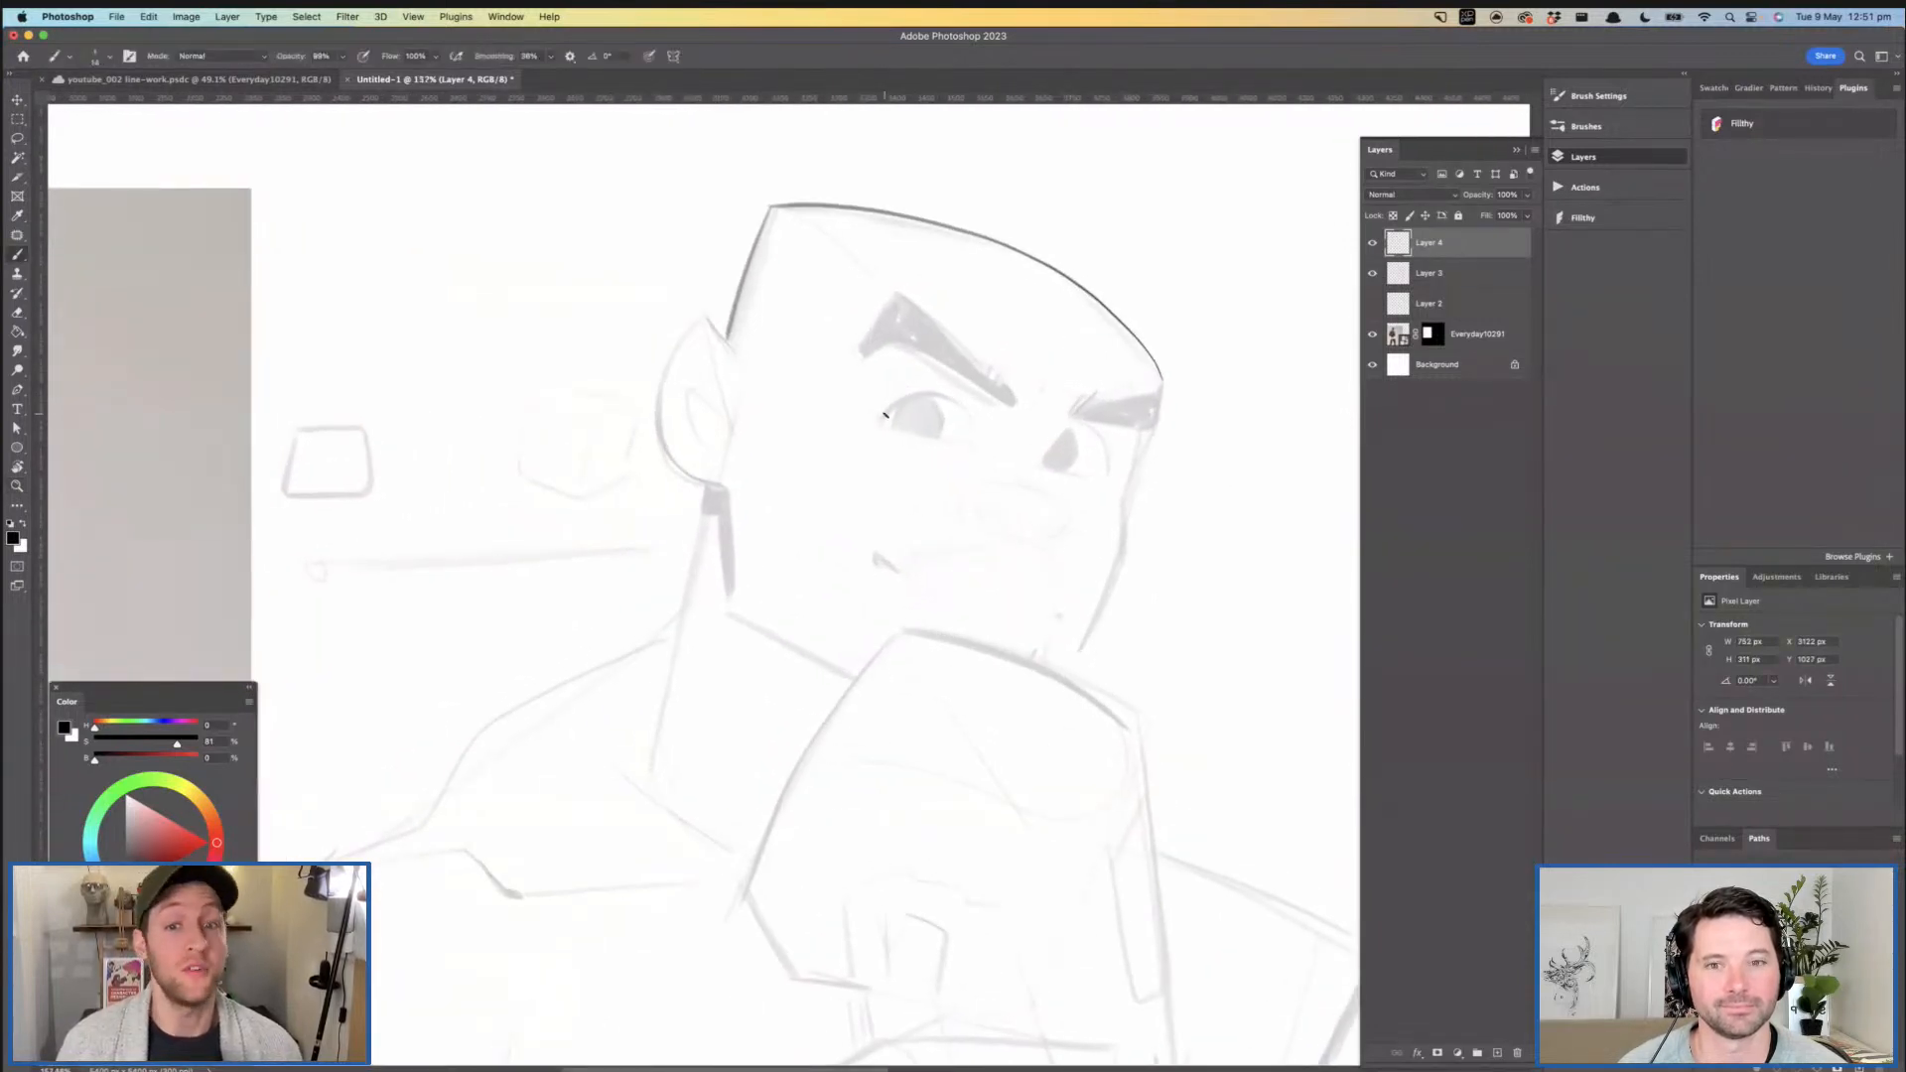
pyautogui.moveTo(882, 420); pyautogui.dragTo(962, 405)
pyautogui.press('super+z')
pyautogui.moveTo(893, 413)
pyautogui.mouseDown()
pyautogui.moveTo(983, 404)
pyautogui.moveTo(924, 390)
pyautogui.moveTo(853, 431)
pyautogui.moveTo(943, 388)
pyautogui.moveTo(983, 402)
pyautogui.mouseUp()
pyautogui.press('super+z')
pyautogui.press('super+z')
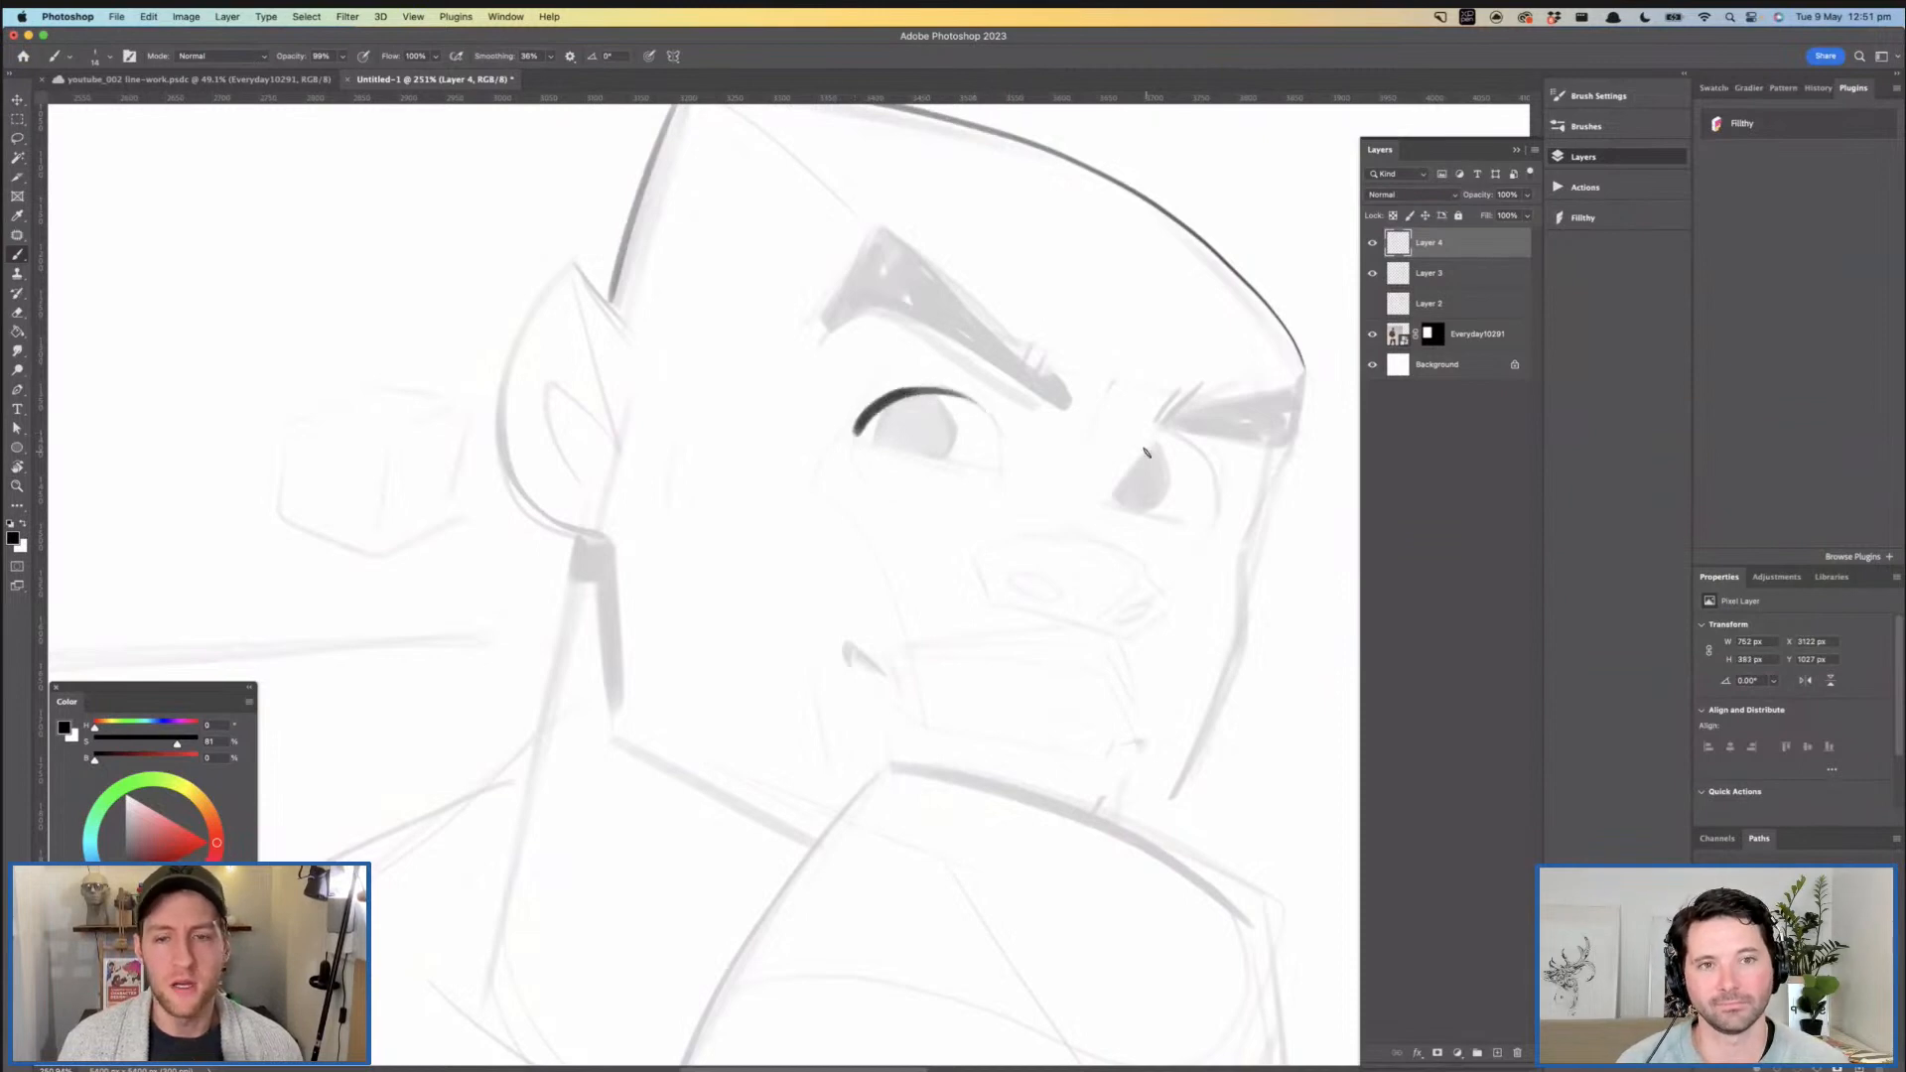
# - Ink the near eye's curved iris outline and the far eye's upper lid as tapered arcs
pyautogui.moveTo(1188, 447)
pyautogui.mouseDown()
pyautogui.moveTo(1215, 486)
pyautogui.moveTo(1208, 526)
pyautogui.moveTo(1186, 444)
pyautogui.moveTo(1197, 526)
pyautogui.moveTo(1107, 501)
pyautogui.moveTo(1028, 341)
pyautogui.moveTo(985, 318)
pyautogui.moveTo(1035, 317)
pyautogui.moveTo(1046, 368)
pyautogui.mouseUp()
pyautogui.press('super+z')
pyautogui.press('super+z')
pyautogui.press('super+z')
pyautogui.moveTo(1014, 299)
pyautogui.mouseDown()
pyautogui.moveTo(1051, 356)
pyautogui.moveTo(1033, 381)
pyautogui.moveTo(954, 327)
pyautogui.moveTo(959, 357)
pyautogui.mouseUp()
pyautogui.moveTo(999, 365); pyautogui.dragTo(789, 365)
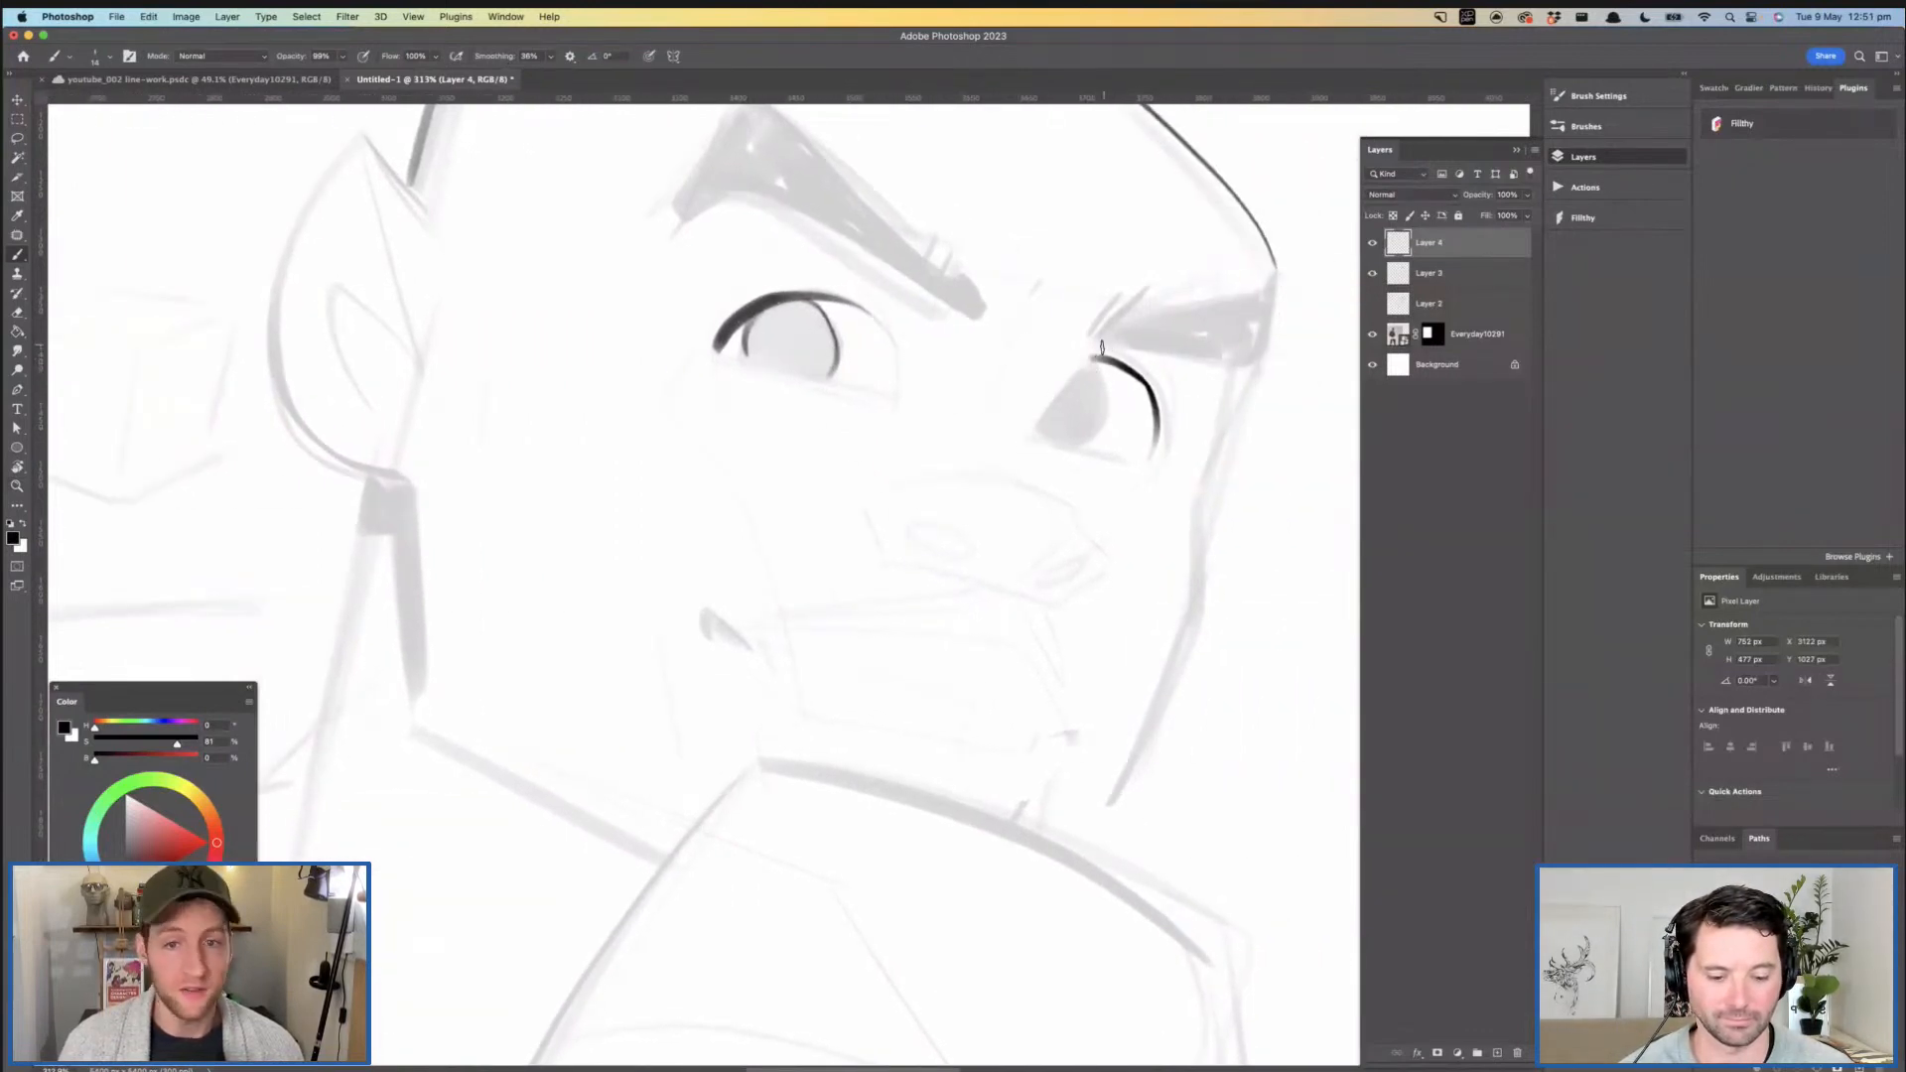
# - Ink the curved iris outline of the far eye beneath its upper lid
pyautogui.press('z')
pyautogui.moveTo(1085, 404)
pyautogui.mouseDown()
pyautogui.moveTo(1037, 389)
pyautogui.moveTo(1156, 389)
pyautogui.moveTo(1101, 391)
pyautogui.moveTo(1070, 459)
pyautogui.moveTo(1039, 459)
pyautogui.mouseUp()
pyautogui.press('b')
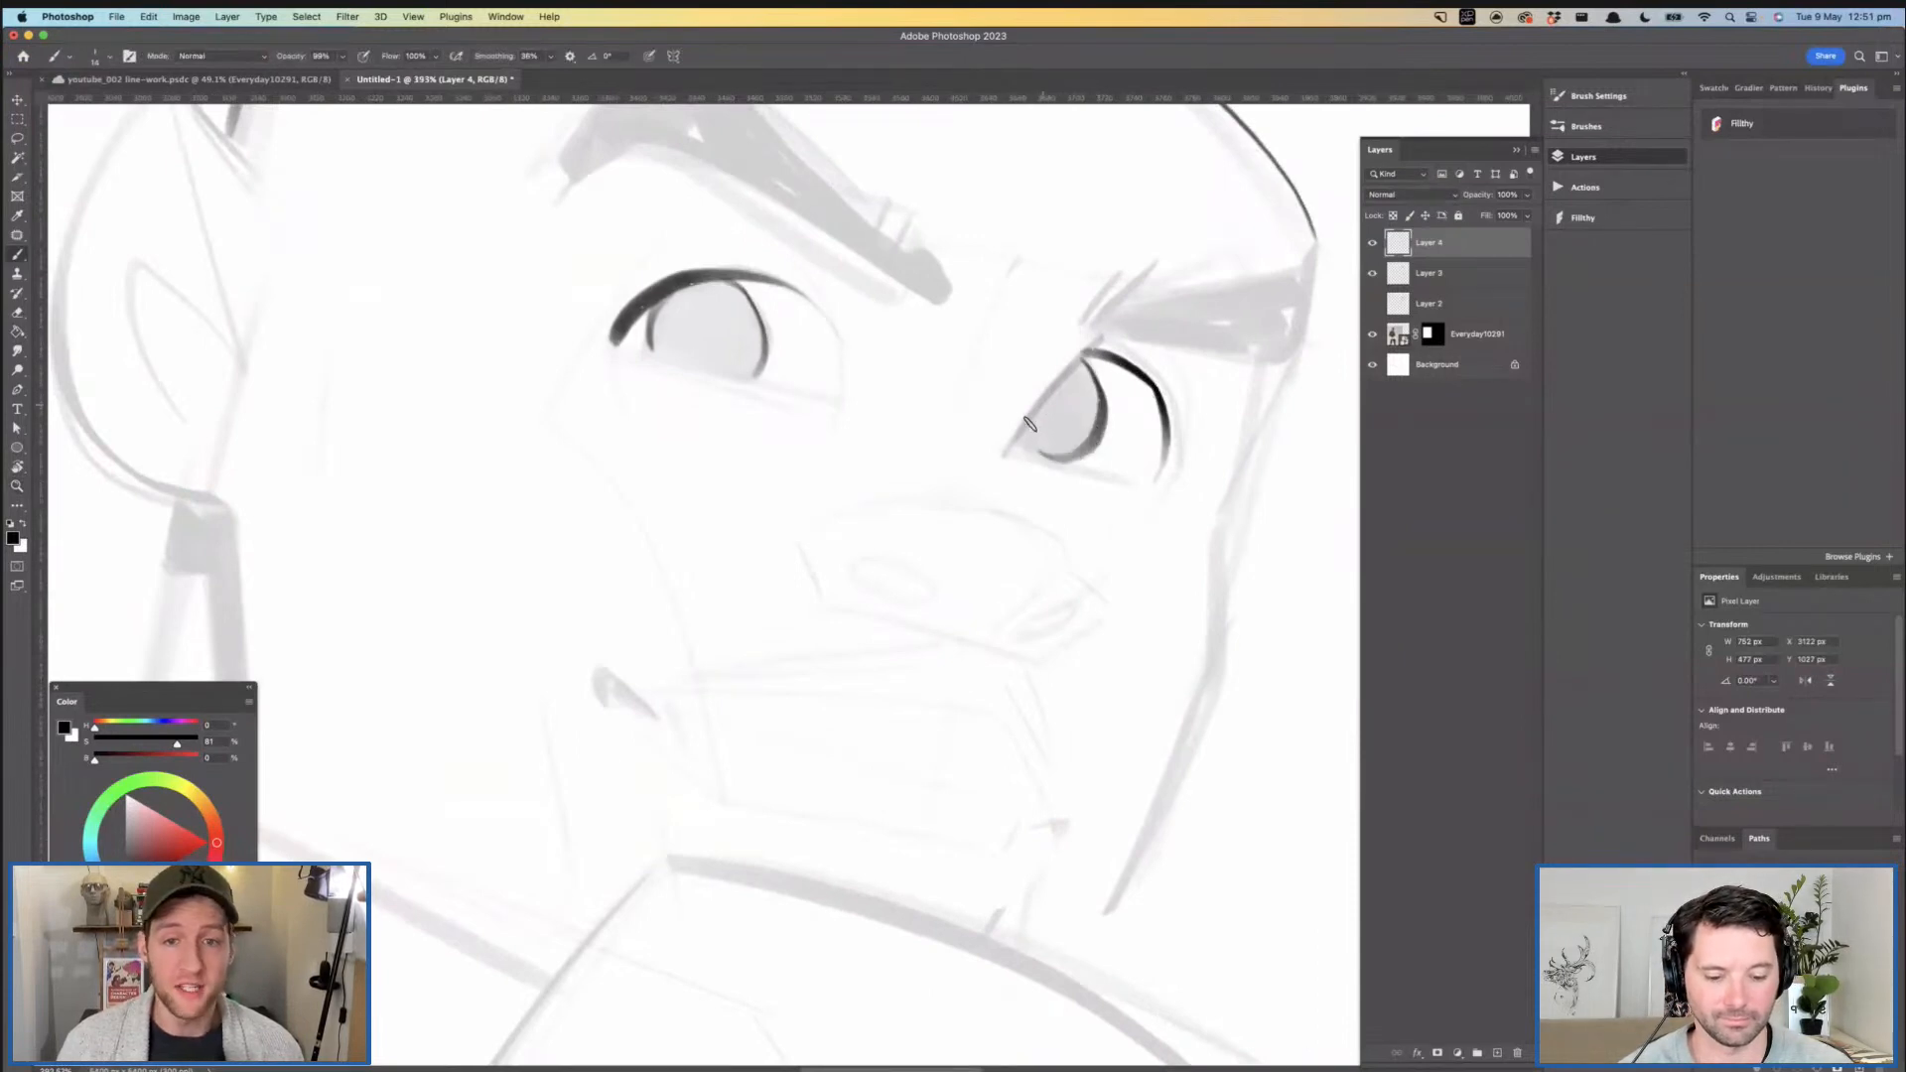
pyautogui.press('z')
pyautogui.moveTo(961, 374); pyautogui.dragTo(891, 389)
pyautogui.moveTo(744, 308); pyautogui.dragTo(783, 316)
pyautogui.press('b')
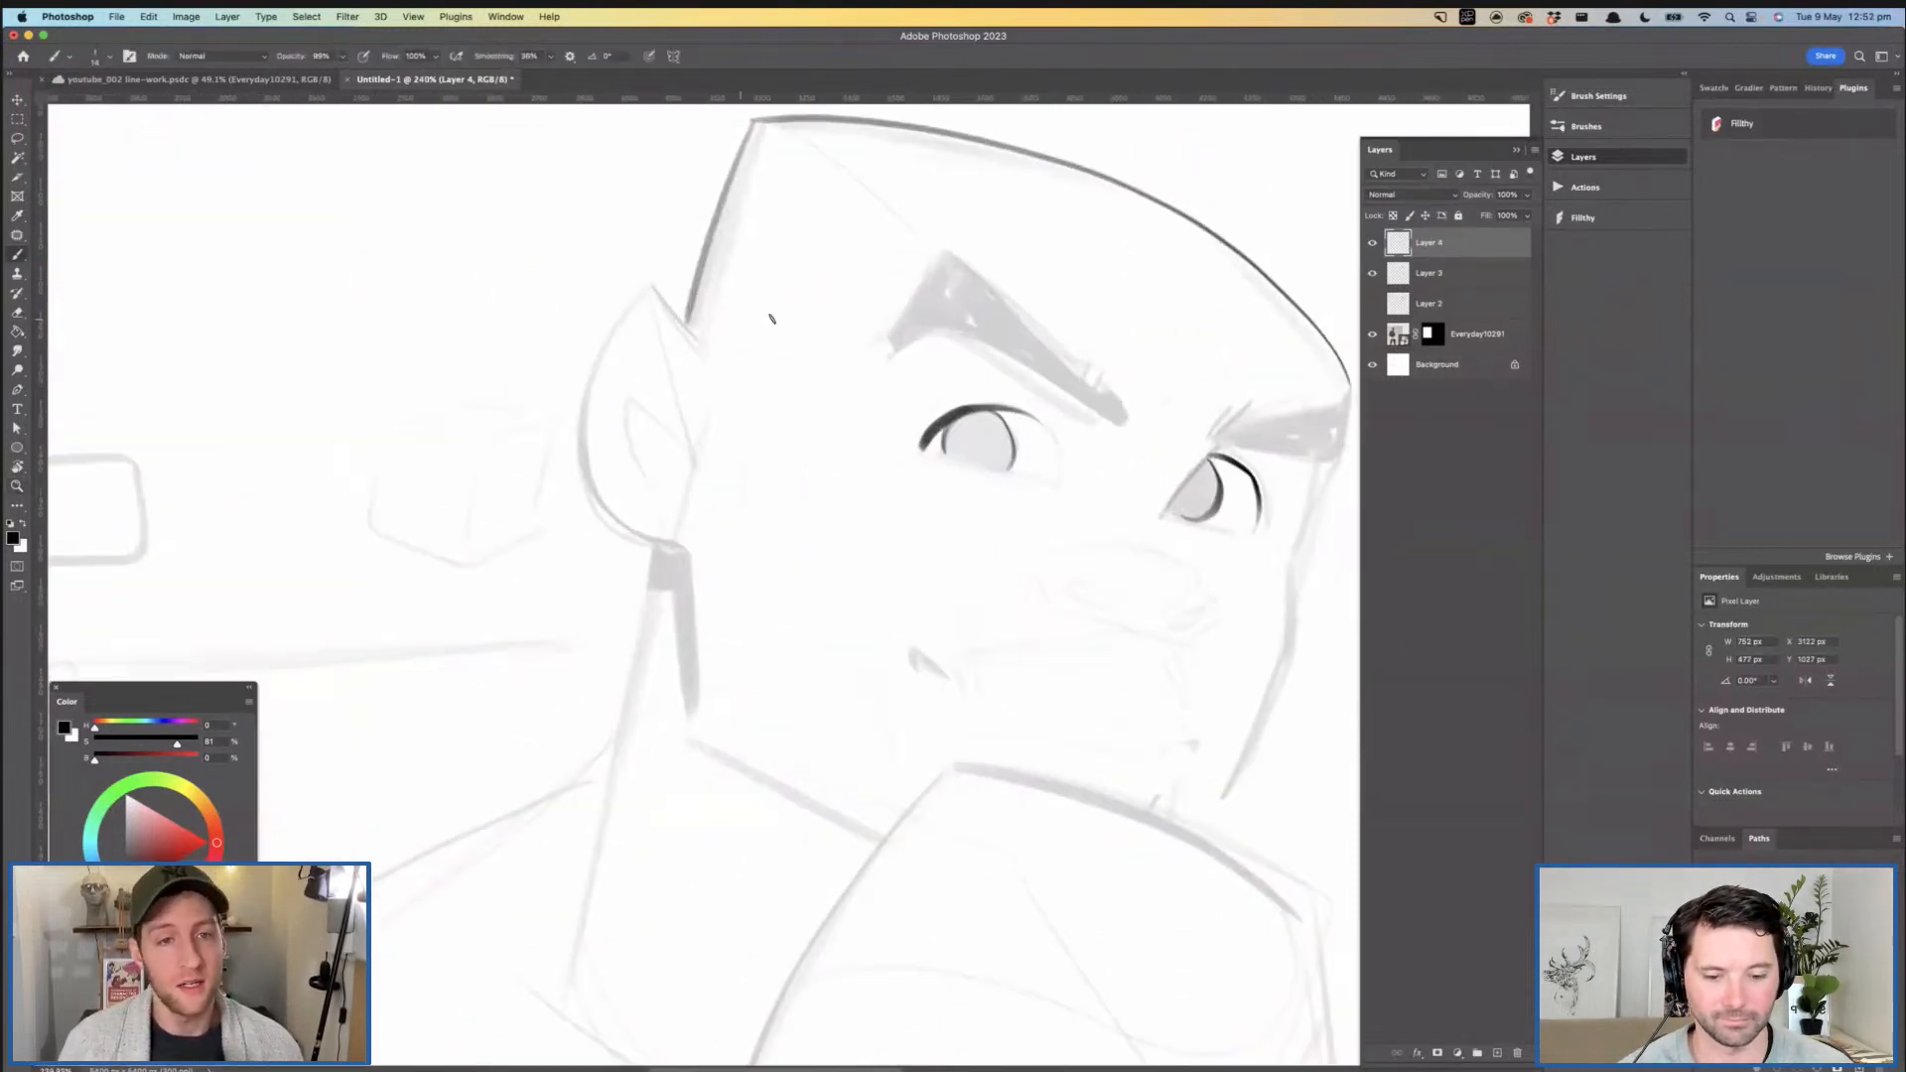
# - Ink the short diagonal edge from the ear's tip down to the side of the head
pyautogui.moveTo(650, 282); pyautogui.dragTo(710, 334)
pyautogui.press('z')
pyautogui.moveTo(818, 405); pyautogui.dragTo(759, 412)
pyautogui.moveTo(889, 466)
pyautogui.mouseDown()
pyautogui.moveTo(942, 479)
pyautogui.moveTo(892, 504)
pyautogui.moveTo(930, 513)
pyautogui.mouseUp()
pyautogui.press('b')
# - Ink the rear jaw edge as a thick, near-vertical stroke from the earlobe to the jaw corner
pyautogui.press('super+z')
pyautogui.moveTo(502, 469); pyautogui.dragTo(524, 648)
pyautogui.press('super+z')
pyautogui.moveTo(500, 463); pyautogui.dragTo(524, 648)
pyautogui.press('super+z')
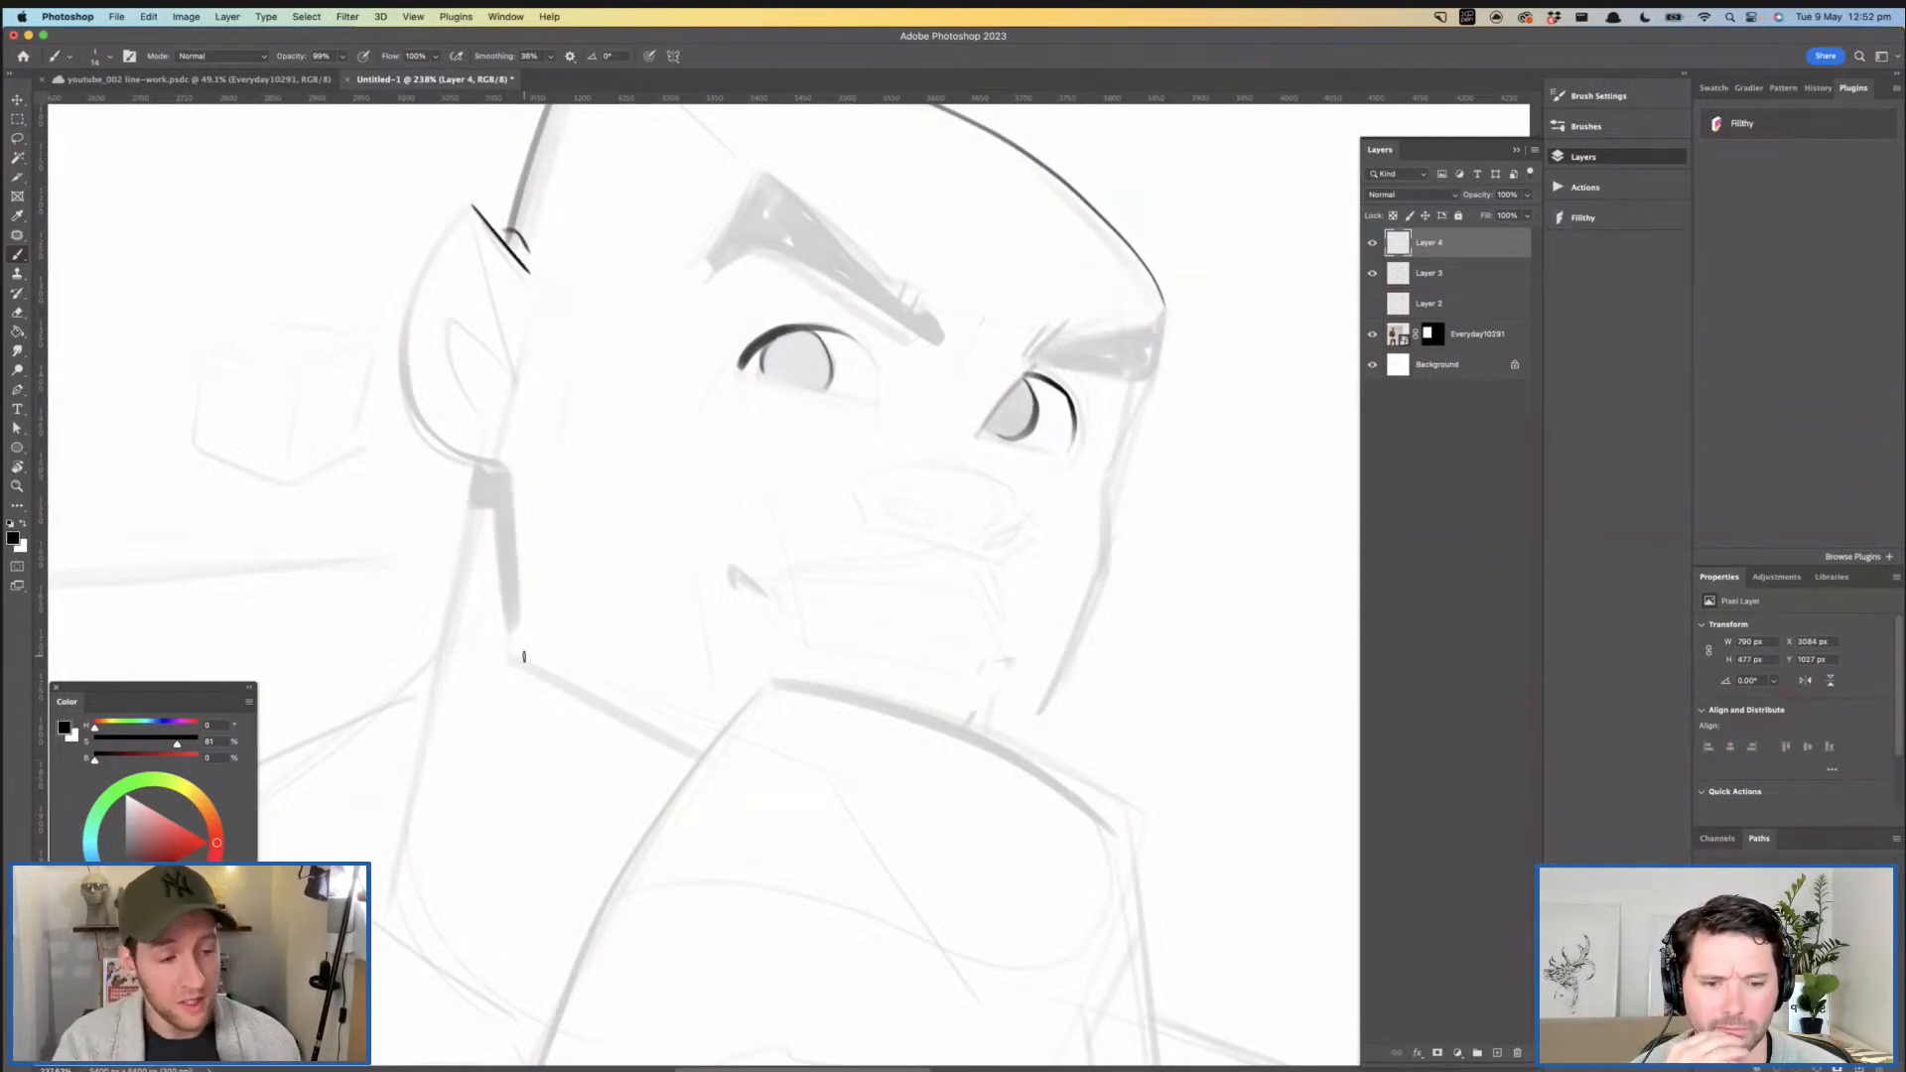
pyautogui.moveTo(511, 509); pyautogui.dragTo(519, 658)
pyautogui.press('super+z')
pyautogui.moveTo(509, 467); pyautogui.dragTo(515, 638)
pyautogui.moveTo(708, 591); pyautogui.dragTo(744, 537)
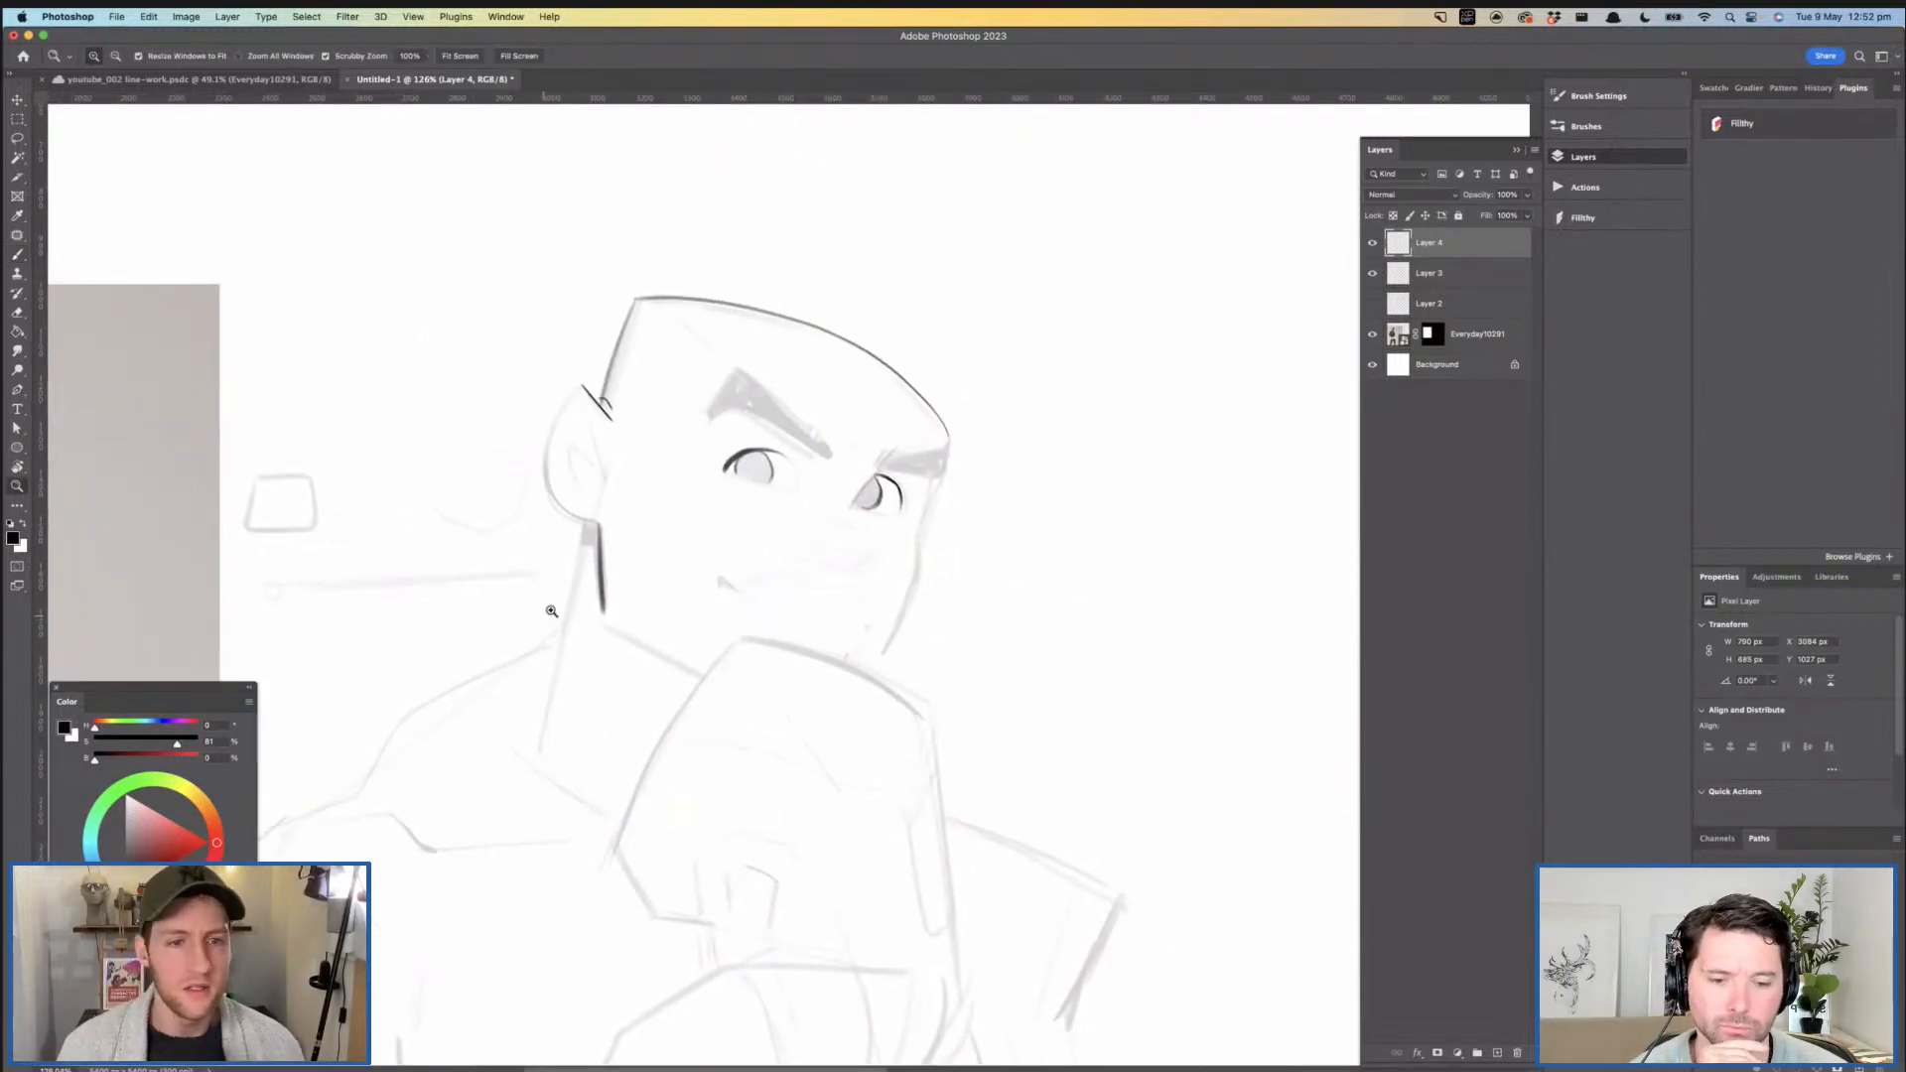
# - Ink the lower jawline from the jaw corner to the glove and the far cheek contour down to the glove
pyautogui.moveTo(551, 612); pyautogui.dragTo(651, 576)
pyautogui.press('super+z')
pyautogui.moveTo(638, 377)
pyautogui.mouseDown()
pyautogui.moveTo(688, 394)
pyautogui.moveTo(683, 614)
pyautogui.moveTo(585, 558)
pyautogui.moveTo(788, 697)
pyautogui.mouseUp()
pyautogui.moveTo(877, 629); pyautogui.dragTo(668, 659)
pyautogui.moveTo(1132, 495); pyautogui.dragTo(1010, 743)
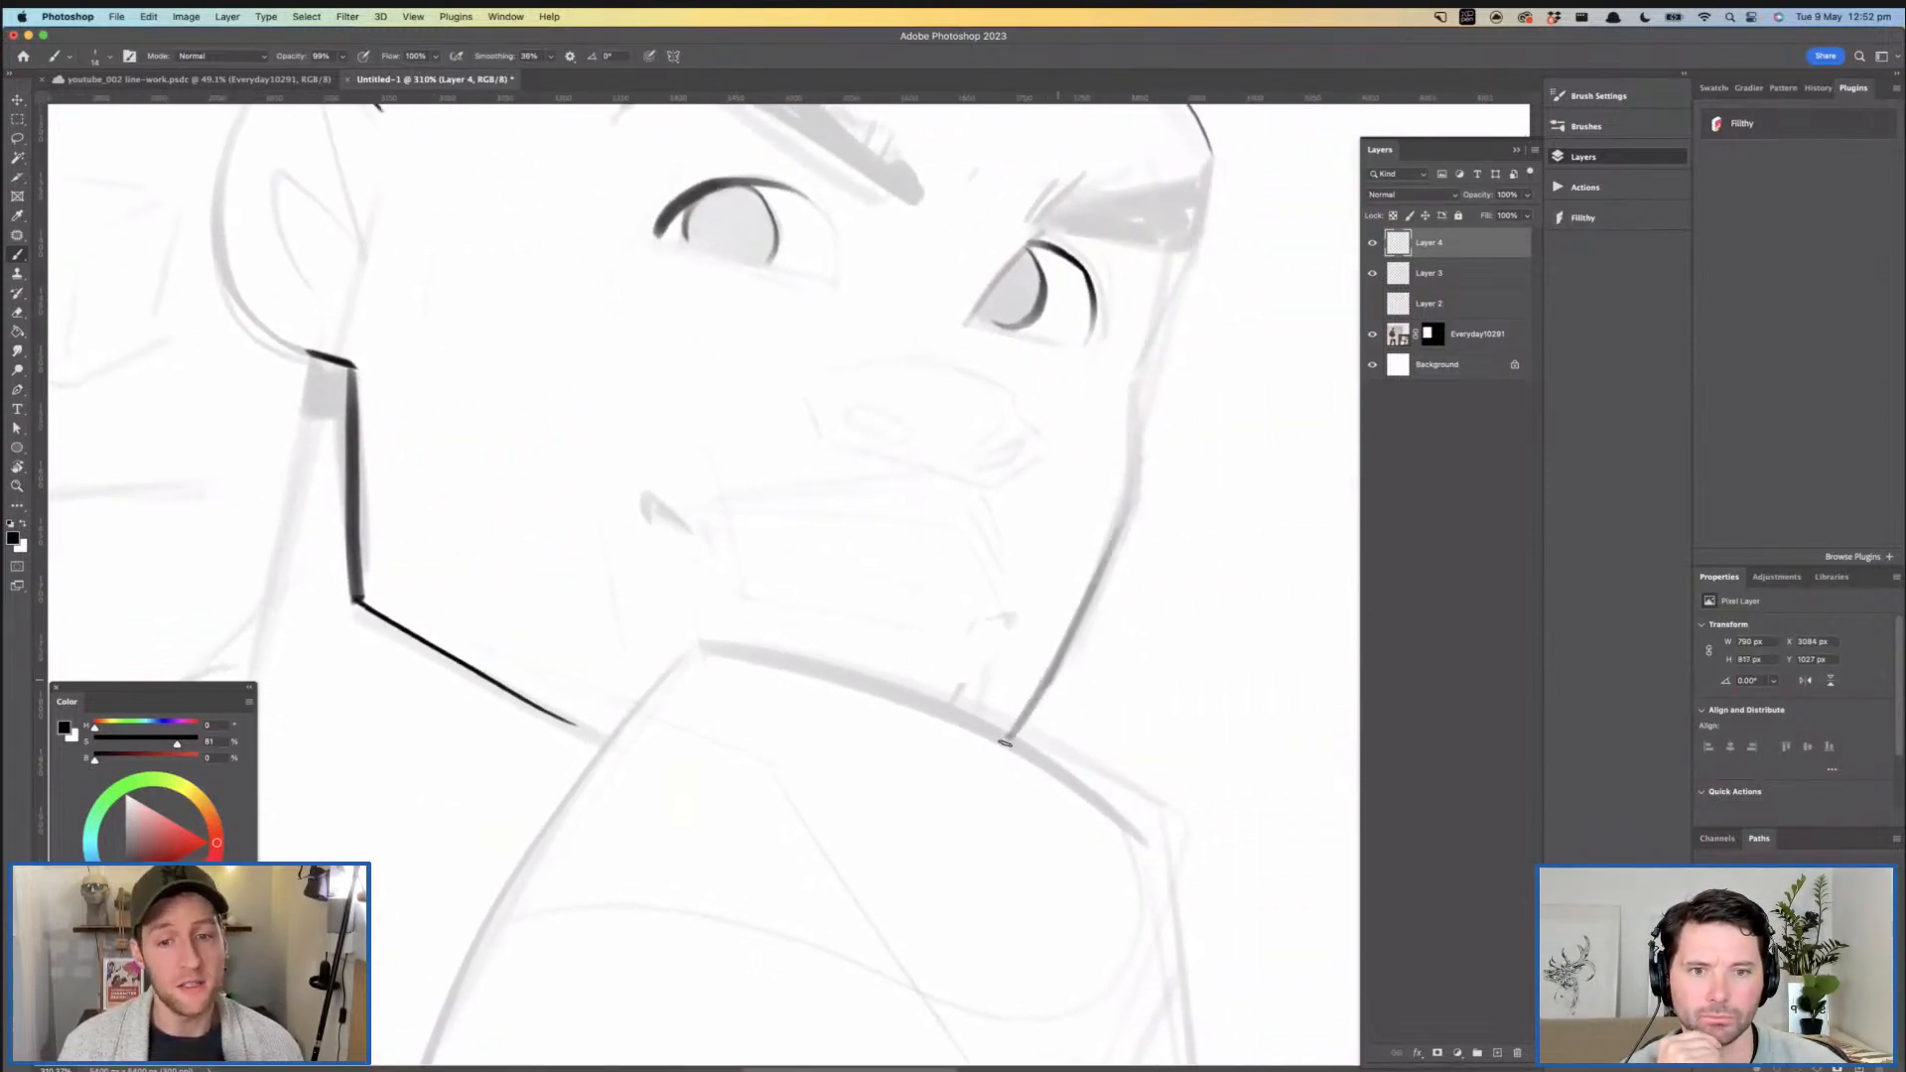
pyautogui.moveTo(1125, 399); pyautogui.dragTo(1060, 508)
pyautogui.moveTo(1067, 604)
pyautogui.mouseDown()
pyautogui.moveTo(1068, 486)
pyautogui.moveTo(1146, 266)
pyautogui.moveTo(802, 369)
pyautogui.mouseUp()
pyautogui.press('z')
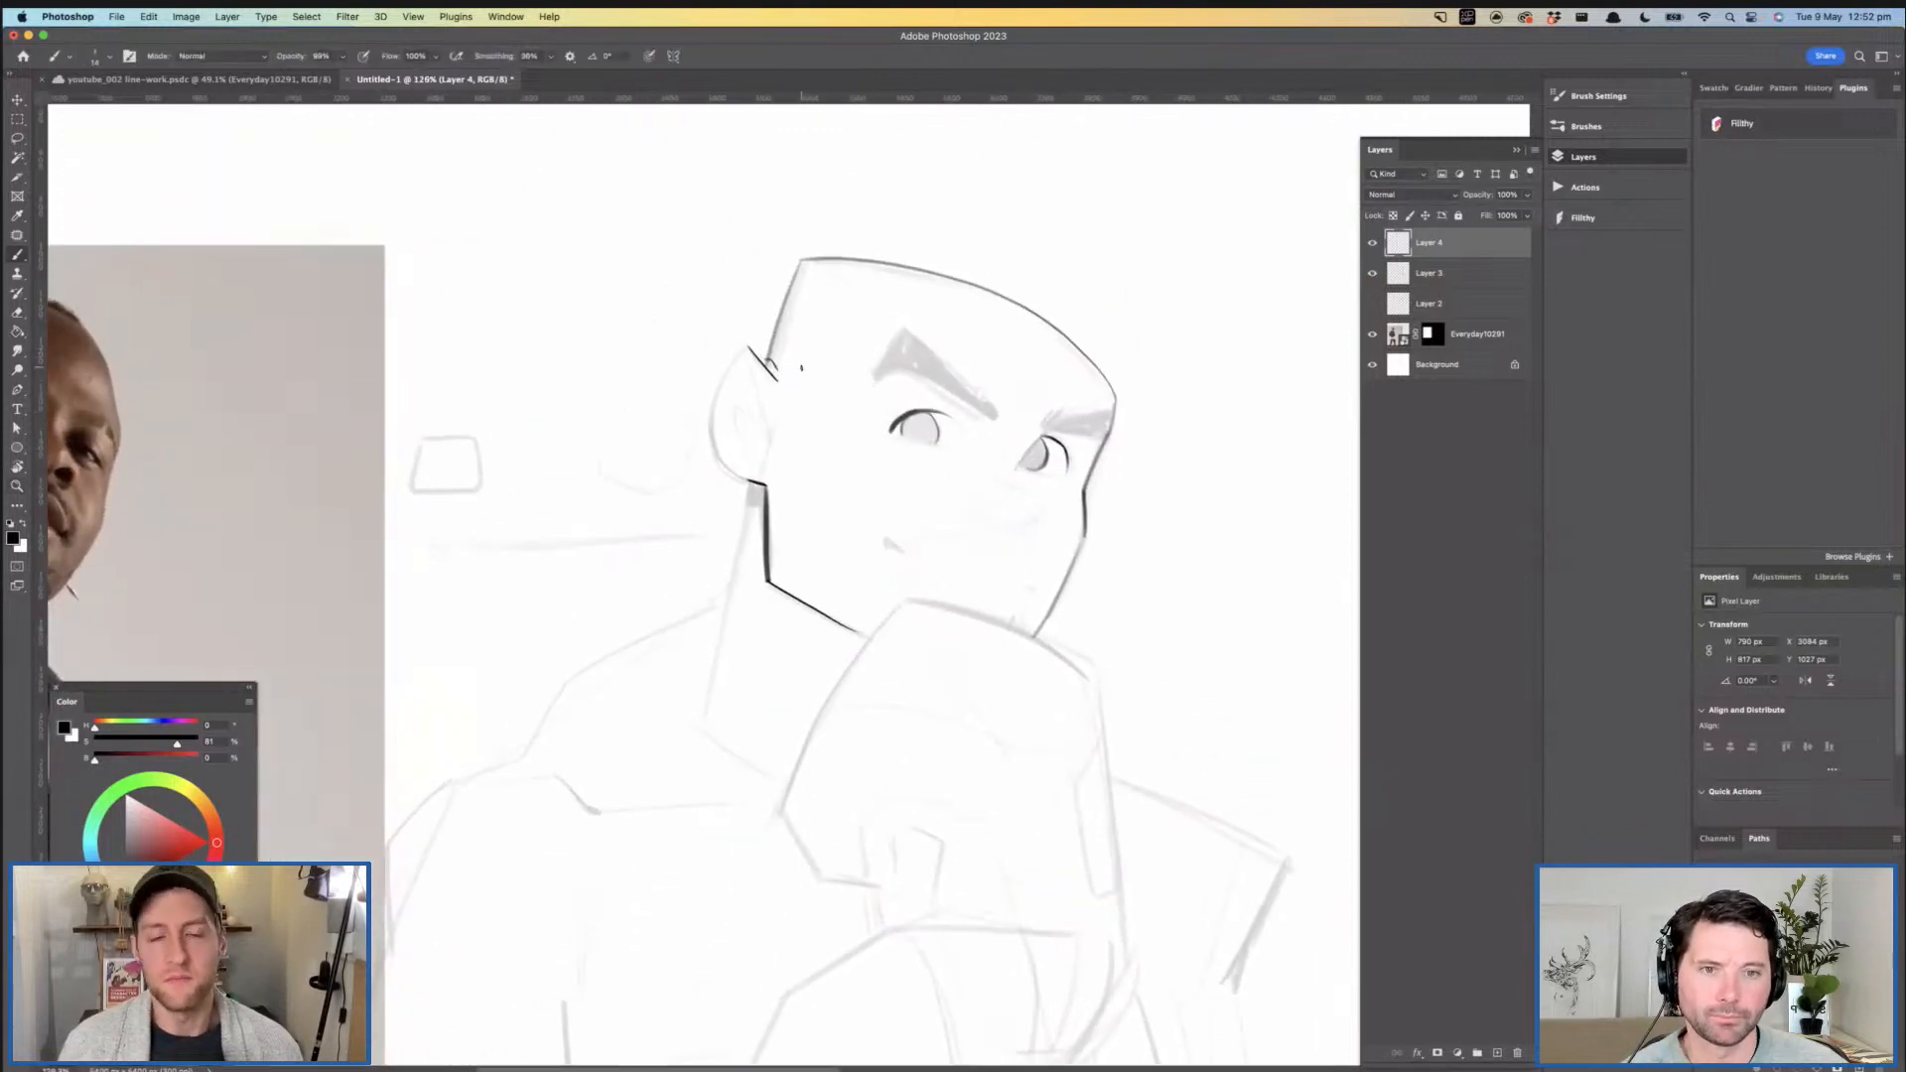
# - Ink the ear's outer contour, its front edge and the curved inner fold
pyautogui.press('super+z')
pyautogui.moveTo(750, 353)
pyautogui.mouseDown()
pyautogui.moveTo(771, 446)
pyautogui.moveTo(752, 463)
pyautogui.moveTo(839, 449)
pyautogui.mouseUp()
pyautogui.press('super+z')
pyautogui.press('z')
pyautogui.press('b')
pyautogui.moveTo(729, 310)
pyautogui.mouseDown()
pyautogui.moveTo(678, 422)
pyautogui.moveTo(699, 509)
pyautogui.moveTo(764, 531)
pyautogui.mouseUp()
pyautogui.press('super+z')
pyautogui.moveTo(740, 304); pyautogui.dragTo(680, 397)
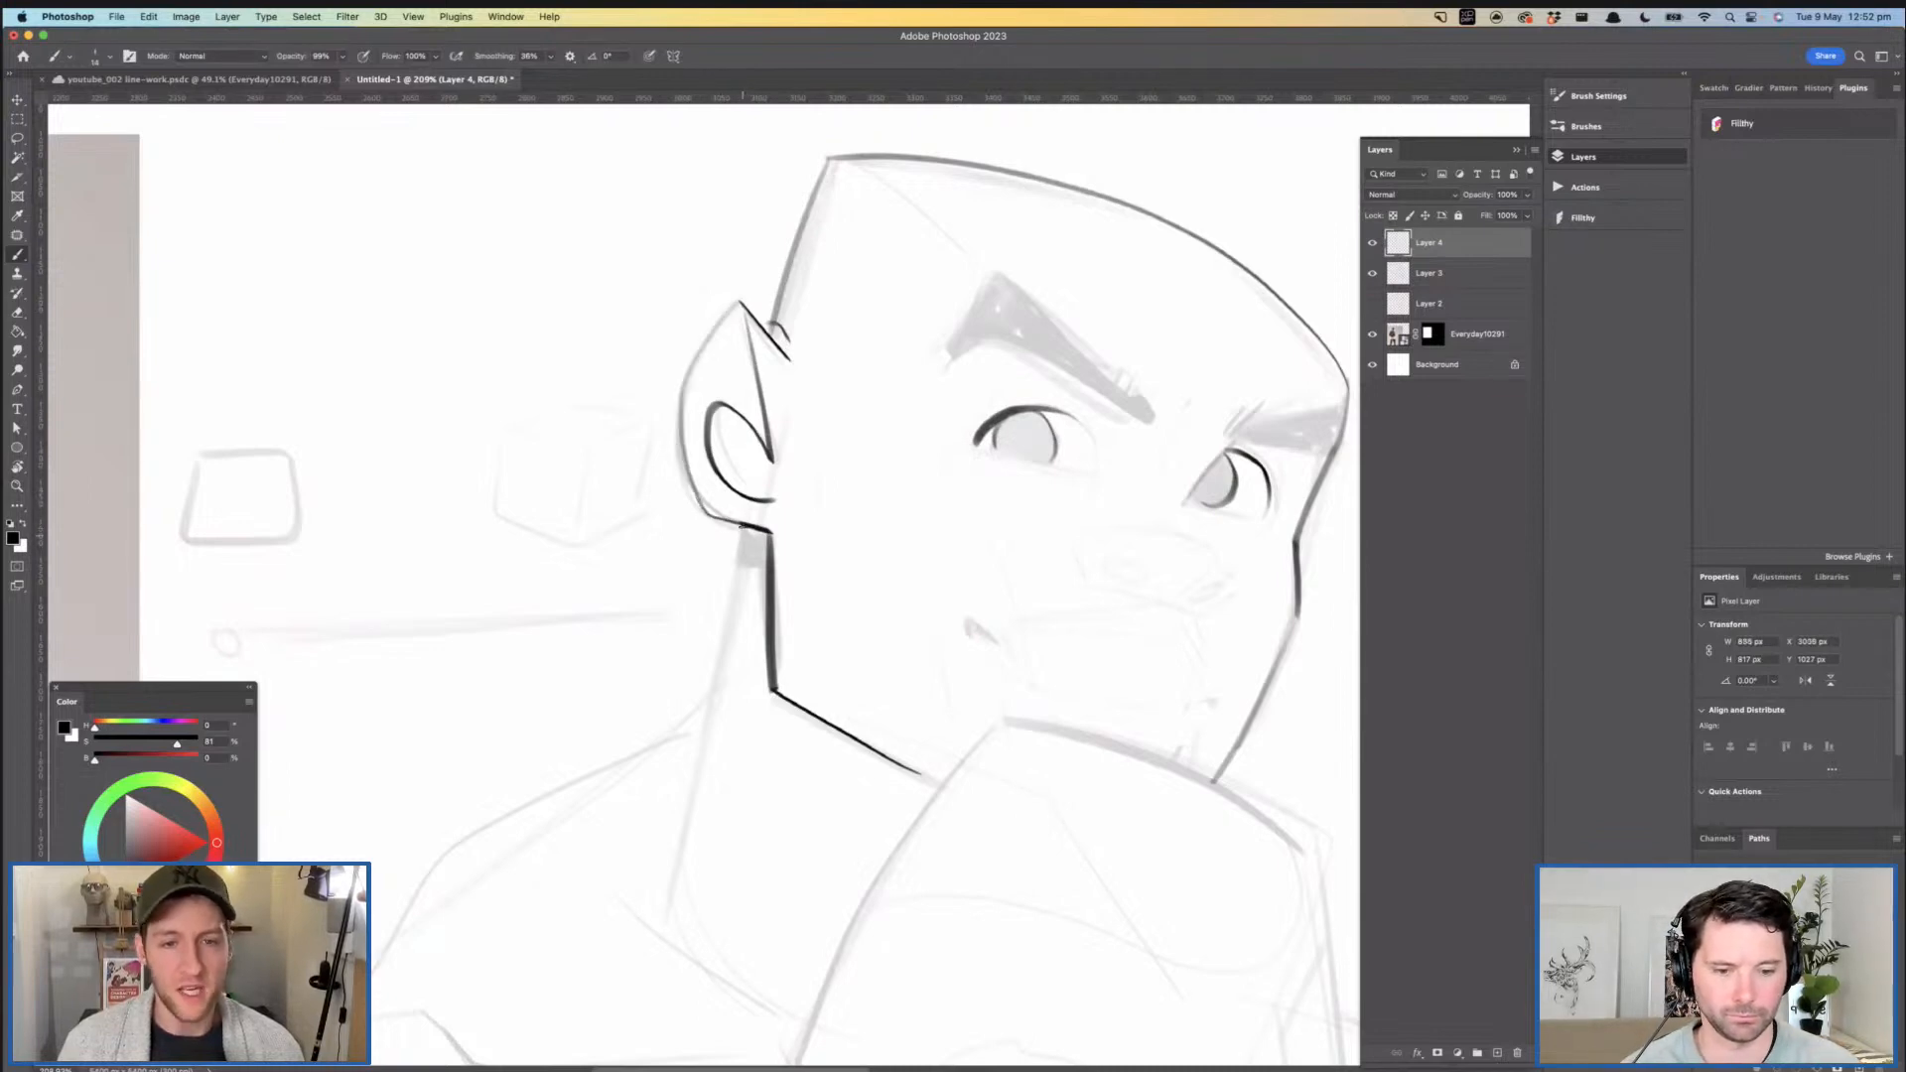
# - Ink the back of the neck downward from the earlobe and flip the canvas horizontally
pyautogui.moveTo(743, 524); pyautogui.dragTo(711, 683)
pyautogui.press('z')
pyautogui.moveTo(810, 574); pyautogui.dragTo(765, 561)
pyautogui.moveTo(840, 630)
pyautogui.mouseDown()
pyautogui.moveTo(832, 426)
pyautogui.moveTo(779, 449)
pyautogui.mouseUp()
pyautogui.moveTo(854, 460)
pyautogui.mouseDown()
pyautogui.moveTo(826, 466)
pyautogui.moveTo(840, 493)
pyautogui.mouseUp()
pyautogui.press('super+shift+h')
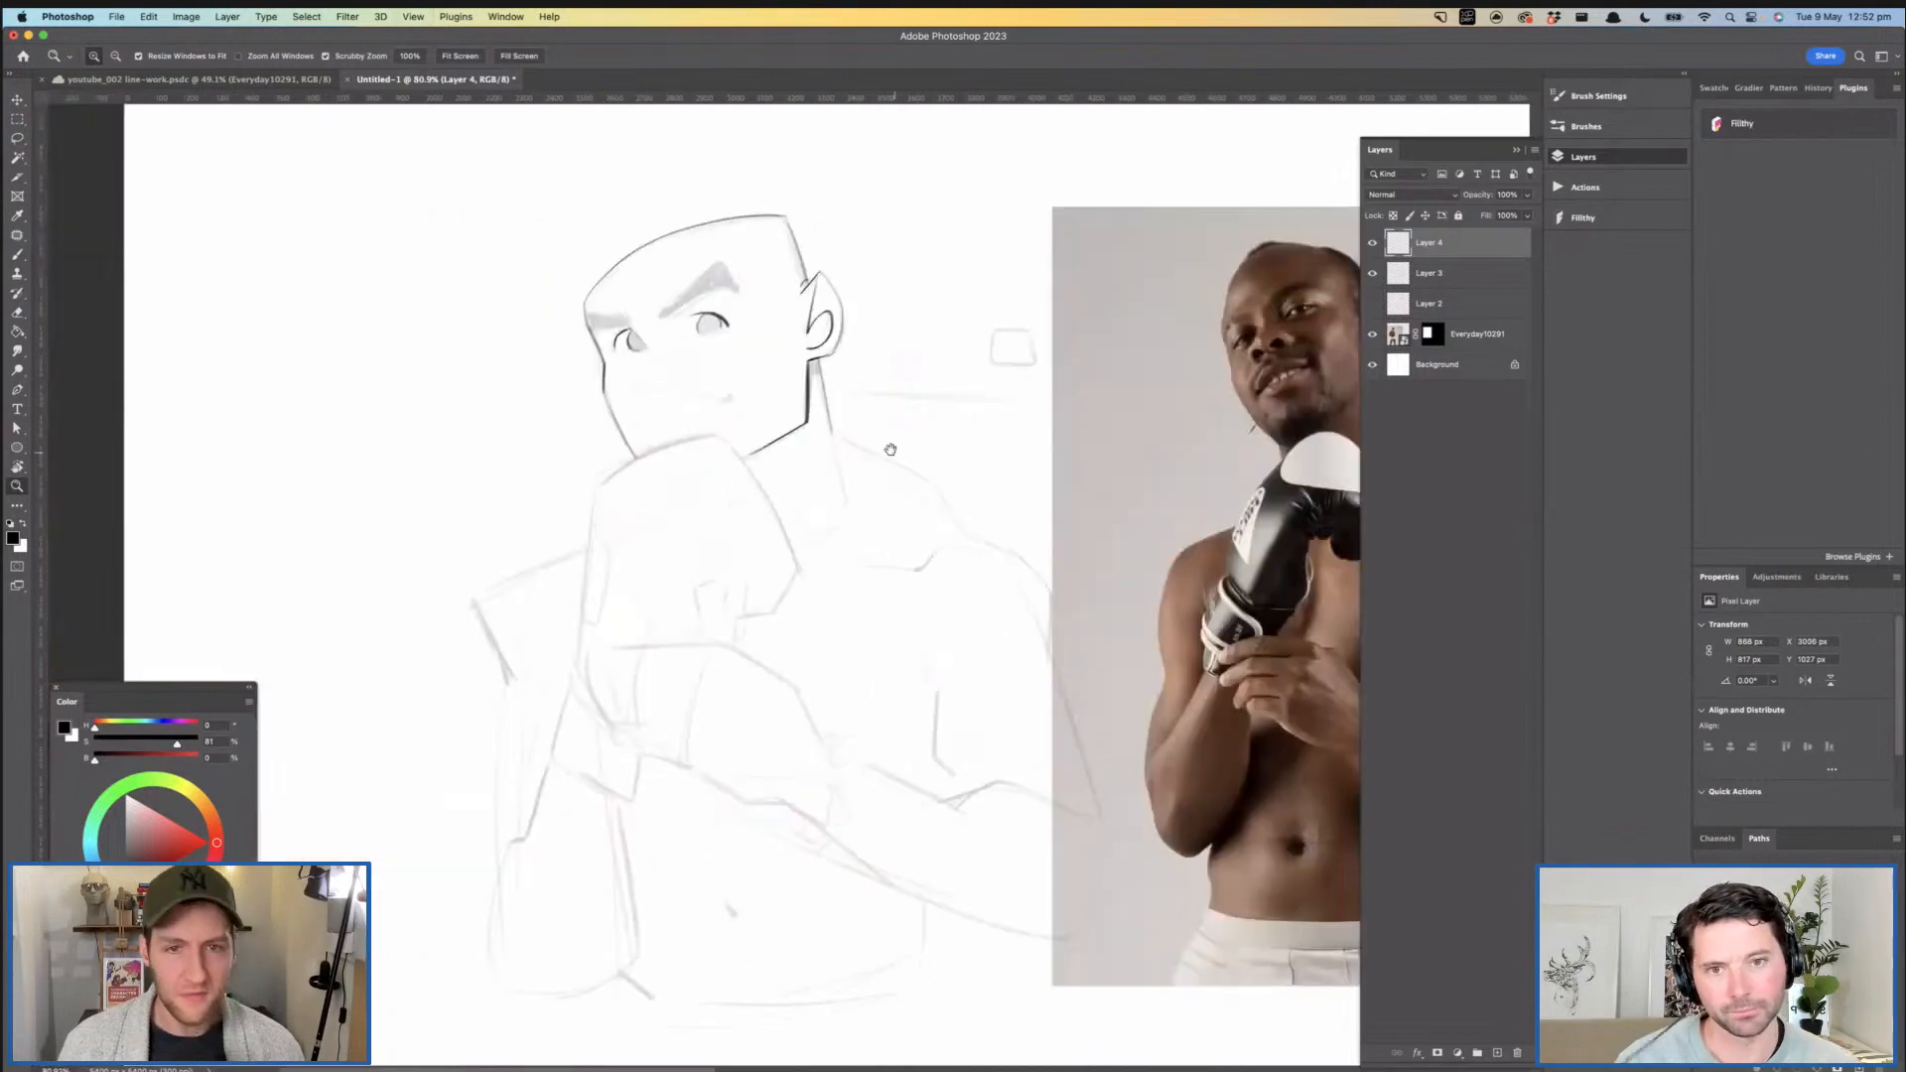
# - Outline both eyebrows and add short hair strokes at their inner ends
pyautogui.moveTo(813, 384); pyautogui.dragTo(798, 437)
pyautogui.moveTo(642, 385); pyautogui.dragTo(723, 389)
pyautogui.press('b')
pyautogui.moveTo(519, 384)
pyautogui.mouseDown()
pyautogui.moveTo(438, 418)
pyautogui.moveTo(446, 508)
pyautogui.mouseUp()
pyautogui.moveTo(673, 511); pyautogui.dragTo(553, 637)
pyautogui.moveTo(509, 398)
pyautogui.mouseDown()
pyautogui.moveTo(556, 451)
pyautogui.moveTo(660, 382)
pyautogui.moveTo(928, 288)
pyautogui.moveTo(862, 164)
pyautogui.moveTo(633, 361)
pyautogui.moveTo(561, 452)
pyautogui.moveTo(581, 449)
pyautogui.moveTo(402, 377)
pyautogui.moveTo(412, 457)
pyautogui.moveTo(581, 437)
pyautogui.mouseUp()
pyautogui.hotkey('ctrl', 'space')
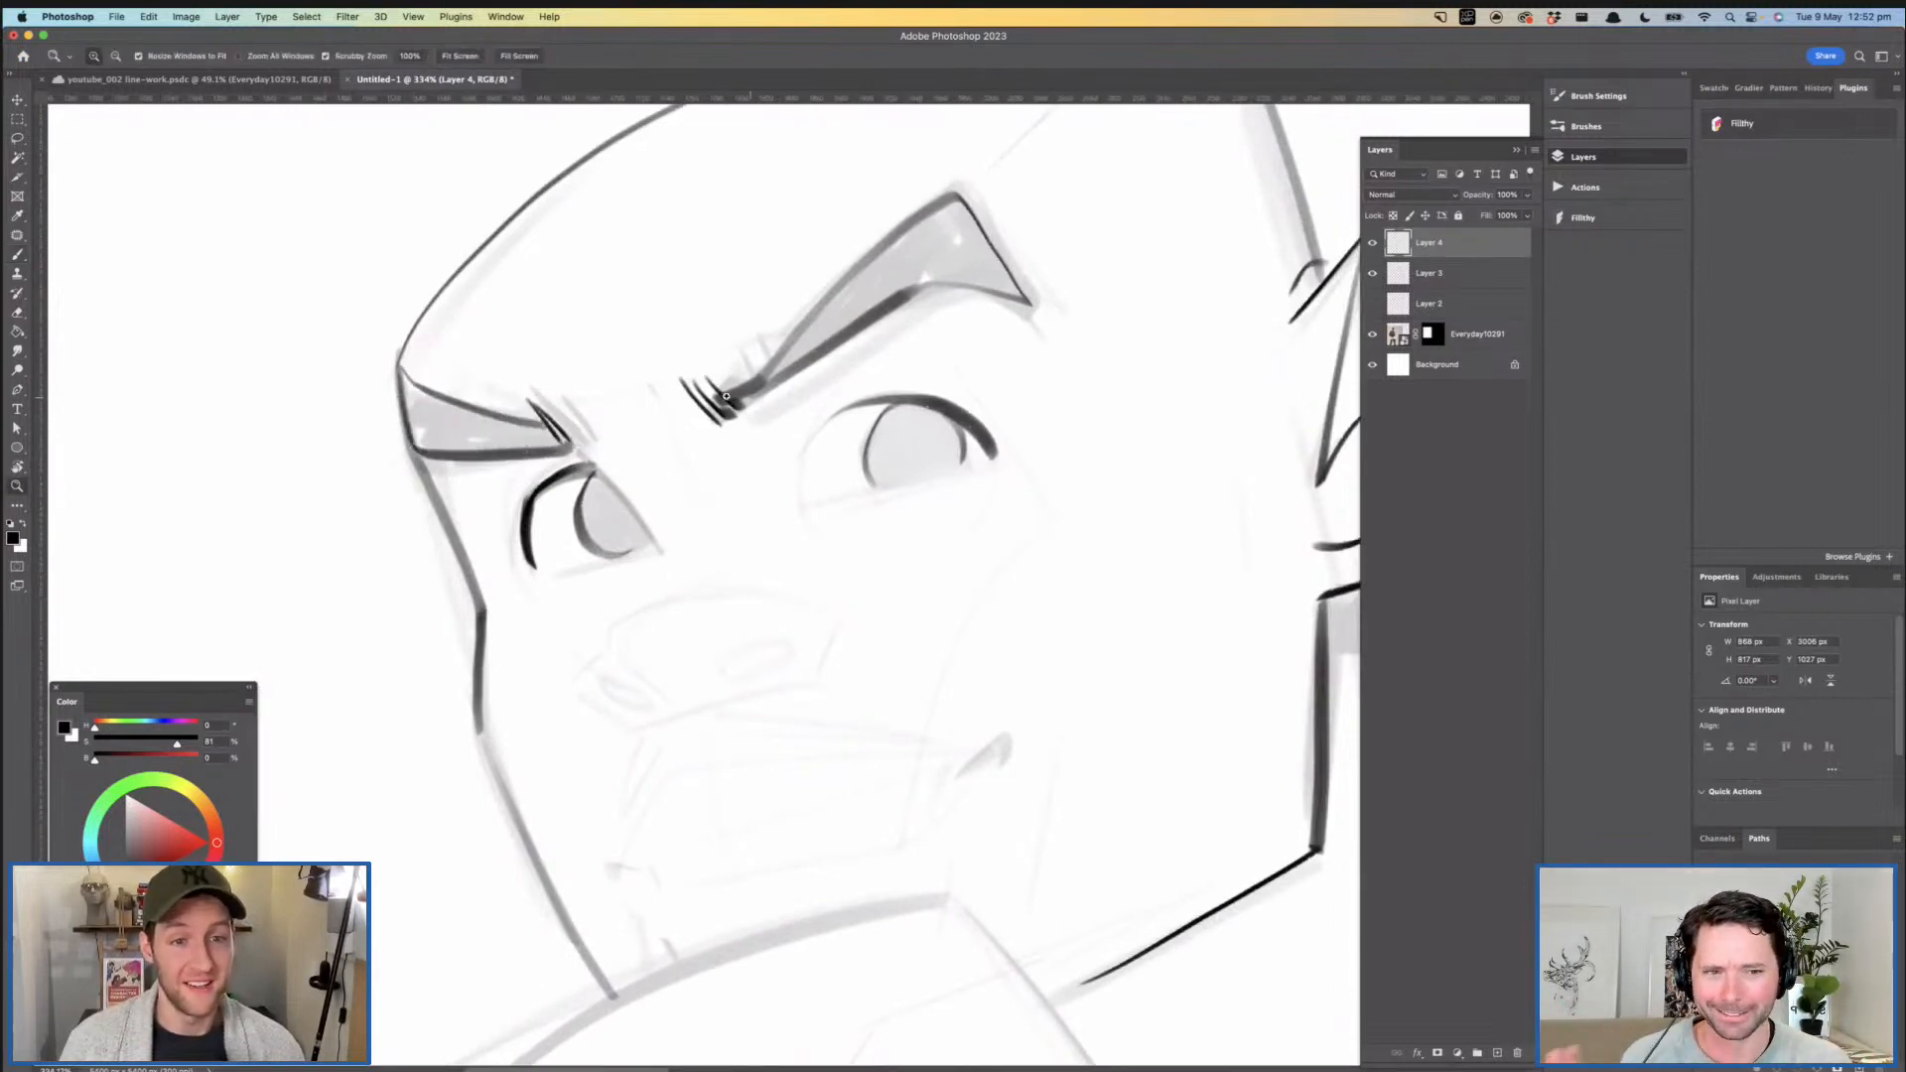
# - Ink the near eye's inner curve and its thin lower contour
pyautogui.moveTo(727, 396); pyautogui.dragTo(596, 399)
pyautogui.moveTo(783, 471)
pyautogui.mouseDown()
pyautogui.moveTo(719, 435)
pyautogui.moveTo(775, 429)
pyautogui.moveTo(720, 414)
pyautogui.moveTo(742, 417)
pyautogui.mouseUp()
pyautogui.moveTo(733, 396); pyautogui.dragTo(761, 421)
pyautogui.moveTo(761, 338); pyautogui.dragTo(798, 340)
pyautogui.moveTo(737, 258)
pyautogui.mouseDown()
pyautogui.moveTo(695, 270)
pyautogui.moveTo(663, 335)
pyautogui.mouseUp()
pyautogui.press('super+z')
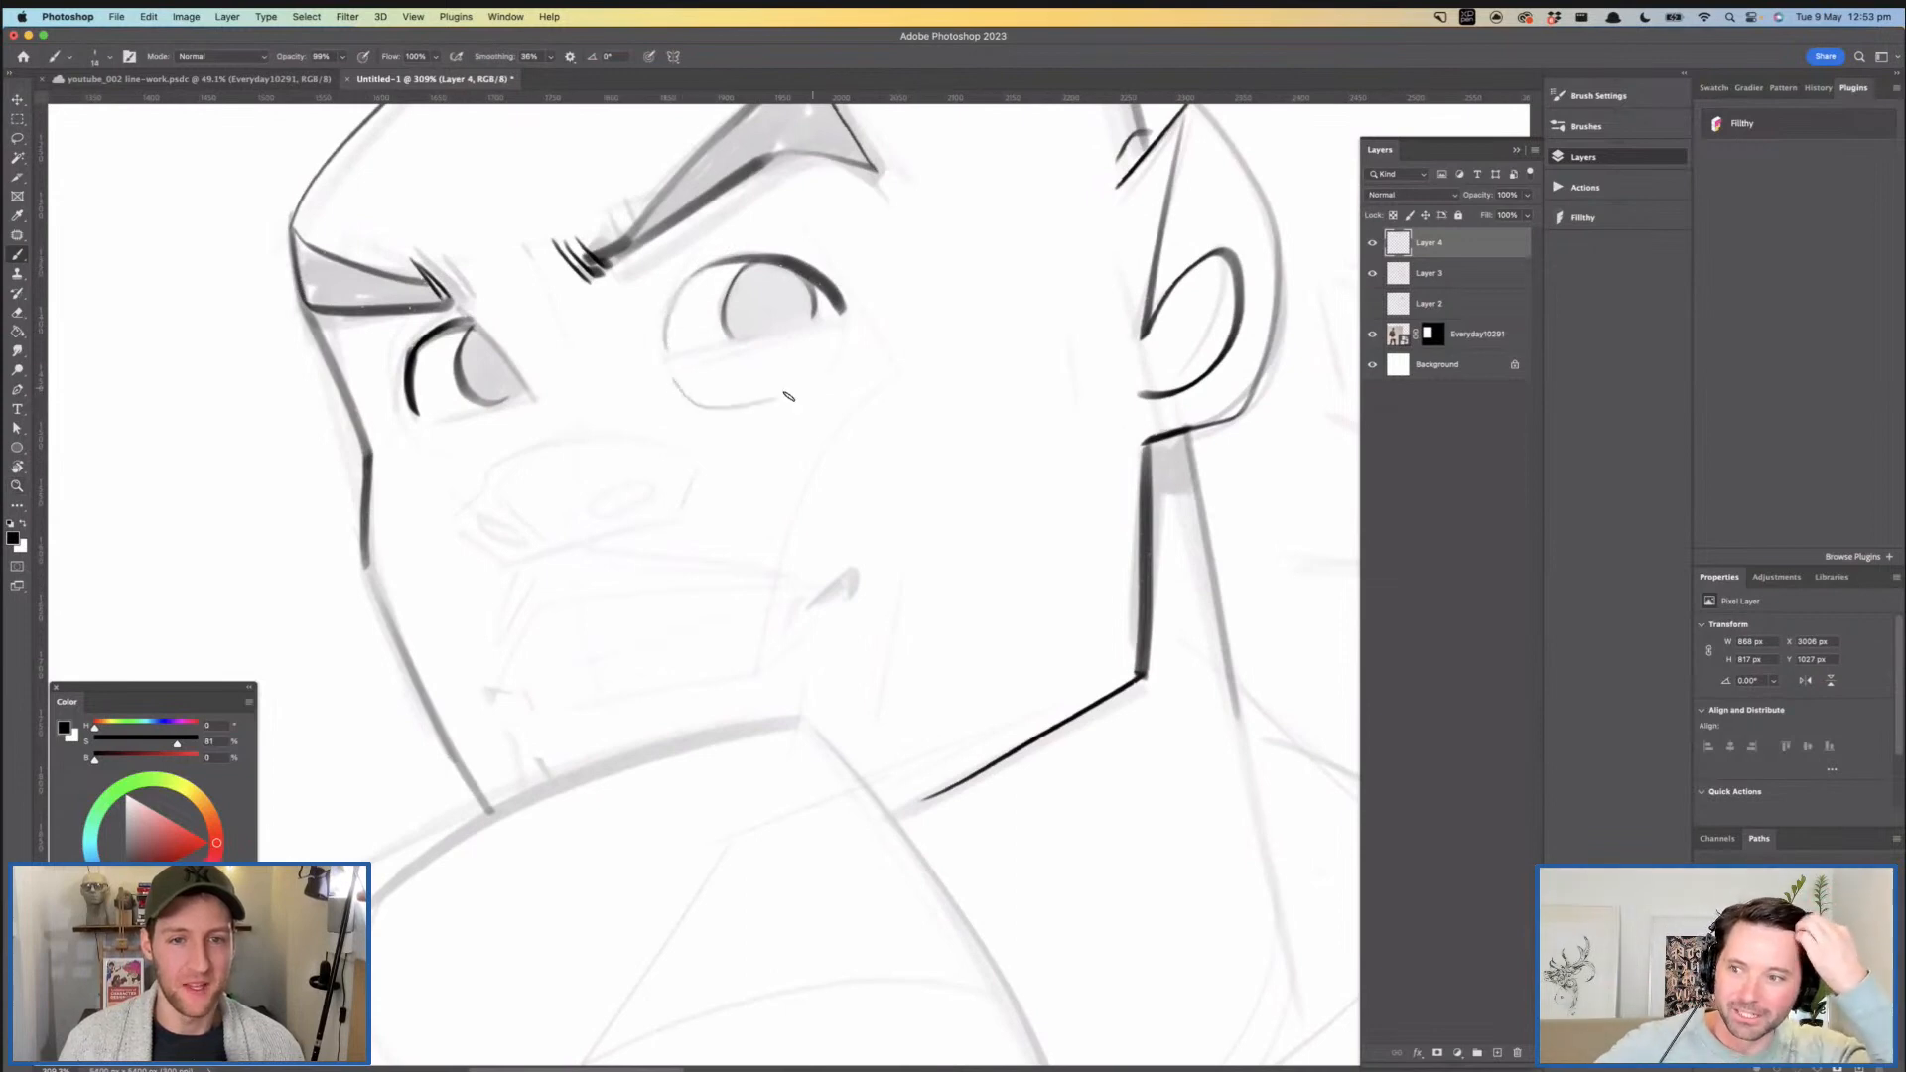
pyautogui.moveTo(743, 407); pyautogui.dragTo(802, 399)
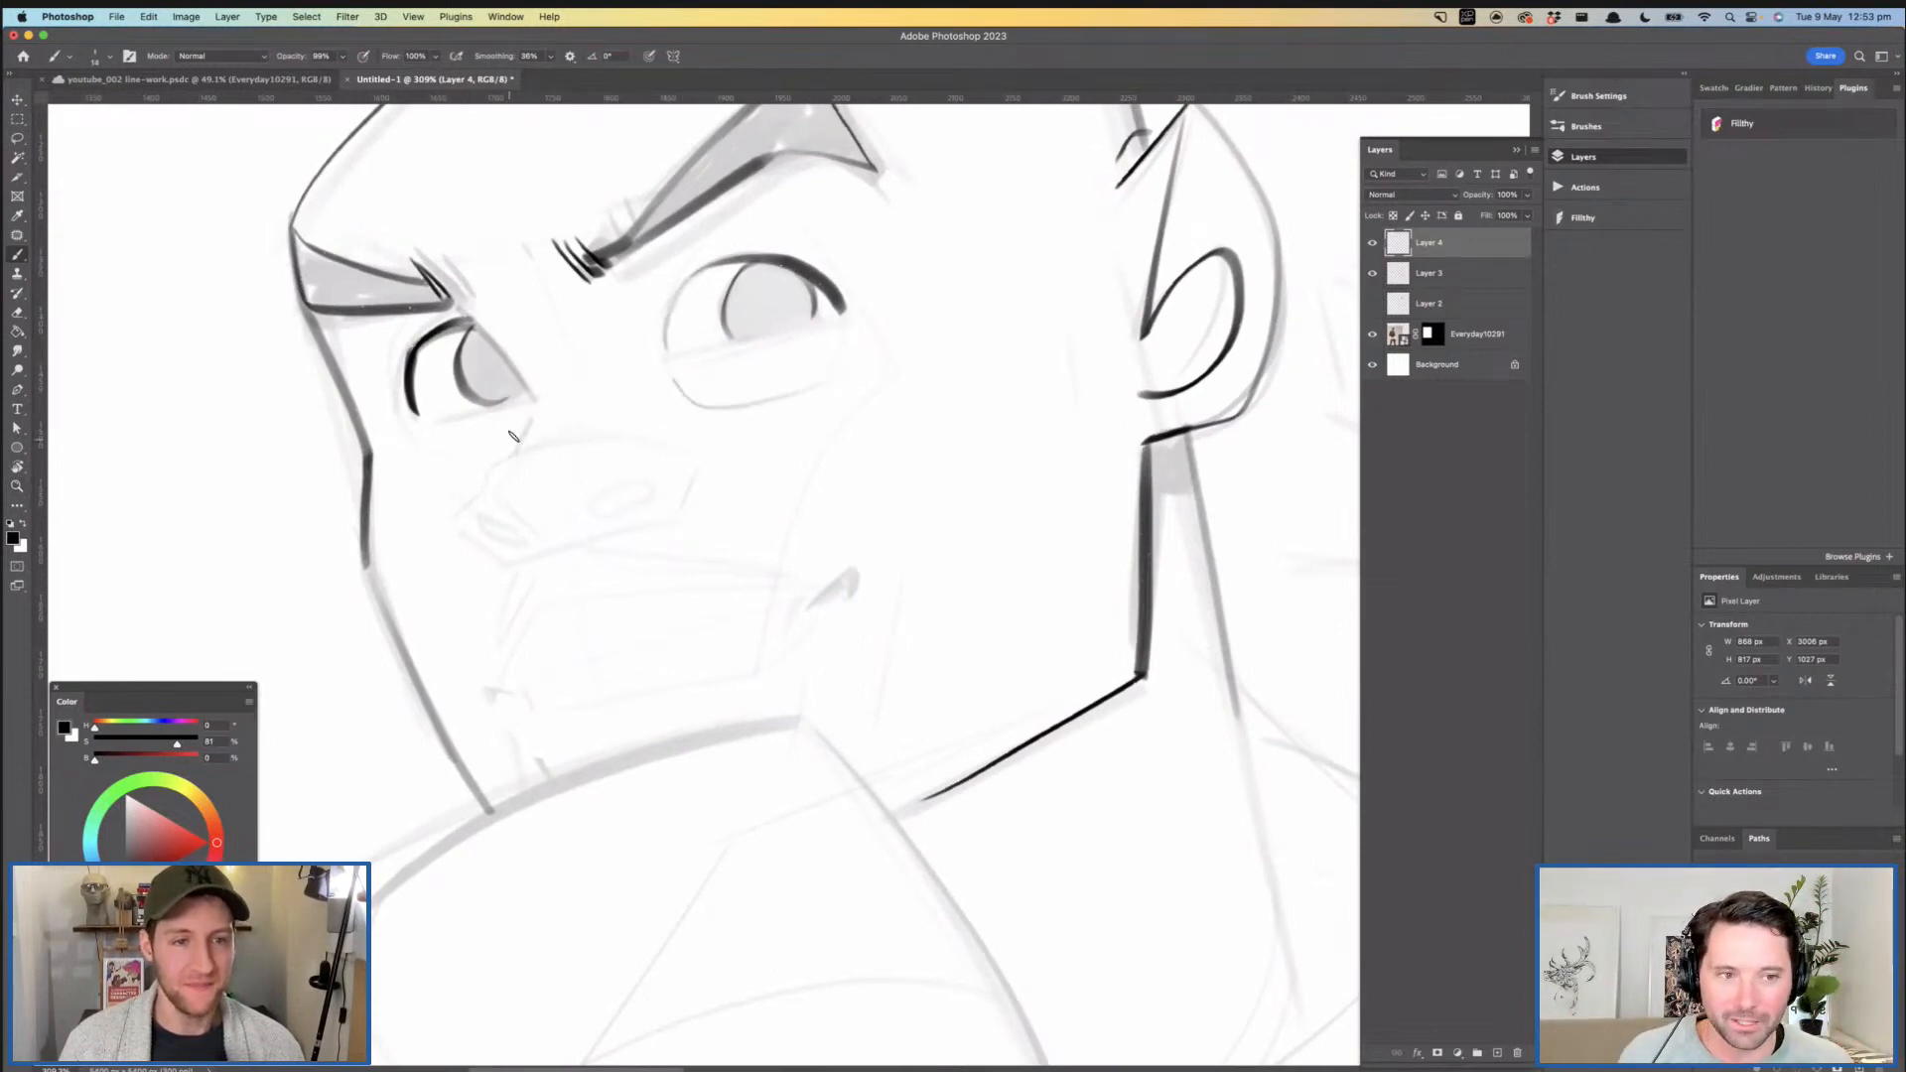
# - Fill both irises with dark tone and ink the thin crease beneath the far eye
pyautogui.moveTo(606, 392)
pyautogui.mouseDown()
pyautogui.moveTo(562, 421)
pyautogui.moveTo(684, 418)
pyautogui.moveTo(623, 390)
pyautogui.moveTo(702, 360)
pyautogui.moveTo(773, 378)
pyautogui.moveTo(767, 357)
pyautogui.moveTo(769, 384)
pyautogui.moveTo(758, 355)
pyautogui.moveTo(705, 355)
pyautogui.moveTo(762, 348)
pyautogui.moveTo(702, 358)
pyautogui.moveTo(687, 391)
pyautogui.moveTo(702, 350)
pyautogui.moveTo(695, 406)
pyautogui.moveTo(766, 375)
pyautogui.mouseUp()
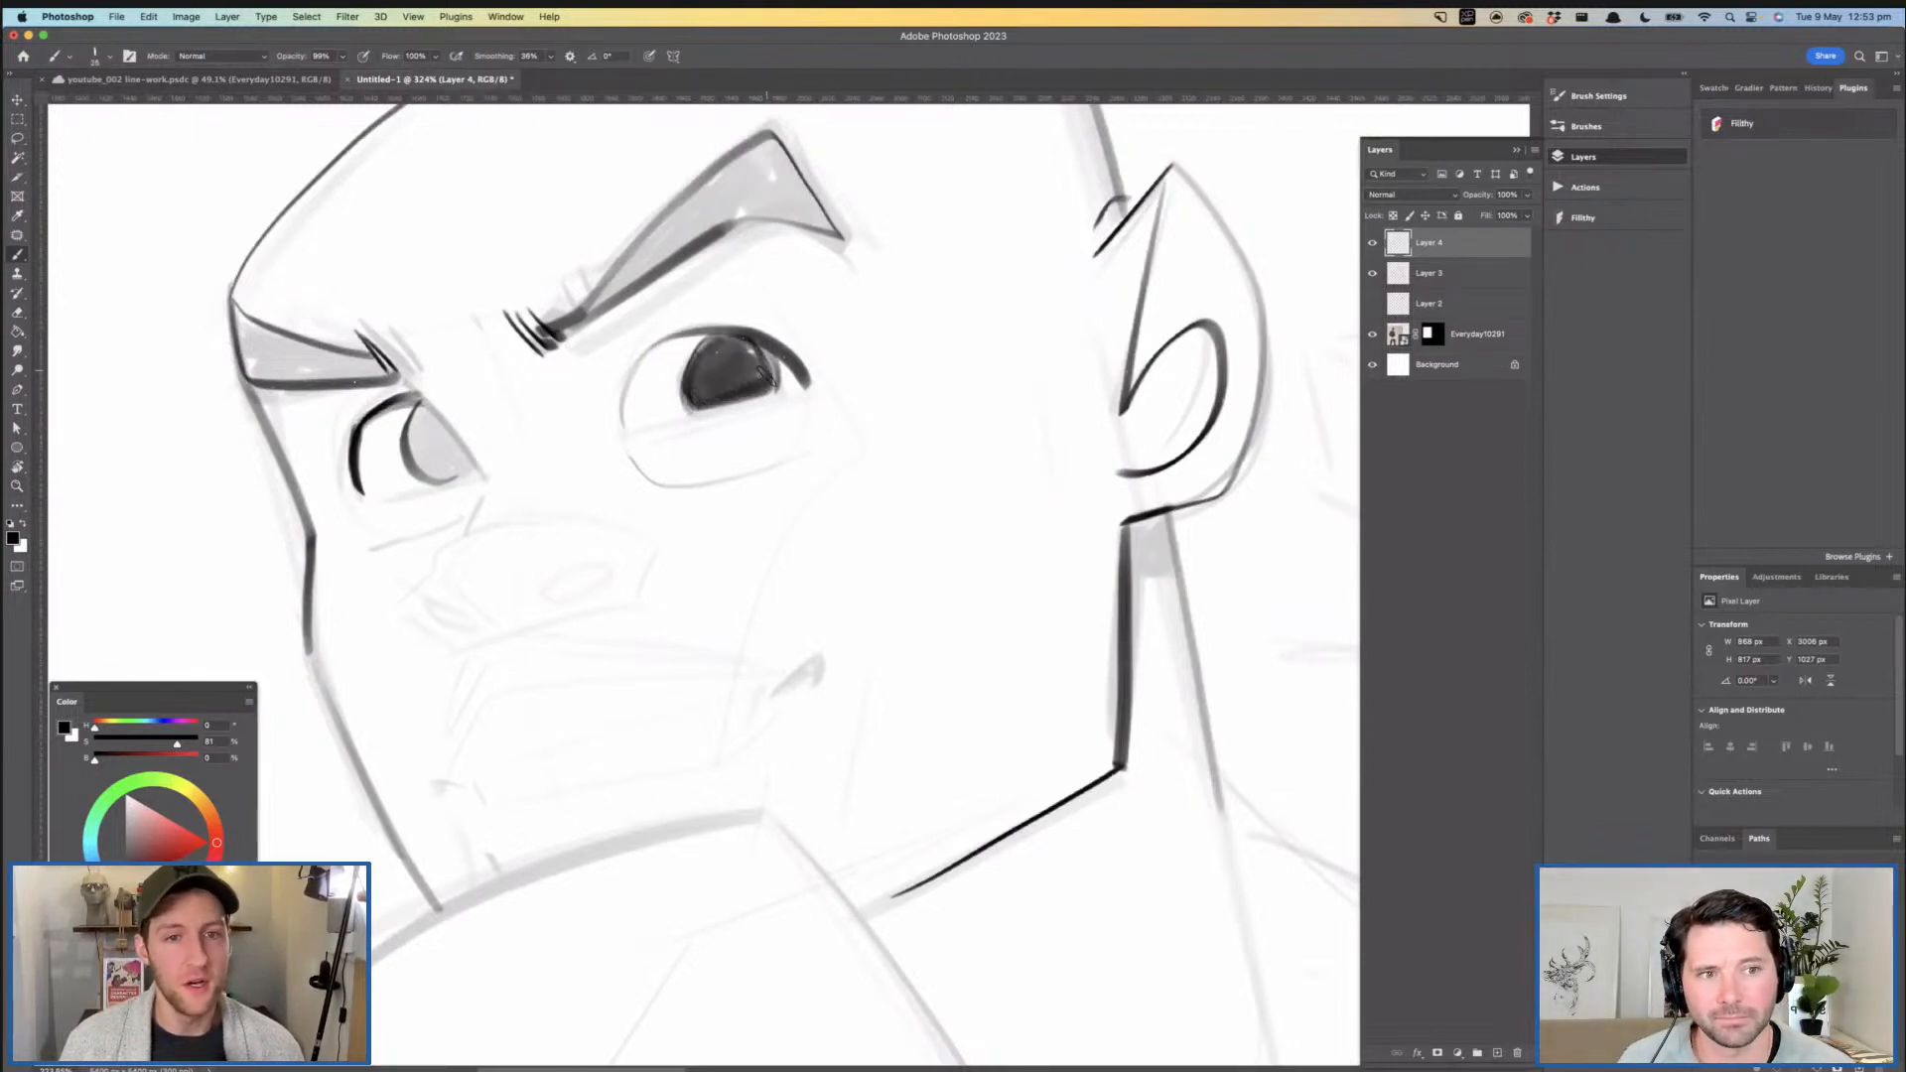
pyautogui.moveTo(701, 380)
pyautogui.mouseDown()
pyautogui.moveTo(620, 392)
pyautogui.moveTo(695, 389)
pyautogui.mouseUp()
pyautogui.moveTo(412, 409)
pyautogui.mouseDown()
pyautogui.moveTo(466, 475)
pyautogui.moveTo(406, 484)
pyautogui.moveTo(409, 411)
pyautogui.moveTo(427, 478)
pyautogui.moveTo(442, 449)
pyautogui.moveTo(422, 409)
pyautogui.moveTo(452, 486)
pyautogui.mouseUp()
pyautogui.moveTo(702, 452)
pyautogui.mouseDown()
pyautogui.moveTo(639, 453)
pyautogui.moveTo(660, 454)
pyautogui.mouseUp()
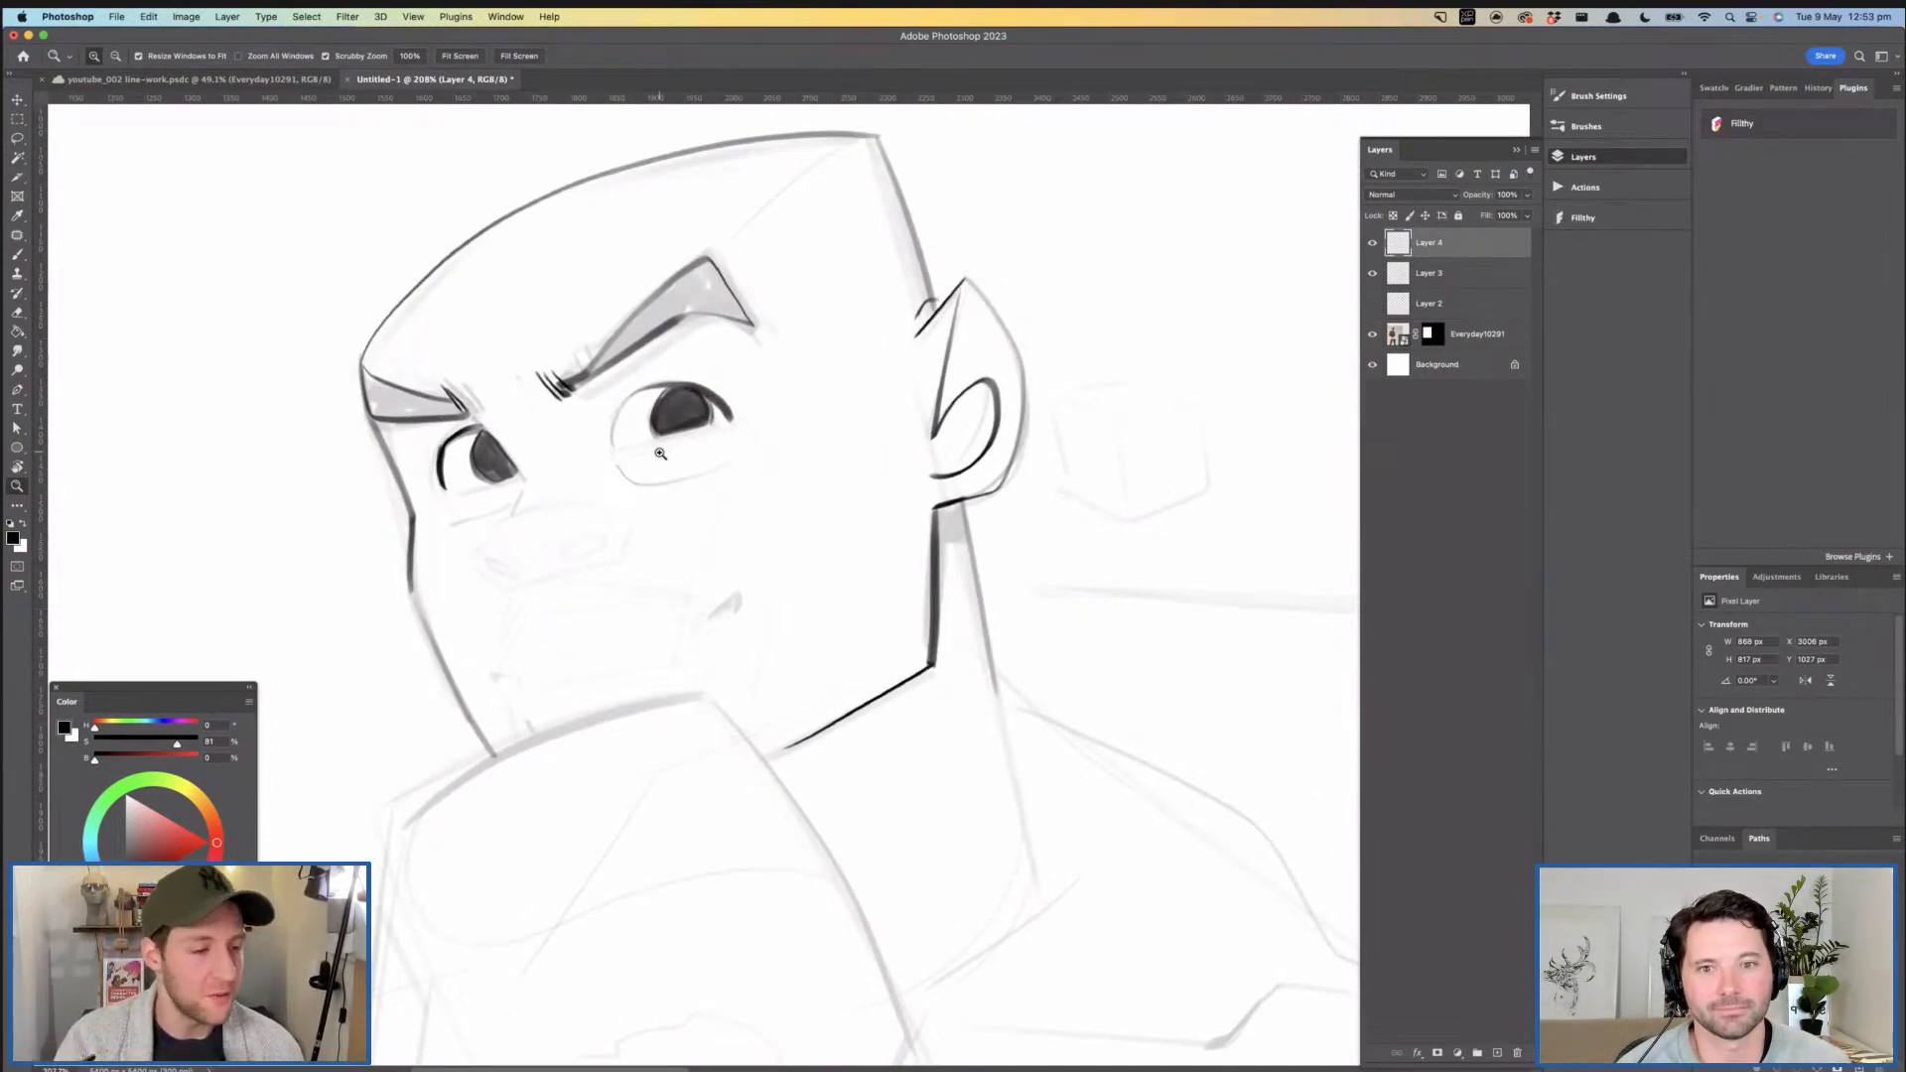
pyautogui.moveTo(660, 454); pyautogui.dragTo(671, 454)
# - Thicken the rear jaw edge and darken the small shadow directly beneath the earlobe
pyautogui.press('b')
pyautogui.press('super+z')
pyautogui.moveTo(957, 518)
pyautogui.mouseDown()
pyautogui.moveTo(983, 532)
pyautogui.moveTo(990, 508)
pyautogui.moveTo(948, 681)
pyautogui.mouseUp()
pyautogui.press('super+z')
pyautogui.press('z')
pyautogui.moveTo(956, 522)
pyautogui.mouseDown()
pyautogui.moveTo(948, 683)
pyautogui.moveTo(860, 413)
pyautogui.moveTo(873, 497)
pyautogui.moveTo(741, 429)
pyautogui.moveTo(746, 410)
pyautogui.mouseUp()
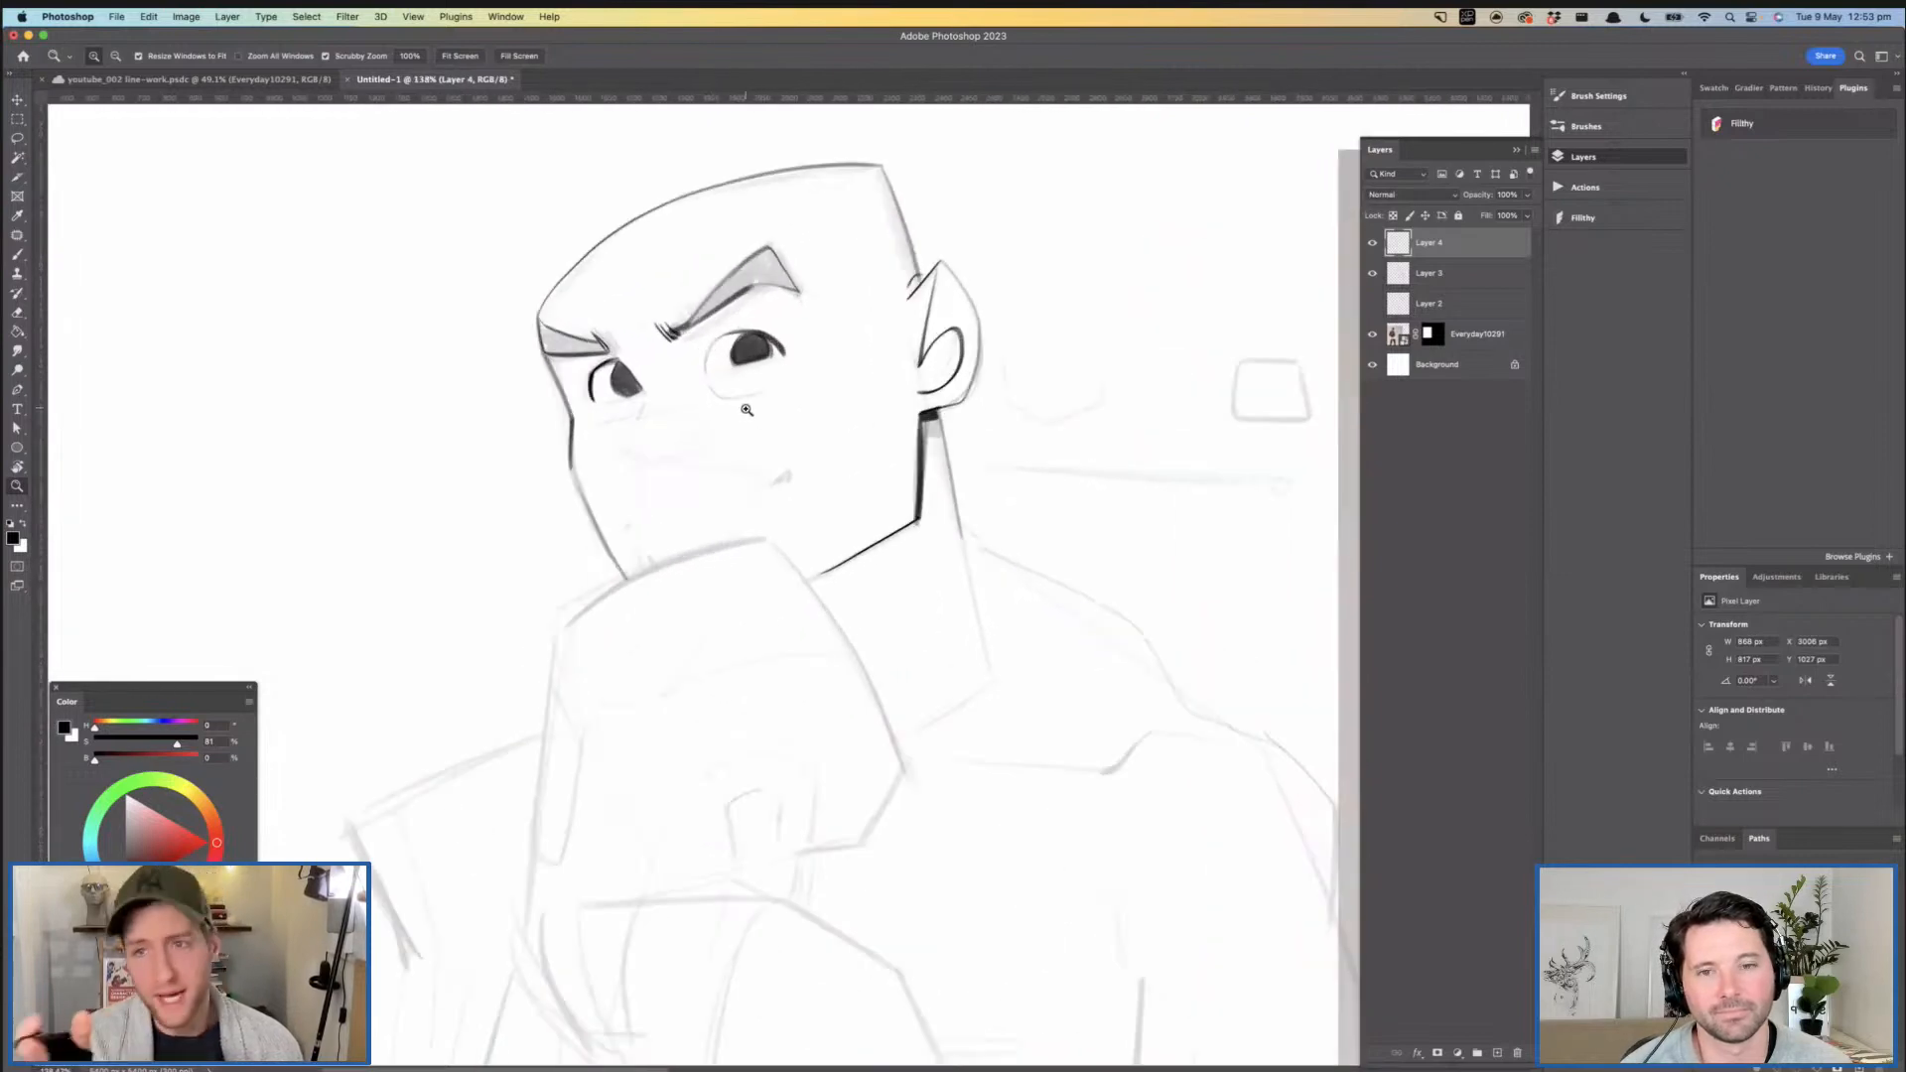
pyautogui.moveTo(719, 483)
pyautogui.mouseDown()
pyautogui.moveTo(784, 426)
pyautogui.moveTo(741, 426)
pyautogui.moveTo(702, 392)
pyautogui.mouseUp()
# - Fill both outlined eyebrows with dark tone
pyautogui.press('b')
pyautogui.moveTo(730, 274); pyautogui.dragTo(705, 413)
pyautogui.moveTo(651, 386)
pyautogui.mouseDown()
pyautogui.moveTo(786, 246)
pyautogui.moveTo(835, 224)
pyautogui.moveTo(900, 310)
pyautogui.mouseUp()
pyautogui.press('super+z')
pyautogui.moveTo(832, 232)
pyautogui.mouseDown()
pyautogui.moveTo(893, 312)
pyautogui.moveTo(815, 288)
pyautogui.moveTo(663, 382)
pyautogui.moveTo(860, 263)
pyautogui.moveTo(744, 303)
pyautogui.moveTo(725, 322)
pyautogui.moveTo(888, 298)
pyautogui.moveTo(827, 220)
pyautogui.moveTo(640, 402)
pyautogui.moveTo(864, 260)
pyautogui.moveTo(844, 234)
pyautogui.moveTo(804, 266)
pyautogui.moveTo(844, 288)
pyautogui.moveTo(859, 266)
pyautogui.moveTo(646, 378)
pyautogui.mouseUp()
pyautogui.press('z')
pyautogui.moveTo(817, 328); pyautogui.dragTo(705, 343)
pyautogui.moveTo(839, 374)
pyautogui.mouseDown()
pyautogui.moveTo(769, 388)
pyautogui.moveTo(832, 385)
pyautogui.mouseUp()
pyautogui.moveTo(760, 375); pyautogui.dragTo(836, 375)
pyautogui.press('b')
pyautogui.moveTo(709, 336); pyautogui.dragTo(623, 317)
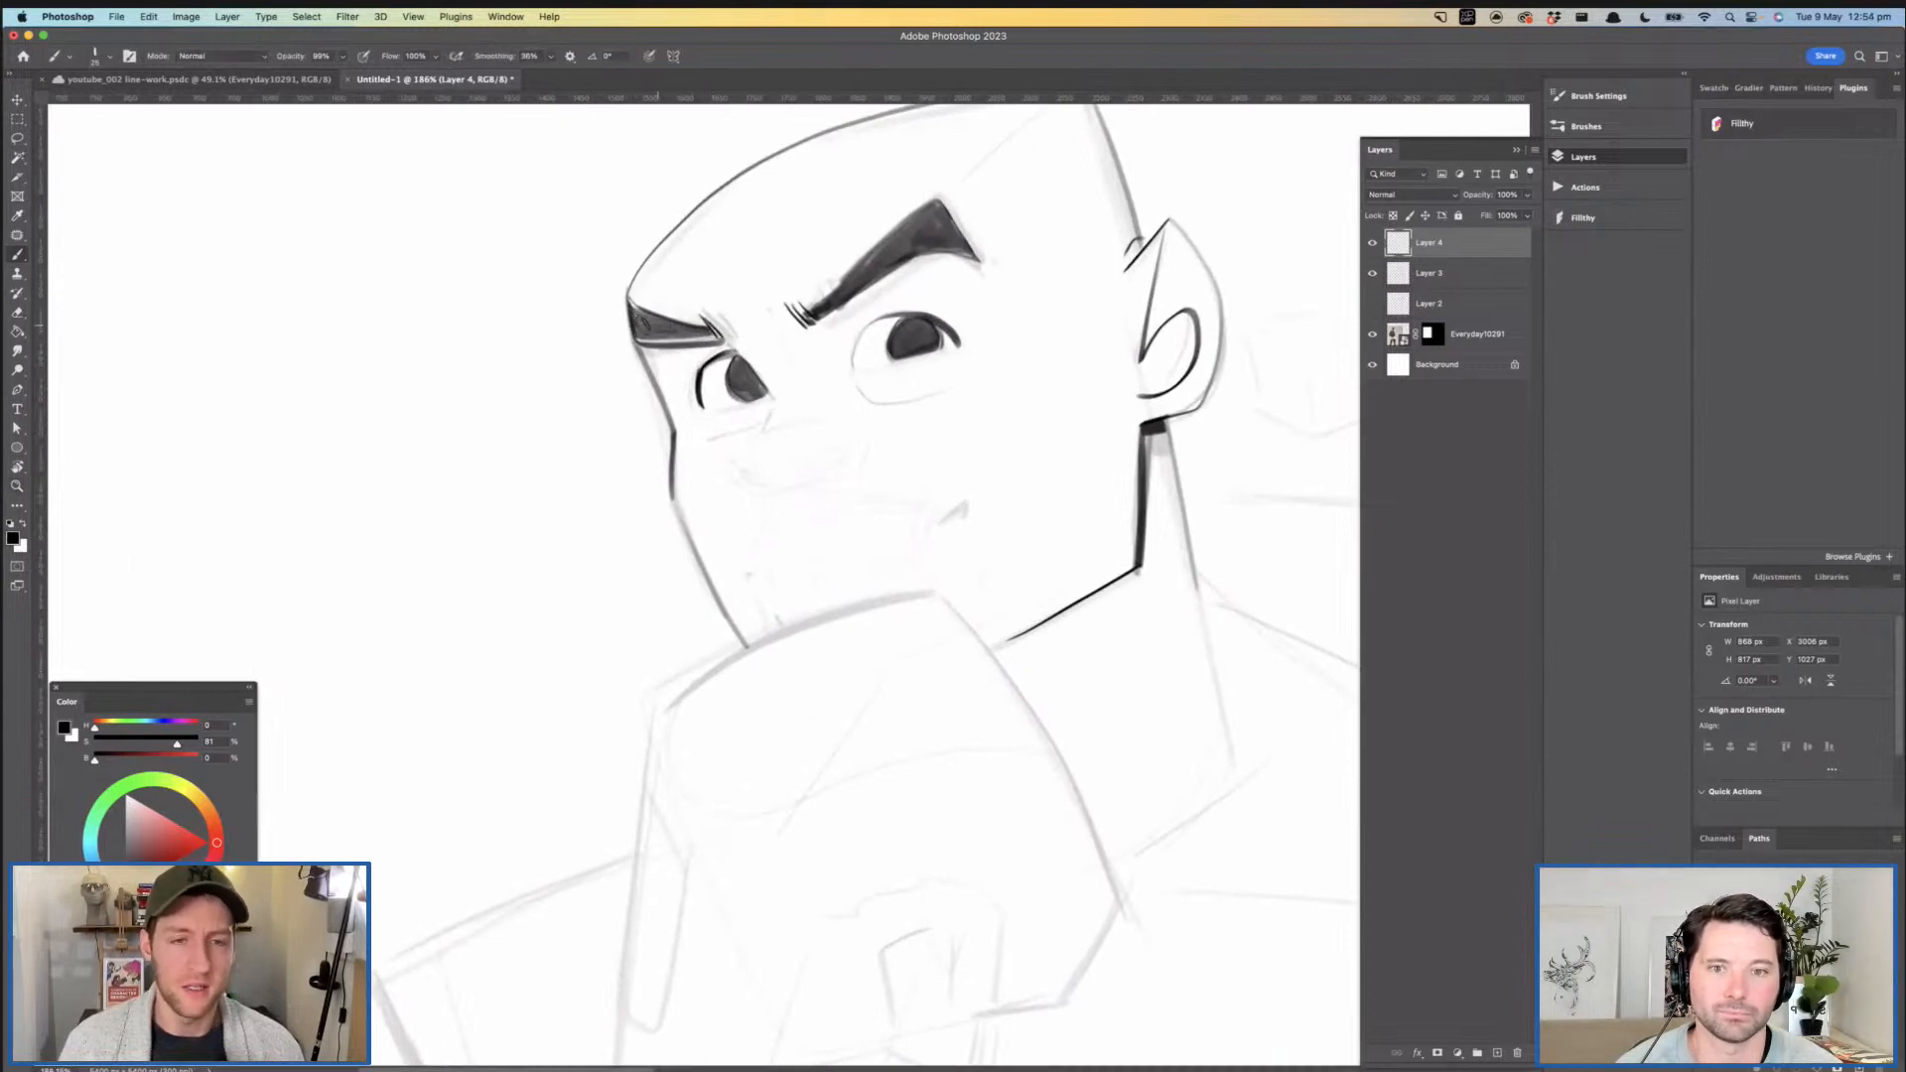
# - Ink the nose's top contour, tip and near wing, and darken both nostrils, using a finer brush
pyautogui.press('z')
pyautogui.moveTo(755, 327); pyautogui.dragTo(709, 334)
pyautogui.moveTo(780, 394)
pyautogui.mouseDown()
pyautogui.moveTo(696, 384)
pyautogui.moveTo(684, 402)
pyautogui.moveTo(771, 375)
pyautogui.mouseUp()
pyautogui.press('b')
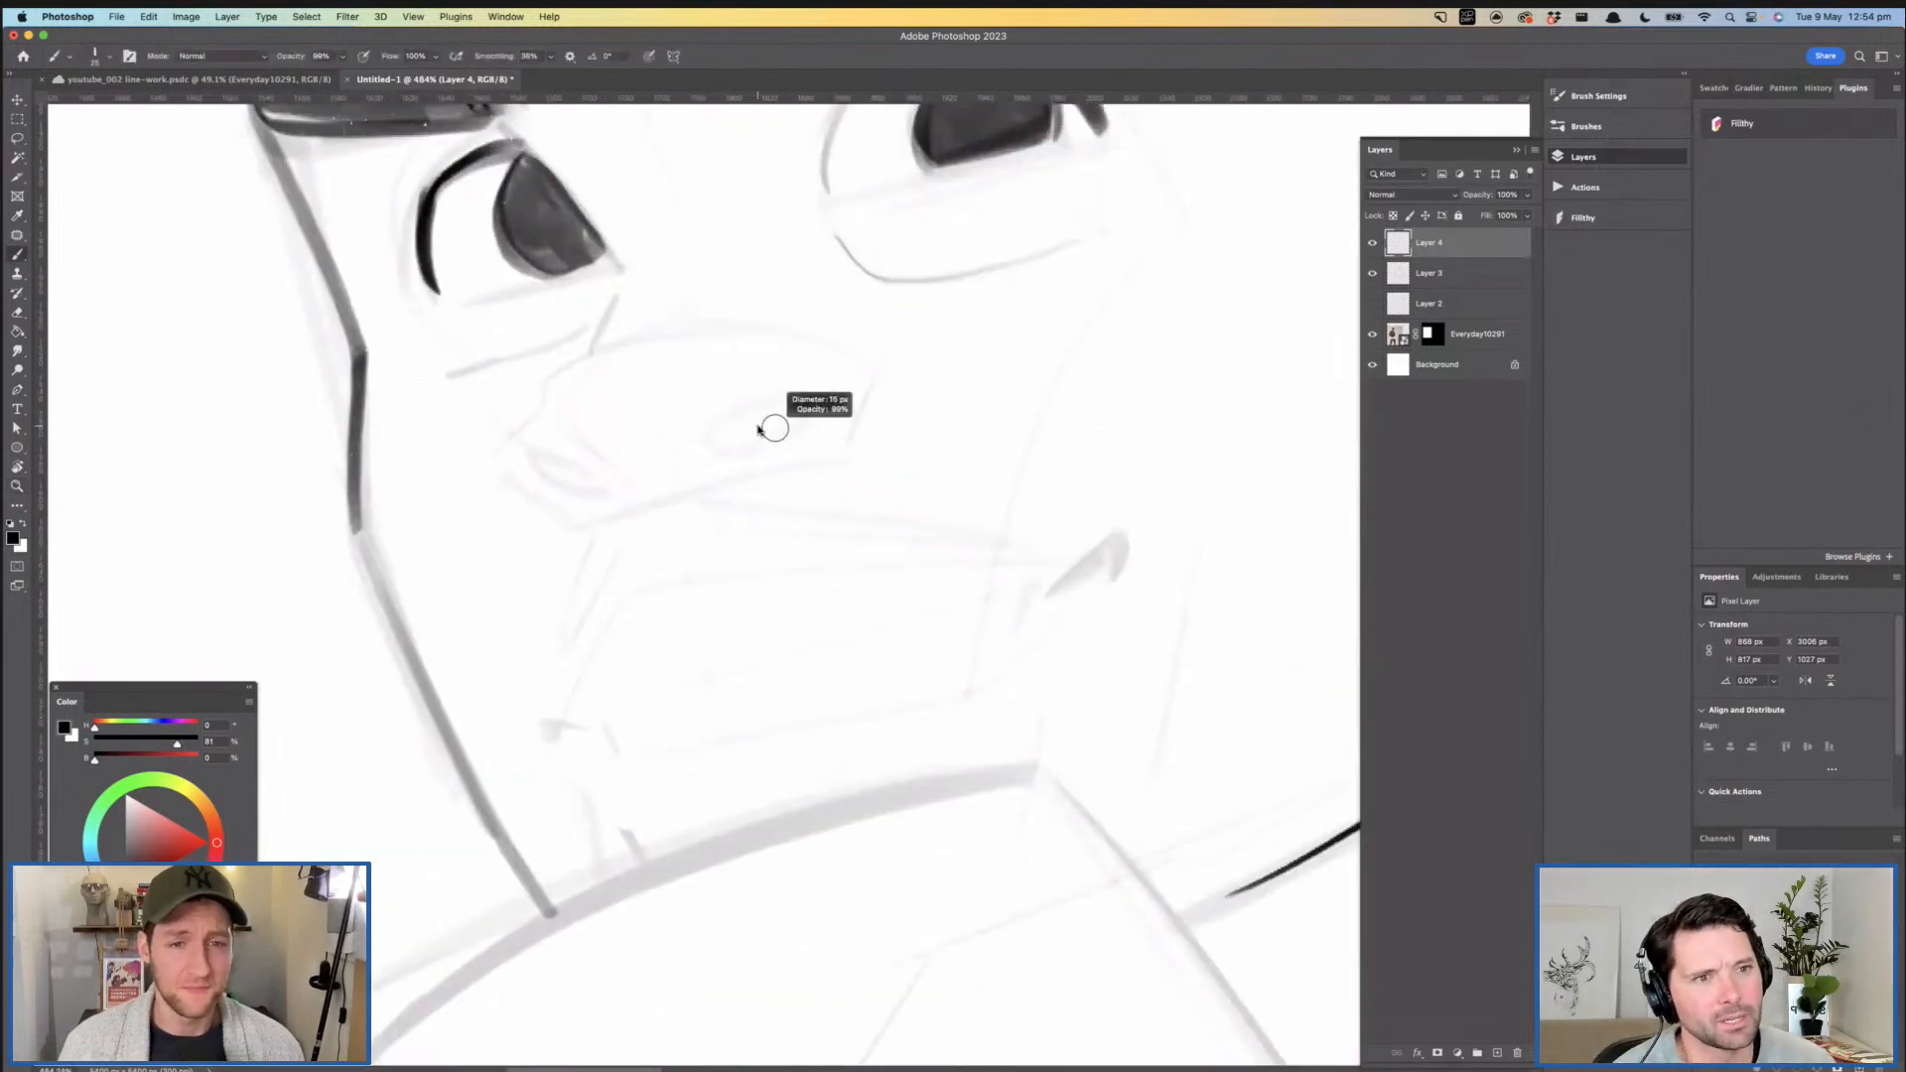
pyautogui.moveTo(499, 473); pyautogui.dragTo(552, 523)
pyautogui.press('cmd+z')
pyautogui.moveTo(492, 464)
pyautogui.mouseDown()
pyautogui.moveTo(583, 544)
pyautogui.moveTo(557, 433)
pyautogui.moveTo(703, 373)
pyautogui.moveTo(811, 380)
pyautogui.mouseUp()
pyautogui.scroll(2, 541, 477)
pyautogui.moveTo(883, 430)
pyautogui.mouseDown()
pyautogui.moveTo(861, 496)
pyautogui.moveTo(747, 455)
pyautogui.moveTo(861, 437)
pyautogui.moveTo(846, 429)
pyautogui.moveTo(782, 487)
pyautogui.mouseUp()
pyautogui.press('z')
pyautogui.moveTo(592, 493)
pyautogui.mouseDown()
pyautogui.moveTo(671, 508)
pyautogui.moveTo(621, 486)
pyautogui.moveTo(655, 502)
pyautogui.mouseUp()
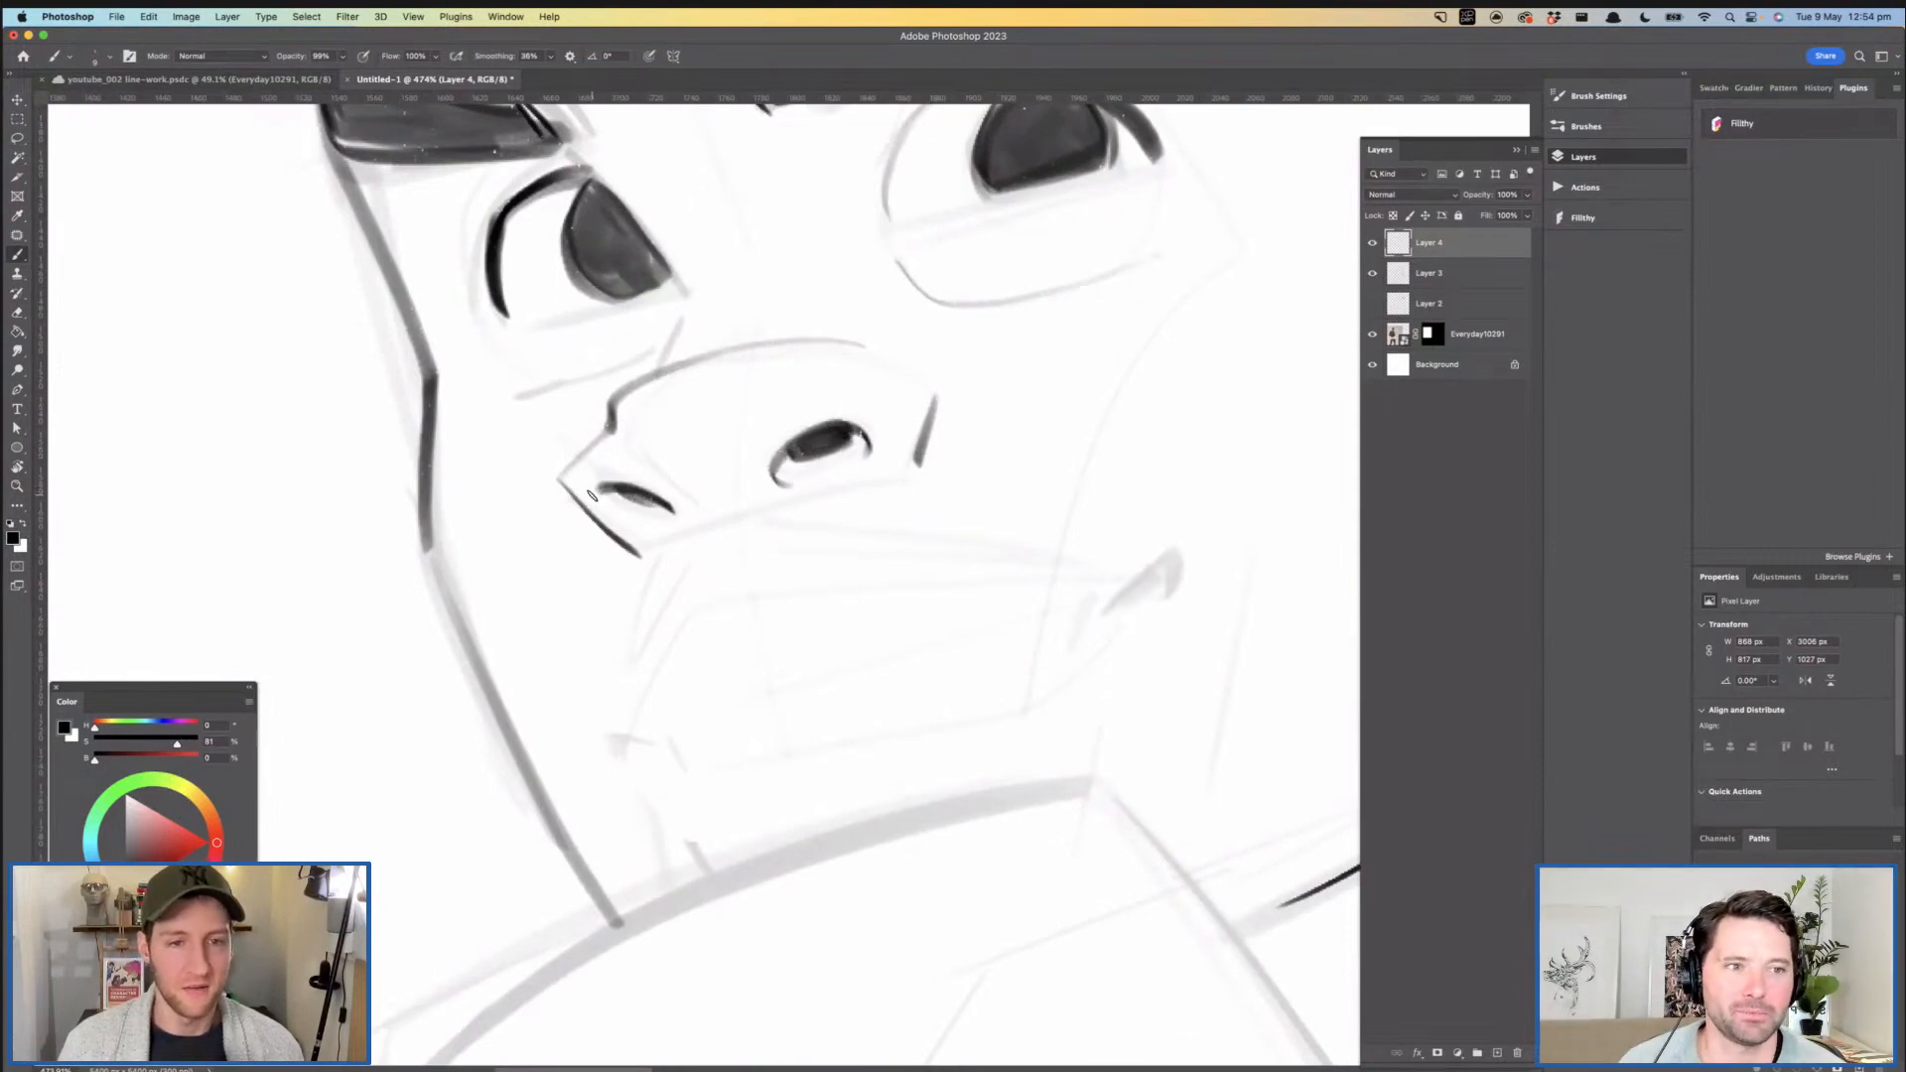
# - Ink a thin sideburn line on the temple in front of the ear
pyautogui.press('z')
pyautogui.moveTo(789, 488); pyautogui.dragTo(680, 484)
pyautogui.moveTo(789, 488)
pyautogui.mouseDown()
pyautogui.moveTo(697, 476)
pyautogui.moveTo(769, 480)
pyautogui.moveTo(830, 428)
pyautogui.moveTo(705, 455)
pyautogui.moveTo(756, 395)
pyautogui.mouseUp()
pyautogui.press('b')
pyautogui.press('z')
pyautogui.moveTo(679, 332)
pyautogui.mouseDown()
pyautogui.moveTo(816, 221)
pyautogui.moveTo(767, 248)
pyautogui.mouseUp()
pyautogui.moveTo(808, 314)
pyautogui.mouseDown()
pyautogui.moveTo(775, 302)
pyautogui.moveTo(859, 273)
pyautogui.mouseUp()
pyautogui.press('b')
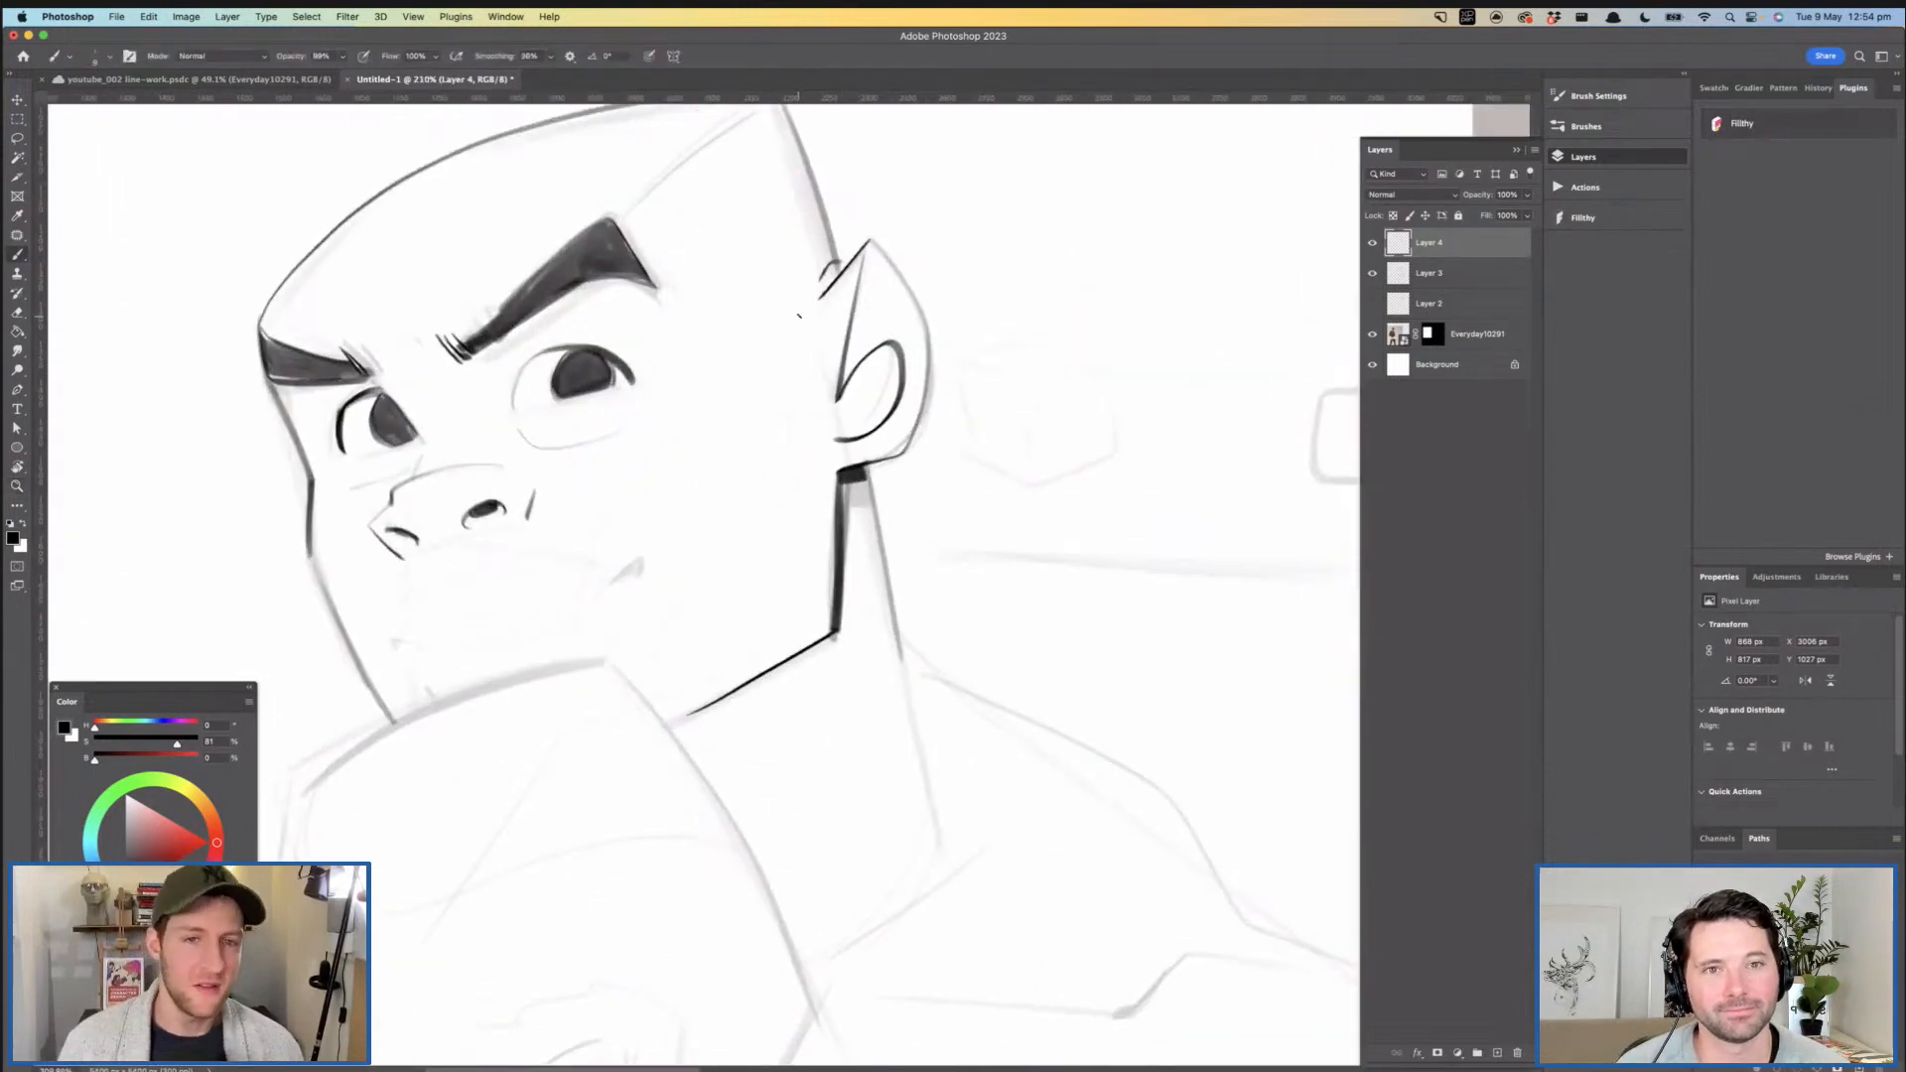
pyautogui.moveTo(816, 399); pyautogui.dragTo(791, 389)
pyautogui.moveTo(617, 463); pyautogui.dragTo(670, 452)
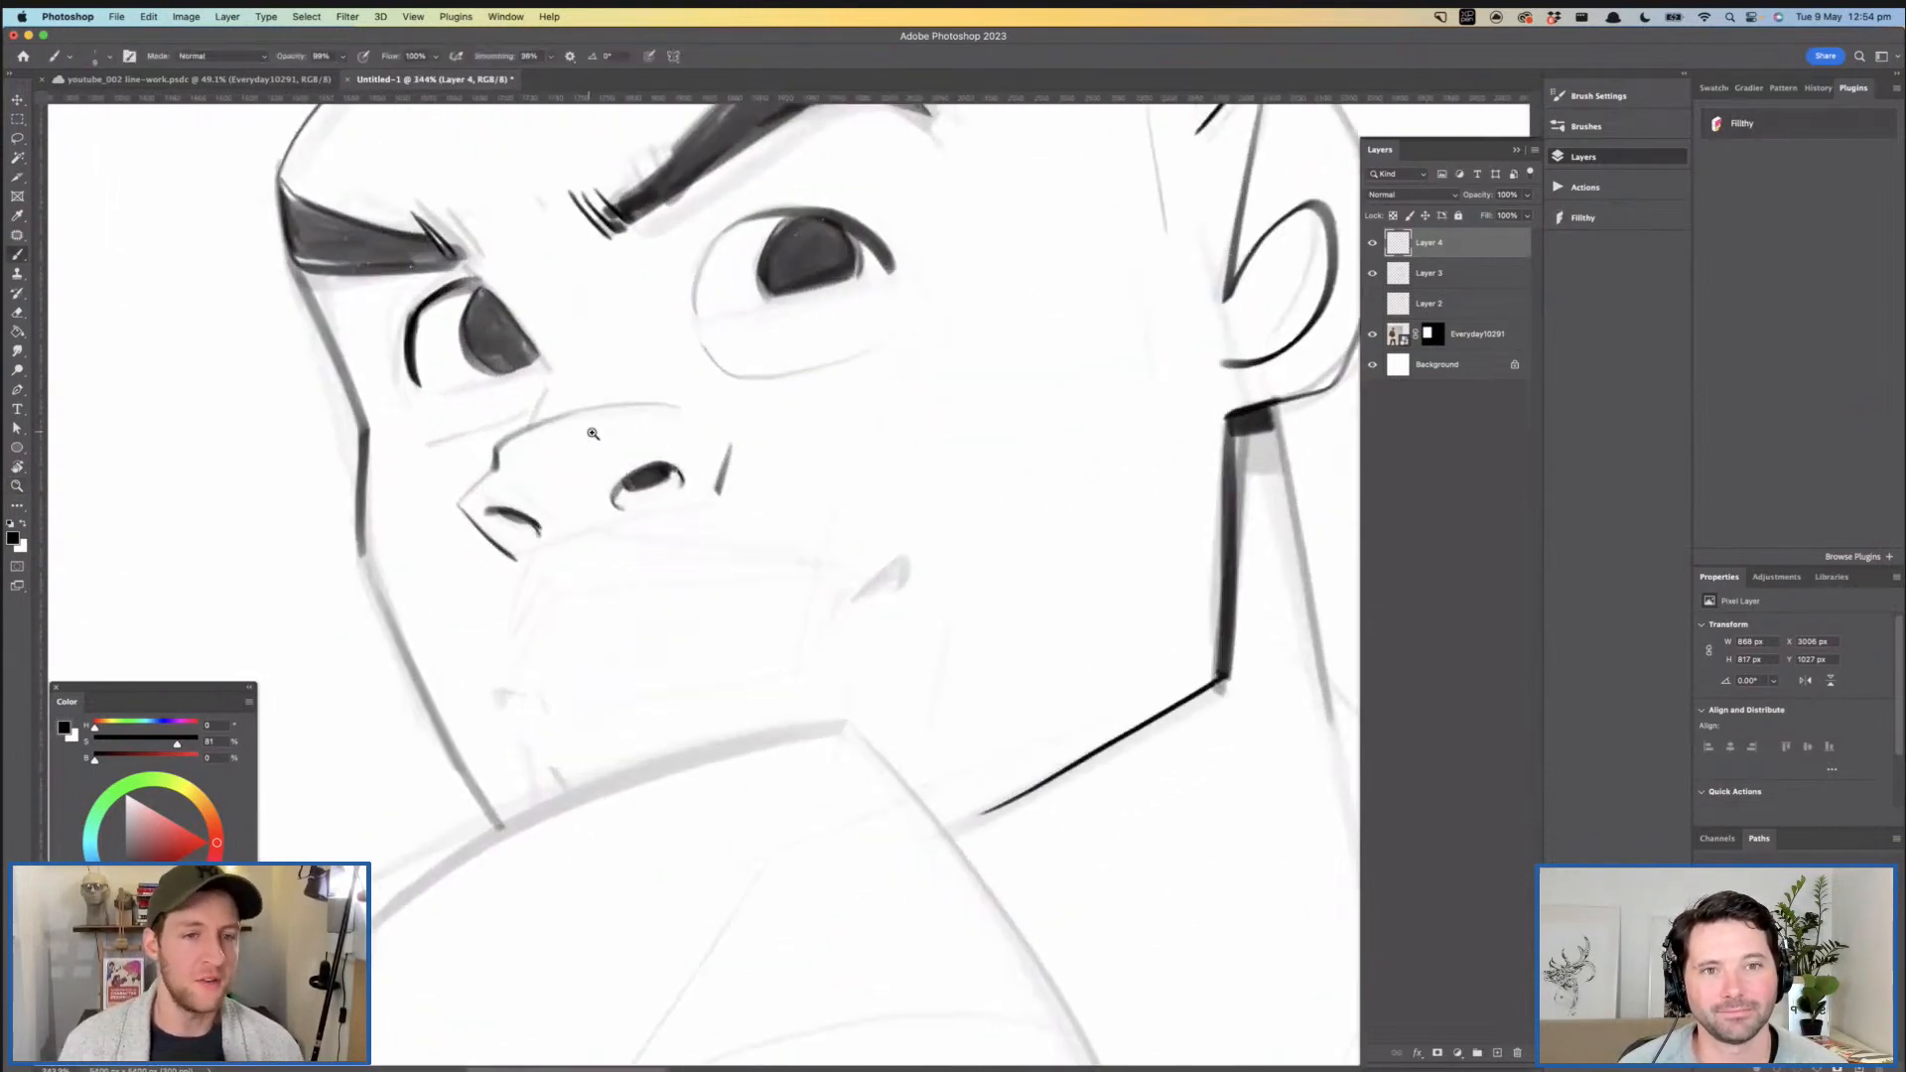
# - Ink the far eye's inner edge down to its corner beside the nose bridge
pyautogui.moveTo(551, 370)
pyautogui.mouseDown()
pyautogui.moveTo(464, 269)
pyautogui.moveTo(552, 370)
pyautogui.mouseUp()
pyautogui.press('super+z')
pyautogui.press('super+z')
pyautogui.moveTo(472, 268); pyautogui.dragTo(543, 346)
pyautogui.press('super+z')
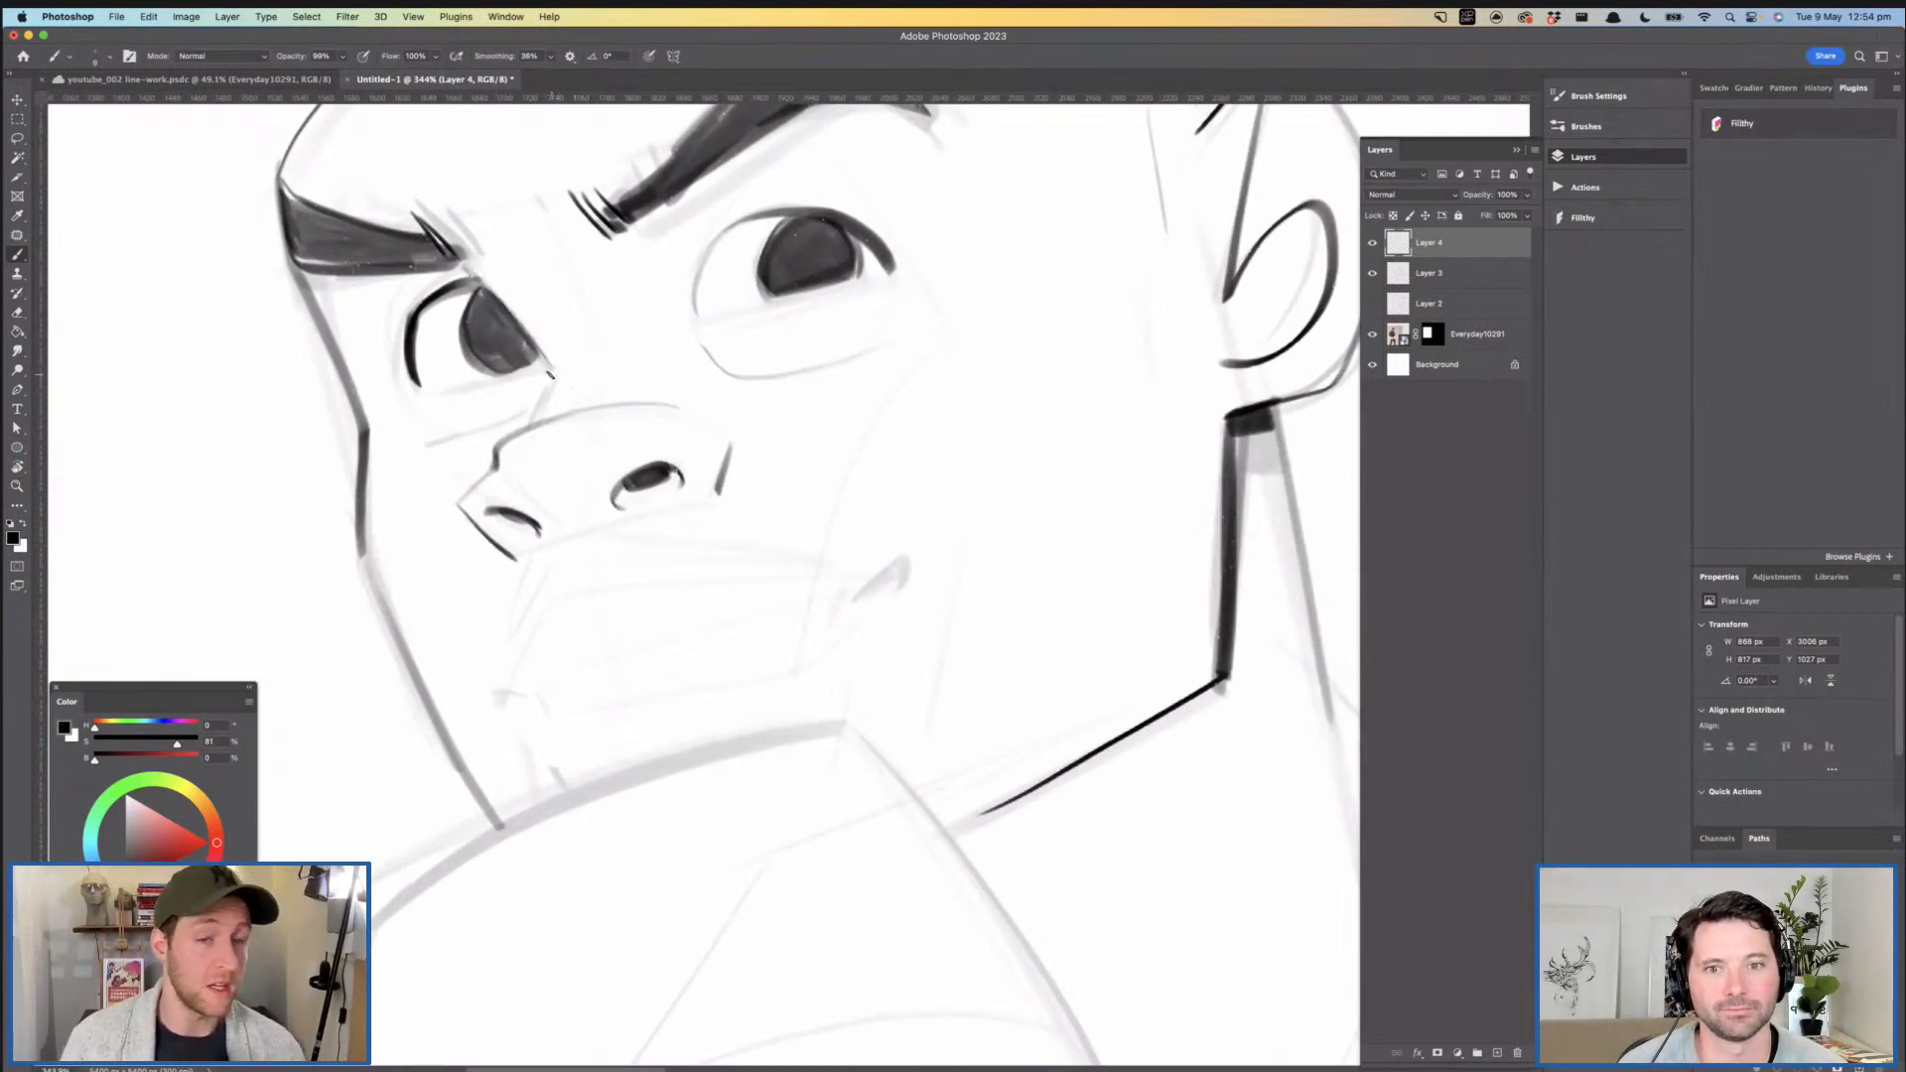
# - Ink a small dark wedge at the far corner of the mouth
pyautogui.moveTo(775, 406); pyautogui.dragTo(726, 420)
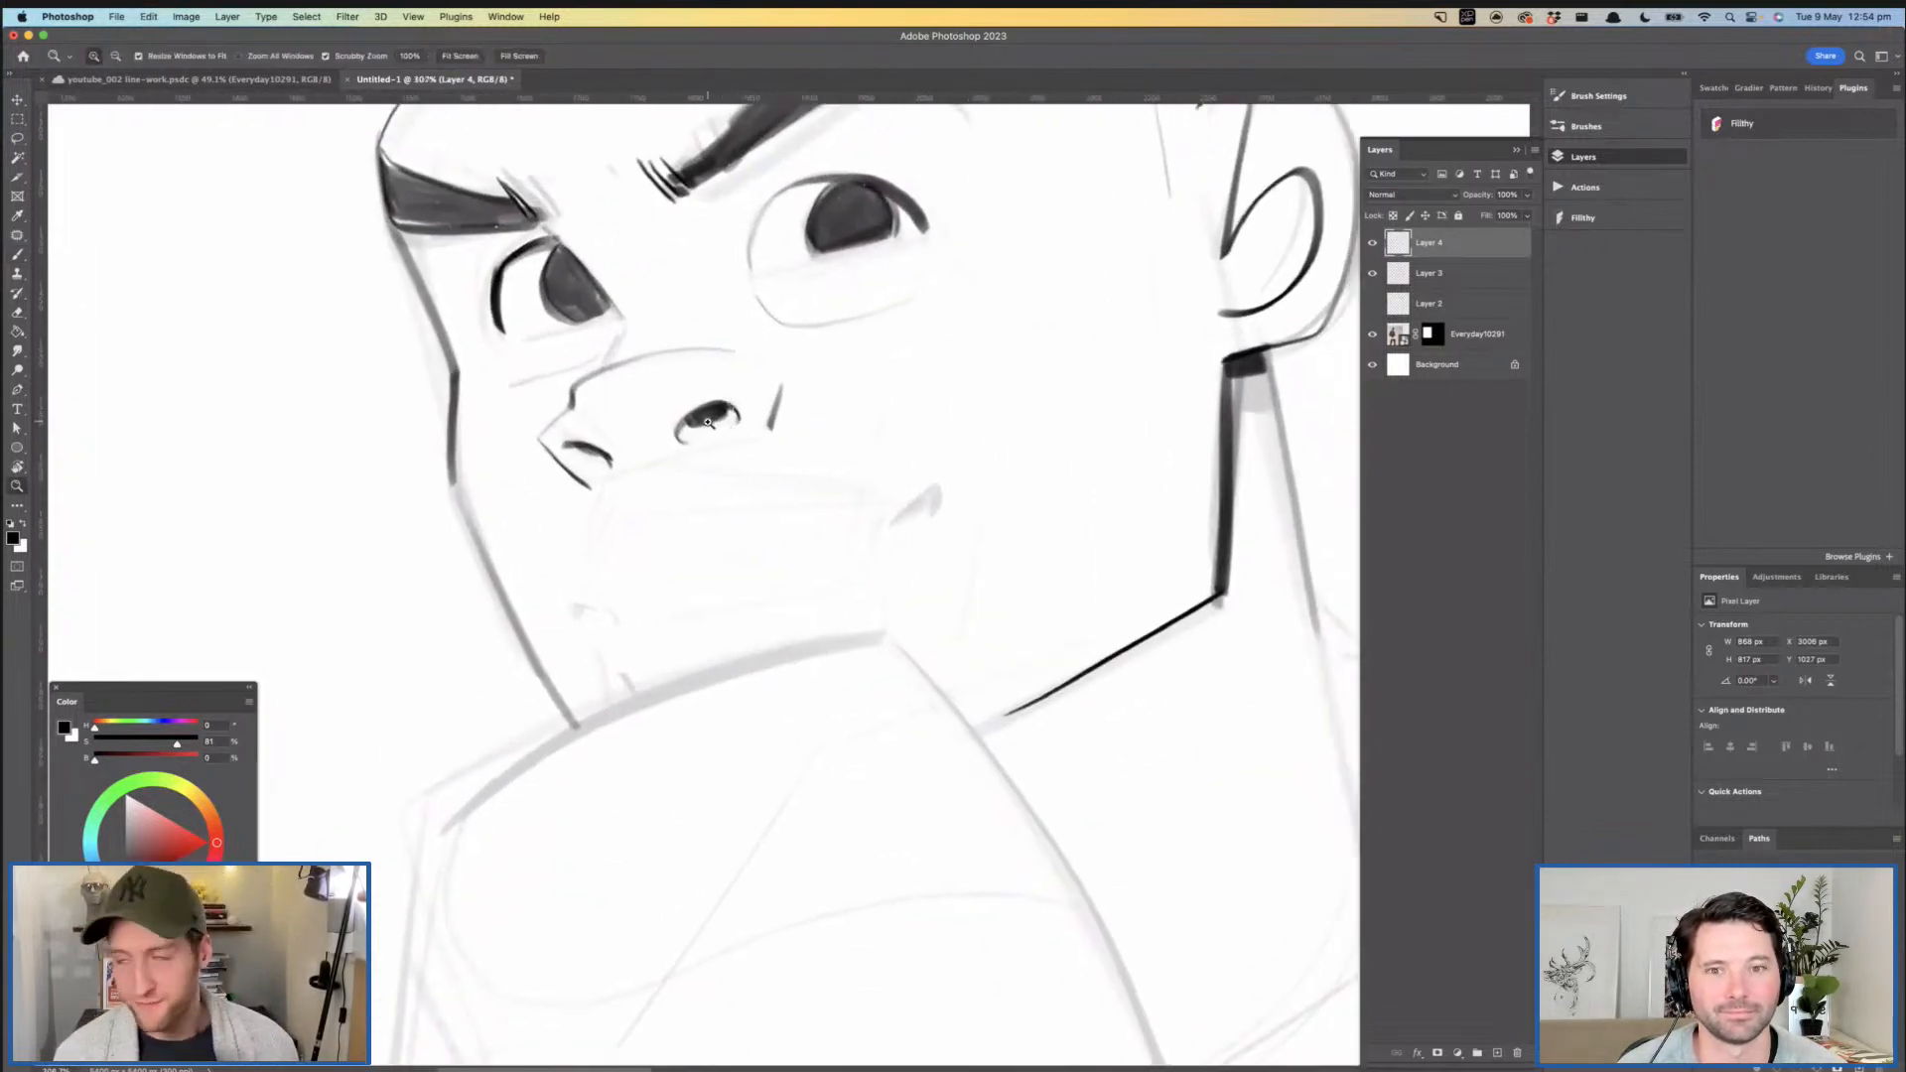
pyautogui.moveTo(718, 451); pyautogui.dragTo(752, 477)
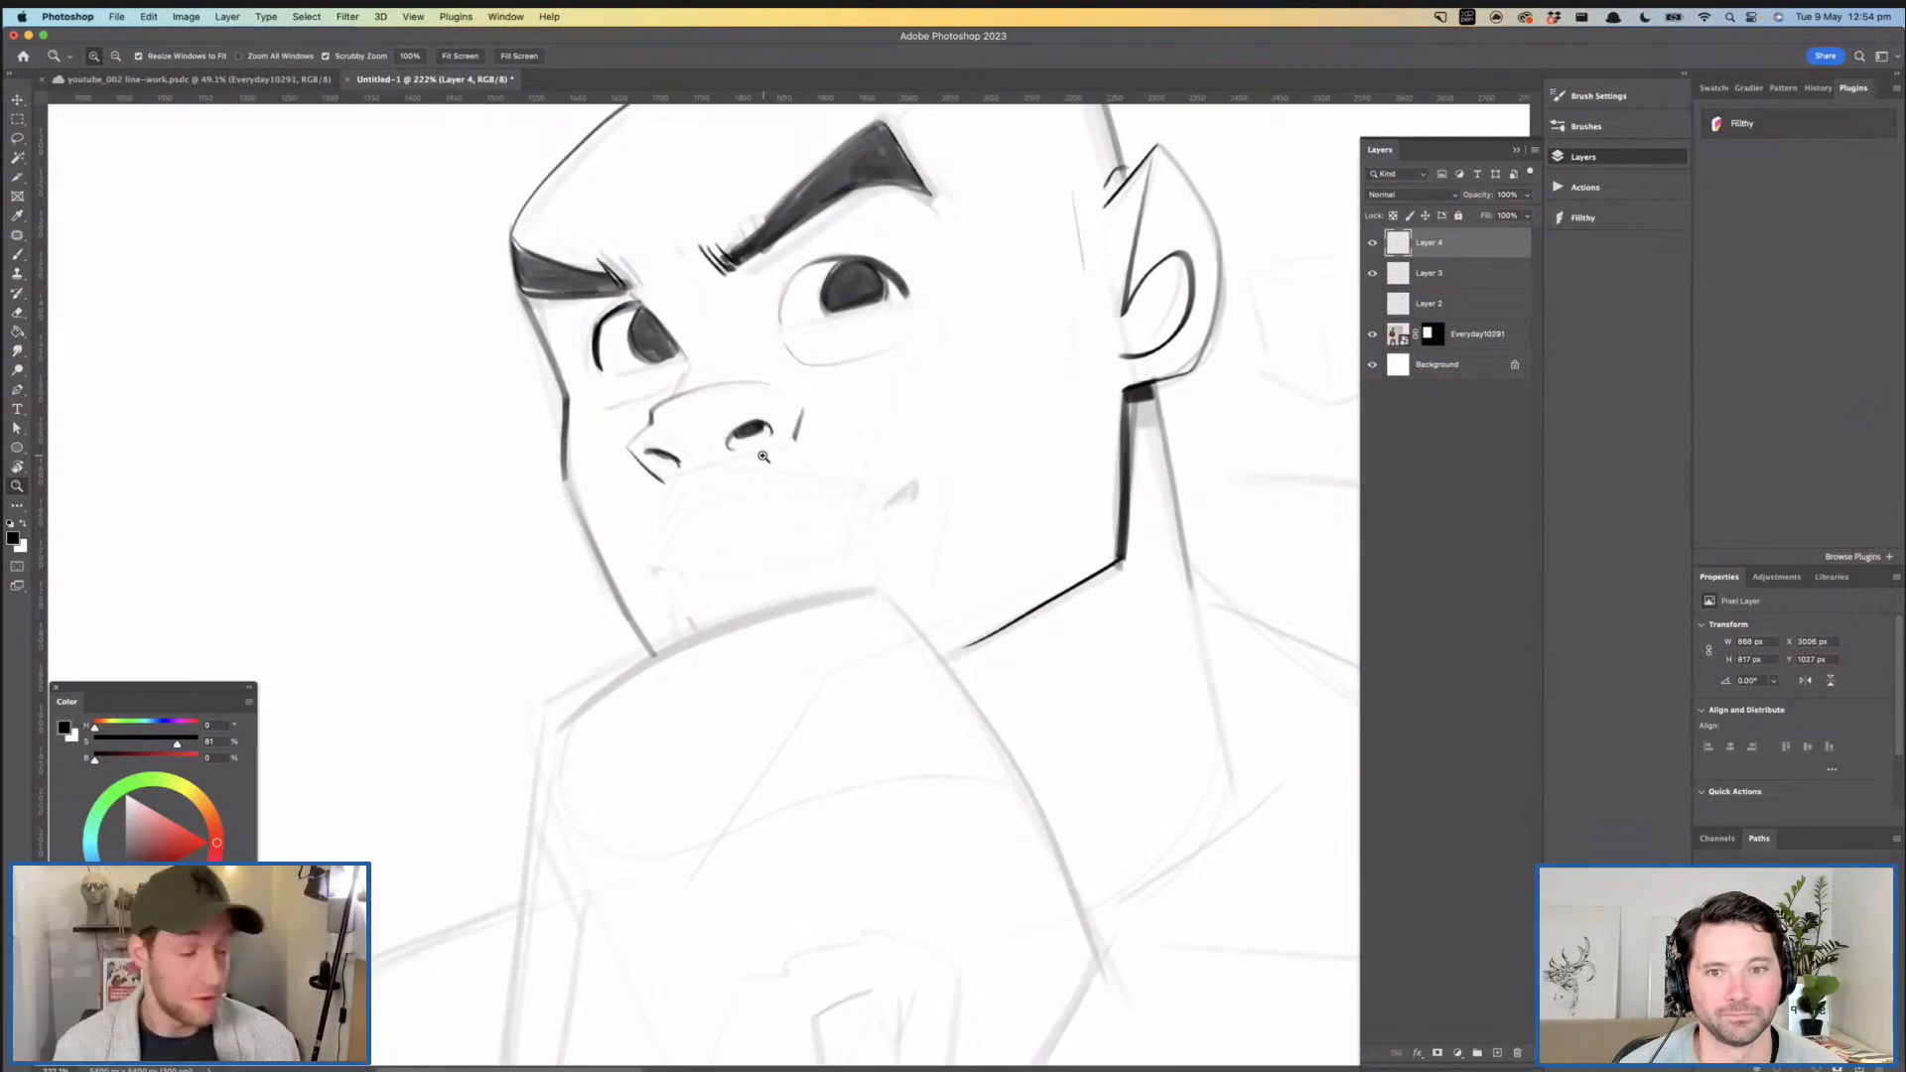
pyautogui.moveTo(806, 462); pyautogui.dragTo(854, 463)
pyautogui.press('b')
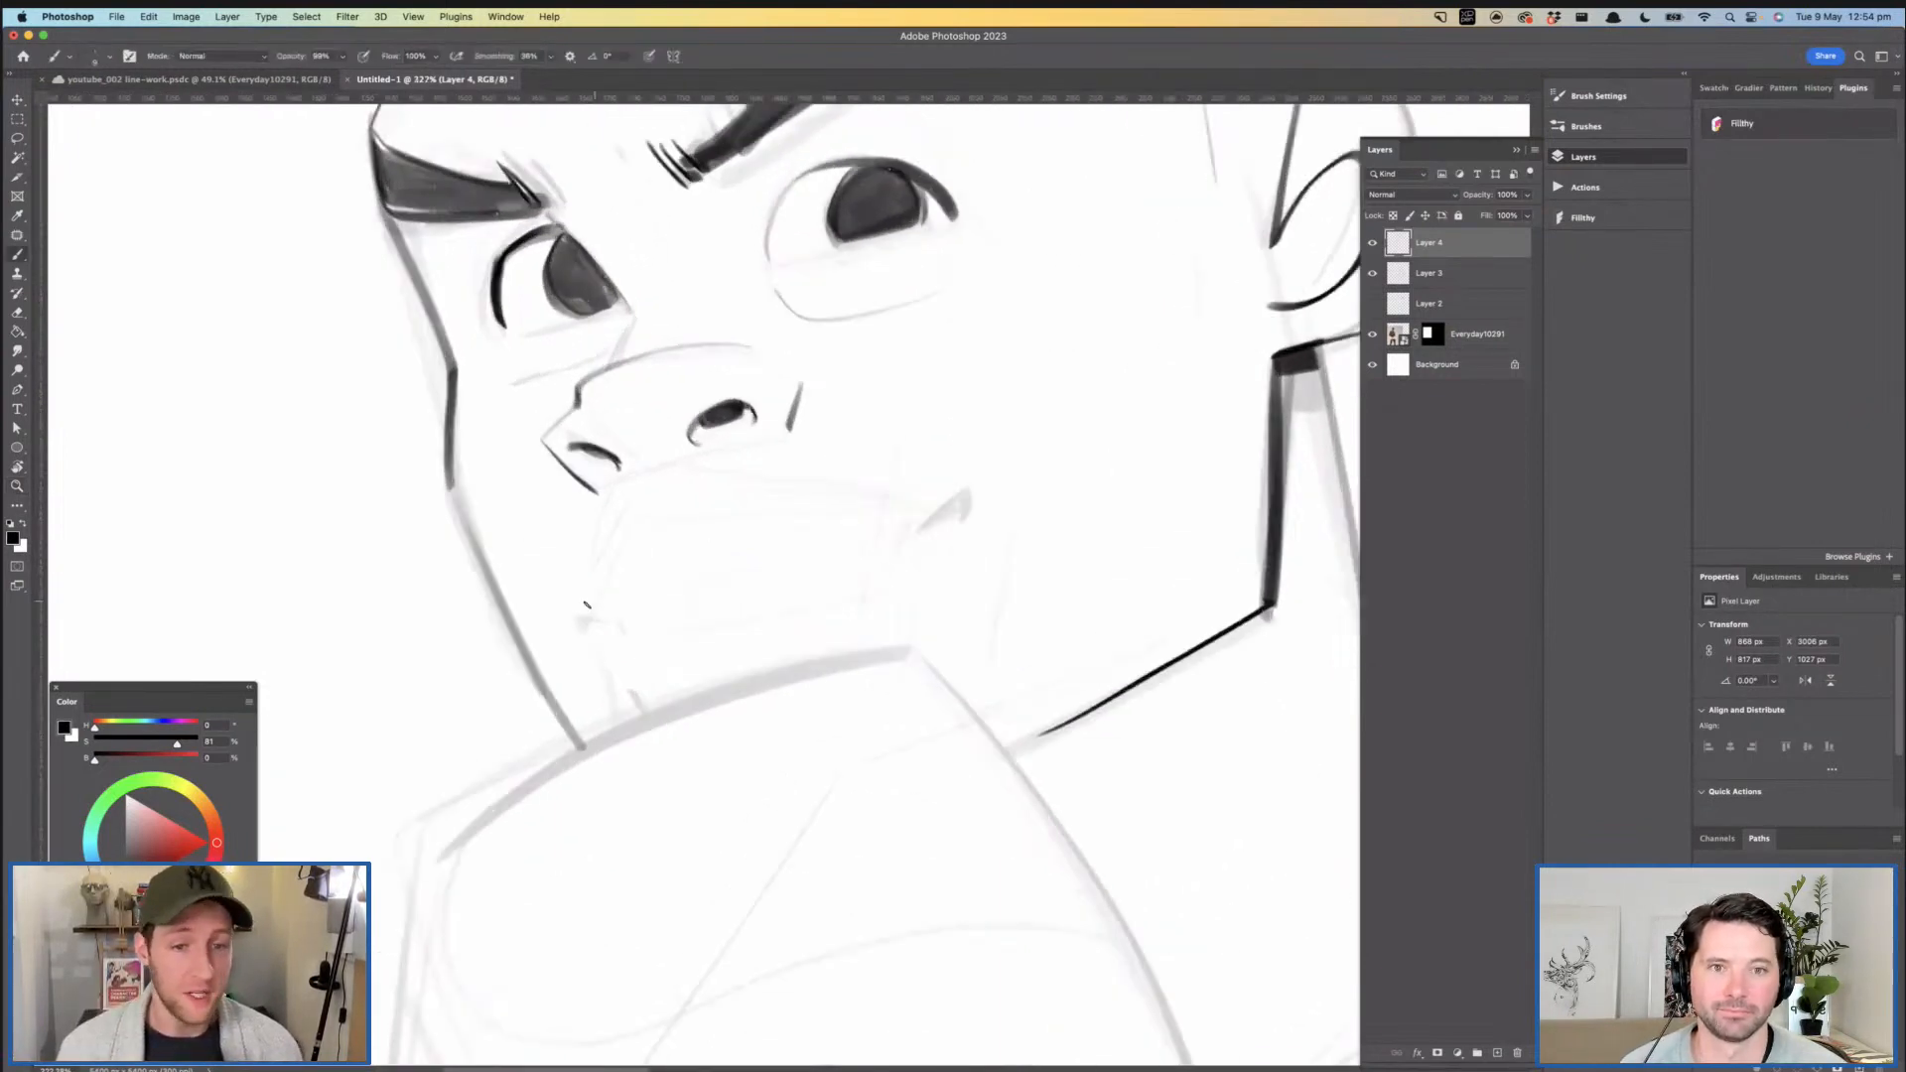
pyautogui.press('z')
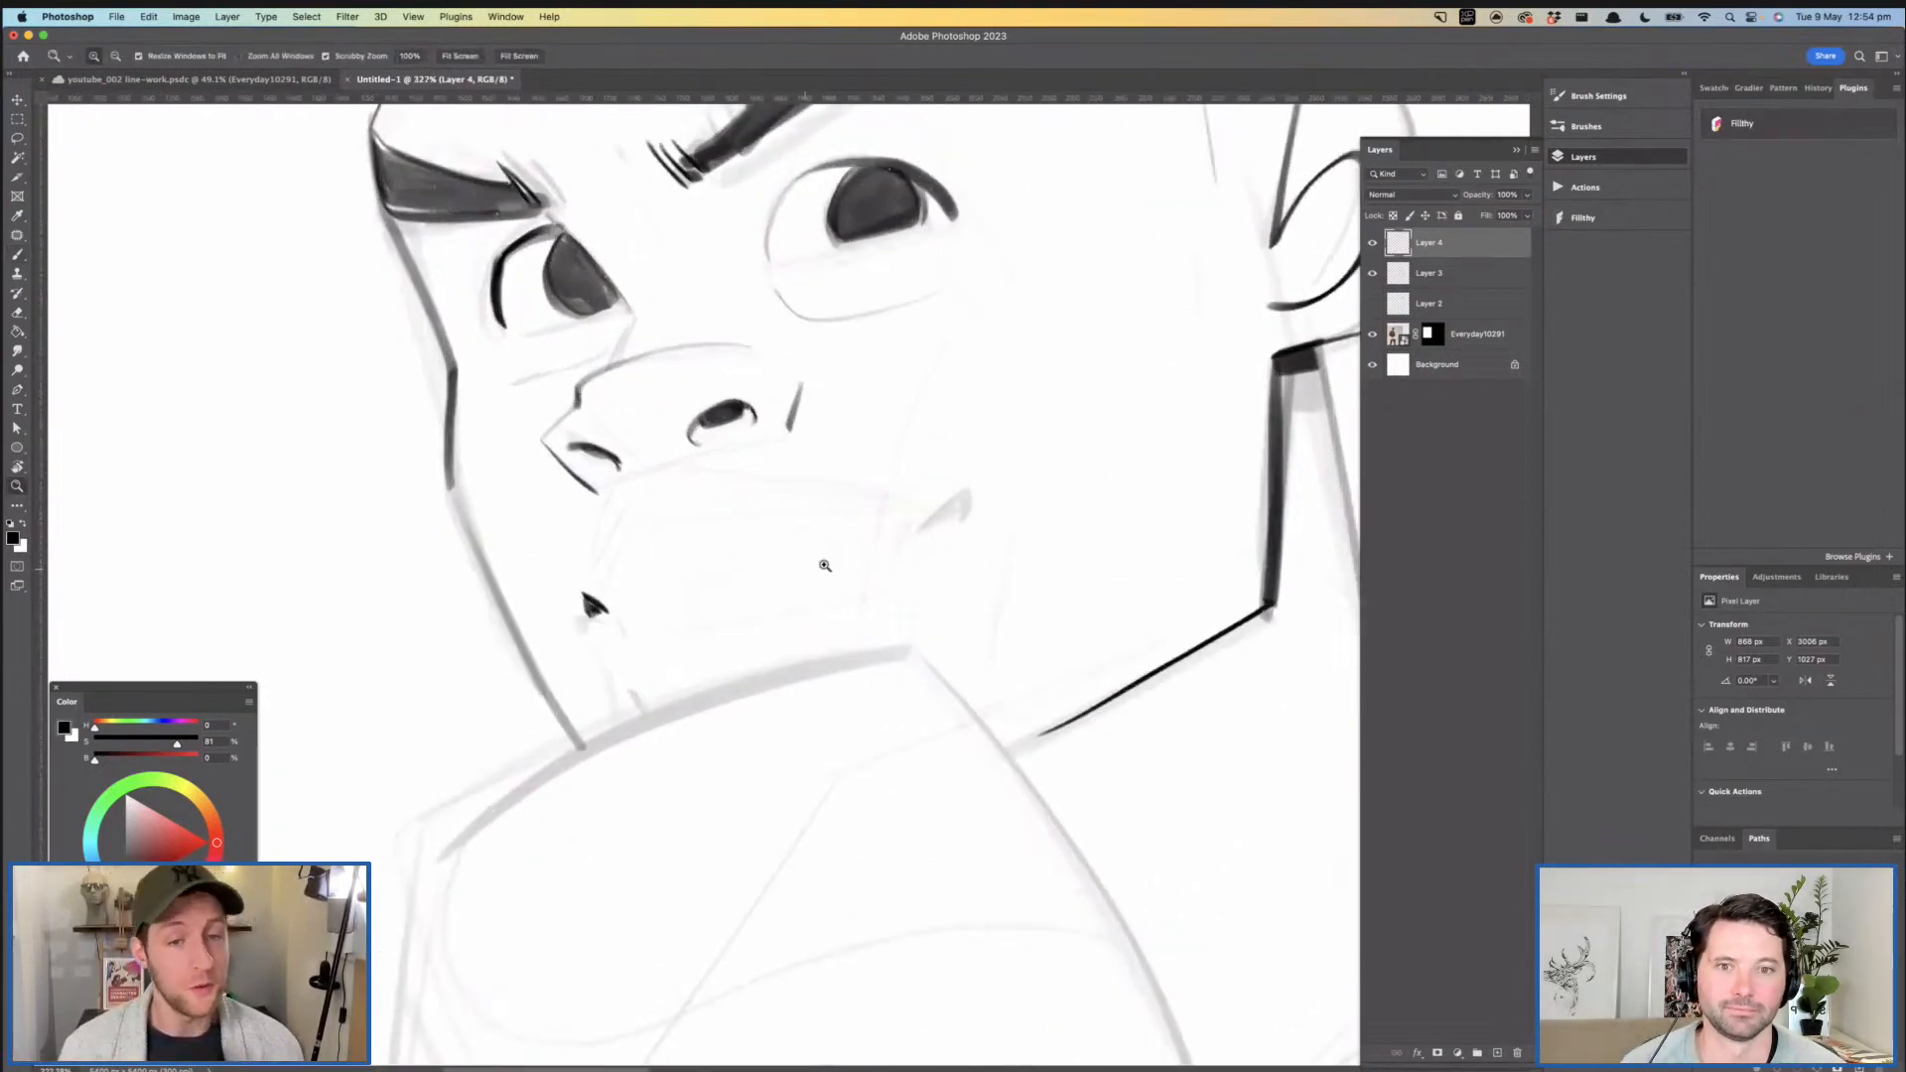
pyautogui.hscroll(3, 818, 545)
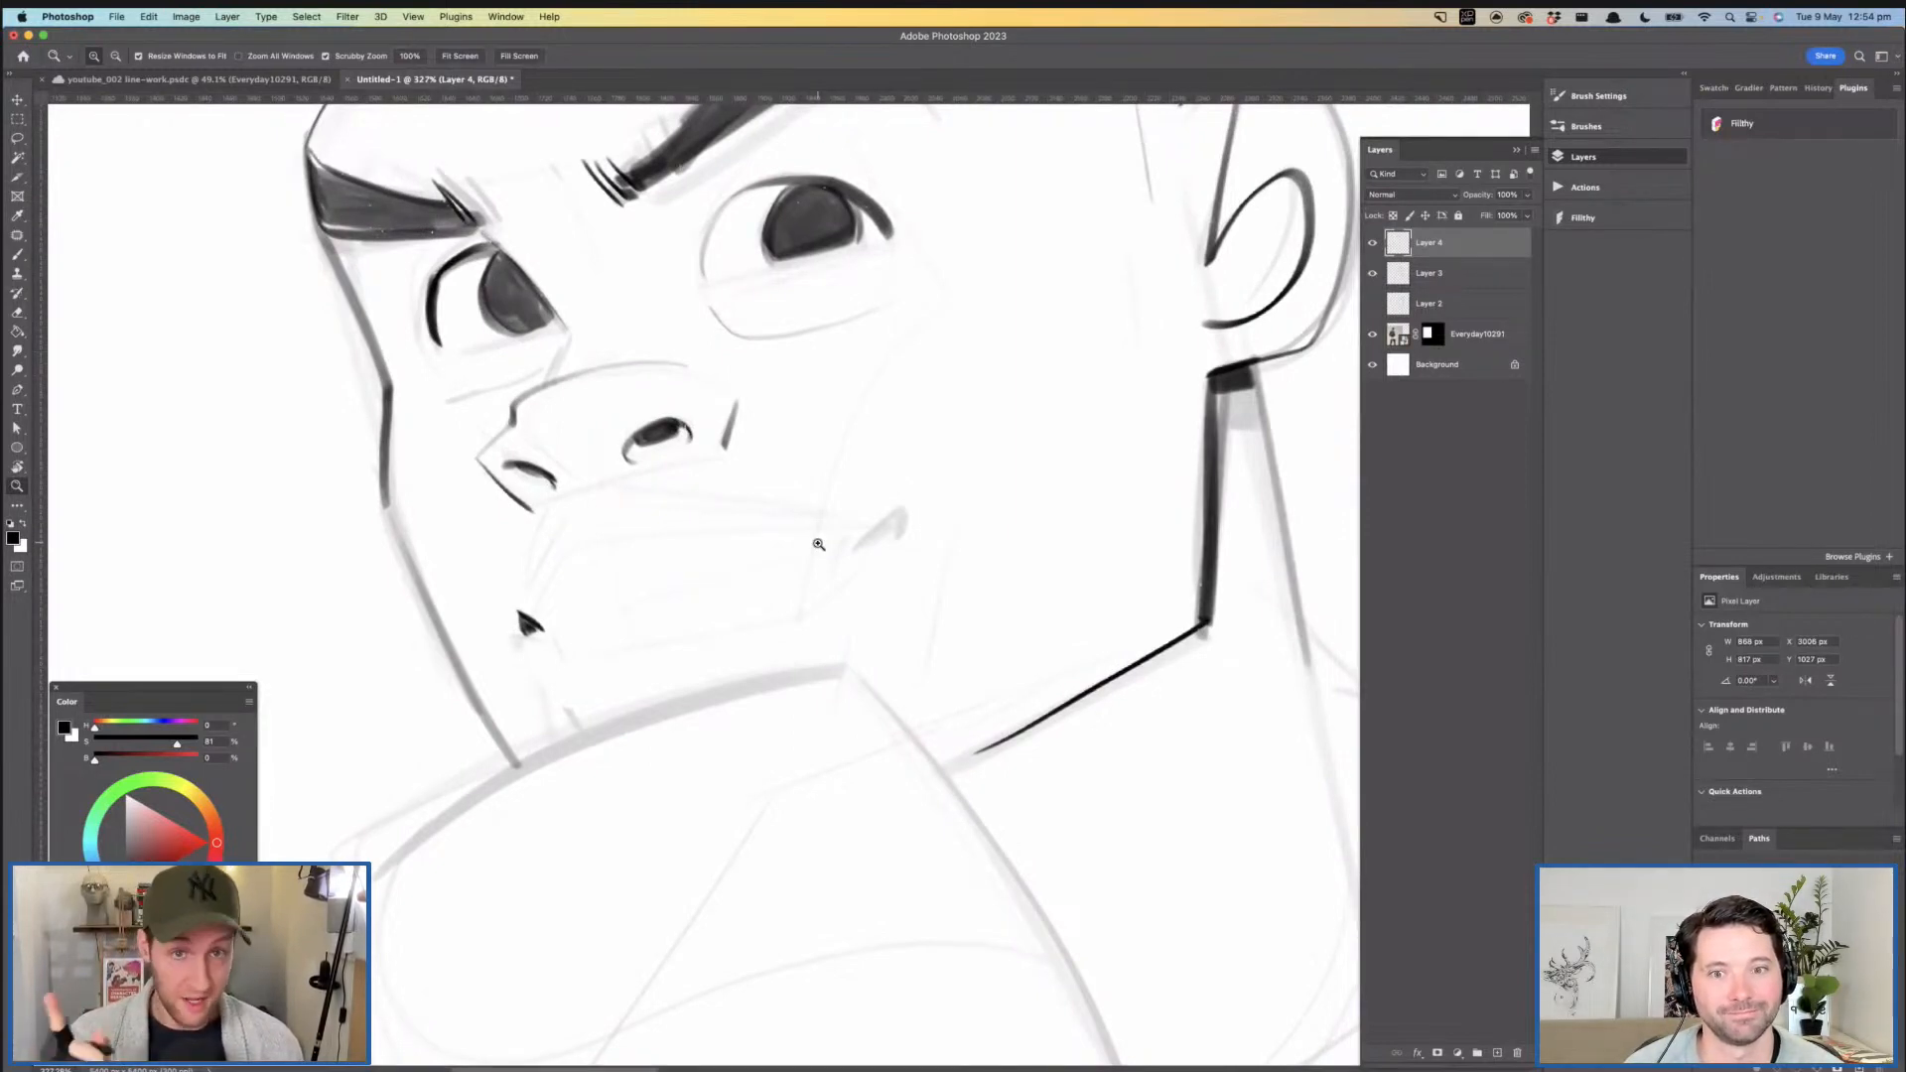
# - Ink a dark accent at the near corner of the mouth over the faded sketch
pyautogui.press('b')
pyautogui.moveTo(873, 542)
pyautogui.mouseDown()
pyautogui.moveTo(843, 537)
pyautogui.moveTo(897, 473)
pyautogui.moveTo(870, 494)
pyautogui.moveTo(881, 537)
pyautogui.moveTo(850, 532)
pyautogui.moveTo(887, 513)
pyautogui.moveTo(638, 542)
pyautogui.mouseUp()
pyautogui.press('super+z')
pyautogui.press('super+z')
pyautogui.press('super+space')
# - Ink the mouth's parting line and the upper lip contour between the two mouth corners
pyautogui.press('super+z')
pyautogui.moveTo(574, 616)
pyautogui.mouseDown()
pyautogui.moveTo(629, 542)
pyautogui.moveTo(894, 496)
pyautogui.mouseUp()
pyautogui.press('super+z')
pyautogui.moveTo(593, 565)
pyautogui.mouseDown()
pyautogui.moveTo(862, 502)
pyautogui.moveTo(739, 527)
pyautogui.moveTo(951, 536)
pyautogui.moveTo(635, 623)
pyautogui.moveTo(1003, 497)
pyautogui.mouseUp()
pyautogui.press('super+z')
pyautogui.press('super+z')
pyautogui.moveTo(623, 608)
pyautogui.mouseDown()
pyautogui.moveTo(750, 513)
pyautogui.moveTo(1035, 463)
pyautogui.moveTo(994, 504)
pyautogui.mouseUp()
pyautogui.press('super+z')
pyautogui.moveTo(992, 512)
pyautogui.mouseDown()
pyautogui.moveTo(883, 515)
pyautogui.moveTo(881, 542)
pyautogui.mouseUp()
# - Extend the far mouth corner's accent with a short dark crease toward the chin
pyautogui.moveTo(708, 566); pyautogui.dragTo(741, 591)
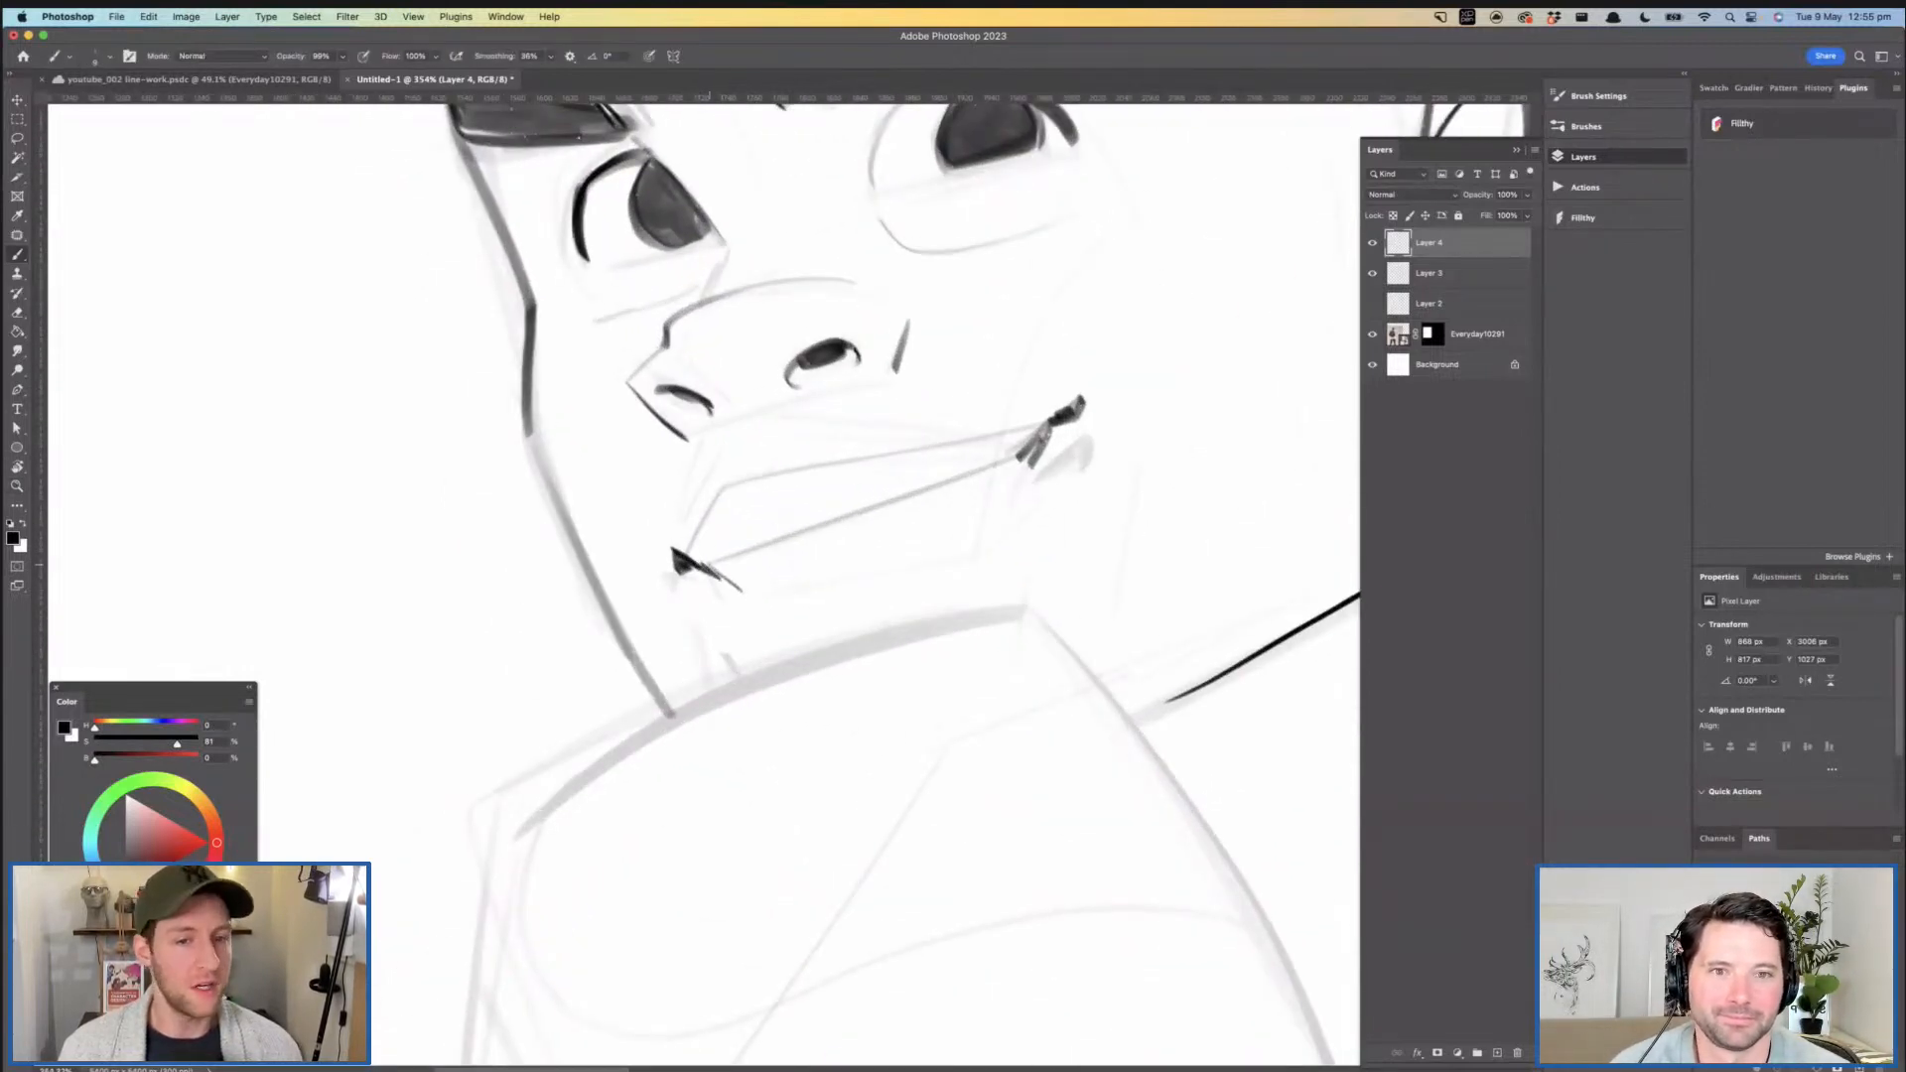
pyautogui.moveTo(744, 595); pyautogui.dragTo(727, 582)
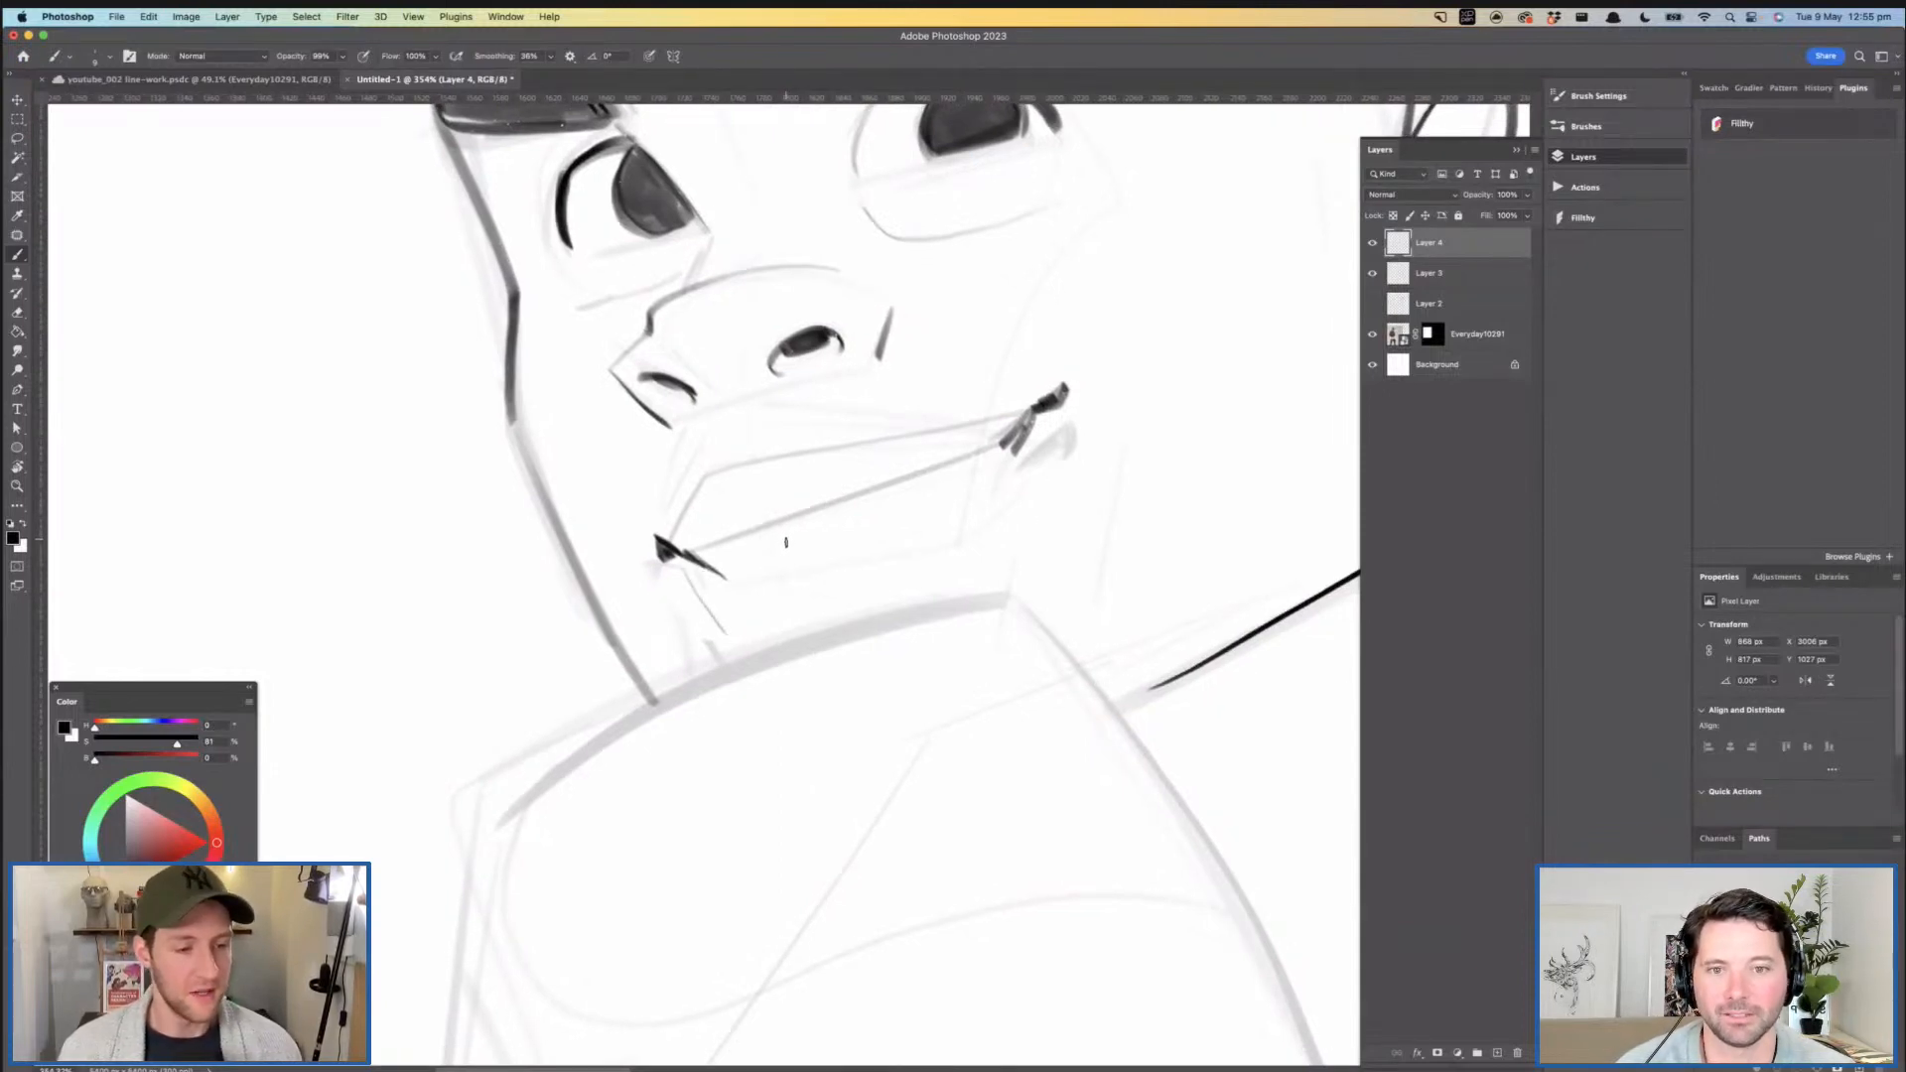
pyautogui.moveTo(793, 521); pyautogui.dragTo(724, 536)
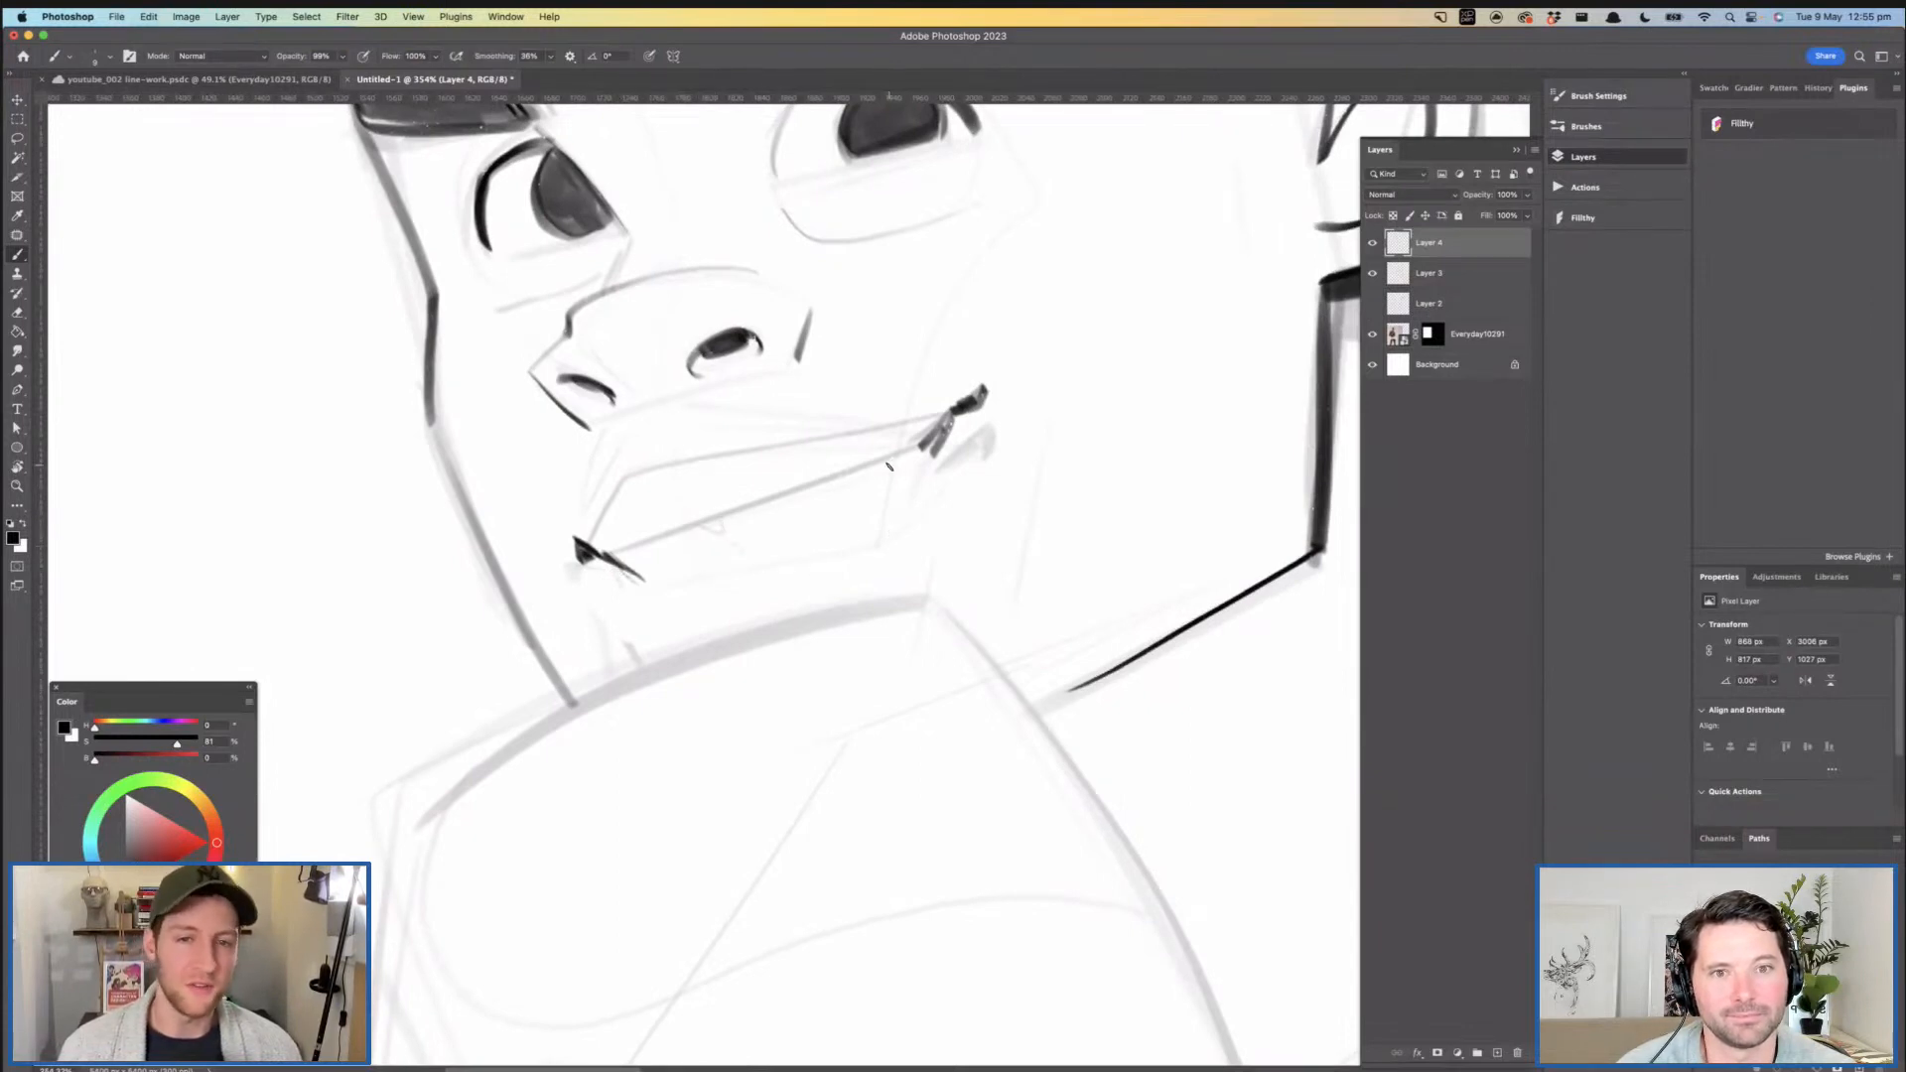
pyautogui.moveTo(911, 476); pyautogui.dragTo(880, 483)
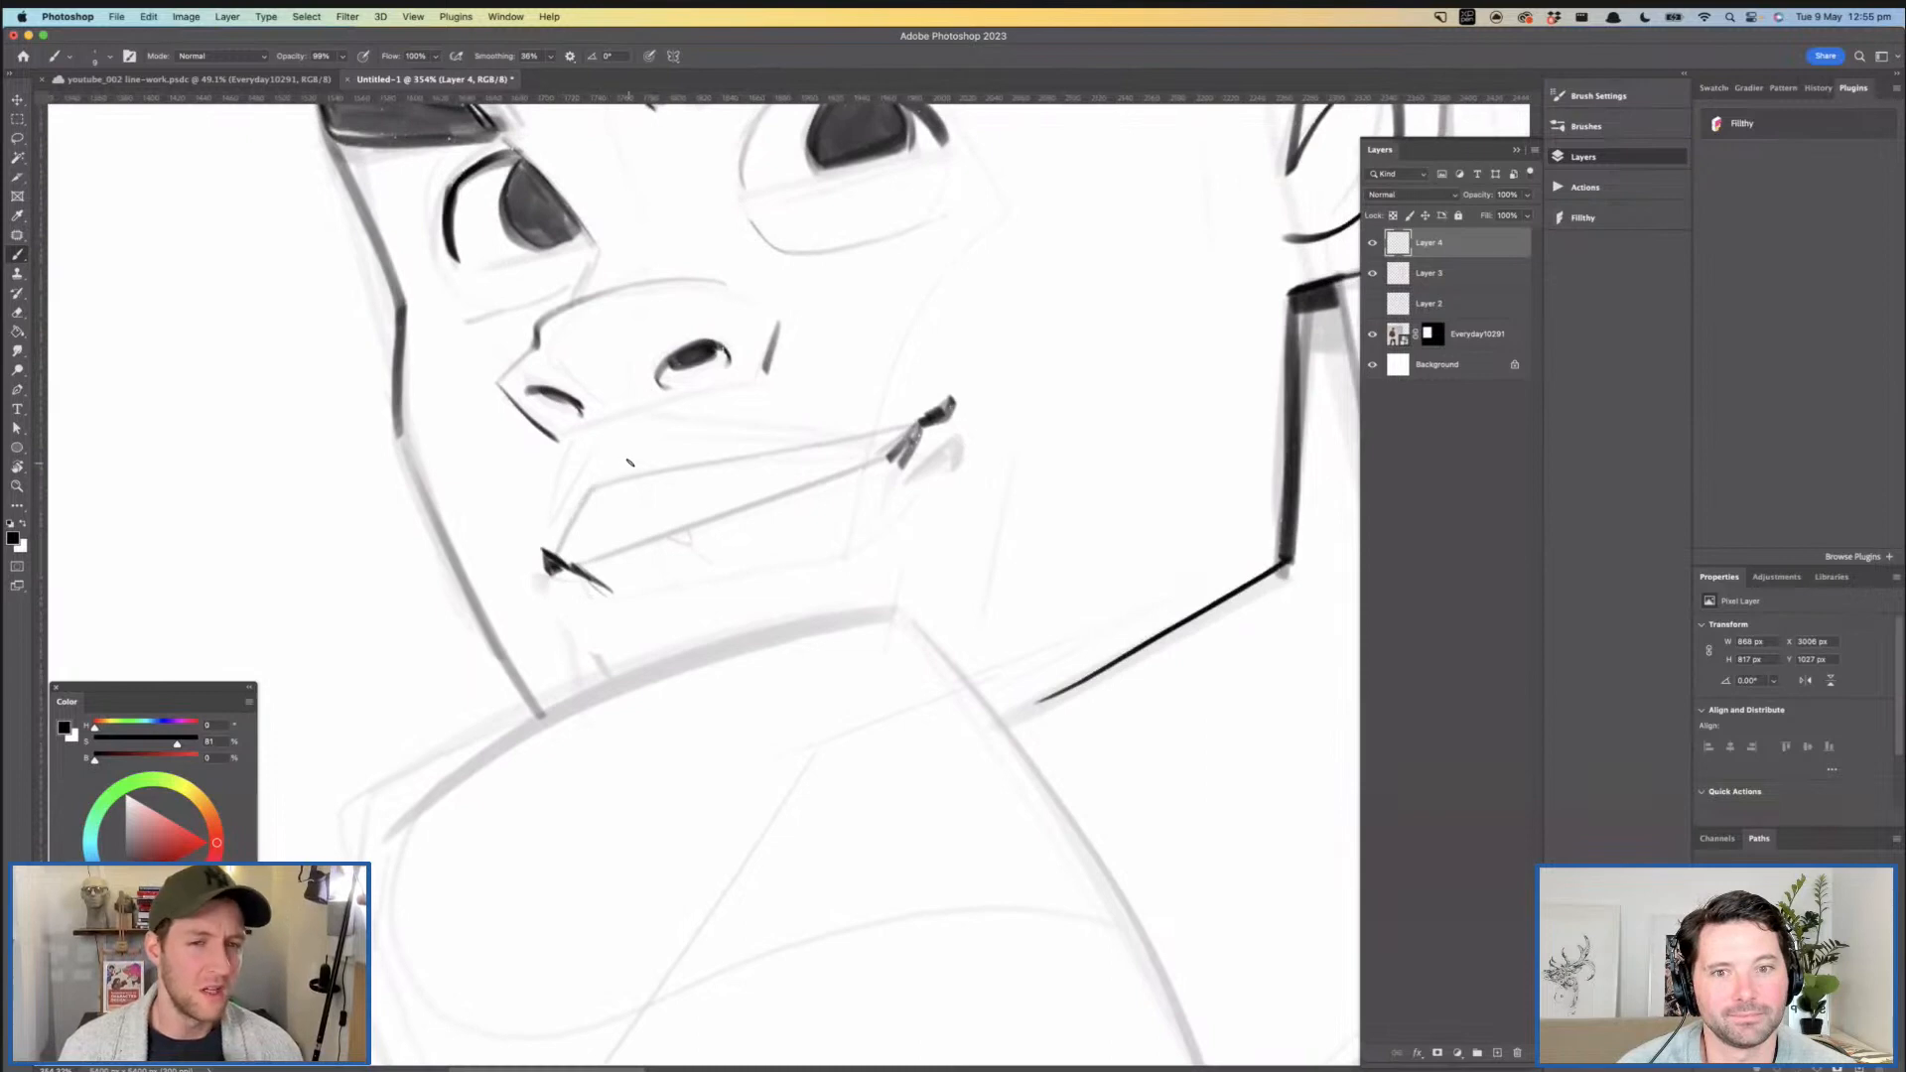
# - Ink the moustache as tapered dark strips above the upper lip
pyautogui.moveTo(593, 454)
pyautogui.mouseDown()
pyautogui.moveTo(552, 494)
pyautogui.moveTo(592, 444)
pyautogui.mouseUp()
pyautogui.moveTo(779, 430)
pyautogui.mouseDown()
pyautogui.moveTo(740, 460)
pyautogui.moveTo(715, 441)
pyautogui.moveTo(798, 444)
pyautogui.moveTo(786, 433)
pyautogui.moveTo(858, 394)
pyautogui.moveTo(962, 384)
pyautogui.moveTo(672, 433)
pyautogui.moveTo(906, 407)
pyautogui.mouseUp()
pyautogui.press('super+z')
pyautogui.moveTo(906, 407)
pyautogui.mouseDown()
pyautogui.moveTo(675, 432)
pyautogui.moveTo(723, 427)
pyautogui.mouseUp()
pyautogui.press('z')
pyautogui.moveTo(842, 433); pyautogui.dragTo(720, 478)
pyautogui.moveTo(938, 407); pyautogui.dragTo(632, 525)
pyautogui.moveTo(771, 487); pyautogui.dragTo(813, 476)
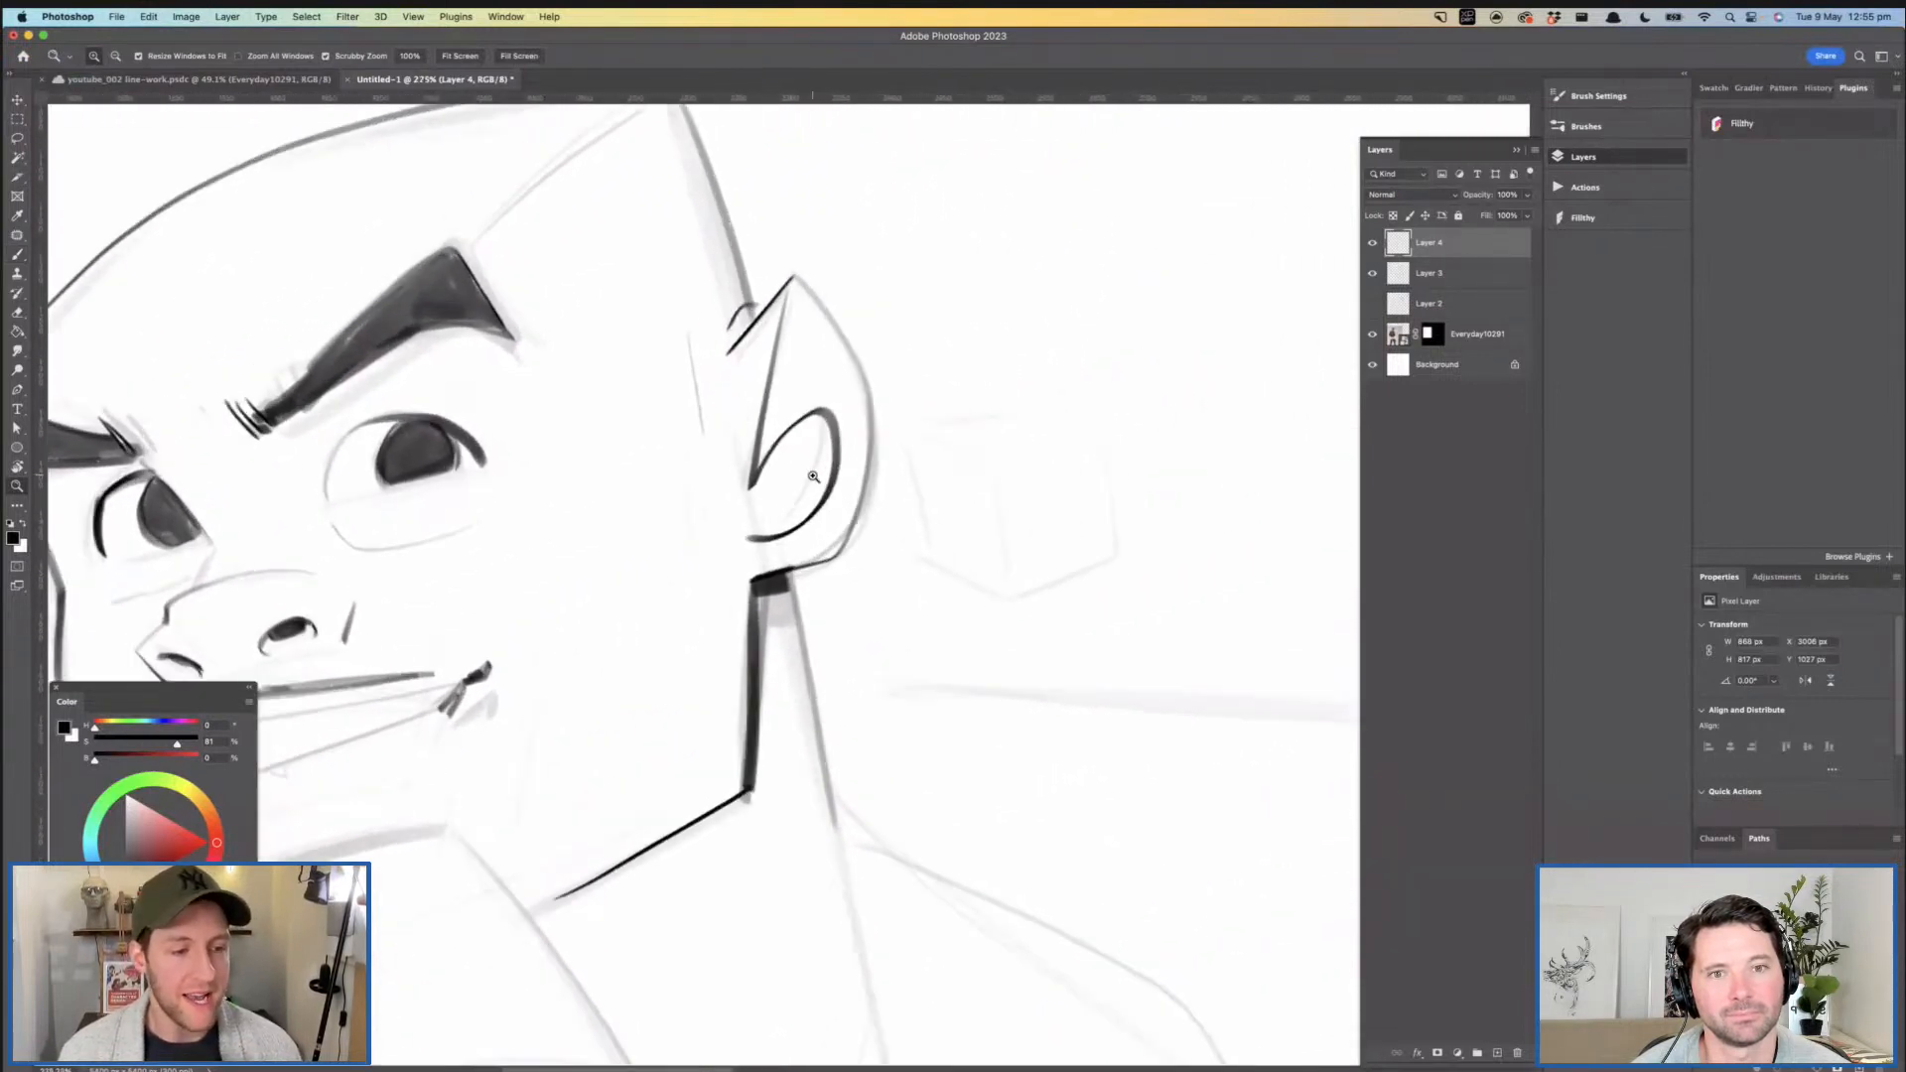
# - Try to add a short crease stroke at the far corner of the mouth
pyautogui.press('b')
pyautogui.press('z')
pyautogui.moveTo(983, 386); pyautogui.dragTo(906, 421)
pyautogui.moveTo(563, 513)
pyautogui.mouseDown()
pyautogui.moveTo(620, 512)
pyautogui.moveTo(818, 375)
pyautogui.mouseUp()
pyautogui.press('b')
pyautogui.moveTo(516, 649); pyautogui.dragTo(539, 671)
pyautogui.press('super+z')
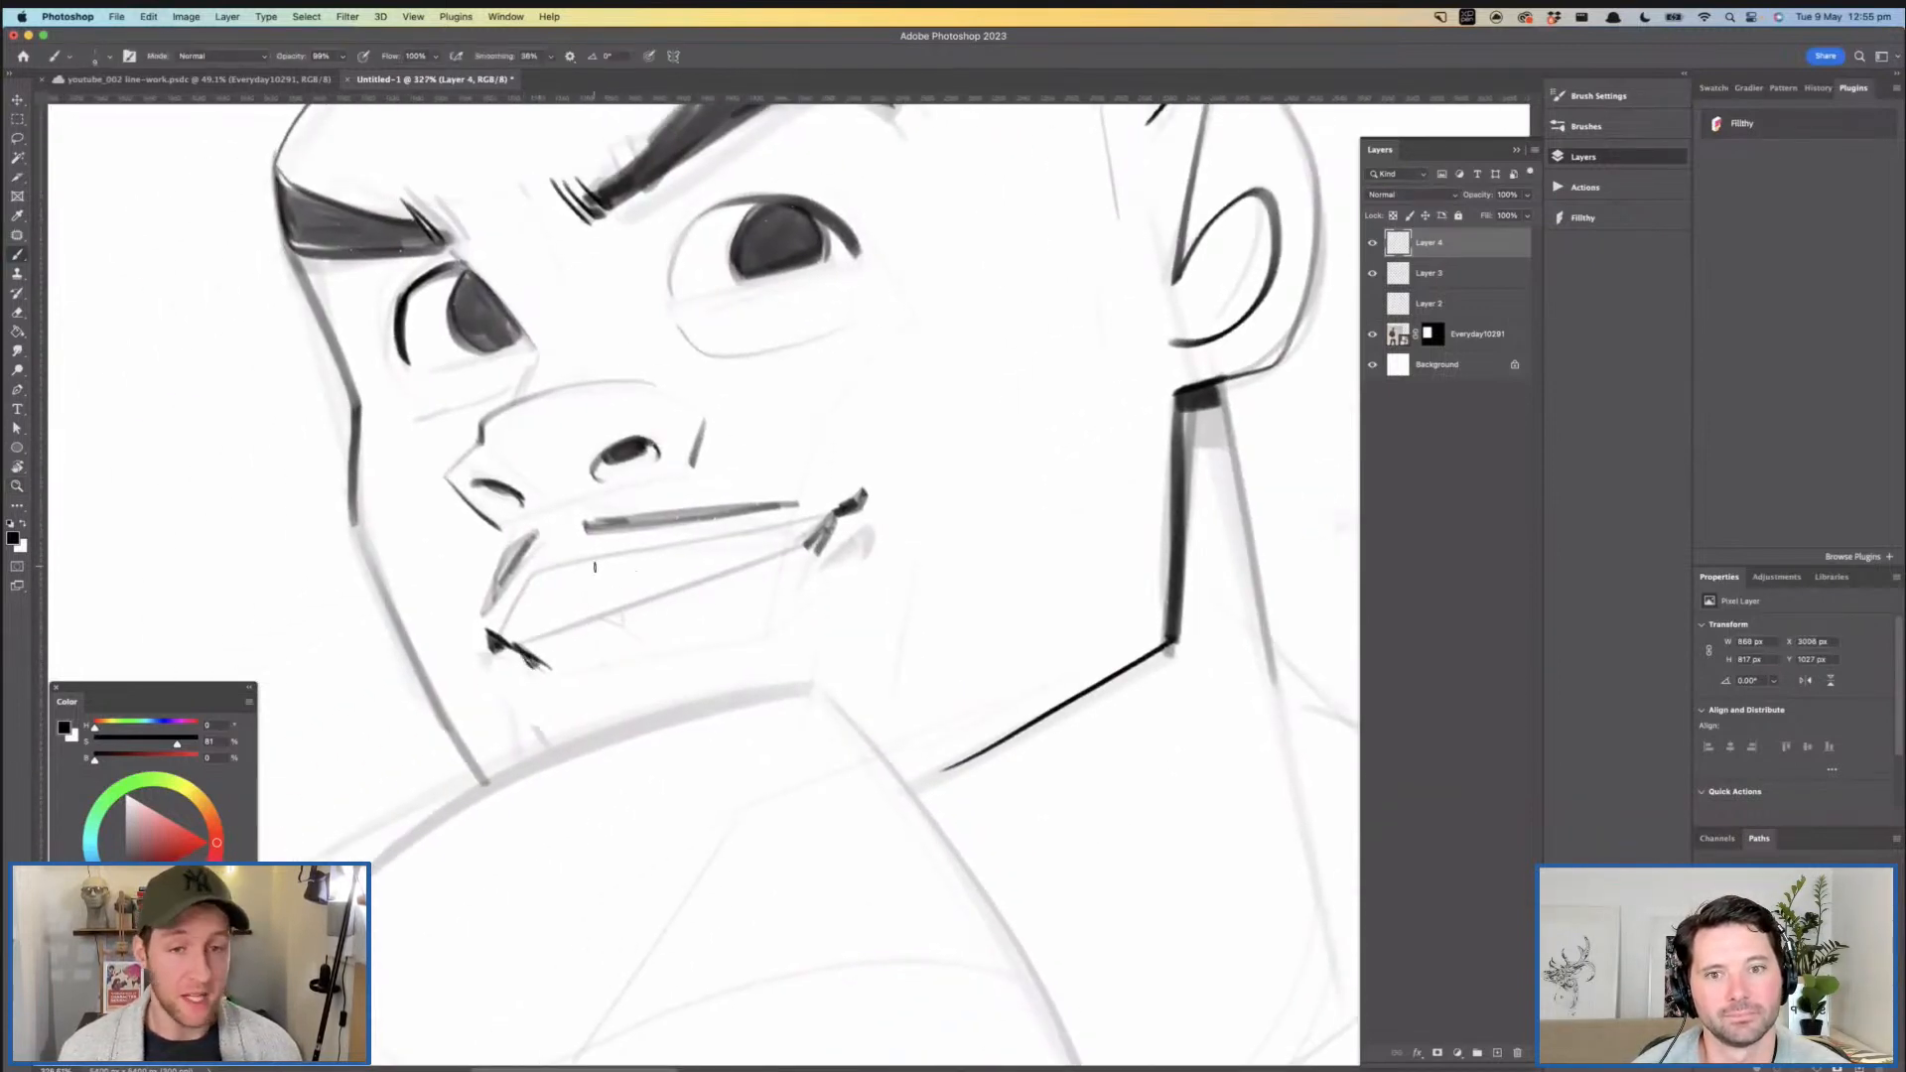
# - Ink the lower lip contour as a curve from the far mouth corner around to the near corner
pyautogui.moveTo(713, 505); pyautogui.dragTo(694, 484)
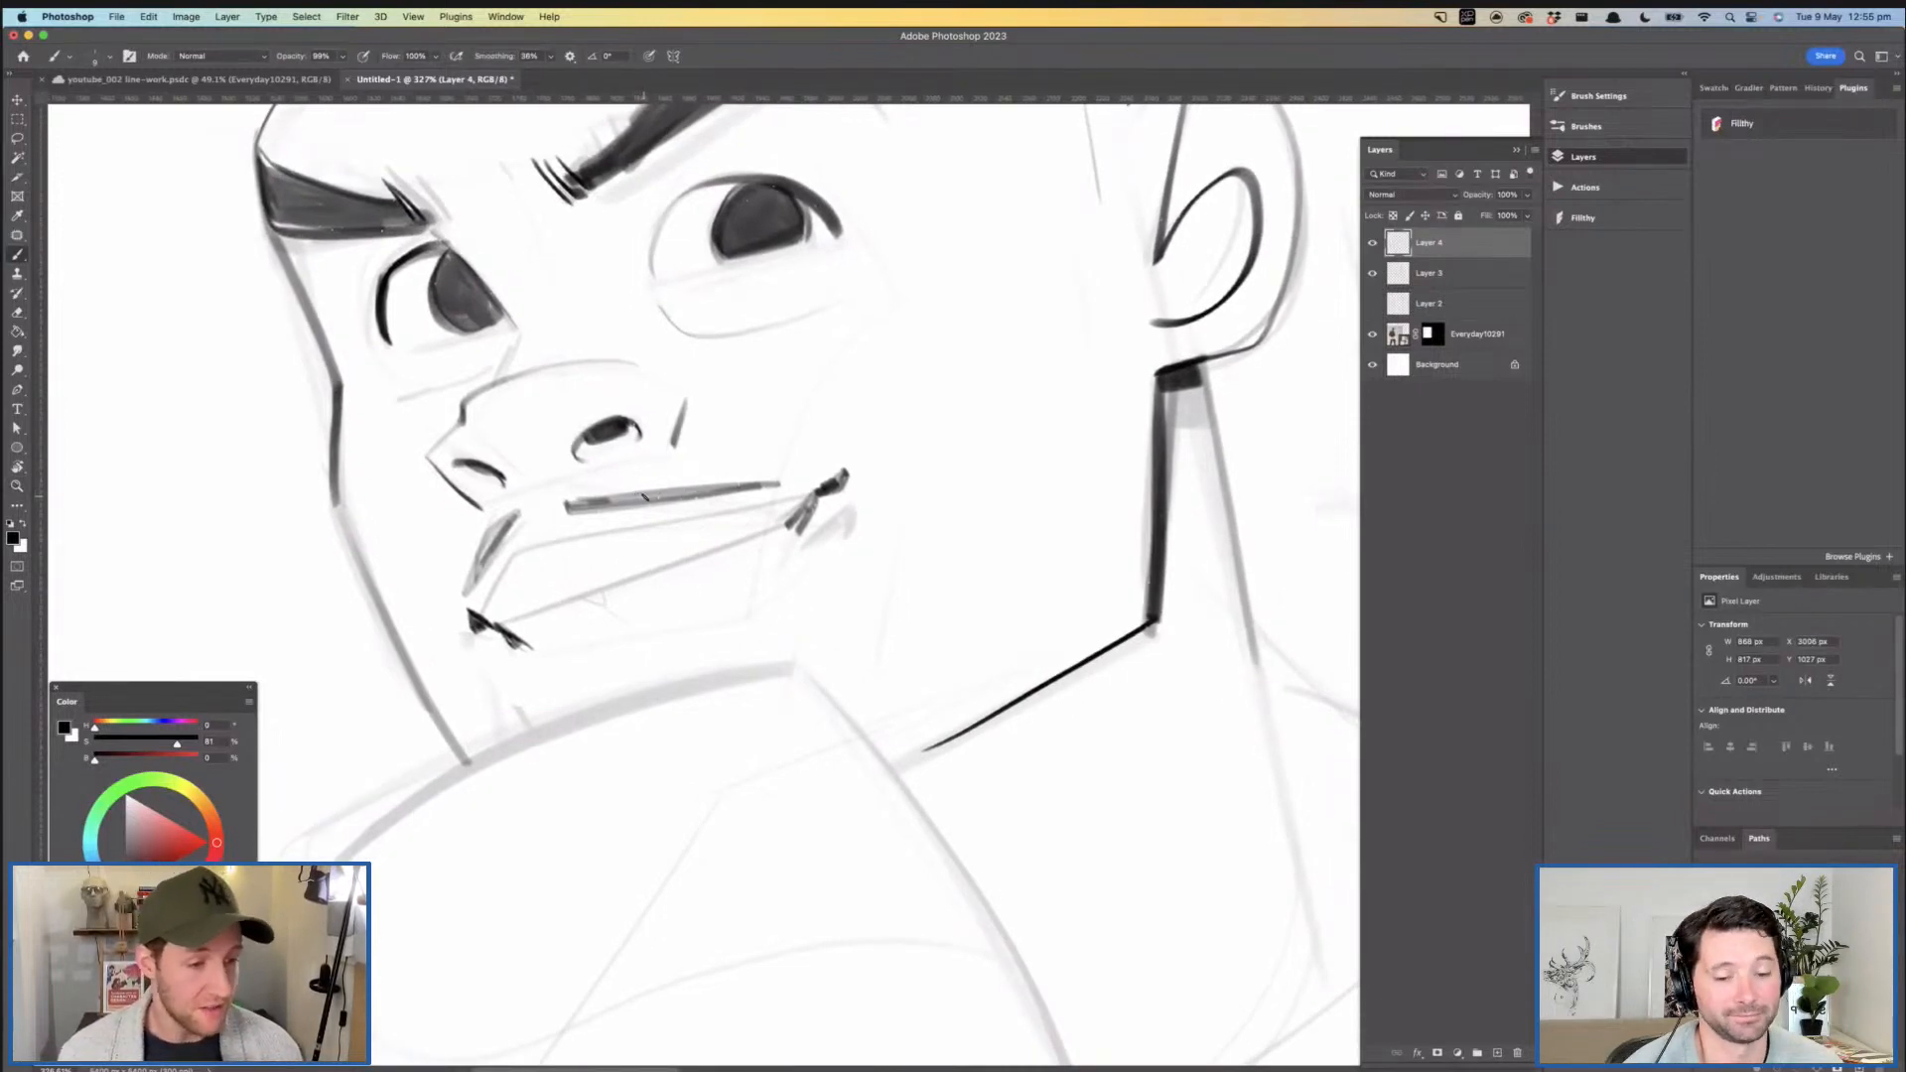
pyautogui.moveTo(509, 709)
pyautogui.mouseDown()
pyautogui.moveTo(581, 701)
pyautogui.moveTo(536, 722)
pyautogui.moveTo(715, 617)
pyautogui.mouseUp()
pyautogui.press('super+z')
pyautogui.press('super+z')
pyautogui.moveTo(557, 656)
pyautogui.mouseDown()
pyautogui.moveTo(740, 601)
pyautogui.moveTo(789, 539)
pyautogui.moveTo(725, 622)
pyautogui.mouseUp()
pyautogui.moveTo(703, 562)
pyautogui.mouseDown()
pyautogui.moveTo(623, 563)
pyautogui.moveTo(790, 534)
pyautogui.moveTo(826, 516)
pyautogui.moveTo(808, 504)
pyautogui.mouseUp()
pyautogui.press('super+z')
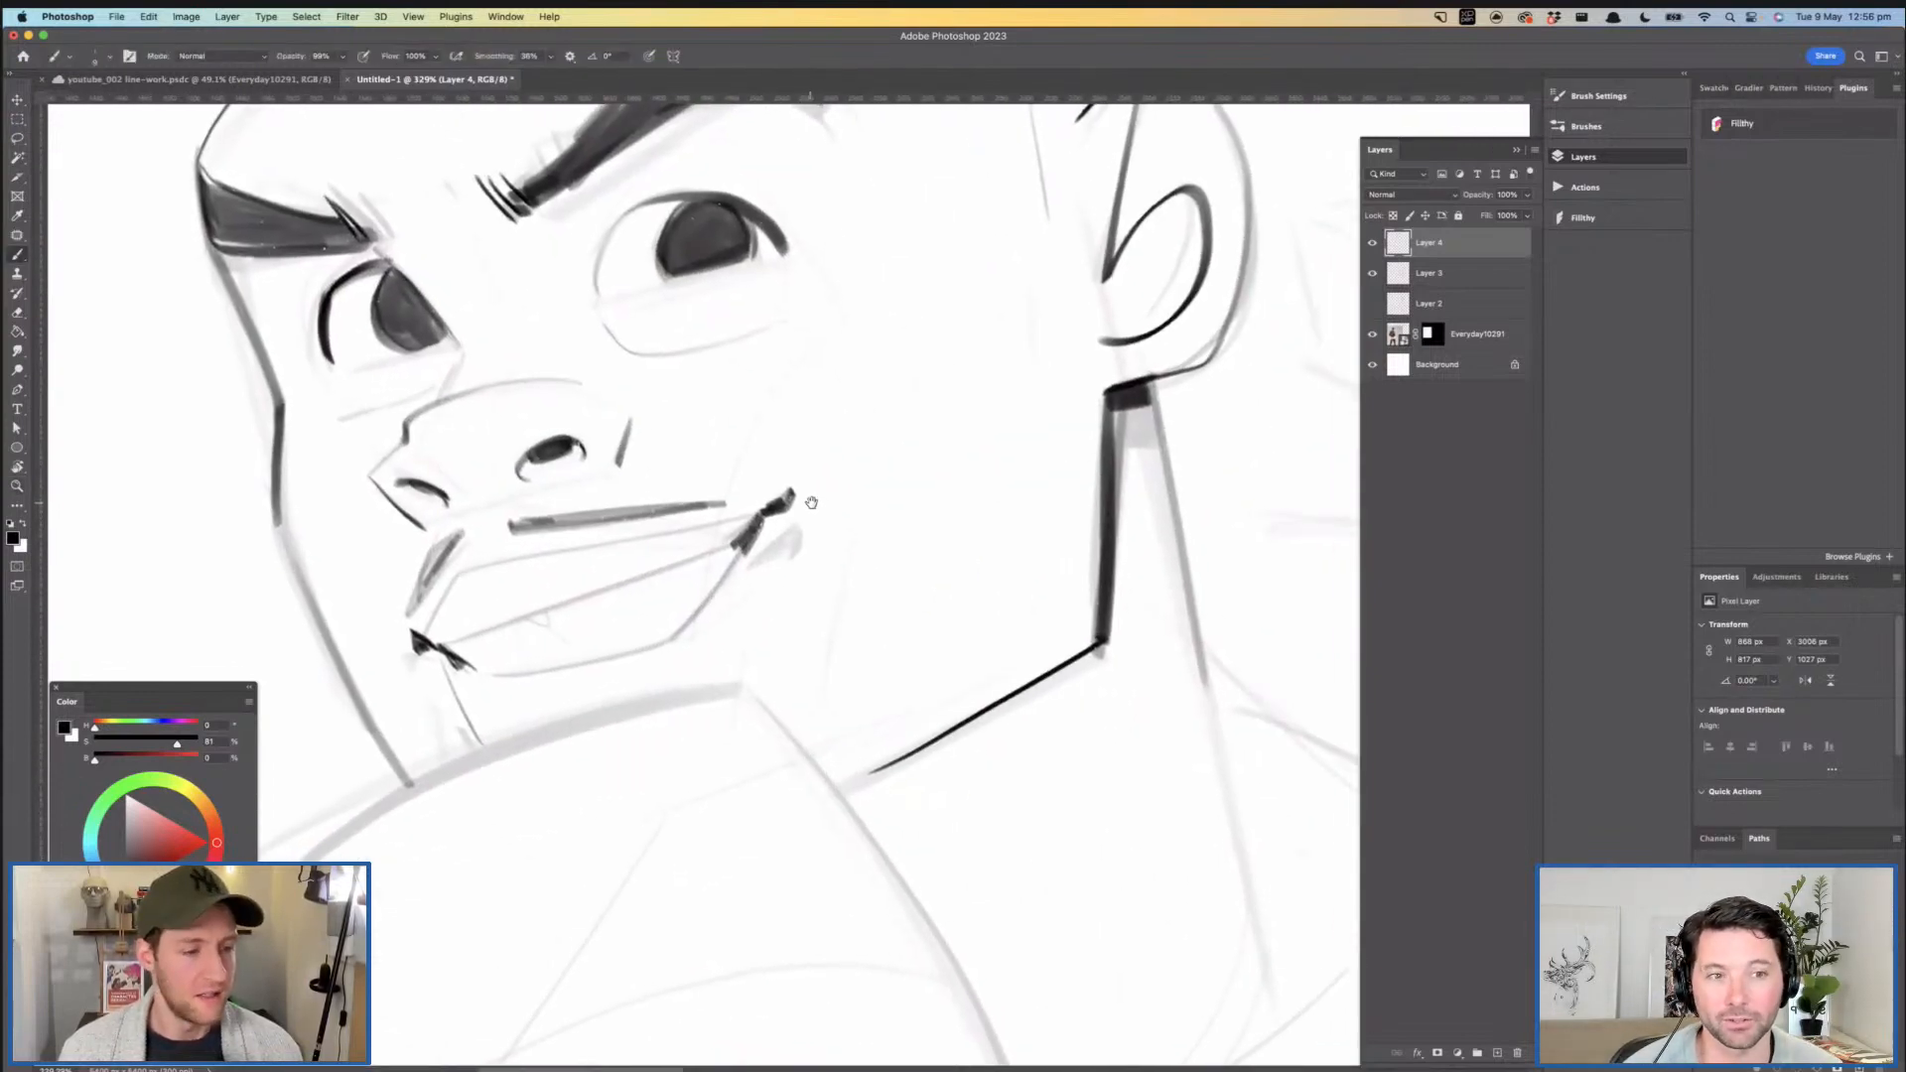
pyautogui.moveTo(448, 650); pyautogui.dragTo(515, 626)
pyautogui.press('super+z')
pyautogui.moveTo(650, 576)
pyautogui.mouseDown()
pyautogui.moveTo(711, 491)
pyautogui.moveTo(660, 541)
pyautogui.moveTo(695, 524)
pyautogui.moveTo(557, 567)
pyautogui.mouseUp()
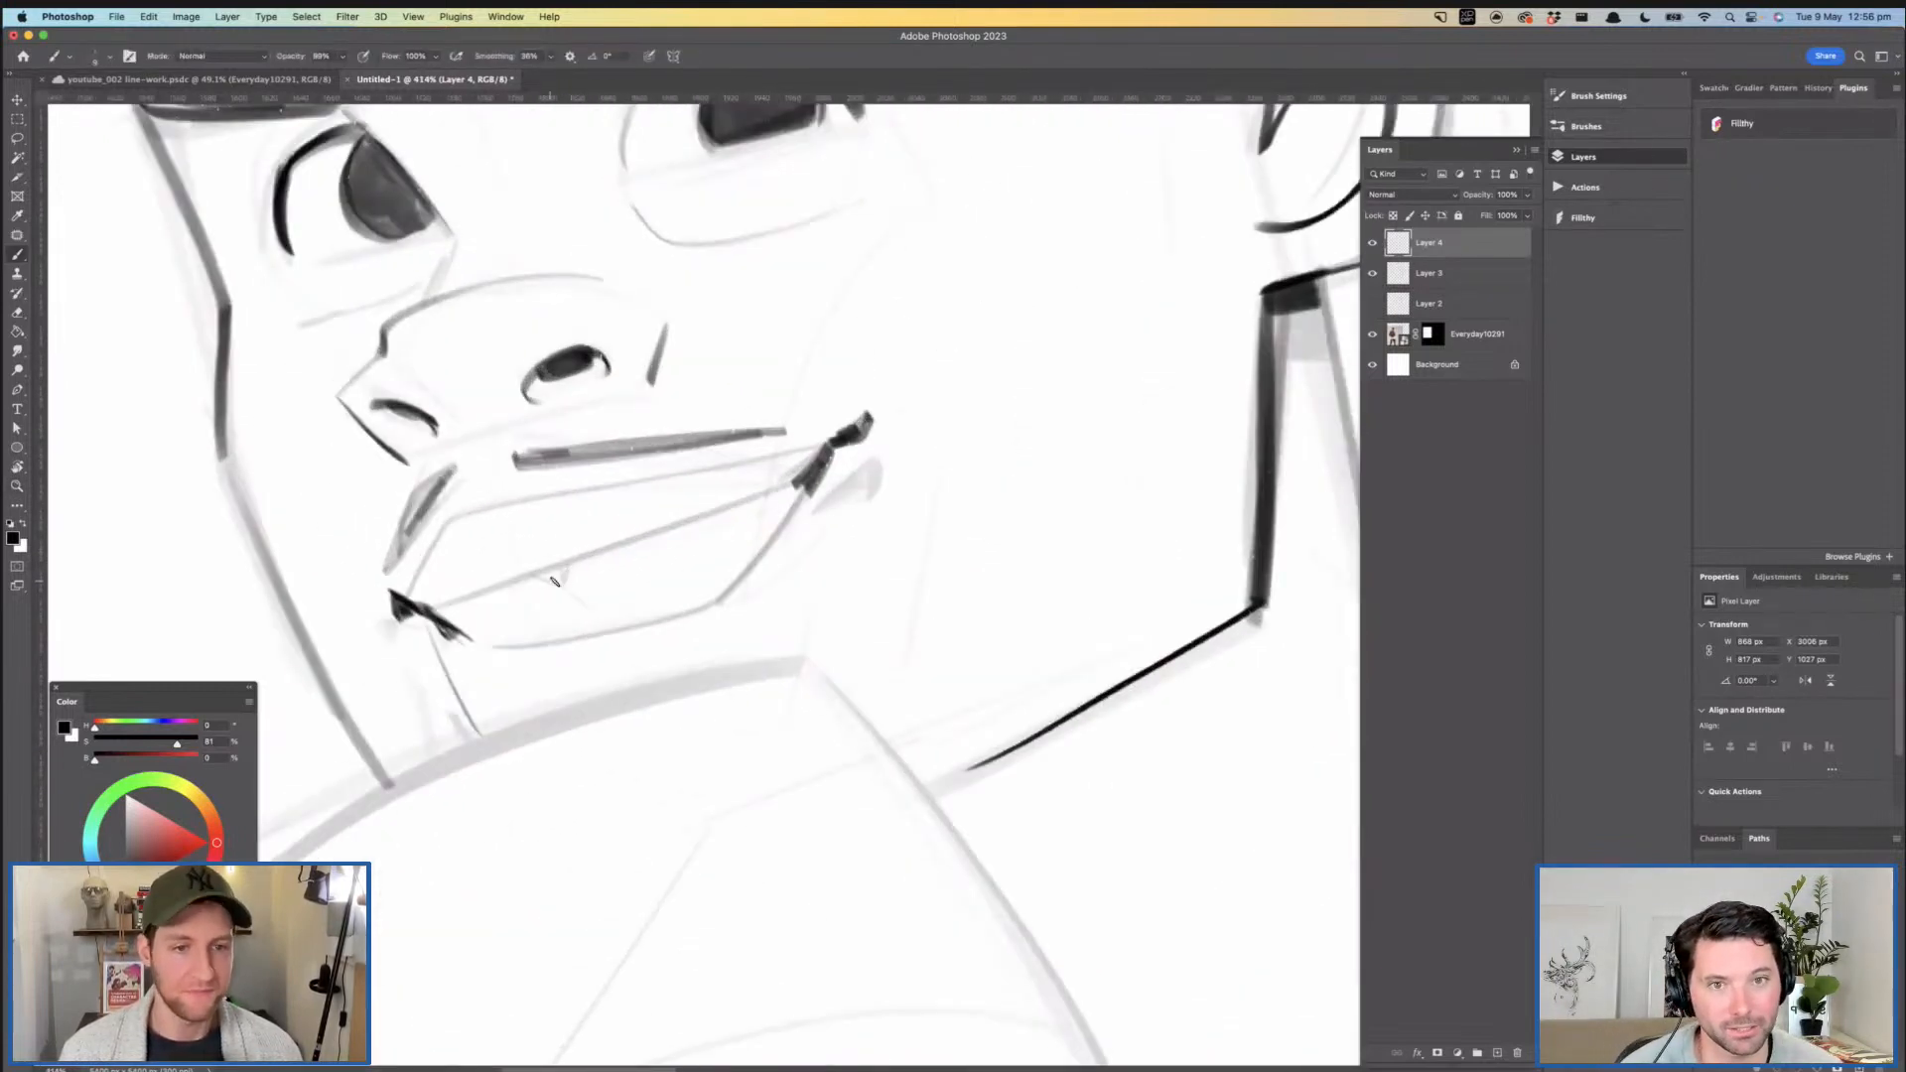
pyautogui.moveTo(435, 608)
pyautogui.mouseDown()
pyautogui.moveTo(828, 477)
pyautogui.moveTo(437, 609)
pyautogui.moveTo(792, 464)
pyautogui.moveTo(460, 605)
pyautogui.mouseUp()
pyautogui.press('super+z')
pyautogui.press('super+z')
pyautogui.press('super+z')
# - Review the inked face as a whole and compare it with the boxer reference photo
pyautogui.moveTo(633, 558)
pyautogui.mouseDown()
pyautogui.moveTo(557, 523)
pyautogui.moveTo(583, 546)
pyautogui.mouseUp()
pyautogui.moveTo(739, 523)
pyautogui.mouseDown()
pyautogui.moveTo(659, 514)
pyautogui.moveTo(732, 477)
pyautogui.moveTo(670, 427)
pyautogui.moveTo(687, 438)
pyautogui.moveTo(639, 437)
pyautogui.mouseUp()
pyautogui.moveTo(734, 460); pyautogui.dragTo(689, 456)
pyautogui.moveTo(755, 316); pyautogui.dragTo(775, 236)
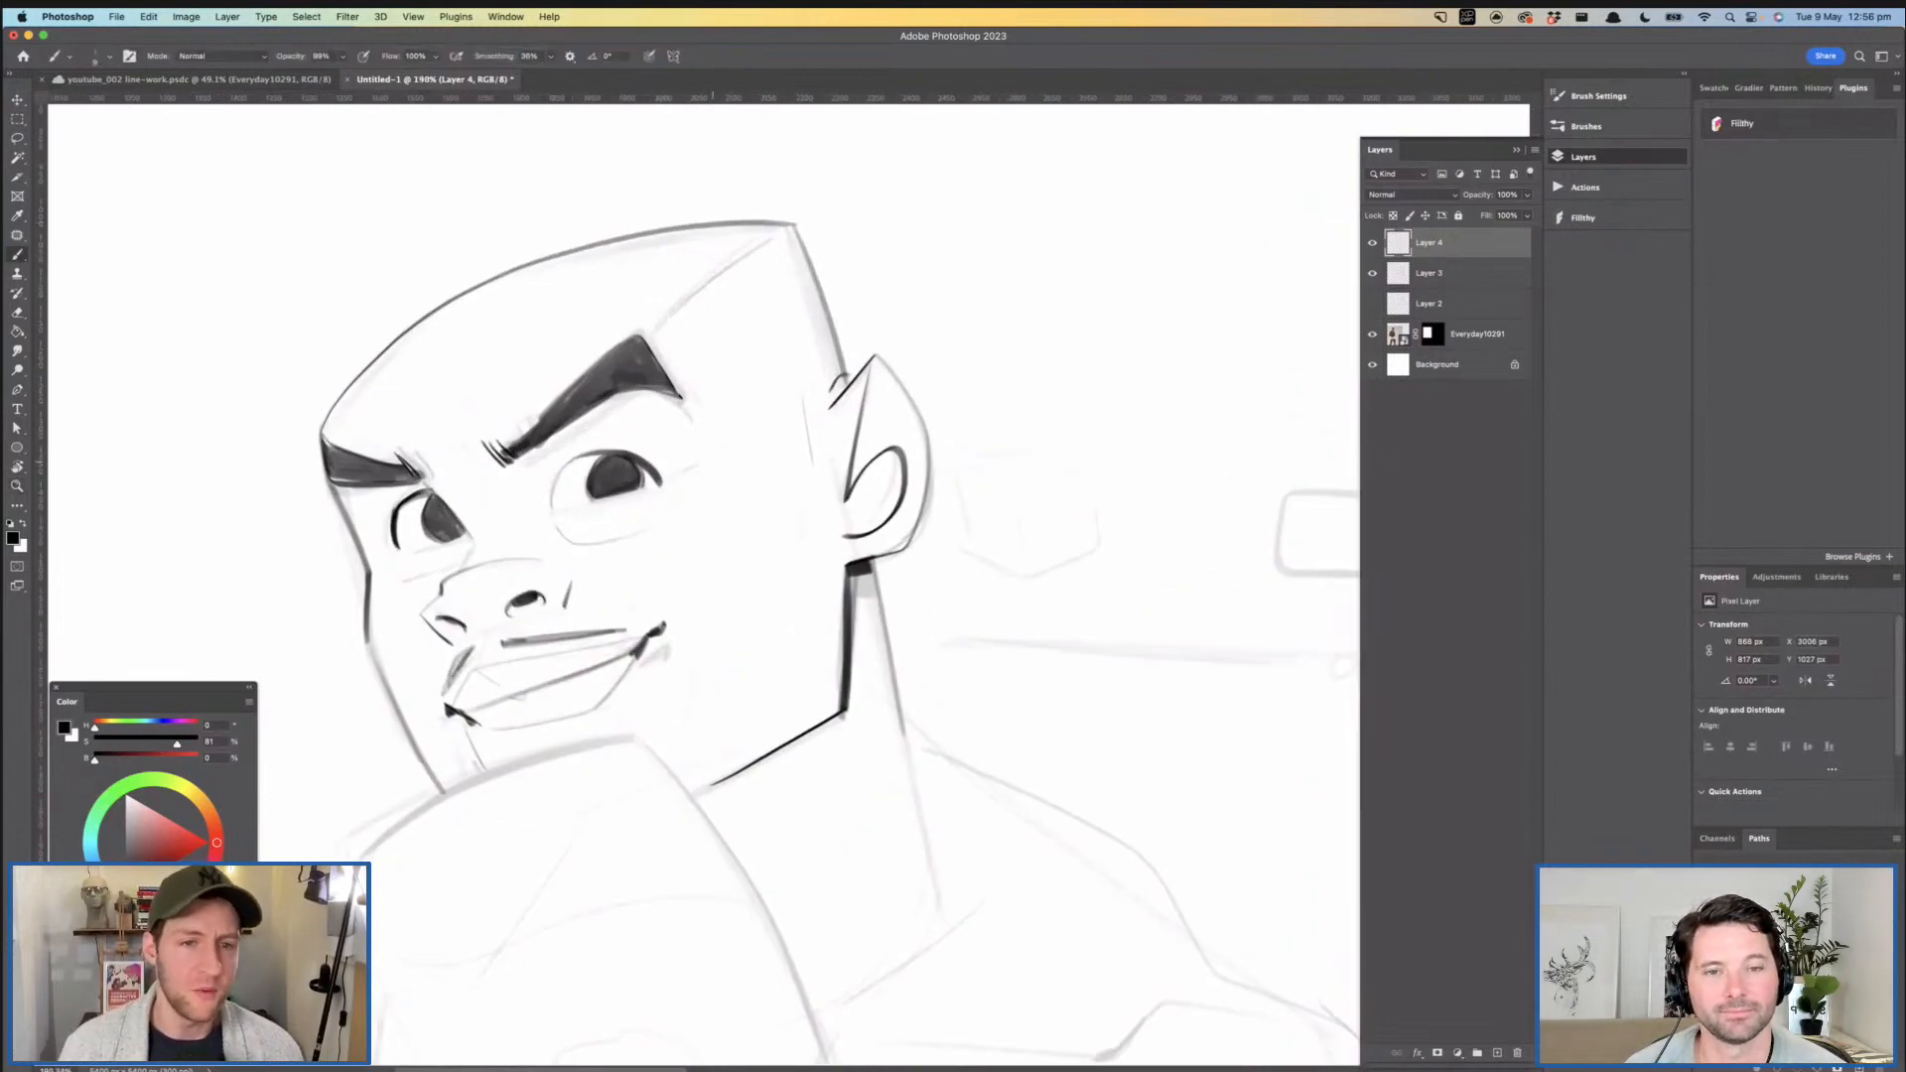
pyautogui.moveTo(796, 547); pyautogui.dragTo(659, 418)
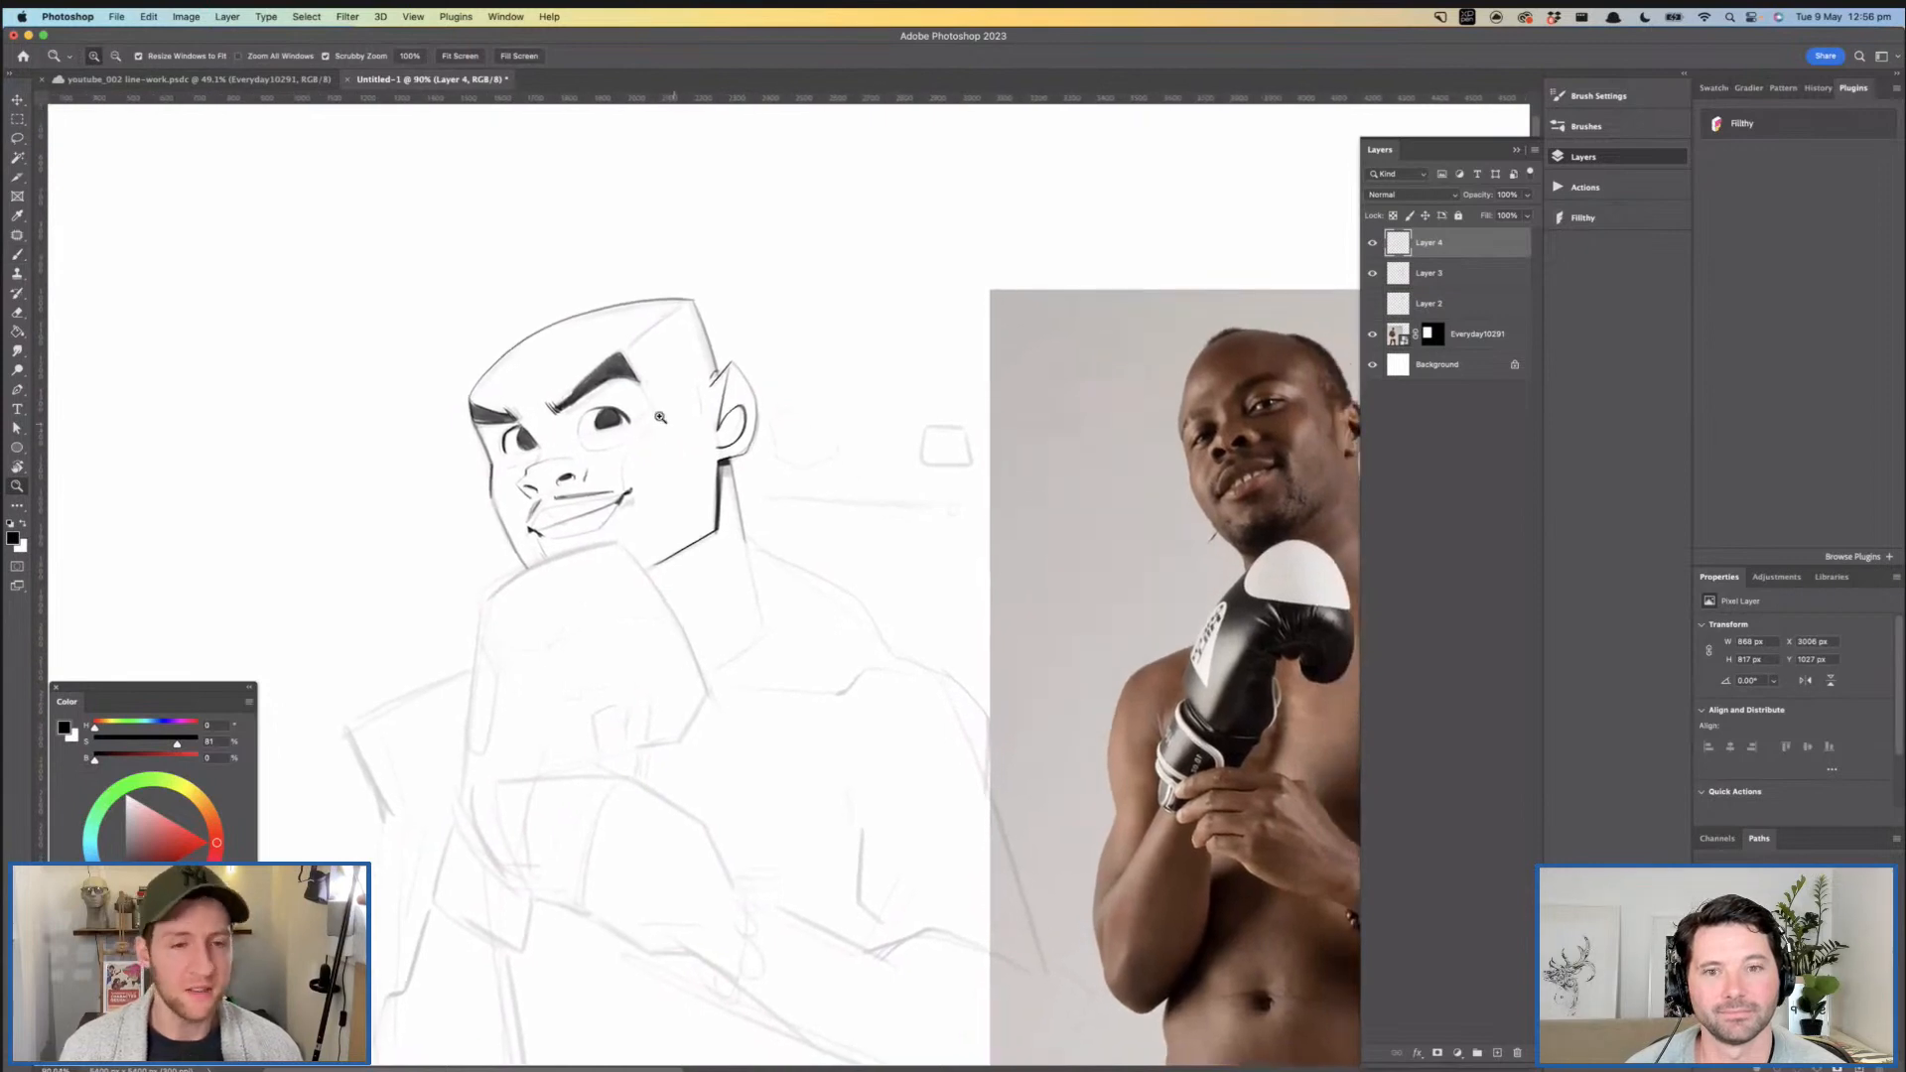
pyautogui.moveTo(605, 353); pyautogui.dragTo(641, 354)
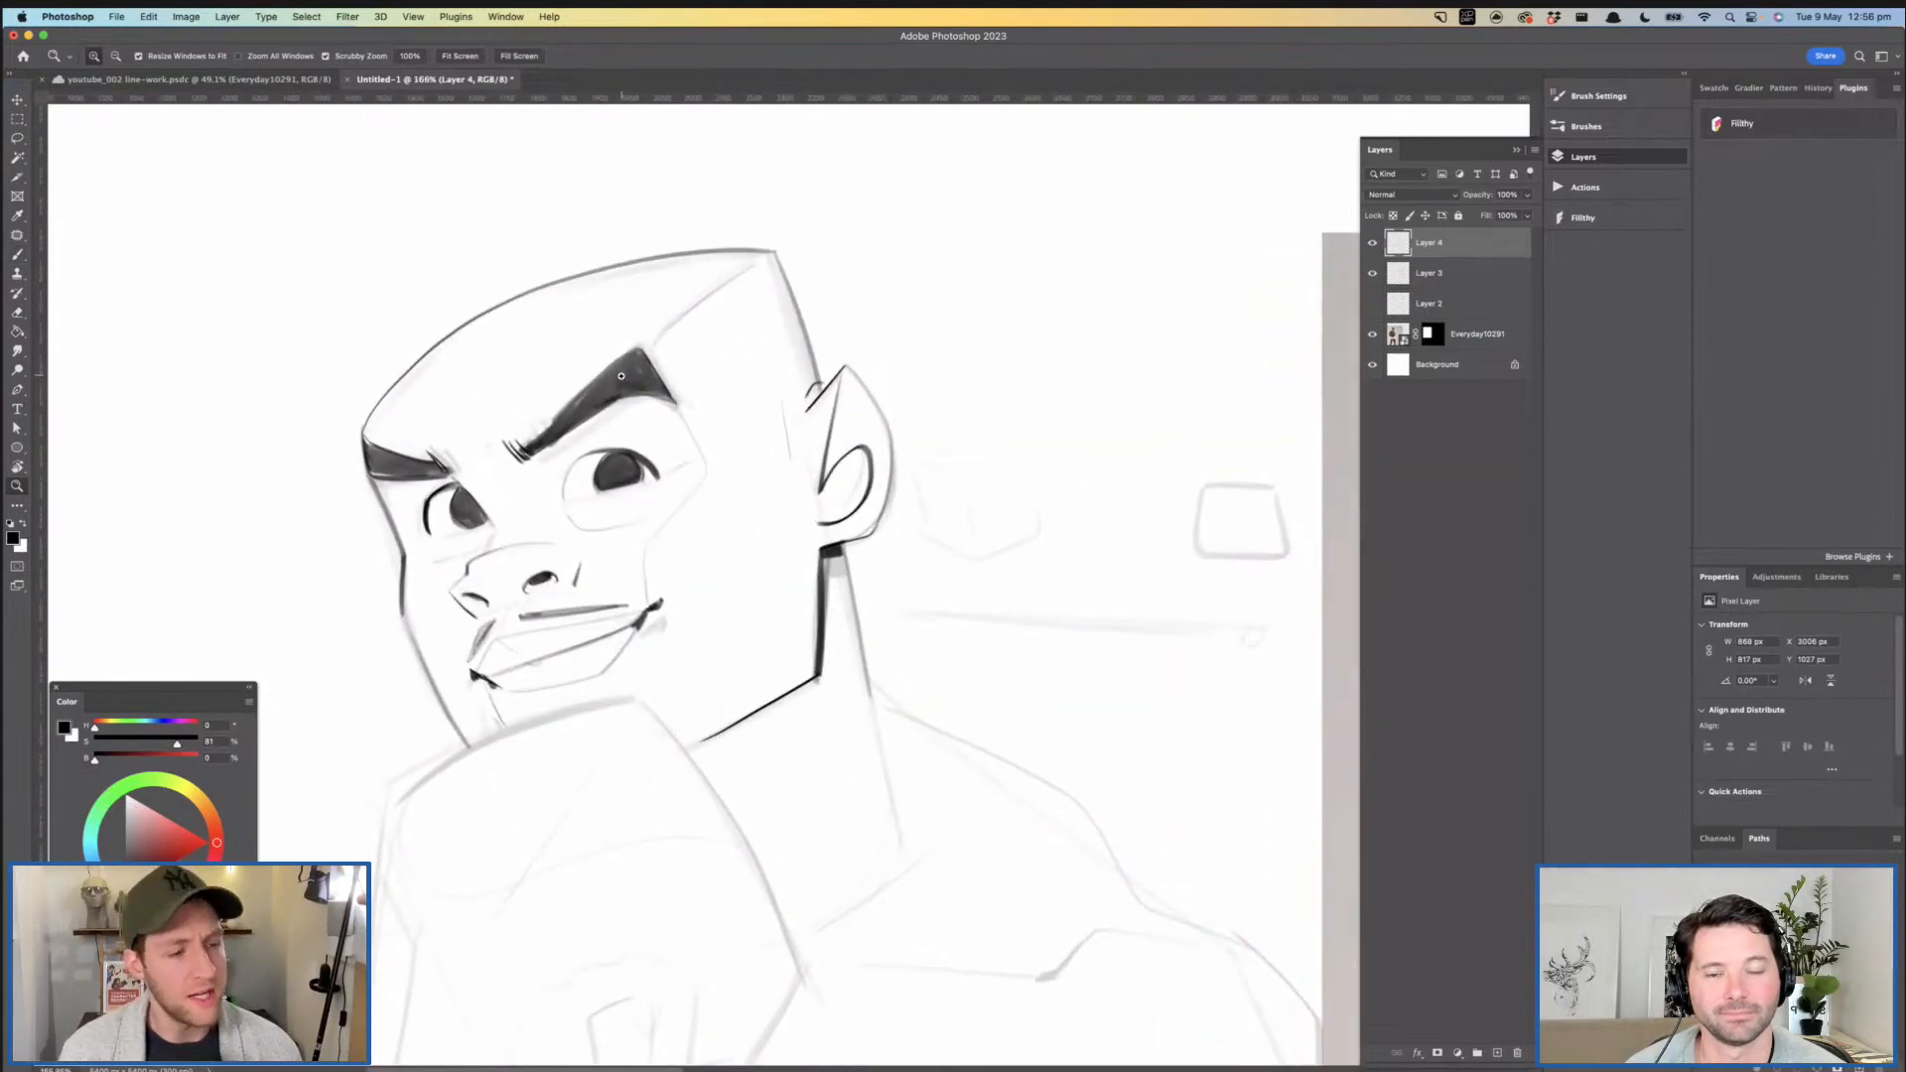
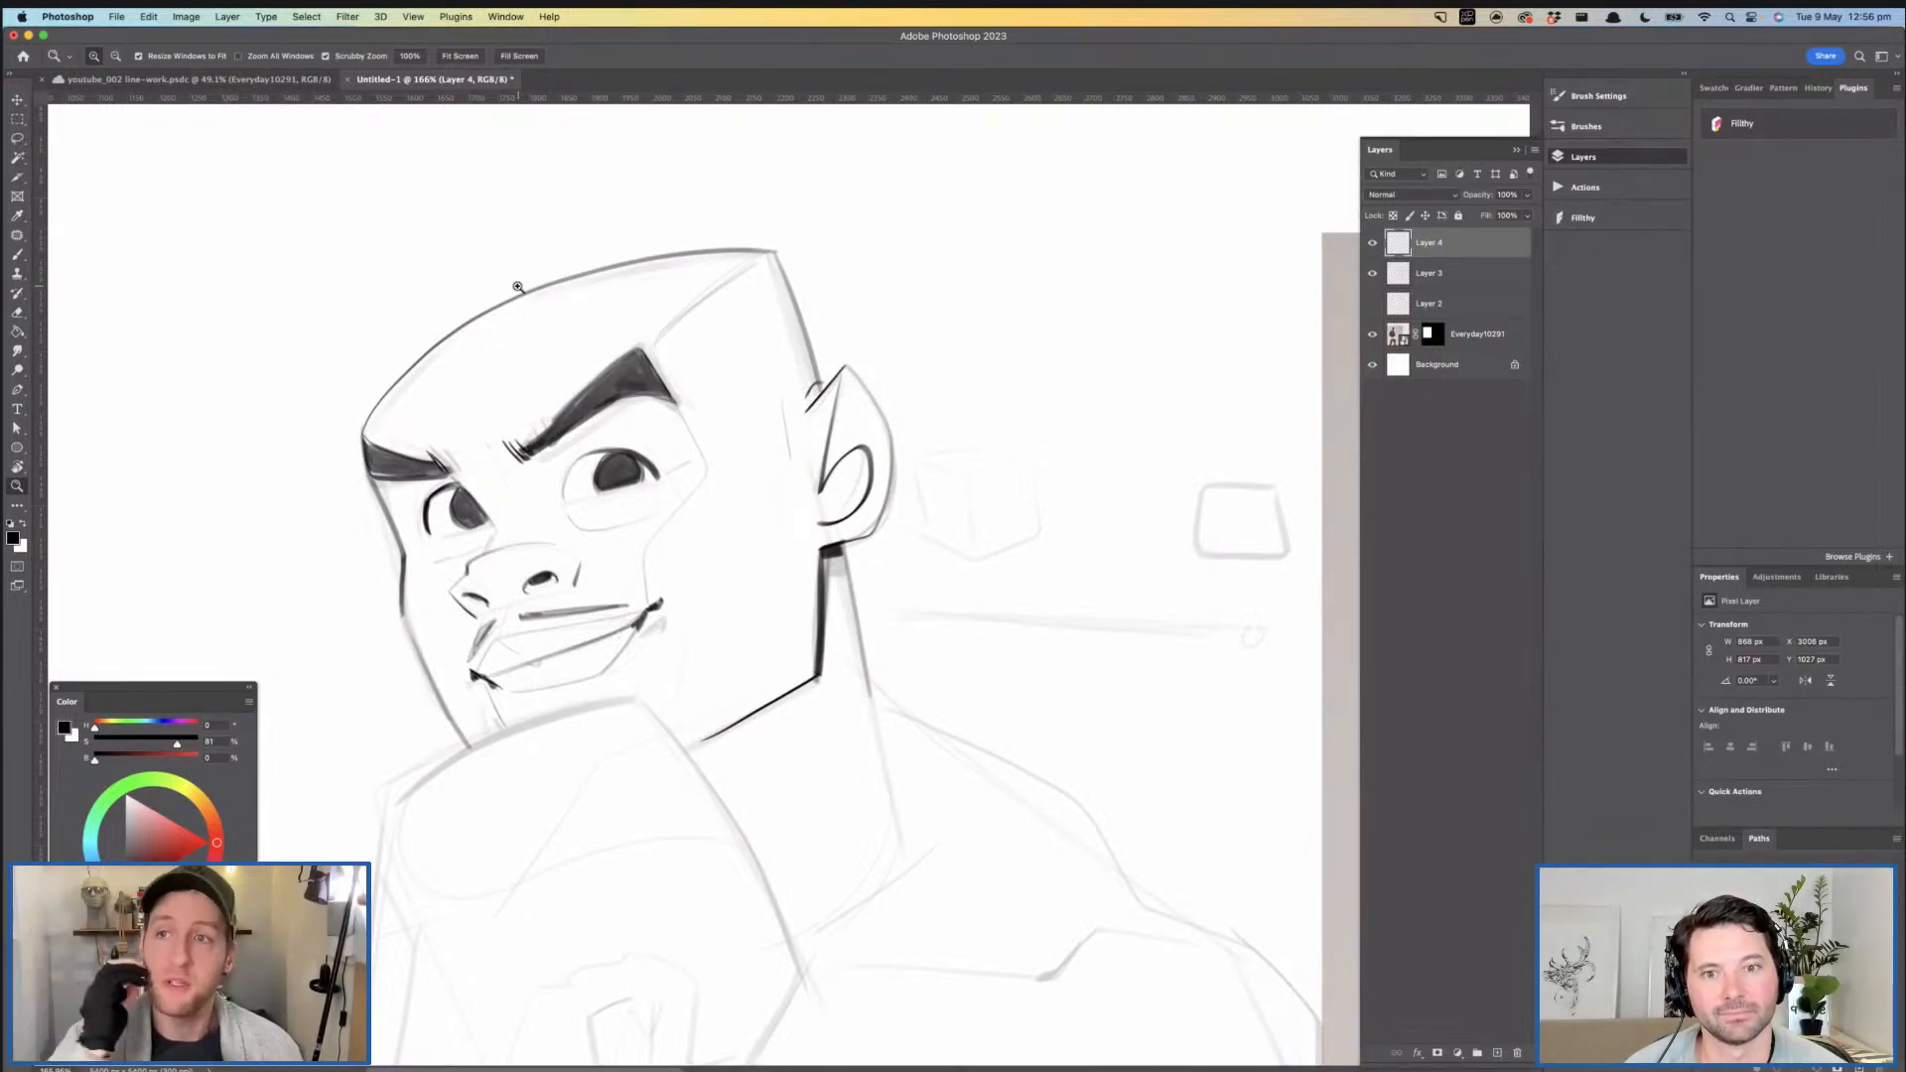
# - Try to ink the back contour of the neck below the ear
pyautogui.scroll(-5, 695, 496)
pyautogui.press('b')
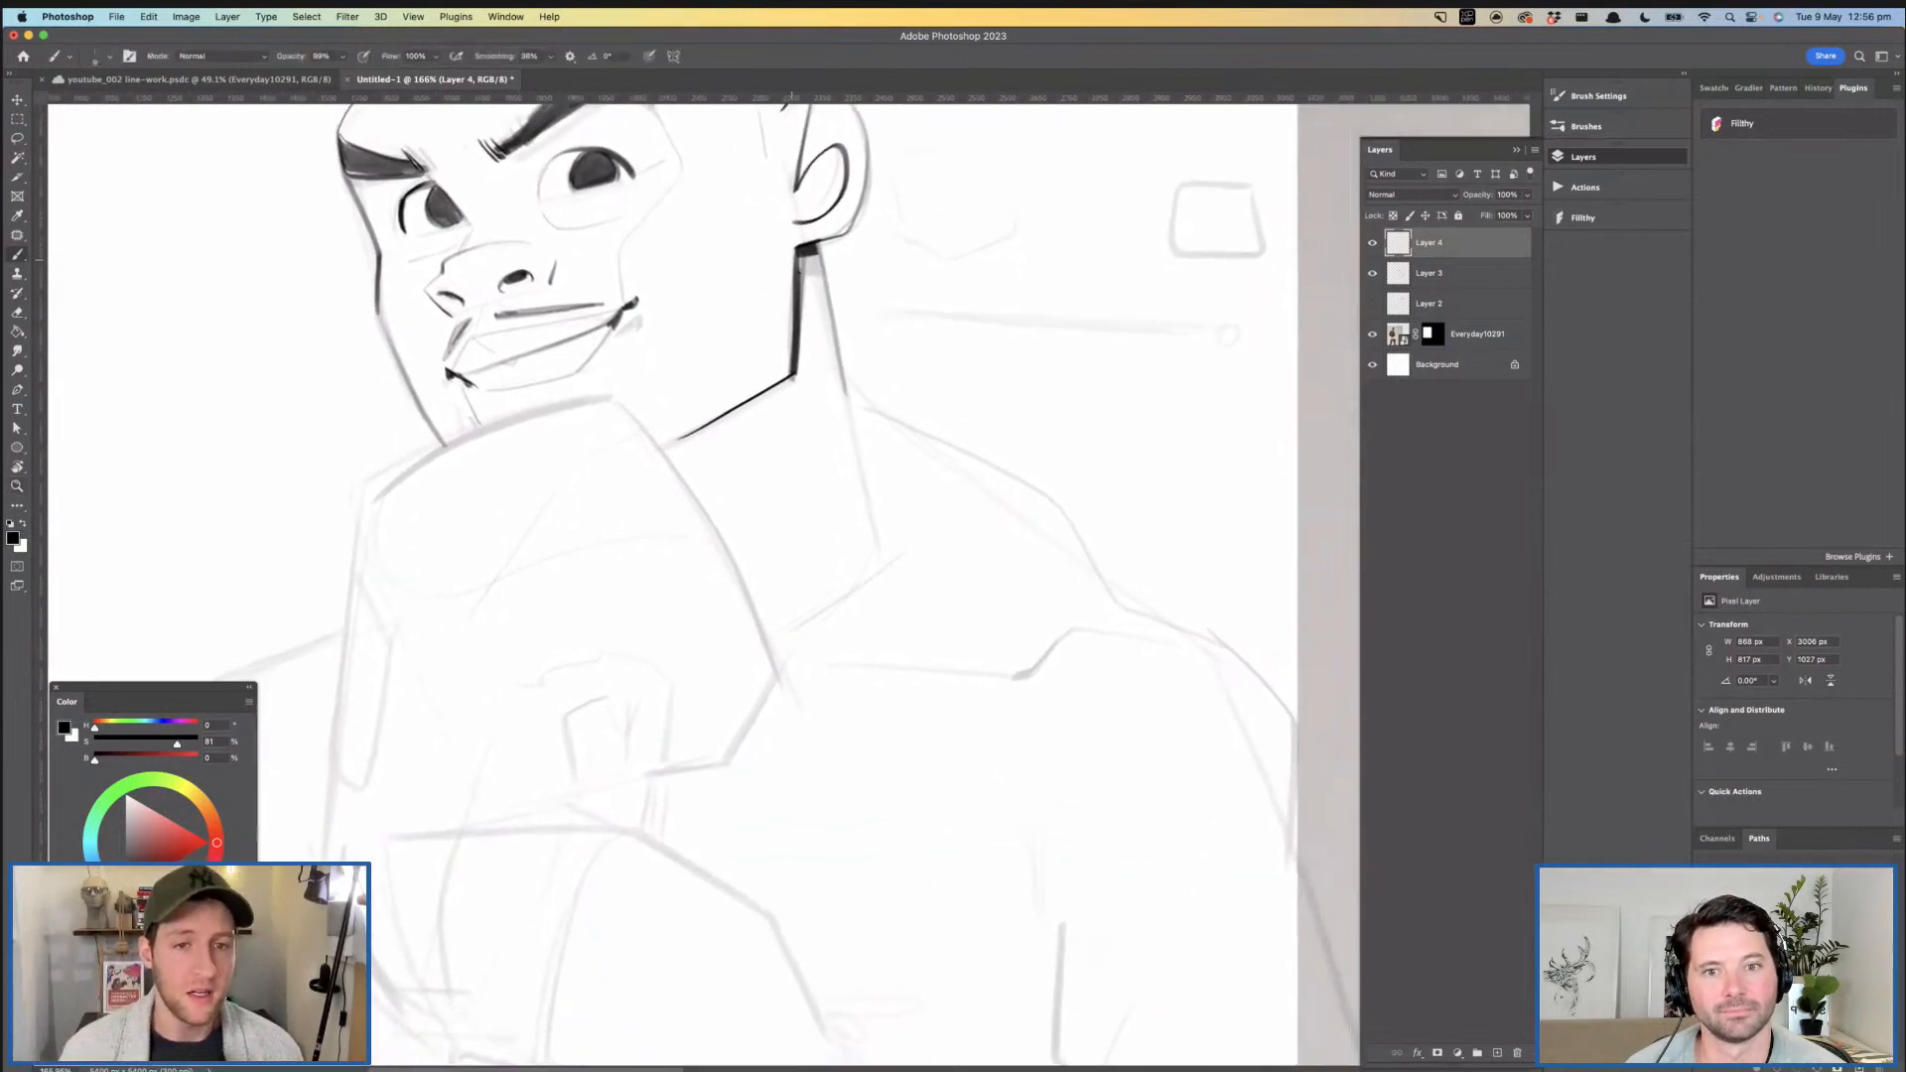
pyautogui.moveTo(839, 202)
pyautogui.mouseDown()
pyautogui.moveTo(777, 240)
pyautogui.moveTo(783, 385)
pyautogui.mouseUp()
pyautogui.press('super+z')
pyautogui.moveTo(759, 286); pyautogui.dragTo(790, 425)
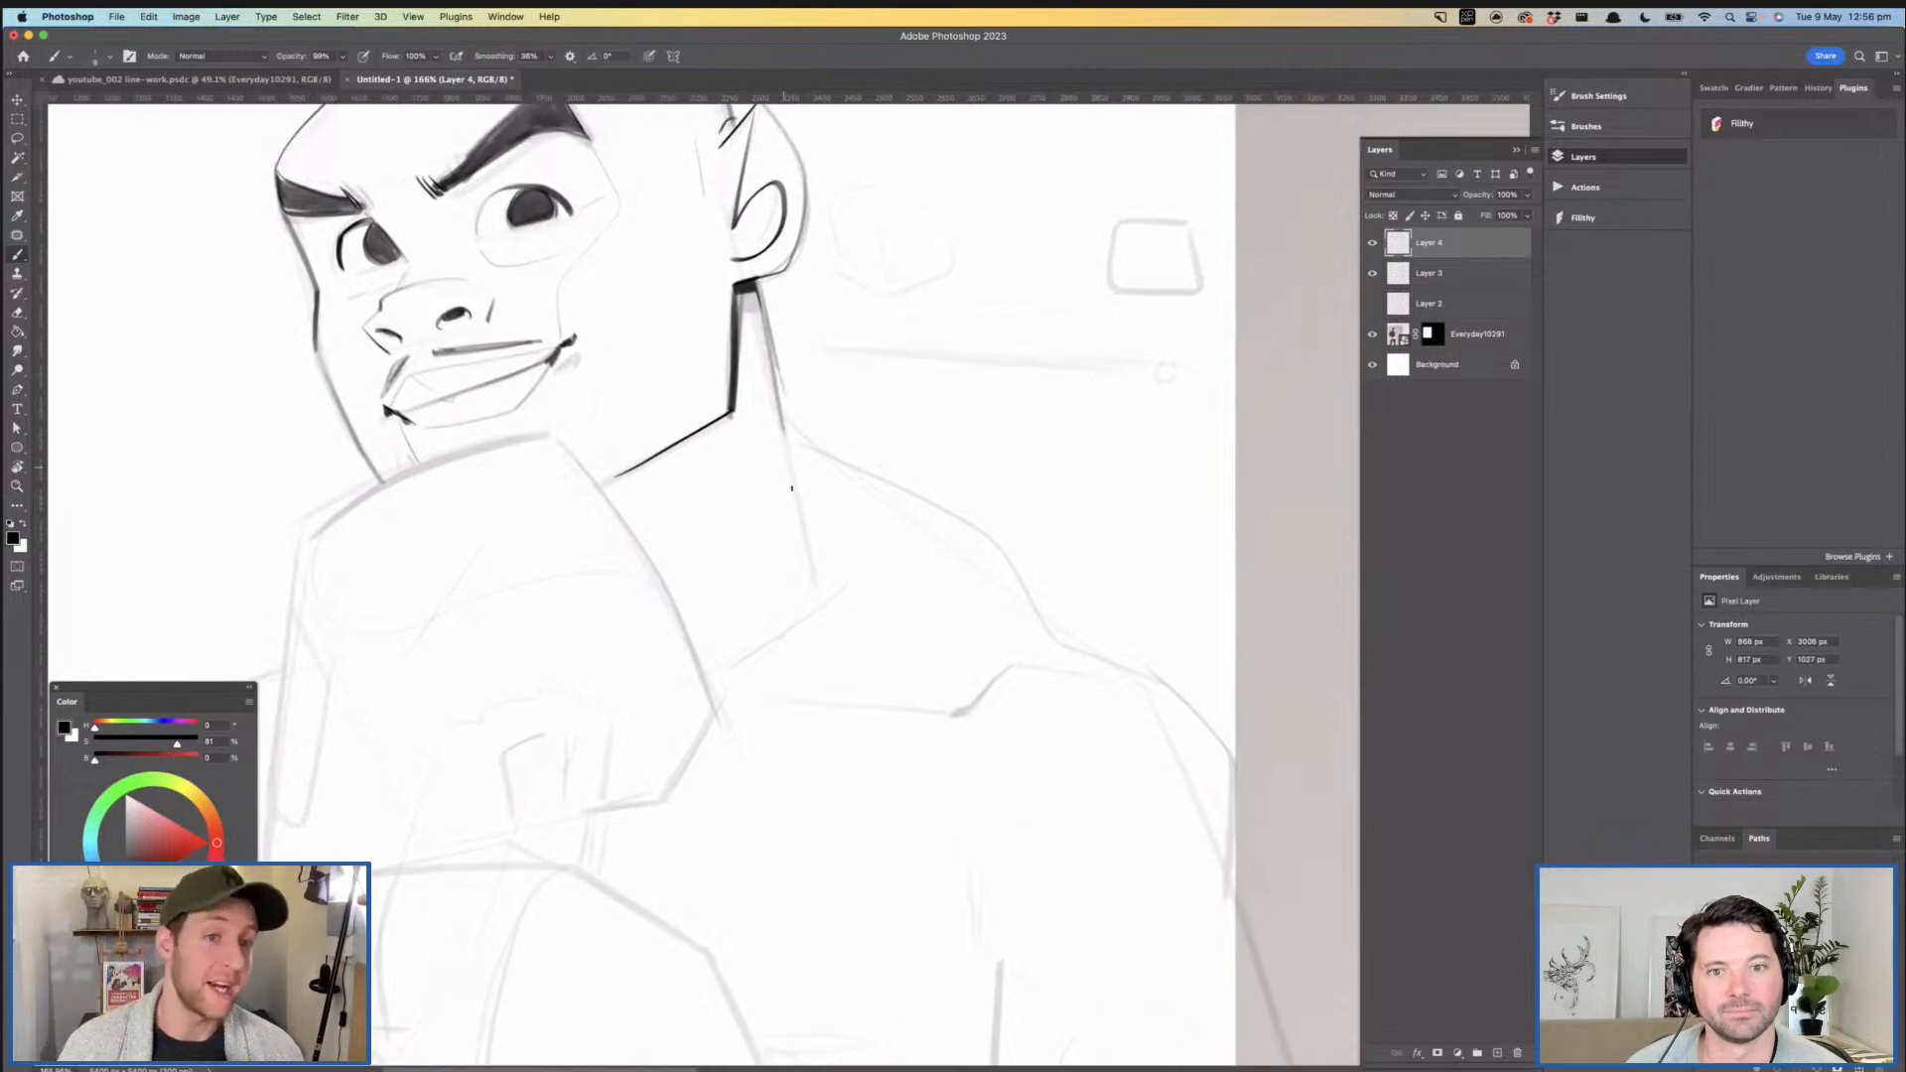
pyautogui.moveTo(511, 425)
pyautogui.mouseDown()
pyautogui.moveTo(695, 497)
pyautogui.moveTo(731, 359)
pyautogui.mouseUp()
pyautogui.moveTo(761, 468); pyautogui.dragTo(701, 475)
pyautogui.moveTo(750, 476)
pyautogui.mouseDown()
pyautogui.moveTo(657, 502)
pyautogui.moveTo(730, 455)
pyautogui.moveTo(679, 445)
pyautogui.moveTo(501, 550)
pyautogui.moveTo(483, 540)
pyautogui.moveTo(643, 451)
pyautogui.moveTo(775, 415)
pyautogui.mouseUp()
pyautogui.press('super+z')
# - Ink the glove's top edge and the long curve down its right side
pyautogui.press('super+z')
pyautogui.moveTo(486, 534)
pyautogui.mouseDown()
pyautogui.moveTo(654, 449)
pyautogui.moveTo(844, 498)
pyautogui.moveTo(975, 741)
pyautogui.mouseUp()
# - Ink the glove's left side, its angled lower right corner and the small notch at the thumb
pyautogui.press('super+z')
pyautogui.moveTo(773, 430); pyautogui.dragTo(780, 429)
pyautogui.moveTo(771, 418)
pyautogui.mouseDown()
pyautogui.moveTo(864, 531)
pyautogui.moveTo(953, 727)
pyautogui.mouseUp()
pyautogui.moveTo(538, 518)
pyautogui.mouseDown()
pyautogui.moveTo(562, 386)
pyautogui.moveTo(630, 243)
pyautogui.moveTo(565, 383)
pyautogui.moveTo(534, 726)
pyautogui.mouseUp()
pyautogui.press('super+z')
pyautogui.moveTo(575, 267); pyautogui.dragTo(517, 718)
pyautogui.moveTo(1040, 444)
pyautogui.mouseDown()
pyautogui.moveTo(976, 559)
pyautogui.moveTo(862, 572)
pyautogui.moveTo(867, 491)
pyautogui.moveTo(849, 516)
pyautogui.moveTo(820, 493)
pyautogui.moveTo(835, 509)
pyautogui.moveTo(811, 599)
pyautogui.mouseUp()
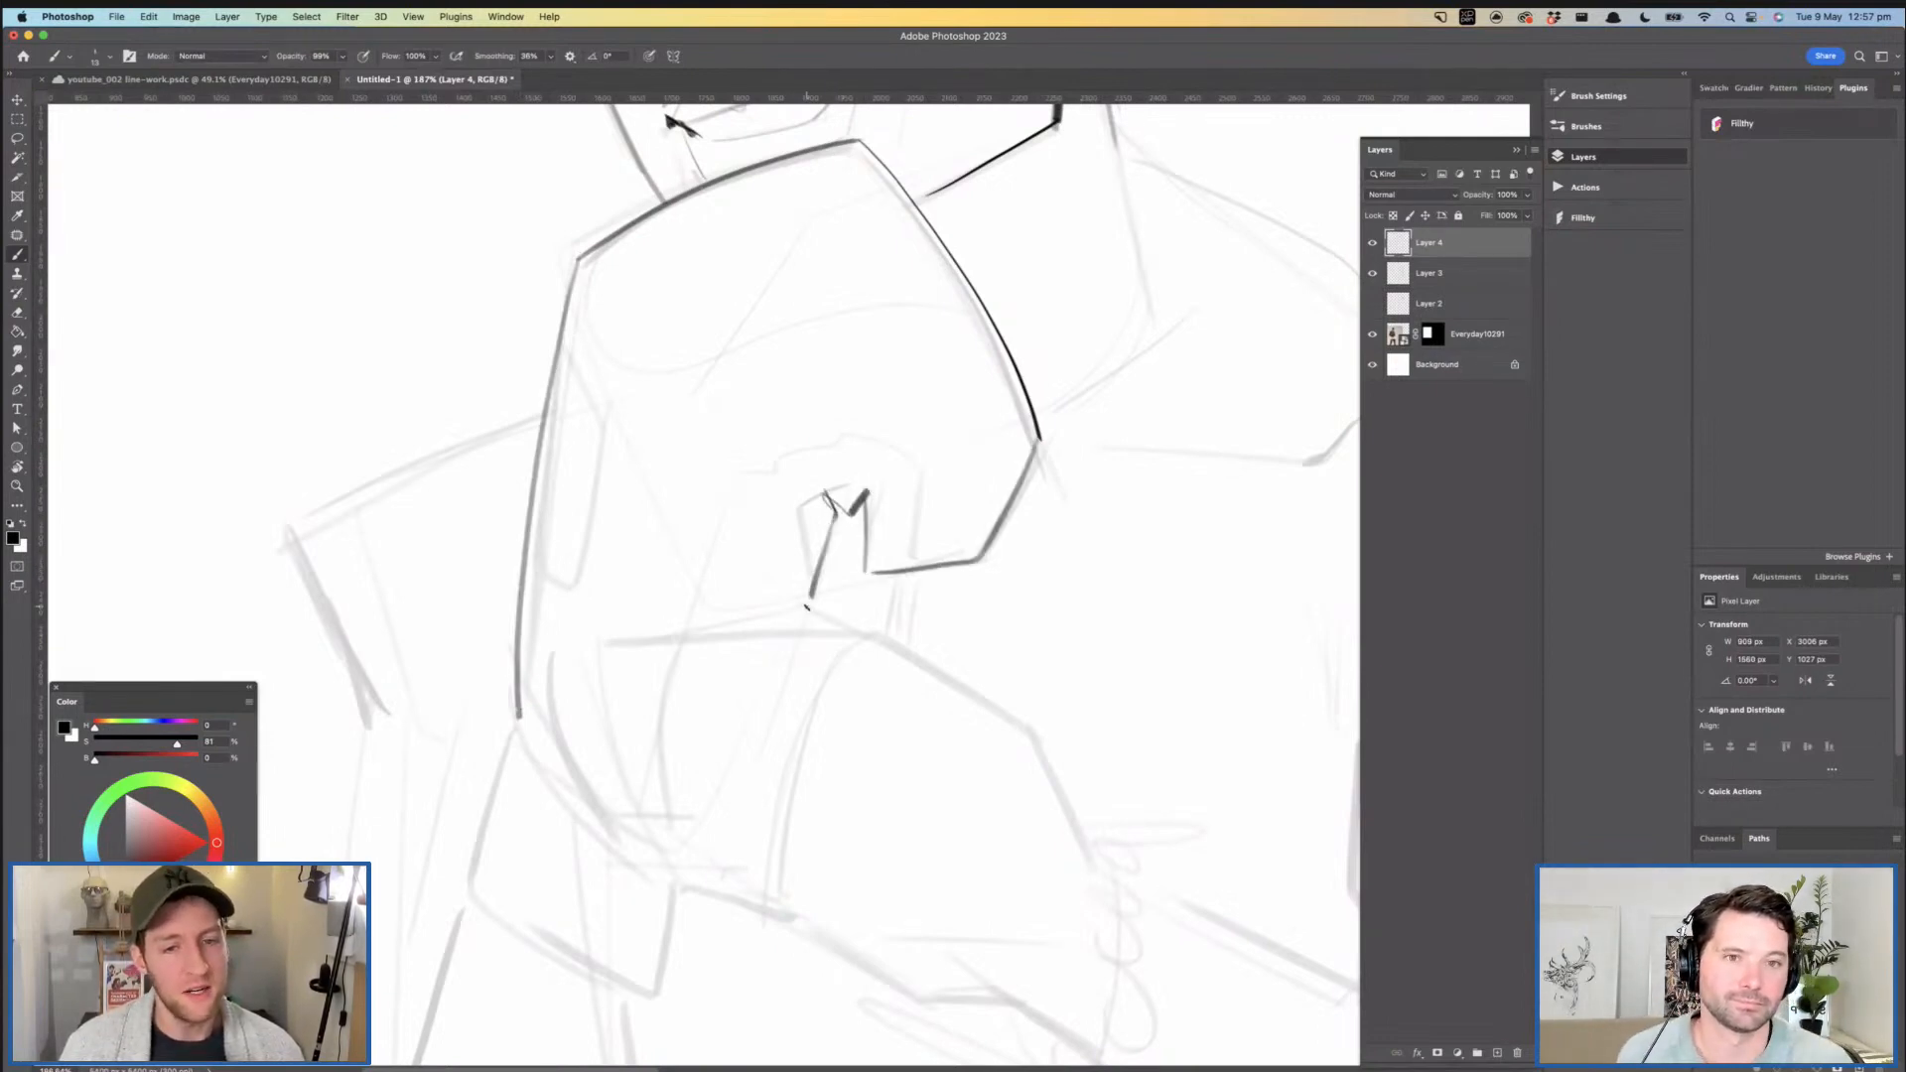
# - Ink the stepped outline arching around the thumb notch on the glove
pyautogui.press('super+space')
pyautogui.moveTo(823, 522); pyautogui.dragTo(757, 526)
pyautogui.moveTo(882, 532)
pyautogui.mouseDown()
pyautogui.moveTo(806, 503)
pyautogui.moveTo(814, 565)
pyautogui.moveTo(822, 479)
pyautogui.moveTo(741, 448)
pyautogui.moveTo(741, 466)
pyautogui.moveTo(632, 496)
pyautogui.moveTo(595, 640)
pyautogui.mouseUp()
pyautogui.press('super+space')
pyautogui.moveTo(734, 520); pyautogui.dragTo(680, 521)
pyautogui.moveTo(791, 481)
pyautogui.mouseDown()
pyautogui.moveTo(739, 498)
pyautogui.moveTo(706, 484)
pyautogui.mouseUp()
# - Ink the curved seam of the rounded panel at the top of the glove
pyautogui.moveTo(448, 388)
pyautogui.mouseDown()
pyautogui.moveTo(519, 456)
pyautogui.moveTo(698, 260)
pyautogui.mouseUp()
pyautogui.press('super+space')
pyautogui.moveTo(728, 397); pyautogui.dragTo(702, 425)
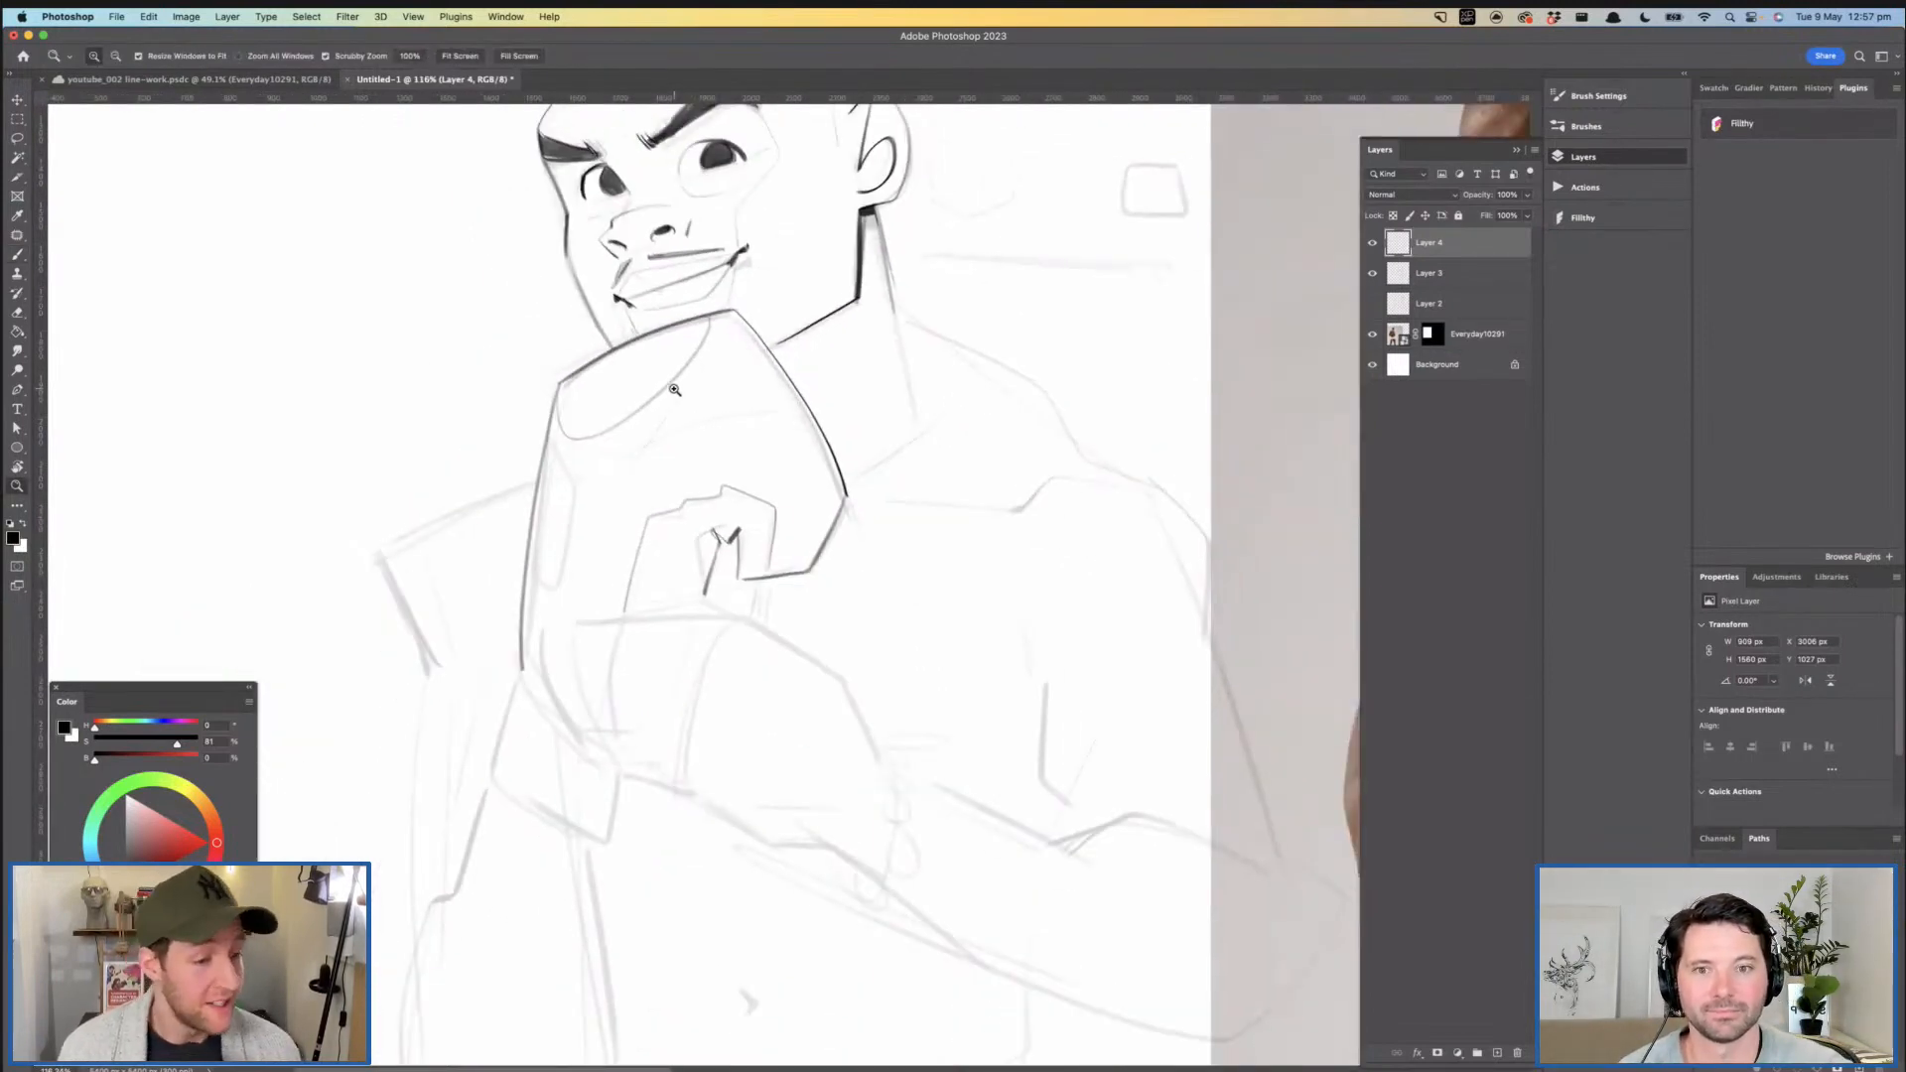
pyautogui.moveTo(949, 443); pyautogui.dragTo(813, 467)
# - Ink the narrow side panel along the glove's left edge and a short crease above the thumb outline
pyautogui.moveTo(581, 494); pyautogui.dragTo(657, 489)
pyautogui.moveTo(561, 413)
pyautogui.mouseDown()
pyautogui.moveTo(581, 606)
pyautogui.moveTo(527, 593)
pyautogui.mouseUp()
pyautogui.press('super+space')
pyautogui.moveTo(735, 499)
pyautogui.mouseDown()
pyautogui.moveTo(683, 507)
pyautogui.moveTo(711, 481)
pyautogui.moveTo(740, 507)
pyautogui.moveTo(625, 510)
pyautogui.moveTo(685, 510)
pyautogui.mouseUp()
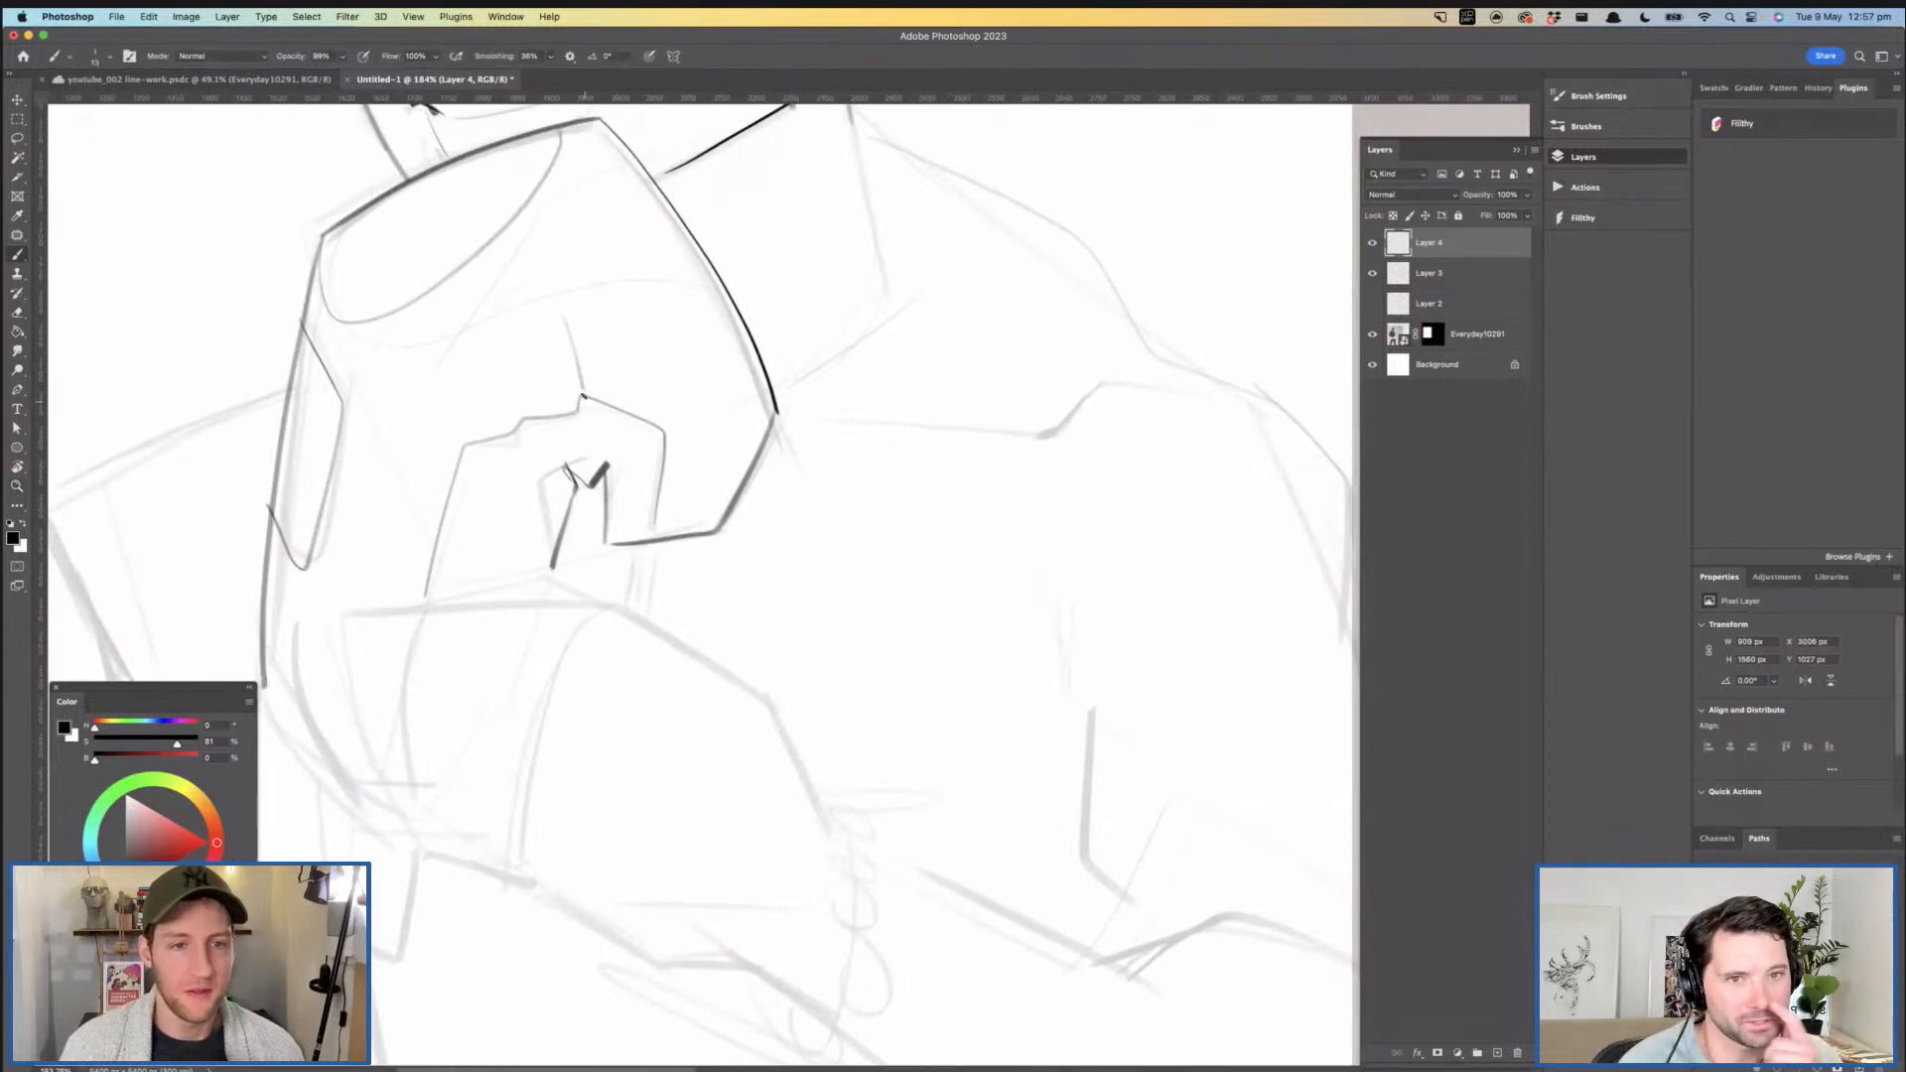
# - Examine the inked glove and face up close, especially the eye area, and clear any selection
pyautogui.press('super+space')
pyautogui.moveTo(556, 410)
pyautogui.mouseDown()
pyautogui.moveTo(502, 413)
pyautogui.moveTo(608, 544)
pyautogui.mouseUp()
pyautogui.moveTo(605, 453); pyautogui.dragTo(616, 506)
pyautogui.moveTo(514, 307)
pyautogui.mouseDown()
pyautogui.moveTo(596, 374)
pyautogui.moveTo(578, 462)
pyautogui.moveTo(456, 509)
pyautogui.moveTo(493, 371)
pyautogui.moveTo(547, 434)
pyautogui.mouseUp()
pyautogui.click(18, 139)
pyautogui.press('super+d')
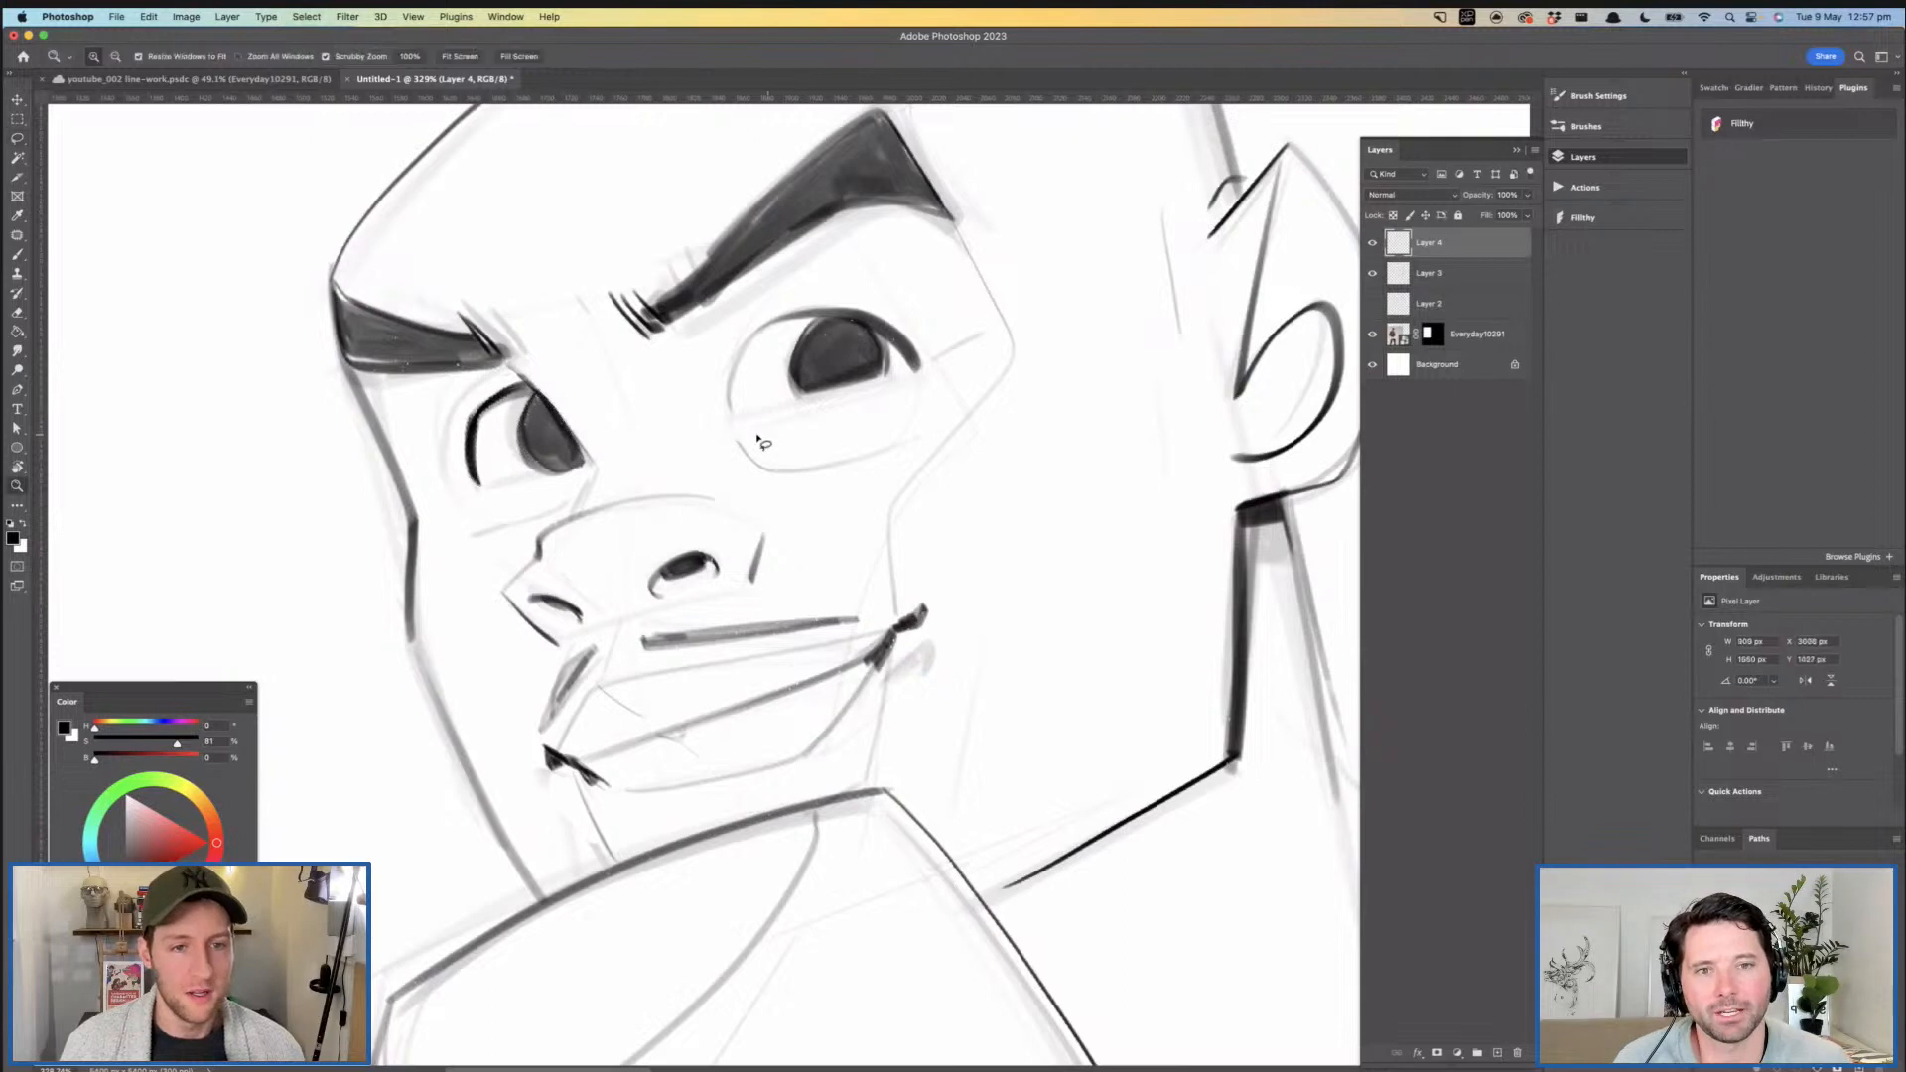
pyautogui.moveTo(784, 445); pyautogui.dragTo(737, 444)
pyautogui.moveTo(894, 472); pyautogui.dragTo(745, 437)
pyautogui.moveTo(883, 435); pyautogui.dragTo(805, 405)
pyautogui.moveTo(805, 405)
pyautogui.mouseDown()
pyautogui.moveTo(705, 425)
pyautogui.moveTo(766, 455)
pyautogui.mouseUp()
pyautogui.moveTo(789, 370)
pyautogui.mouseDown()
pyautogui.moveTo(826, 373)
pyautogui.moveTo(759, 478)
pyautogui.mouseUp()
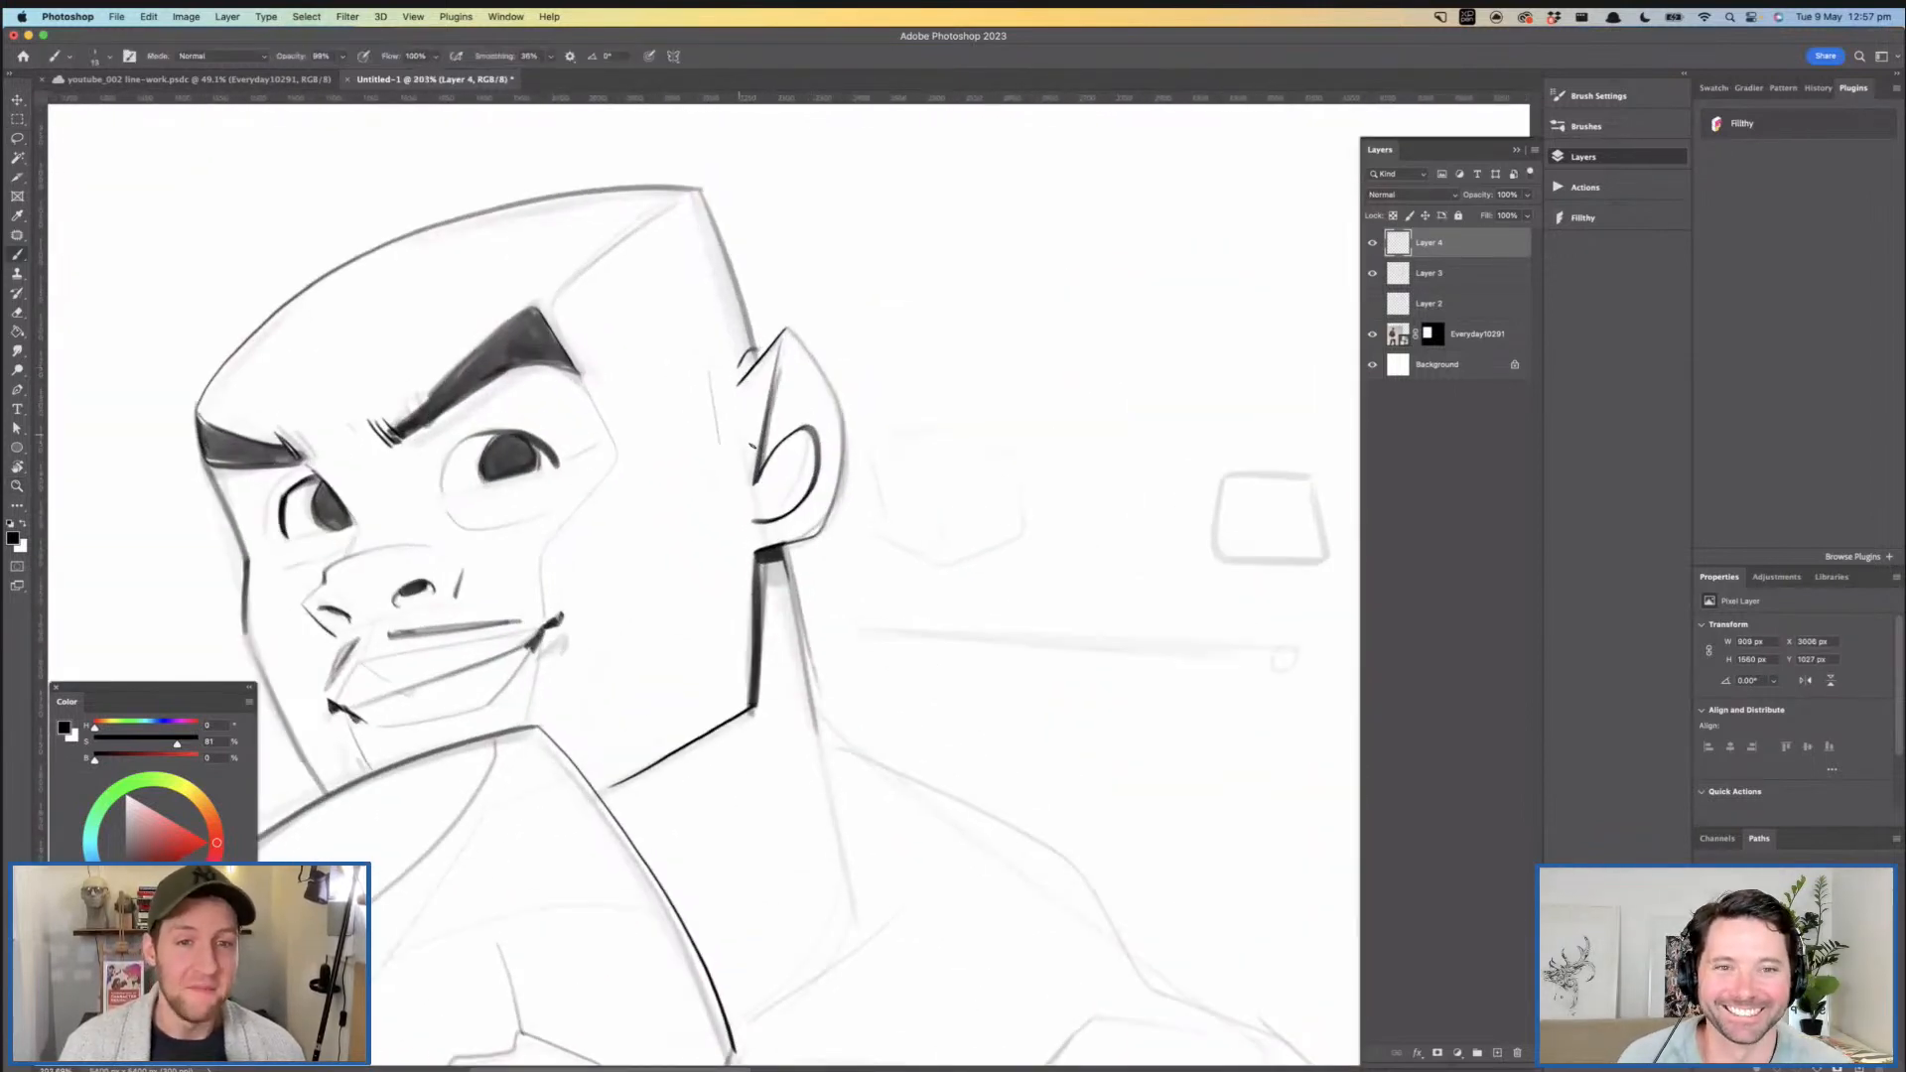
# - Check the long-skinny brush preset and try a test stroke on the blank canvas beside the head
pyautogui.click(110, 60)
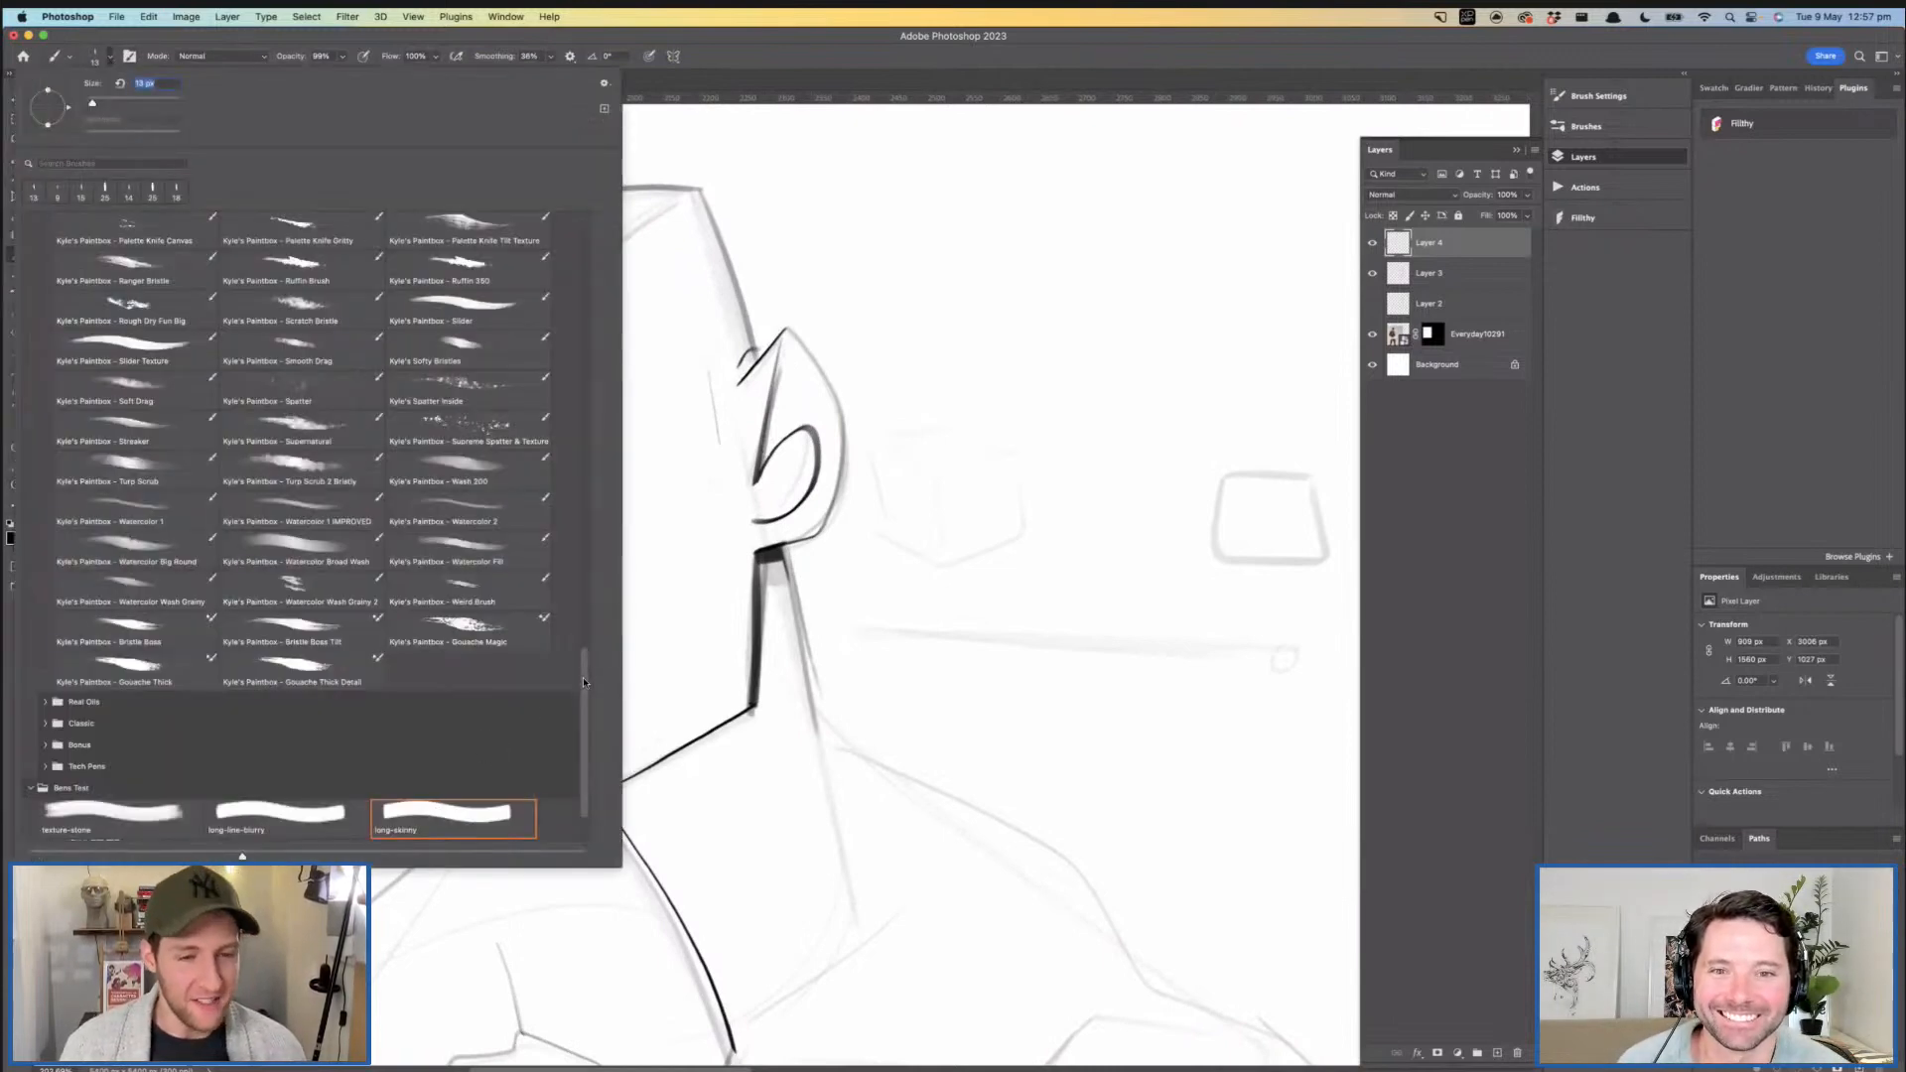
pyautogui.moveTo(583, 682); pyautogui.dragTo(582, 726)
pyautogui.click(957, 318)
pyautogui.moveTo(963, 260)
pyautogui.mouseDown()
pyautogui.moveTo(949, 358)
pyautogui.moveTo(1006, 320)
pyautogui.mouseUp()
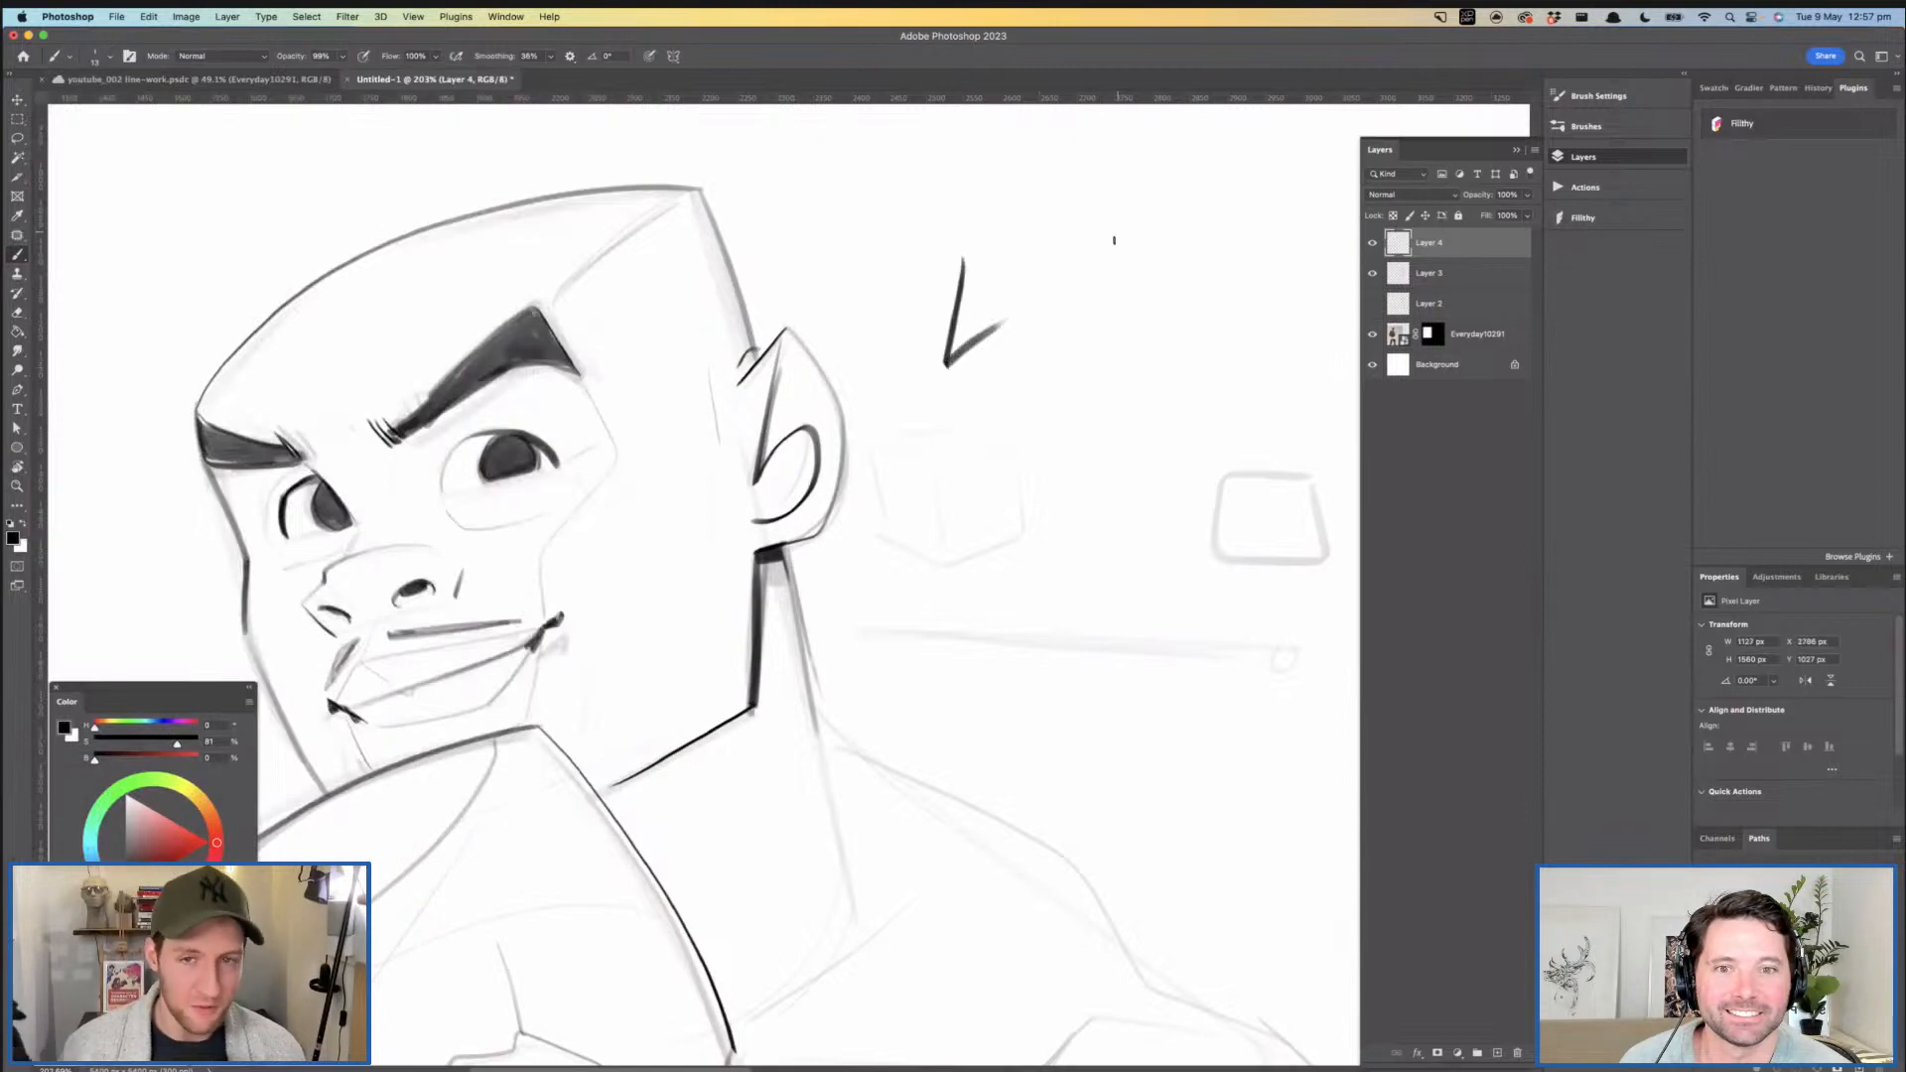
pyautogui.press('super+z')
pyautogui.moveTo(814, 313); pyautogui.dragTo(853, 291)
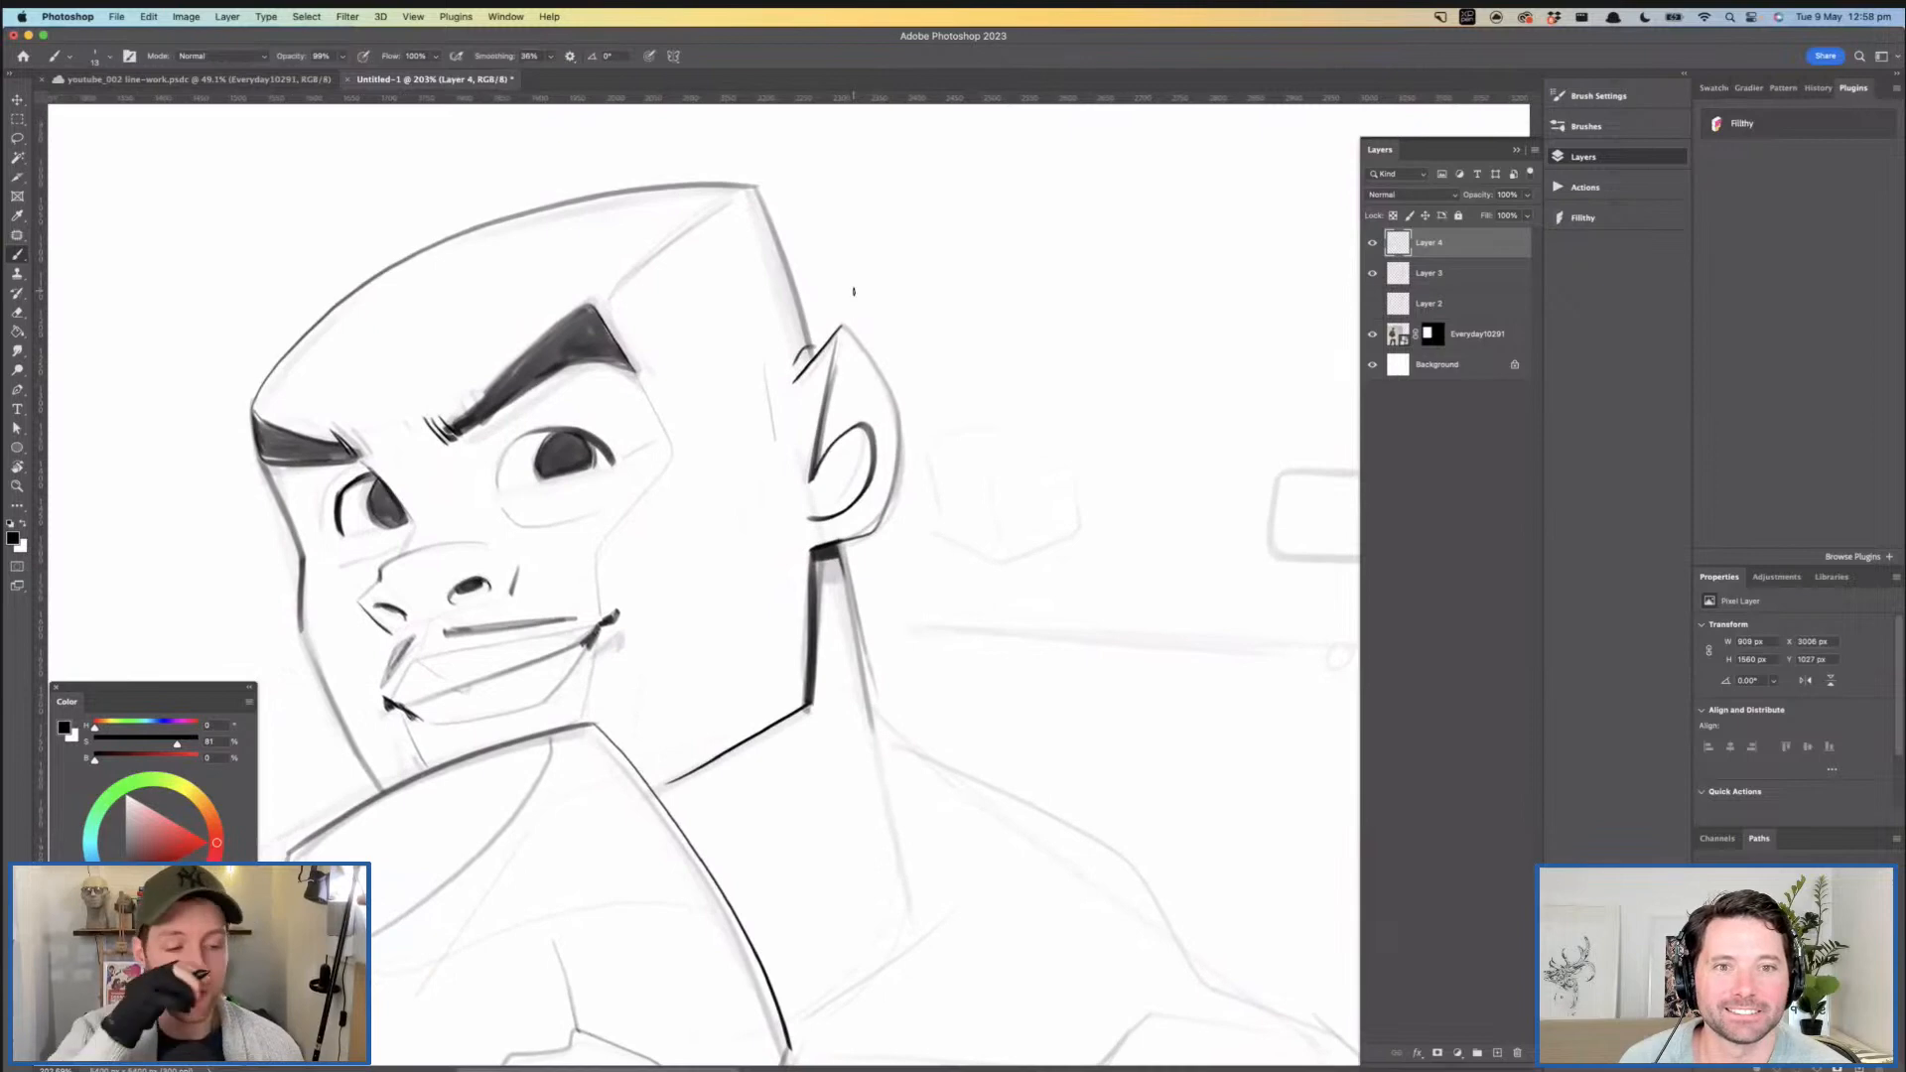
pyautogui.moveTo(745, 425); pyautogui.dragTo(693, 418)
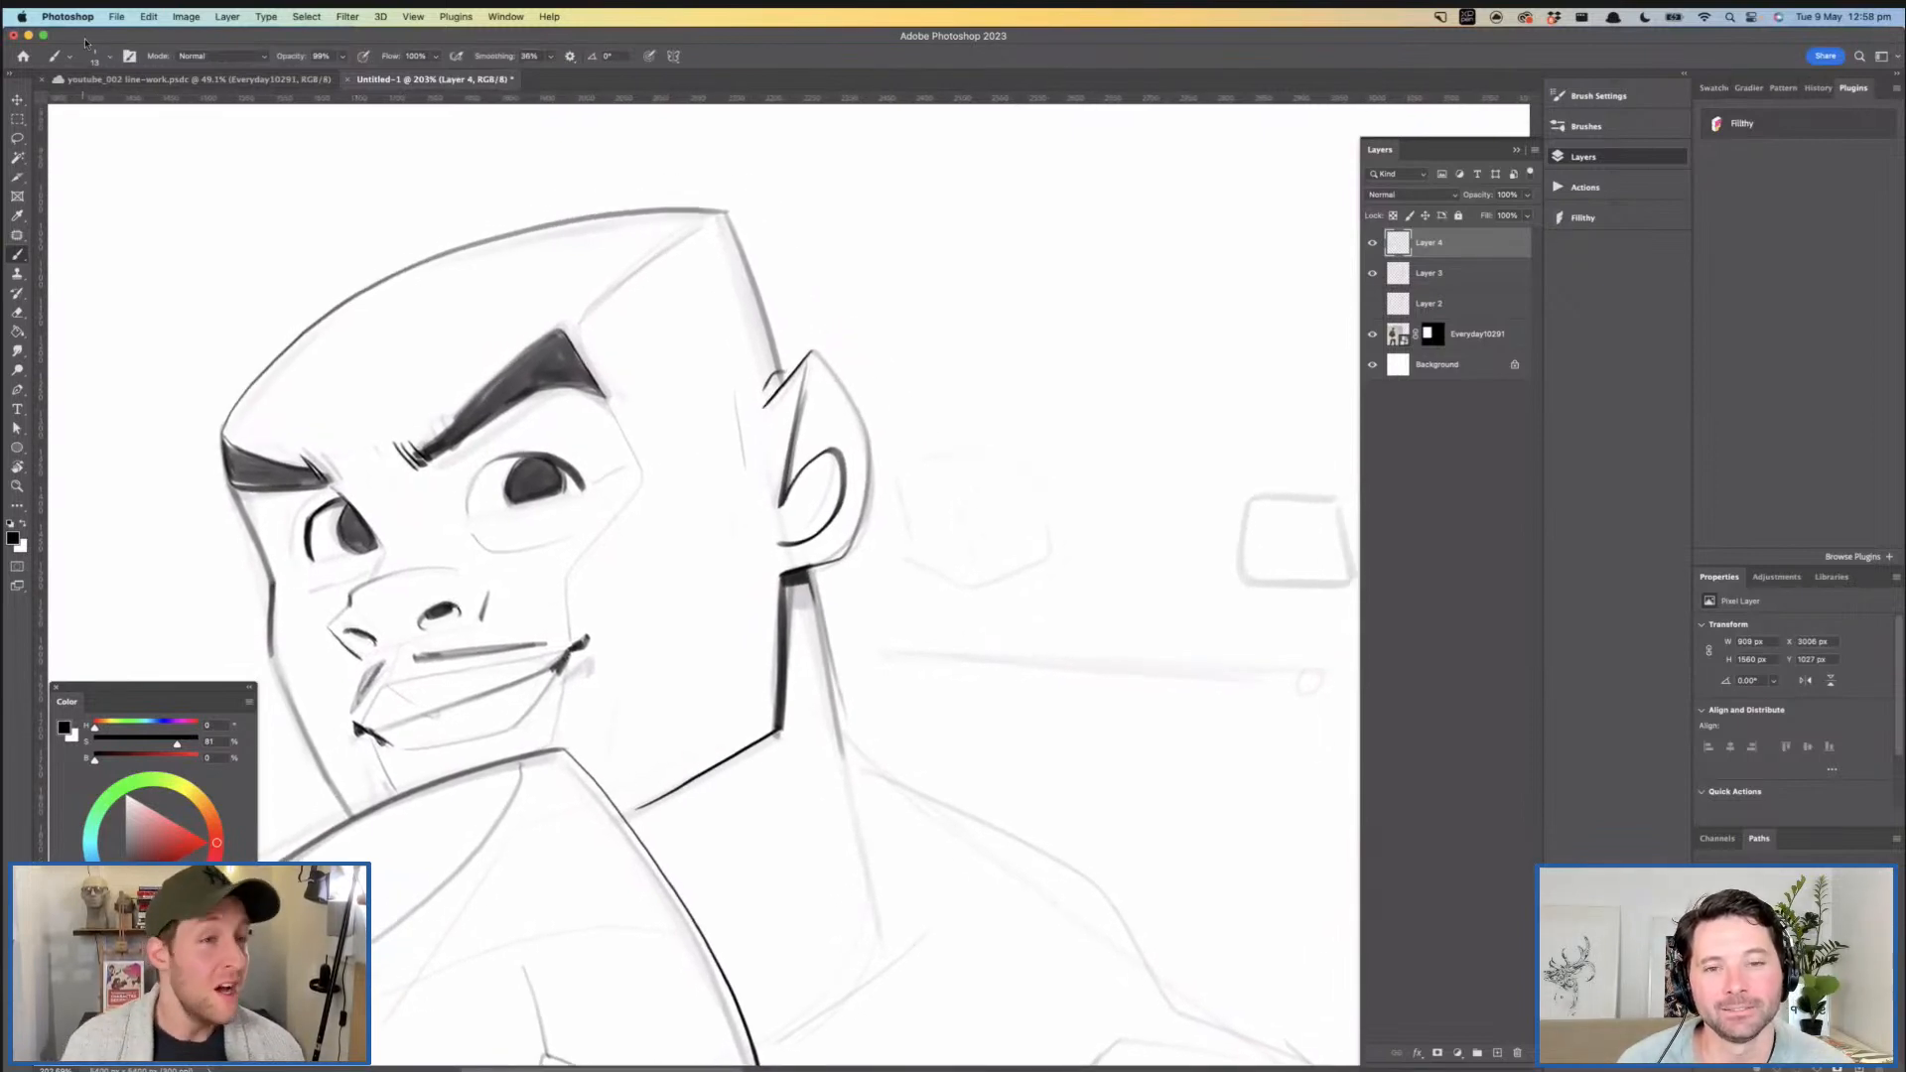
# - Look through the brush presets from the Bens Tool group up to the General Brushes group
pyautogui.click(112, 57)
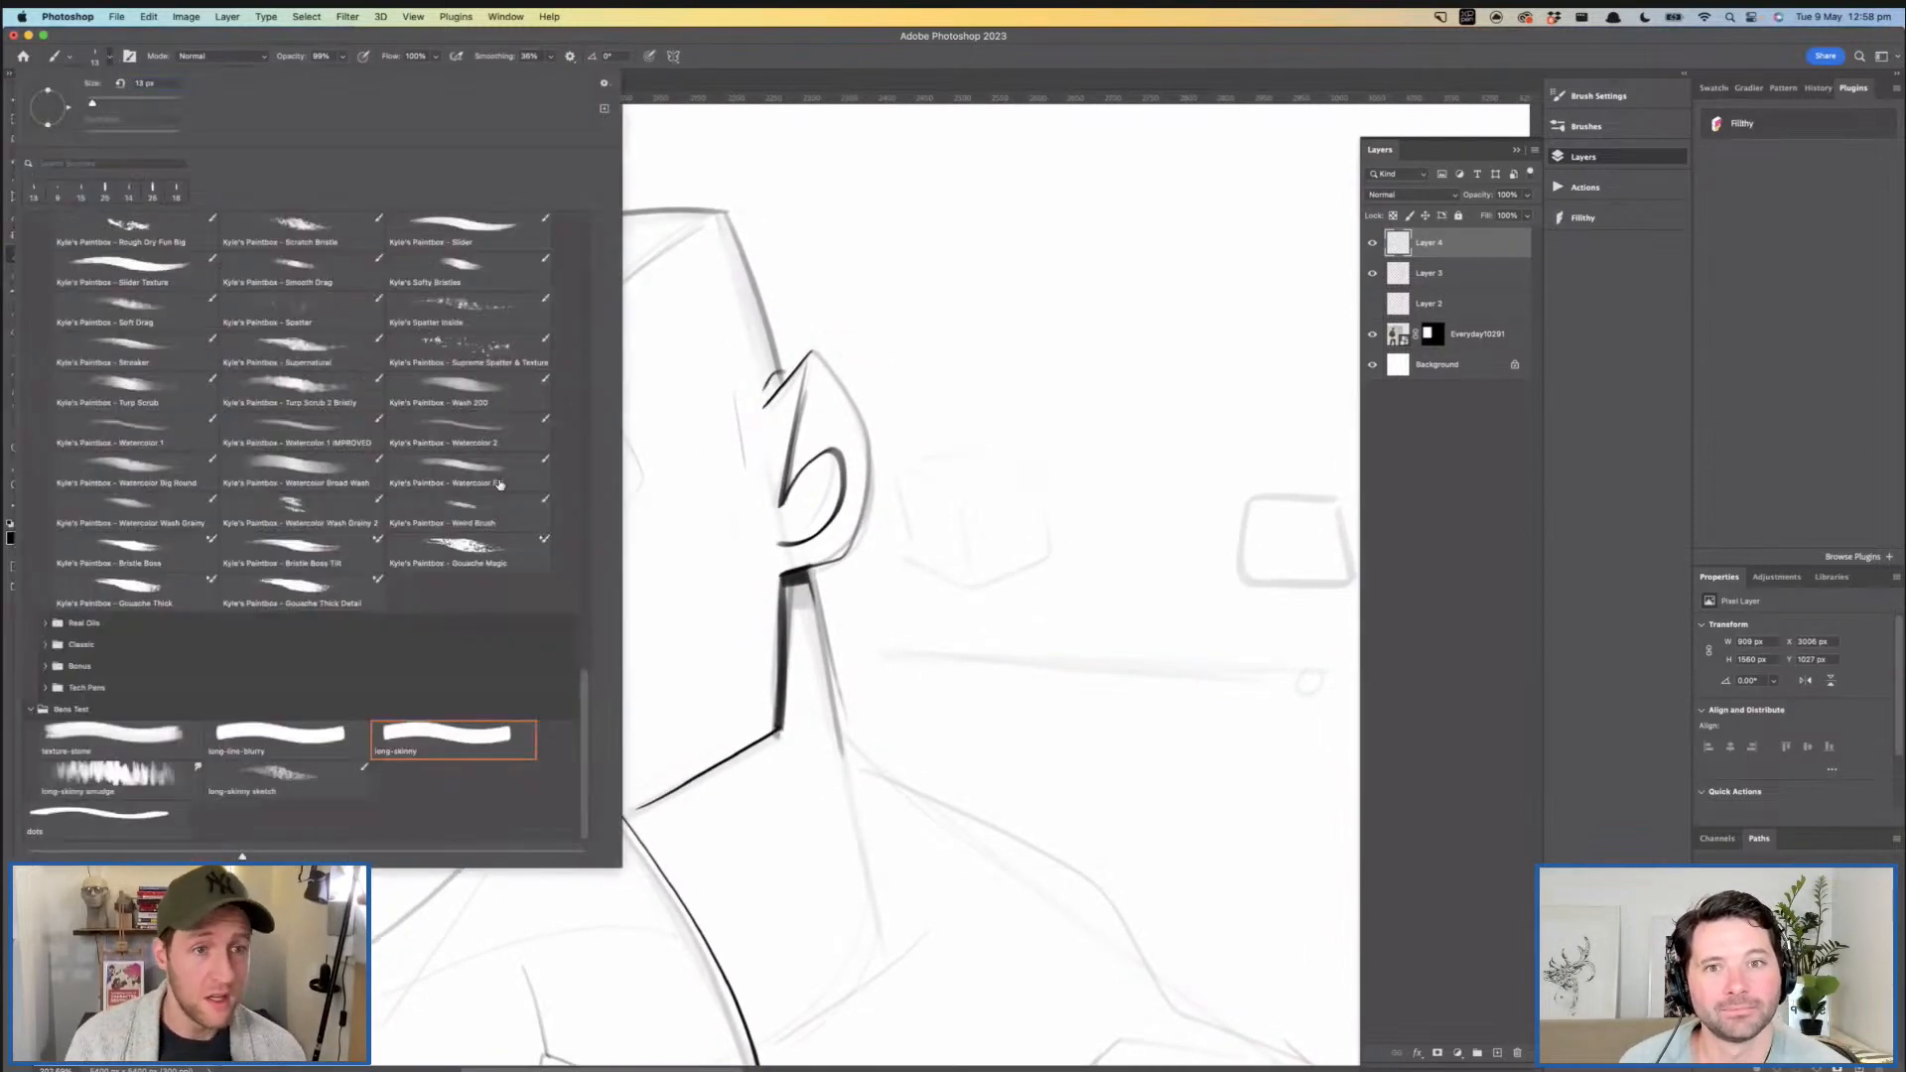
pyautogui.moveTo(586, 690); pyautogui.dragTo(577, 195)
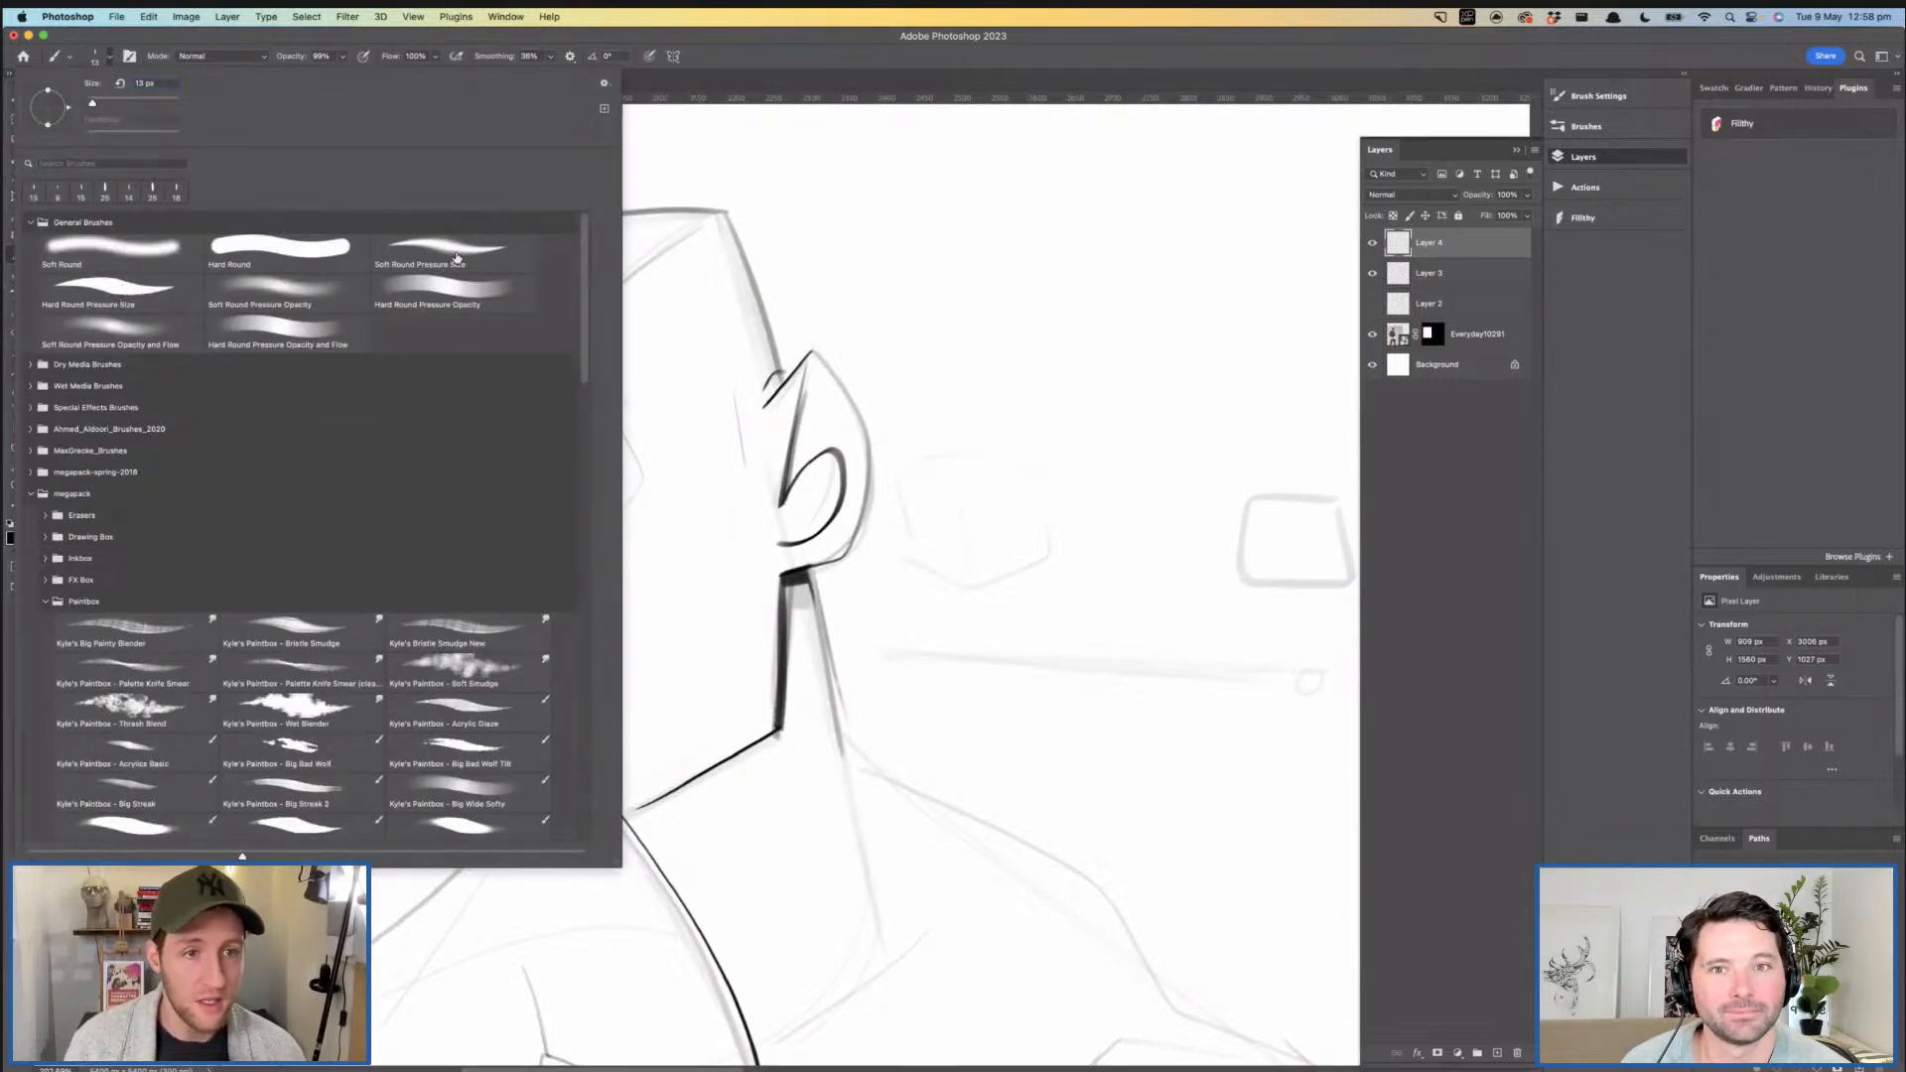
pyautogui.click(815, 270)
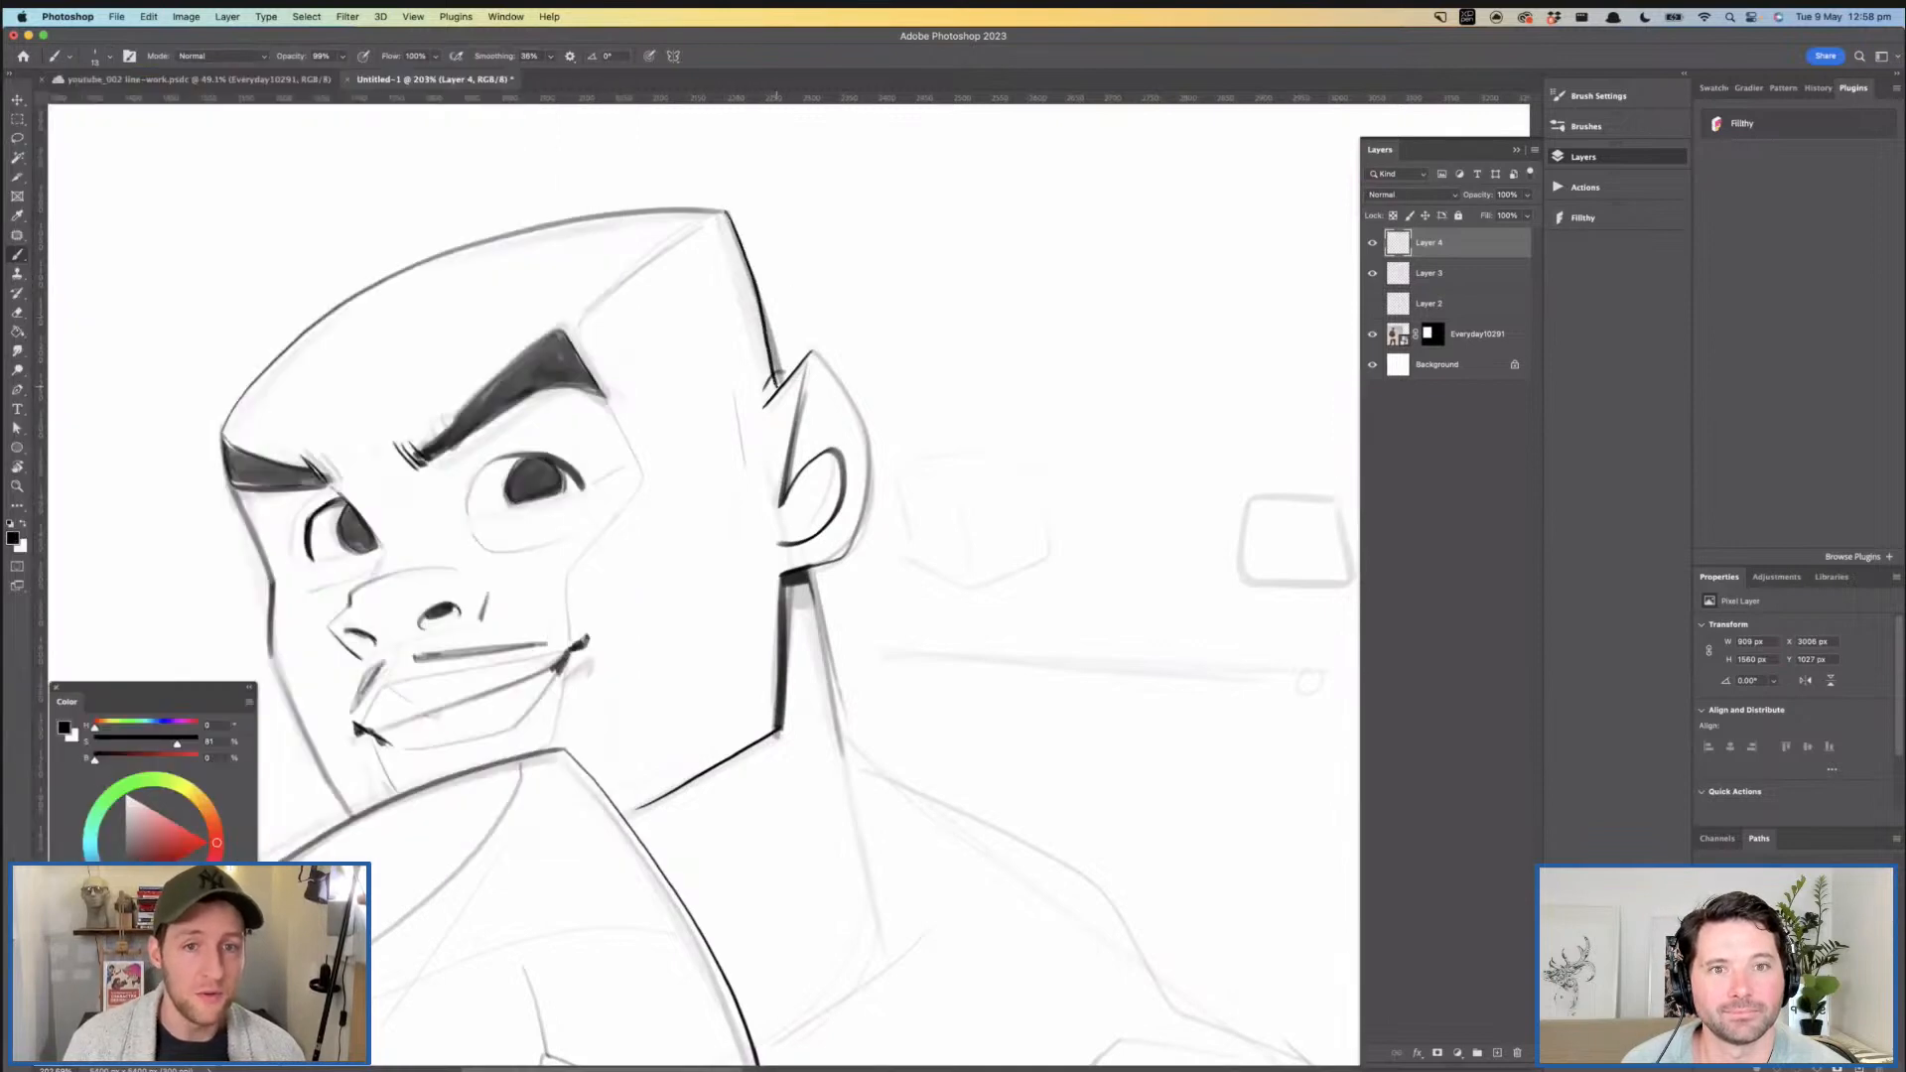
# - Ink the back contour of the head from the crown corner down to the ear
pyautogui.moveTo(726, 364); pyautogui.dragTo(808, 208)
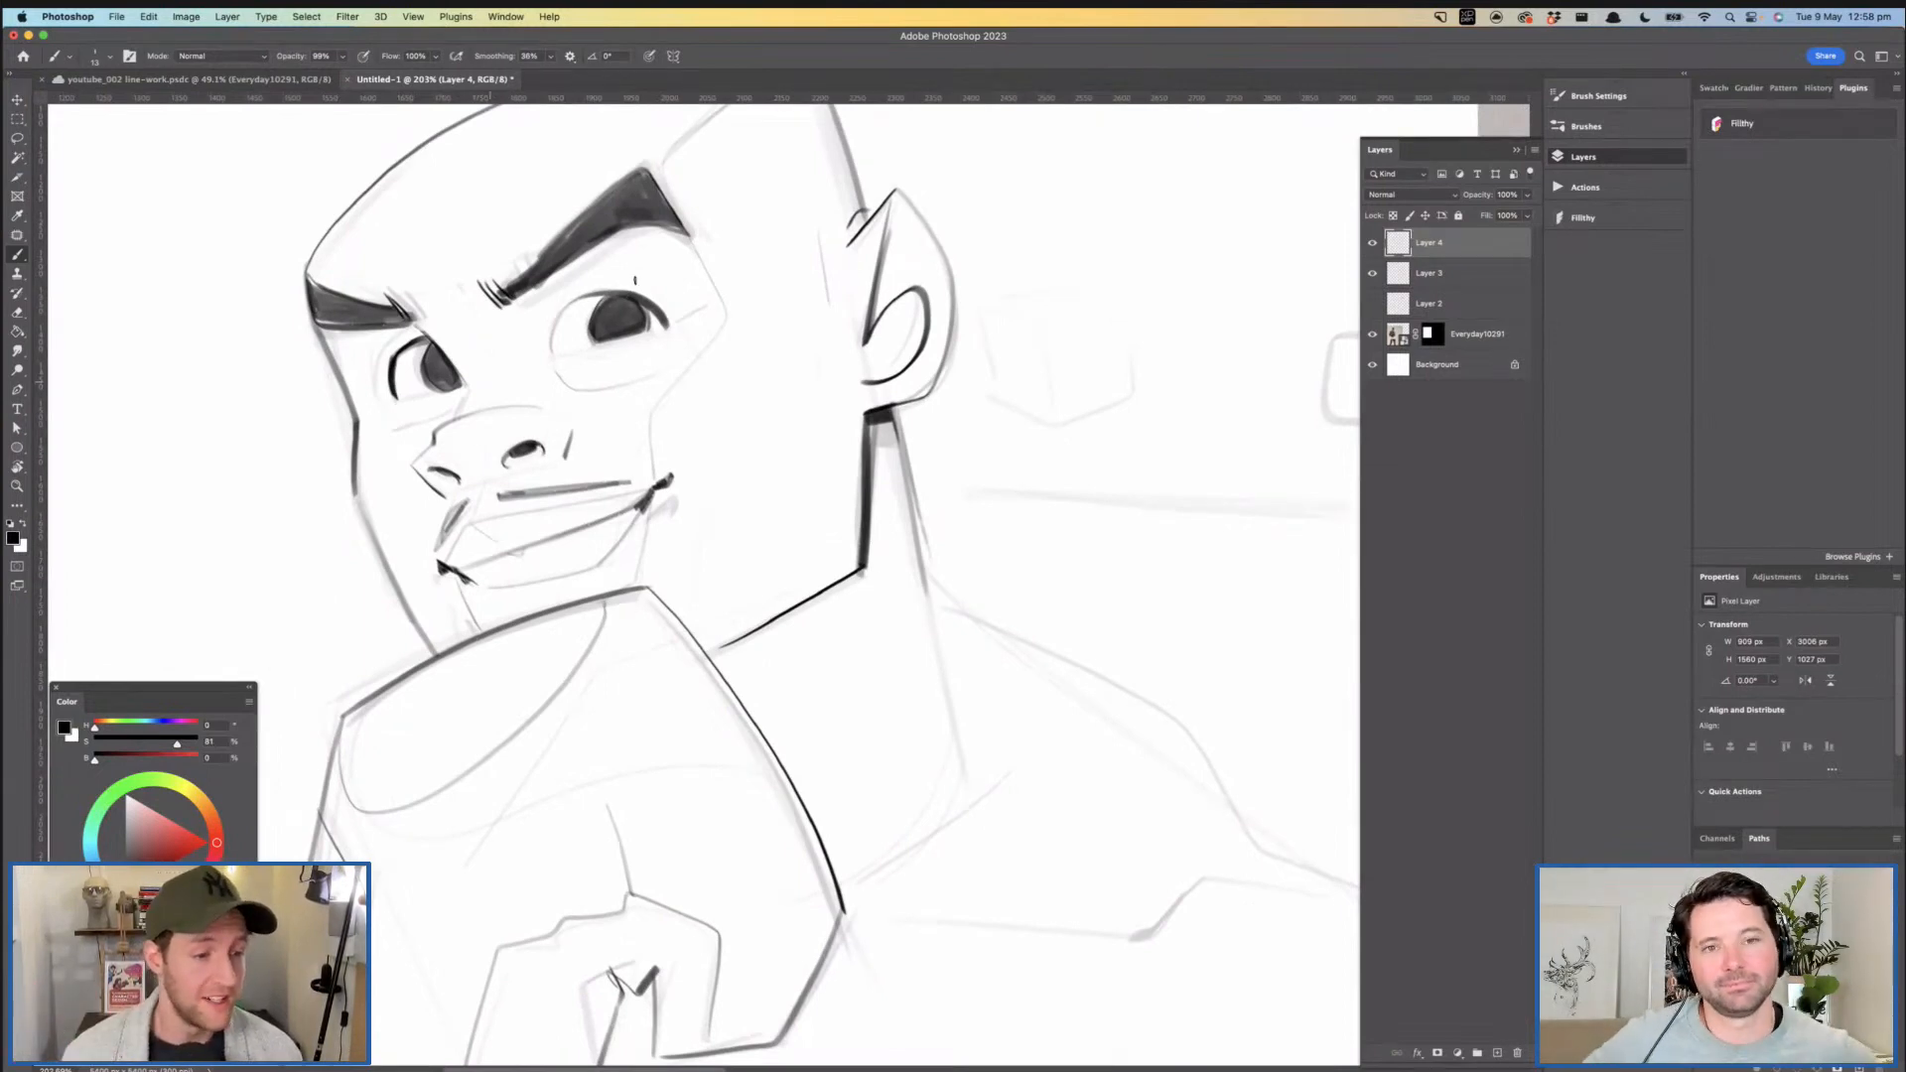
pyautogui.moveTo(732, 340); pyautogui.dragTo(611, 408)
pyautogui.moveTo(704, 145); pyautogui.dragTo(796, 405)
pyautogui.press('super+z')
pyautogui.moveTo(733, 236); pyautogui.dragTo(790, 395)
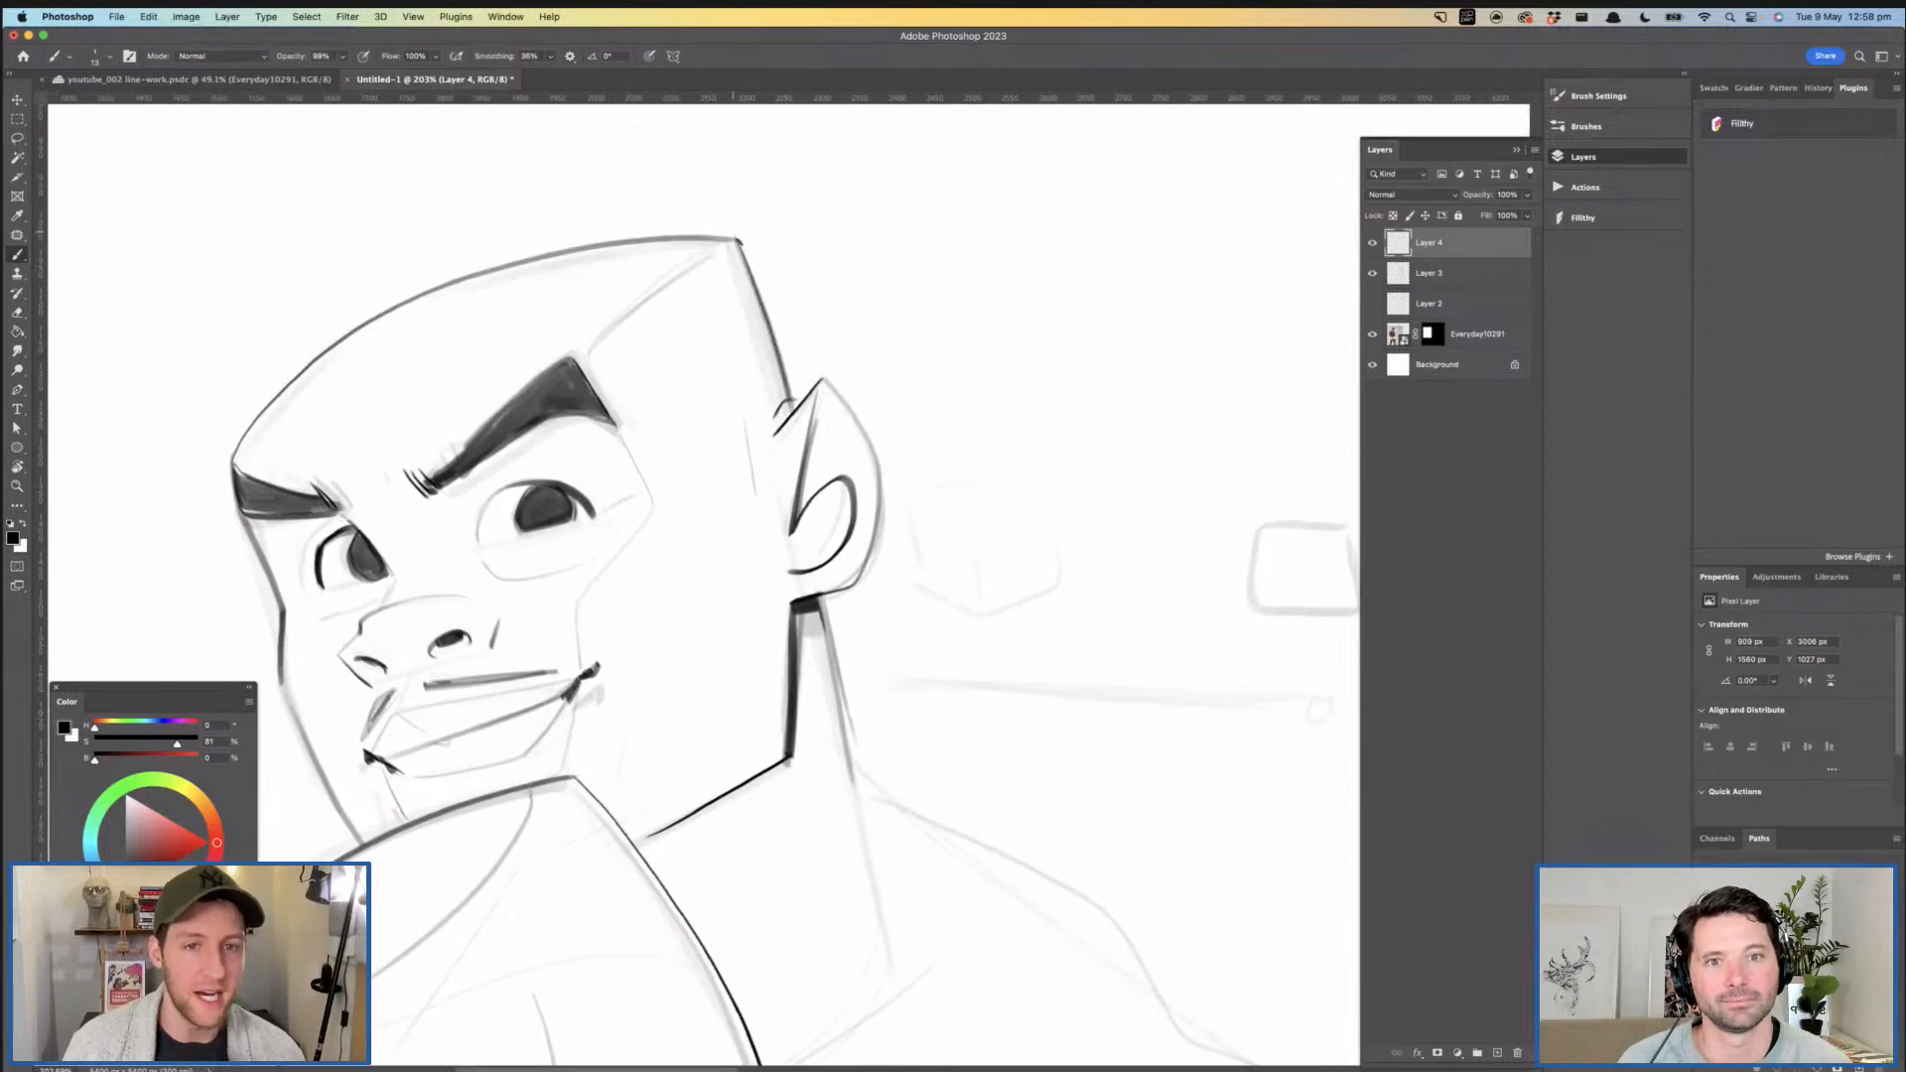
pyautogui.moveTo(732, 239); pyautogui.dragTo(403, 308)
pyautogui.moveTo(660, 432)
pyautogui.mouseDown()
pyautogui.moveTo(702, 357)
pyautogui.moveTo(580, 376)
pyautogui.mouseUp()
# - Try two test strokes on the empty canvas behind the head
pyautogui.moveTo(840, 270); pyautogui.dragTo(1010, 283)
pyautogui.press('super+z')
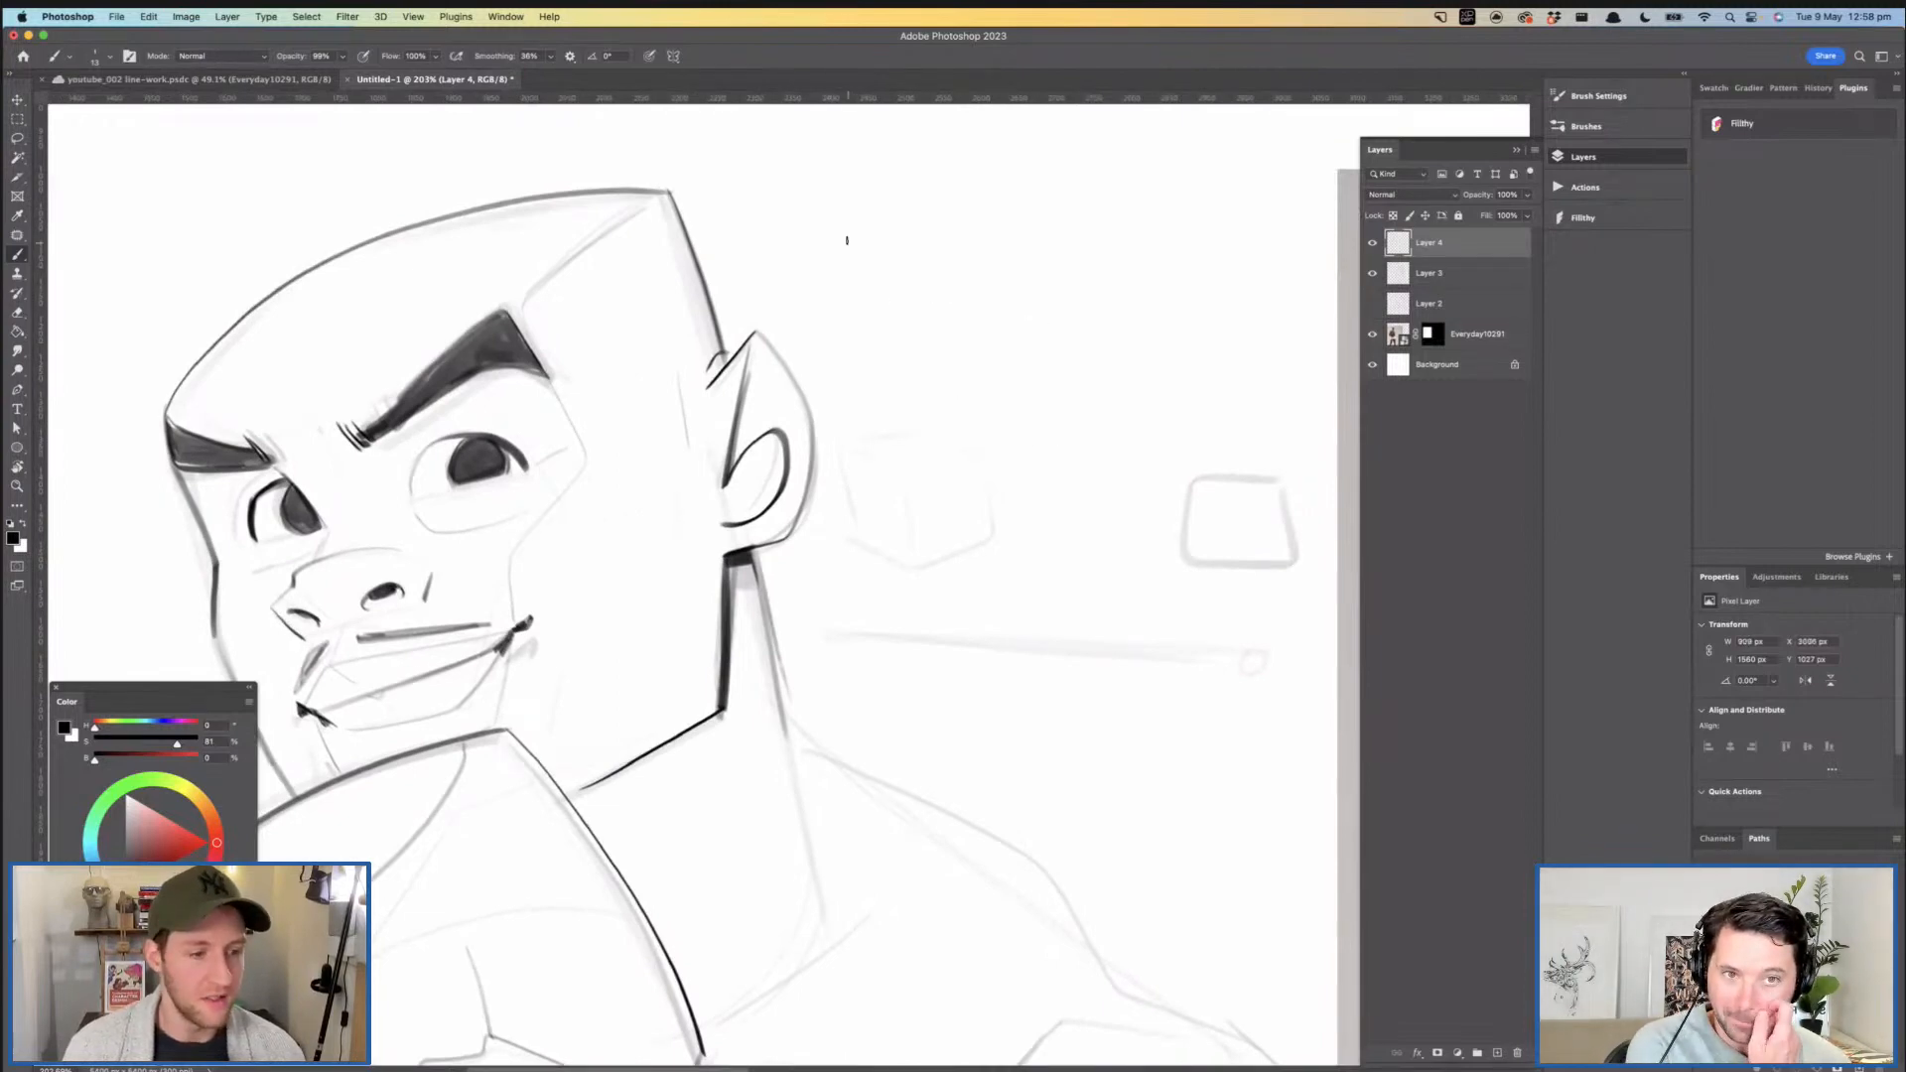
pyautogui.moveTo(837, 225)
pyautogui.mouseDown()
pyautogui.moveTo(1097, 502)
pyautogui.moveTo(1102, 655)
pyautogui.mouseUp()
pyautogui.press('super+z')
pyautogui.moveTo(563, 394); pyautogui.dragTo(808, 360)
# - Collapse the Paintbox brush group and choose Kyle's Drawing Box - Animator Pencil 2018 from the Drawing Box group
pyautogui.click(110, 56)
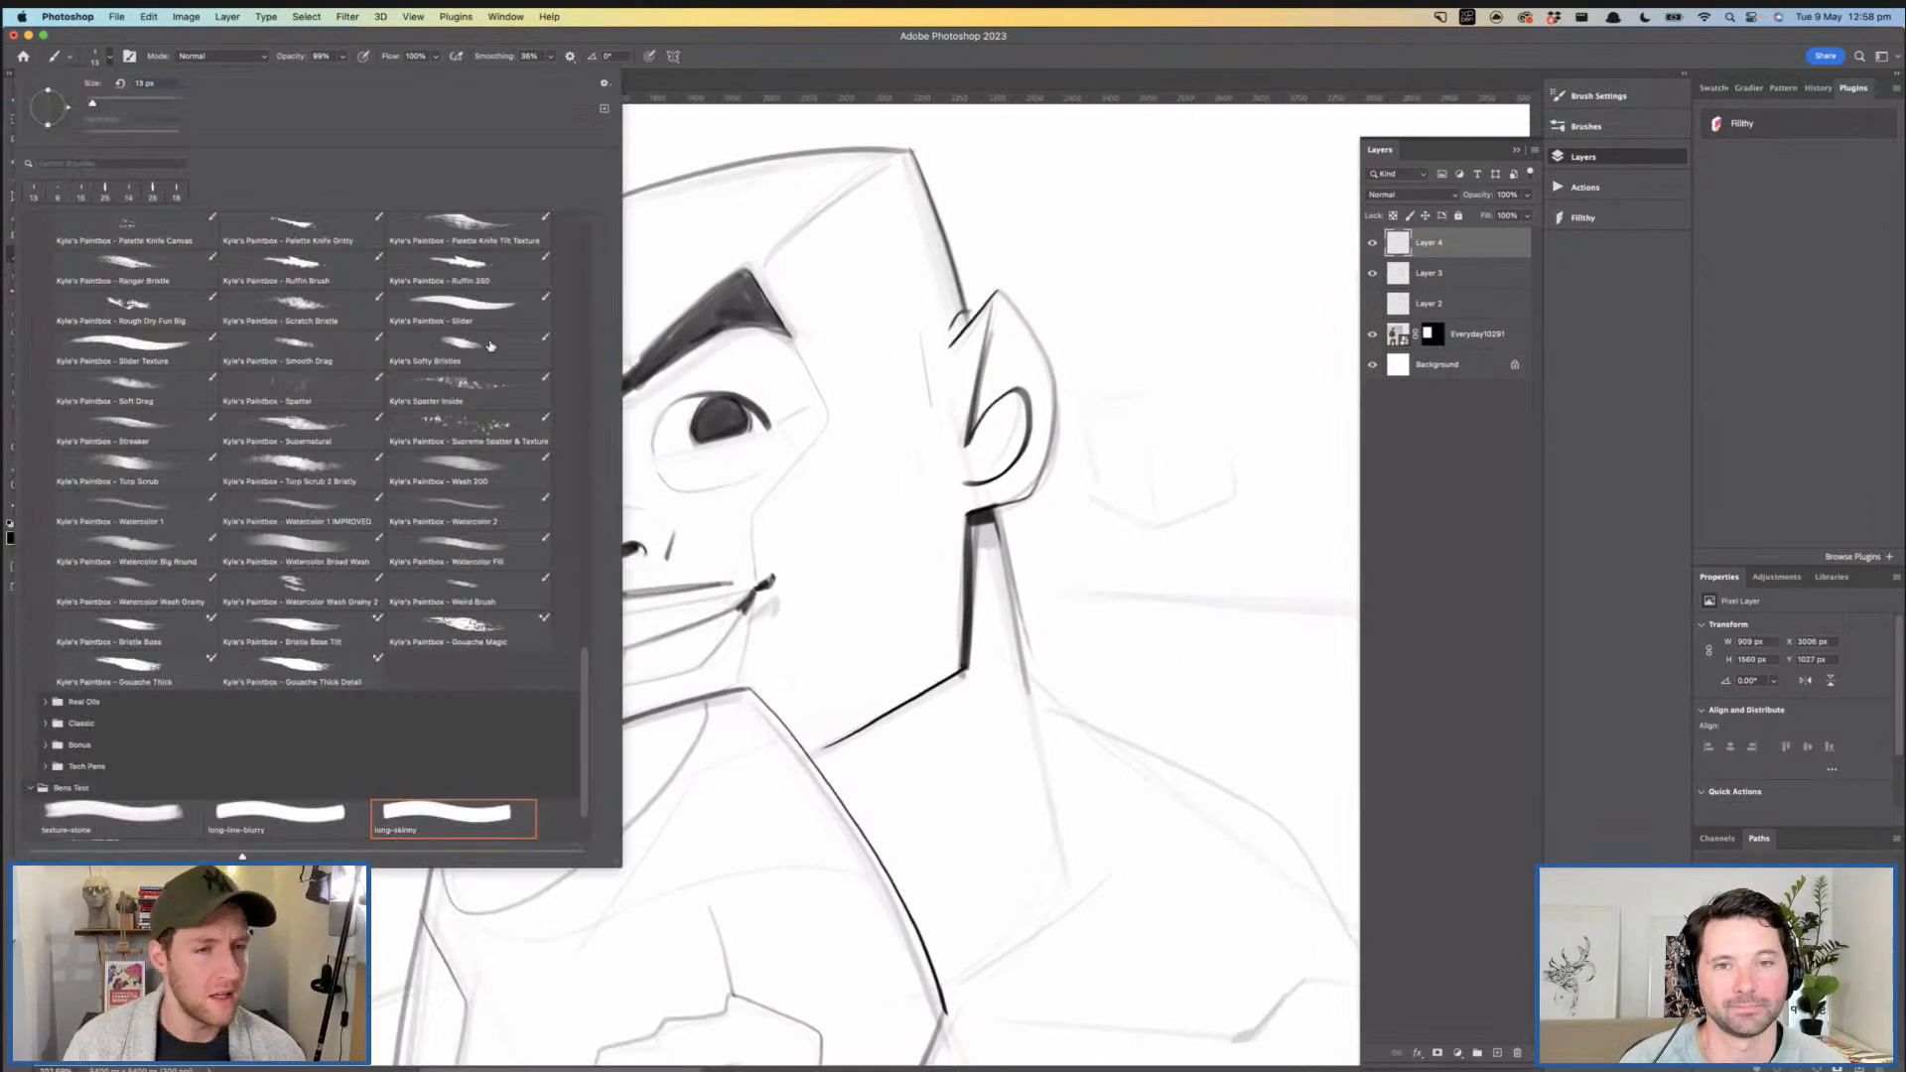
pyautogui.moveTo(587, 680)
pyautogui.mouseDown()
pyautogui.moveTo(562, 291)
pyautogui.moveTo(584, 299)
pyautogui.mouseUp()
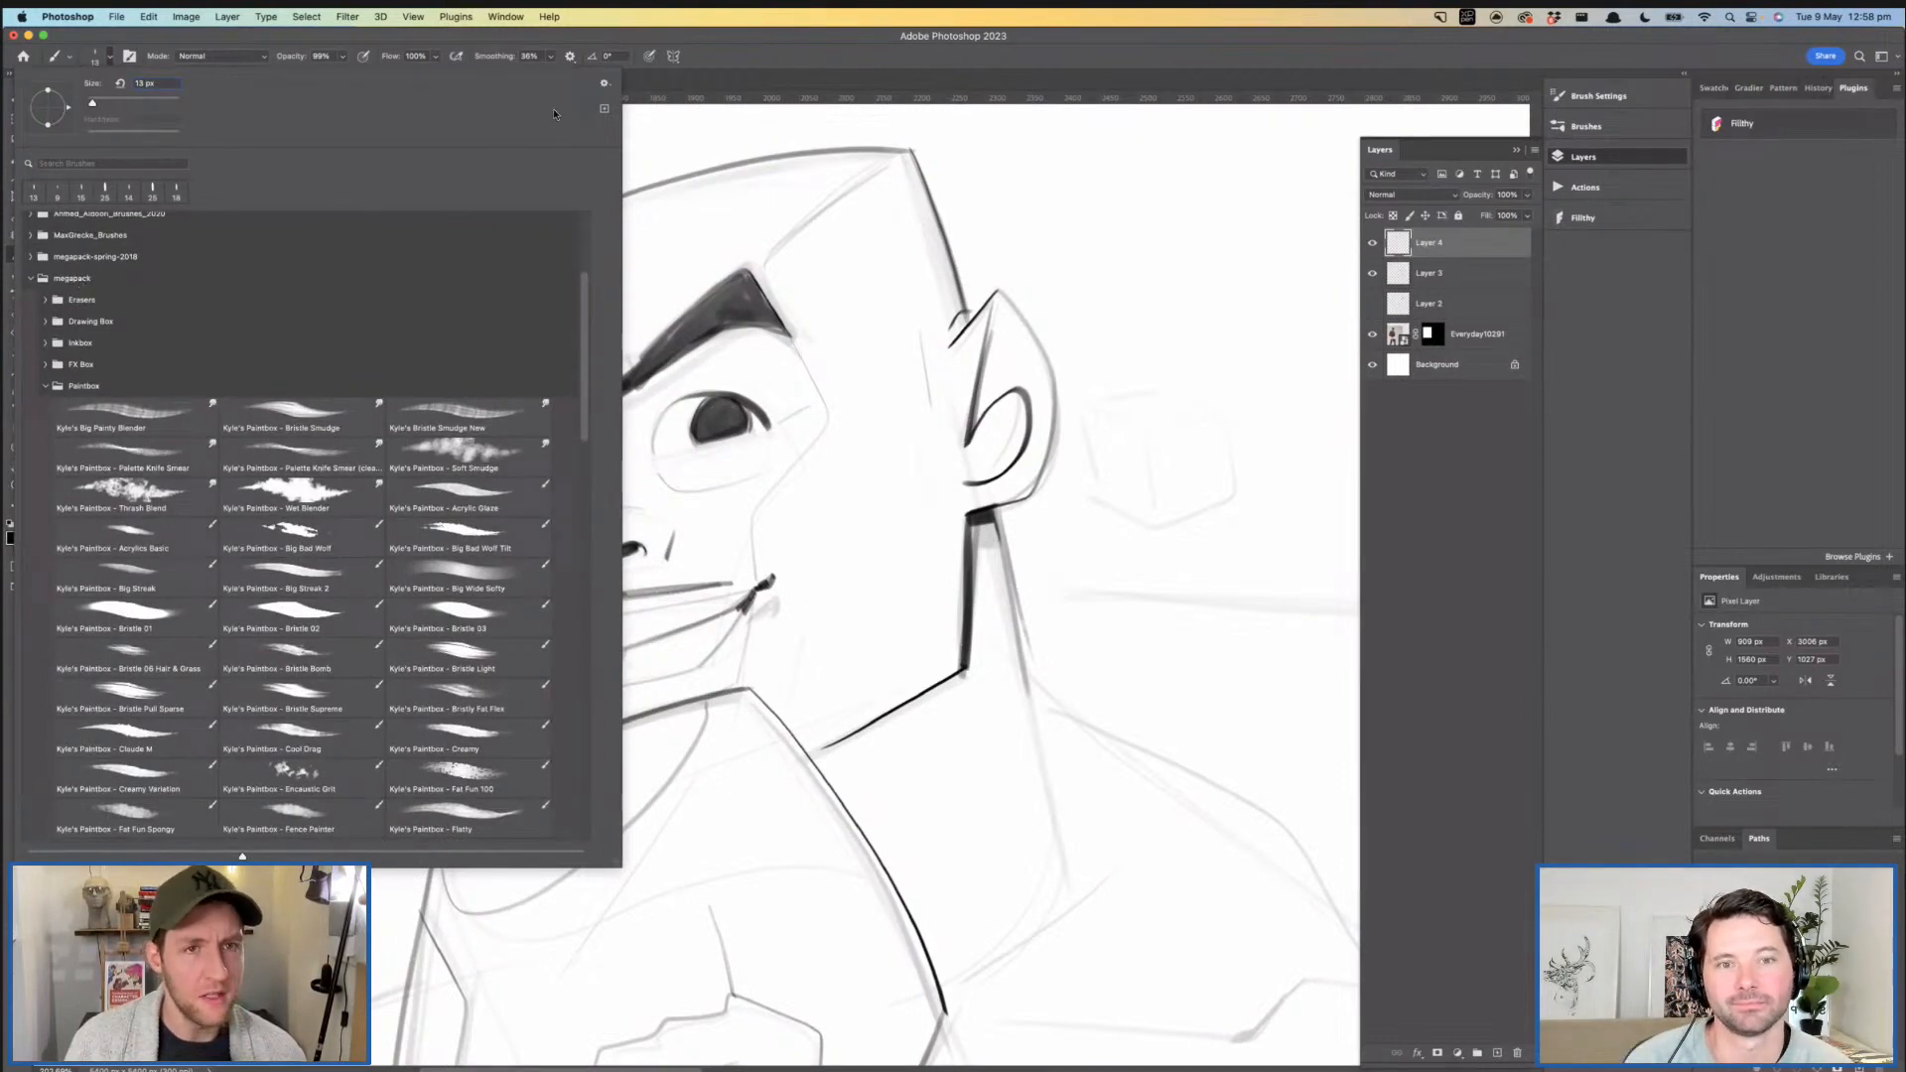
pyautogui.click(604, 84)
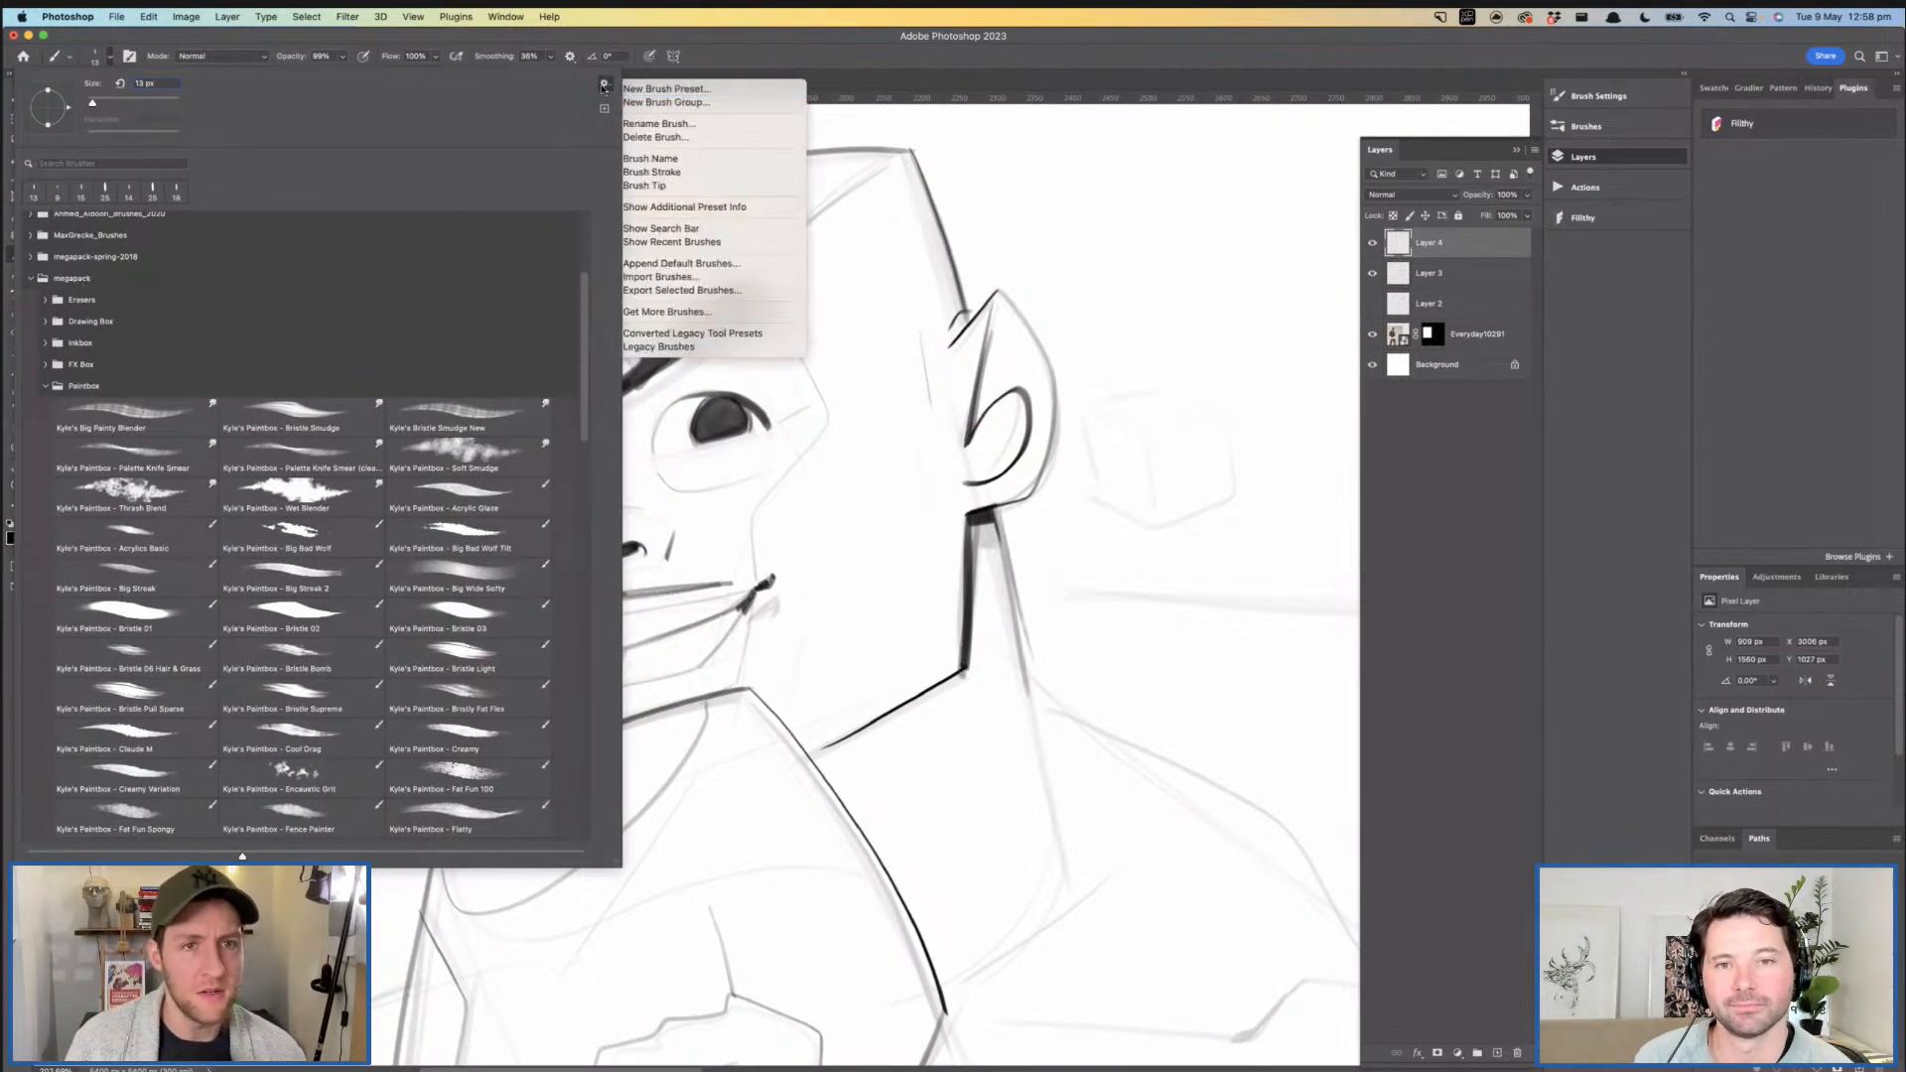
pyautogui.click(43, 387)
pyautogui.click(44, 387)
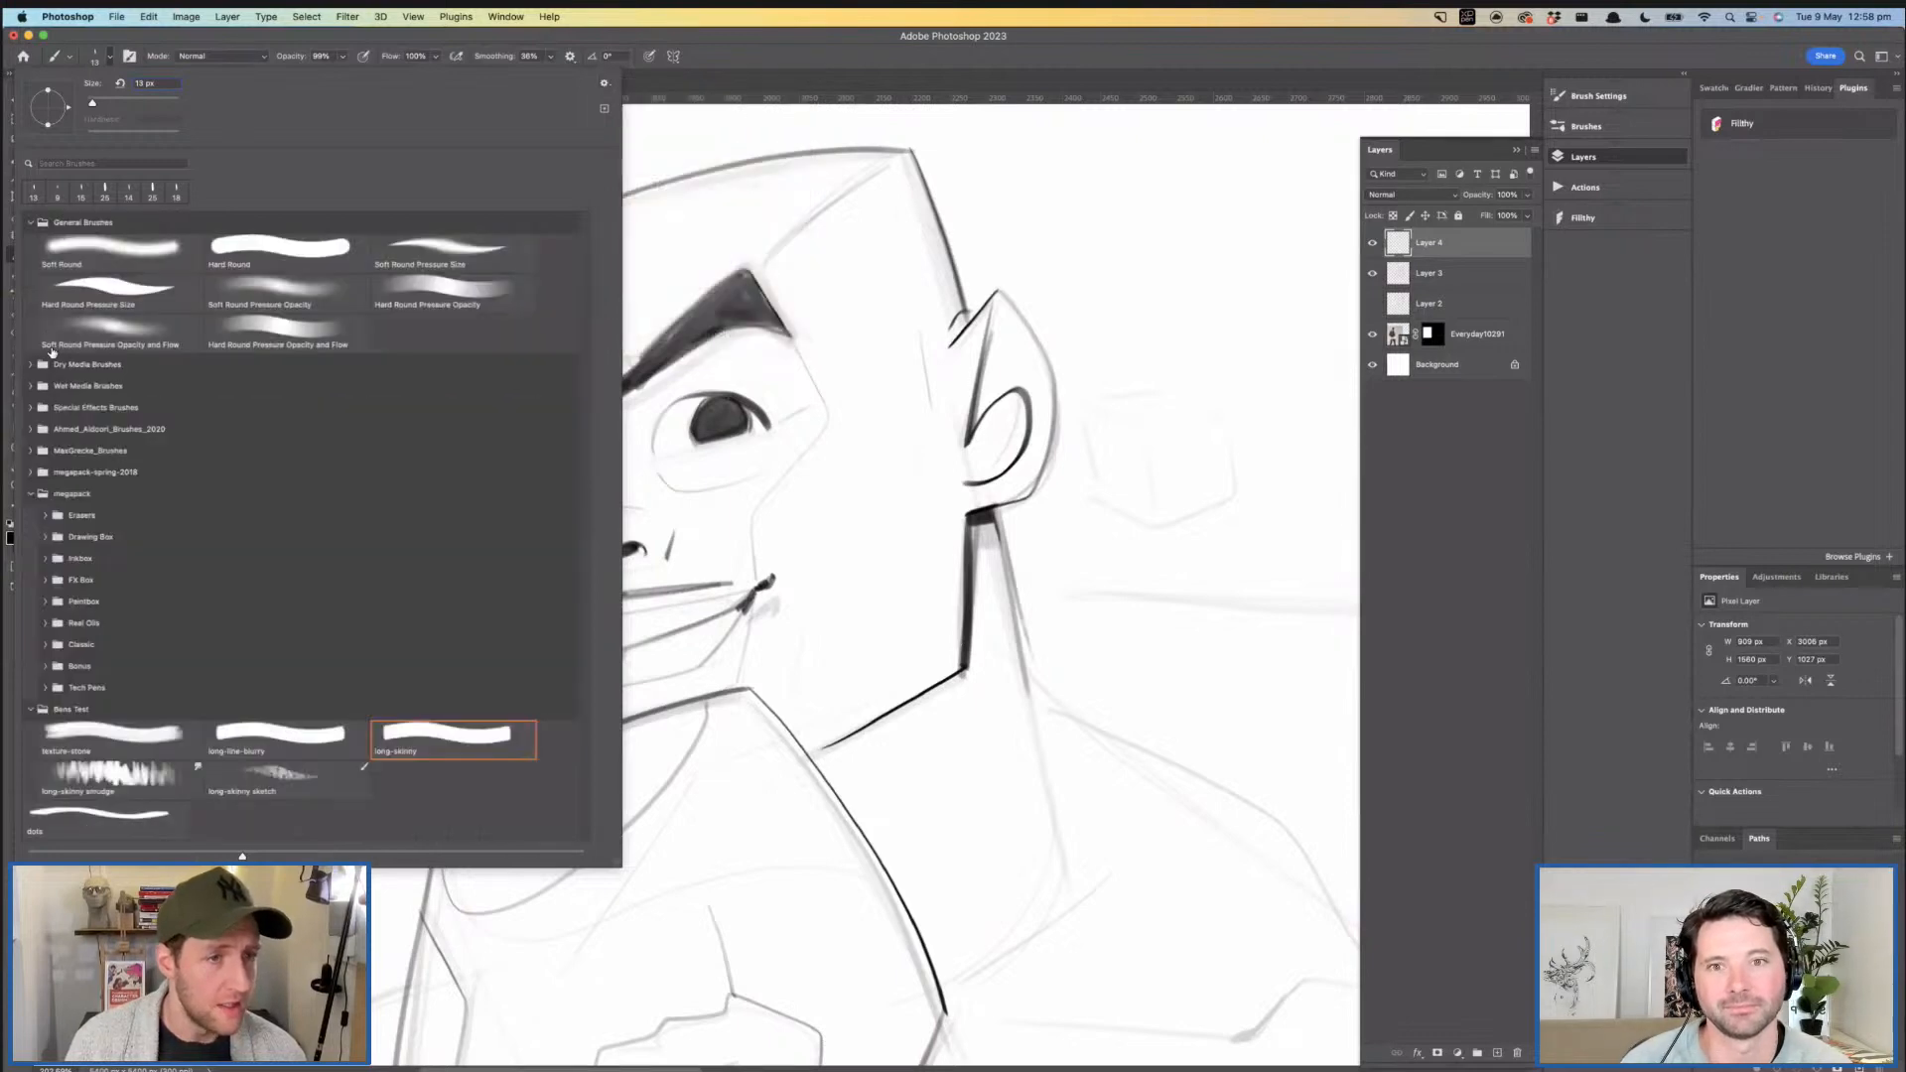
pyautogui.click(45, 537)
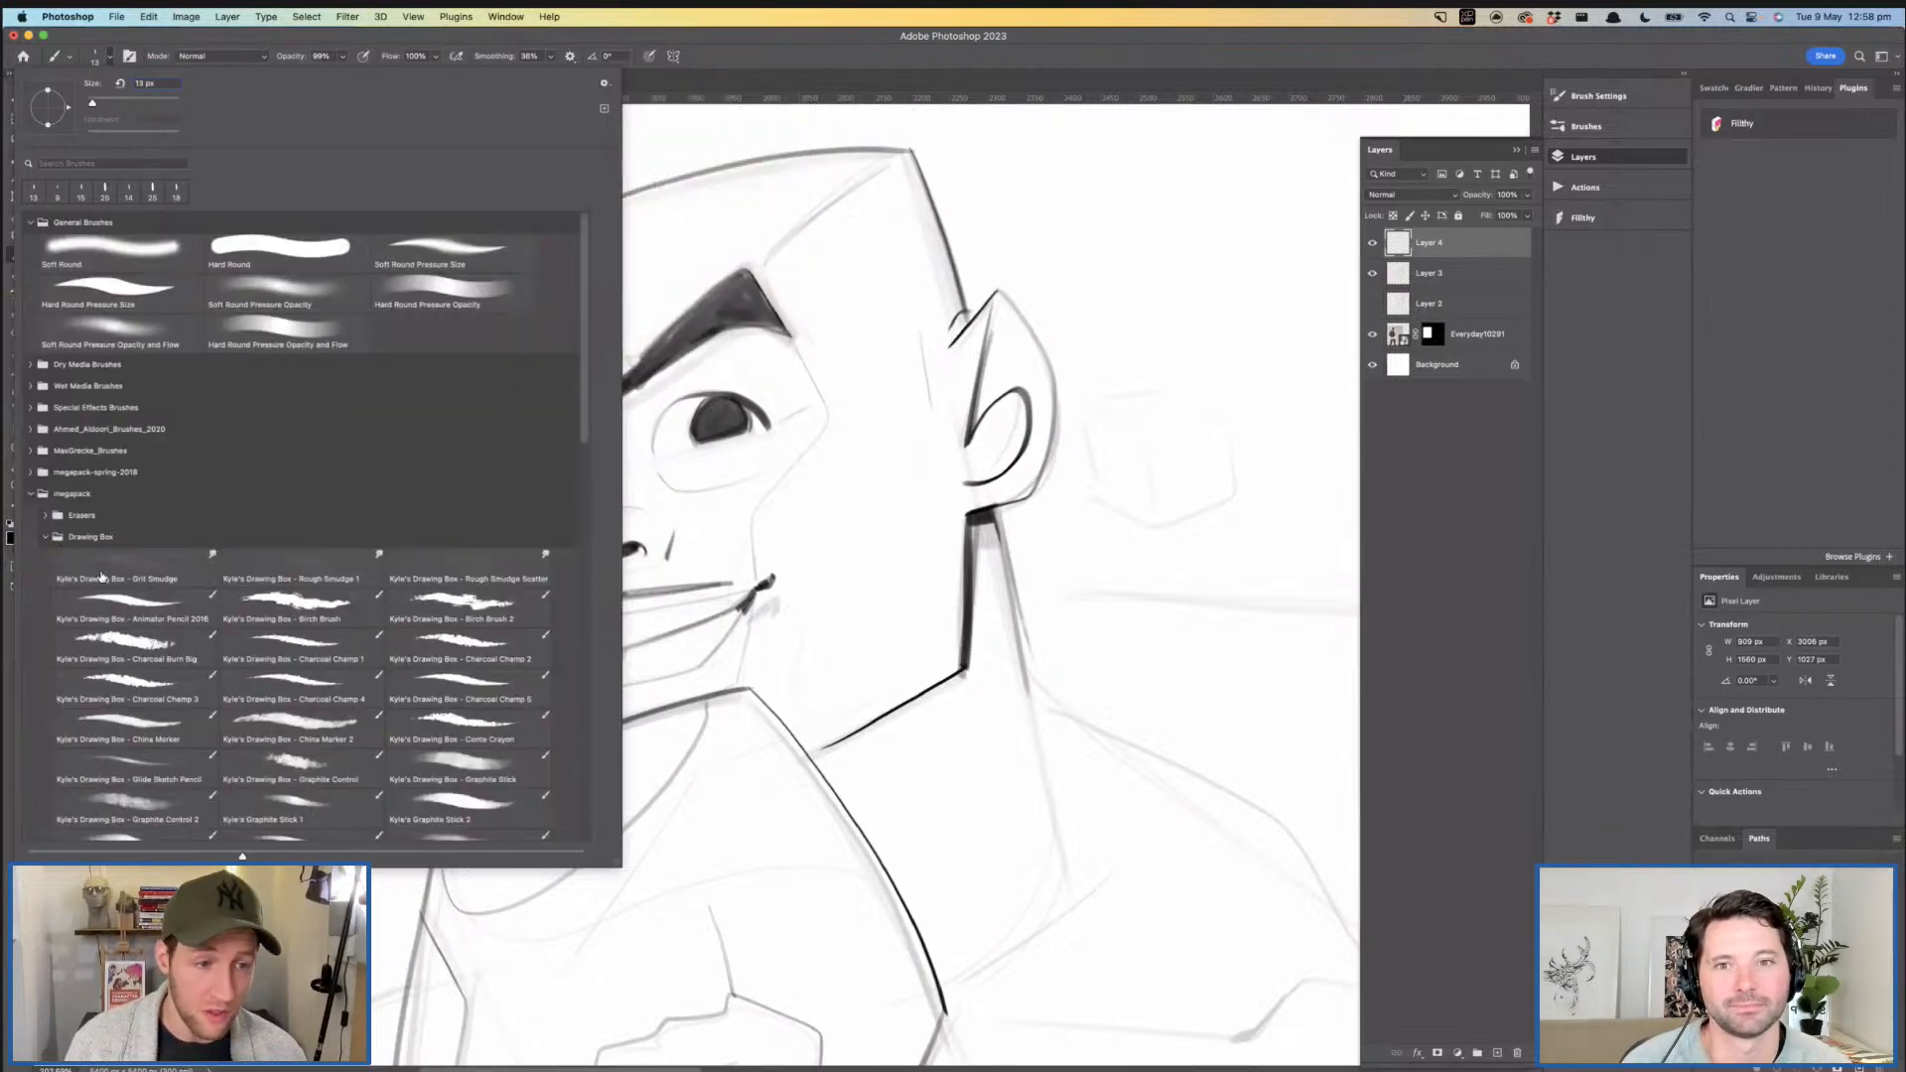
pyautogui.click(147, 609)
# - Ink the hairline edge from the crown corner to the eyebrow peak and try a temple line beneath it
pyautogui.moveTo(991, 265); pyautogui.dragTo(1059, 291)
pyautogui.moveTo(959, 188)
pyautogui.mouseDown()
pyautogui.moveTo(828, 295)
pyautogui.moveTo(732, 304)
pyautogui.mouseUp()
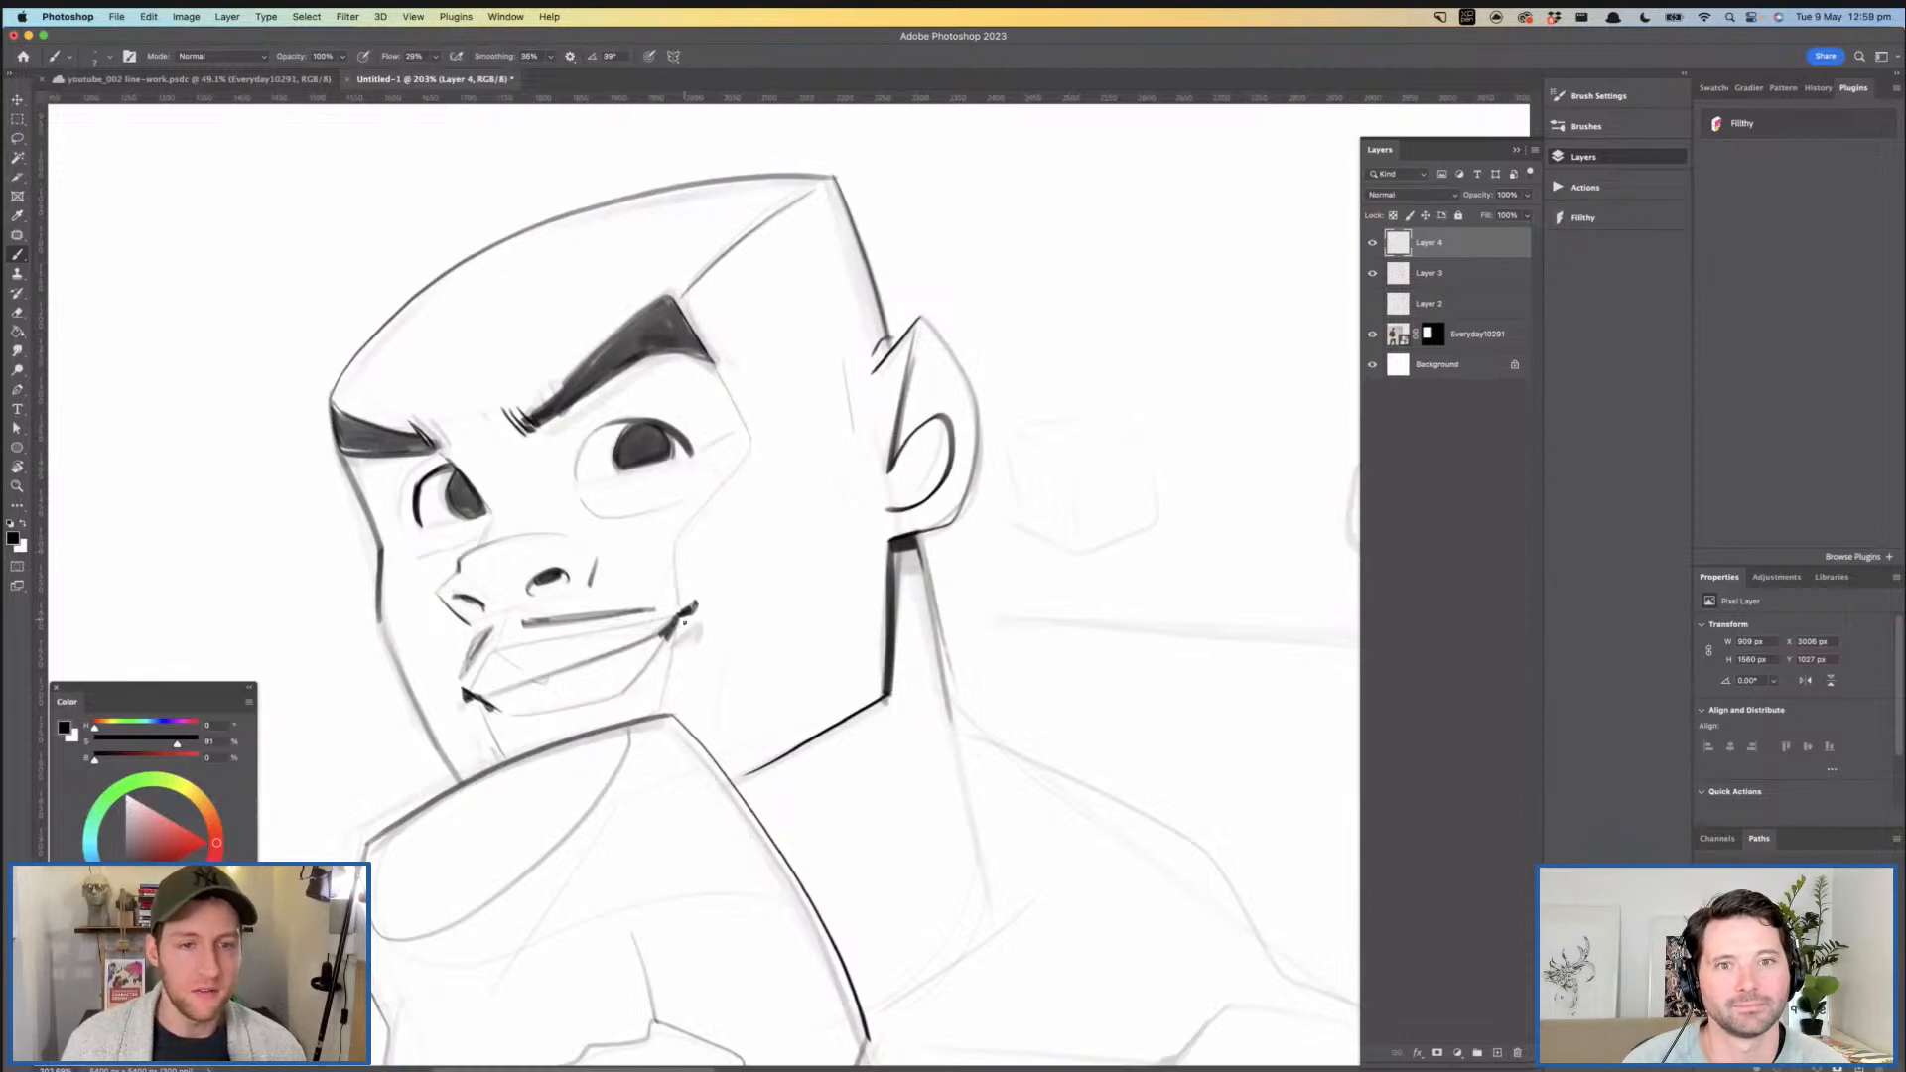
pyautogui.moveTo(717, 365); pyautogui.dragTo(746, 459)
pyautogui.press('super+z')
# - Ink thin plane lines from the temple around the cheekbone and from the ear across the cheek to the glove
pyautogui.moveTo(809, 531)
pyautogui.mouseDown()
pyautogui.moveTo(661, 534)
pyautogui.moveTo(884, 537)
pyautogui.moveTo(642, 467)
pyautogui.mouseUp()
pyautogui.moveTo(685, 537); pyautogui.dragTo(794, 477)
pyautogui.moveTo(612, 352)
pyautogui.mouseDown()
pyautogui.moveTo(571, 454)
pyautogui.moveTo(567, 406)
pyautogui.moveTo(651, 427)
pyautogui.mouseUp()
pyautogui.press('super+z')
pyautogui.press('super+z')
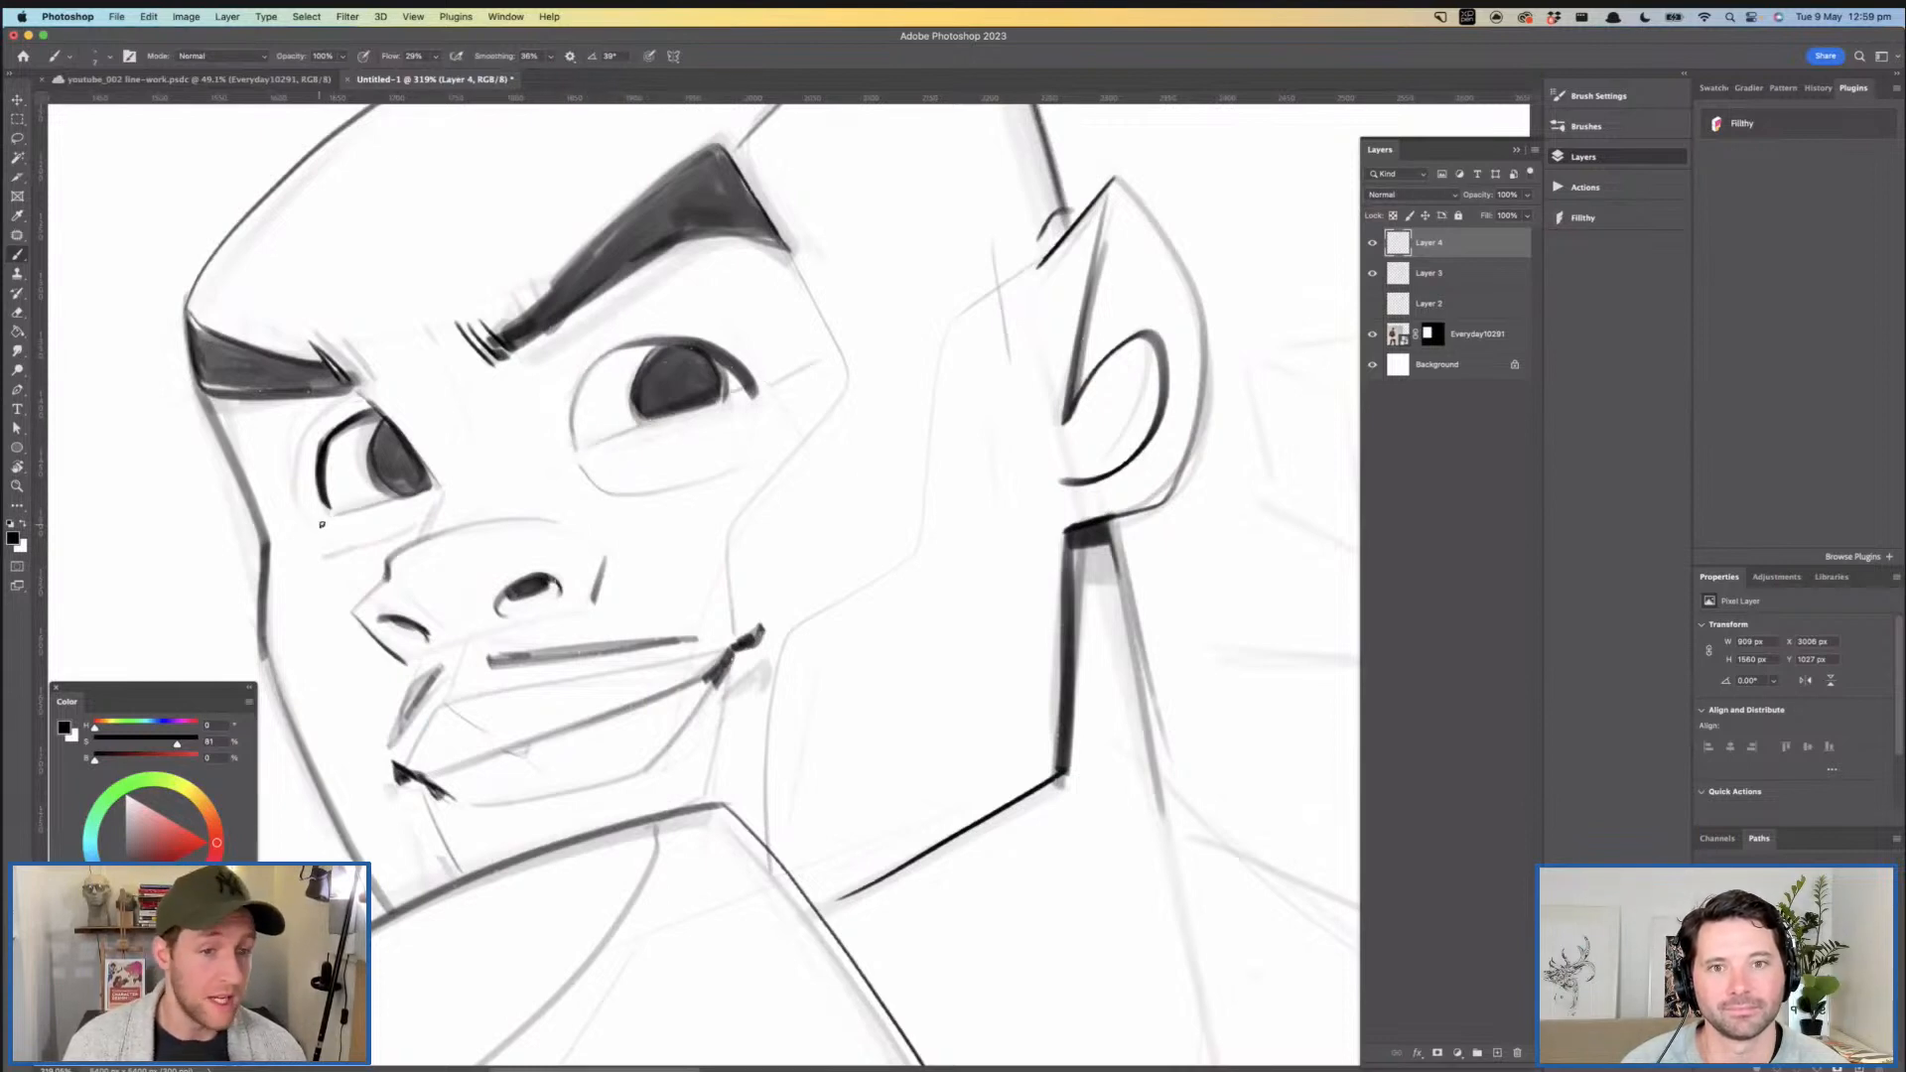
# - Ink the thin crease beneath the far eye, meeting the bridge of the nose
pyautogui.moveTo(336, 564); pyautogui.dragTo(385, 548)
pyautogui.moveTo(586, 455); pyautogui.dragTo(496, 481)
pyautogui.moveTo(675, 471)
pyautogui.mouseDown()
pyautogui.moveTo(705, 439)
pyautogui.moveTo(694, 412)
pyautogui.moveTo(655, 412)
pyautogui.mouseUp()
pyautogui.moveTo(538, 437); pyautogui.dragTo(629, 440)
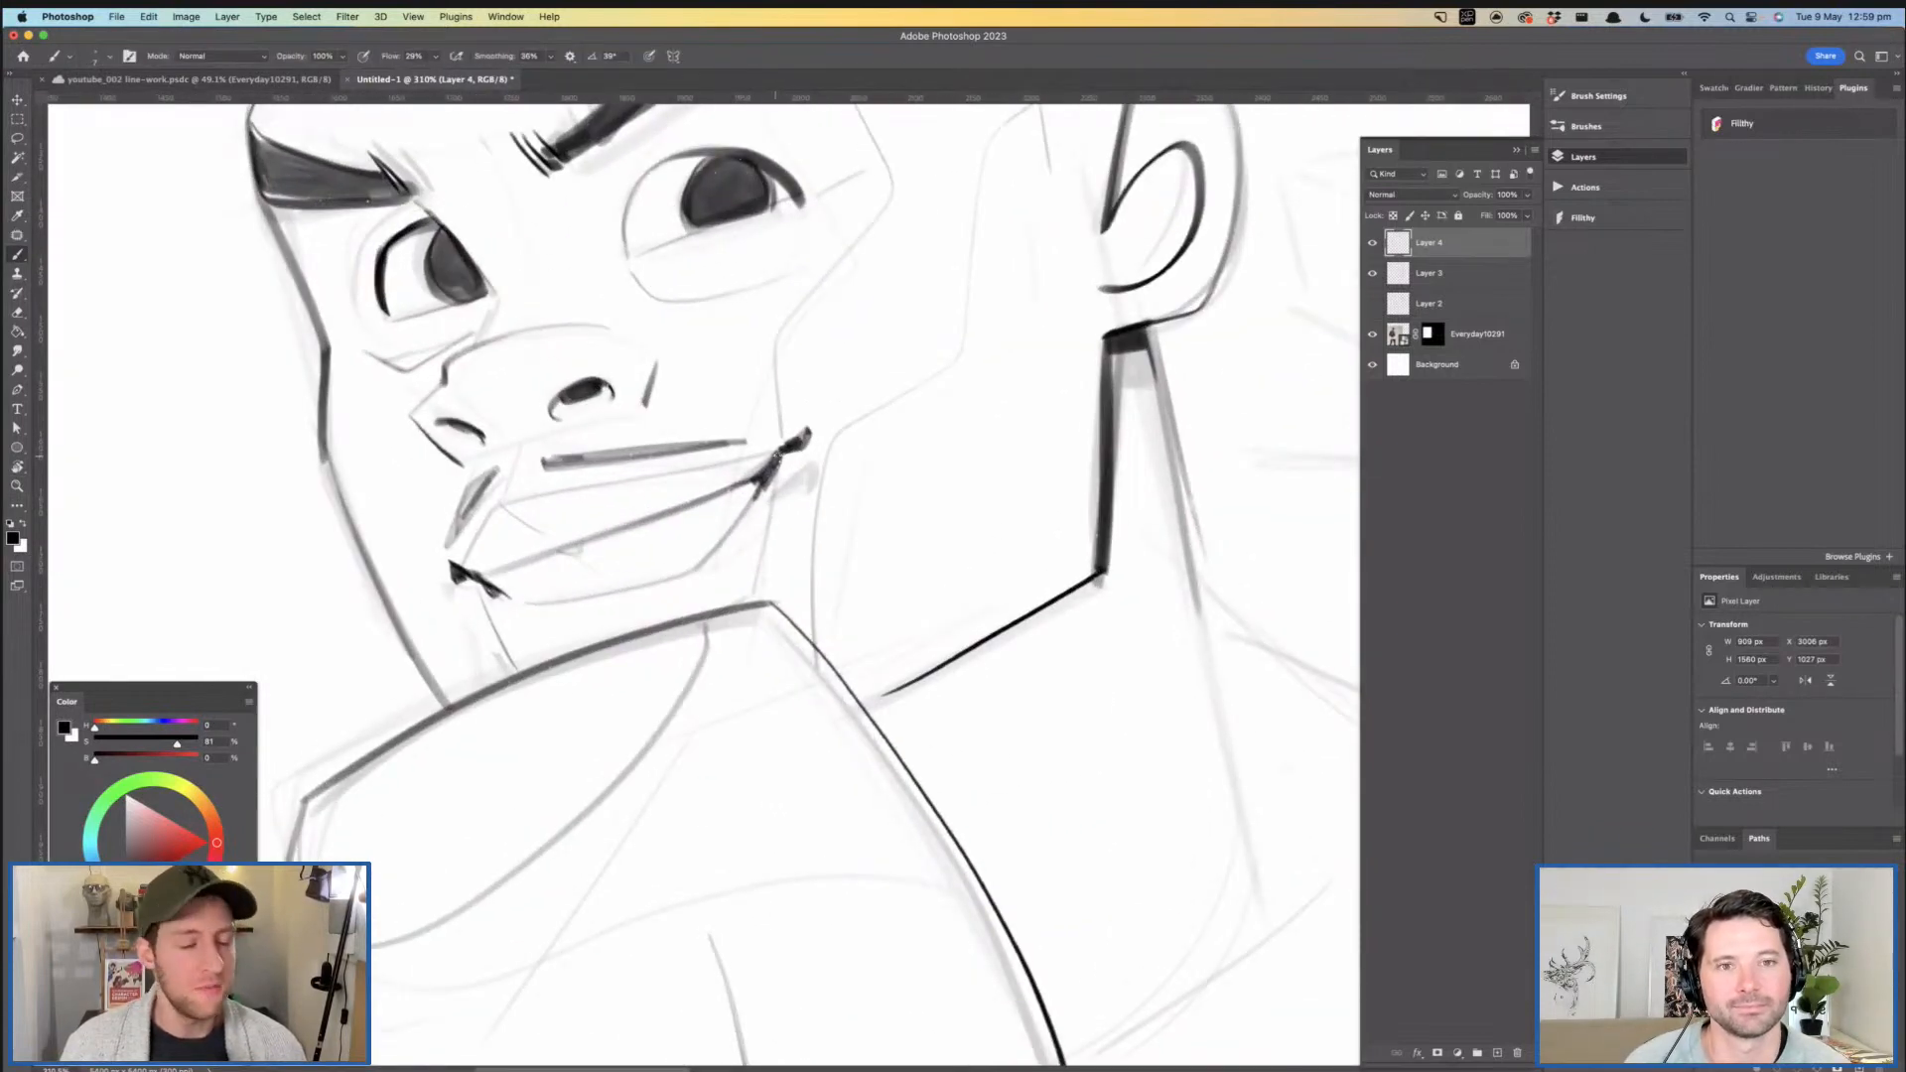
# - Ink the short chin creases running from the mouth corners down to the glove
pyautogui.moveTo(761, 450)
pyautogui.mouseDown()
pyautogui.moveTo(733, 403)
pyautogui.moveTo(691, 532)
pyautogui.mouseUp()
pyautogui.press('super+z')
pyautogui.moveTo(691, 431); pyautogui.dragTo(680, 544)
pyautogui.moveTo(806, 465); pyautogui.dragTo(739, 464)
pyautogui.moveTo(826, 486); pyautogui.dragTo(740, 445)
pyautogui.press('super+z')
pyautogui.moveTo(588, 450); pyautogui.dragTo(692, 450)
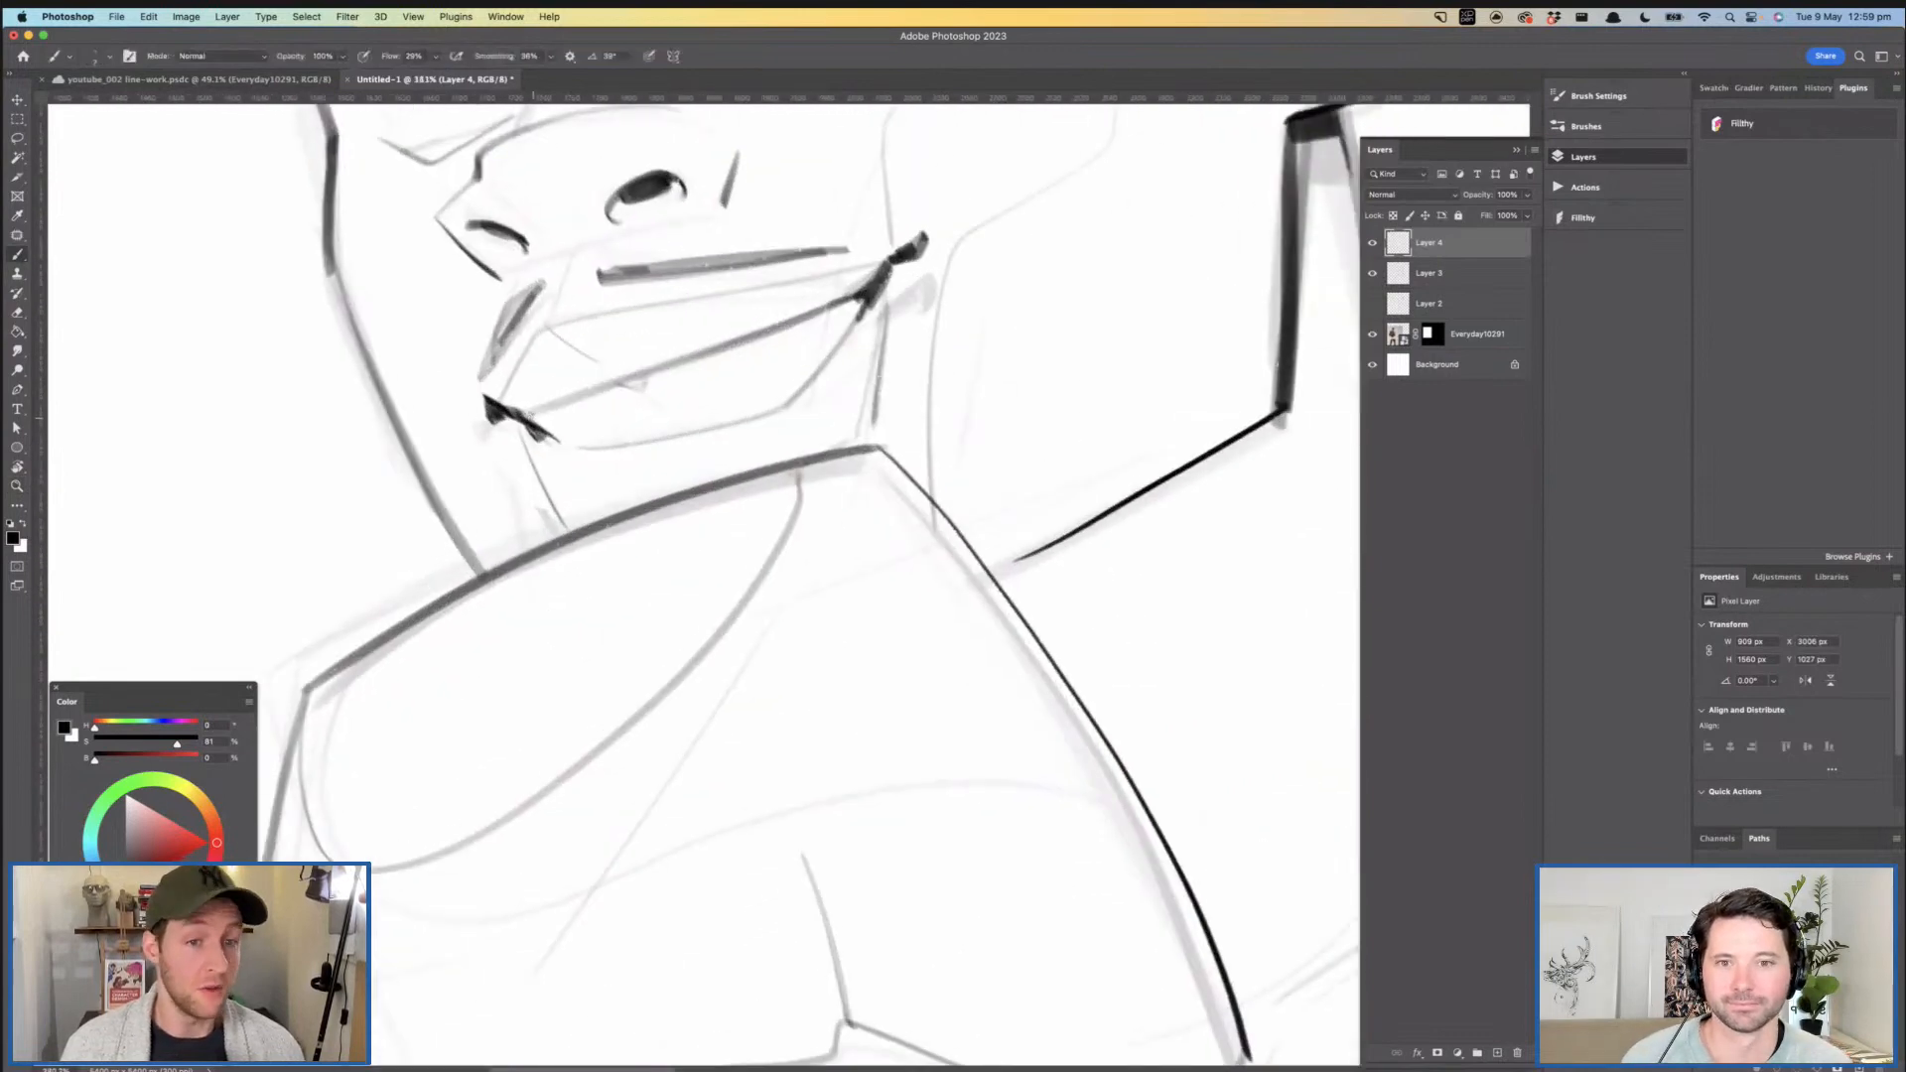
pyautogui.moveTo(523, 413); pyautogui.dragTo(559, 445)
# - Flip the canvas horizontally and check the mirrored drawing
pyautogui.moveTo(708, 428); pyautogui.dragTo(649, 428)
pyautogui.moveTo(780, 375); pyautogui.dragTo(678, 433)
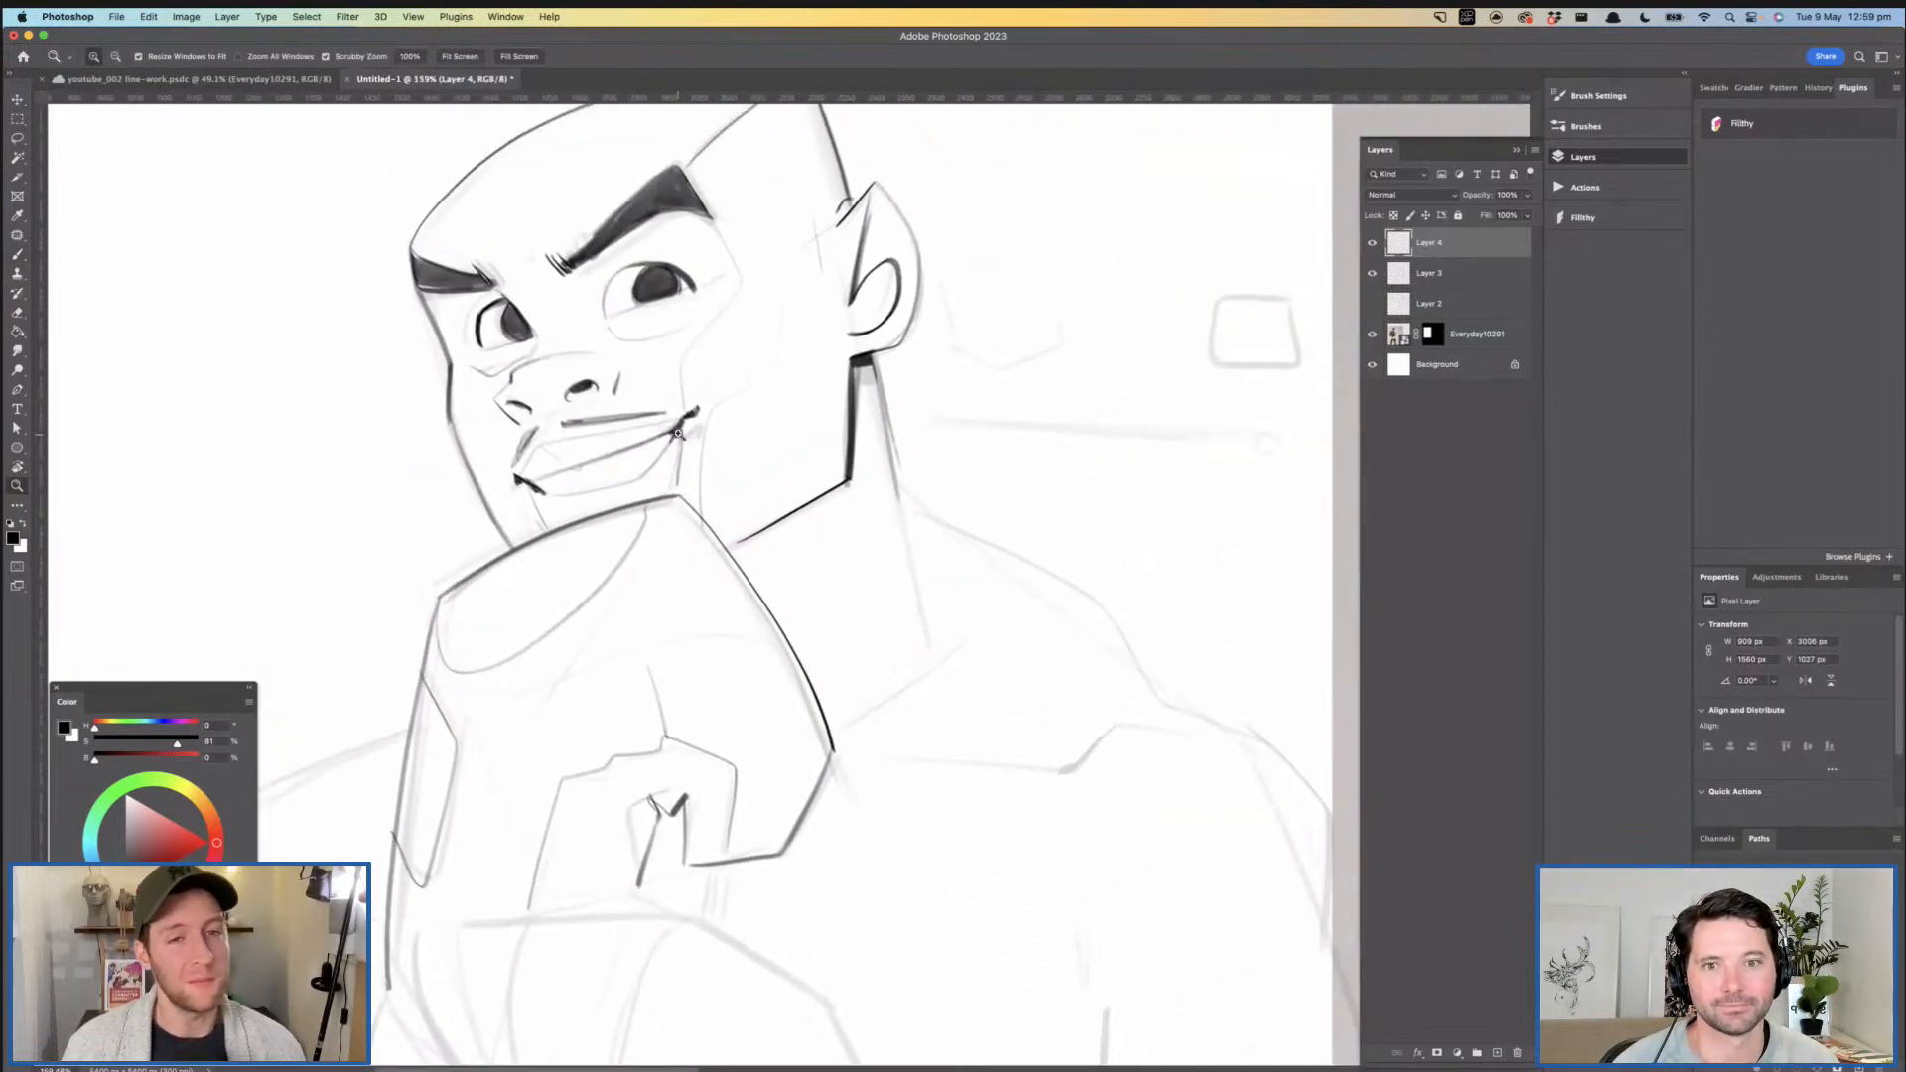
pyautogui.moveTo(796, 415); pyautogui.dragTo(728, 397)
pyautogui.moveTo(763, 443); pyautogui.dragTo(690, 455)
pyautogui.press('super+shift+h')
pyautogui.moveTo(818, 427); pyautogui.dragTo(825, 496)
pyautogui.moveTo(823, 522); pyautogui.dragTo(796, 650)
pyautogui.moveTo(822, 371); pyautogui.dragTo(856, 373)
pyautogui.moveTo(822, 288)
pyautogui.mouseDown()
pyautogui.moveTo(1036, 422)
pyautogui.moveTo(1022, 405)
pyautogui.moveTo(1053, 459)
pyautogui.mouseUp()
pyautogui.moveTo(975, 384); pyautogui.dragTo(996, 388)
pyautogui.press('b')
pyautogui.moveTo(1033, 474)
pyautogui.mouseDown()
pyautogui.moveTo(814, 282)
pyautogui.moveTo(946, 372)
pyautogui.moveTo(1038, 511)
pyautogui.moveTo(802, 253)
pyautogui.moveTo(725, 232)
pyautogui.moveTo(810, 274)
pyautogui.moveTo(1003, 459)
pyautogui.moveTo(896, 331)
pyautogui.moveTo(776, 264)
pyautogui.moveTo(963, 377)
pyautogui.moveTo(1037, 479)
pyautogui.moveTo(876, 300)
pyautogui.moveTo(683, 225)
pyautogui.mouseUp()
pyautogui.press('super+z')
pyautogui.press('super+z')
pyautogui.press('super+z')
pyautogui.press('super+z')
pyautogui.press('super+z')
pyautogui.press('super+z')
# - Ink the back contour of the neck from below the ear down to the base of the neck
pyautogui.press('z')
pyautogui.moveTo(915, 344)
pyautogui.mouseDown()
pyautogui.moveTo(859, 324)
pyautogui.moveTo(927, 264)
pyautogui.moveTo(866, 266)
pyautogui.mouseUp()
pyautogui.moveTo(728, 395); pyautogui.dragTo(829, 390)
pyautogui.press('b')
pyautogui.moveTo(860, 467); pyautogui.dragTo(806, 269)
pyautogui.moveTo(633, 307); pyautogui.dragTo(699, 298)
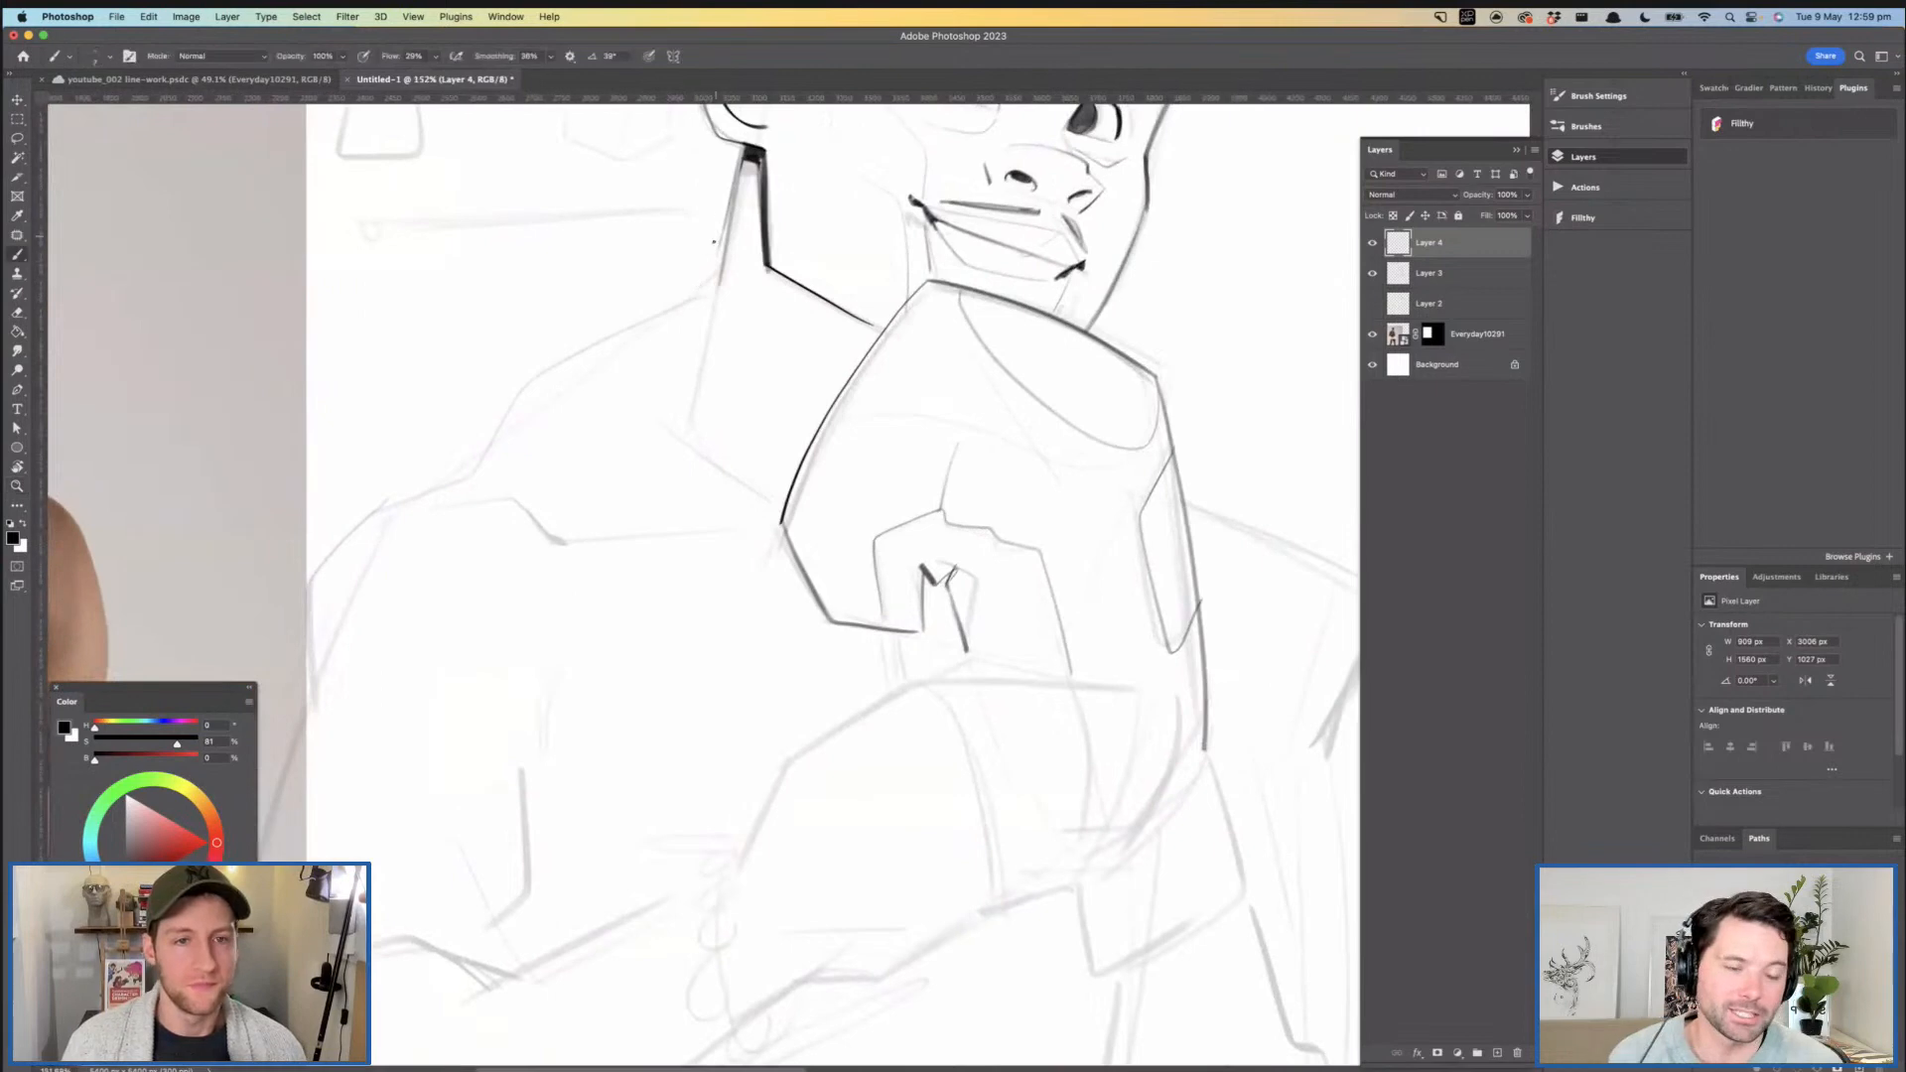
pyautogui.press('super+z')
pyautogui.moveTo(726, 223); pyautogui.dragTo(705, 335)
pyautogui.moveTo(722, 258)
pyautogui.mouseDown()
pyautogui.moveTo(692, 423)
pyautogui.moveTo(817, 417)
pyautogui.mouseUp()
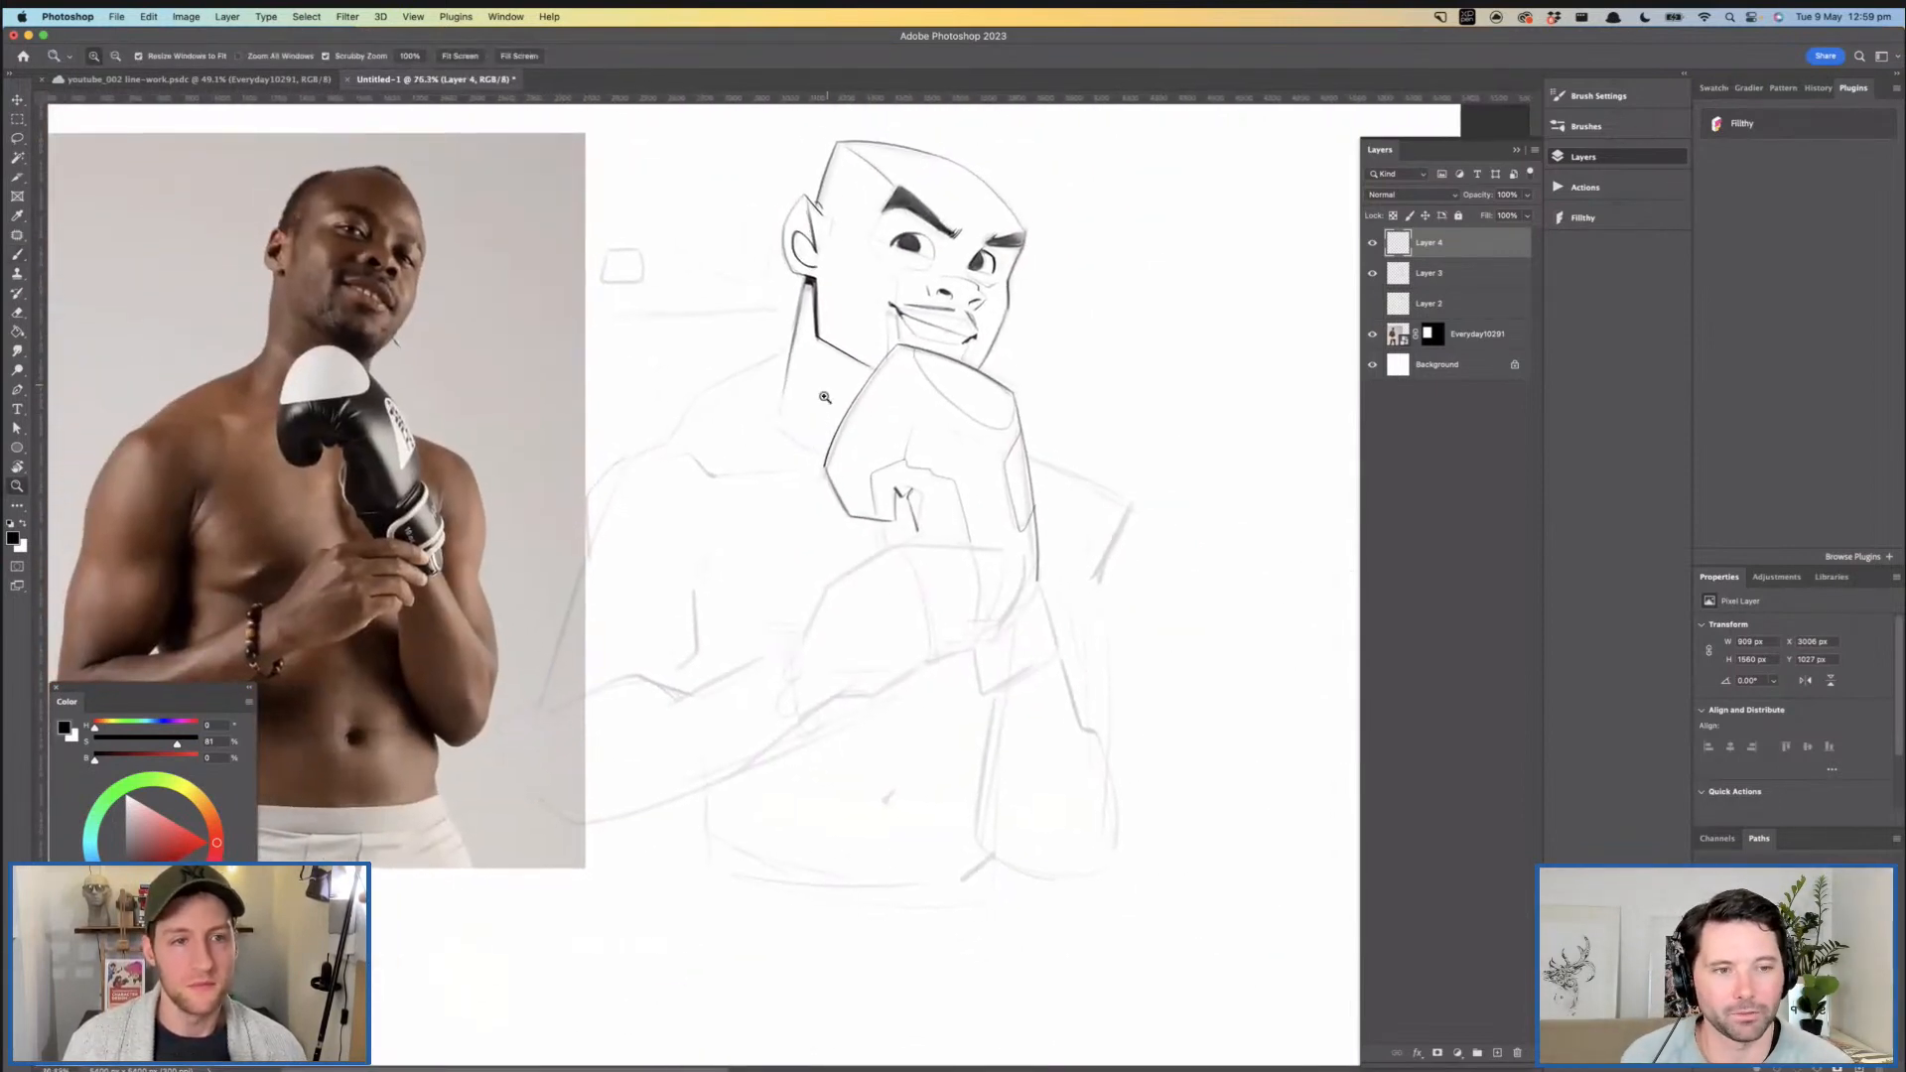
# - Ink the trapezius and shoulder line from the base of the neck out to the shoulder nearest the photo
pyautogui.moveTo(809, 324); pyautogui.dragTo(840, 326)
pyautogui.moveTo(880, 403)
pyautogui.mouseDown()
pyautogui.moveTo(839, 387)
pyautogui.moveTo(938, 383)
pyautogui.moveTo(878, 390)
pyautogui.moveTo(705, 481)
pyautogui.moveTo(633, 591)
pyautogui.moveTo(493, 662)
pyautogui.mouseUp()
pyautogui.moveTo(781, 516)
pyautogui.mouseDown()
pyautogui.moveTo(712, 519)
pyautogui.moveTo(702, 421)
pyautogui.mouseUp()
pyautogui.moveTo(925, 495); pyautogui.dragTo(866, 482)
pyautogui.moveTo(886, 483); pyautogui.dragTo(993, 484)
# - Ink the shoulder behind the glove, with a heavier stroke down the edge of its upper arm
pyautogui.press('b')
pyautogui.moveTo(836, 429)
pyautogui.mouseDown()
pyautogui.moveTo(1042, 538)
pyautogui.moveTo(1001, 657)
pyautogui.mouseUp()
pyautogui.press('super+z')
pyautogui.moveTo(839, 431)
pyautogui.mouseDown()
pyautogui.moveTo(1036, 544)
pyautogui.moveTo(1046, 568)
pyautogui.moveTo(988, 700)
pyautogui.mouseUp()
pyautogui.press('super+z')
pyautogui.moveTo(831, 429); pyautogui.dragTo(1045, 556)
pyautogui.press('super+z')
pyautogui.moveTo(855, 432)
pyautogui.mouseDown()
pyautogui.moveTo(1040, 547)
pyautogui.moveTo(988, 699)
pyautogui.mouseUp()
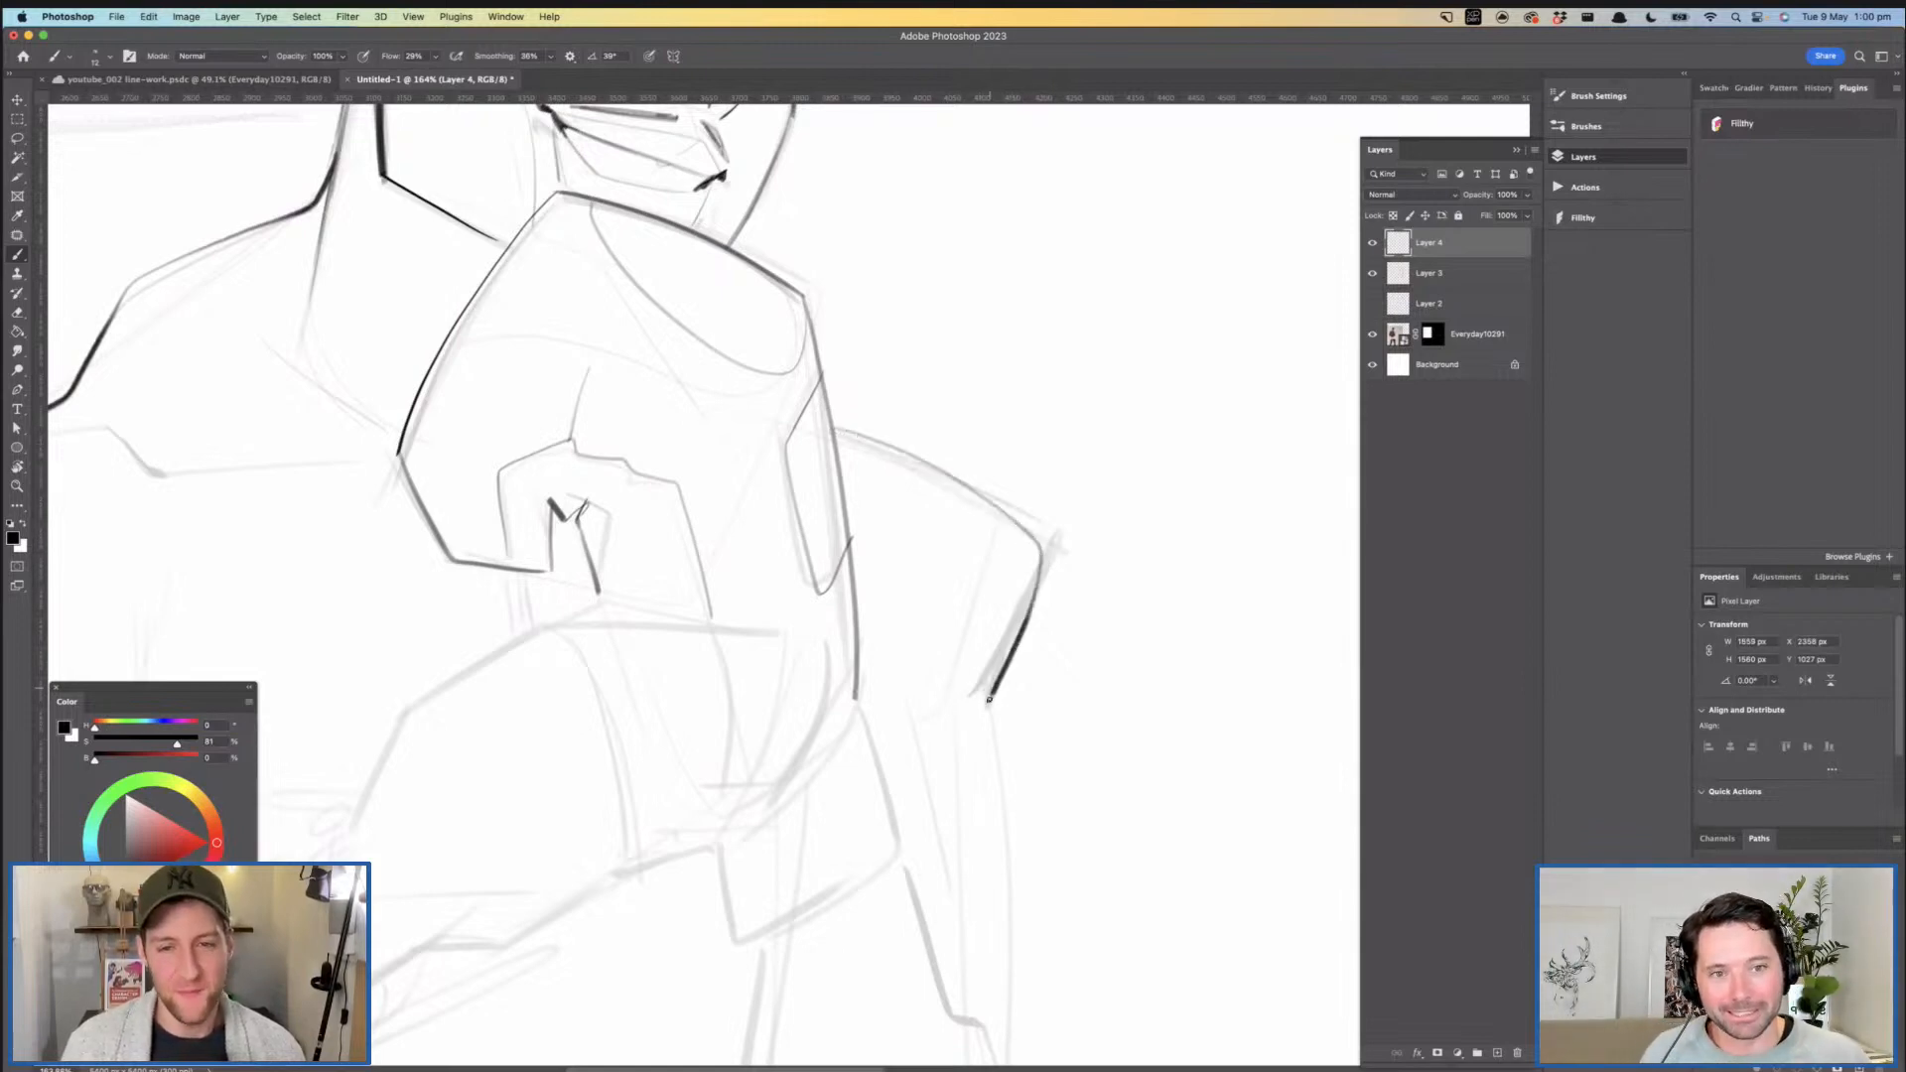
pyautogui.moveTo(1038, 563); pyautogui.dragTo(988, 703)
# - Ink the outer edge and lower boundary of the deltoid on the arm nearest the photo
pyautogui.press('z')
pyautogui.moveTo(1048, 610)
pyautogui.mouseDown()
pyautogui.moveTo(953, 610)
pyautogui.moveTo(860, 491)
pyautogui.moveTo(983, 458)
pyautogui.mouseUp()
pyautogui.moveTo(763, 493); pyautogui.dragTo(806, 487)
pyautogui.press('b')
pyautogui.moveTo(705, 453)
pyautogui.mouseDown()
pyautogui.moveTo(758, 422)
pyautogui.moveTo(677, 572)
pyautogui.mouseUp()
pyautogui.press('super+z')
pyautogui.moveTo(728, 415)
pyautogui.mouseDown()
pyautogui.moveTo(687, 613)
pyautogui.moveTo(714, 586)
pyautogui.moveTo(849, 583)
pyautogui.moveTo(919, 438)
pyautogui.mouseUp()
# - Ink the side of the torso beneath the armpit and the curved edge of the pectoral above it
pyautogui.press('z')
pyautogui.moveTo(940, 443); pyautogui.dragTo(882, 447)
pyautogui.moveTo(849, 510)
pyautogui.mouseDown()
pyautogui.moveTo(968, 496)
pyautogui.moveTo(916, 601)
pyautogui.mouseUp()
pyautogui.press('b')
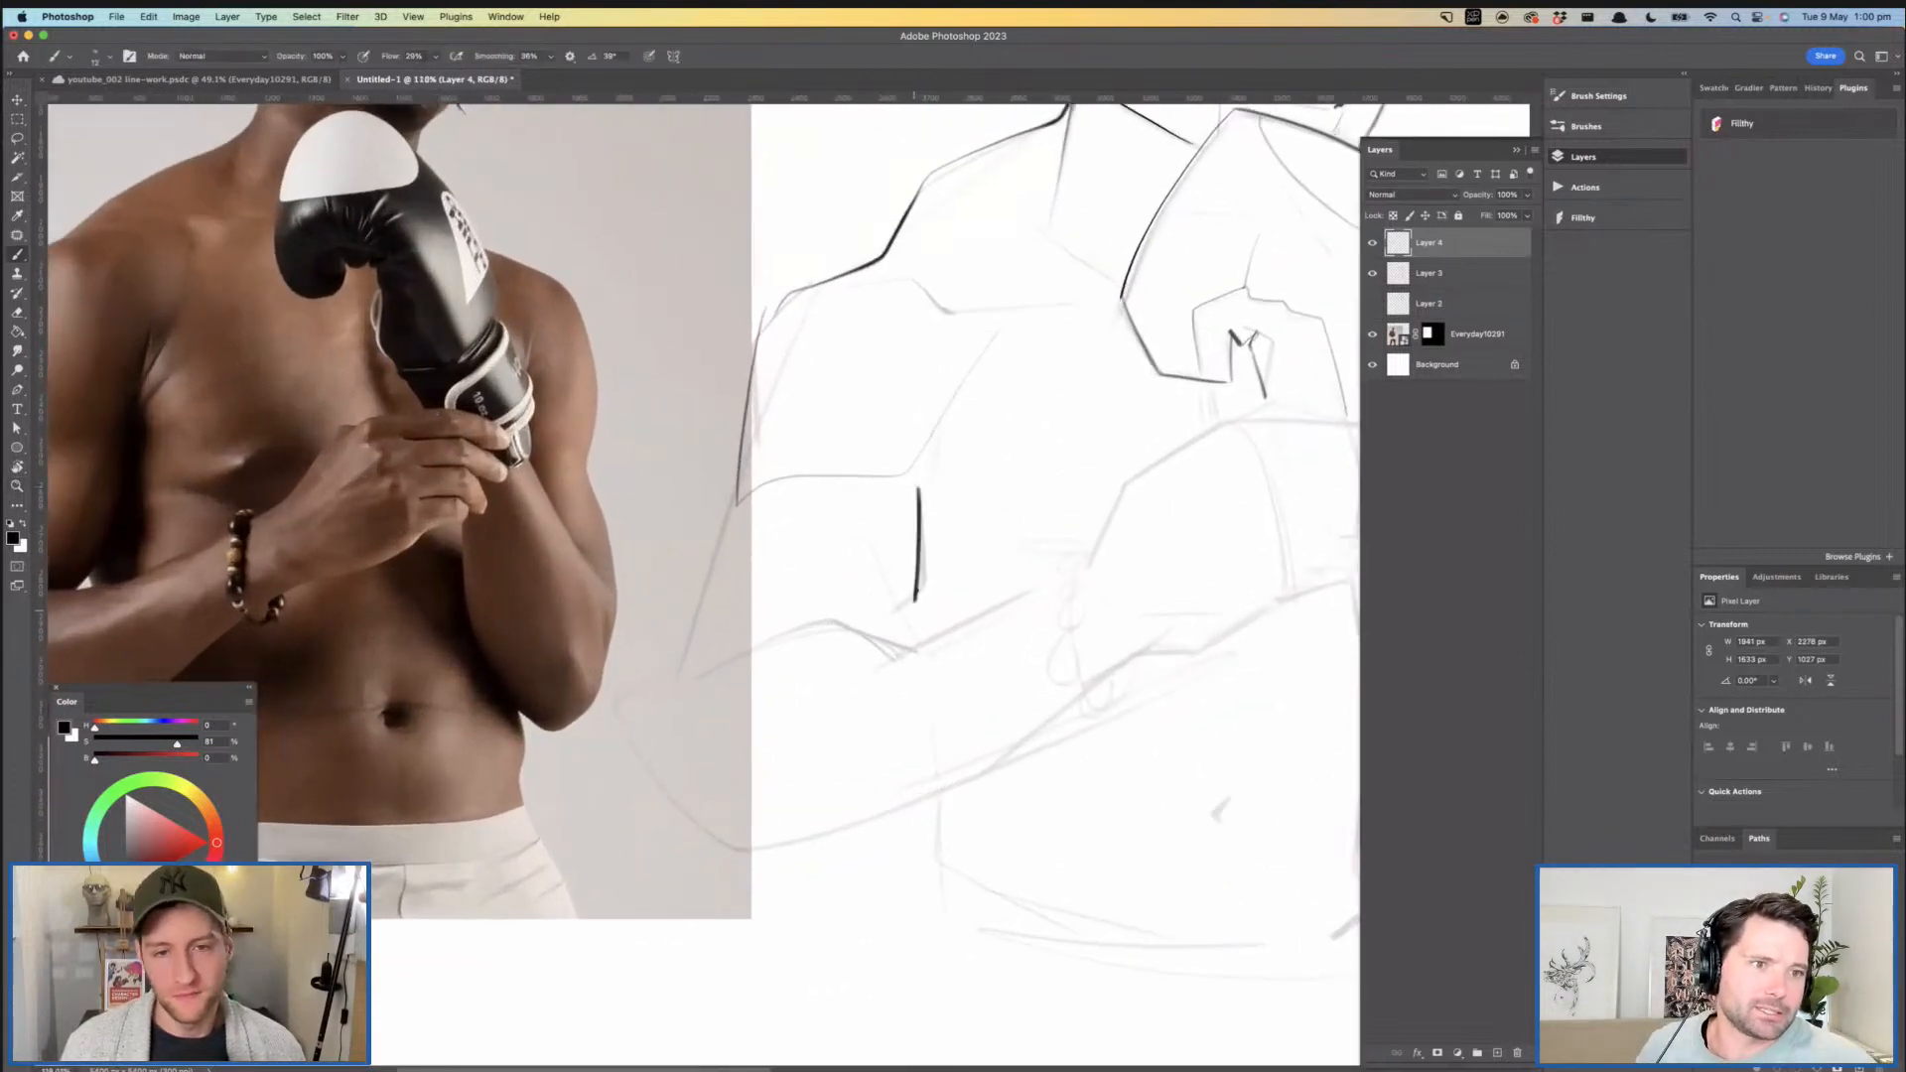
pyautogui.press('space')
pyautogui.moveTo(995, 530)
pyautogui.mouseDown()
pyautogui.moveTo(962, 553)
pyautogui.moveTo(981, 553)
pyautogui.mouseUp()
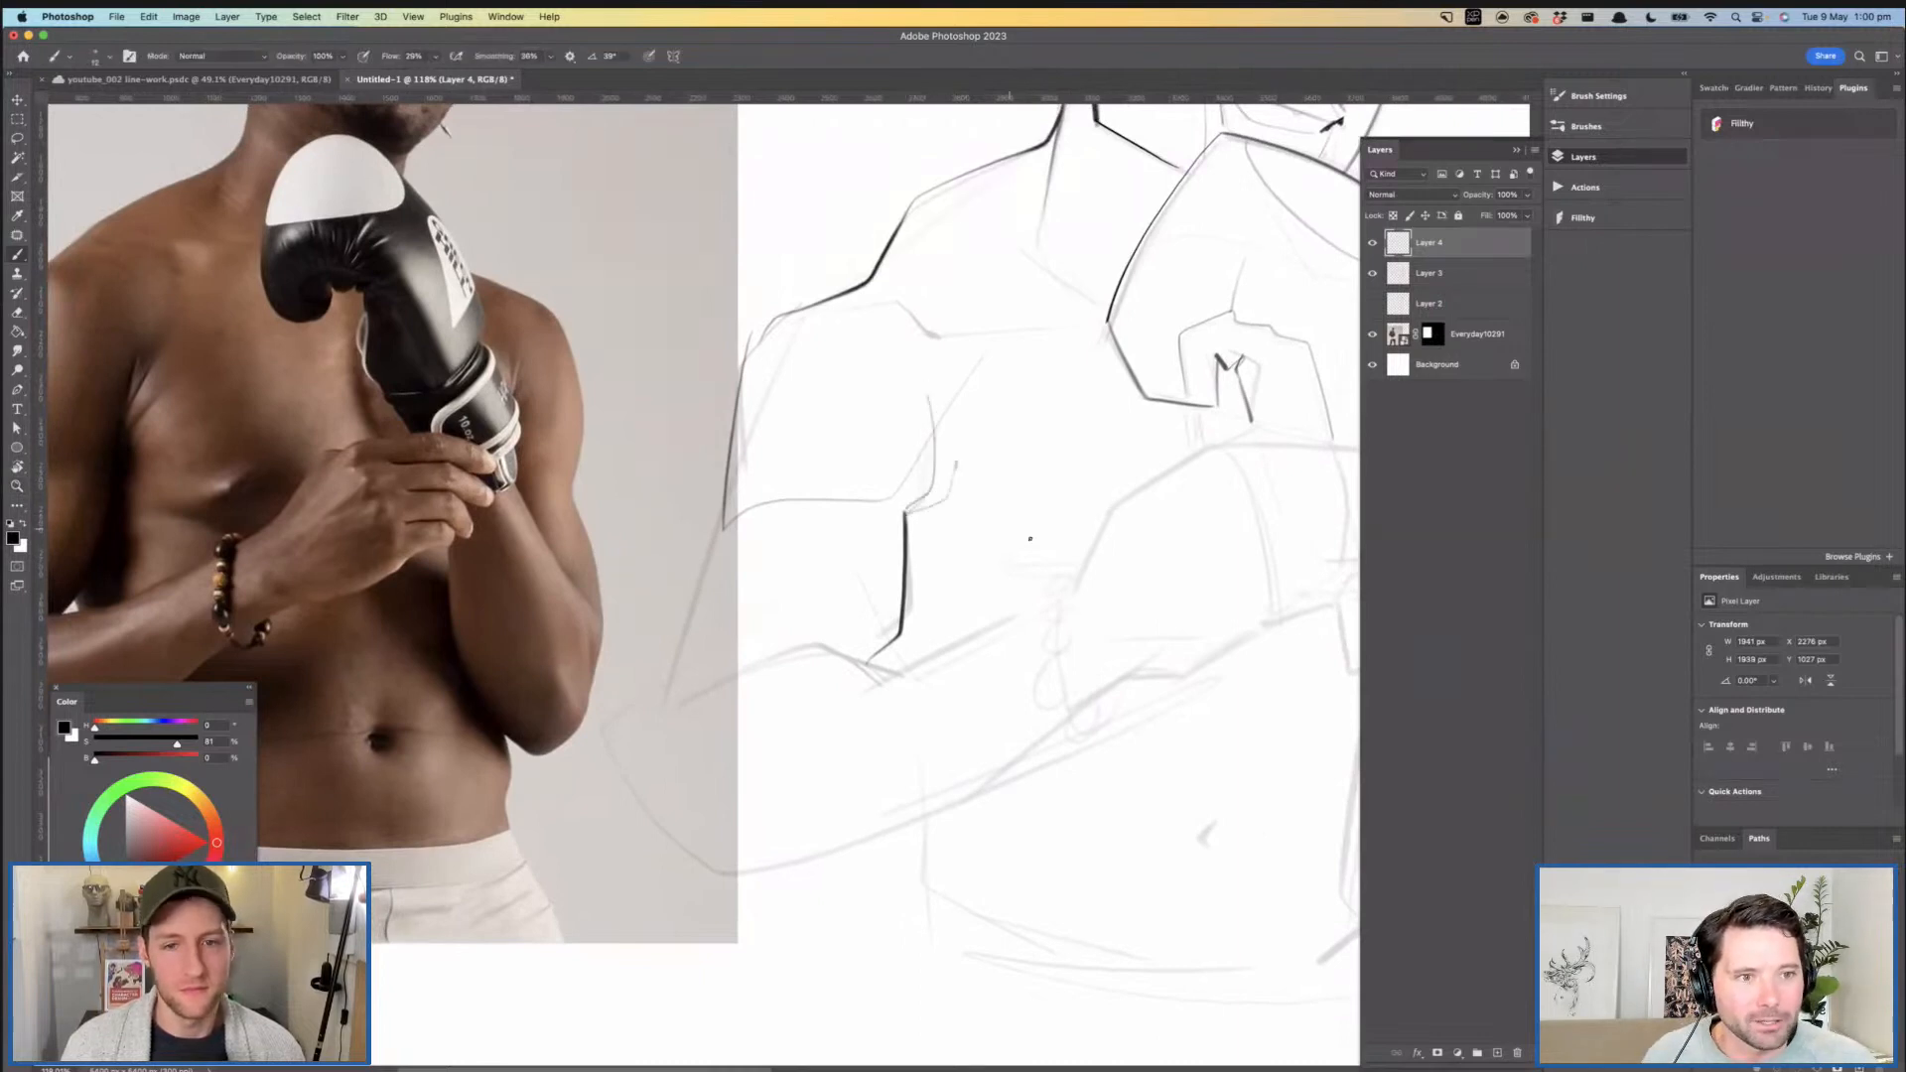
# - Ink a short horizontal crease under the chest beside the raised forearm
pyautogui.press('z')
pyautogui.moveTo(1026, 566)
pyautogui.mouseDown()
pyautogui.moveTo(1072, 573)
pyautogui.moveTo(1038, 541)
pyautogui.mouseUp()
pyautogui.press('space')
pyautogui.moveTo(1037, 541); pyautogui.dragTo(869, 503)
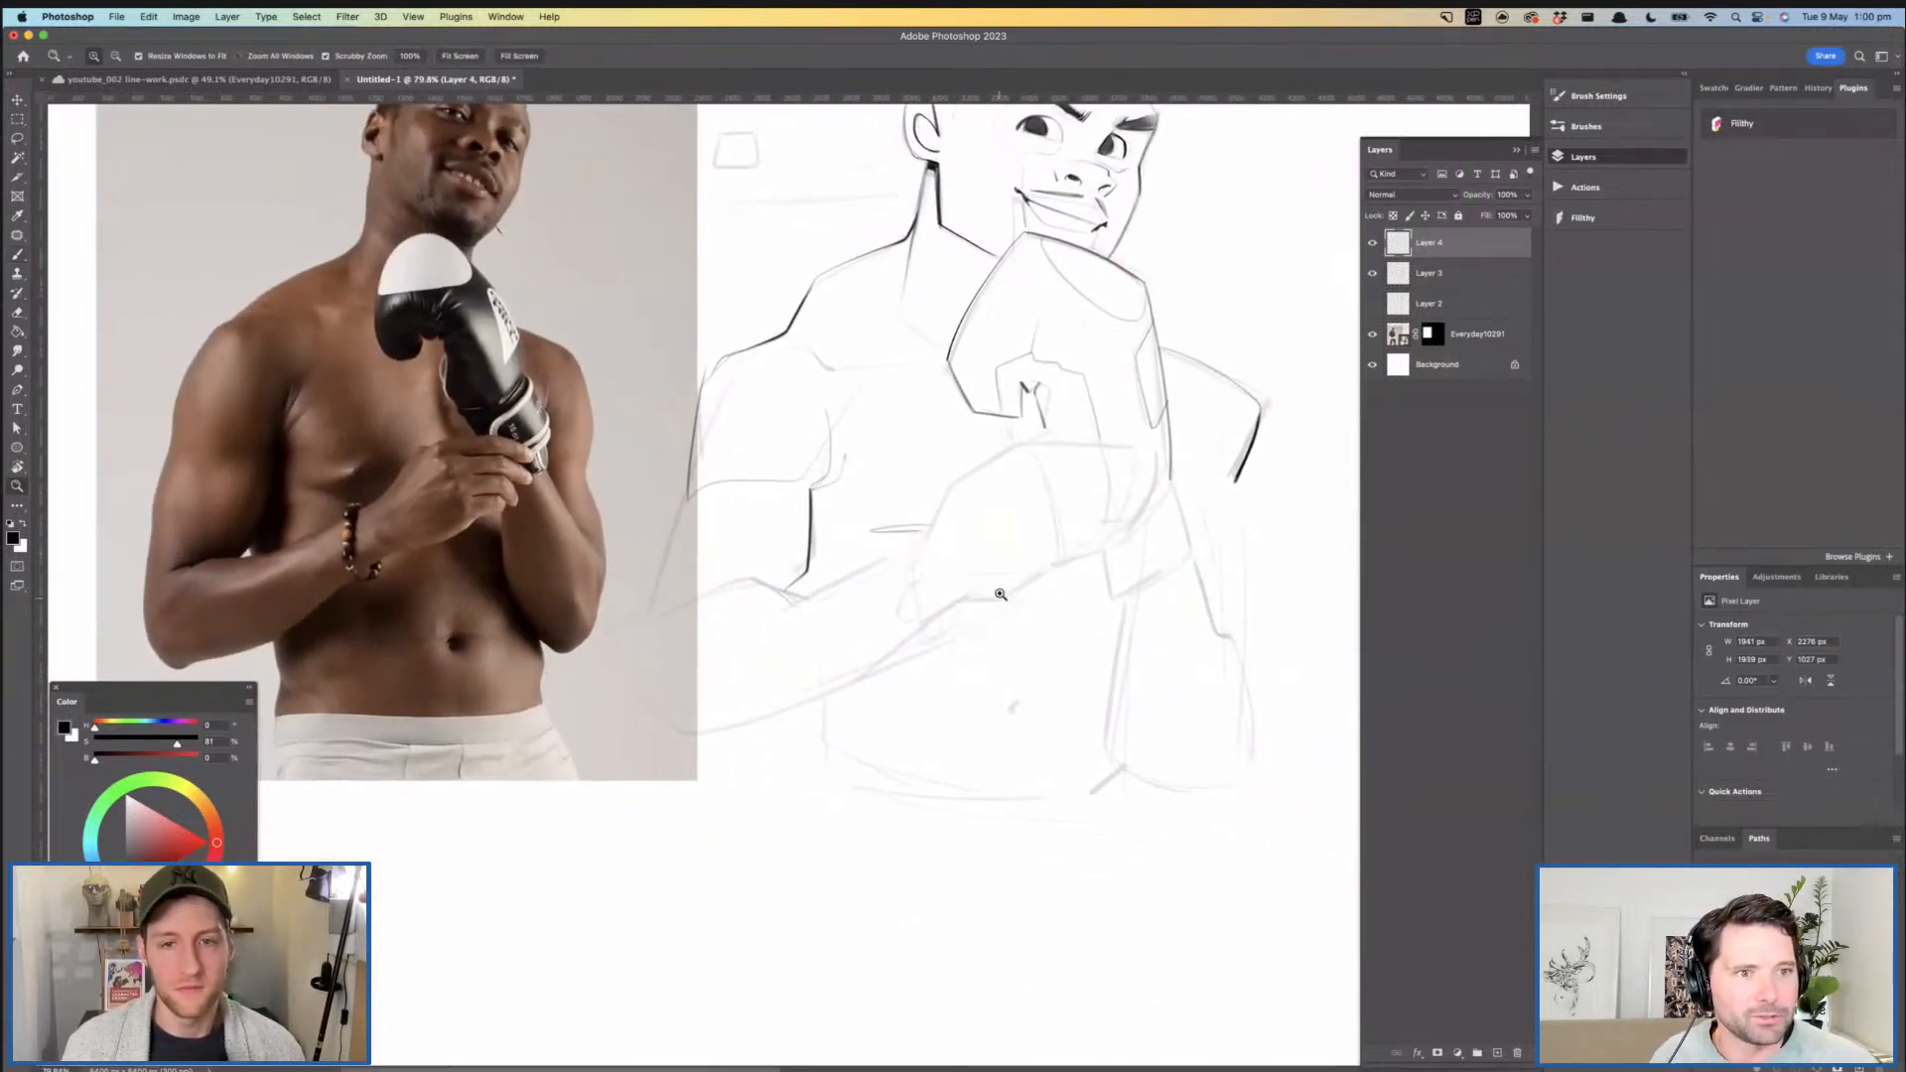
# - Ink the navel as a small hooked mark on the abdomen
pyautogui.moveTo(1000, 591); pyautogui.dragTo(1037, 571)
pyautogui.press('b')
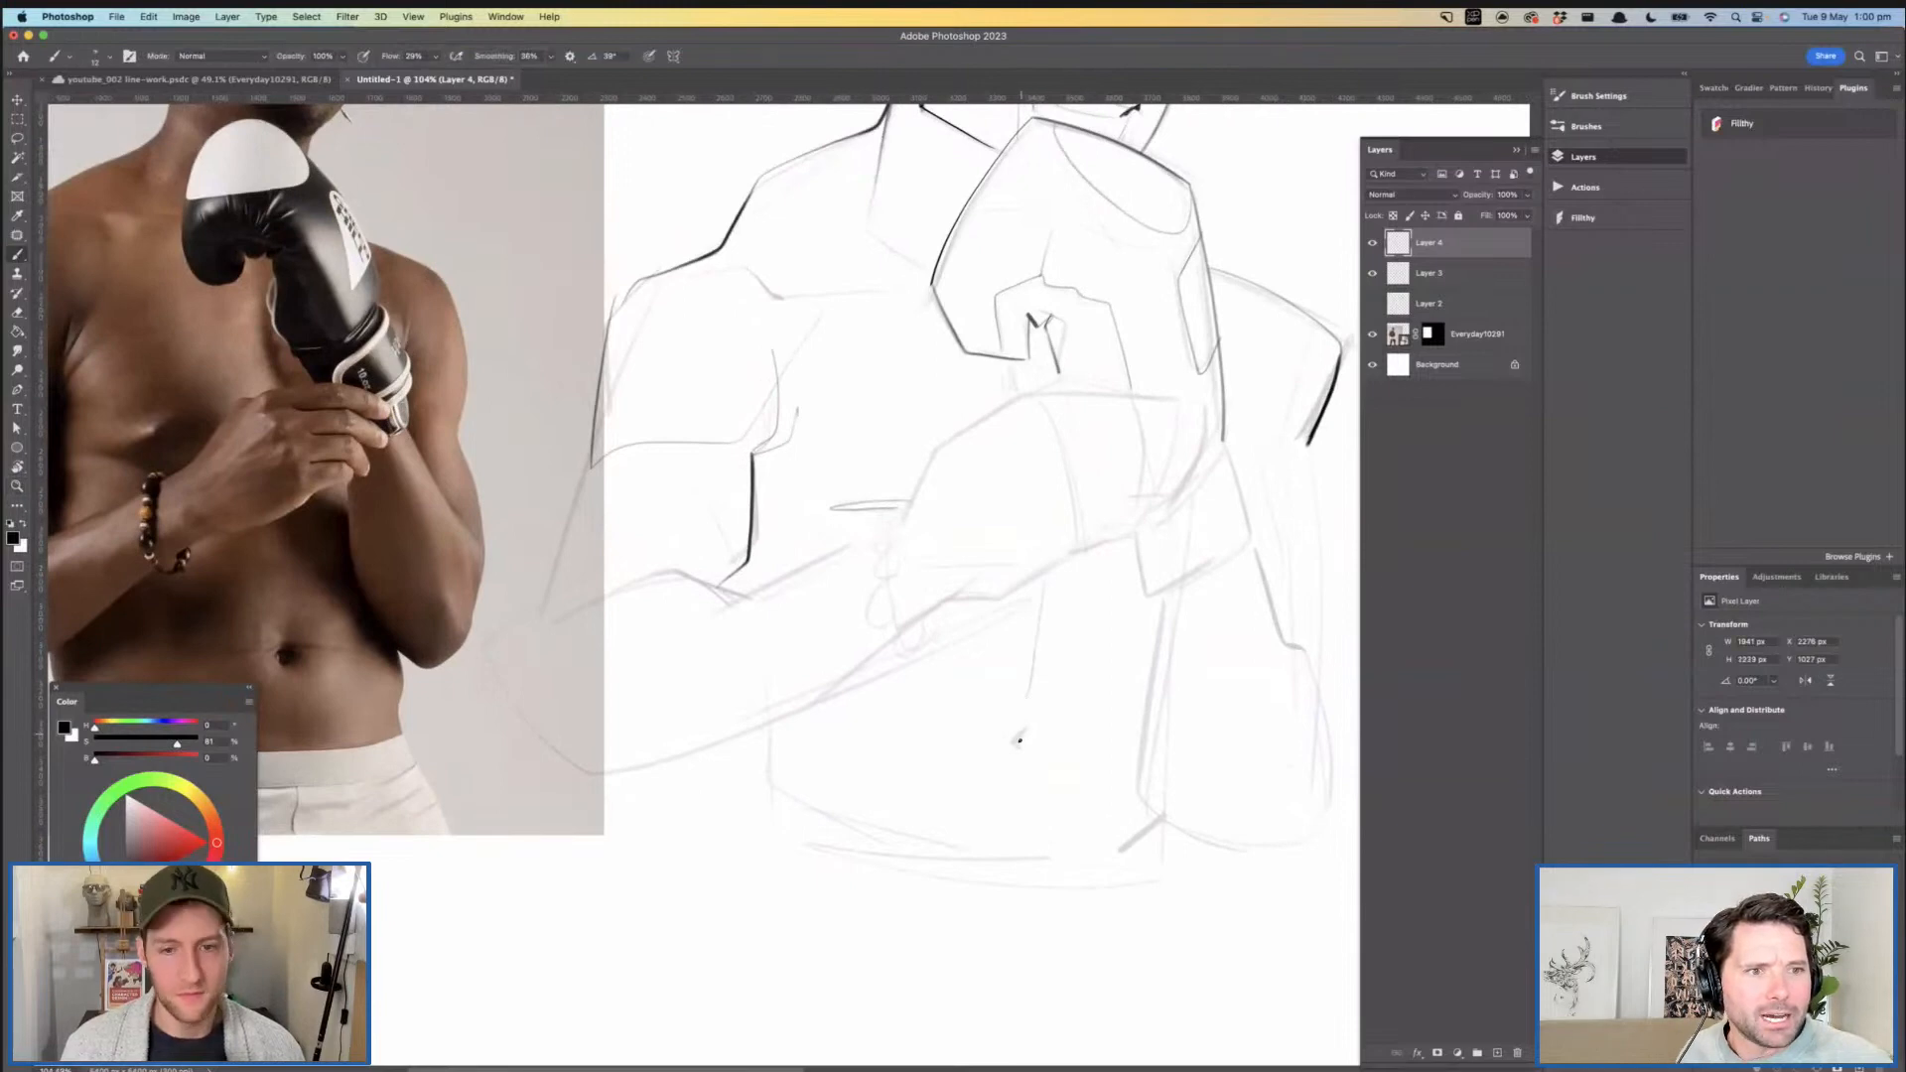
pyautogui.press('z')
pyautogui.moveTo(1073, 691); pyautogui.dragTo(1023, 680)
pyautogui.press('space')
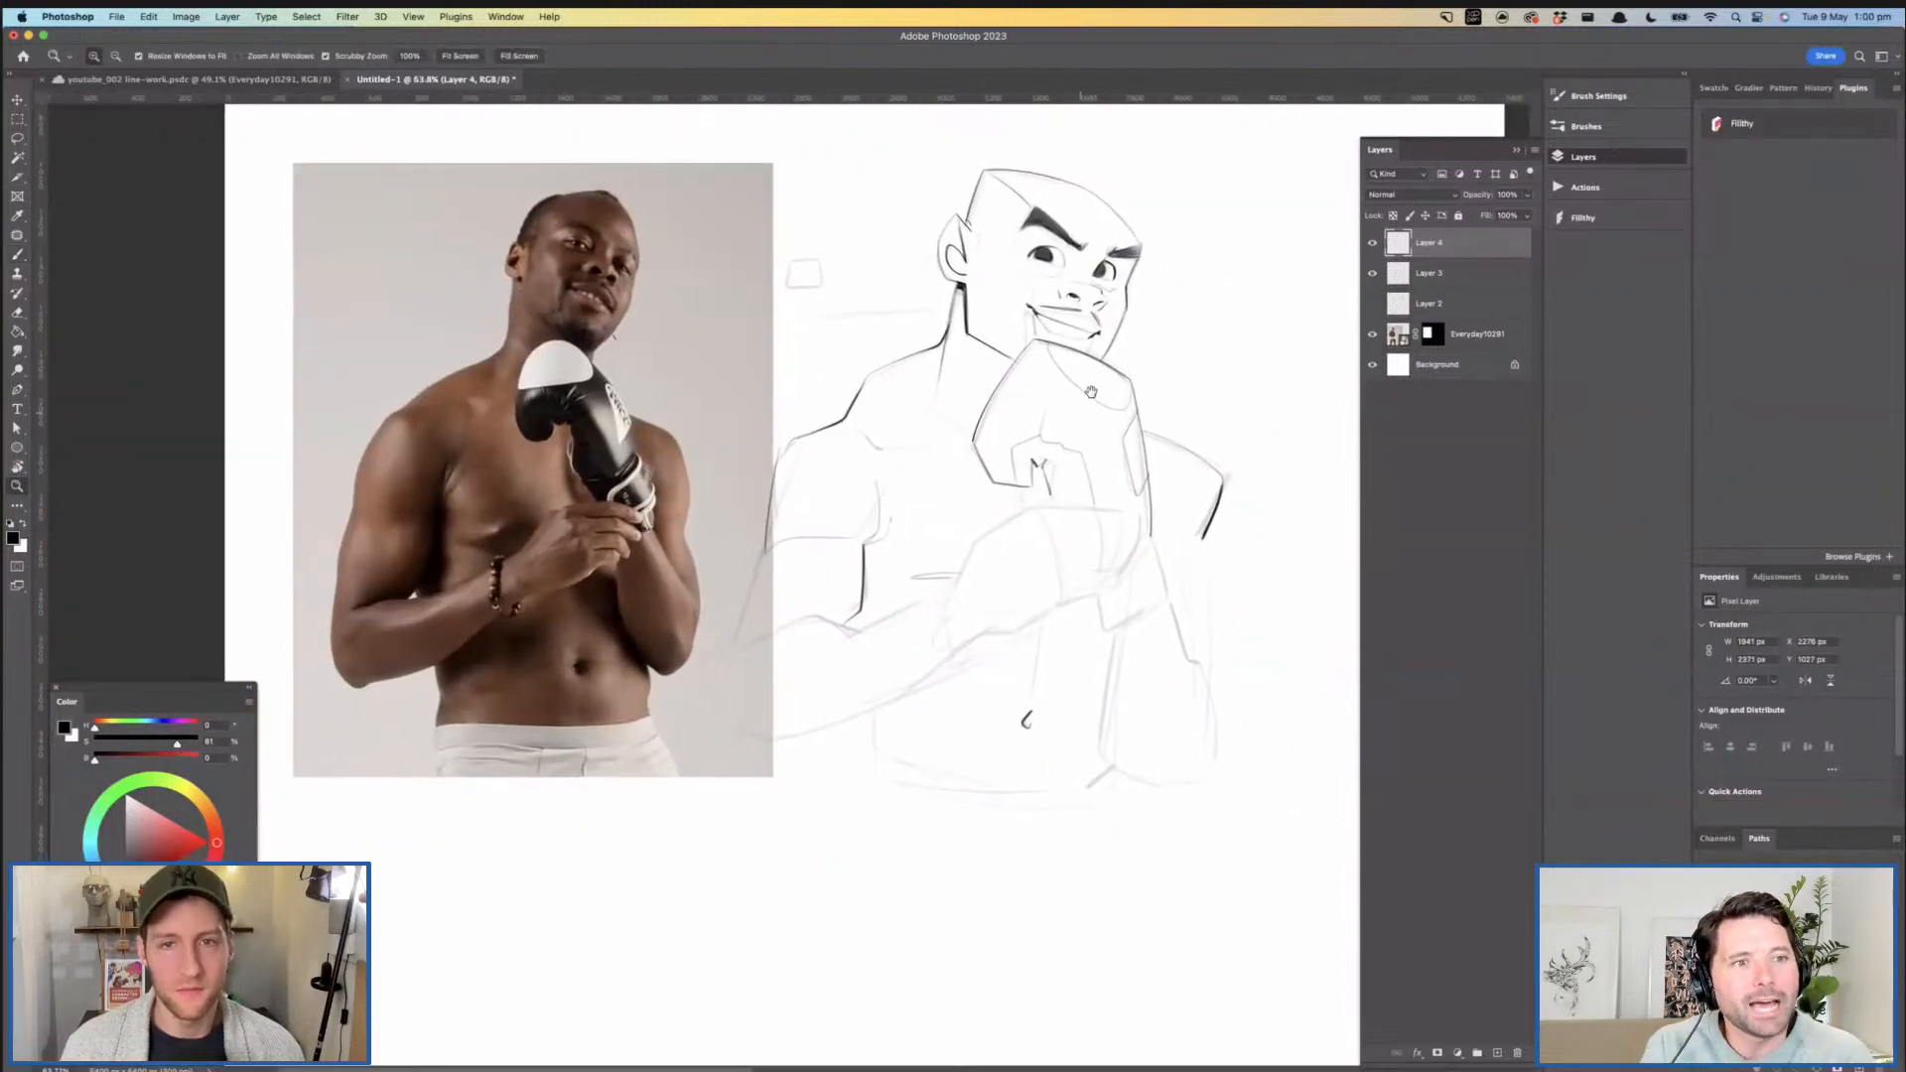
# - Examine the inked brows, eyes and forehead up close for spots that need cleaning
pyautogui.moveTo(1091, 391); pyautogui.dragTo(1054, 470)
pyautogui.moveTo(1031, 289); pyautogui.dragTo(1098, 312)
pyautogui.press('e')
pyautogui.moveTo(920, 258)
pyautogui.mouseDown()
pyautogui.moveTo(893, 257)
pyautogui.moveTo(902, 234)
pyautogui.mouseUp()
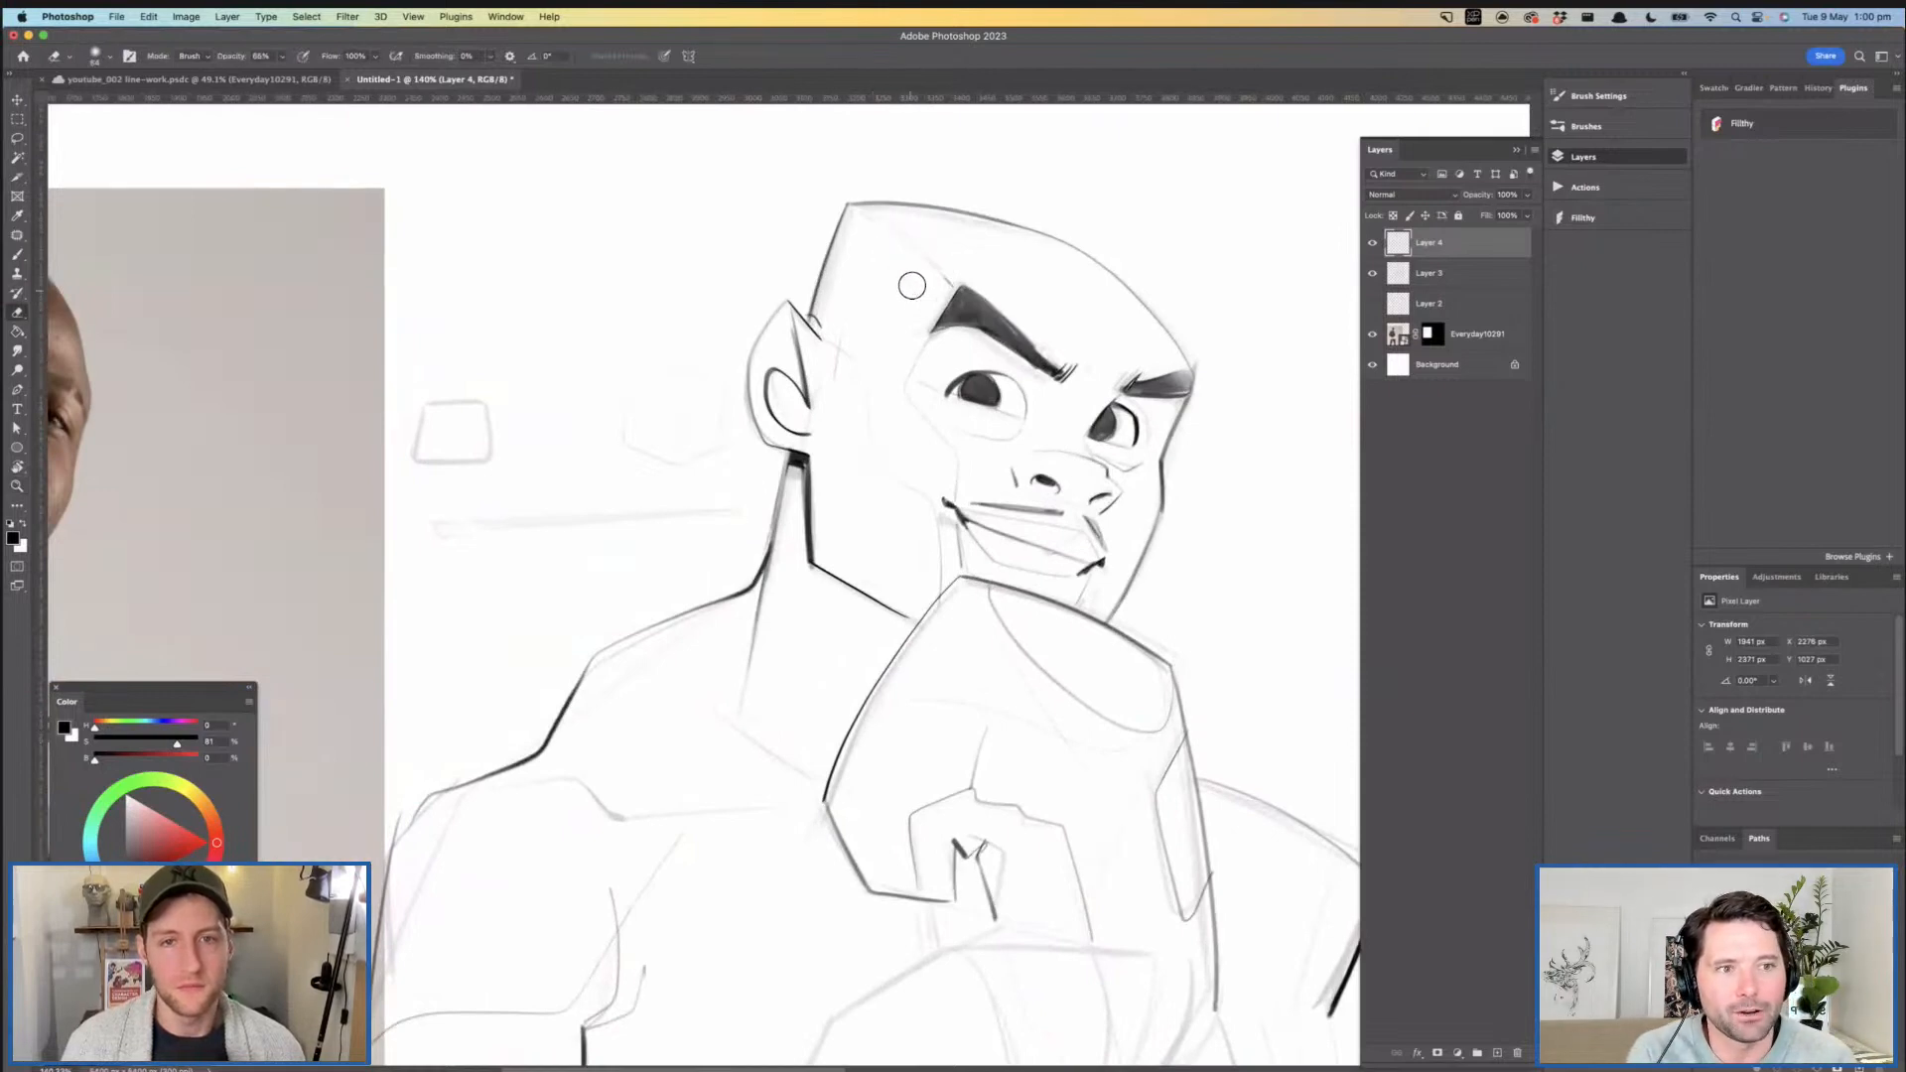
pyautogui.press('z')
pyautogui.moveTo(927, 289)
pyautogui.mouseDown()
pyautogui.moveTo(1001, 367)
pyautogui.moveTo(923, 341)
pyautogui.moveTo(1078, 332)
pyautogui.moveTo(1058, 354)
pyautogui.mouseUp()
pyautogui.press('b')
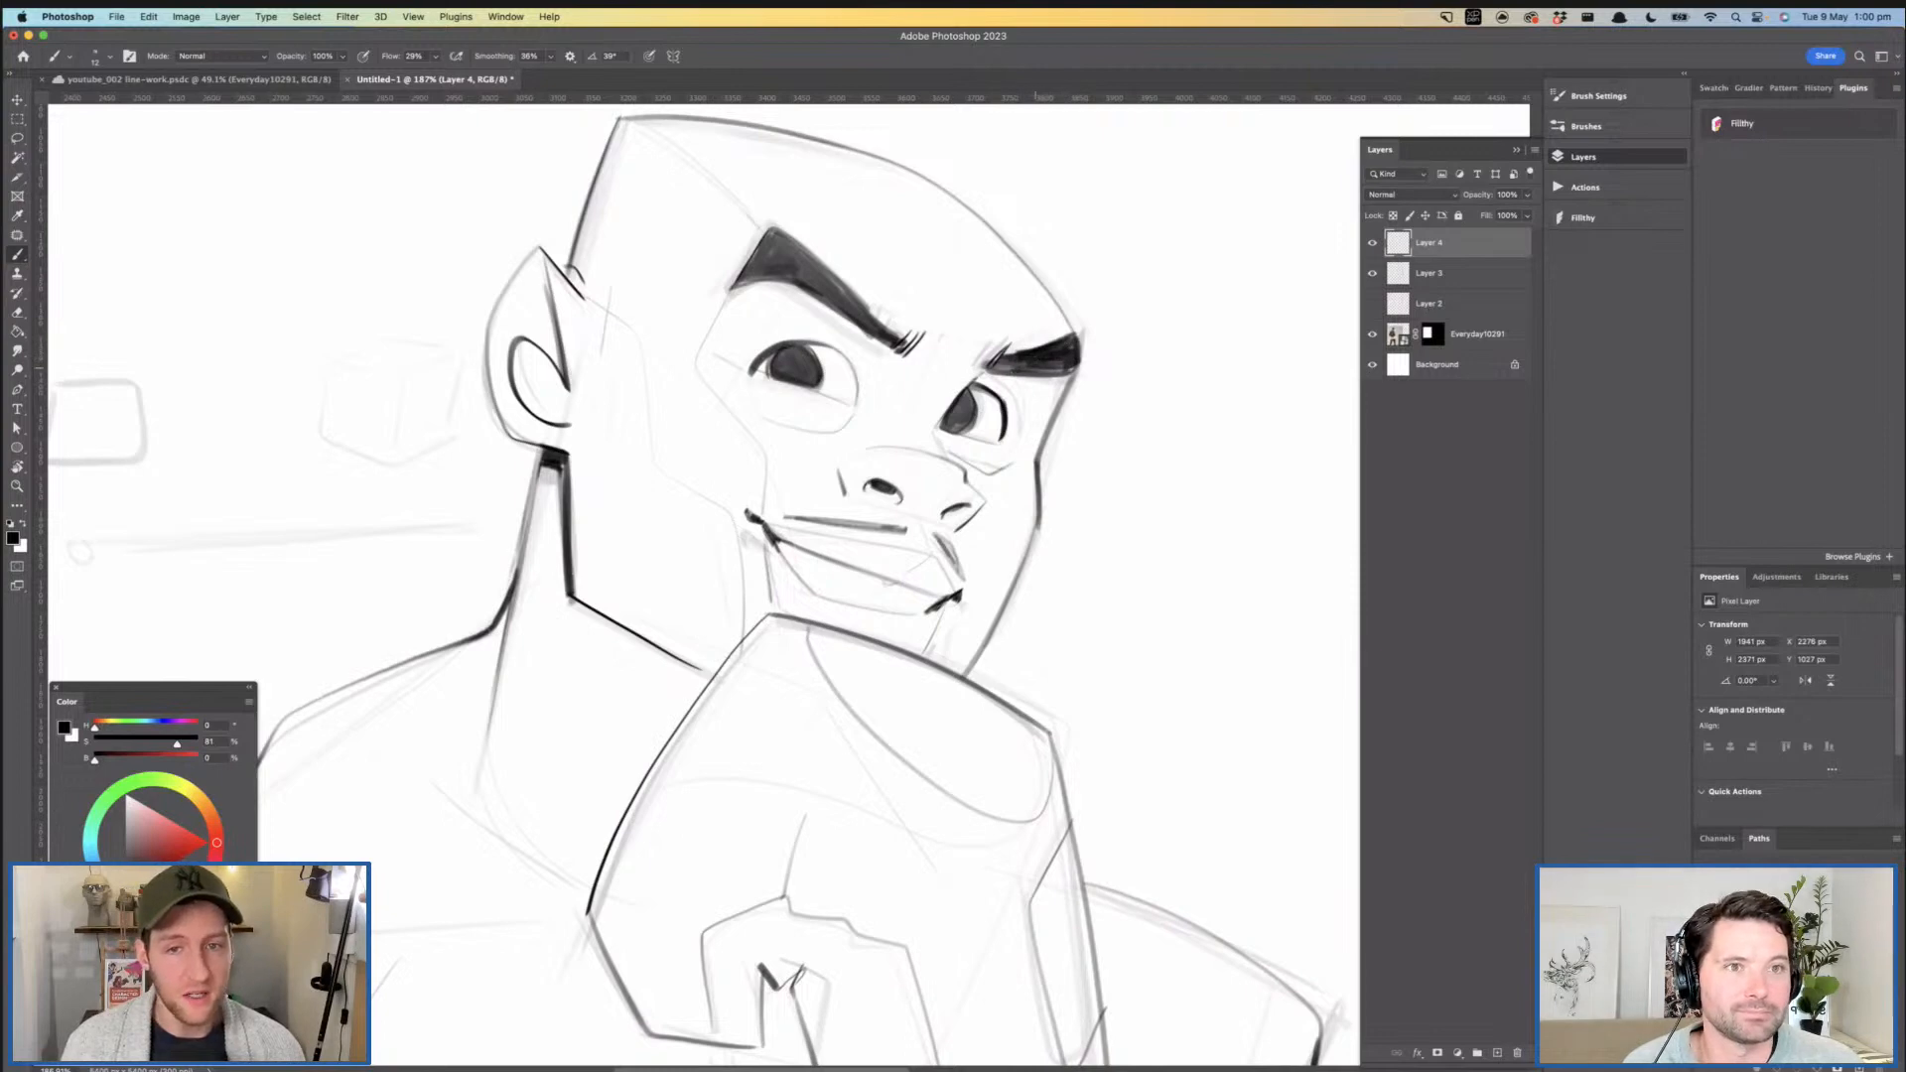
pyautogui.moveTo(1060, 320); pyautogui.dragTo(1088, 322)
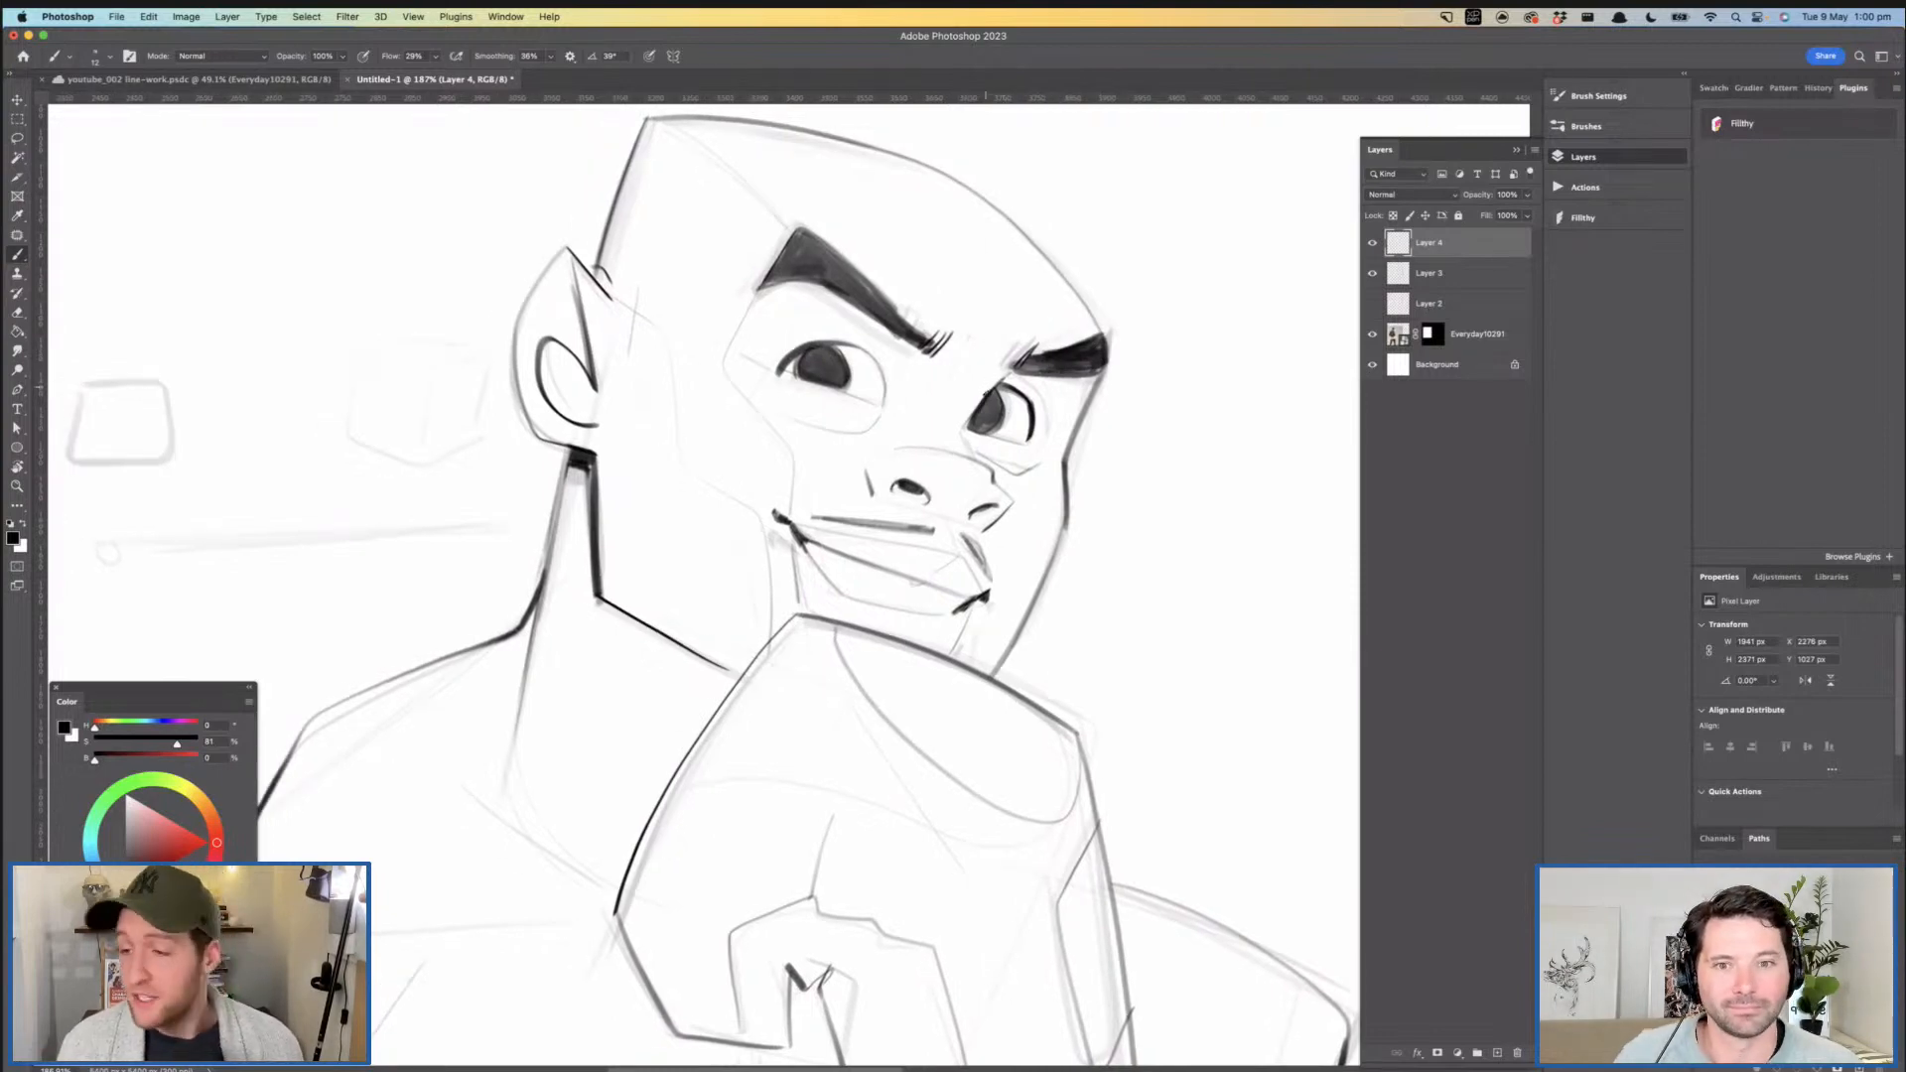
pyautogui.moveTo(981, 378); pyautogui.dragTo(967, 387)
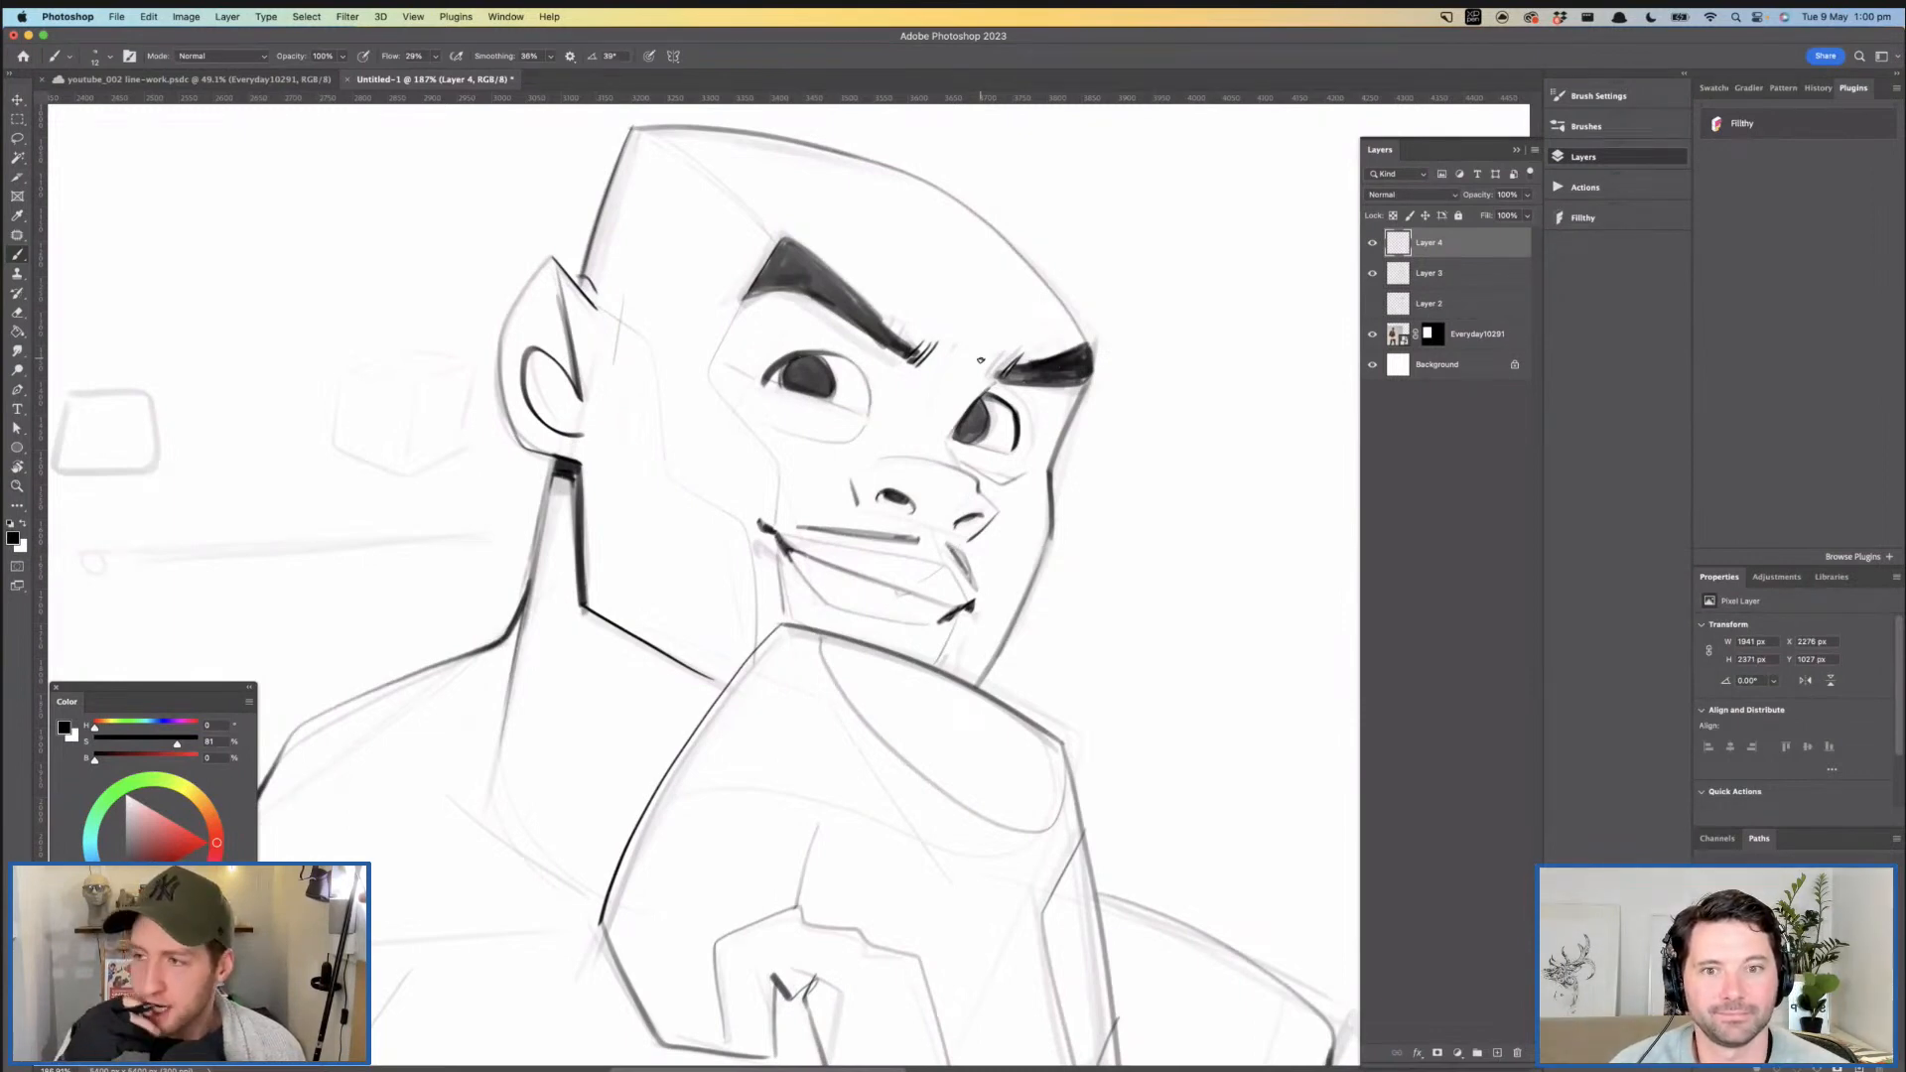
pyautogui.moveTo(936, 442); pyautogui.dragTo(1020, 469)
pyautogui.press('super+z')
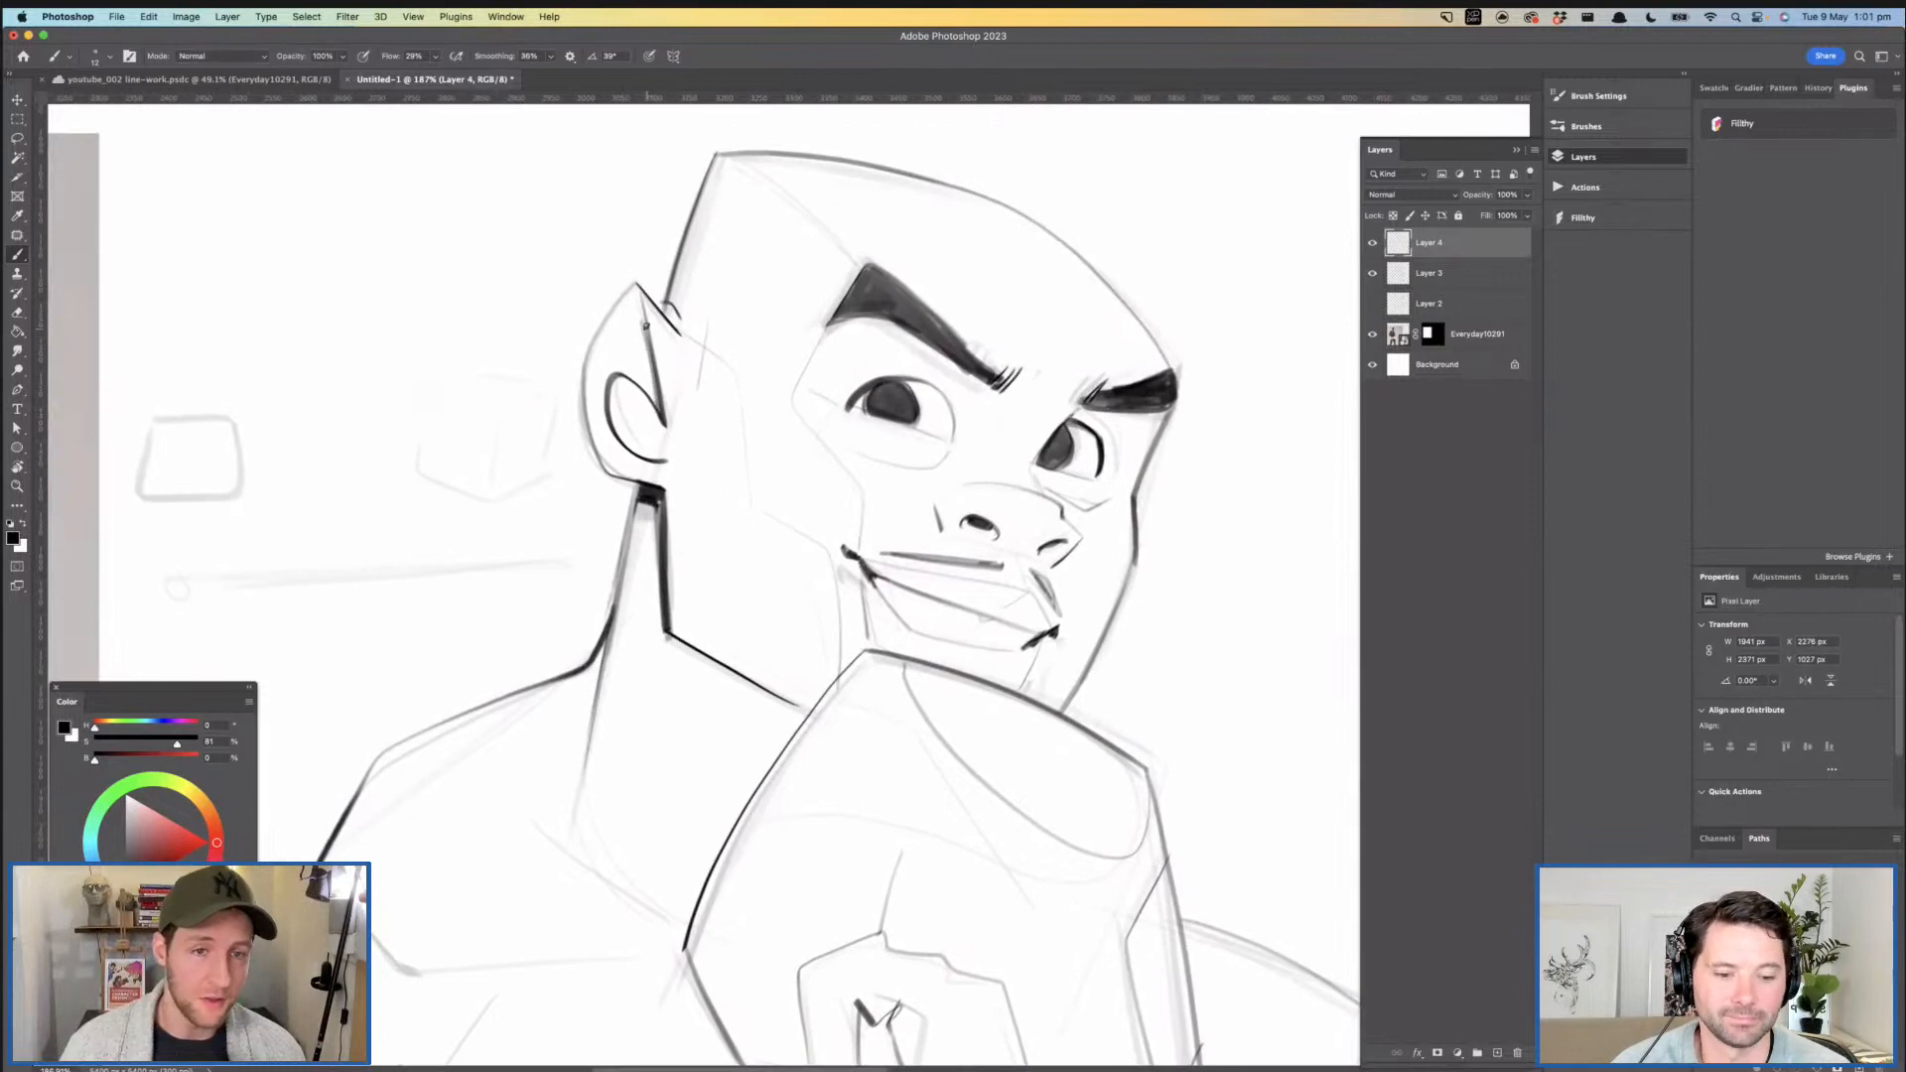
# - Ink the outer contour of the upper arm below the deltoid on the side nearest the photo
pyautogui.moveTo(812, 402); pyautogui.dragTo(775, 395)
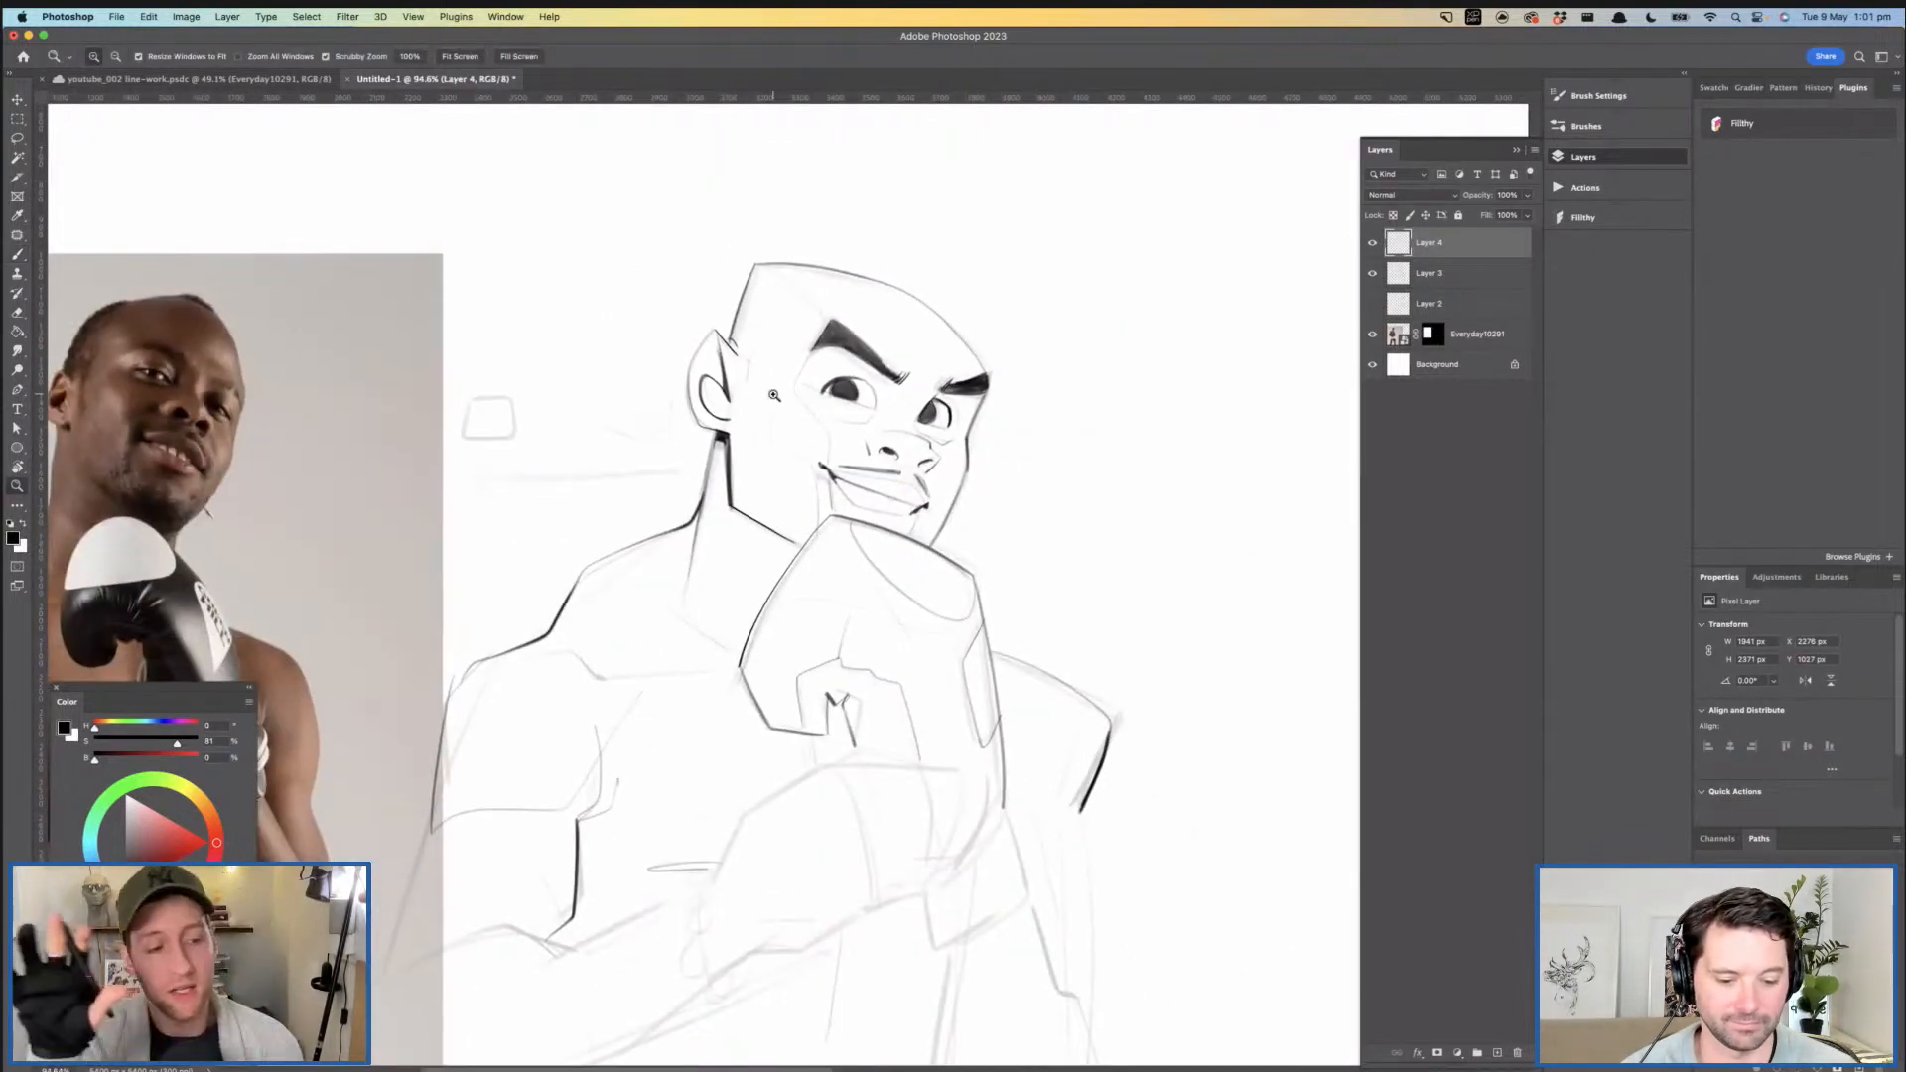
pyautogui.moveTo(721, 637); pyautogui.dragTo(1000, 348)
pyautogui.moveTo(684, 592); pyautogui.dragTo(702, 581)
pyautogui.moveTo(708, 489); pyautogui.dragTo(644, 676)
pyautogui.moveTo(879, 556)
pyautogui.mouseDown()
pyautogui.moveTo(780, 581)
pyautogui.moveTo(714, 668)
pyautogui.mouseUp()
pyautogui.moveTo(822, 291)
pyautogui.mouseDown()
pyautogui.moveTo(888, 301)
pyautogui.moveTo(817, 437)
pyautogui.moveTo(856, 624)
pyautogui.mouseUp()
pyautogui.moveTo(1029, 582)
pyautogui.mouseDown()
pyautogui.moveTo(842, 476)
pyautogui.moveTo(838, 296)
pyautogui.mouseUp()
pyautogui.moveTo(933, 335); pyautogui.dragTo(881, 349)
pyautogui.moveTo(993, 458); pyautogui.dragTo(1016, 397)
pyautogui.moveTo(1041, 414); pyautogui.dragTo(999, 449)
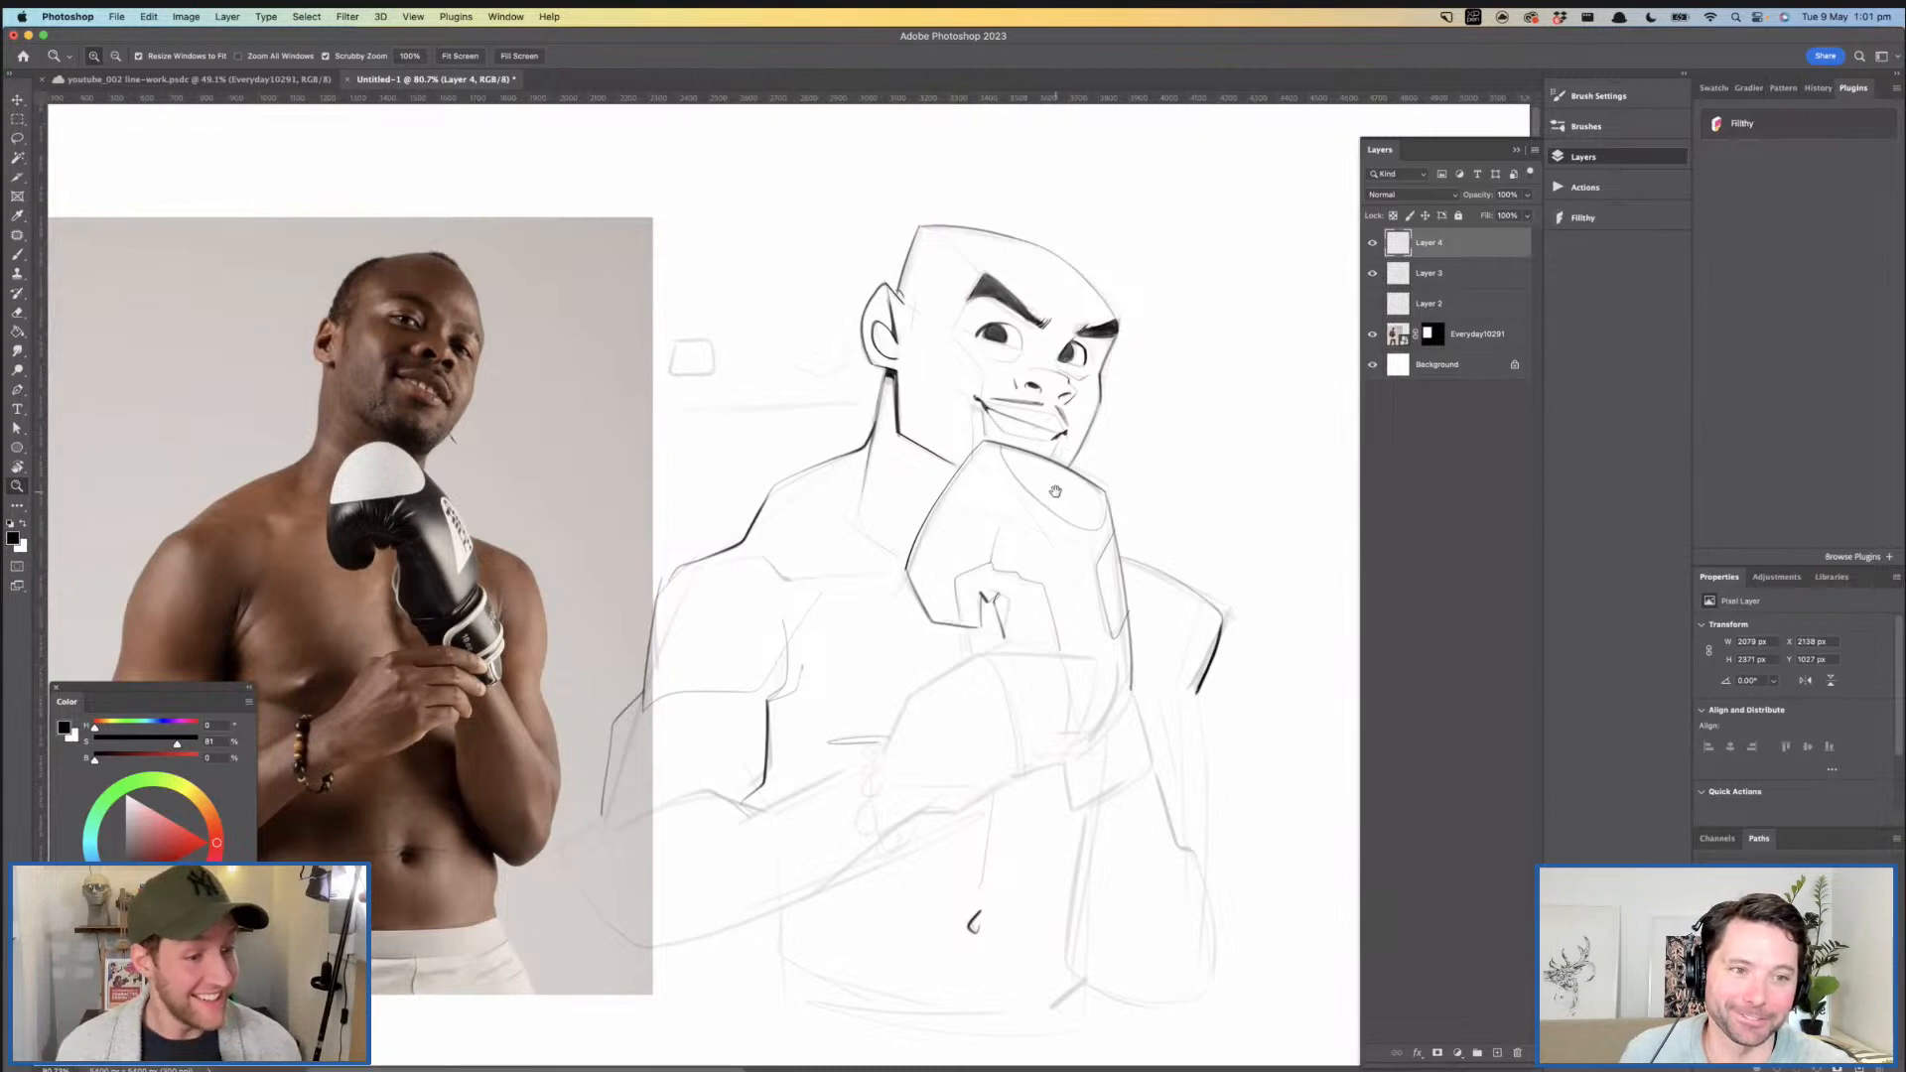
# - Ink the back of the gripping hand from the wrist up to the knuckles and along the top finger
pyautogui.scroll(-5, 1056, 491)
pyautogui.moveTo(1007, 500)
pyautogui.mouseDown()
pyautogui.moveTo(1055, 499)
pyautogui.moveTo(1078, 451)
pyautogui.moveTo(912, 599)
pyautogui.mouseUp()
pyautogui.press('super+z')
pyautogui.moveTo(981, 490)
pyautogui.mouseDown()
pyautogui.moveTo(910, 605)
pyautogui.moveTo(985, 463)
pyautogui.mouseUp()
pyautogui.press('super+z')
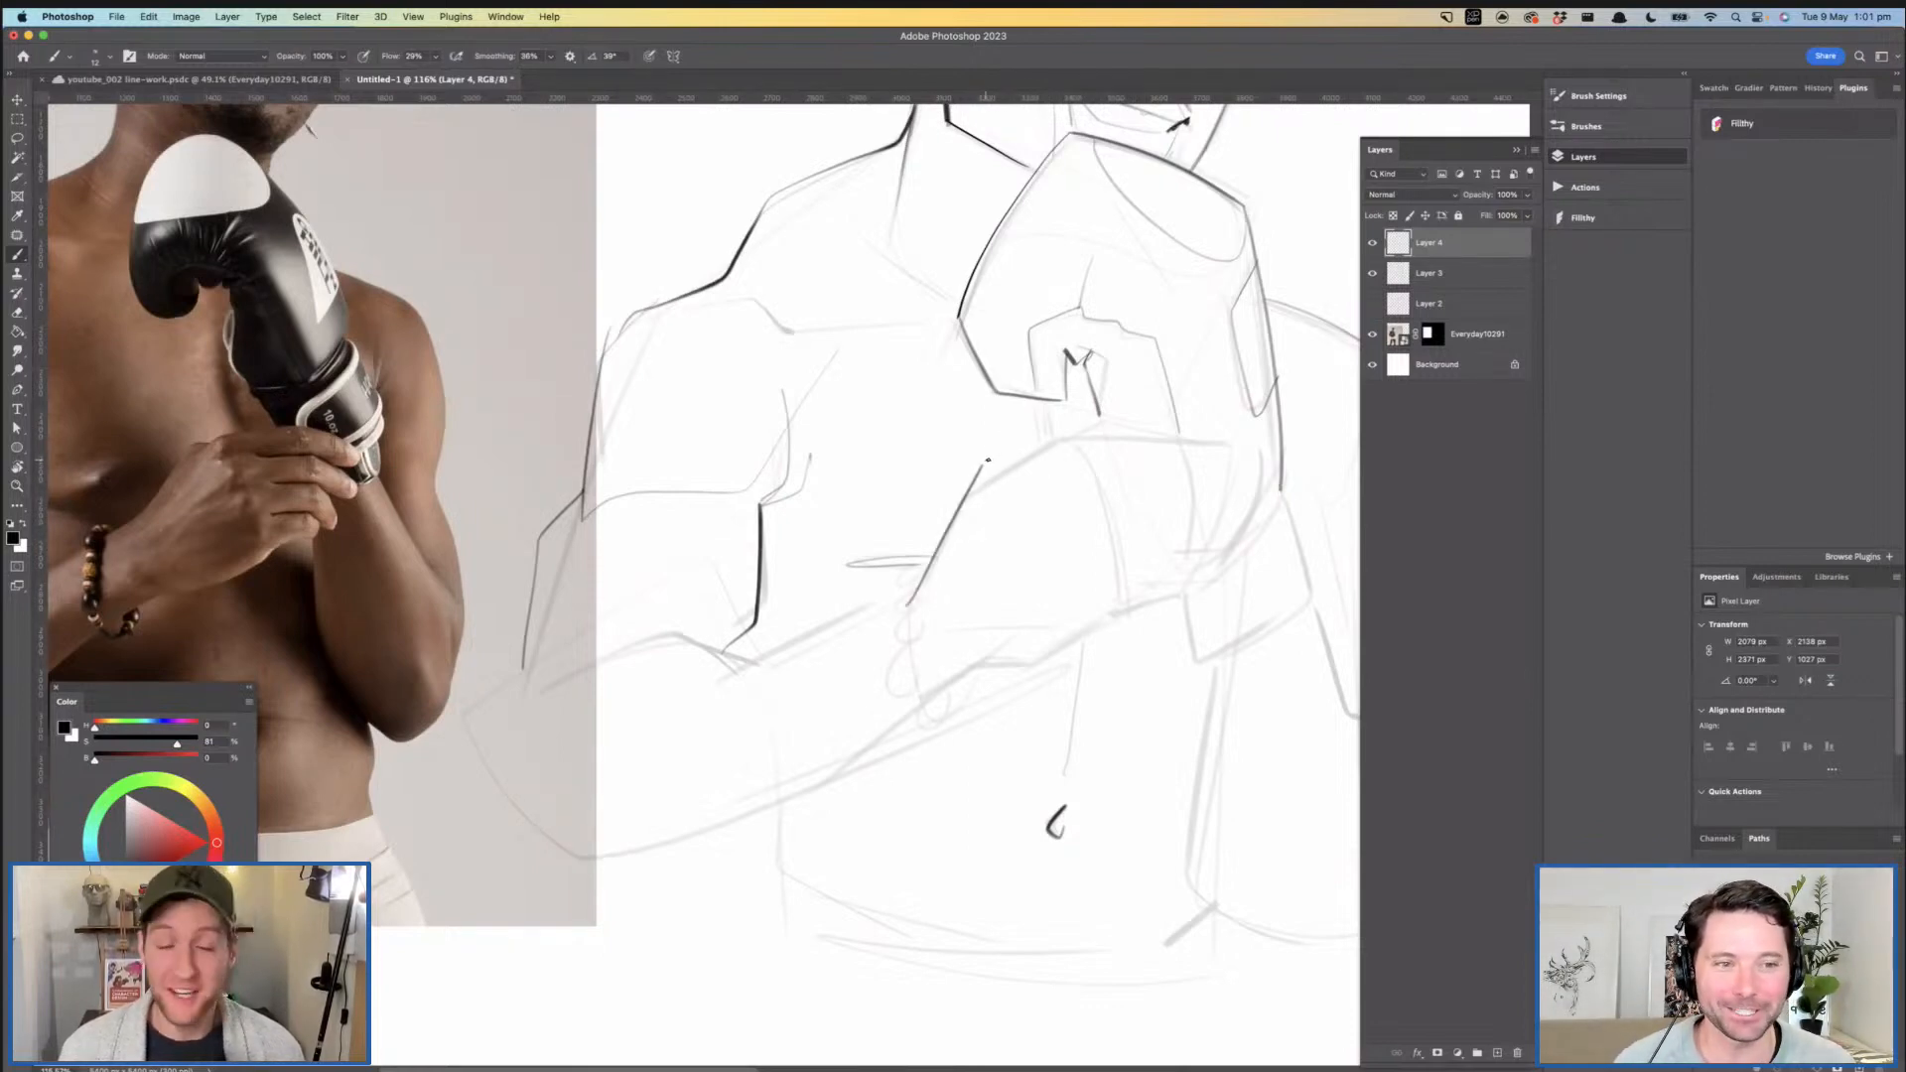
pyautogui.moveTo(1044, 462); pyautogui.dragTo(1013, 465)
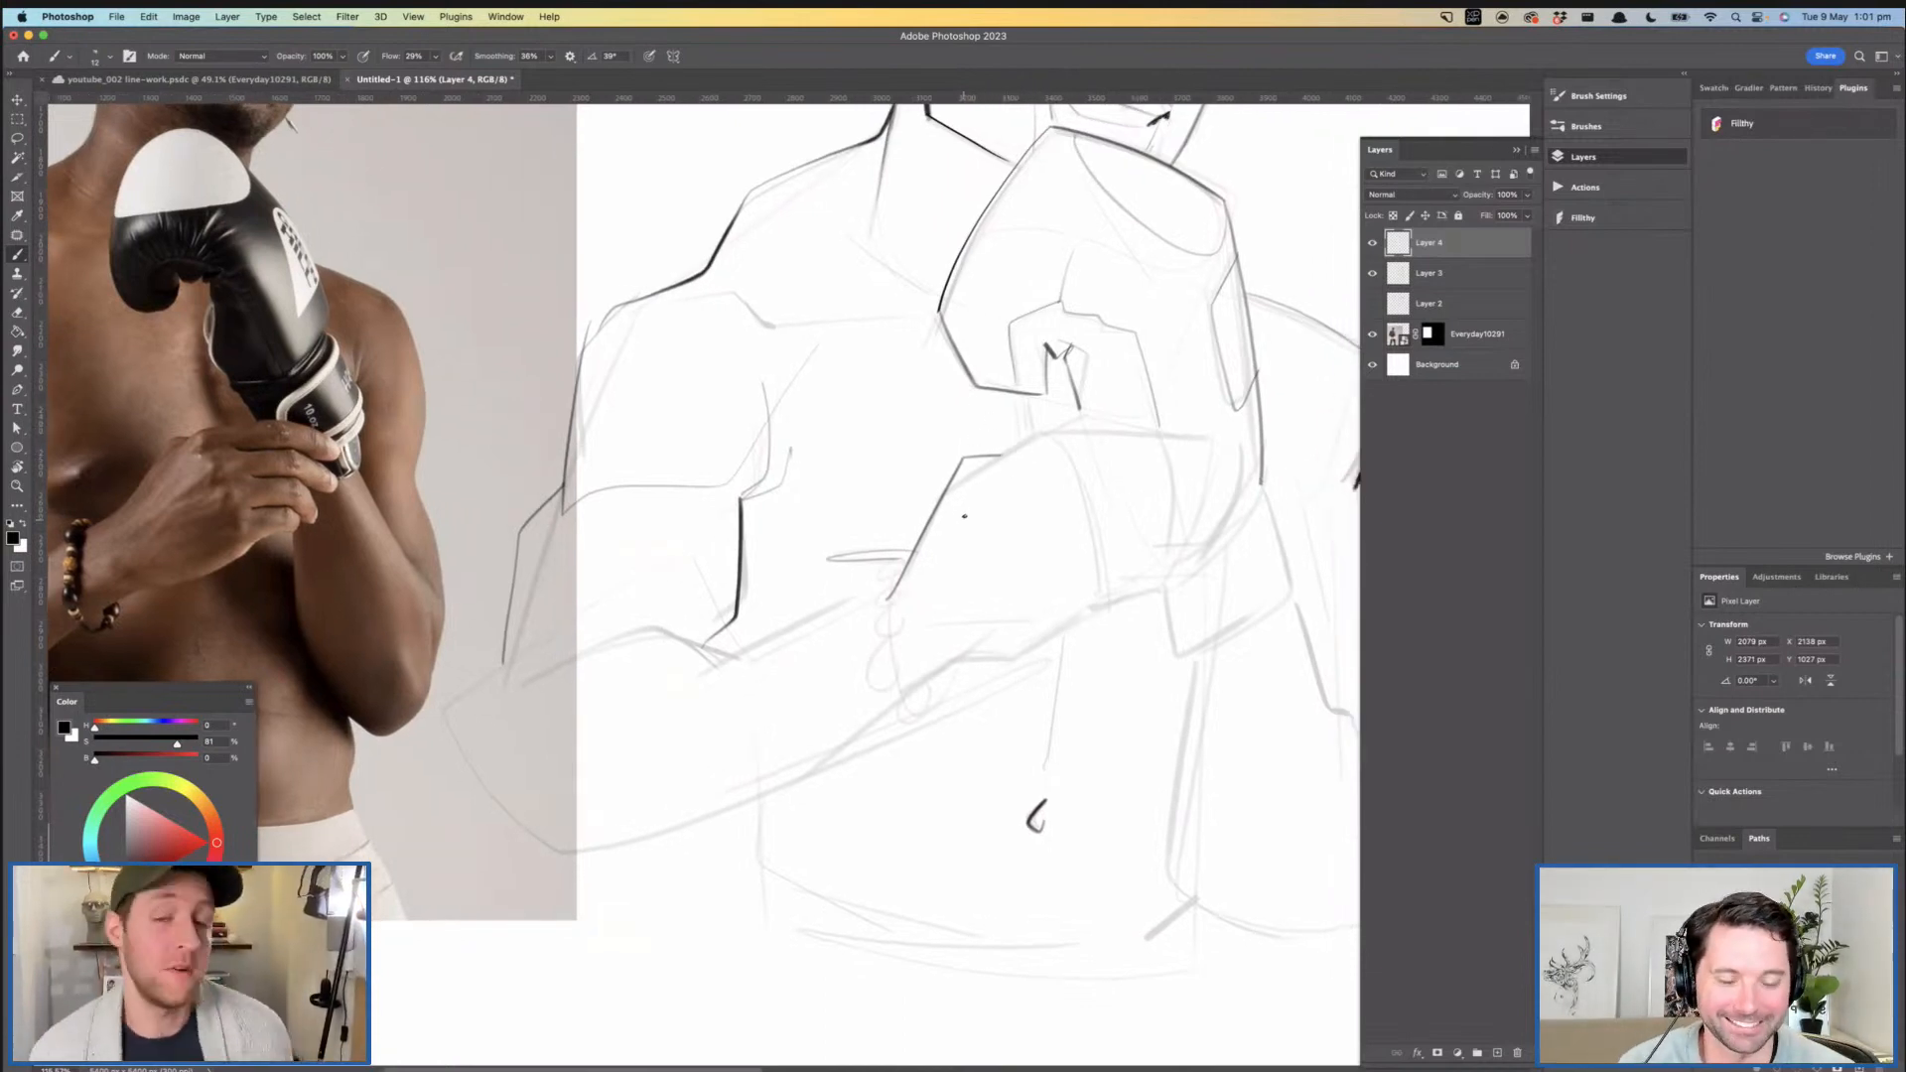
pyautogui.moveTo(967, 479)
pyautogui.mouseDown()
pyautogui.moveTo(1038, 432)
pyautogui.moveTo(1025, 403)
pyautogui.mouseUp()
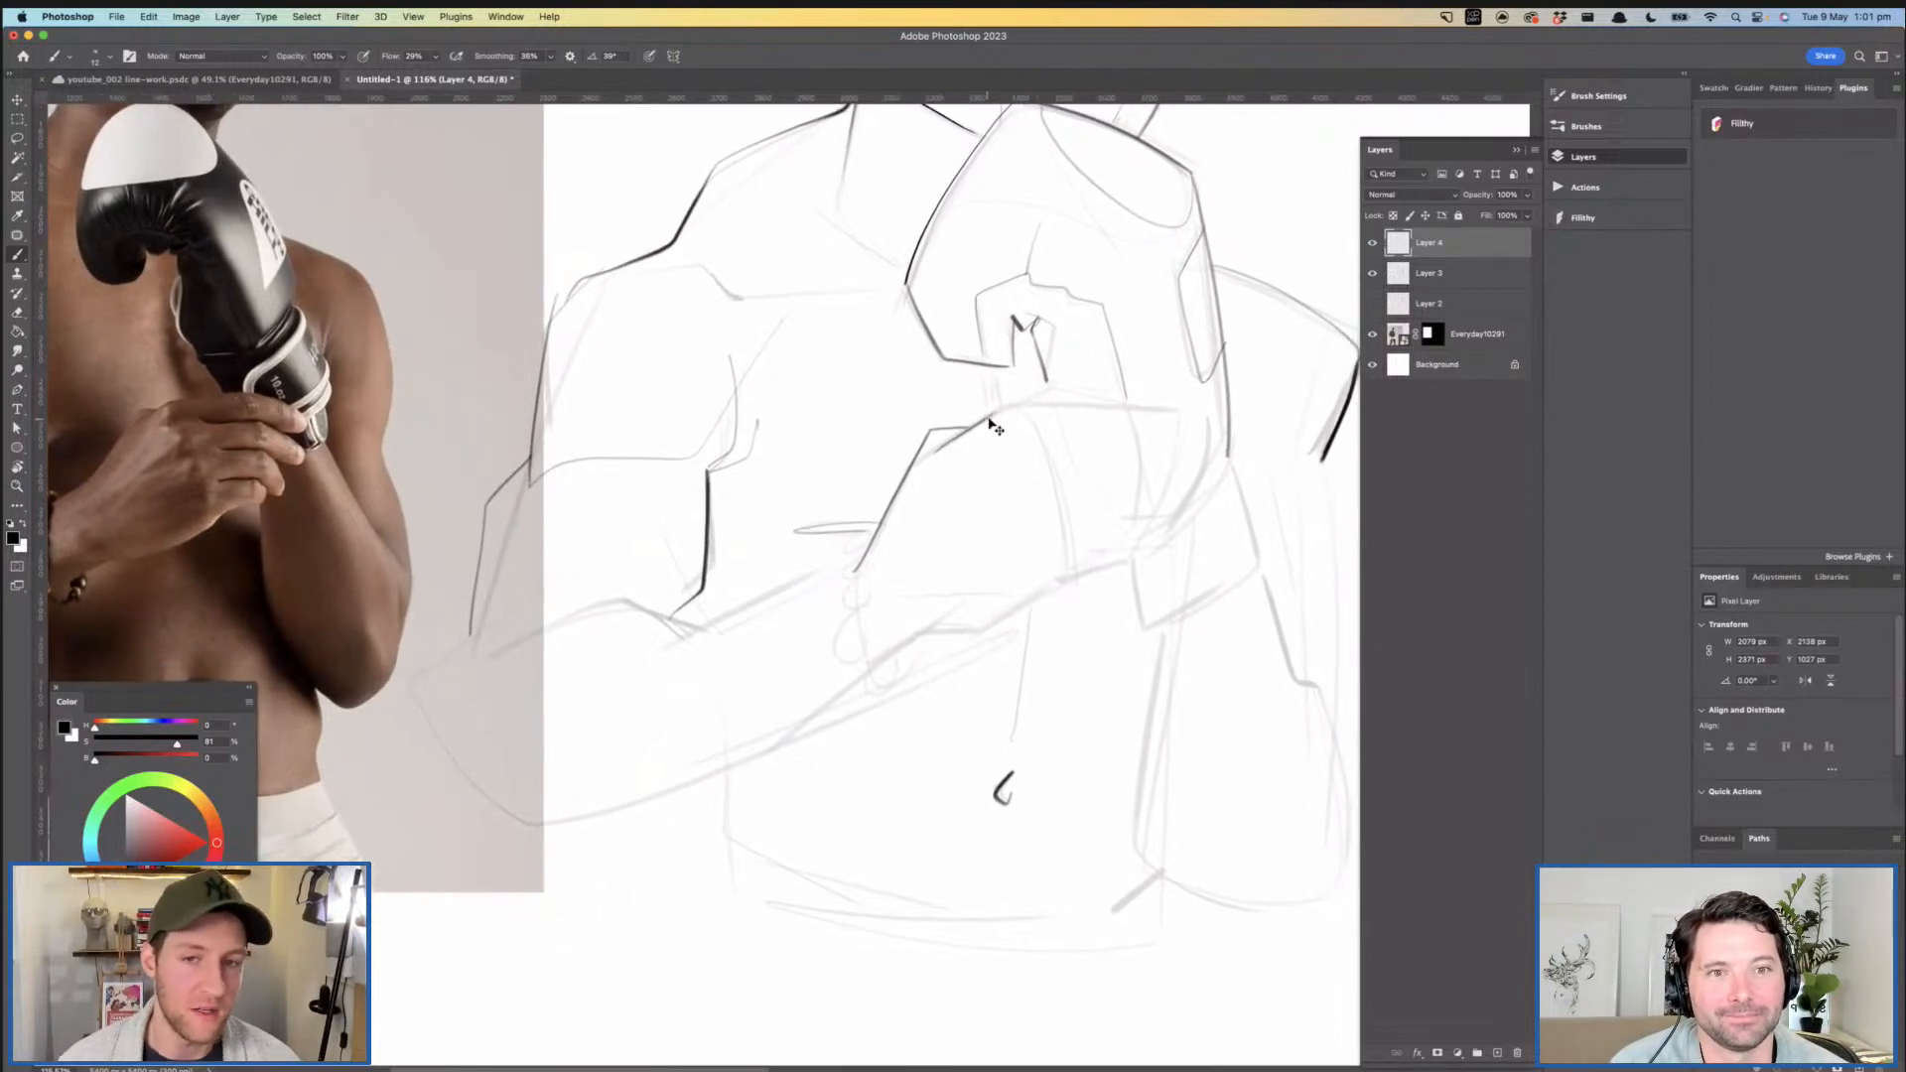
pyautogui.moveTo(1022, 395)
pyautogui.mouseDown()
pyautogui.moveTo(1039, 372)
pyautogui.moveTo(1163, 386)
pyautogui.mouseUp()
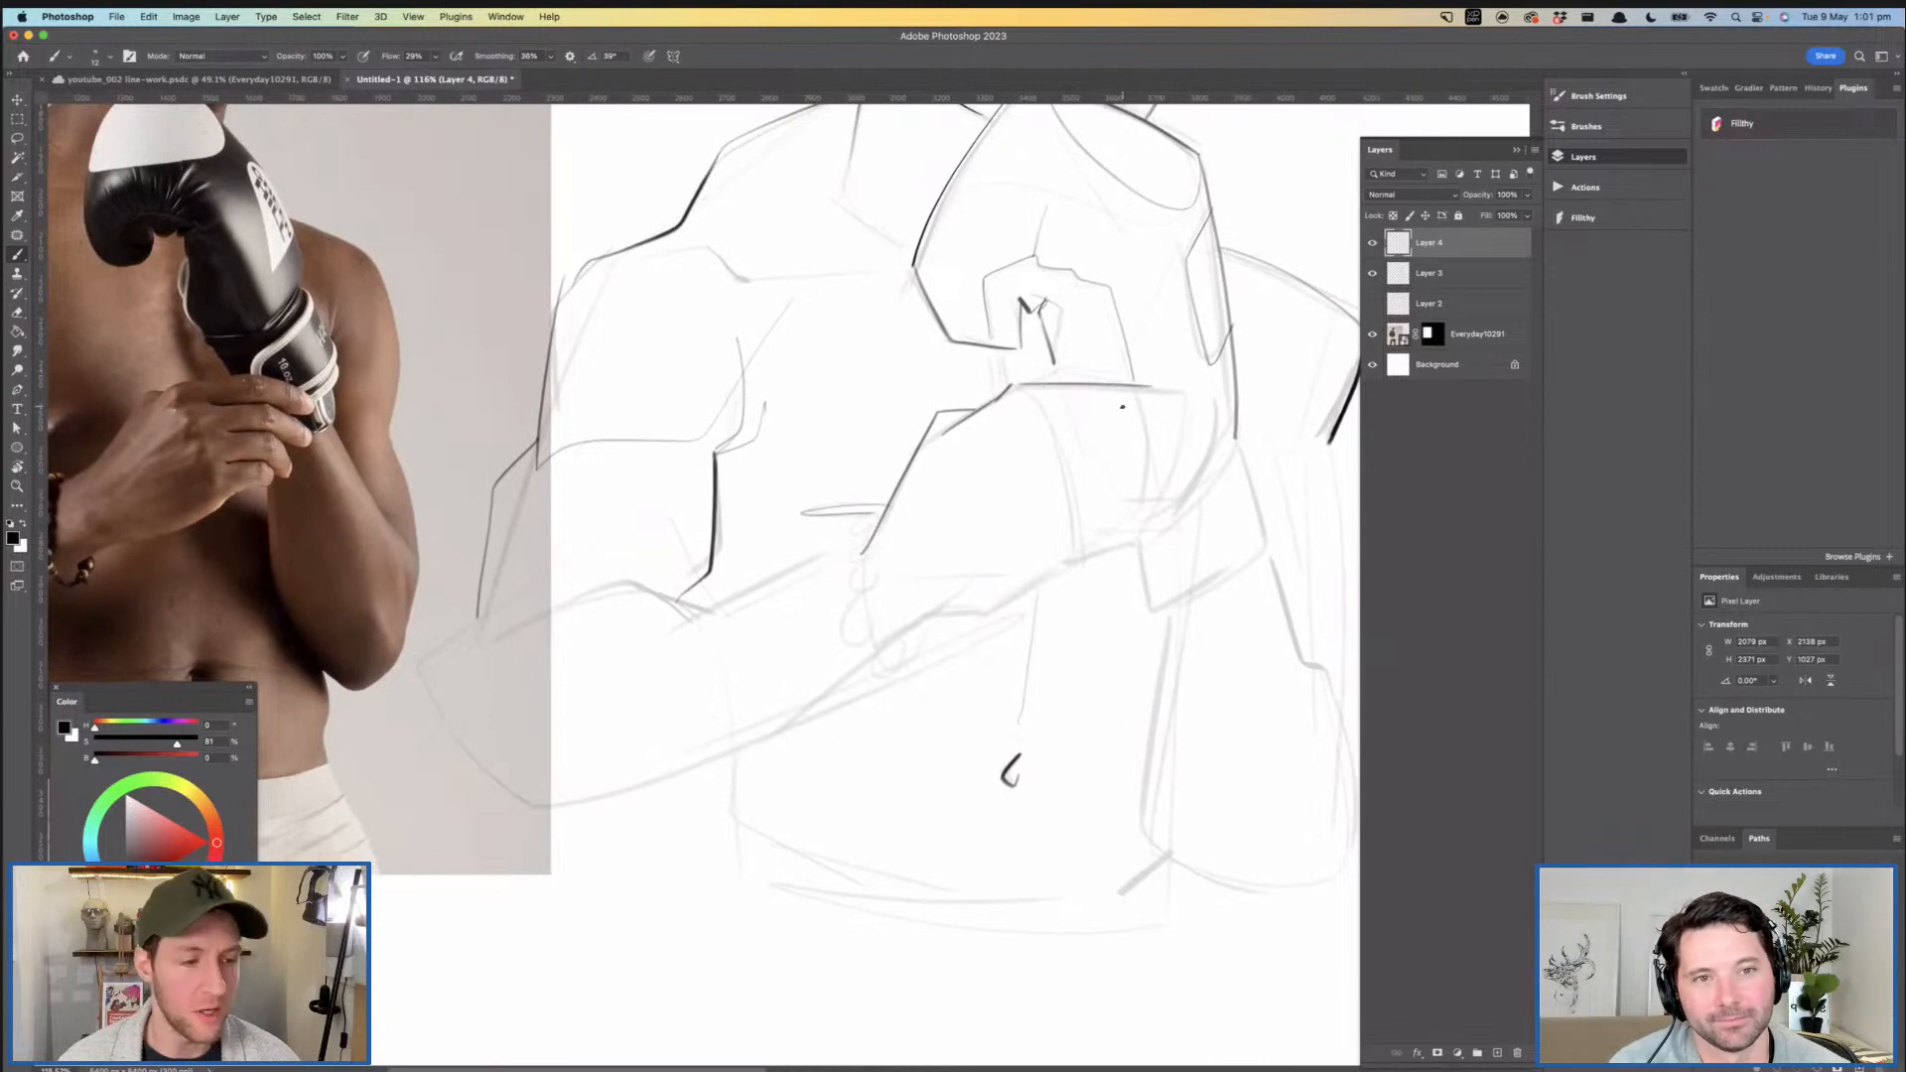
# - Try inking the curve of the knuckles where the fingers meet the back of the gripping hand
pyautogui.moveTo(1057, 429); pyautogui.dragTo(1094, 353)
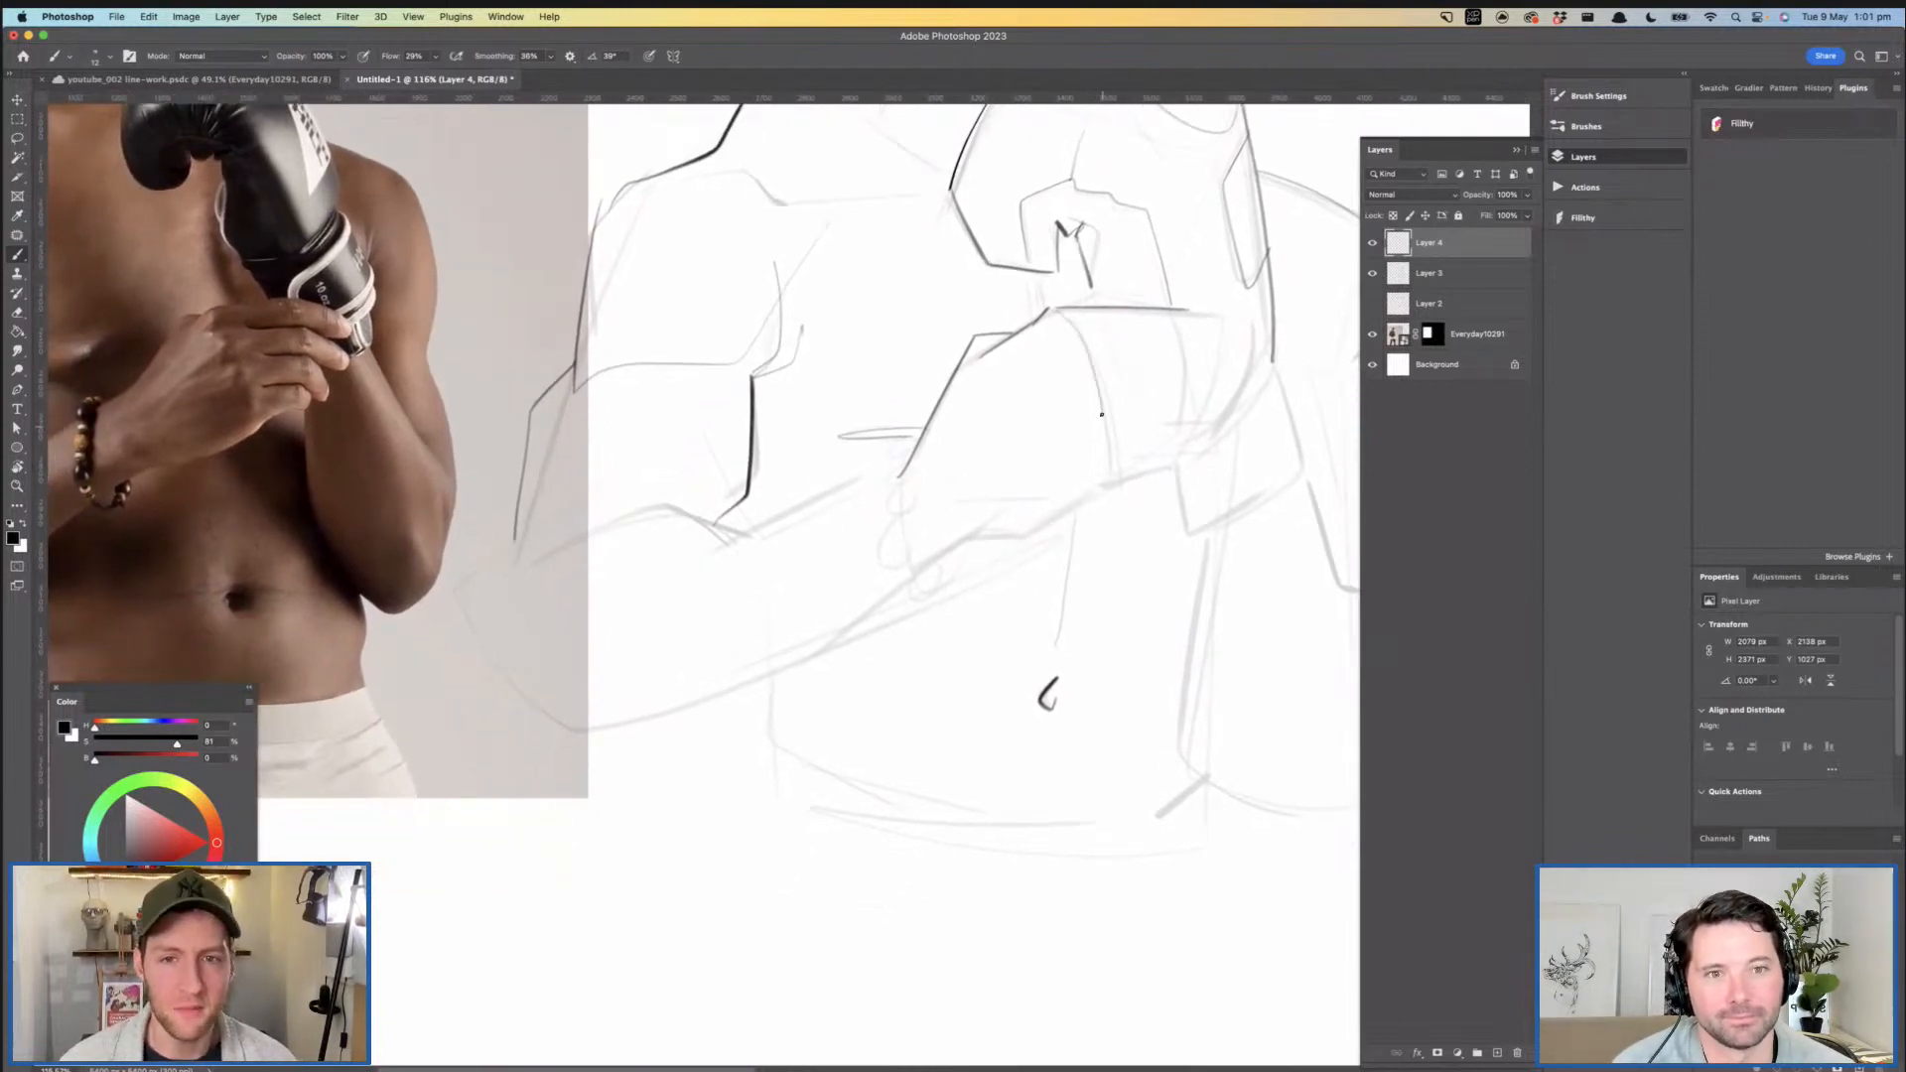
pyautogui.press('super+z')
pyautogui.moveTo(1062, 312)
pyautogui.mouseDown()
pyautogui.moveTo(1098, 505)
pyautogui.moveTo(1124, 471)
pyautogui.moveTo(1015, 513)
pyautogui.mouseUp()
pyautogui.press('super+z')
# - Ink the lower edge of the gripping hand from the knuckles back to the wrist
pyautogui.moveTo(1140, 461)
pyautogui.mouseDown()
pyautogui.moveTo(1024, 518)
pyautogui.moveTo(964, 531)
pyautogui.moveTo(953, 508)
pyautogui.mouseUp()
pyautogui.press('z')
pyautogui.press('super+z')
pyautogui.press('z')
pyautogui.moveTo(1070, 490)
pyautogui.mouseDown()
pyautogui.moveTo(1149, 479)
pyautogui.moveTo(1036, 528)
pyautogui.mouseUp()
pyautogui.press('z')
pyautogui.moveTo(1203, 454); pyautogui.dragTo(1128, 498)
pyautogui.press('b')
pyautogui.press('super+z')
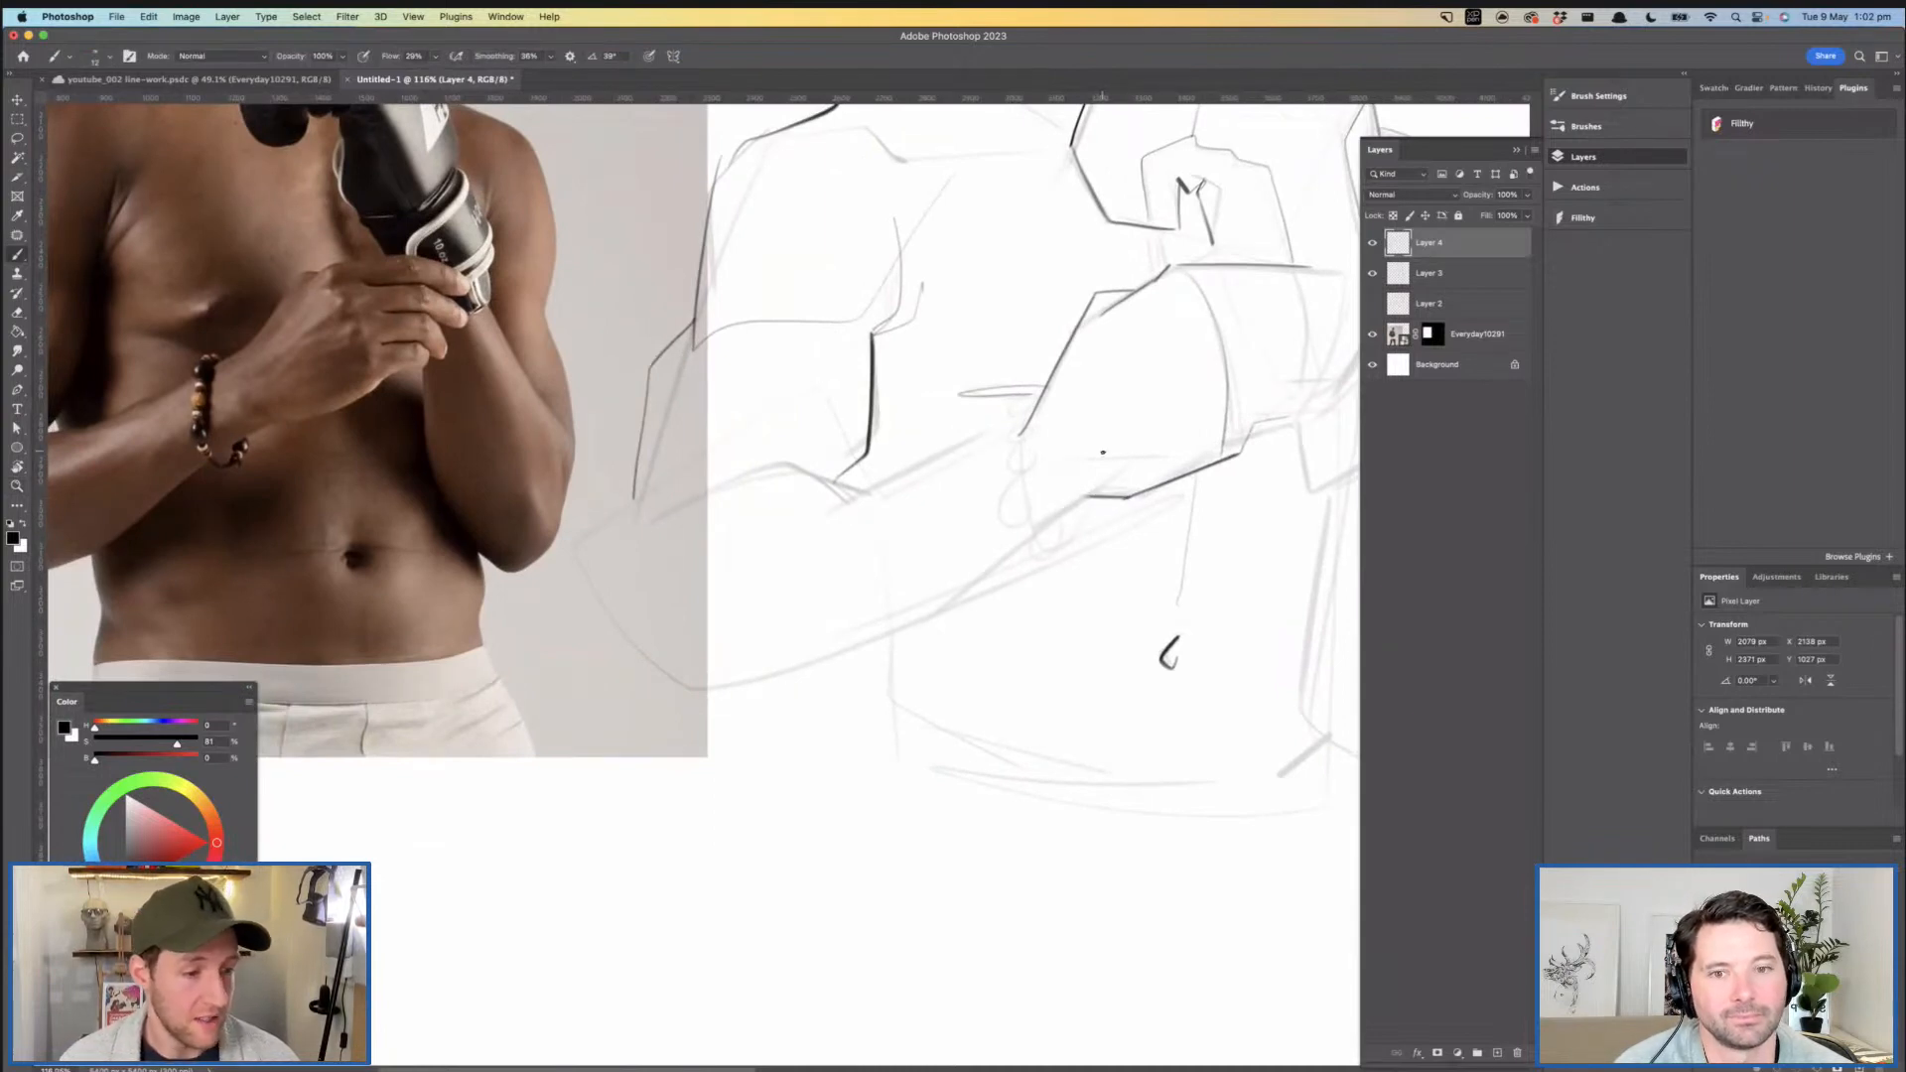
pyautogui.moveTo(1199, 481); pyautogui.dragTo(1222, 464)
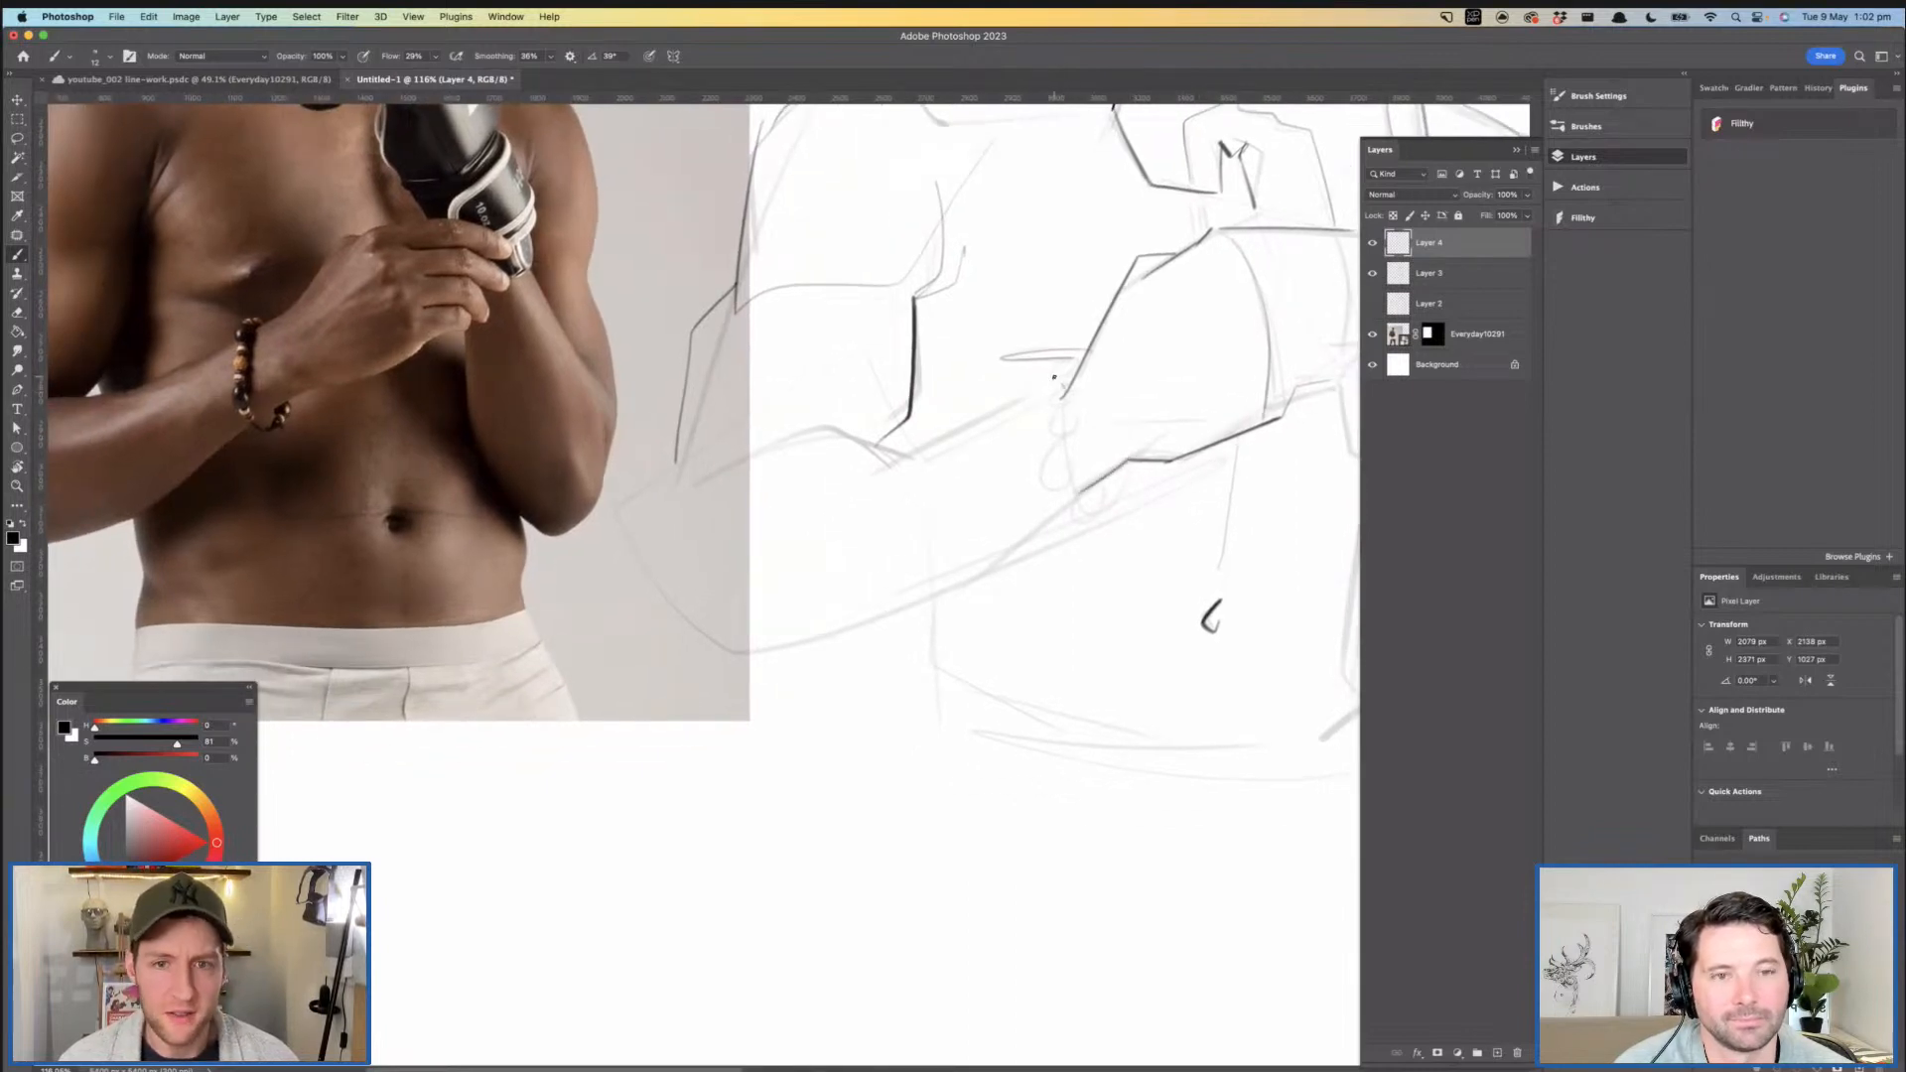
# - Ink two small bracelet beads at the wrist and the dividing lines and tips of the gripping fingers
pyautogui.moveTo(1124, 485); pyautogui.dragTo(979, 613)
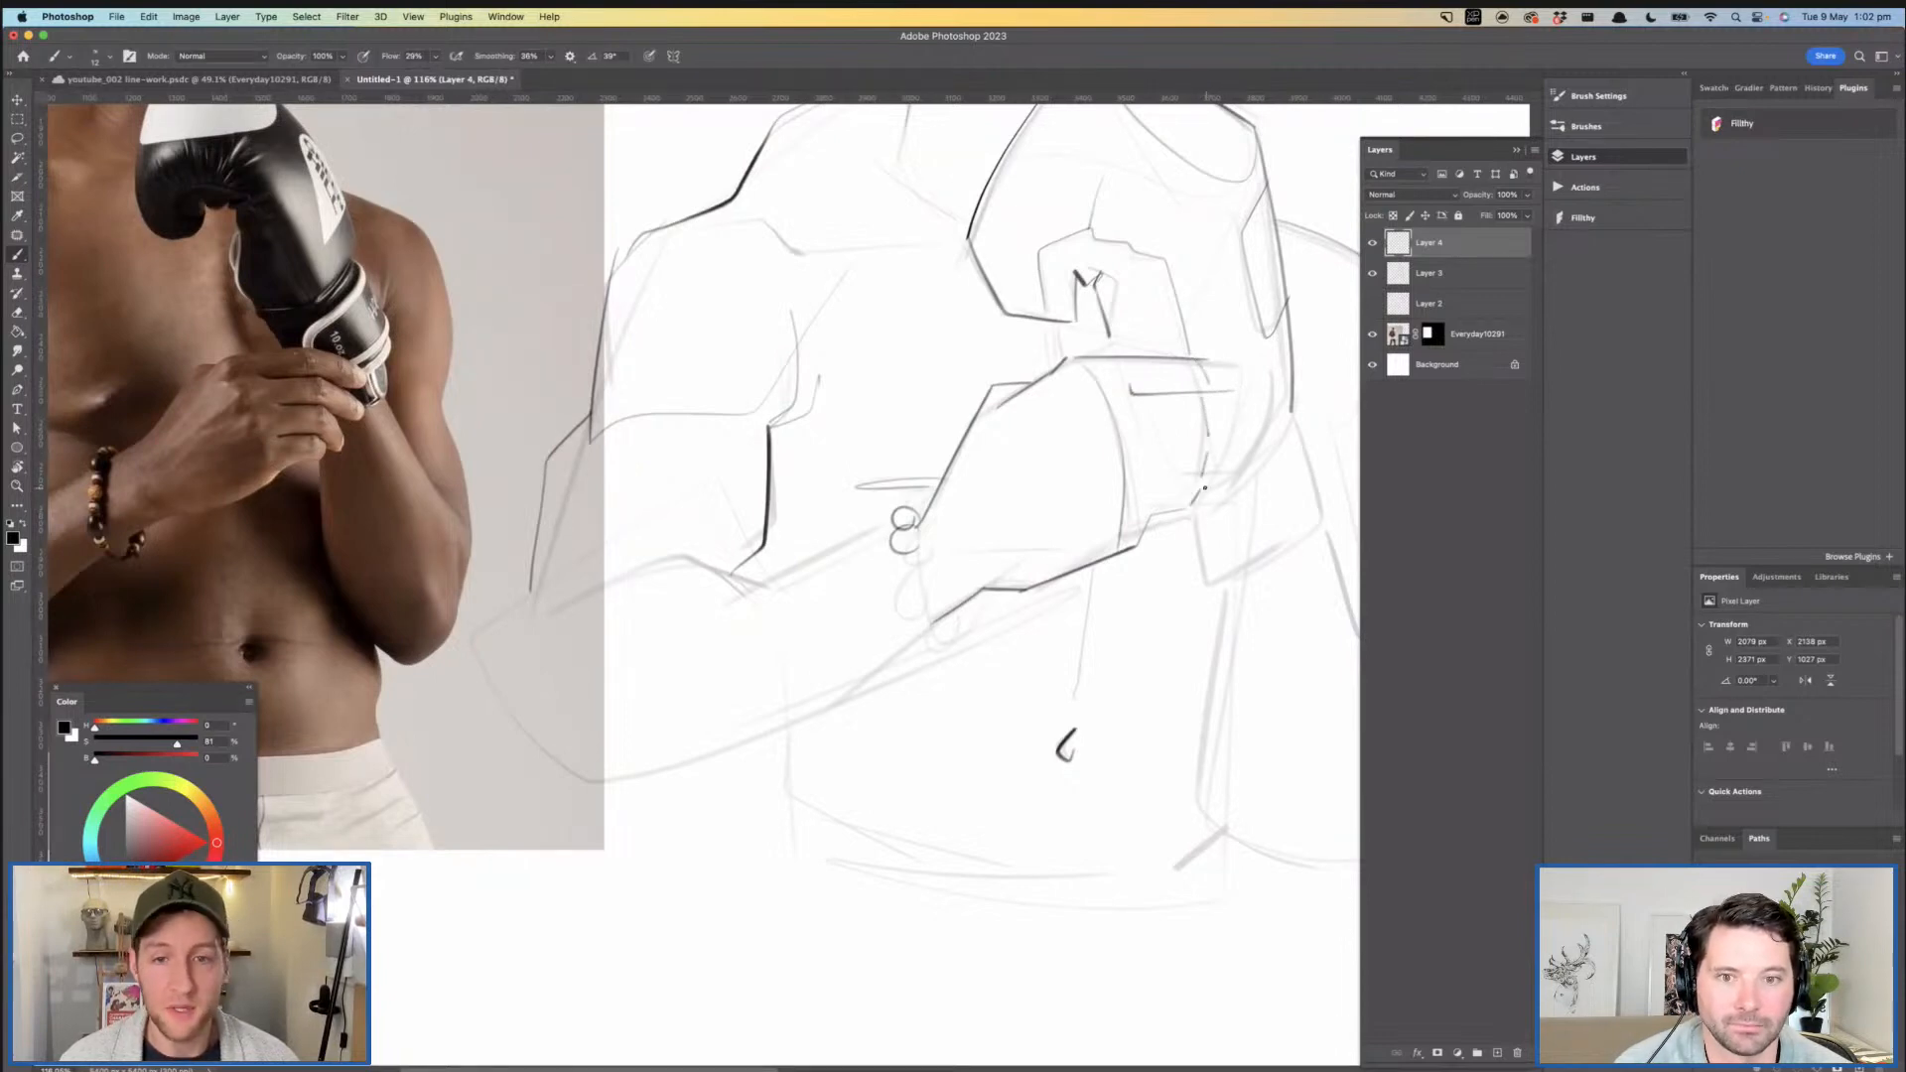
pyautogui.hscroll(2, 1165, 511)
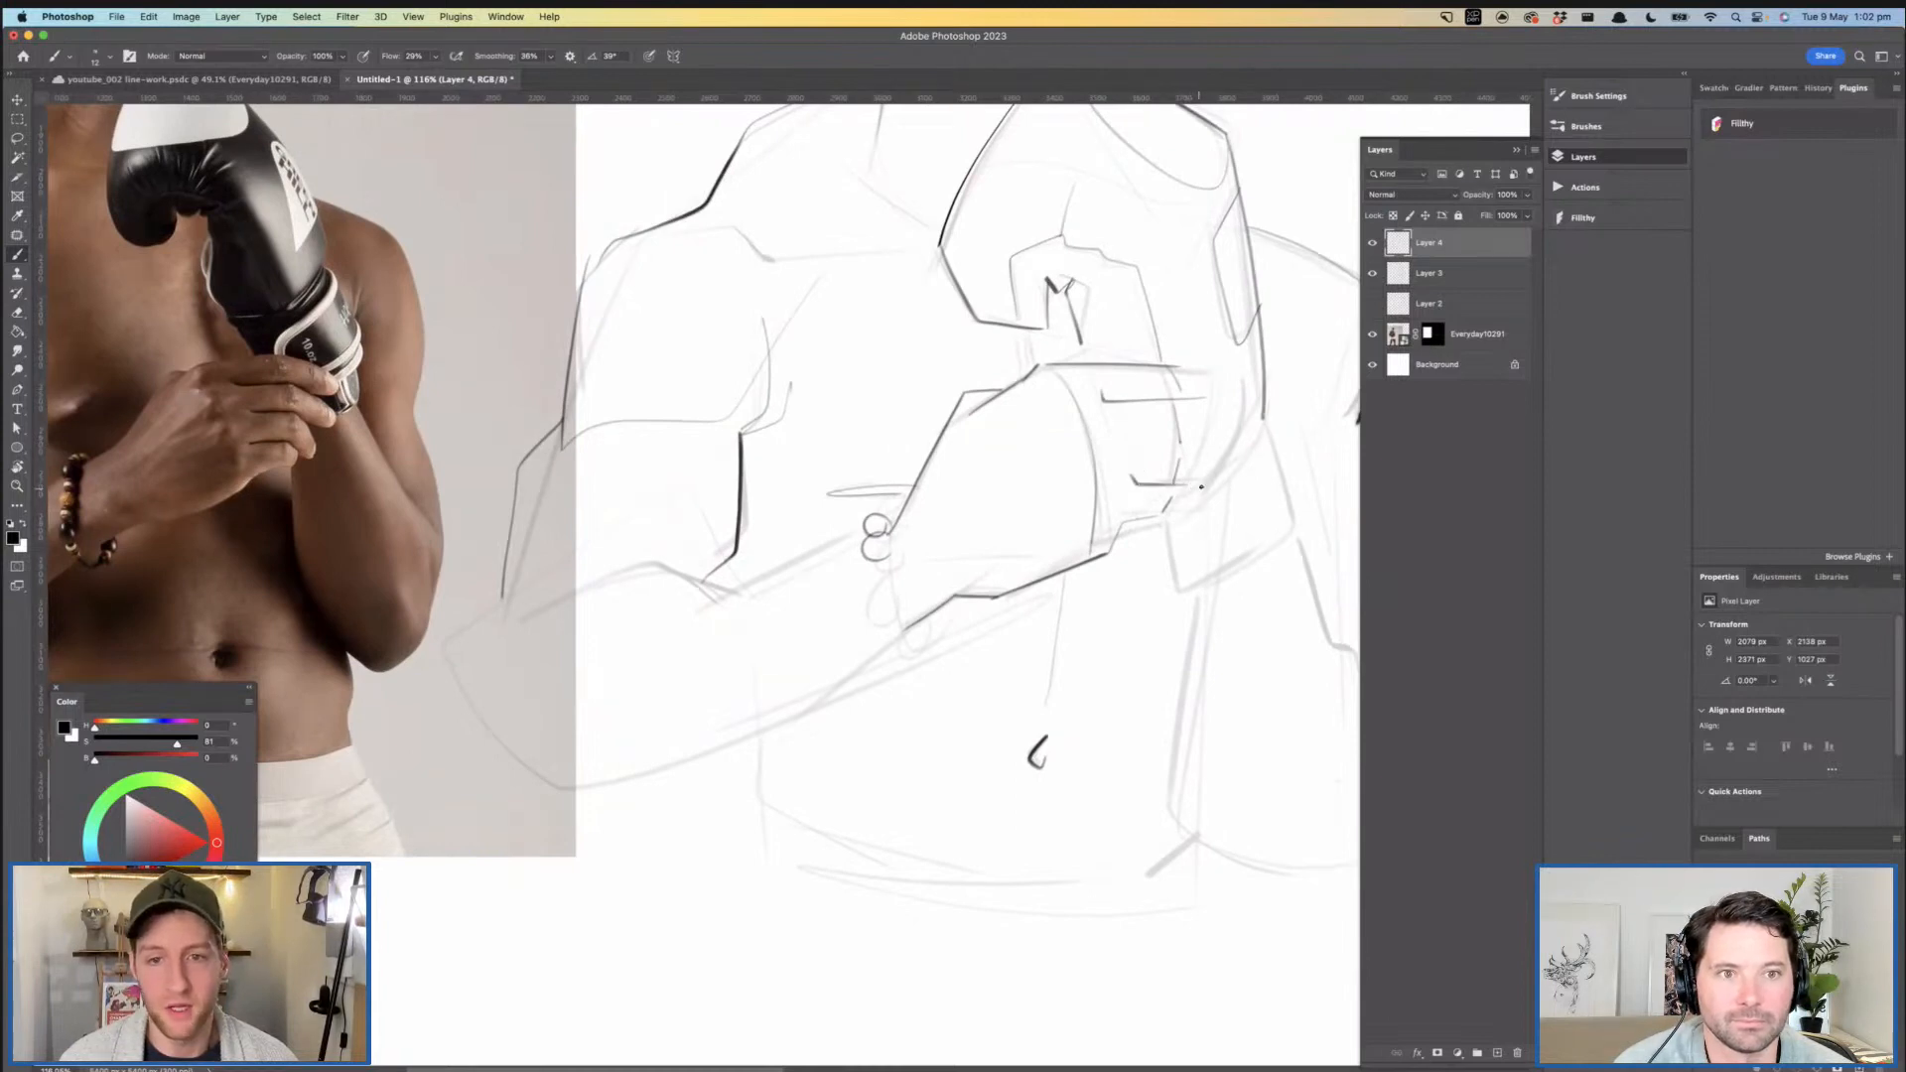
pyautogui.hscroll(3, 1181, 481)
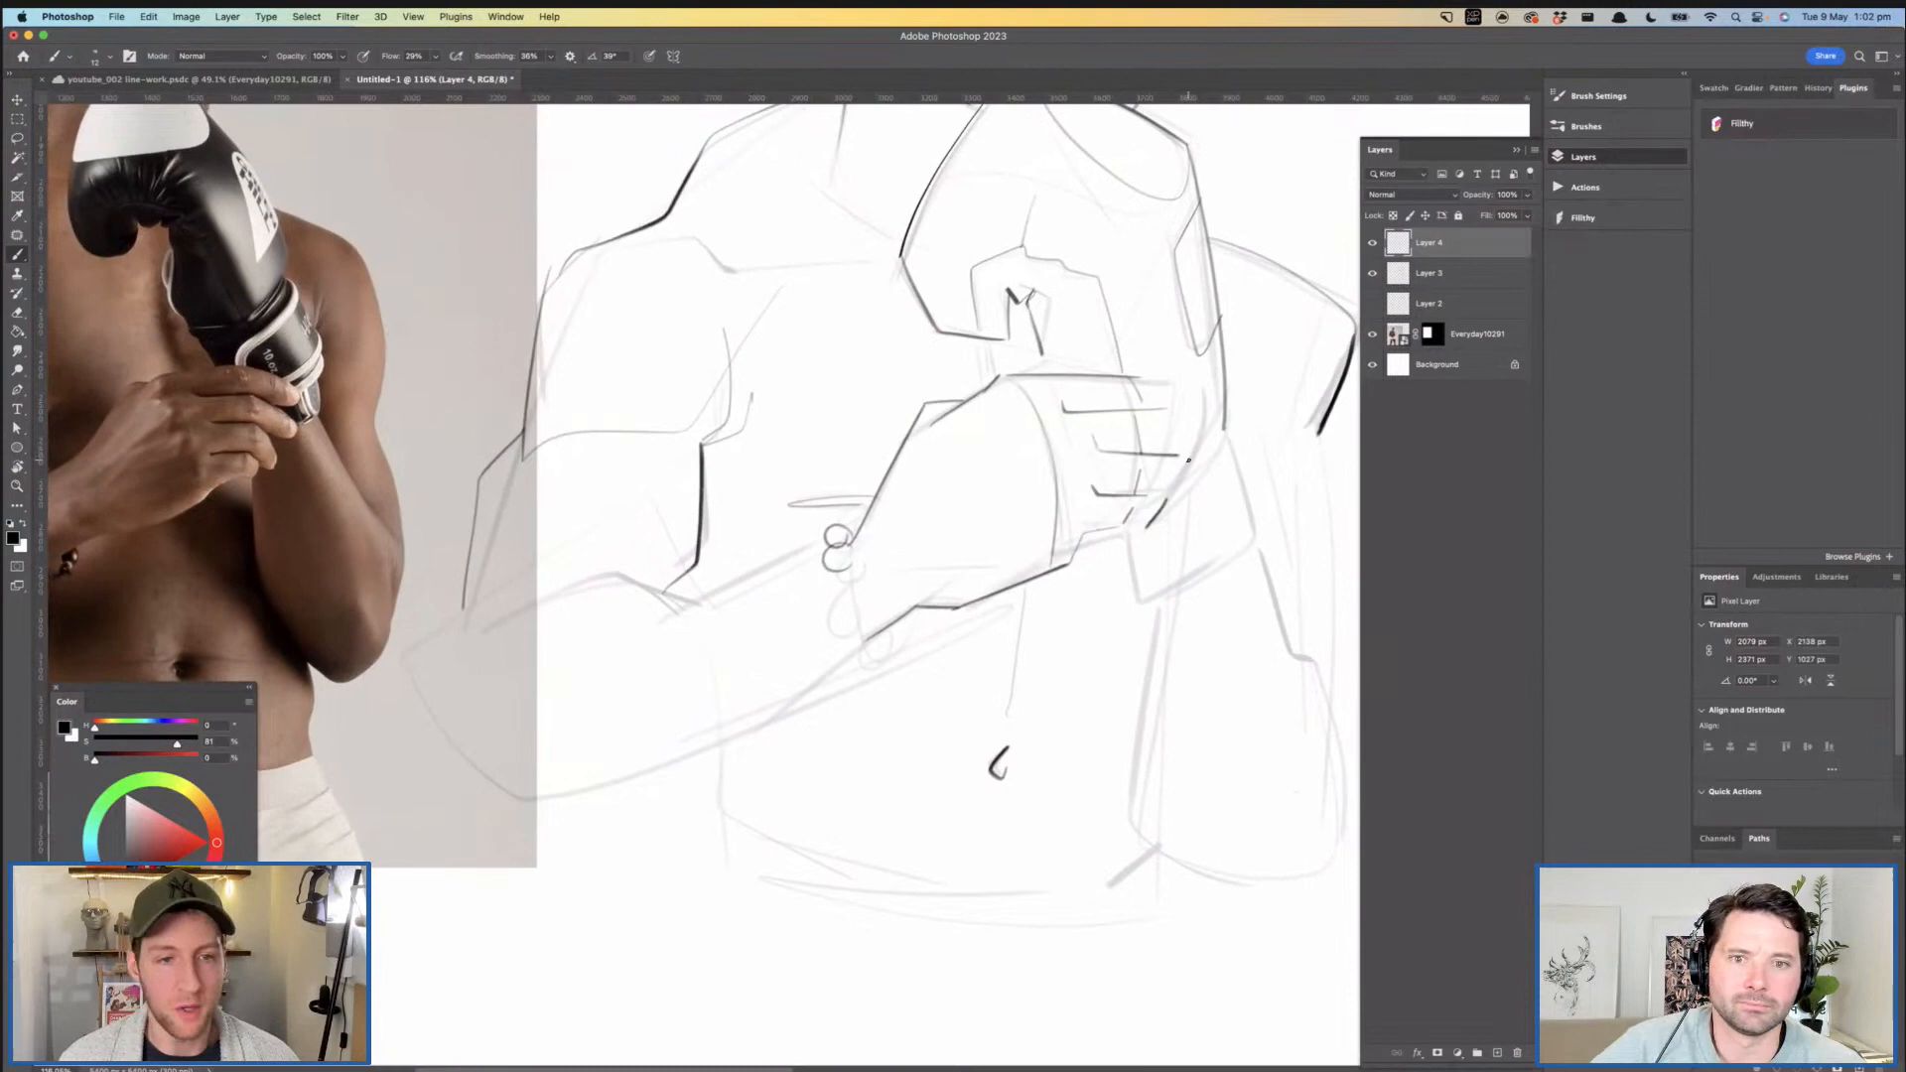
pyautogui.moveTo(1194, 440); pyautogui.dragTo(1198, 490)
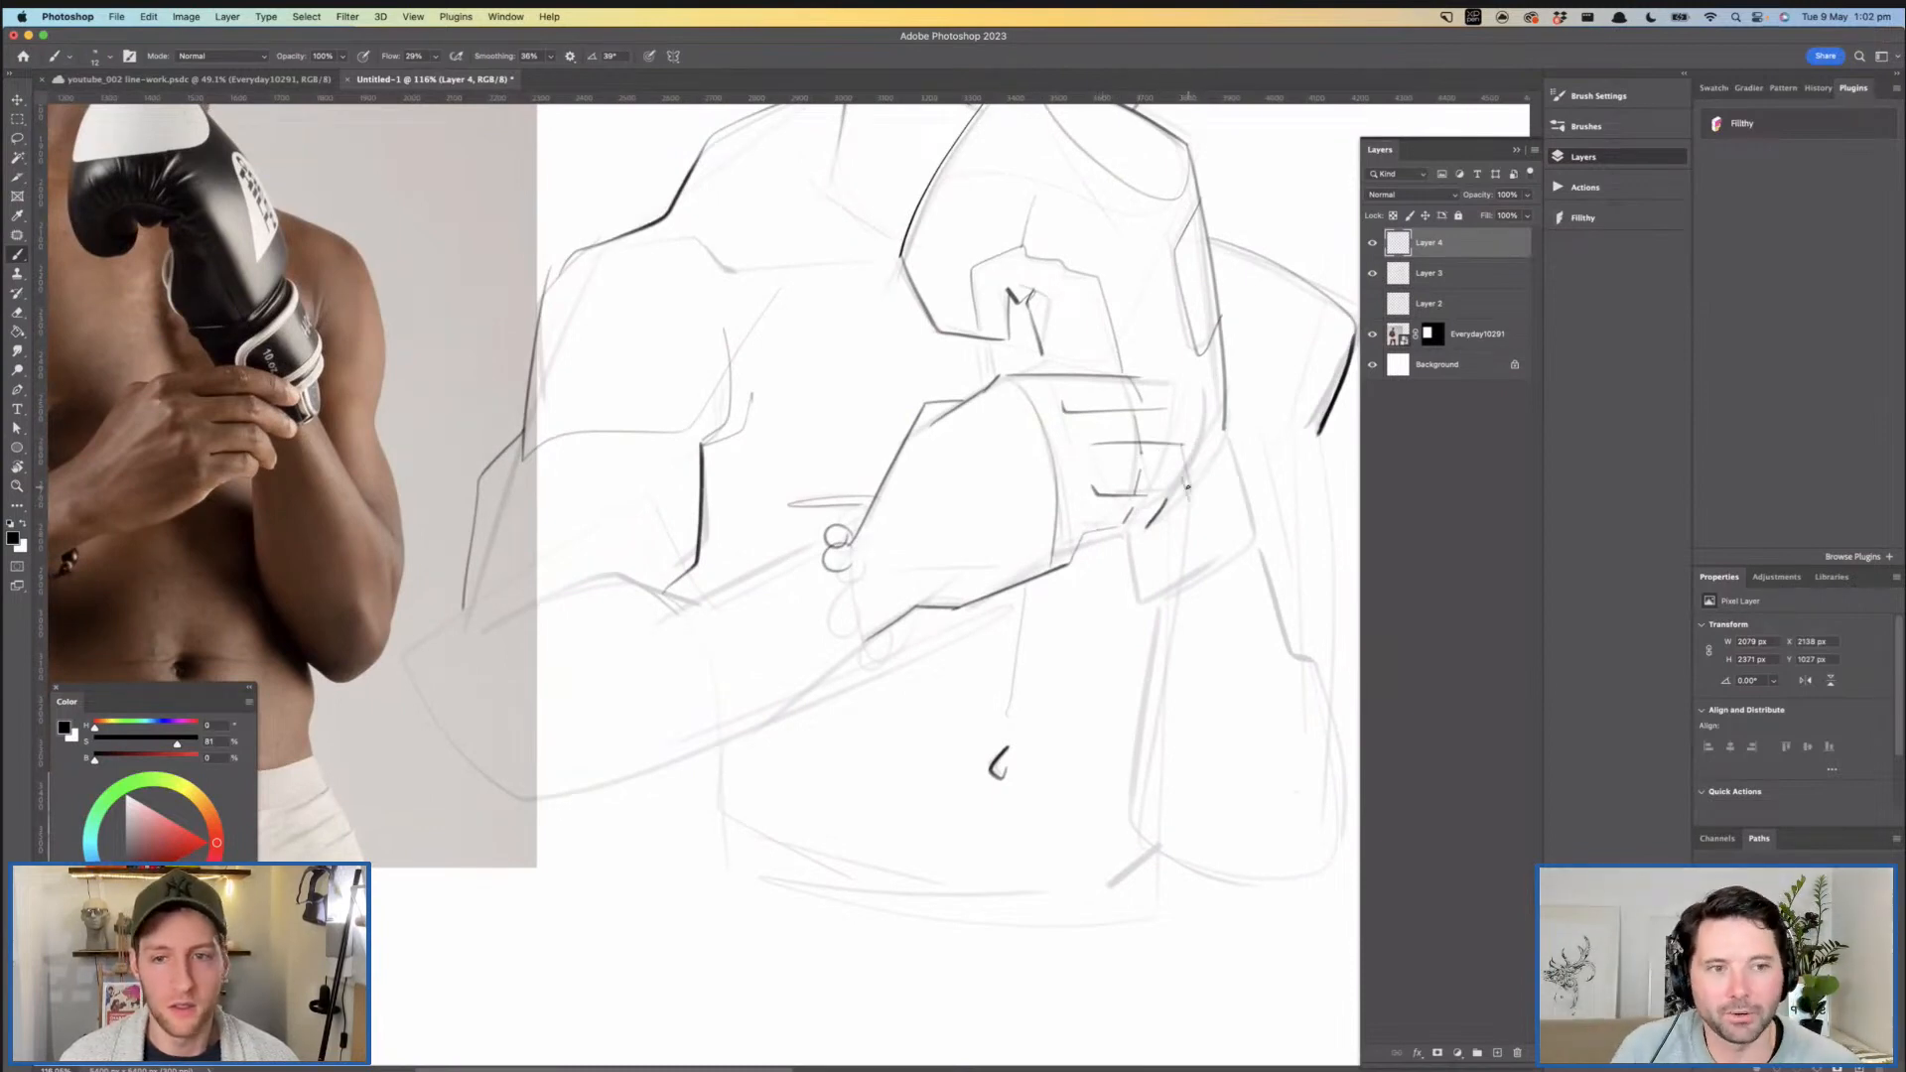
pyautogui.scroll(2, 1167, 437)
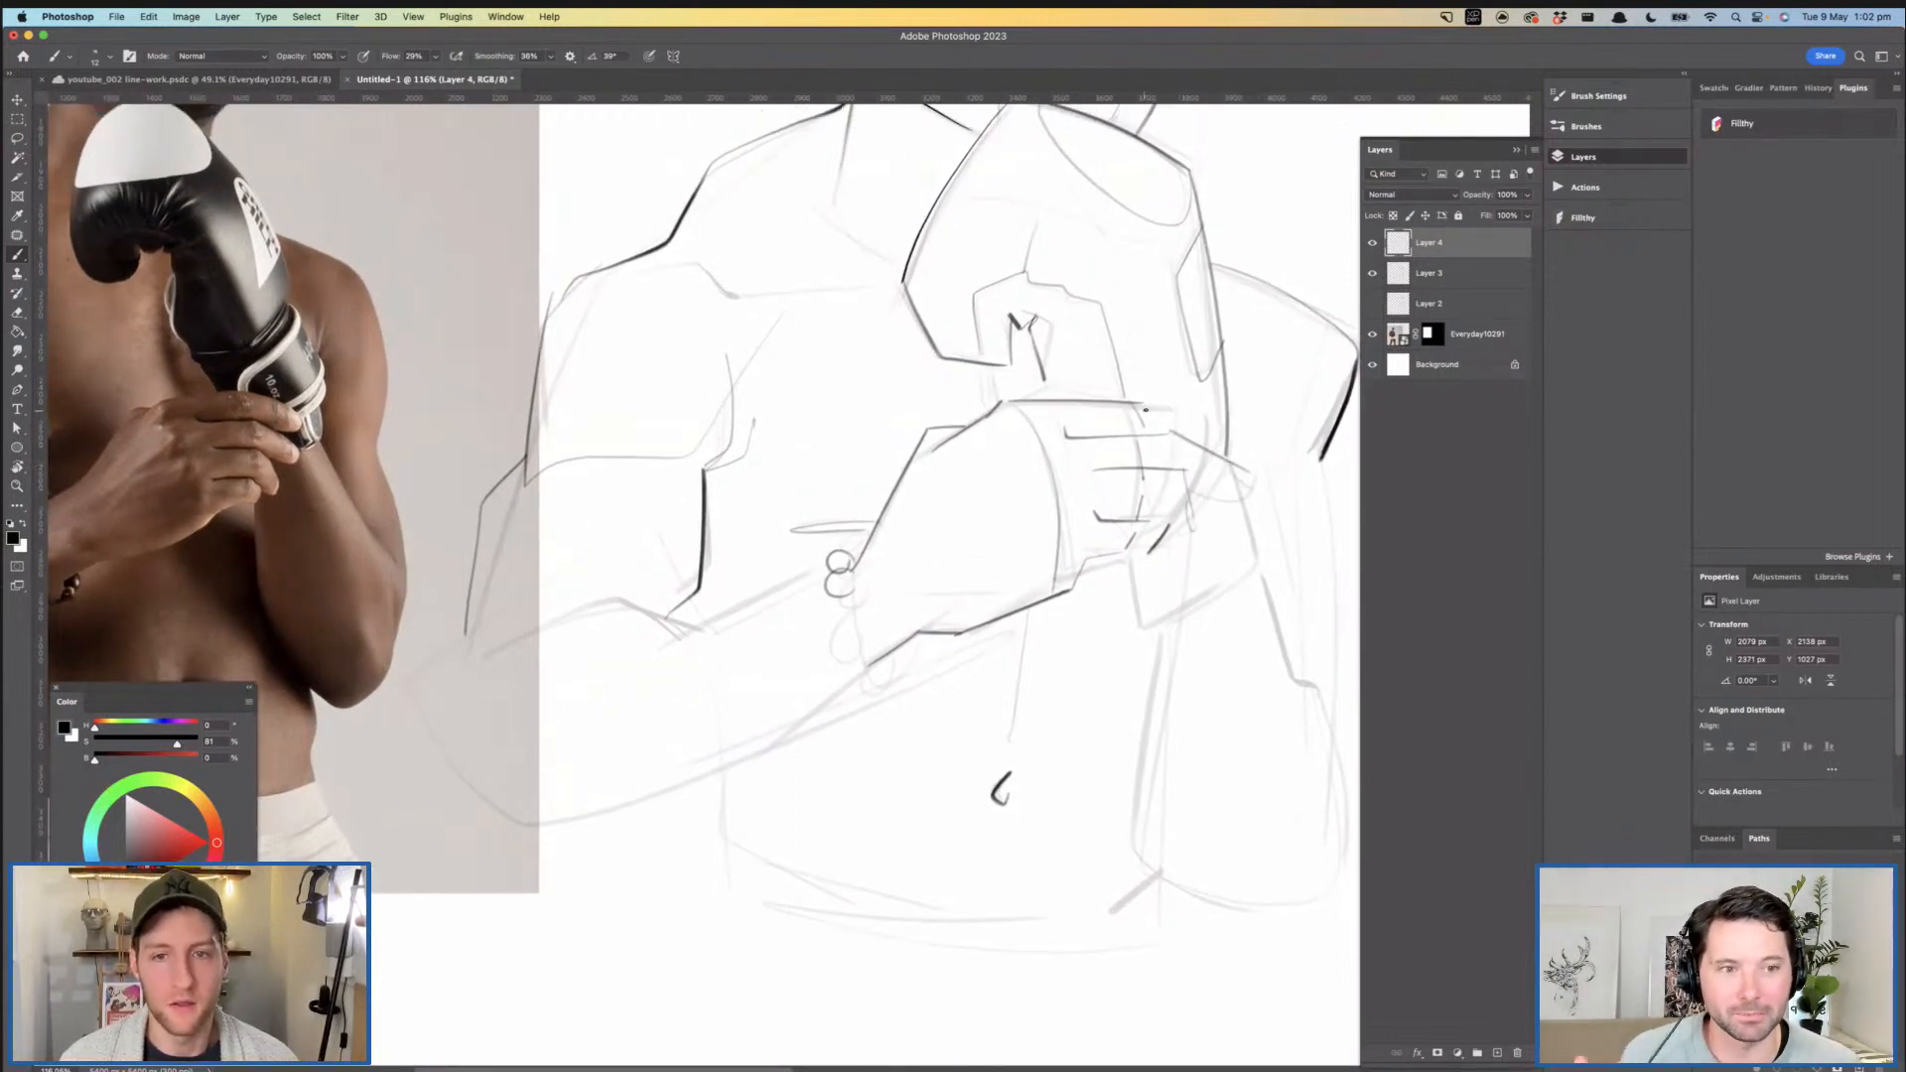
pyautogui.moveTo(1233, 474); pyautogui.dragTo(1141, 498)
pyautogui.moveTo(1225, 513); pyautogui.dragTo(1135, 532)
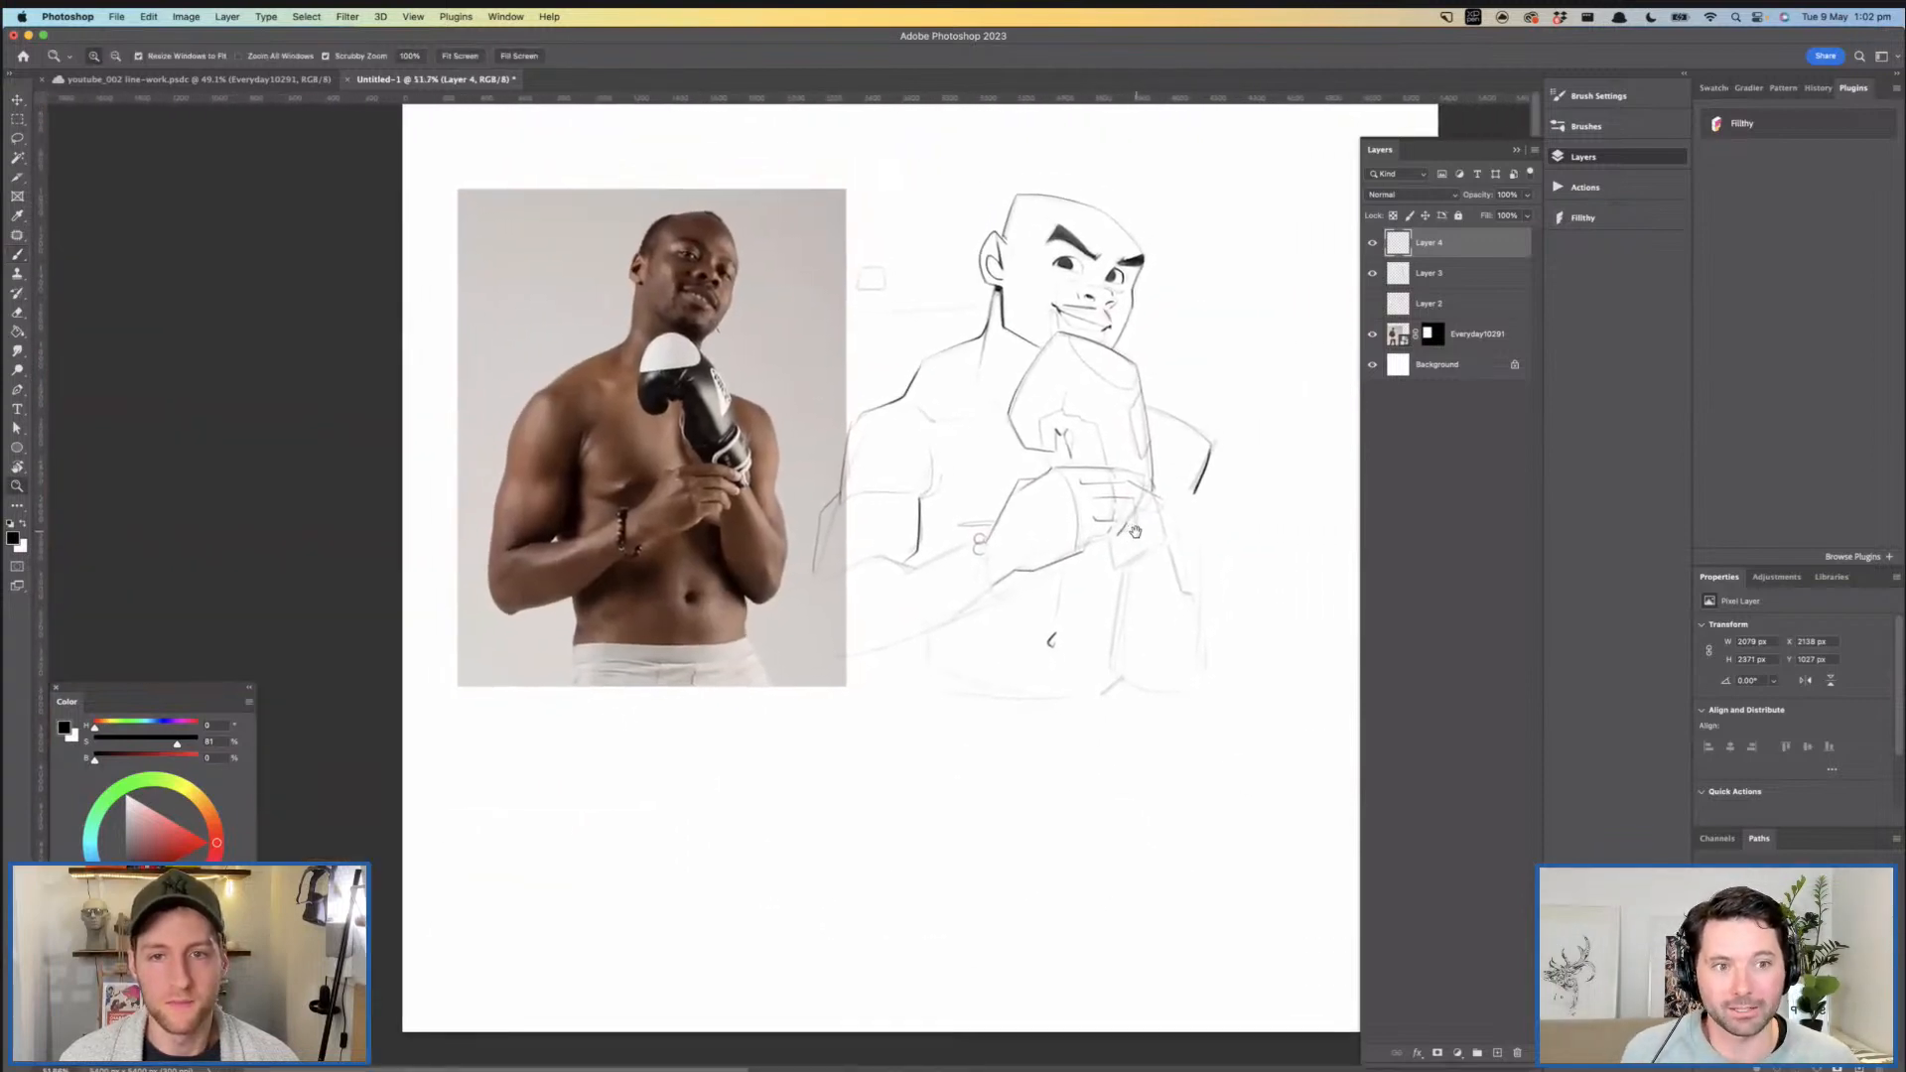
# - Darken the line running from the glove's thumb notch down to the gripping hand
pyautogui.moveTo(1033, 257); pyautogui.dragTo(1060, 281)
pyautogui.moveTo(1068, 361); pyautogui.dragTo(1009, 292)
pyautogui.moveTo(1047, 517); pyautogui.dragTo(1074, 520)
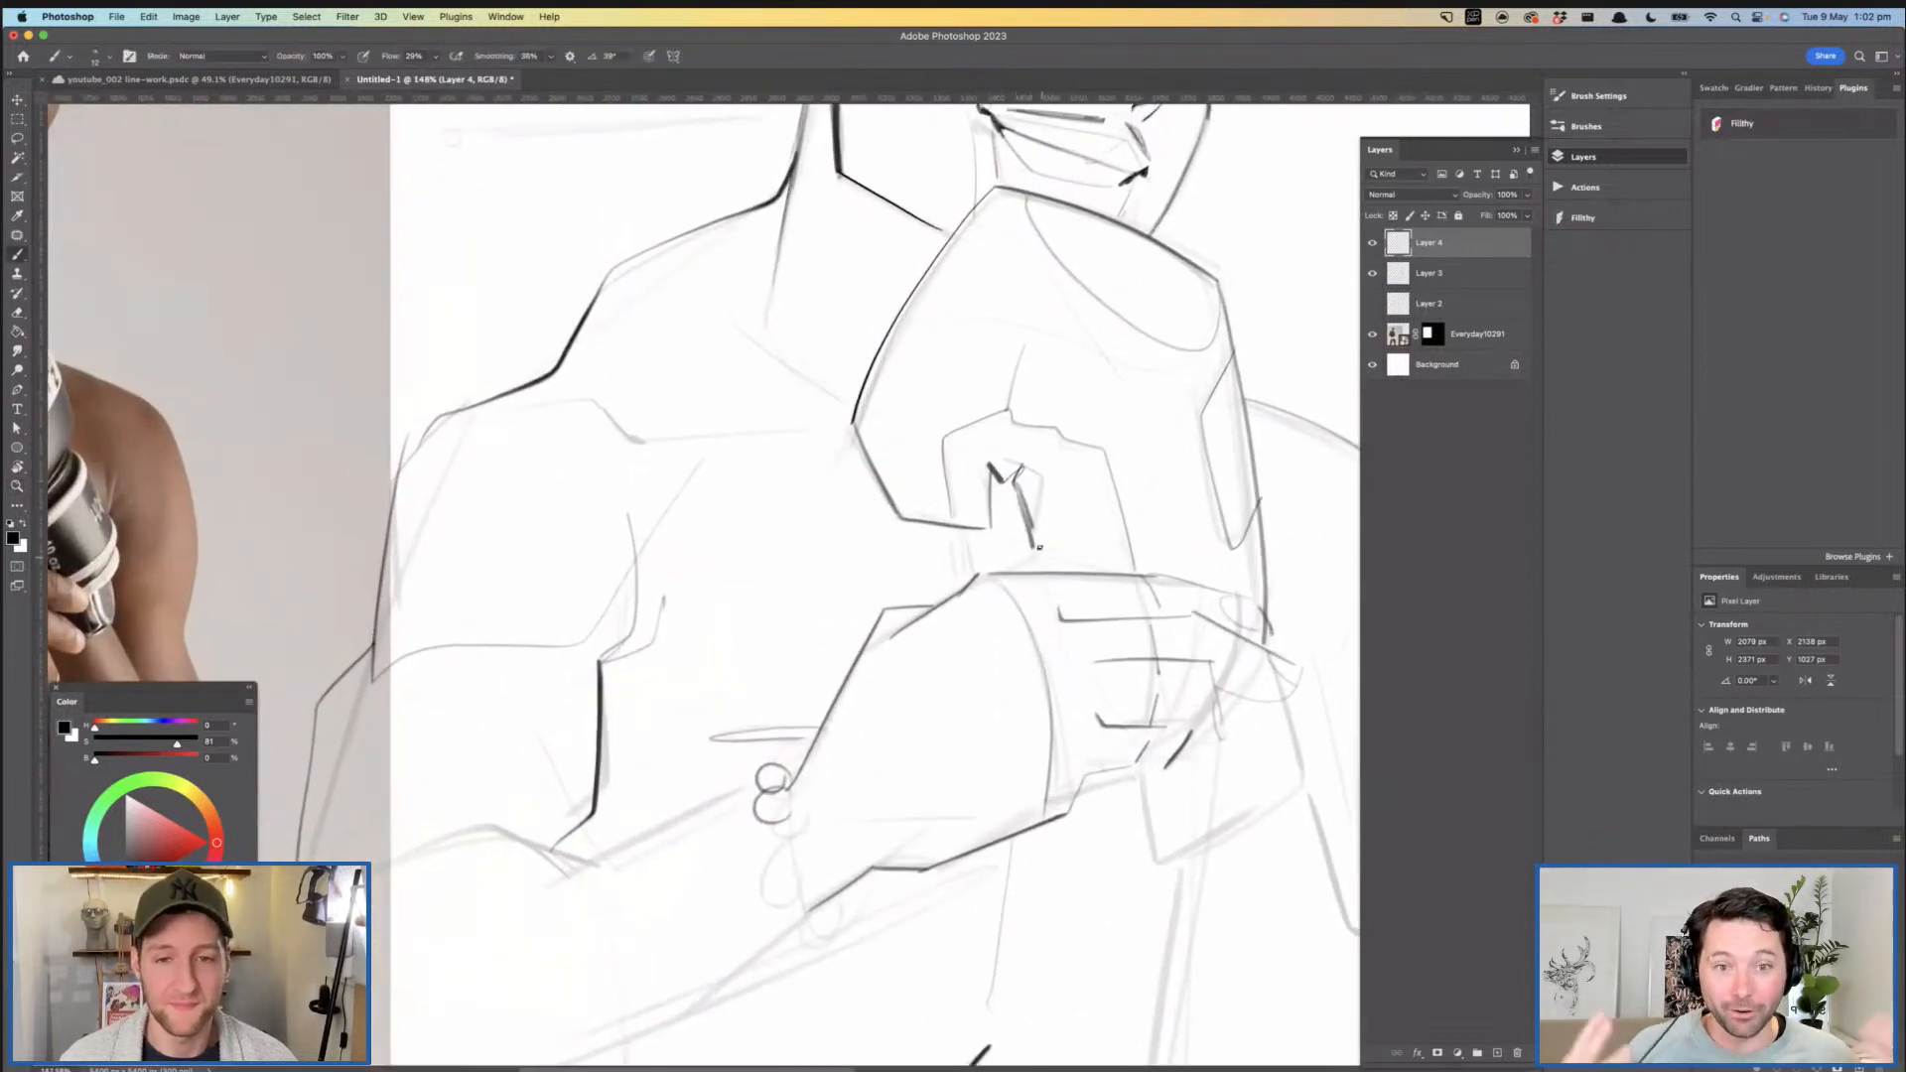
pyautogui.moveTo(1159, 581); pyautogui.dragTo(1114, 541)
# - Ink the outer edge of the arm farthest from the photo, from the shoulder down toward the elbow
pyautogui.moveTo(1274, 612)
pyautogui.mouseDown()
pyautogui.moveTo(1232, 564)
pyautogui.moveTo(1199, 449)
pyautogui.moveTo(1222, 433)
pyautogui.mouseUp()
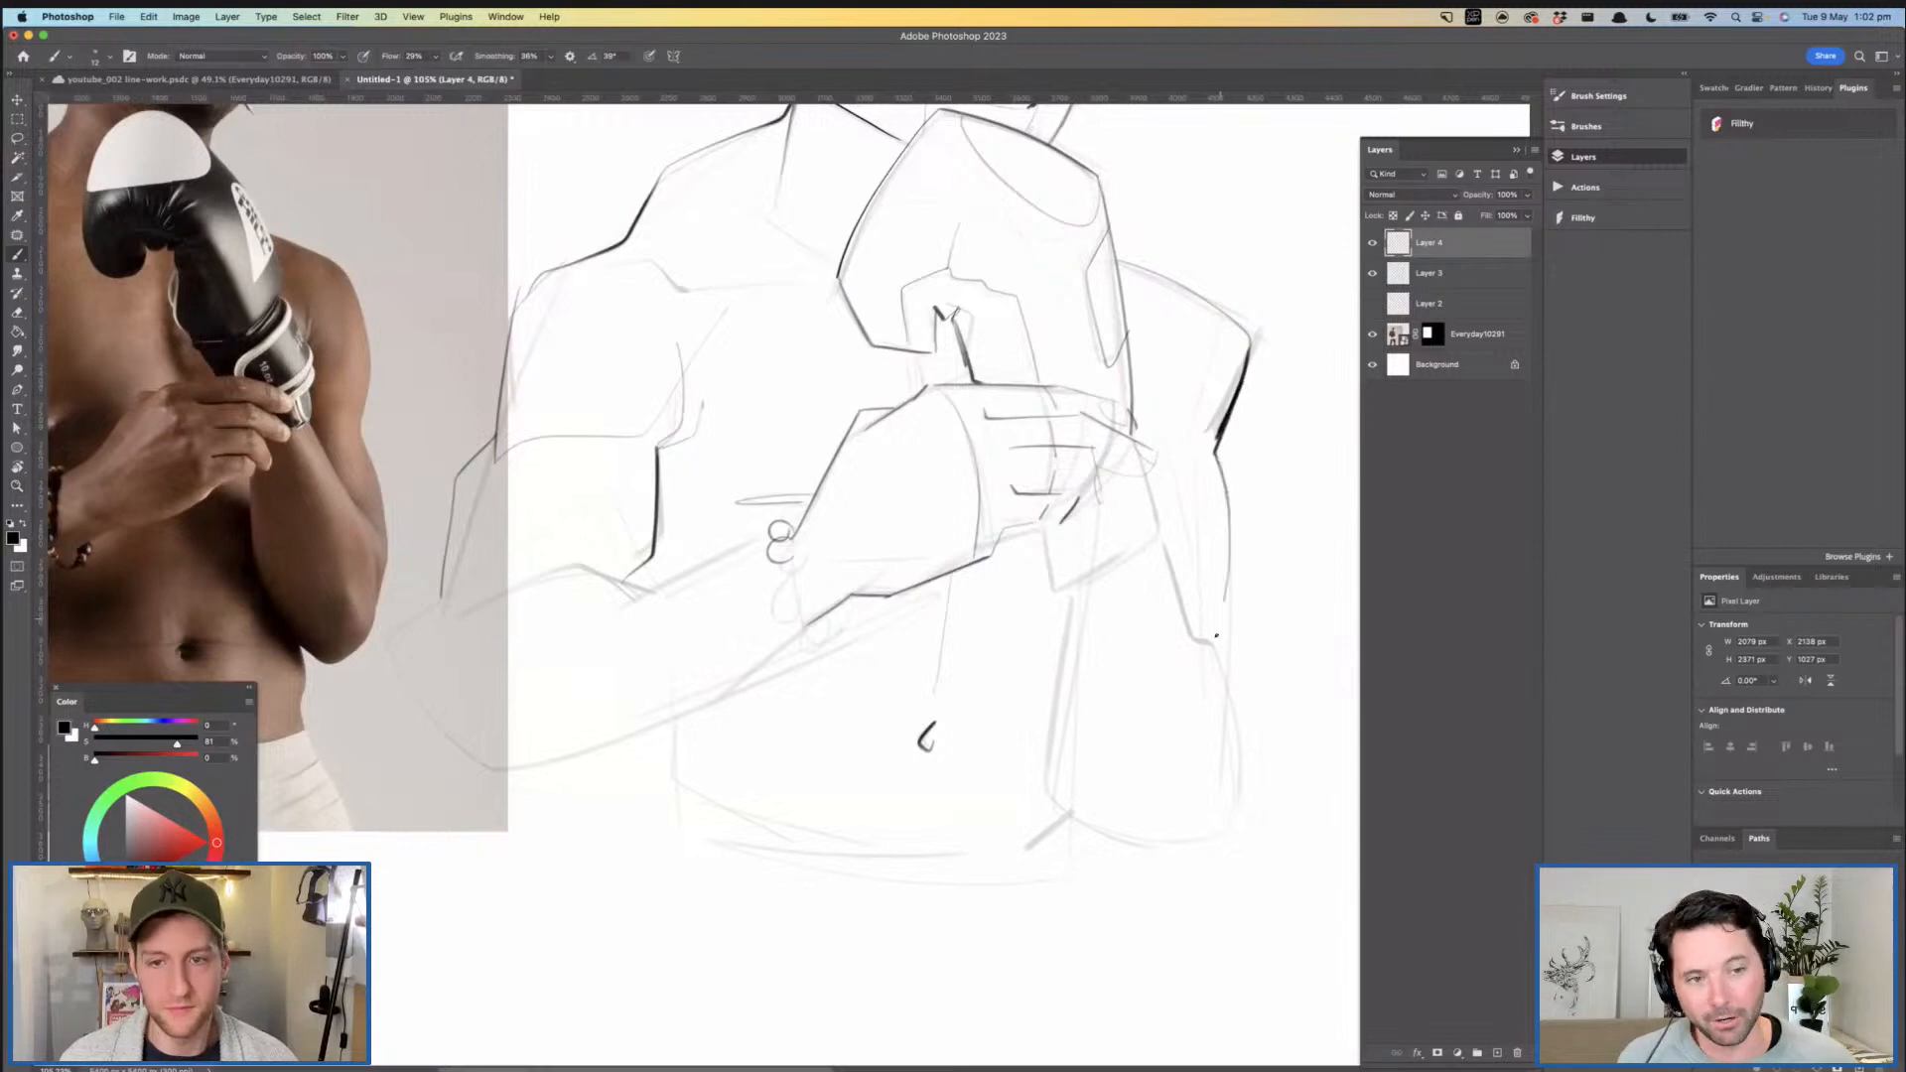
pyautogui.press('super+z')
pyautogui.moveTo(1228, 501)
pyautogui.mouseDown()
pyautogui.moveTo(1230, 675)
pyautogui.moveTo(1229, 635)
pyautogui.mouseUp()
pyautogui.moveTo(1229, 635)
pyautogui.mouseDown()
pyautogui.moveTo(1158, 502)
pyautogui.moveTo(1193, 600)
pyautogui.mouseUp()
# - Ink the elbow nearest the photo and continue along the forearm's lower edge to the wrist
pyautogui.moveTo(796, 501); pyautogui.dragTo(856, 500)
pyautogui.moveTo(765, 605)
pyautogui.mouseDown()
pyautogui.moveTo(788, 548)
pyautogui.moveTo(762, 625)
pyautogui.moveTo(839, 746)
pyautogui.mouseUp()
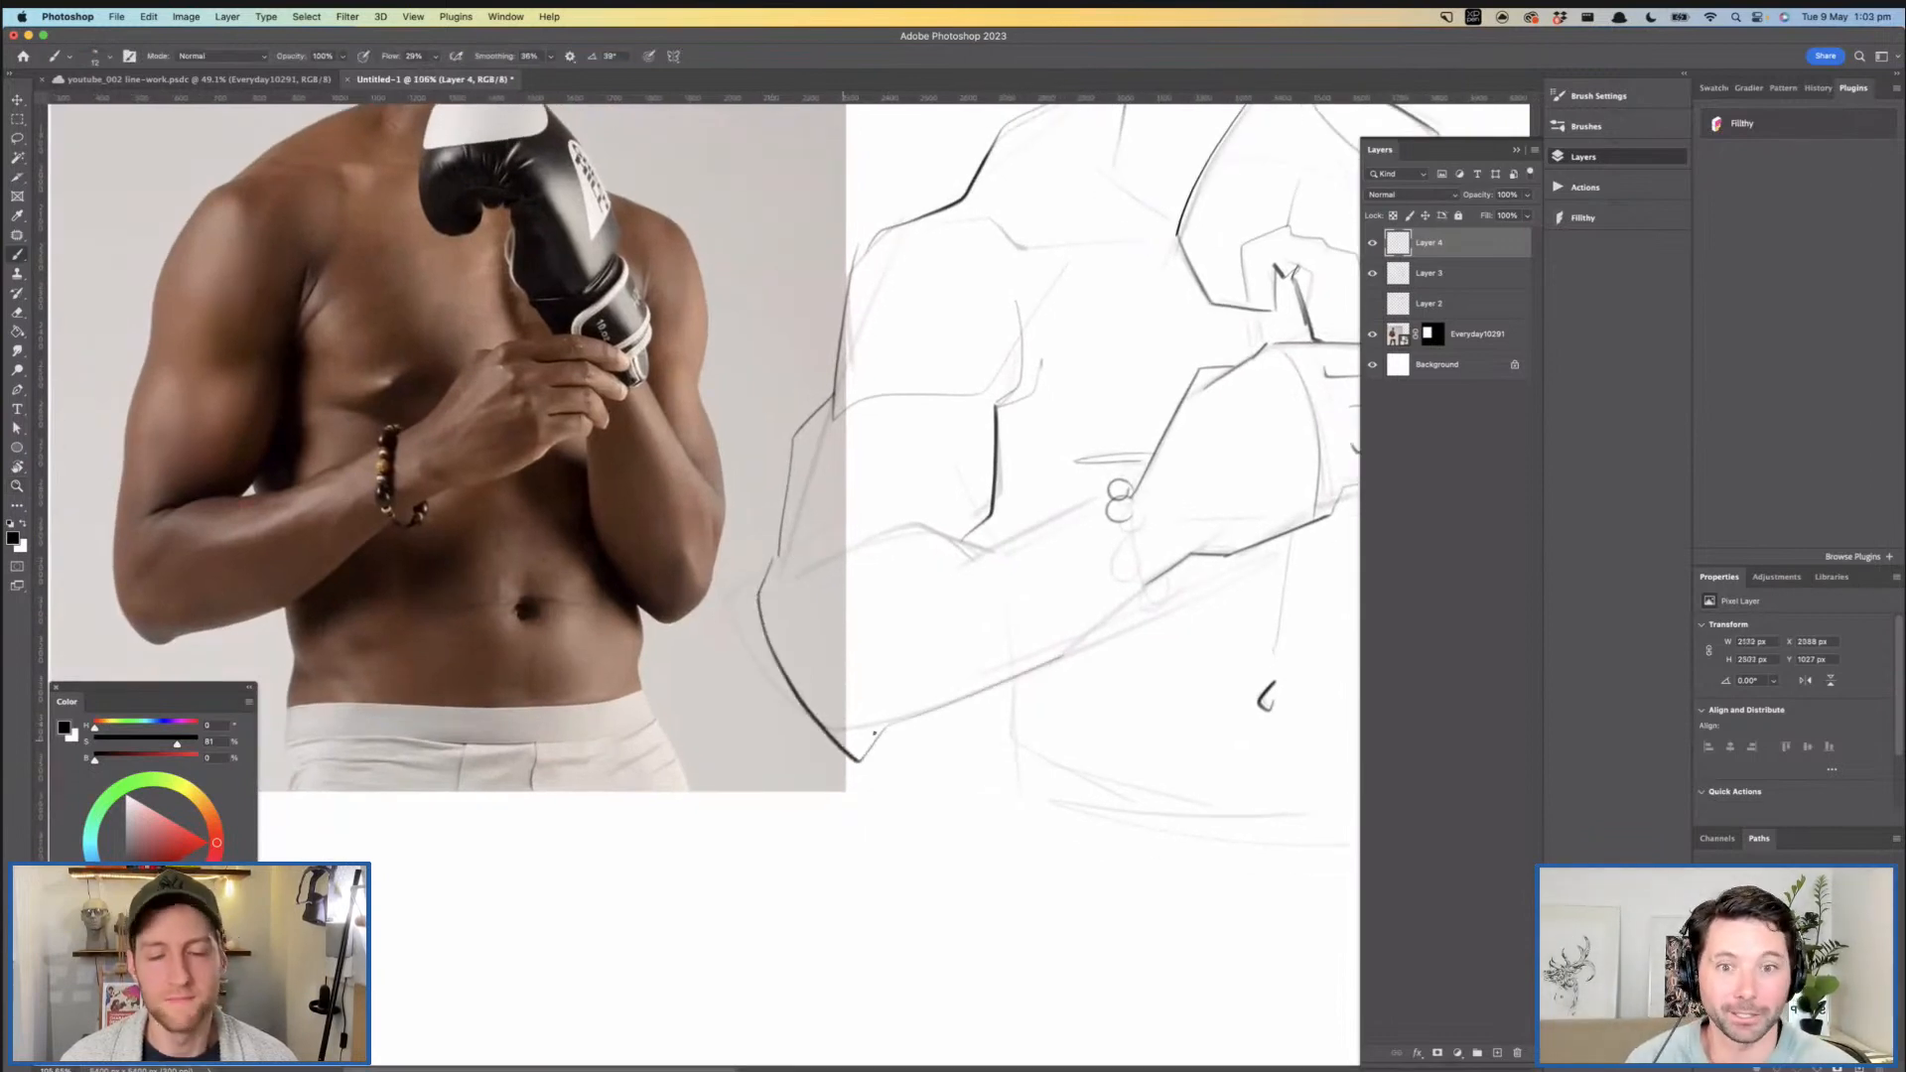
pyautogui.moveTo(880, 729)
pyautogui.mouseDown()
pyautogui.moveTo(1066, 670)
pyautogui.moveTo(1177, 560)
pyautogui.mouseUp()
pyautogui.moveTo(1176, 560); pyautogui.dragTo(1150, 563)
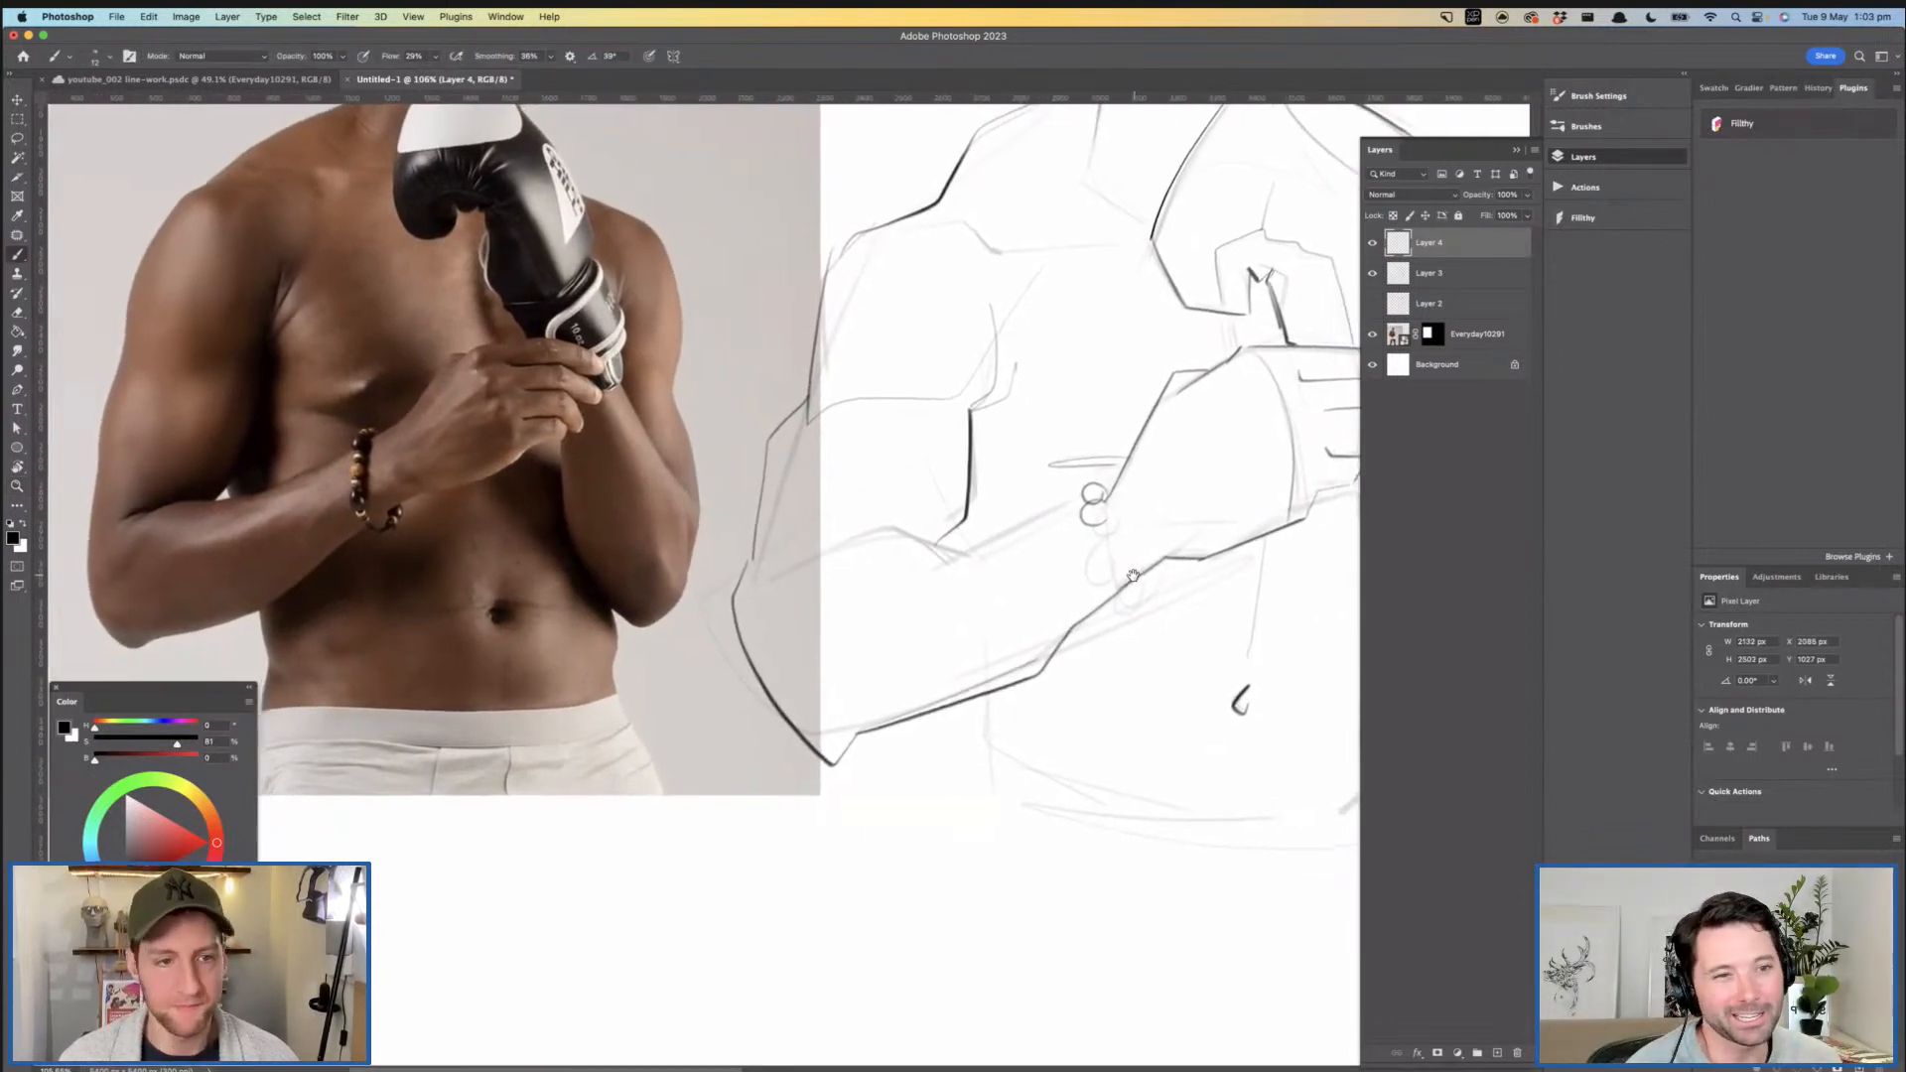
# - Ink the upper edge of the same forearm and the crease at the inner elbow
pyautogui.moveTo(1048, 512); pyautogui.dragTo(852, 600)
pyautogui.moveTo(1010, 535); pyautogui.dragTo(781, 563)
pyautogui.press('super+z')
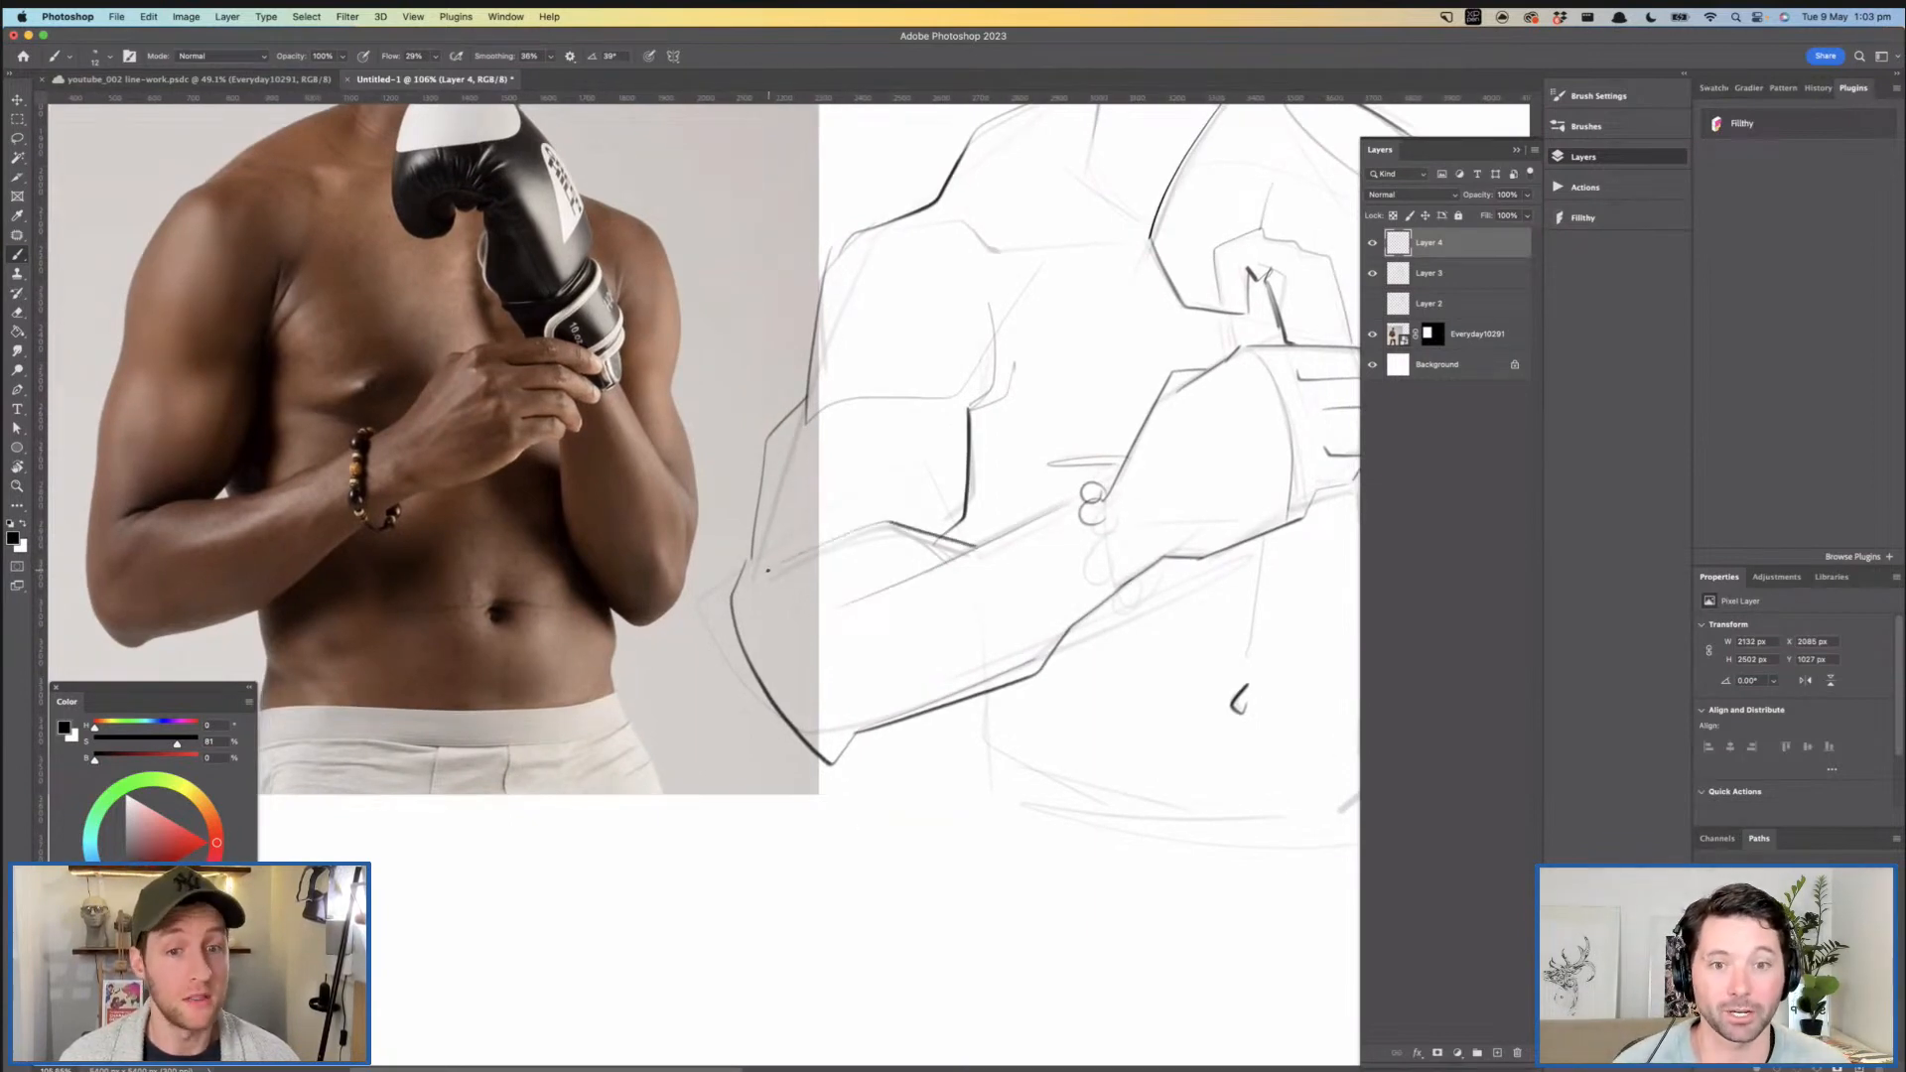
pyautogui.press('super+z')
pyautogui.moveTo(983, 548); pyautogui.dragTo(886, 529)
pyautogui.moveTo(766, 572)
pyautogui.mouseDown()
pyautogui.moveTo(869, 527)
pyautogui.moveTo(794, 585)
pyautogui.mouseUp()
# - Ink the forearm and angular elbow of the gloved arm, plus the rounded glove cuff below the fingers
pyautogui.moveTo(1050, 517)
pyautogui.mouseDown()
pyautogui.moveTo(1029, 521)
pyautogui.moveTo(1096, 550)
pyautogui.moveTo(1090, 523)
pyautogui.mouseUp()
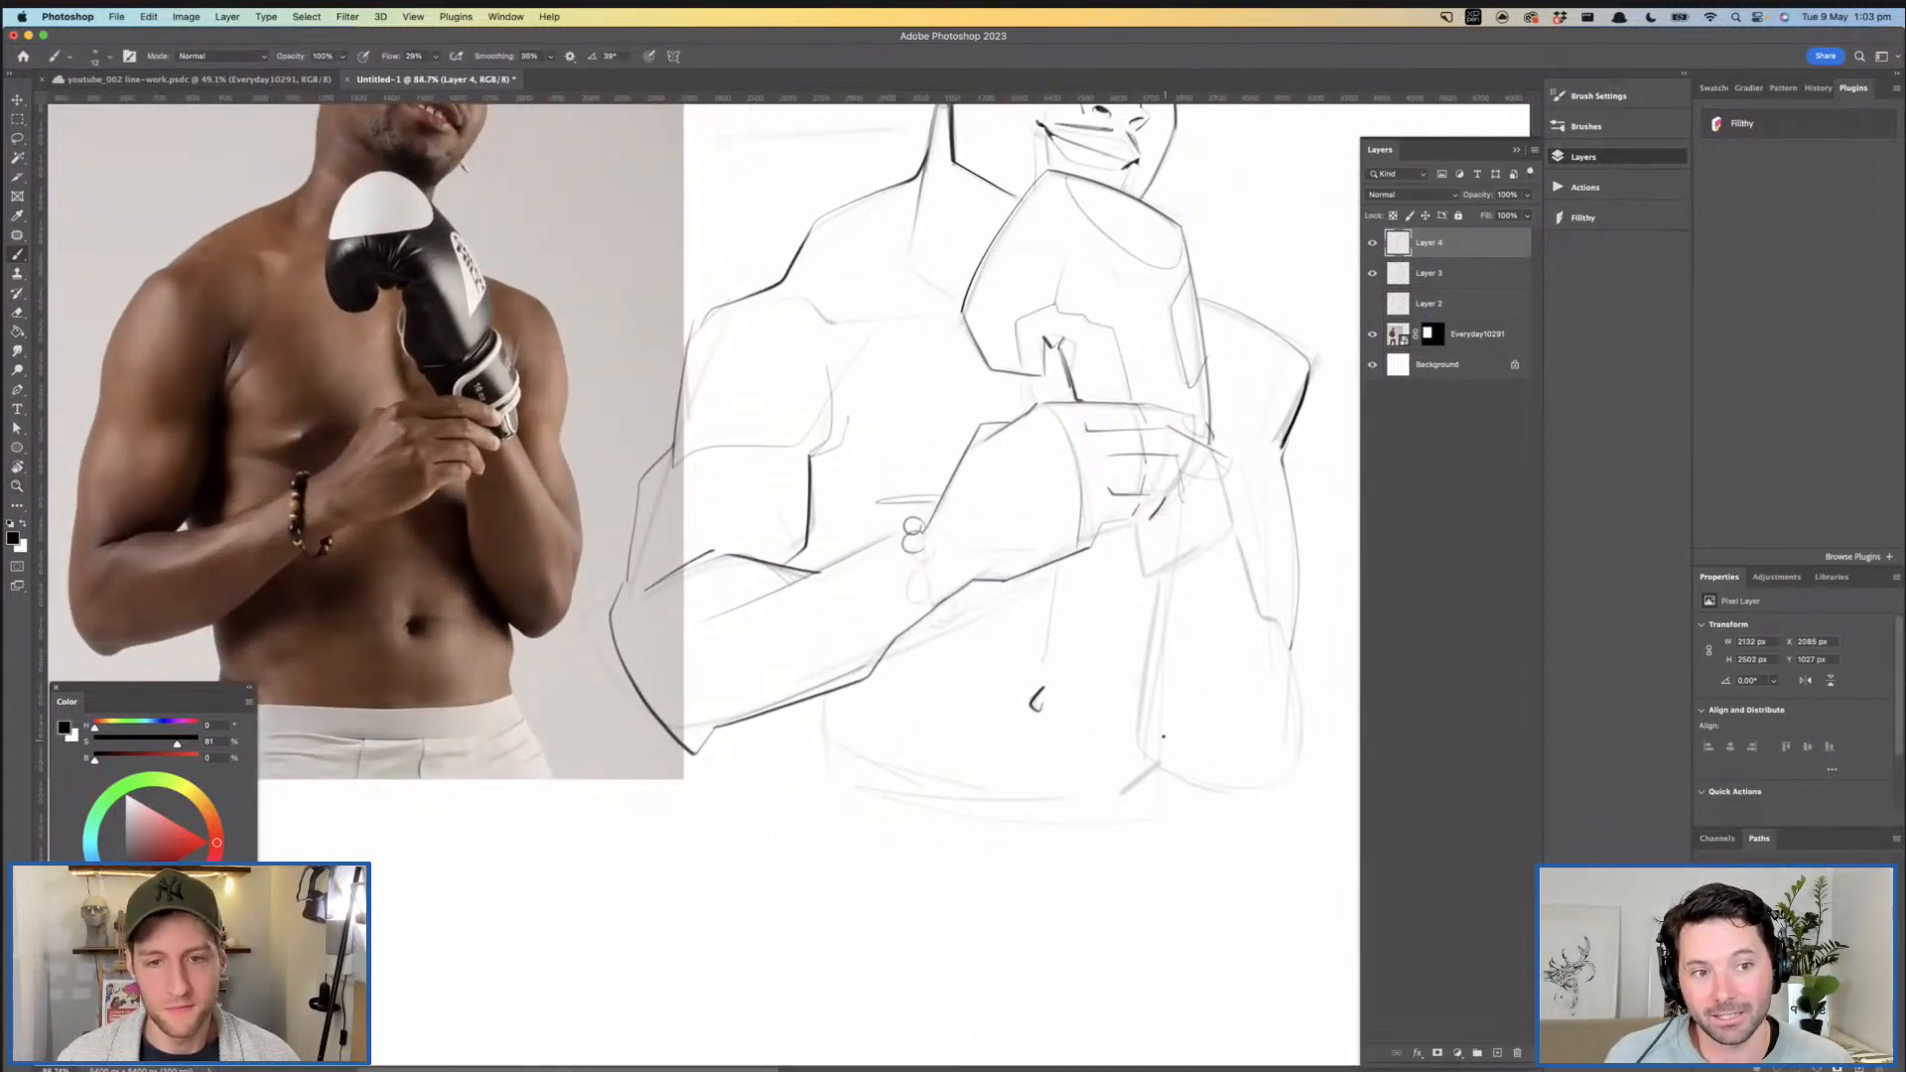
pyautogui.moveTo(1129, 705)
pyautogui.mouseDown()
pyautogui.moveTo(1237, 810)
pyautogui.moveTo(1305, 759)
pyautogui.moveTo(1320, 635)
pyautogui.moveTo(1190, 663)
pyautogui.mouseUp()
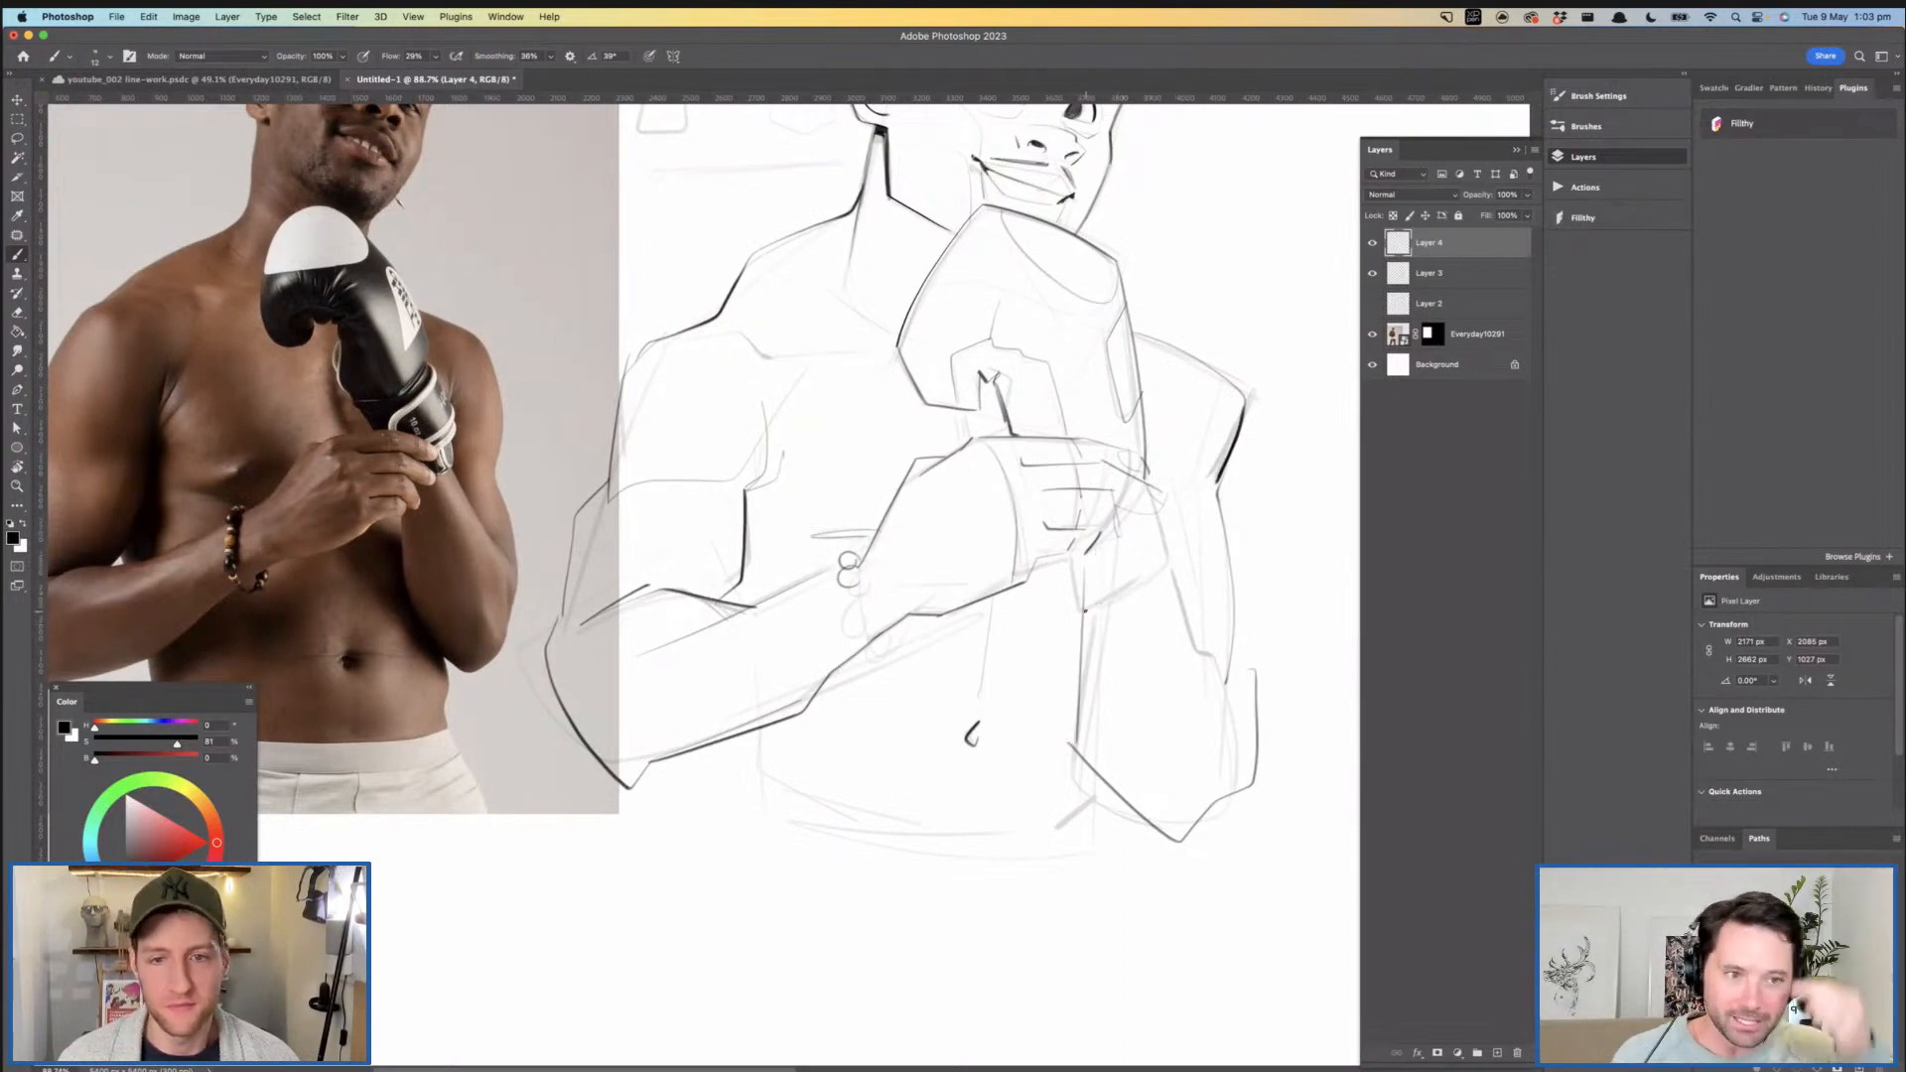
pyautogui.moveTo(1155, 473)
pyautogui.mouseDown()
pyautogui.moveTo(1171, 558)
pyautogui.moveTo(1084, 600)
pyautogui.mouseUp()
pyautogui.moveTo(1243, 577); pyautogui.dragTo(1150, 613)
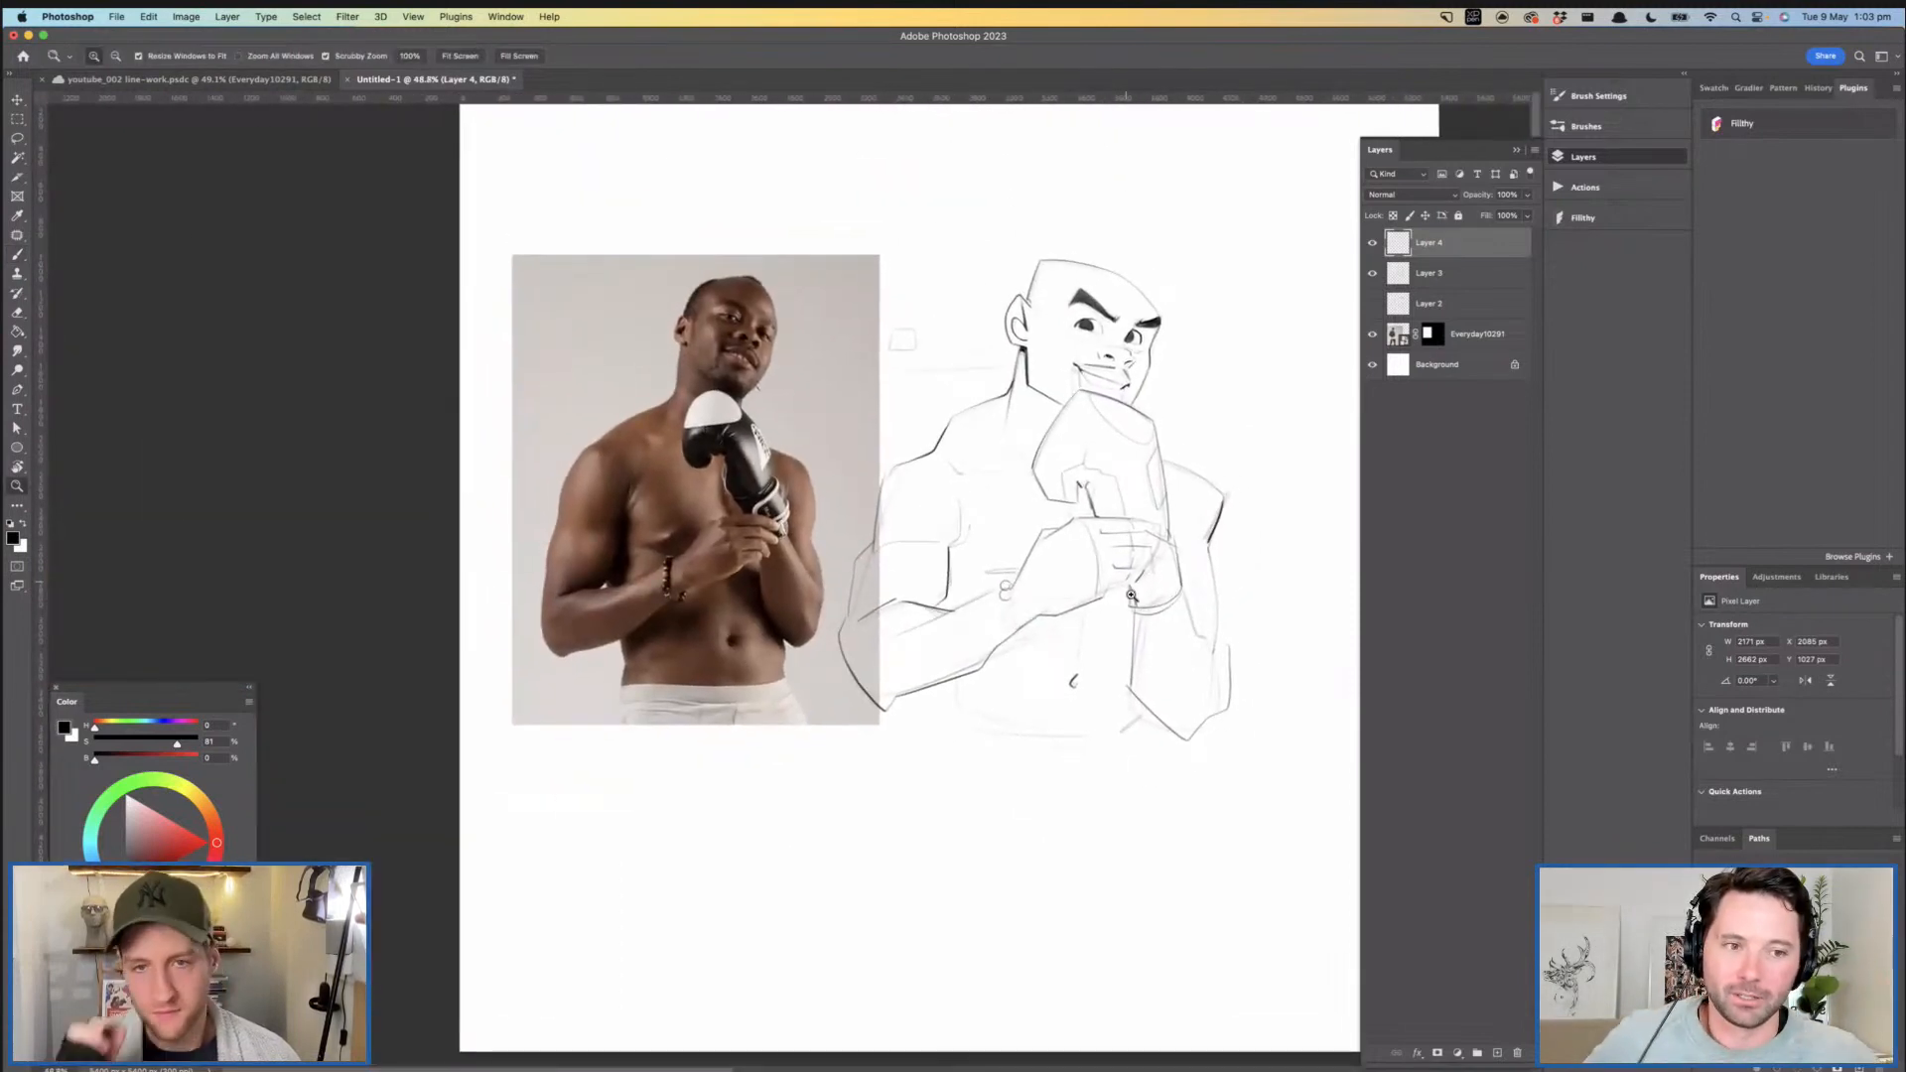
pyautogui.moveTo(1045, 412); pyautogui.dragTo(1124, 393)
pyautogui.moveTo(1137, 375)
pyautogui.mouseDown()
pyautogui.moveTo(1127, 462)
pyautogui.moveTo(1115, 362)
pyautogui.moveTo(1211, 357)
pyautogui.mouseUp()
pyautogui.moveTo(1023, 378)
pyautogui.mouseDown()
pyautogui.moveTo(963, 386)
pyautogui.moveTo(874, 609)
pyautogui.mouseUp()
pyautogui.moveTo(912, 539)
pyautogui.mouseDown()
pyautogui.moveTo(889, 623)
pyautogui.moveTo(866, 563)
pyautogui.mouseUp()
pyautogui.moveTo(990, 616)
pyautogui.mouseDown()
pyautogui.moveTo(1033, 525)
pyautogui.moveTo(983, 526)
pyautogui.mouseUp()
pyautogui.moveTo(912, 584)
pyautogui.mouseDown()
pyautogui.moveTo(966, 591)
pyautogui.moveTo(1001, 527)
pyautogui.moveTo(891, 543)
pyautogui.mouseUp()
pyautogui.press('super+z')
# - Ink the neck muscle as a narrow V shape beneath the jaw and clean up the lines around it
pyautogui.press('super+z')
pyautogui.moveTo(1004, 513)
pyautogui.mouseDown()
pyautogui.moveTo(945, 527)
pyautogui.moveTo(971, 665)
pyautogui.mouseUp()
pyautogui.moveTo(805, 341); pyautogui.dragTo(857, 343)
pyautogui.moveTo(939, 448); pyautogui.dragTo(919, 561)
pyautogui.press('e')
pyautogui.moveTo(1043, 364); pyautogui.dragTo(1020, 450)
pyautogui.moveTo(1020, 450)
pyautogui.mouseDown()
pyautogui.moveTo(1044, 340)
pyautogui.moveTo(1016, 475)
pyautogui.mouseUp()
pyautogui.press('b')
pyautogui.press('super+z')
pyautogui.moveTo(1050, 338); pyautogui.dragTo(1016, 479)
pyautogui.press('super+z')
pyautogui.press('z')
pyautogui.moveTo(1050, 330)
pyautogui.mouseDown()
pyautogui.moveTo(1018, 466)
pyautogui.moveTo(938, 502)
pyautogui.moveTo(1072, 497)
pyautogui.mouseUp()
pyautogui.press('b')
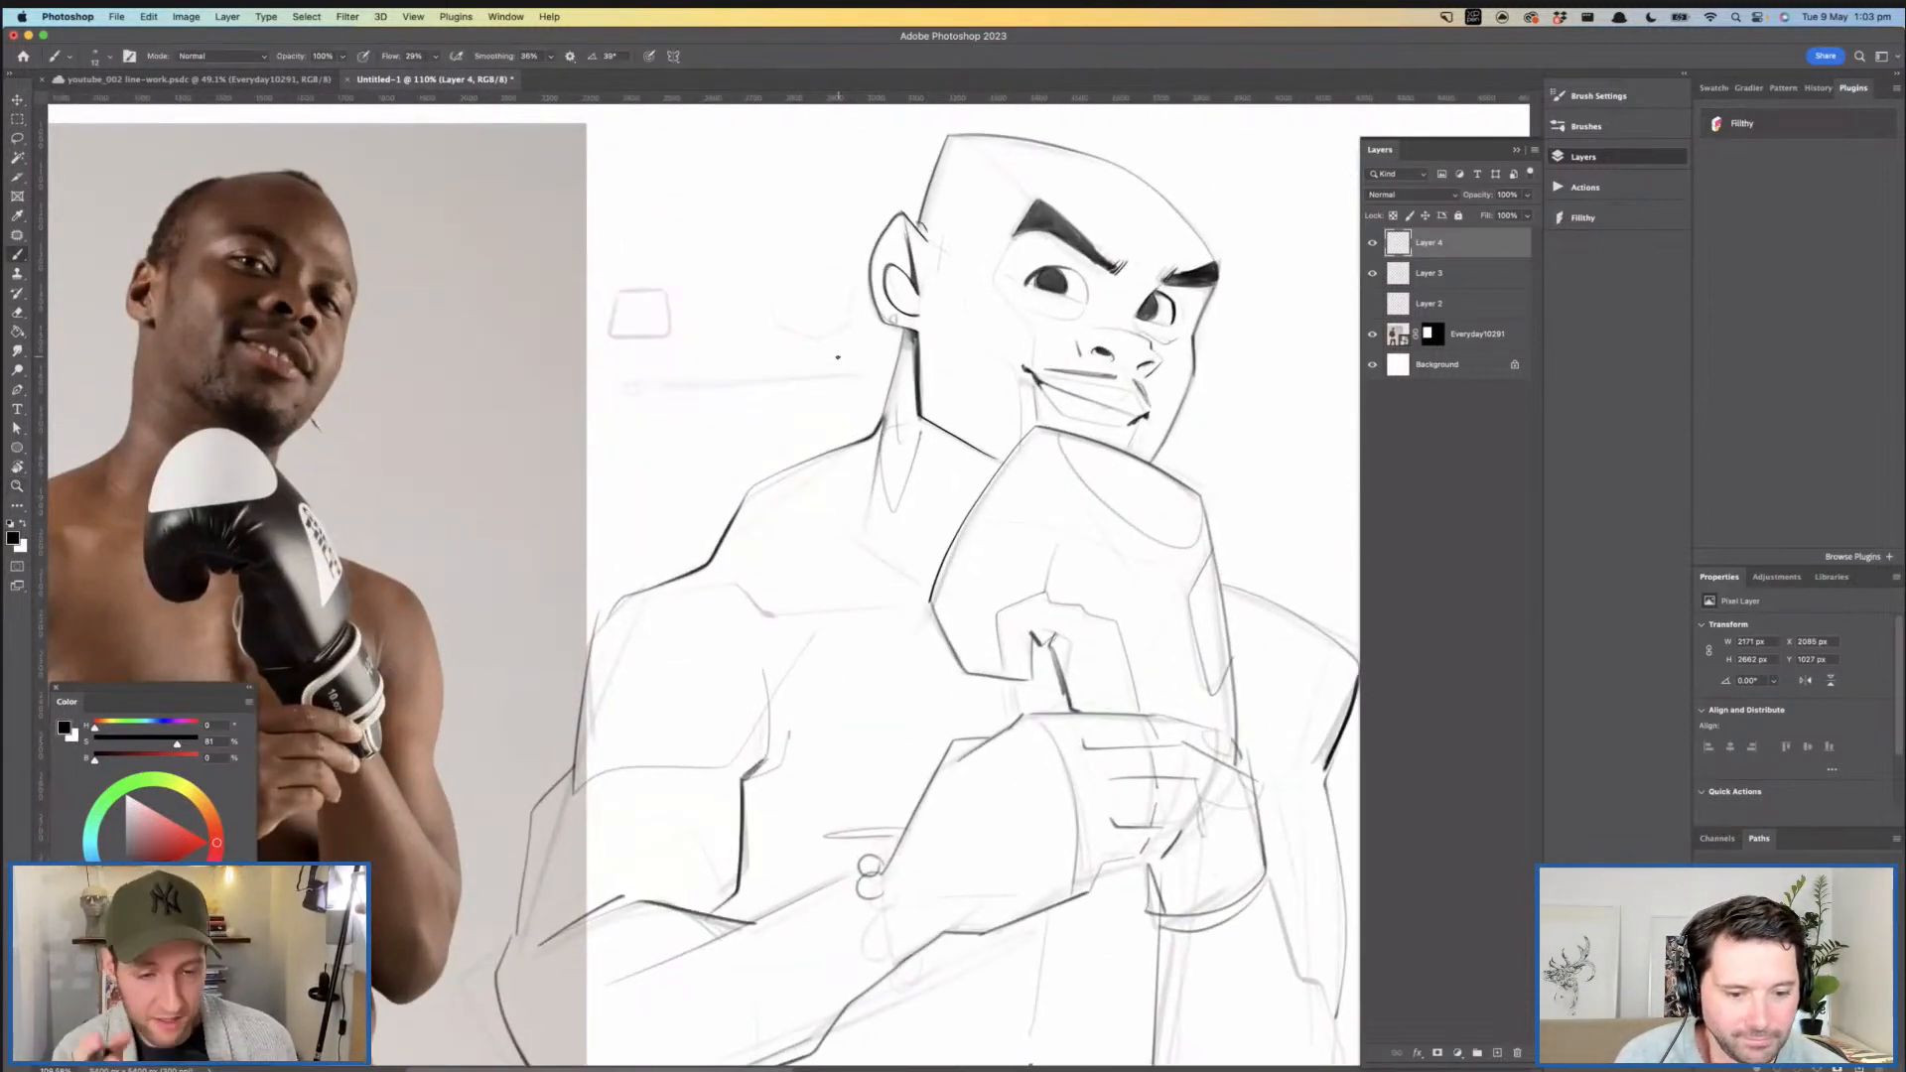
pyautogui.moveTo(770, 605)
pyautogui.mouseDown()
pyautogui.moveTo(801, 591)
pyautogui.moveTo(788, 674)
pyautogui.mouseUp()
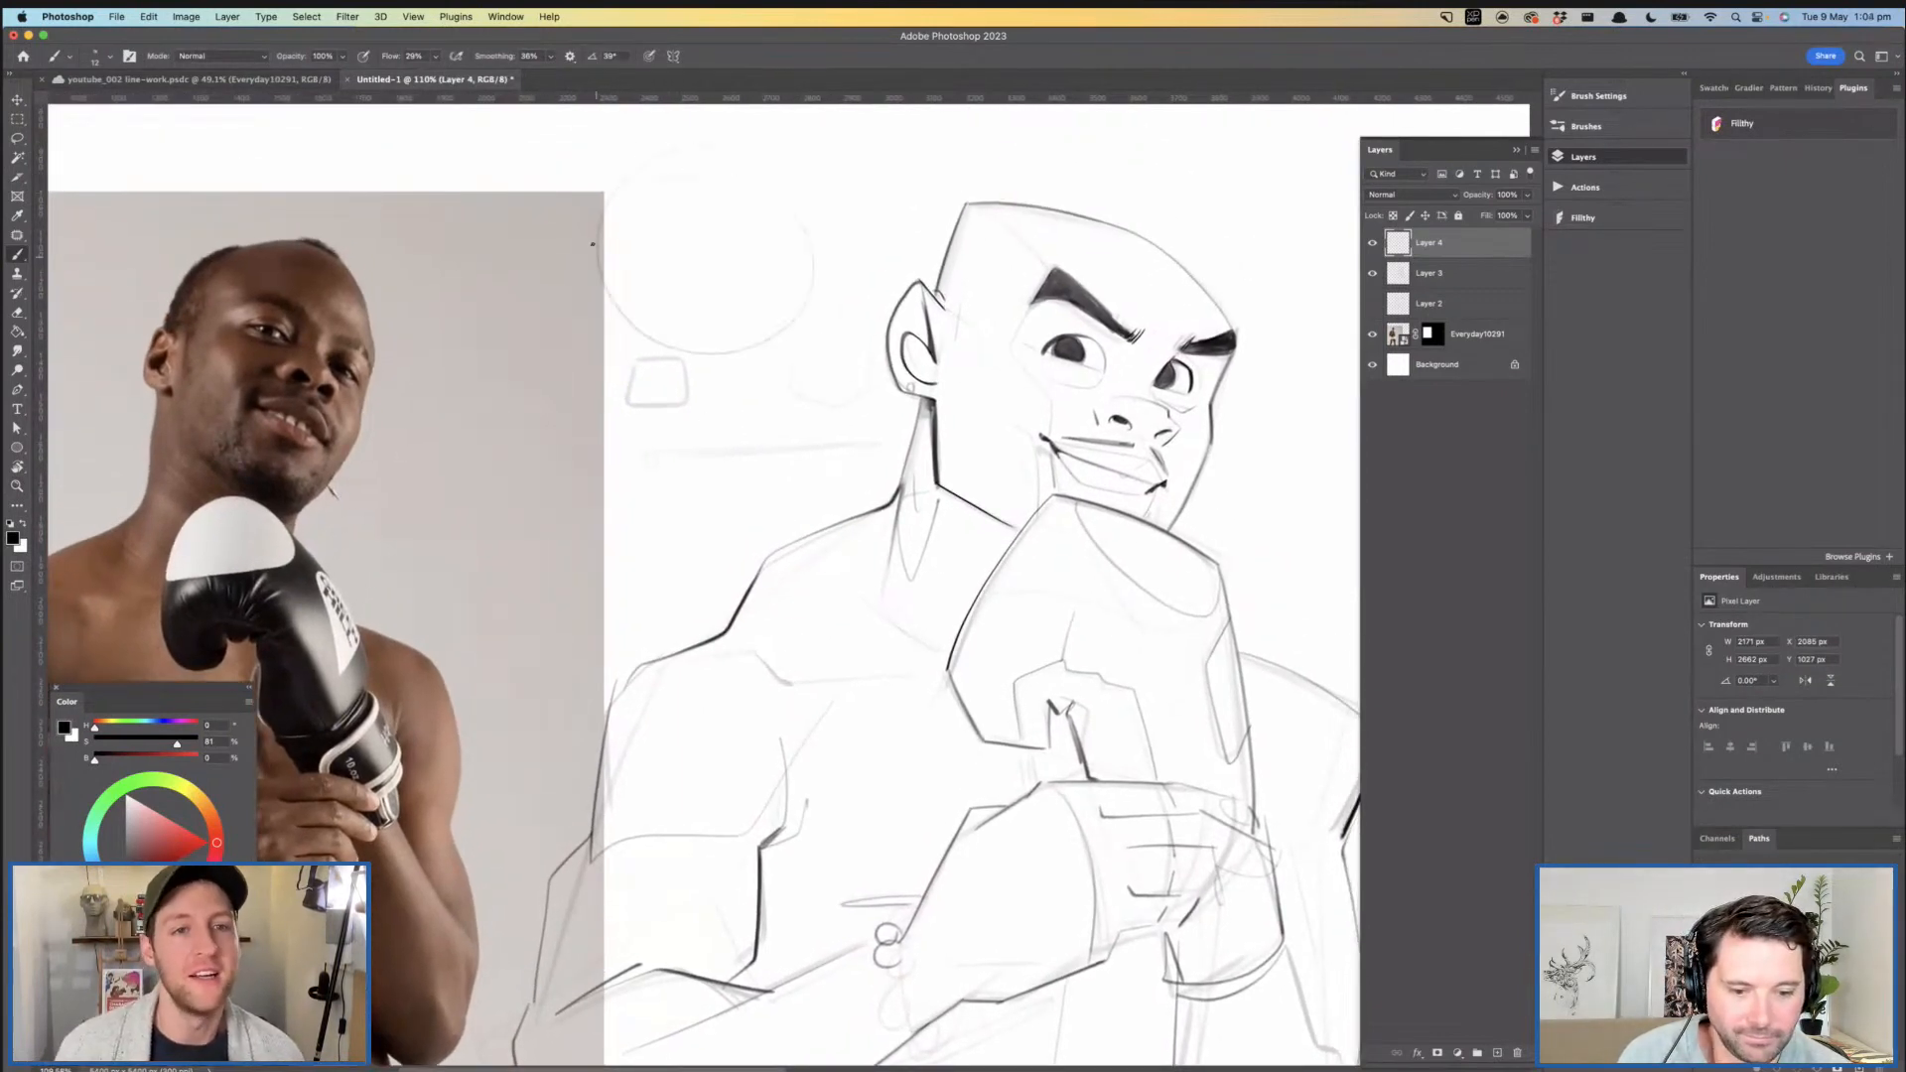
pyautogui.press('super+z')
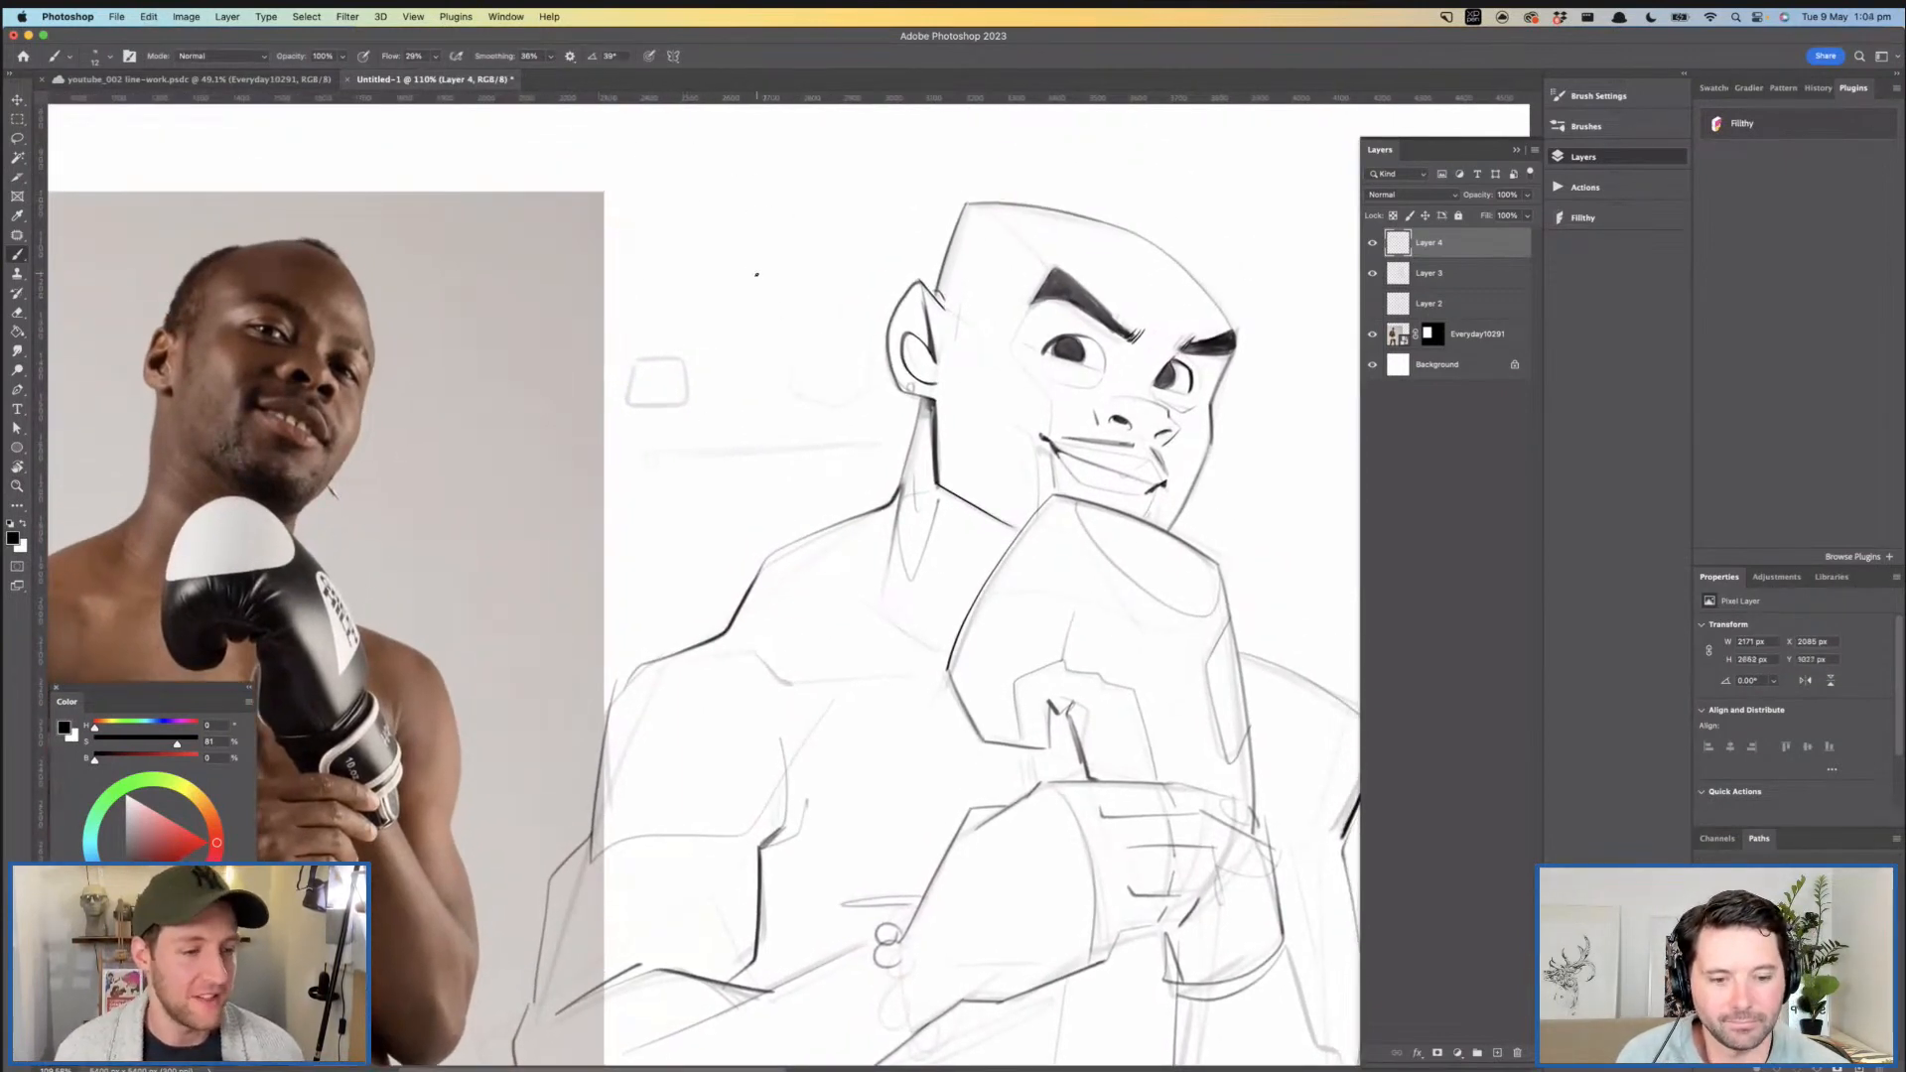
pyautogui.moveTo(660, 255); pyautogui.dragTo(722, 458)
pyautogui.press('super+z')
# - Re-ink the side of the head from the forehead corner down to the ear
pyautogui.moveTo(858, 462)
pyautogui.mouseDown()
pyautogui.moveTo(789, 338)
pyautogui.moveTo(834, 396)
pyautogui.moveTo(826, 440)
pyautogui.mouseUp()
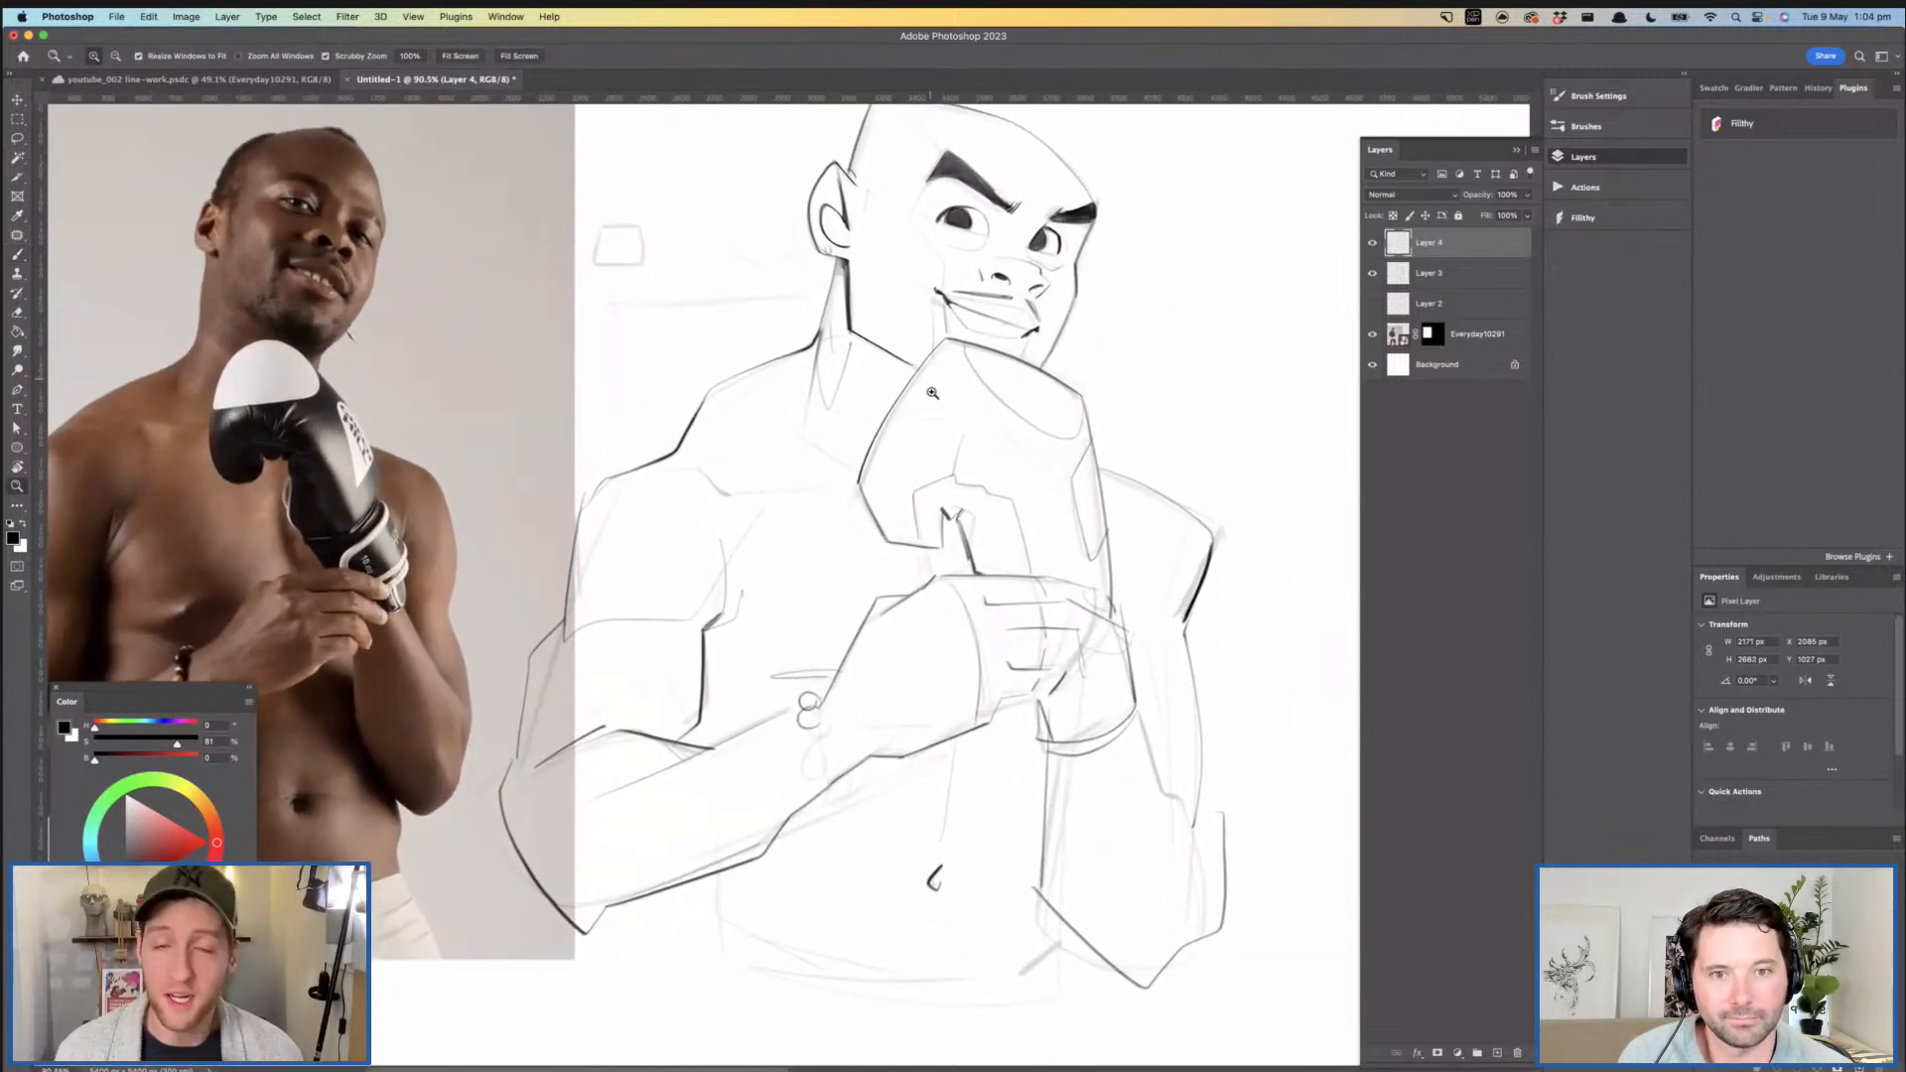
pyautogui.moveTo(997, 415); pyautogui.dragTo(957, 542)
pyautogui.moveTo(959, 254); pyautogui.dragTo(982, 271)
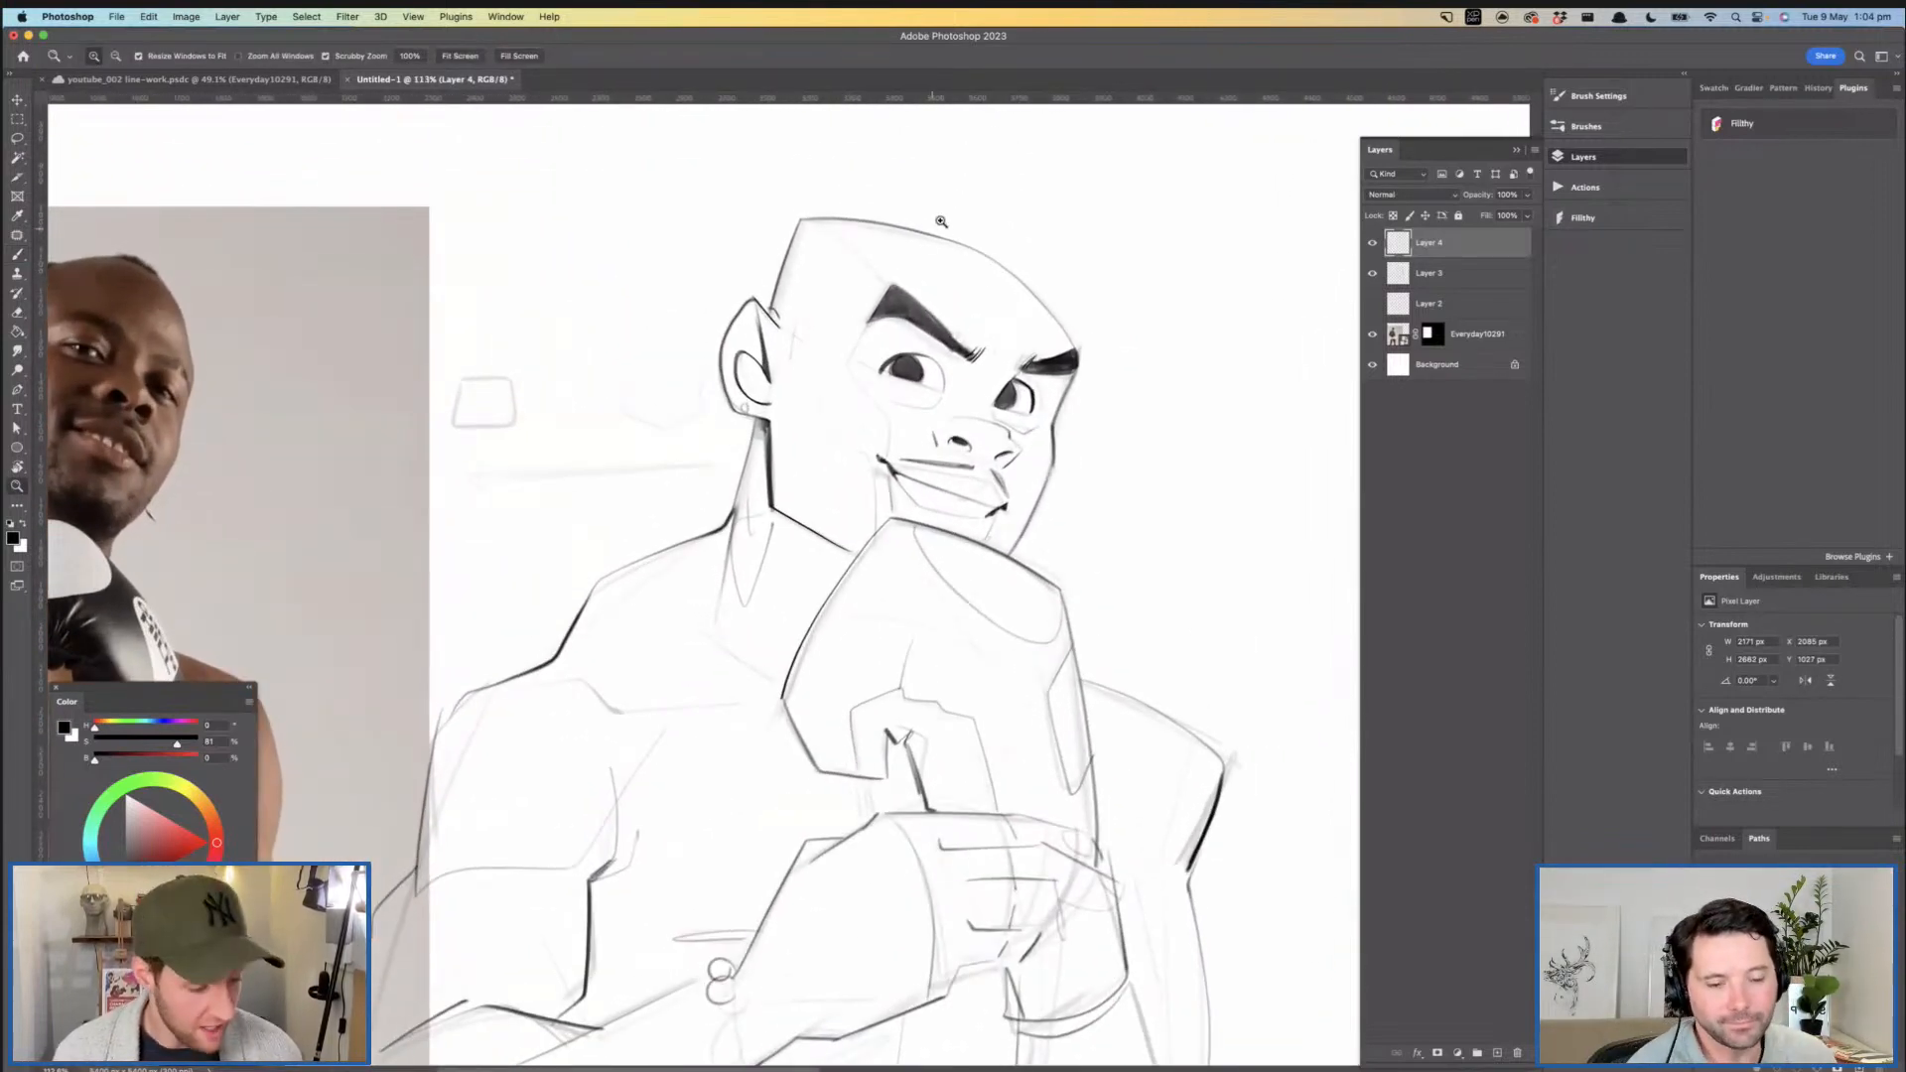
pyautogui.press('e')
pyautogui.moveTo(806, 206)
pyautogui.mouseDown()
pyautogui.moveTo(1048, 265)
pyautogui.moveTo(936, 244)
pyautogui.moveTo(1067, 320)
pyautogui.moveTo(838, 233)
pyautogui.moveTo(779, 254)
pyautogui.moveTo(791, 284)
pyautogui.moveTo(803, 255)
pyautogui.moveTo(826, 303)
pyautogui.mouseUp()
pyautogui.press('b')
pyautogui.press('super+z')
pyautogui.moveTo(770, 213)
pyautogui.mouseDown()
pyautogui.moveTo(695, 397)
pyautogui.moveTo(712, 349)
pyautogui.mouseUp()
# - Redraw the top of the skull as a clean contour from the forehead corner to the far brow
pyautogui.moveTo(757, 235)
pyautogui.mouseDown()
pyautogui.moveTo(994, 250)
pyautogui.moveTo(1141, 316)
pyautogui.moveTo(851, 226)
pyautogui.moveTo(780, 229)
pyautogui.moveTo(963, 240)
pyautogui.moveTo(1134, 310)
pyautogui.mouseUp()
pyautogui.press('super+z')
pyautogui.press('super+z')
pyautogui.press('super+z')
pyautogui.moveTo(817, 216); pyautogui.dragTo(1157, 339)
pyautogui.press('super+z')
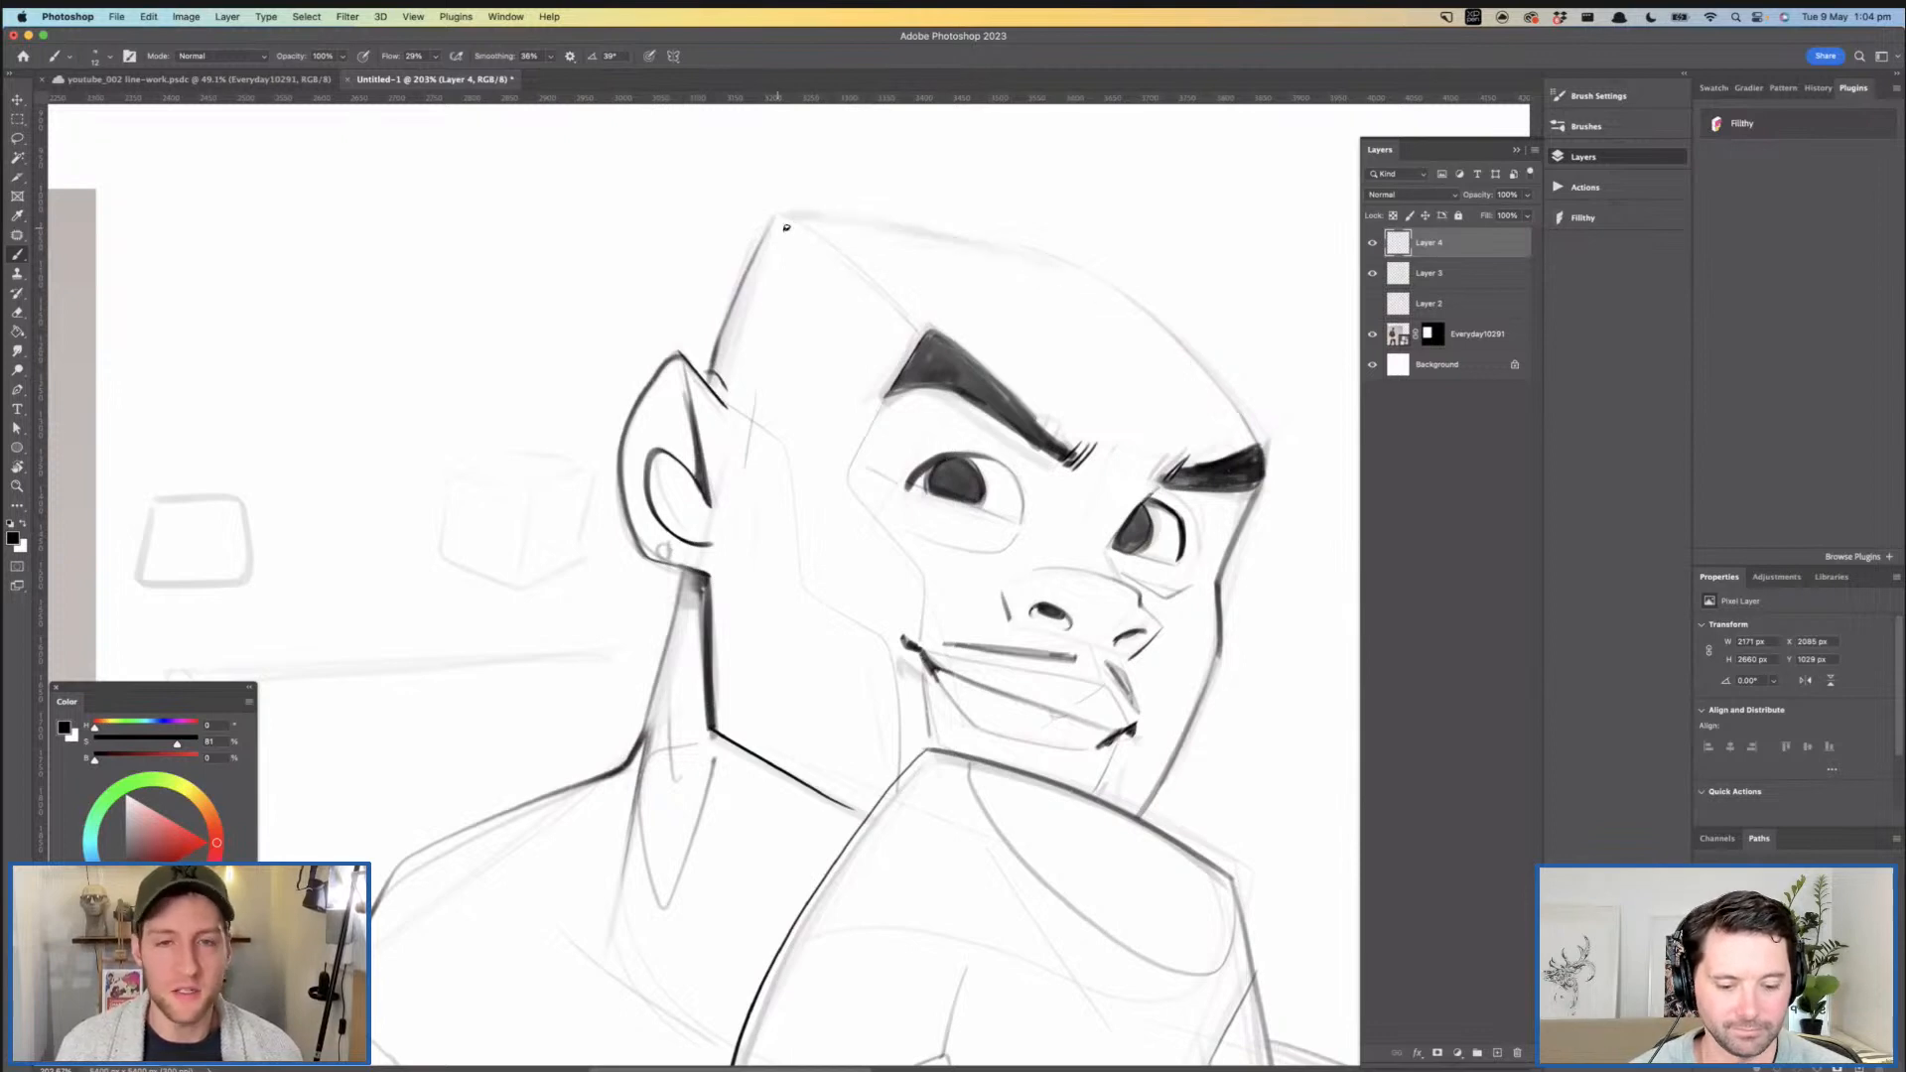
pyautogui.press('super+z')
pyautogui.moveTo(775, 229)
pyautogui.mouseDown()
pyautogui.moveTo(993, 243)
pyautogui.moveTo(1134, 294)
pyautogui.moveTo(1261, 421)
pyautogui.mouseUp()
pyautogui.press('super+z')
pyautogui.moveTo(1104, 281)
pyautogui.mouseDown()
pyautogui.moveTo(1198, 349)
pyautogui.moveTo(1256, 442)
pyautogui.mouseUp()
pyautogui.moveTo(1222, 487); pyautogui.dragTo(1080, 465)
pyautogui.moveTo(1080, 465); pyautogui.dragTo(945, 344)
pyautogui.moveTo(944, 344); pyautogui.dragTo(1026, 348)
pyautogui.press('e')
pyautogui.moveTo(919, 229)
pyautogui.mouseDown()
pyautogui.moveTo(934, 224)
pyautogui.moveTo(894, 236)
pyautogui.moveTo(948, 230)
pyautogui.moveTo(845, 360)
pyautogui.moveTo(898, 243)
pyautogui.moveTo(1098, 244)
pyautogui.mouseUp()
pyautogui.press('b')
pyautogui.press('super+z')
pyautogui.press('super+z')
pyautogui.moveTo(907, 223)
pyautogui.mouseDown()
pyautogui.moveTo(1119, 260)
pyautogui.moveTo(1059, 340)
pyautogui.mouseUp()
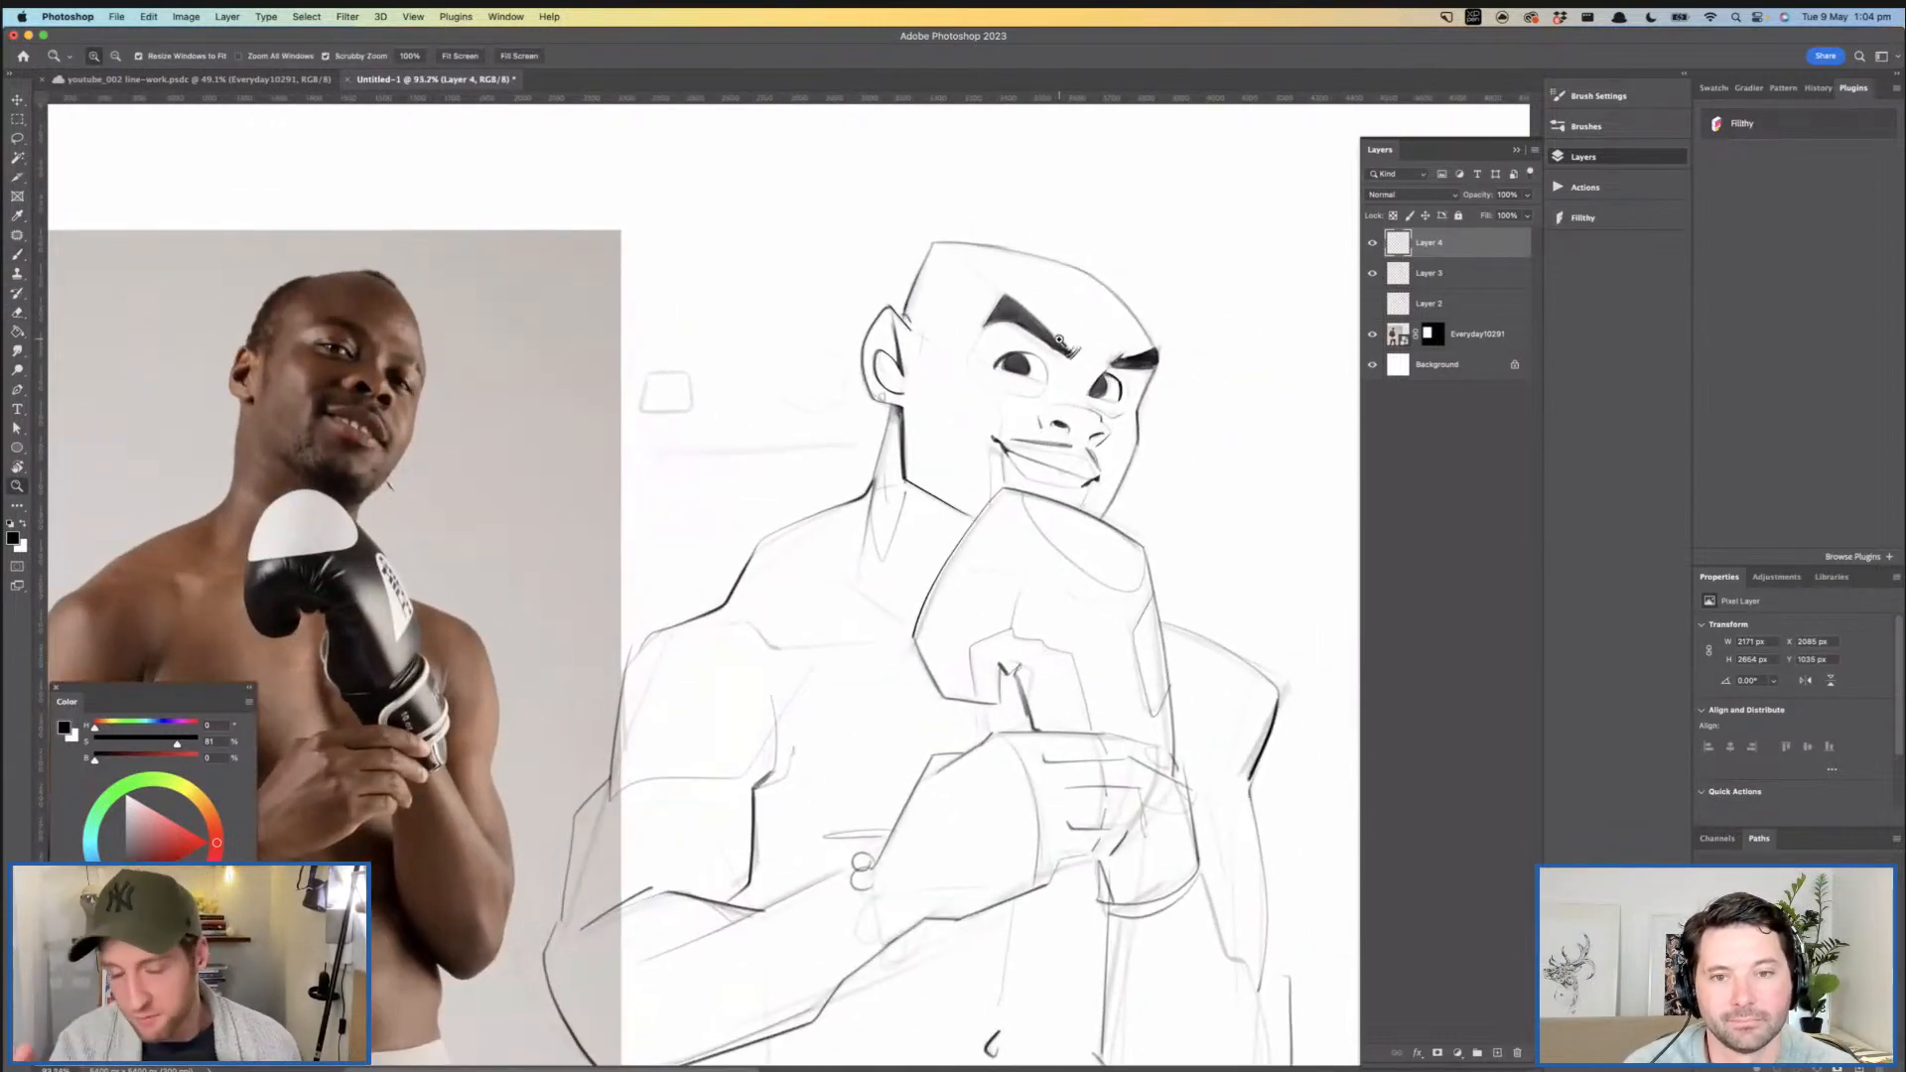
# - Examine the boxer's face up close and flip the canvas view horizontally to check the proportions
pyautogui.moveTo(1195, 439); pyautogui.dragTo(1256, 434)
pyautogui.press('super+z')
pyautogui.moveTo(1109, 331)
pyautogui.mouseDown()
pyautogui.moveTo(1082, 389)
pyautogui.moveTo(1063, 373)
pyautogui.moveTo(1088, 362)
pyautogui.mouseUp()
pyautogui.moveTo(983, 418)
pyautogui.mouseDown()
pyautogui.moveTo(1027, 415)
pyautogui.moveTo(896, 389)
pyautogui.mouseUp()
pyautogui.moveTo(1023, 371); pyautogui.dragTo(1058, 364)
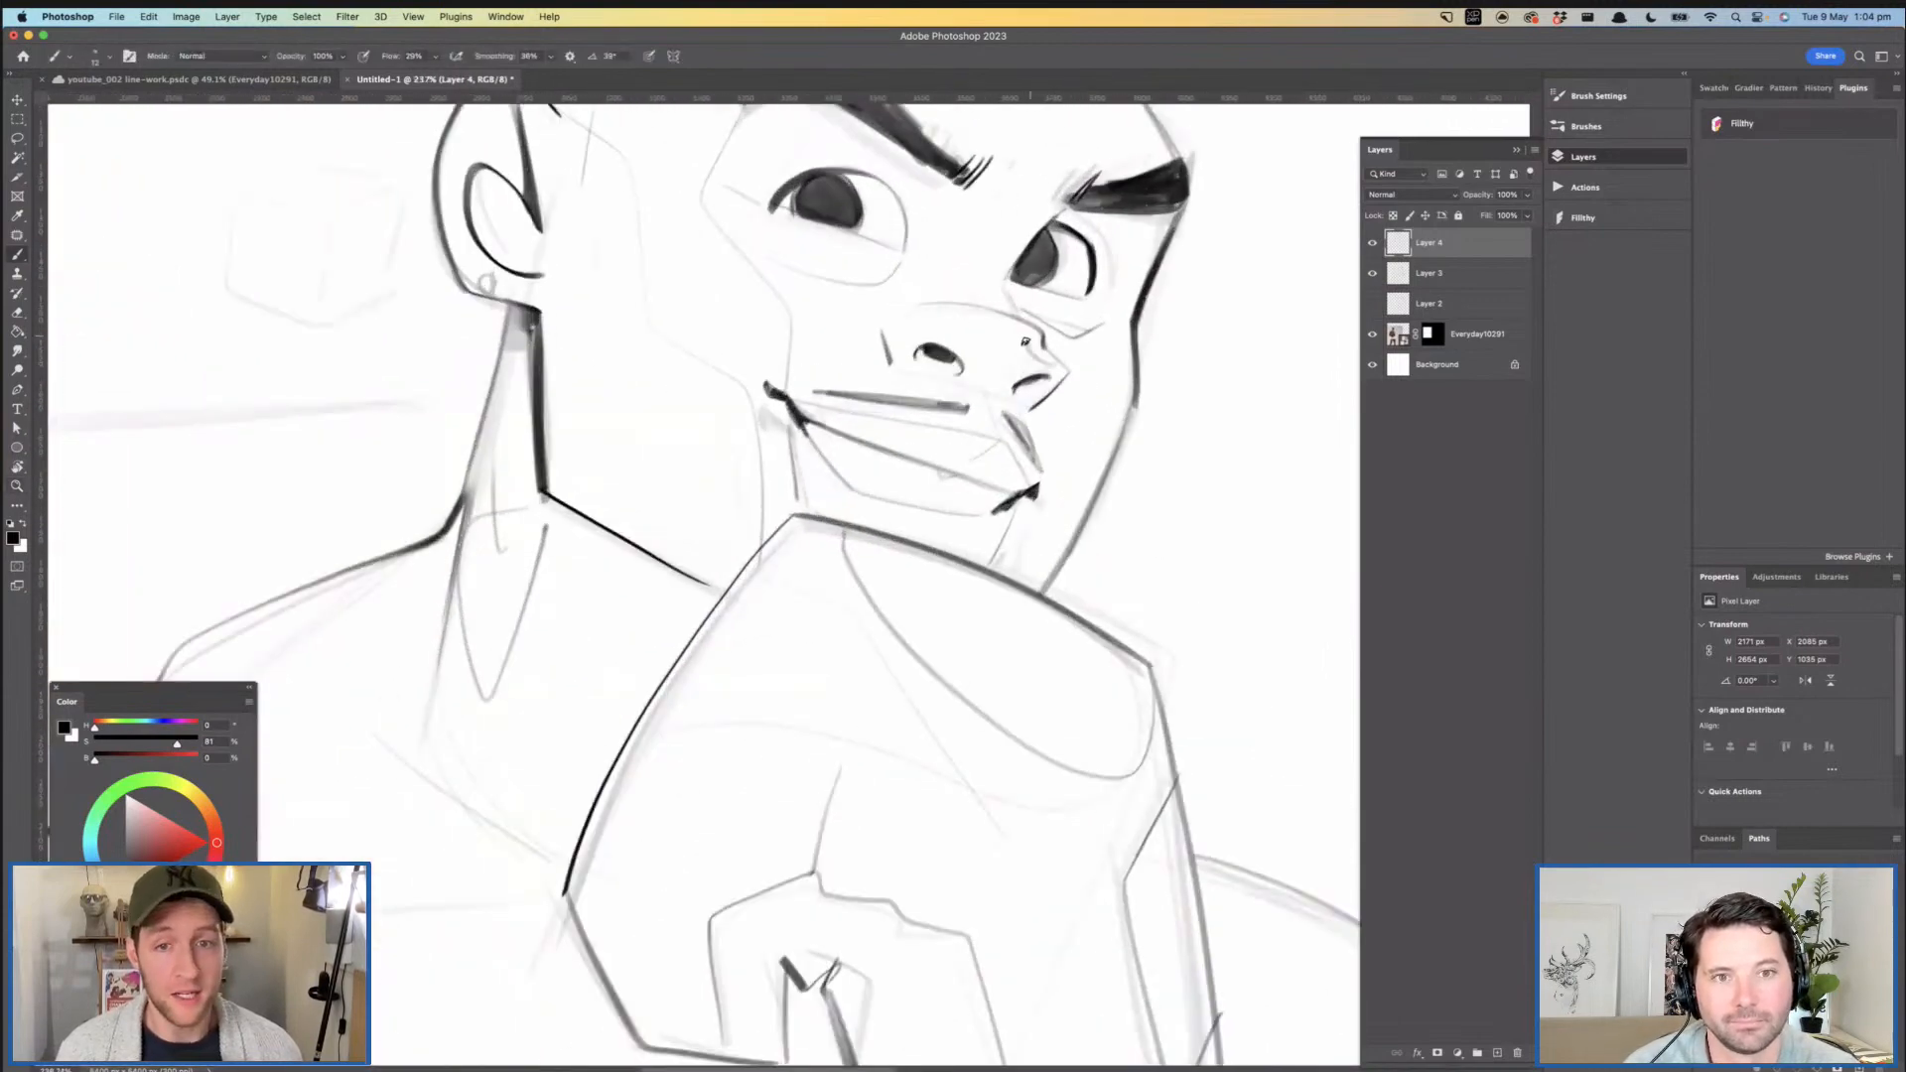
pyautogui.moveTo(910, 337); pyautogui.dragTo(882, 330)
pyautogui.moveTo(961, 346)
pyautogui.mouseDown()
pyautogui.moveTo(862, 340)
pyautogui.moveTo(964, 325)
pyautogui.mouseUp()
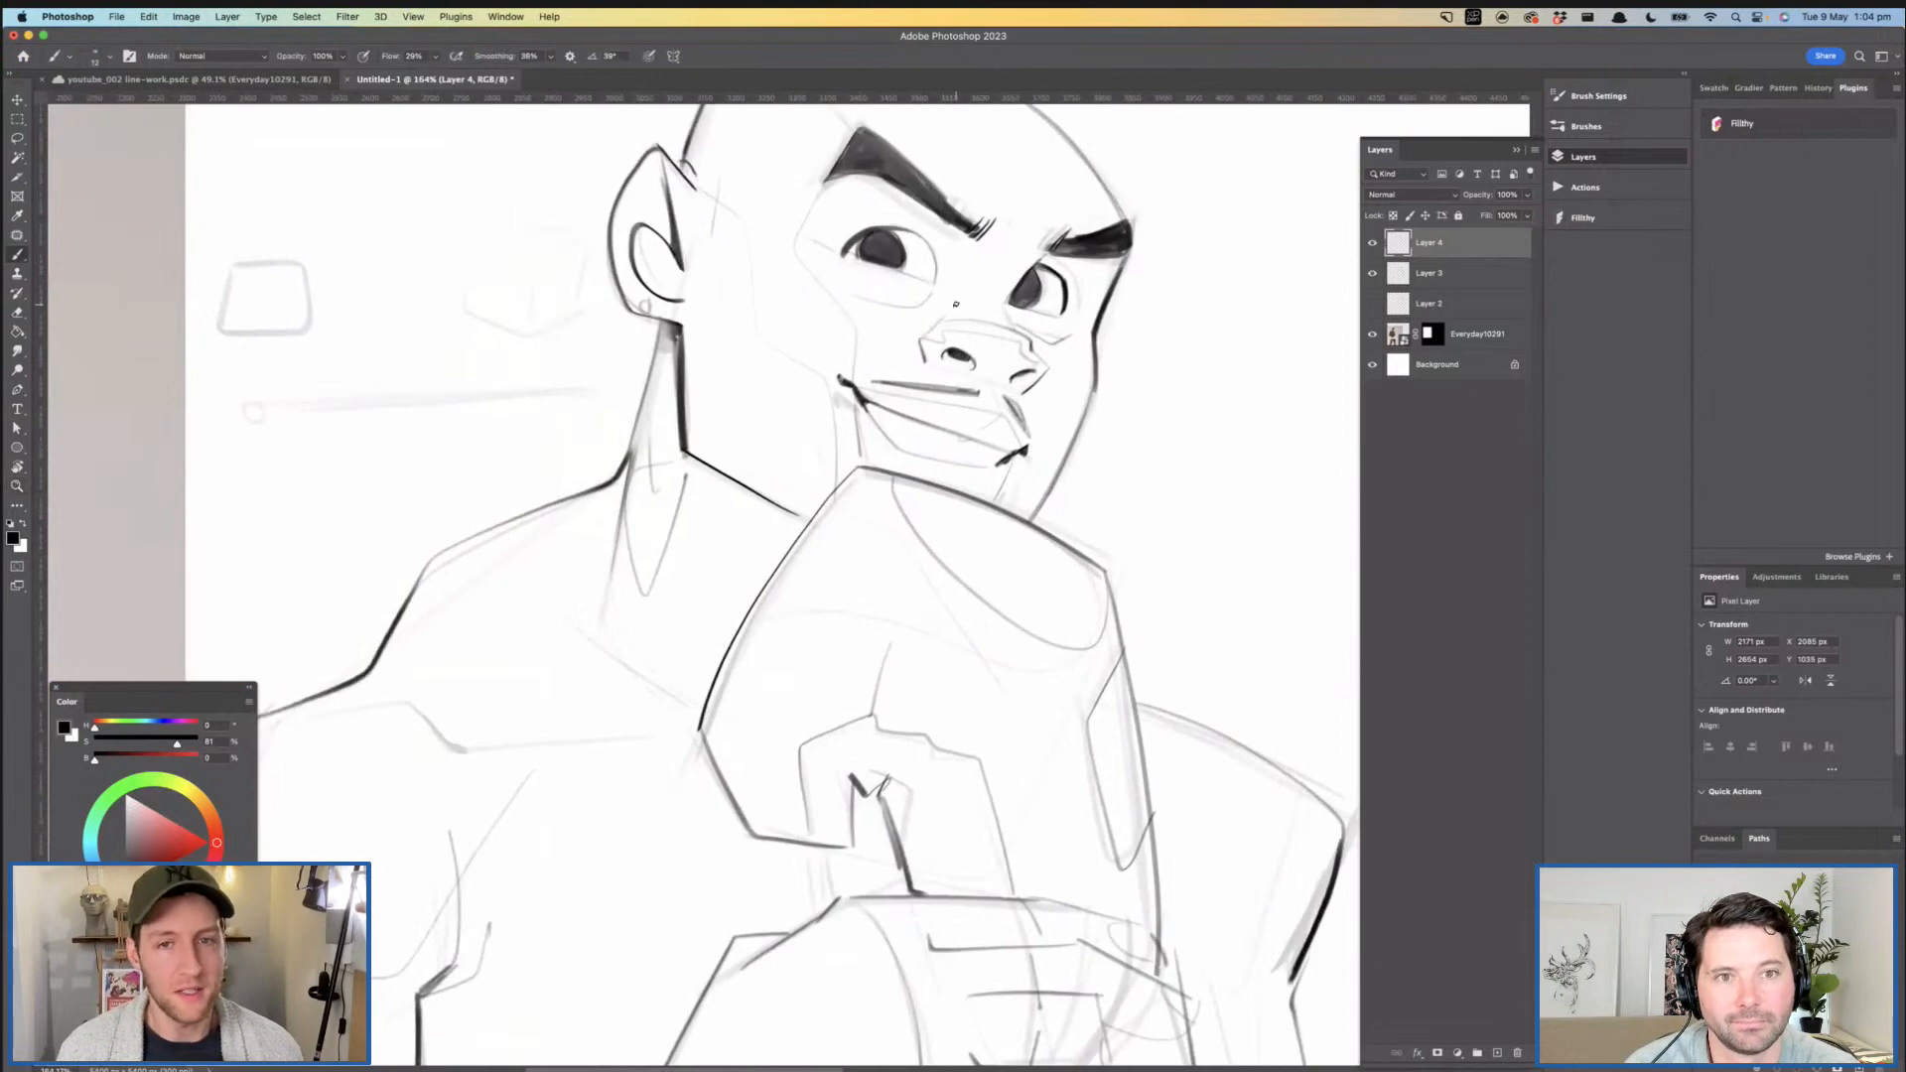
pyautogui.moveTo(996, 314)
pyautogui.mouseDown()
pyautogui.moveTo(935, 312)
pyautogui.moveTo(1031, 288)
pyautogui.moveTo(1012, 301)
pyautogui.moveTo(1051, 323)
pyautogui.moveTo(1028, 268)
pyautogui.mouseUp()
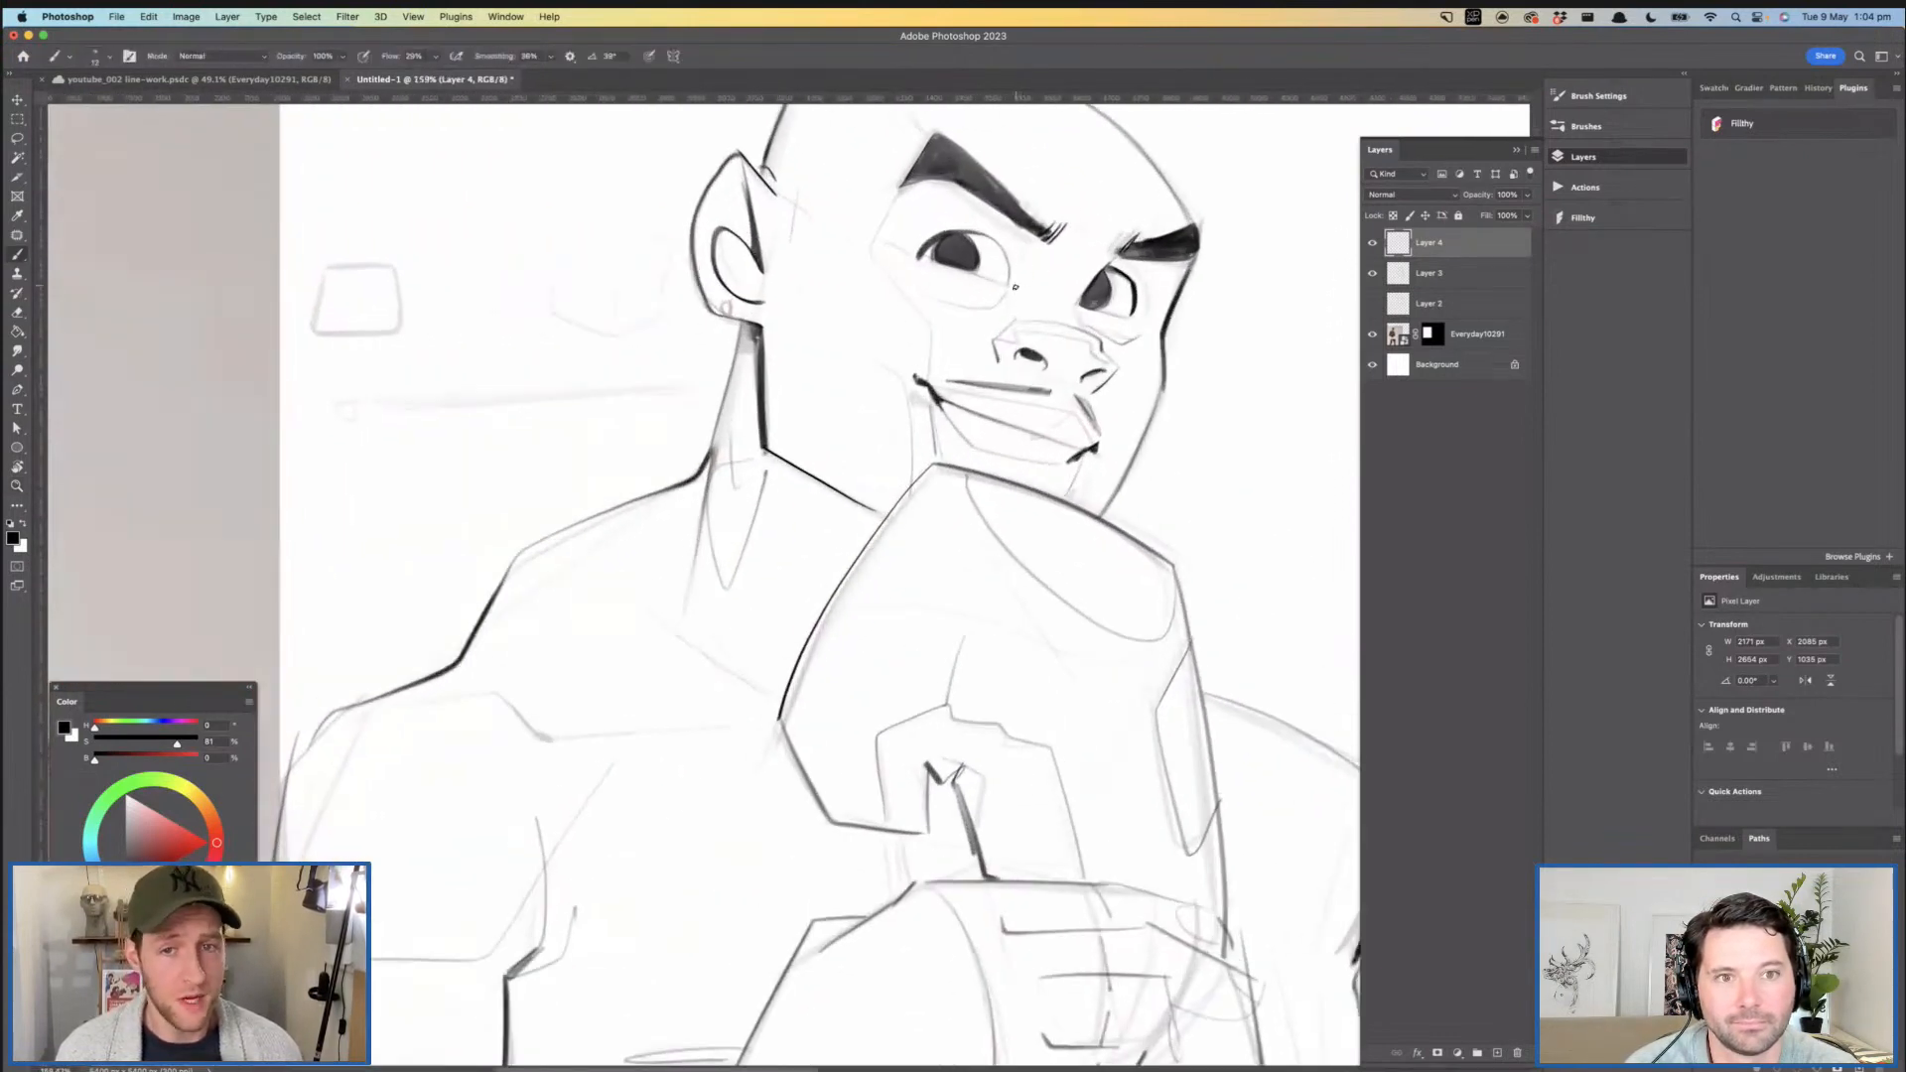
pyautogui.moveTo(1098, 341)
pyautogui.mouseDown()
pyautogui.moveTo(1060, 331)
pyautogui.moveTo(1038, 354)
pyautogui.mouseUp()
pyautogui.press('super+f')
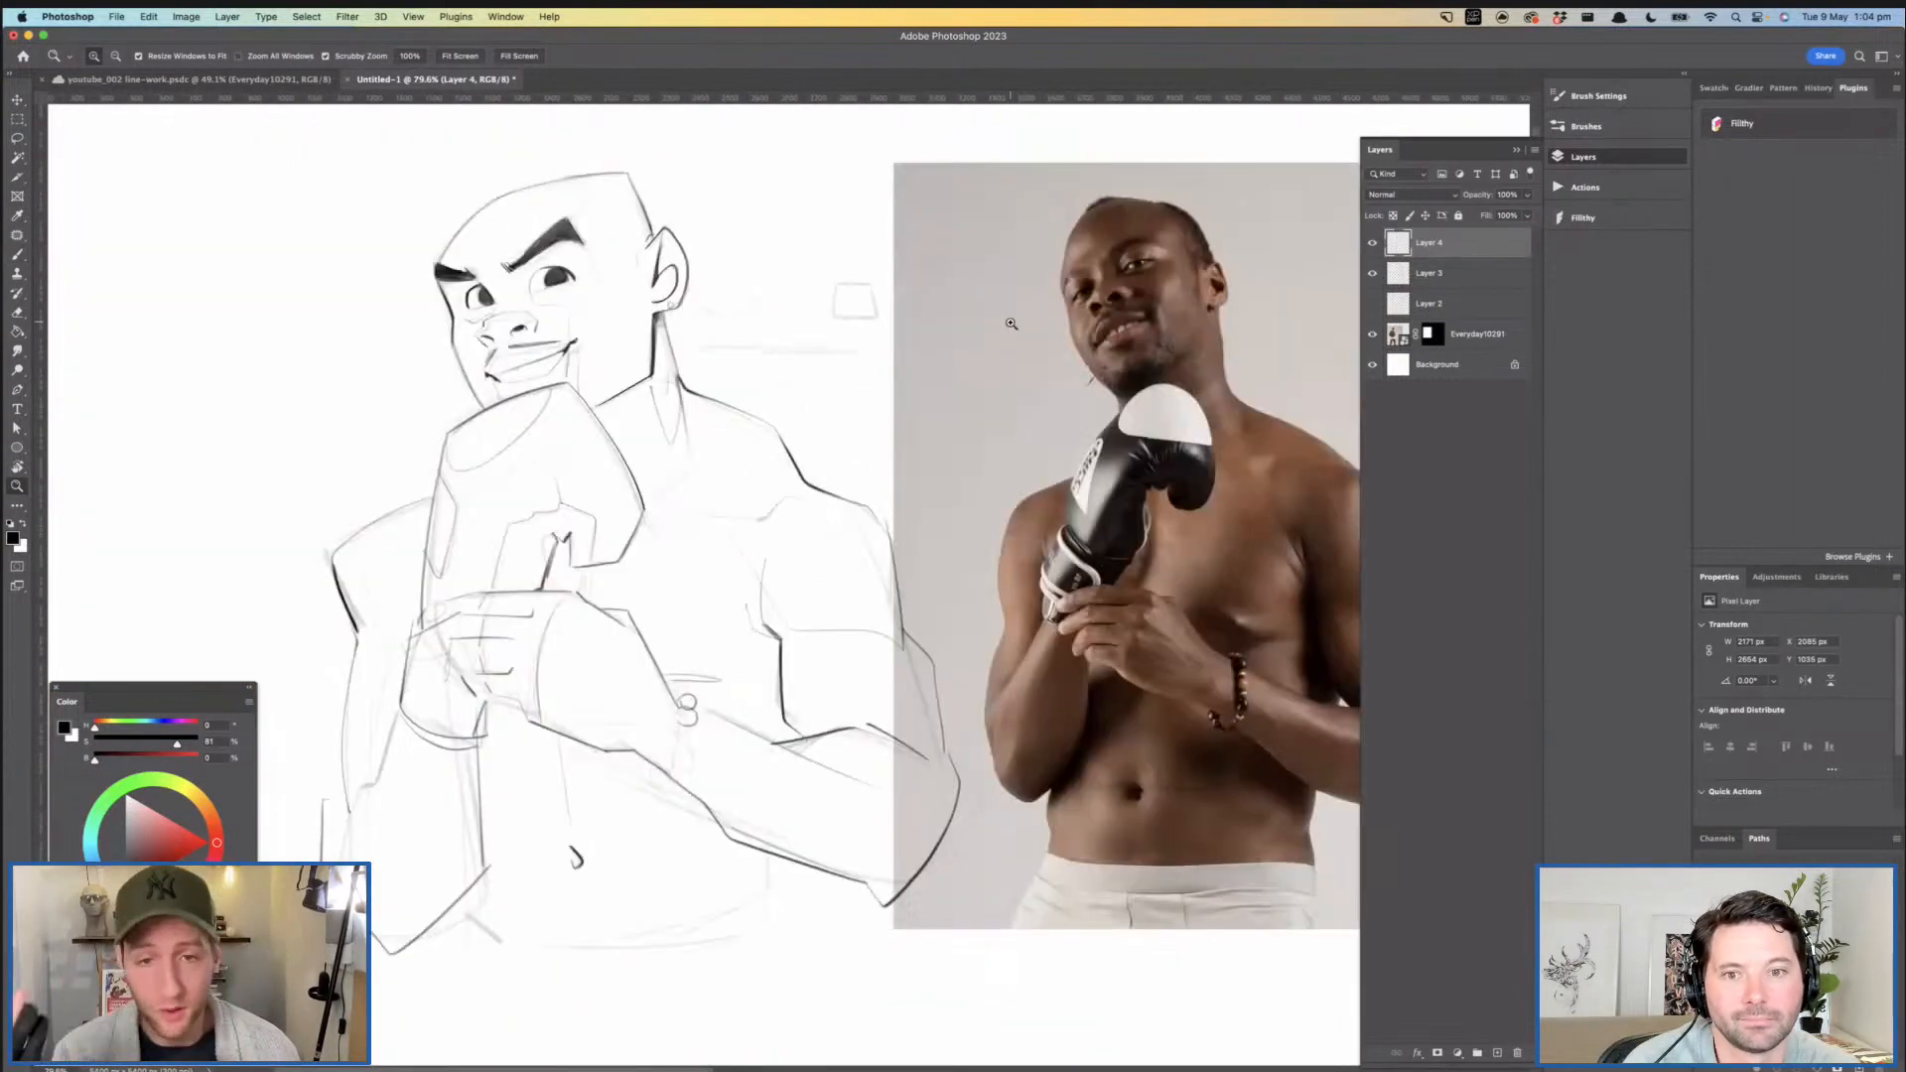
# - Ink small tooth marks along the parting line of the mouth
pyautogui.moveTo(898, 434); pyautogui.dragTo(947, 467)
pyautogui.moveTo(699, 368); pyautogui.dragTo(750, 347)
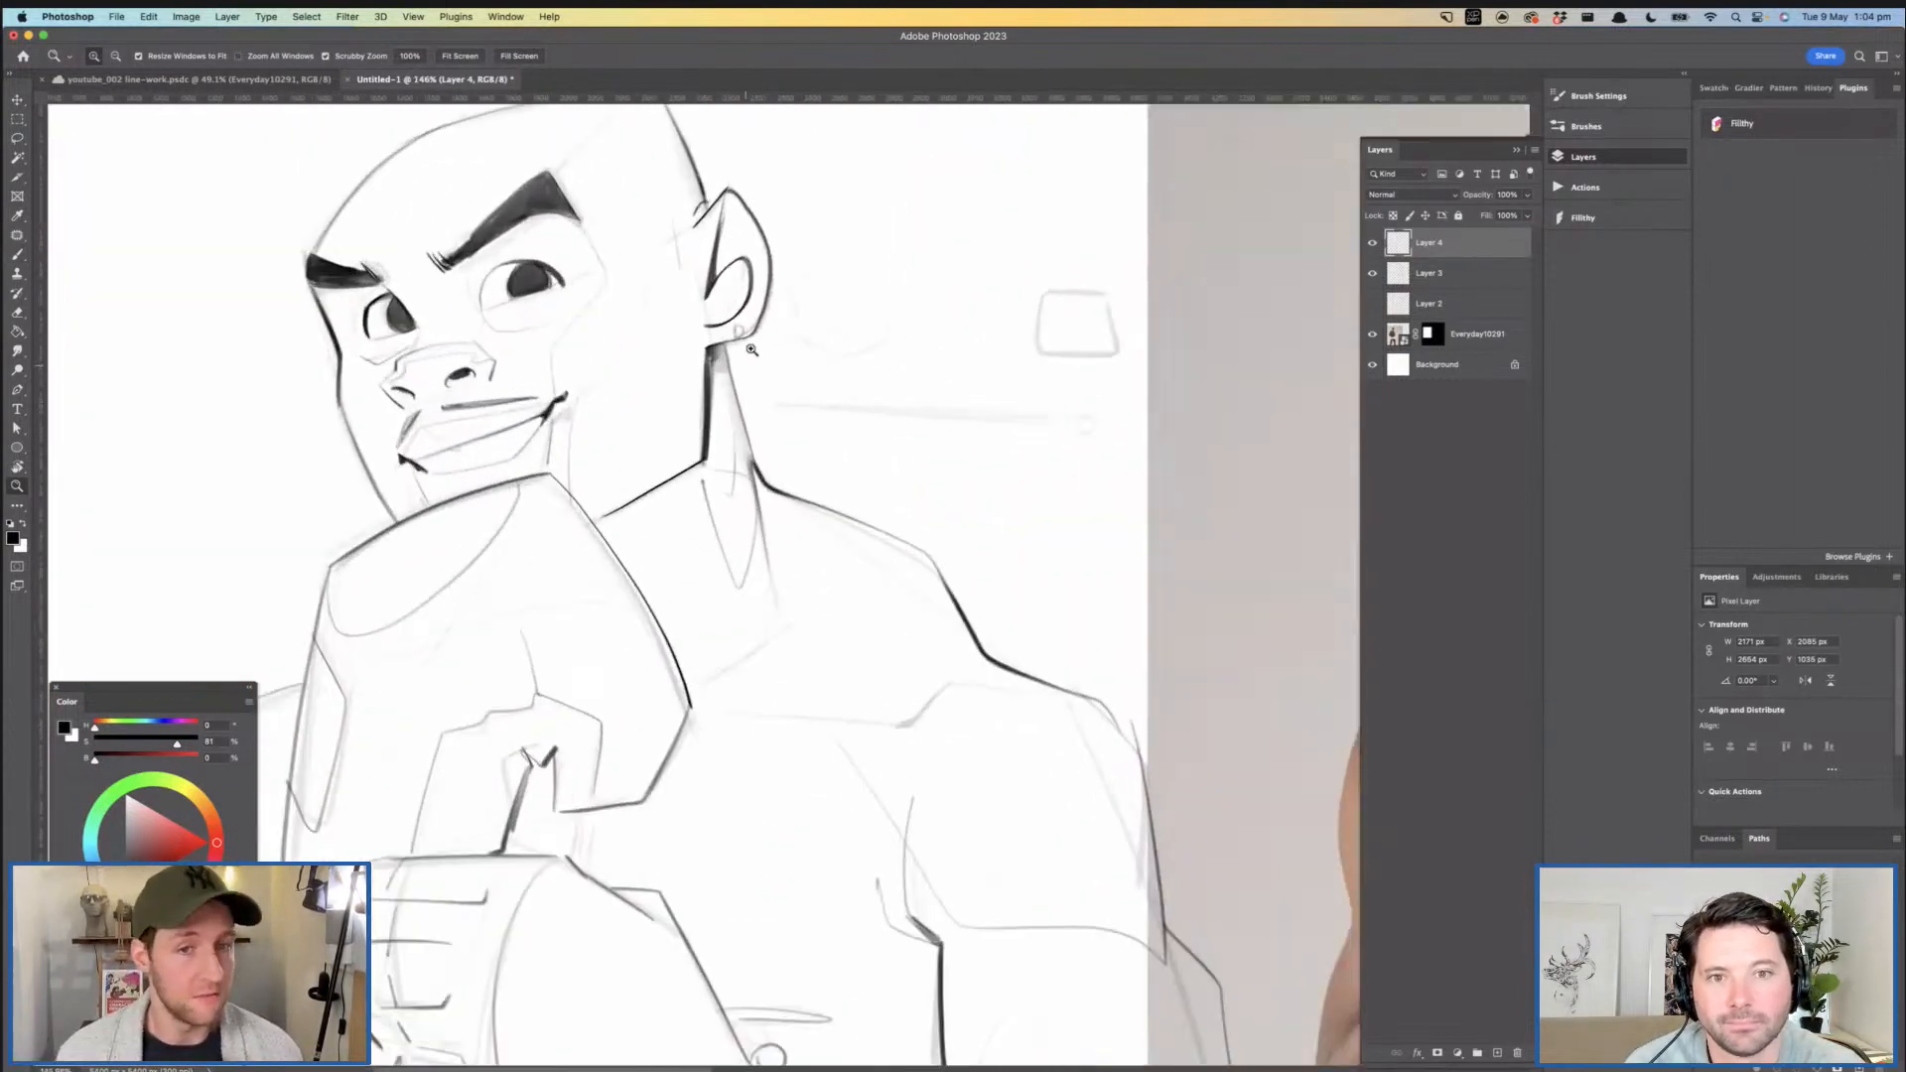
pyautogui.moveTo(738, 476); pyautogui.dragTo(740, 484)
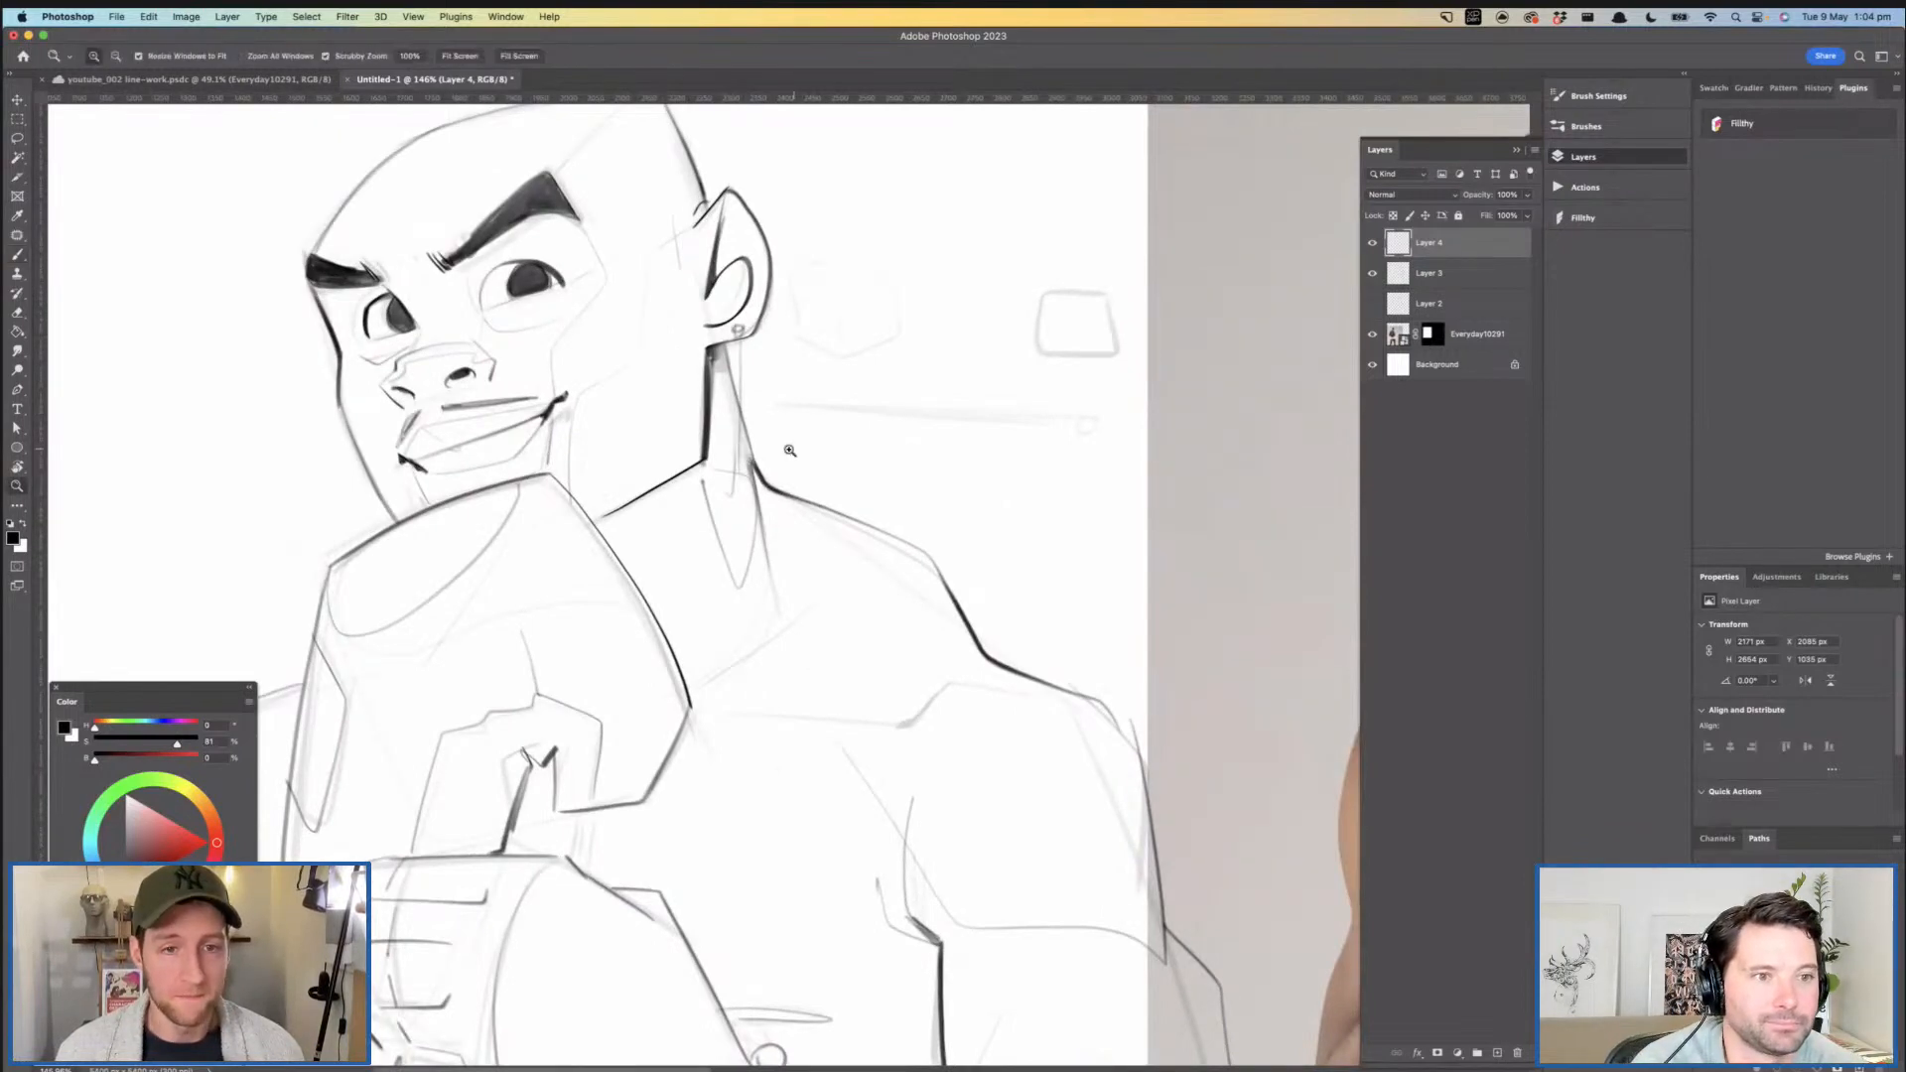
pyautogui.moveTo(918, 385); pyautogui.dragTo(842, 413)
pyautogui.moveTo(652, 425); pyautogui.dragTo(804, 382)
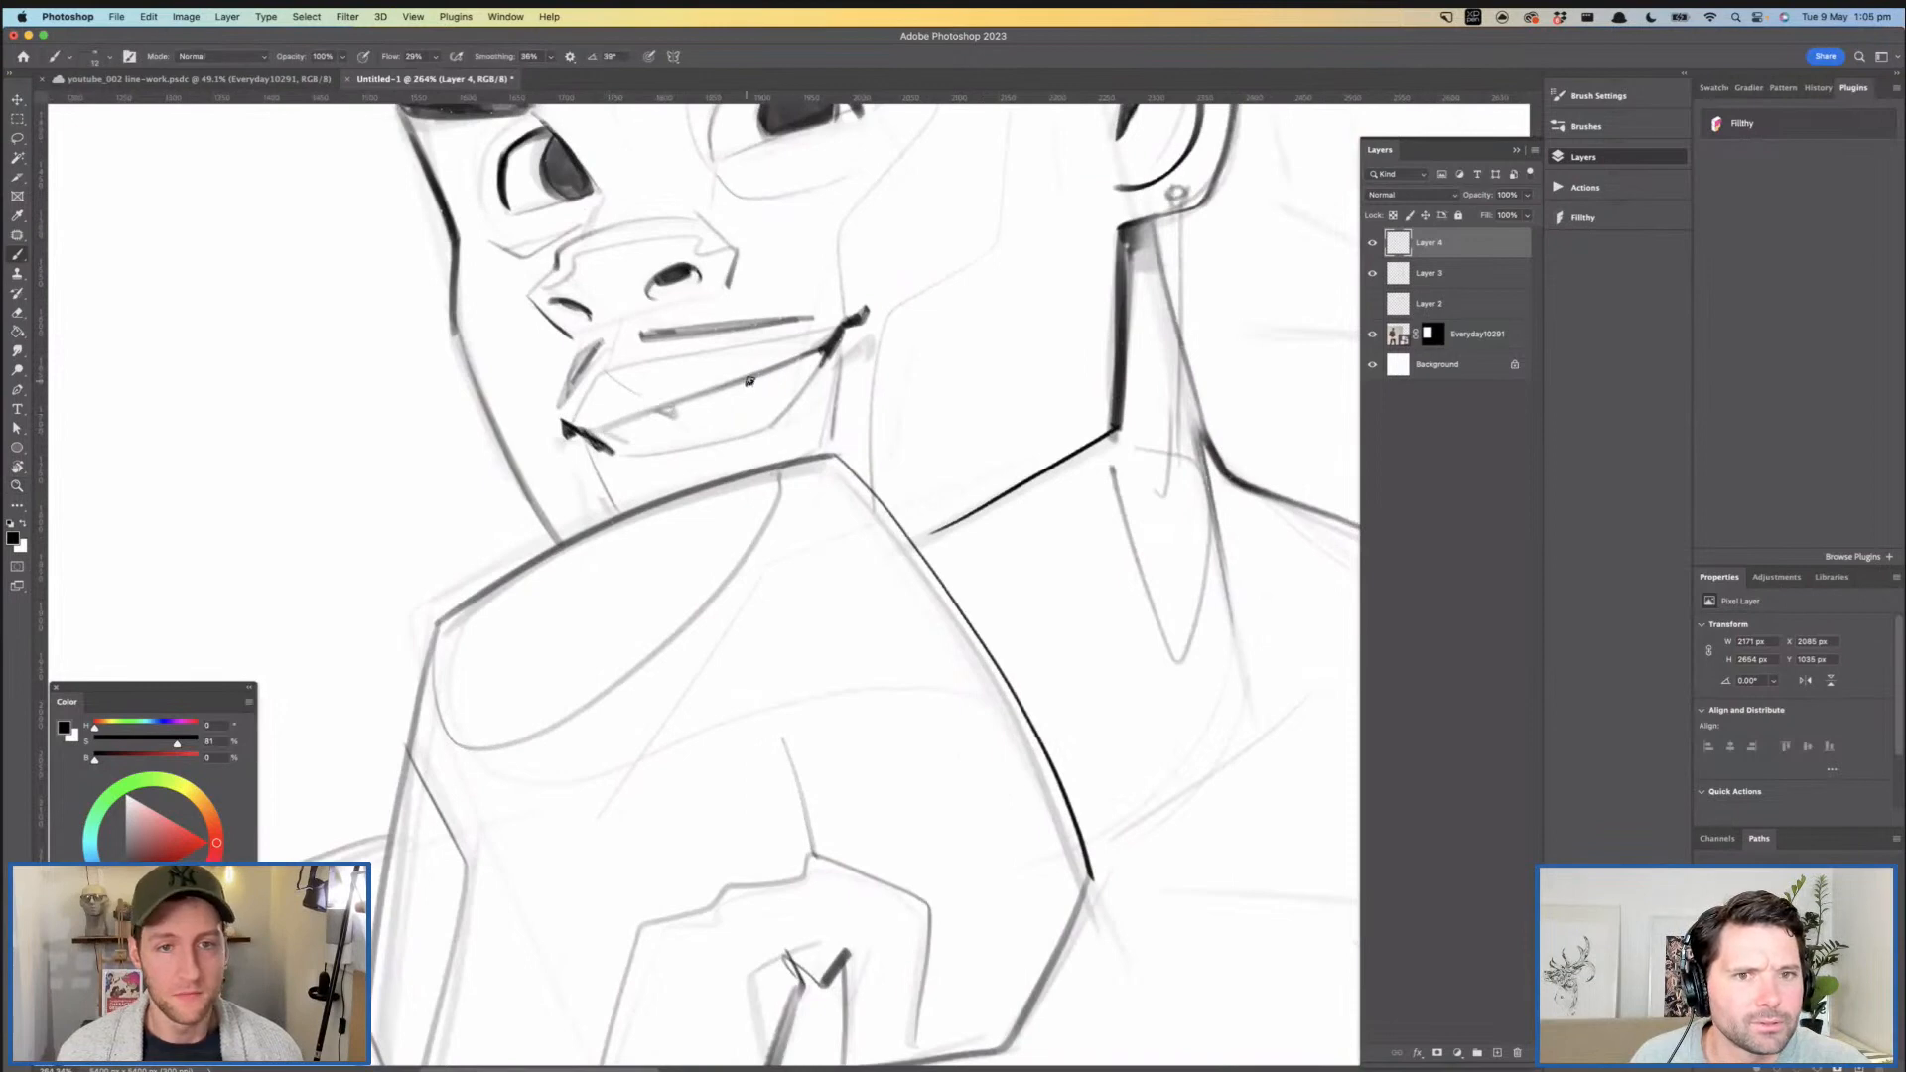
pyautogui.moveTo(860, 382); pyautogui.dragTo(720, 385)
pyautogui.moveTo(1057, 405); pyautogui.dragTo(799, 435)
pyautogui.moveTo(948, 434); pyautogui.dragTo(820, 461)
pyautogui.moveTo(754, 443); pyautogui.dragTo(814, 447)
pyautogui.moveTo(792, 434); pyautogui.dragTo(843, 493)
pyautogui.moveTo(558, 383); pyautogui.dragTo(658, 401)
pyautogui.moveTo(841, 475); pyautogui.dragTo(723, 421)
pyautogui.moveTo(785, 435); pyautogui.dragTo(770, 430)
# - Review the gripping hand, flip the view back to normal, and compare the whole figure with the reference photo
pyautogui.moveTo(549, 615); pyautogui.dragTo(693, 607)
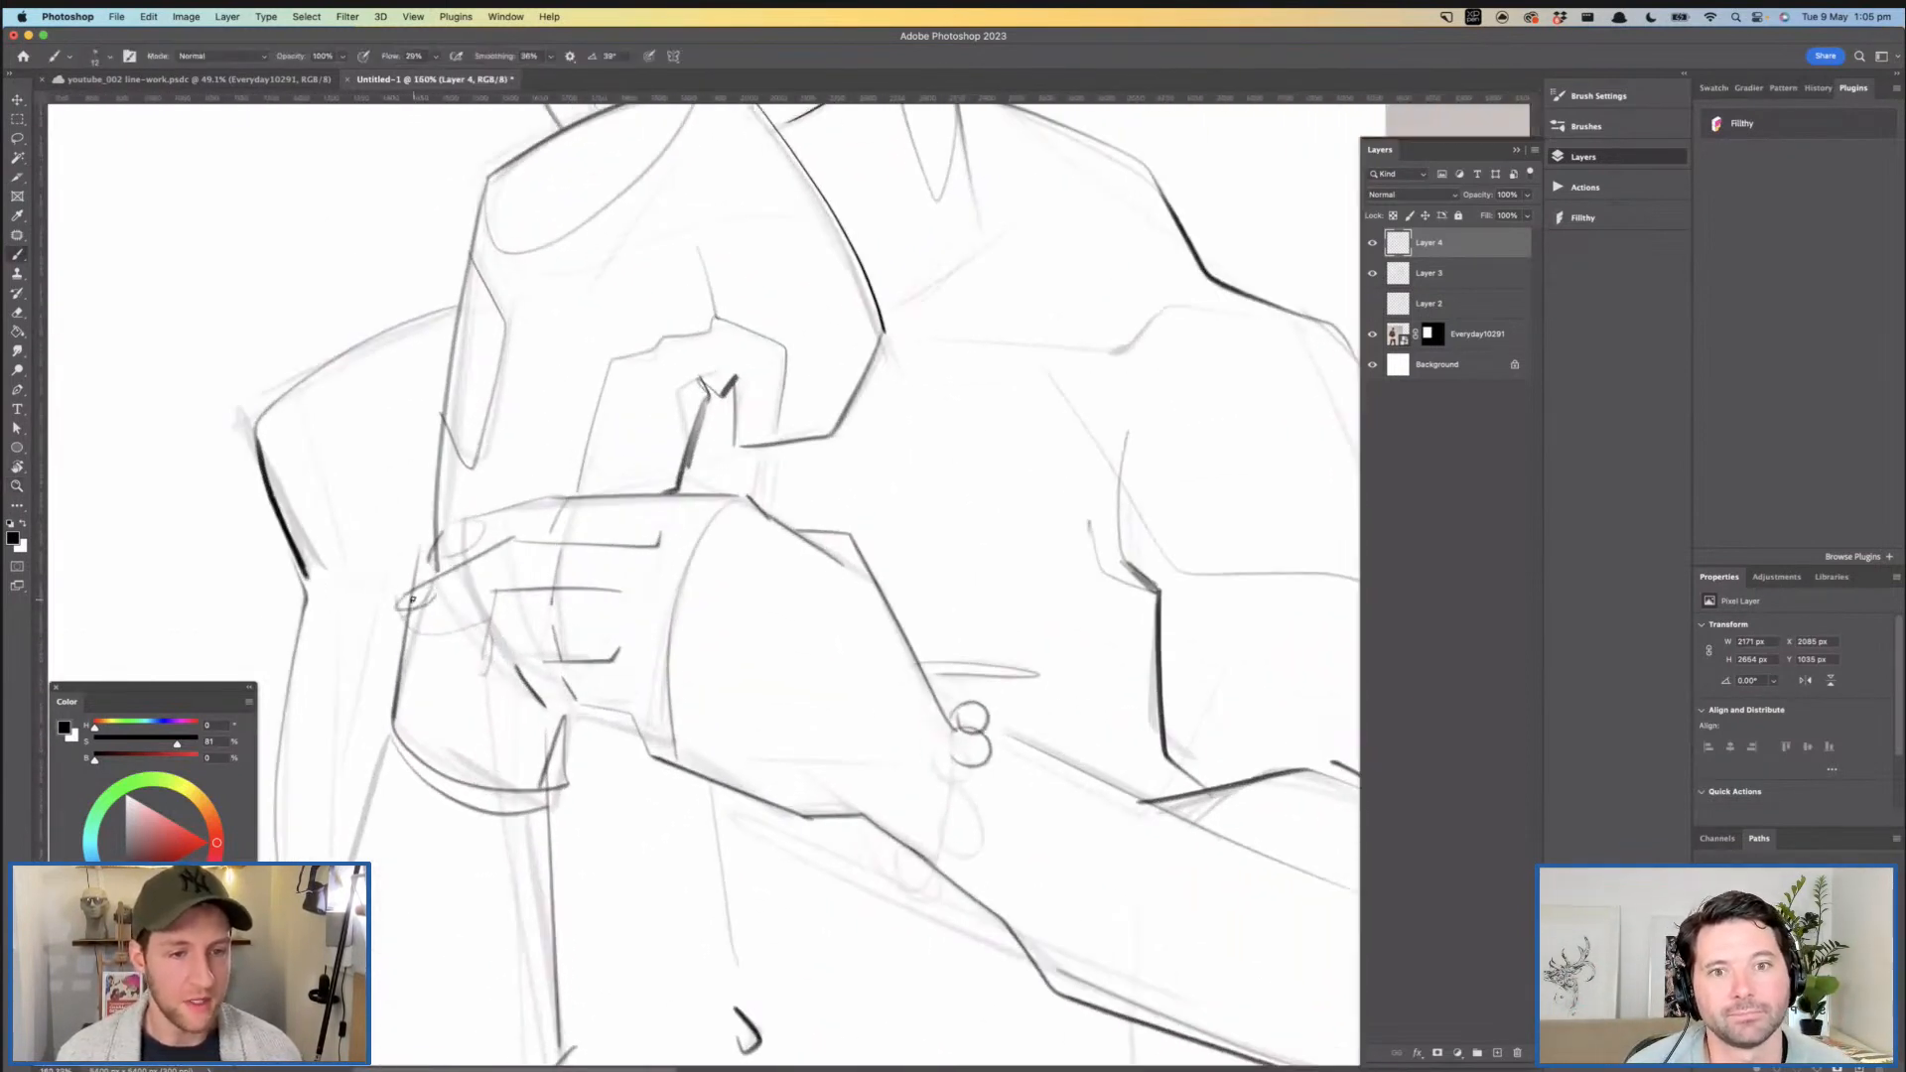
pyautogui.moveTo(639, 504); pyautogui.dragTo(497, 501)
pyautogui.moveTo(712, 430); pyautogui.dragTo(715, 529)
pyautogui.moveTo(712, 400)
pyautogui.mouseDown()
pyautogui.moveTo(669, 395)
pyautogui.moveTo(699, 428)
pyautogui.mouseUp()
pyautogui.moveTo(500, 277)
pyautogui.mouseDown()
pyautogui.moveTo(550, 280)
pyautogui.moveTo(528, 308)
pyautogui.moveTo(561, 422)
pyautogui.moveTo(432, 359)
pyautogui.moveTo(496, 308)
pyautogui.moveTo(516, 355)
pyautogui.mouseUp()
pyautogui.click(19, 139)
pyautogui.press('super+d')
pyautogui.moveTo(802, 403); pyautogui.dragTo(740, 398)
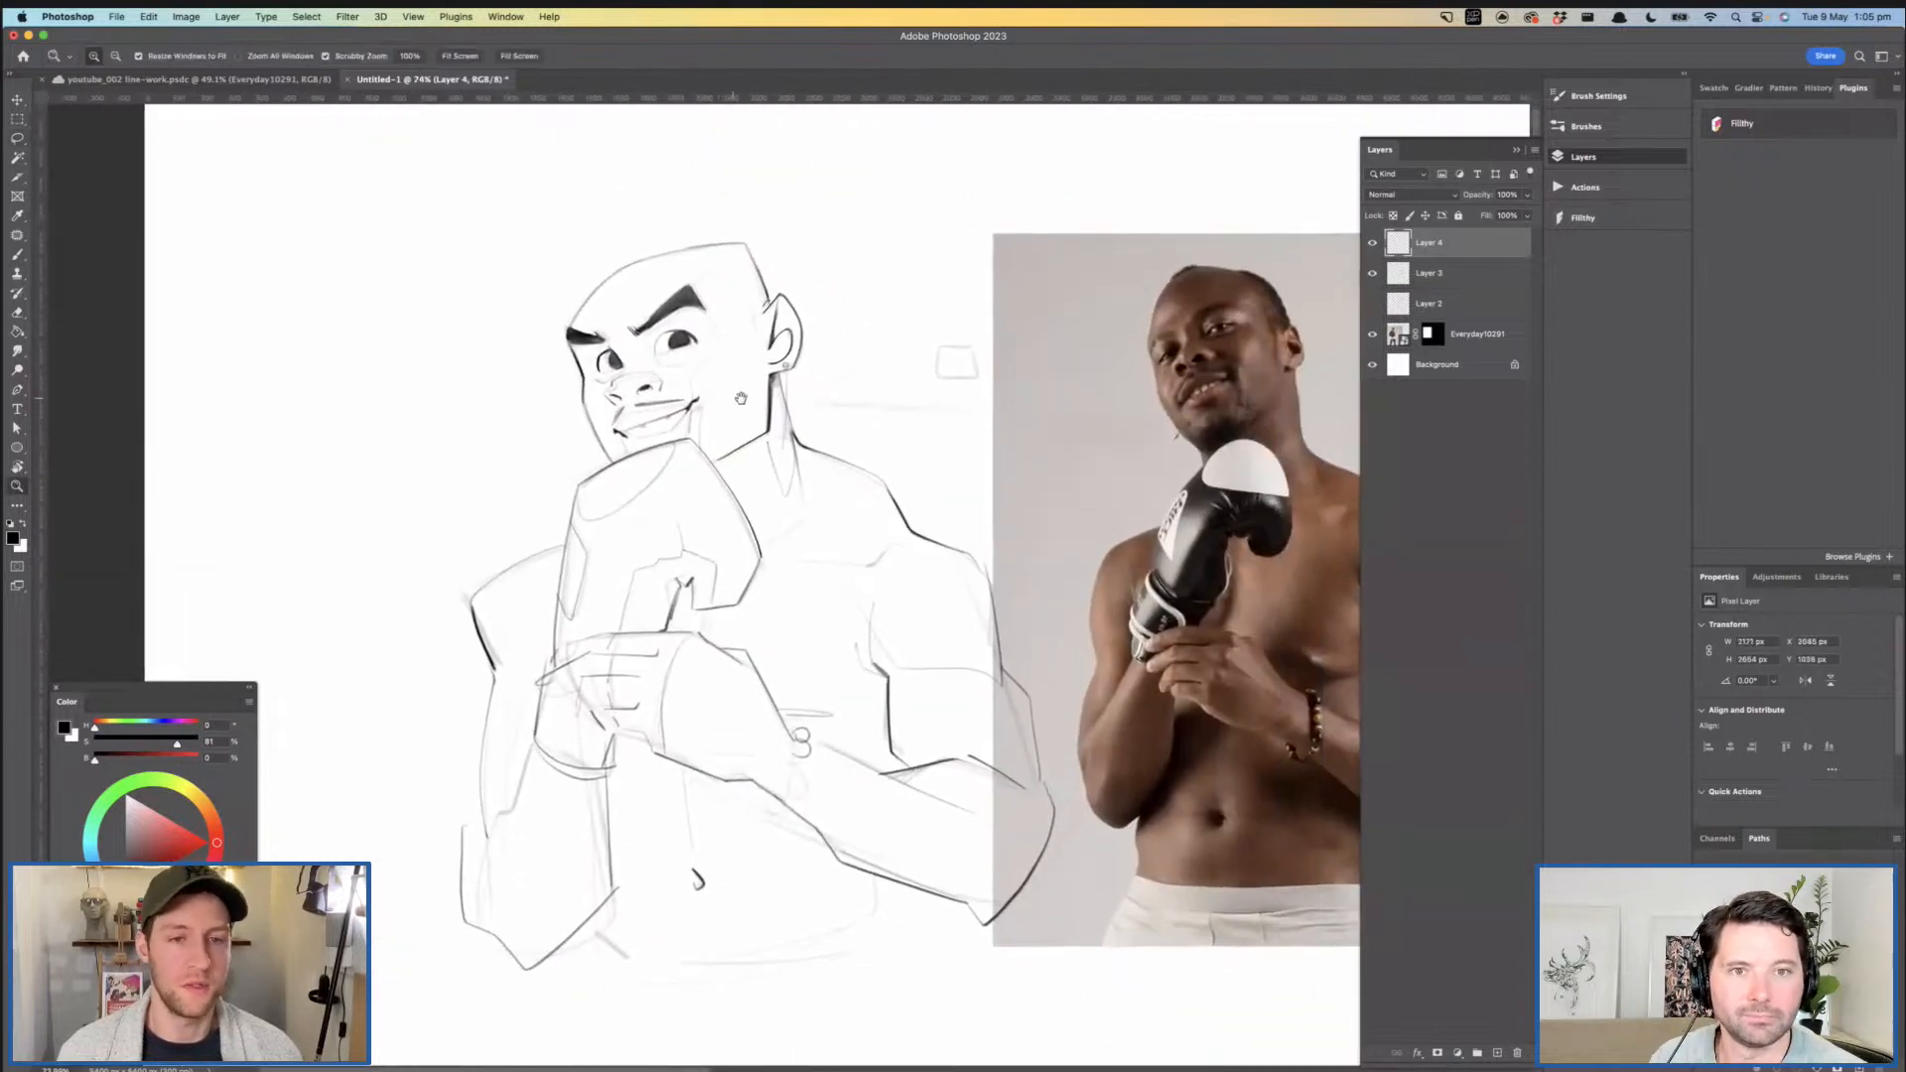
pyautogui.press('super+shift+h')
pyautogui.moveTo(923, 424); pyautogui.dragTo(932, 432)
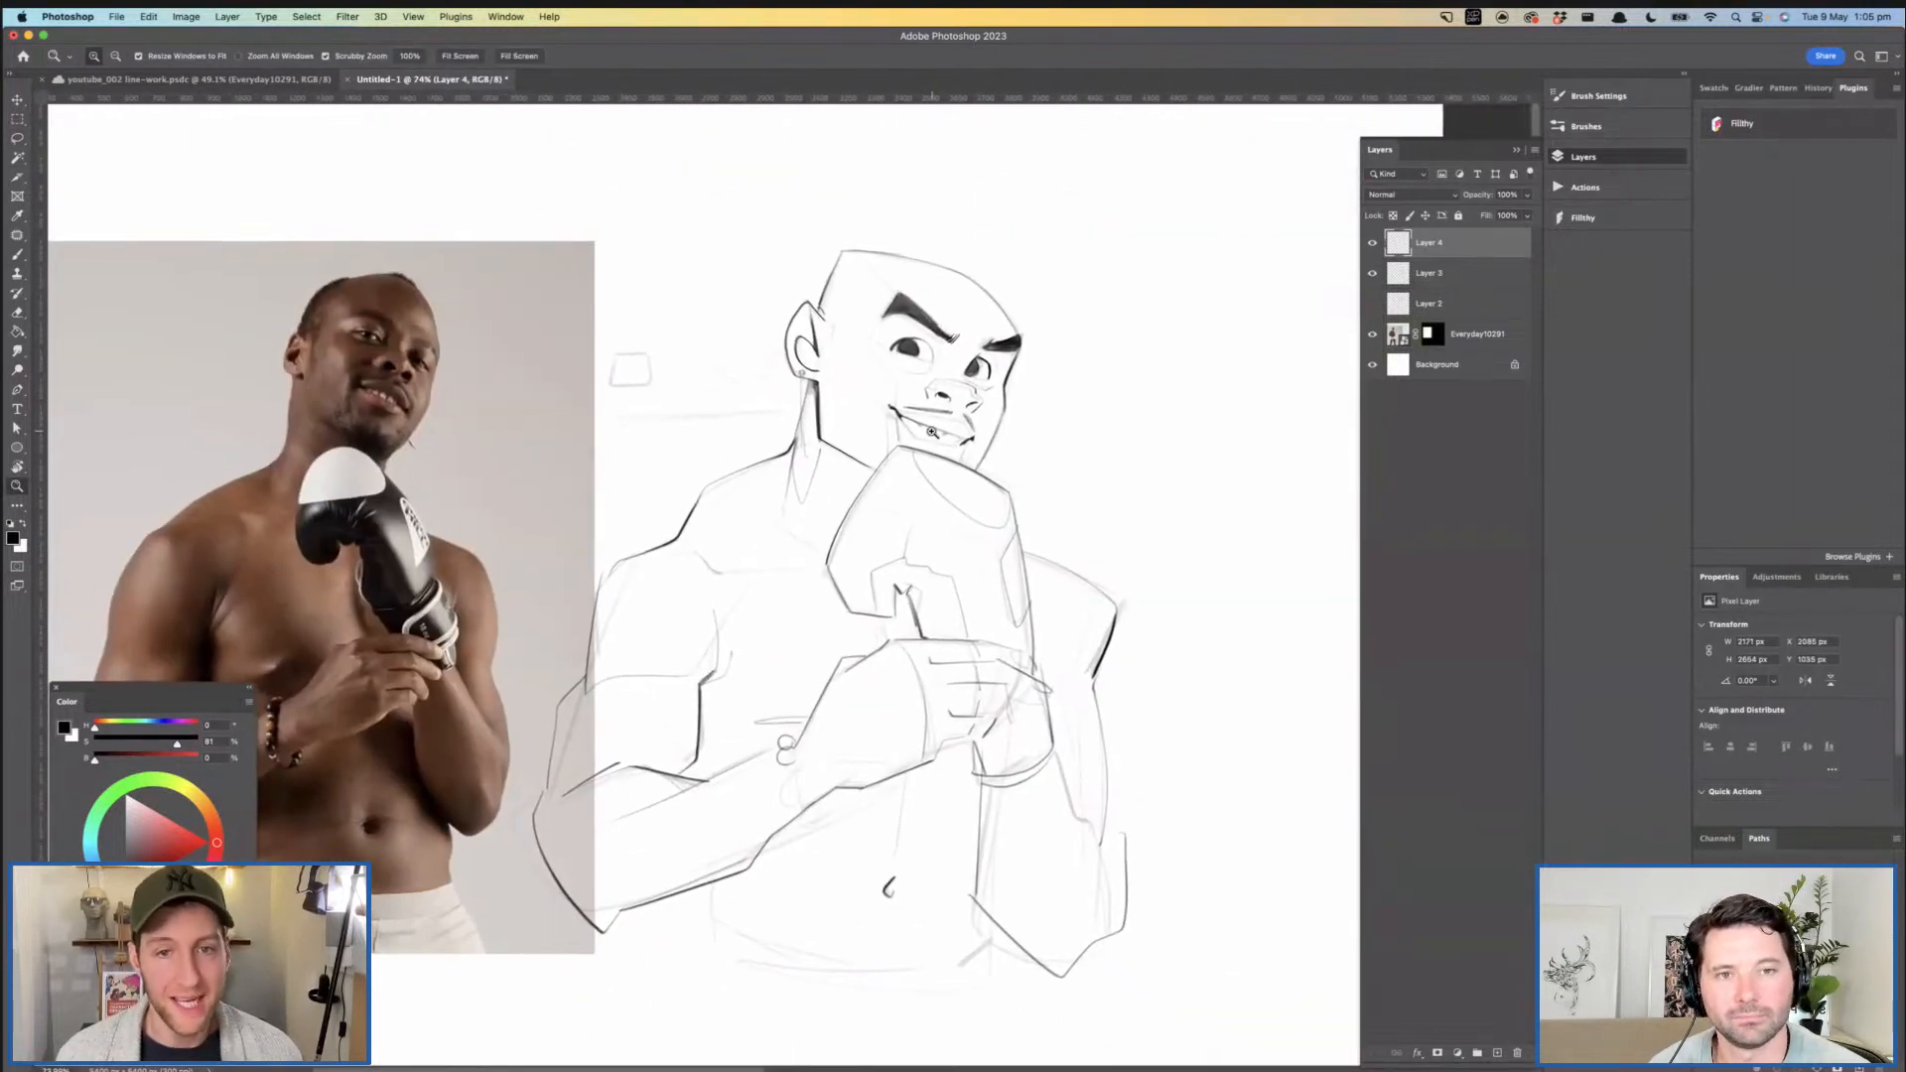
pyautogui.moveTo(867, 380); pyautogui.dragTo(883, 363)
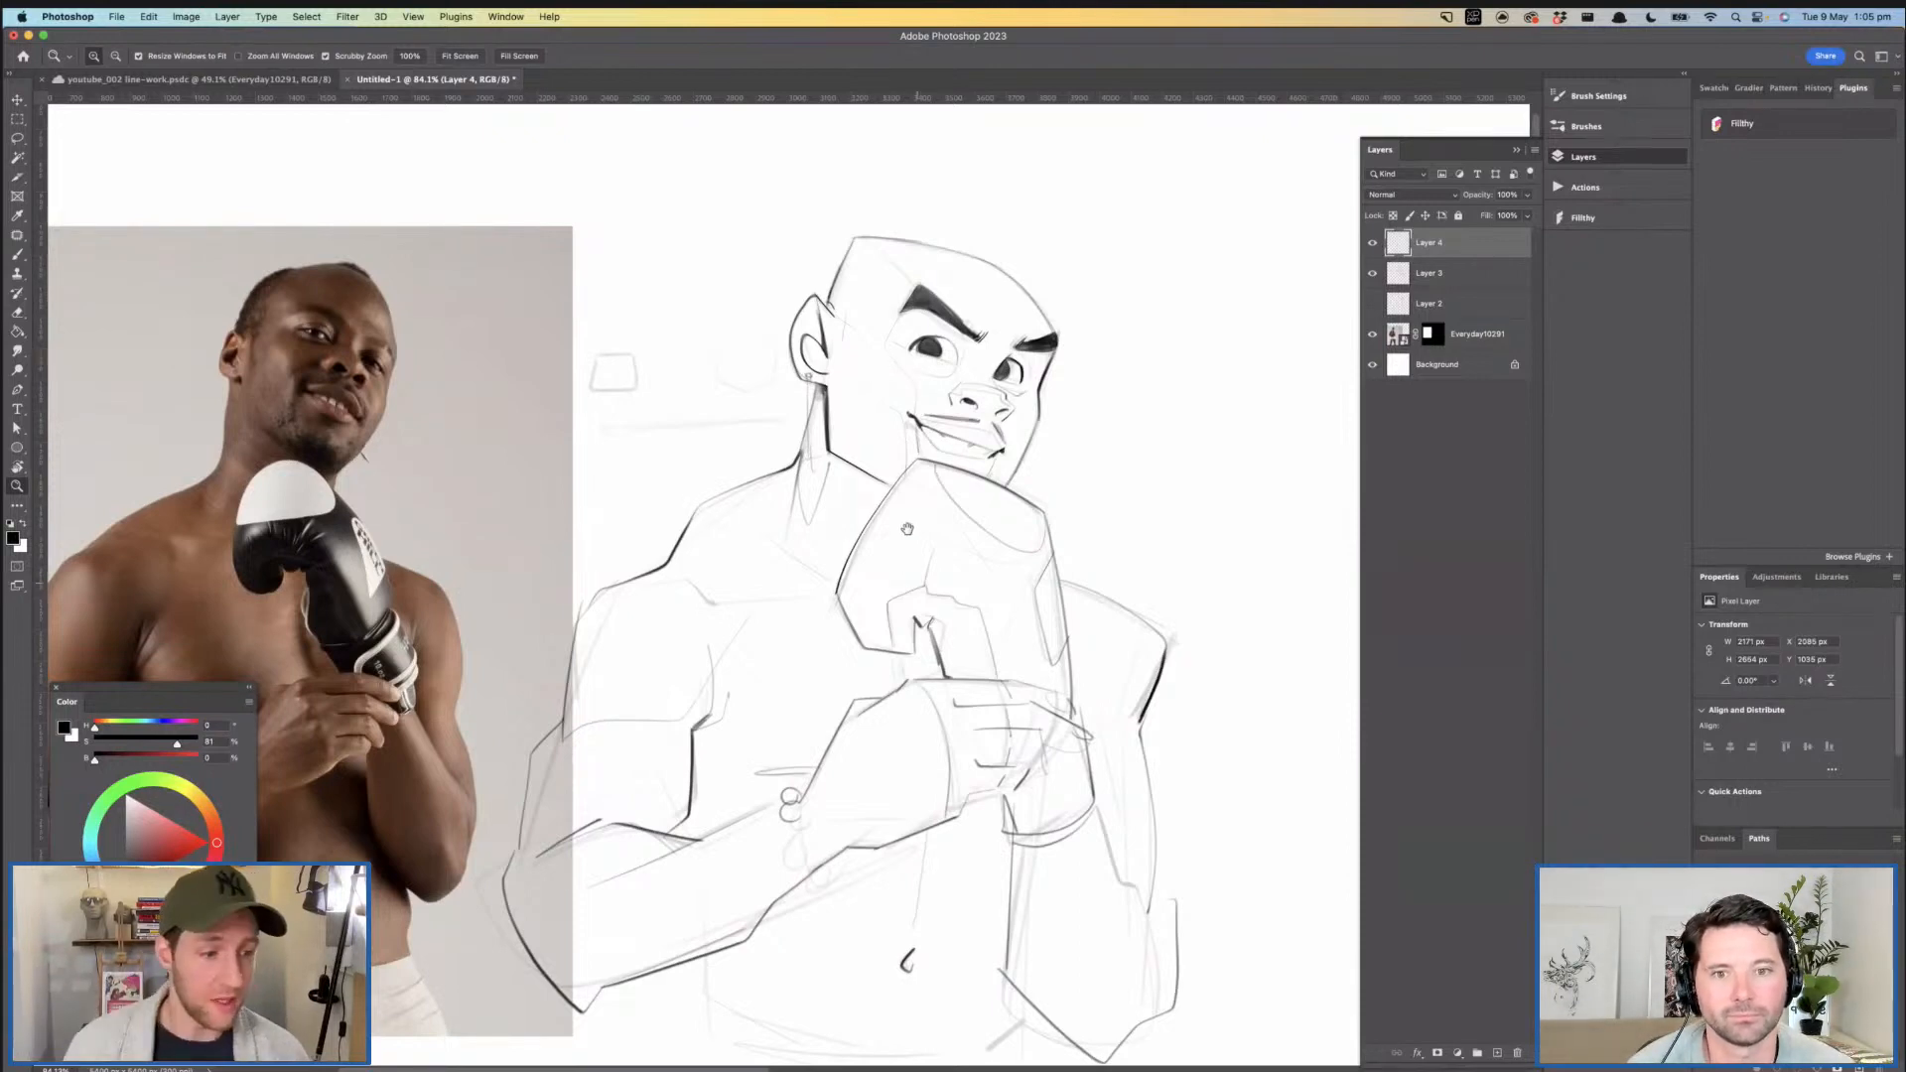
pyautogui.moveTo(907, 564); pyautogui.dragTo(868, 516)
# - Mirror the view with Flip Horizontal and frame the head and glove
pyautogui.click(414, 17)
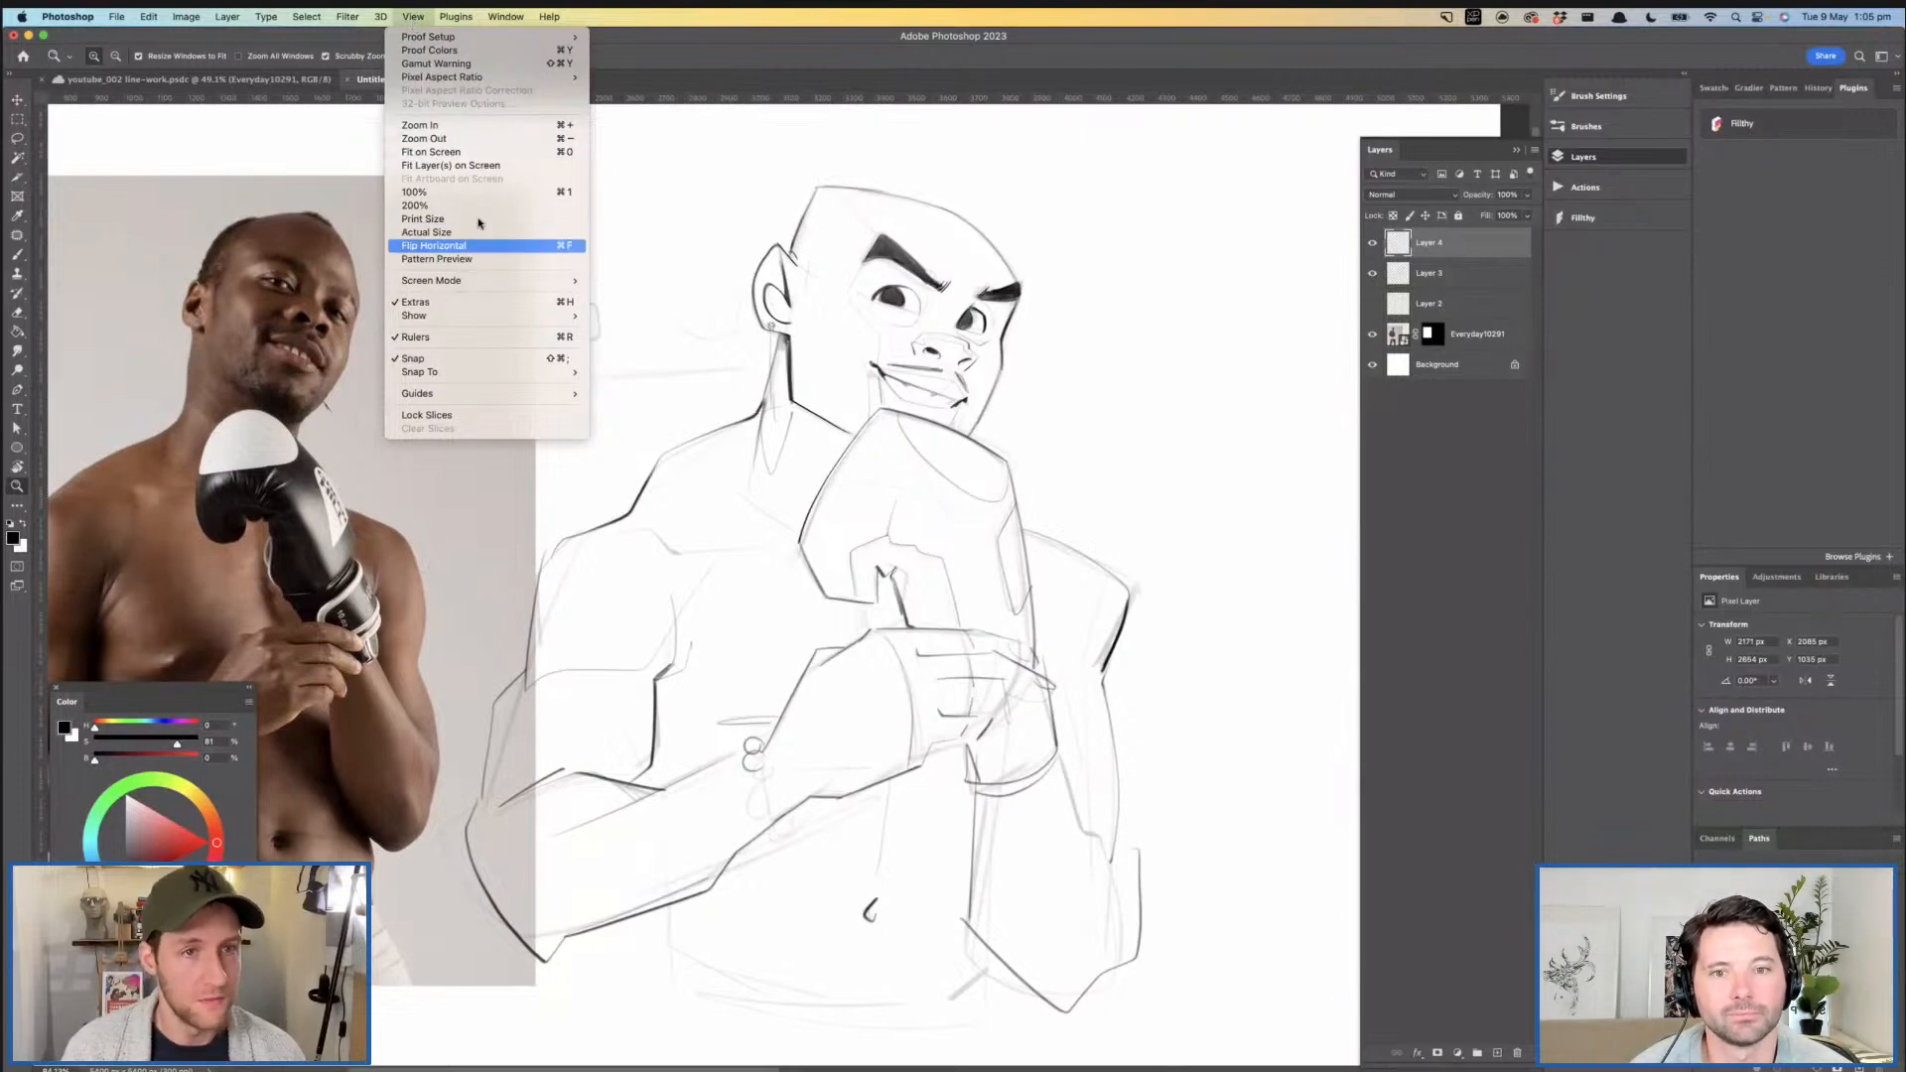
pyautogui.click(765, 481)
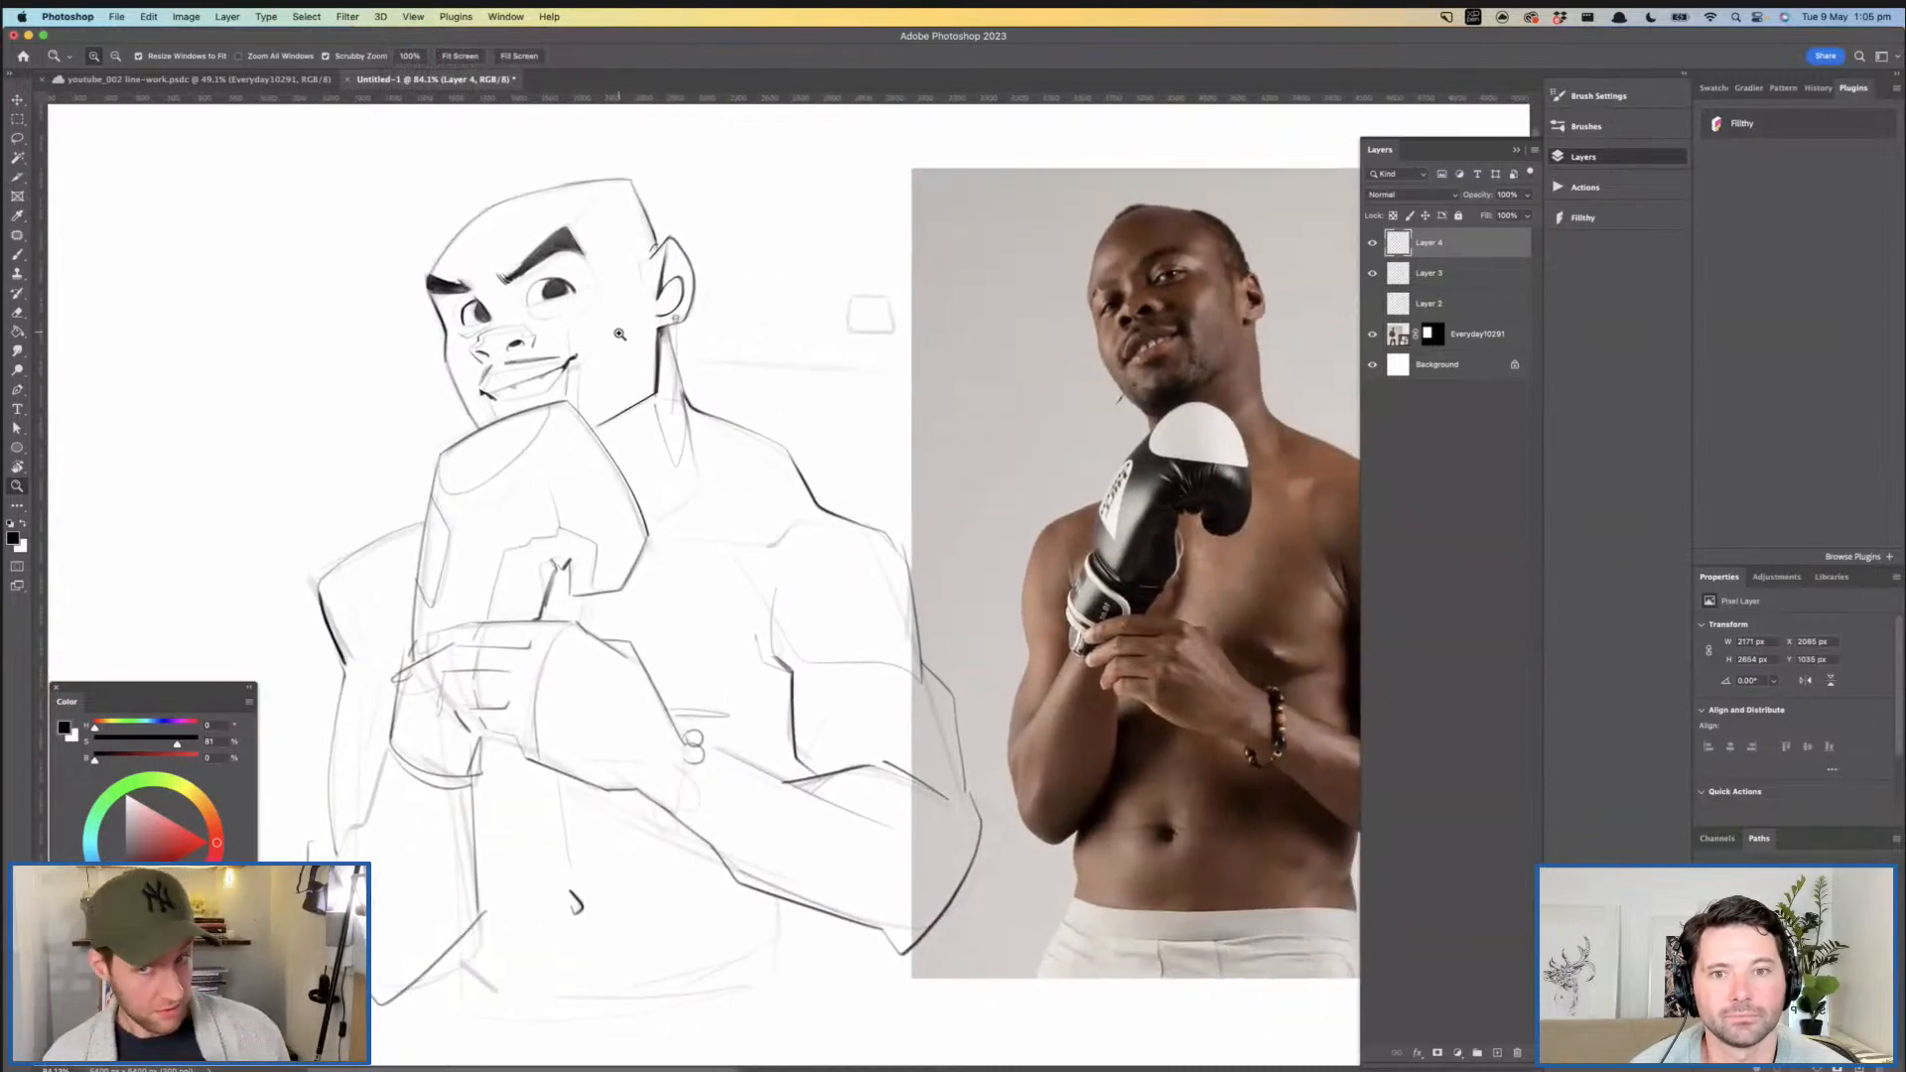
pyautogui.moveTo(617, 327)
pyautogui.mouseDown()
pyautogui.moveTo(664, 337)
pyautogui.moveTo(649, 322)
pyautogui.mouseUp()
pyautogui.moveTo(539, 272)
pyautogui.mouseDown()
pyautogui.moveTo(602, 260)
pyautogui.moveTo(551, 273)
pyautogui.mouseUp()
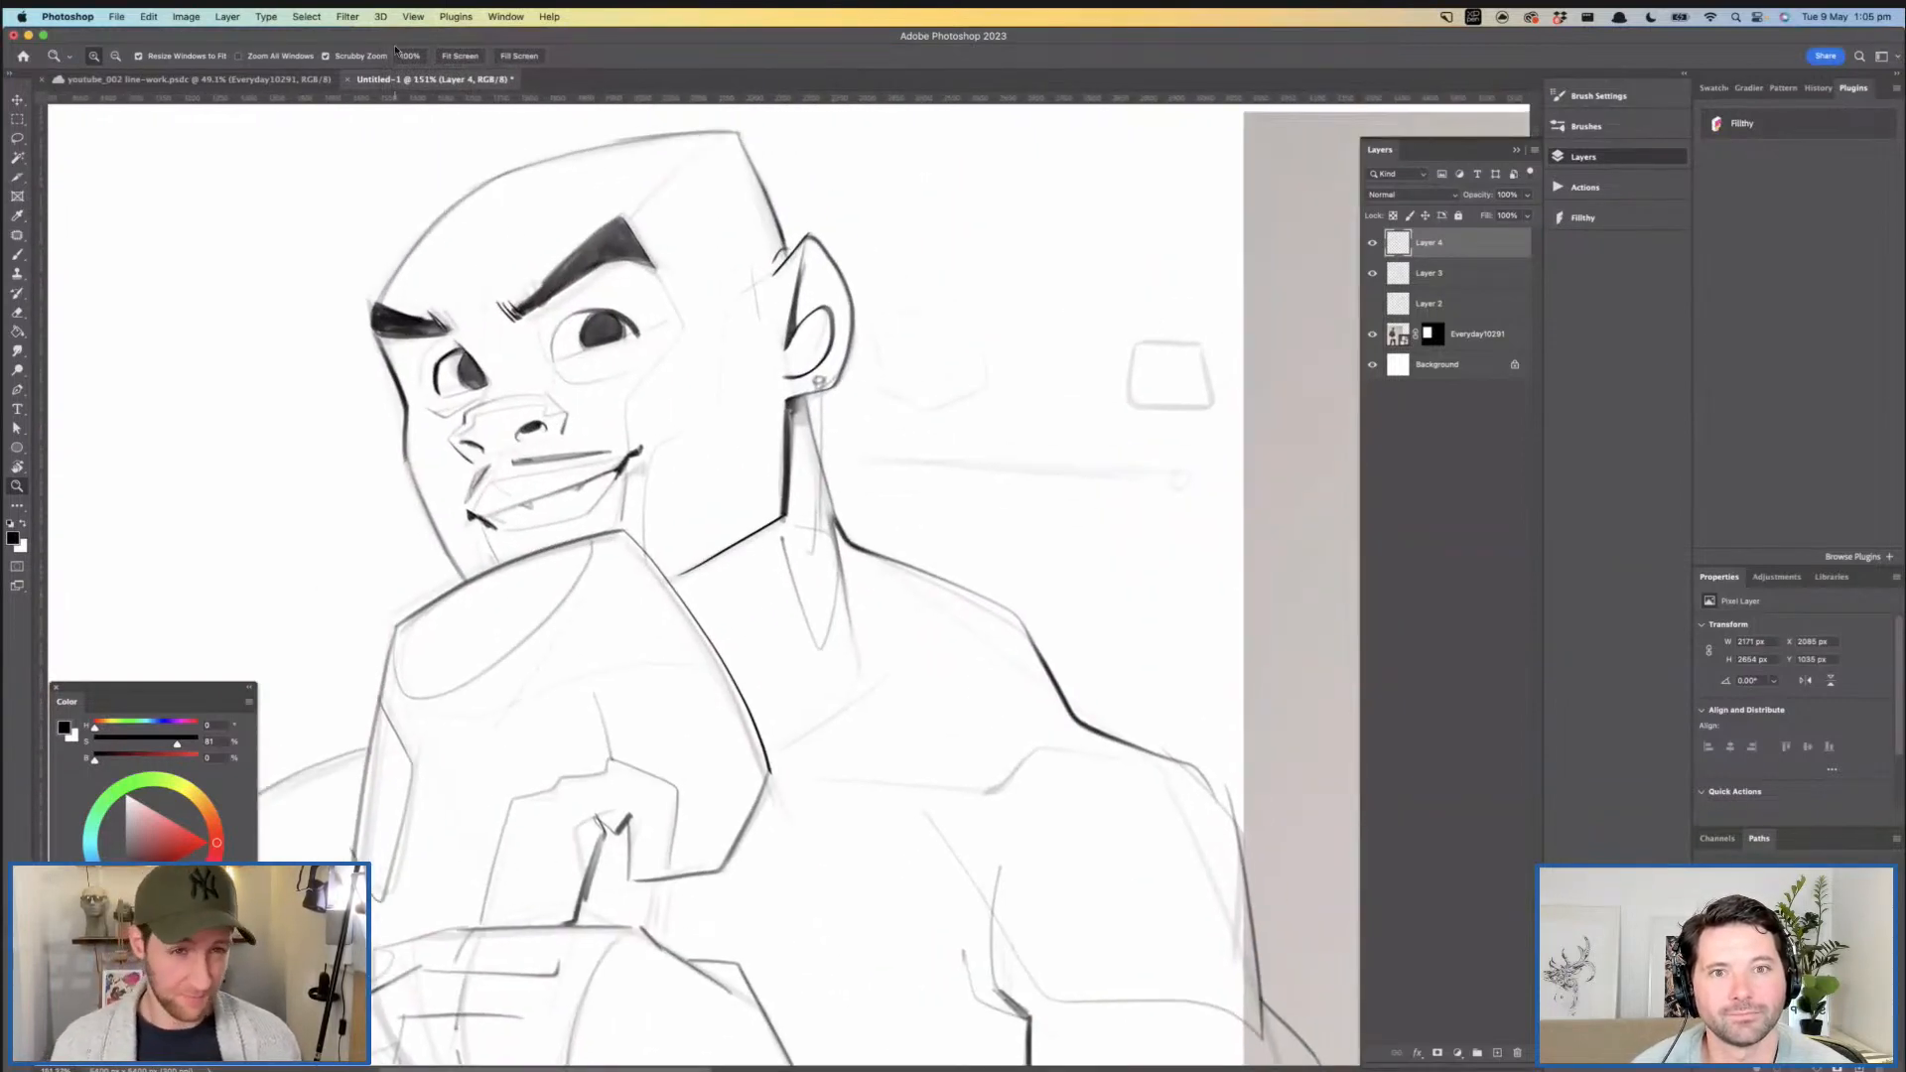
# - Open a second window for Untitled-1 and dock it beside the first, framing the boxer's upper body
pyautogui.click(506, 17)
pyautogui.moveTo(596, 37)
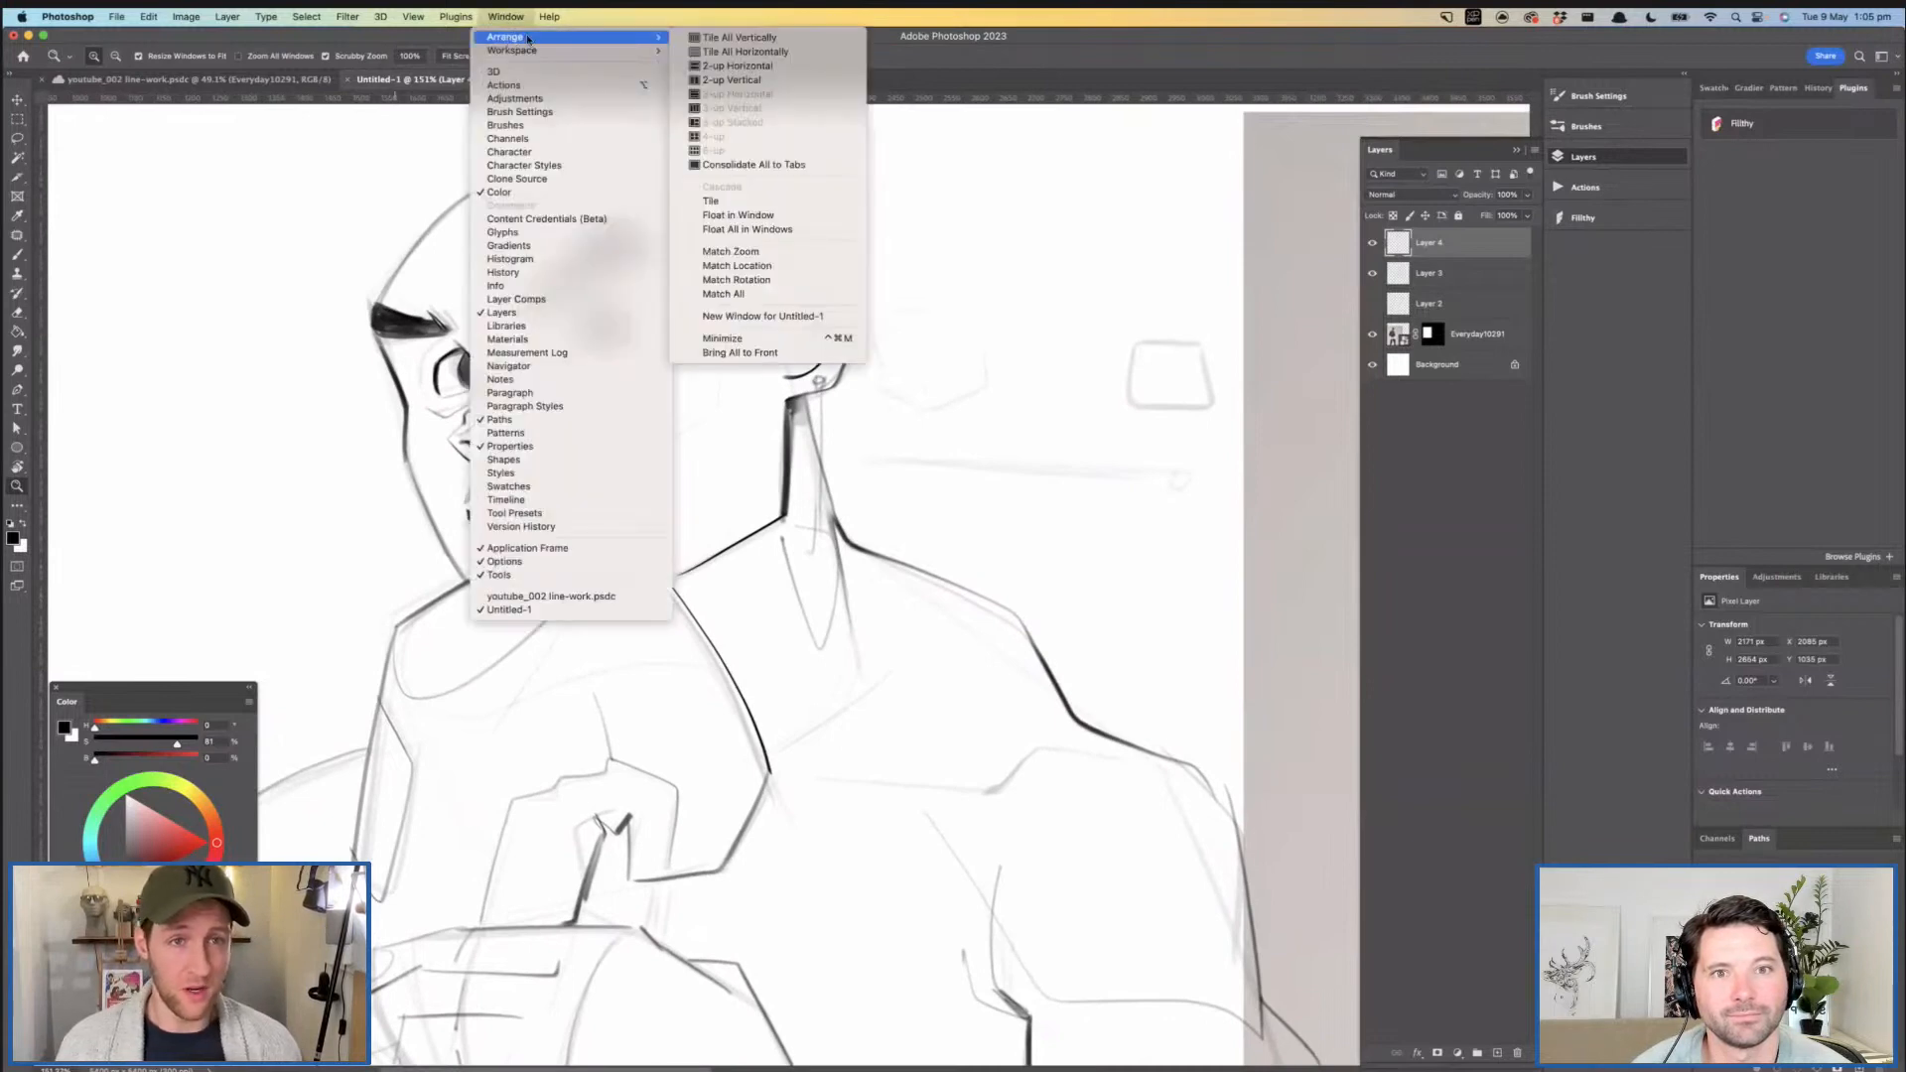
pyautogui.click(779, 316)
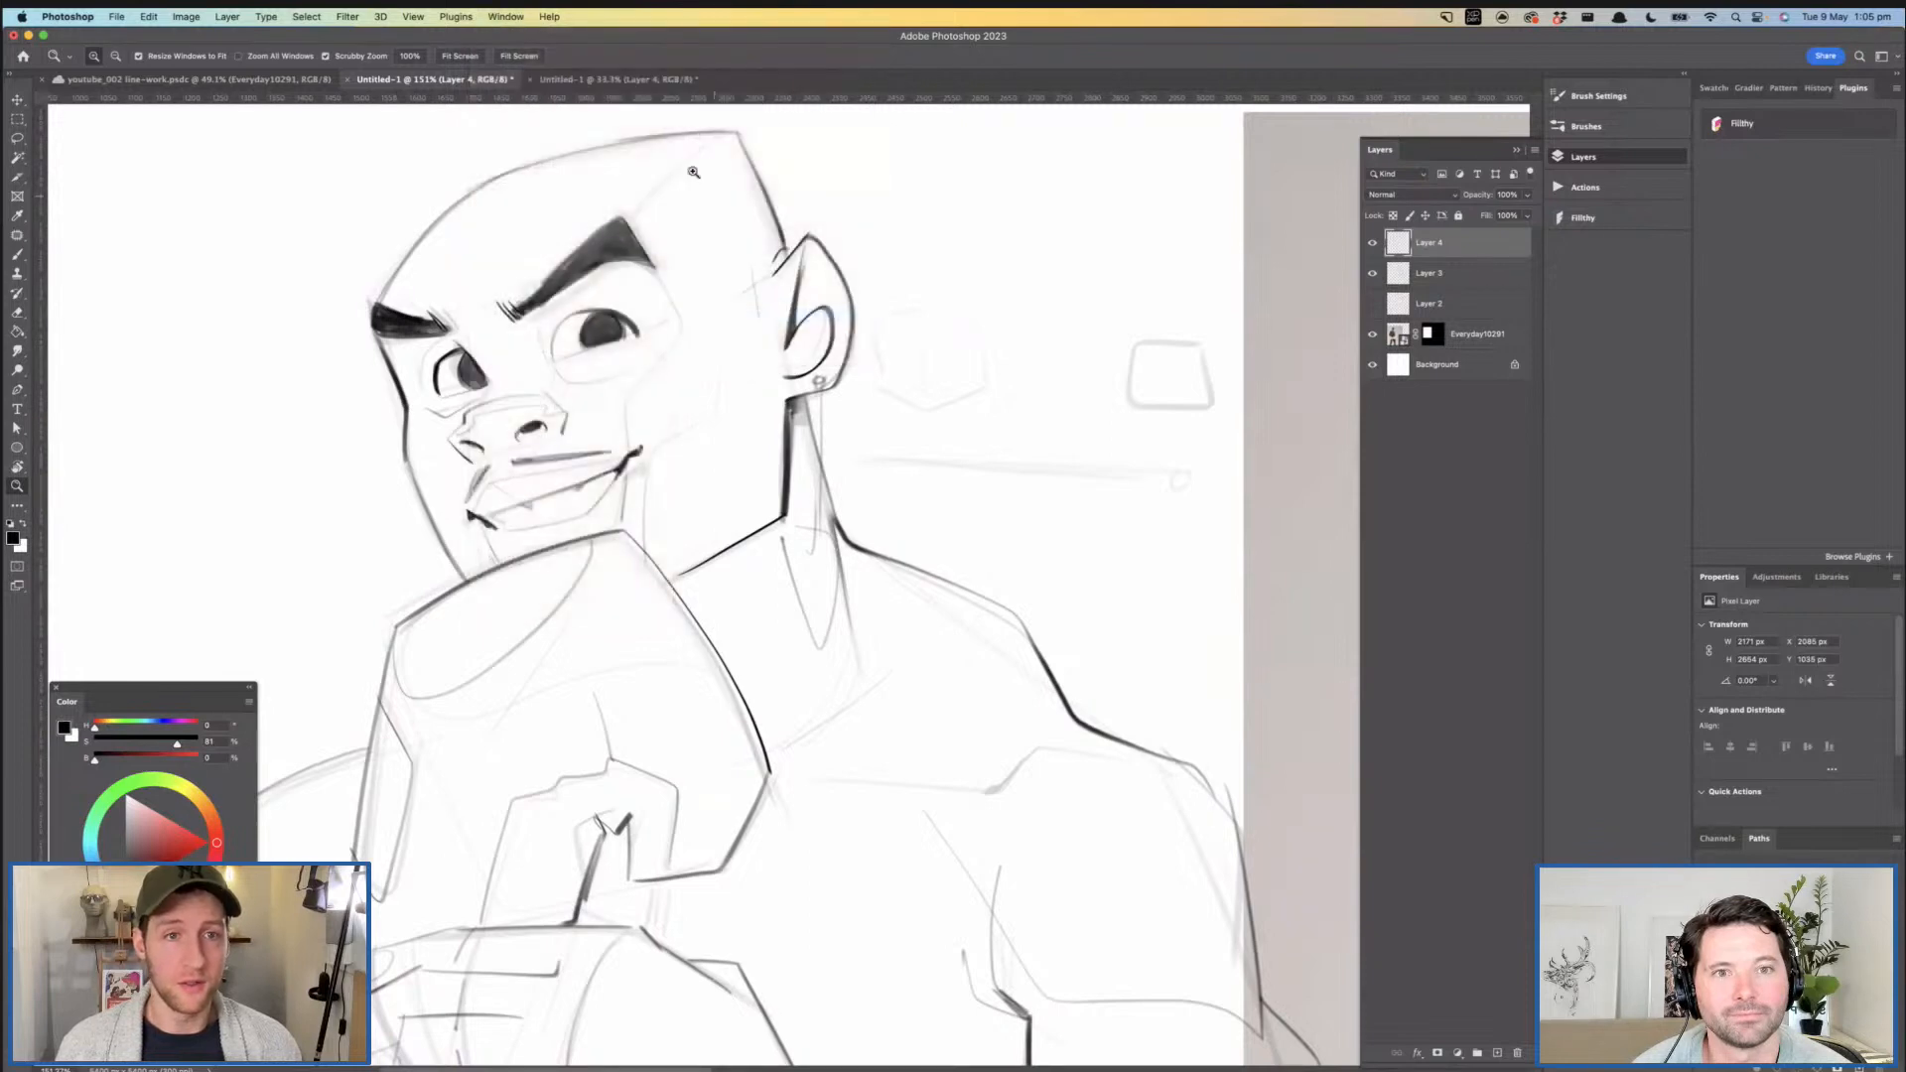
pyautogui.click(626, 80)
pyautogui.moveTo(625, 80); pyautogui.dragTo(1424, 139)
pyautogui.moveTo(1225, 428); pyautogui.dragTo(1280, 425)
pyautogui.moveTo(1187, 366); pyautogui.dragTo(907, 220)
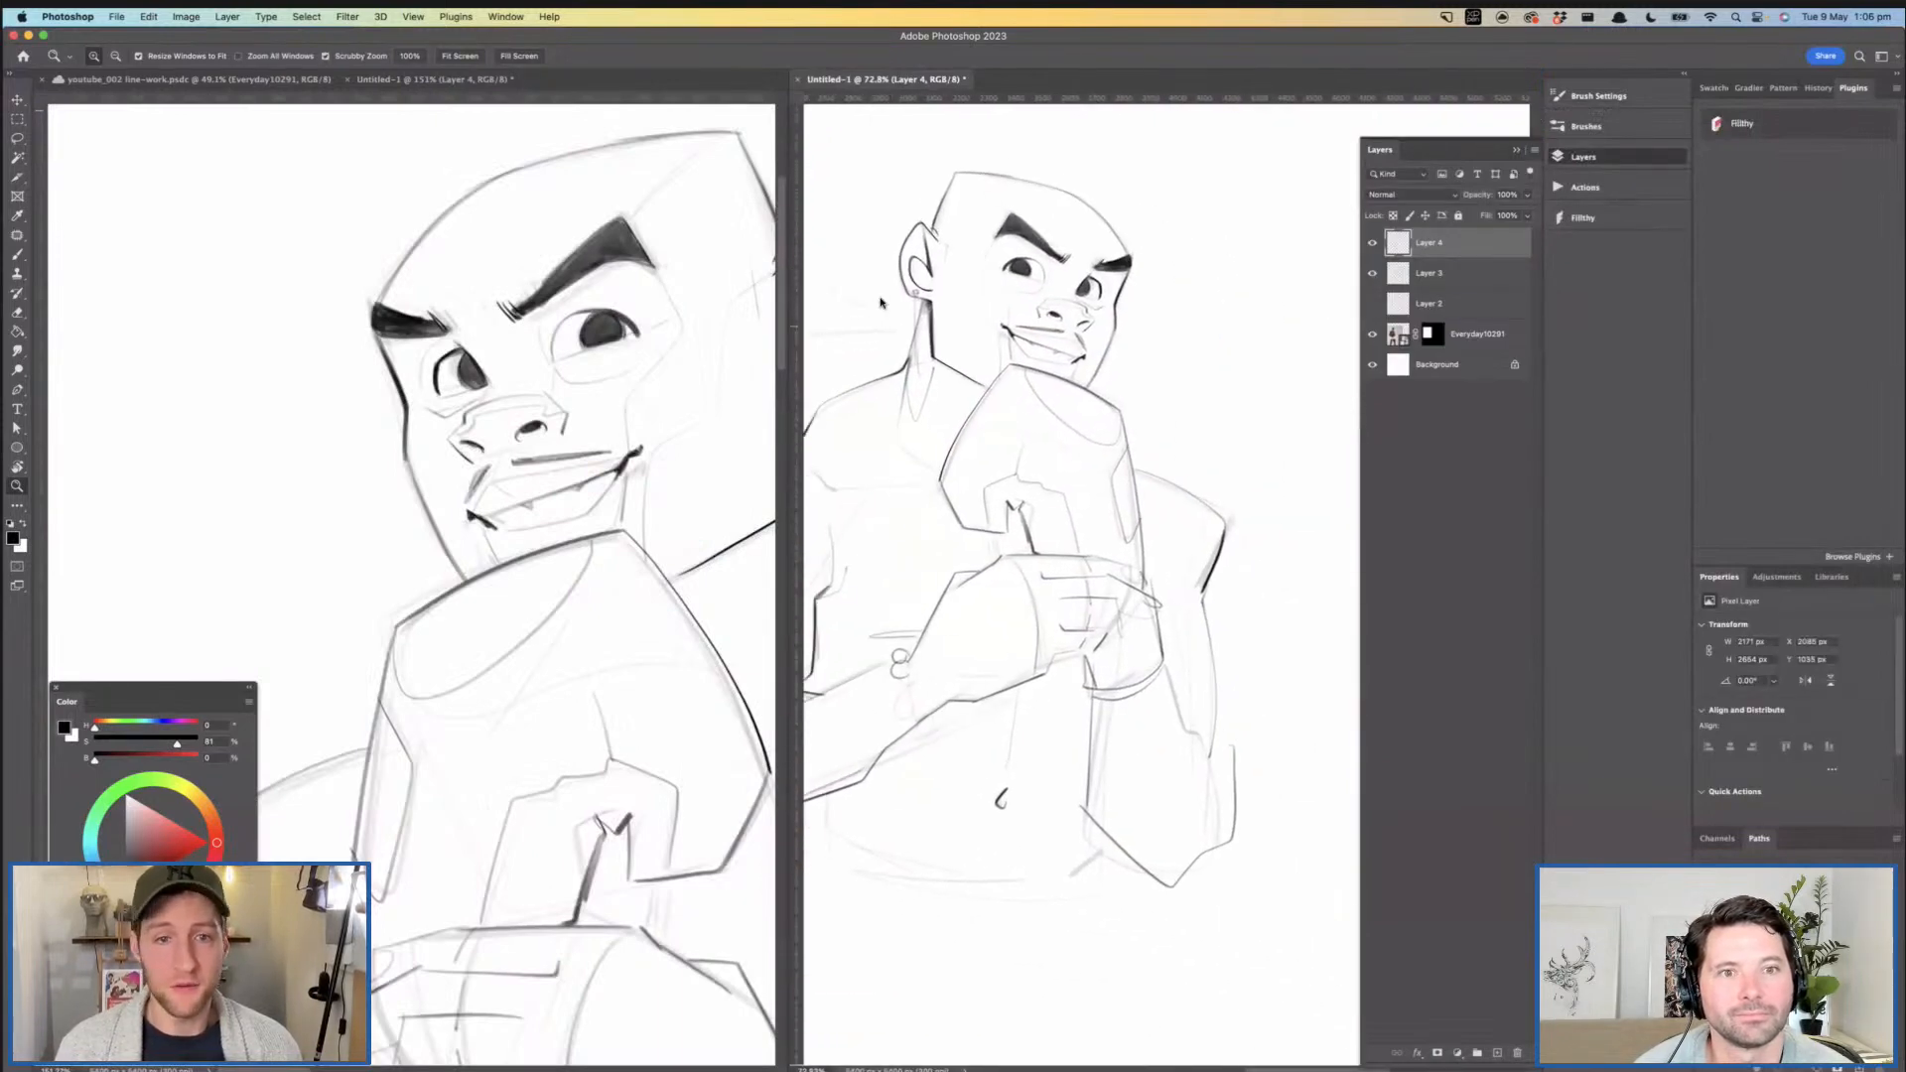
# - Toggle the close-up window's horizontal flip repeatedly to compare the mirrored and normal versions of the face
pyautogui.click(560, 445)
pyautogui.moveTo(593, 331); pyautogui.dragTo(586, 385)
pyautogui.press('super+shift+h')
pyautogui.press('super+shift+h')
pyautogui.press('super+shift+h')
pyautogui.press('super+shift+h')
pyautogui.press('super+shift+h')
pyautogui.press('super+shift+h')
pyautogui.press('super+shift+h')
pyautogui.press('super+shift+h')
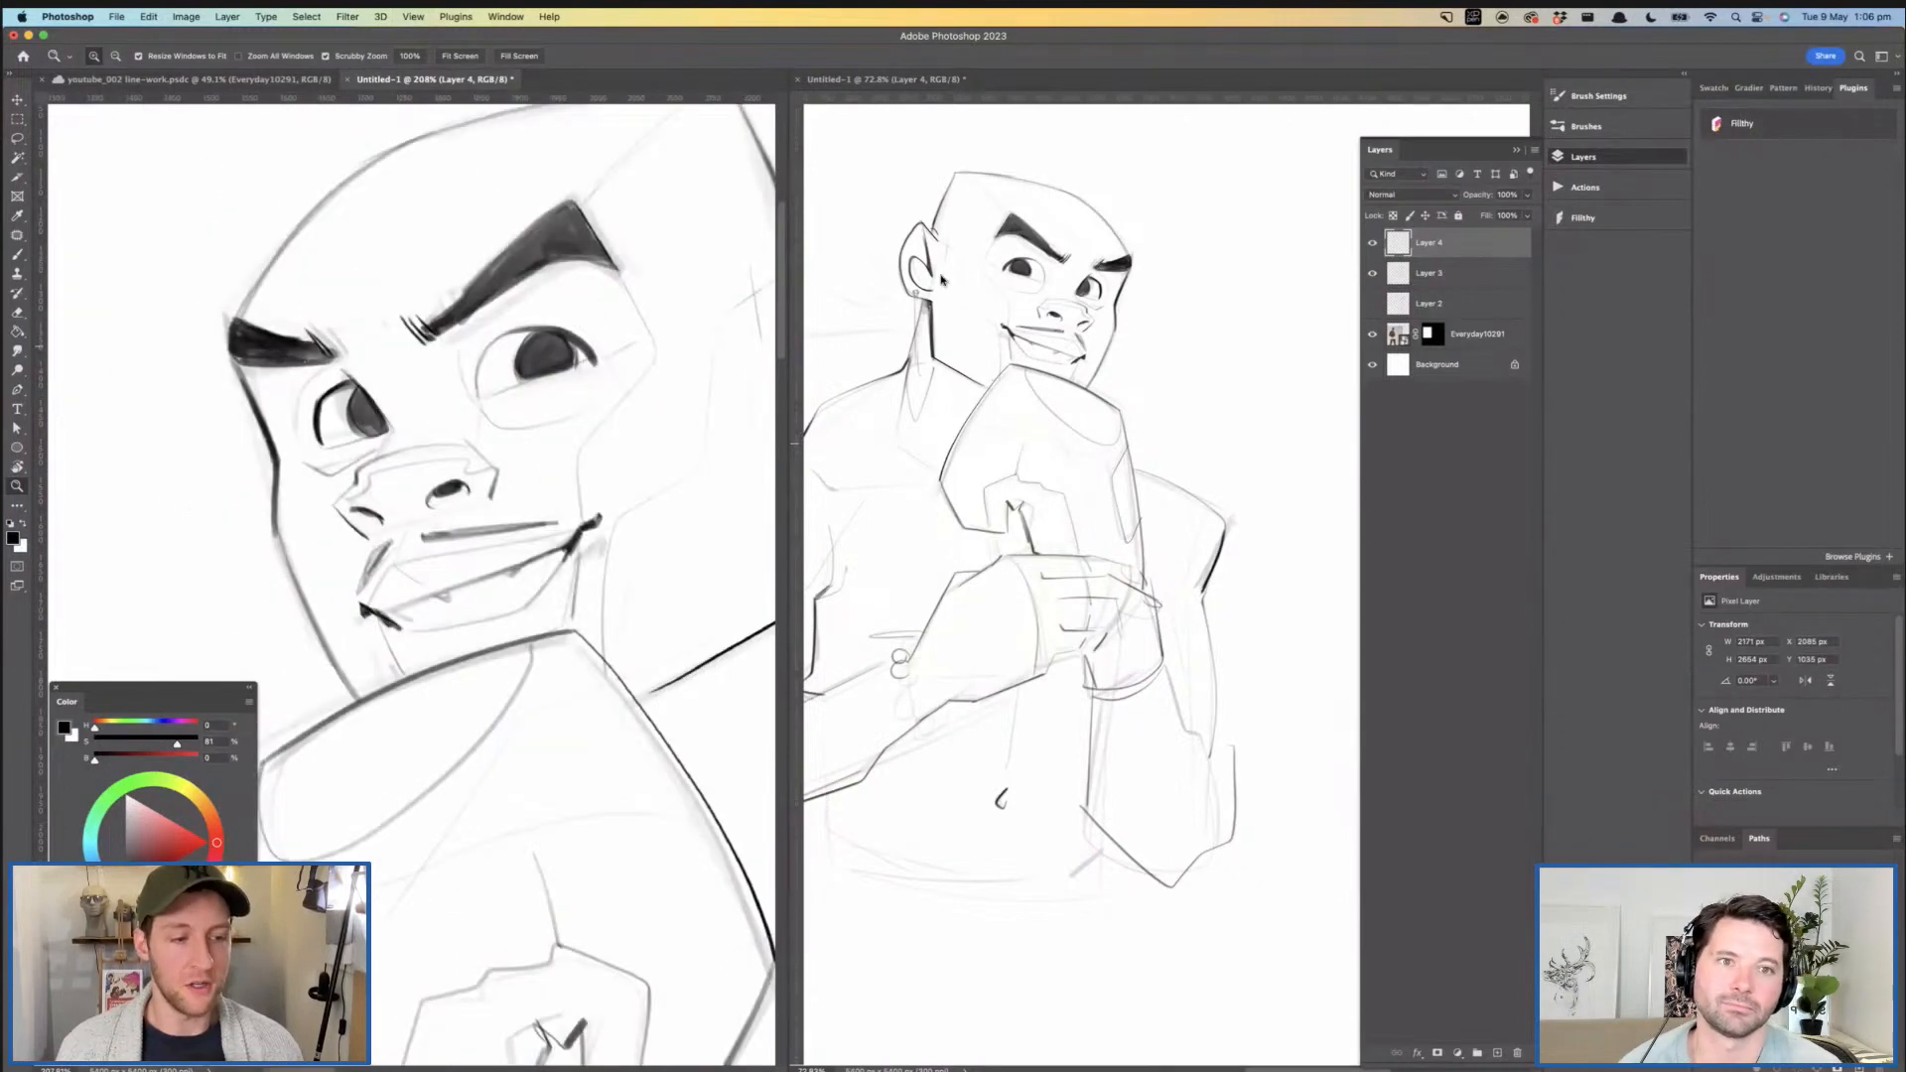
# - Compare the head close-up with the overview in the second window, and close the extra window
pyautogui.click(1028, 343)
pyautogui.moveTo(1040, 345); pyautogui.dragTo(1156, 365)
pyautogui.click(544, 490)
pyautogui.moveTo(544, 491); pyautogui.dragTo(635, 482)
pyautogui.moveTo(655, 482); pyautogui.dragTo(580, 517)
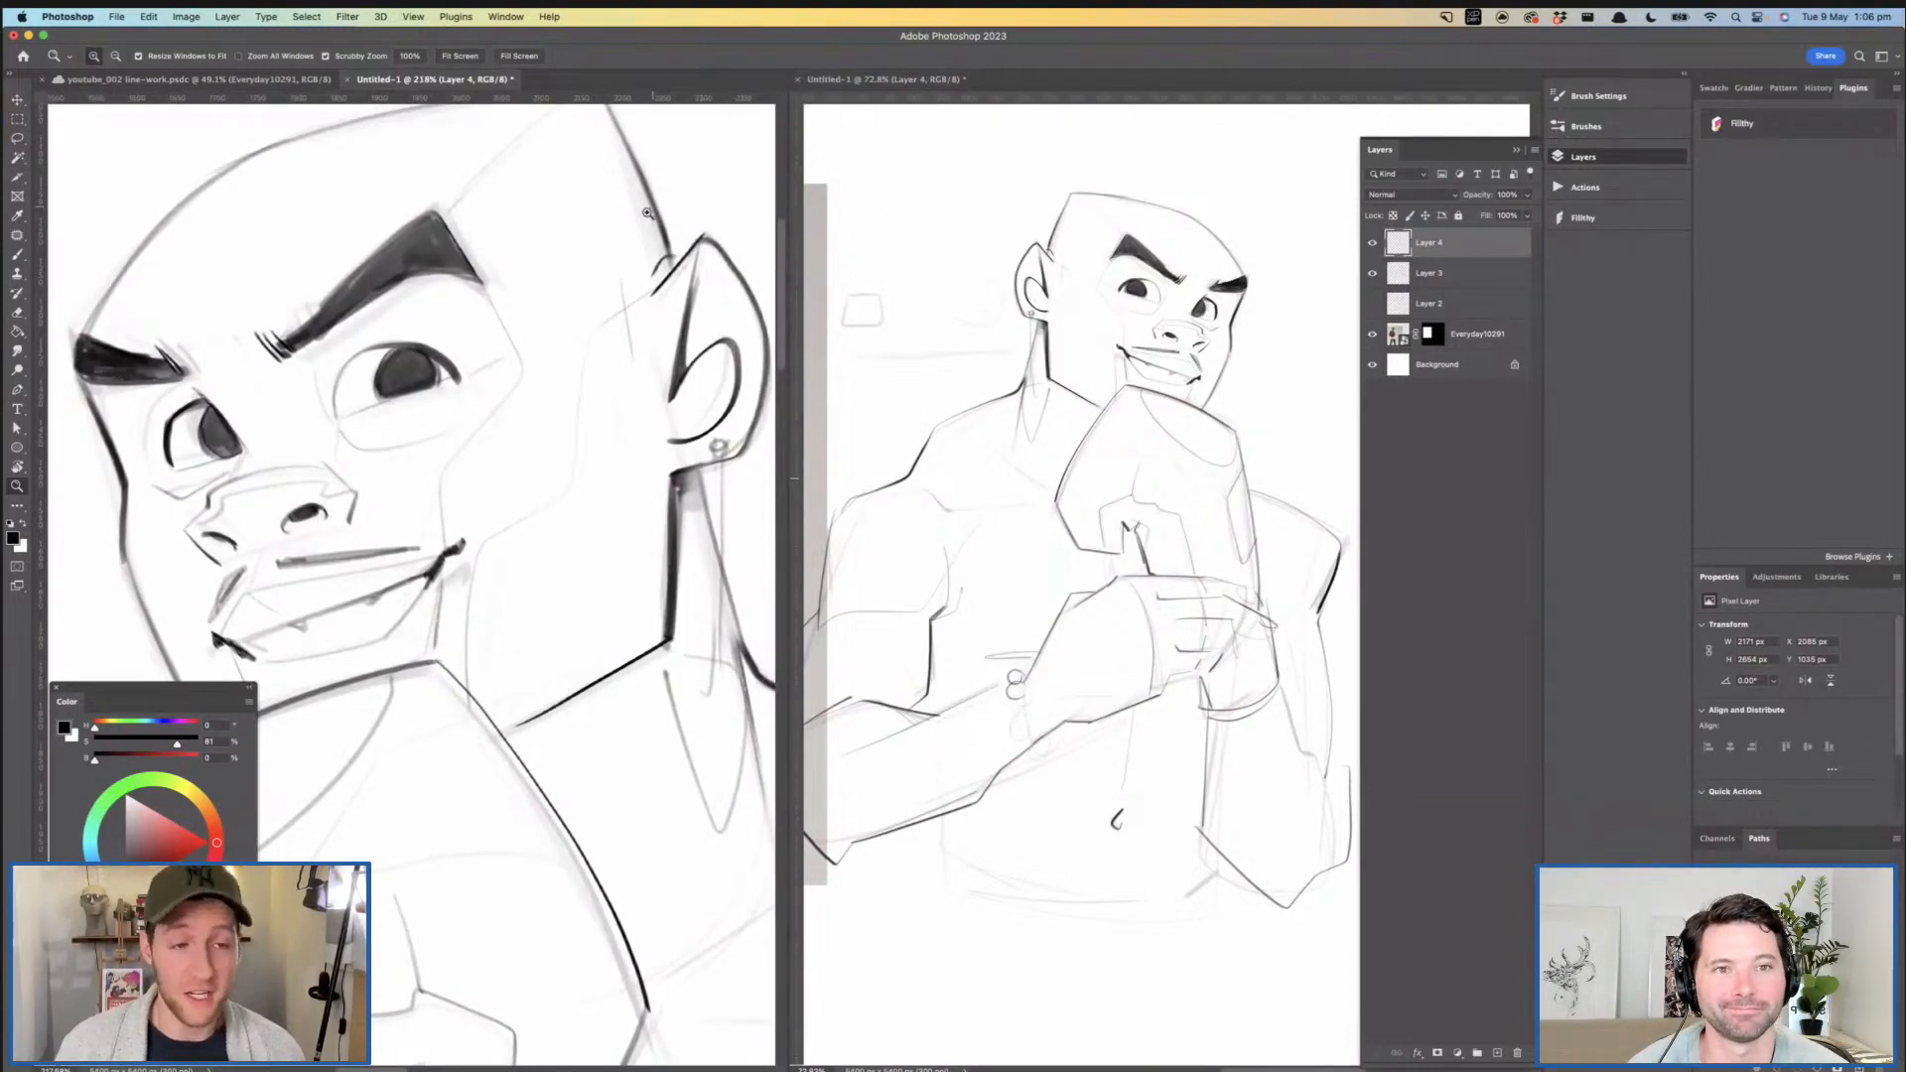
pyautogui.moveTo(509, 461); pyautogui.dragTo(573, 425)
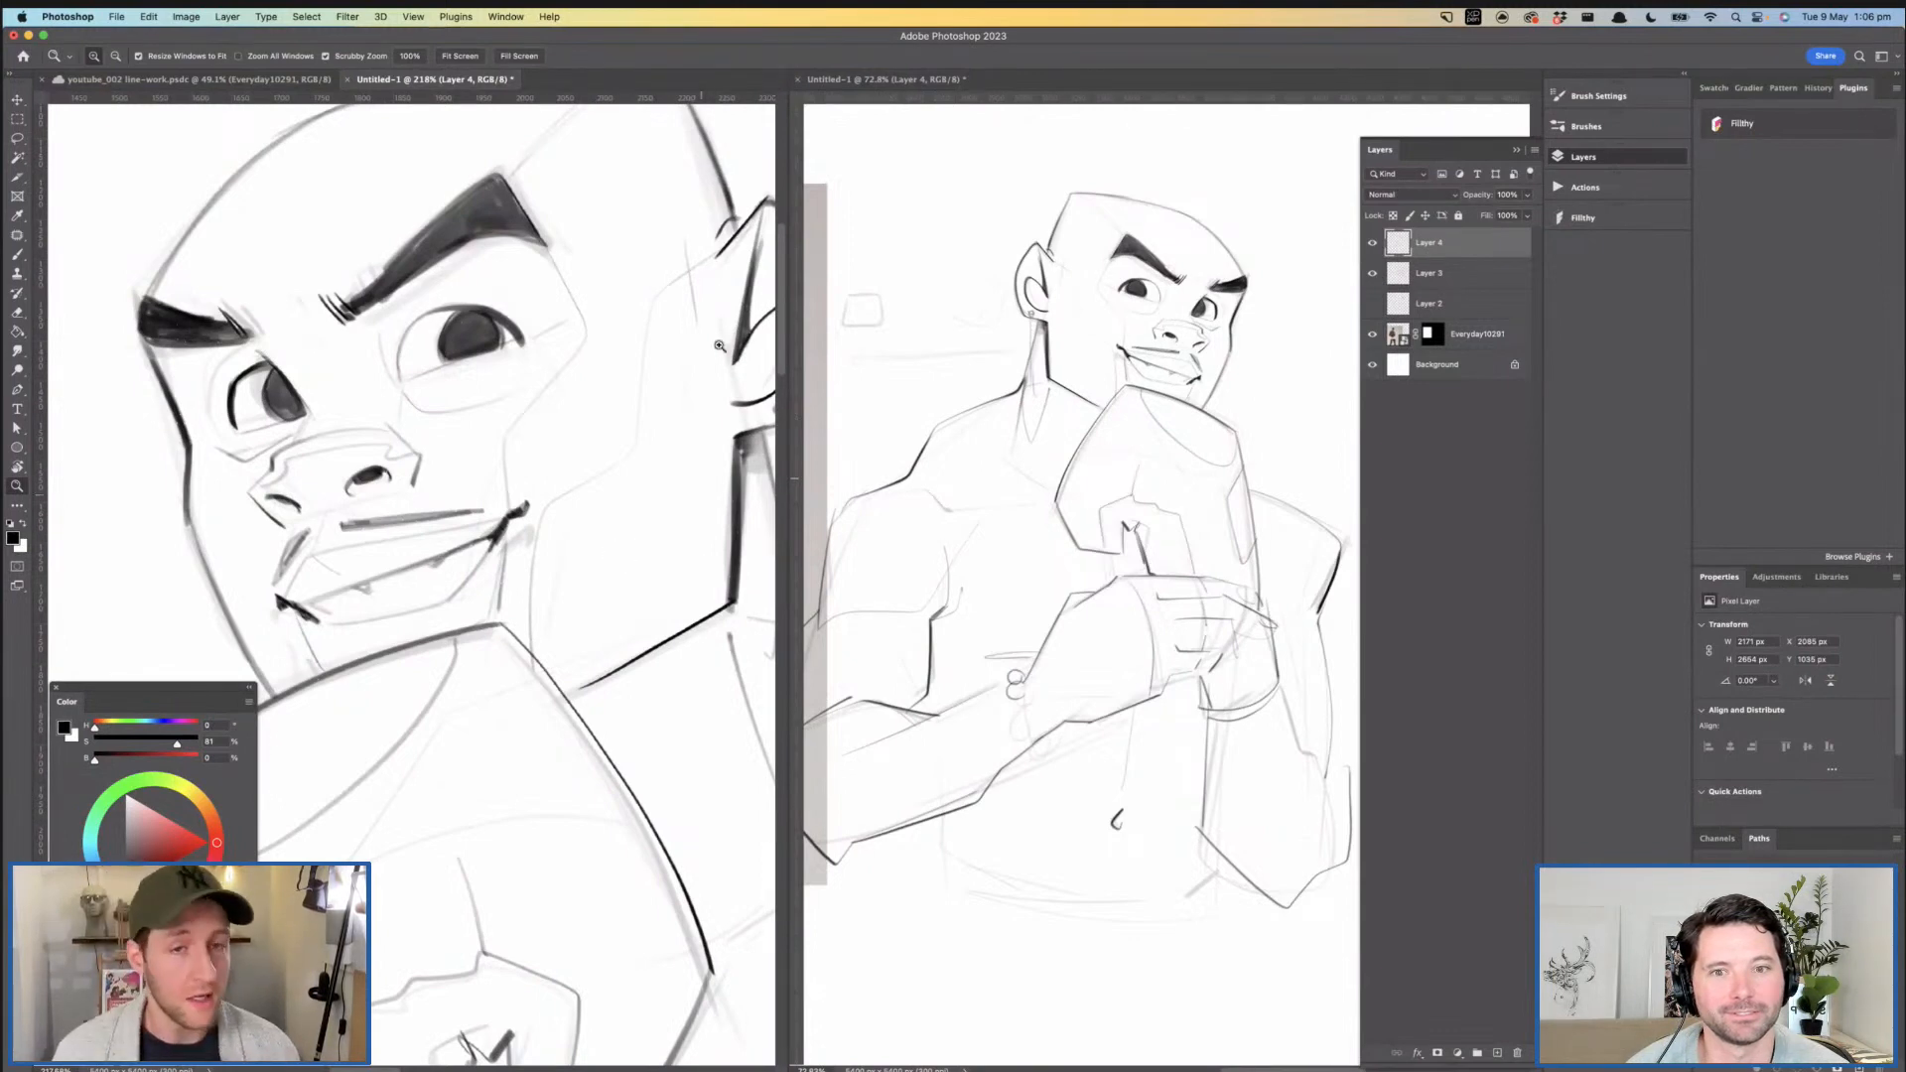
pyautogui.click(800, 82)
# - Re-ink the upper edge of the gripping hand from the fingers to the knuckle
pyautogui.moveTo(862, 331)
pyautogui.mouseDown()
pyautogui.moveTo(962, 354)
pyautogui.moveTo(953, 386)
pyautogui.moveTo(898, 272)
pyautogui.moveTo(897, 192)
pyautogui.mouseUp()
pyautogui.moveTo(593, 492); pyautogui.dragTo(635, 478)
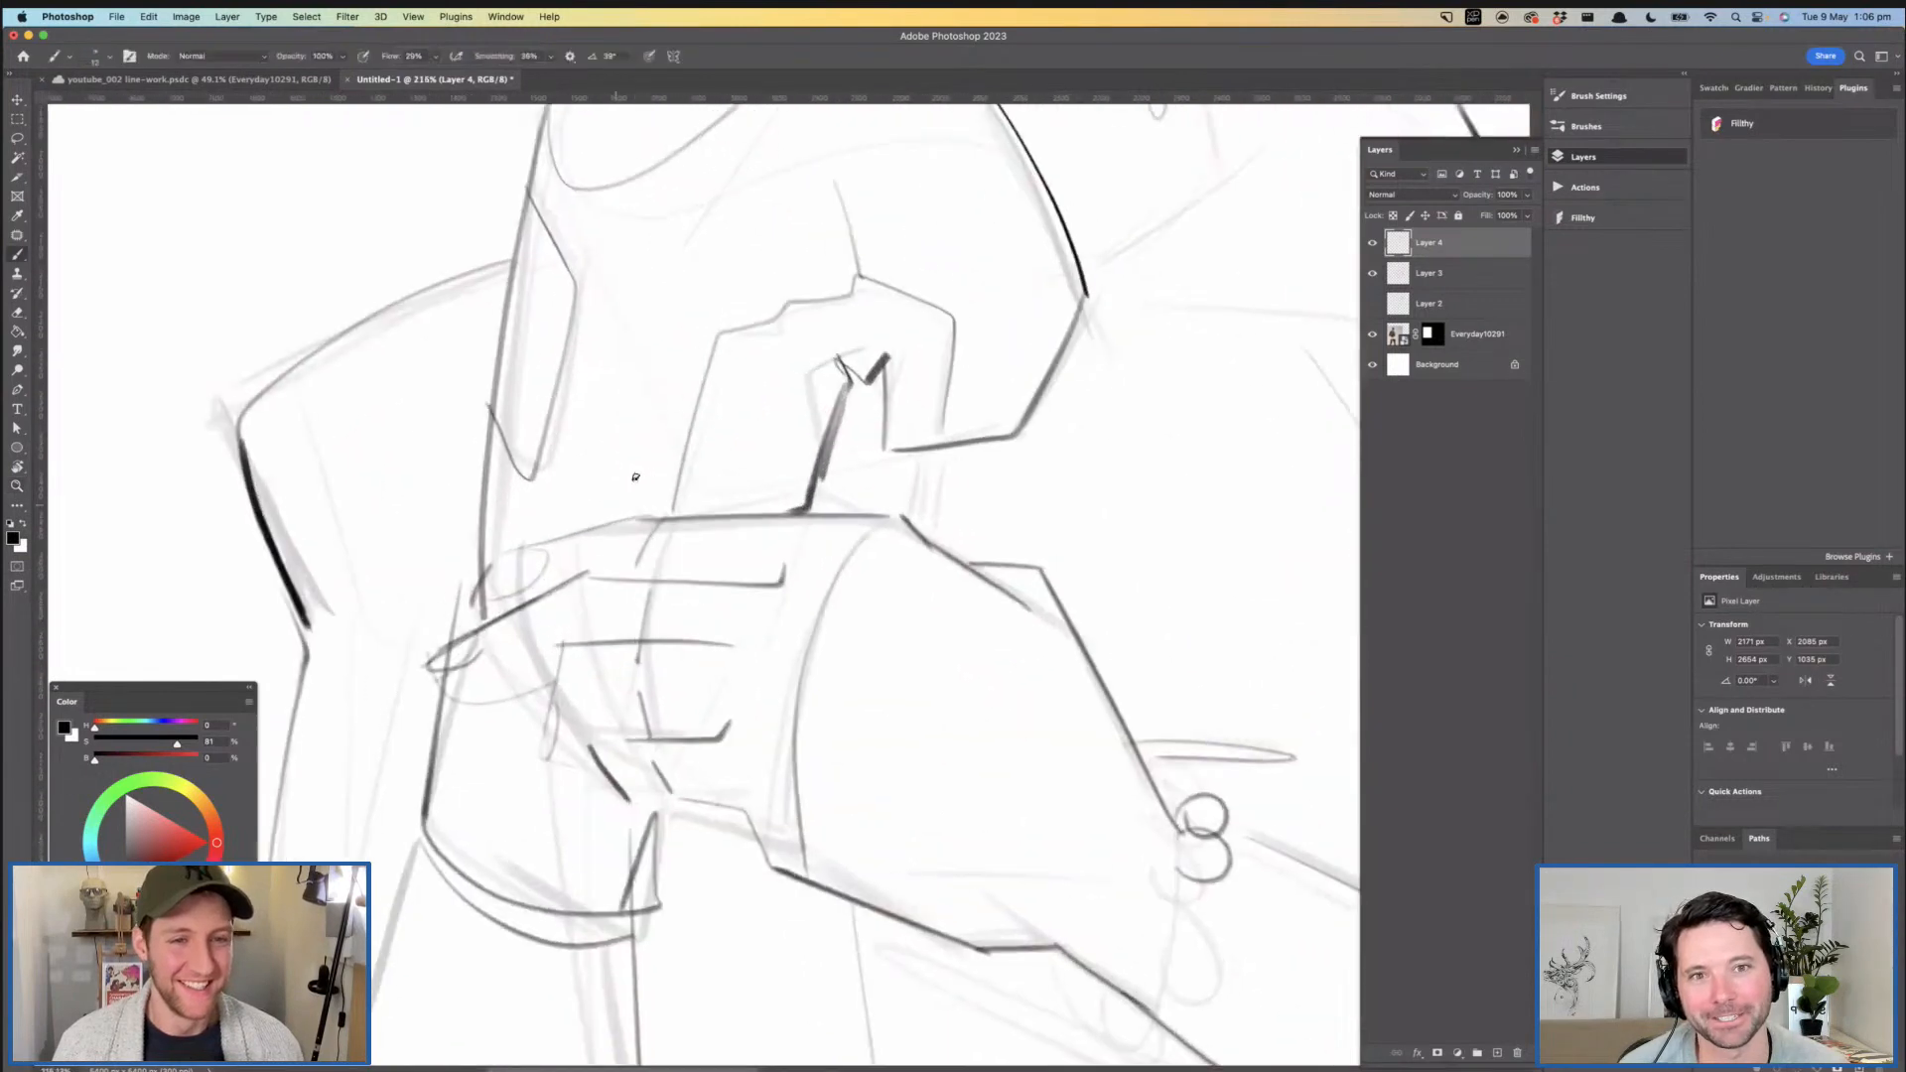
pyautogui.moveTo(500, 557); pyautogui.dragTo(642, 516)
pyautogui.press('super+z')
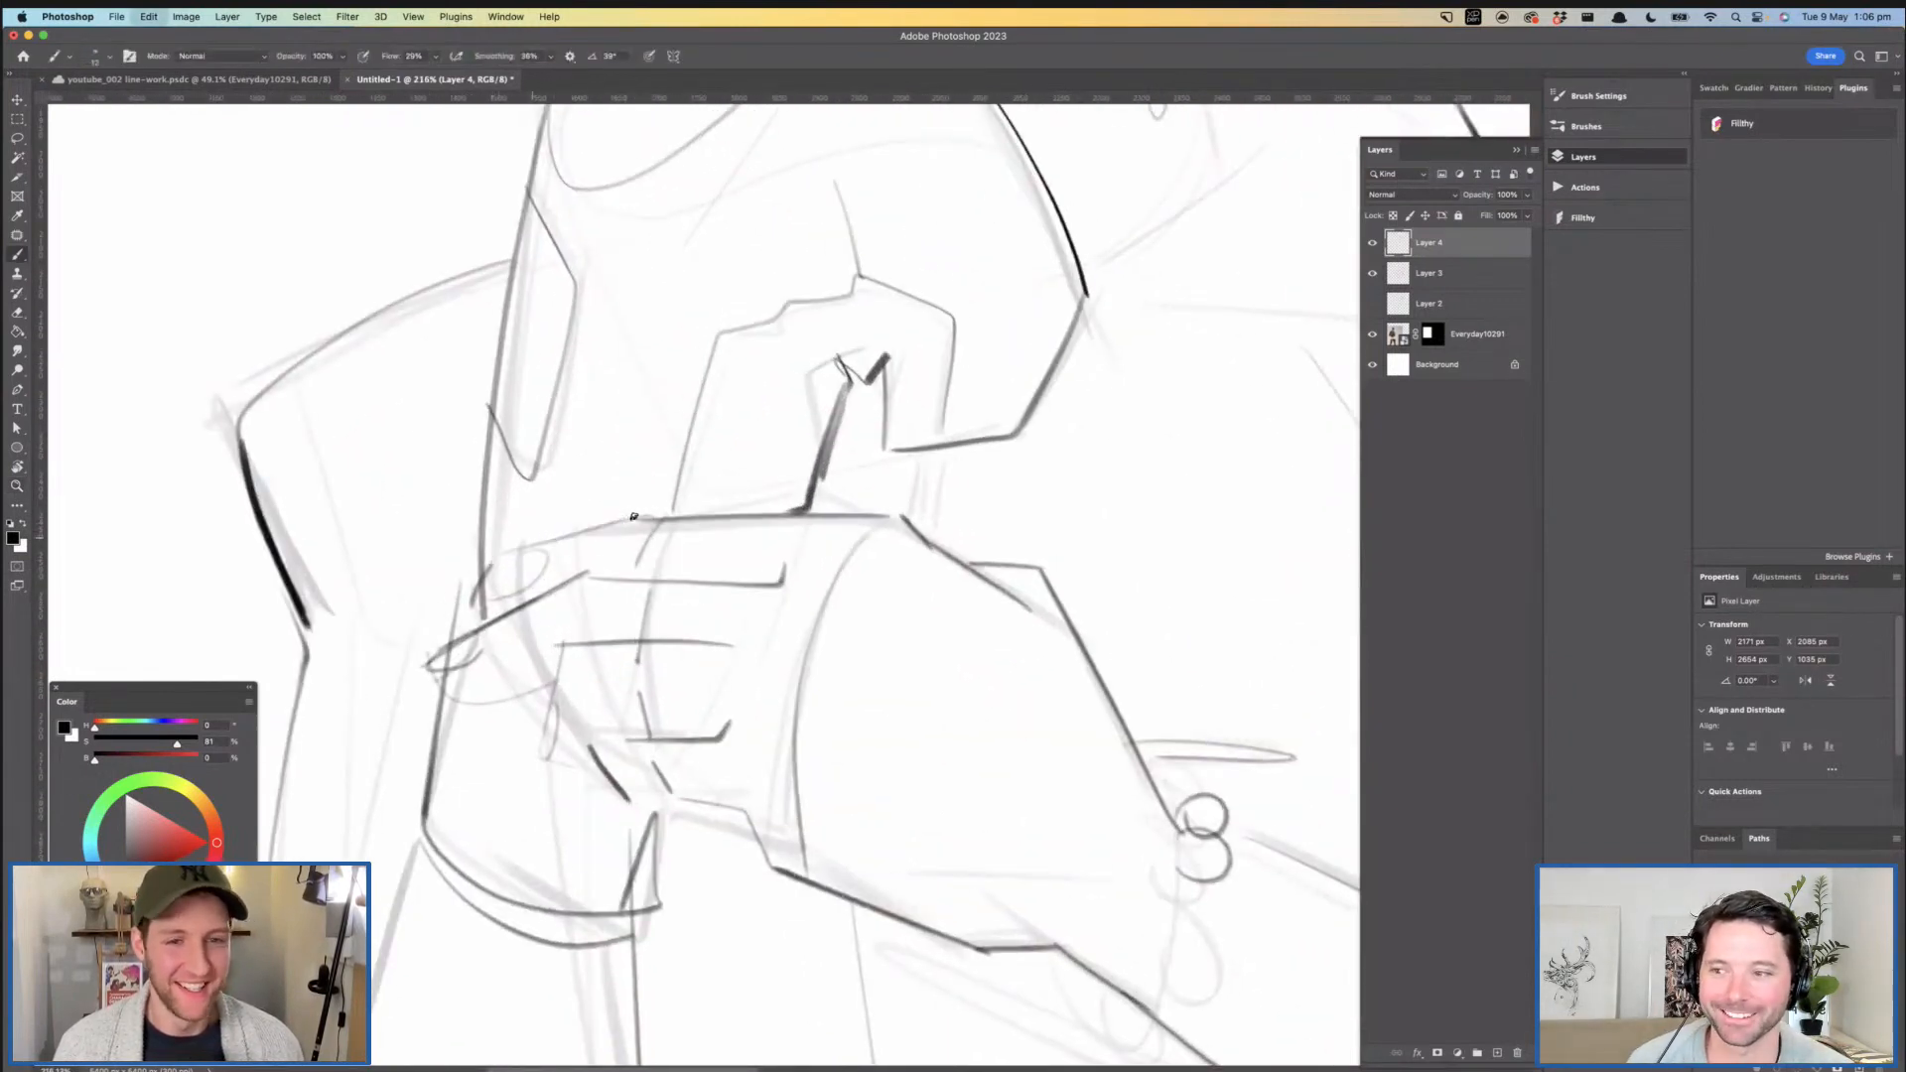
pyautogui.moveTo(497, 555)
pyautogui.mouseDown()
pyautogui.moveTo(636, 514)
pyautogui.moveTo(906, 514)
pyautogui.moveTo(864, 520)
pyautogui.mouseUp()
pyautogui.press('z')
pyautogui.moveTo(989, 578)
pyautogui.mouseDown()
pyautogui.moveTo(880, 460)
pyautogui.moveTo(838, 476)
pyautogui.mouseUp()
pyautogui.moveTo(864, 490); pyautogui.dragTo(802, 541)
pyautogui.press('super+z')
pyautogui.moveTo(788, 468); pyautogui.dragTo(870, 468)
pyautogui.press('b')
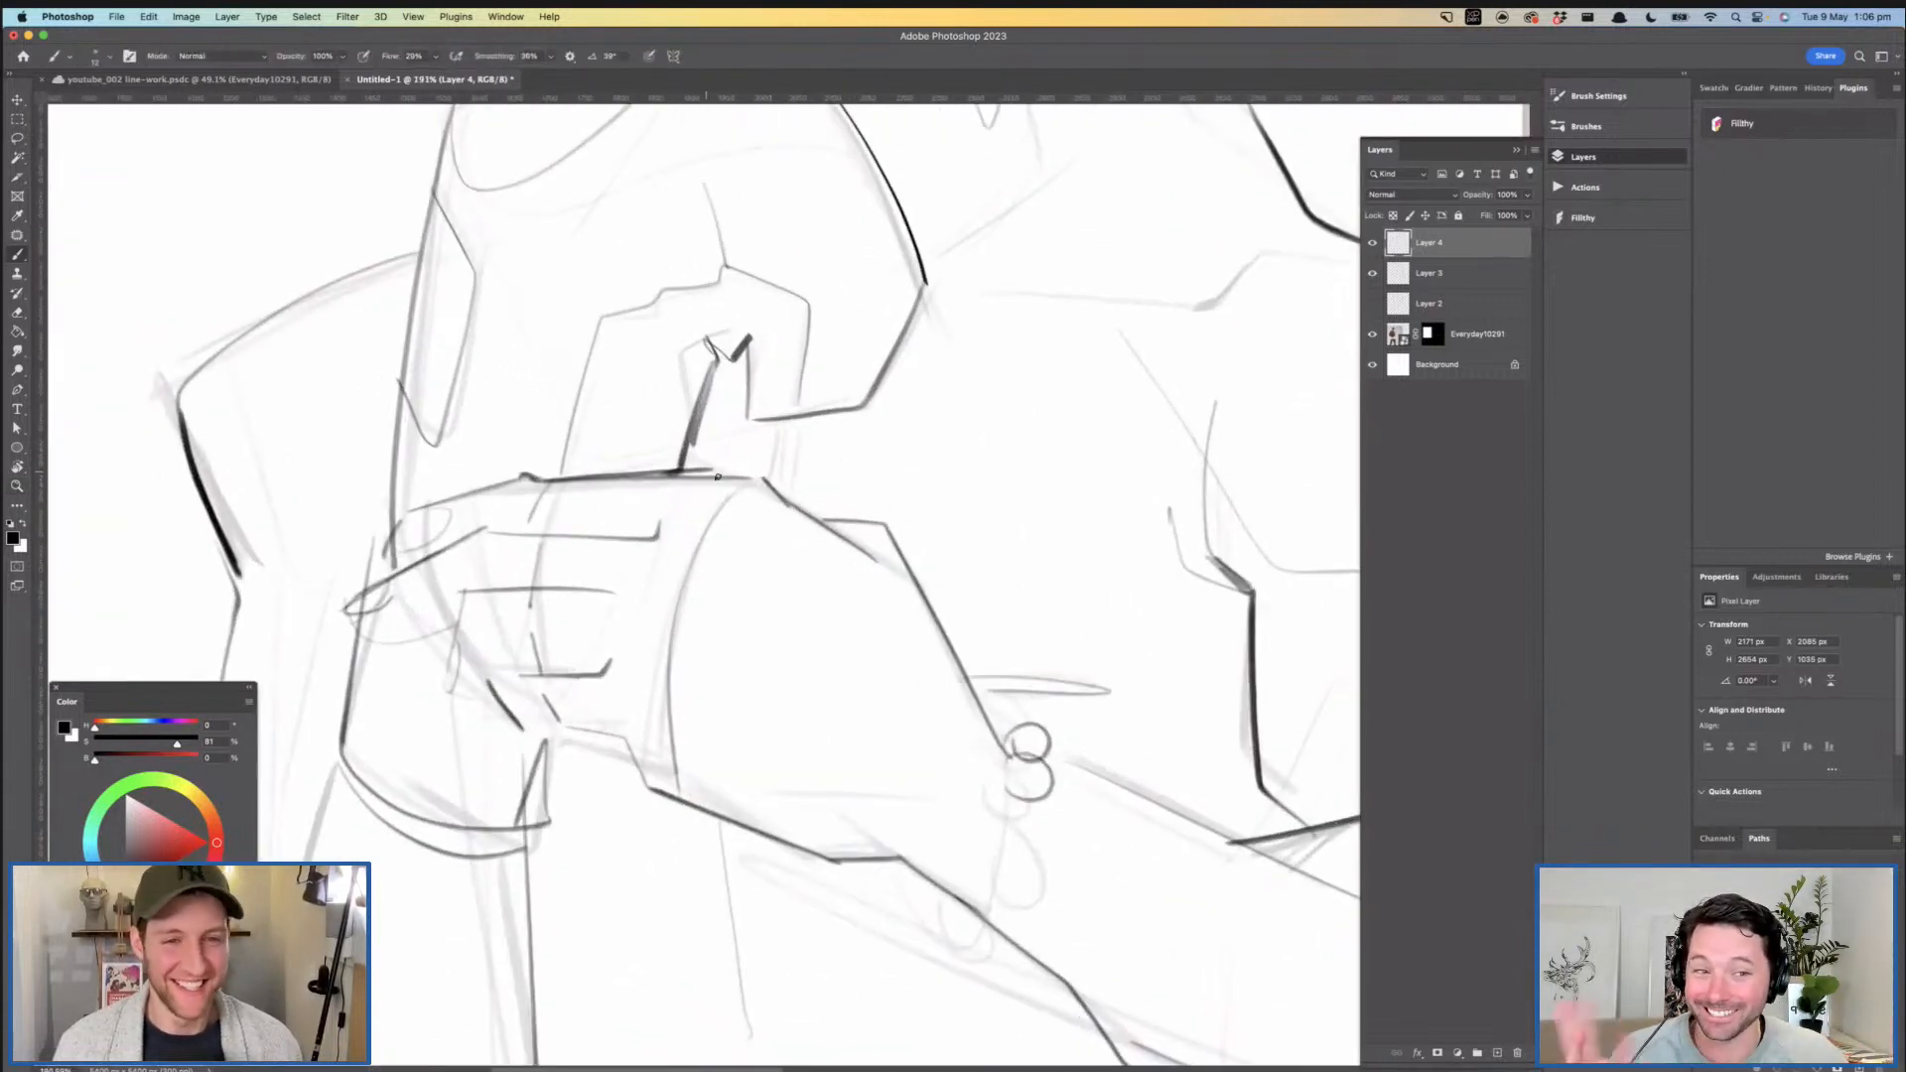
pyautogui.moveTo(751, 473)
pyautogui.mouseDown()
pyautogui.moveTo(781, 507)
pyautogui.moveTo(731, 488)
pyautogui.moveTo(769, 478)
pyautogui.moveTo(668, 498)
pyautogui.mouseUp()
# - Erase the two rough bracelet beads on the wrist of the gripping hand
pyautogui.press('z')
pyautogui.press('b')
pyautogui.press('z')
pyautogui.moveTo(717, 595); pyautogui.dragTo(645, 593)
pyautogui.moveTo(817, 558)
pyautogui.mouseDown()
pyautogui.moveTo(661, 536)
pyautogui.moveTo(687, 567)
pyautogui.mouseUp()
pyautogui.press('b')
pyautogui.moveTo(753, 665); pyautogui.dragTo(669, 578)
pyautogui.press('e')
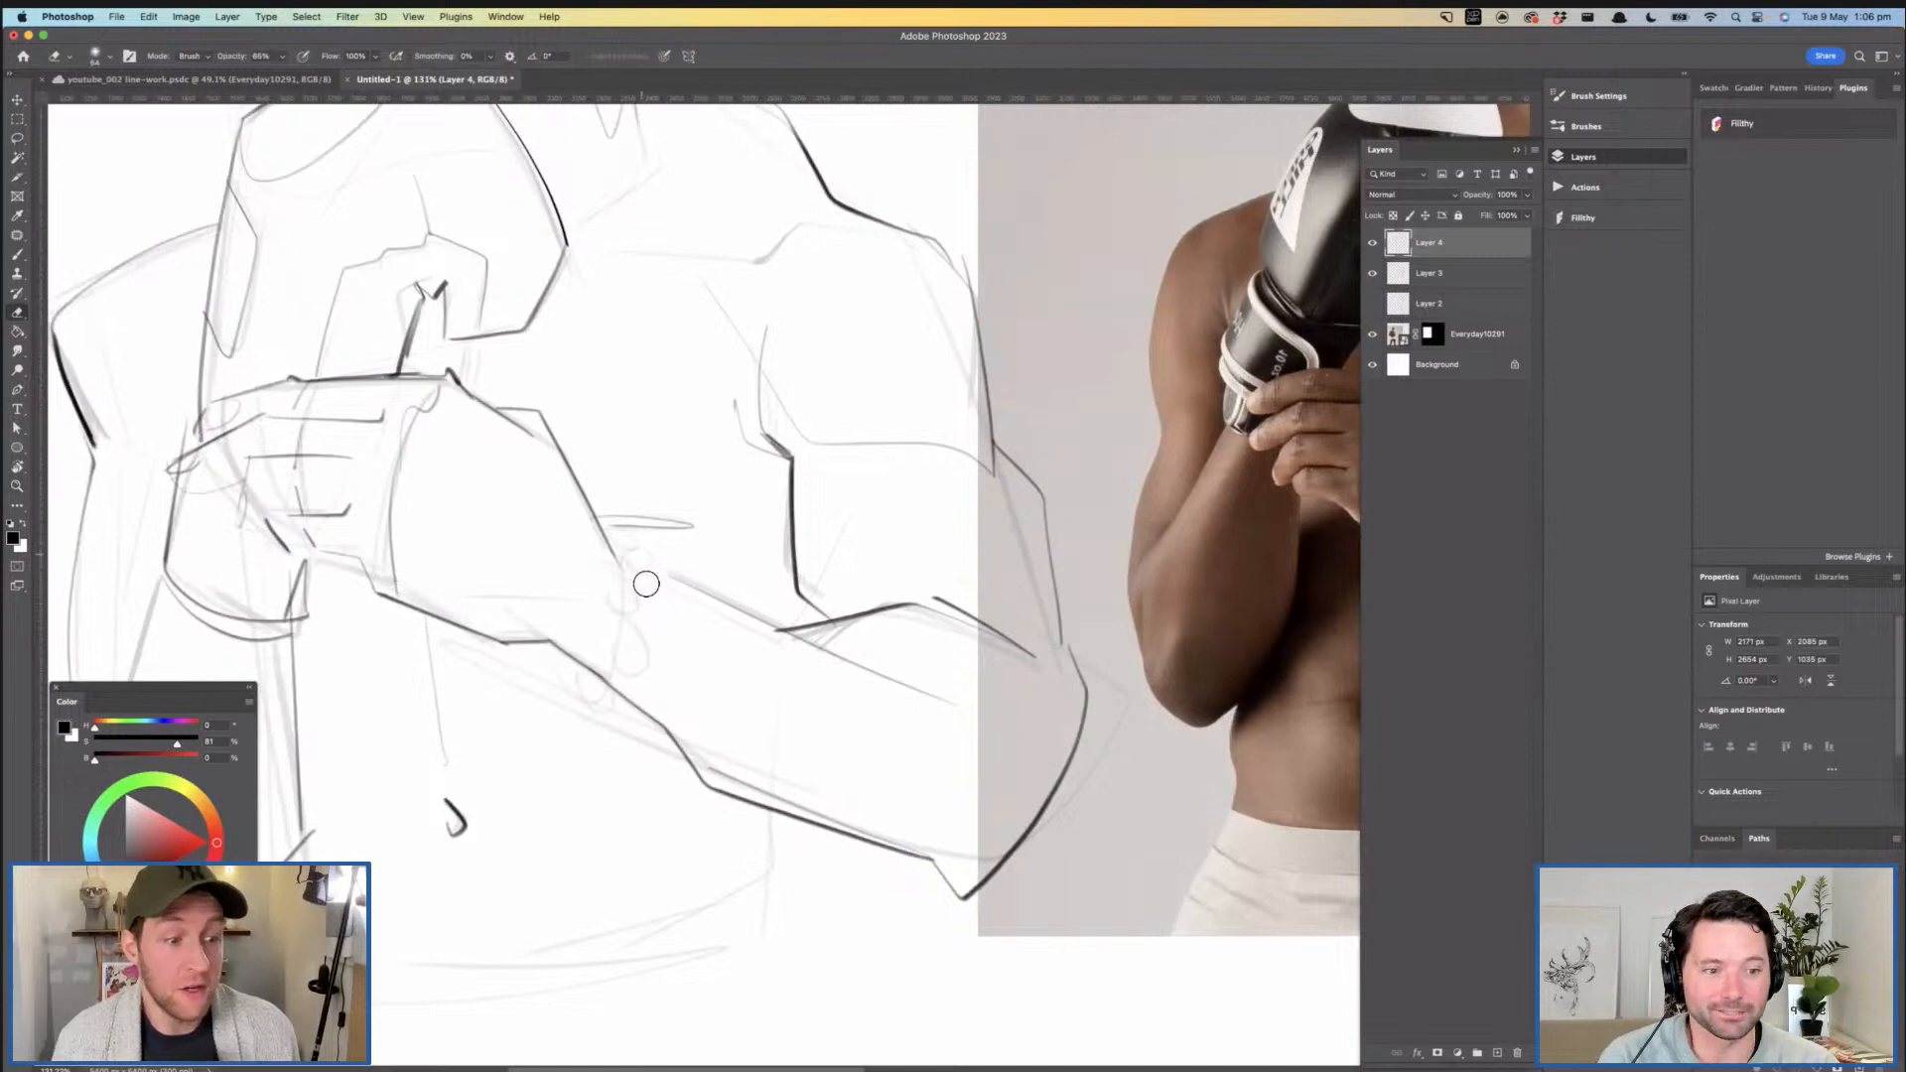
pyautogui.press('z')
pyautogui.moveTo(703, 590)
pyautogui.mouseDown()
pyautogui.moveTo(717, 567)
pyautogui.moveTo(665, 593)
pyautogui.mouseUp()
# - Draw a chain of small round beads across the wrist as a bracelet
pyautogui.press('b')
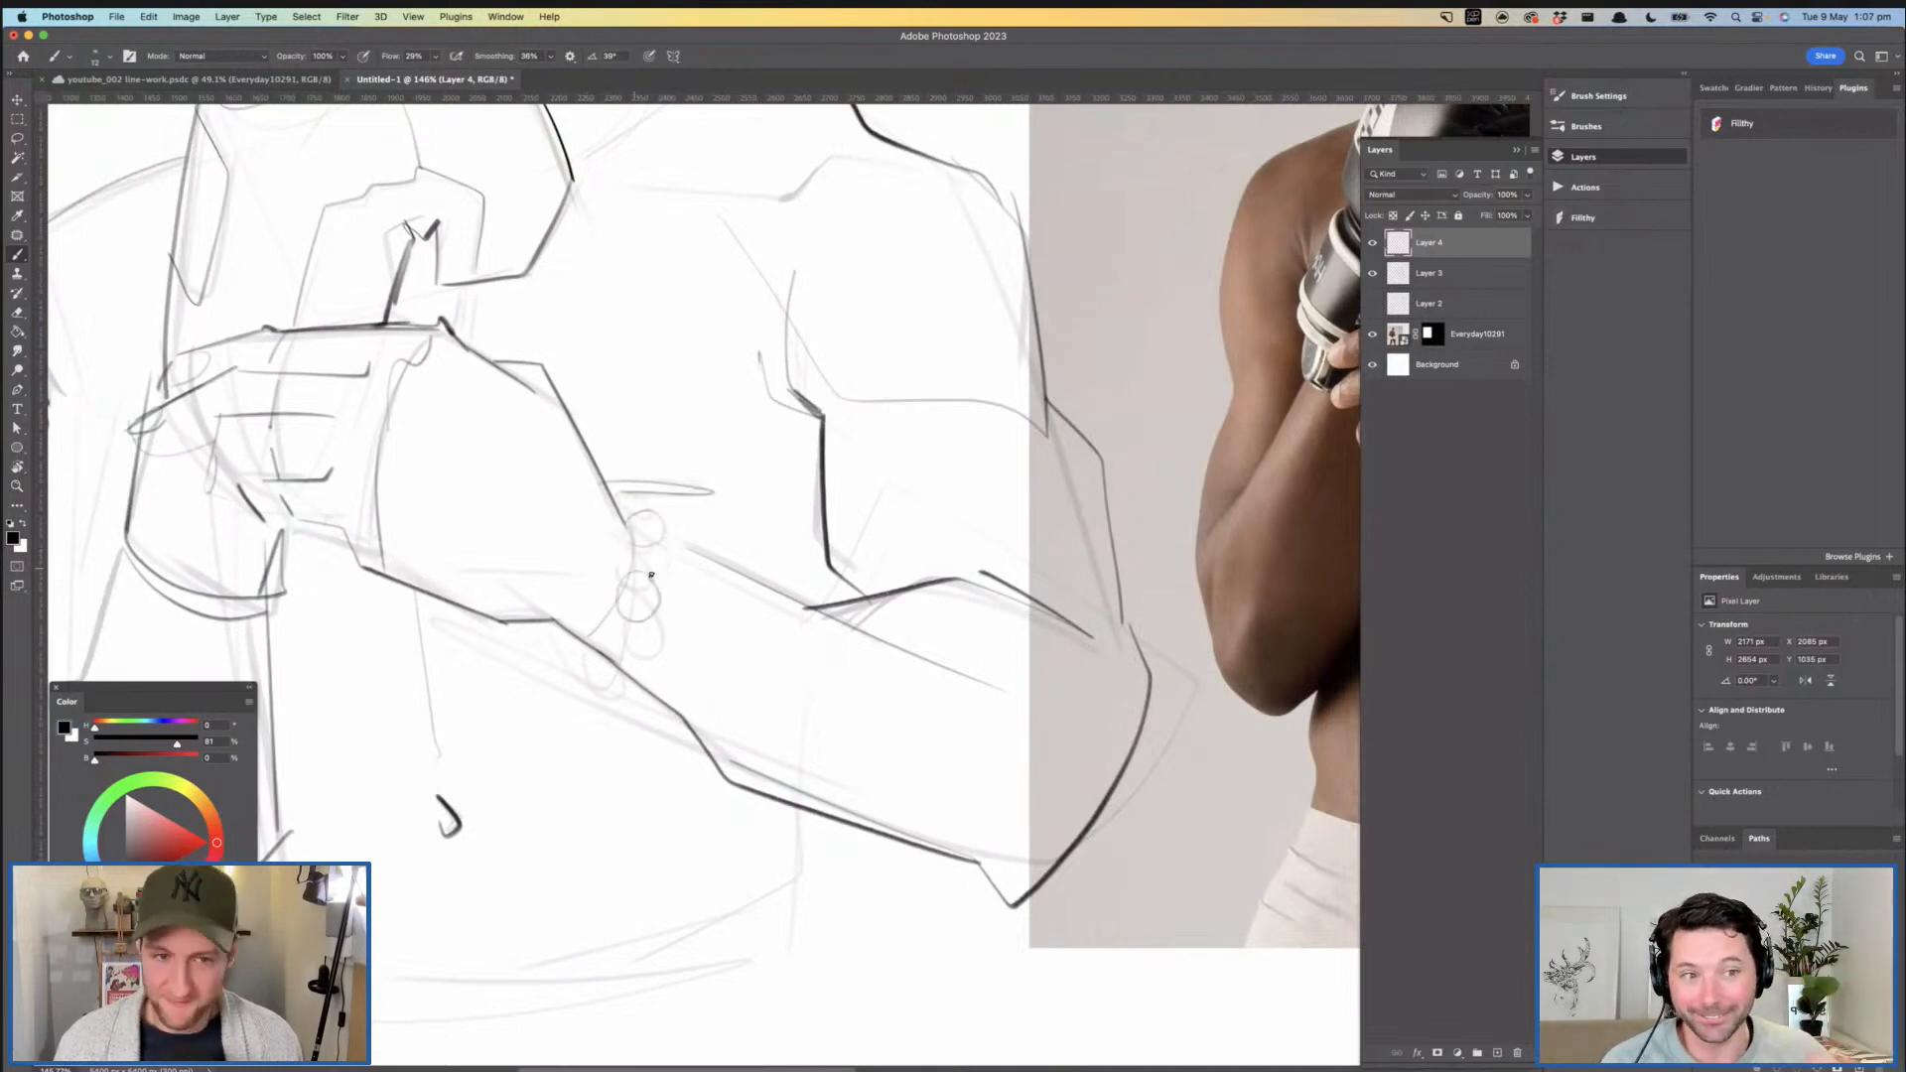
pyautogui.moveTo(641, 584); pyautogui.dragTo(645, 586)
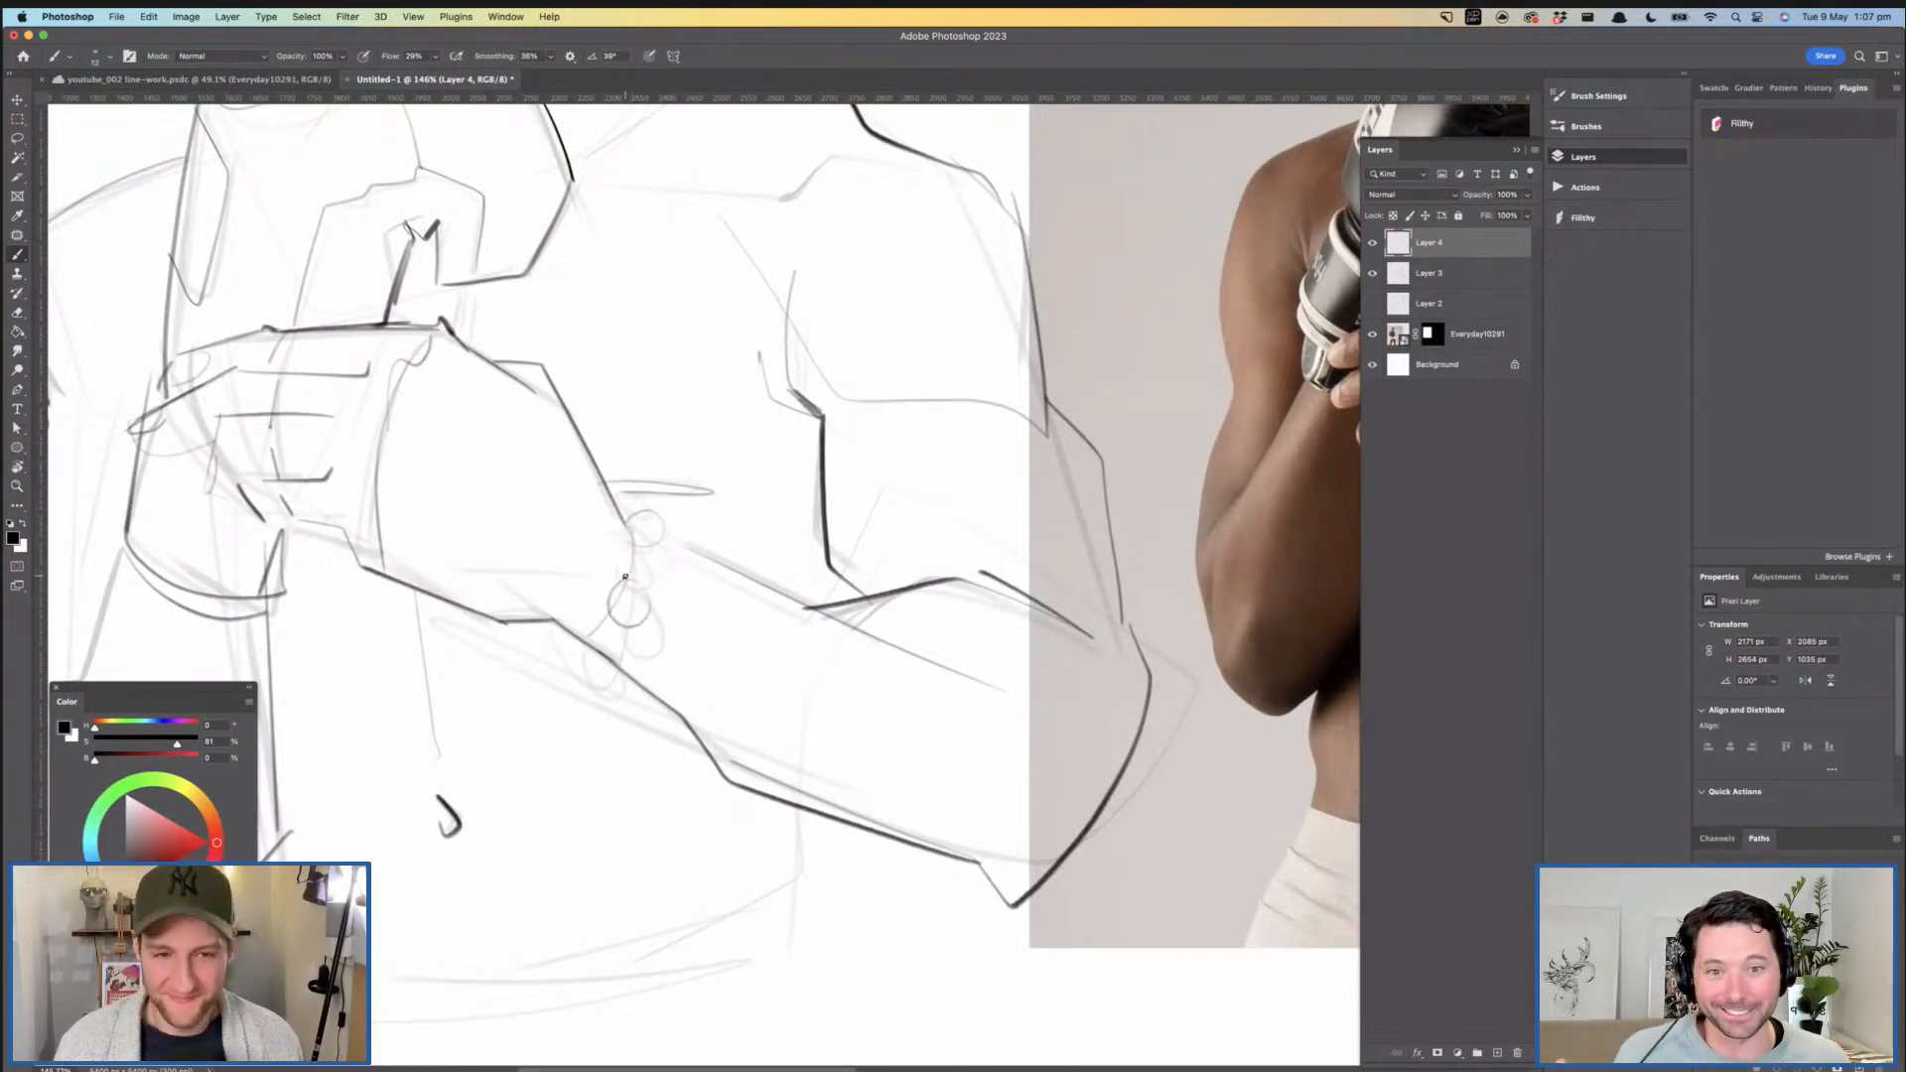
pyautogui.moveTo(664, 536); pyautogui.dragTo(664, 550)
pyautogui.moveTo(681, 557)
pyautogui.mouseDown()
pyautogui.moveTo(596, 559)
pyautogui.moveTo(709, 582)
pyautogui.moveTo(608, 593)
pyautogui.moveTo(612, 611)
pyautogui.mouseUp()
pyautogui.moveTo(704, 562); pyautogui.dragTo(621, 554)
pyautogui.moveTo(640, 440); pyautogui.dragTo(695, 497)
pyautogui.moveTo(713, 557); pyautogui.dragTo(826, 876)
# - Darken the small shadow where the jaw meets the neck beneath the earlobe
pyautogui.moveTo(555, 404); pyautogui.dragTo(712, 397)
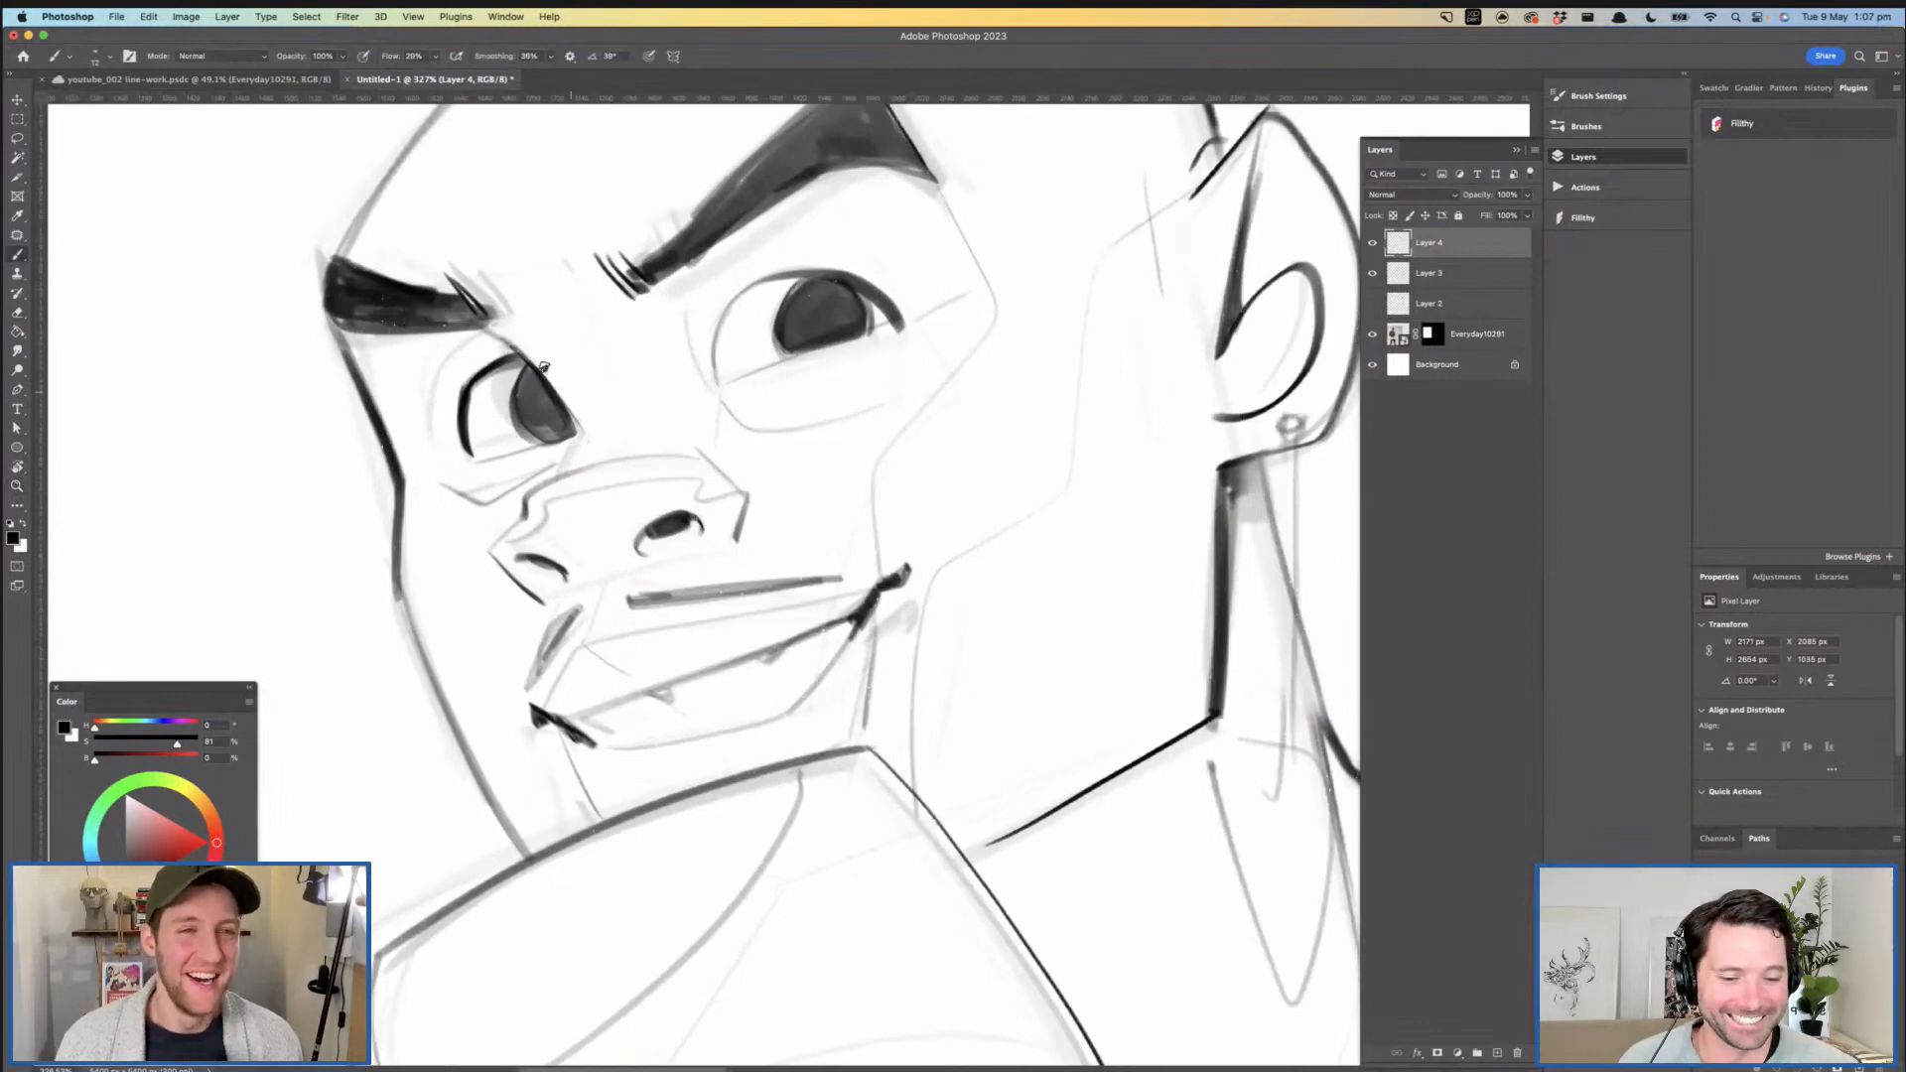
pyautogui.moveTo(789, 477)
pyautogui.mouseDown()
pyautogui.moveTo(742, 489)
pyautogui.moveTo(771, 482)
pyautogui.mouseUp()
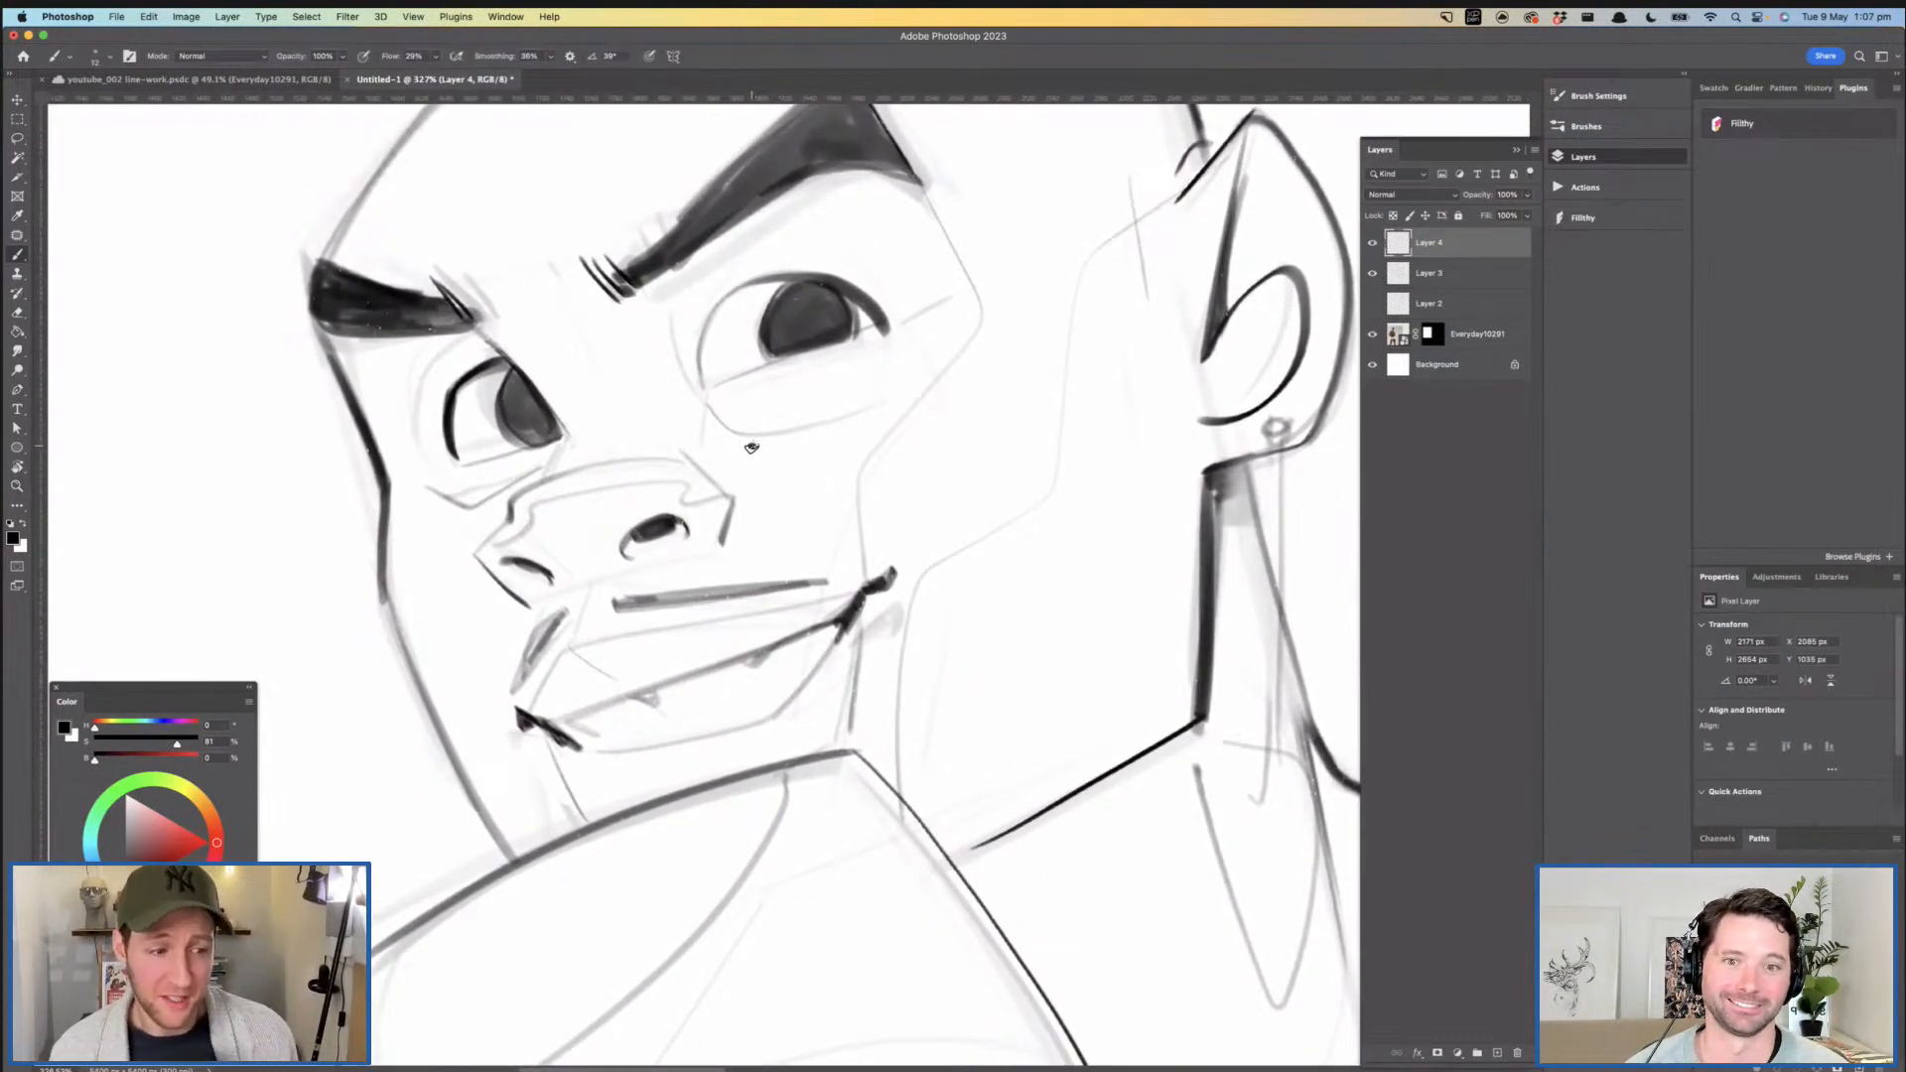
pyautogui.moveTo(907, 533)
pyautogui.mouseDown()
pyautogui.moveTo(756, 525)
pyautogui.moveTo(1045, 508)
pyautogui.mouseUp()
pyautogui.moveTo(912, 469)
pyautogui.mouseDown()
pyautogui.moveTo(950, 479)
pyautogui.moveTo(918, 454)
pyautogui.moveTo(935, 467)
pyautogui.moveTo(805, 467)
pyautogui.mouseUp()
pyautogui.press('super+z')
pyautogui.moveTo(973, 530)
pyautogui.mouseDown()
pyautogui.moveTo(905, 406)
pyautogui.moveTo(881, 437)
pyautogui.mouseUp()
pyautogui.moveTo(881, 506); pyautogui.dragTo(823, 394)
# - Try a short stroke on the curled fingers of the gripping hand
pyautogui.moveTo(668, 534); pyautogui.dragTo(699, 587)
pyautogui.moveTo(605, 650)
pyautogui.mouseDown()
pyautogui.moveTo(581, 644)
pyautogui.moveTo(598, 623)
pyautogui.moveTo(579, 648)
pyautogui.mouseUp()
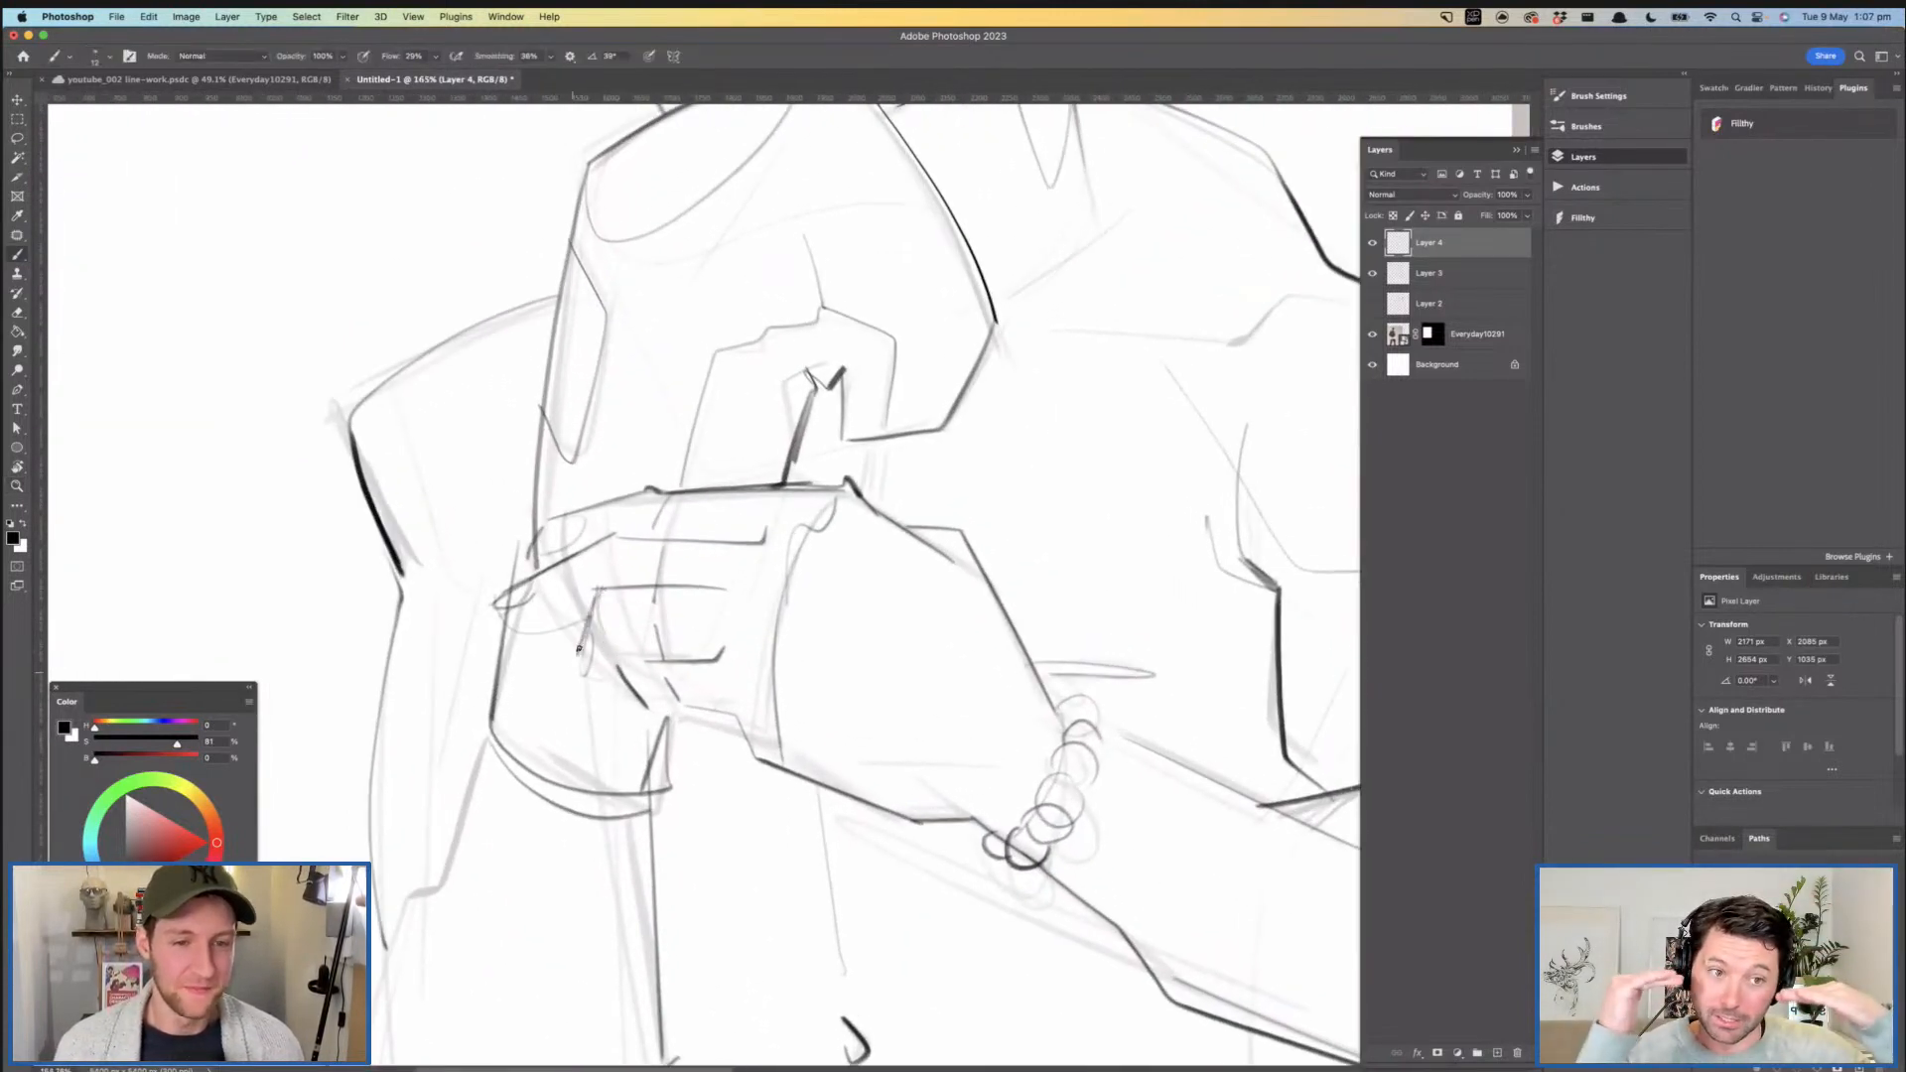
pyautogui.press('super+z')
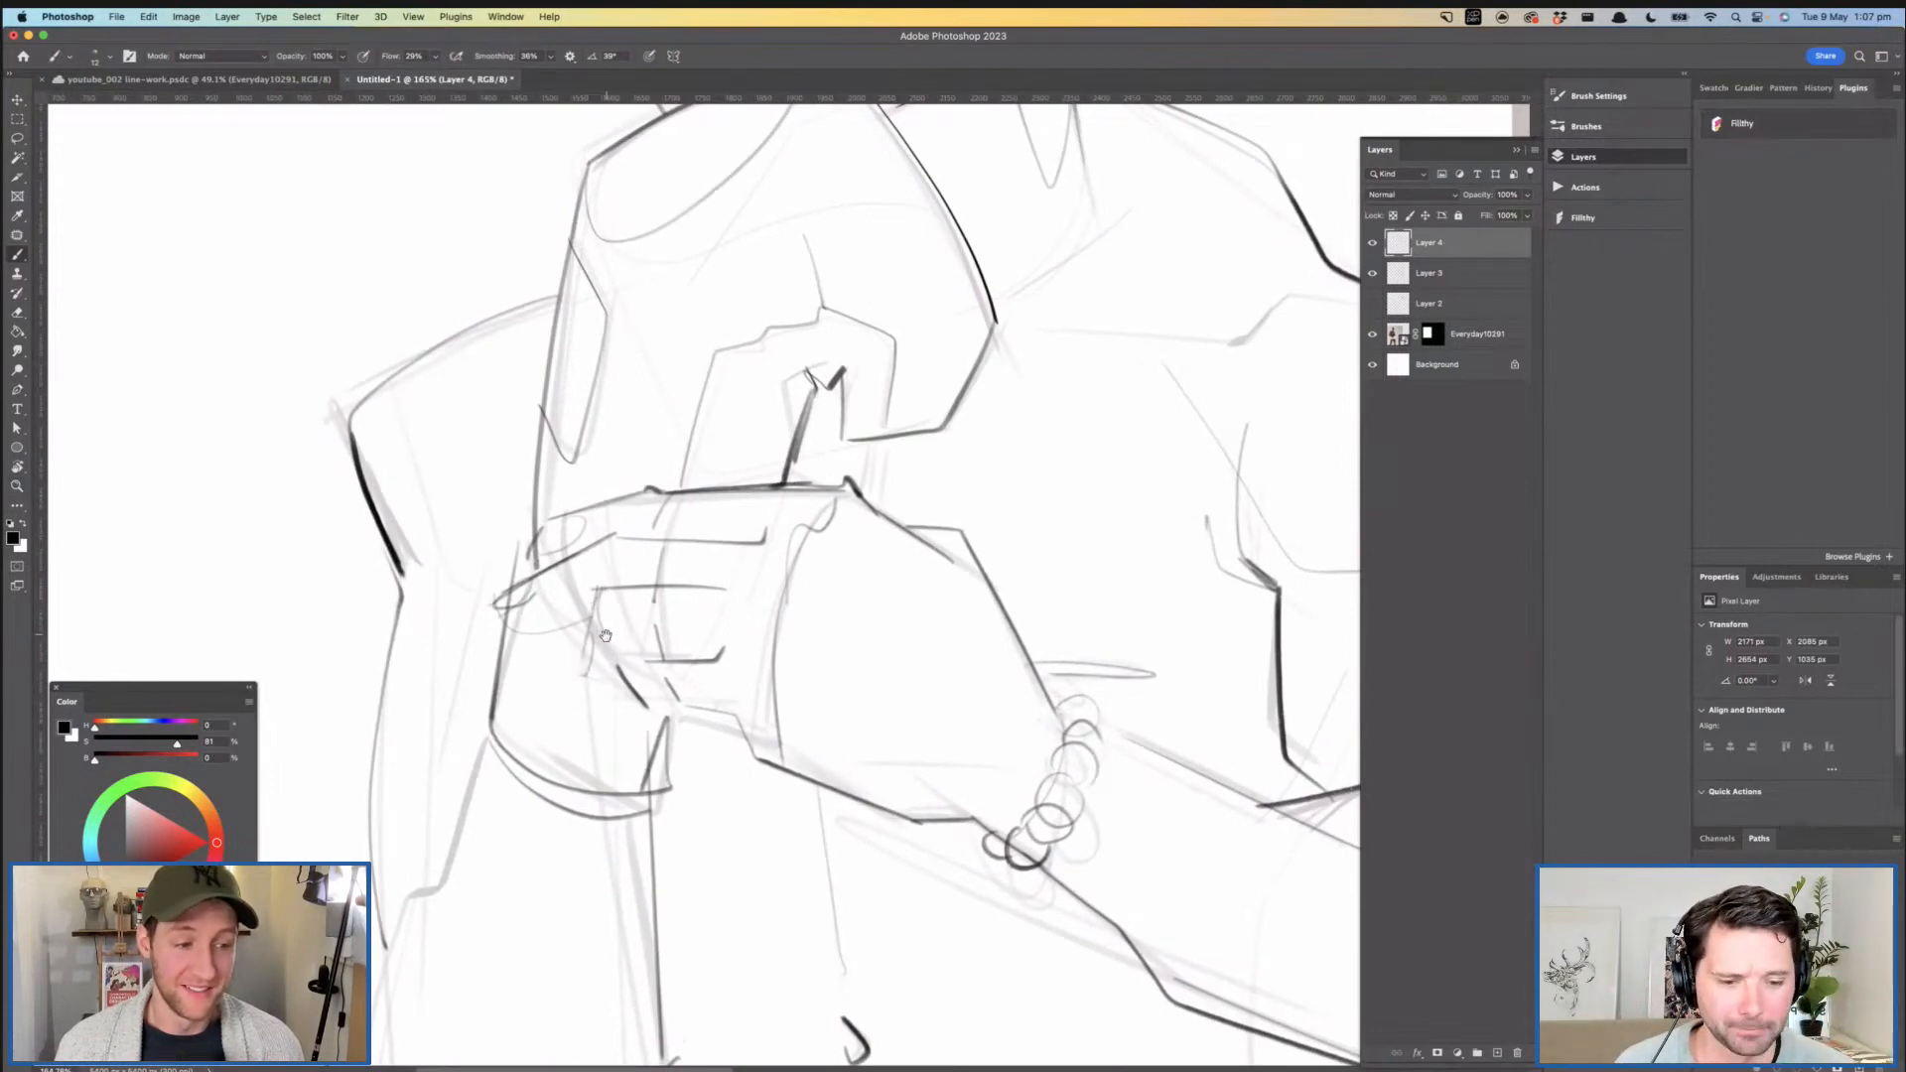
pyautogui.moveTo(606, 635); pyautogui.dragTo(566, 486)
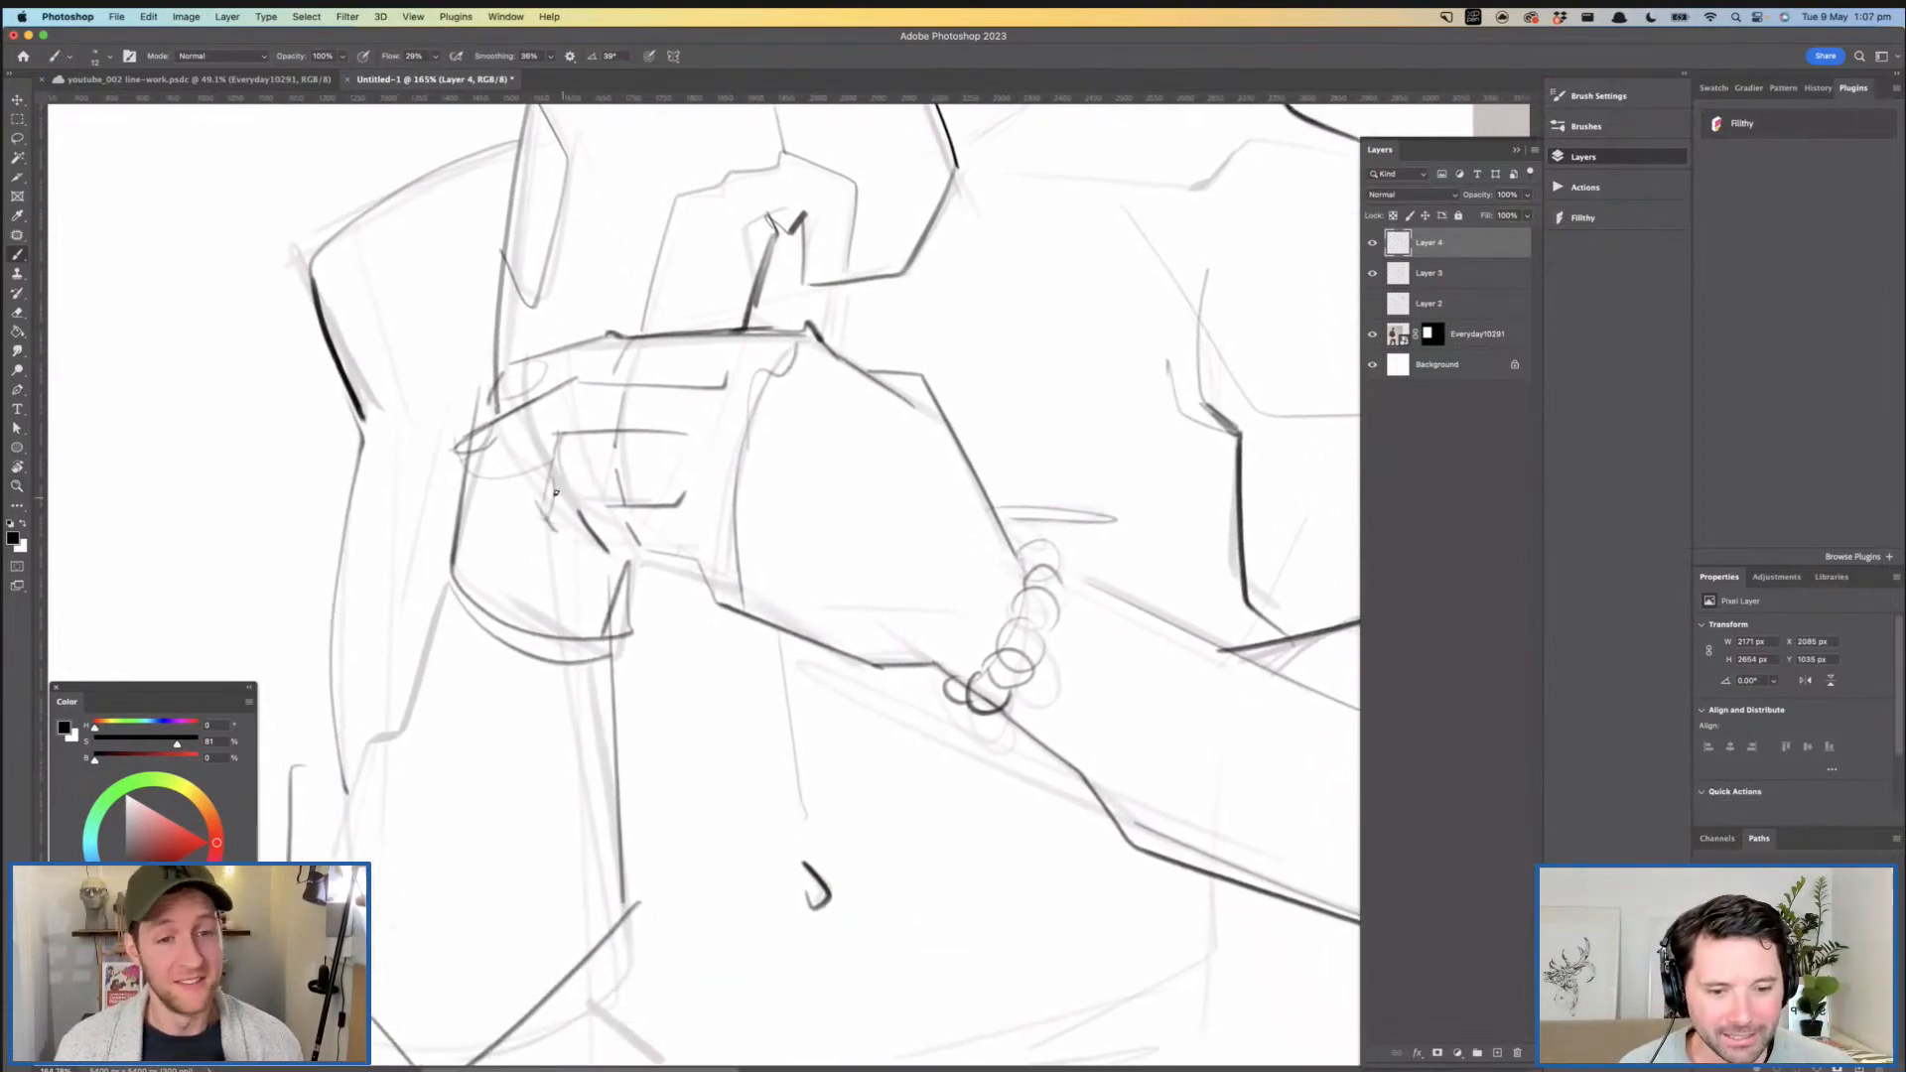
# - Sketch the hairline across the top of the forehead and down the temple in front of the ear
pyautogui.press('z')
pyautogui.moveTo(620, 465); pyautogui.dragTo(476, 468)
pyautogui.moveTo(606, 437); pyautogui.dragTo(660, 437)
pyautogui.moveTo(665, 427); pyautogui.dragTo(687, 569)
pyautogui.moveTo(590, 324); pyautogui.dragTo(721, 324)
pyautogui.press('b')
pyautogui.moveTo(443, 335)
pyautogui.mouseDown()
pyautogui.moveTo(559, 200)
pyautogui.moveTo(621, 165)
pyautogui.mouseUp()
pyautogui.moveTo(616, 218); pyautogui.dragTo(548, 307)
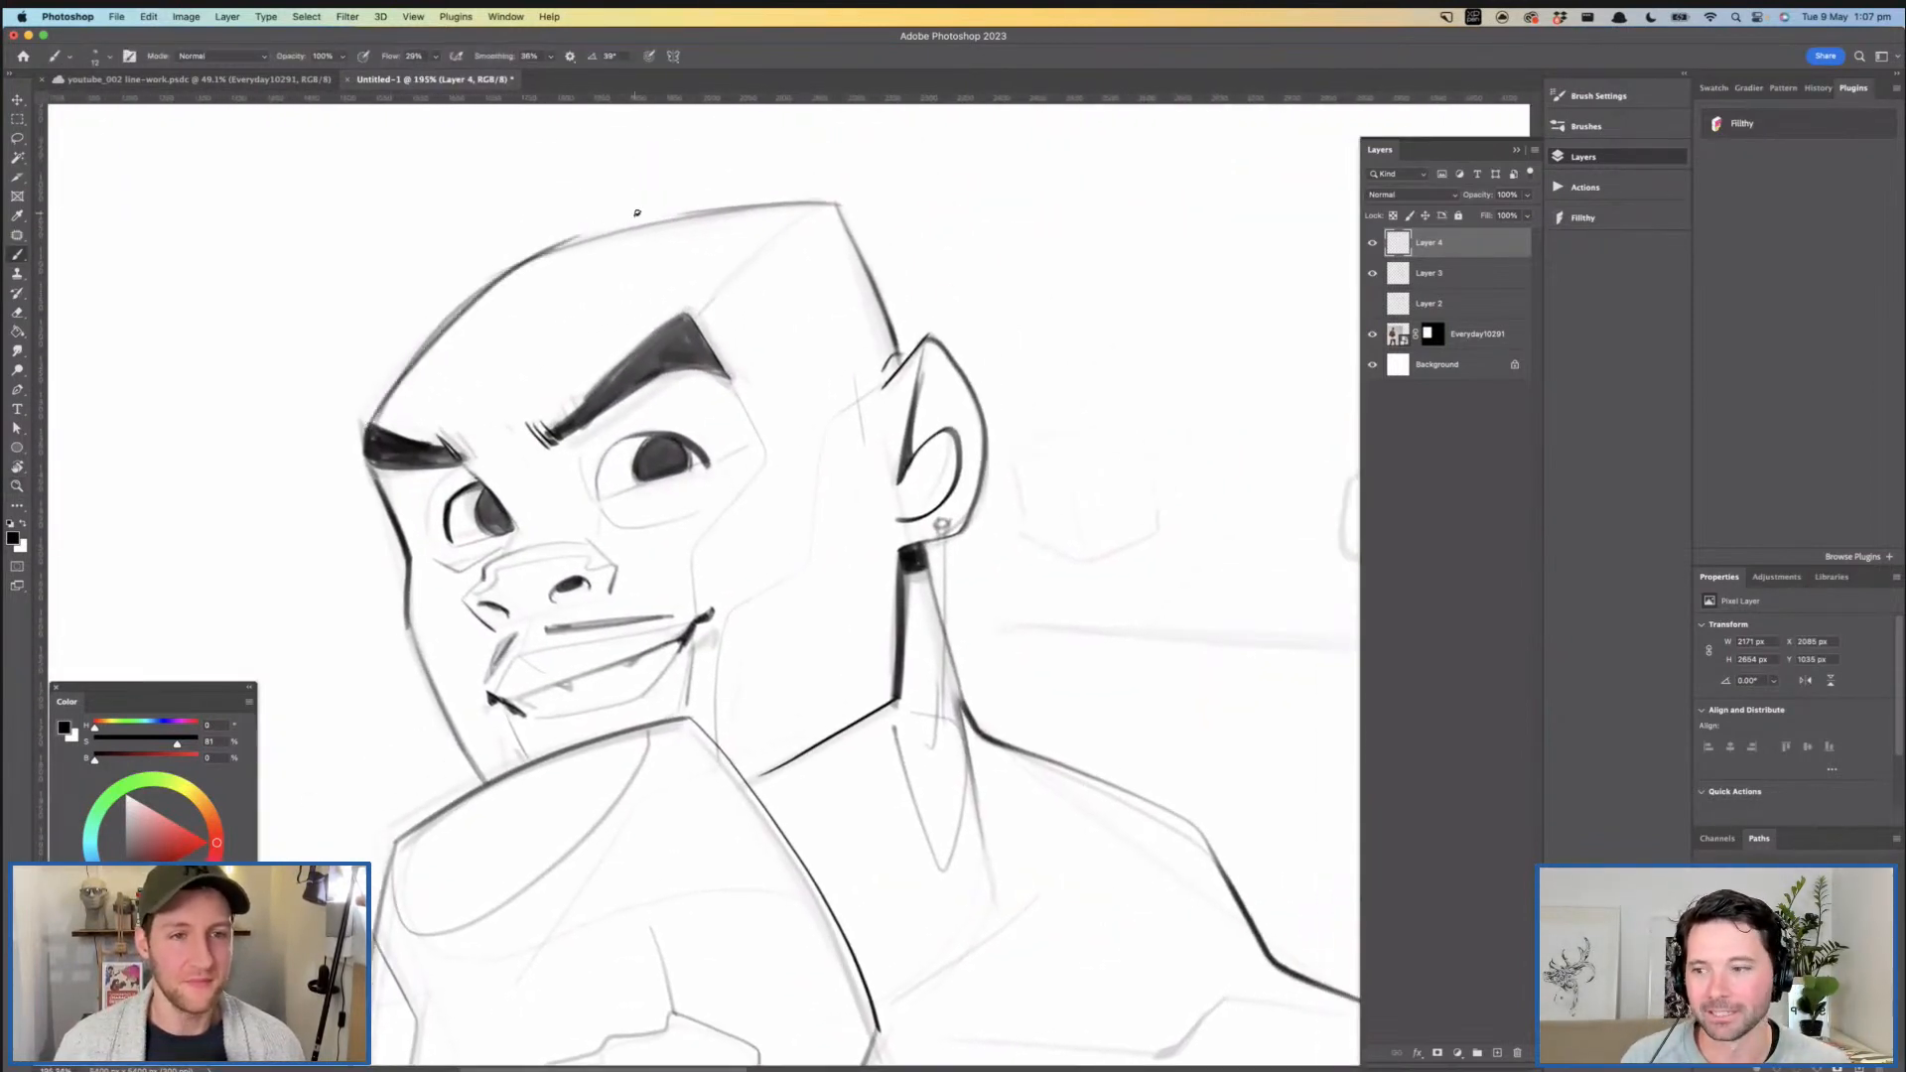
pyautogui.moveTo(371, 424)
pyautogui.mouseDown()
pyautogui.moveTo(570, 242)
pyautogui.moveTo(444, 335)
pyautogui.moveTo(696, 220)
pyautogui.moveTo(820, 203)
pyautogui.moveTo(843, 413)
pyautogui.moveTo(882, 349)
pyautogui.moveTo(729, 354)
pyautogui.moveTo(807, 341)
pyautogui.moveTo(793, 438)
pyautogui.mouseUp()
pyautogui.press('z')
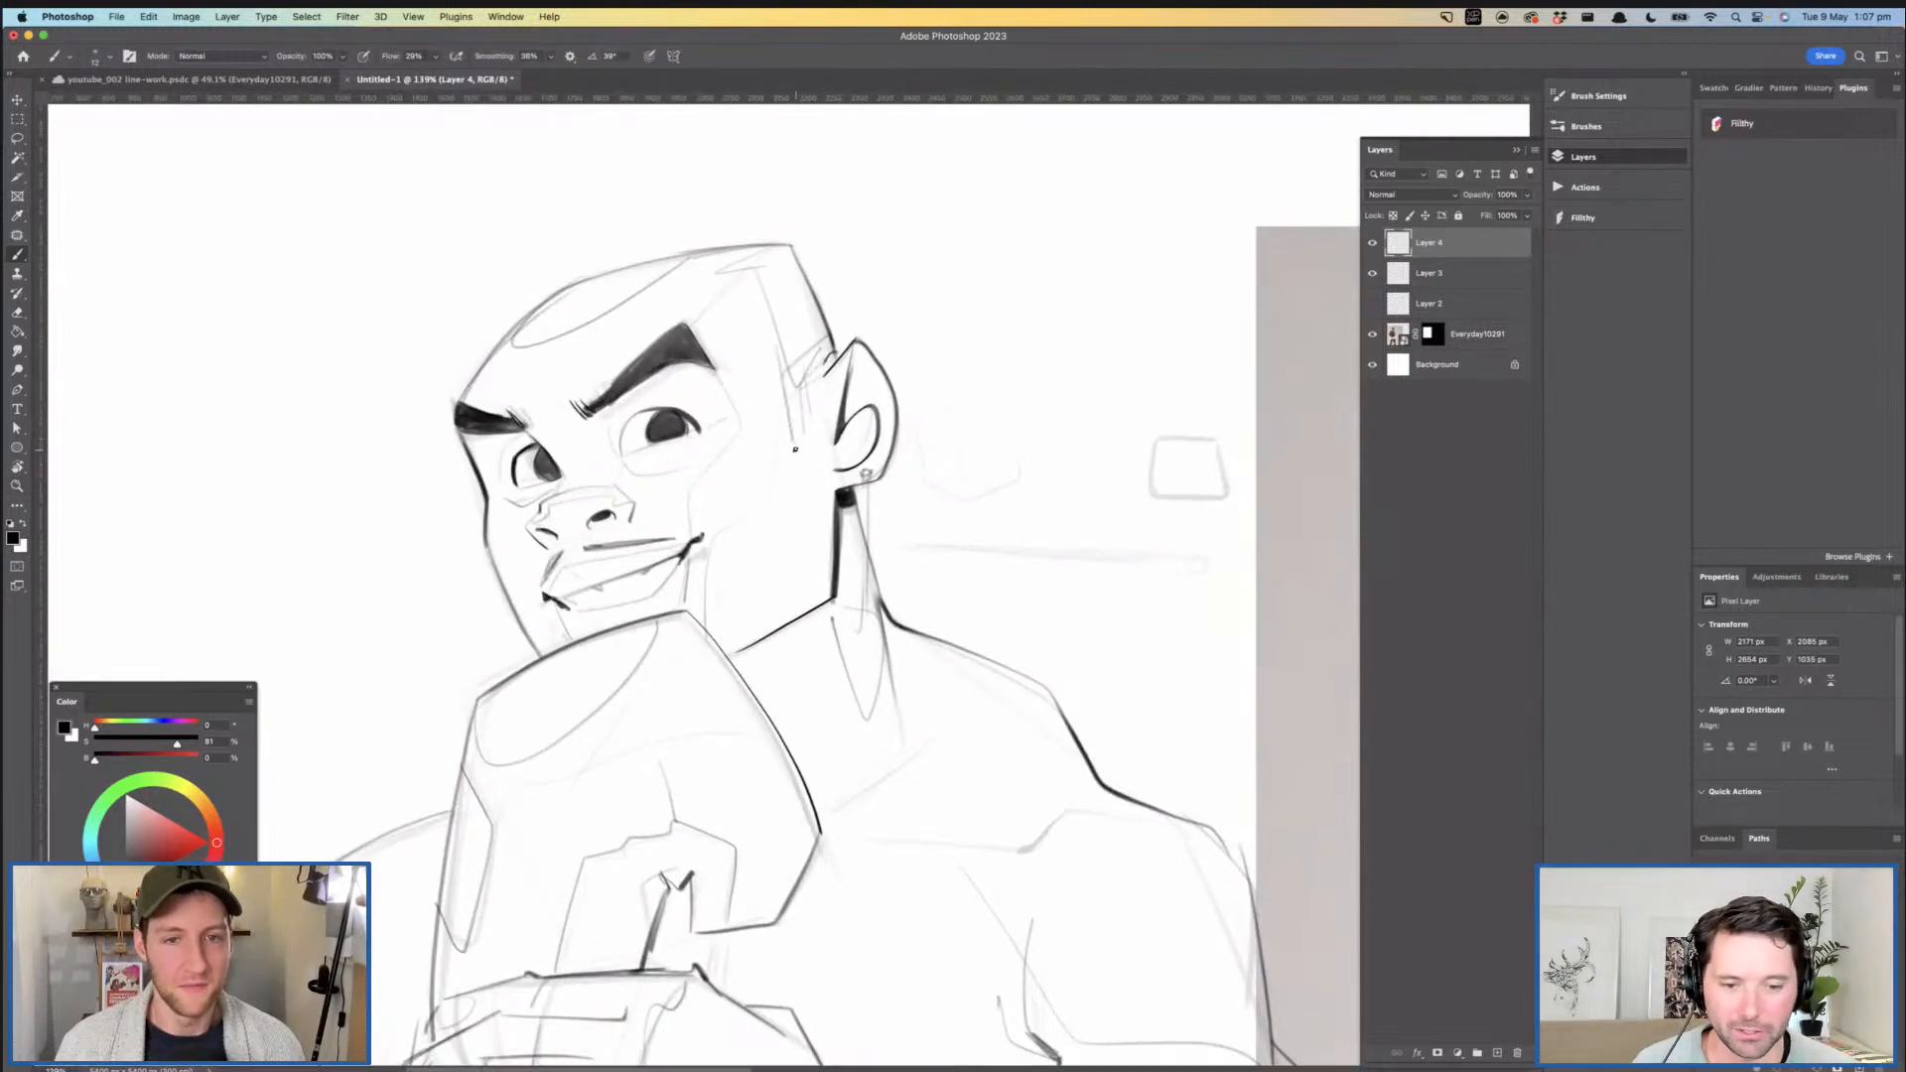
pyautogui.moveTo(832, 368)
pyautogui.mouseDown()
pyautogui.moveTo(740, 353)
pyautogui.moveTo(759, 355)
pyautogui.mouseUp()
pyautogui.moveTo(837, 400); pyautogui.dragTo(750, 355)
# - Flip the view back to normal and thicken the gripping hand's upper edge beside the knuckle
pyautogui.press('super+shift+h')
pyautogui.moveTo(885, 445); pyautogui.dragTo(835, 373)
pyautogui.moveTo(845, 487)
pyautogui.mouseDown()
pyautogui.moveTo(903, 476)
pyautogui.moveTo(883, 577)
pyautogui.moveTo(894, 506)
pyautogui.moveTo(670, 347)
pyautogui.mouseUp()
pyautogui.moveTo(741, 423)
pyautogui.mouseDown()
pyautogui.moveTo(938, 434)
pyautogui.moveTo(769, 427)
pyautogui.moveTo(627, 508)
pyautogui.mouseUp()
pyautogui.press('super+z')
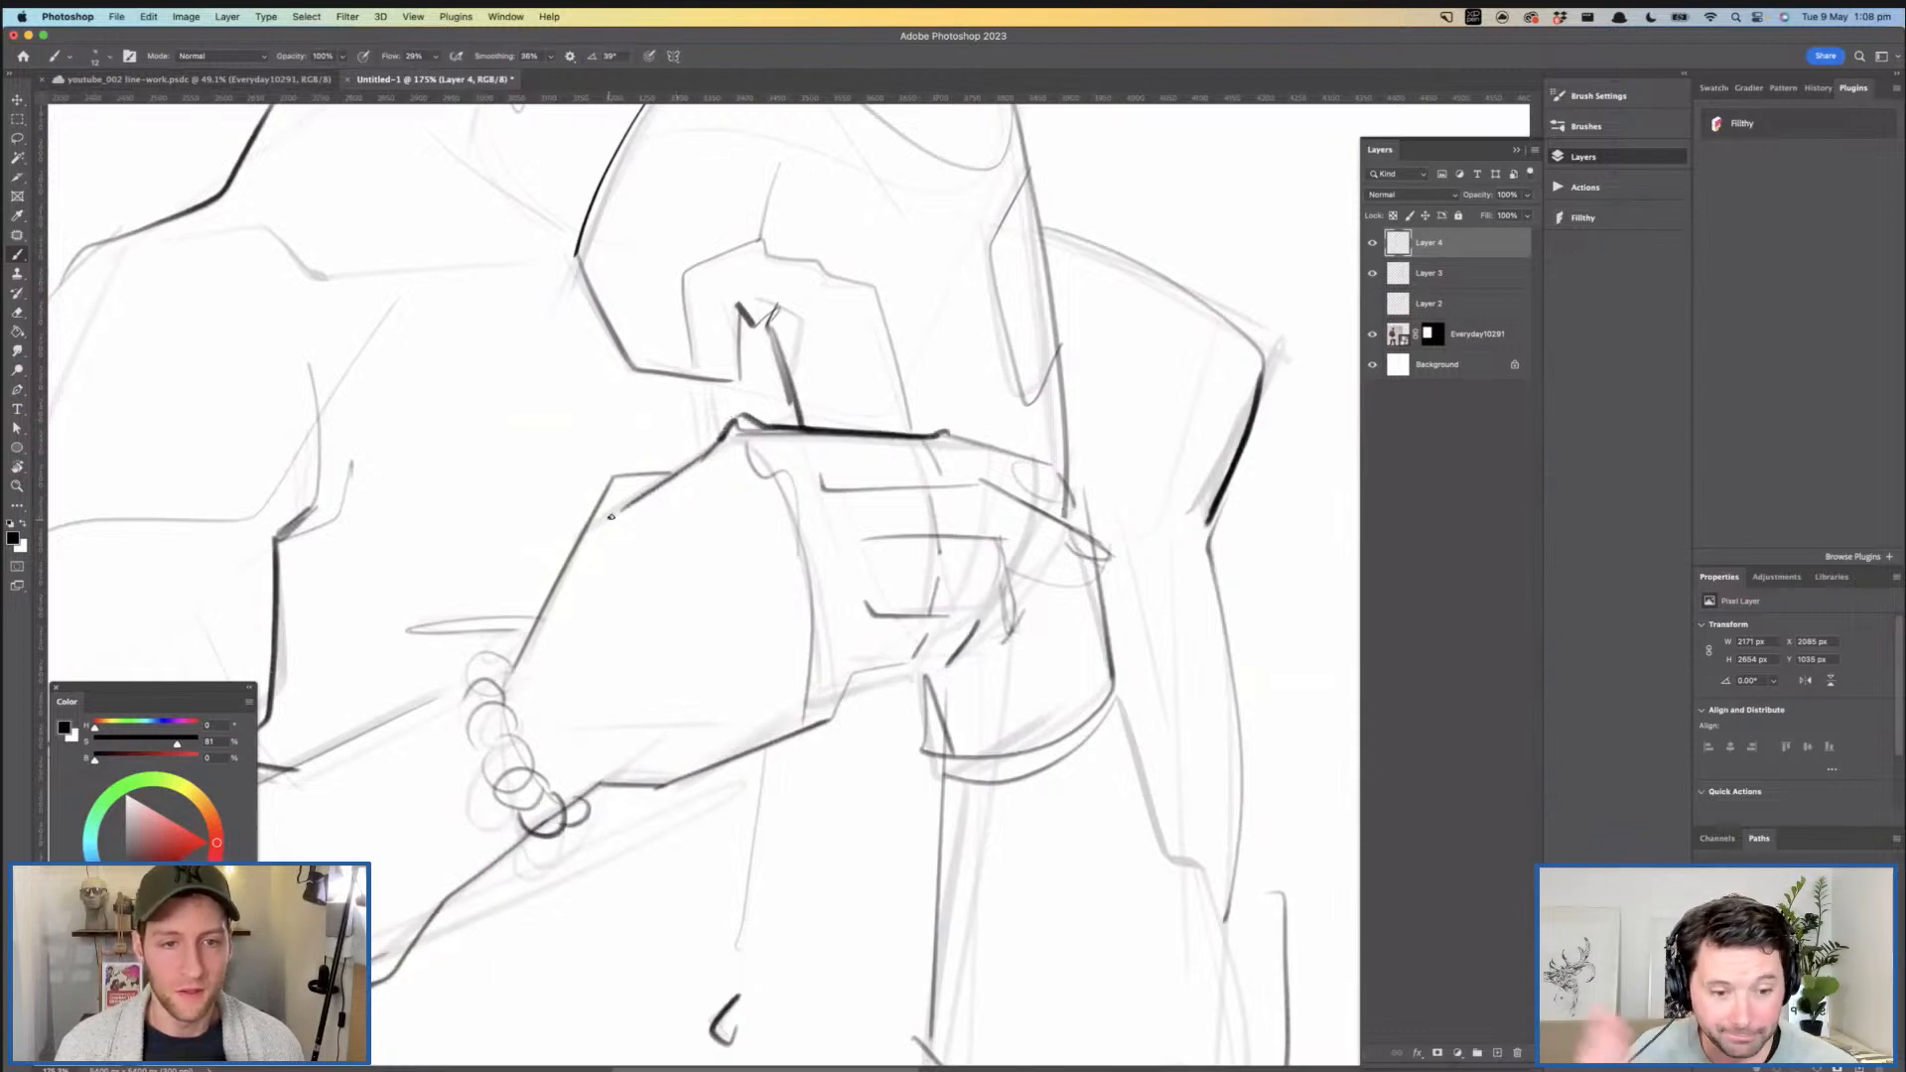
pyautogui.moveTo(740, 479); pyautogui.dragTo(700, 460)
pyautogui.moveTo(814, 401); pyautogui.dragTo(797, 449)
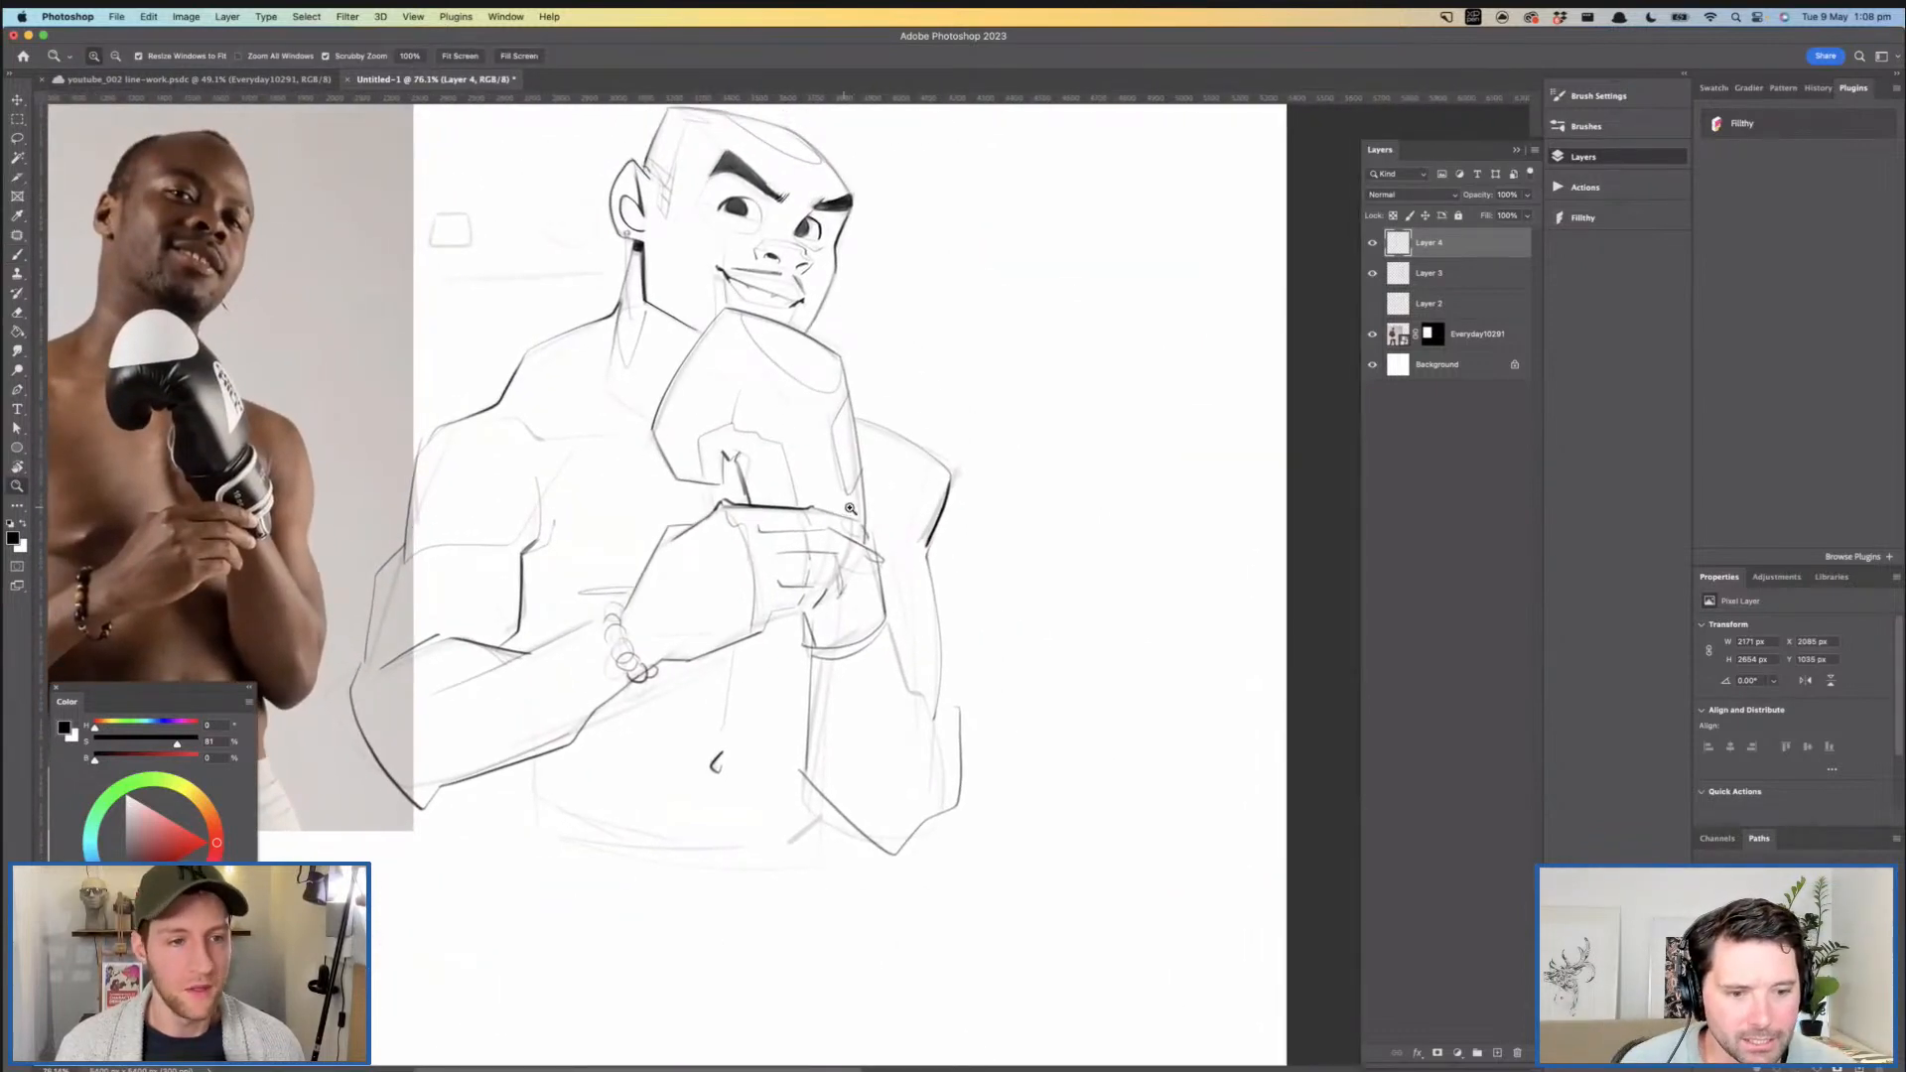
# - Rework the thin separation lines between the fingers of the gripping hand
pyautogui.moveTo(848, 508); pyautogui.dragTo(938, 509)
pyautogui.moveTo(741, 506)
pyautogui.mouseDown()
pyautogui.moveTo(773, 580)
pyautogui.moveTo(877, 545)
pyautogui.moveTo(920, 581)
pyautogui.moveTo(911, 623)
pyautogui.mouseUp()
pyautogui.moveTo(816, 588)
pyautogui.mouseDown()
pyautogui.moveTo(713, 533)
pyautogui.moveTo(877, 630)
pyautogui.moveTo(799, 588)
pyautogui.moveTo(876, 644)
pyautogui.moveTo(786, 659)
pyautogui.mouseUp()
pyautogui.press('super+z')
pyautogui.moveTo(712, 602); pyautogui.dragTo(752, 699)
pyautogui.moveTo(829, 593)
pyautogui.mouseDown()
pyautogui.moveTo(758, 579)
pyautogui.moveTo(823, 534)
pyautogui.moveTo(778, 546)
pyautogui.moveTo(933, 531)
pyautogui.moveTo(914, 497)
pyautogui.moveTo(778, 504)
pyautogui.moveTo(775, 464)
pyautogui.moveTo(820, 564)
pyautogui.moveTo(814, 512)
pyautogui.moveTo(908, 472)
pyautogui.mouseUp()
pyautogui.press('e')
pyautogui.press('b')
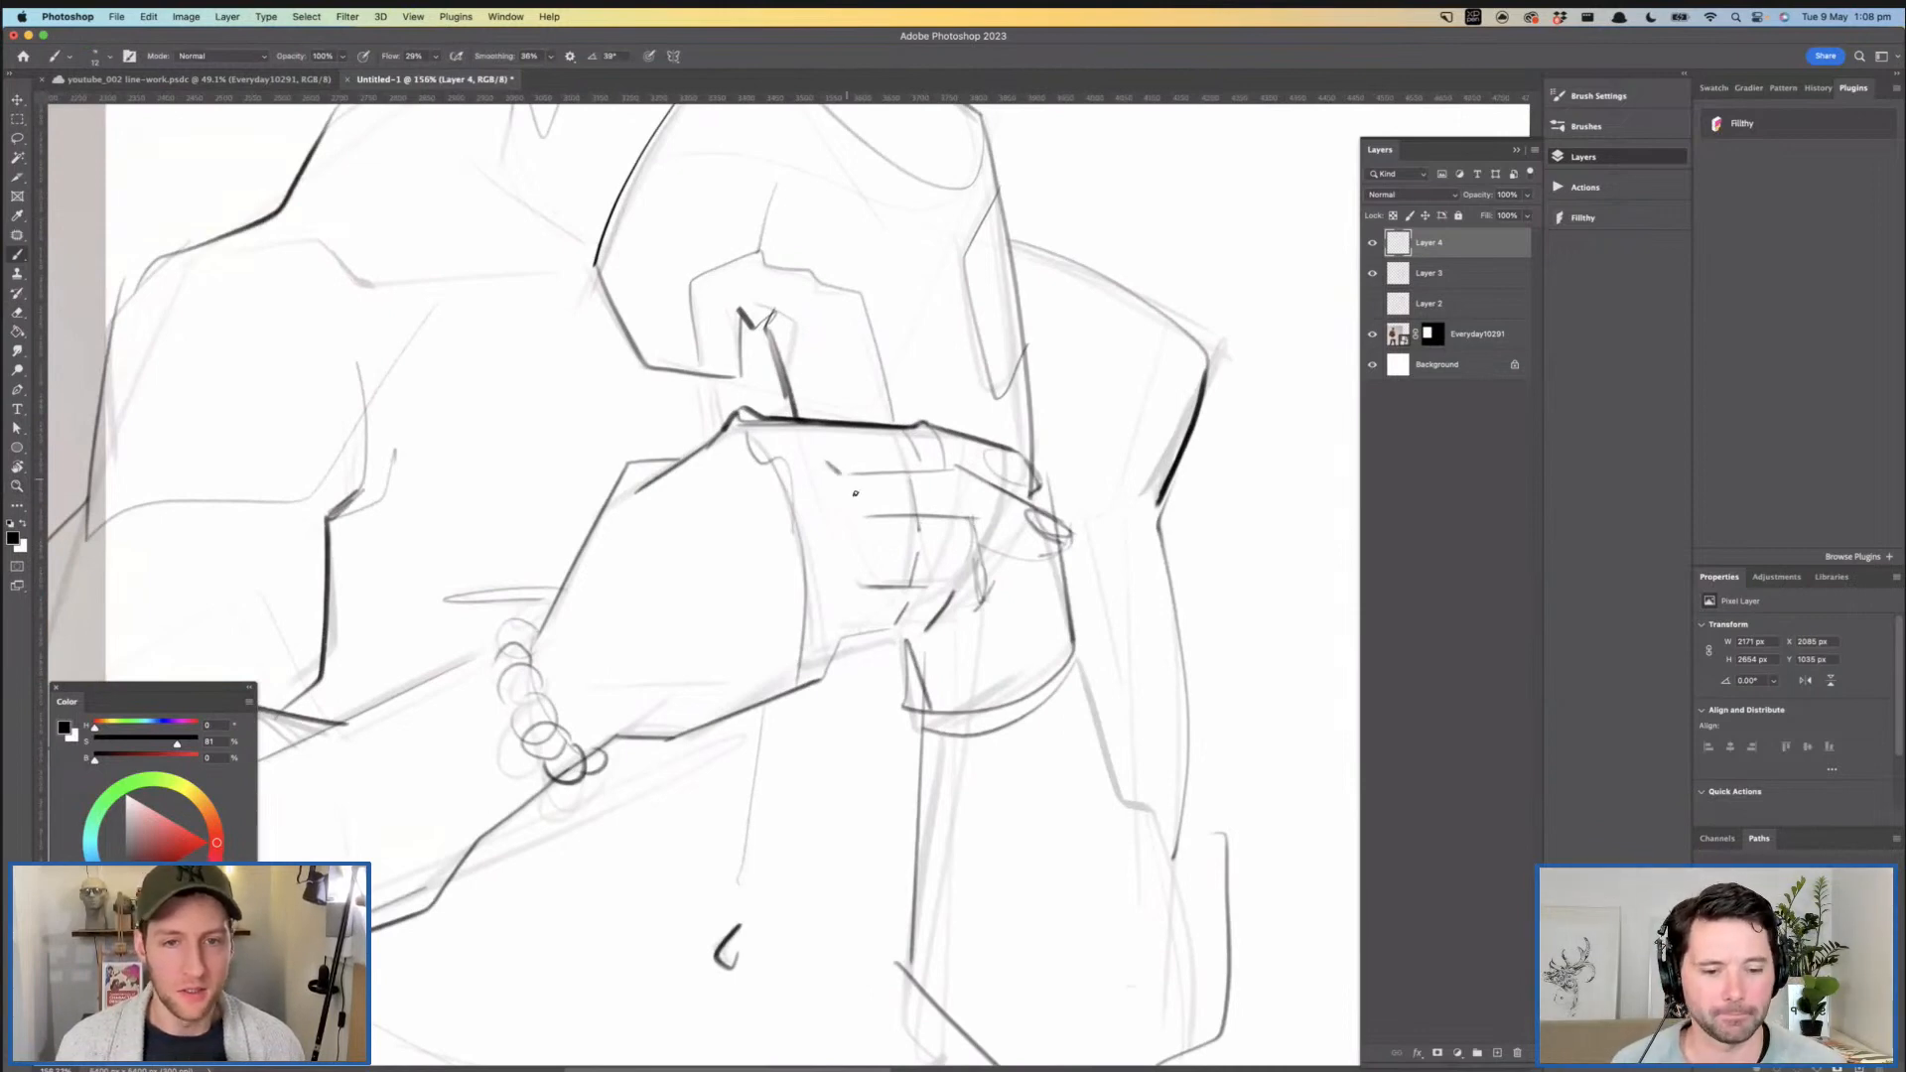
pyautogui.moveTo(925, 528)
pyautogui.mouseDown()
pyautogui.moveTo(836, 519)
pyautogui.moveTo(941, 515)
pyautogui.mouseUp()
pyautogui.press('super+z')
pyautogui.moveTo(810, 487); pyautogui.dragTo(892, 503)
# - Try erasing and redrawing the short stroke at the lower curled fingers of the gripping hand
pyautogui.press('e')
pyautogui.moveTo(932, 605)
pyautogui.mouseDown()
pyautogui.moveTo(783, 608)
pyautogui.moveTo(941, 598)
pyautogui.mouseUp()
pyautogui.press('b')
pyautogui.press('super+z')
pyautogui.press('super+z')
pyautogui.moveTo(993, 596); pyautogui.dragTo(785, 594)
pyautogui.moveTo(925, 486); pyautogui.dragTo(978, 496)
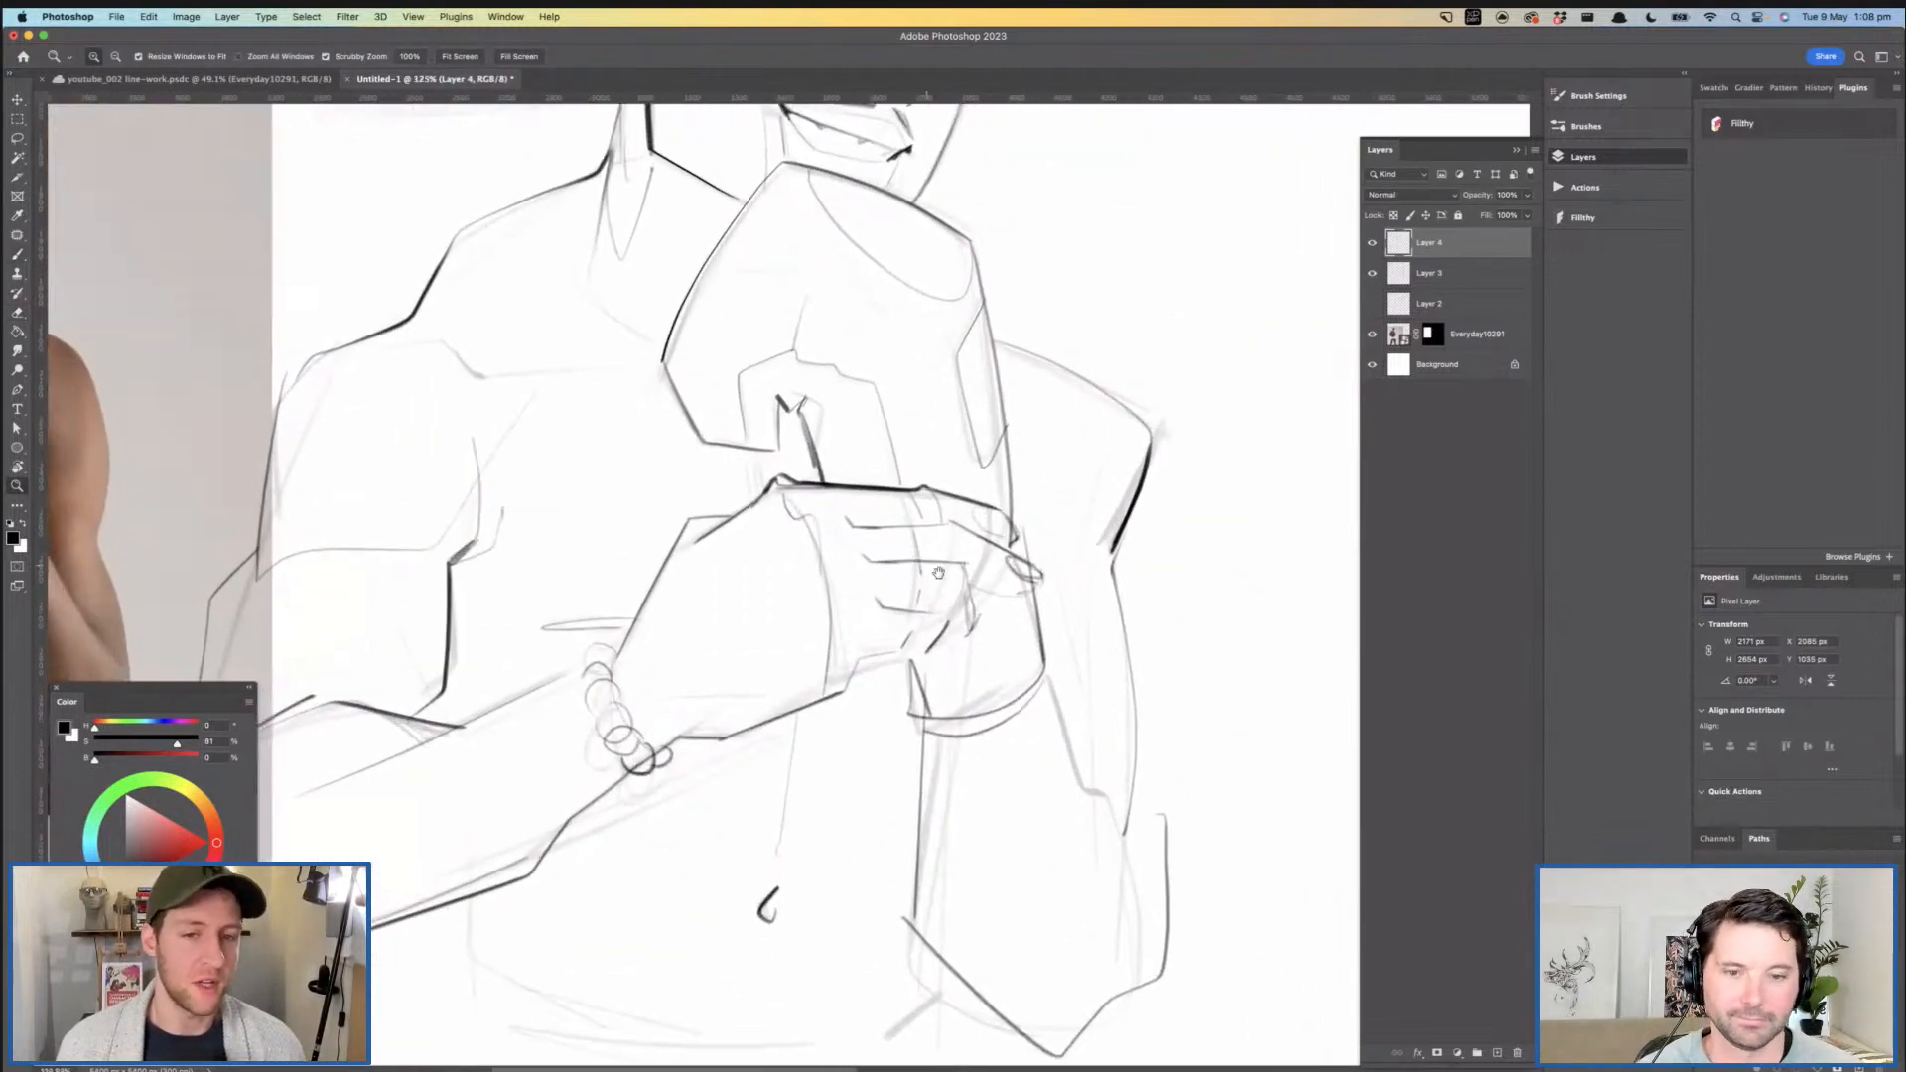
pyautogui.moveTo(1053, 635); pyautogui.dragTo(922, 575)
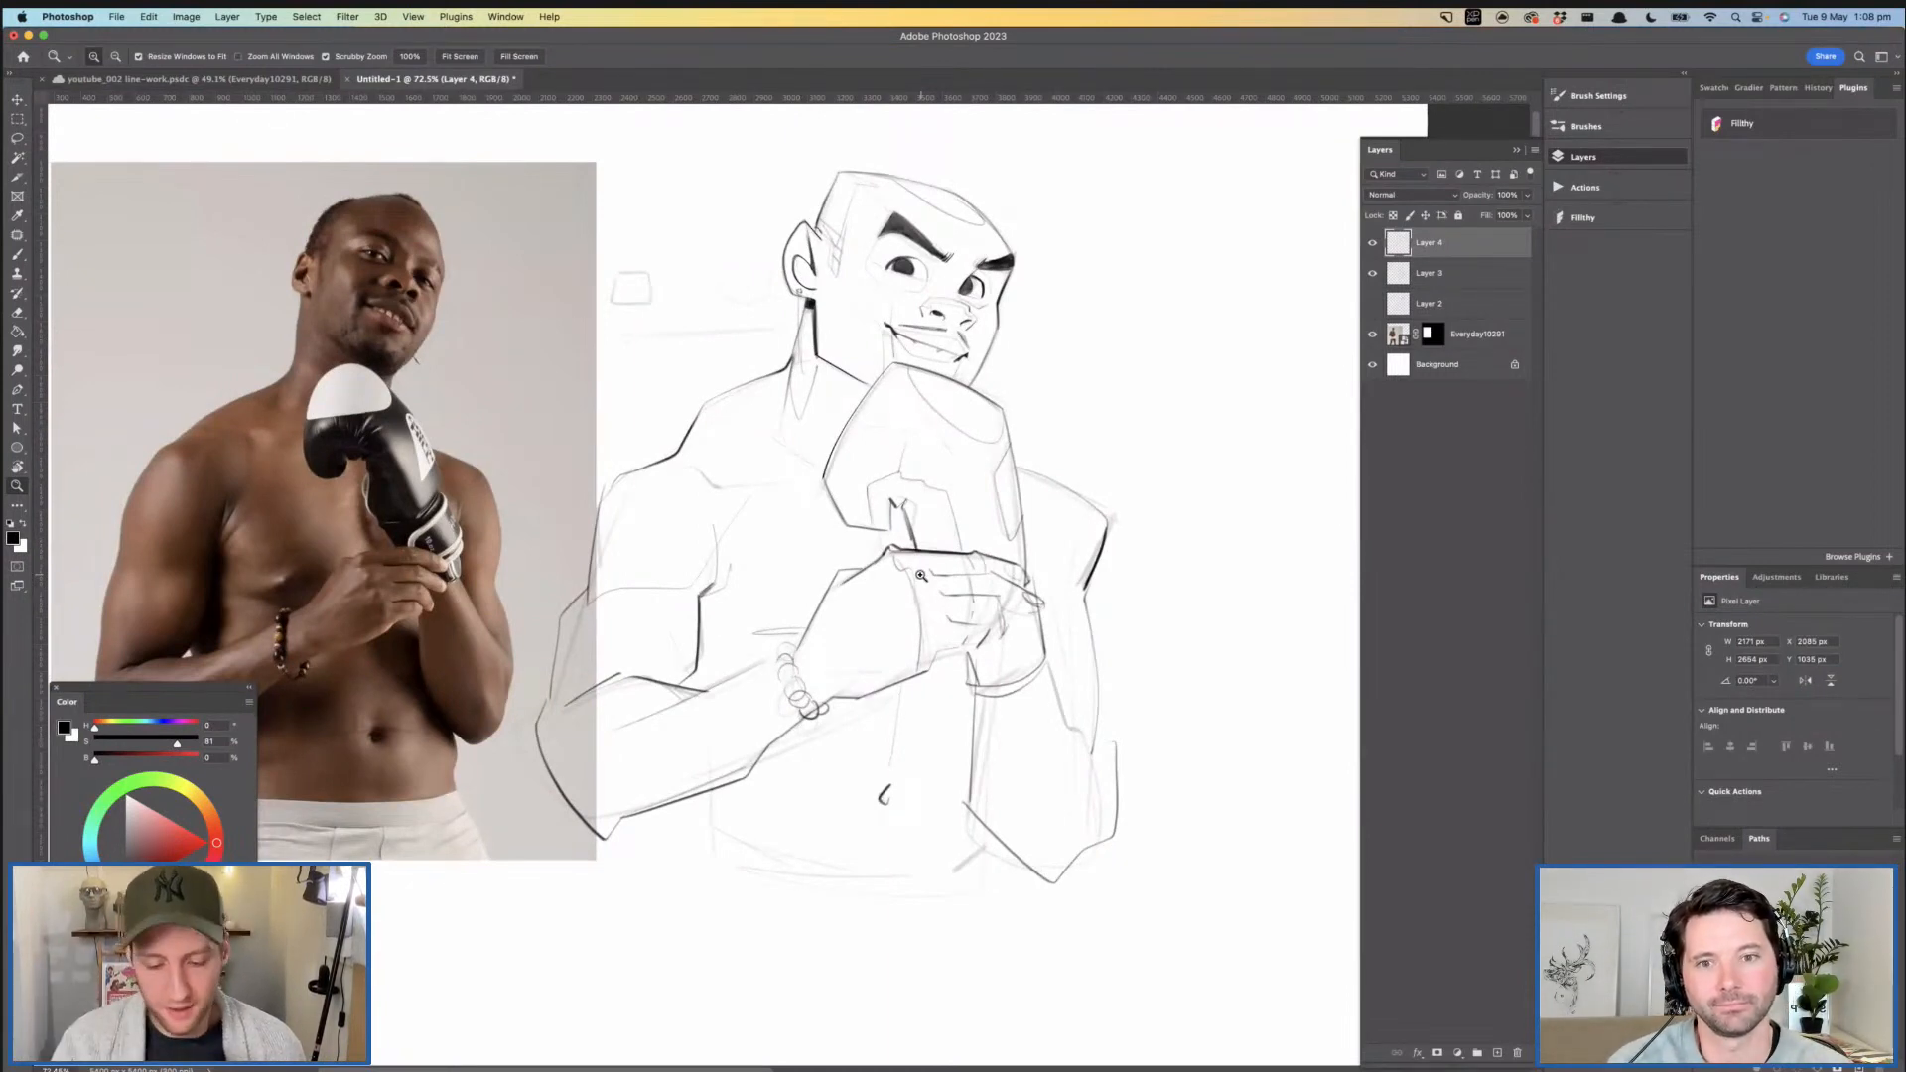
pyautogui.moveTo(805, 582); pyautogui.dragTo(833, 574)
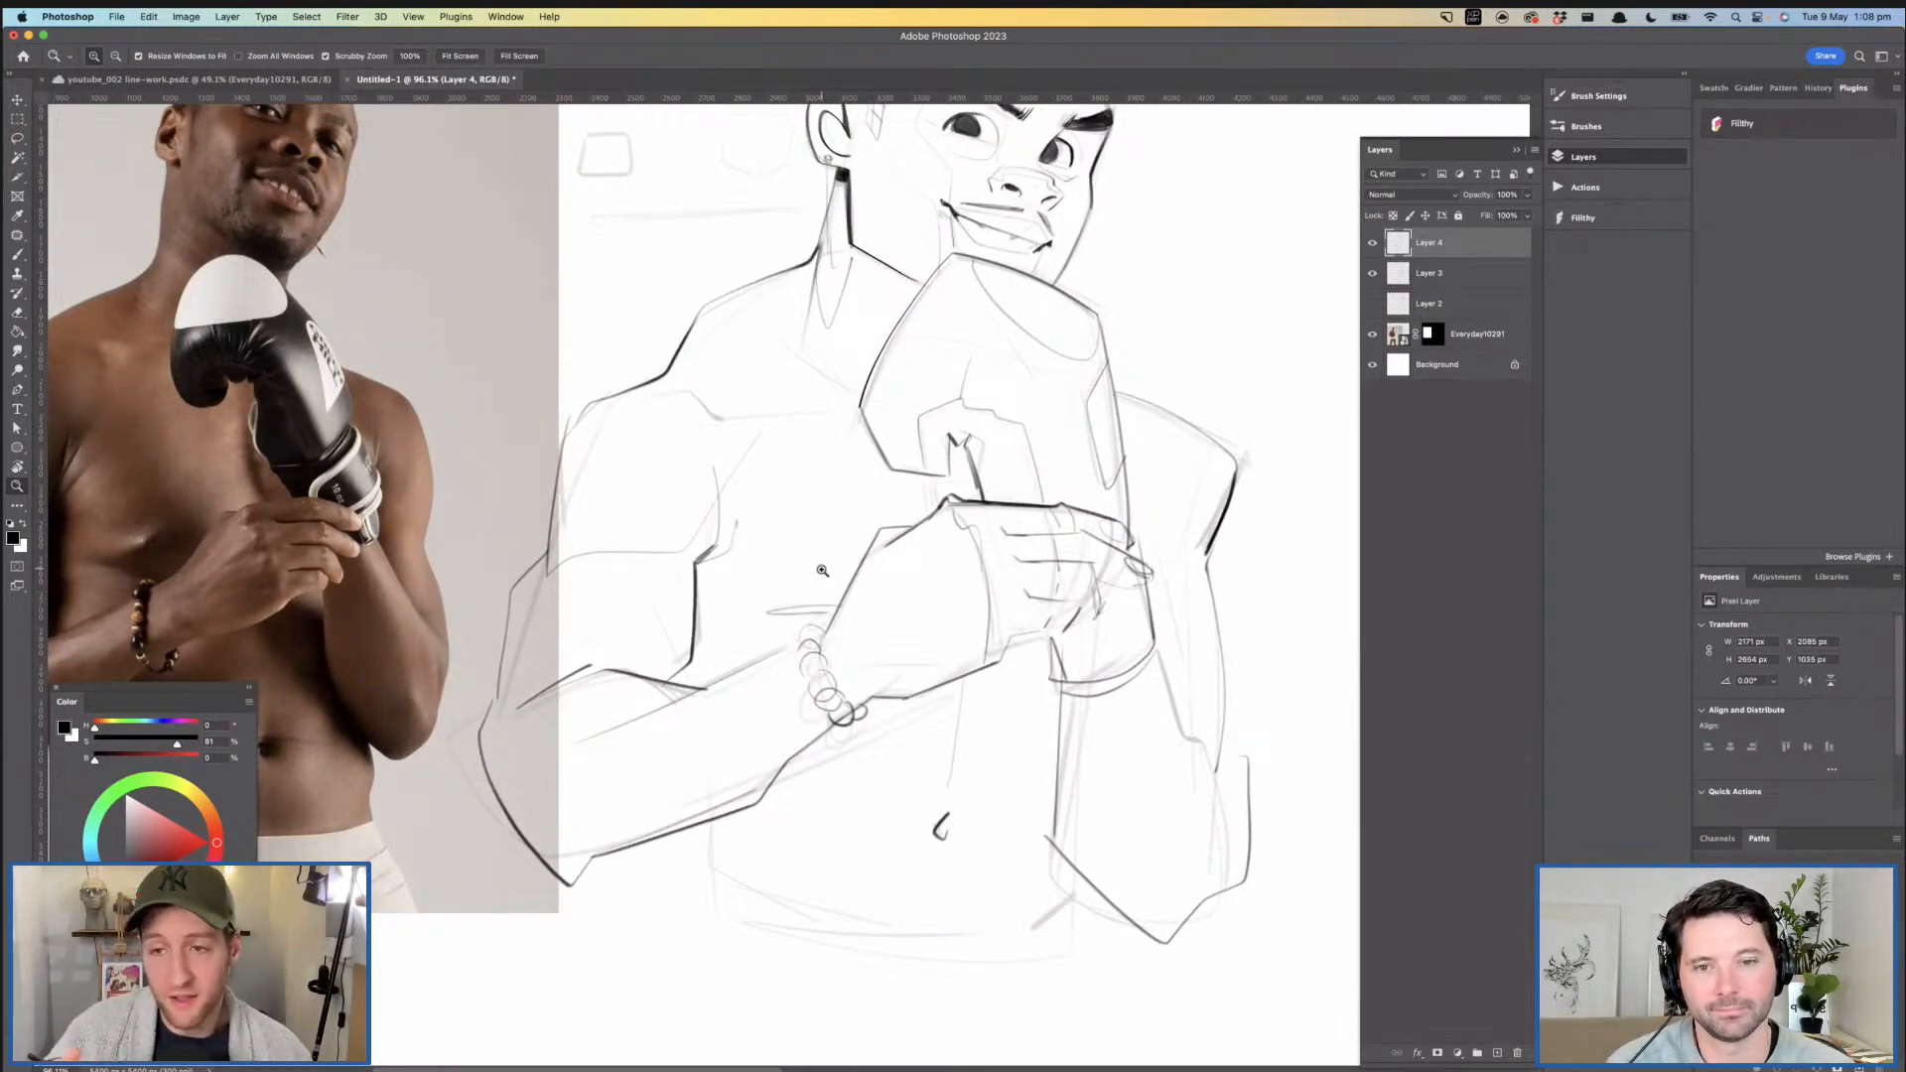
pyautogui.moveTo(946, 615); pyautogui.dragTo(902, 673)
pyautogui.moveTo(1105, 608)
pyautogui.mouseDown()
pyautogui.moveTo(1000, 535)
pyautogui.moveTo(999, 633)
pyautogui.moveTo(954, 571)
pyautogui.moveTo(977, 580)
pyautogui.mouseUp()
pyautogui.moveTo(919, 659); pyautogui.dragTo(791, 644)
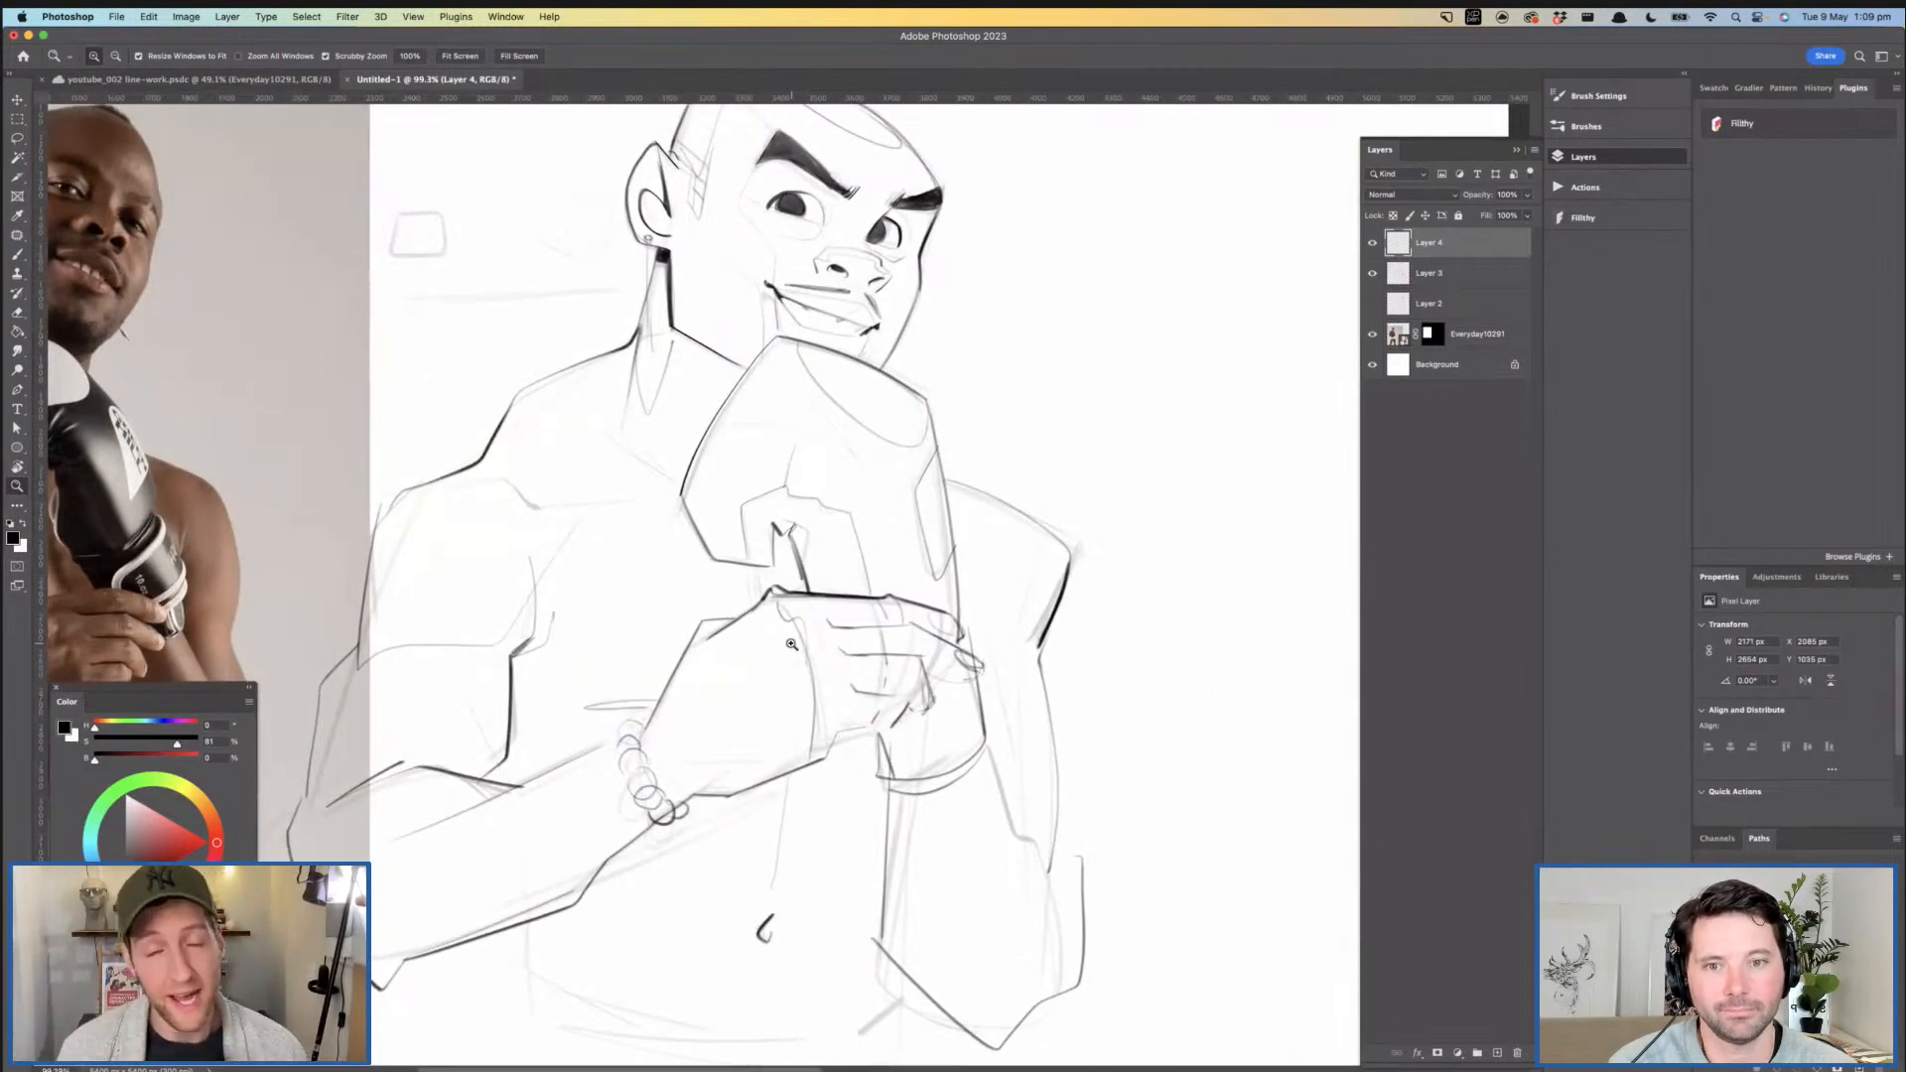
# - Ink the glove's outer side edge where it runs down toward the gripping fingers
pyautogui.moveTo(831, 498)
pyautogui.mouseDown()
pyautogui.moveTo(784, 508)
pyautogui.moveTo(918, 520)
pyautogui.mouseUp()
pyautogui.moveTo(760, 471)
pyautogui.mouseDown()
pyautogui.moveTo(819, 586)
pyautogui.moveTo(838, 562)
pyautogui.moveTo(749, 541)
pyautogui.mouseUp()
pyautogui.moveTo(907, 495)
pyautogui.mouseDown()
pyautogui.moveTo(853, 489)
pyautogui.moveTo(957, 622)
pyautogui.mouseUp()
pyautogui.press('super+z')
pyautogui.moveTo(918, 477); pyautogui.dragTo(950, 630)
pyautogui.moveTo(772, 439)
pyautogui.mouseDown()
pyautogui.moveTo(736, 457)
pyautogui.moveTo(740, 576)
pyautogui.mouseUp()
pyautogui.moveTo(919, 537); pyautogui.dragTo(806, 540)
# - Darken the glove's top edge and carry a heavier line from its outer corner down to the fingertips
pyautogui.moveTo(773, 425); pyautogui.dragTo(844, 407)
pyautogui.moveTo(698, 237)
pyautogui.mouseDown()
pyautogui.moveTo(716, 321)
pyautogui.moveTo(829, 417)
pyautogui.moveTo(931, 350)
pyautogui.mouseUp()
pyautogui.moveTo(965, 443); pyautogui.dragTo(840, 353)
pyautogui.moveTo(922, 376)
pyautogui.mouseDown()
pyautogui.moveTo(889, 394)
pyautogui.moveTo(842, 379)
pyautogui.moveTo(878, 364)
pyautogui.mouseUp()
pyautogui.moveTo(758, 248)
pyautogui.mouseDown()
pyautogui.moveTo(785, 268)
pyautogui.moveTo(831, 452)
pyautogui.mouseUp()
pyautogui.hotkey('ctrl', 'z')
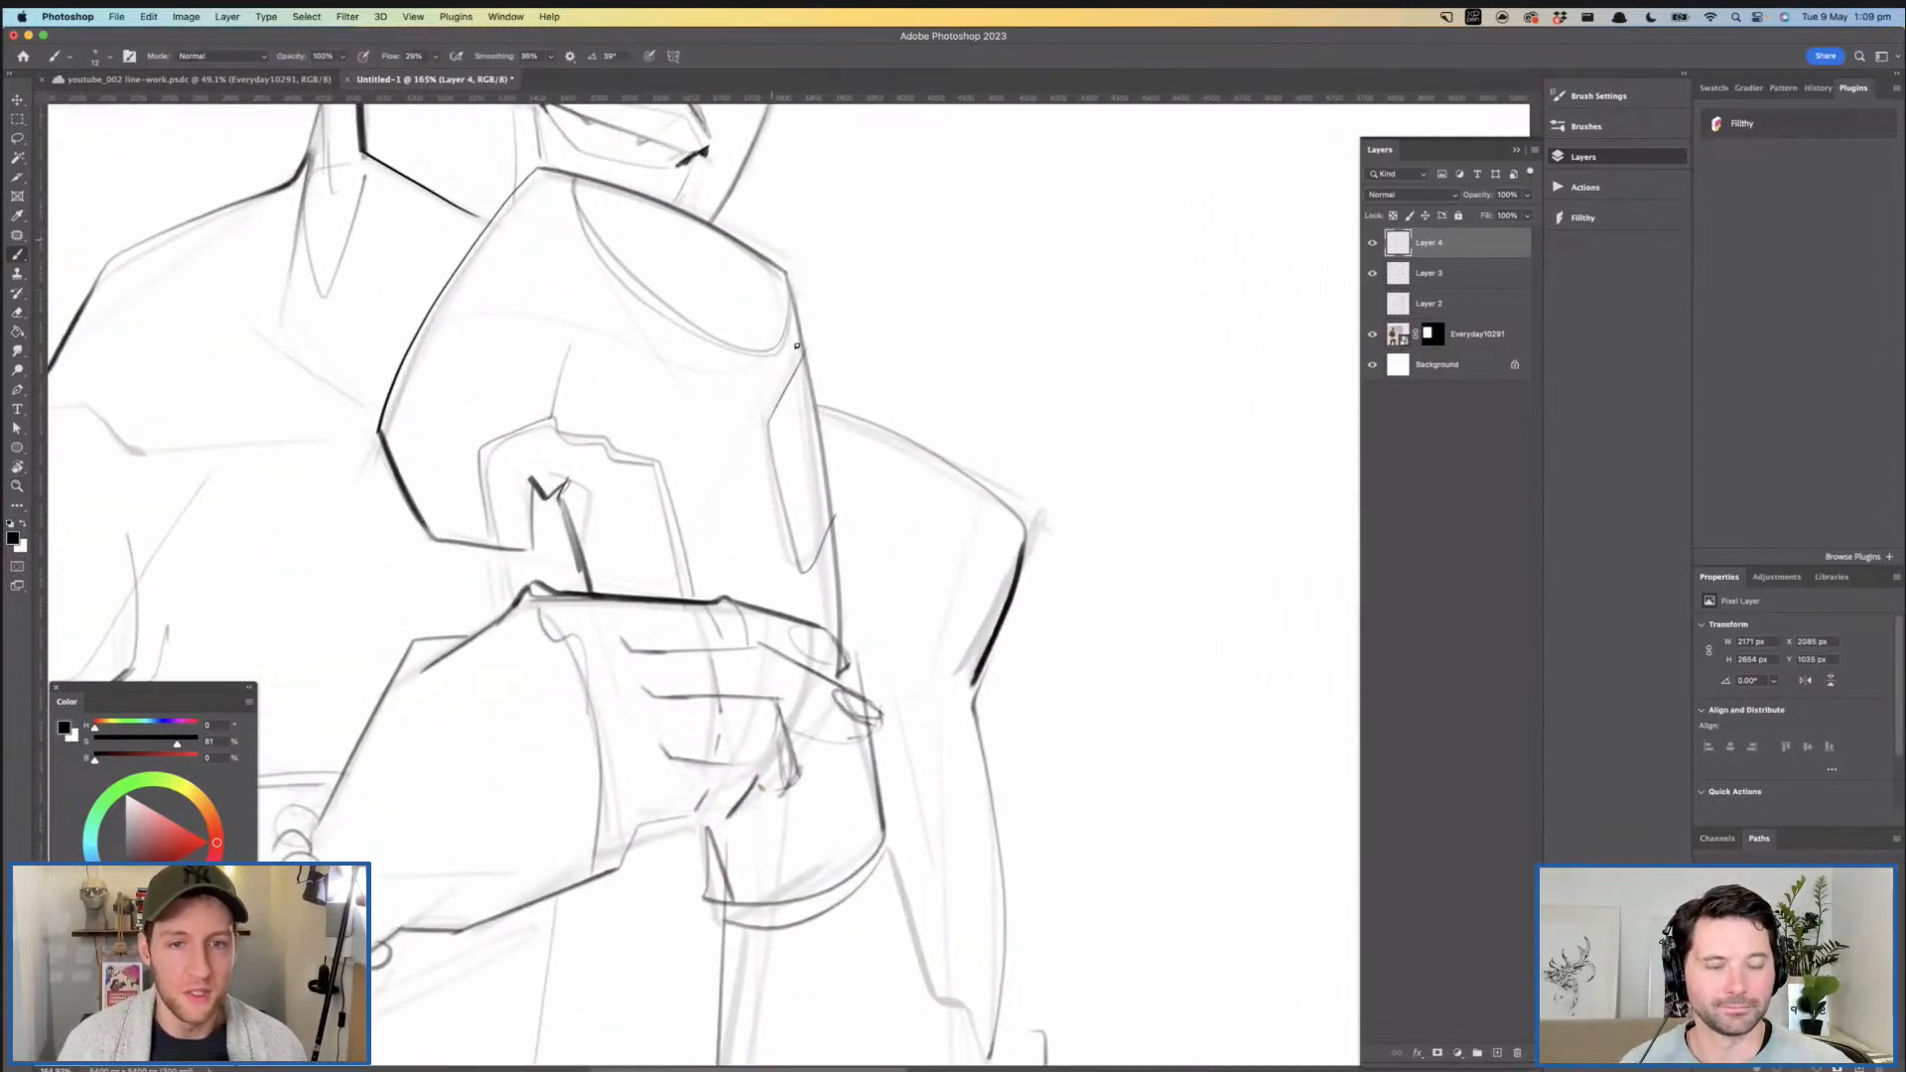
pyautogui.moveTo(779, 266)
pyautogui.mouseDown()
pyautogui.moveTo(813, 361)
pyautogui.moveTo(841, 640)
pyautogui.mouseUp()
pyautogui.moveTo(921, 587)
pyautogui.mouseDown()
pyautogui.moveTo(893, 583)
pyautogui.moveTo(902, 541)
pyautogui.mouseUp()
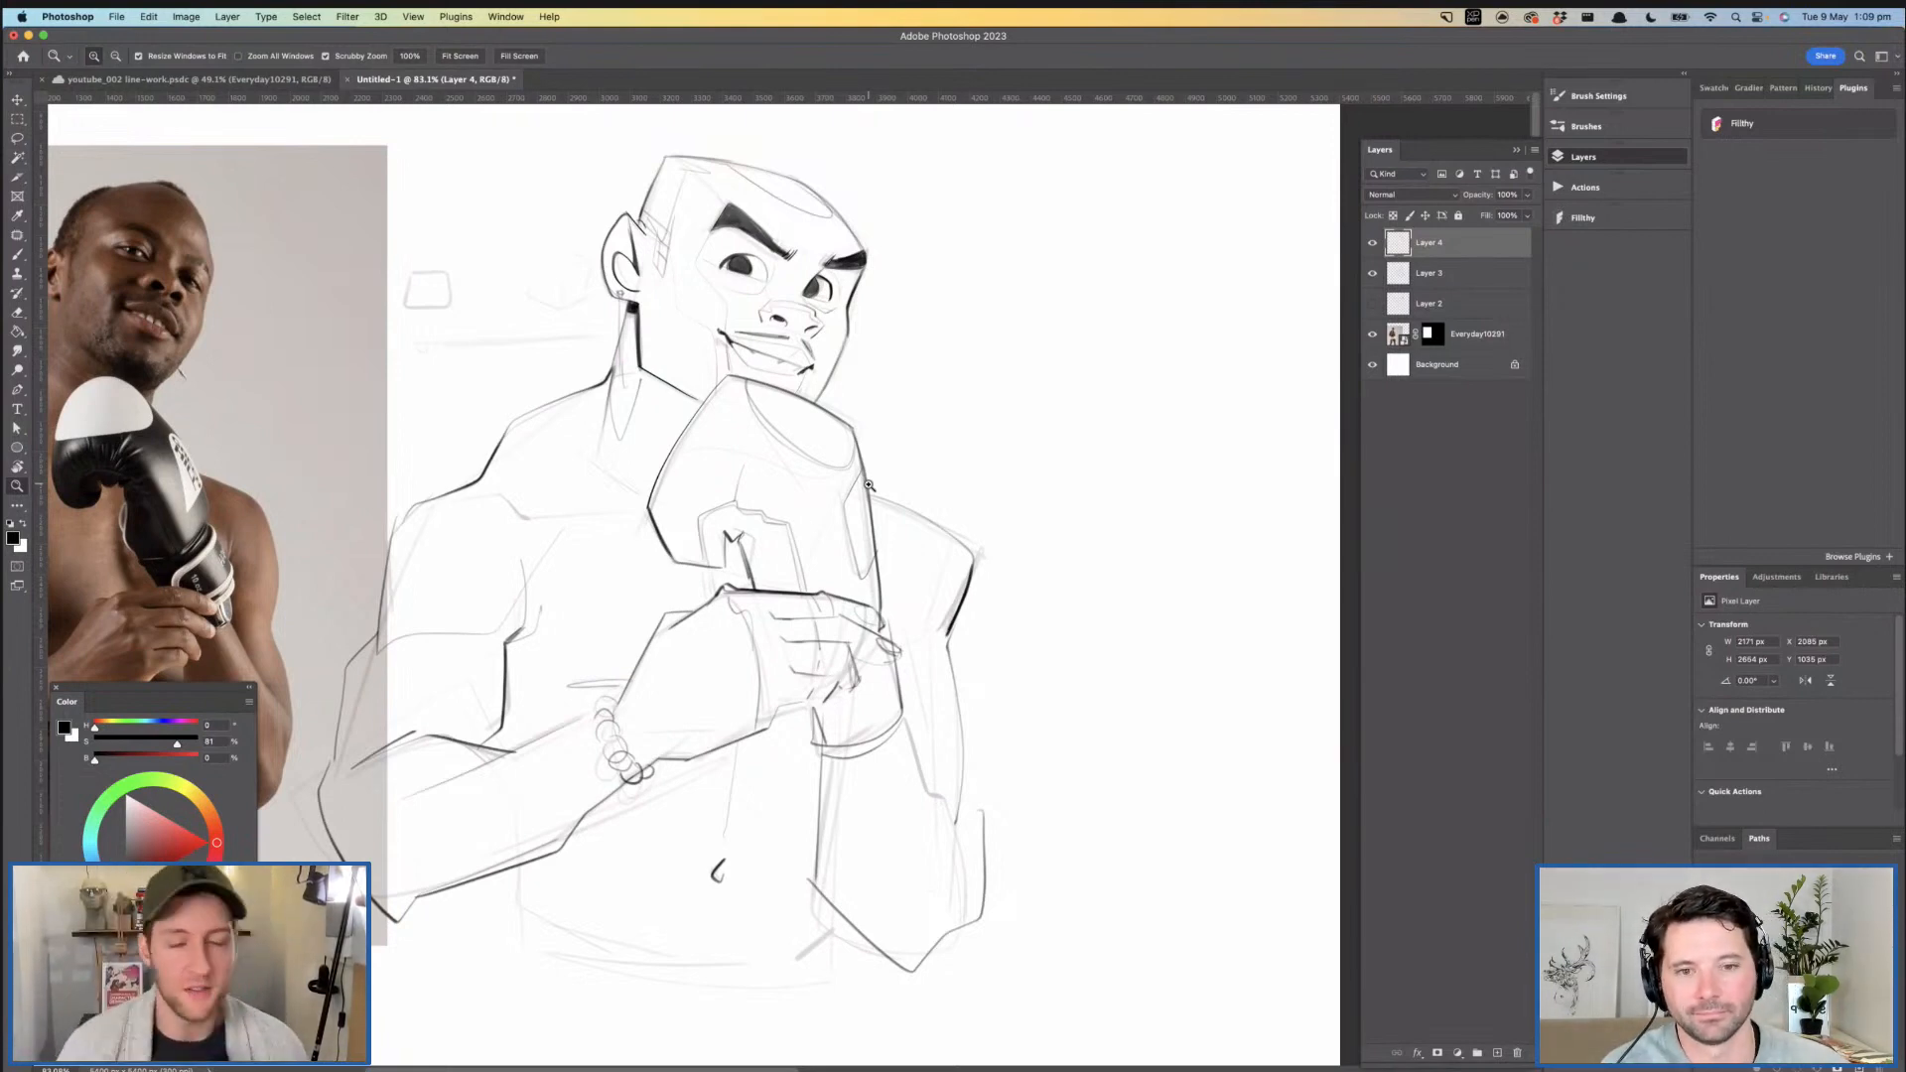
# - Darken the mouth corner on the ear side and thicken the upper lip line beneath the nose
pyautogui.moveTo(810, 463); pyautogui.dragTo(817, 525)
pyautogui.moveTo(763, 420); pyautogui.dragTo(899, 420)
pyautogui.press('b')
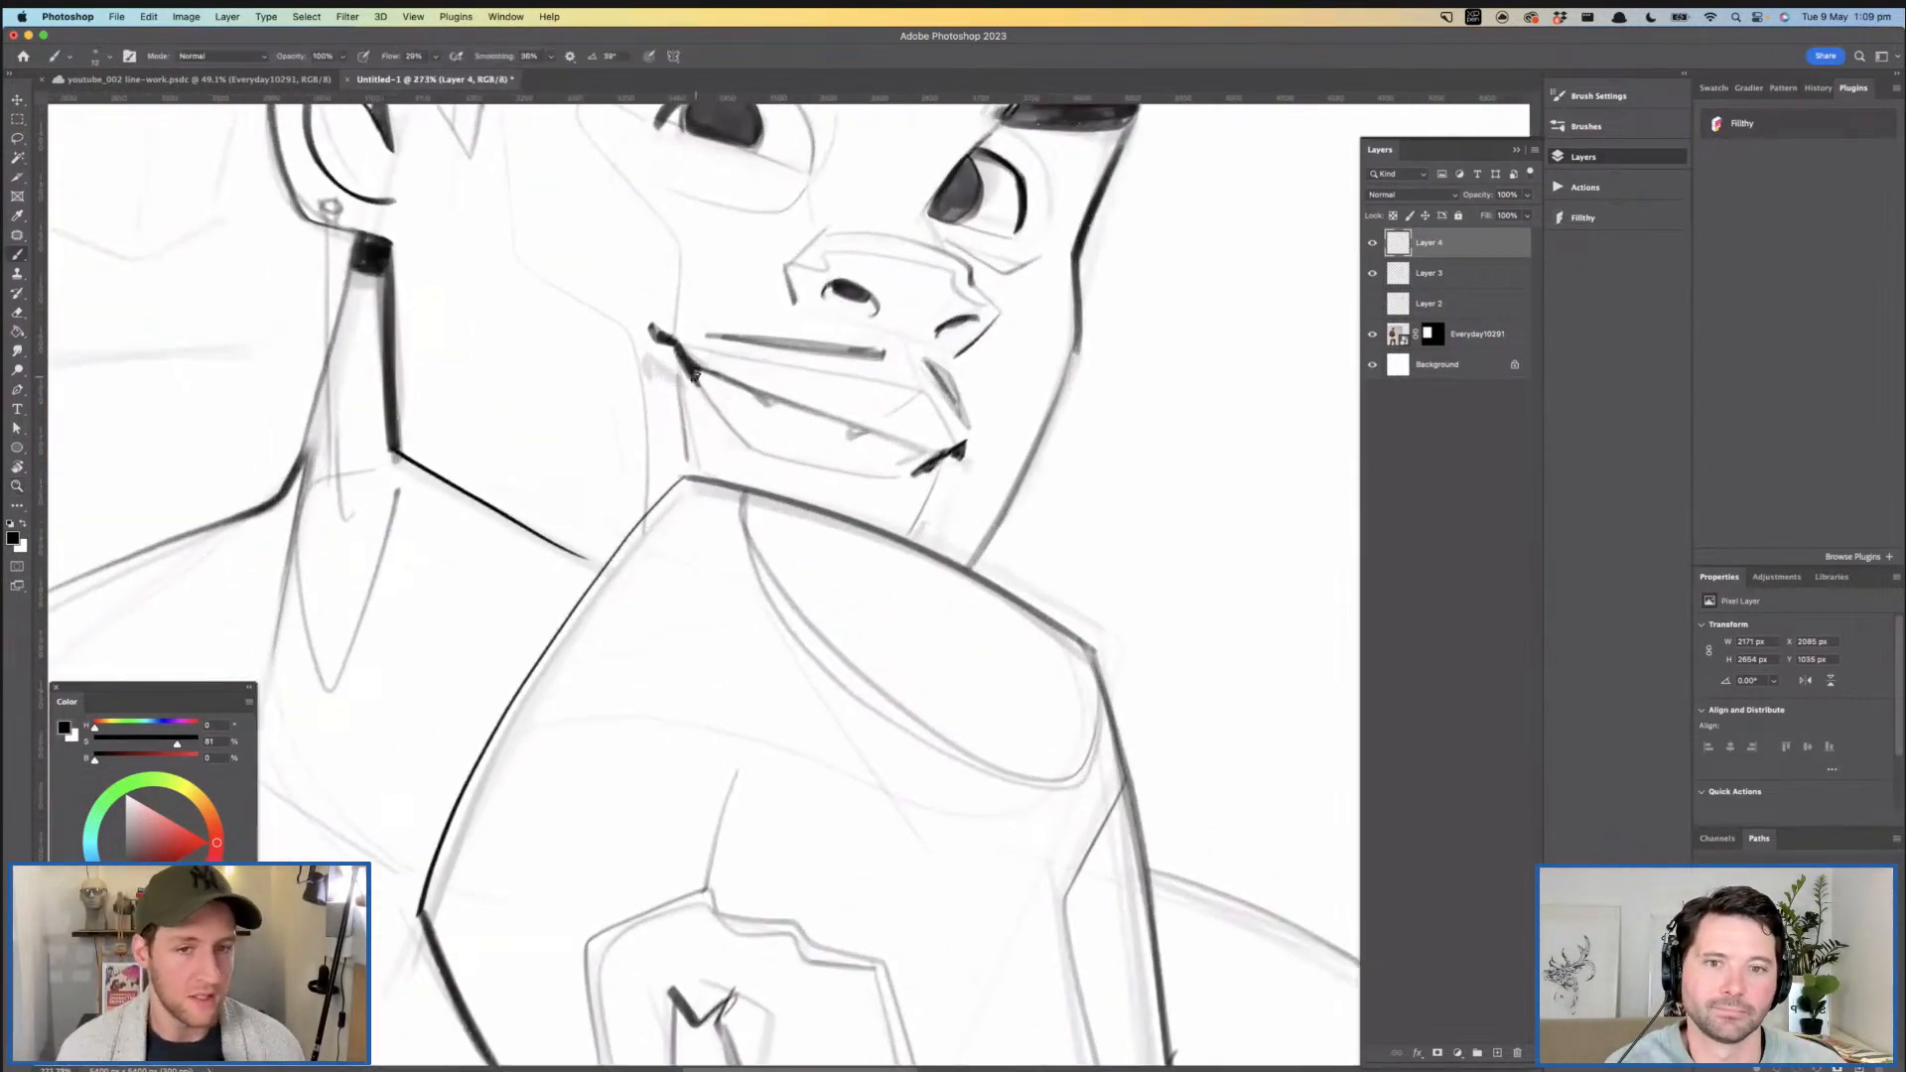
pyautogui.moveTo(700, 388); pyautogui.dragTo(709, 399)
pyautogui.press('z')
pyautogui.moveTo(933, 454)
pyautogui.mouseDown()
pyautogui.moveTo(861, 436)
pyautogui.moveTo(923, 415)
pyautogui.mouseUp()
pyautogui.press('b')
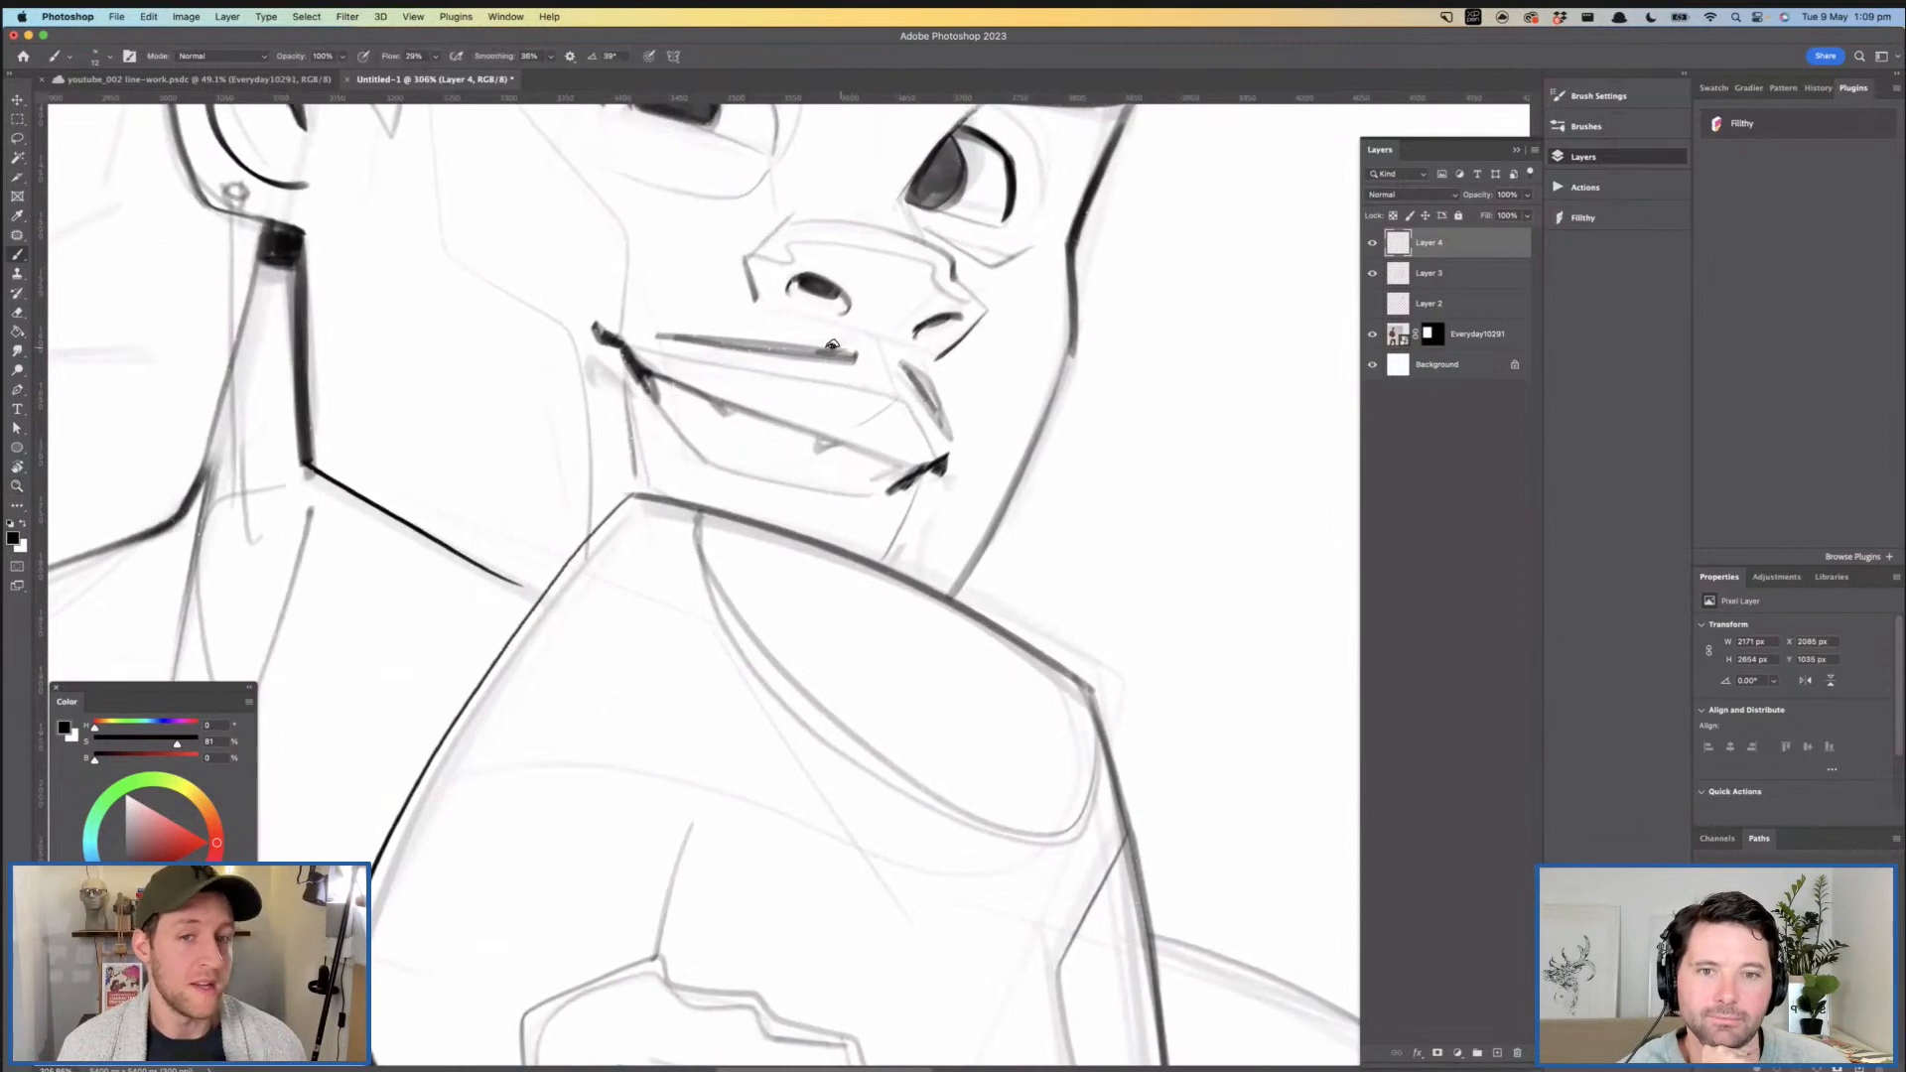
pyautogui.moveTo(856, 354); pyautogui.dragTo(654, 336)
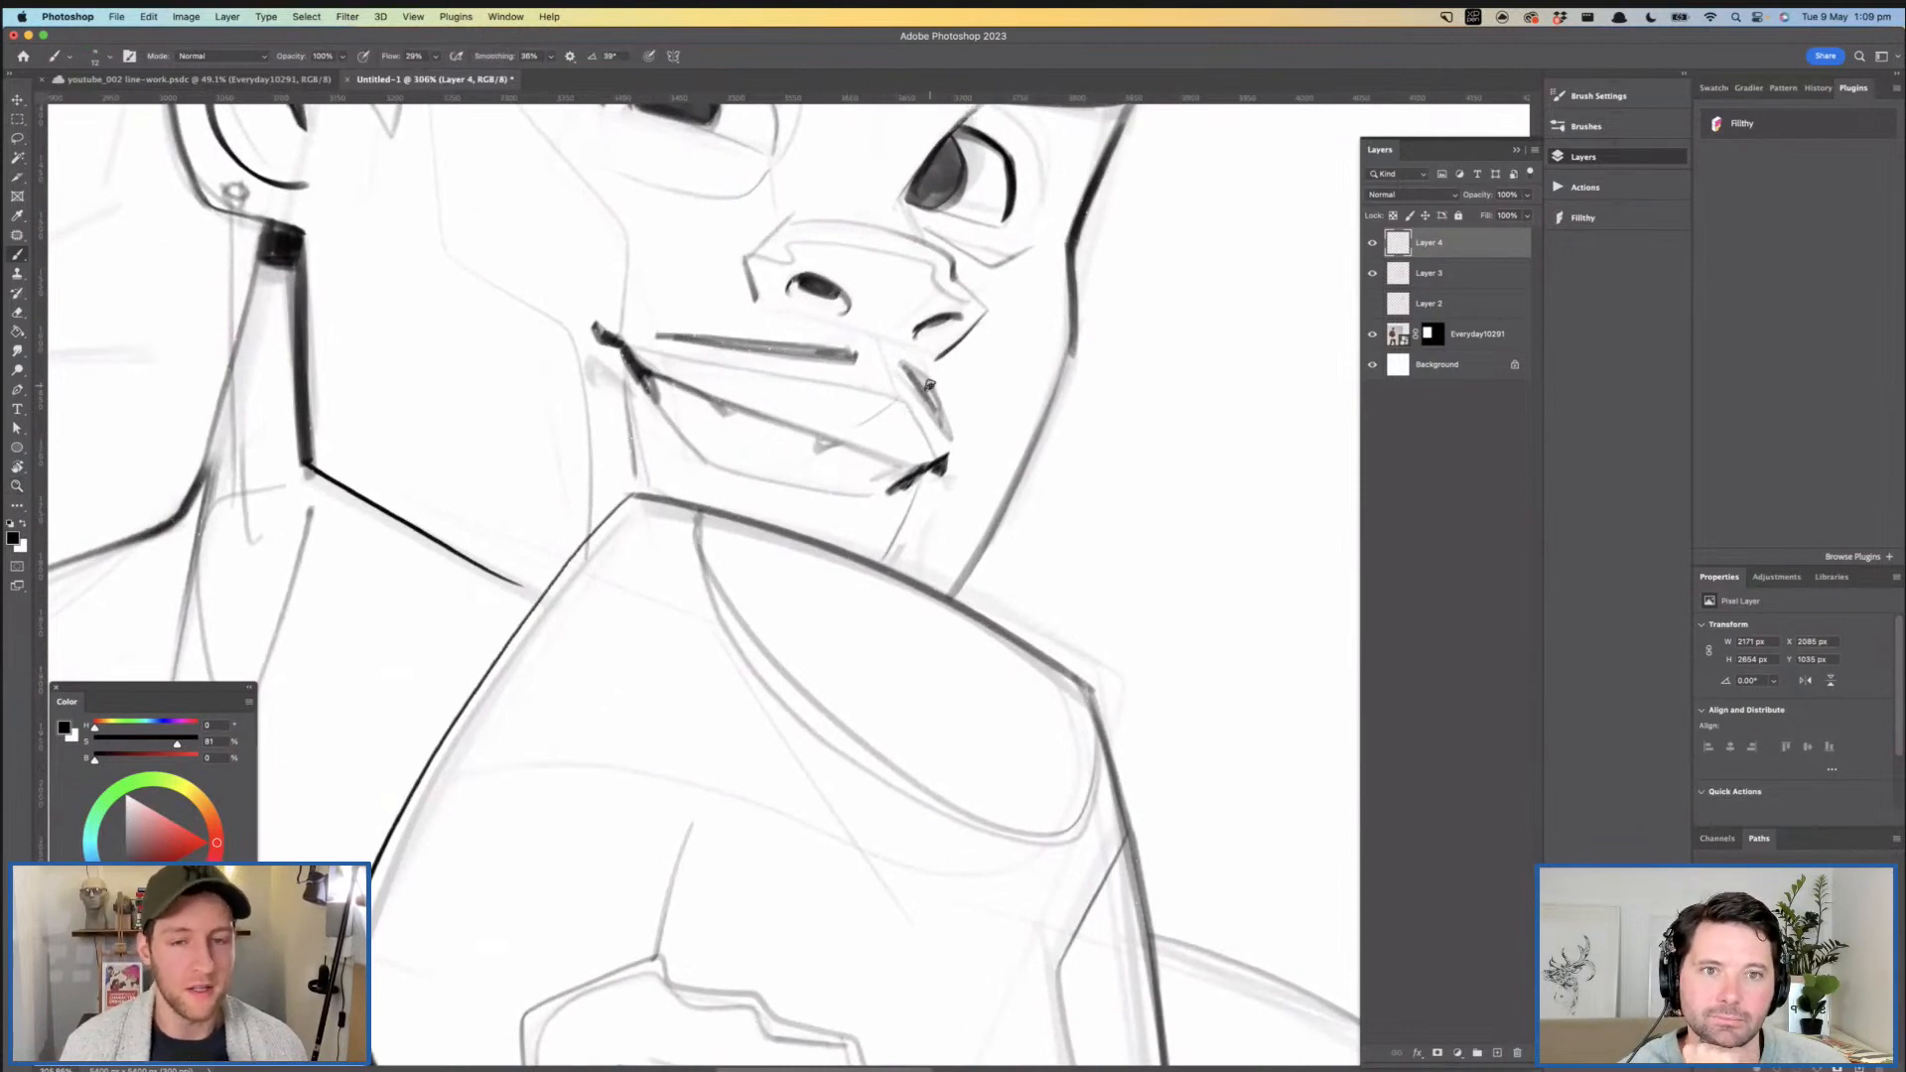
pyautogui.press('z')
pyautogui.moveTo(941, 437); pyautogui.dragTo(873, 418)
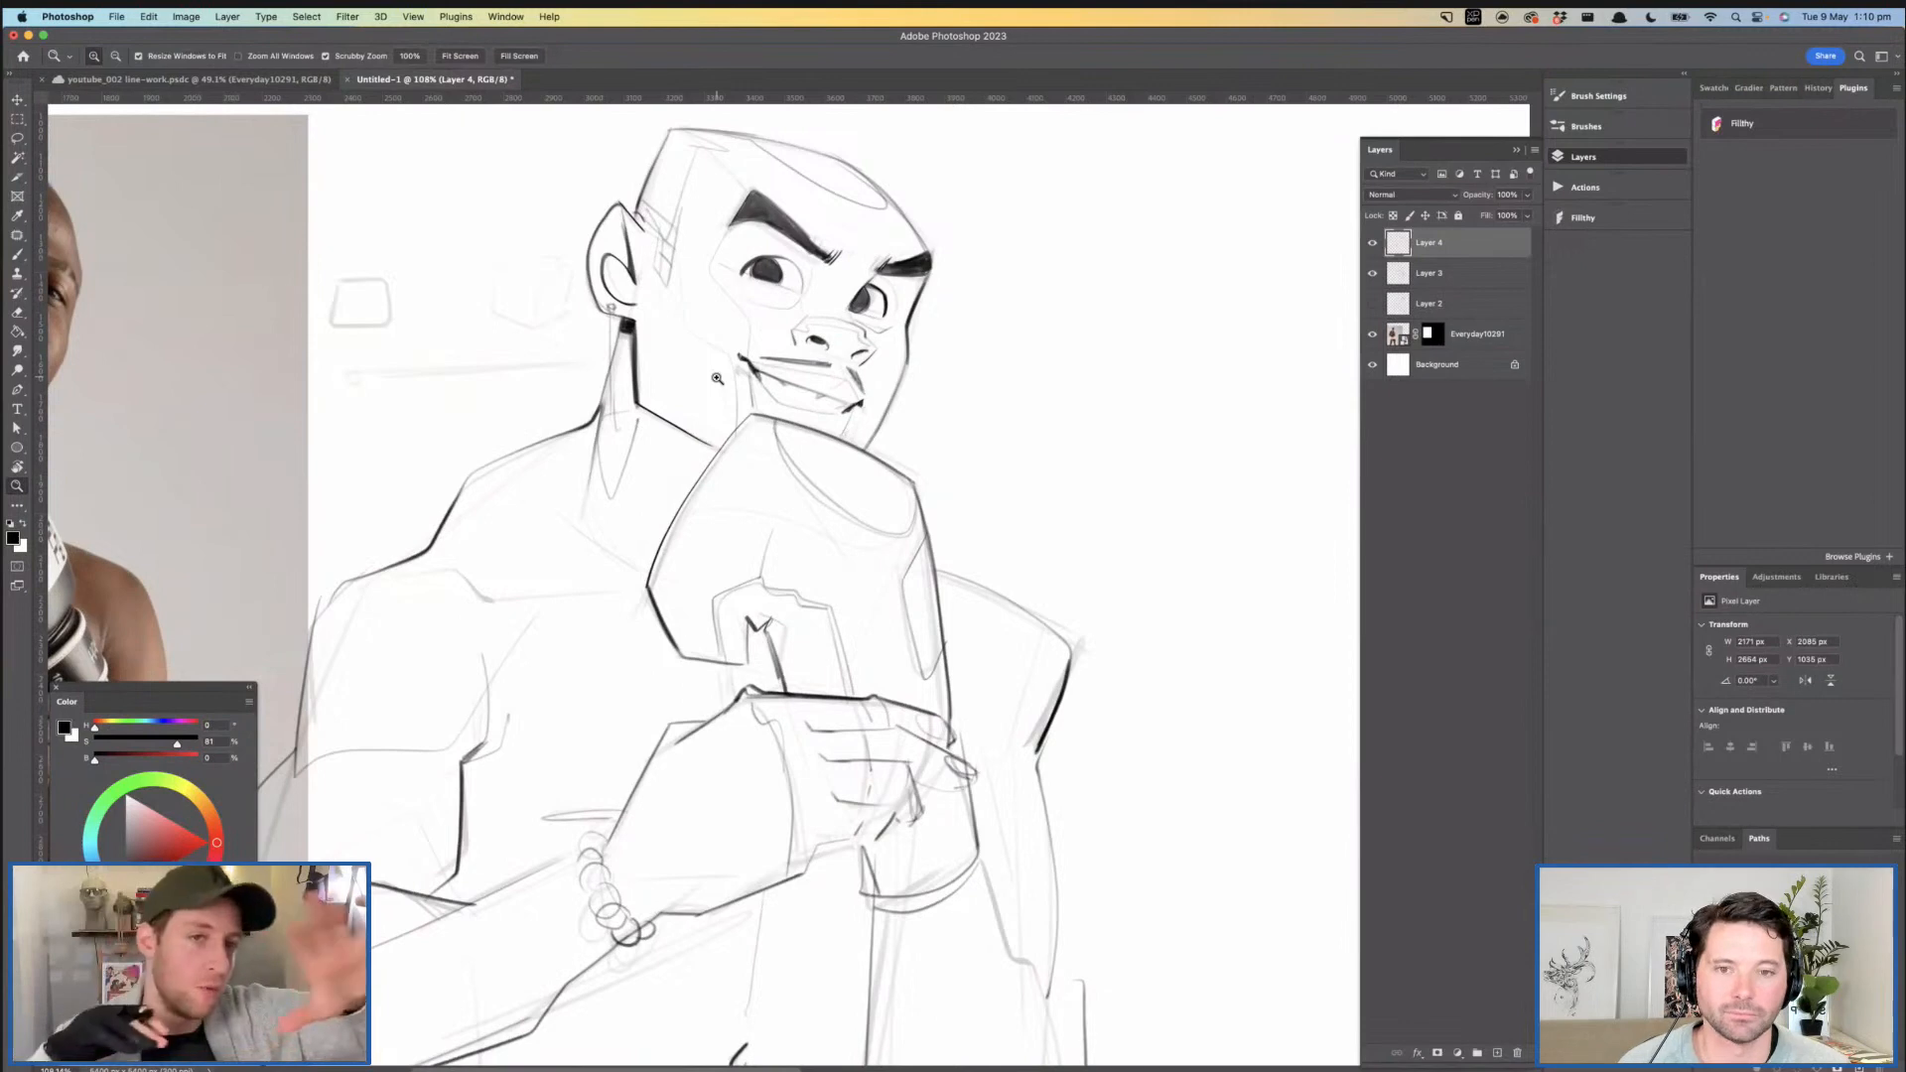
# - Try a stroke along the top of the far shoulder, starting from the glove's edge
pyautogui.moveTo(793, 453); pyautogui.dragTo(791, 405)
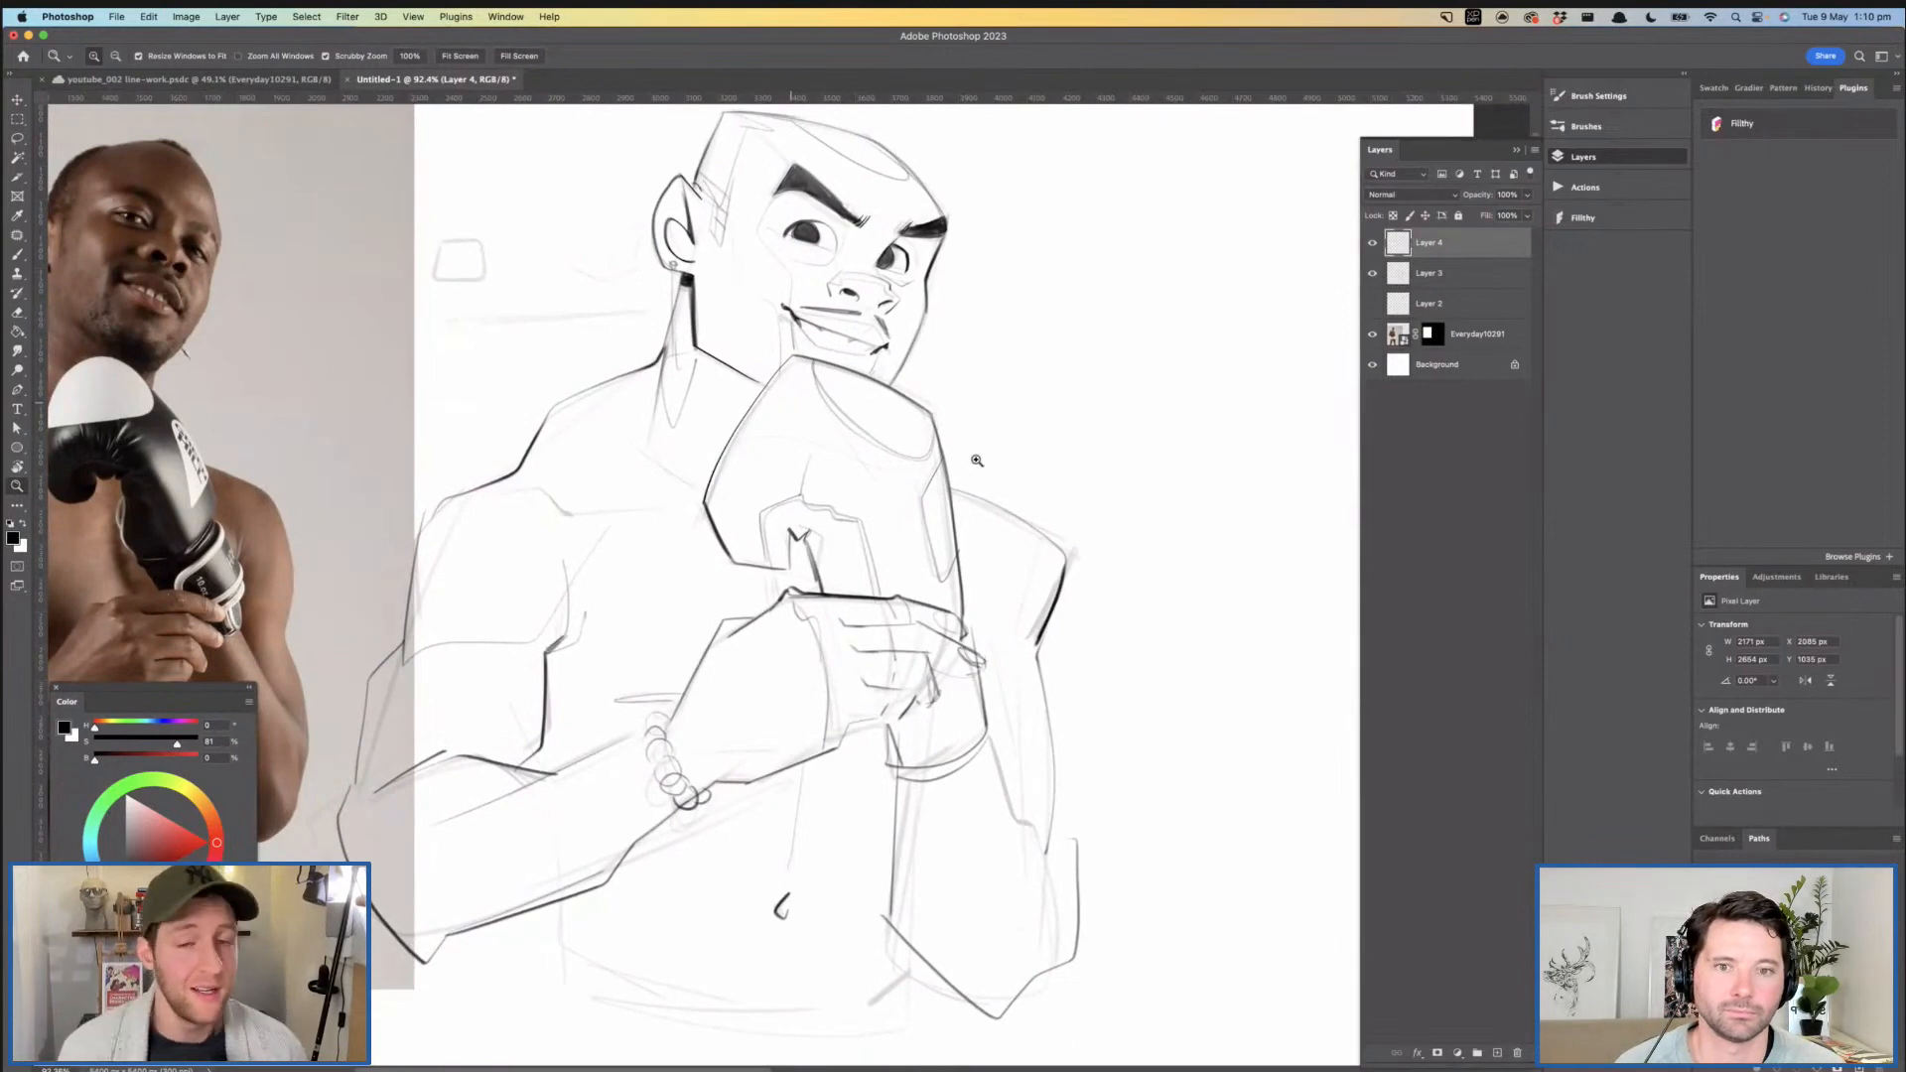
pyautogui.moveTo(993, 498); pyautogui.dragTo(1077, 495)
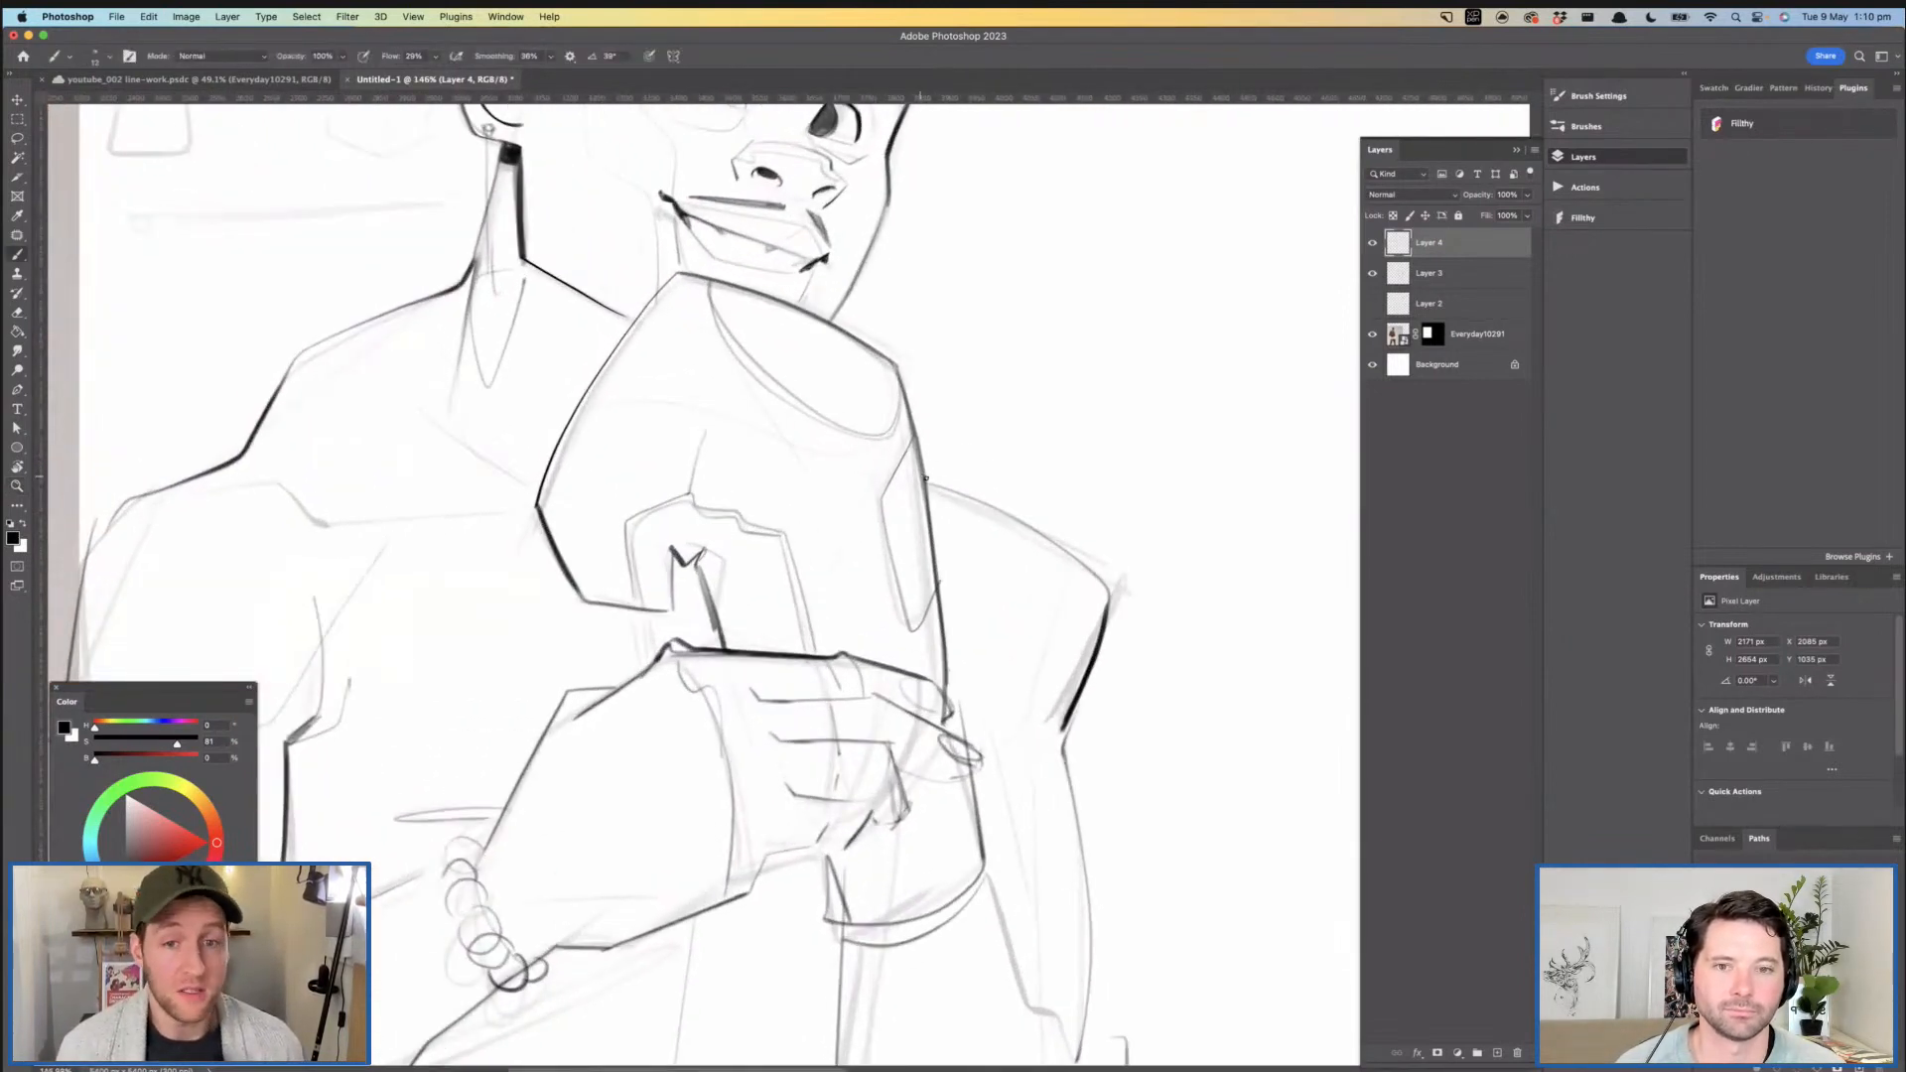
pyautogui.moveTo(927, 482)
pyautogui.mouseDown()
pyautogui.moveTo(1021, 520)
pyautogui.moveTo(1107, 601)
pyautogui.moveTo(993, 493)
pyautogui.moveTo(943, 480)
pyautogui.moveTo(1083, 562)
pyautogui.mouseUp()
pyautogui.press('super+z')
# - Draw the waistband as a shallow curve beneath the navel and ink the short side edge of the waist
pyautogui.press('super+z')
pyautogui.press('super+space')
pyautogui.moveTo(958, 638); pyautogui.dragTo(931, 578)
pyautogui.moveTo(752, 563)
pyautogui.mouseDown()
pyautogui.moveTo(874, 497)
pyautogui.moveTo(844, 494)
pyautogui.mouseUp()
pyautogui.moveTo(834, 492)
pyautogui.mouseDown()
pyautogui.moveTo(854, 460)
pyautogui.moveTo(854, 326)
pyautogui.mouseUp()
pyautogui.moveTo(914, 481); pyautogui.dragTo(877, 501)
pyautogui.moveTo(920, 534); pyautogui.dragTo(895, 546)
pyautogui.moveTo(789, 711)
pyautogui.mouseDown()
pyautogui.moveTo(1066, 733)
pyautogui.moveTo(777, 710)
pyautogui.moveTo(880, 729)
pyautogui.moveTo(1013, 721)
pyautogui.mouseUp()
pyautogui.press('super+z')
pyautogui.press('super+z')
pyautogui.moveTo(800, 719); pyautogui.dragTo(1042, 733)
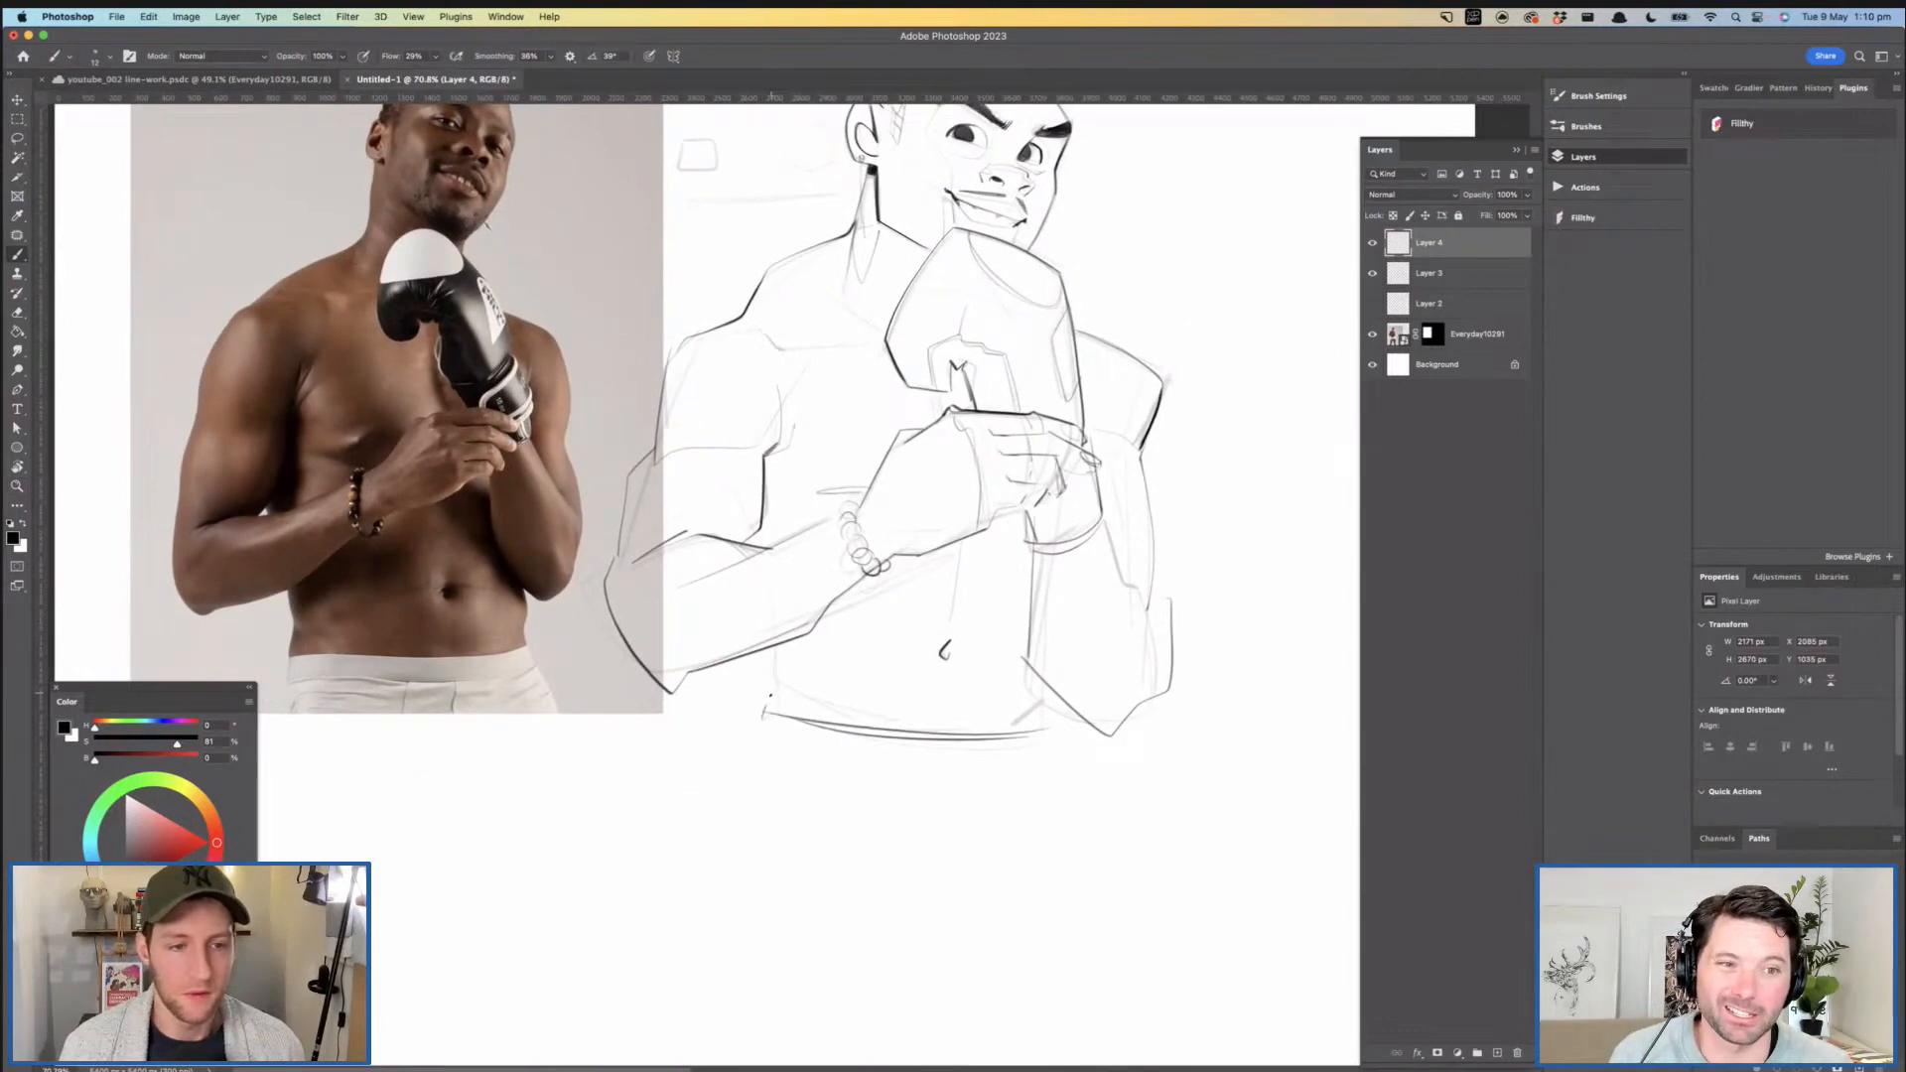
pyautogui.moveTo(777, 664); pyautogui.dragTo(775, 653)
pyautogui.moveTo(896, 627); pyautogui.dragTo(852, 646)
pyautogui.moveTo(846, 541)
pyautogui.mouseDown()
pyautogui.moveTo(878, 558)
pyautogui.moveTo(861, 578)
pyautogui.mouseUp()
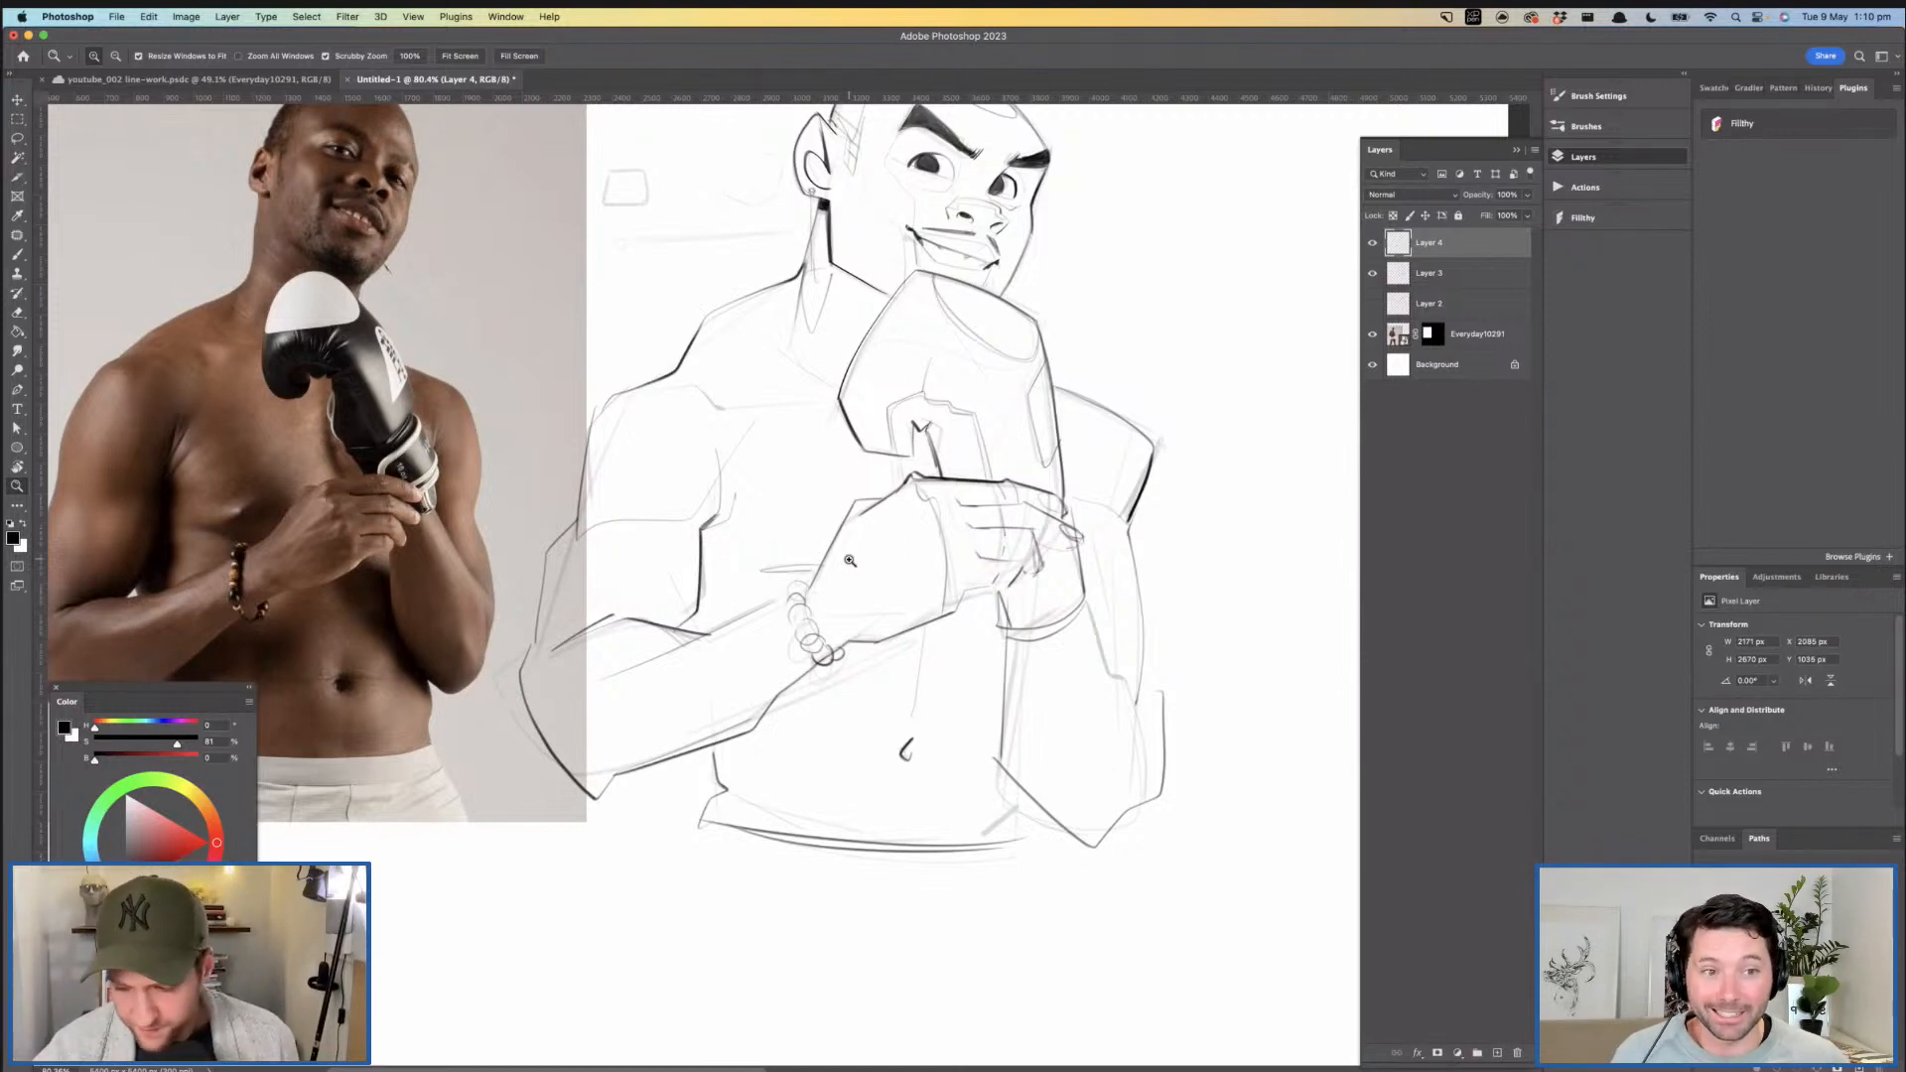
# - Compare the boxer's head, neck and shoulders in the line drawing with the reference photo
pyautogui.moveTo(901, 551); pyautogui.dragTo(923, 668)
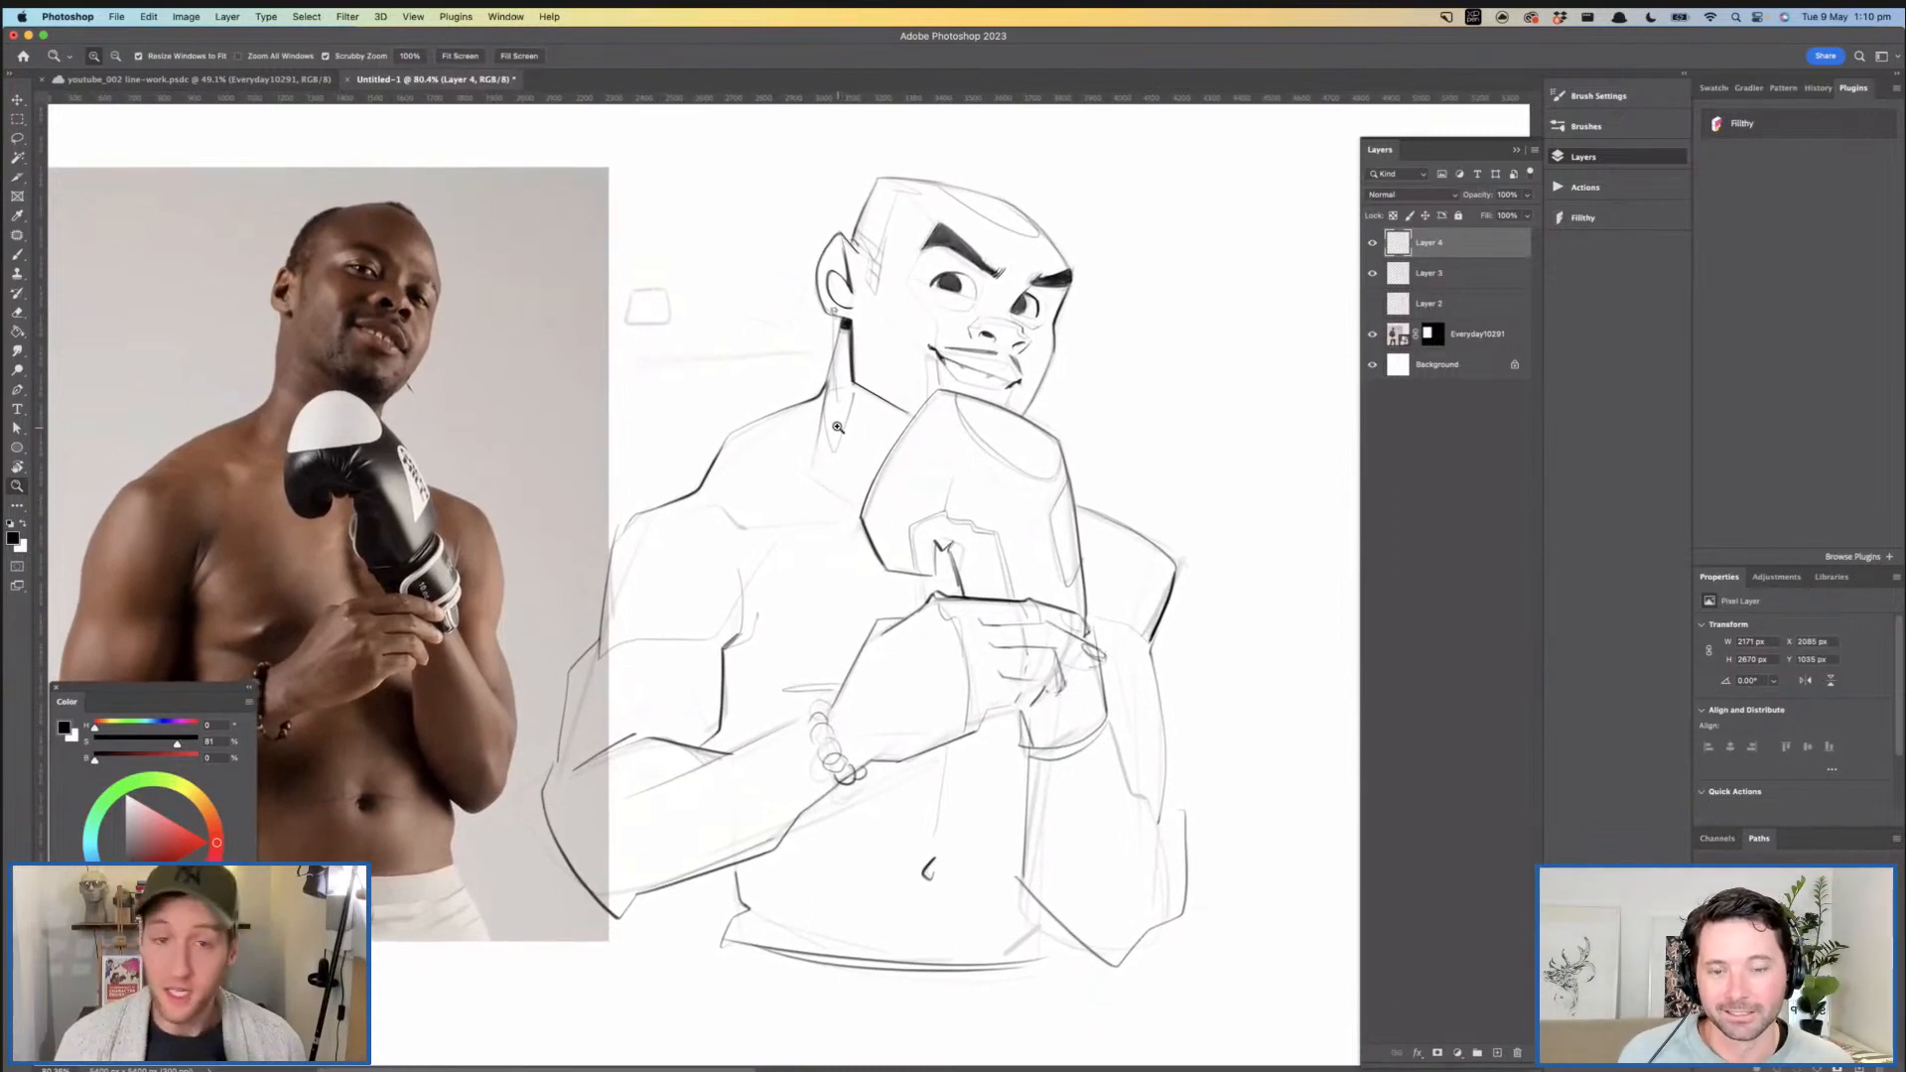
pyautogui.moveTo(836, 421); pyautogui.dragTo(877, 419)
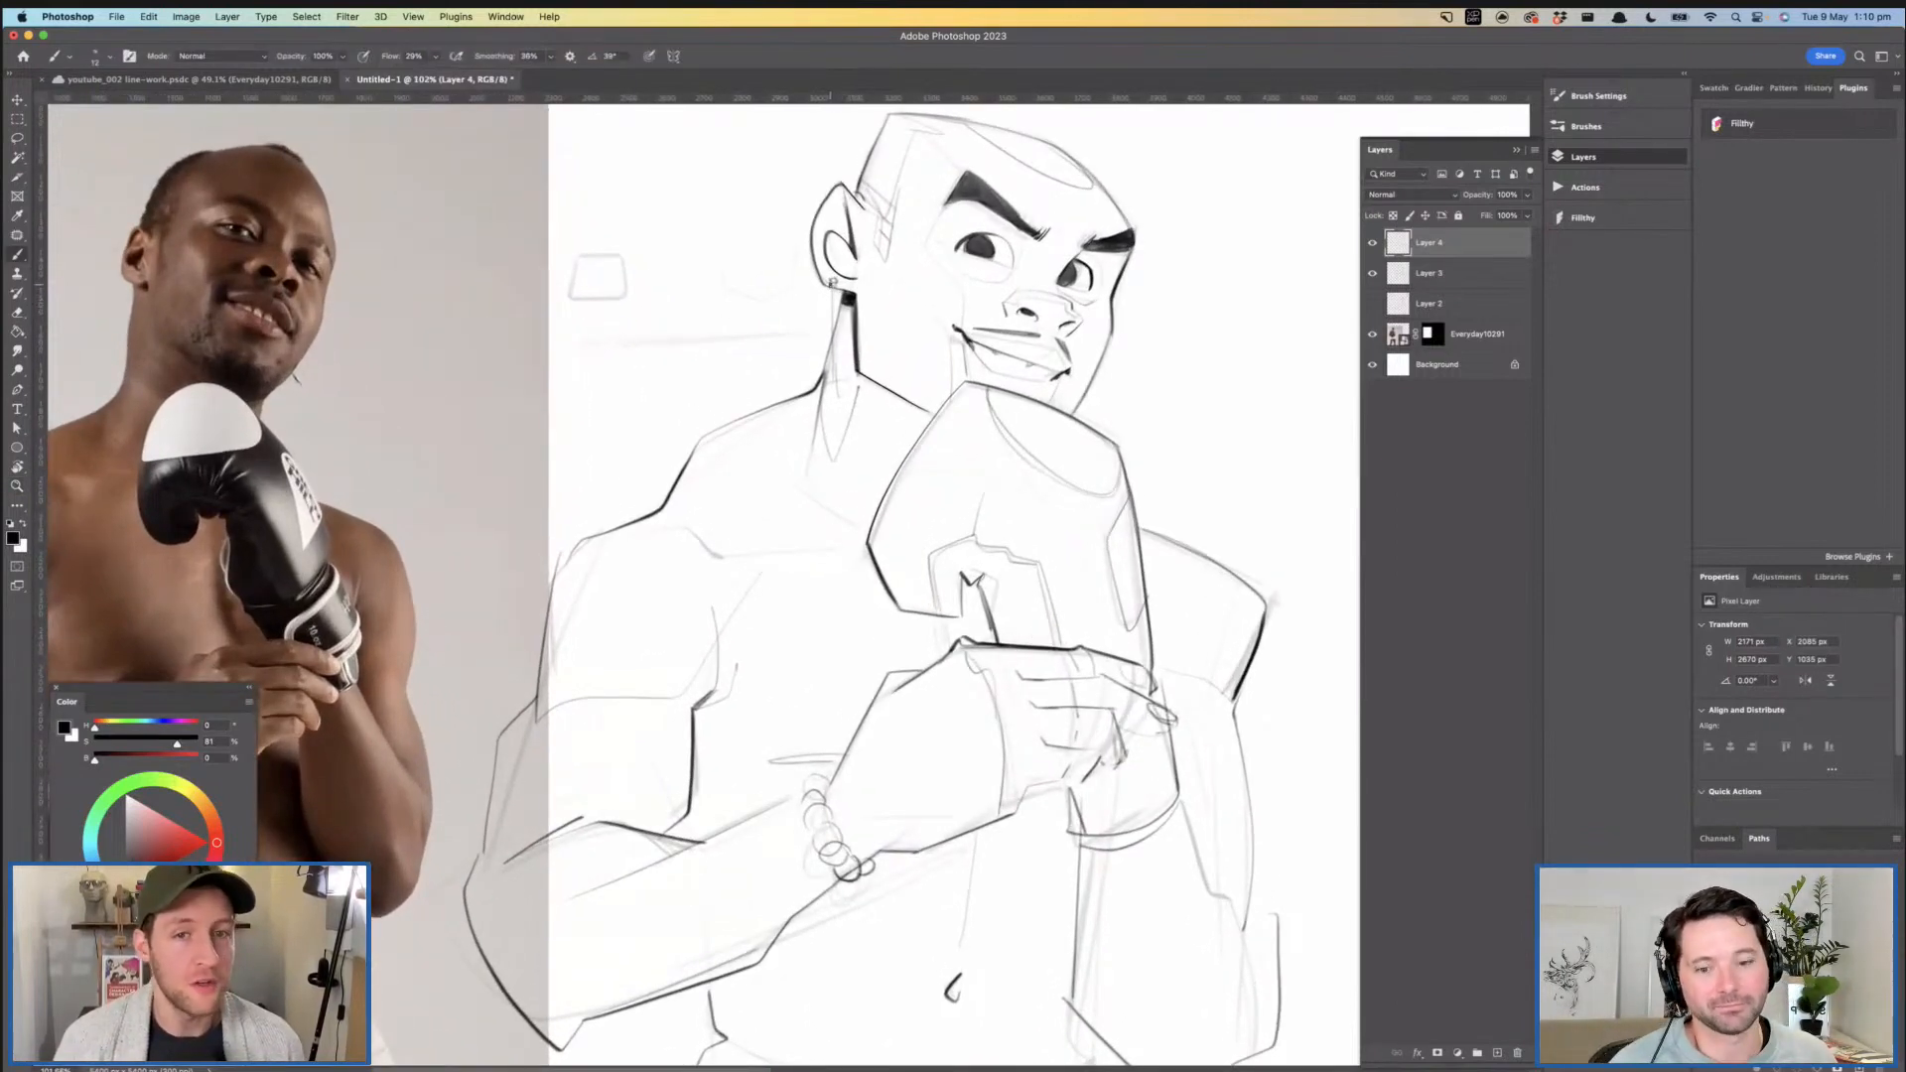
pyautogui.moveTo(928, 295); pyautogui.dragTo(970, 337)
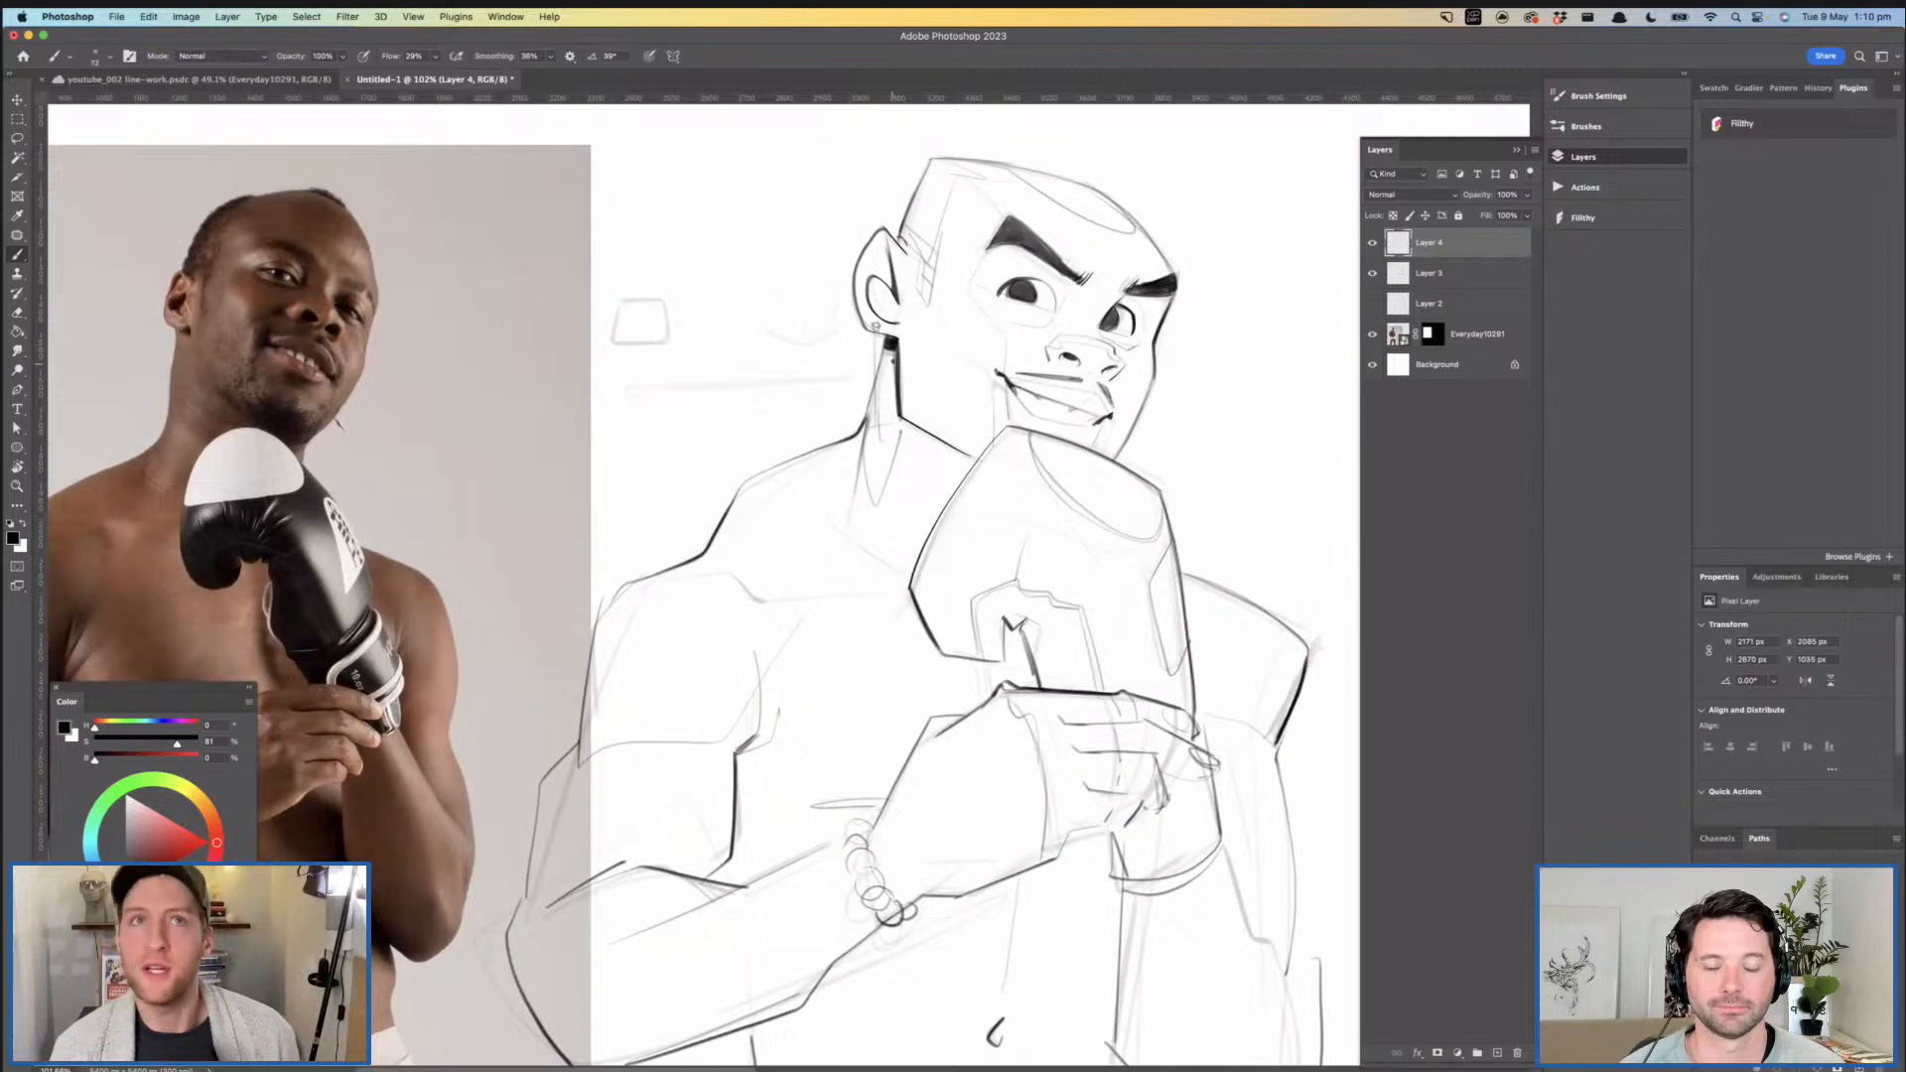
pyautogui.moveTo(857, 381); pyautogui.dragTo(875, 358)
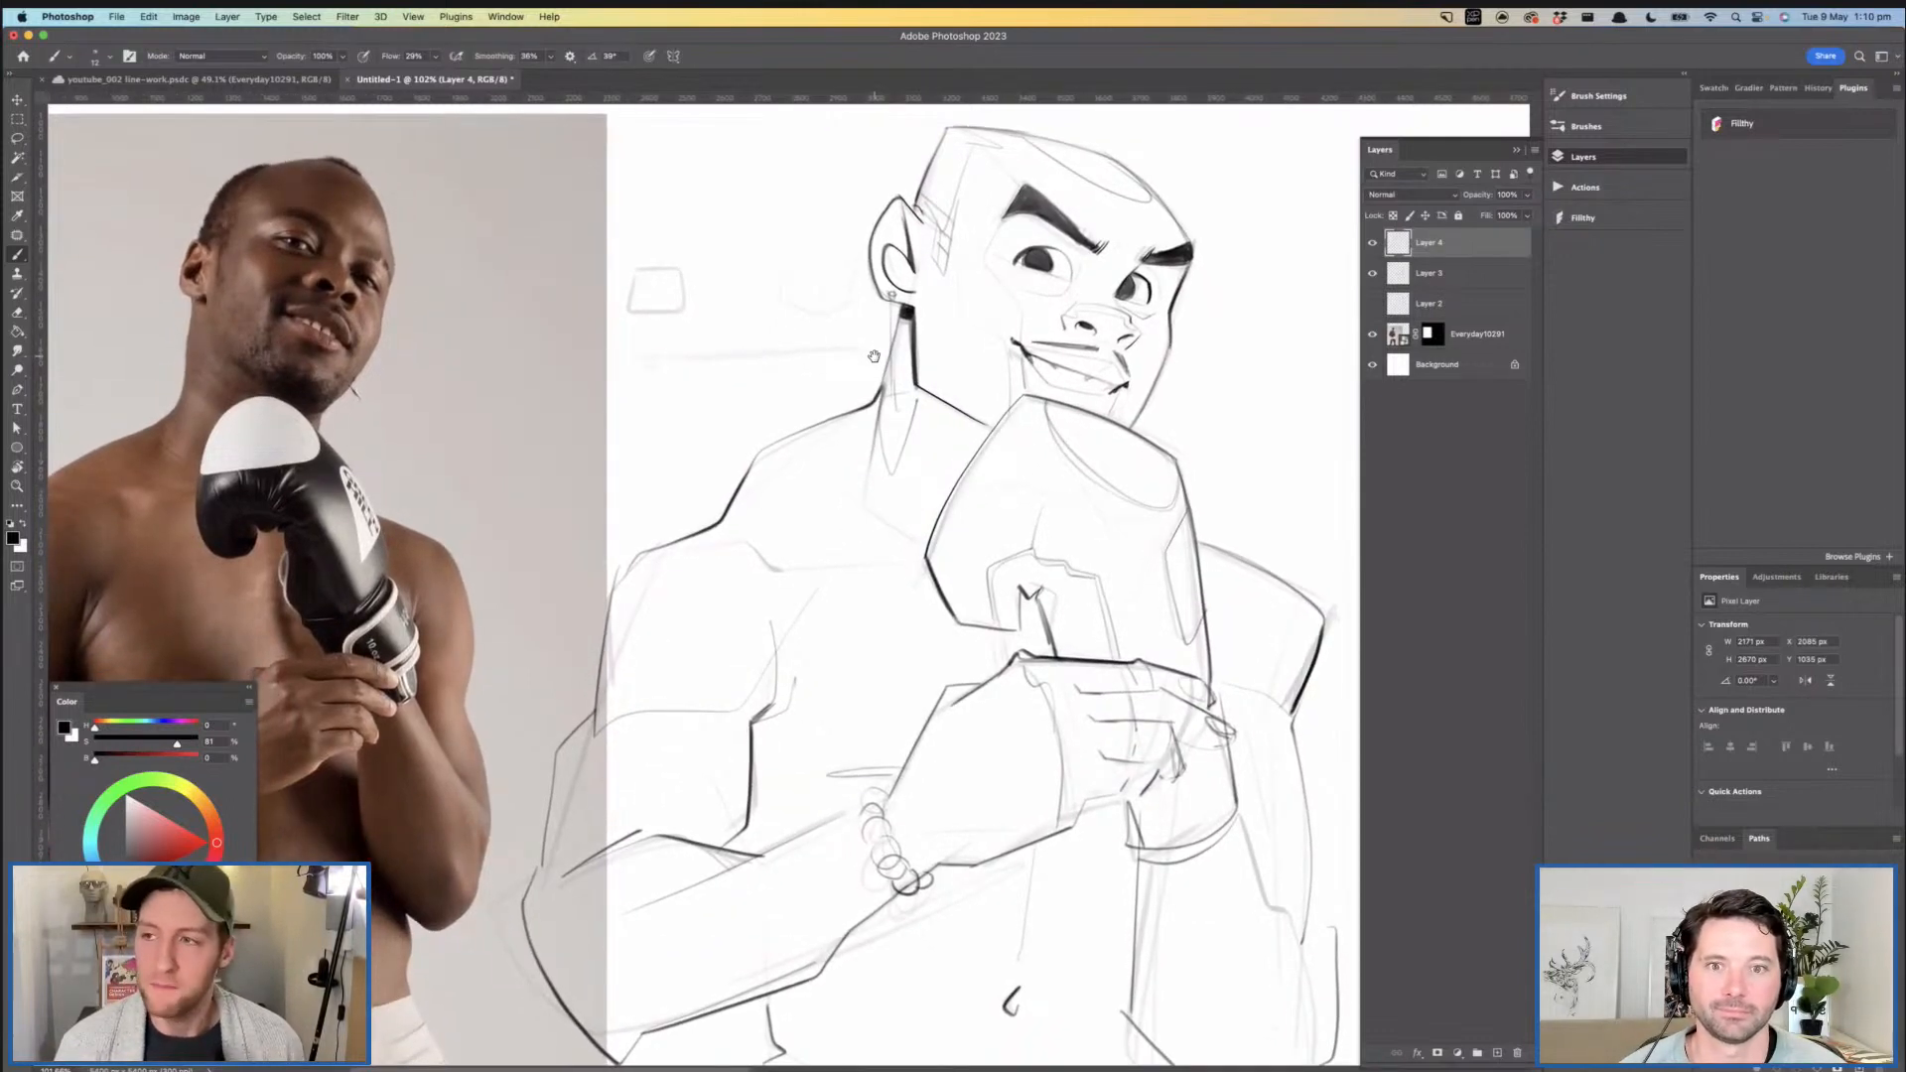
pyautogui.scroll(-3, 875, 358)
pyautogui.moveTo(874, 356); pyautogui.dragTo(858, 409)
pyautogui.moveTo(849, 491); pyautogui.dragTo(916, 437)
# - Ink the underside of the gripping hand from its heel to the curled fingers and try another finger stroke
pyautogui.moveTo(921, 417); pyautogui.dragTo(911, 189)
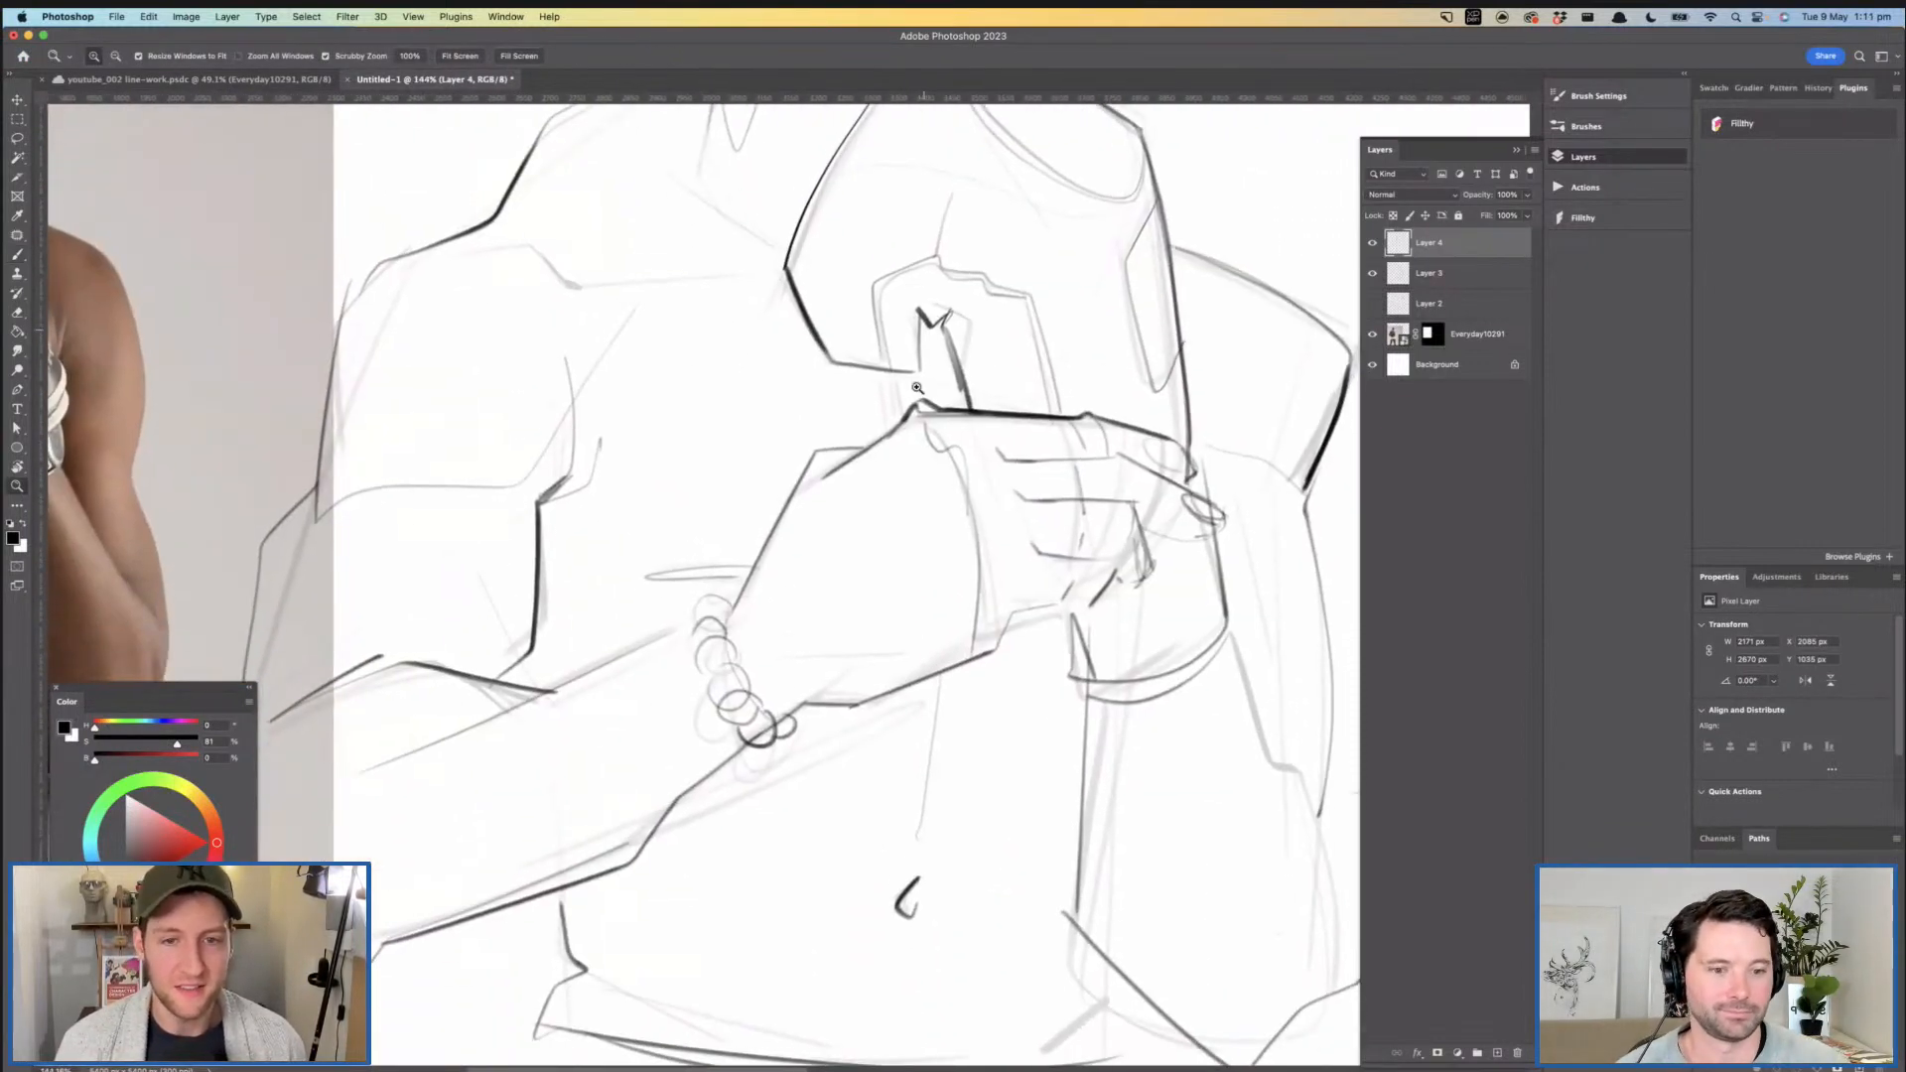
pyautogui.moveTo(918, 397)
pyautogui.mouseDown()
pyautogui.moveTo(891, 438)
pyautogui.moveTo(844, 437)
pyautogui.mouseUp()
pyautogui.moveTo(844, 437); pyautogui.dragTo(855, 389)
pyautogui.moveTo(844, 517)
pyautogui.mouseDown()
pyautogui.moveTo(898, 535)
pyautogui.moveTo(1071, 449)
pyautogui.moveTo(1094, 409)
pyautogui.mouseUp()
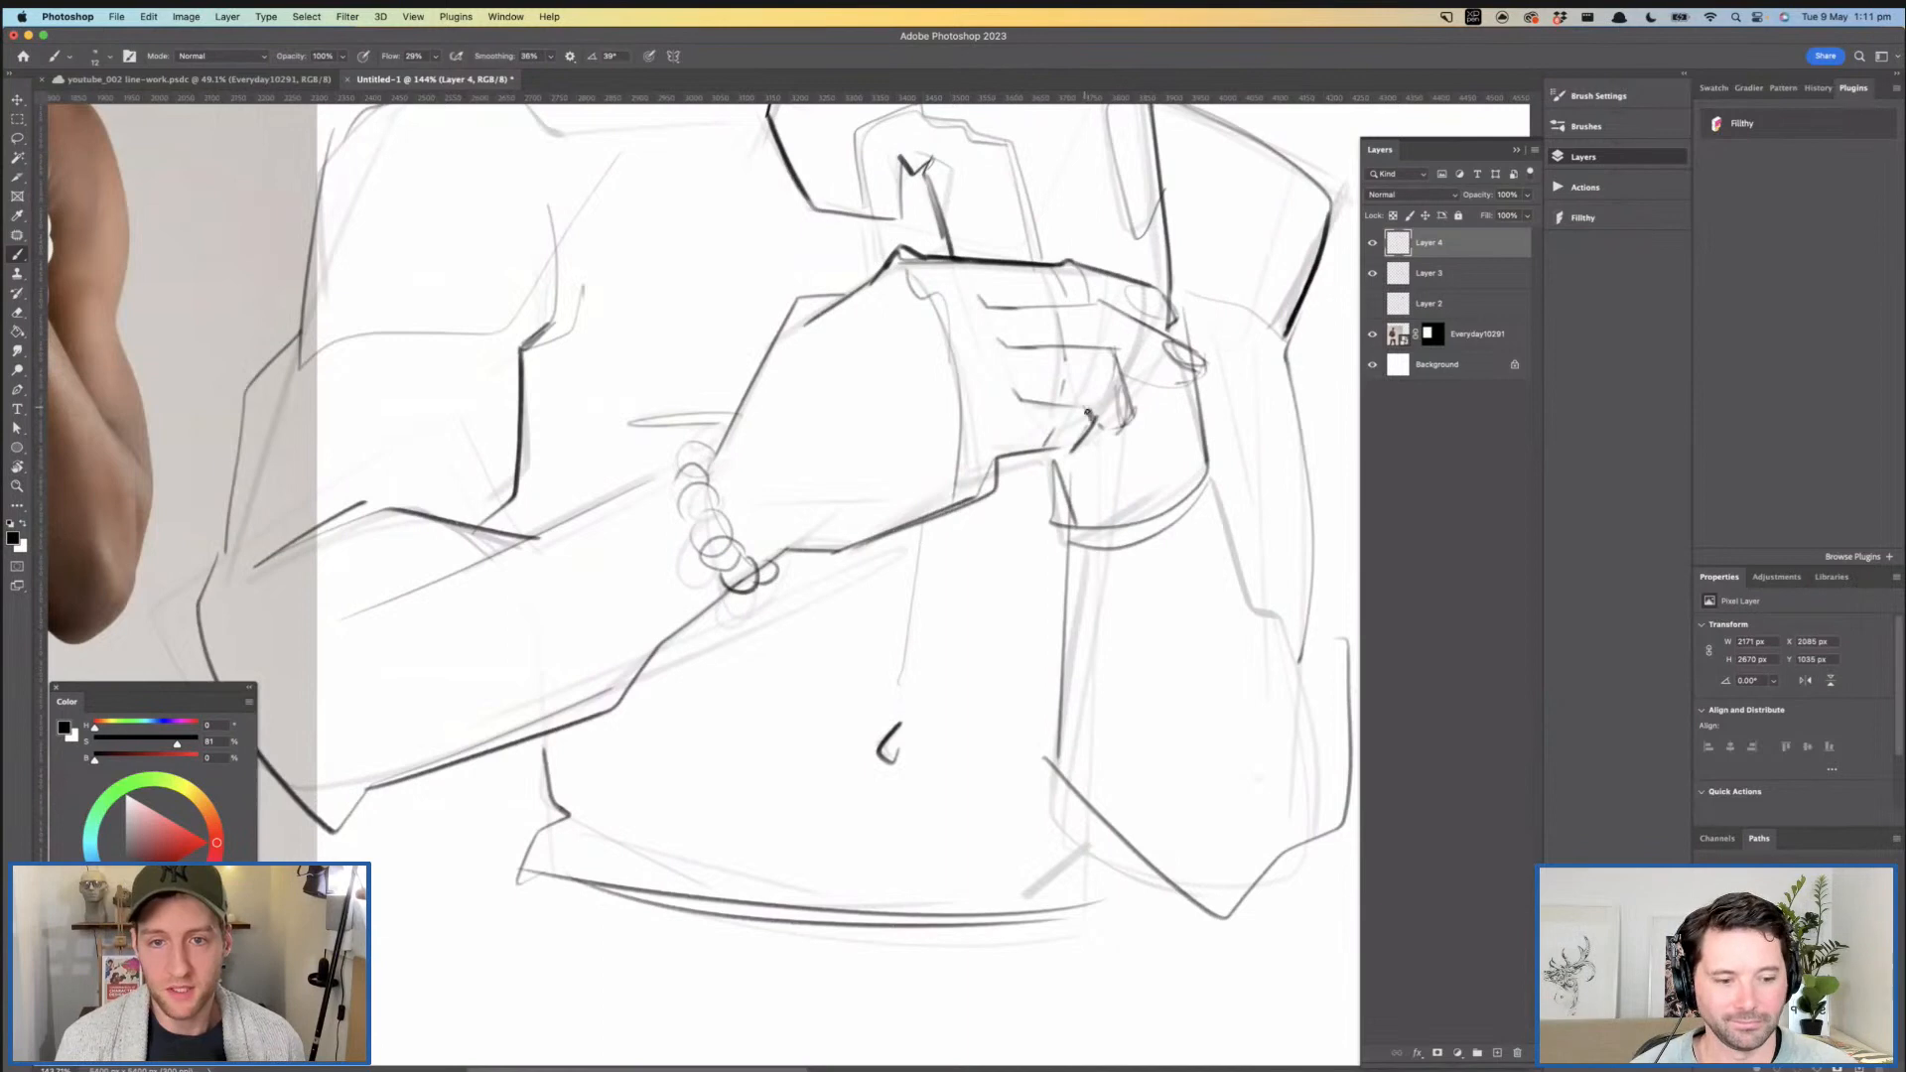
pyautogui.moveTo(1027, 342)
pyautogui.mouseDown()
pyautogui.moveTo(914, 359)
pyautogui.moveTo(998, 367)
pyautogui.moveTo(1017, 405)
pyautogui.moveTo(985, 409)
pyautogui.moveTo(1016, 408)
pyautogui.mouseUp()
pyautogui.press('super+z')
pyautogui.press('super+z')
pyautogui.press('super+z')
pyautogui.press('super+z')
pyautogui.press('z')
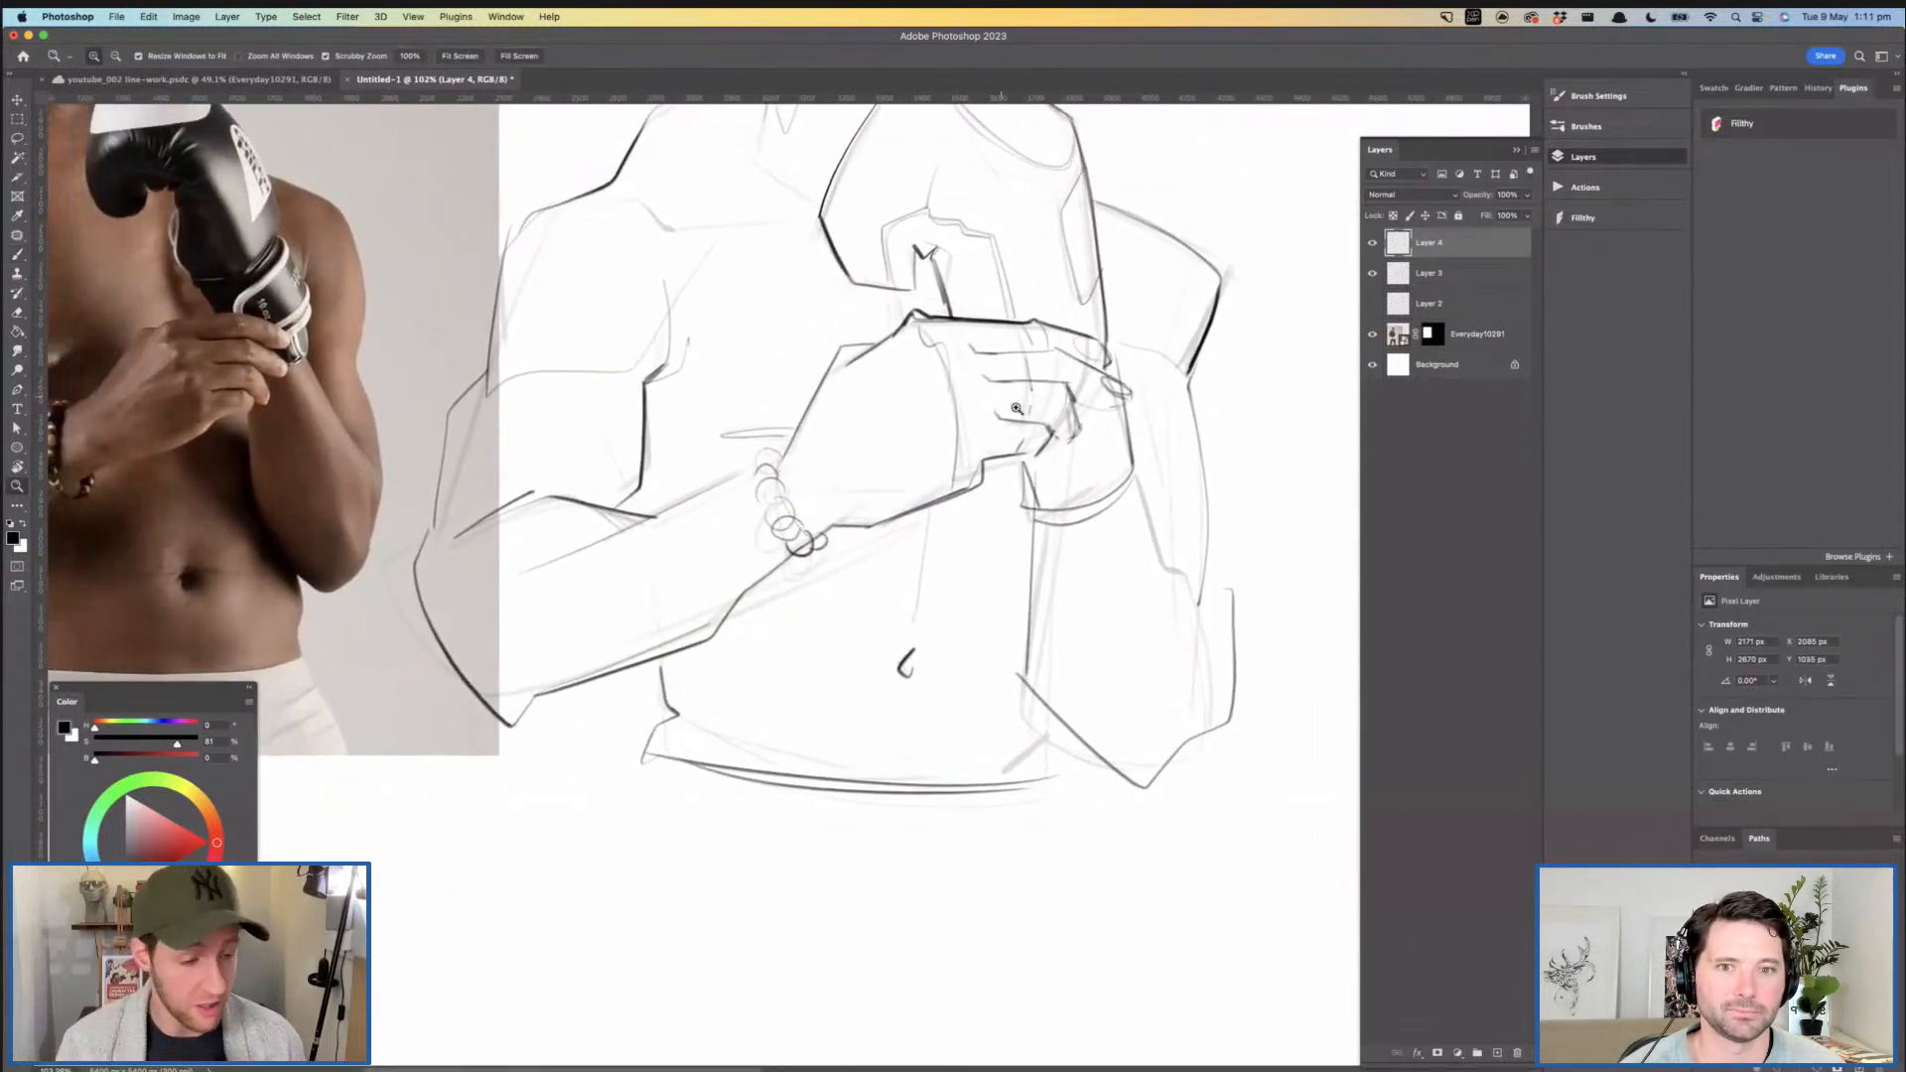
# - Darken the inner edge of the far forearm between the glove cuff and the elbow
pyautogui.moveTo(868, 537); pyautogui.dragTo(703, 517)
pyautogui.press('b')
pyautogui.moveTo(869, 501); pyautogui.dragTo(863, 647)
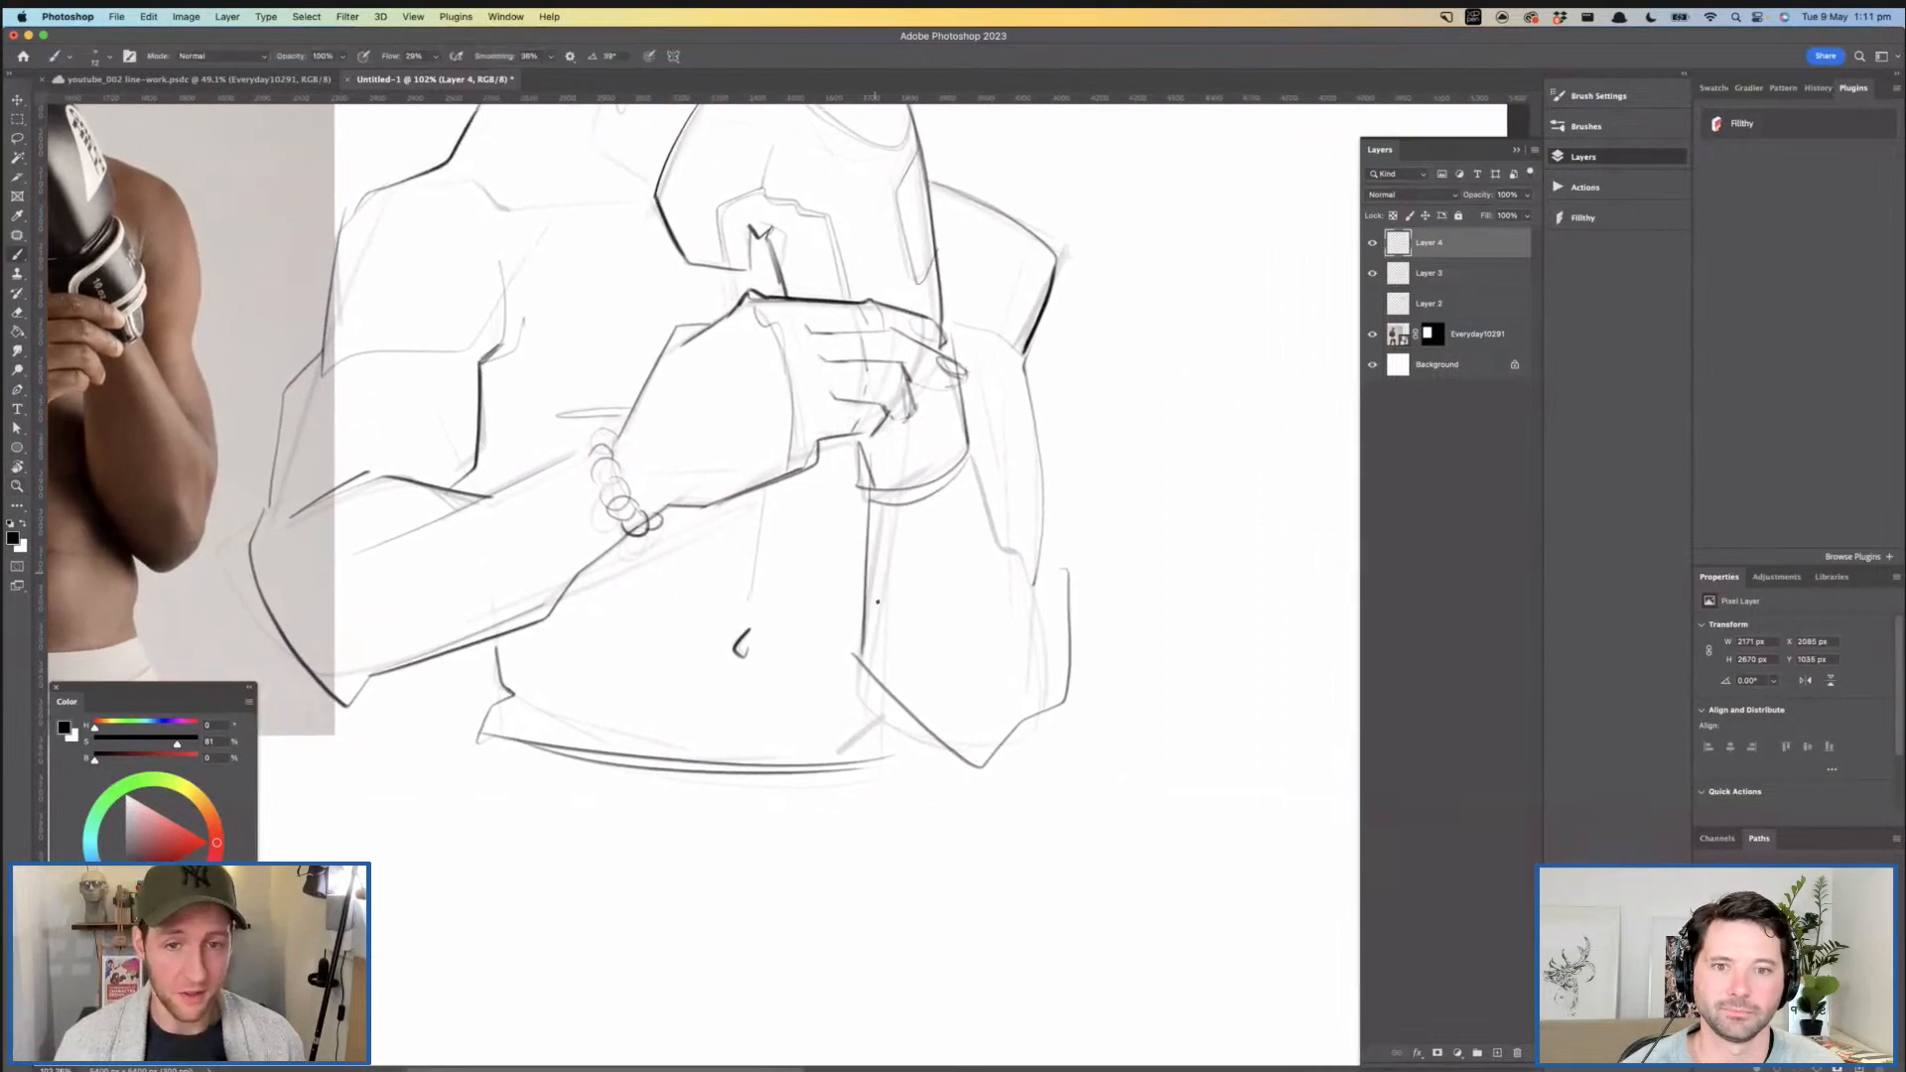
pyautogui.moveTo(1029, 606); pyautogui.dragTo(1247, 625)
pyautogui.moveTo(1005, 713); pyautogui.dragTo(987, 988)
pyautogui.press('z')
pyautogui.moveTo(685, 277)
pyautogui.mouseDown()
pyautogui.moveTo(757, 322)
pyautogui.moveTo(713, 330)
pyautogui.moveTo(844, 487)
pyautogui.moveTo(914, 434)
pyautogui.mouseUp()
# - Sketch a small cube and a tilted cylinder as form examples in the empty space beside the ear
pyautogui.press('b')
pyautogui.moveTo(925, 305); pyautogui.dragTo(910, 378)
pyautogui.moveTo(929, 302)
pyautogui.mouseDown()
pyautogui.moveTo(778, 293)
pyautogui.moveTo(732, 312)
pyautogui.mouseUp()
pyautogui.moveTo(553, 140)
pyautogui.mouseDown()
pyautogui.moveTo(437, 236)
pyautogui.moveTo(522, 346)
pyautogui.moveTo(667, 316)
pyautogui.moveTo(524, 383)
pyautogui.mouseUp()
pyautogui.press('z')
pyautogui.moveTo(669, 364)
pyautogui.mouseDown()
pyautogui.moveTo(645, 378)
pyautogui.moveTo(612, 329)
pyautogui.moveTo(618, 264)
pyautogui.moveTo(547, 288)
pyautogui.moveTo(663, 379)
pyautogui.mouseUp()
# - Draw a large curved arrow from the cylinder over the boxer's head, ending beside the chin
pyautogui.press('z')
pyautogui.moveTo(673, 350); pyautogui.dragTo(573, 308)
pyautogui.moveTo(570, 276); pyautogui.dragTo(592, 256)
pyautogui.moveTo(640, 186)
pyautogui.mouseDown()
pyautogui.moveTo(1160, 402)
pyautogui.moveTo(1050, 499)
pyautogui.mouseUp()
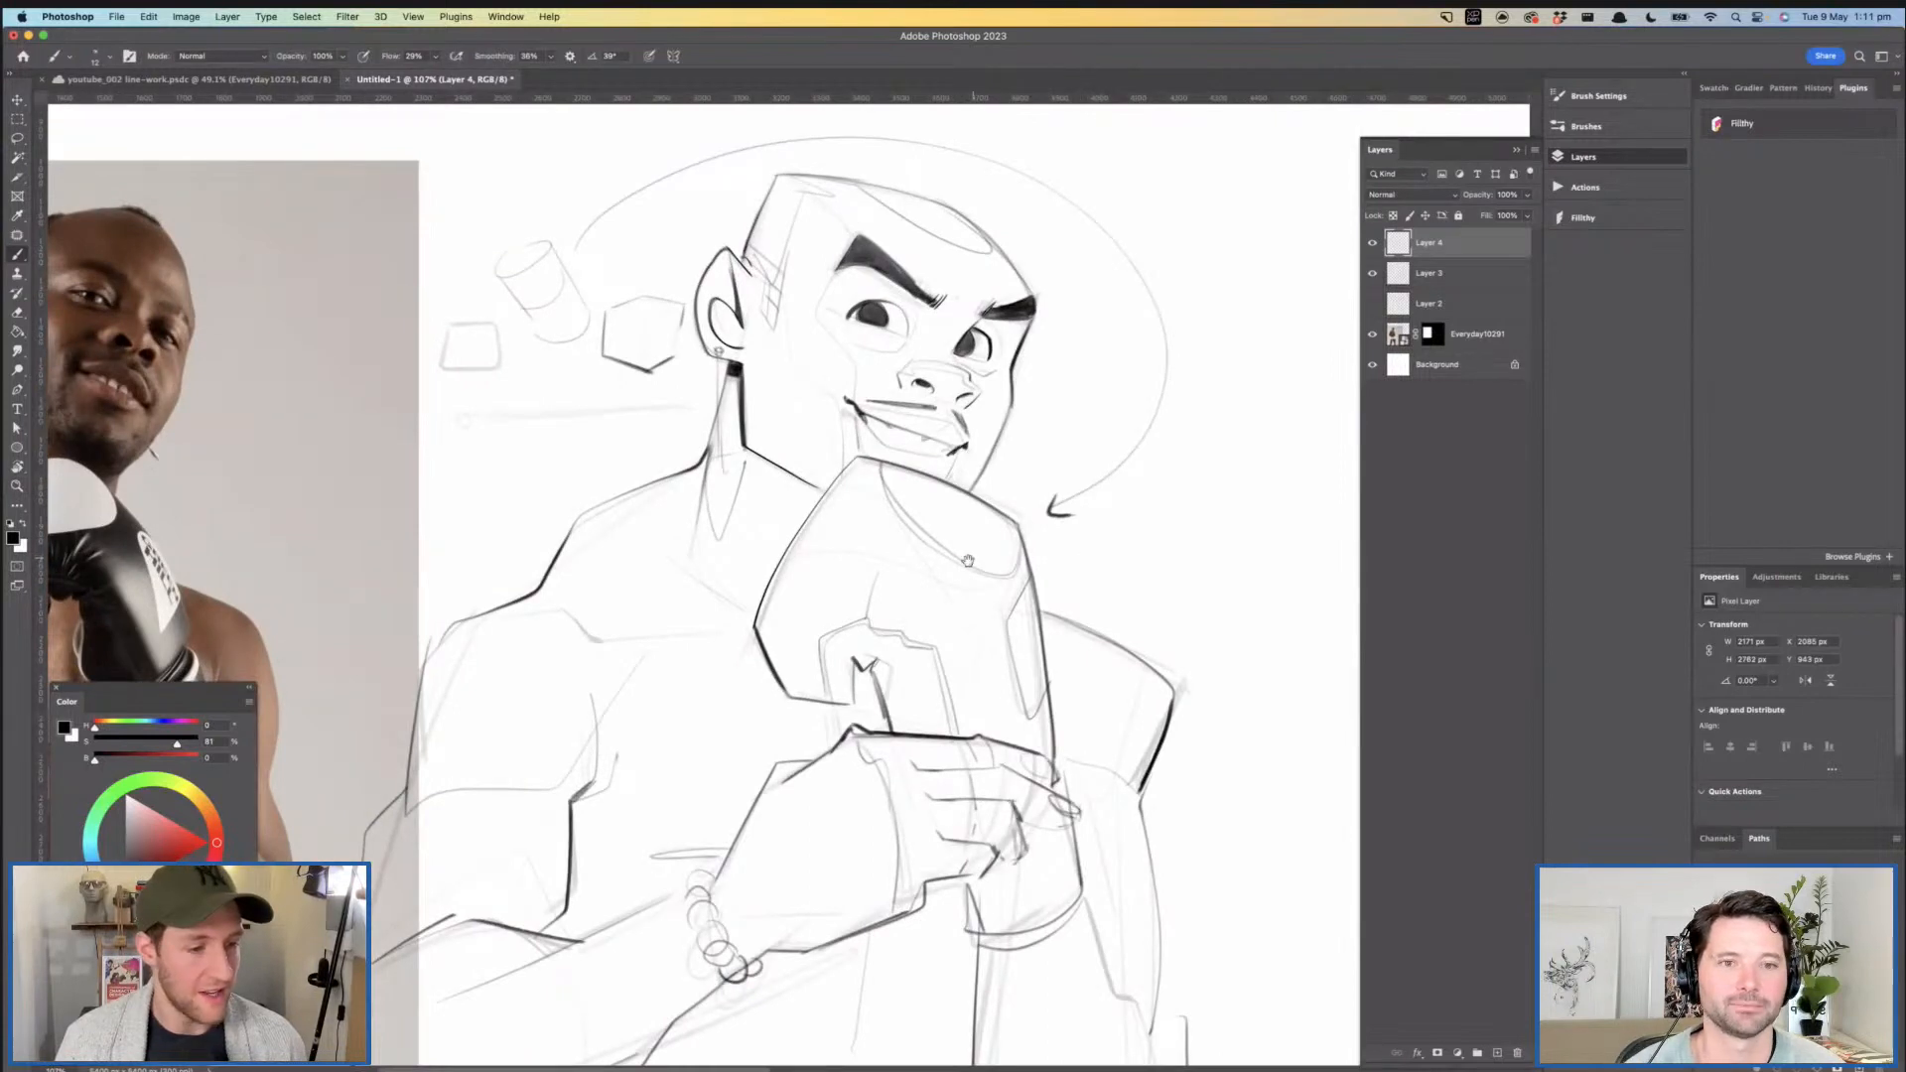
pyautogui.moveTo(968, 561); pyautogui.dragTo(1054, 600)
# - Strengthen the example cylinder by restating its long sides, its upper ellipse and its rounded lower end
pyautogui.press('z')
pyautogui.moveTo(725, 363); pyautogui.dragTo(759, 348)
pyautogui.moveTo(524, 272); pyautogui.dragTo(558, 256)
pyautogui.moveTo(501, 194); pyautogui.dragTo(502, 248)
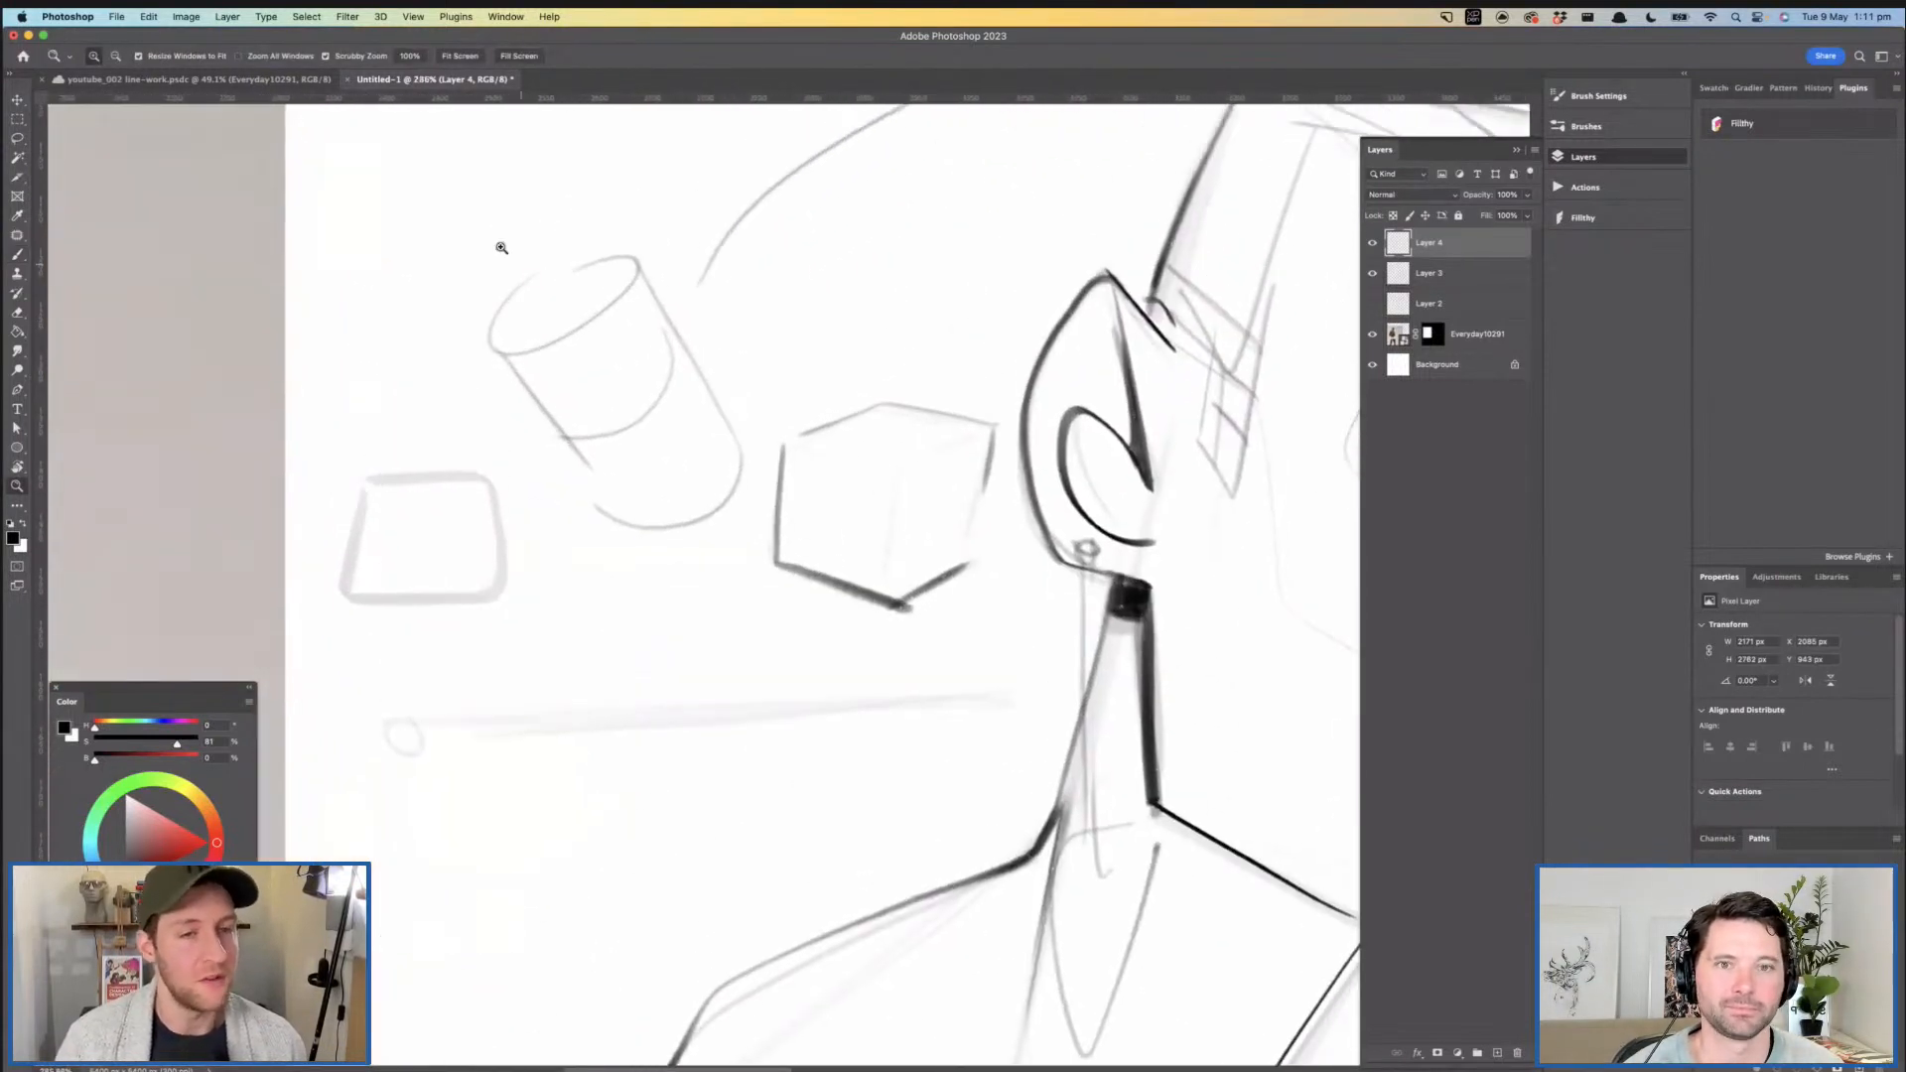
pyautogui.moveTo(512, 360); pyautogui.dragTo(612, 514)
pyautogui.press('super+z')
pyautogui.moveTo(496, 353); pyautogui.dragTo(617, 521)
pyautogui.moveTo(632, 255); pyautogui.dragTo(723, 399)
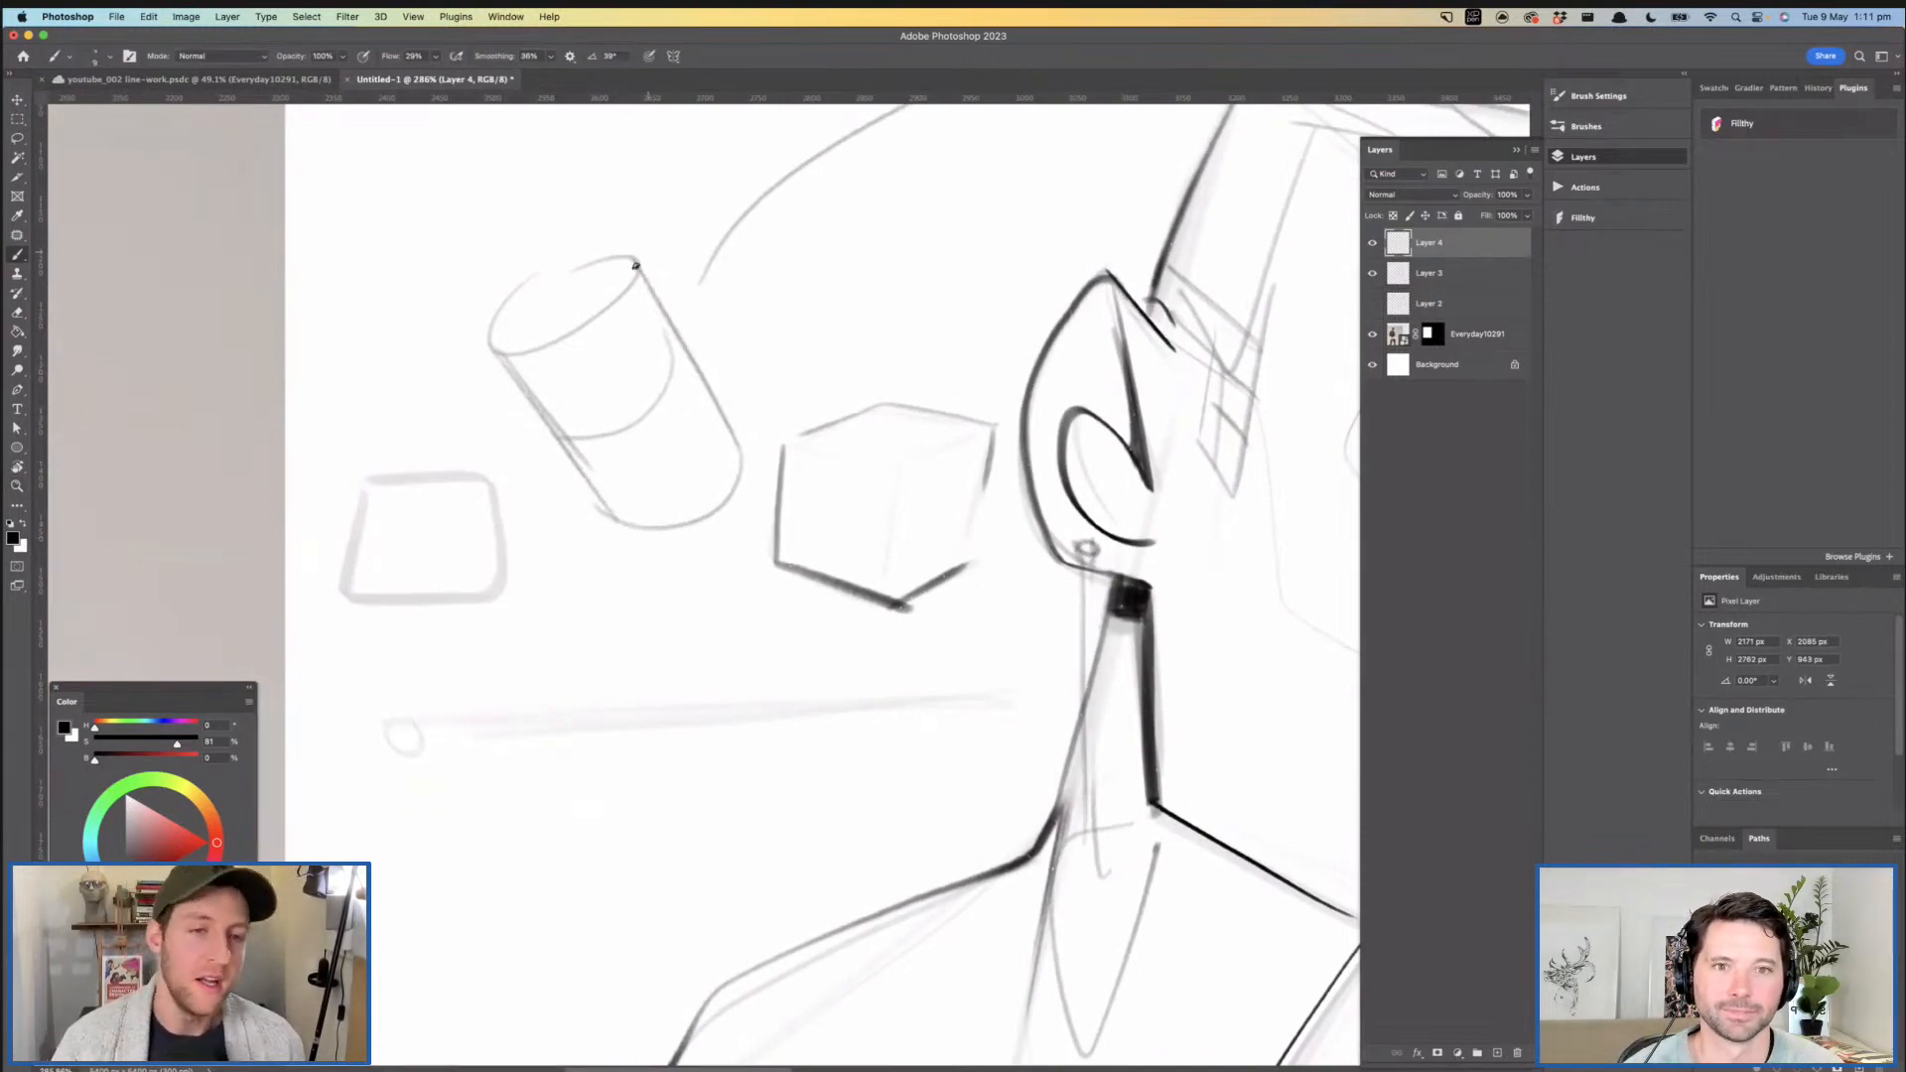
pyautogui.moveTo(488, 351); pyautogui.dragTo(640, 261)
pyautogui.moveTo(734, 486); pyautogui.dragTo(616, 521)
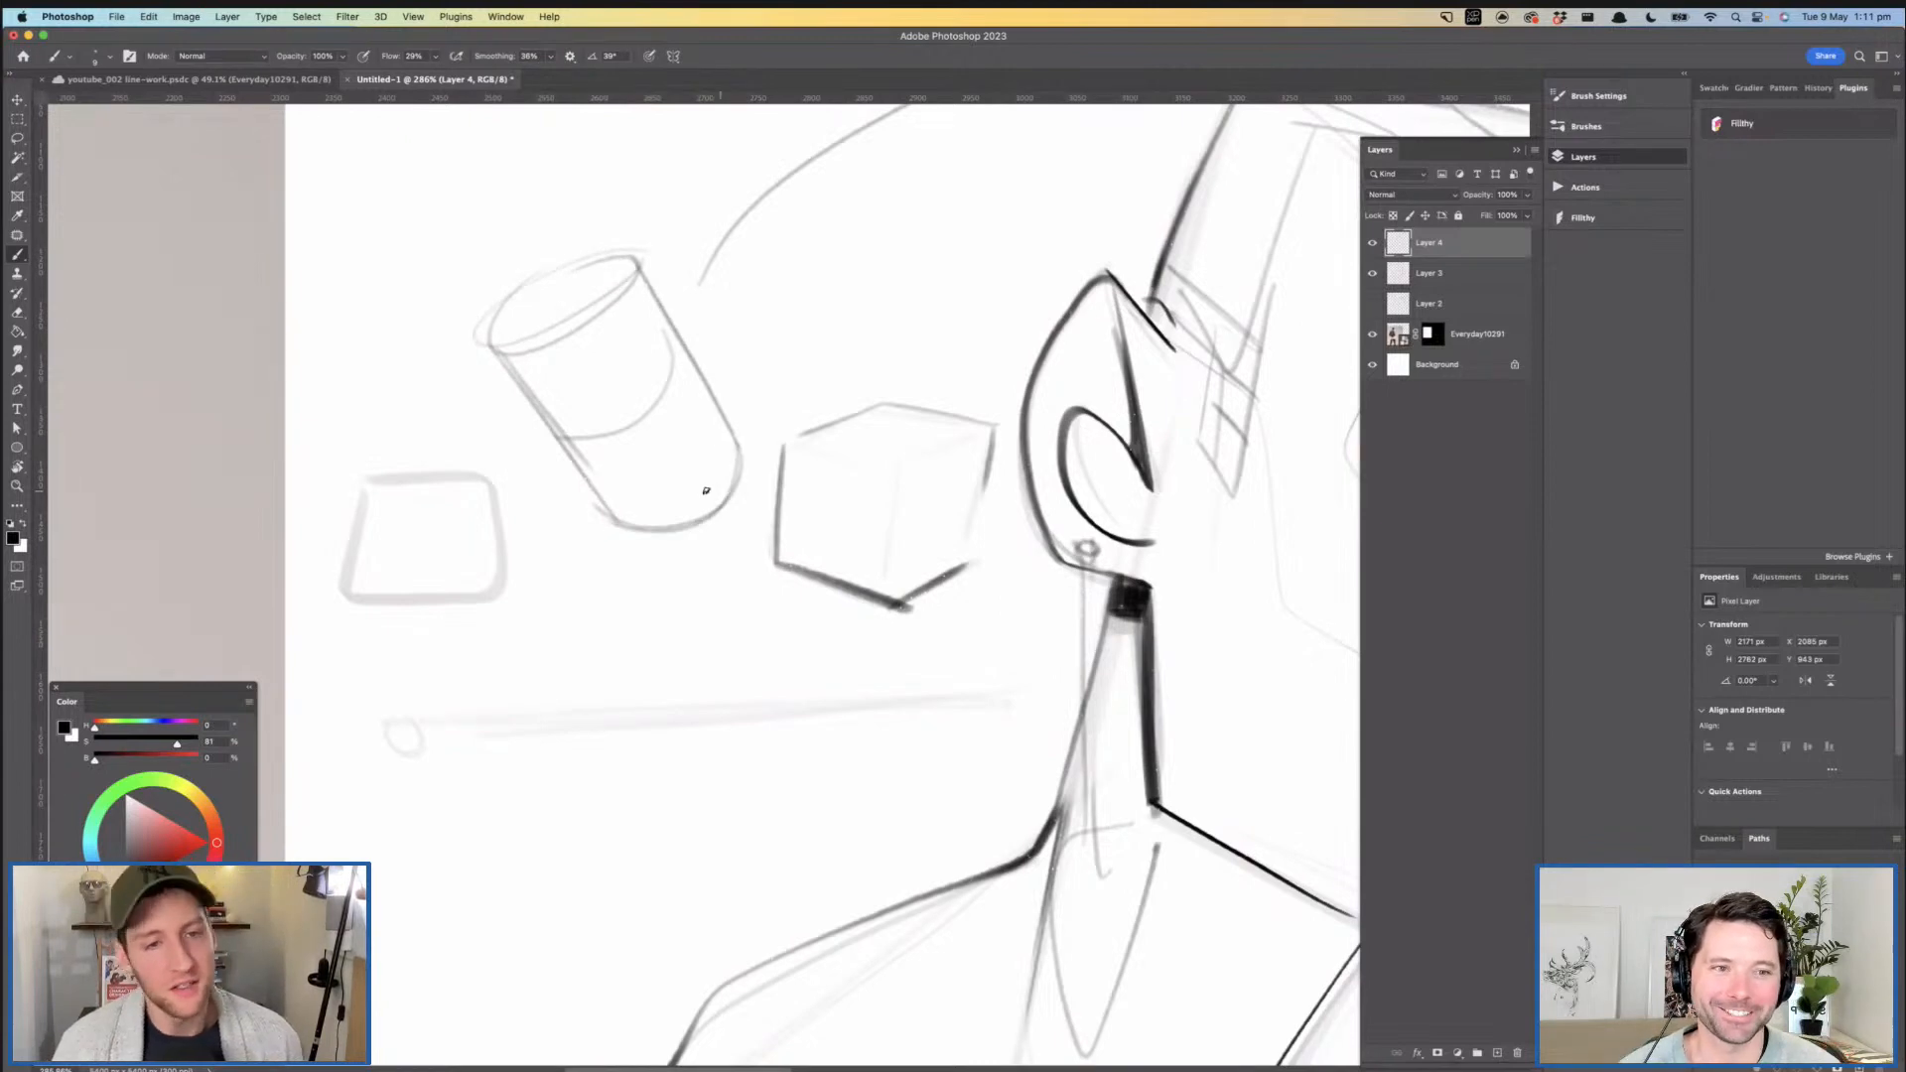
pyautogui.press('z')
pyautogui.moveTo(791, 494)
pyautogui.mouseDown()
pyautogui.moveTo(756, 496)
pyautogui.moveTo(790, 434)
pyautogui.moveTo(720, 449)
pyautogui.moveTo(597, 404)
pyautogui.mouseUp()
pyautogui.moveTo(517, 275); pyautogui.dragTo(541, 276)
# - Try a cylinder construction over the near forearm with an ellipse at the wrist and two long edges
pyautogui.press('b')
pyautogui.scroll(-10, 630, 358)
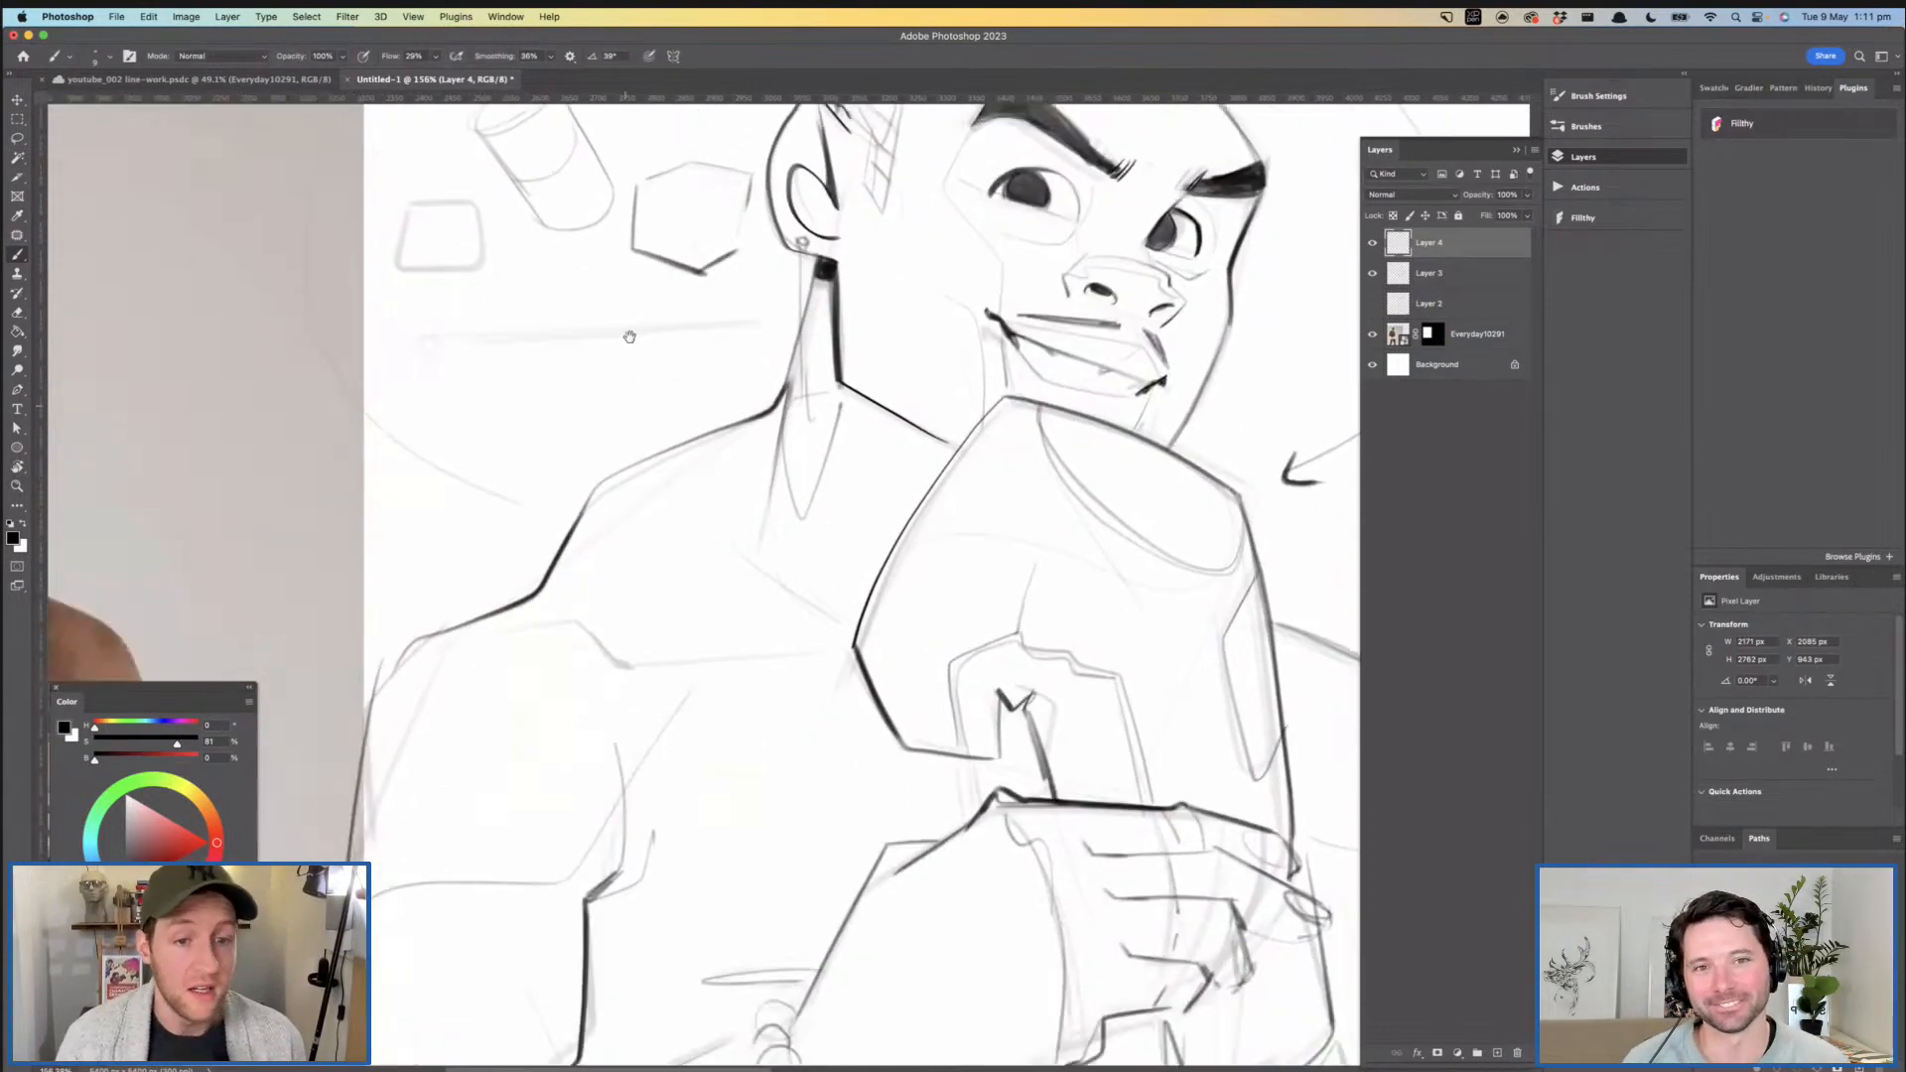
pyautogui.moveTo(758, 466); pyautogui.dragTo(769, 501)
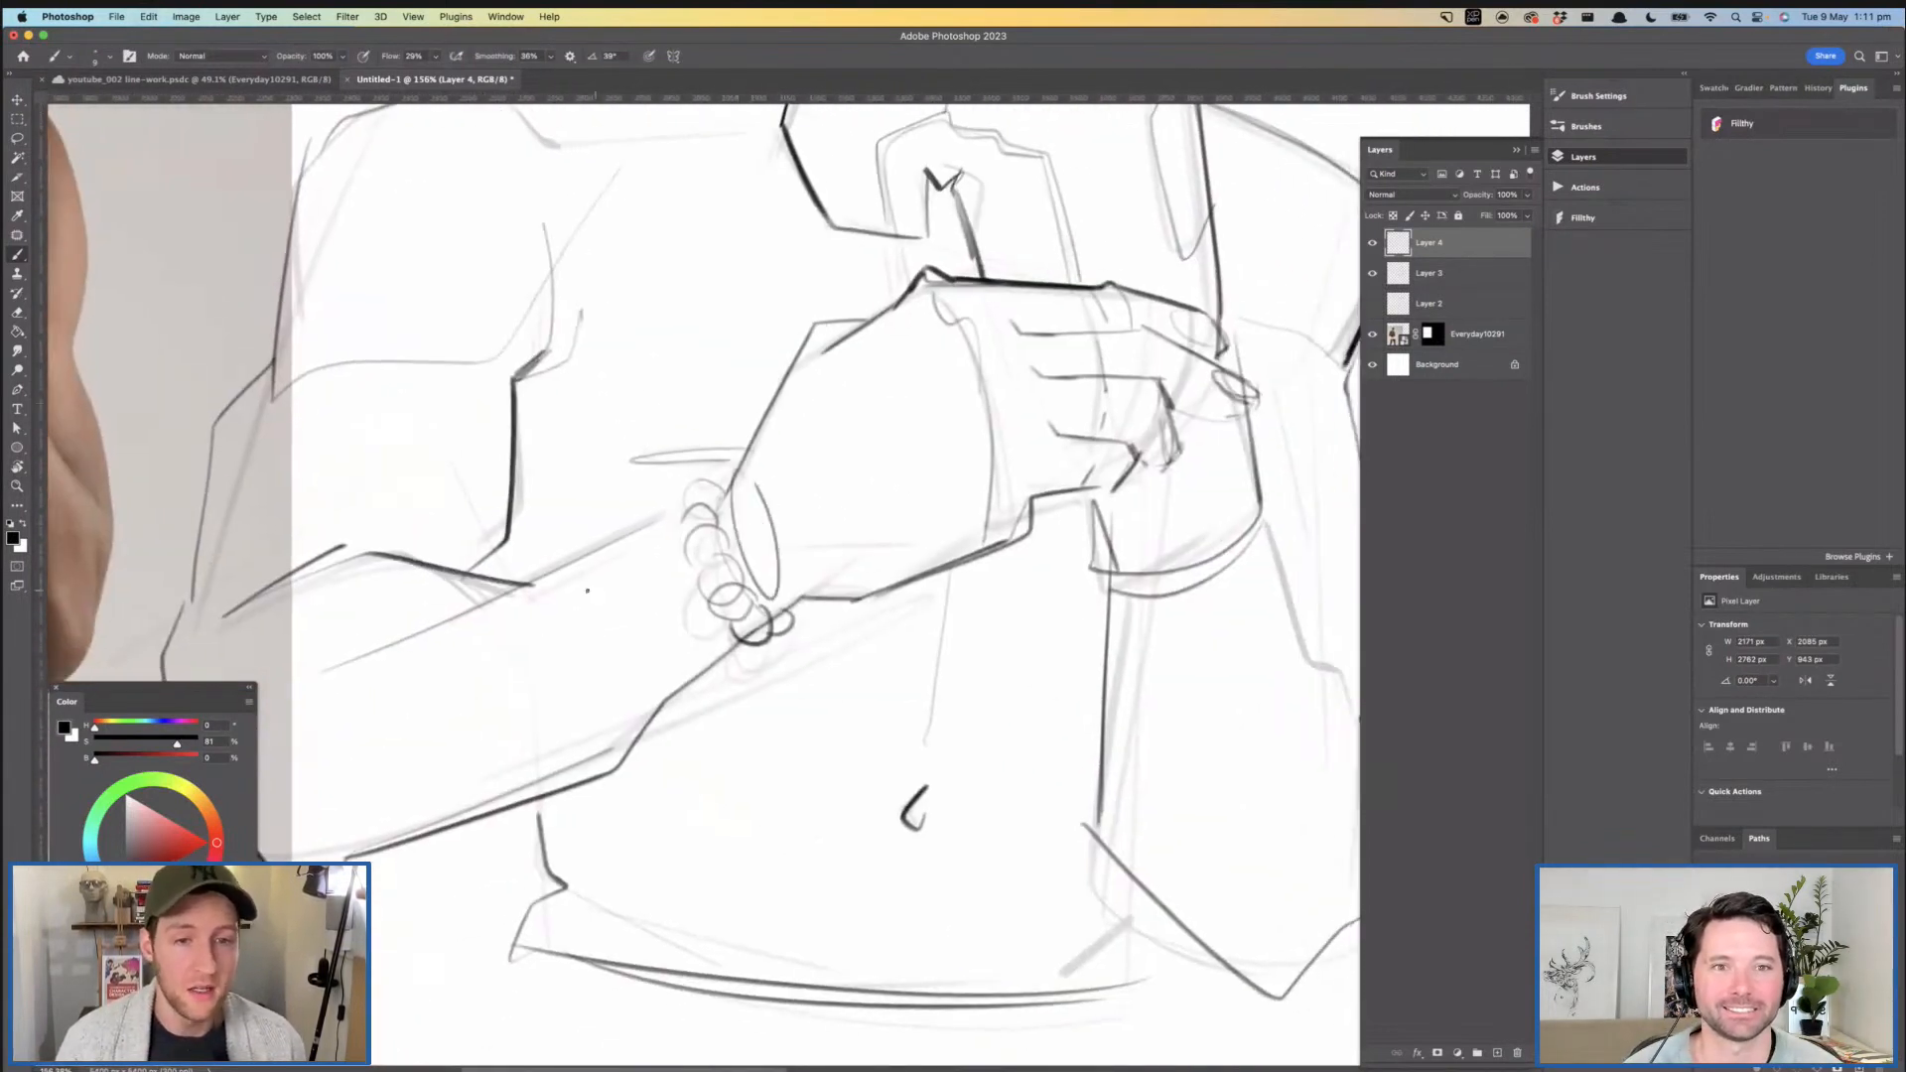
pyautogui.hscroll(-4, 493, 485)
pyautogui.scroll(-3, 493, 485)
pyautogui.moveTo(493, 485)
pyautogui.mouseDown()
pyautogui.moveTo(541, 640)
pyautogui.moveTo(529, 556)
pyautogui.mouseUp()
pyautogui.moveTo(447, 504); pyautogui.dragTo(908, 343)
pyautogui.moveTo(452, 725); pyautogui.dragTo(929, 478)
# - Try cross-contour curves around the near forearm and undo the cylinder construction
pyautogui.moveTo(679, 427); pyautogui.dragTo(685, 600)
pyautogui.moveTo(594, 456)
pyautogui.mouseDown()
pyautogui.moveTo(551, 501)
pyautogui.moveTo(570, 667)
pyautogui.mouseUp()
pyautogui.moveTo(521, 471); pyautogui.dragTo(511, 680)
pyautogui.moveTo(679, 573)
pyautogui.mouseDown()
pyautogui.moveTo(431, 564)
pyautogui.moveTo(583, 562)
pyautogui.mouseUp()
pyautogui.press('super+z')
# - Ink the near forearm's upper edge up to the bracelet and sketch a rounded cross-contour near the elbow
pyautogui.press('super+z')
pyautogui.press('super+z')
pyautogui.press('super+z')
pyautogui.press('super+z')
pyautogui.press('super+z')
pyautogui.press('super+z')
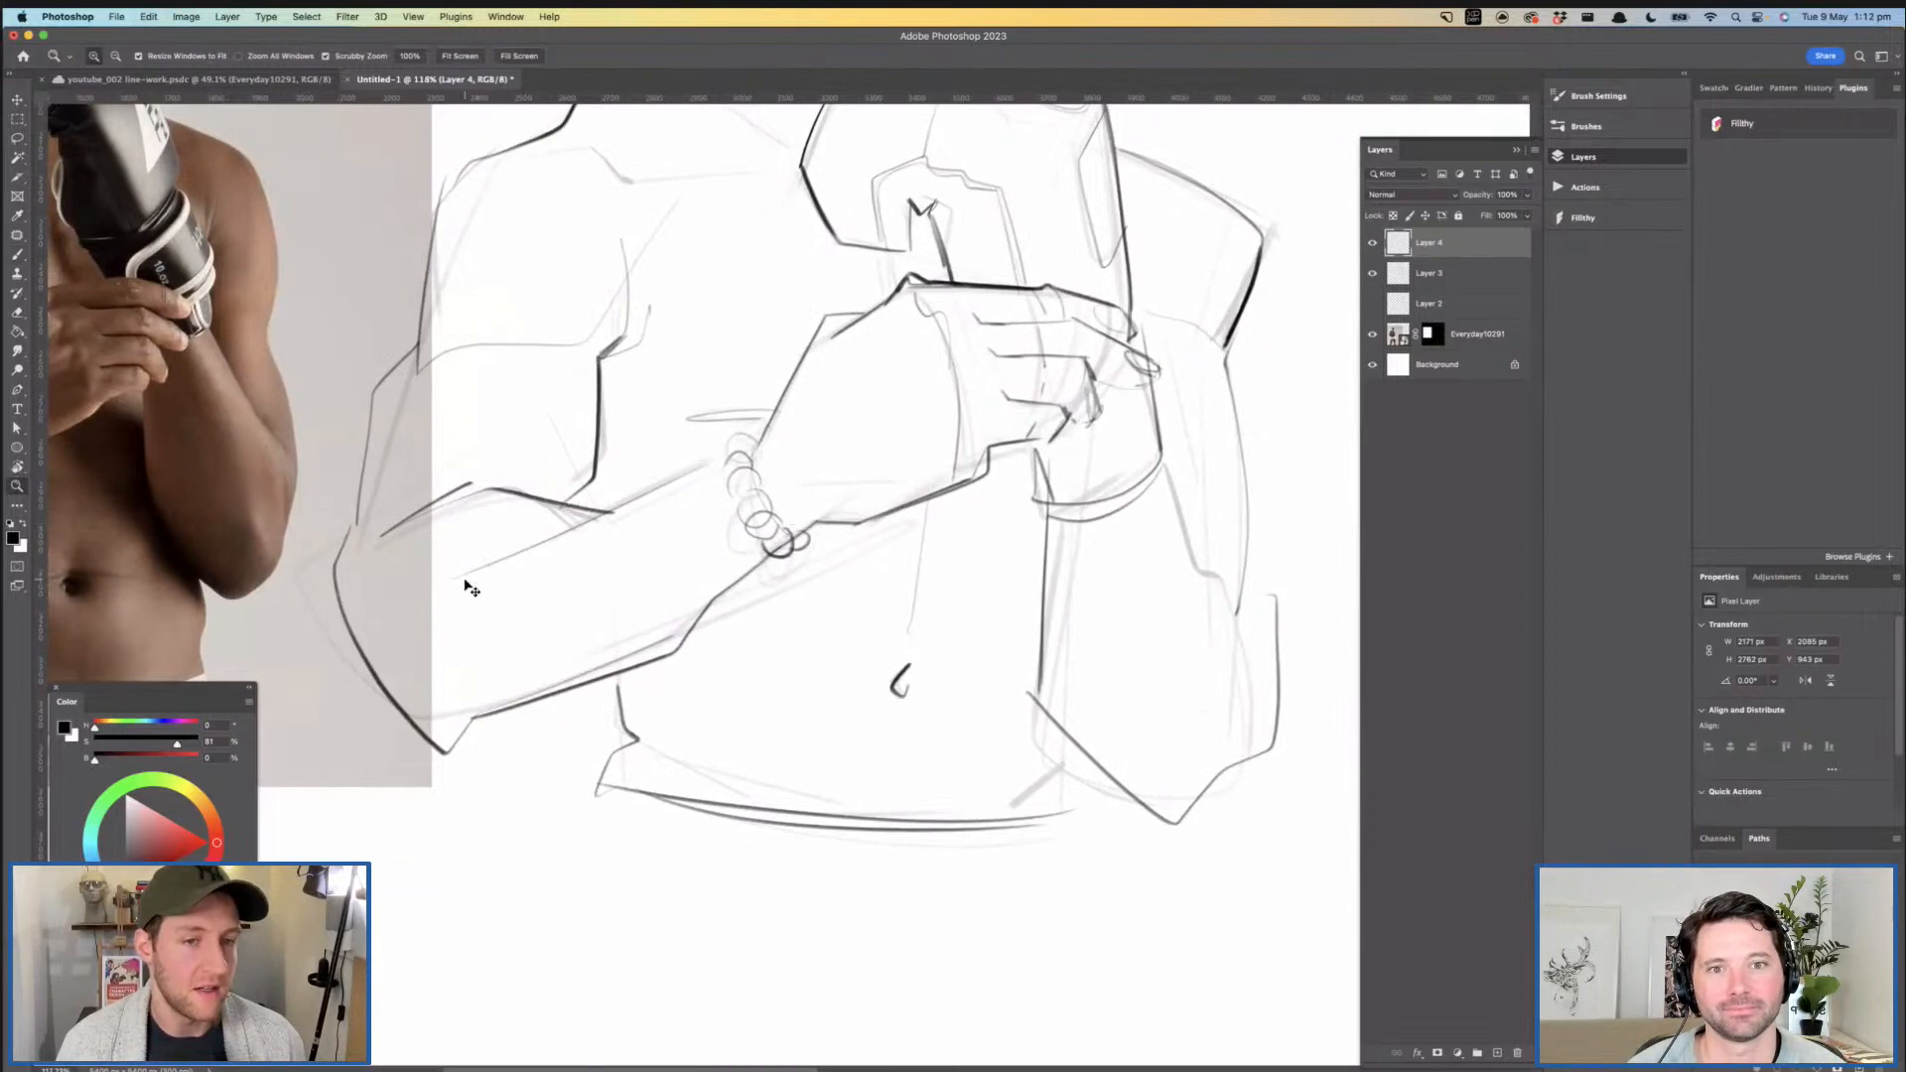
pyautogui.moveTo(568, 541)
pyautogui.mouseDown()
pyautogui.moveTo(814, 429)
pyautogui.moveTo(784, 425)
pyautogui.mouseUp()
pyautogui.moveTo(402, 585); pyautogui.dragTo(379, 762)
pyautogui.press('super+z')
pyautogui.press('super+z')
pyautogui.moveTo(462, 470)
pyautogui.mouseDown()
pyautogui.moveTo(305, 541)
pyautogui.moveTo(352, 669)
pyautogui.mouseUp()
pyautogui.moveTo(601, 714)
pyautogui.mouseDown()
pyautogui.moveTo(474, 730)
pyautogui.moveTo(483, 532)
pyautogui.mouseUp()
# - Try a long arrow along the near forearm's axis, pointing from the wrist past the elbow
pyautogui.press('z')
pyautogui.moveTo(641, 486); pyautogui.dragTo(596, 523)
pyautogui.moveTo(747, 495)
pyautogui.mouseDown()
pyautogui.moveTo(797, 485)
pyautogui.moveTo(336, 660)
pyautogui.moveTo(340, 677)
pyautogui.mouseUp()
pyautogui.press('b')
pyautogui.press('z')
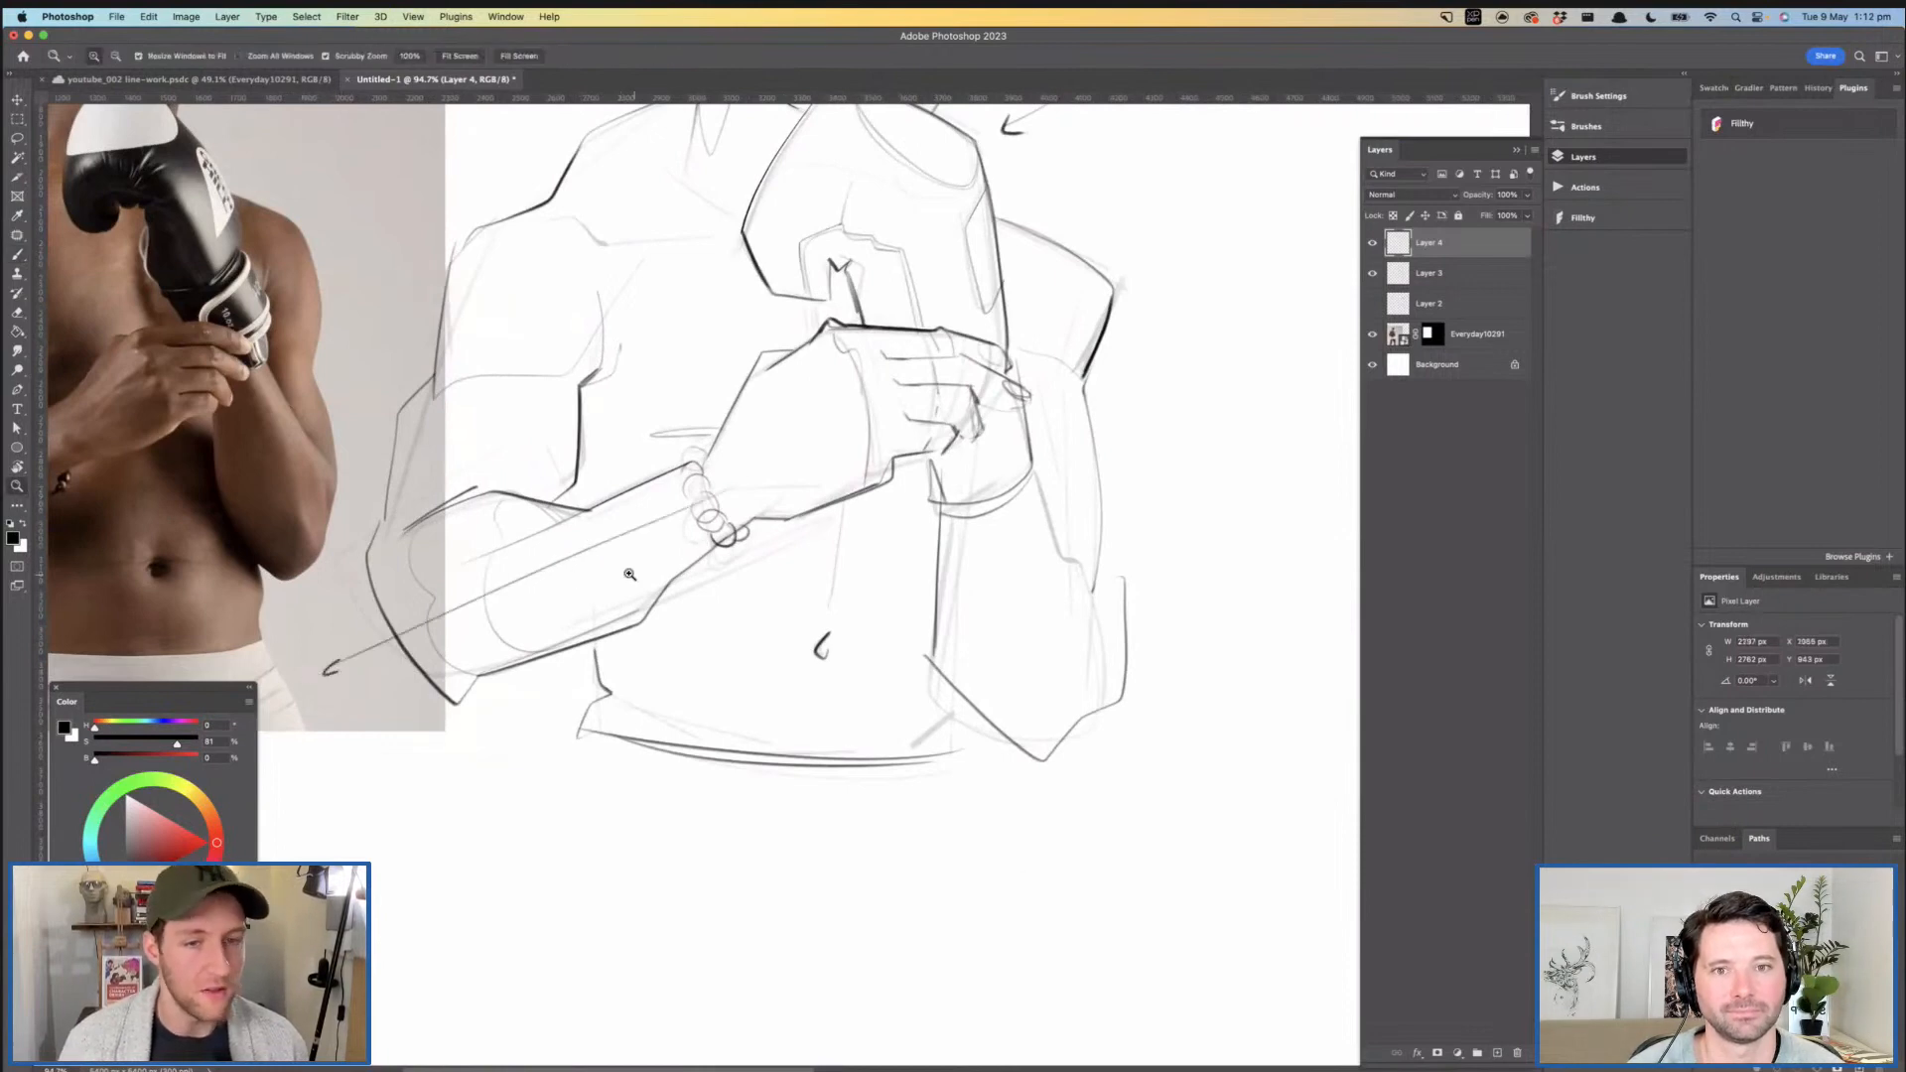
pyautogui.moveTo(629, 574); pyautogui.dragTo(605, 567)
pyautogui.moveTo(757, 536); pyautogui.dragTo(758, 578)
pyautogui.press('super+z')
pyautogui.press('super+z')
# - Thicken the jawline from the corner beneath the ear down to the edge of the glove
pyautogui.moveTo(782, 471); pyautogui.dragTo(757, 574)
pyautogui.moveTo(742, 425); pyautogui.dragTo(752, 515)
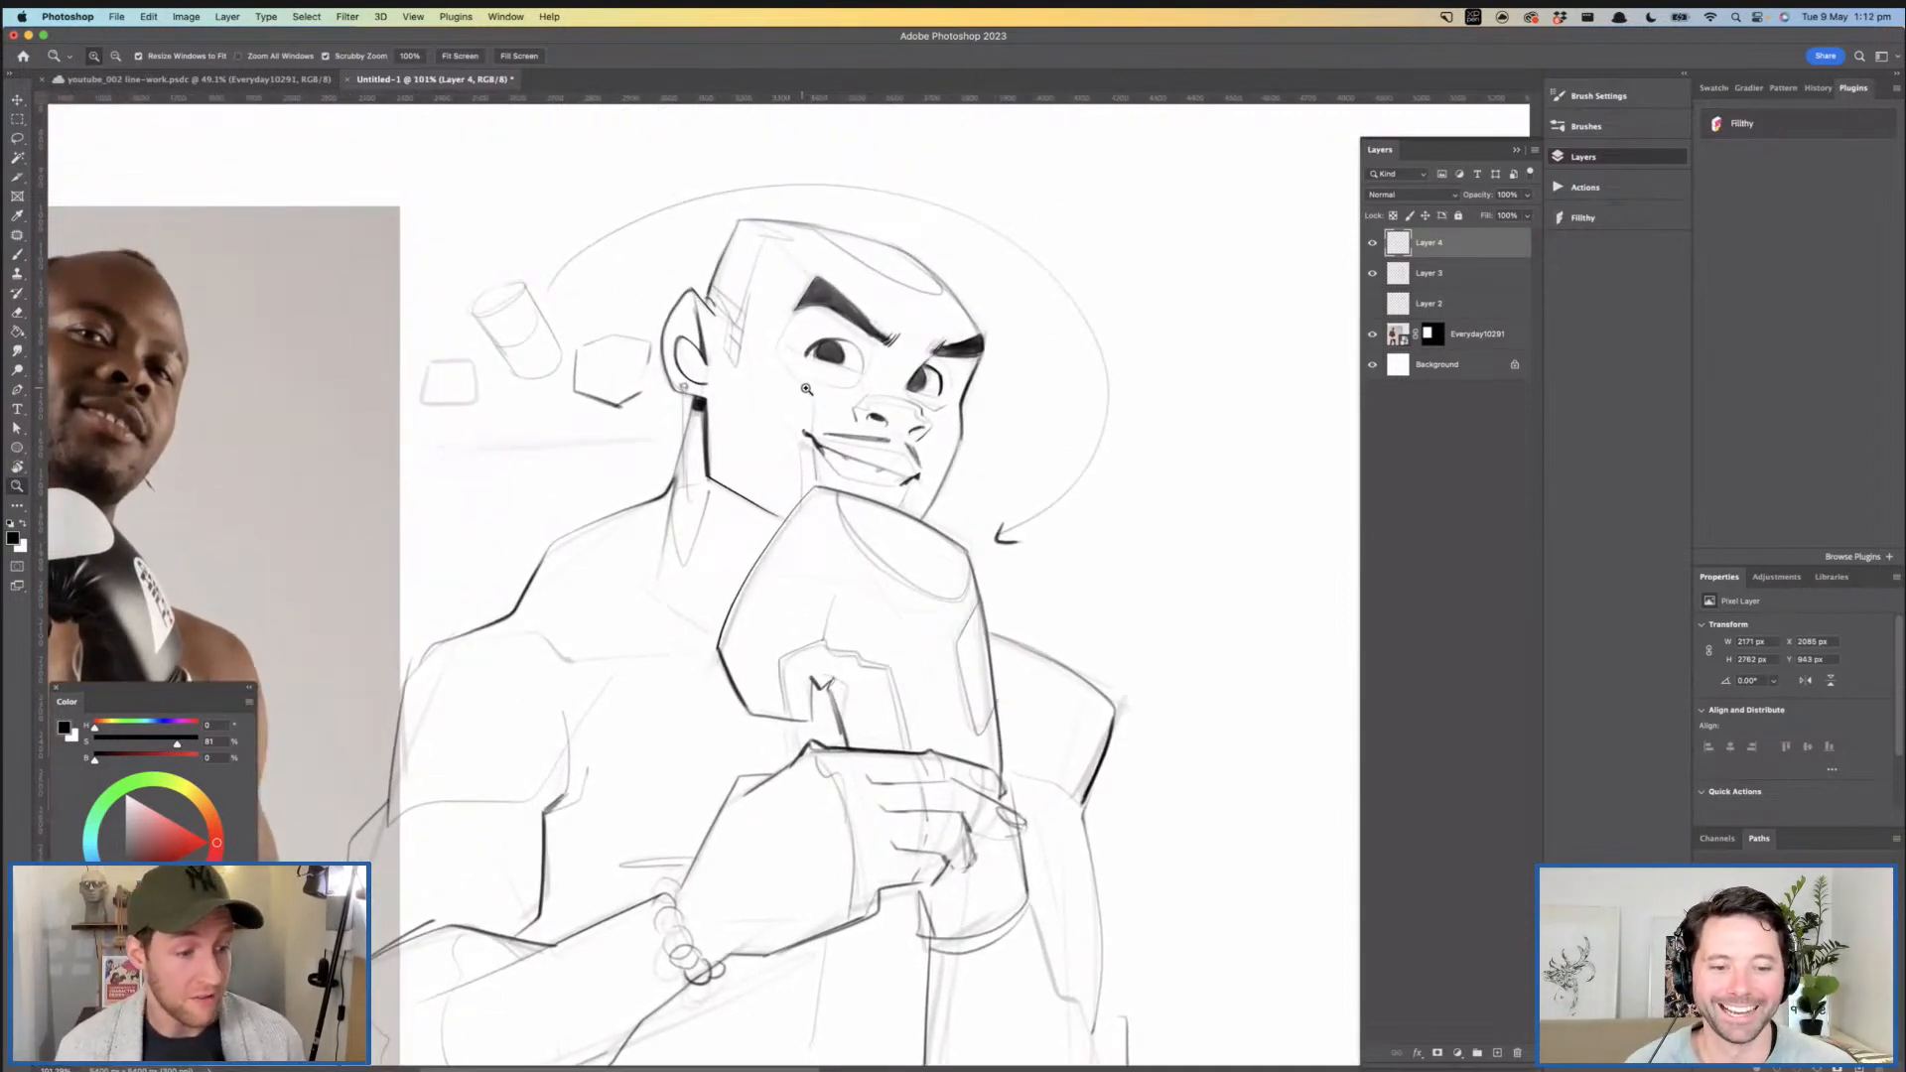
pyautogui.moveTo(781, 454); pyautogui.dragTo(757, 430)
pyautogui.click(712, 431)
pyautogui.press('b')
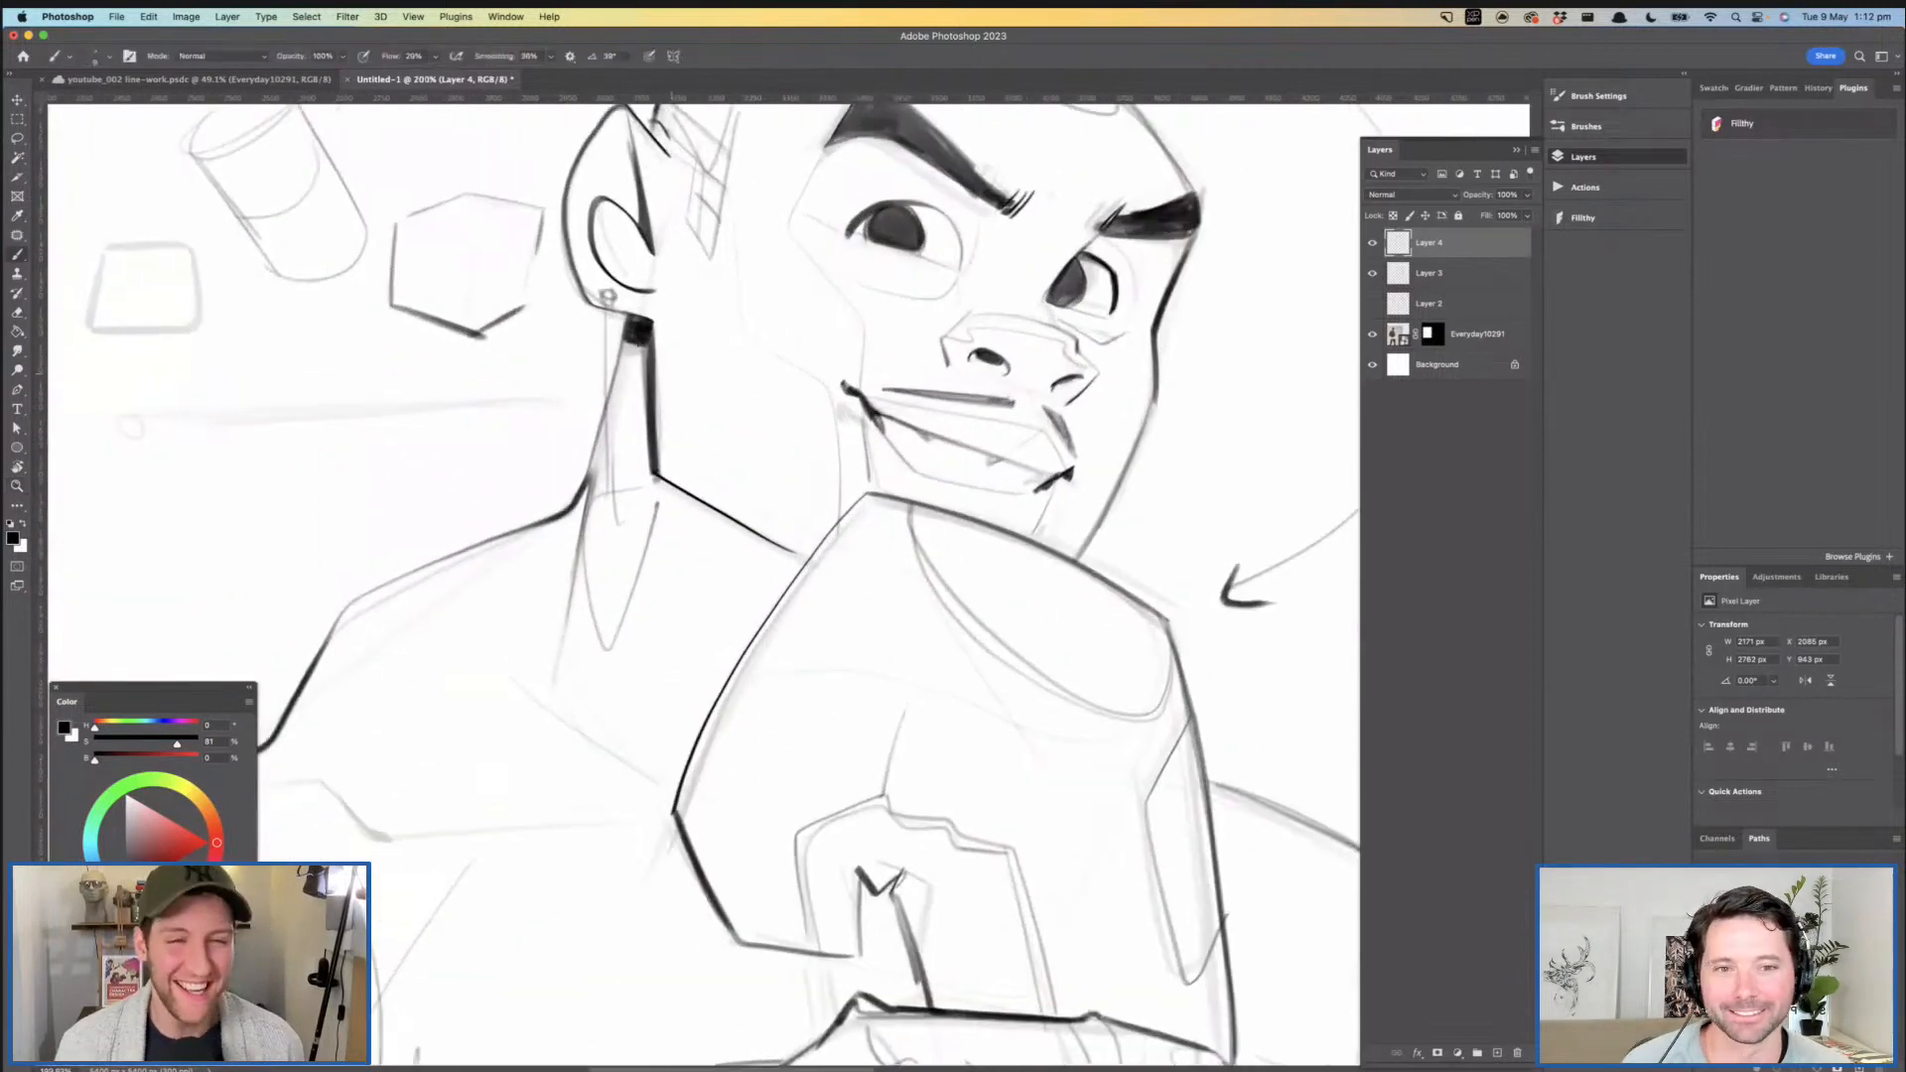
pyautogui.moveTo(686, 488)
pyautogui.mouseDown()
pyautogui.moveTo(650, 458)
pyautogui.moveTo(734, 556)
pyautogui.mouseUp()
pyautogui.press('super+z')
pyautogui.moveTo(630, 451); pyautogui.dragTo(768, 541)
pyautogui.press('super+z')
pyautogui.moveTo(624, 446); pyautogui.dragTo(769, 548)
pyautogui.press('super+space')
pyautogui.moveTo(903, 498); pyautogui.dragTo(725, 414)
pyautogui.moveTo(791, 564)
pyautogui.mouseDown()
pyautogui.moveTo(898, 548)
pyautogui.moveTo(840, 471)
pyautogui.moveTo(836, 520)
pyautogui.moveTo(825, 508)
pyautogui.mouseUp()
pyautogui.press('super+space')
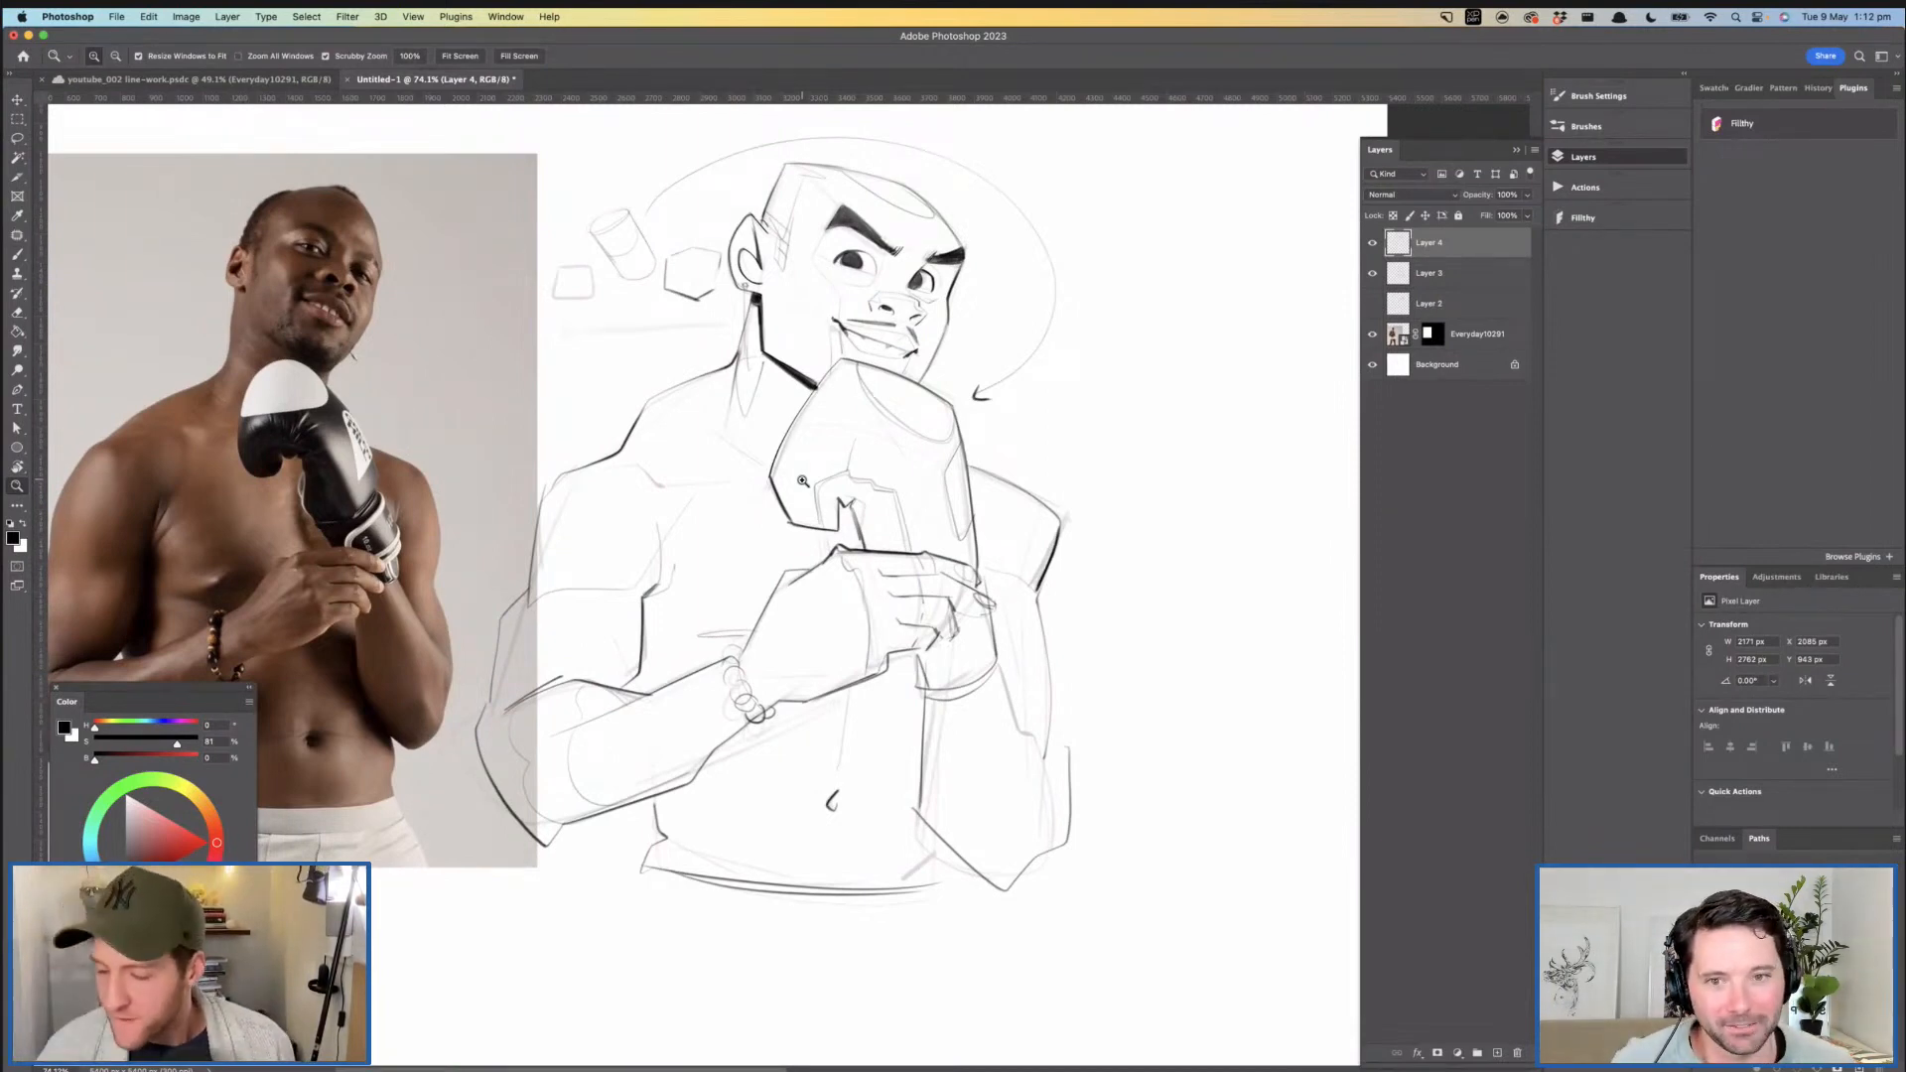
# - Ink a heavy tapered line down the inner edge of the far forearm, widening from the glove cuff towards the waist
pyautogui.moveTo(799, 463); pyautogui.dragTo(907, 337)
pyautogui.moveTo(767, 536); pyautogui.dragTo(818, 562)
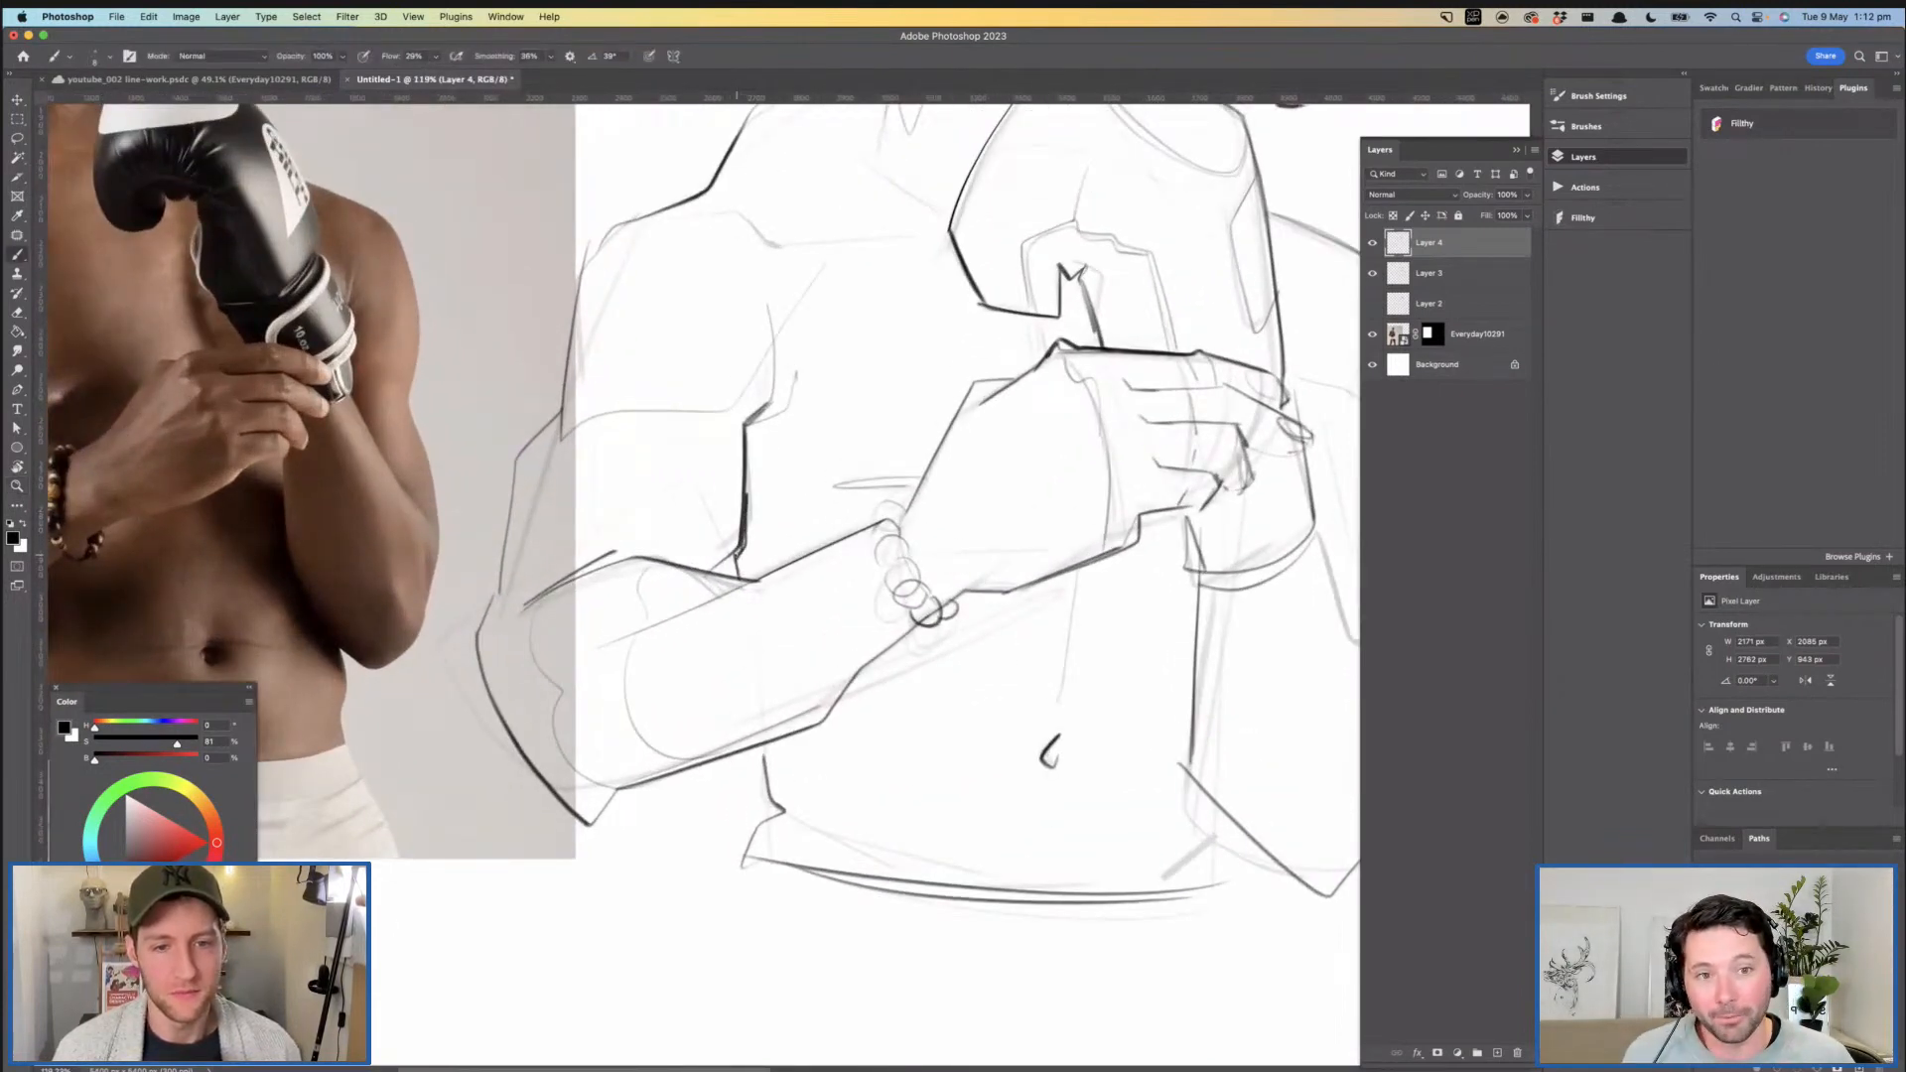
pyautogui.moveTo(837, 510); pyautogui.dragTo(762, 514)
pyautogui.moveTo(997, 579)
pyautogui.mouseDown()
pyautogui.moveTo(874, 609)
pyautogui.moveTo(904, 597)
pyautogui.moveTo(908, 559)
pyautogui.mouseUp()
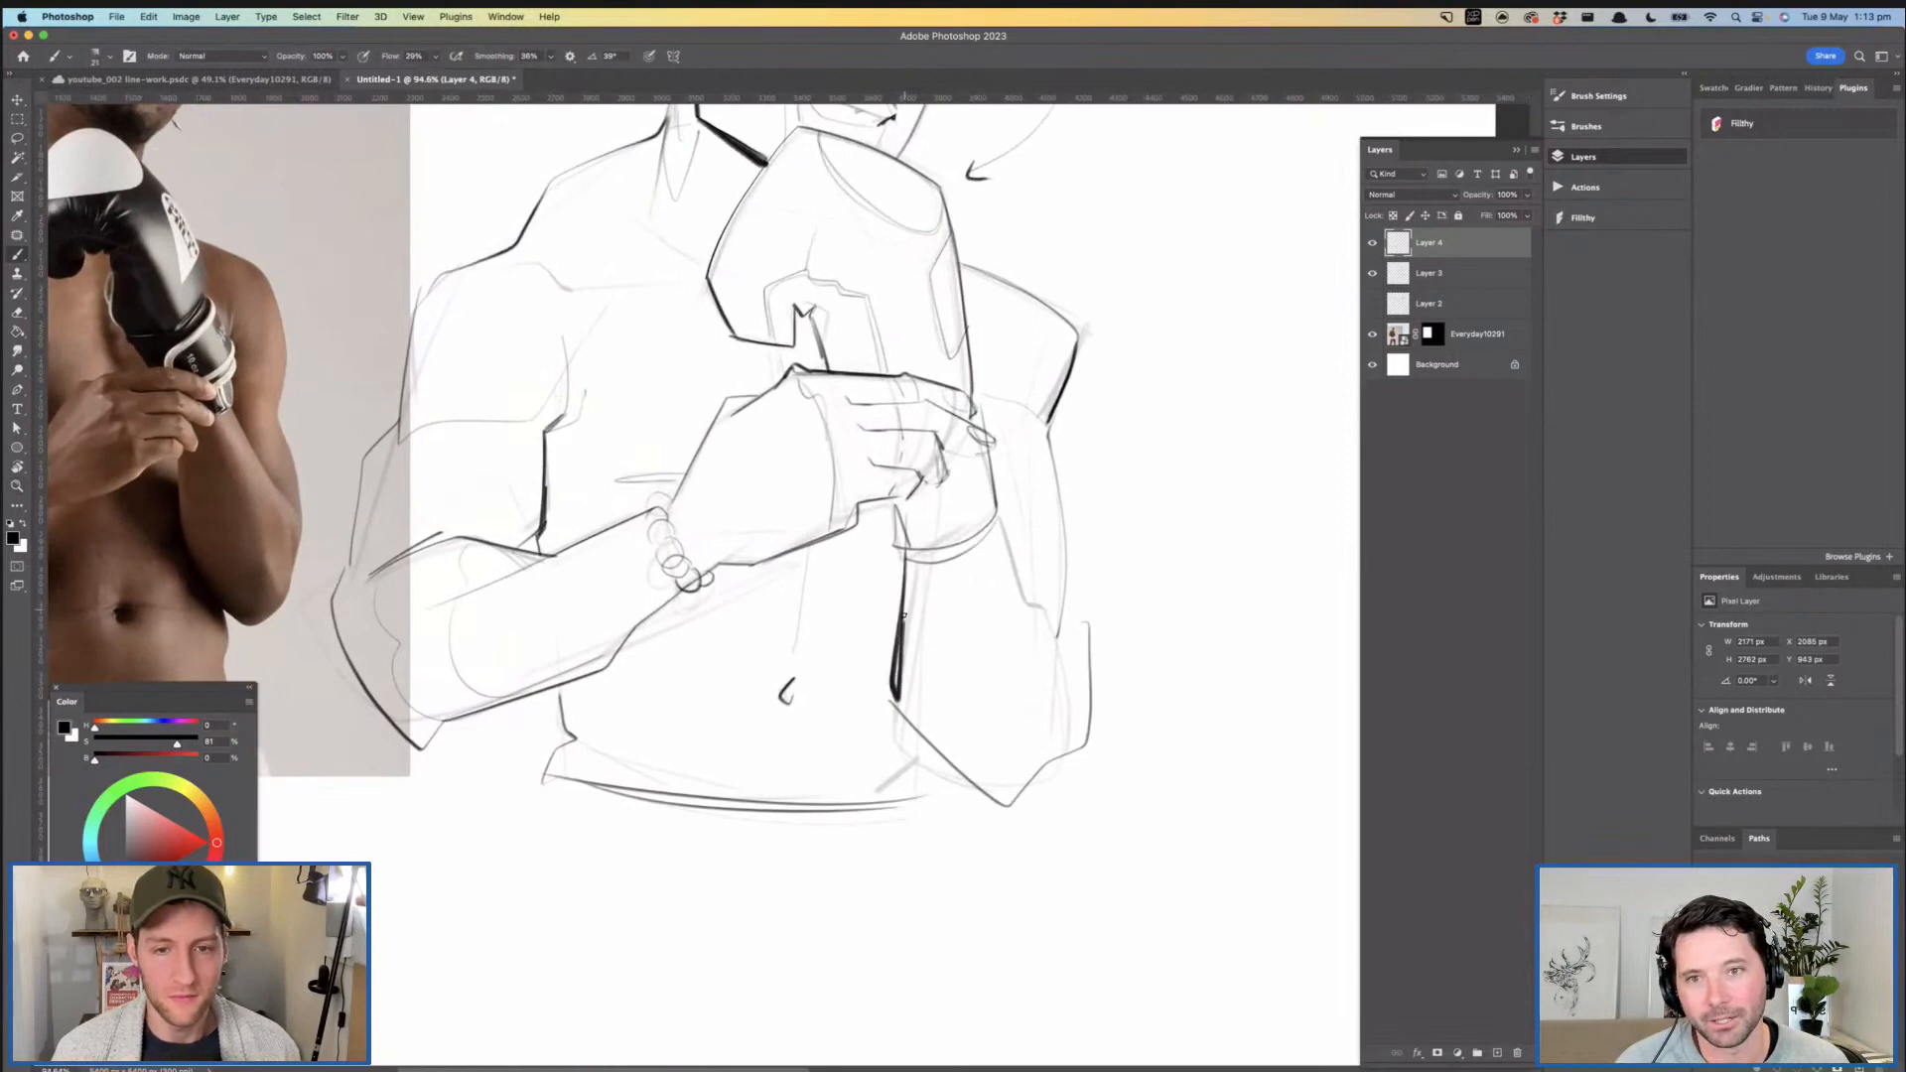
pyautogui.hotkey('ctrl', 'z')
pyautogui.moveTo(905, 544); pyautogui.dragTo(887, 685)
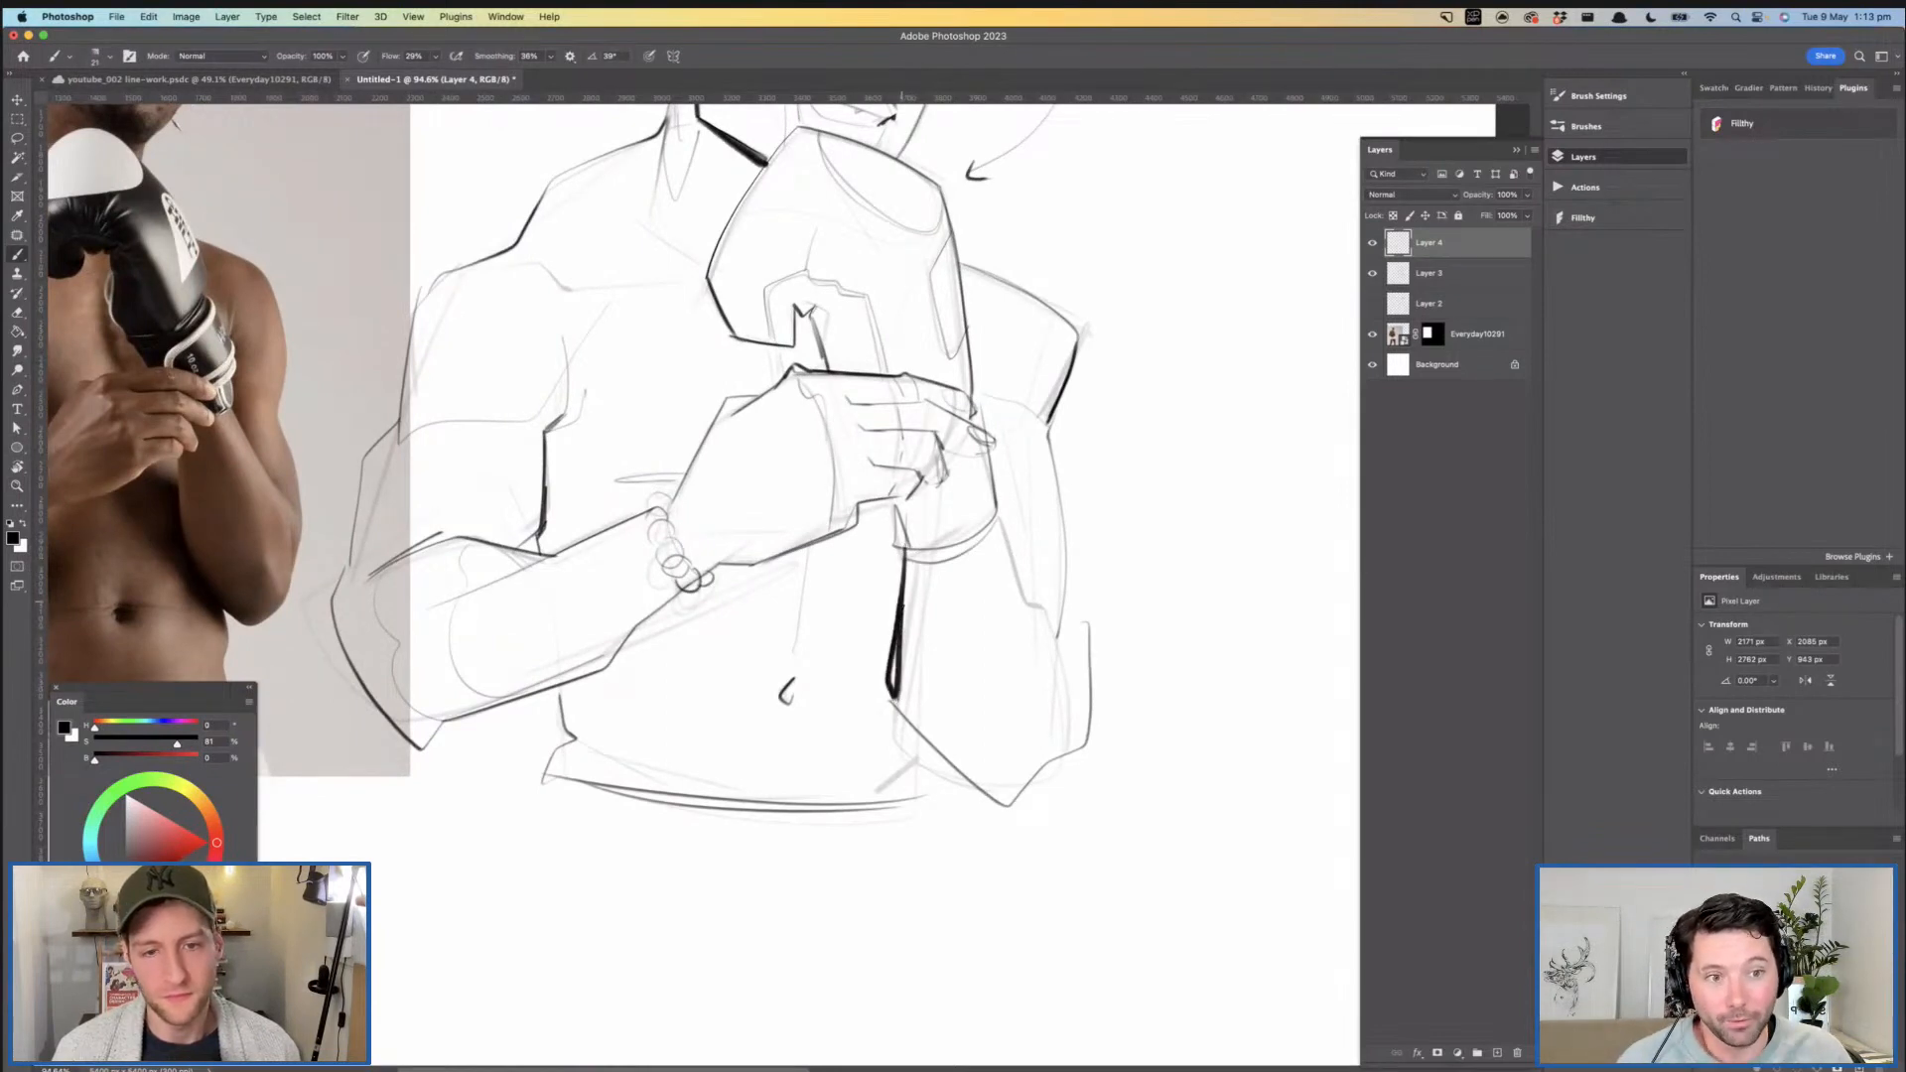
# - Ink short broken strokes along the outline at the top of the boxer's head
pyautogui.moveTo(936, 538); pyautogui.dragTo(973, 752)
pyautogui.moveTo(879, 326); pyautogui.dragTo(952, 327)
pyautogui.moveTo(753, 224); pyautogui.dragTo(701, 363)
pyautogui.hotkey('ctrl', 'z')
pyautogui.moveTo(829, 324); pyautogui.dragTo(790, 322)
pyautogui.moveTo(864, 290)
pyautogui.mouseDown()
pyautogui.moveTo(777, 287)
pyautogui.moveTo(815, 263)
pyautogui.mouseUp()
pyautogui.click(845, 284)
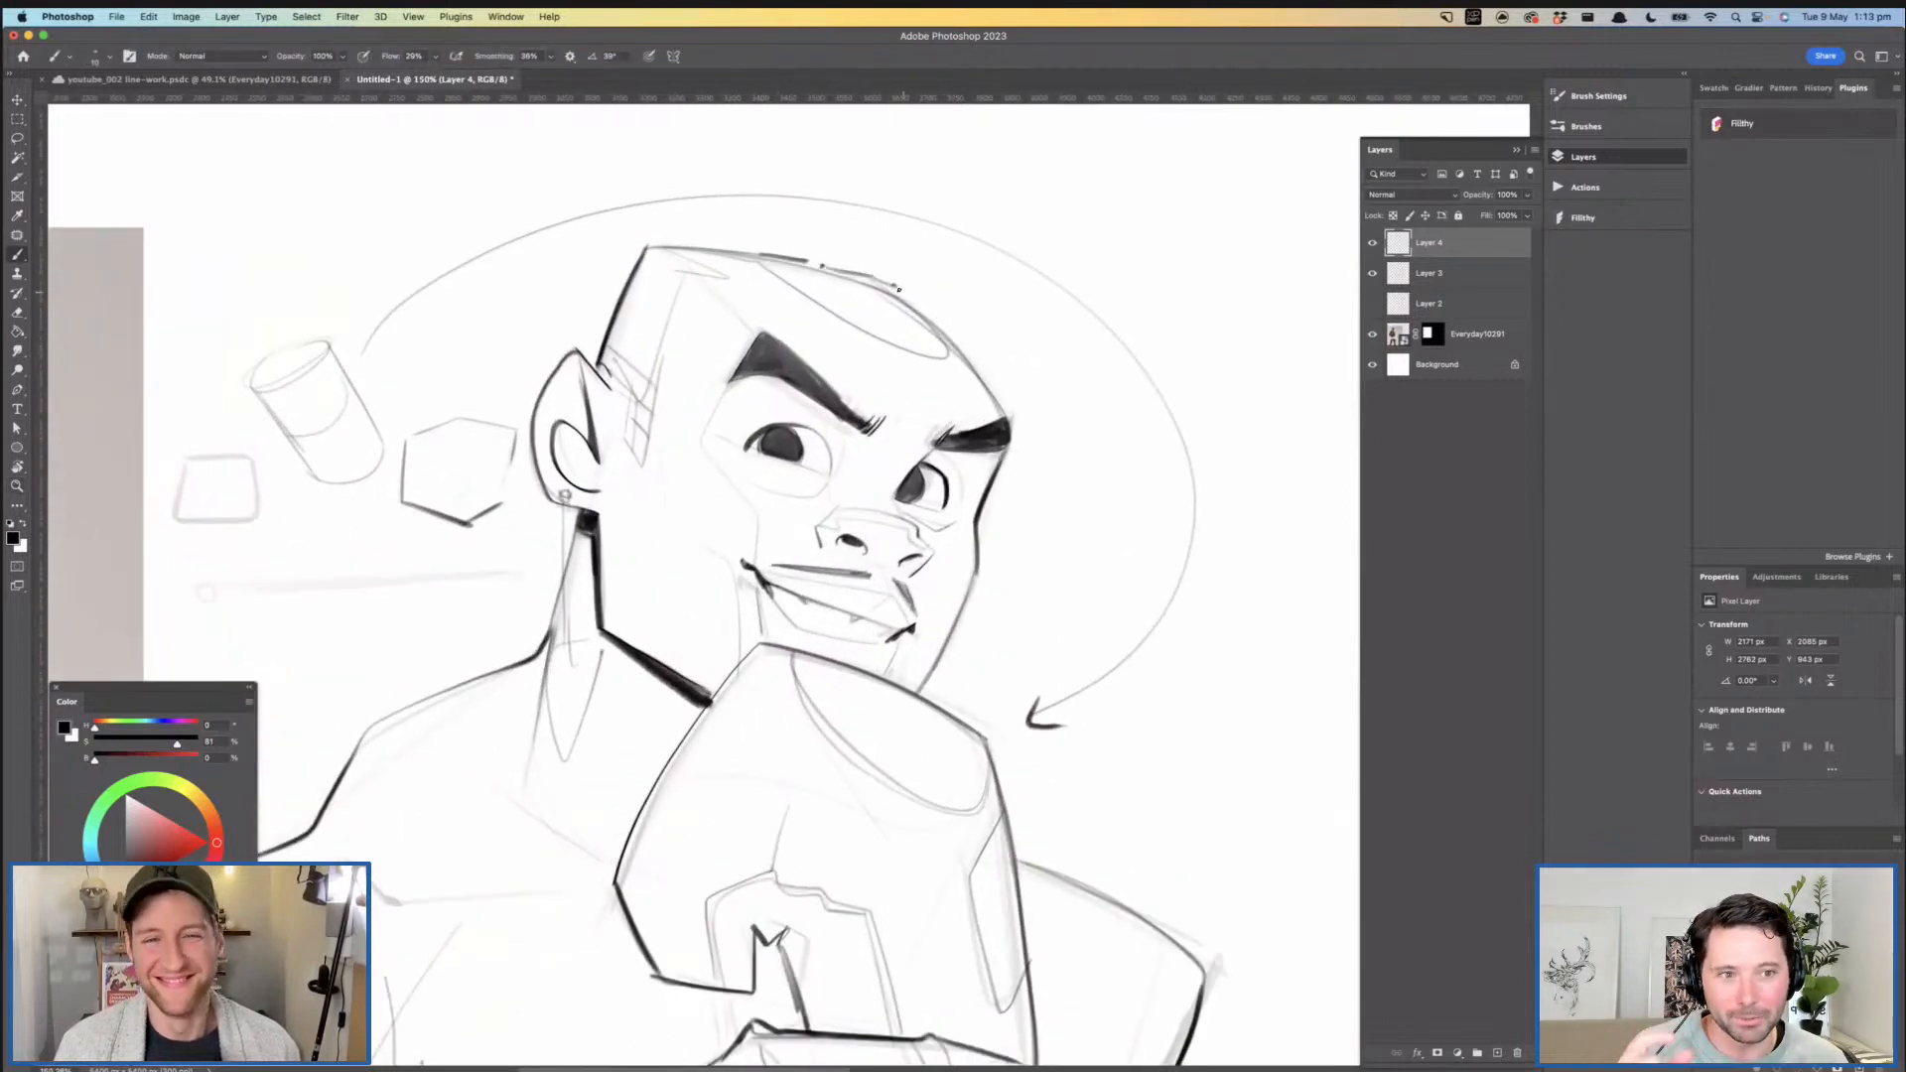
# - Strengthen the finger lines of the hand gripping the glove's wrist
pyautogui.moveTo(995, 412); pyautogui.dragTo(1038, 319)
pyautogui.moveTo(1038, 319); pyautogui.dragTo(1017, 320)
pyautogui.moveTo(934, 467); pyautogui.dragTo(925, 305)
pyautogui.moveTo(925, 305); pyautogui.dragTo(915, 305)
pyautogui.moveTo(957, 366); pyautogui.dragTo(980, 412)
pyautogui.moveTo(951, 507)
pyautogui.mouseDown()
pyautogui.moveTo(980, 507)
pyautogui.moveTo(832, 377)
pyautogui.mouseUp()
pyautogui.moveTo(842, 470); pyautogui.dragTo(890, 462)
pyautogui.moveTo(1006, 468); pyautogui.dragTo(934, 457)
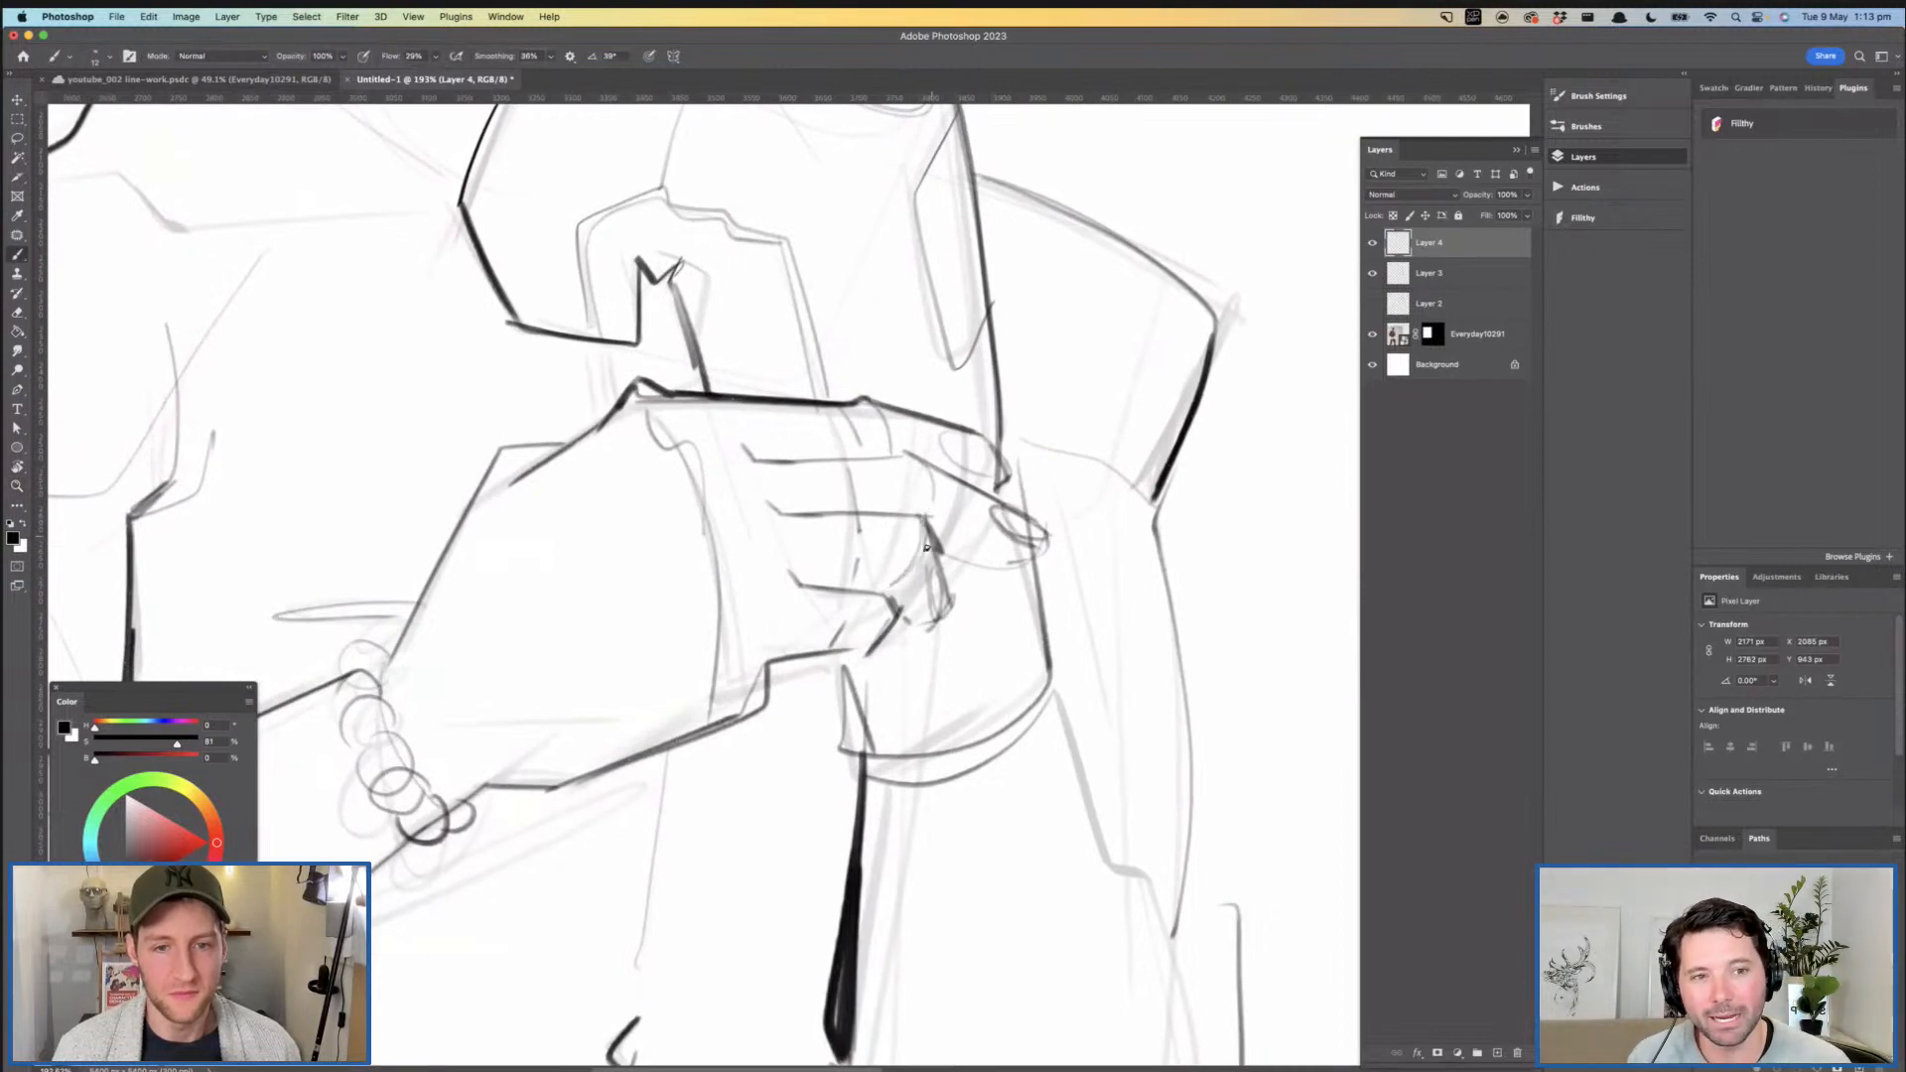
pyautogui.moveTo(877, 424)
pyautogui.mouseDown()
pyautogui.moveTo(828, 426)
pyautogui.moveTo(882, 586)
pyautogui.moveTo(846, 590)
pyautogui.mouseUp()
pyautogui.moveTo(792, 526)
pyautogui.mouseDown()
pyautogui.moveTo(829, 526)
pyautogui.moveTo(907, 472)
pyautogui.moveTo(881, 491)
pyautogui.mouseUp()
# - Flip the canvas horizontally to check the whole figure mirrored
pyautogui.press('super+shift+h')
pyautogui.moveTo(847, 389); pyautogui.dragTo(804, 393)
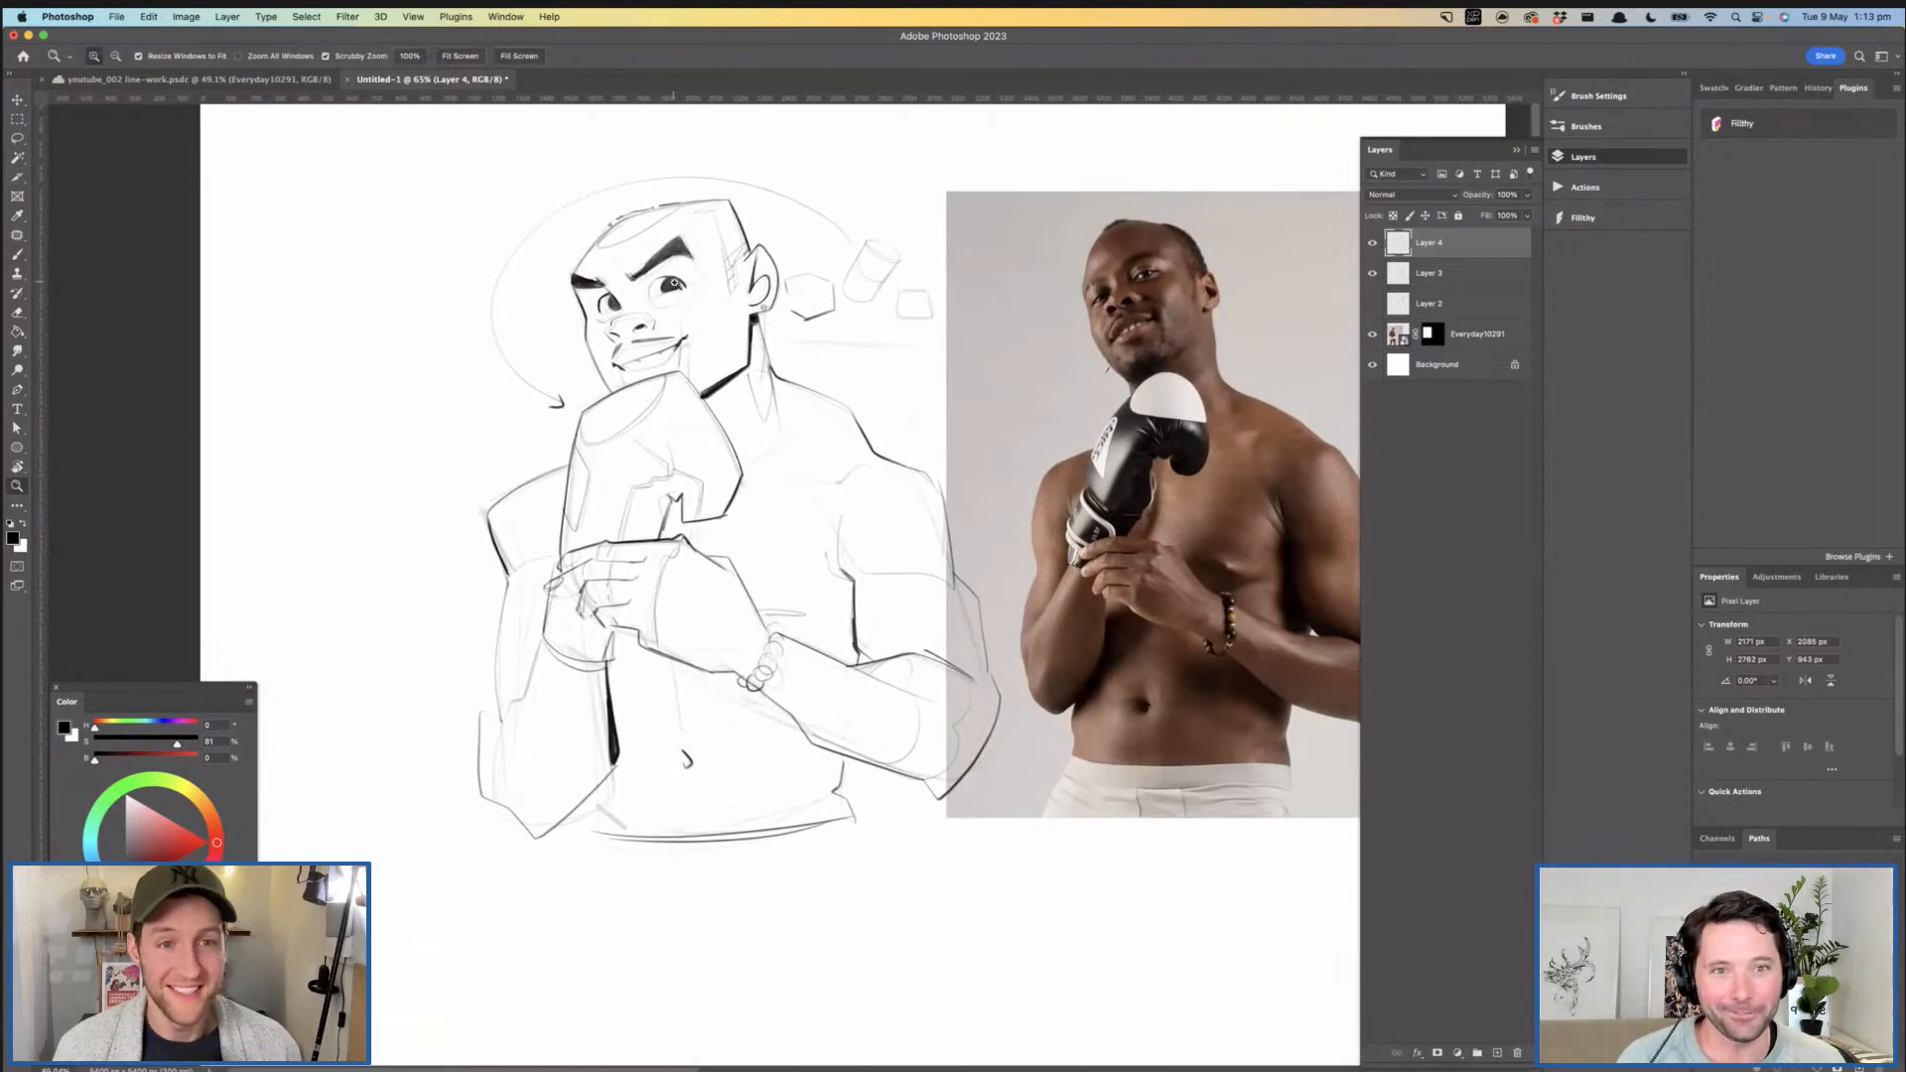
pyautogui.moveTo(674, 283); pyautogui.dragTo(710, 329)
pyautogui.moveTo(716, 243); pyautogui.dragTo(740, 243)
# - Shade the hair in grey across the crown and down the temple to the sideburn
pyautogui.moveTo(511, 241)
pyautogui.mouseDown()
pyautogui.moveTo(491, 279)
pyautogui.moveTo(652, 184)
pyautogui.moveTo(459, 269)
pyautogui.moveTo(477, 279)
pyautogui.moveTo(544, 221)
pyautogui.moveTo(636, 186)
pyautogui.moveTo(492, 234)
pyautogui.moveTo(467, 264)
pyautogui.moveTo(496, 270)
pyautogui.moveTo(616, 206)
pyautogui.moveTo(495, 282)
pyautogui.moveTo(465, 270)
pyautogui.moveTo(605, 178)
pyautogui.moveTo(663, 186)
pyautogui.moveTo(632, 201)
pyautogui.moveTo(751, 181)
pyautogui.moveTo(672, 216)
pyautogui.moveTo(732, 197)
pyautogui.moveTo(744, 251)
pyautogui.moveTo(772, 223)
pyautogui.moveTo(745, 183)
pyautogui.moveTo(729, 192)
pyautogui.moveTo(747, 233)
pyautogui.moveTo(757, 186)
pyautogui.moveTo(735, 204)
pyautogui.moveTo(732, 231)
pyautogui.moveTo(743, 183)
pyautogui.moveTo(752, 232)
pyautogui.moveTo(756, 189)
pyautogui.mouseUp()
pyautogui.moveTo(841, 270)
pyautogui.mouseDown()
pyautogui.moveTo(785, 277)
pyautogui.moveTo(894, 300)
pyautogui.mouseUp()
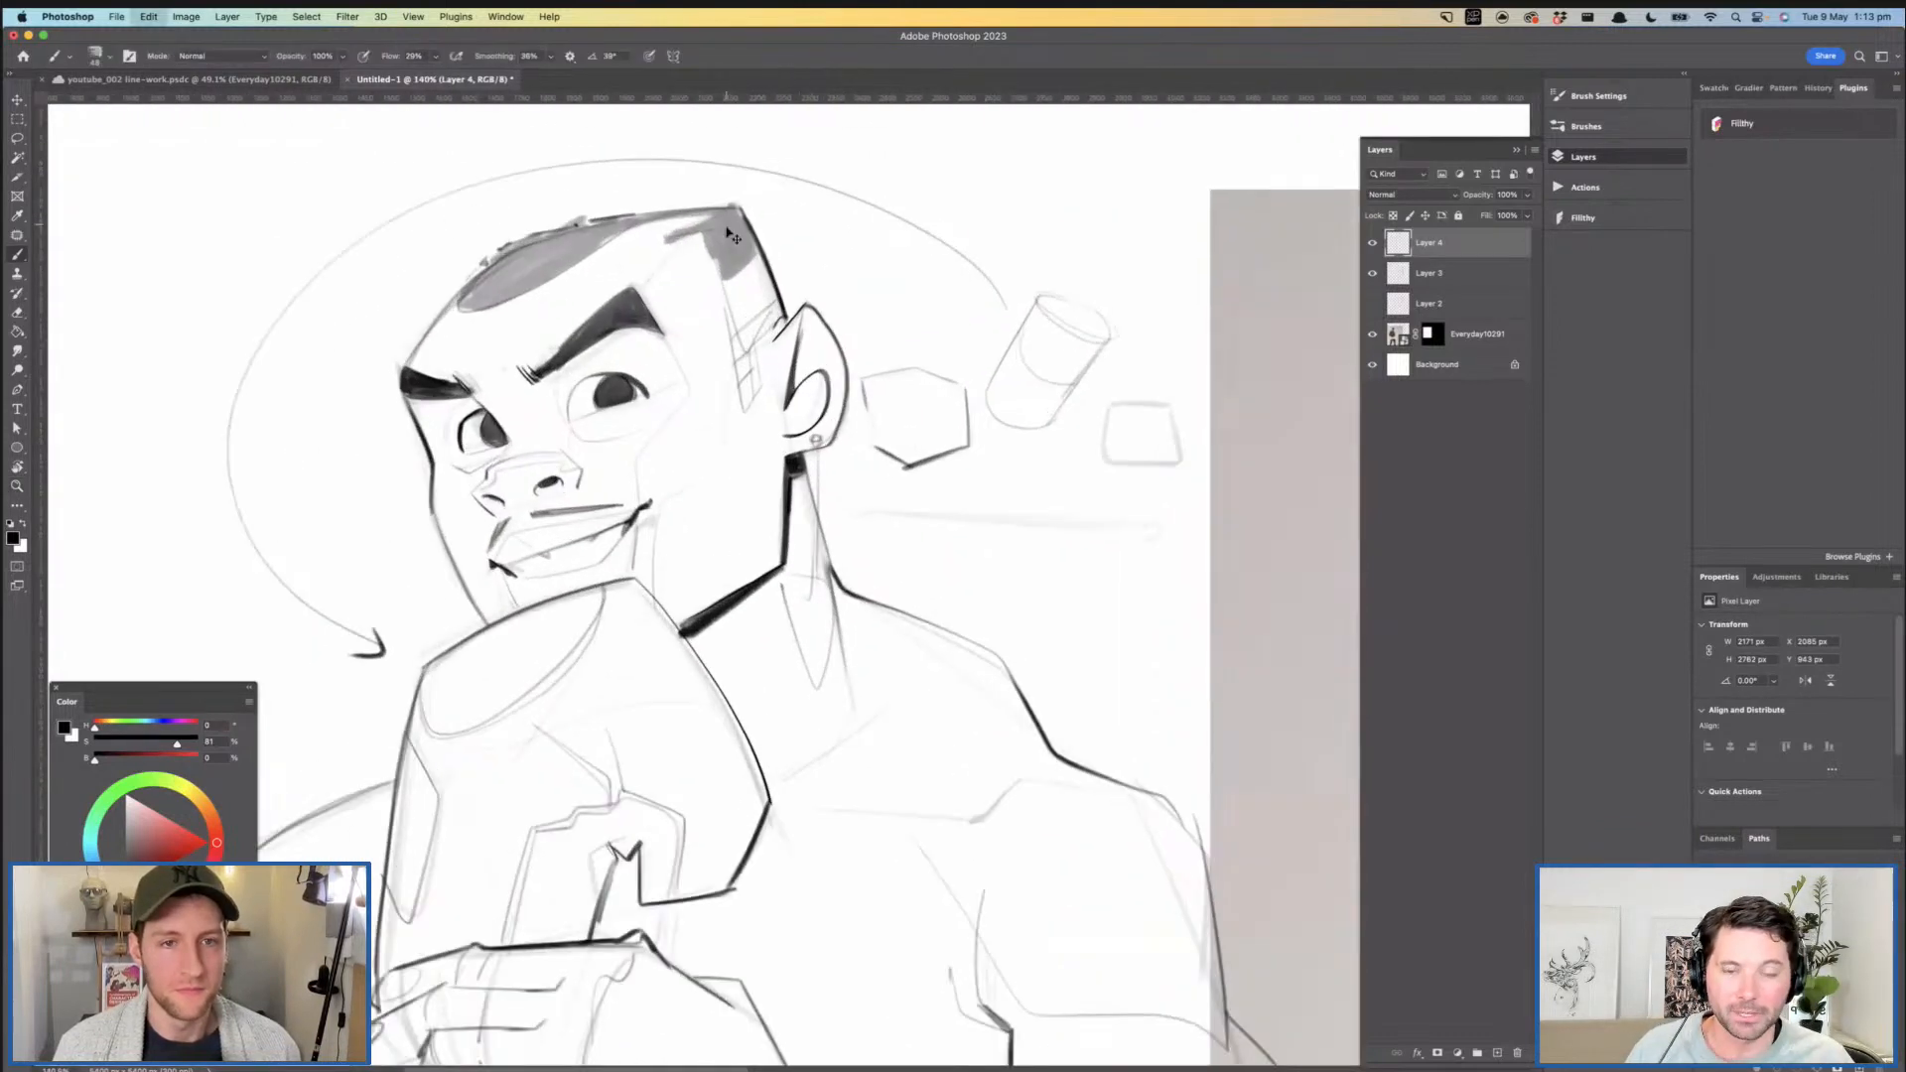
pyautogui.moveTo(467, 298)
pyautogui.mouseDown()
pyautogui.moveTo(627, 225)
pyautogui.moveTo(549, 242)
pyautogui.moveTo(486, 285)
pyautogui.moveTo(610, 229)
pyautogui.moveTo(458, 305)
pyautogui.moveTo(596, 244)
pyautogui.mouseUp()
pyautogui.moveTo(780, 238)
pyautogui.mouseDown()
pyautogui.moveTo(695, 240)
pyautogui.moveTo(662, 269)
pyautogui.moveTo(785, 269)
pyautogui.mouseUp()
pyautogui.moveTo(629, 236)
pyautogui.mouseDown()
pyautogui.moveTo(497, 213)
pyautogui.moveTo(640, 199)
pyautogui.moveTo(611, 253)
pyautogui.moveTo(695, 318)
pyautogui.moveTo(636, 204)
pyautogui.moveTo(571, 229)
pyautogui.moveTo(646, 268)
pyautogui.moveTo(635, 248)
pyautogui.moveTo(692, 331)
pyautogui.moveTo(659, 387)
pyautogui.moveTo(602, 234)
pyautogui.mouseUp()
pyautogui.press('super+space')
pyautogui.moveTo(702, 334)
pyautogui.mouseDown()
pyautogui.moveTo(635, 312)
pyautogui.moveTo(666, 356)
pyautogui.moveTo(657, 315)
pyautogui.moveTo(615, 294)
pyautogui.moveTo(661, 295)
pyautogui.mouseUp()
pyautogui.press('super+space')
pyautogui.press('super+space')
# - Darken the pupils of both eyes and reinforce the outer contour of the far eye
pyautogui.moveTo(516, 303); pyautogui.dragTo(600, 306)
pyautogui.moveTo(474, 330); pyautogui.dragTo(468, 331)
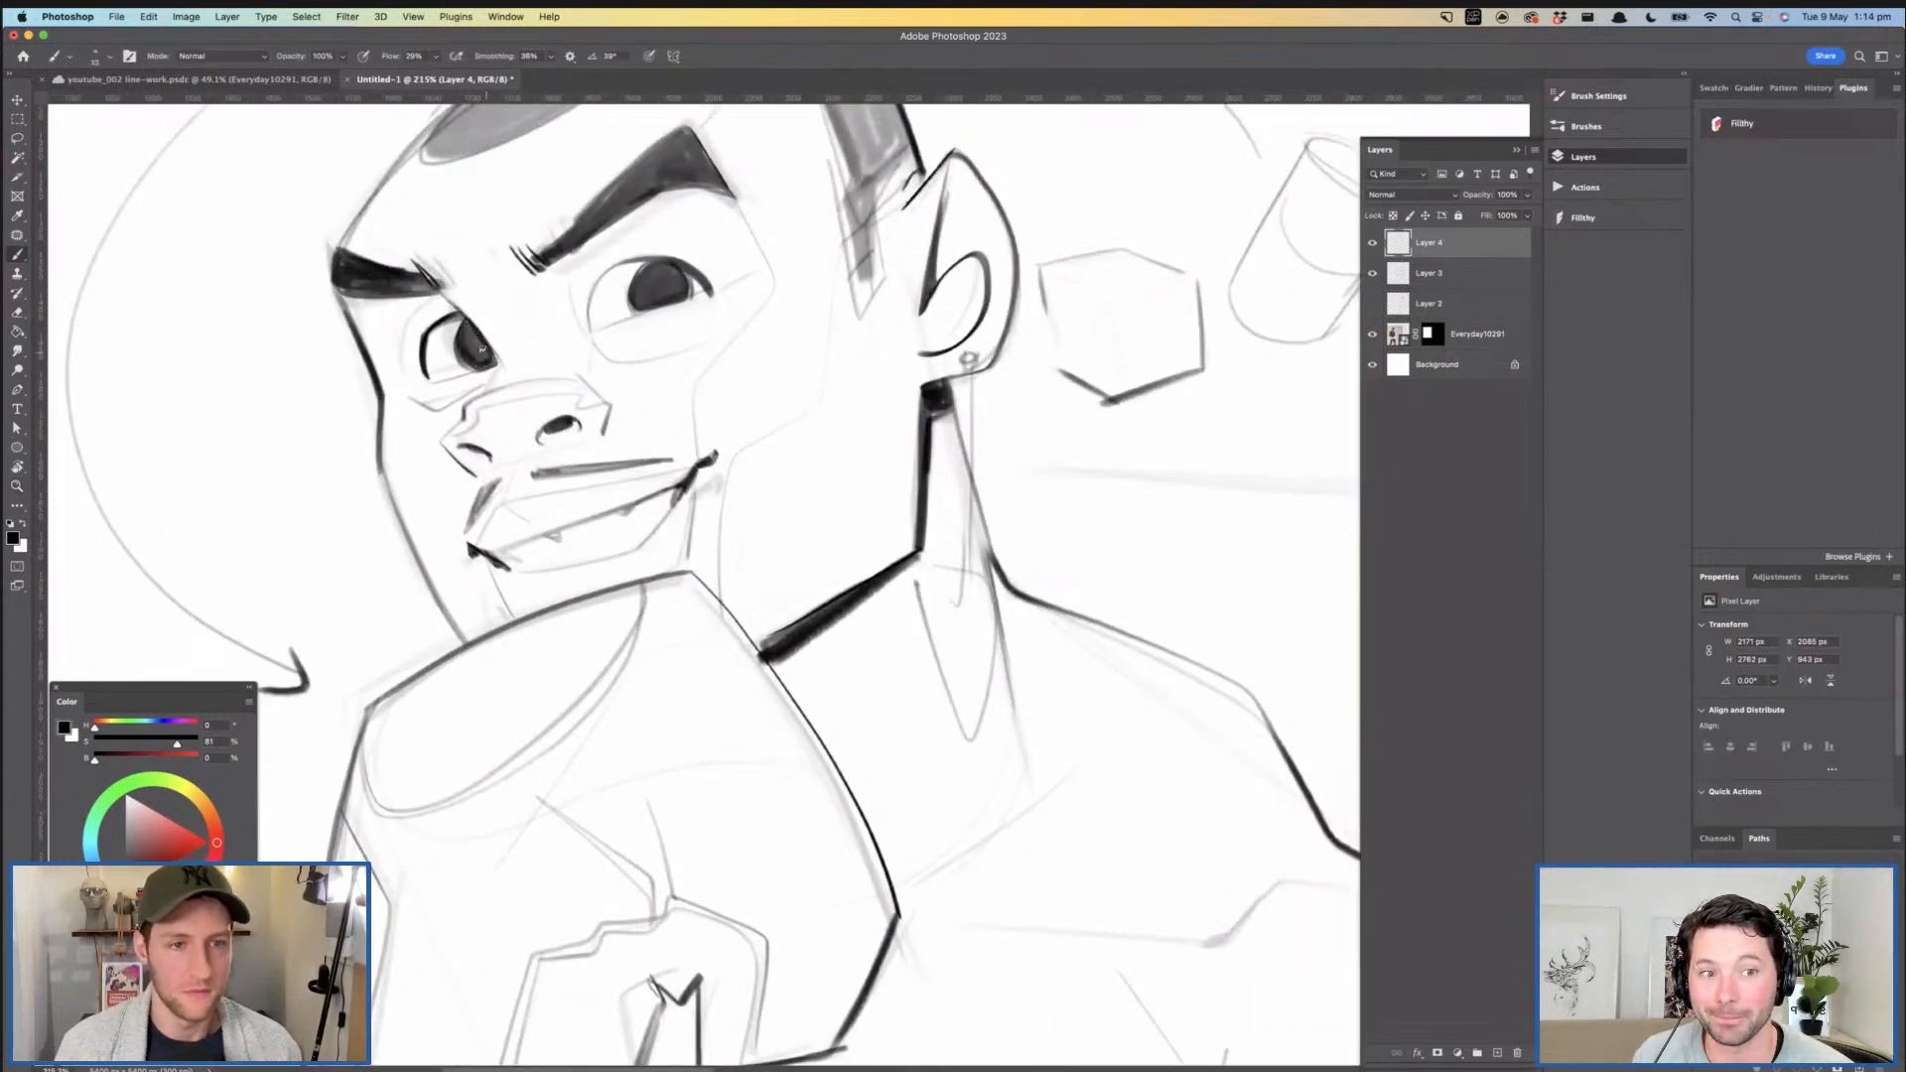
pyautogui.press('super+space')
pyautogui.moveTo(644, 307)
pyautogui.mouseDown()
pyautogui.moveTo(598, 305)
pyautogui.moveTo(631, 295)
pyautogui.mouseUp()
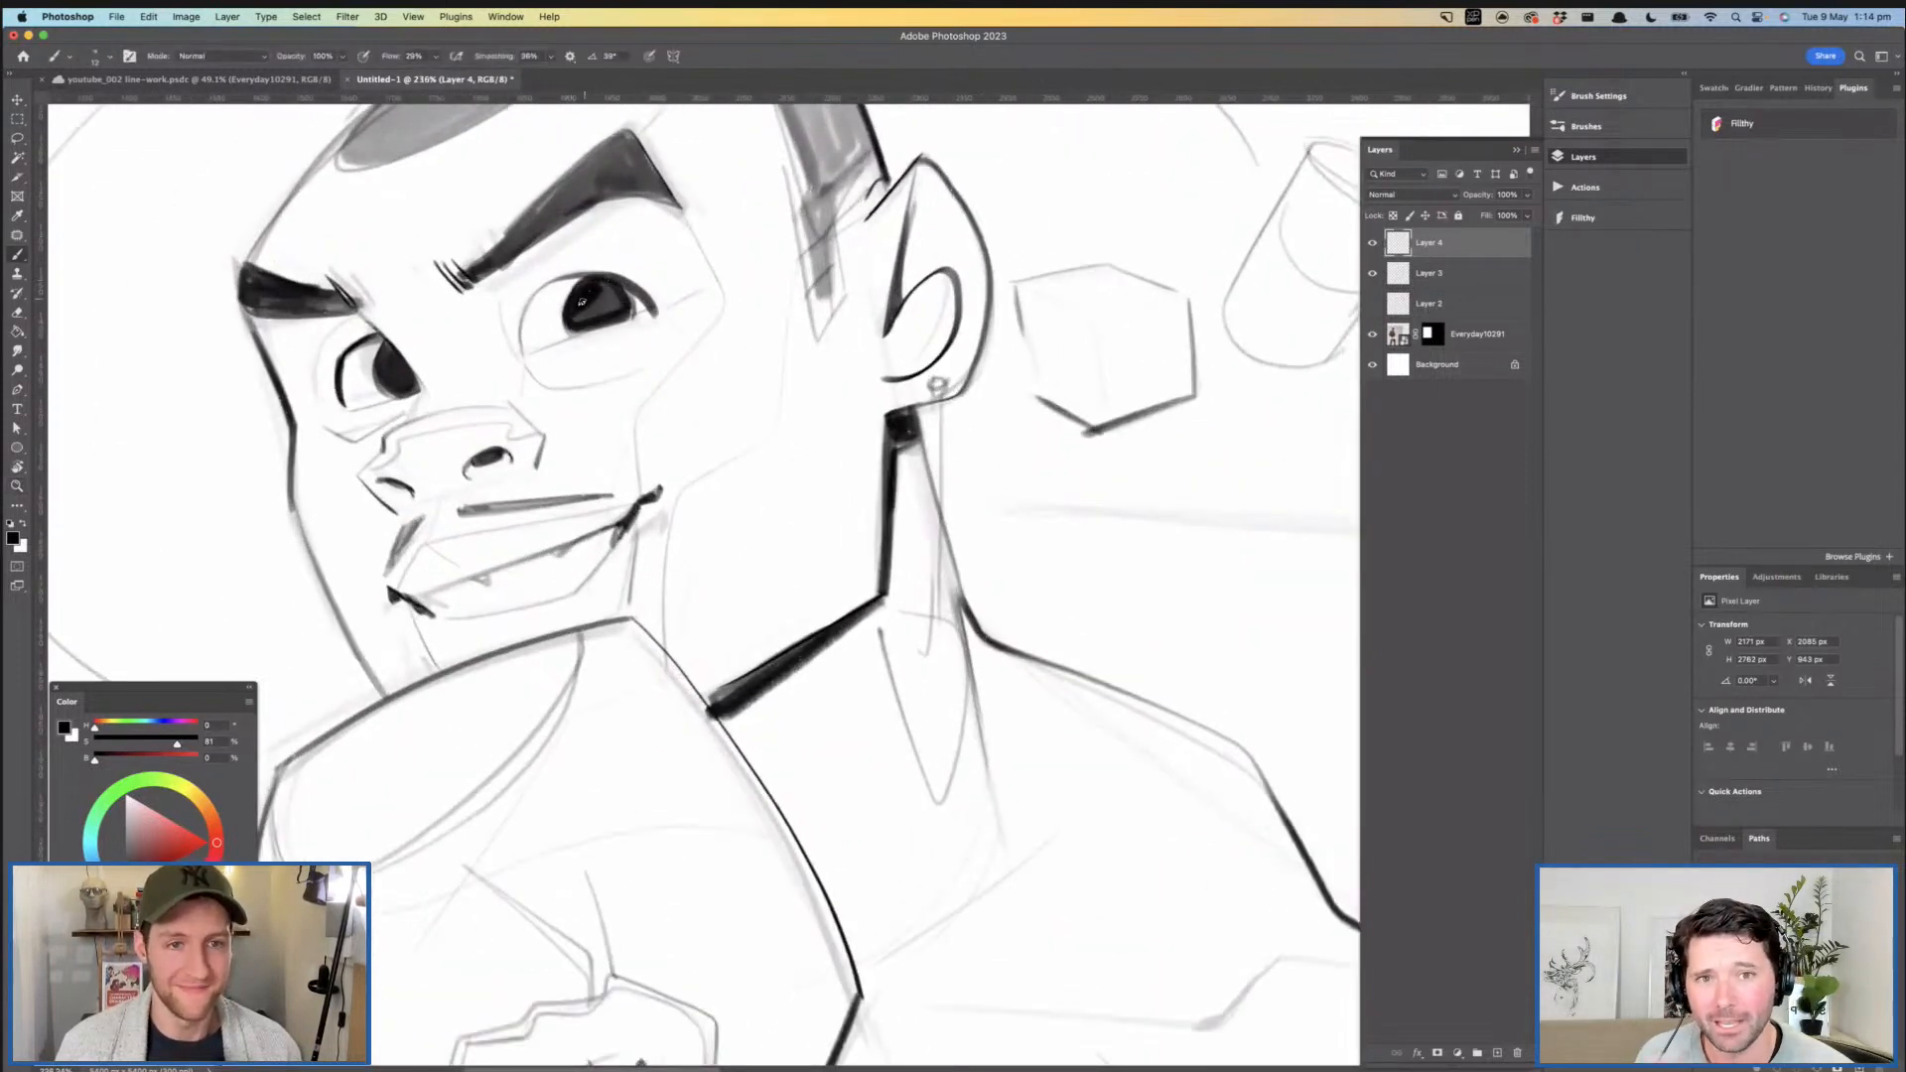
pyautogui.press('super+space')
pyautogui.moveTo(613, 285)
pyautogui.mouseDown()
pyautogui.moveTo(568, 290)
pyautogui.moveTo(588, 300)
pyautogui.mouseUp()
pyautogui.moveTo(588, 300); pyautogui.dragTo(631, 295)
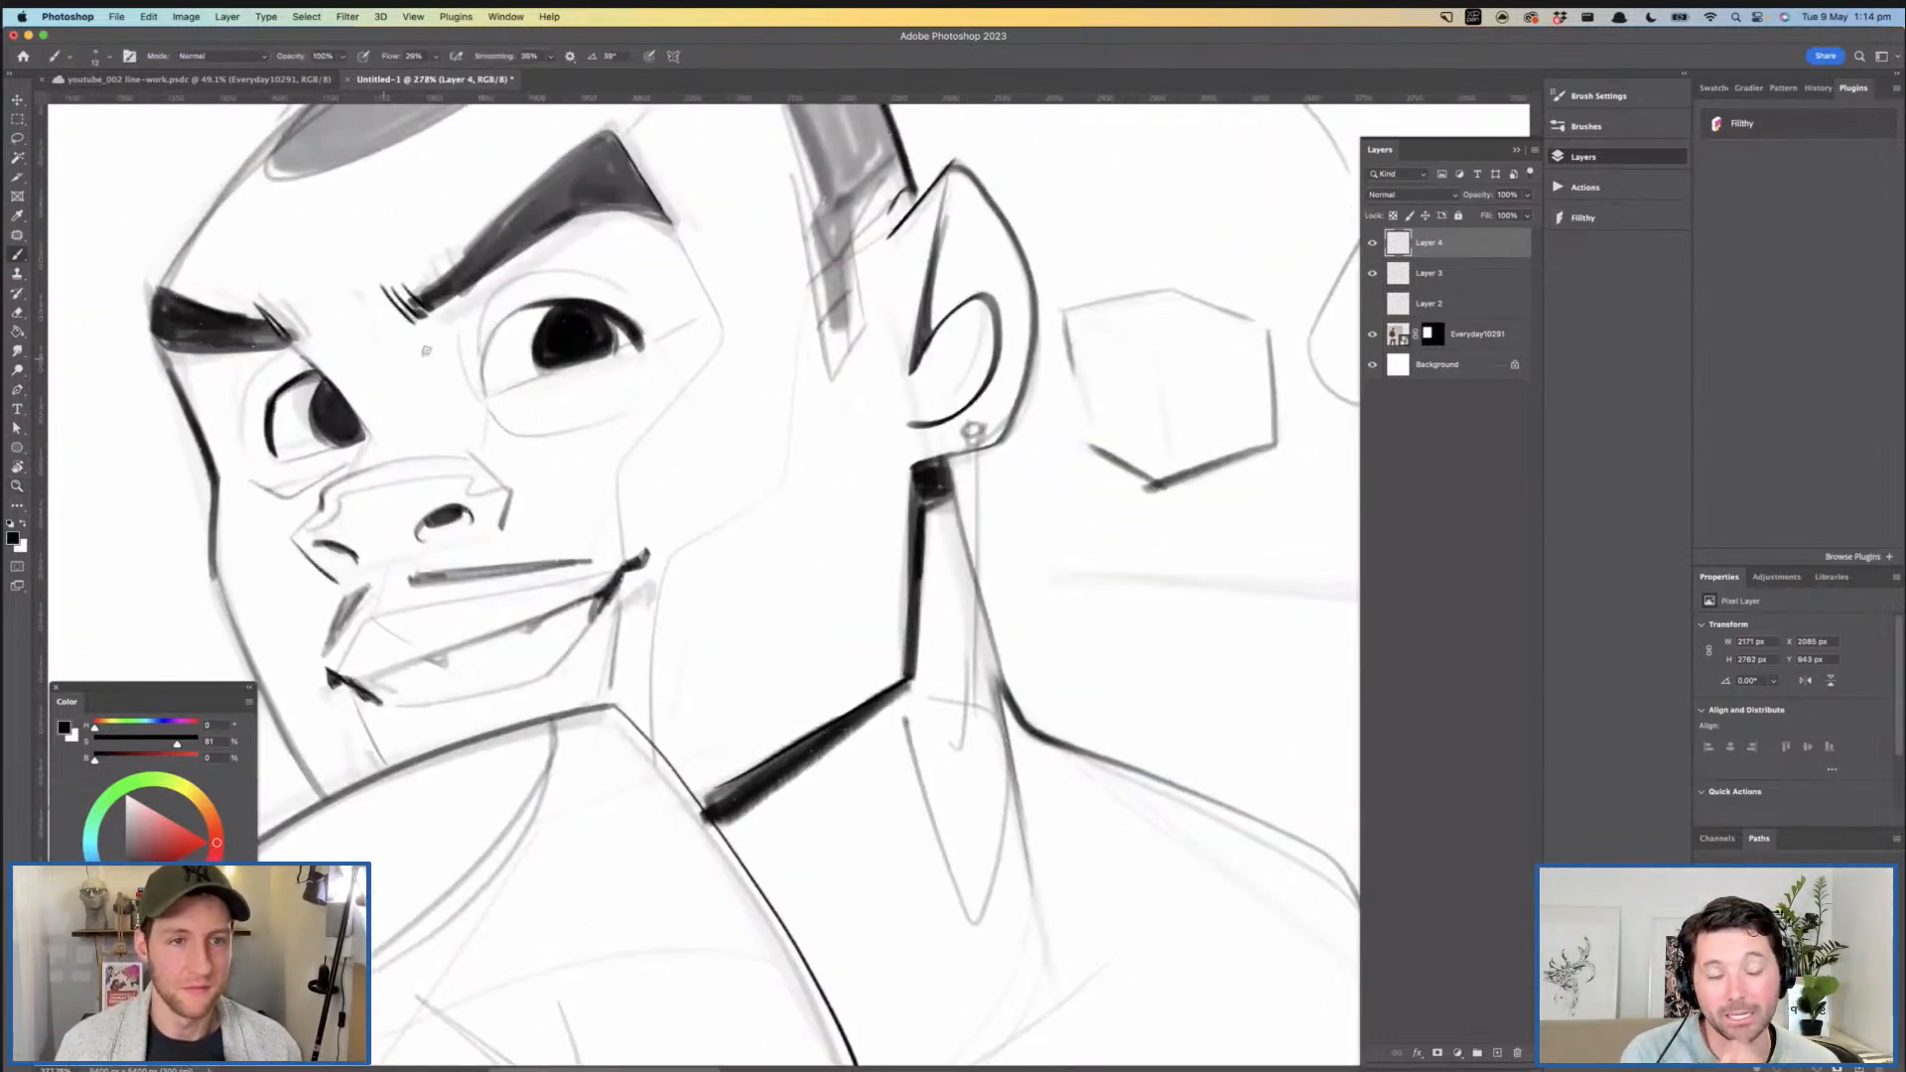
pyautogui.moveTo(265, 419); pyautogui.dragTo(270, 450)
# - Select the nose with the Lasso and stretch it horizontally to about 118% width with Free Transform
pyautogui.press('super+space')
pyautogui.moveTo(493, 396); pyautogui.dragTo(433, 390)
pyautogui.moveTo(409, 373); pyautogui.dragTo(471, 366)
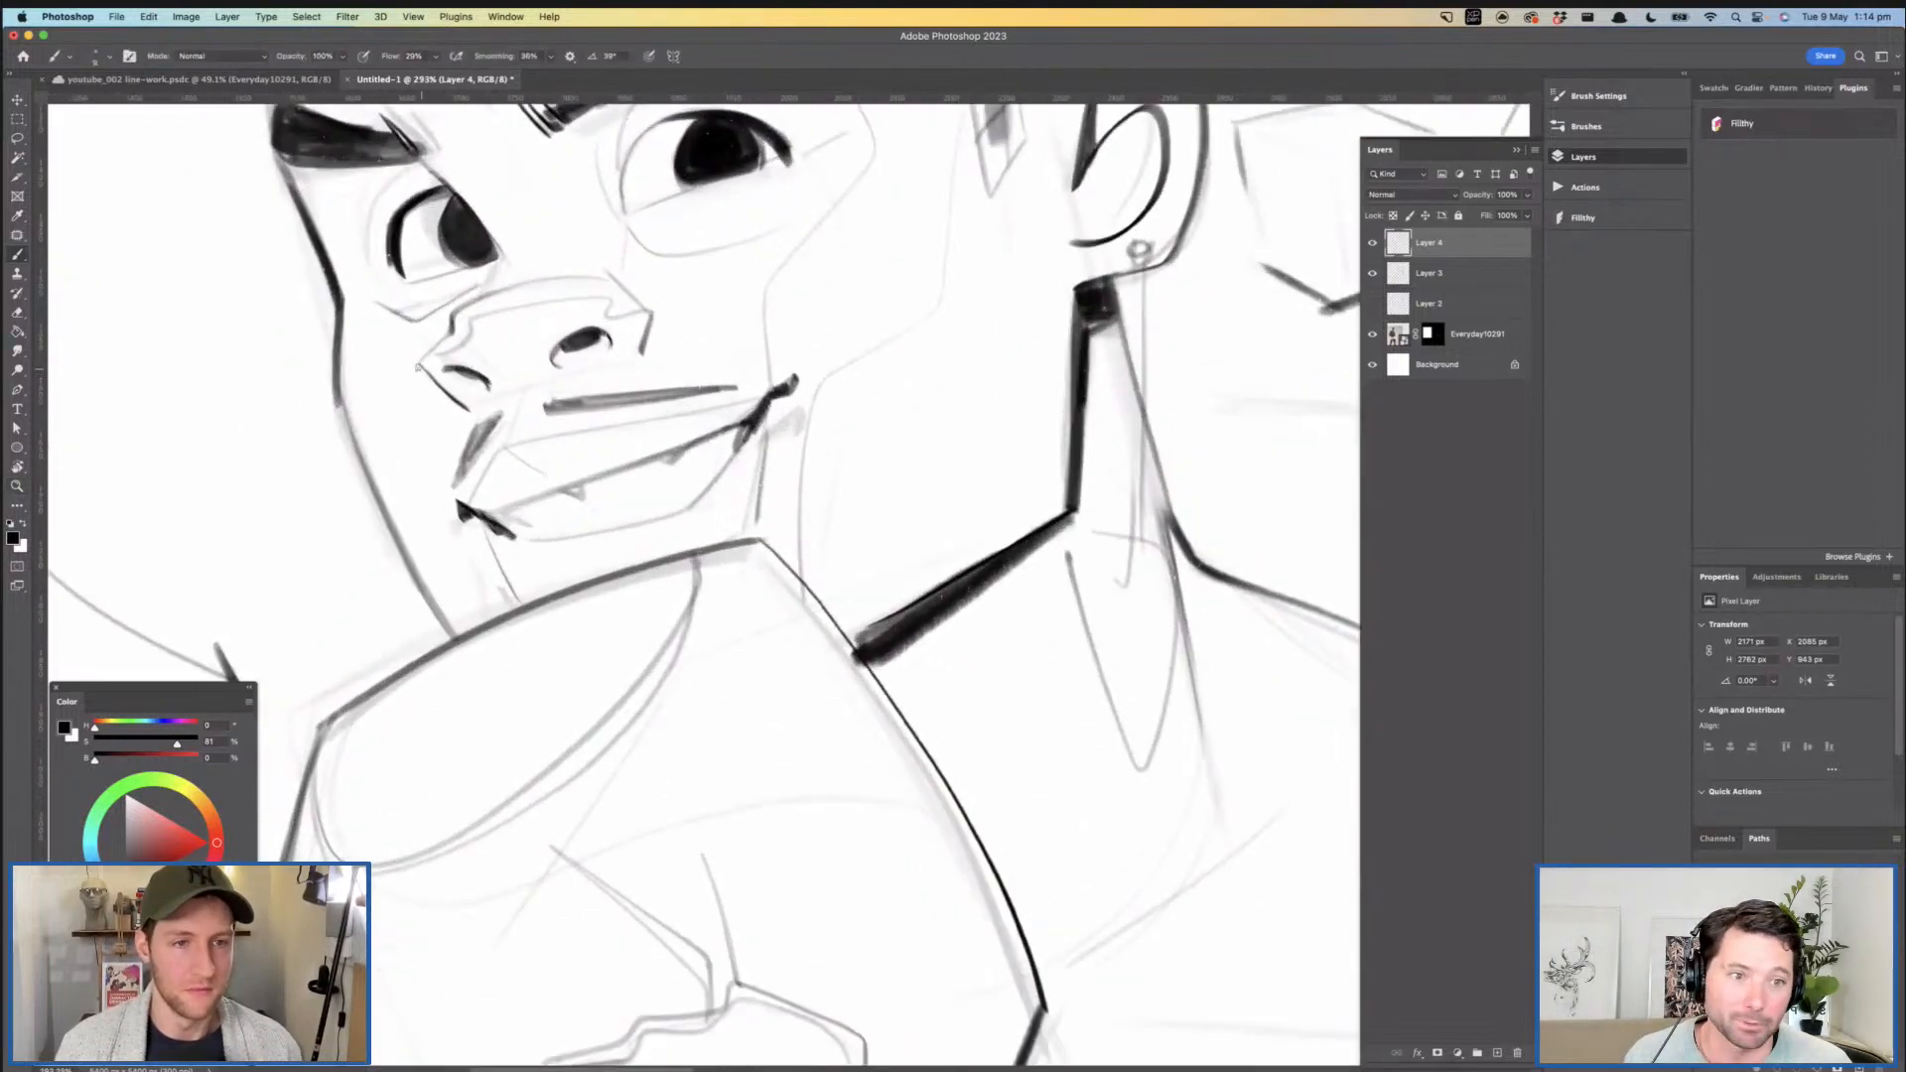
pyautogui.click(17, 138)
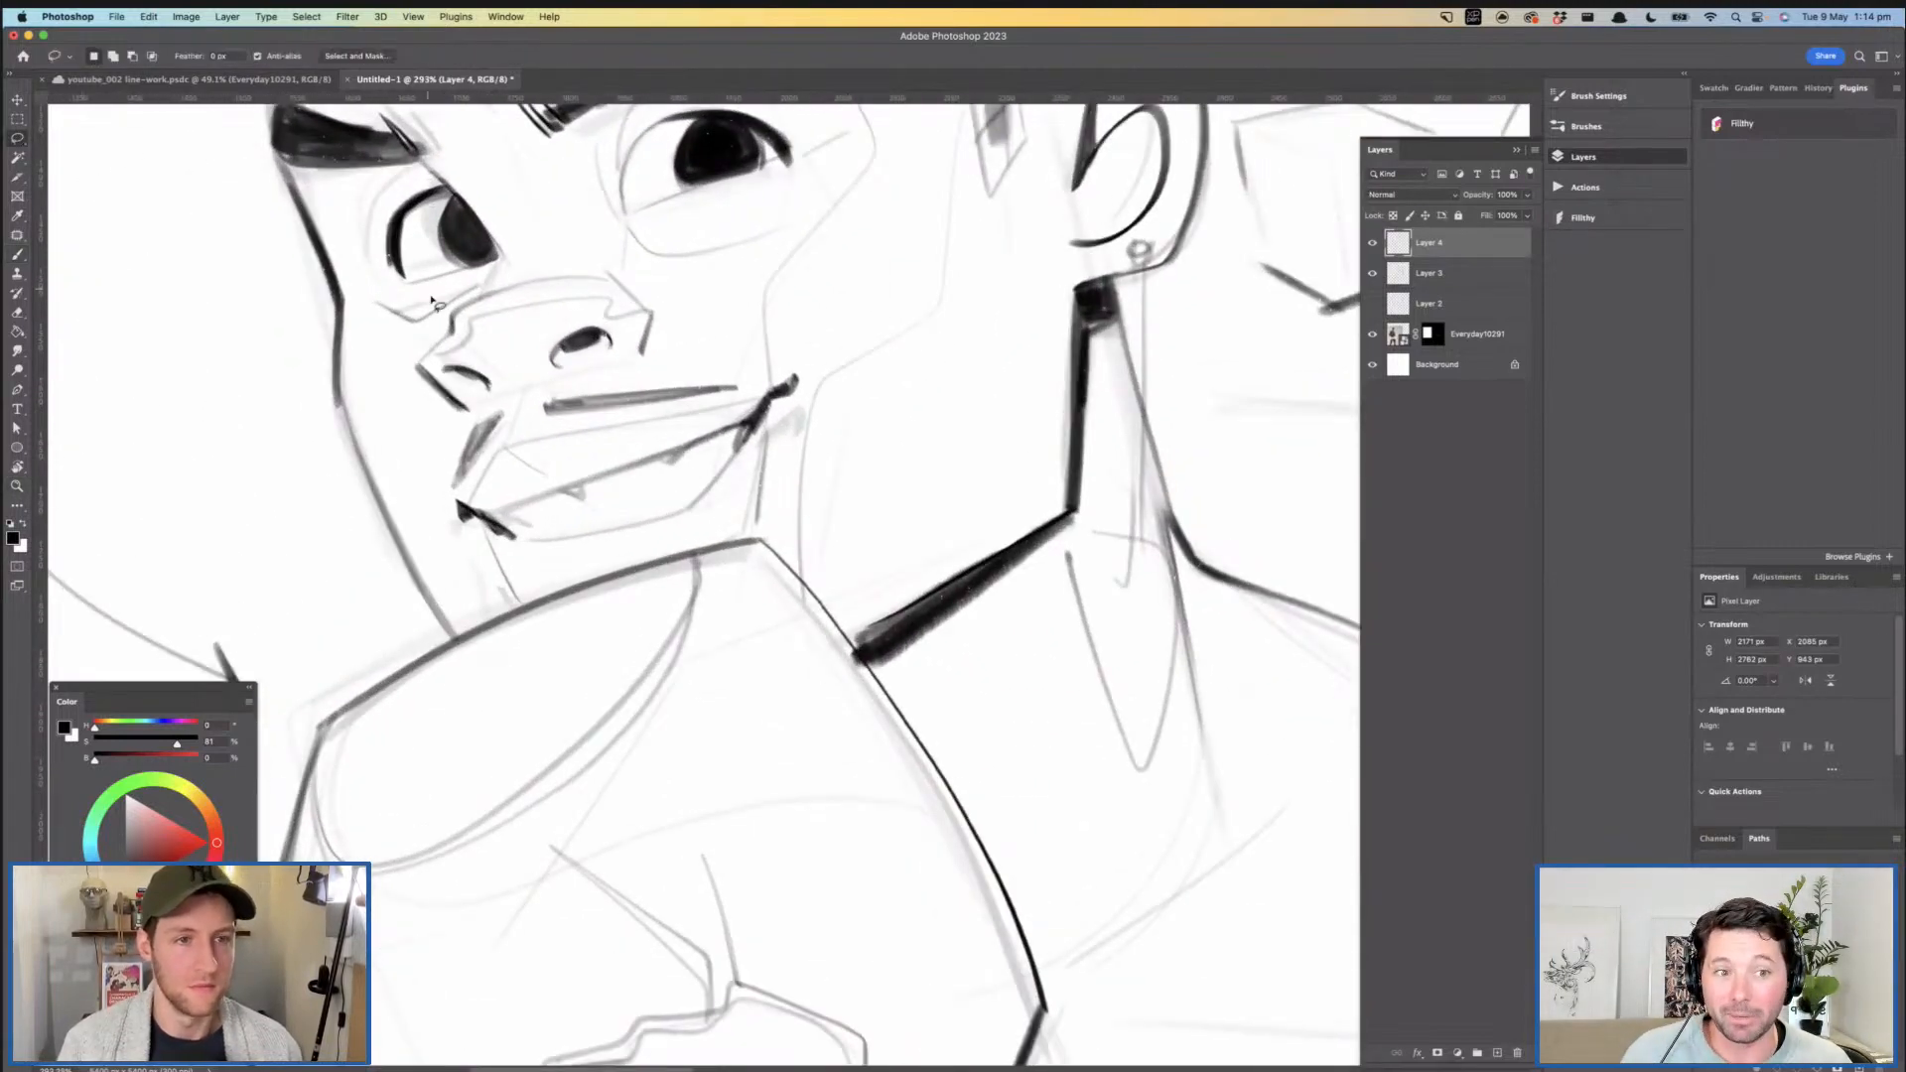
pyautogui.moveTo(417, 350)
pyautogui.mouseDown()
pyautogui.moveTo(449, 310)
pyautogui.moveTo(656, 264)
pyautogui.mouseUp()
pyautogui.moveTo(590, 378)
pyautogui.mouseDown()
pyautogui.moveTo(442, 421)
pyautogui.moveTo(399, 369)
pyautogui.mouseUp()
pyautogui.press('super+t')
pyautogui.moveTo(688, 333)
pyautogui.mouseDown()
pyautogui.moveTo(736, 315)
pyautogui.moveTo(666, 318)
pyautogui.mouseUp()
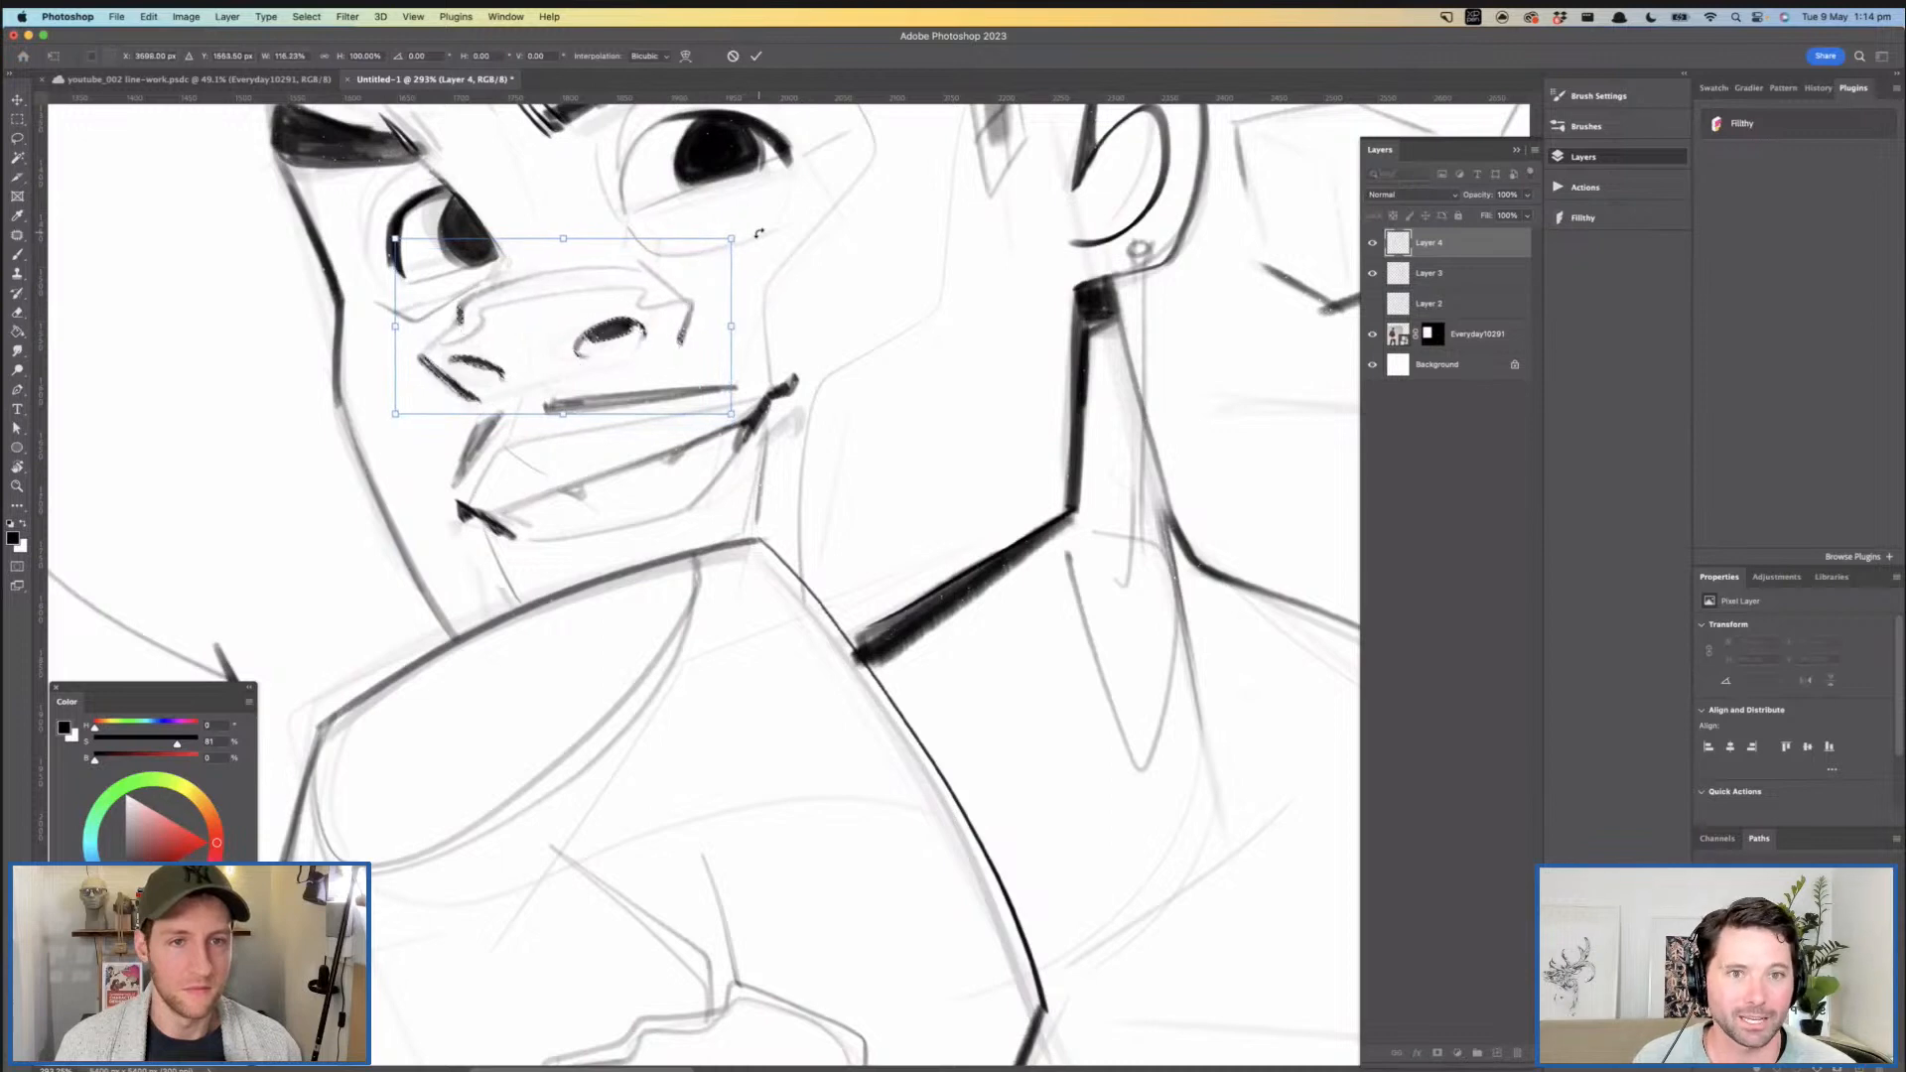
pyautogui.press('Return')
# - Ink the upper eyelid crease above the near eye with a darker curved line
pyautogui.press('z')
pyautogui.keyDown('alt'); pyautogui.click(758, 364); pyautogui.keyUp('alt')
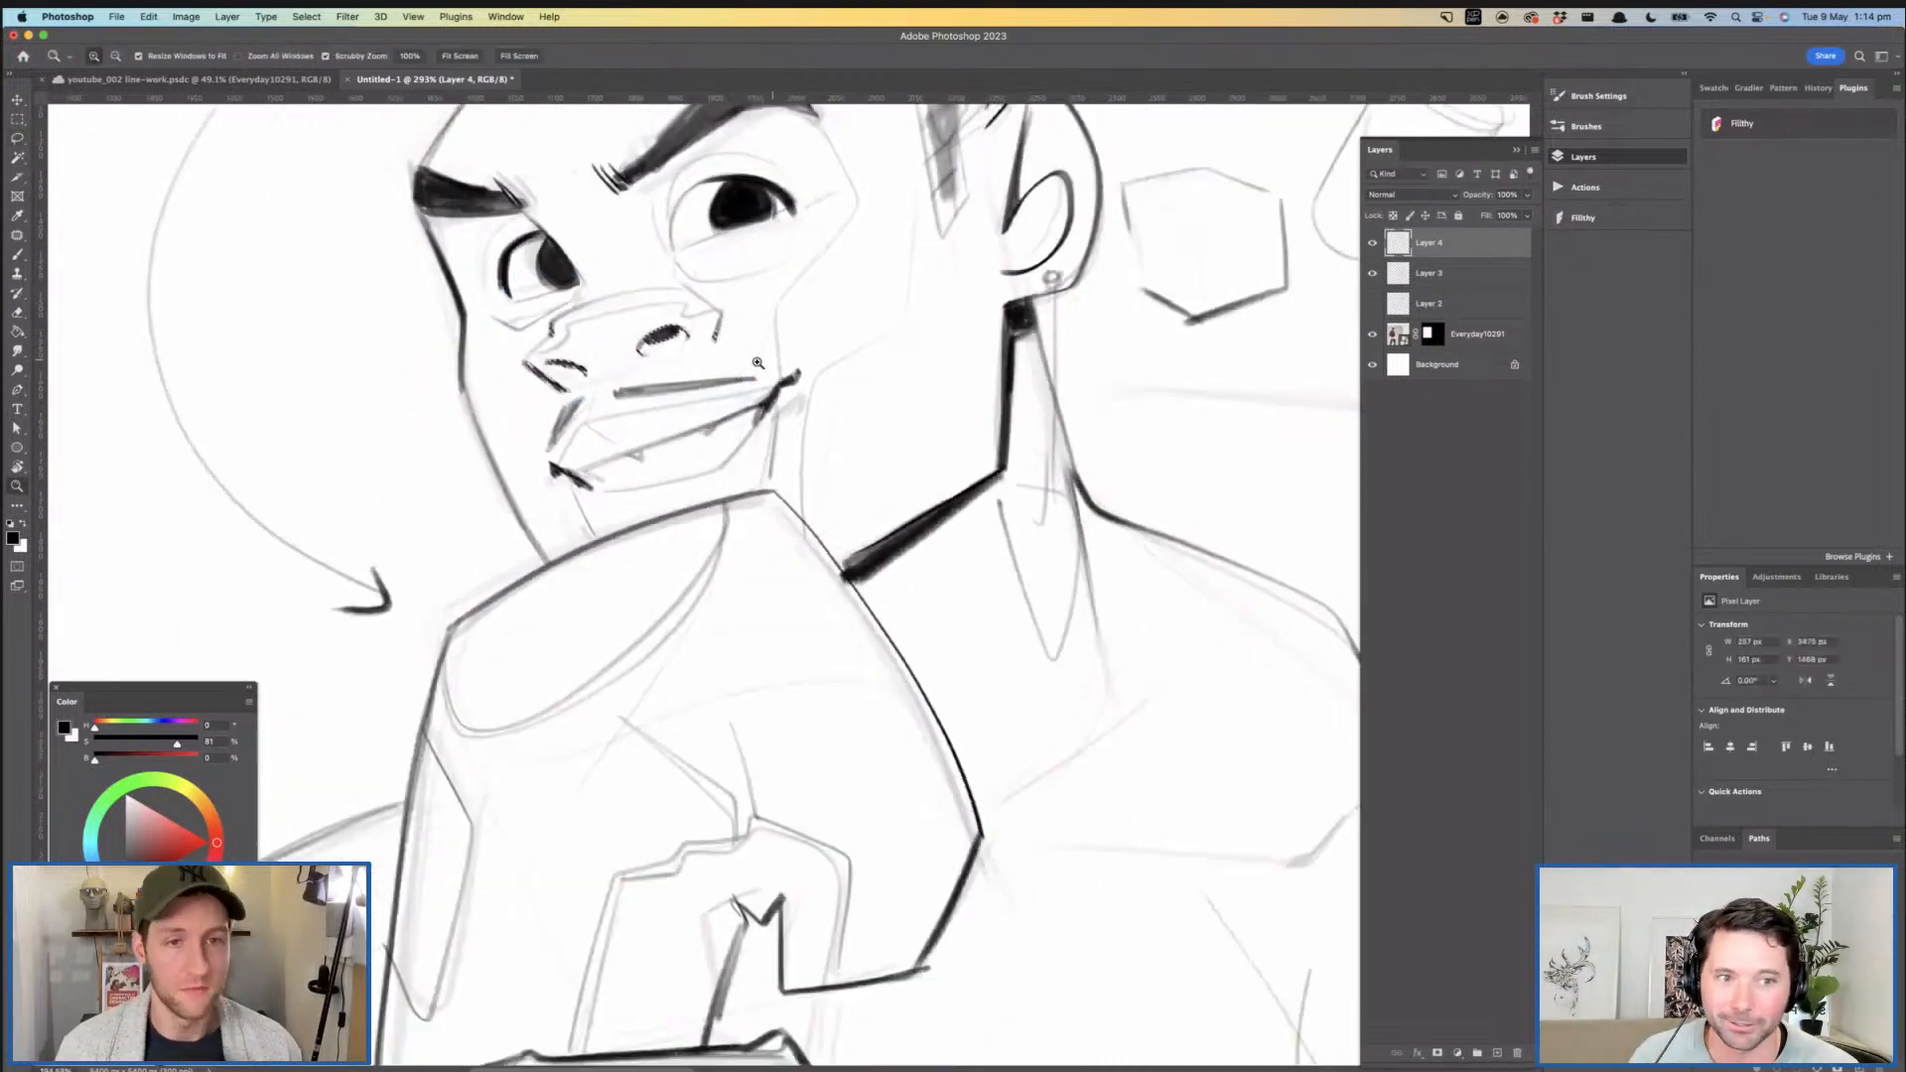
pyautogui.moveTo(757, 363); pyautogui.dragTo(716, 361)
pyautogui.moveTo(832, 334); pyautogui.dragTo(762, 336)
pyautogui.moveTo(861, 341)
pyautogui.mouseDown()
pyautogui.moveTo(638, 396)
pyautogui.moveTo(724, 405)
pyautogui.mouseUp()
pyautogui.moveTo(569, 229); pyautogui.dragTo(675, 305)
pyautogui.press('b')
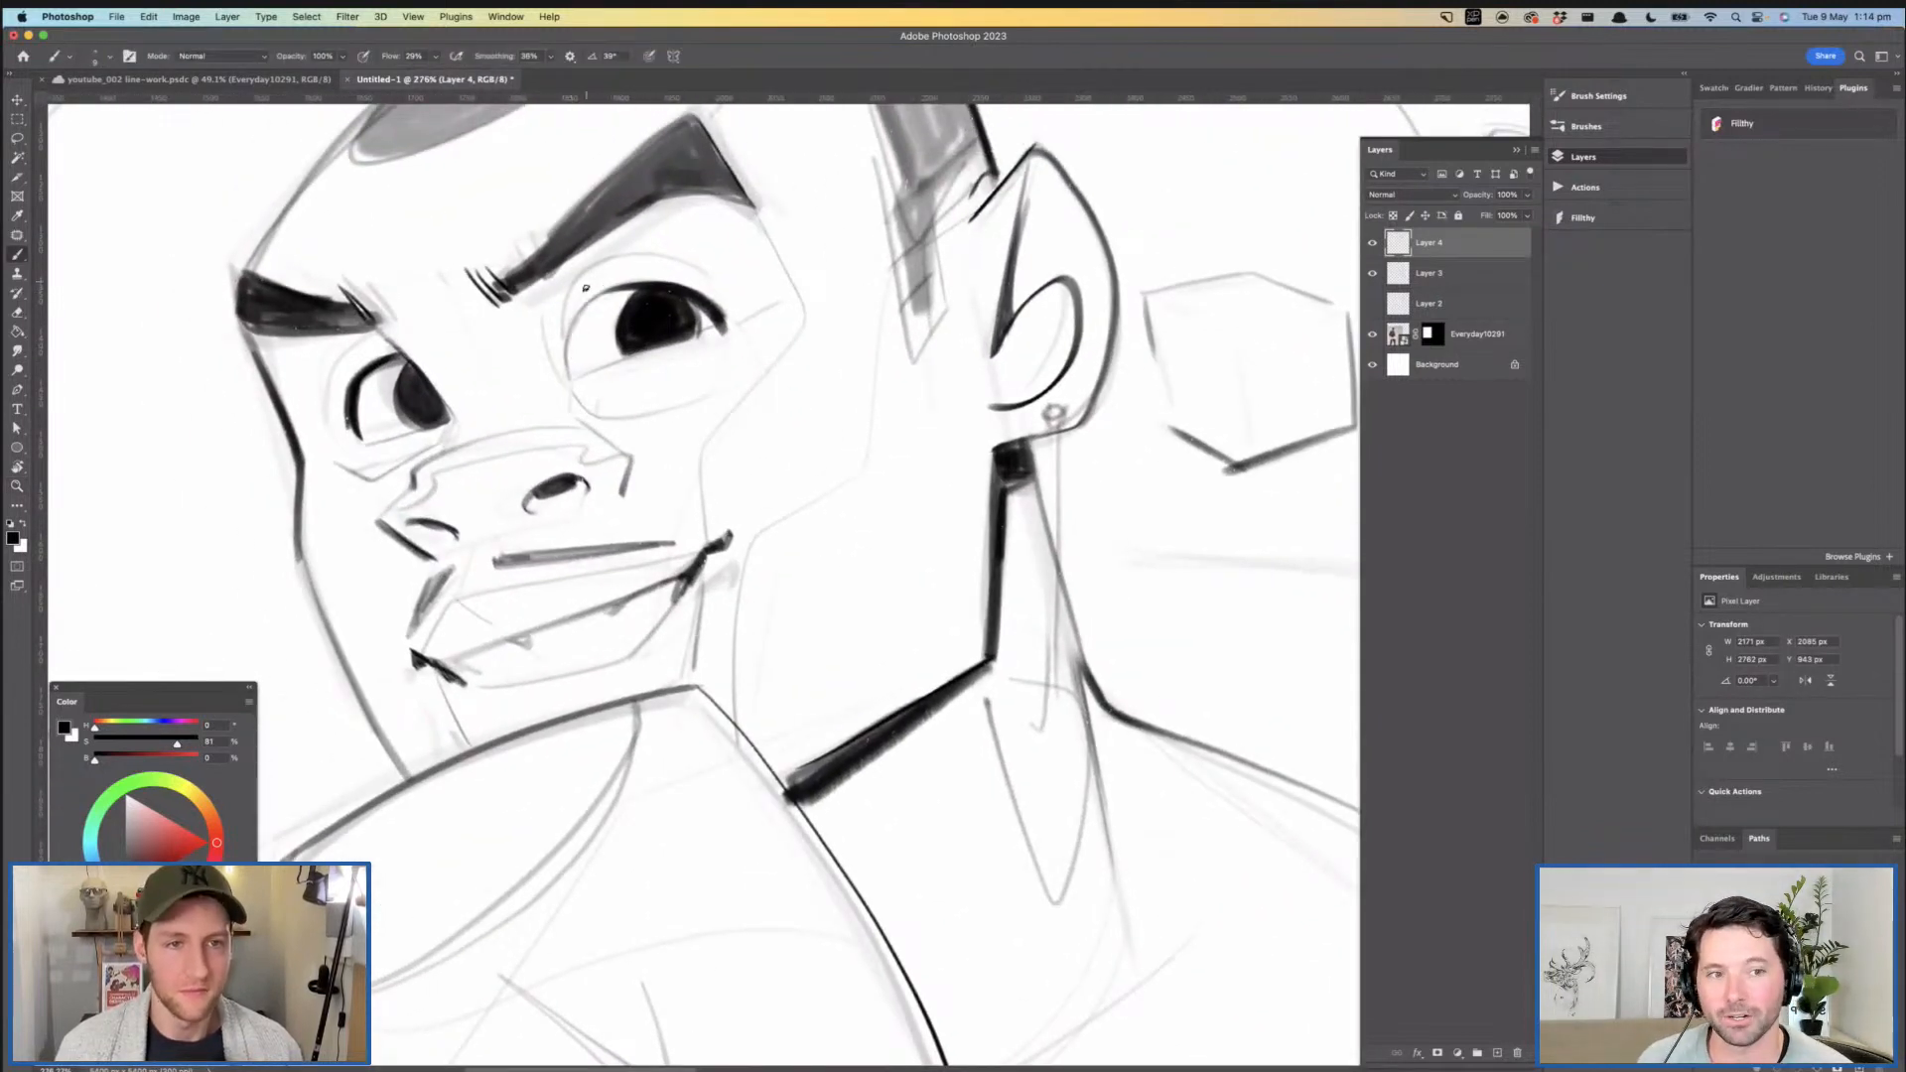
pyautogui.press('z')
pyautogui.moveTo(646, 297); pyautogui.dragTo(546, 306)
pyautogui.moveTo(573, 390)
pyautogui.mouseDown()
pyautogui.moveTo(479, 355)
pyautogui.moveTo(581, 357)
pyautogui.moveTo(518, 348)
pyautogui.mouseUp()
pyautogui.press('b')
pyautogui.press('z')
pyautogui.moveTo(566, 347)
pyautogui.mouseDown()
pyautogui.moveTo(524, 347)
pyautogui.moveTo(583, 341)
pyautogui.mouseUp()
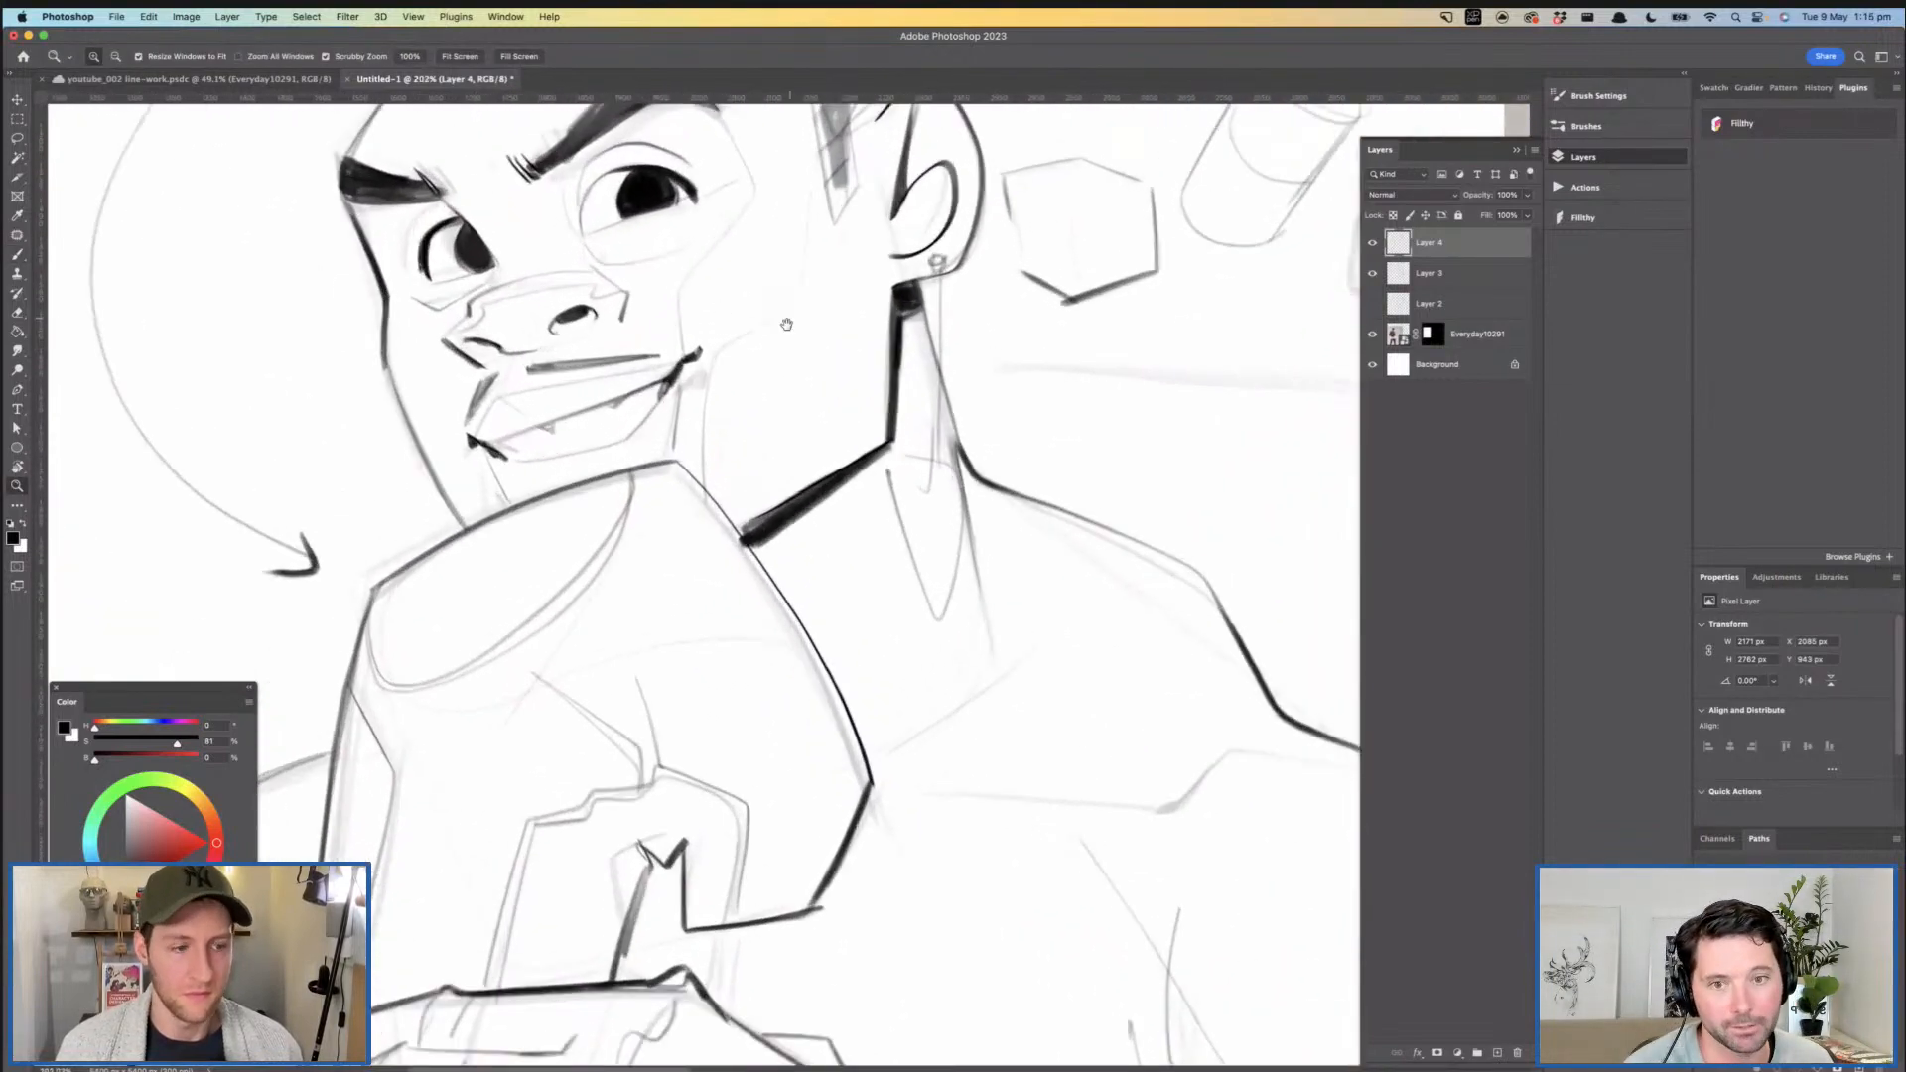
# - Sample the hair's grey and extend the sideburn shading in front of the near ear
pyautogui.moveTo(786, 325); pyautogui.dragTo(667, 401)
pyautogui.press('b')
pyautogui.keyDown('alt'); pyautogui.click(728, 224); pyautogui.keyUp('alt')
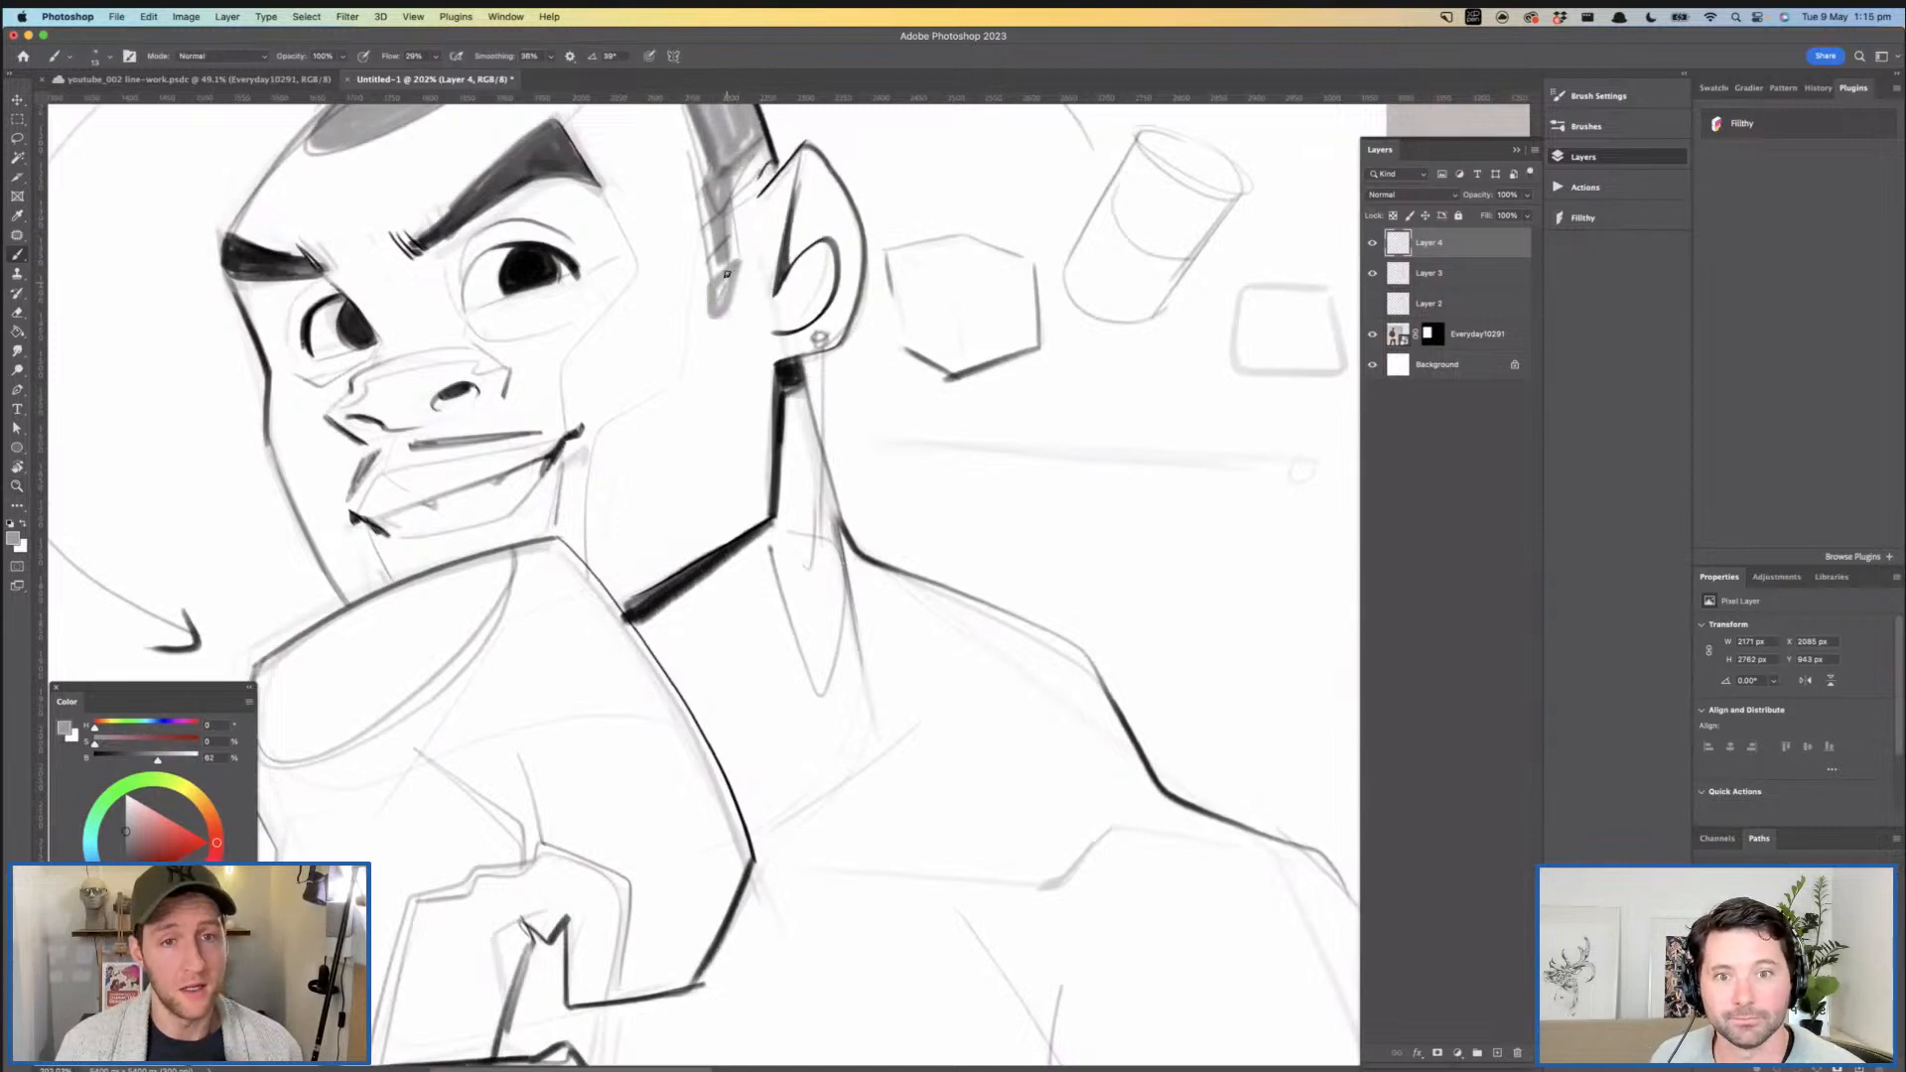
pyautogui.scroll(2, 720, 342)
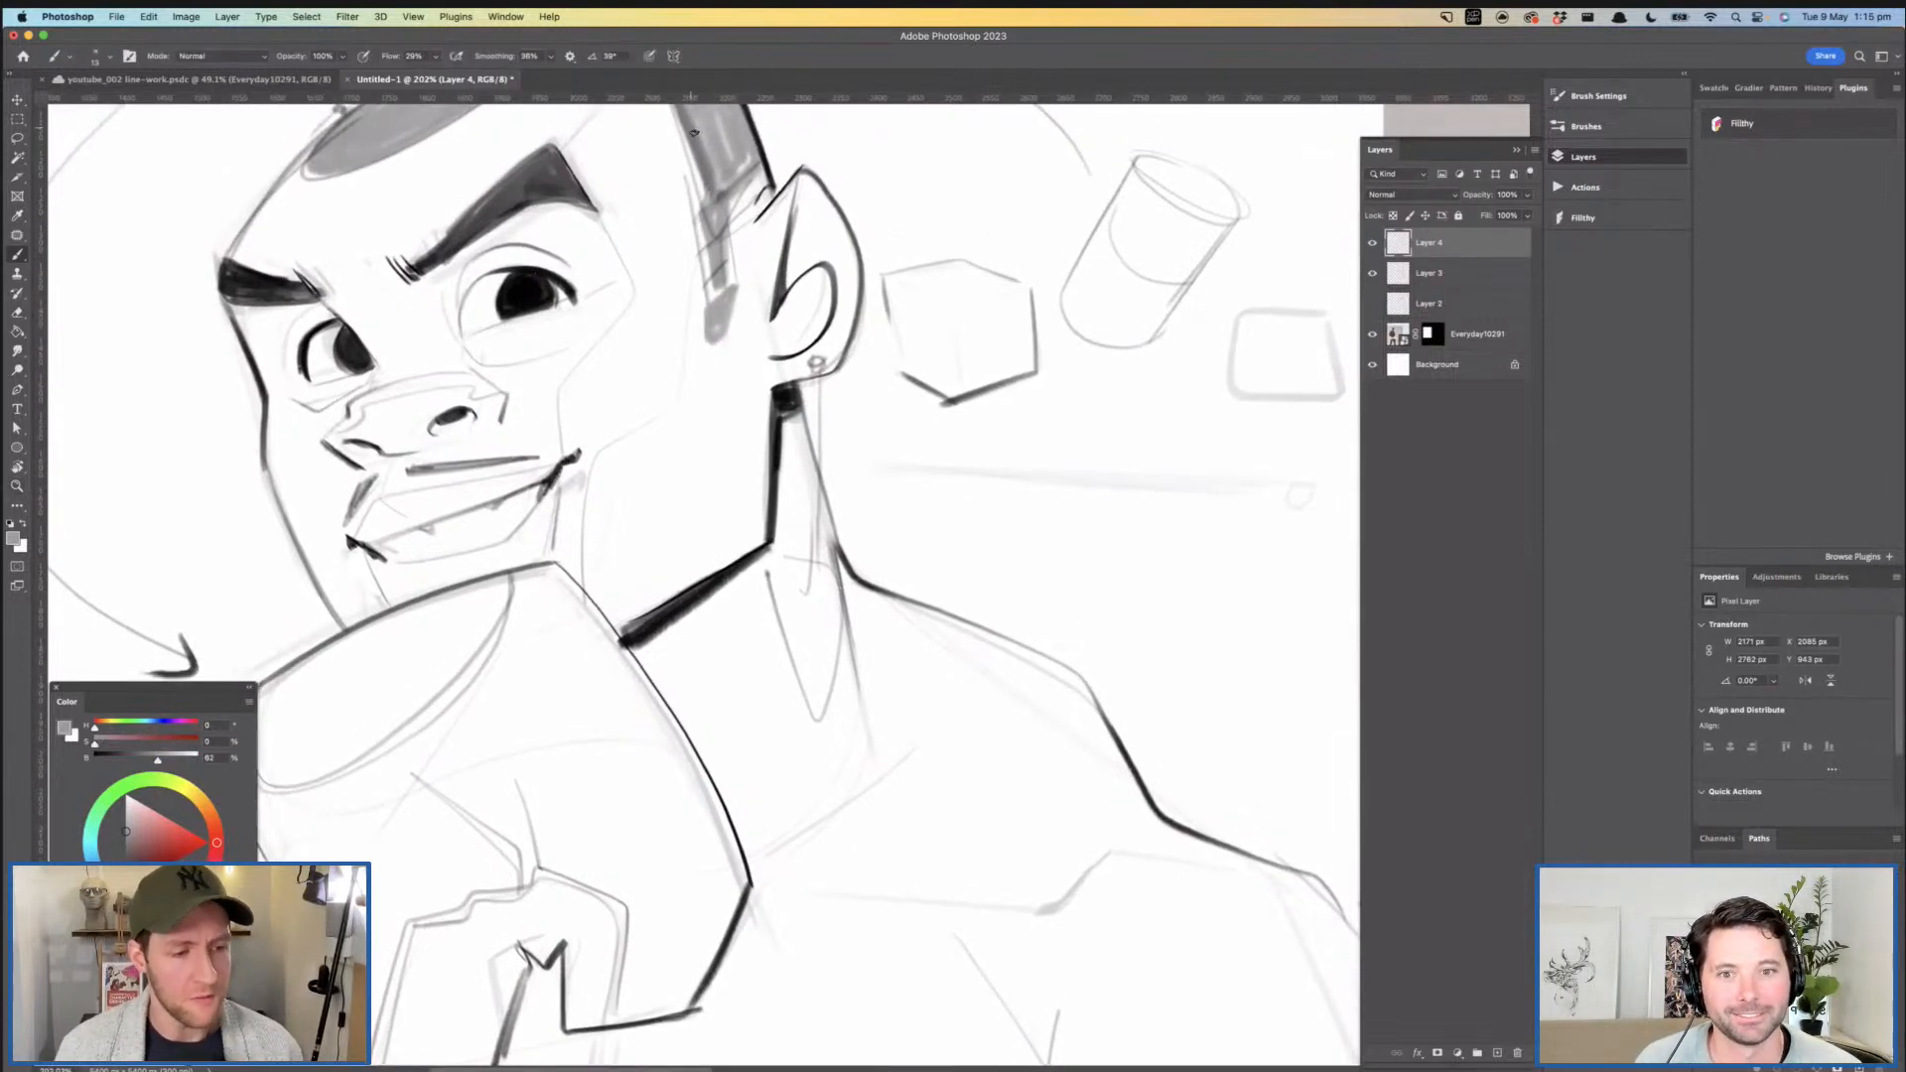
pyautogui.hotkey('ctrl', 'z')
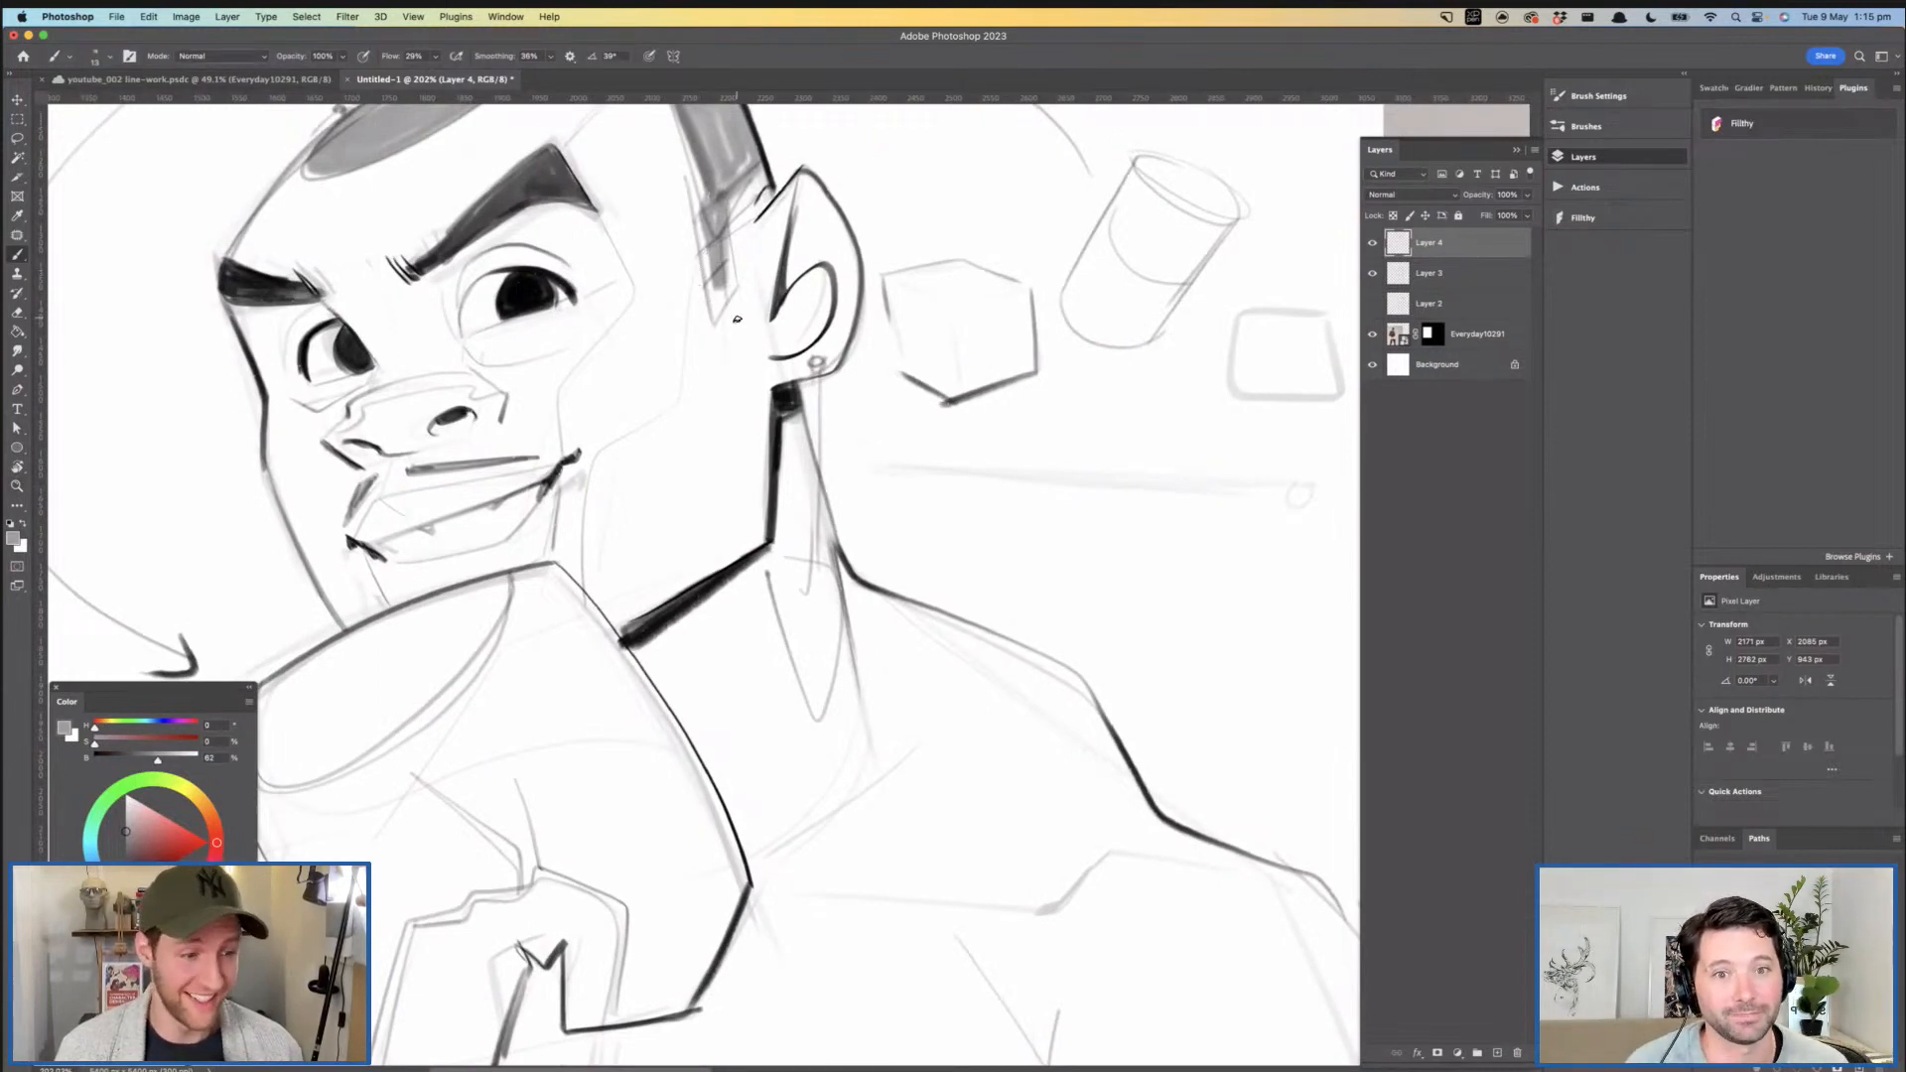
pyautogui.scroll(2, 728, 296)
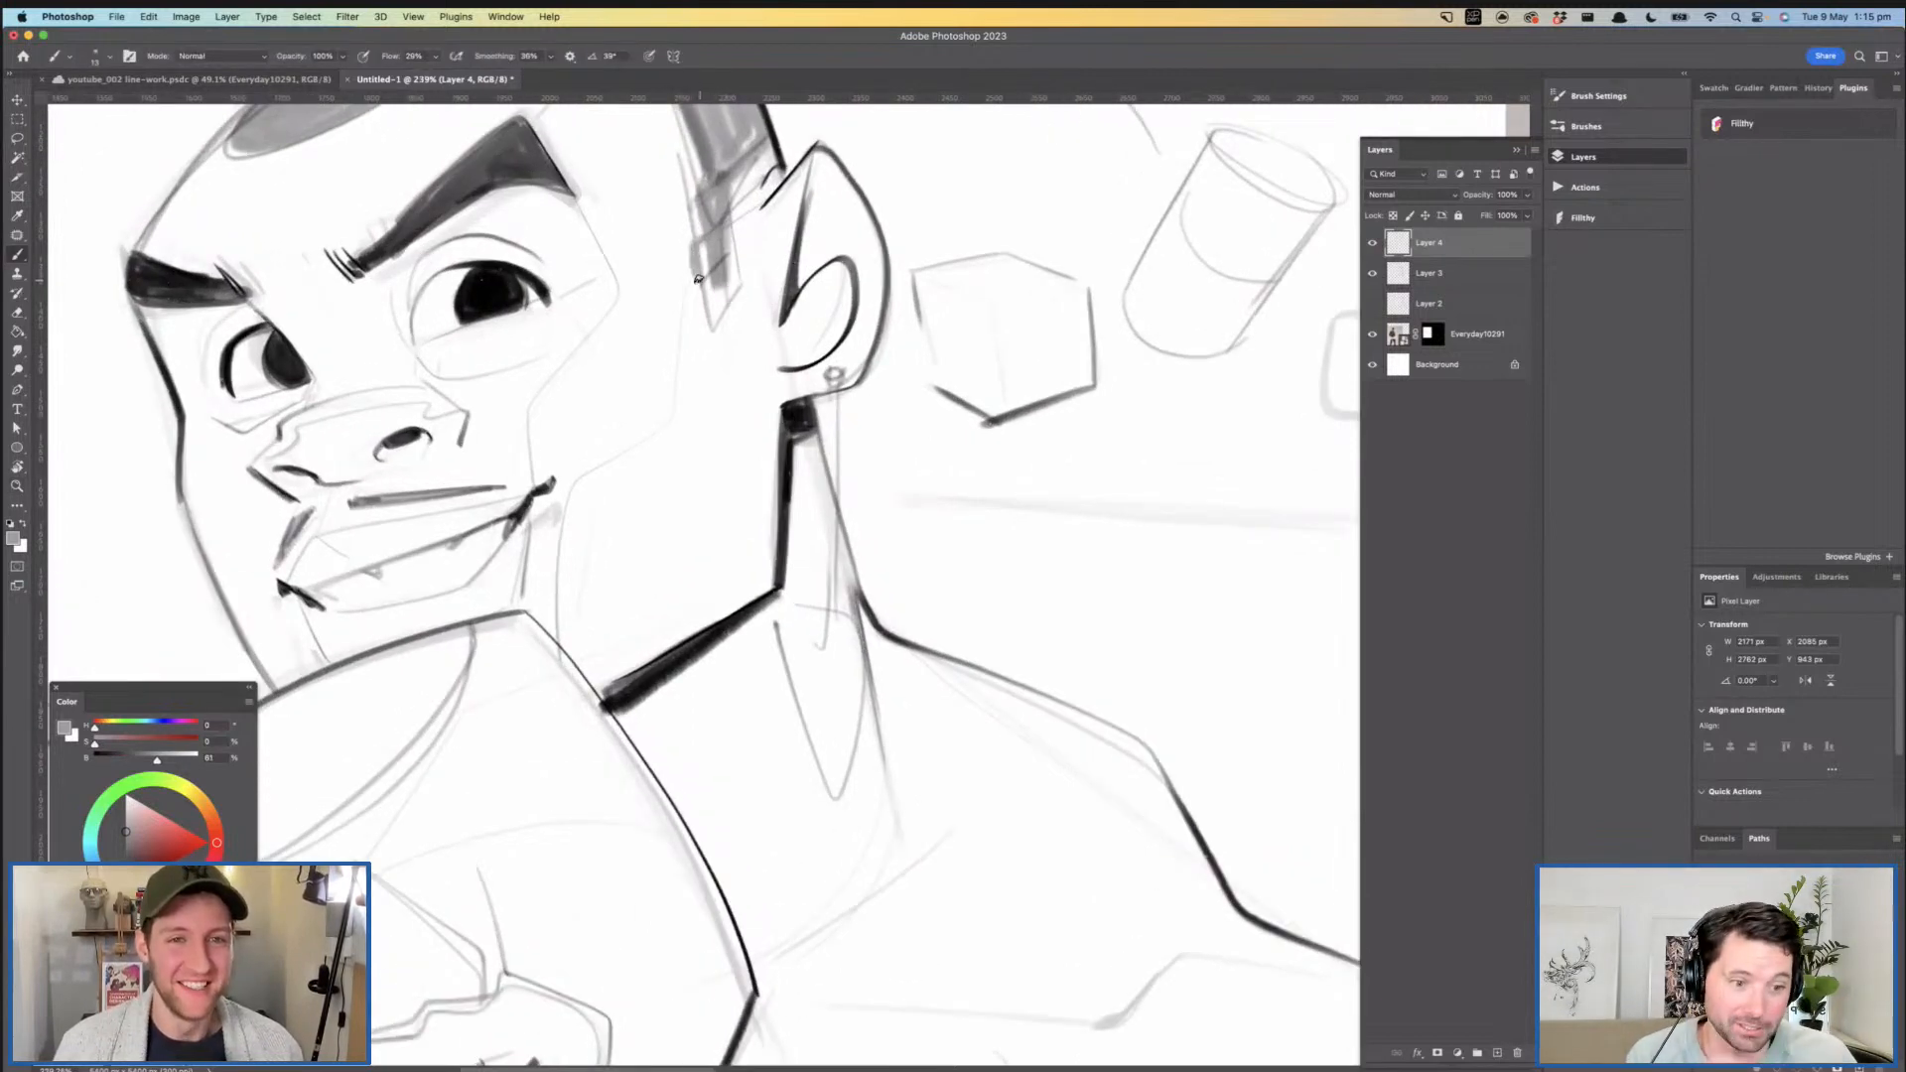
pyautogui.moveTo(802, 267); pyautogui.dragTo(668, 278)
pyautogui.moveTo(902, 316)
pyautogui.mouseDown()
pyautogui.moveTo(762, 313)
pyautogui.moveTo(769, 296)
pyautogui.mouseUp()
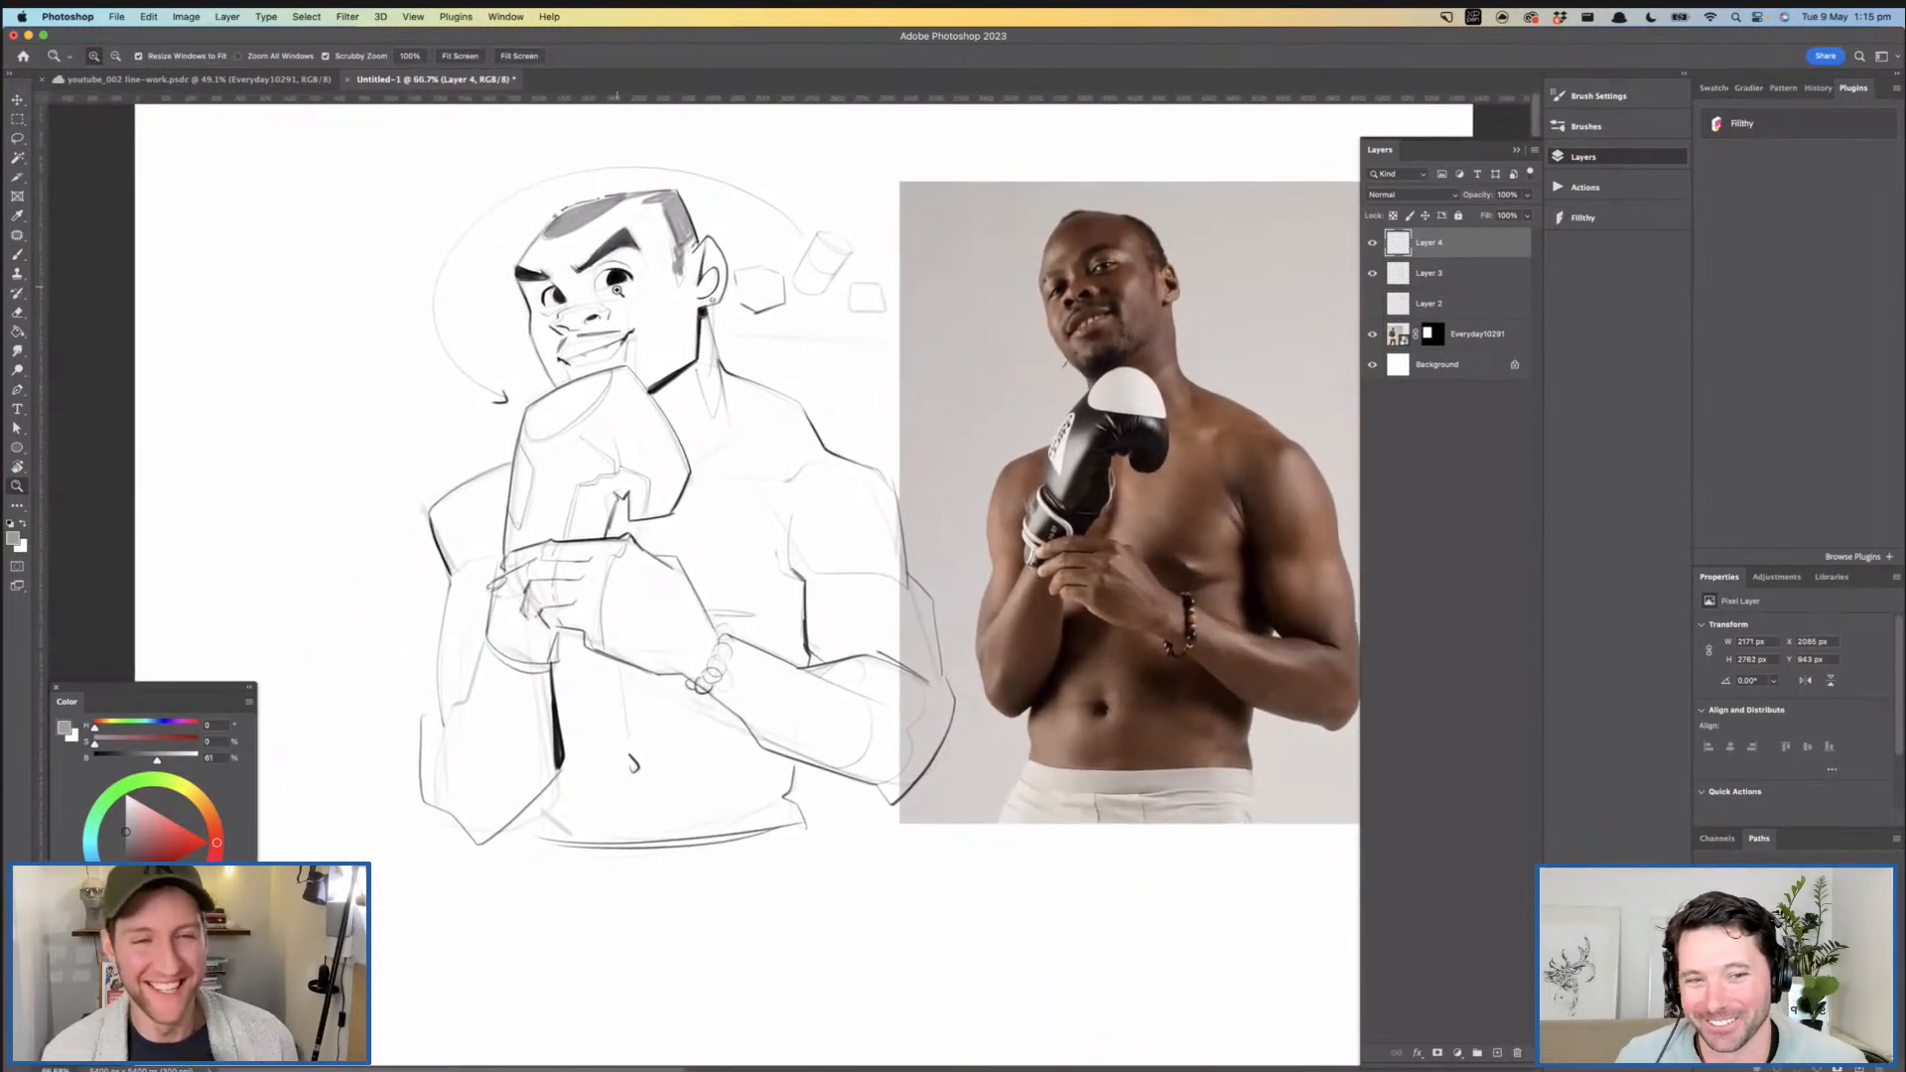
# - Switch back to near-black and solidify the thick jawline between the glove and the jaw corner
pyautogui.moveTo(669, 452); pyautogui.dragTo(748, 455)
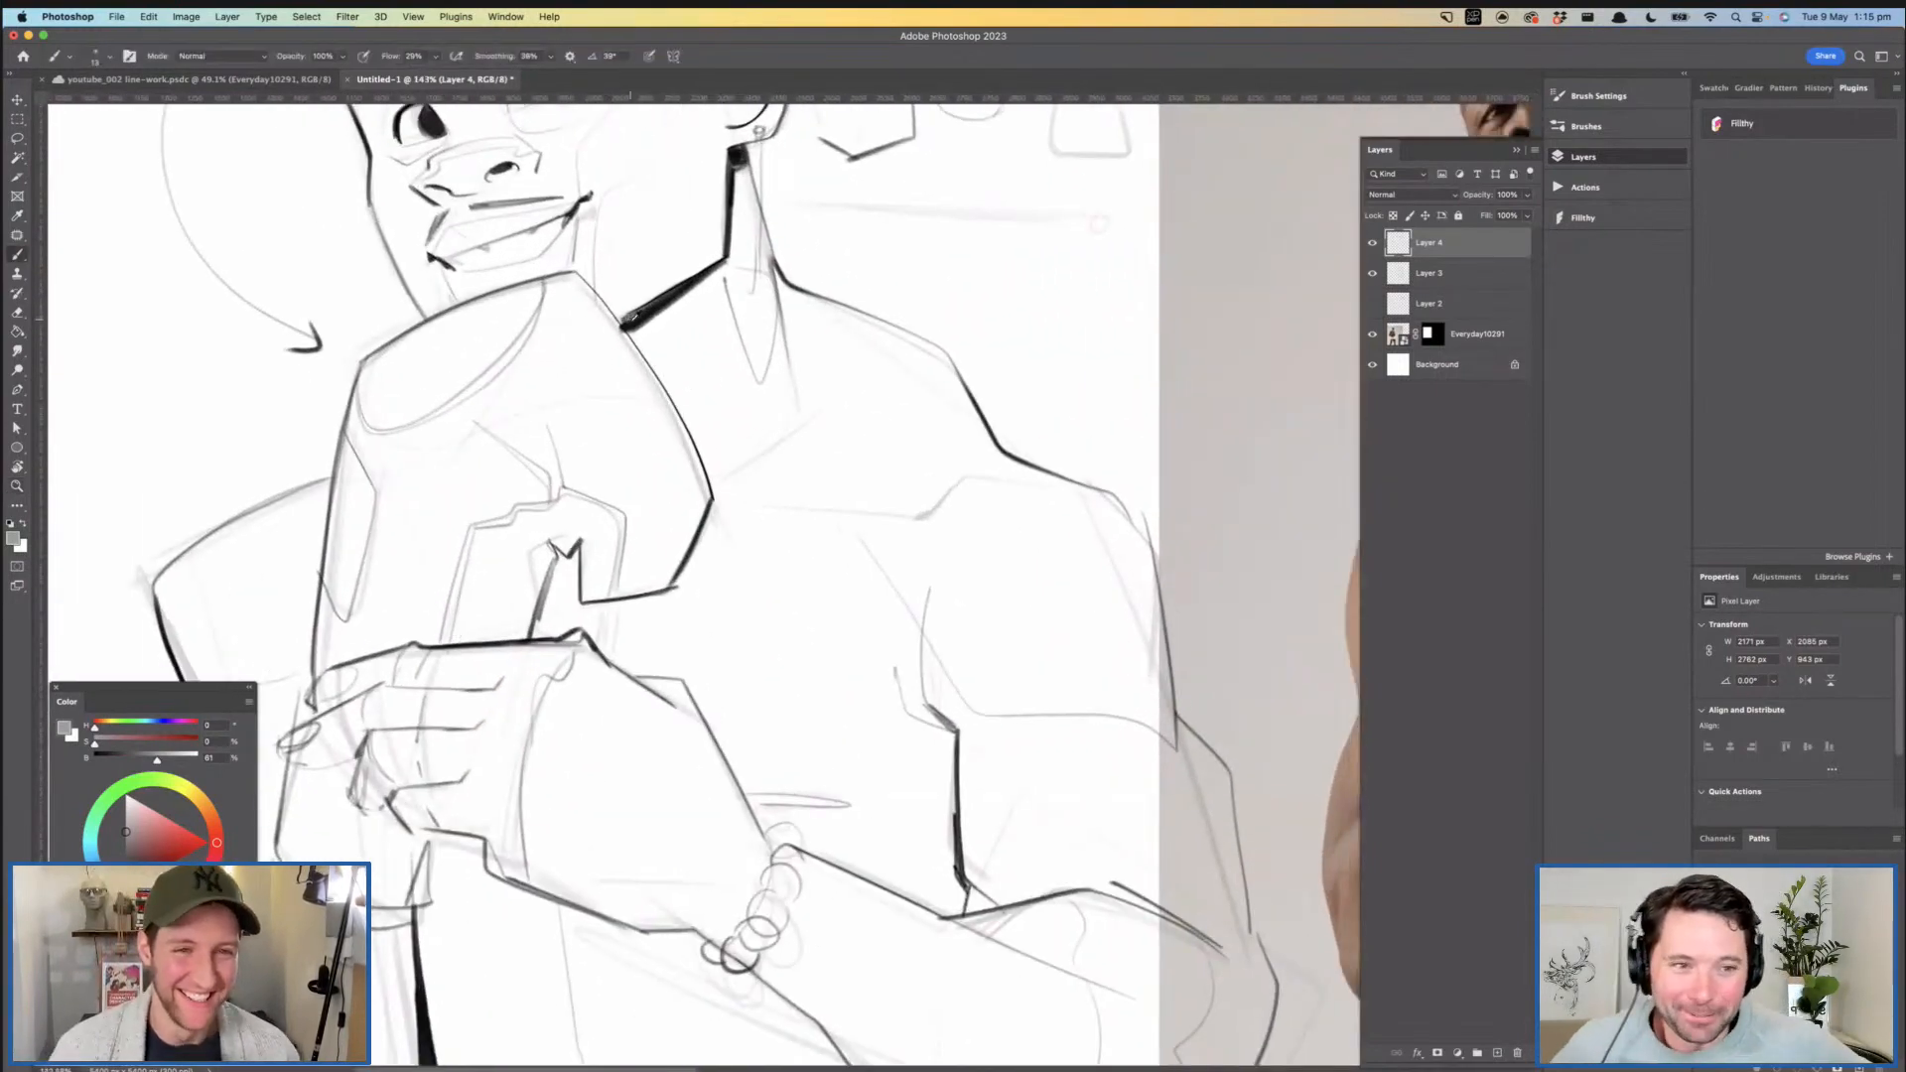
pyautogui.moveTo(651, 338); pyautogui.dragTo(645, 348)
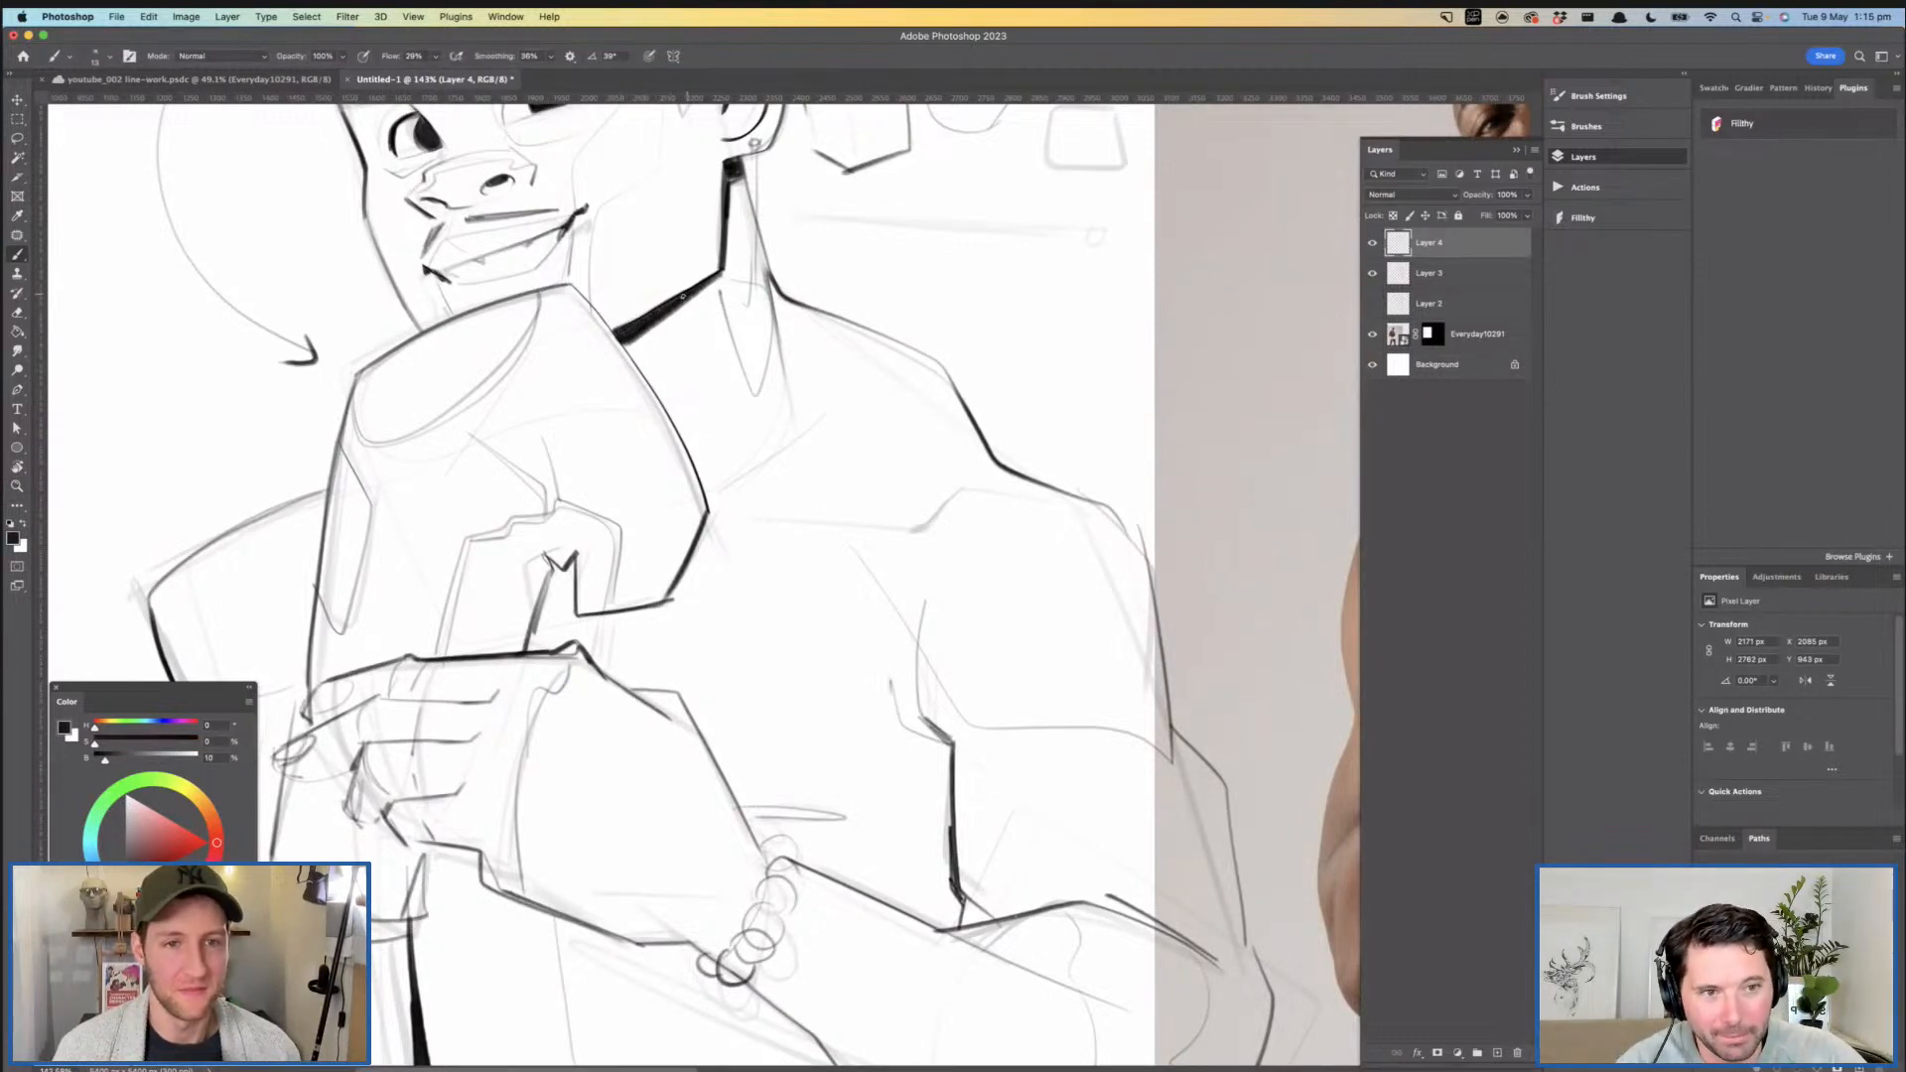
pyautogui.moveTo(800, 281); pyautogui.dragTo(696, 336)
# - Thicken the torso's side line below the near armpit, tapering it wider where it meets the forearm
pyautogui.moveTo(711, 553); pyautogui.dragTo(771, 551)
pyautogui.moveTo(751, 463); pyautogui.dragTo(755, 524)
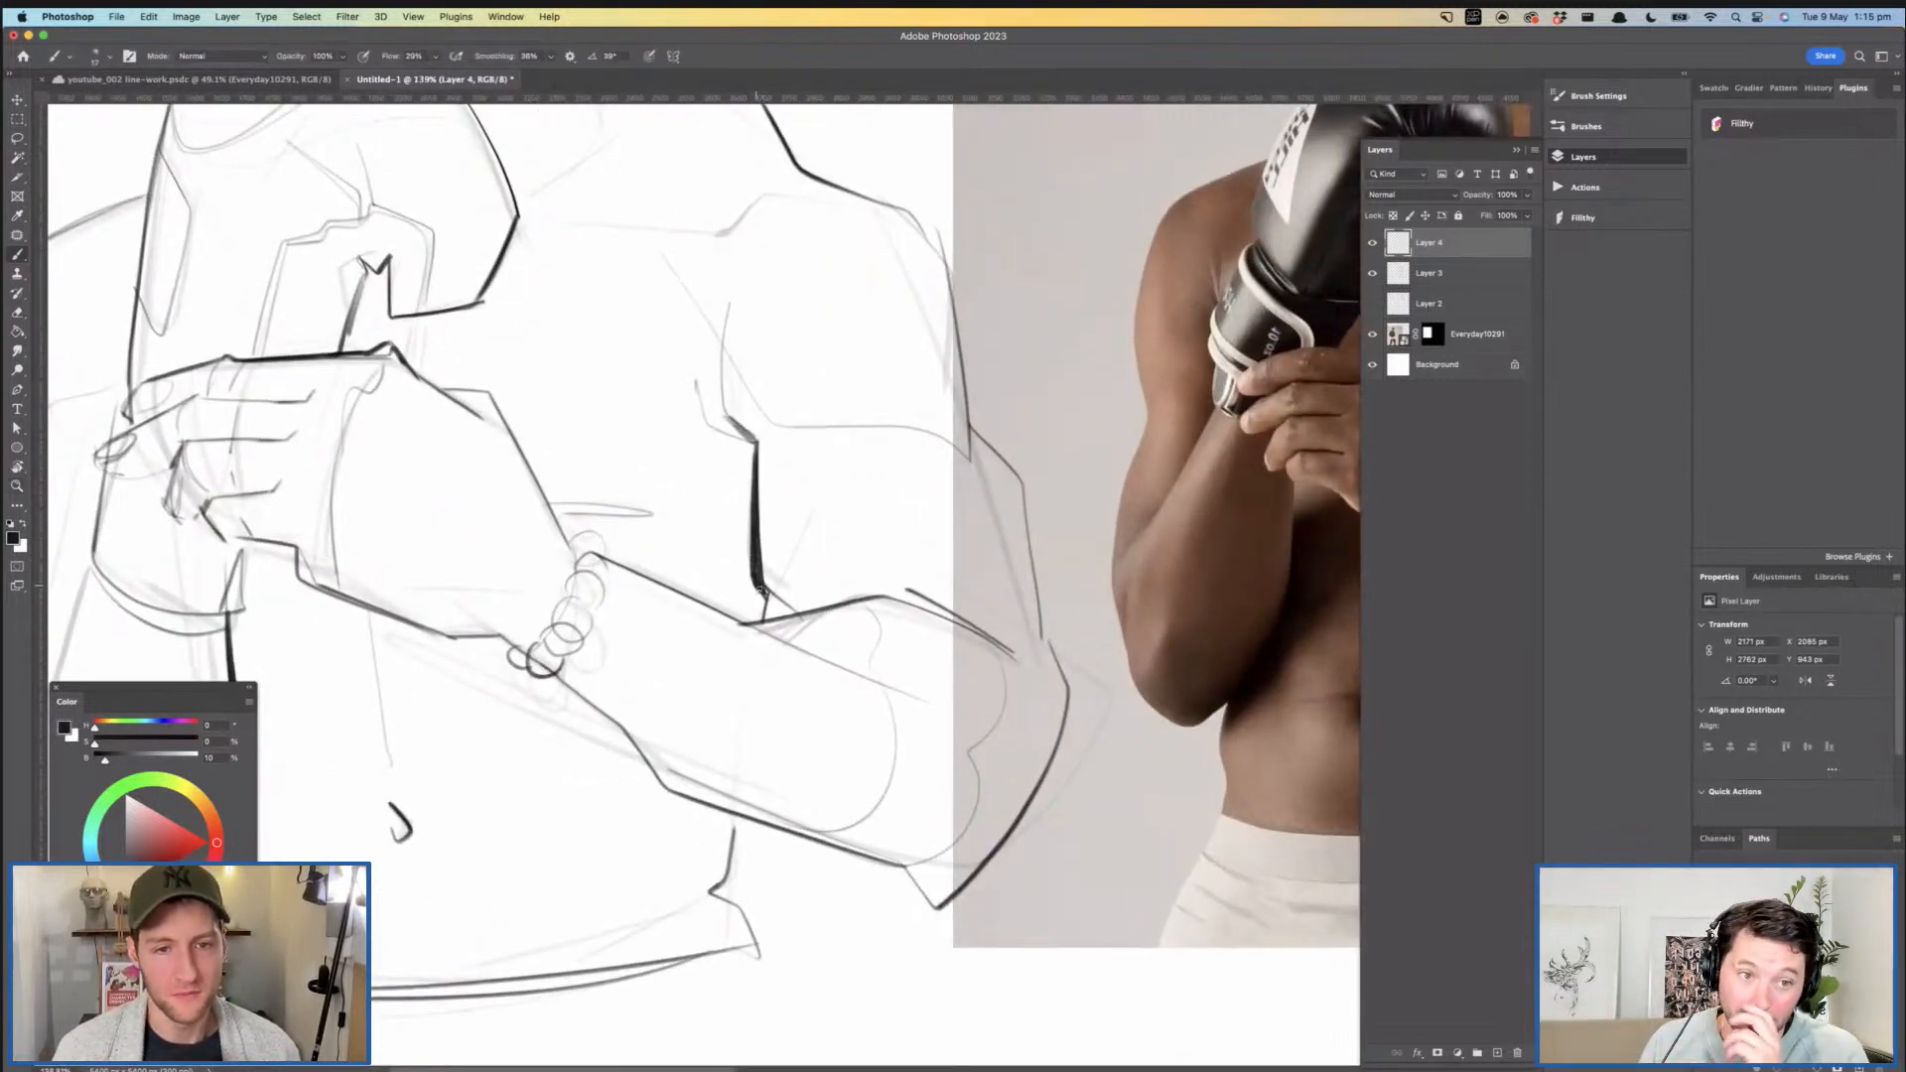
pyautogui.moveTo(759, 585); pyautogui.dragTo(765, 602)
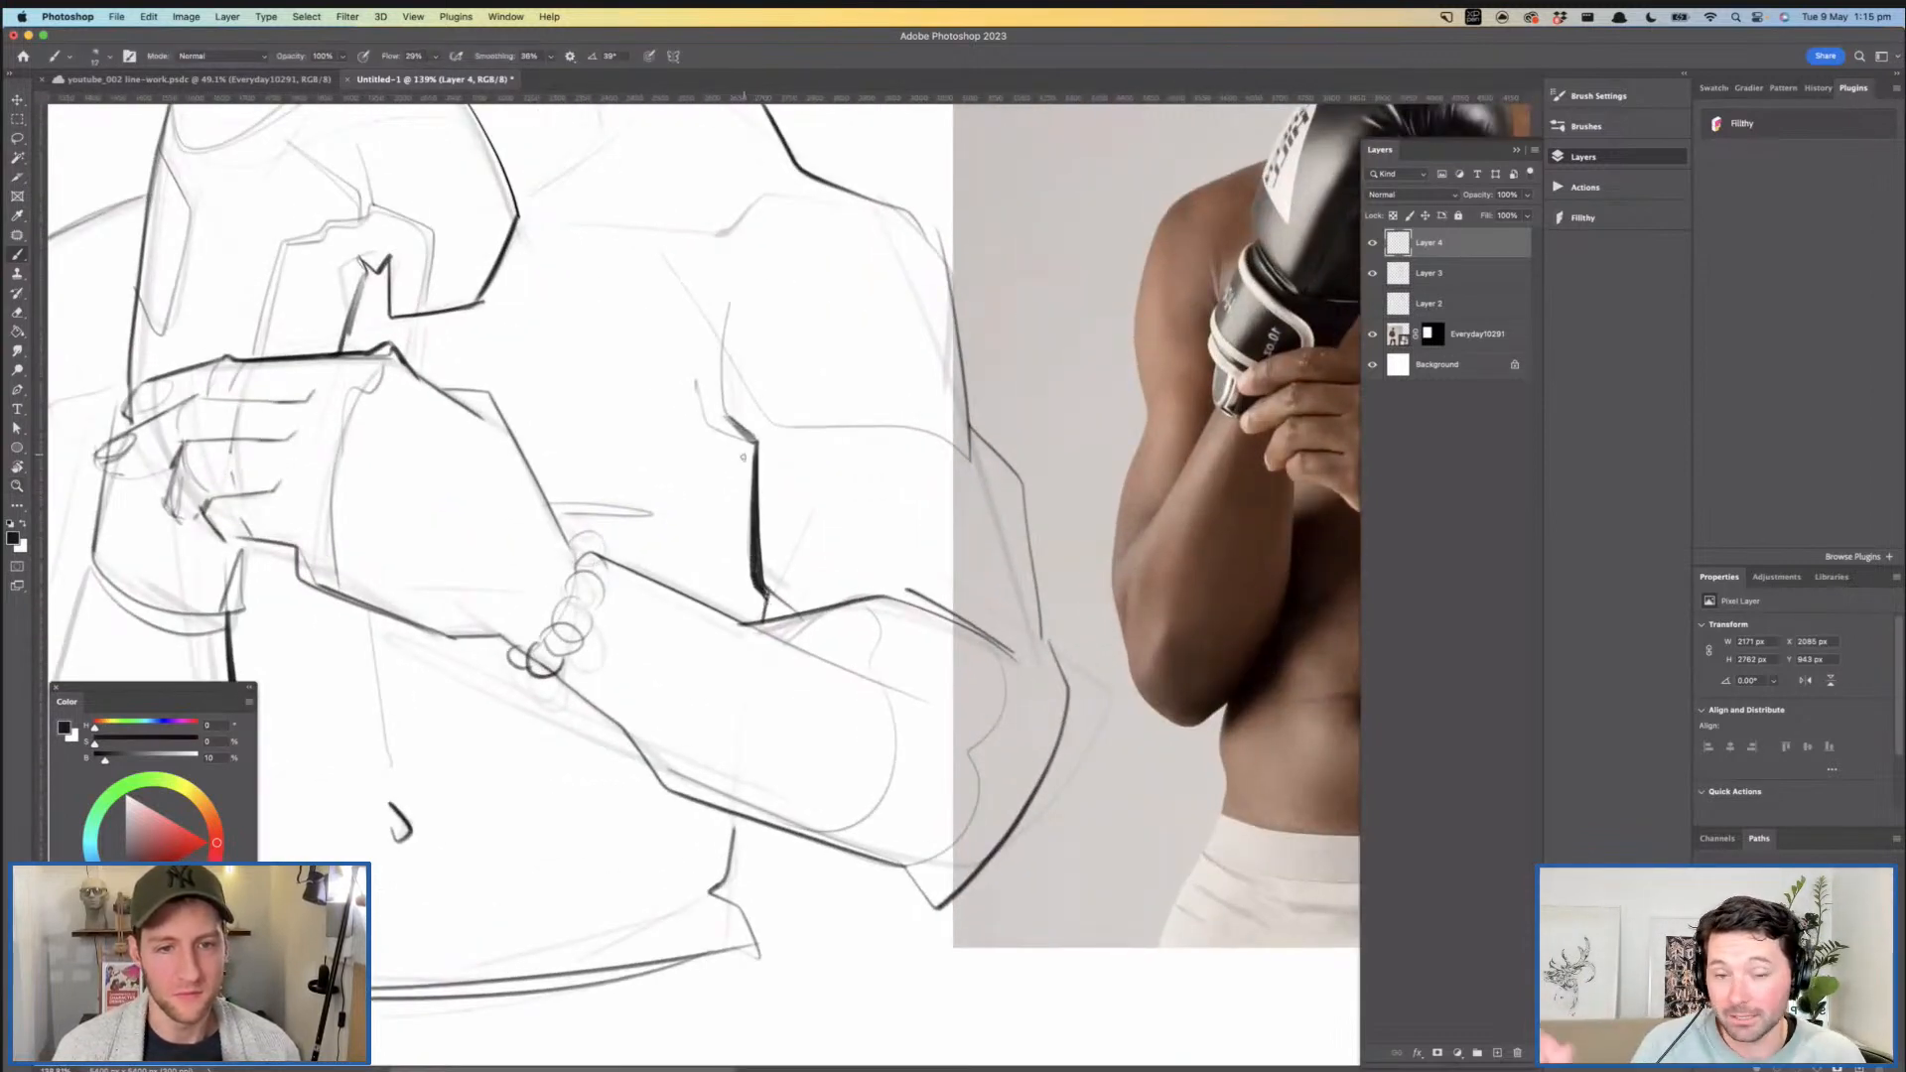
pyautogui.moveTo(755, 445); pyautogui.dragTo(747, 595)
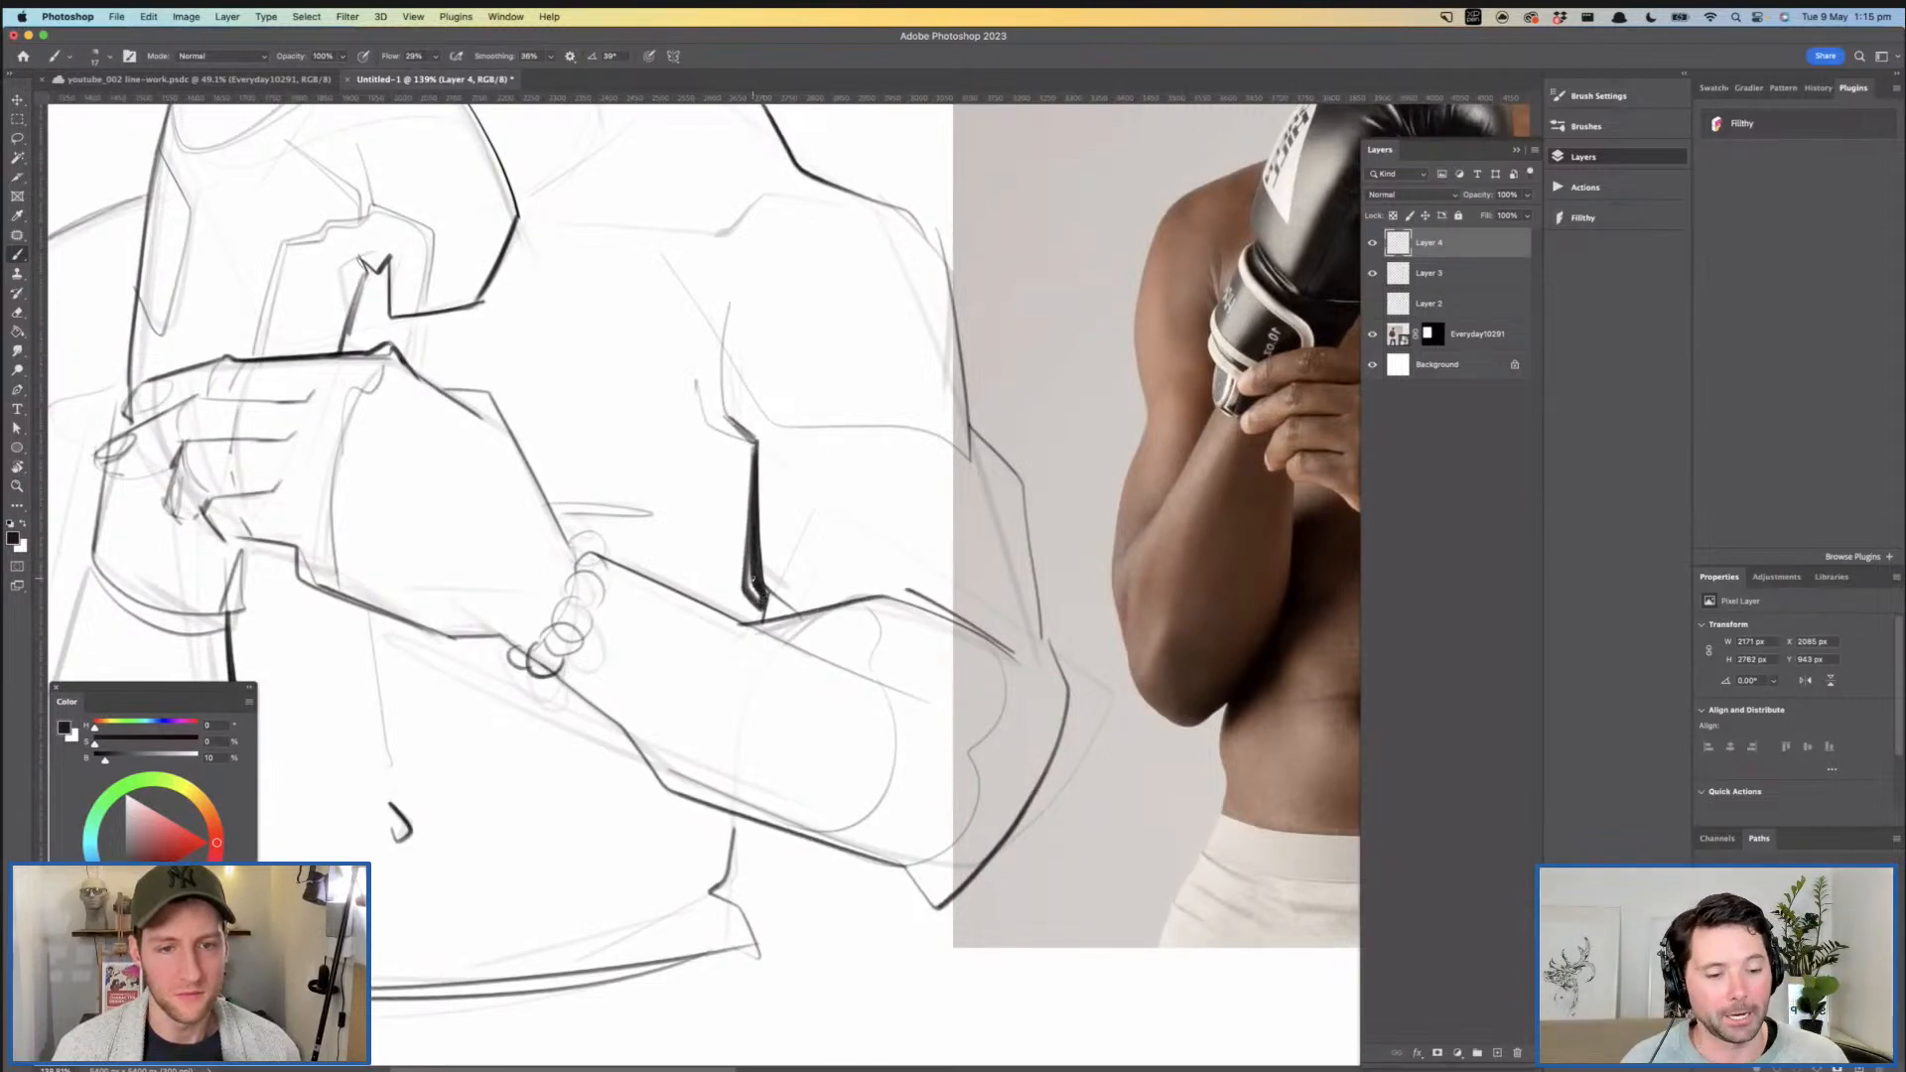
# - Sketch a faint stepped patch outline on the outer near shoulder
pyautogui.press('z')
pyautogui.moveTo(811, 502)
pyautogui.mouseDown()
pyautogui.moveTo(781, 514)
pyautogui.moveTo(814, 574)
pyautogui.moveTo(746, 609)
pyautogui.mouseUp()
pyautogui.moveTo(745, 505)
pyautogui.mouseDown()
pyautogui.moveTo(783, 486)
pyautogui.moveTo(720, 396)
pyautogui.mouseUp()
pyautogui.press('b')
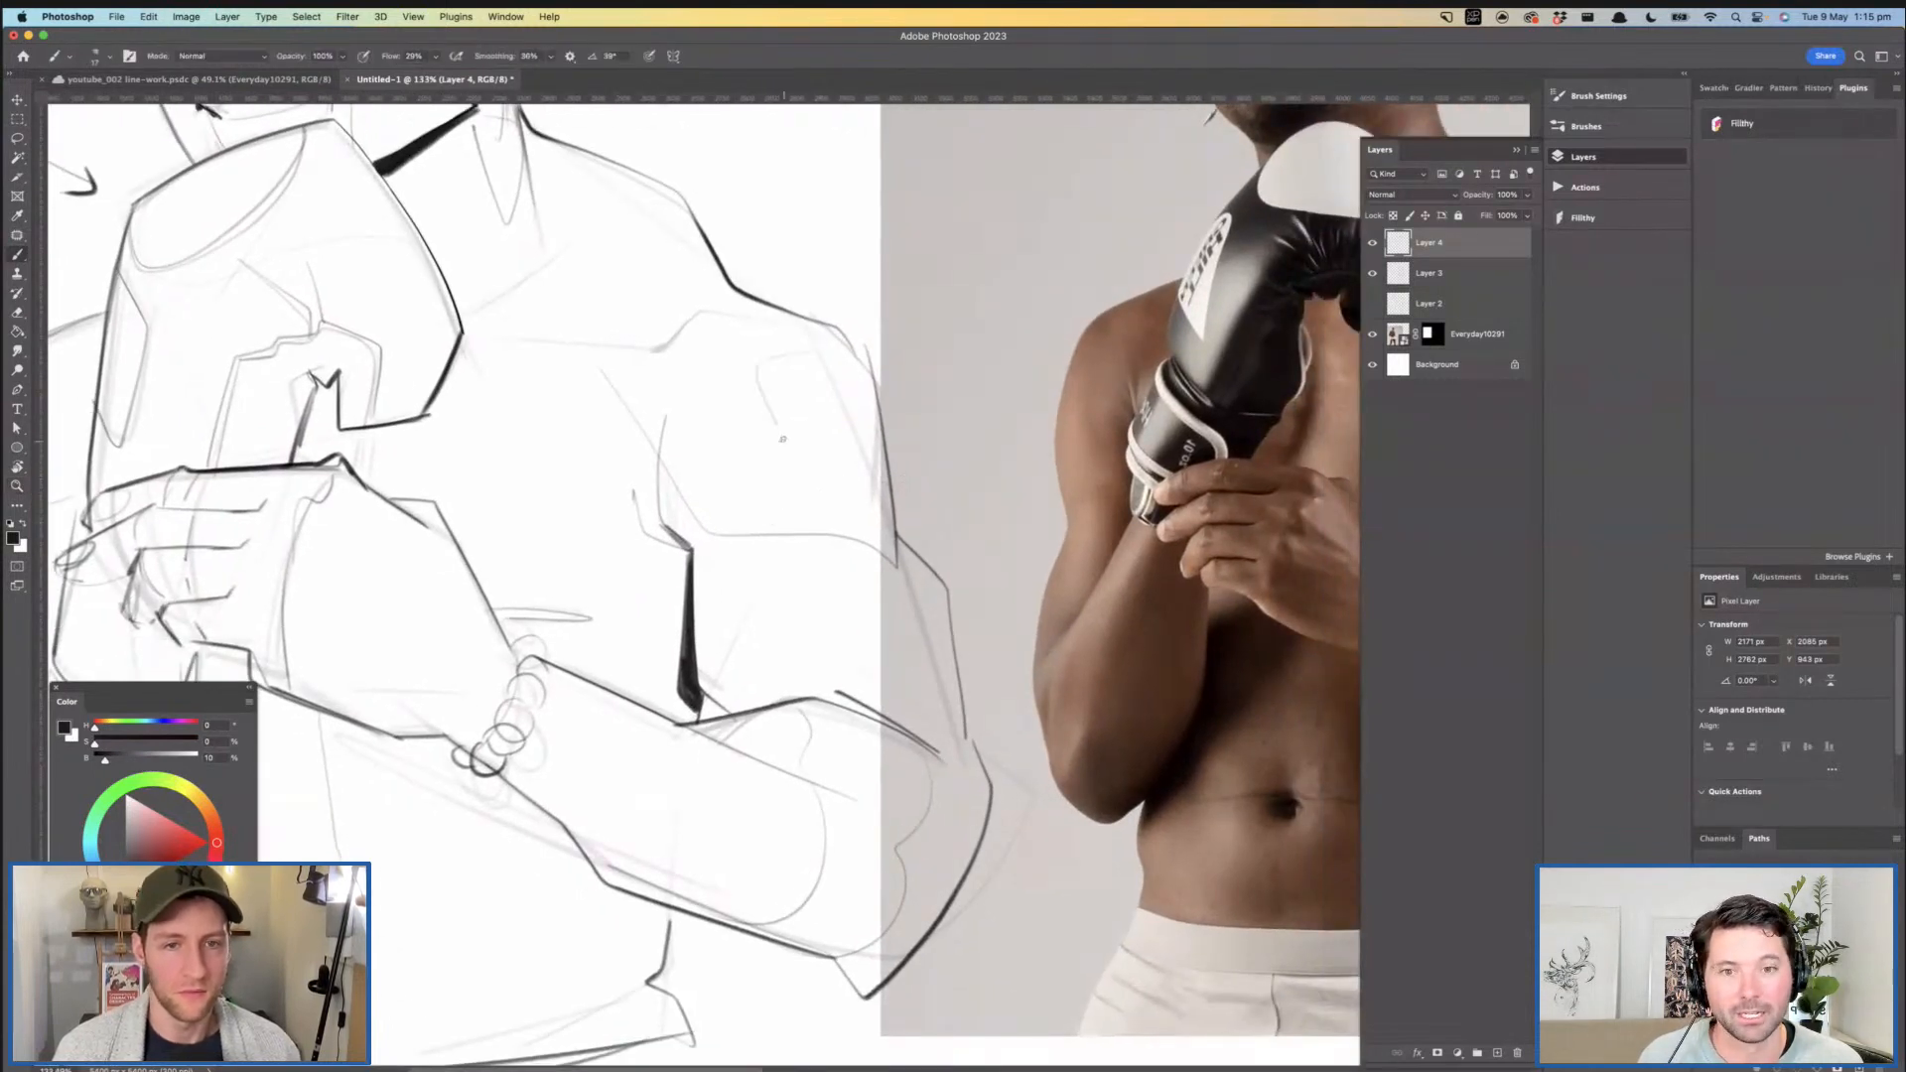
pyautogui.moveTo(851, 460); pyautogui.dragTo(876, 459)
pyautogui.press('z')
pyautogui.moveTo(908, 450); pyautogui.dragTo(849, 453)
pyautogui.moveTo(849, 453); pyautogui.dragTo(838, 481)
# - Refine the inner lid contour of the near eye
pyautogui.moveTo(703, 402); pyautogui.dragTo(747, 418)
pyautogui.moveTo(746, 418); pyautogui.dragTo(801, 590)
pyautogui.moveTo(618, 323)
pyautogui.mouseDown()
pyautogui.moveTo(685, 321)
pyautogui.moveTo(627, 340)
pyautogui.mouseUp()
pyautogui.press('b')
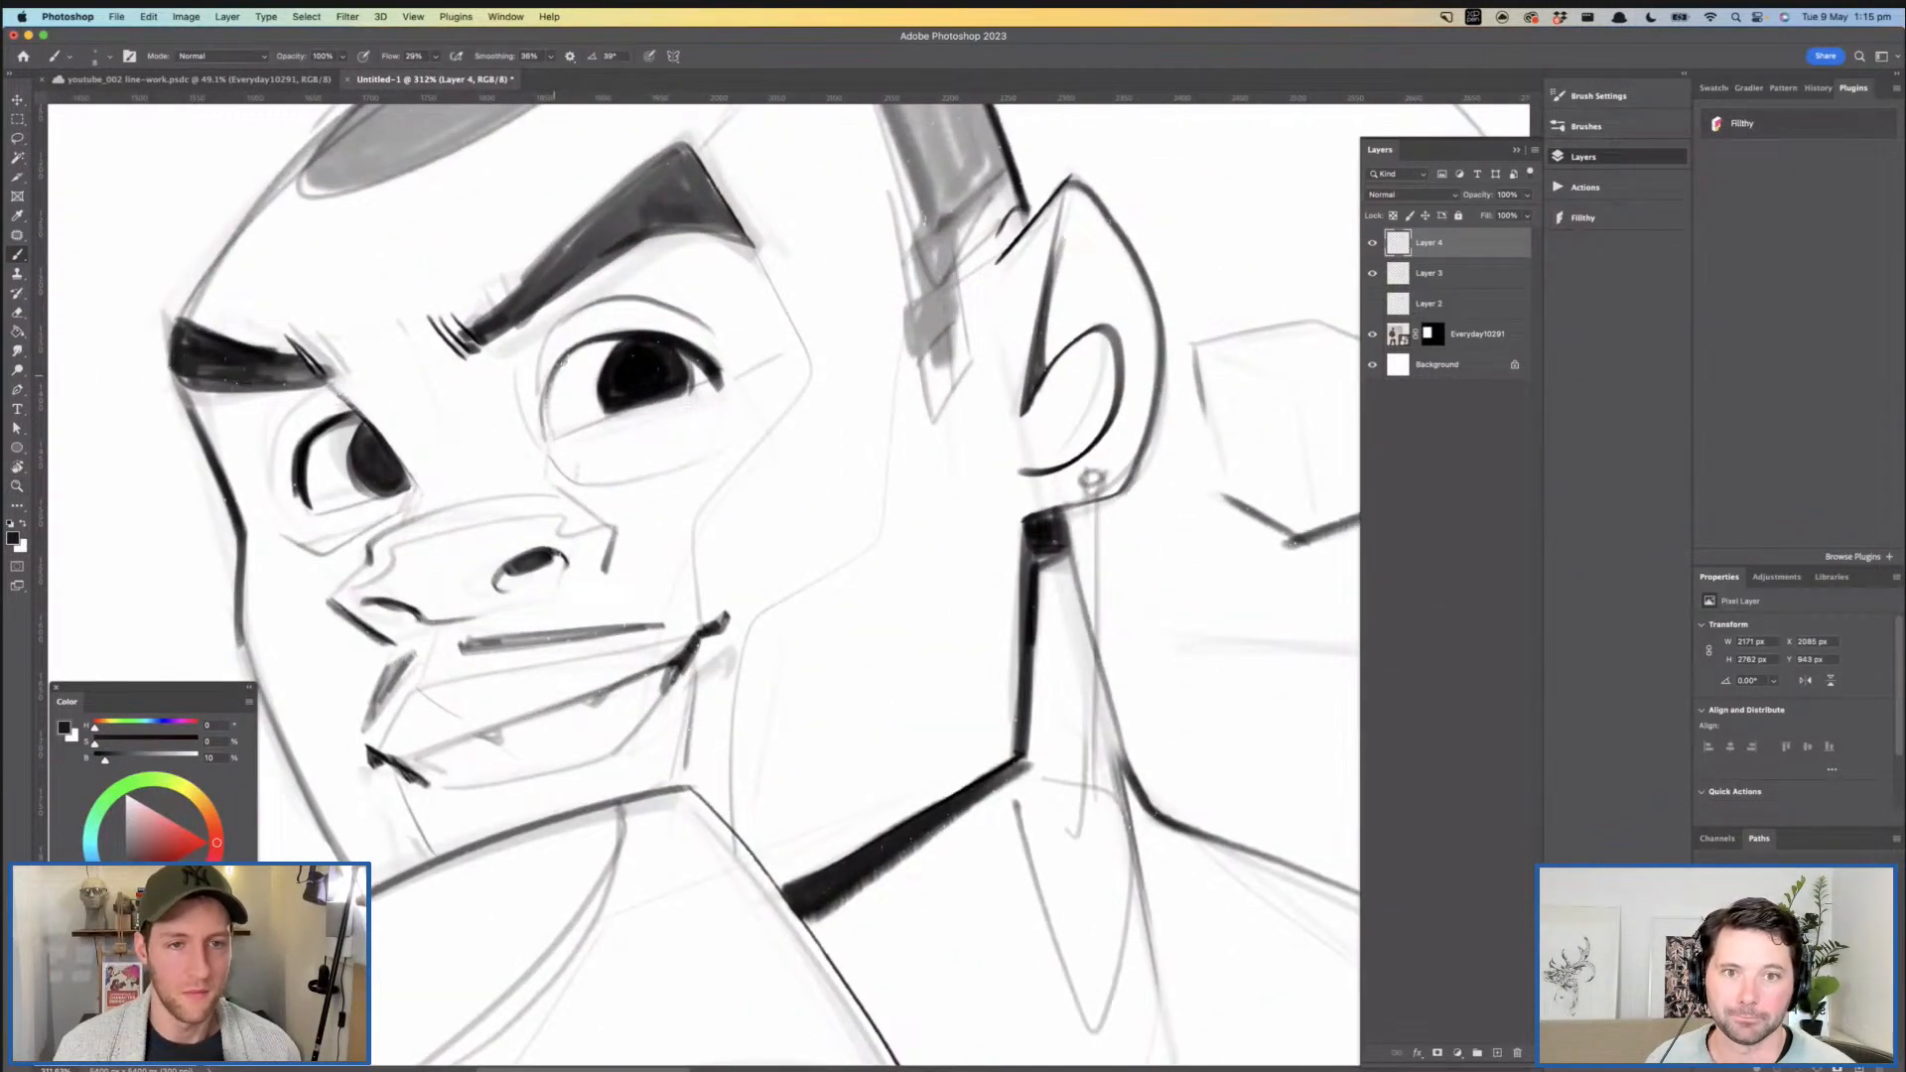
pyautogui.press('z')
pyautogui.moveTo(671, 369); pyautogui.dragTo(610, 372)
pyautogui.moveTo(636, 447)
pyautogui.mouseDown()
pyautogui.moveTo(521, 340)
pyautogui.moveTo(620, 478)
pyautogui.mouseUp()
pyautogui.moveTo(507, 645)
pyautogui.mouseDown()
pyautogui.moveTo(492, 502)
pyautogui.moveTo(532, 458)
pyautogui.moveTo(586, 513)
pyautogui.moveTo(576, 468)
pyautogui.moveTo(593, 522)
pyautogui.moveTo(615, 494)
pyautogui.moveTo(483, 514)
pyautogui.moveTo(606, 544)
pyautogui.mouseUp()
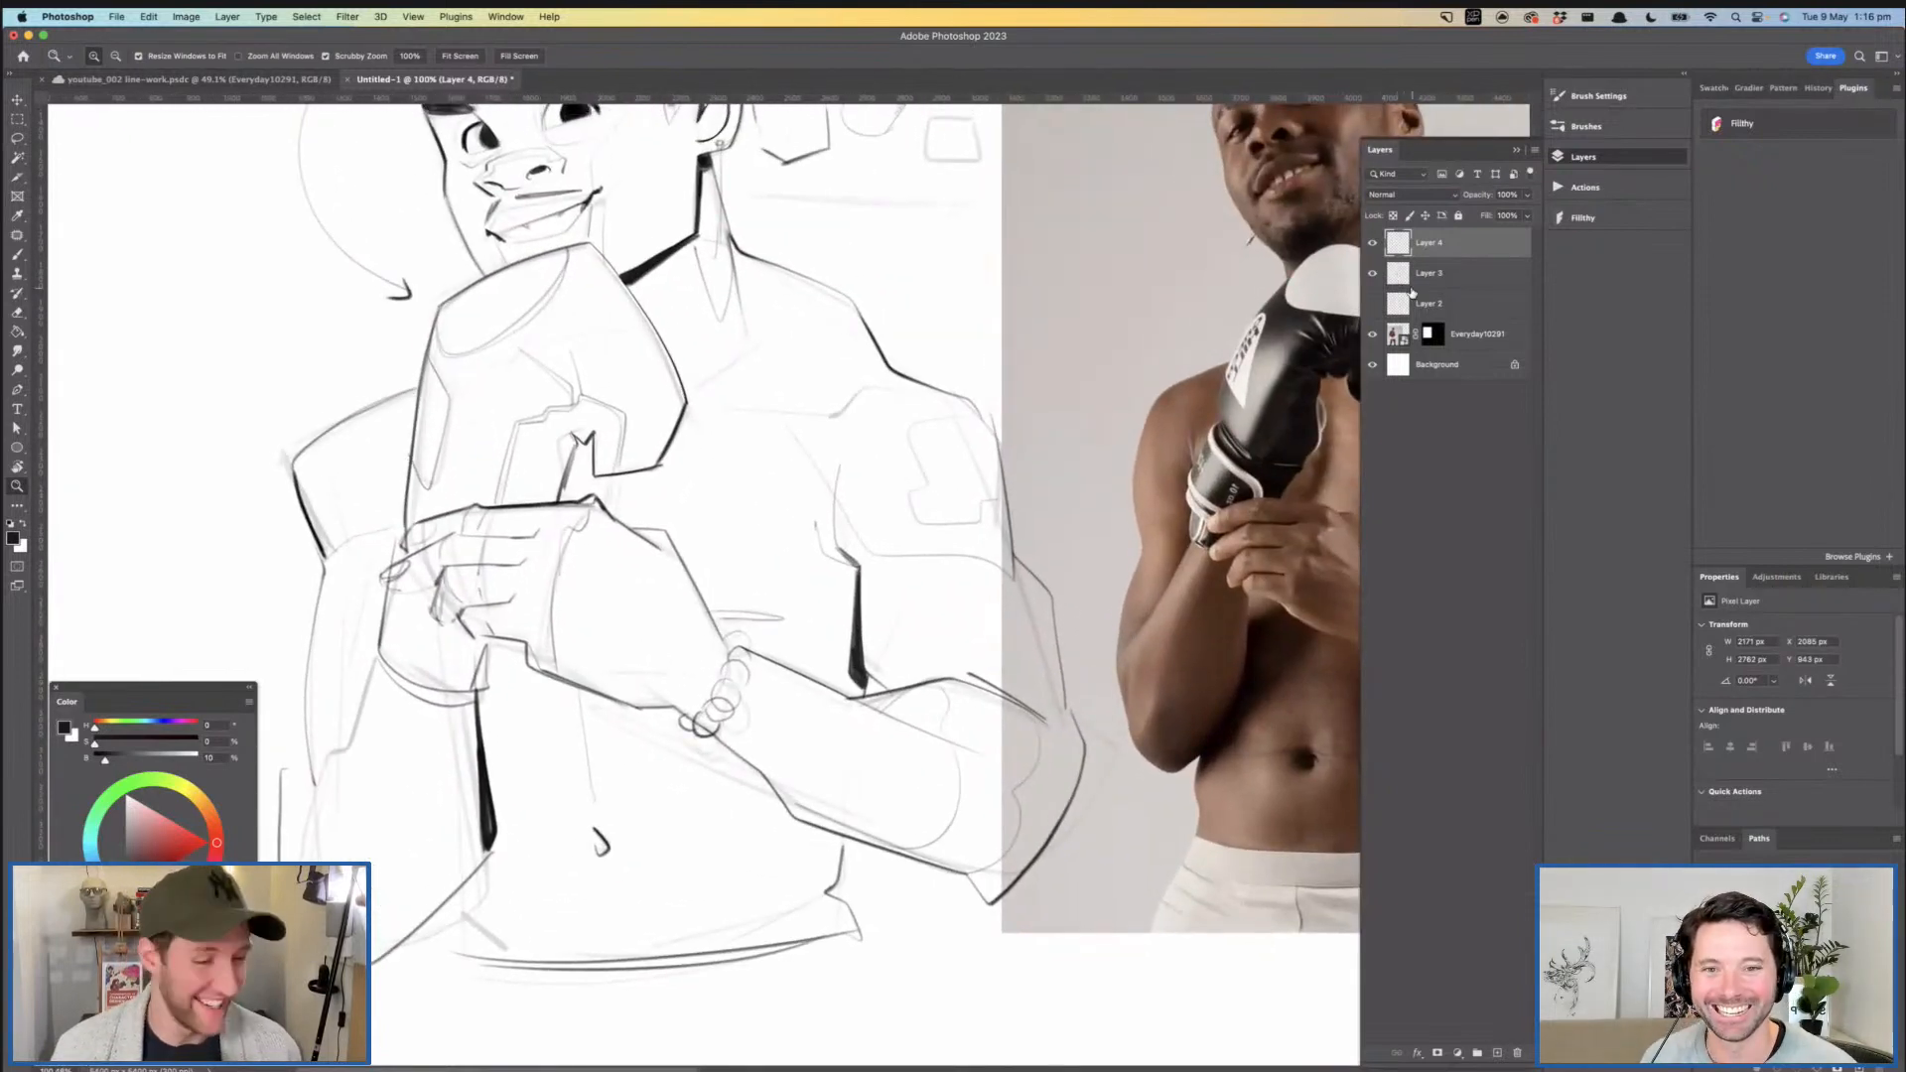
# - Switch to Layer 3 to examine the hands and glove closely, and return to Layer 4
pyautogui.click(1461, 274)
pyautogui.moveTo(675, 467); pyautogui.dragTo(664, 557)
pyautogui.moveTo(660, 387)
pyautogui.mouseDown()
pyautogui.moveTo(761, 531)
pyautogui.moveTo(653, 397)
pyautogui.mouseUp()
pyautogui.moveTo(785, 602); pyautogui.dragTo(792, 475)
pyautogui.moveTo(691, 569); pyautogui.dragTo(715, 298)
pyautogui.moveTo(784, 501)
pyautogui.mouseDown()
pyautogui.moveTo(681, 498)
pyautogui.moveTo(730, 486)
pyautogui.mouseUp()
pyautogui.moveTo(735, 367); pyautogui.dragTo(815, 381)
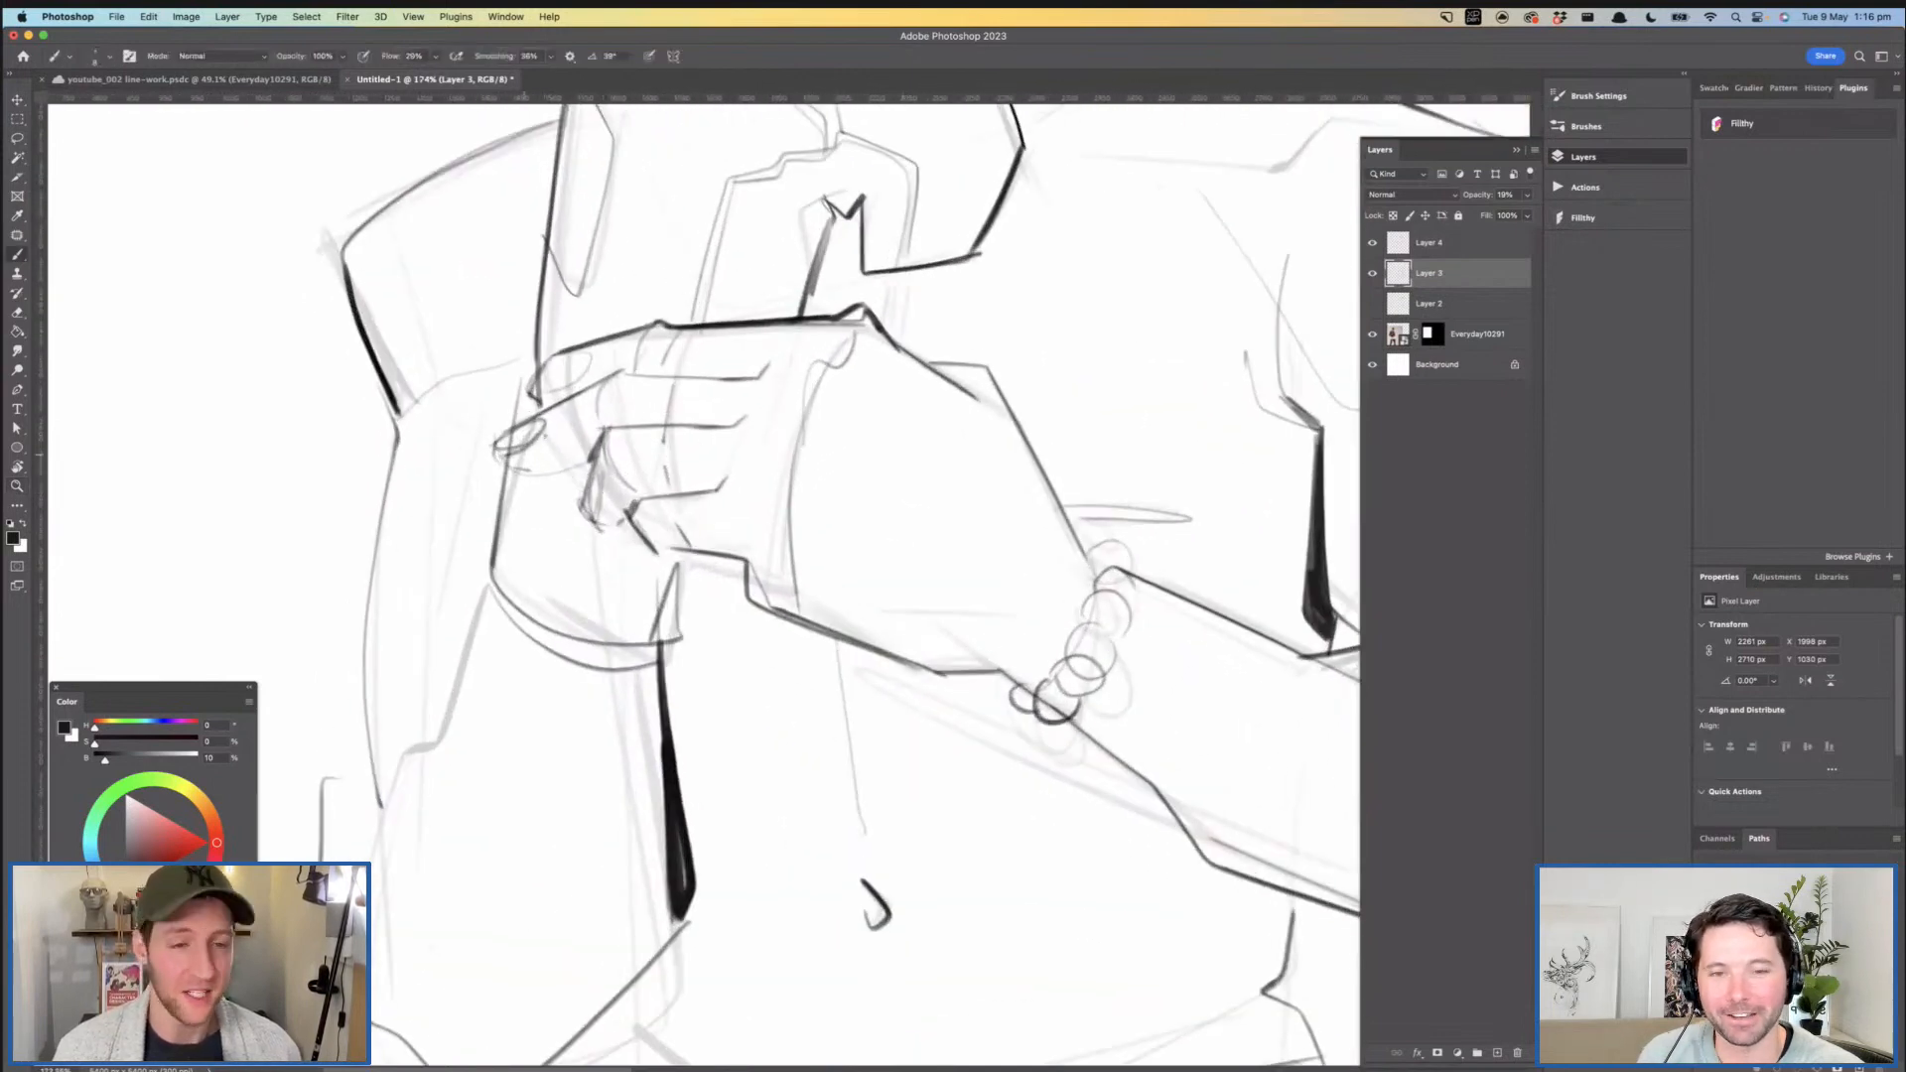
pyautogui.click(1441, 242)
pyautogui.press('super+space')
pyautogui.moveTo(815, 412); pyautogui.dragTo(785, 427)
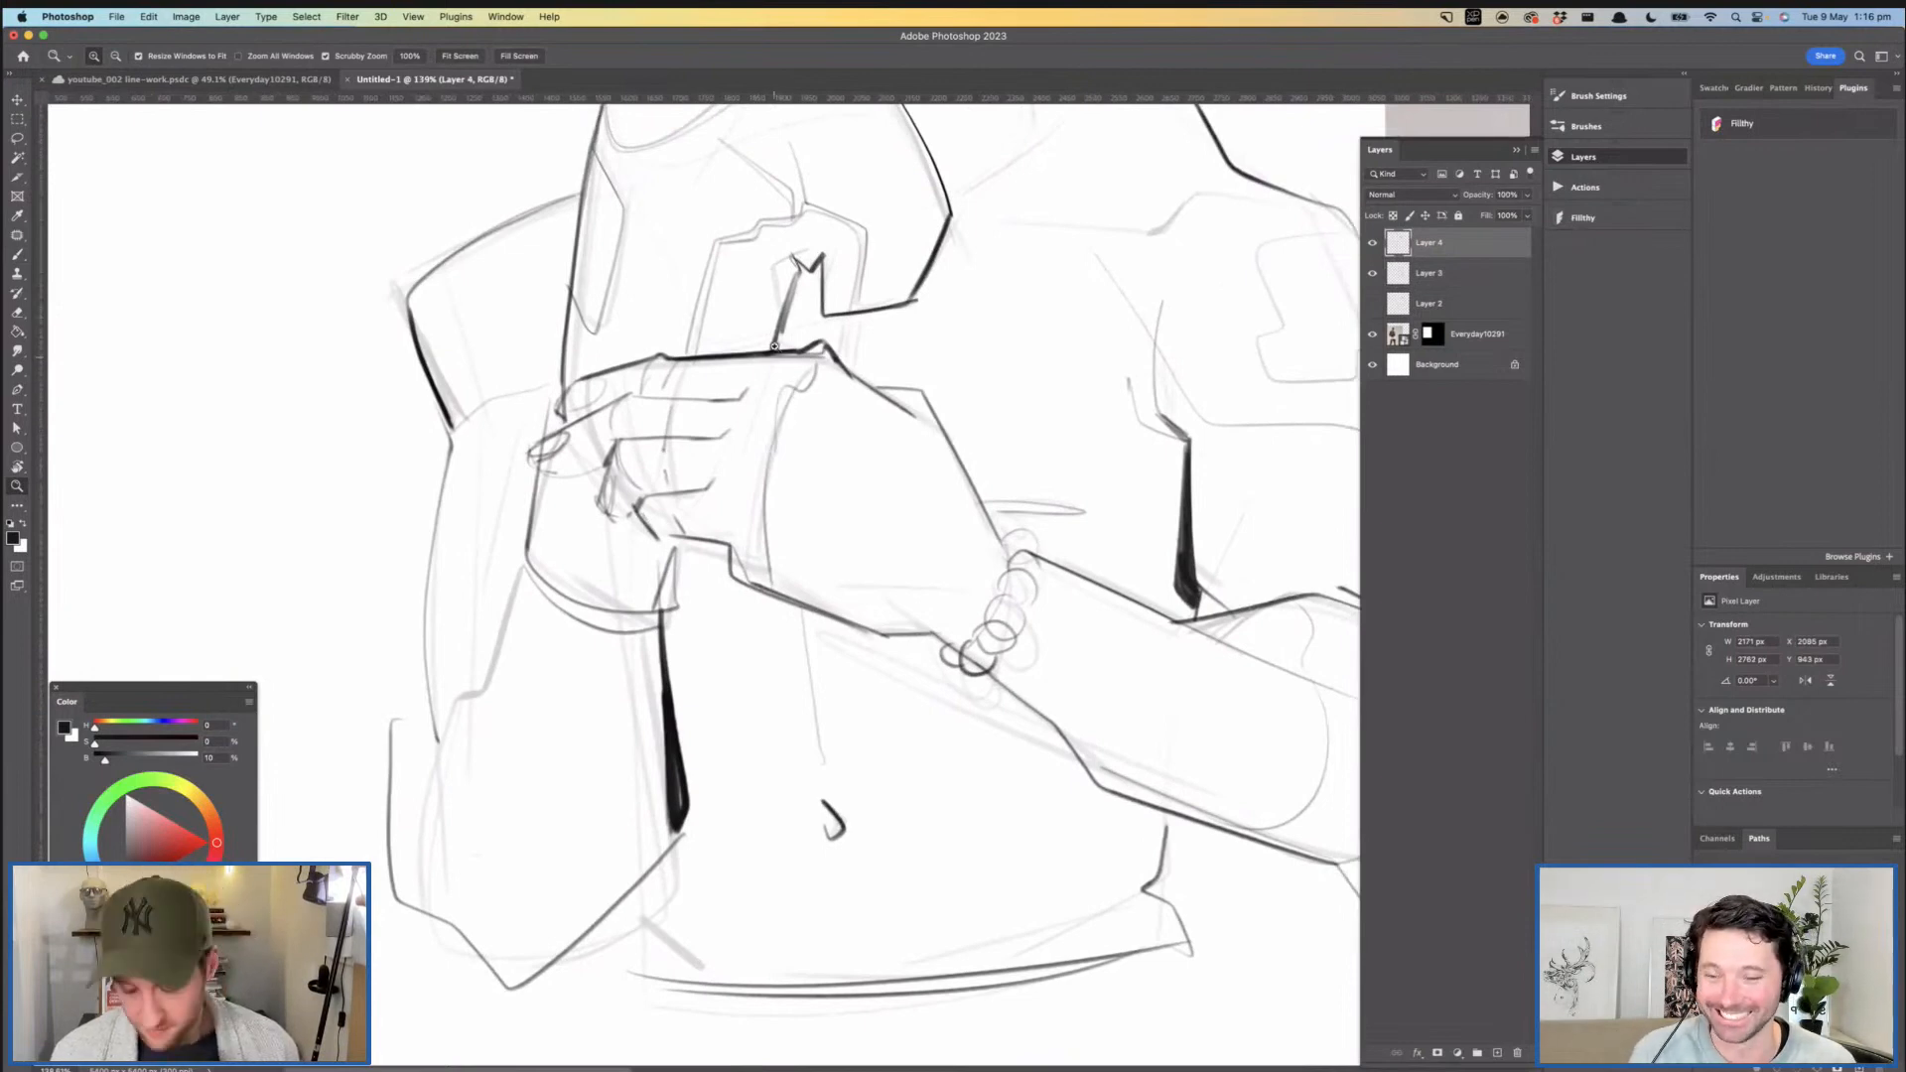
pyautogui.moveTo(805, 484)
pyautogui.mouseDown()
pyautogui.moveTo(756, 511)
pyautogui.moveTo(783, 537)
pyautogui.moveTo(1292, 314)
pyautogui.mouseUp()
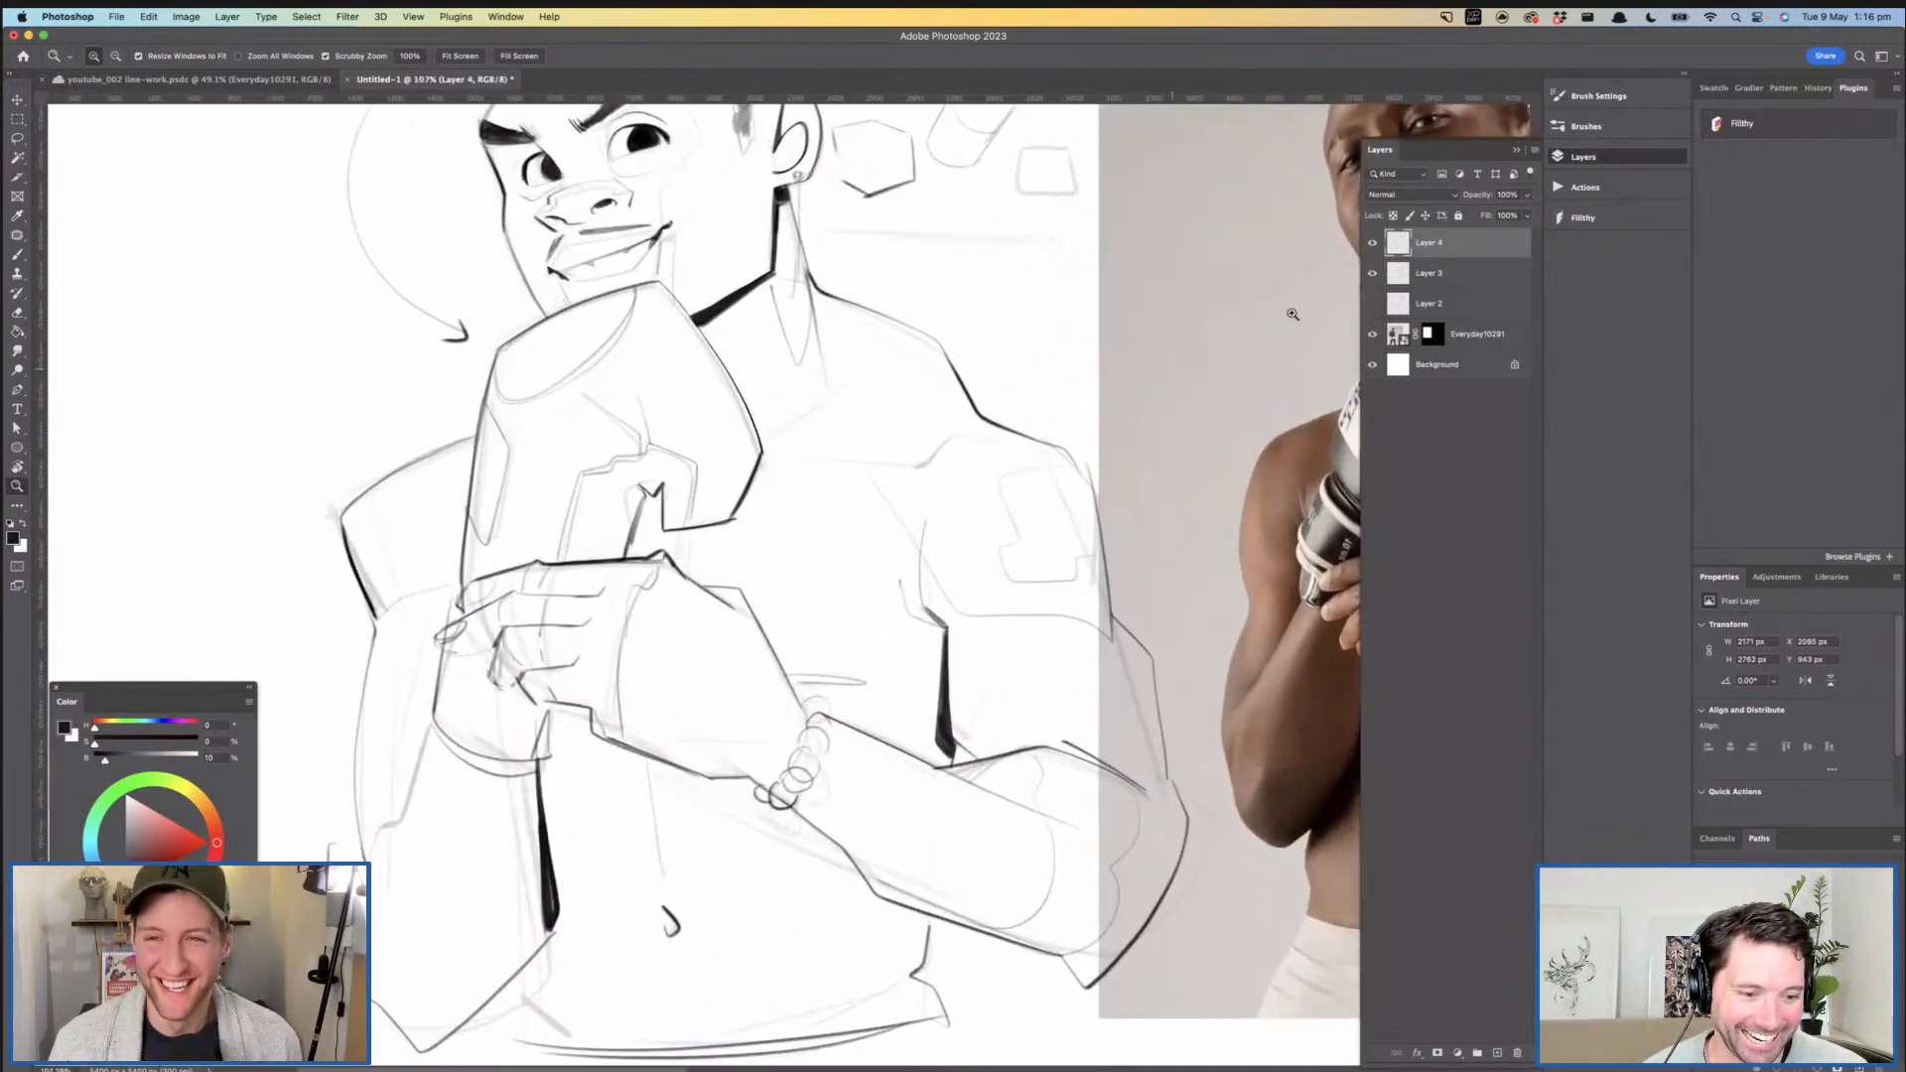
# - Group Layer 3 and Layer 4, merge a duplicate of the group into a single layer, and hide the original group
pyautogui.keyDown('shift'); pyautogui.click(1469, 273); pyautogui.keyUp('shift')
pyautogui.press('super+g')
pyautogui.press('super+j')
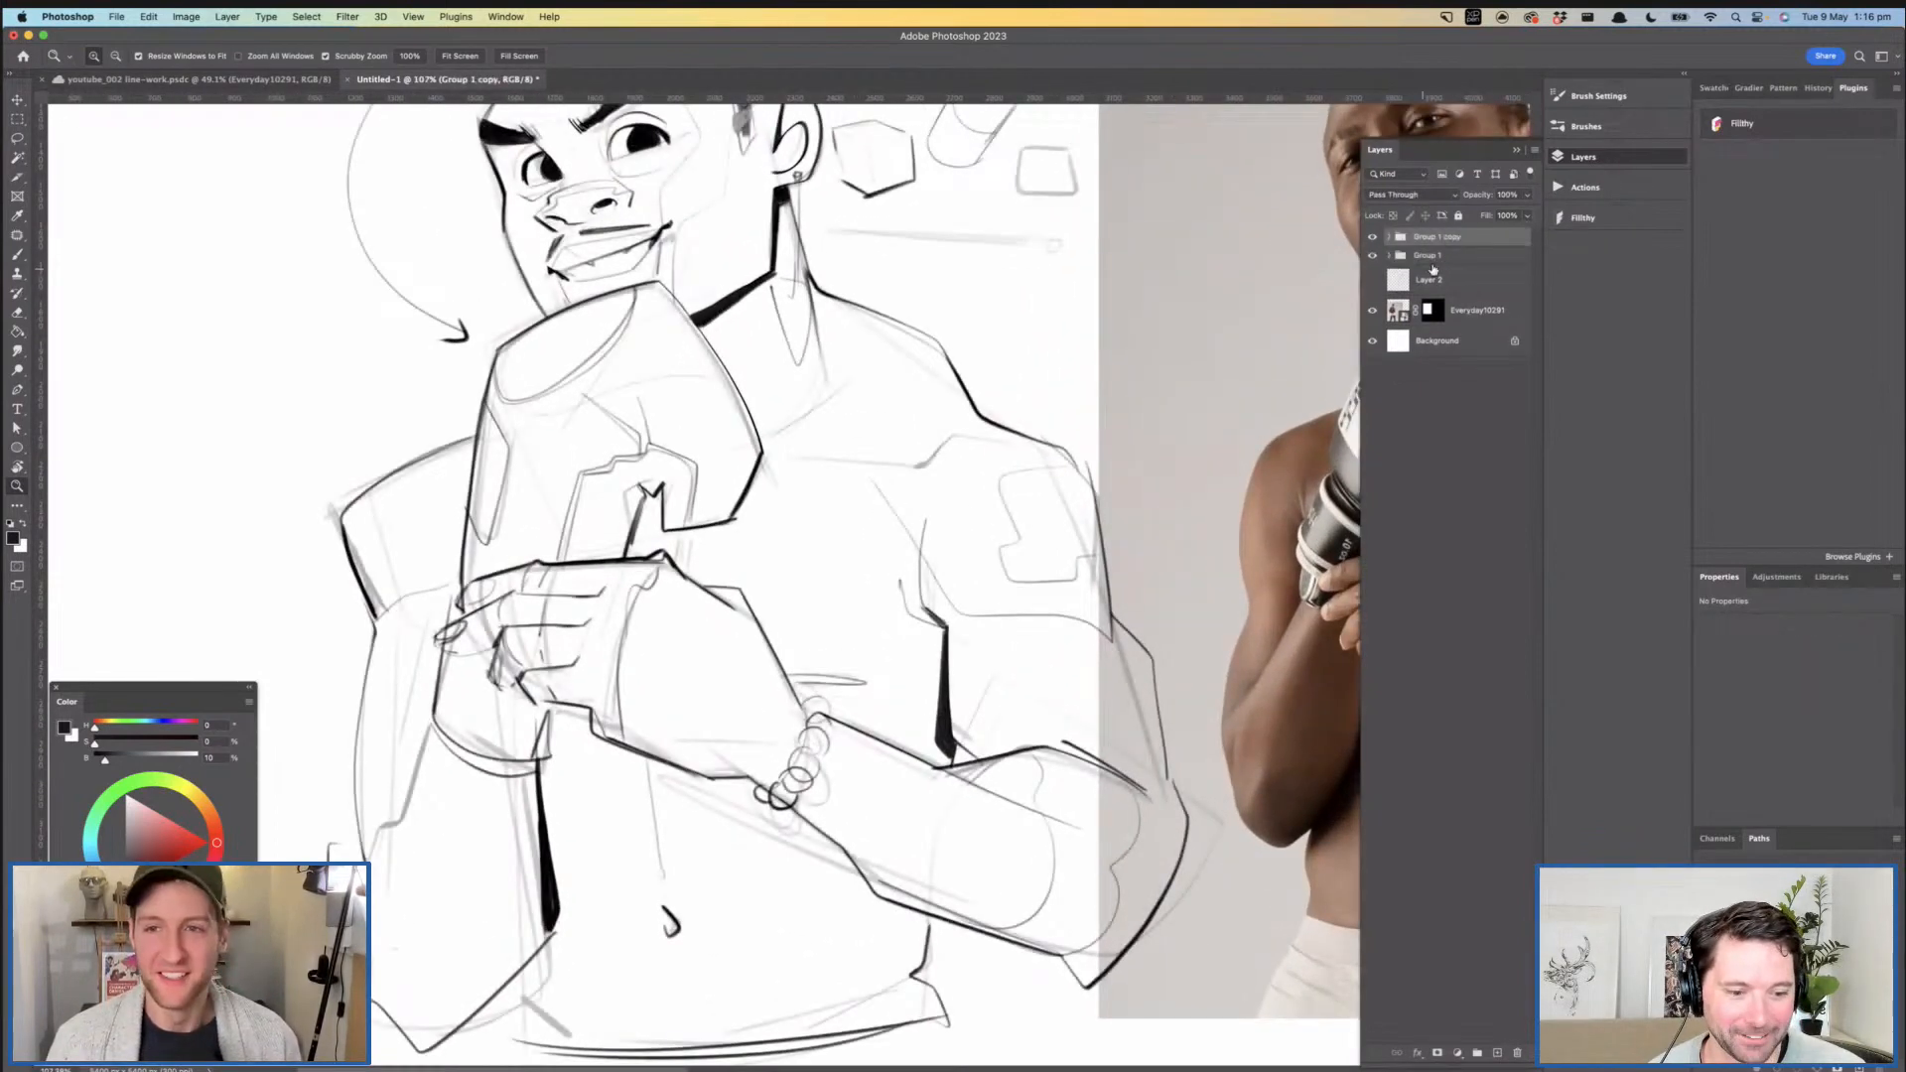
pyautogui.press('super+e')
pyautogui.click(1372, 267)
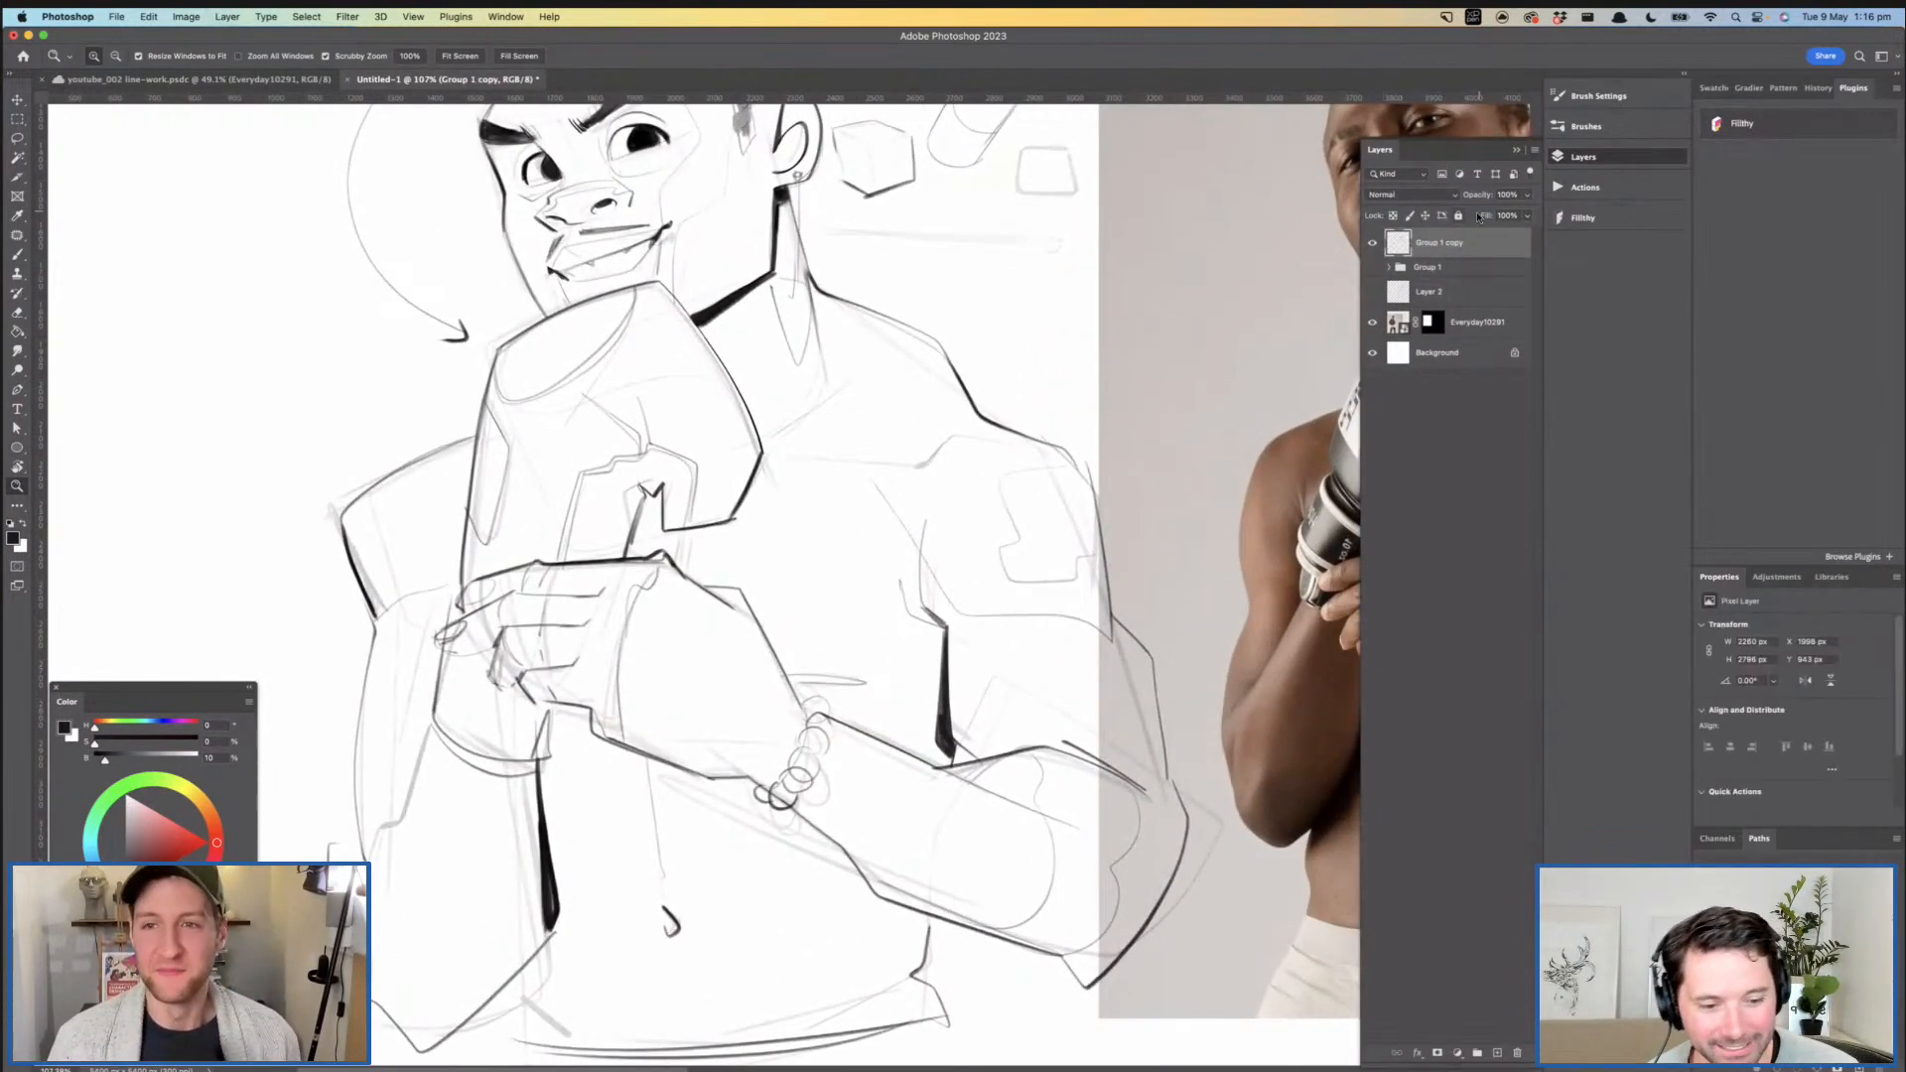
# - Lower the opacity of the Group 1 copy layer to 31%
pyautogui.moveTo(1481, 199); pyautogui.dragTo(1471, 199)
pyautogui.moveTo(978, 402); pyautogui.dragTo(928, 429)
pyautogui.moveTo(929, 430); pyautogui.dragTo(867, 492)
pyautogui.moveTo(646, 298); pyautogui.dragTo(729, 288)
pyautogui.moveTo(729, 288); pyautogui.dragTo(581, 385)
# - Switch to the long-skinny brush and reduce it to a small size for line work
pyautogui.press('b')
pyautogui.click(110, 56)
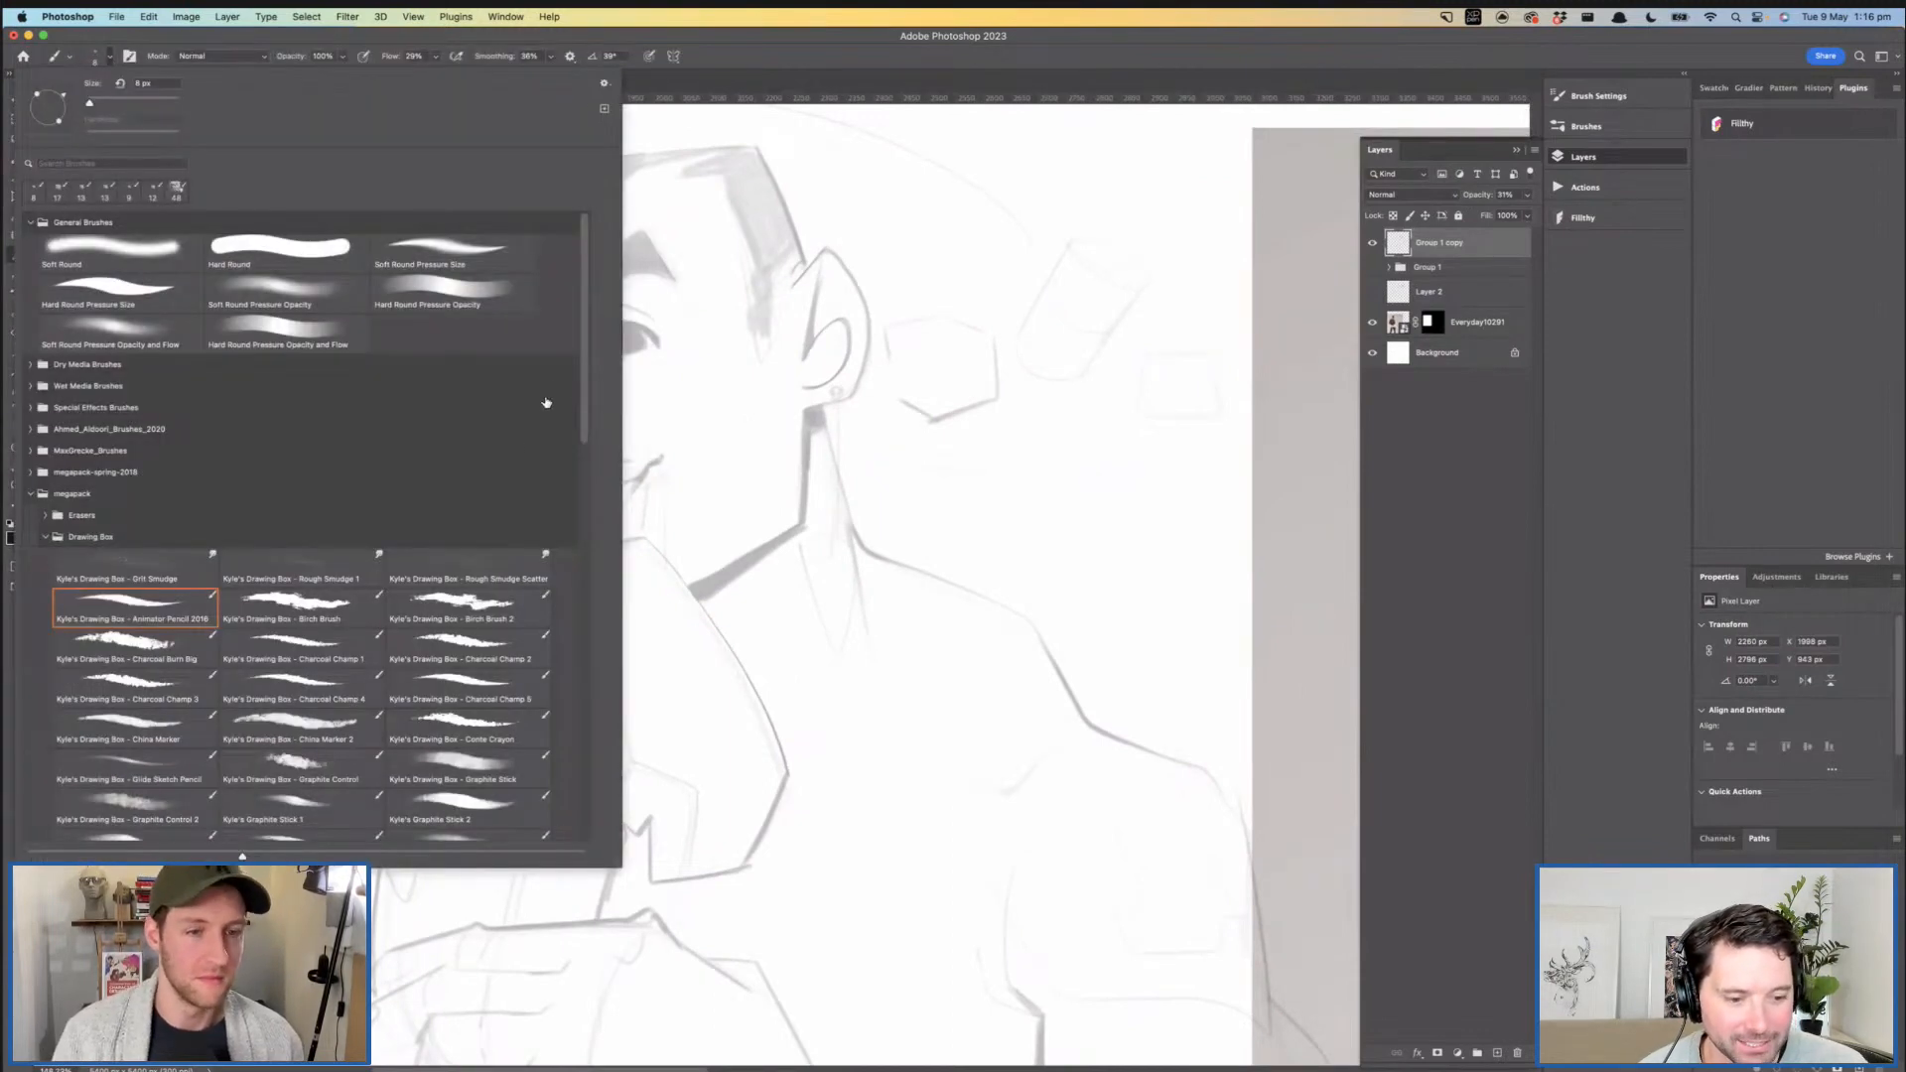
pyautogui.moveTo(587, 369); pyautogui.dragTo(585, 766)
pyautogui.click(454, 740)
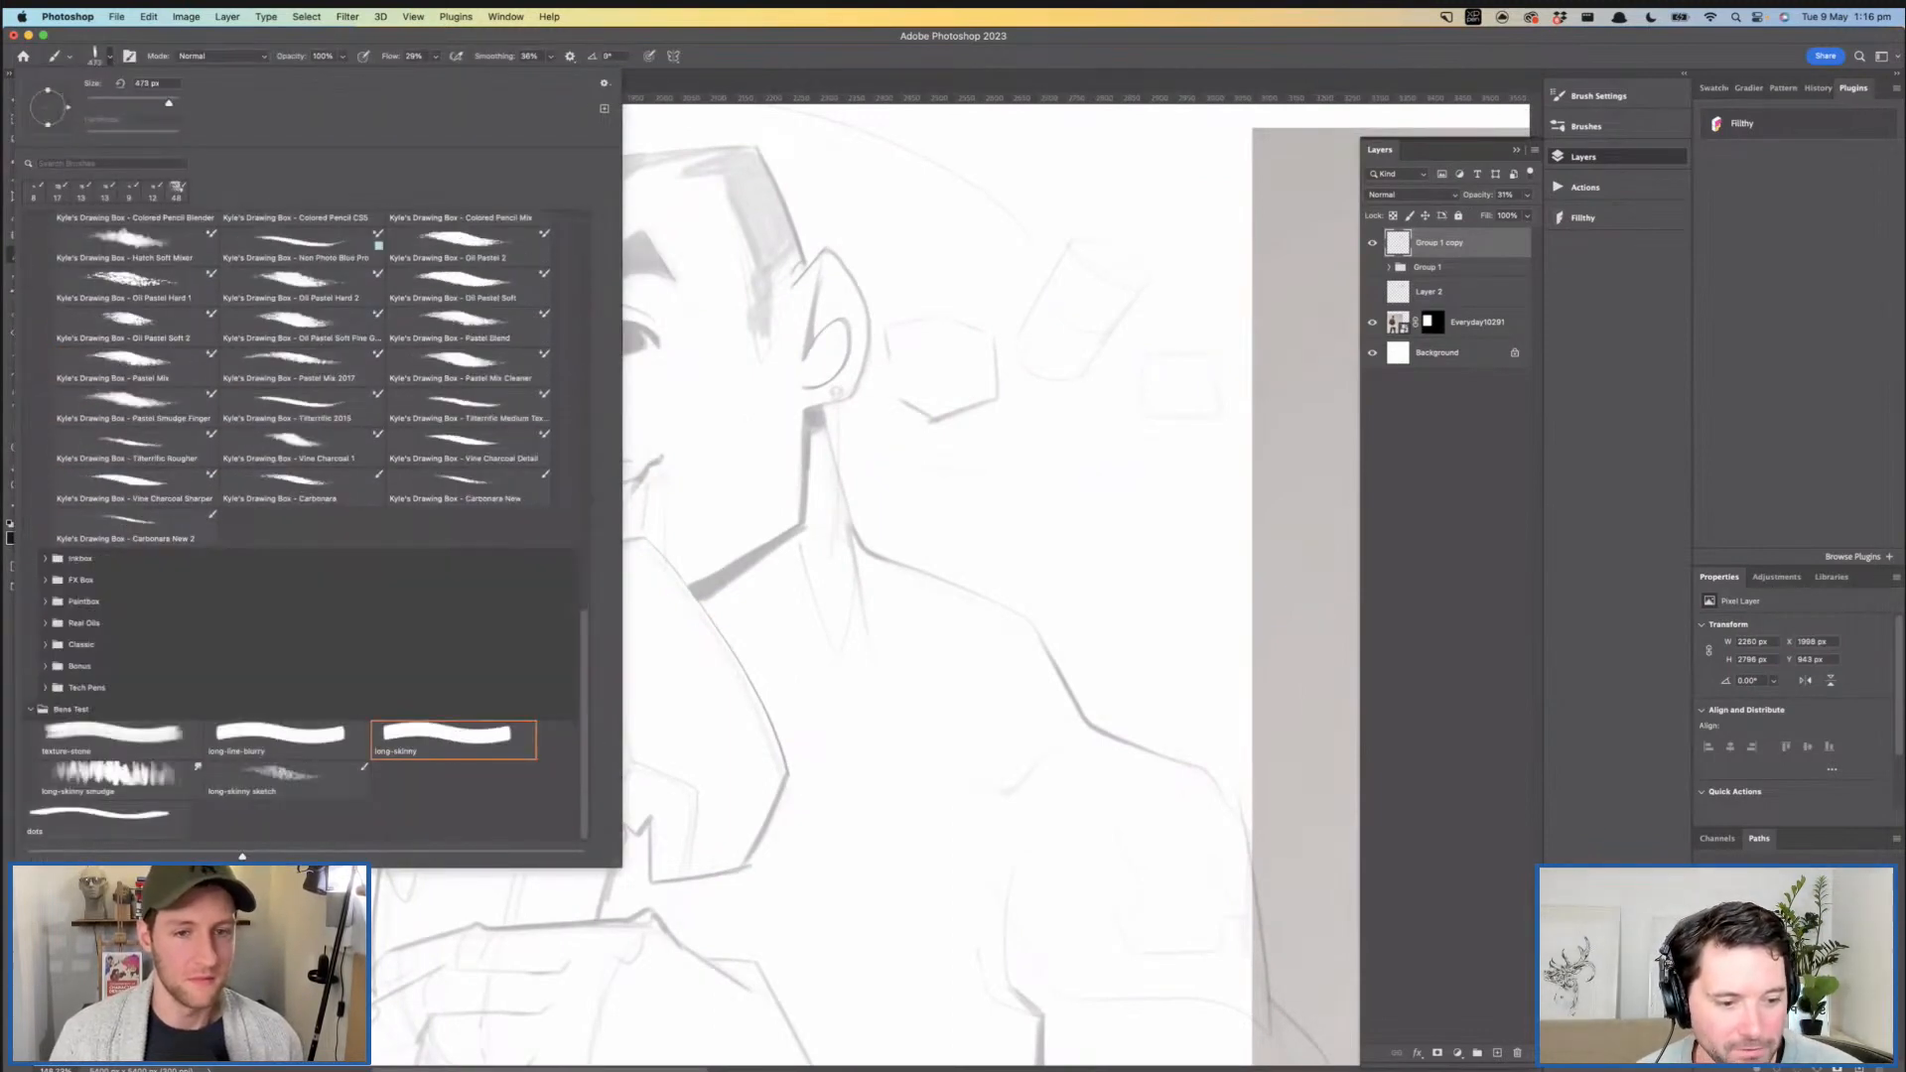
pyautogui.click(816, 443)
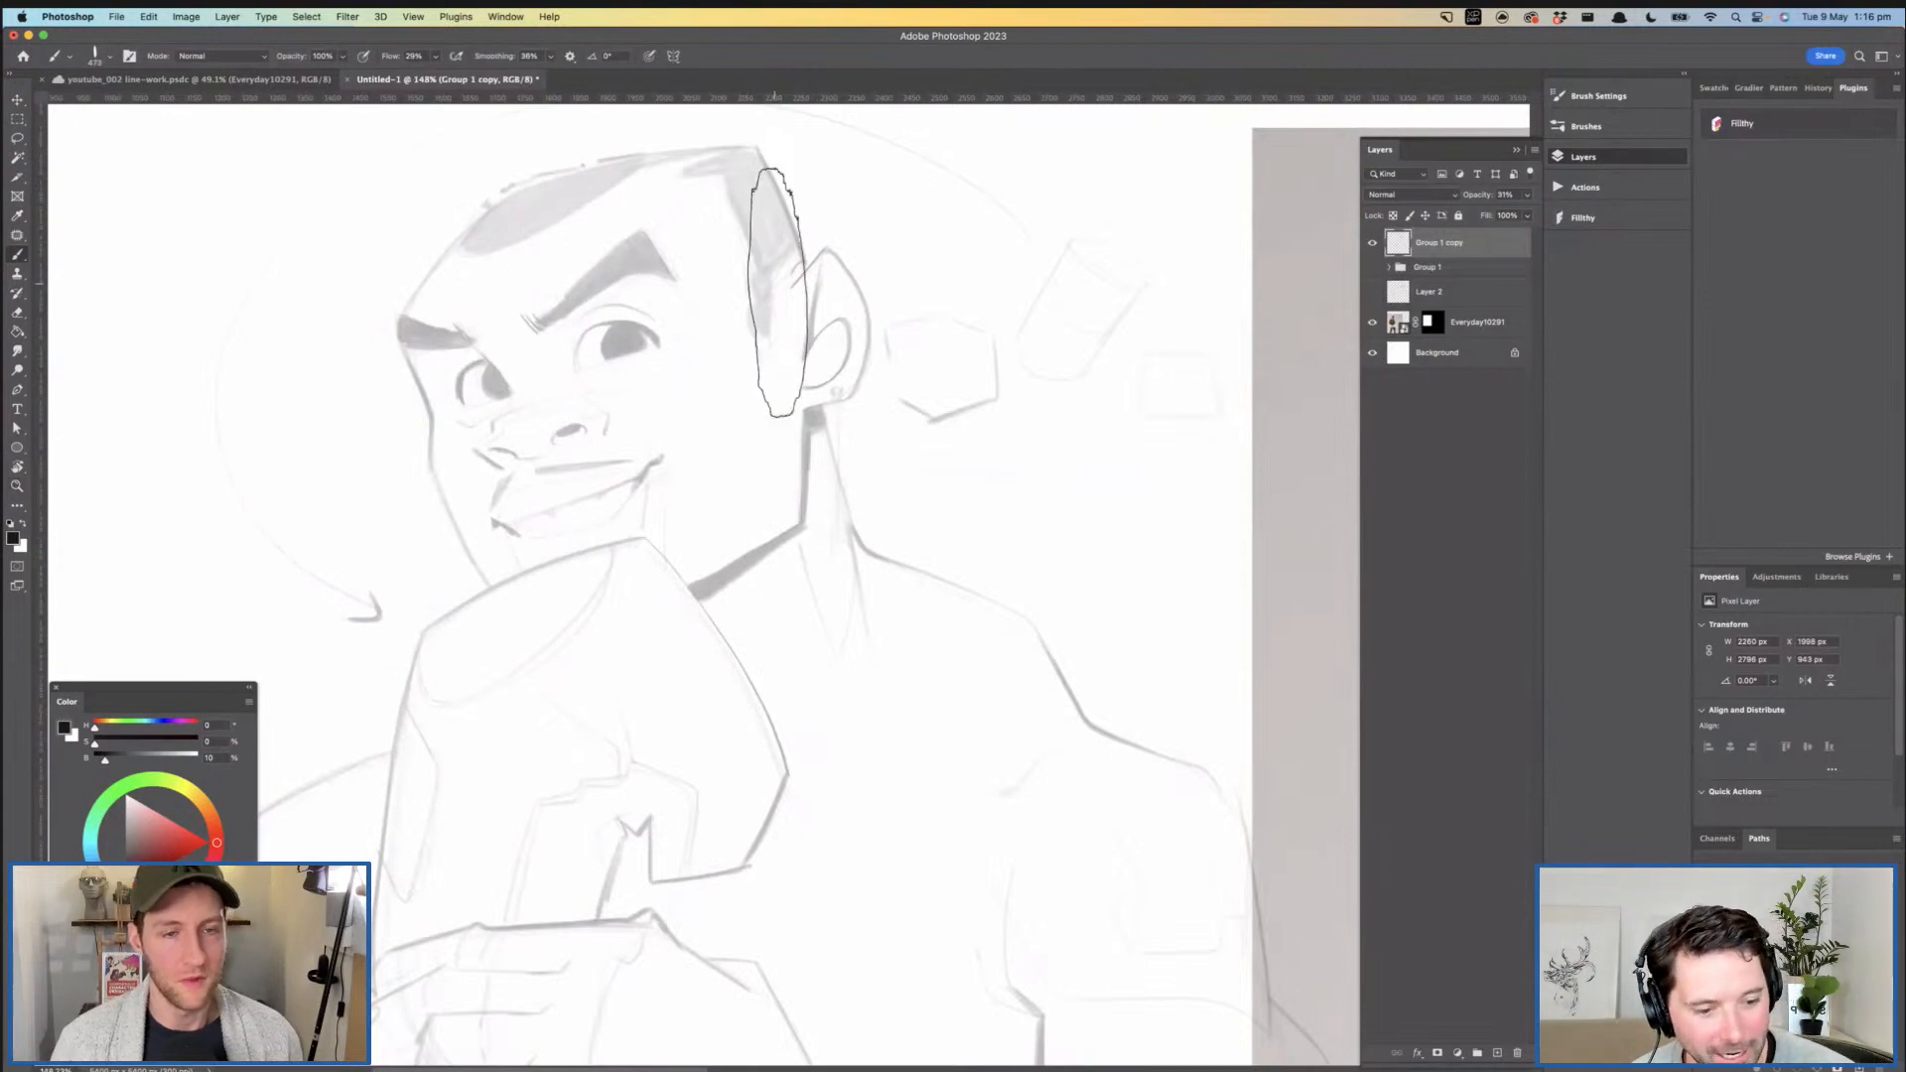
pyautogui.press('z')
pyautogui.moveTo(800, 422); pyautogui.dragTo(766, 429)
pyautogui.press('space')
pyautogui.moveTo(768, 430); pyautogui.dragTo(691, 446)
pyautogui.press('b')
pyautogui.moveTo(721, 377); pyautogui.dragTo(555, 385)
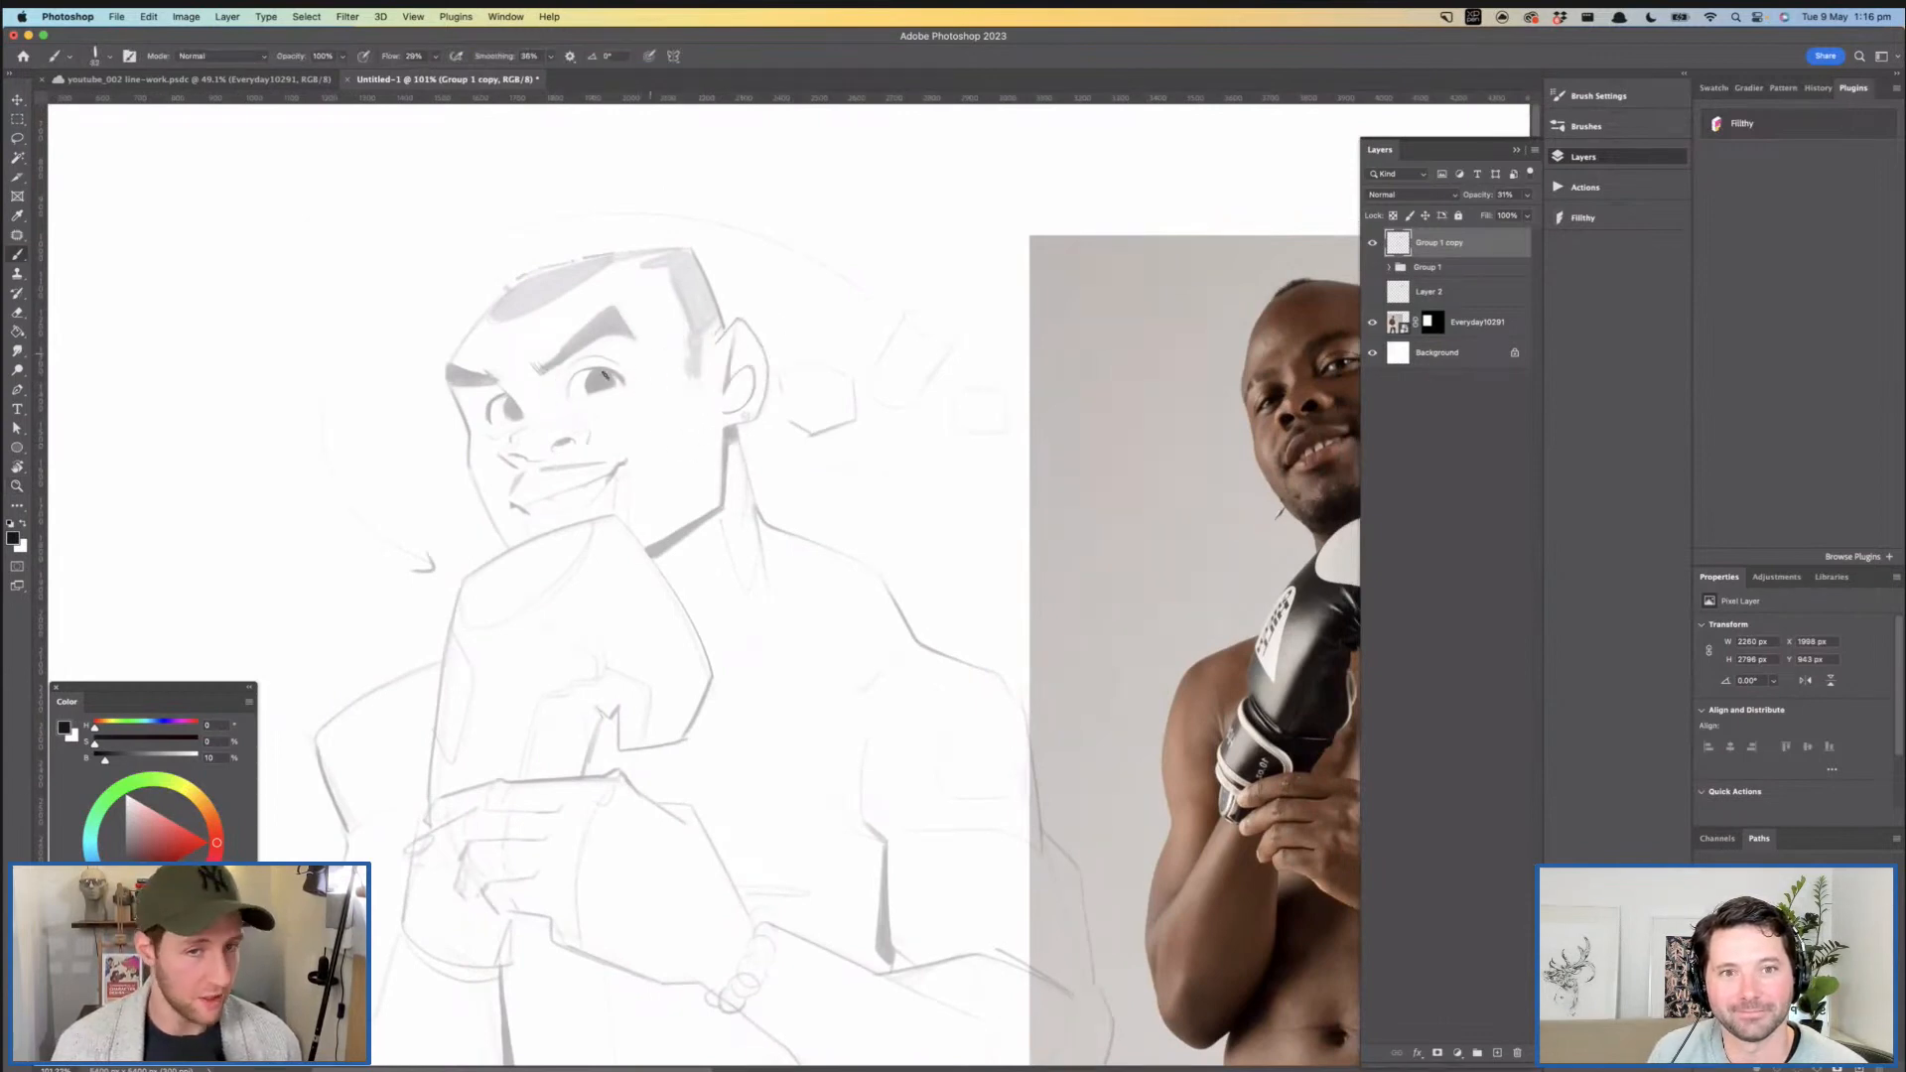
pyautogui.moveTo(737, 425)
pyautogui.mouseDown()
pyautogui.moveTo(706, 430)
pyautogui.moveTo(740, 407)
pyautogui.mouseUp()
# - Add a new layer above the faded Group 1 copy and set the drawing colour to pure black
pyautogui.press('z')
pyautogui.moveTo(740, 407); pyautogui.dragTo(790, 422)
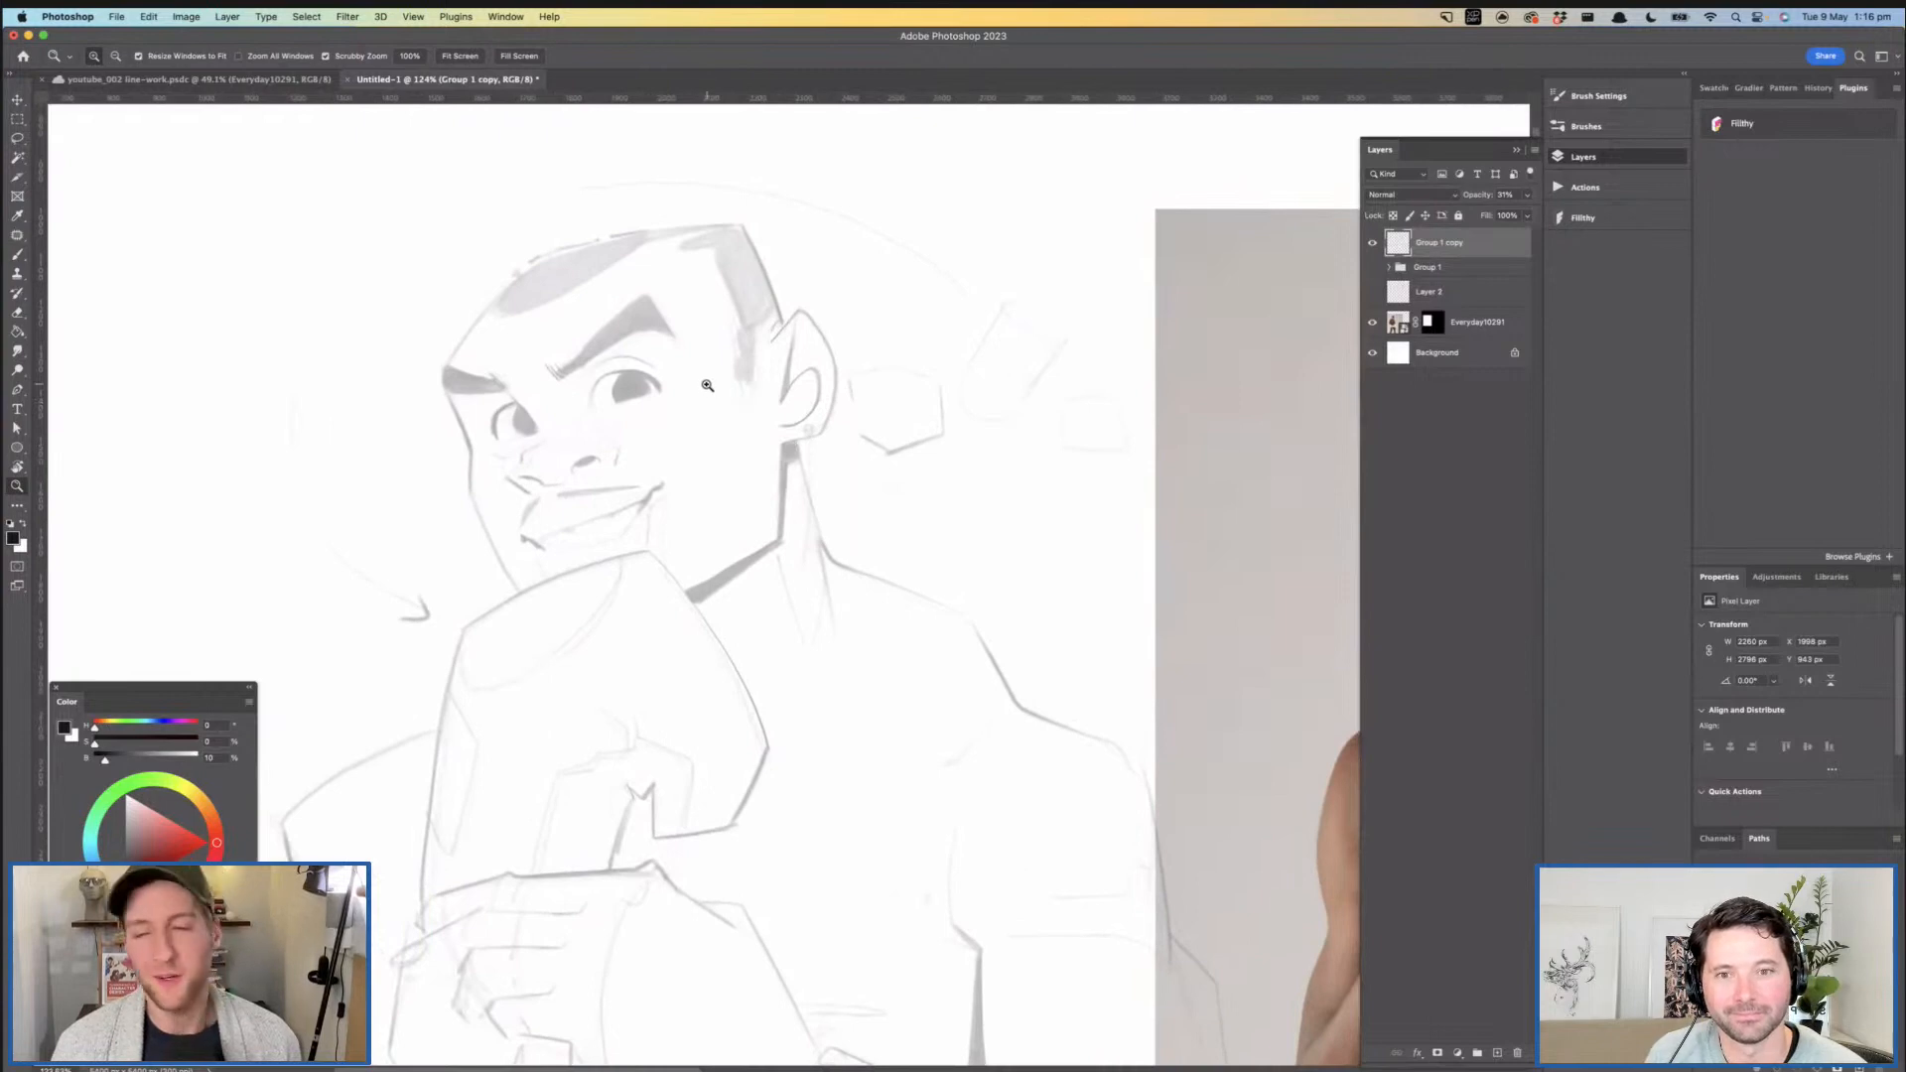
pyautogui.moveTo(764, 436)
pyautogui.mouseDown()
pyautogui.moveTo(766, 458)
pyautogui.moveTo(704, 464)
pyautogui.moveTo(713, 484)
pyautogui.mouseUp()
pyautogui.moveTo(502, 427); pyautogui.dragTo(635, 422)
pyautogui.press('b')
pyautogui.moveTo(445, 408); pyautogui.dragTo(442, 409)
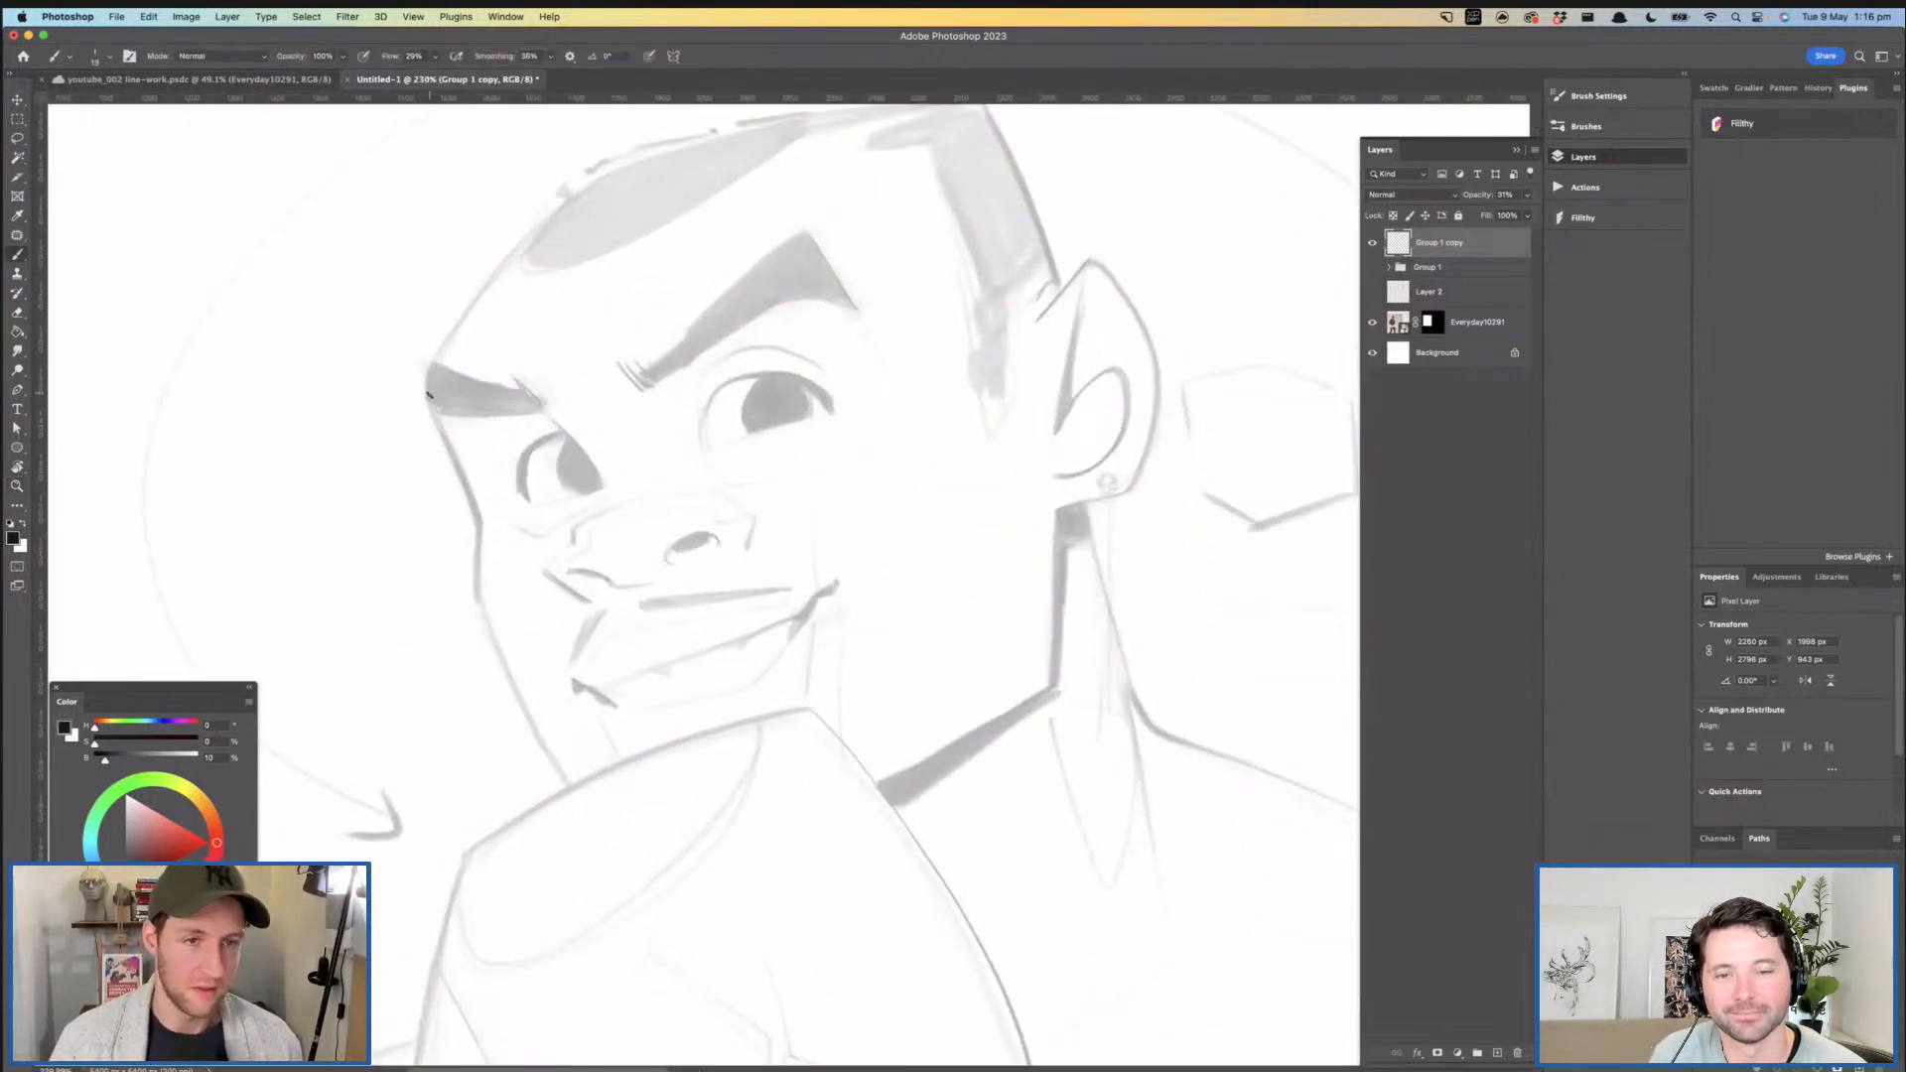
pyautogui.click(1497, 1053)
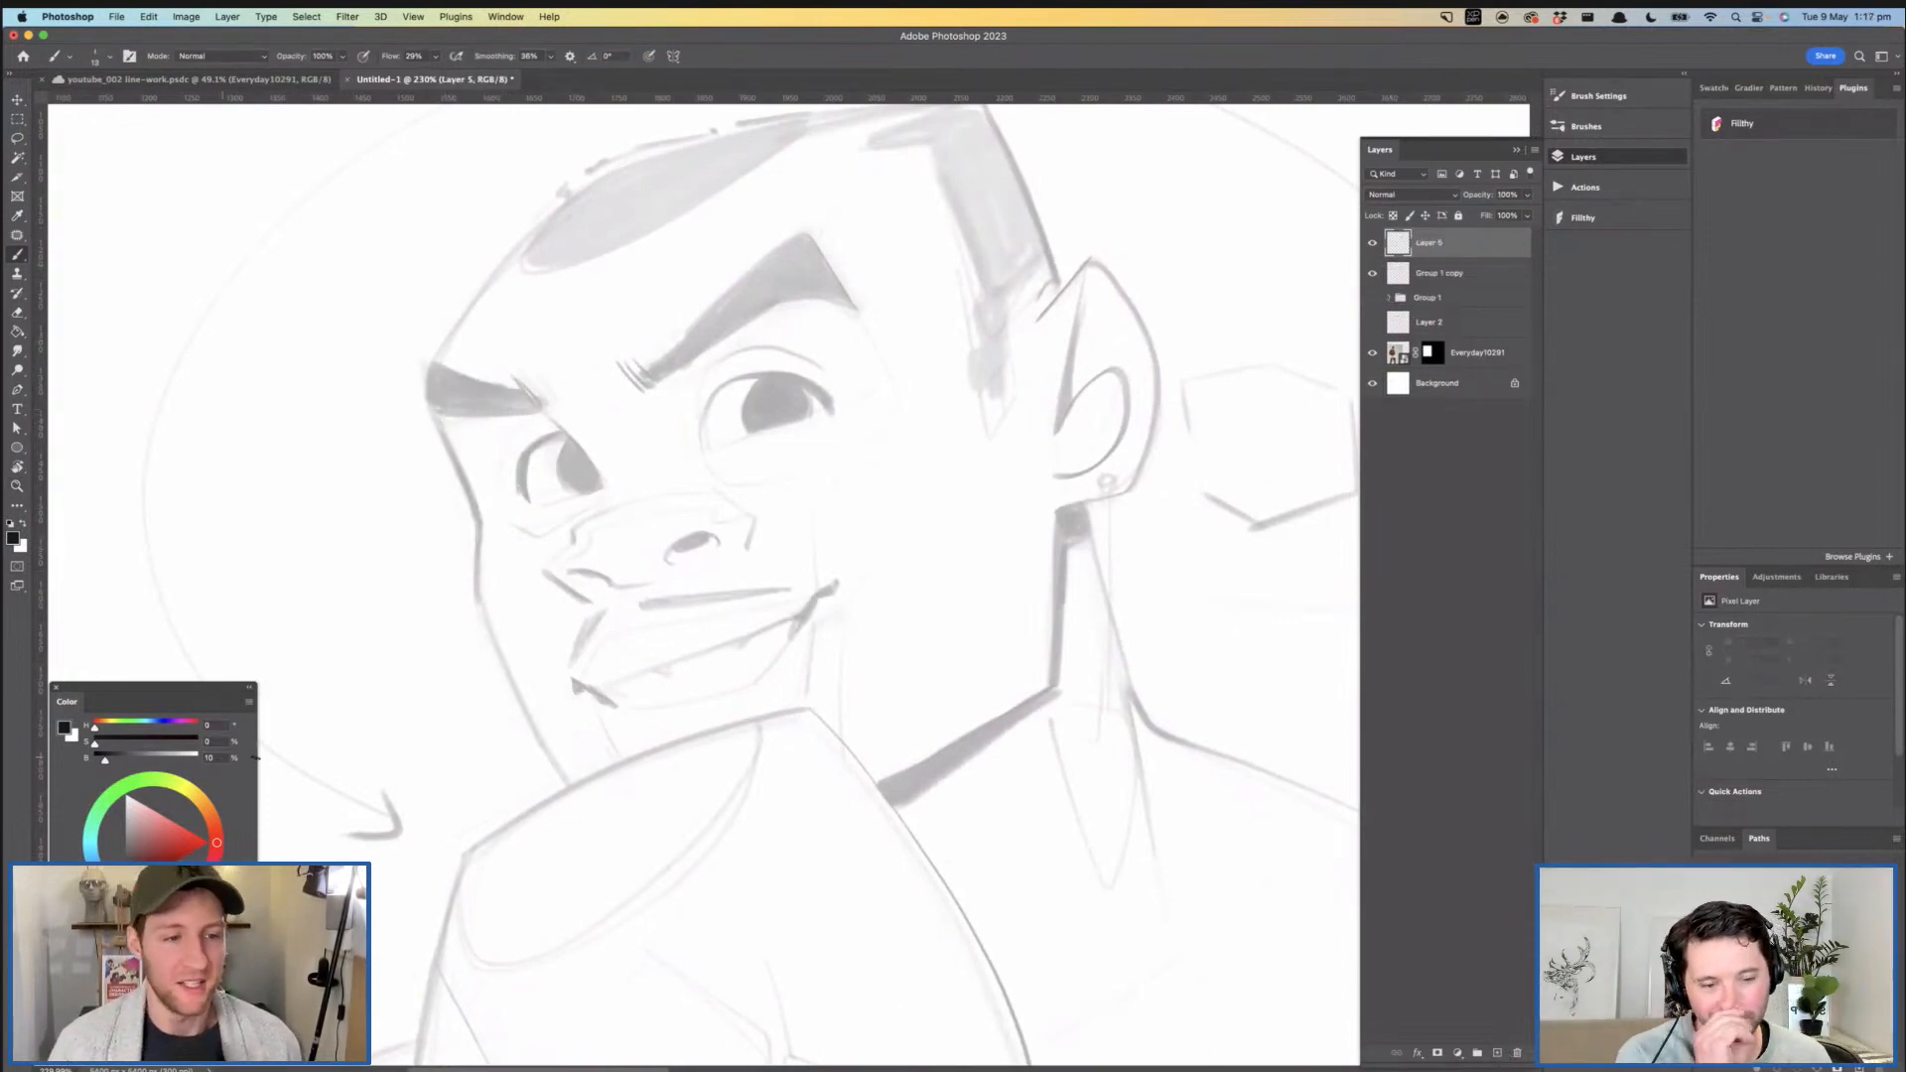
pyautogui.moveTo(103, 758); pyautogui.dragTo(95, 758)
# - Set the brush flow to 100% and ink the far side of the face from the brow down to the cheek
pyautogui.moveTo(682, 453)
pyautogui.mouseDown()
pyautogui.moveTo(644, 498)
pyautogui.moveTo(673, 470)
pyautogui.mouseUp()
pyautogui.moveTo(415, 476); pyautogui.dragTo(461, 628)
pyautogui.press('super+z')
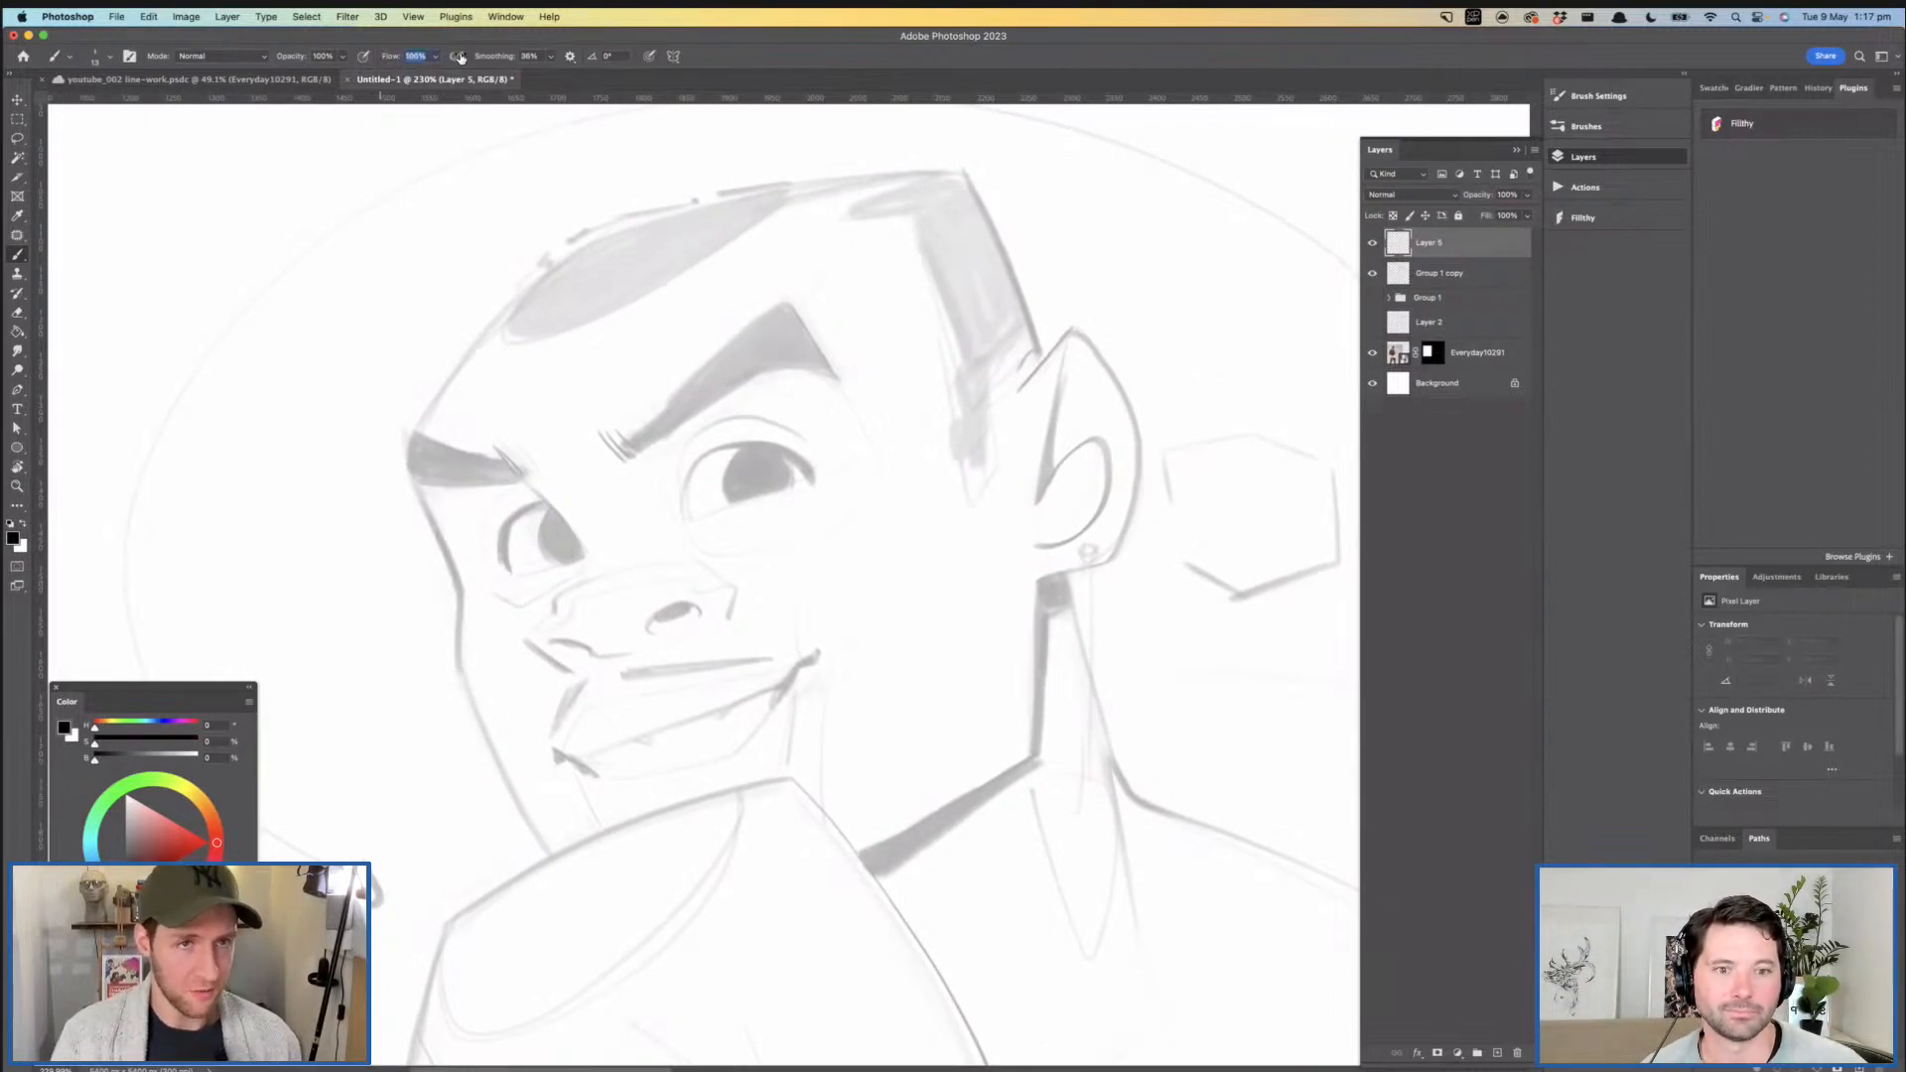
pyautogui.moveTo(414, 480)
pyautogui.mouseDown()
pyautogui.moveTo(460, 586)
pyautogui.moveTo(460, 641)
pyautogui.mouseUp()
pyautogui.moveTo(575, 544)
pyautogui.mouseDown()
pyautogui.moveTo(542, 526)
pyautogui.moveTo(590, 523)
pyautogui.mouseUp()
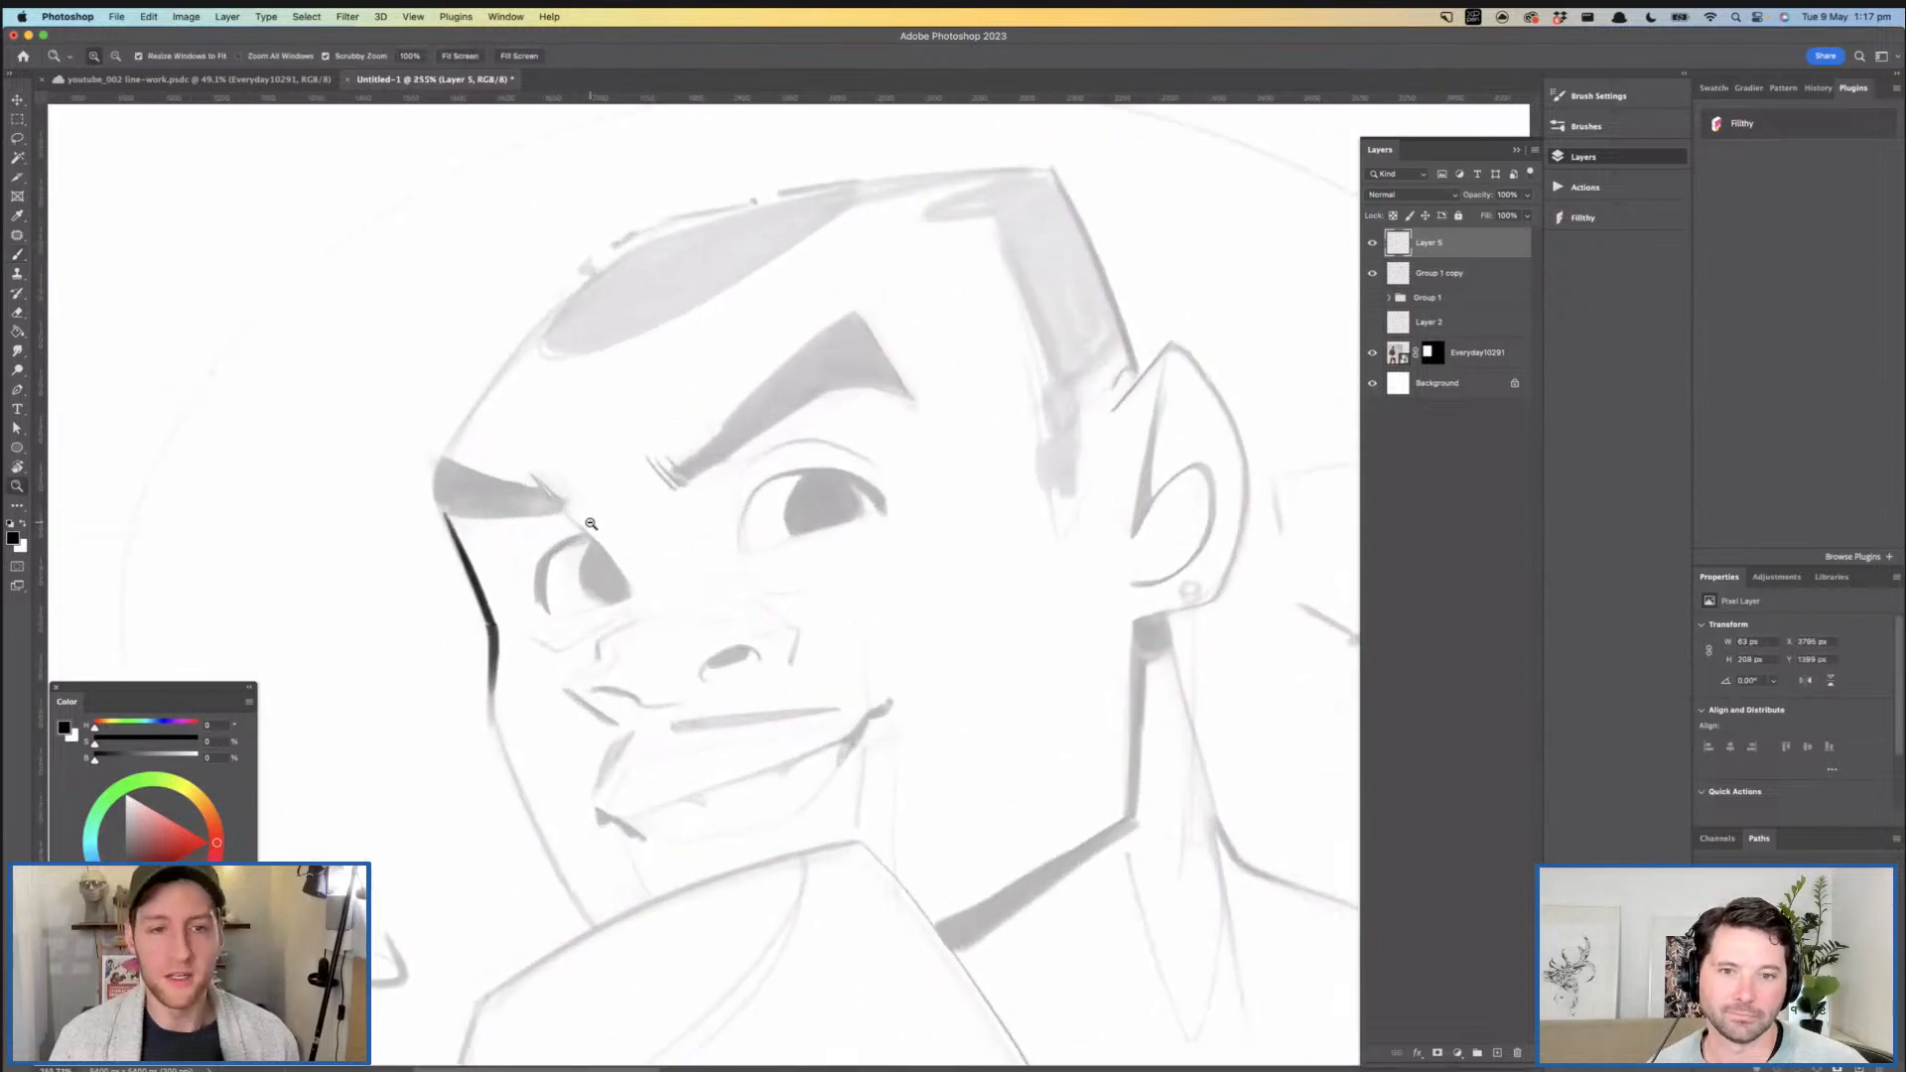
# - Ink a thin forehead contour rising from the far eyebrow towards the hairline
pyautogui.moveTo(440, 489)
pyautogui.mouseDown()
pyautogui.moveTo(476, 393)
pyautogui.moveTo(556, 290)
pyautogui.mouseUp()
pyautogui.press('super+z')
pyautogui.moveTo(441, 494); pyautogui.dragTo(556, 324)
pyautogui.press('super+z')
pyautogui.moveTo(440, 502); pyautogui.dragTo(548, 316)
pyautogui.moveTo(736, 313); pyautogui.dragTo(673, 312)
pyautogui.moveTo(801, 348); pyautogui.dragTo(683, 304)
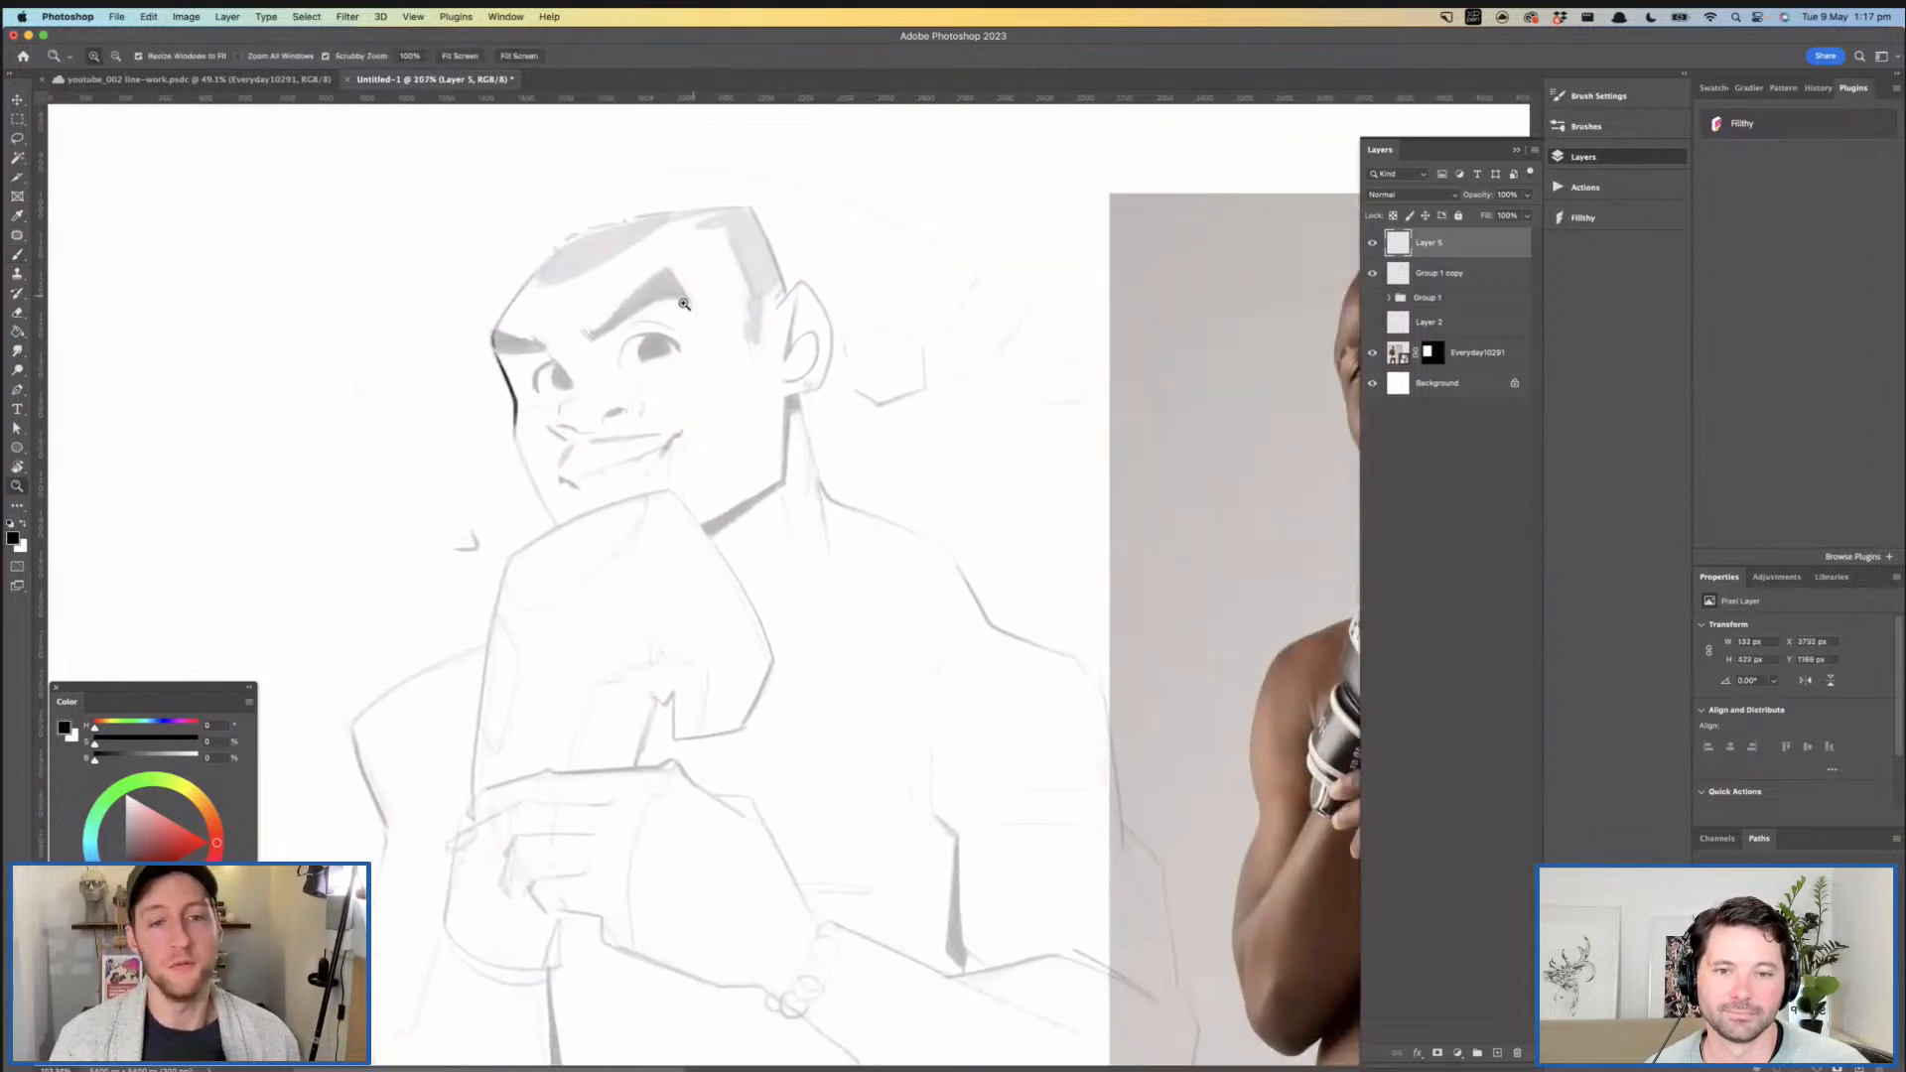
# - Ink the jawline from below the ear to the chin side of the glove, thickening it towards the glove
pyautogui.moveTo(715, 513)
pyautogui.mouseDown()
pyautogui.moveTo(687, 475)
pyautogui.moveTo(708, 509)
pyautogui.mouseUp()
pyautogui.moveTo(752, 415)
pyautogui.mouseDown()
pyautogui.moveTo(820, 388)
pyautogui.moveTo(791, 547)
pyautogui.mouseUp()
pyautogui.press('super+z')
pyautogui.moveTo(800, 425); pyautogui.dragTo(793, 609)
pyautogui.moveTo(860, 544)
pyautogui.mouseDown()
pyautogui.moveTo(830, 550)
pyautogui.moveTo(770, 443)
pyautogui.moveTo(824, 447)
pyautogui.mouseUp()
pyautogui.press('b')
pyautogui.moveTo(673, 553)
pyautogui.mouseDown()
pyautogui.moveTo(820, 464)
pyautogui.moveTo(684, 564)
pyautogui.mouseUp()
pyautogui.press('super+z')
pyautogui.press('super+z')
pyautogui.press('z')
pyautogui.moveTo(799, 468)
pyautogui.mouseDown()
pyautogui.moveTo(740, 478)
pyautogui.moveTo(816, 489)
pyautogui.moveTo(796, 492)
pyautogui.mouseUp()
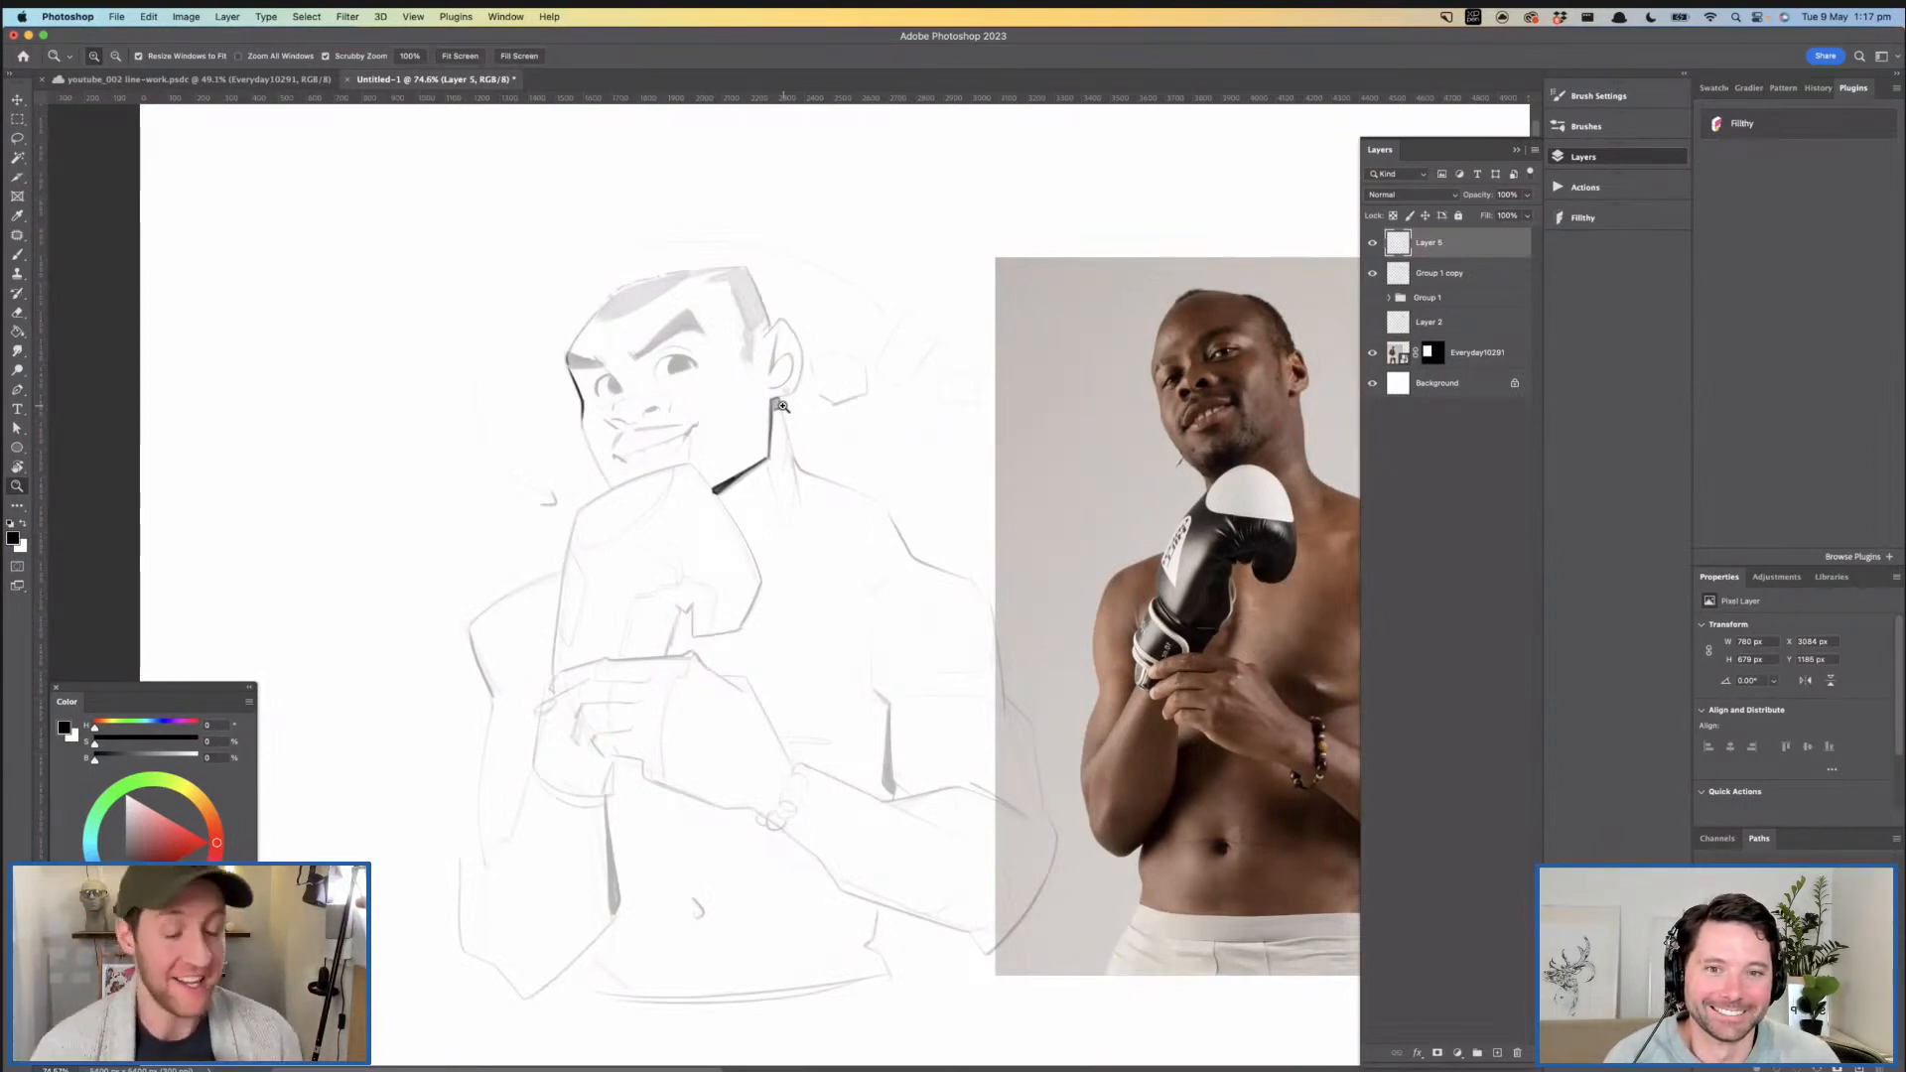
# - Ink and shade the small shadow block directly beneath the ear
pyautogui.moveTo(712, 557); pyautogui.dragTo(685, 545)
pyautogui.moveTo(681, 389); pyautogui.dragTo(770, 421)
pyautogui.press('b')
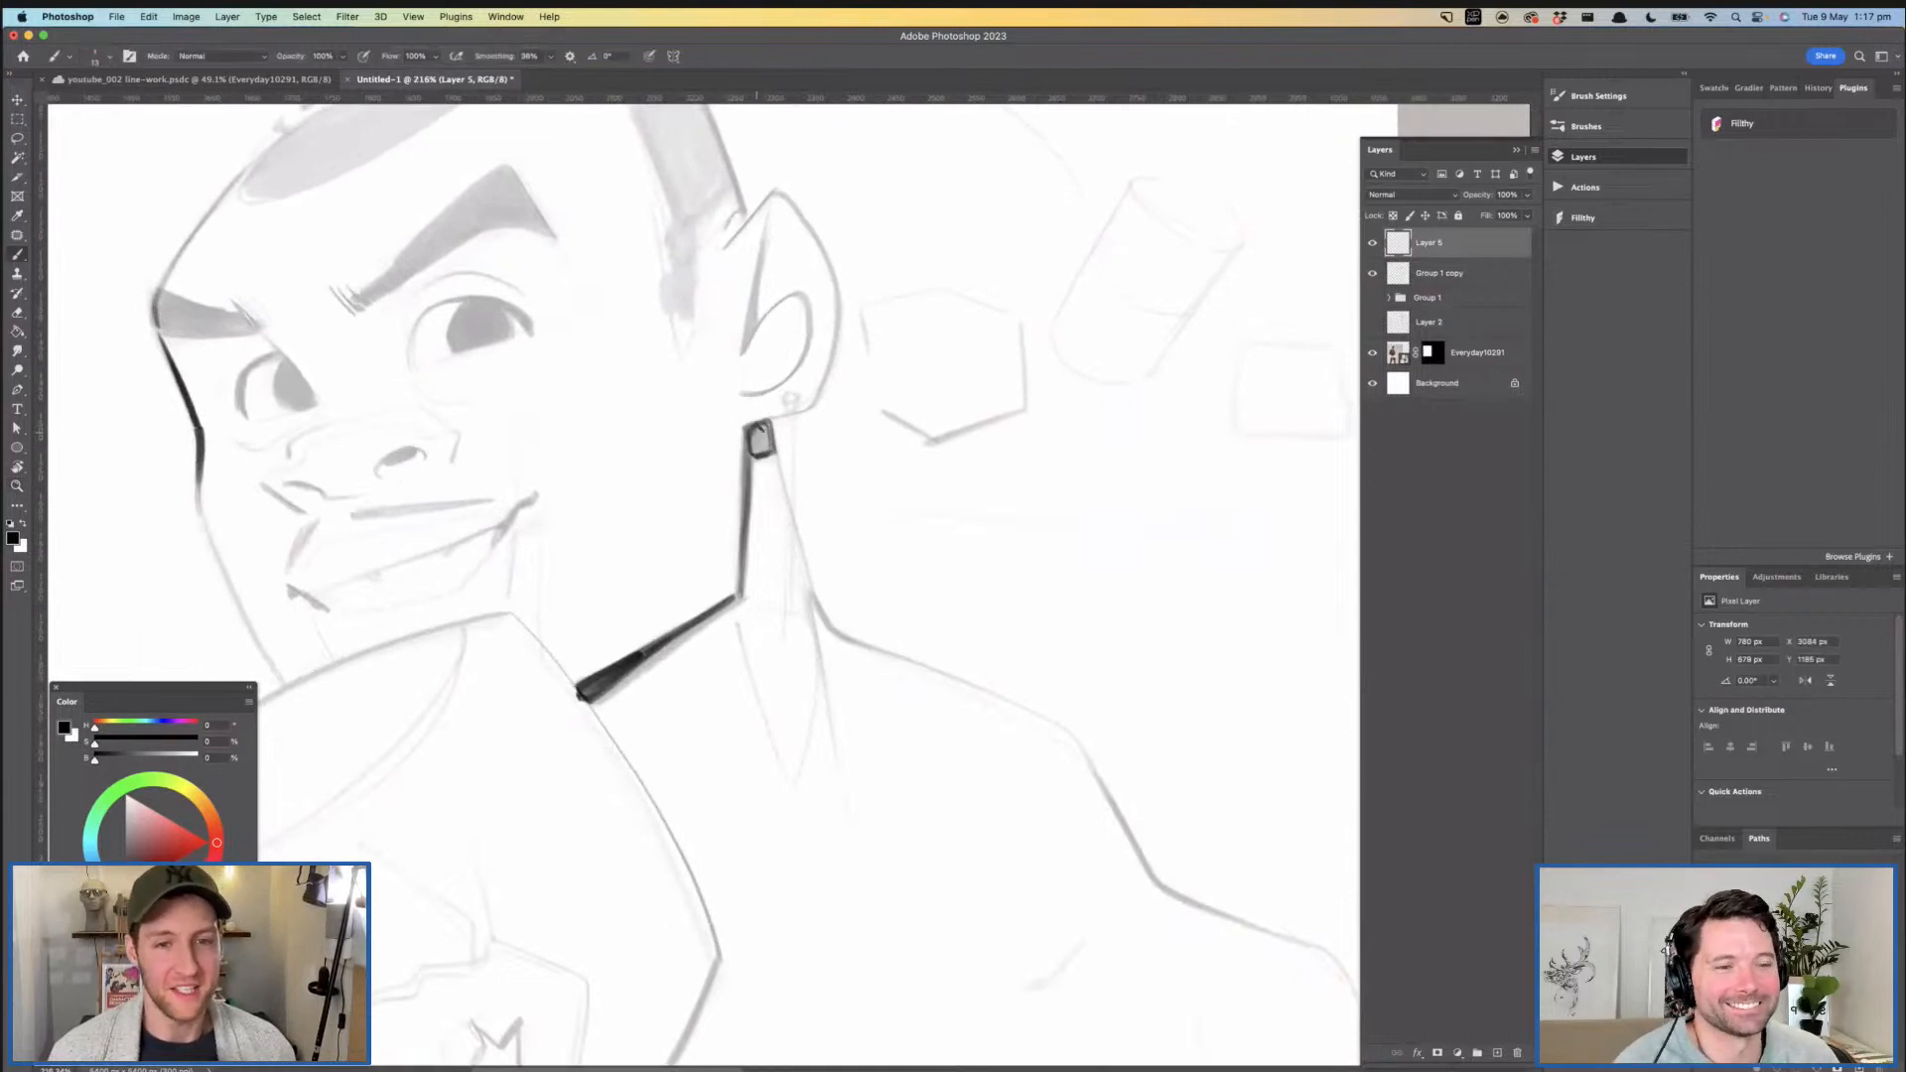
pyautogui.press('super+z')
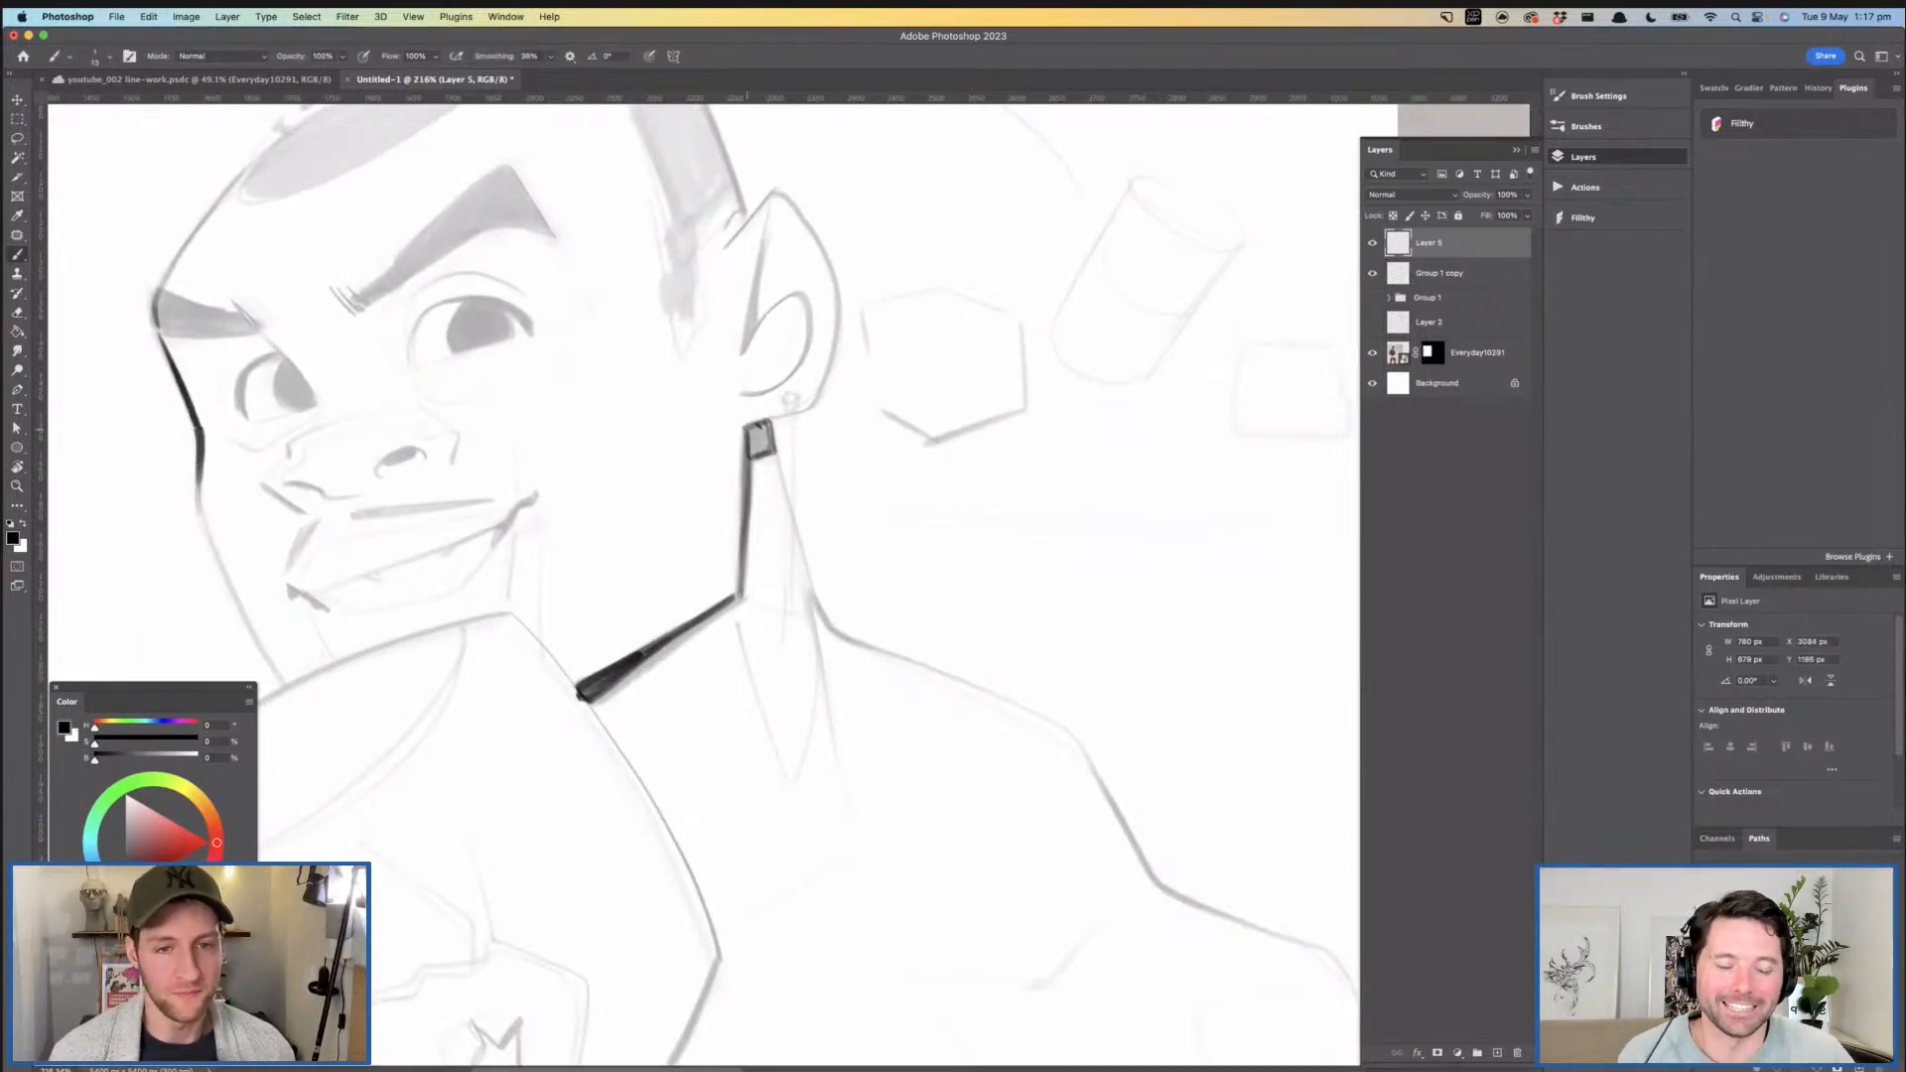
pyautogui.press('z')
pyautogui.moveTo(806, 427); pyautogui.dragTo(779, 423)
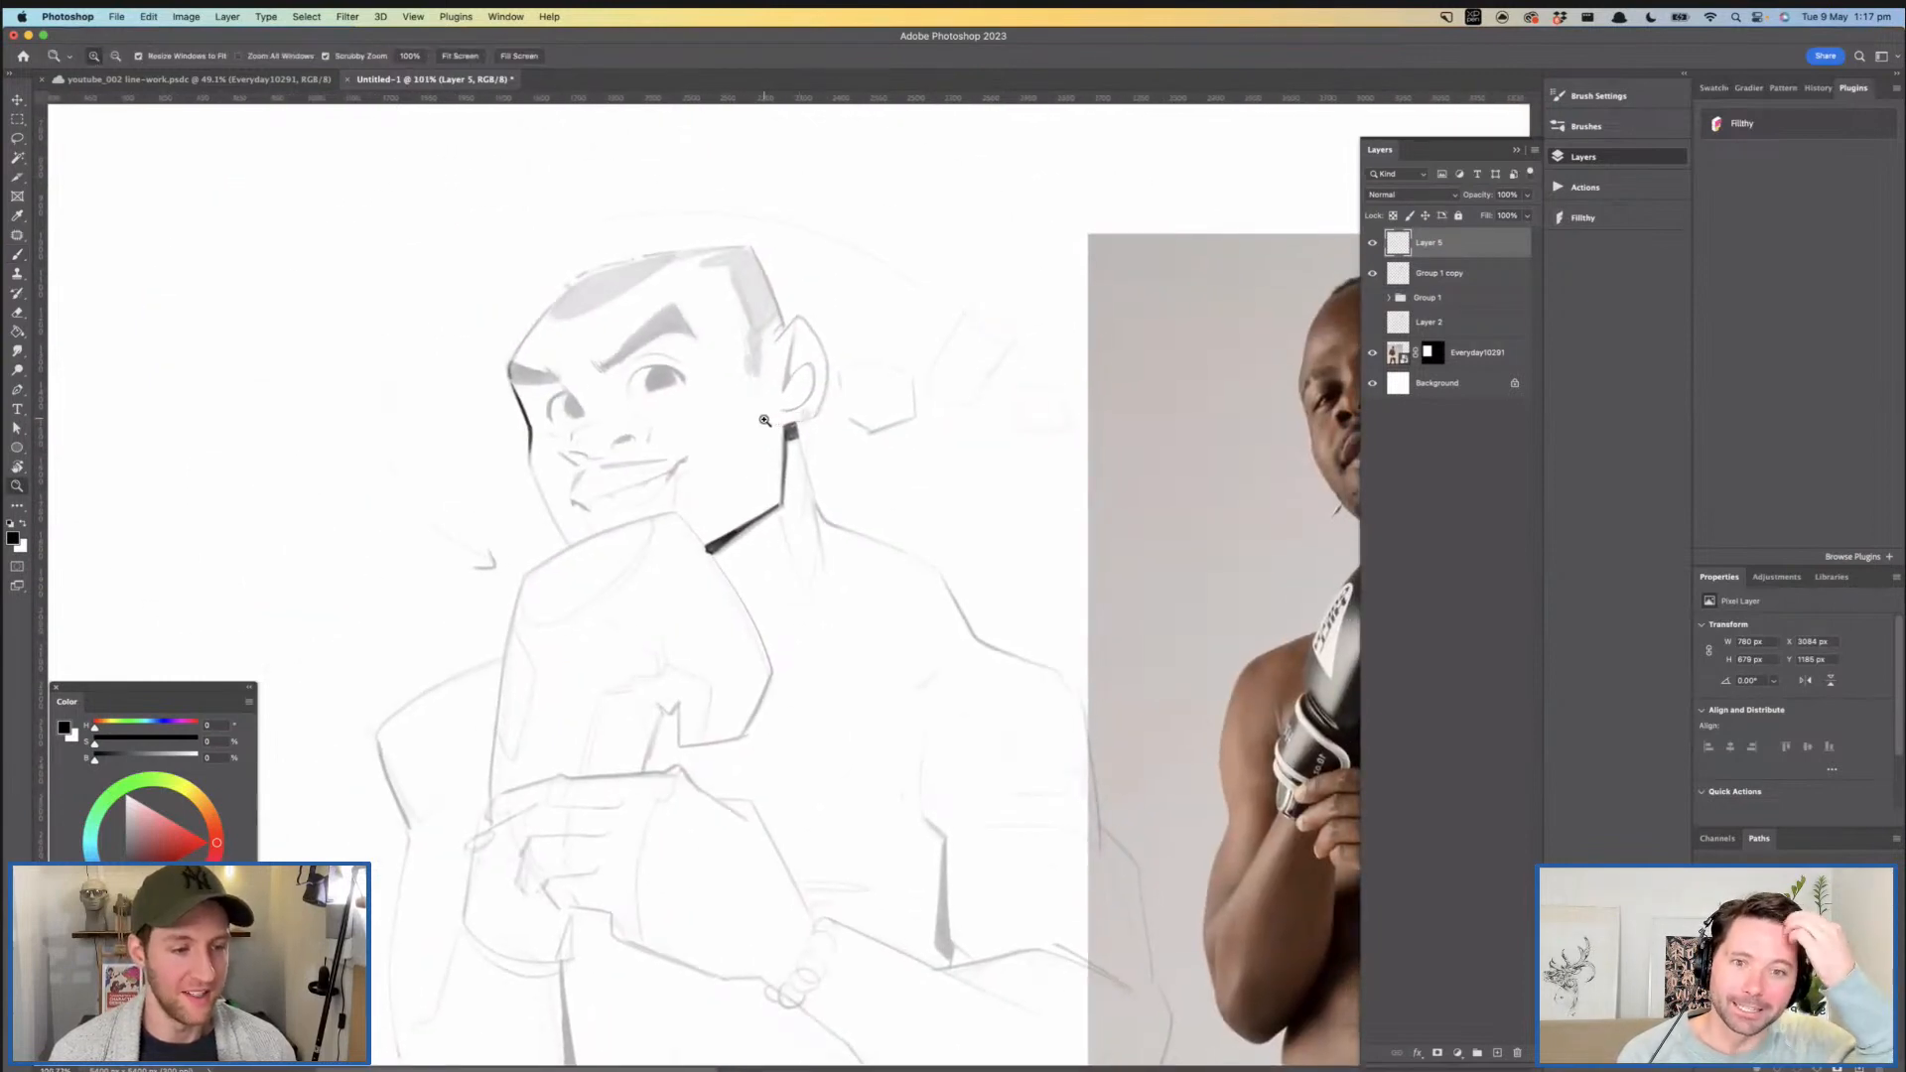
pyautogui.moveTo(787, 411); pyautogui.dragTo(778, 412)
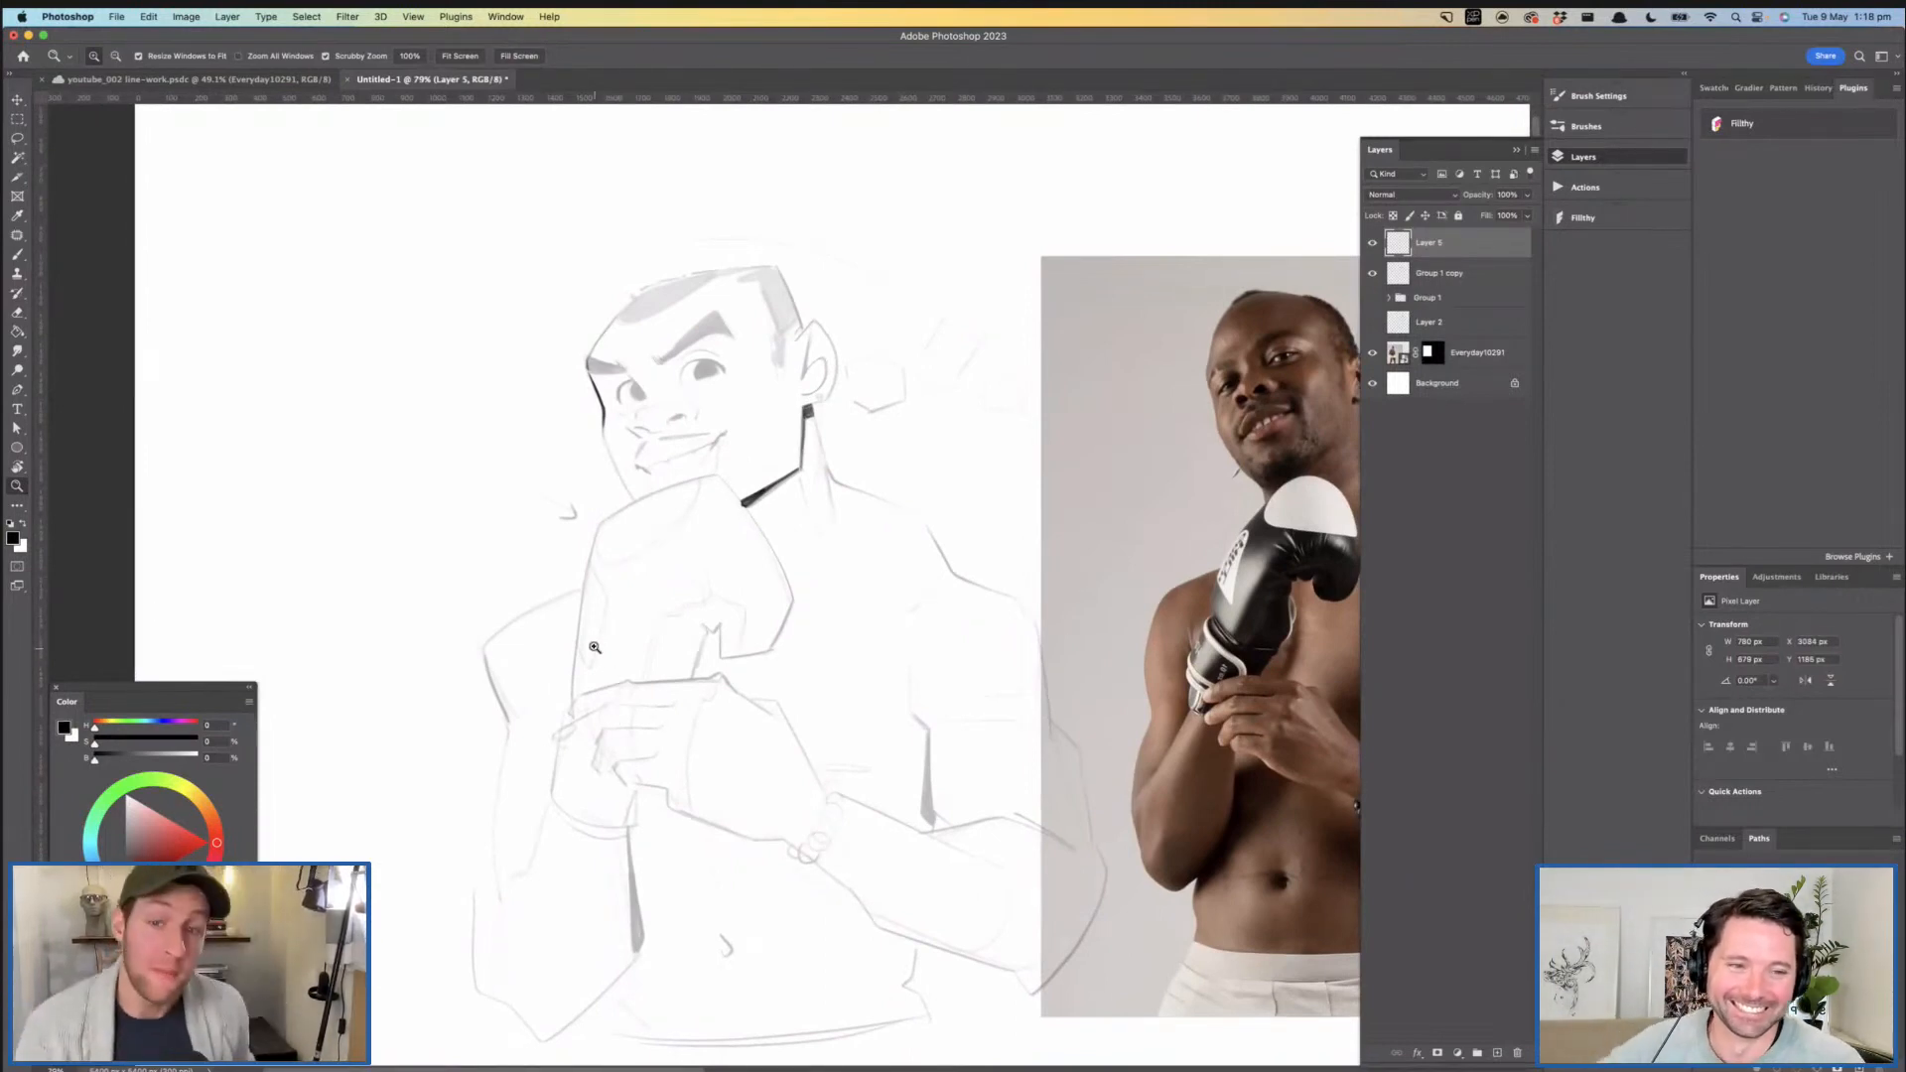
# - Add a small ink mark at the fingertip on the outer edge of the glove
pyautogui.moveTo(599, 668); pyautogui.dragTo(658, 601)
pyautogui.press('b')
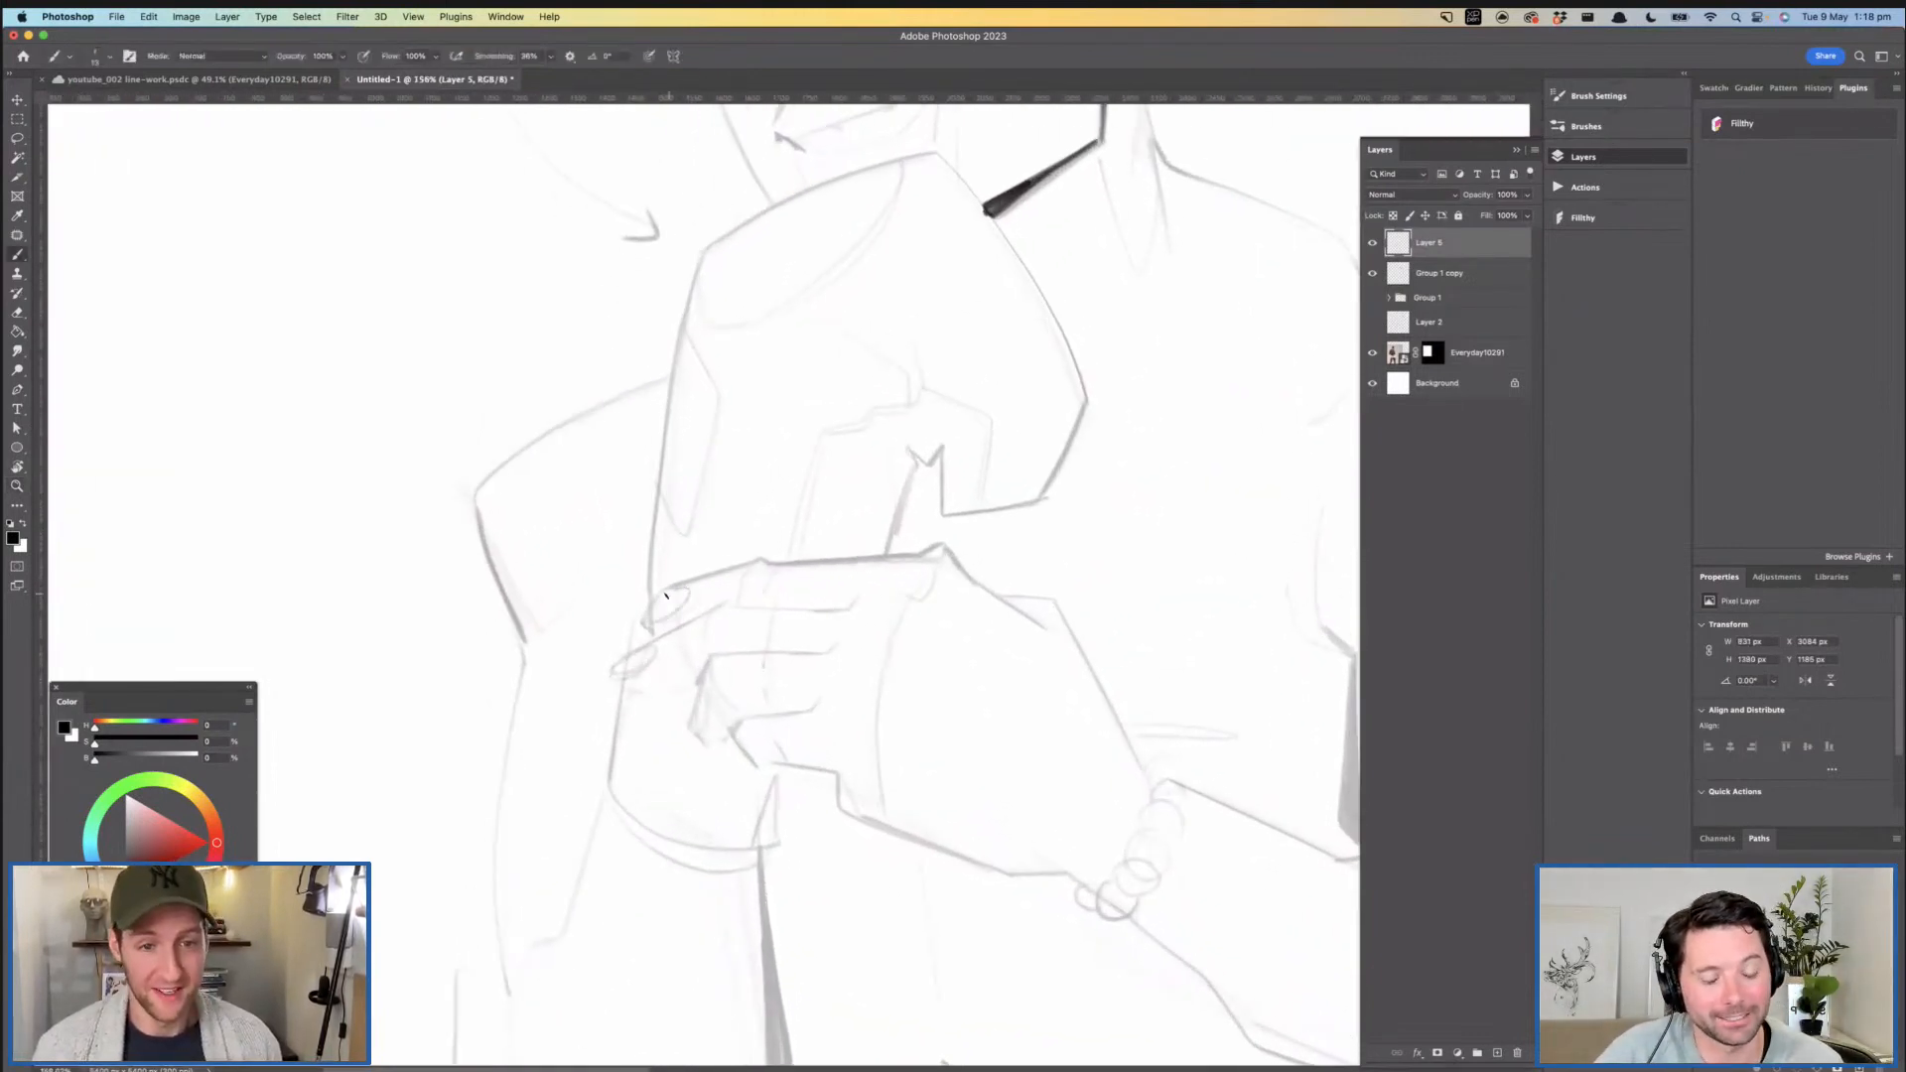
pyautogui.press('z')
pyautogui.moveTo(791, 566); pyautogui.dragTo(762, 579)
pyautogui.moveTo(845, 506); pyautogui.dragTo(739, 569)
# - Ink the near eye's upper lid and iris outline, and the outer lid curve of the far eye
pyautogui.moveTo(739, 312)
pyautogui.mouseDown()
pyautogui.moveTo(804, 285)
pyautogui.moveTo(806, 248)
pyautogui.moveTo(723, 316)
pyautogui.mouseUp()
pyautogui.press('b')
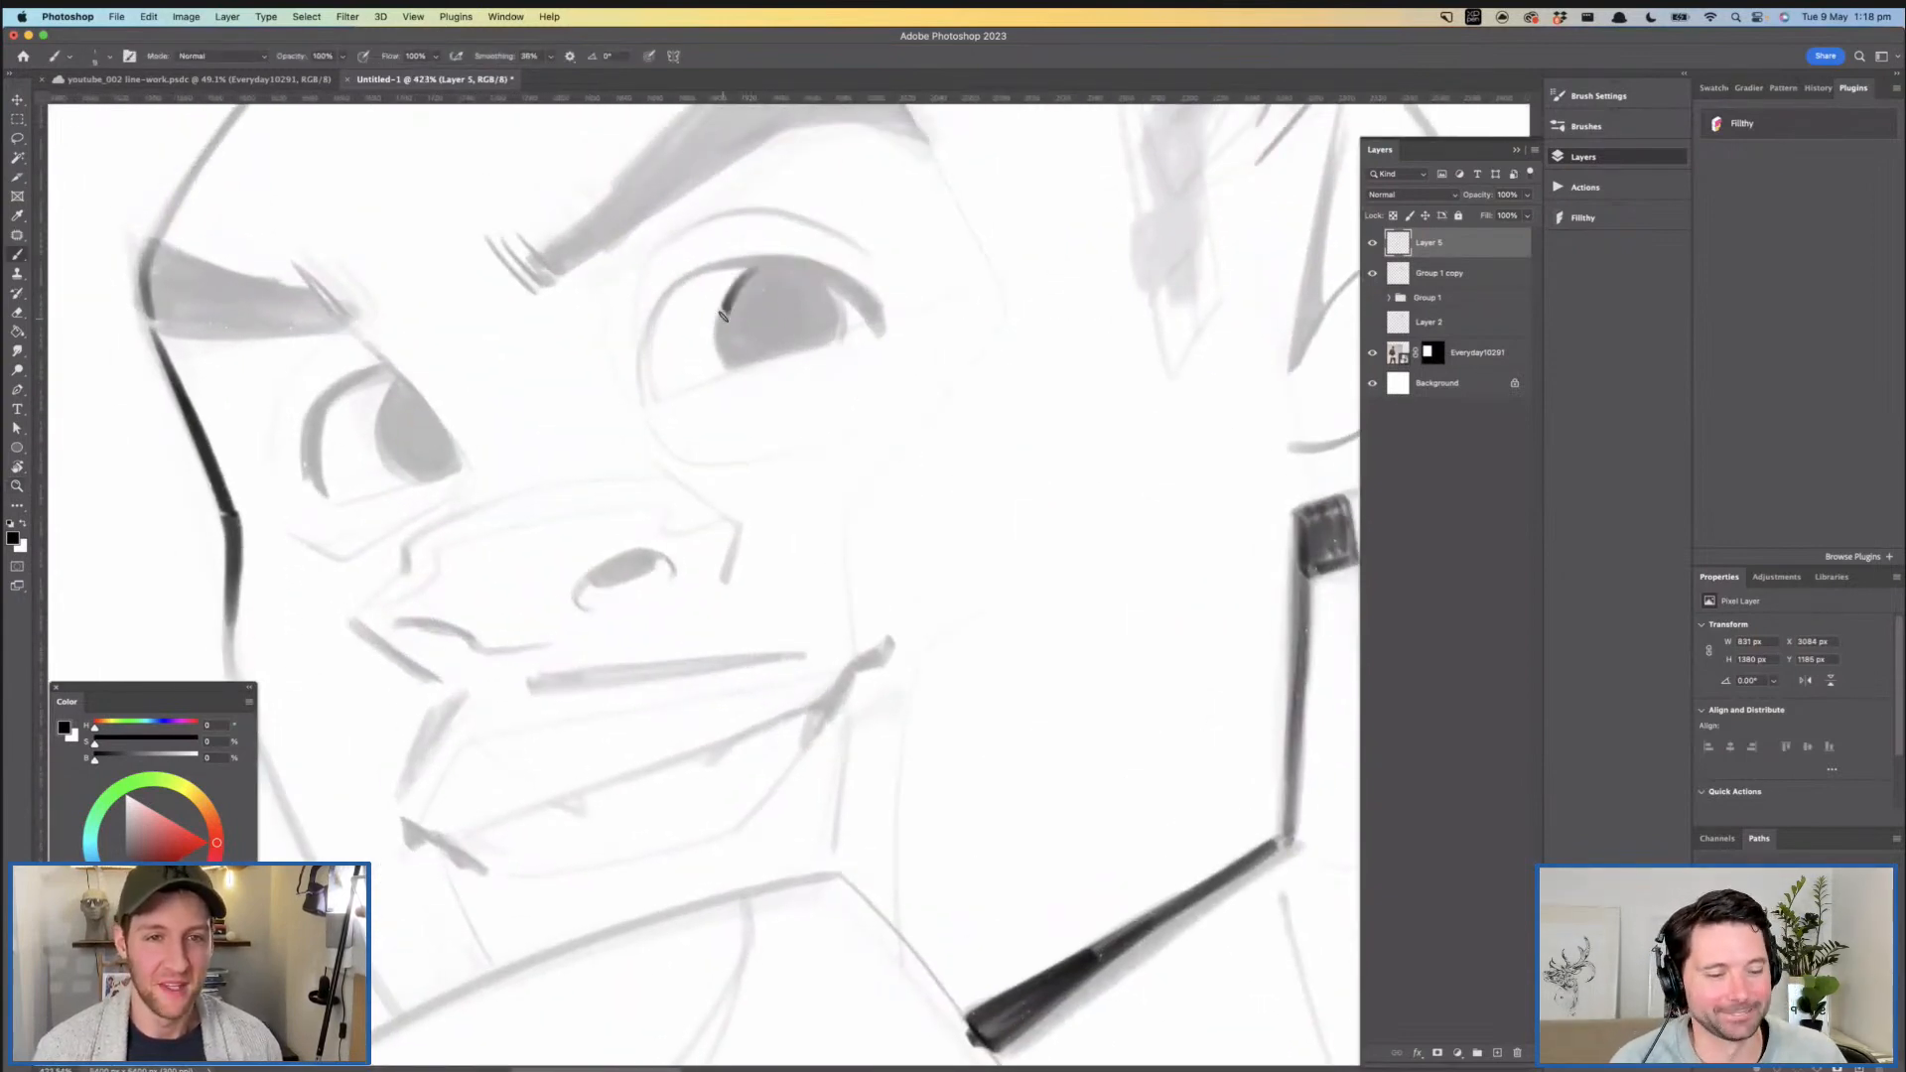
pyautogui.press('super+z')
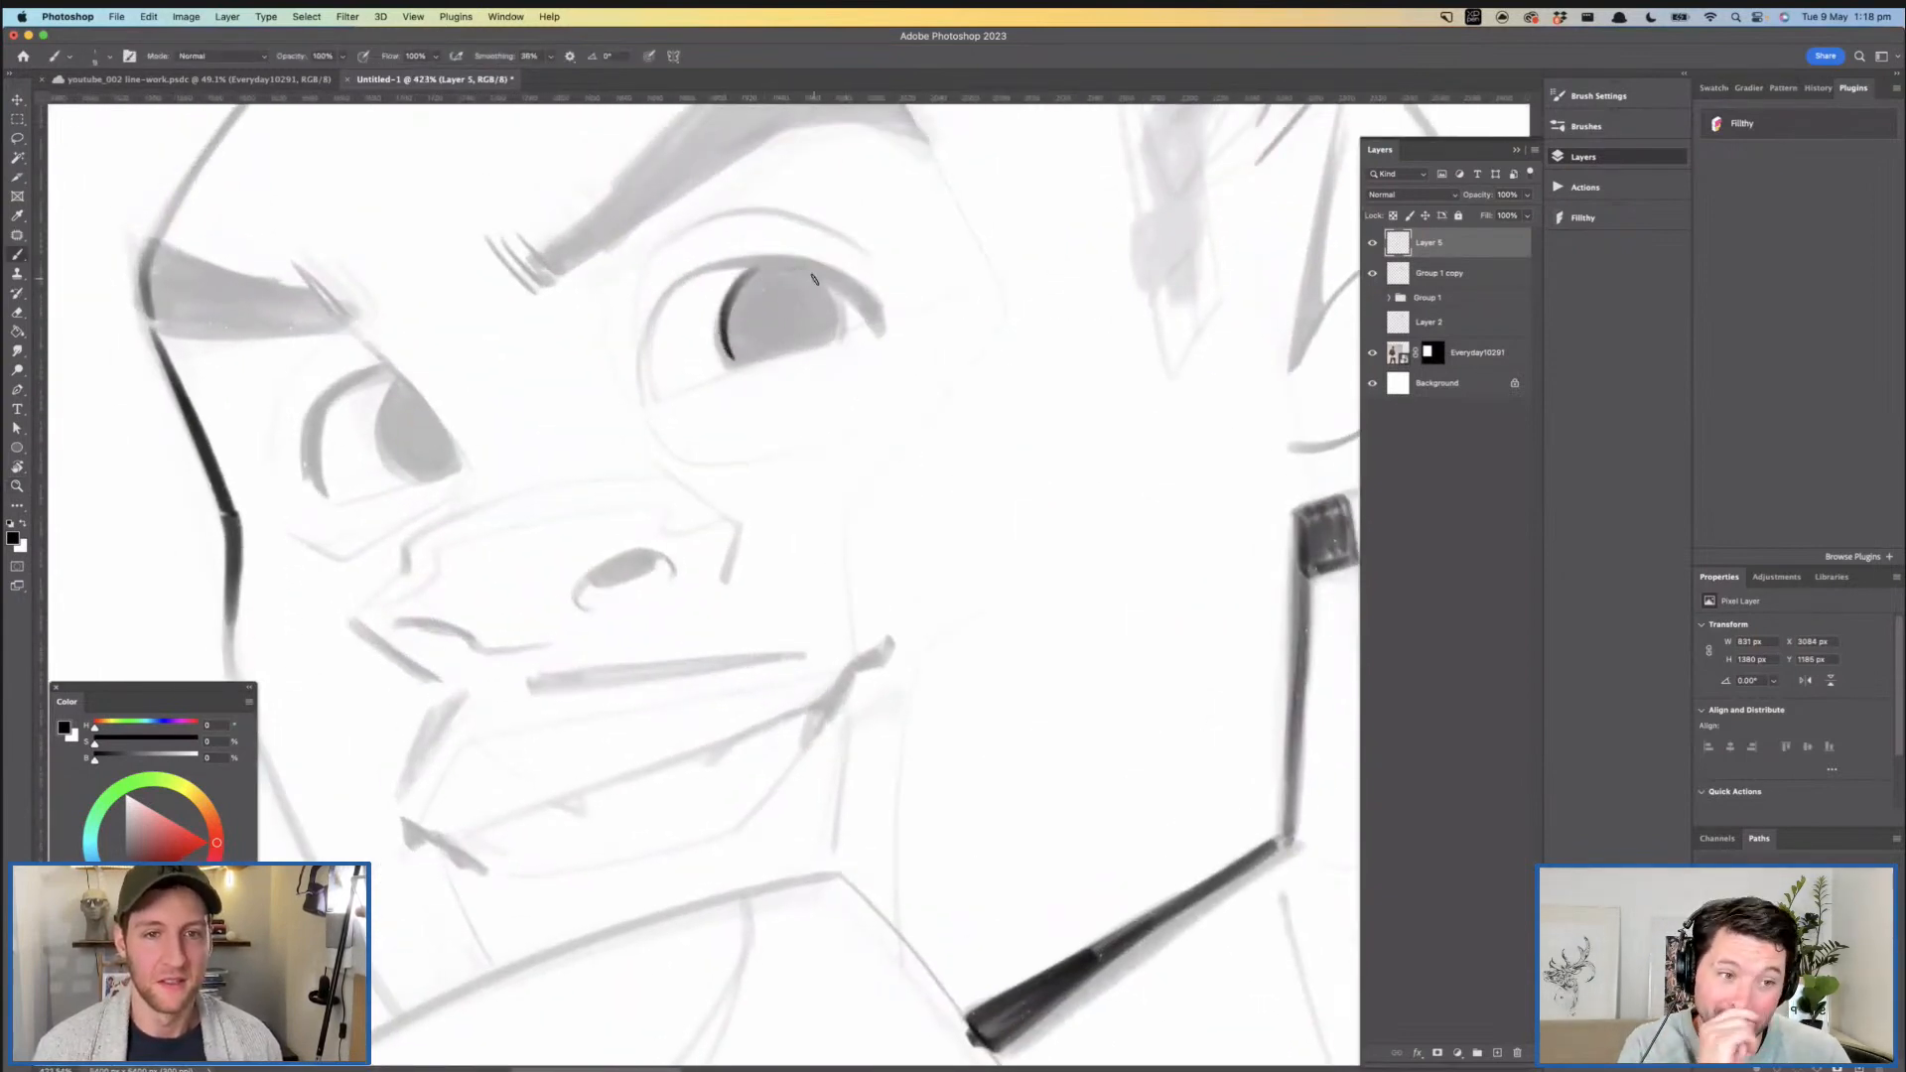
pyautogui.moveTo(806, 270)
pyautogui.mouseDown()
pyautogui.moveTo(725, 260)
pyautogui.moveTo(648, 288)
pyautogui.moveTo(784, 260)
pyautogui.moveTo(857, 314)
pyautogui.moveTo(765, 270)
pyautogui.moveTo(647, 333)
pyautogui.moveTo(639, 410)
pyautogui.moveTo(634, 344)
pyautogui.moveTo(725, 278)
pyautogui.moveTo(766, 324)
pyautogui.moveTo(647, 362)
pyautogui.moveTo(757, 374)
pyautogui.mouseUp()
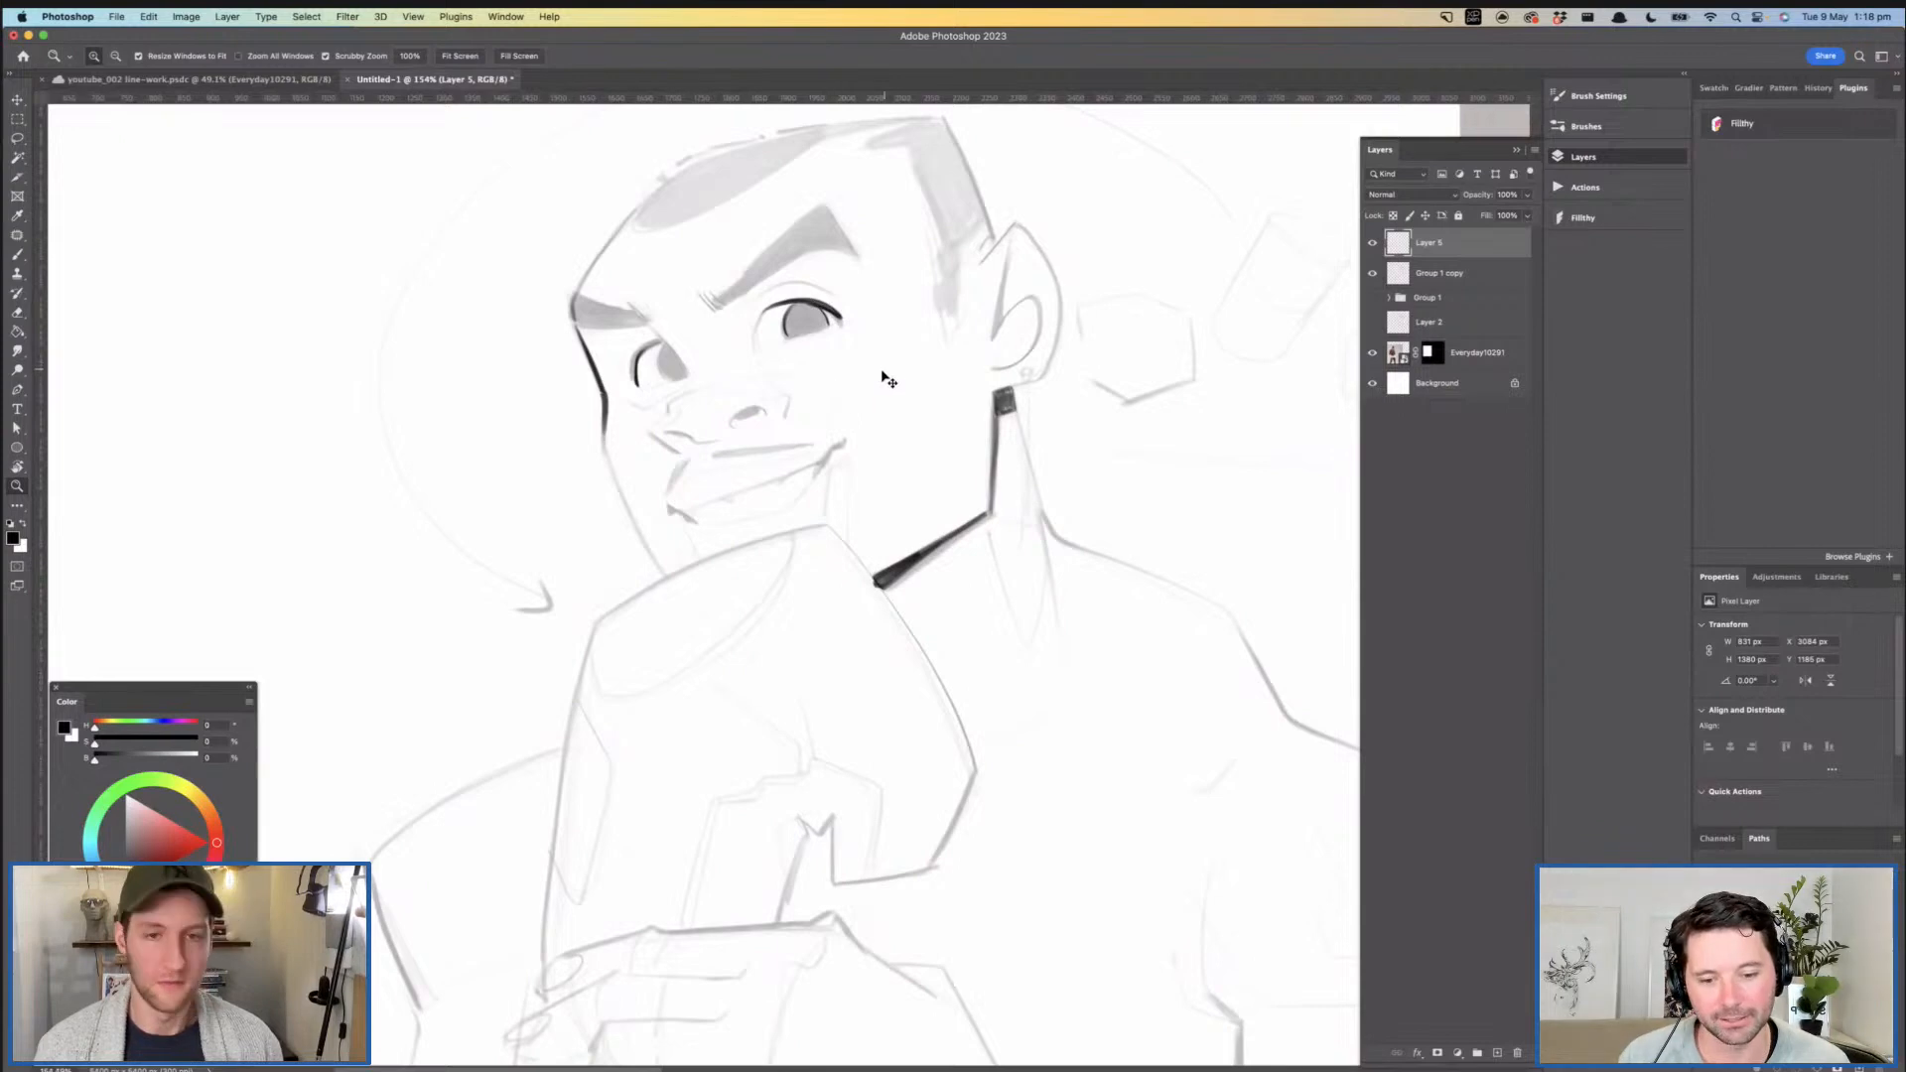
# - Flip the canvas view horizontally and check the boxer's proportions against the reference photo
pyautogui.press('super+shift+h')
pyautogui.moveTo(951, 369)
pyautogui.mouseDown()
pyautogui.moveTo(925, 381)
pyautogui.moveTo(928, 354)
pyautogui.moveTo(908, 447)
pyautogui.moveTo(855, 454)
pyautogui.mouseUp()
pyautogui.press('b')
pyautogui.press('z')
pyautogui.moveTo(1018, 502)
pyautogui.mouseDown()
pyautogui.moveTo(912, 467)
pyautogui.moveTo(936, 460)
pyautogui.moveTo(956, 390)
pyautogui.moveTo(944, 439)
pyautogui.mouseUp()
pyautogui.moveTo(1077, 550); pyautogui.dragTo(898, 392)
pyautogui.moveTo(938, 409); pyautogui.dragTo(1004, 508)
pyautogui.moveTo(802, 394); pyautogui.dragTo(854, 415)
pyautogui.moveTo(845, 425); pyautogui.dragTo(915, 429)
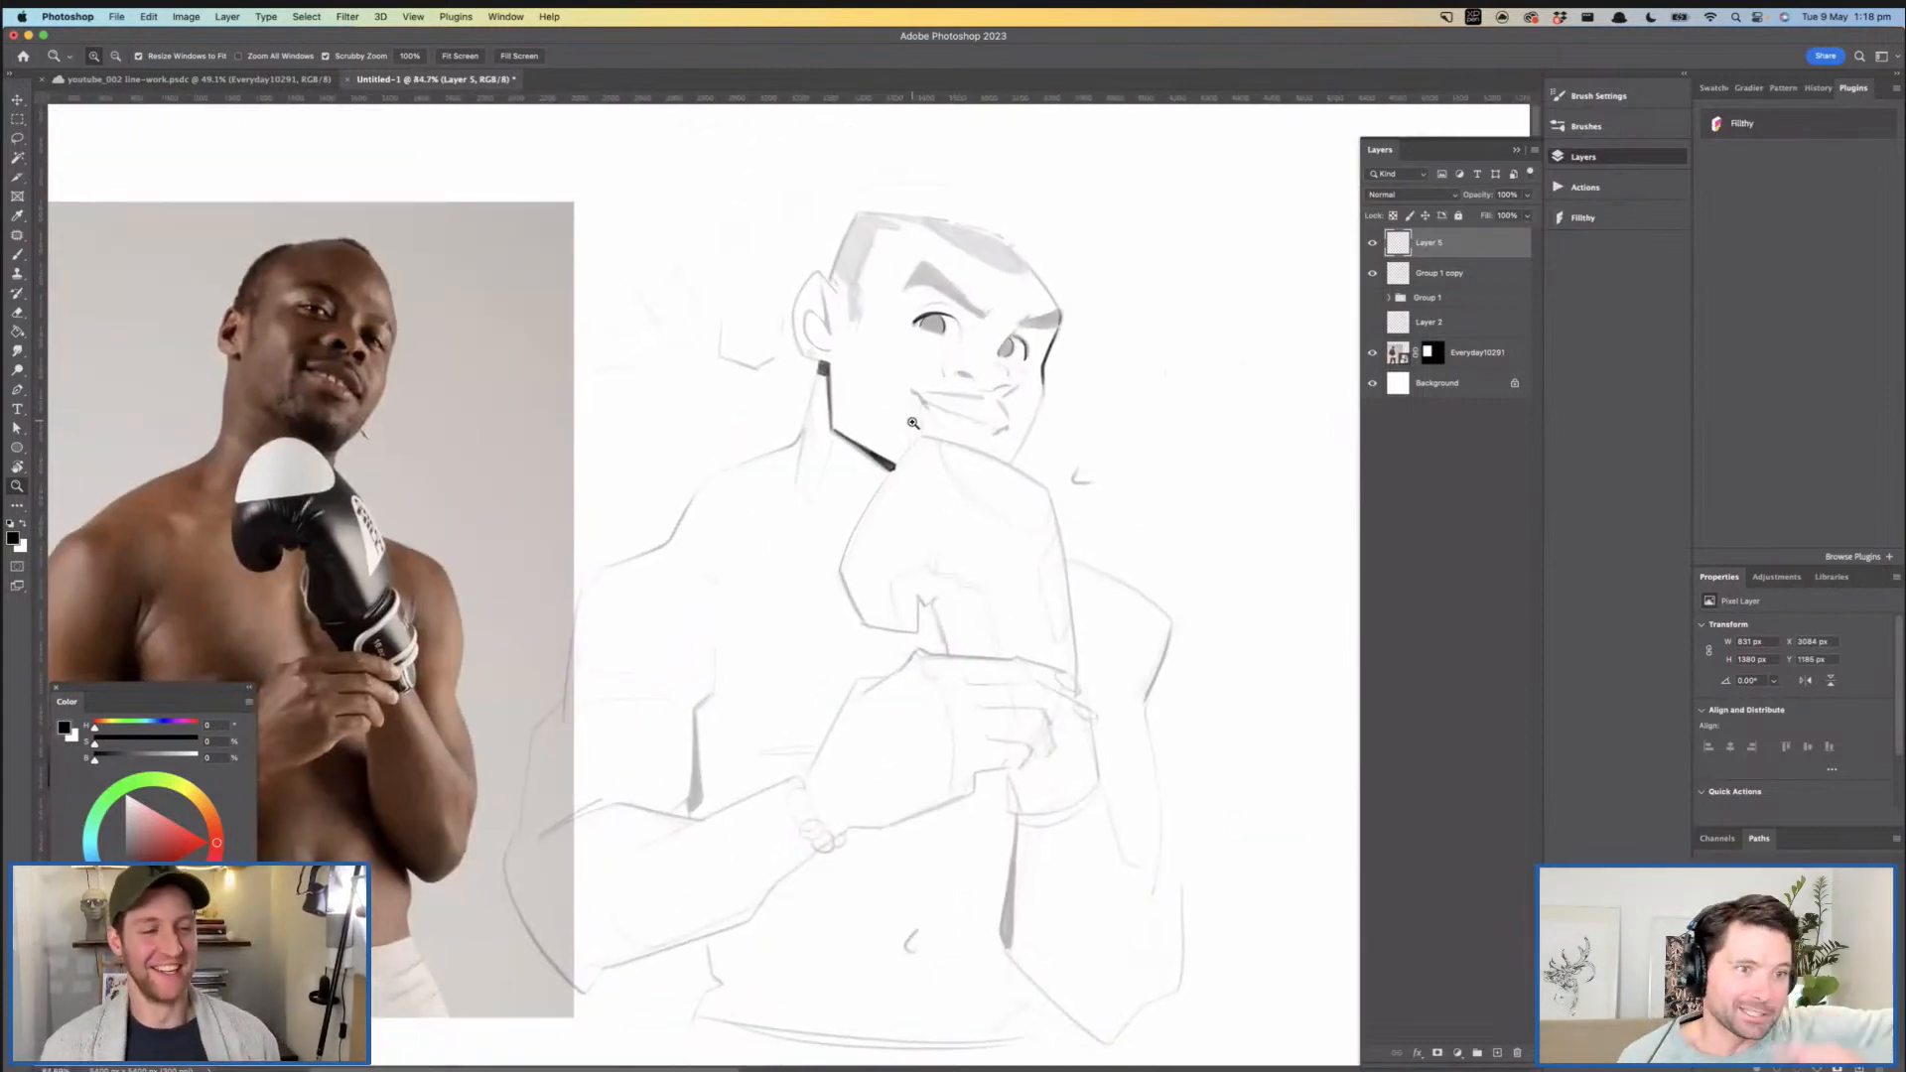
# - Ink a tapered dark wedge along the front edge of the ear
pyautogui.moveTo(919, 424)
pyautogui.mouseDown()
pyautogui.moveTo(903, 360)
pyautogui.moveTo(907, 418)
pyautogui.moveTo(930, 392)
pyautogui.moveTo(920, 368)
pyautogui.mouseUp()
pyautogui.moveTo(918, 366); pyautogui.dragTo(915, 413)
pyautogui.moveTo(801, 263); pyautogui.dragTo(853, 287)
pyautogui.press('super+z')
pyautogui.press('super+z')
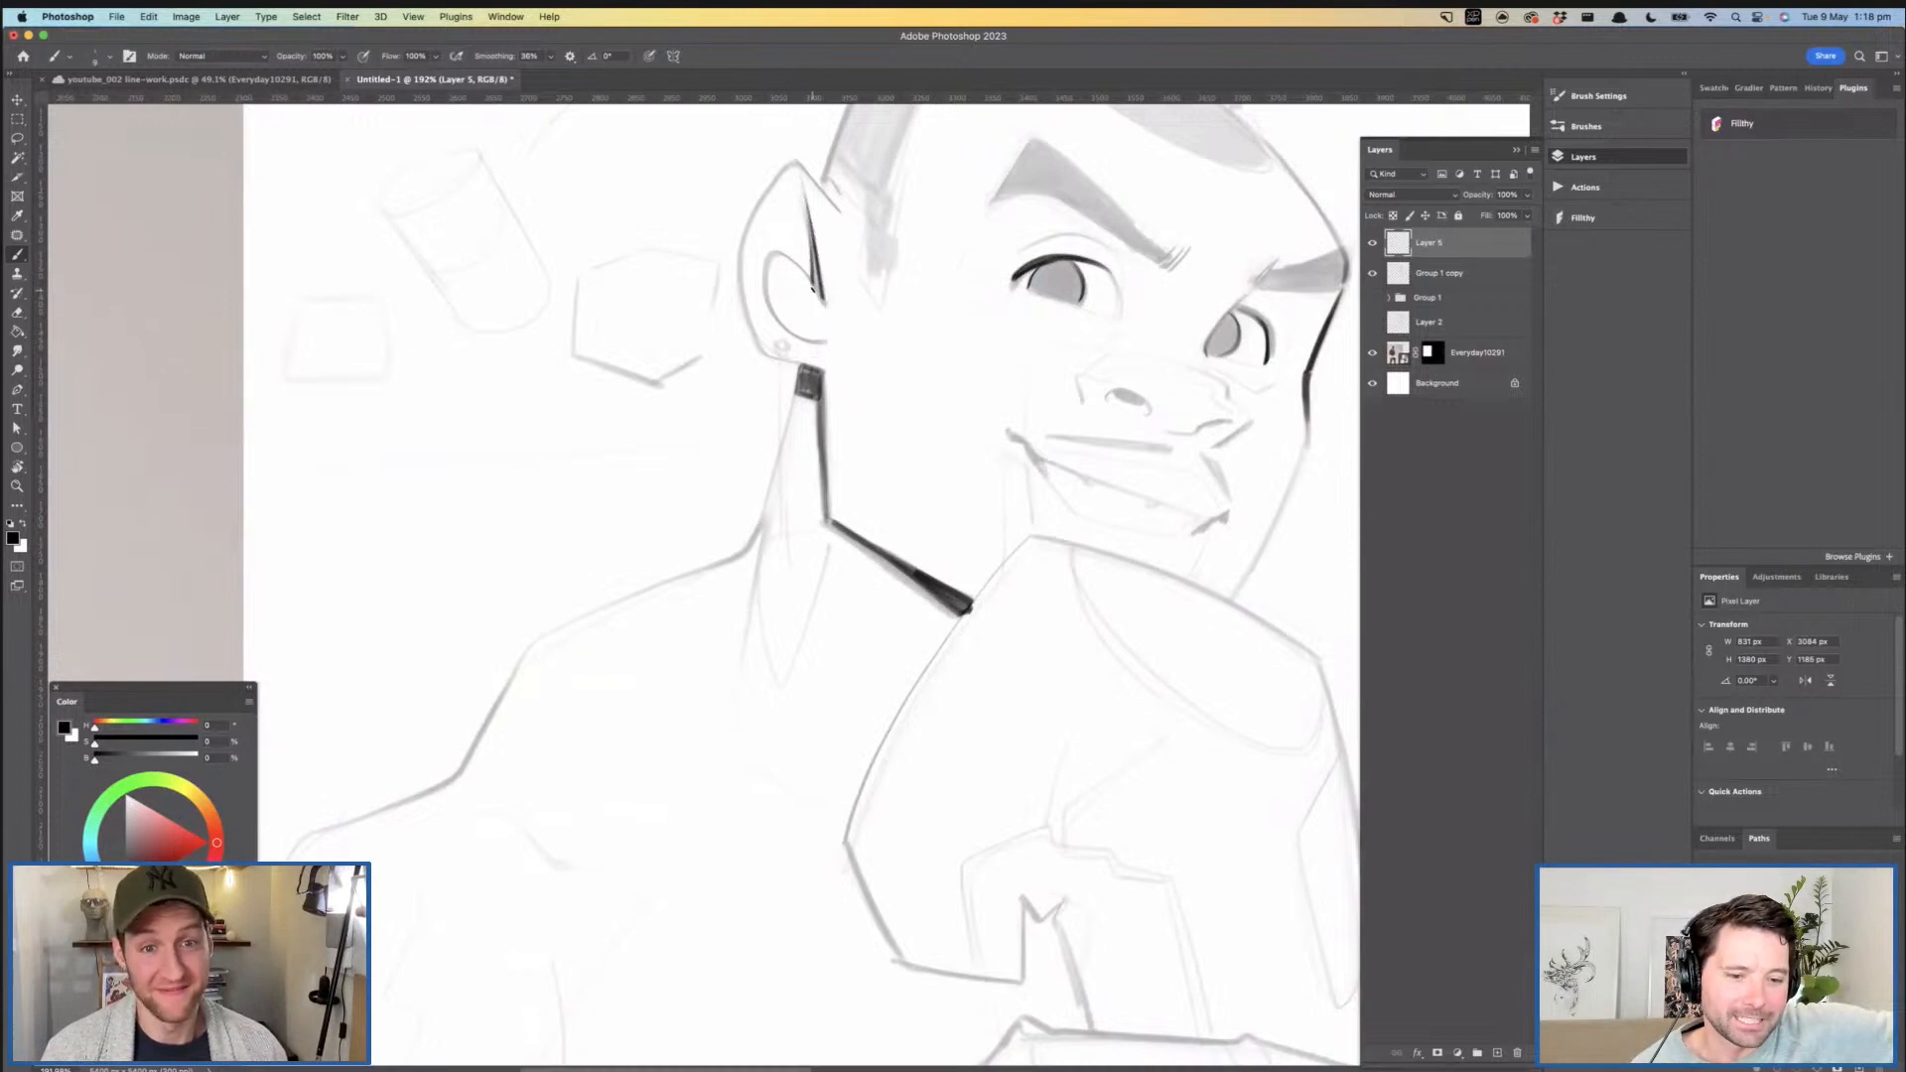
pyautogui.moveTo(853, 301); pyautogui.dragTo(789, 308)
pyautogui.moveTo(901, 380); pyautogui.dragTo(793, 382)
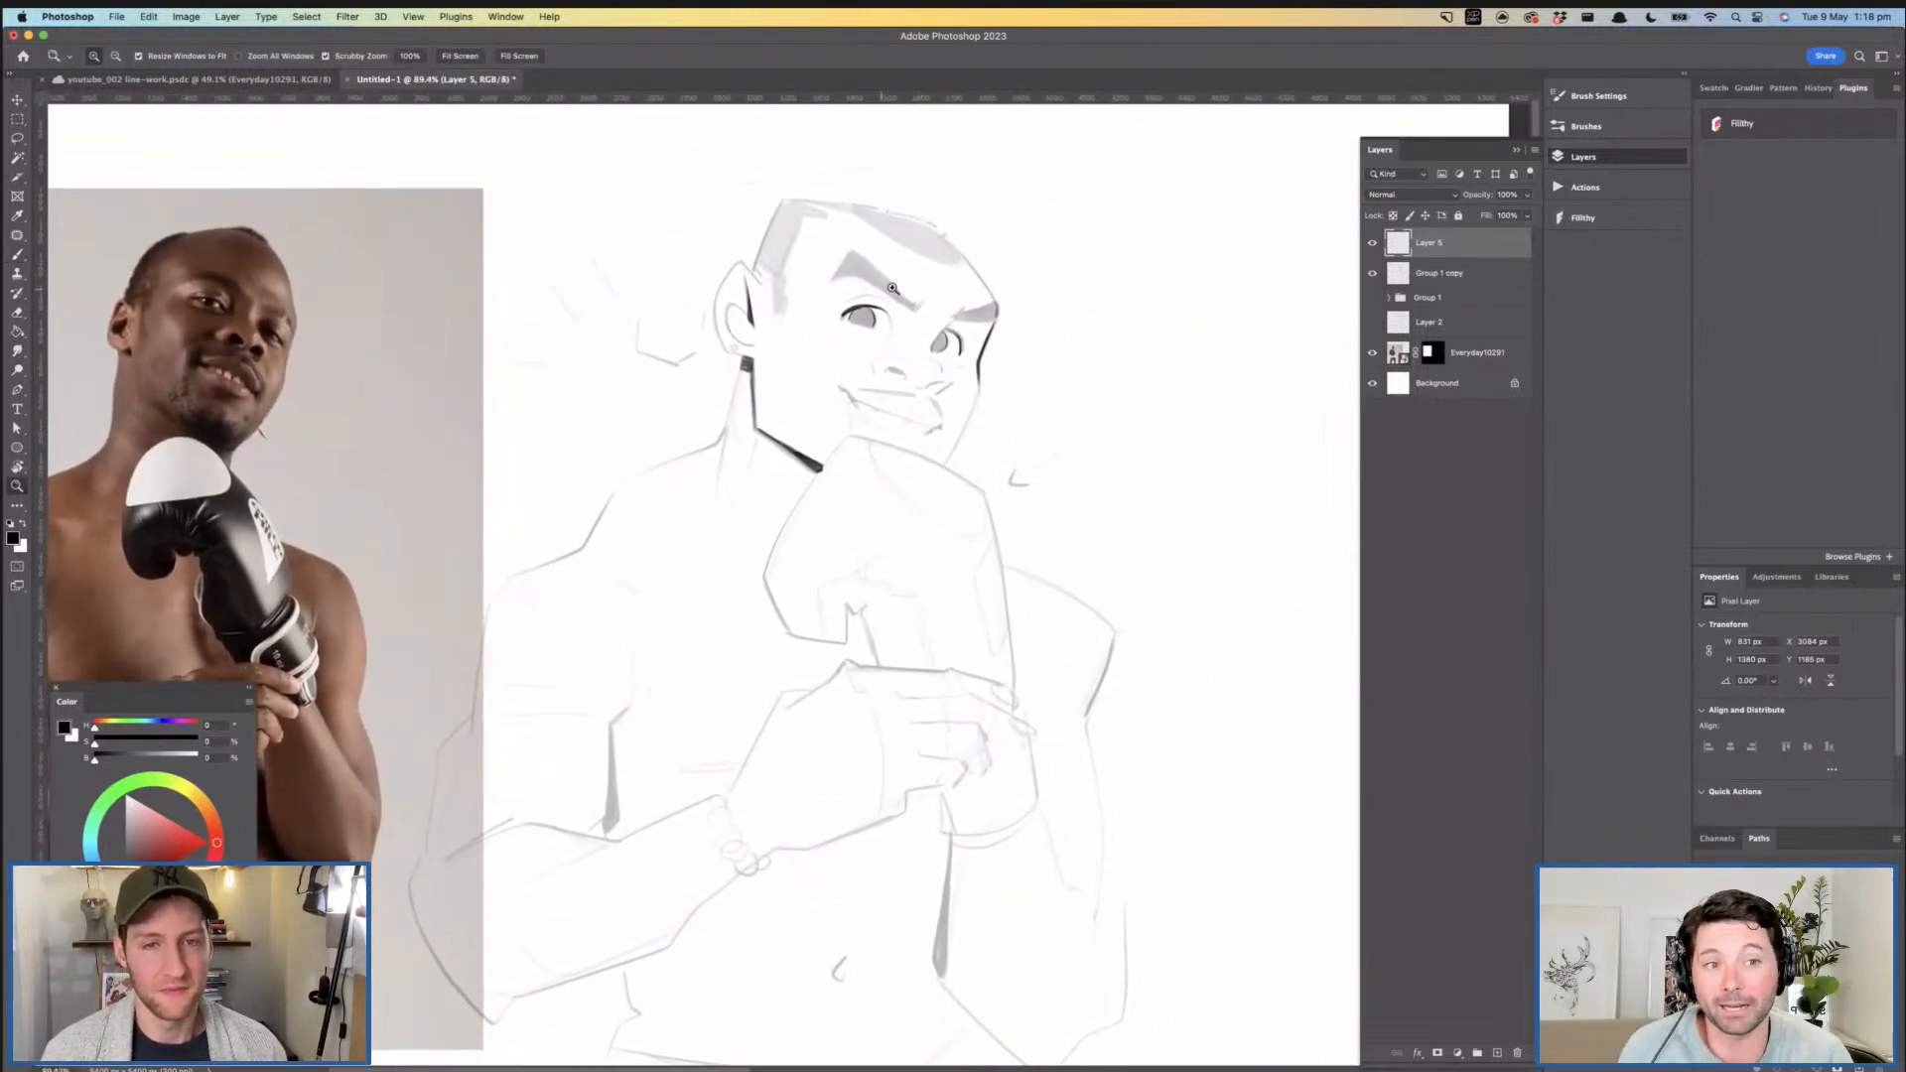
# - Outline the near and far eyebrows with clean ink lines
pyautogui.moveTo(890, 290)
pyautogui.mouseDown()
pyautogui.moveTo(949, 304)
pyautogui.moveTo(958, 334)
pyautogui.moveTo(814, 268)
pyautogui.moveTo(735, 288)
pyautogui.moveTo(795, 204)
pyautogui.moveTo(973, 360)
pyautogui.moveTo(1040, 370)
pyautogui.moveTo(1033, 386)
pyautogui.mouseUp()
pyautogui.press('super+z')
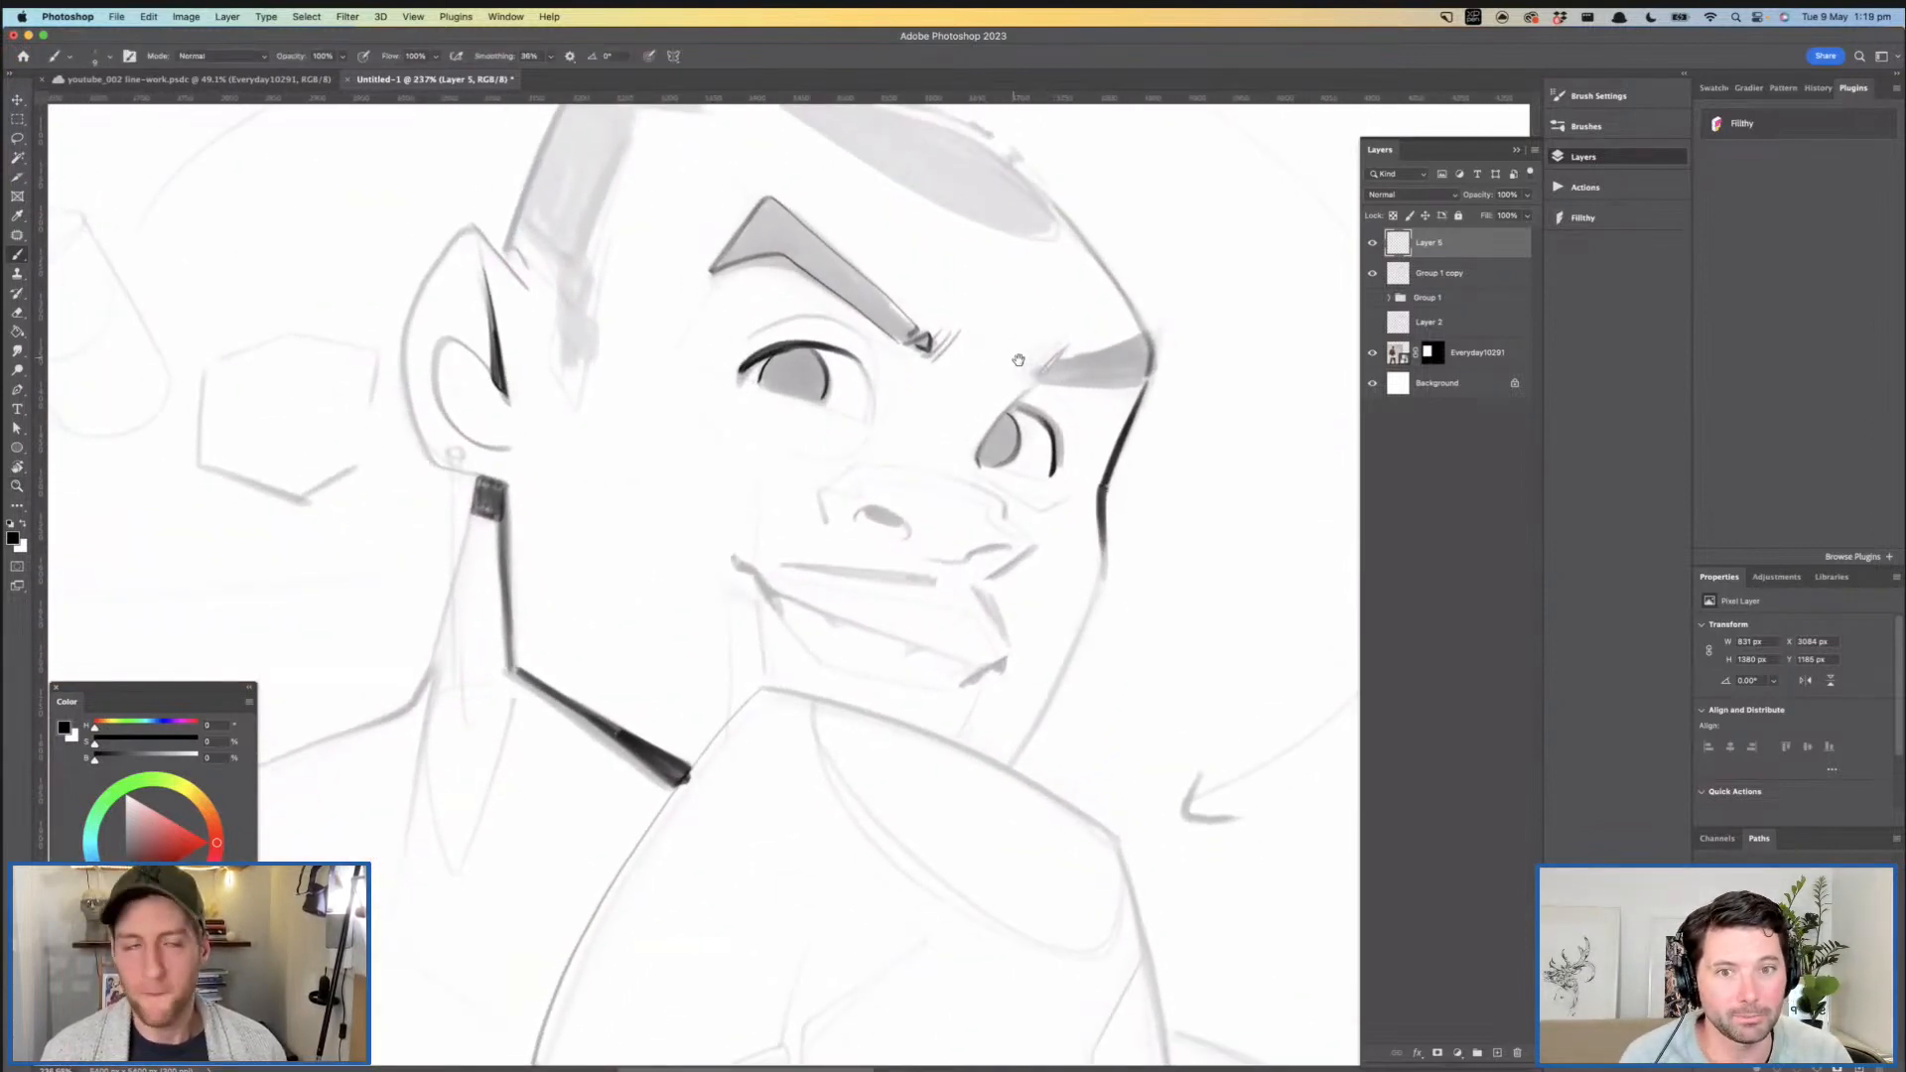
pyautogui.hscroll(2, 1041, 368)
pyautogui.scroll(-1, 1040, 368)
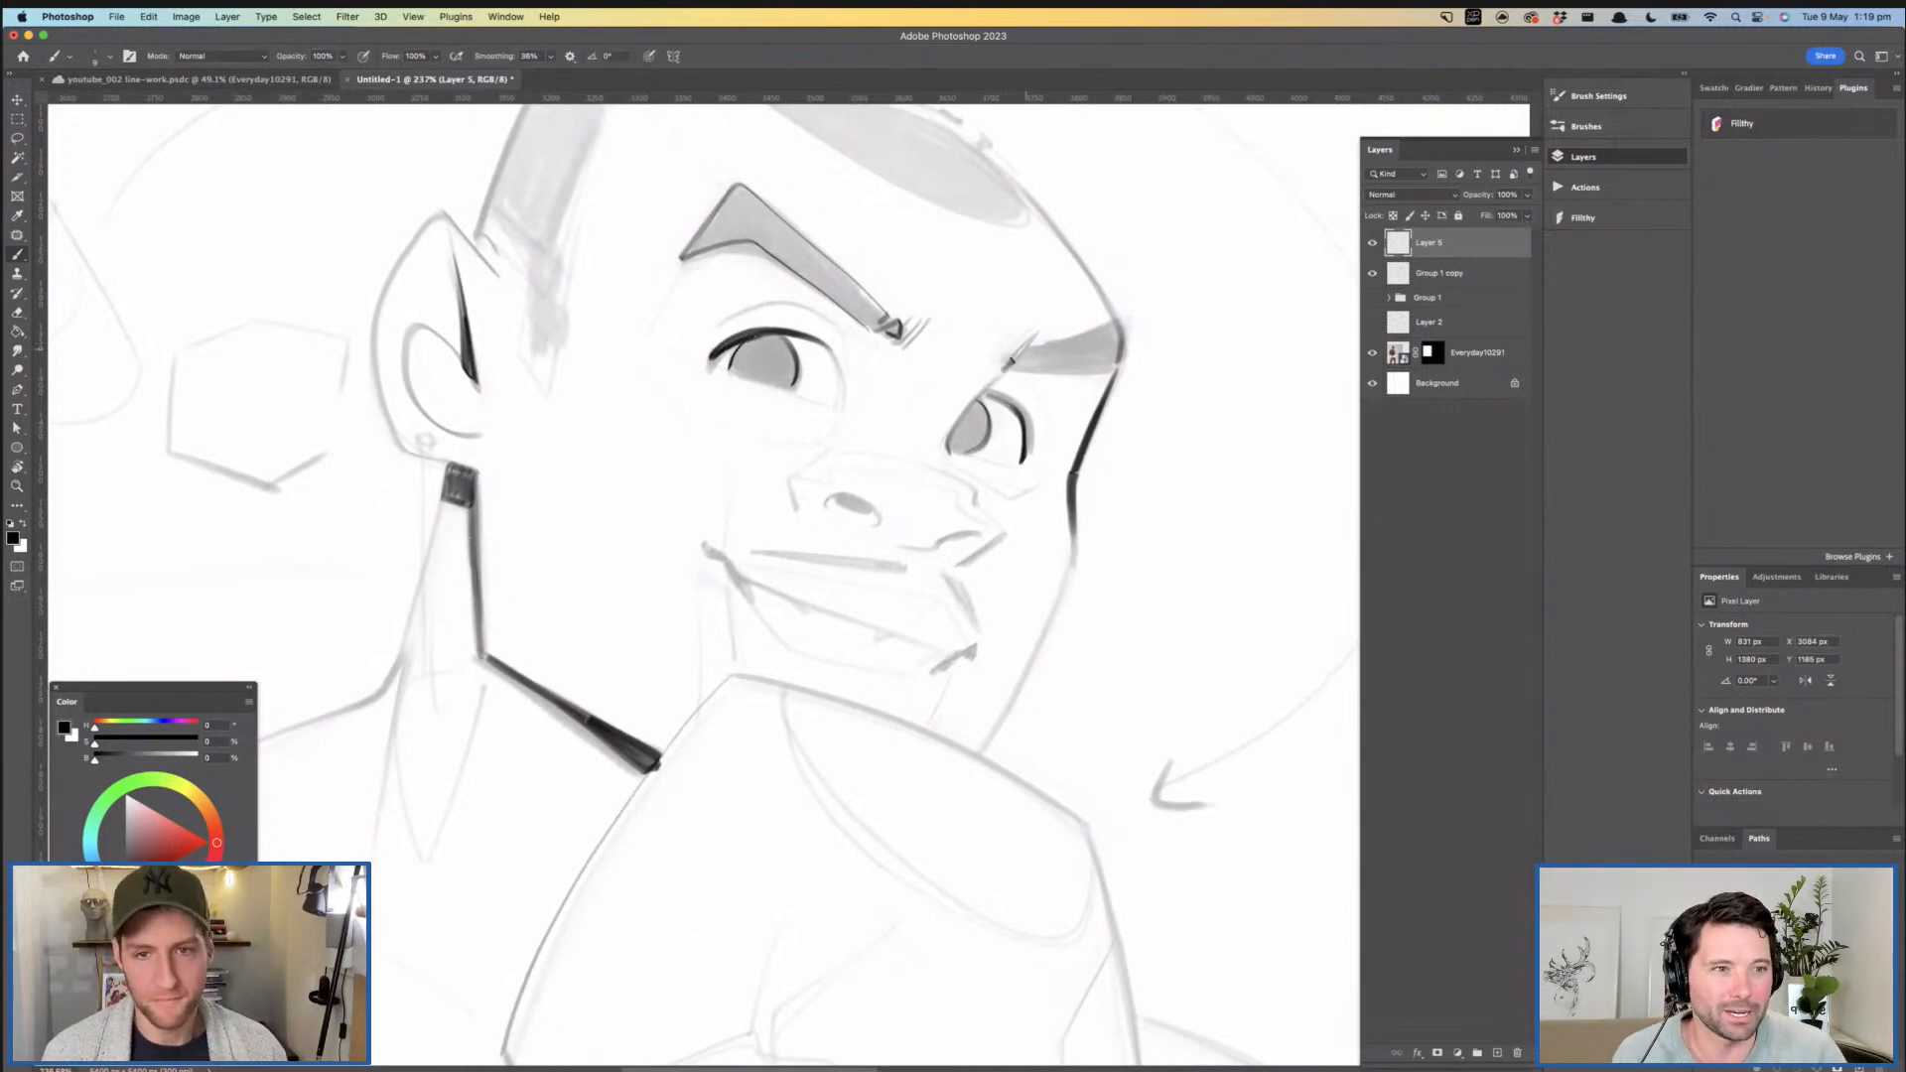
pyautogui.moveTo(1032, 355)
pyautogui.mouseDown()
pyautogui.moveTo(1103, 327)
pyautogui.moveTo(1064, 371)
pyautogui.moveTo(938, 369)
pyautogui.moveTo(958, 350)
pyautogui.moveTo(990, 412)
pyautogui.moveTo(1150, 517)
pyautogui.mouseUp()
pyautogui.press('super+z')
pyautogui.press('super+z')
pyautogui.press('super+z')
# - Ink the dark wedge at the far side of the lips and a heavy upper mouth line
pyautogui.moveTo(1106, 445); pyautogui.dragTo(1140, 509)
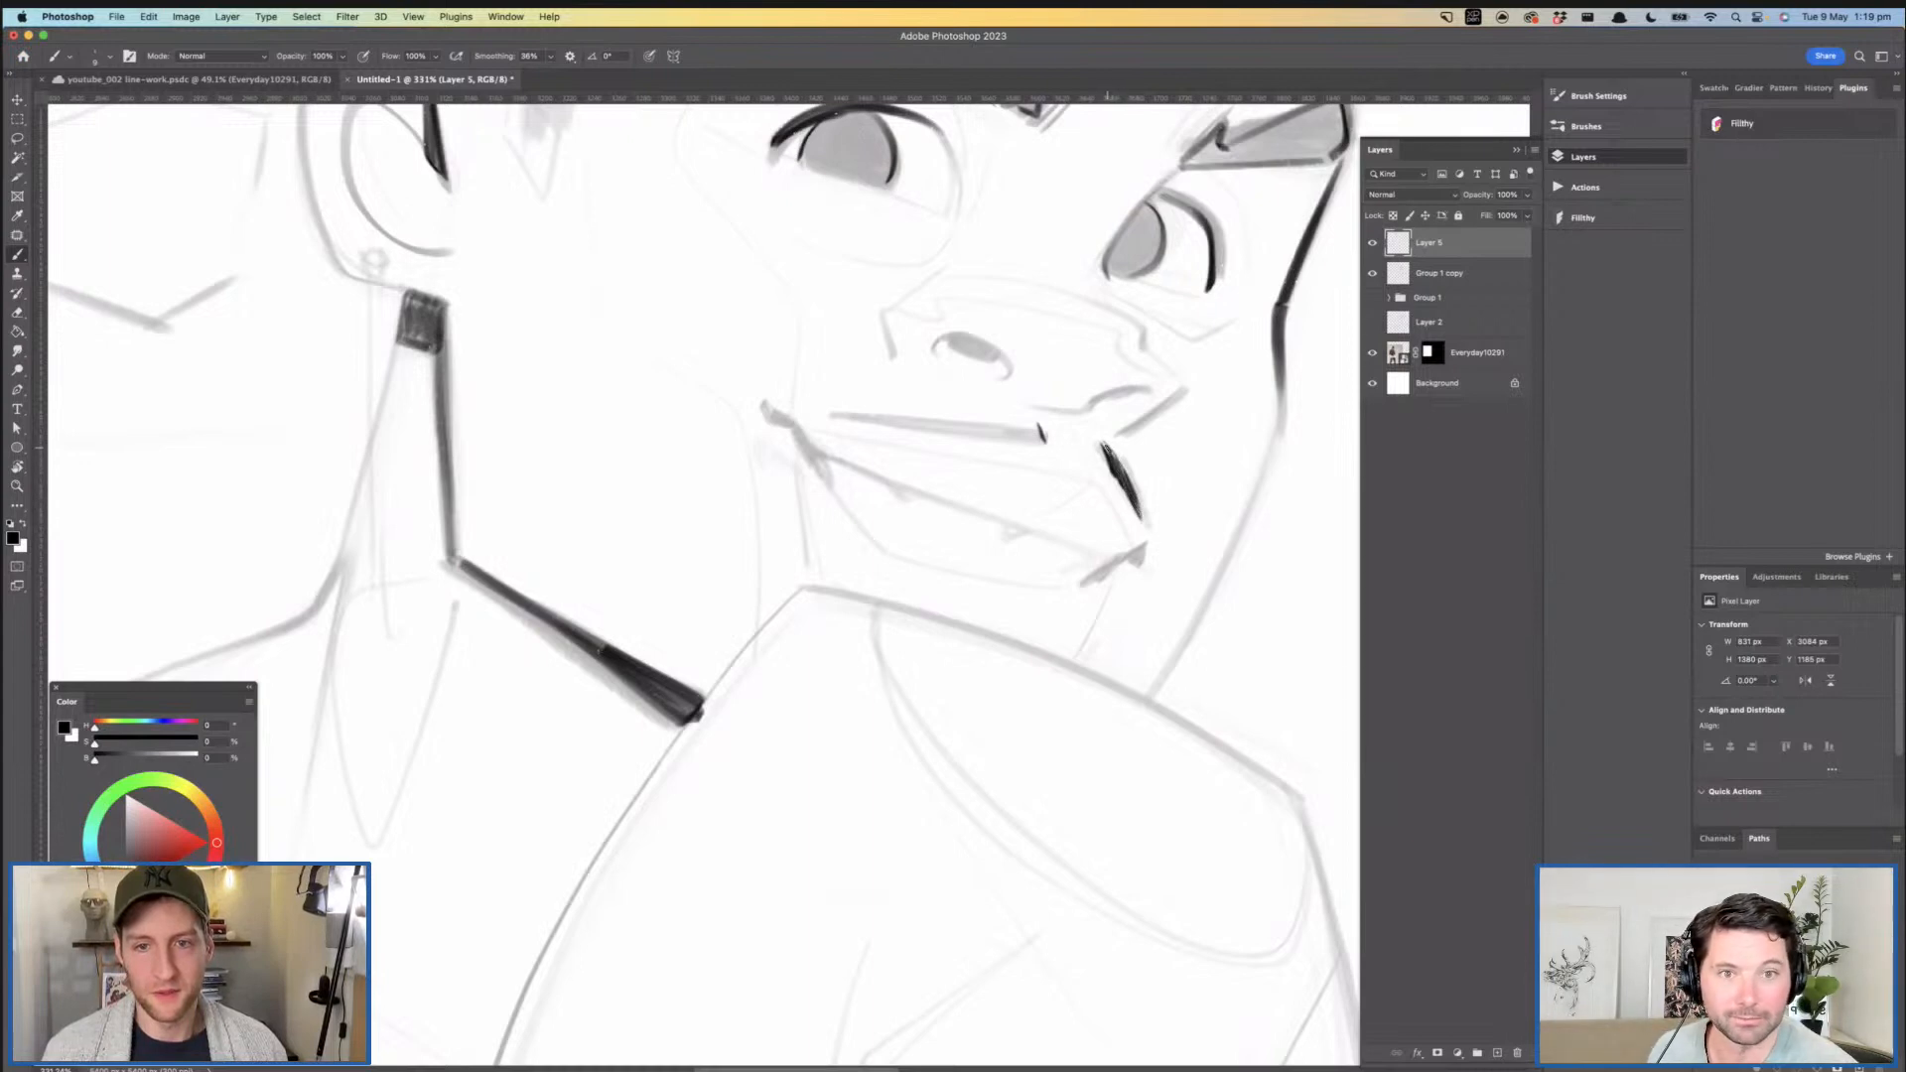
pyautogui.moveTo(1101, 443)
pyautogui.mouseDown()
pyautogui.moveTo(1031, 409)
pyautogui.moveTo(968, 427)
pyautogui.moveTo(972, 457)
pyautogui.moveTo(987, 425)
pyautogui.moveTo(912, 437)
pyautogui.mouseUp()
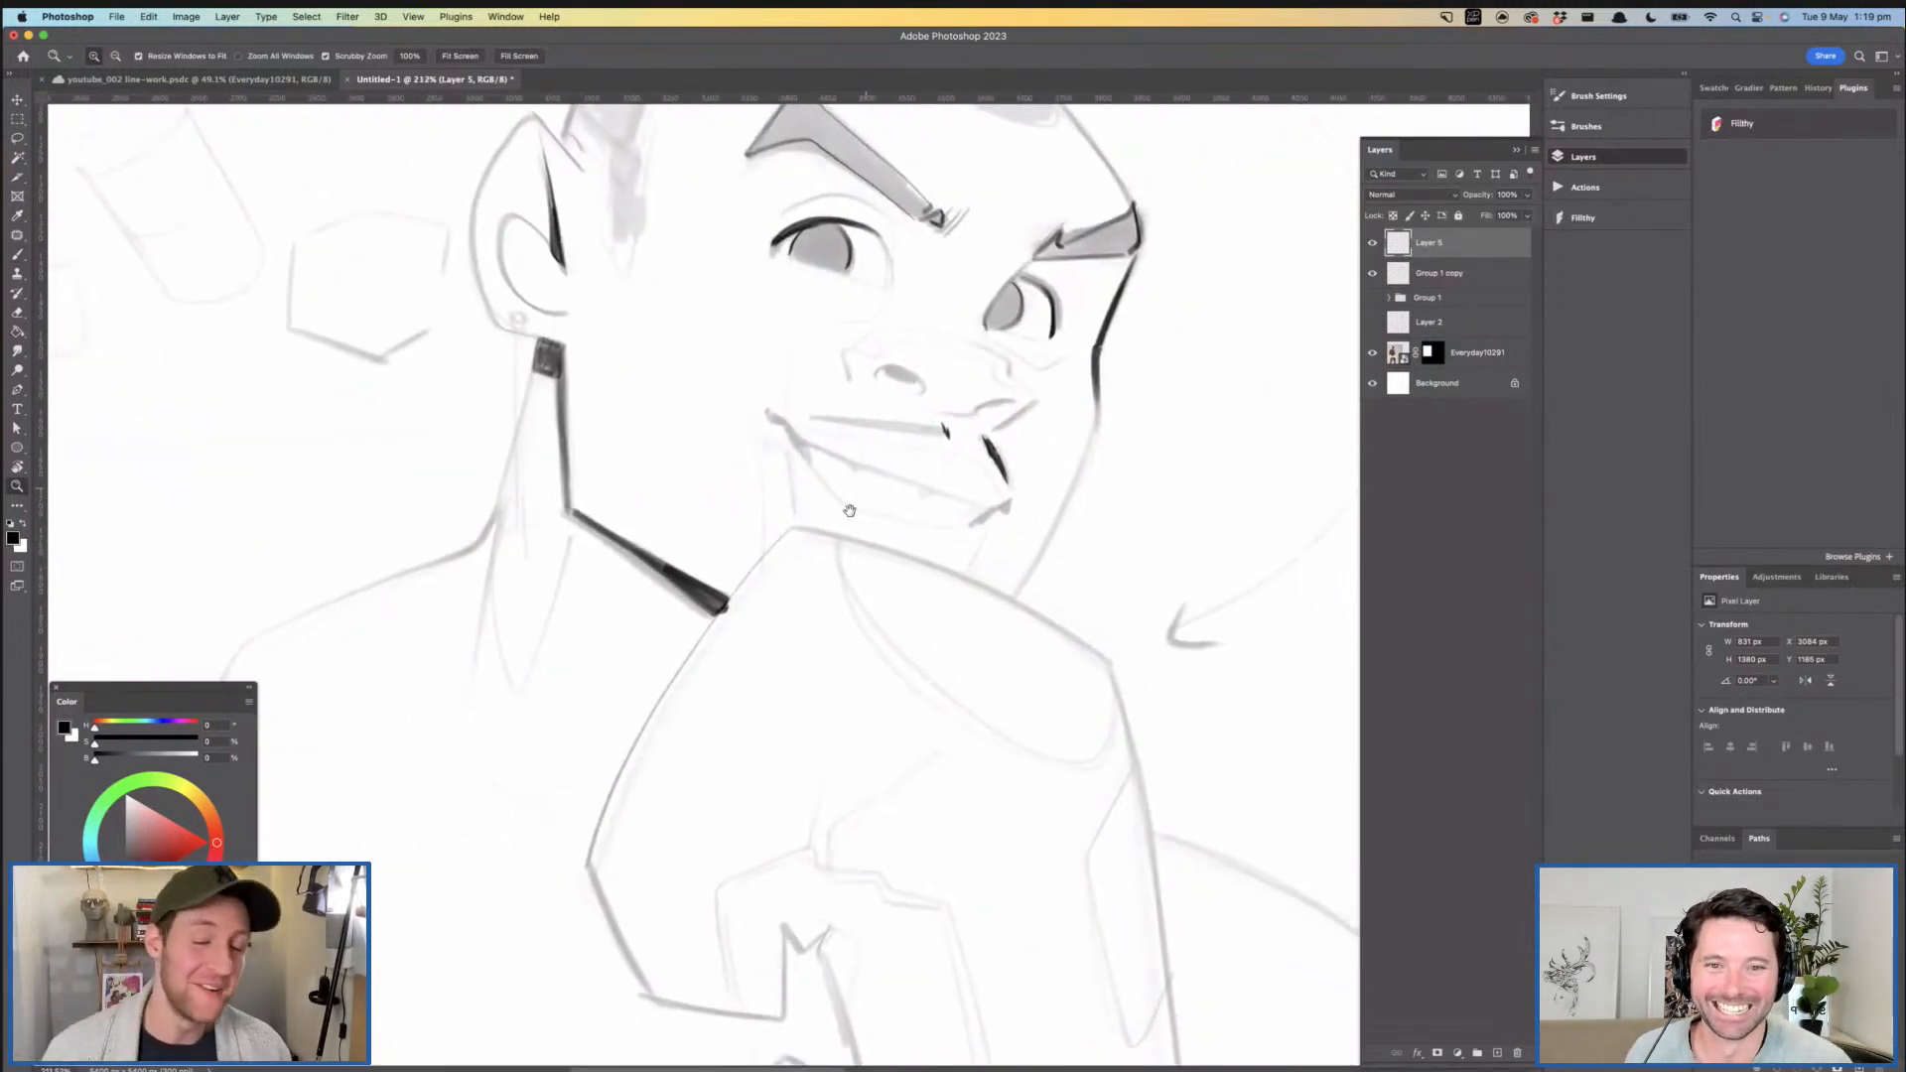
pyautogui.moveTo(858, 498); pyautogui.dragTo(840, 524)
pyautogui.moveTo(939, 451); pyautogui.dragTo(1033, 447)
pyautogui.moveTo(924, 475); pyautogui.dragTo(635, 439)
pyautogui.press('super+z')
pyautogui.moveTo(915, 471); pyautogui.dragTo(650, 437)
pyautogui.moveTo(999, 468); pyautogui.dragTo(953, 437)
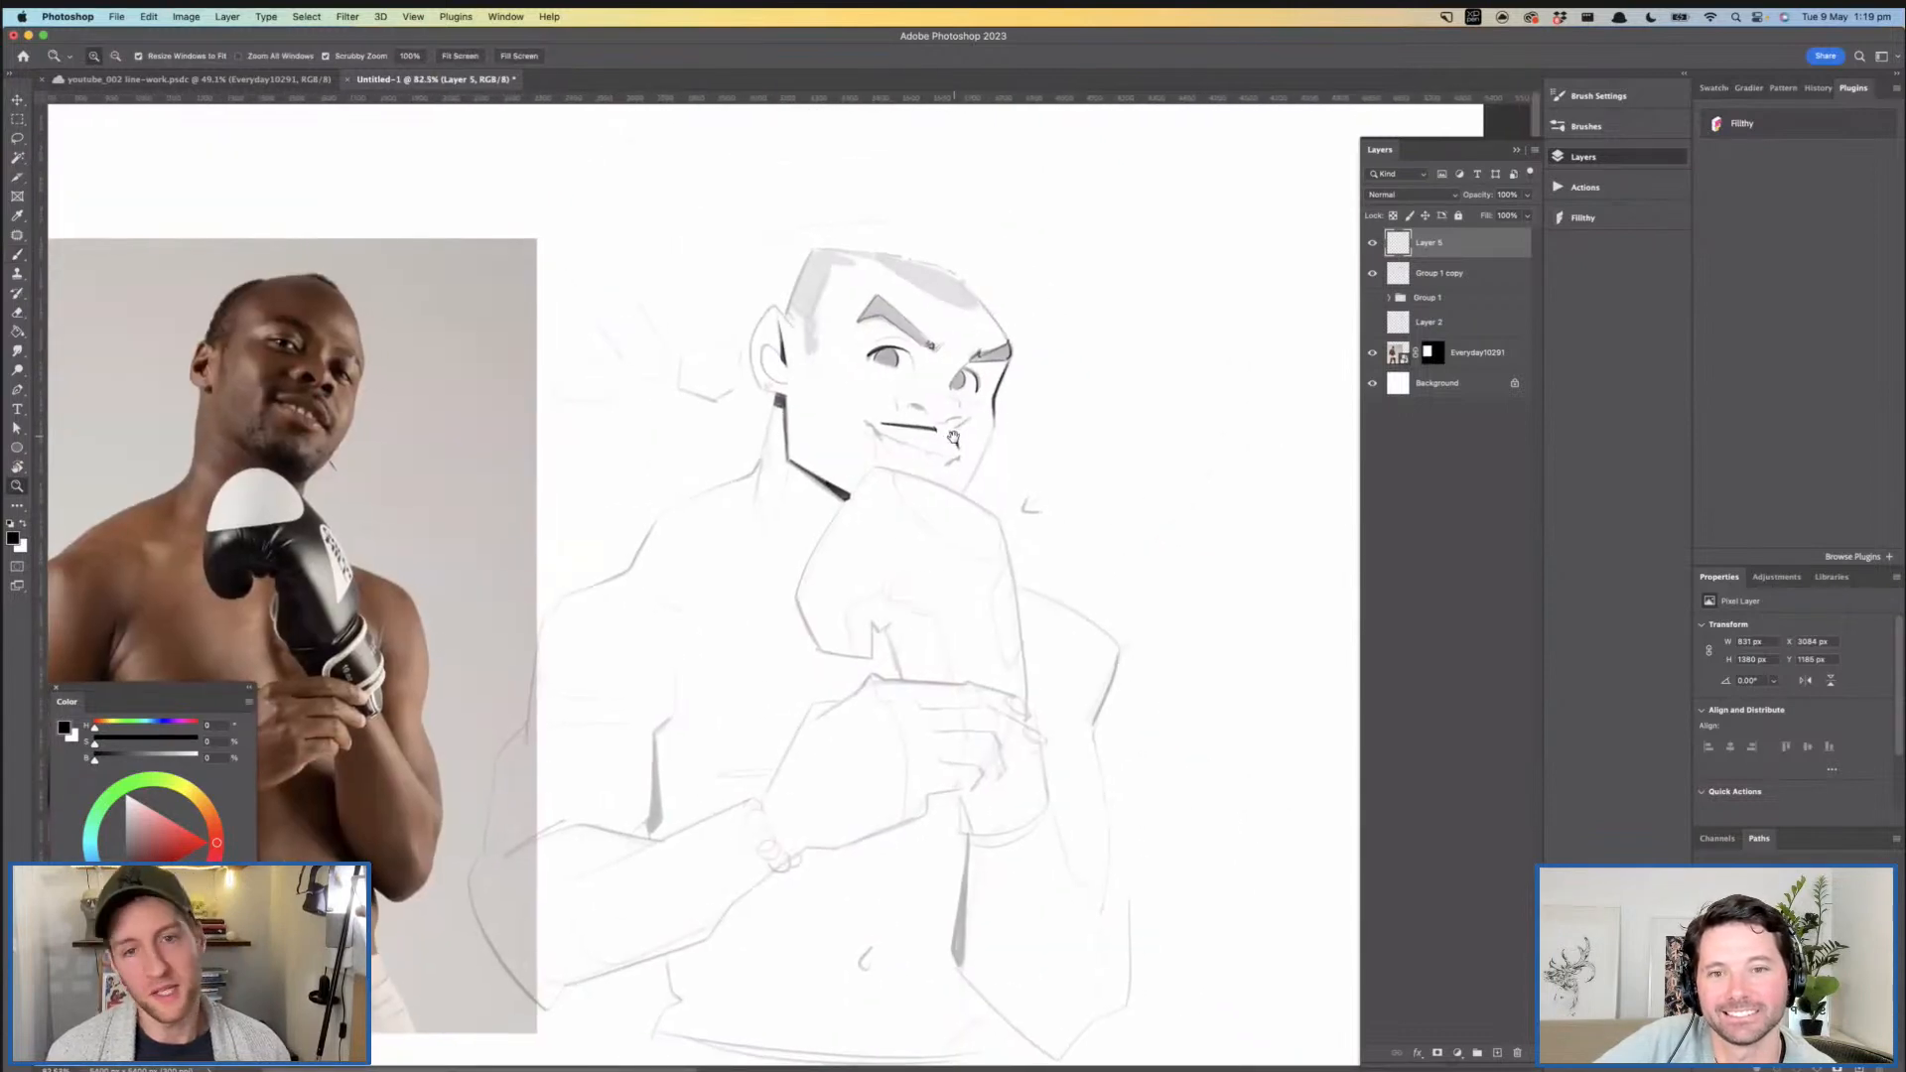
# - Ink the inner loop of the ear and the short edge at its upper tip
pyautogui.moveTo(775, 346)
pyautogui.mouseDown()
pyautogui.moveTo(813, 400)
pyautogui.moveTo(757, 344)
pyautogui.moveTo(738, 404)
pyautogui.moveTo(823, 453)
pyautogui.mouseUp()
pyautogui.moveTo(955, 436)
pyautogui.mouseDown()
pyautogui.moveTo(871, 446)
pyautogui.moveTo(874, 364)
pyautogui.moveTo(870, 404)
pyautogui.mouseUp()
pyautogui.moveTo(943, 135)
pyautogui.mouseDown()
pyautogui.moveTo(836, 225)
pyautogui.moveTo(758, 368)
pyautogui.mouseUp()
pyautogui.moveTo(813, 426); pyautogui.dragTo(728, 429)
pyautogui.moveTo(937, 508)
pyautogui.mouseDown()
pyautogui.moveTo(836, 373)
pyautogui.moveTo(889, 429)
pyautogui.mouseUp()
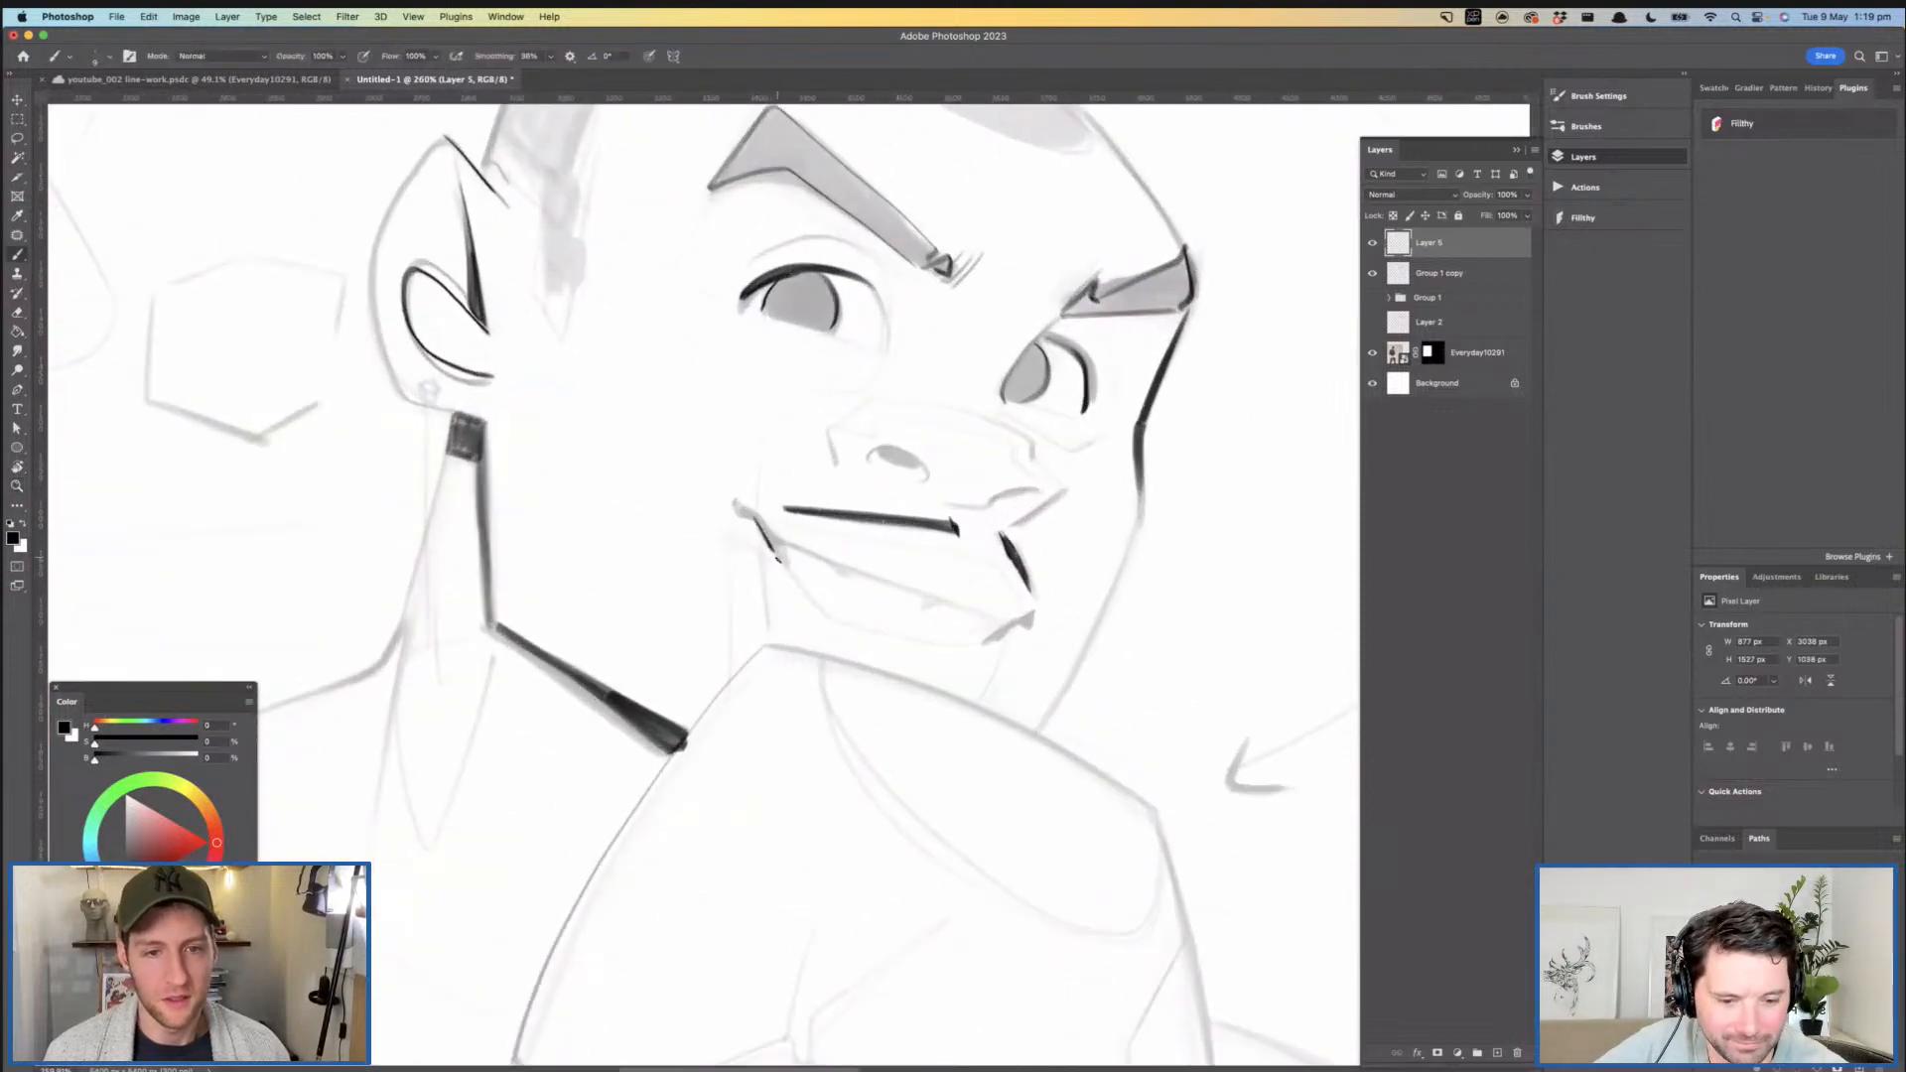
# - Thicken the near corner of the mouth into a solid dark wedge
pyautogui.moveTo(756, 519); pyautogui.dragTo(781, 545)
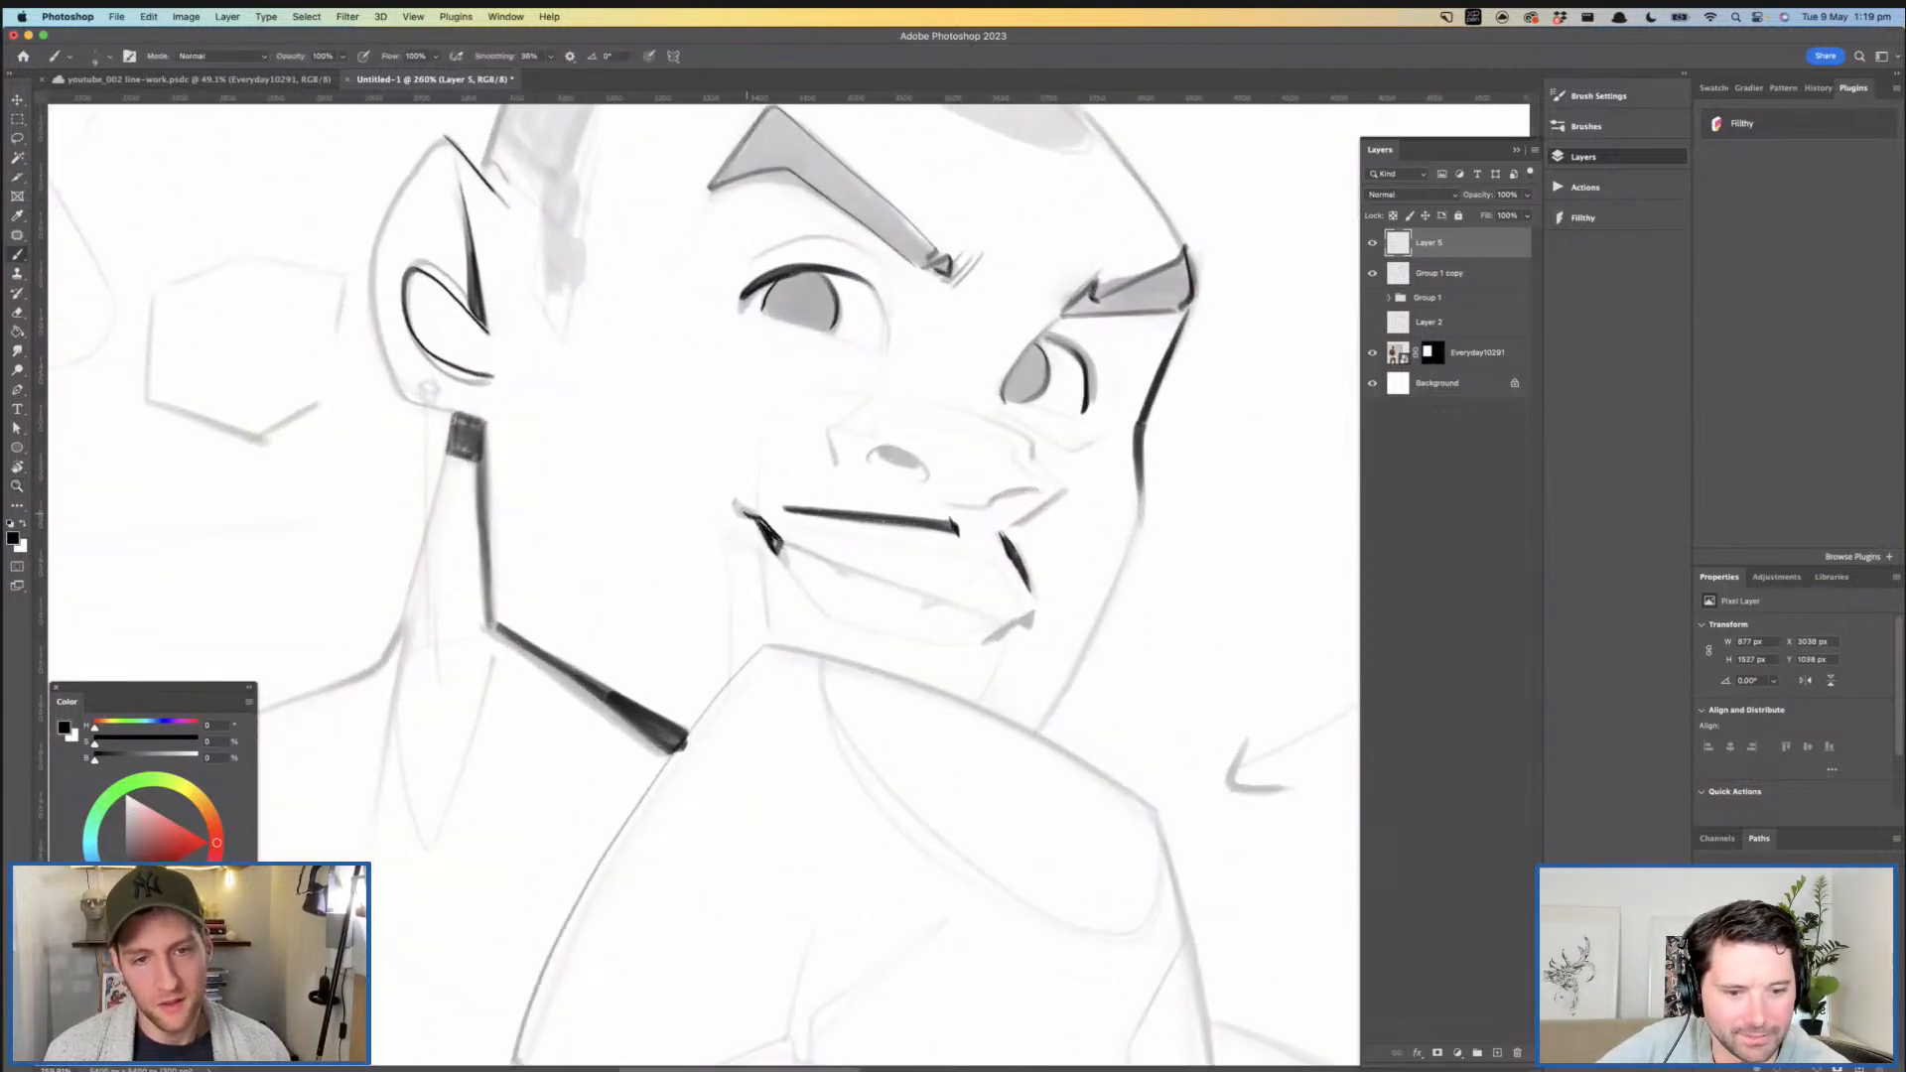
pyautogui.moveTo(976, 610)
pyautogui.mouseDown()
pyautogui.moveTo(896, 560)
pyautogui.moveTo(938, 576)
pyautogui.mouseUp()
pyautogui.moveTo(978, 568); pyautogui.dragTo(784, 570)
pyautogui.moveTo(784, 570); pyautogui.dragTo(740, 427)
pyautogui.moveTo(893, 425); pyautogui.dragTo(849, 427)
# - Ink the near eye's inner contour and the dark accent at the far corner of the lower lip
pyautogui.moveTo(810, 603); pyautogui.dragTo(834, 538)
pyautogui.moveTo(834, 538); pyautogui.dragTo(928, 516)
pyautogui.moveTo(941, 516); pyautogui.dragTo(895, 732)
pyautogui.moveTo(949, 604); pyautogui.dragTo(918, 574)
pyautogui.moveTo(928, 571)
pyautogui.mouseDown()
pyautogui.moveTo(929, 499)
pyautogui.moveTo(924, 594)
pyautogui.mouseUp()
pyautogui.moveTo(932, 365)
pyautogui.mouseDown()
pyautogui.moveTo(965, 381)
pyautogui.moveTo(892, 341)
pyautogui.moveTo(927, 450)
pyautogui.mouseUp()
pyautogui.moveTo(1032, 520); pyautogui.dragTo(992, 517)
pyautogui.moveTo(1086, 564)
pyautogui.mouseDown()
pyautogui.moveTo(1017, 507)
pyautogui.moveTo(1082, 509)
pyautogui.mouseUp()
# - Ink the nose contour around the far nostril, the tip and the near nostril wing
pyautogui.moveTo(983, 468); pyautogui.dragTo(899, 488)
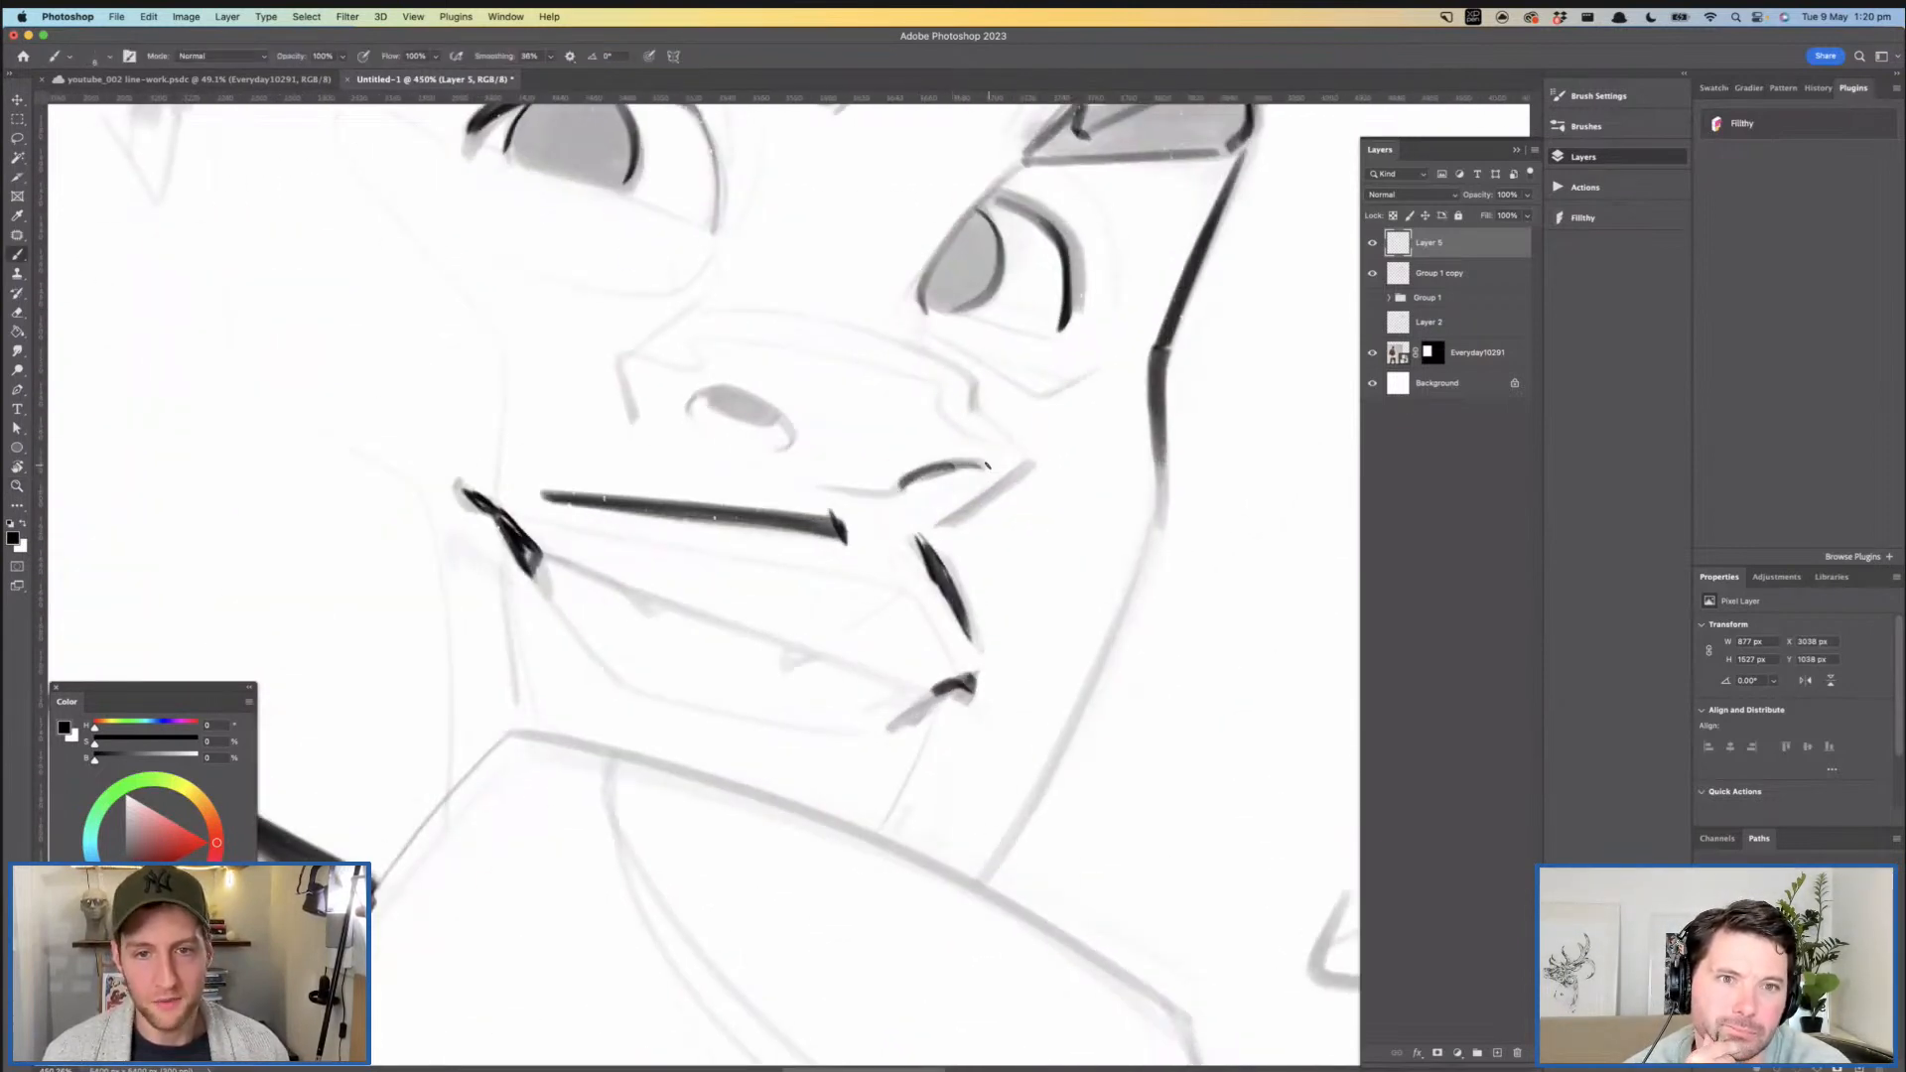
pyautogui.moveTo(1032, 460)
pyautogui.mouseDown()
pyautogui.moveTo(942, 521)
pyautogui.moveTo(1025, 460)
pyautogui.mouseUp()
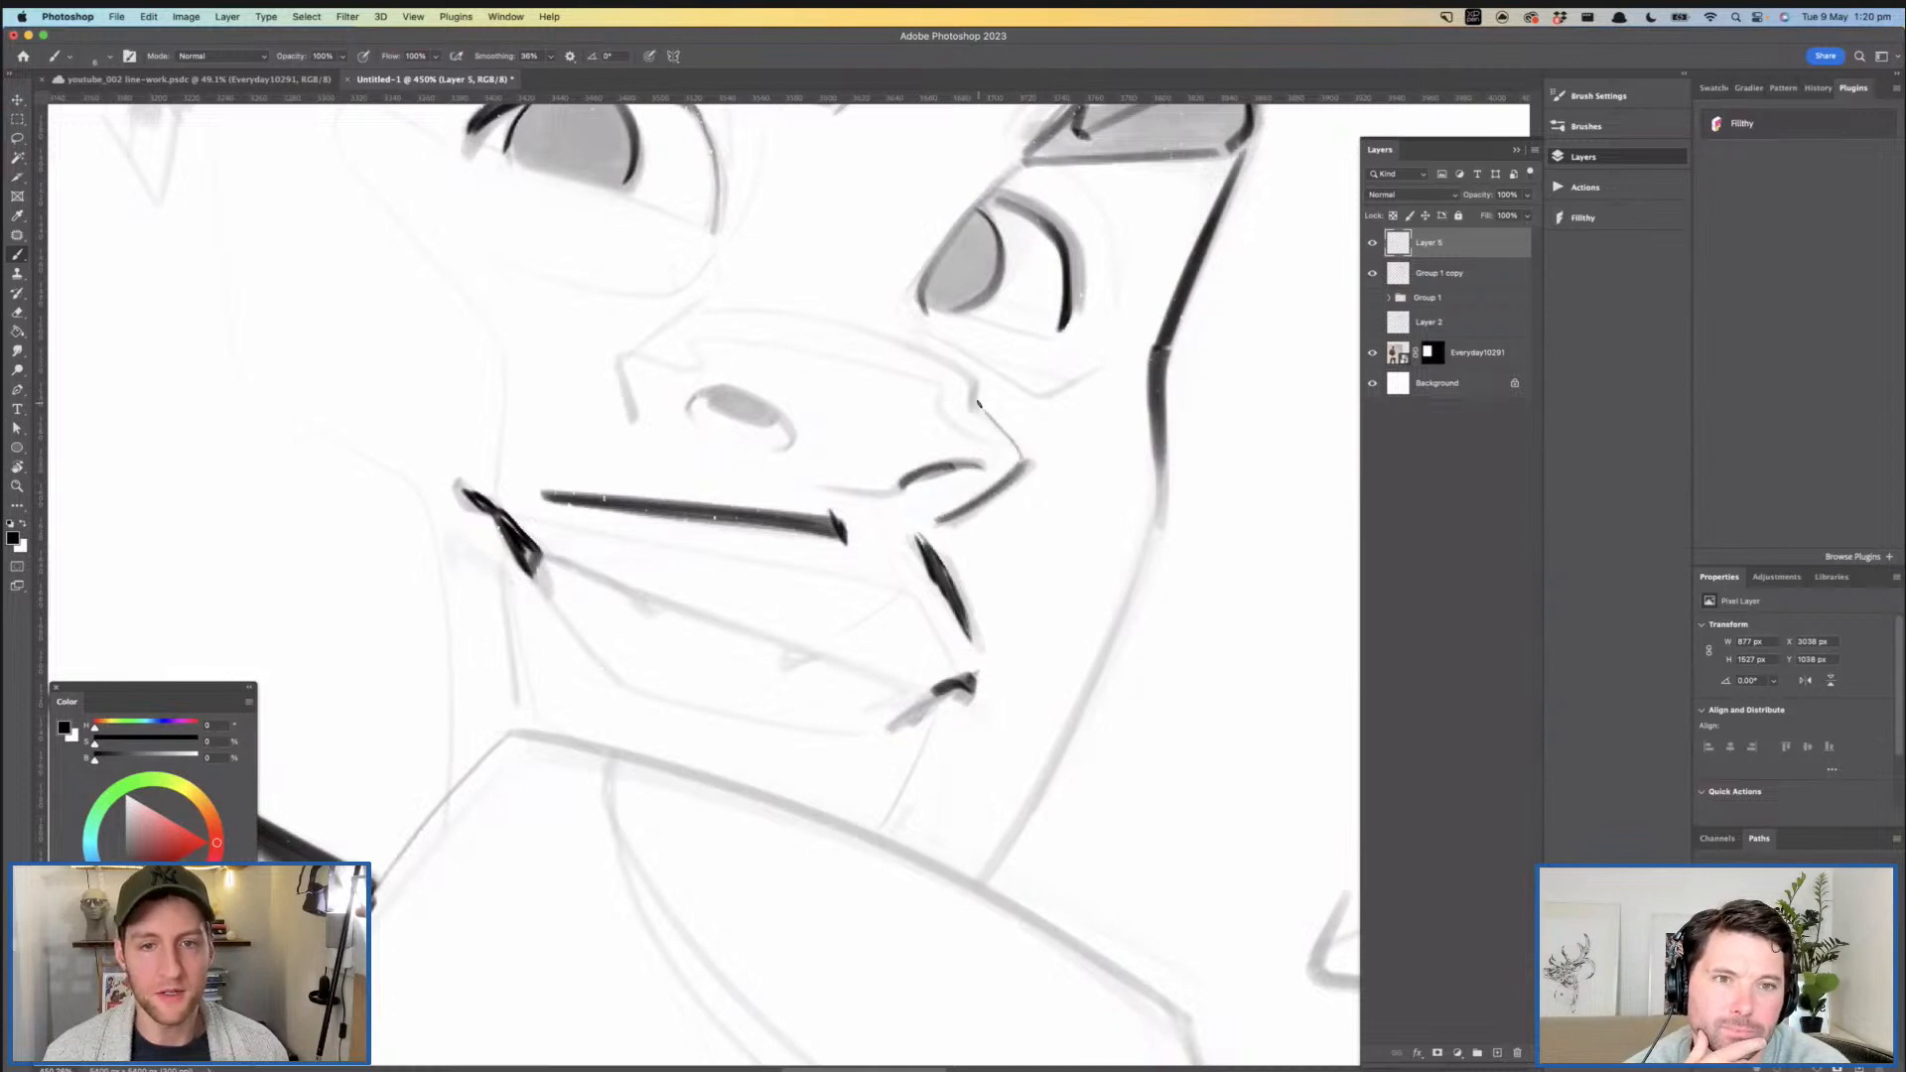
pyautogui.moveTo(617, 372); pyautogui.dragTo(663, 332)
pyautogui.moveTo(953, 479)
pyautogui.keyDown('super'); pyautogui.mouseDown()
pyautogui.moveTo(820, 422)
pyautogui.moveTo(893, 412)
pyautogui.mouseUp(); pyautogui.keyUp('super')
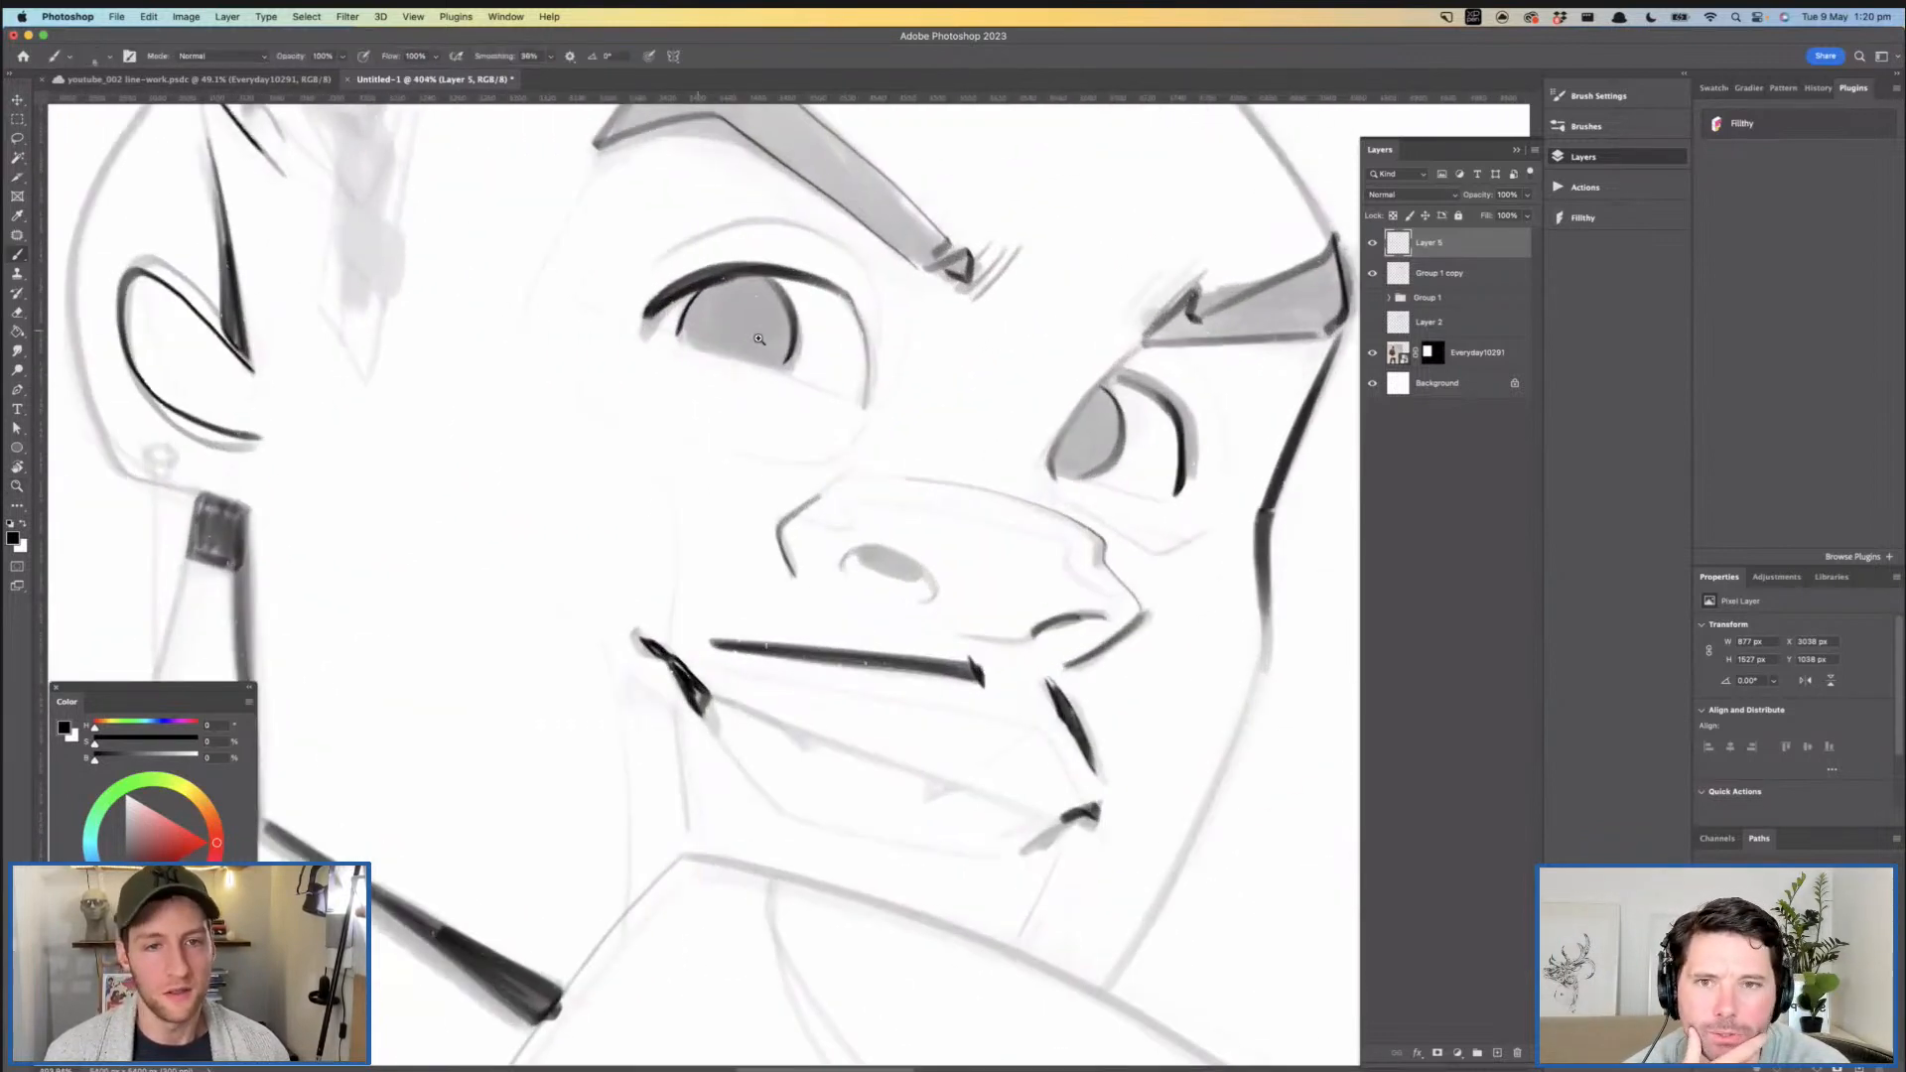
# - Isolate the Layer 3 sketch inside Group 1 by hiding Layer 5, Group 1 copy and Layer 4
pyautogui.moveTo(667, 332)
pyautogui.mouseDown()
pyautogui.moveTo(871, 409)
pyautogui.moveTo(925, 397)
pyautogui.moveTo(839, 397)
pyautogui.moveTo(960, 458)
pyautogui.moveTo(899, 461)
pyautogui.moveTo(930, 369)
pyautogui.moveTo(948, 378)
pyautogui.mouseUp()
pyautogui.moveTo(948, 377); pyautogui.dragTo(897, 425)
pyautogui.click(1373, 245)
pyautogui.click(1374, 275)
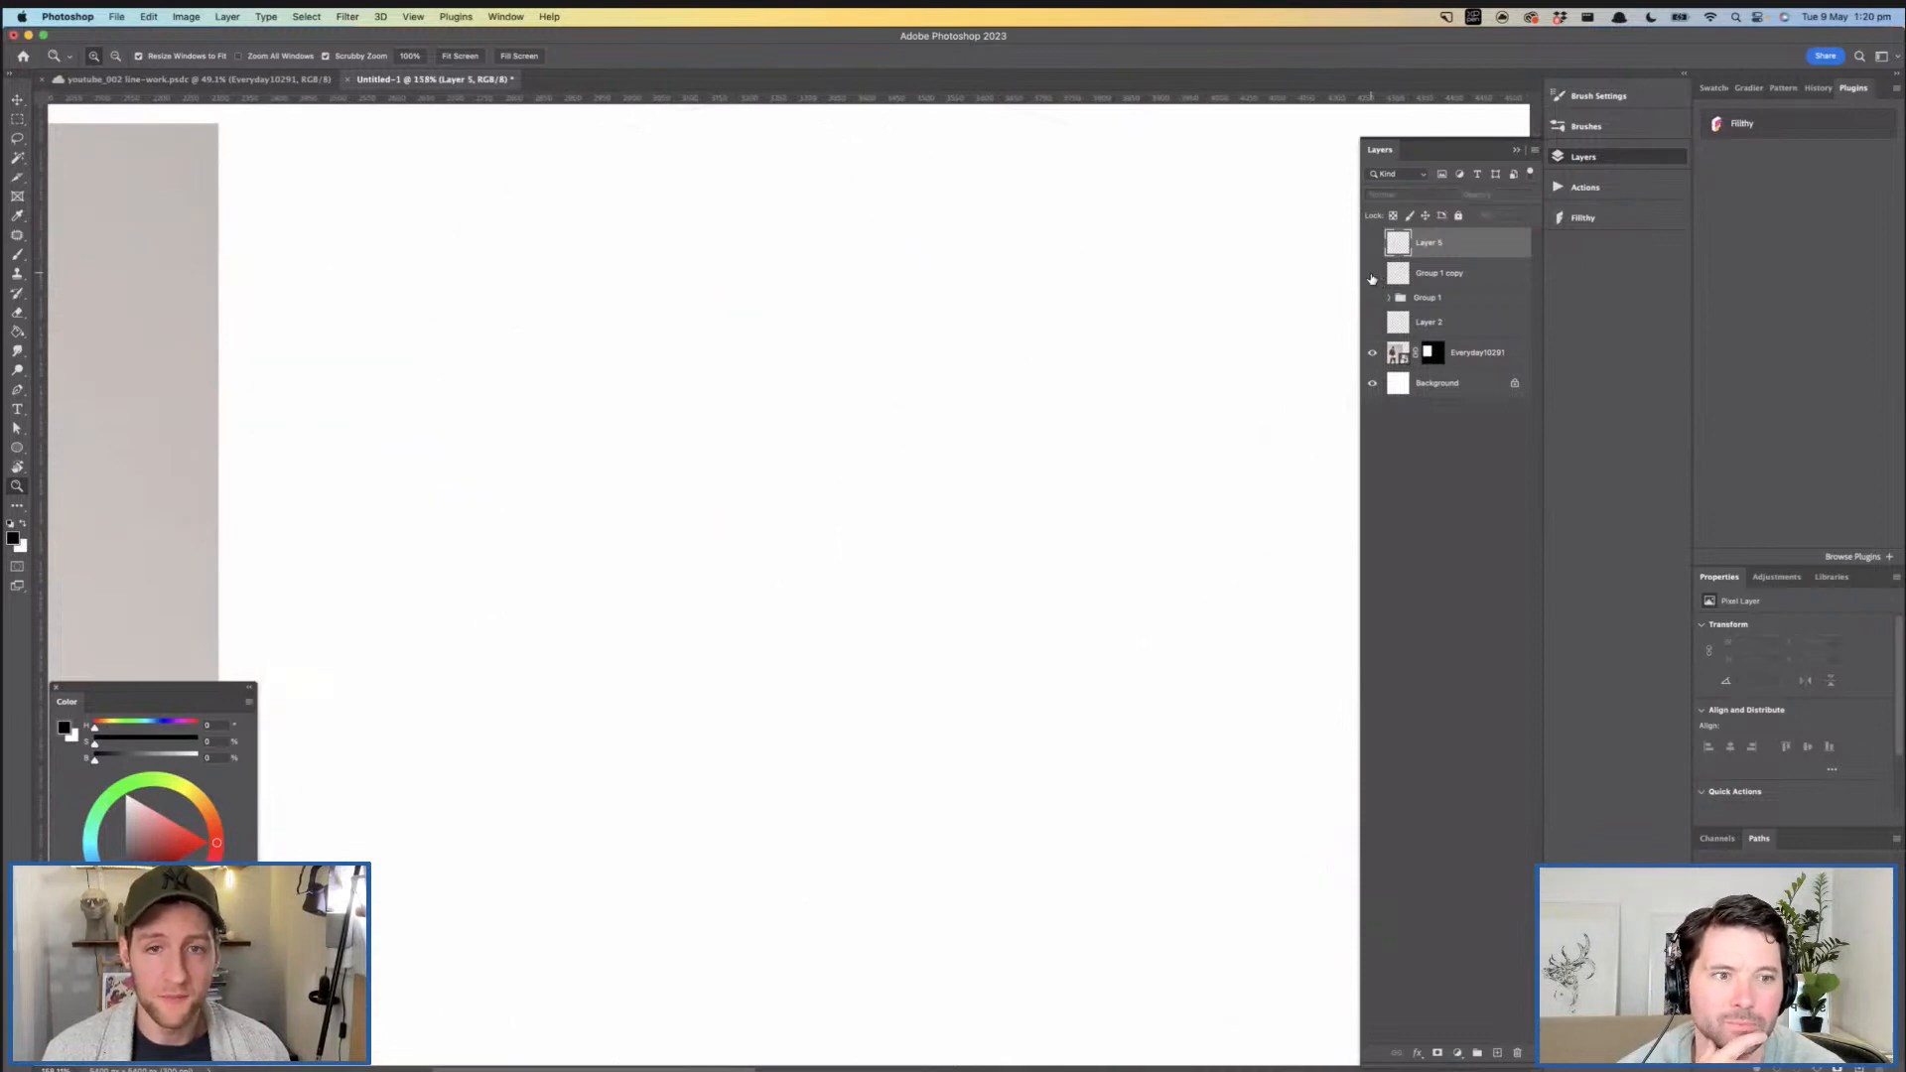
pyautogui.click(1375, 300)
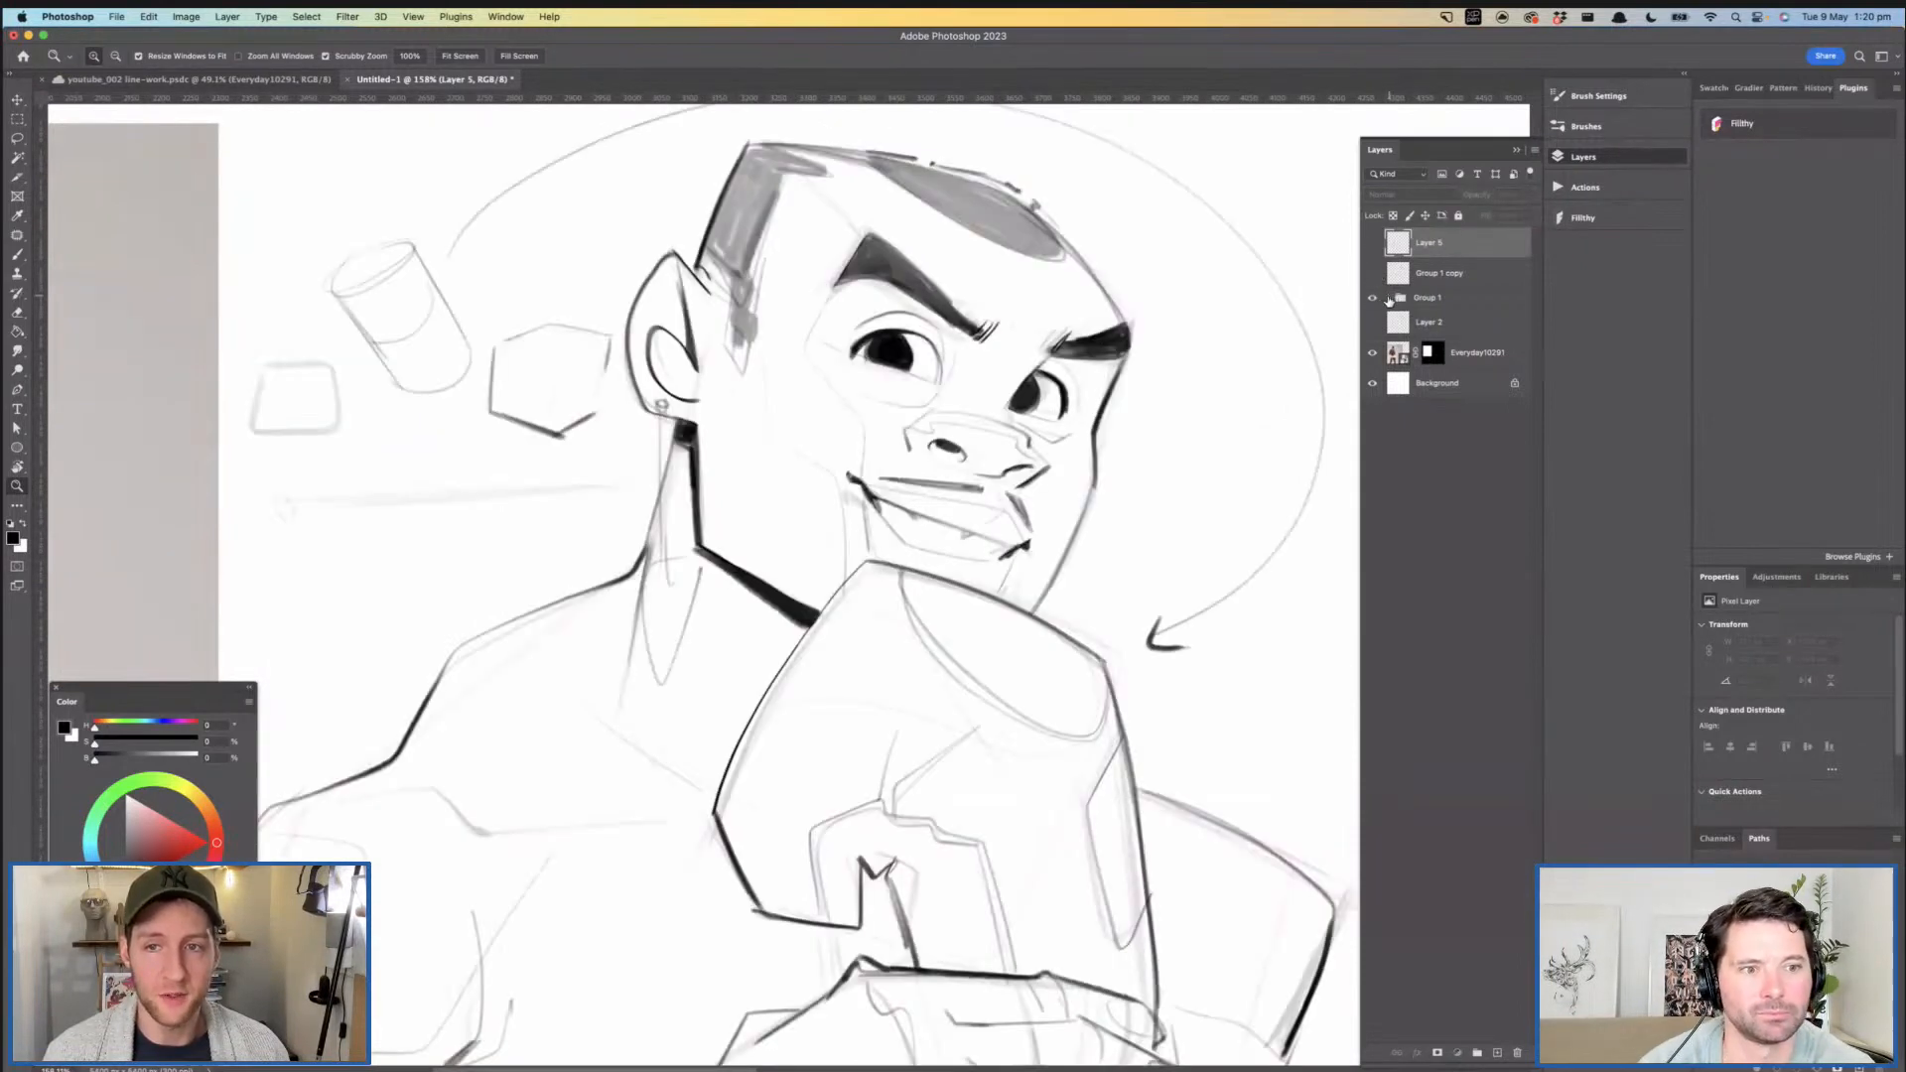
pyautogui.click(1389, 298)
pyautogui.click(1373, 322)
pyautogui.scroll(-2, 1188, 318)
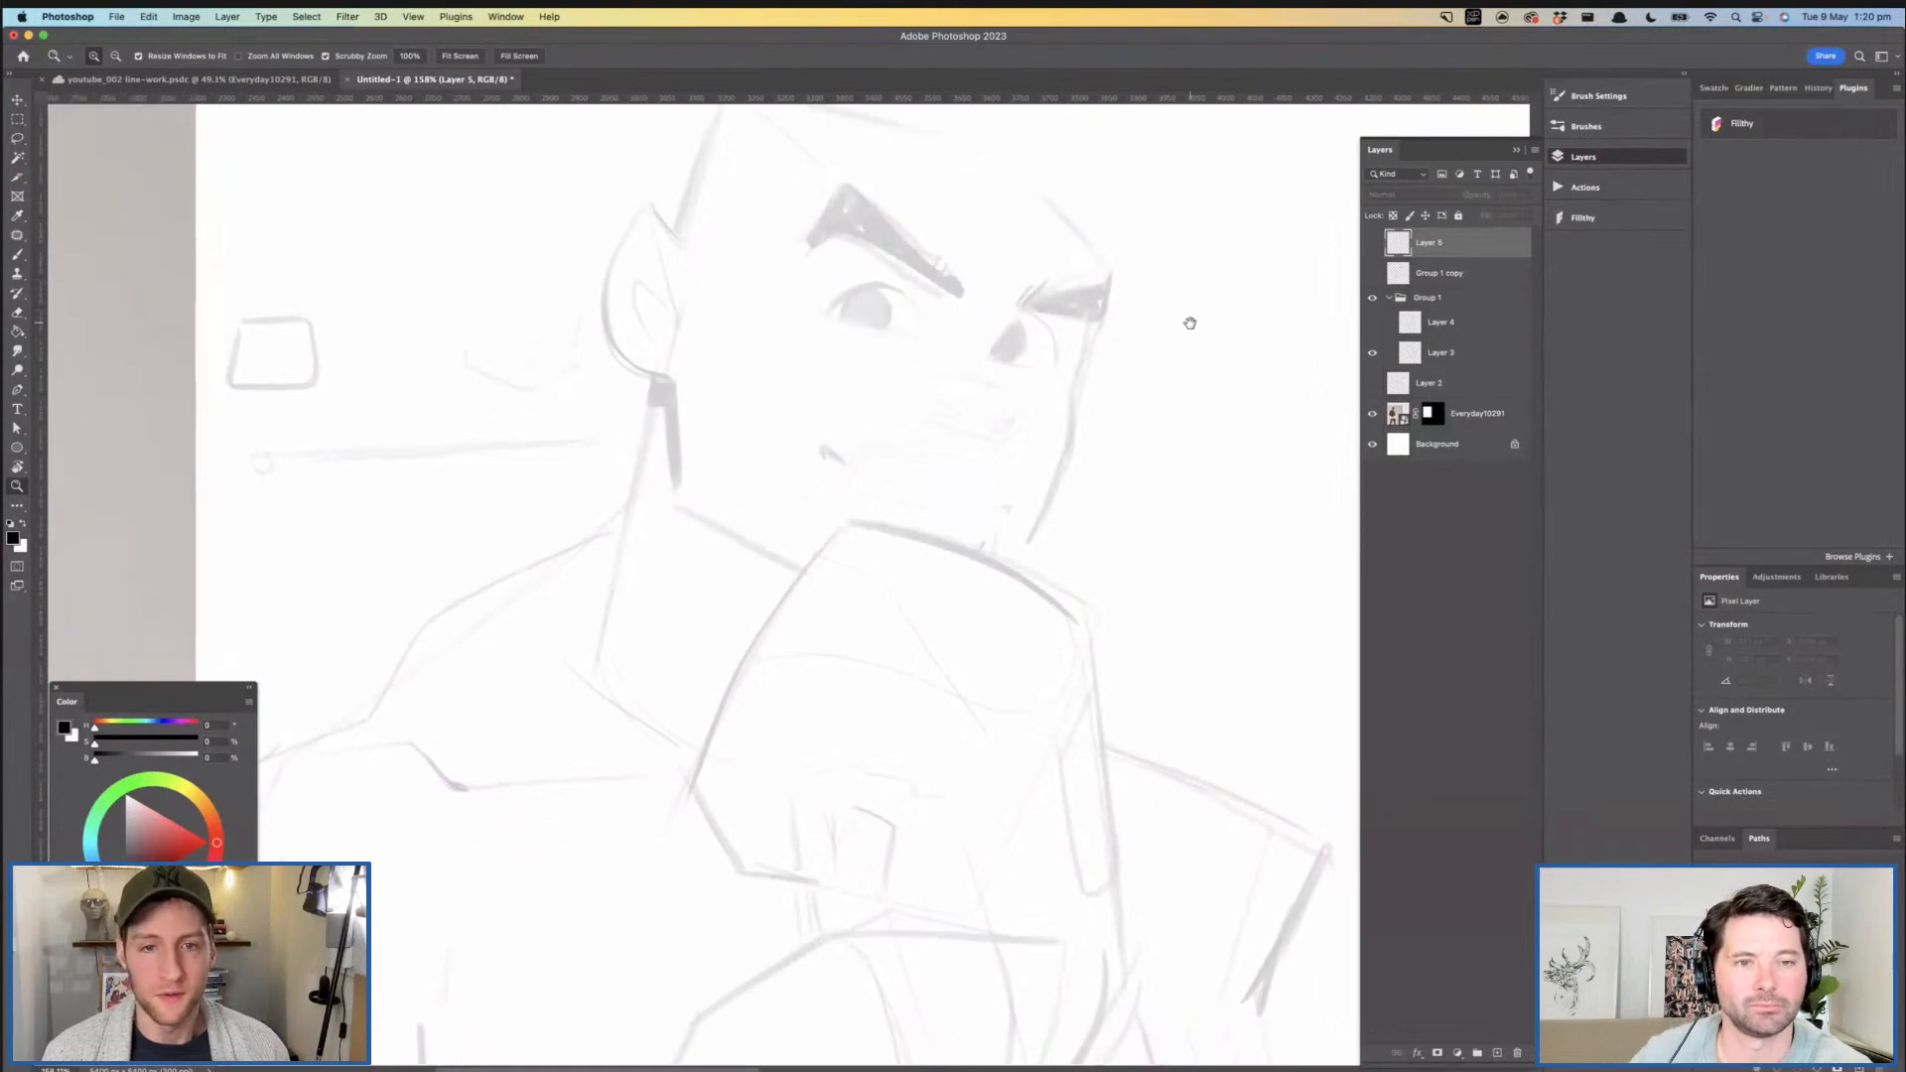
# - Restore Layer 3 to 100% opacity and show Layer 4 above it inside Group 1
pyautogui.click(1411, 359)
pyautogui.press('Return')
pyautogui.moveTo(1158, 367)
pyautogui.mouseDown()
pyautogui.moveTo(1073, 362)
pyautogui.moveTo(1131, 364)
pyautogui.mouseUp()
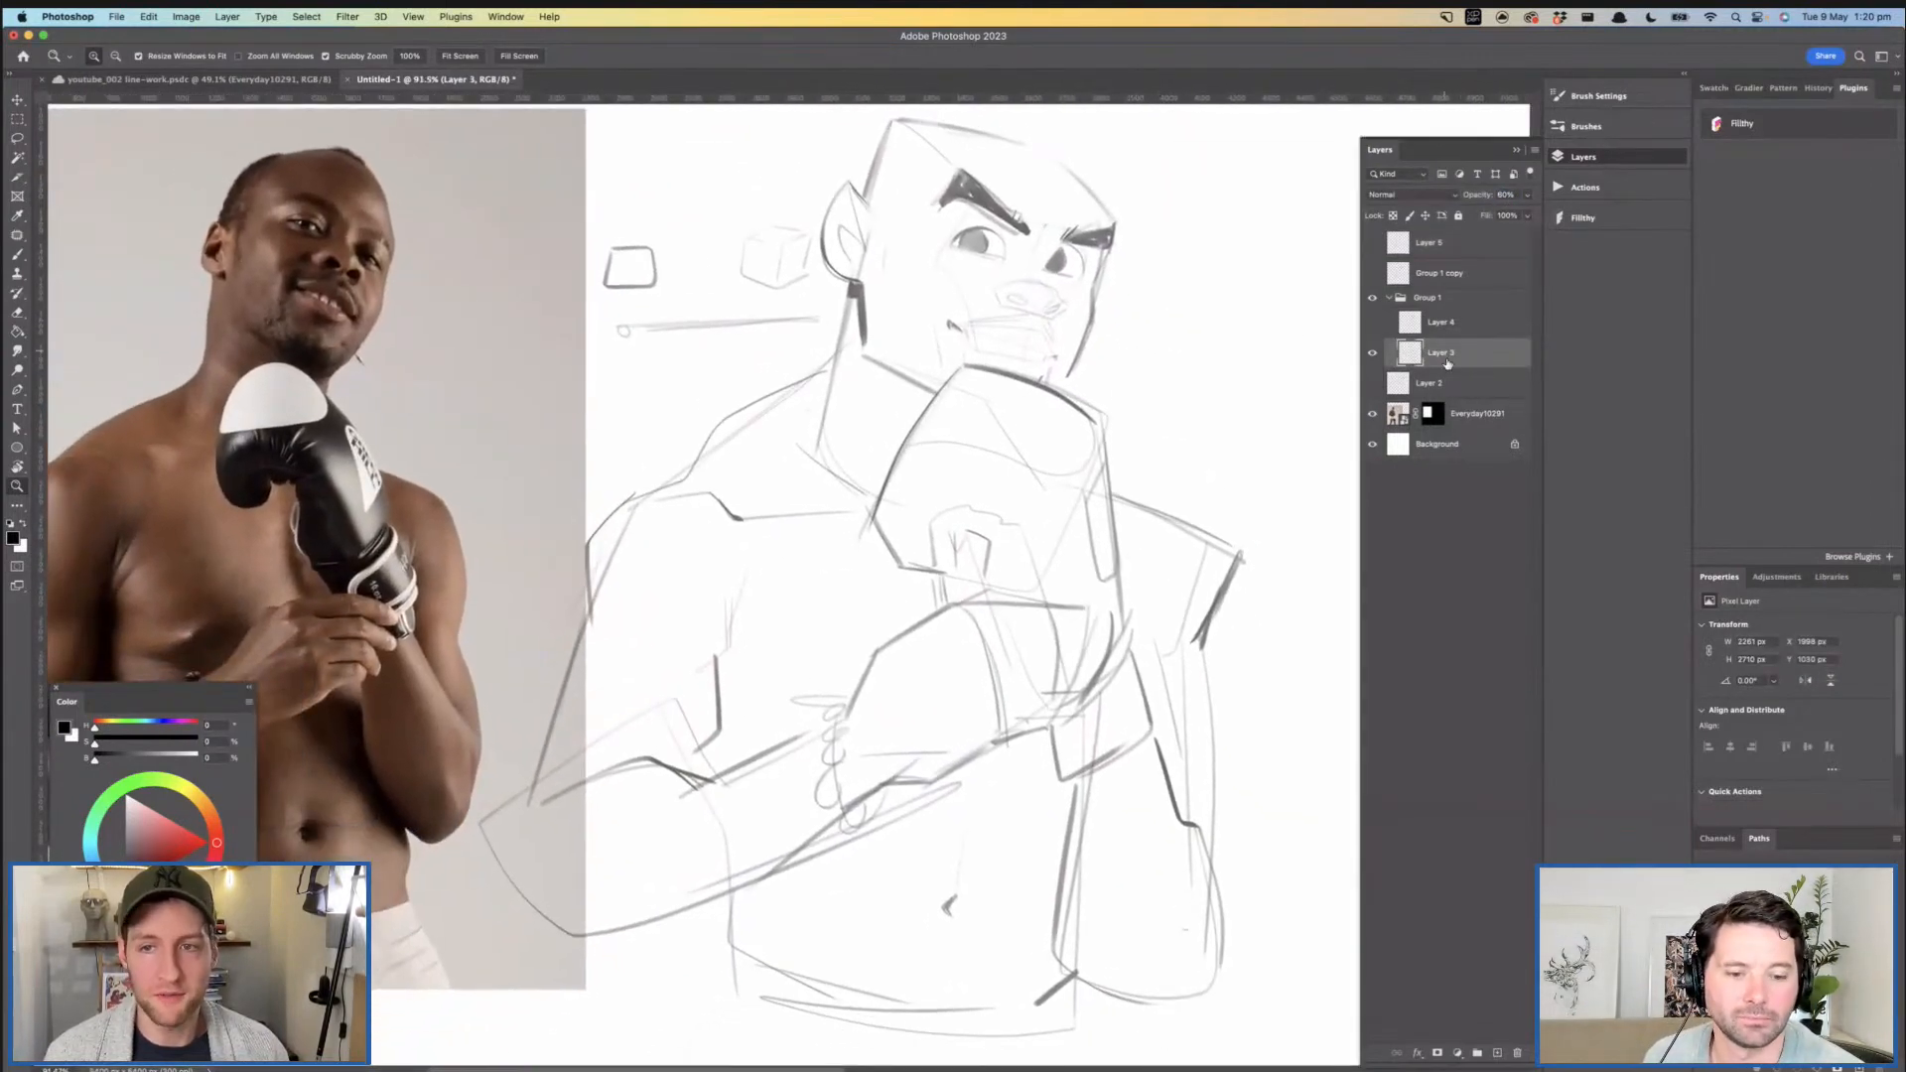
pyautogui.press('0')
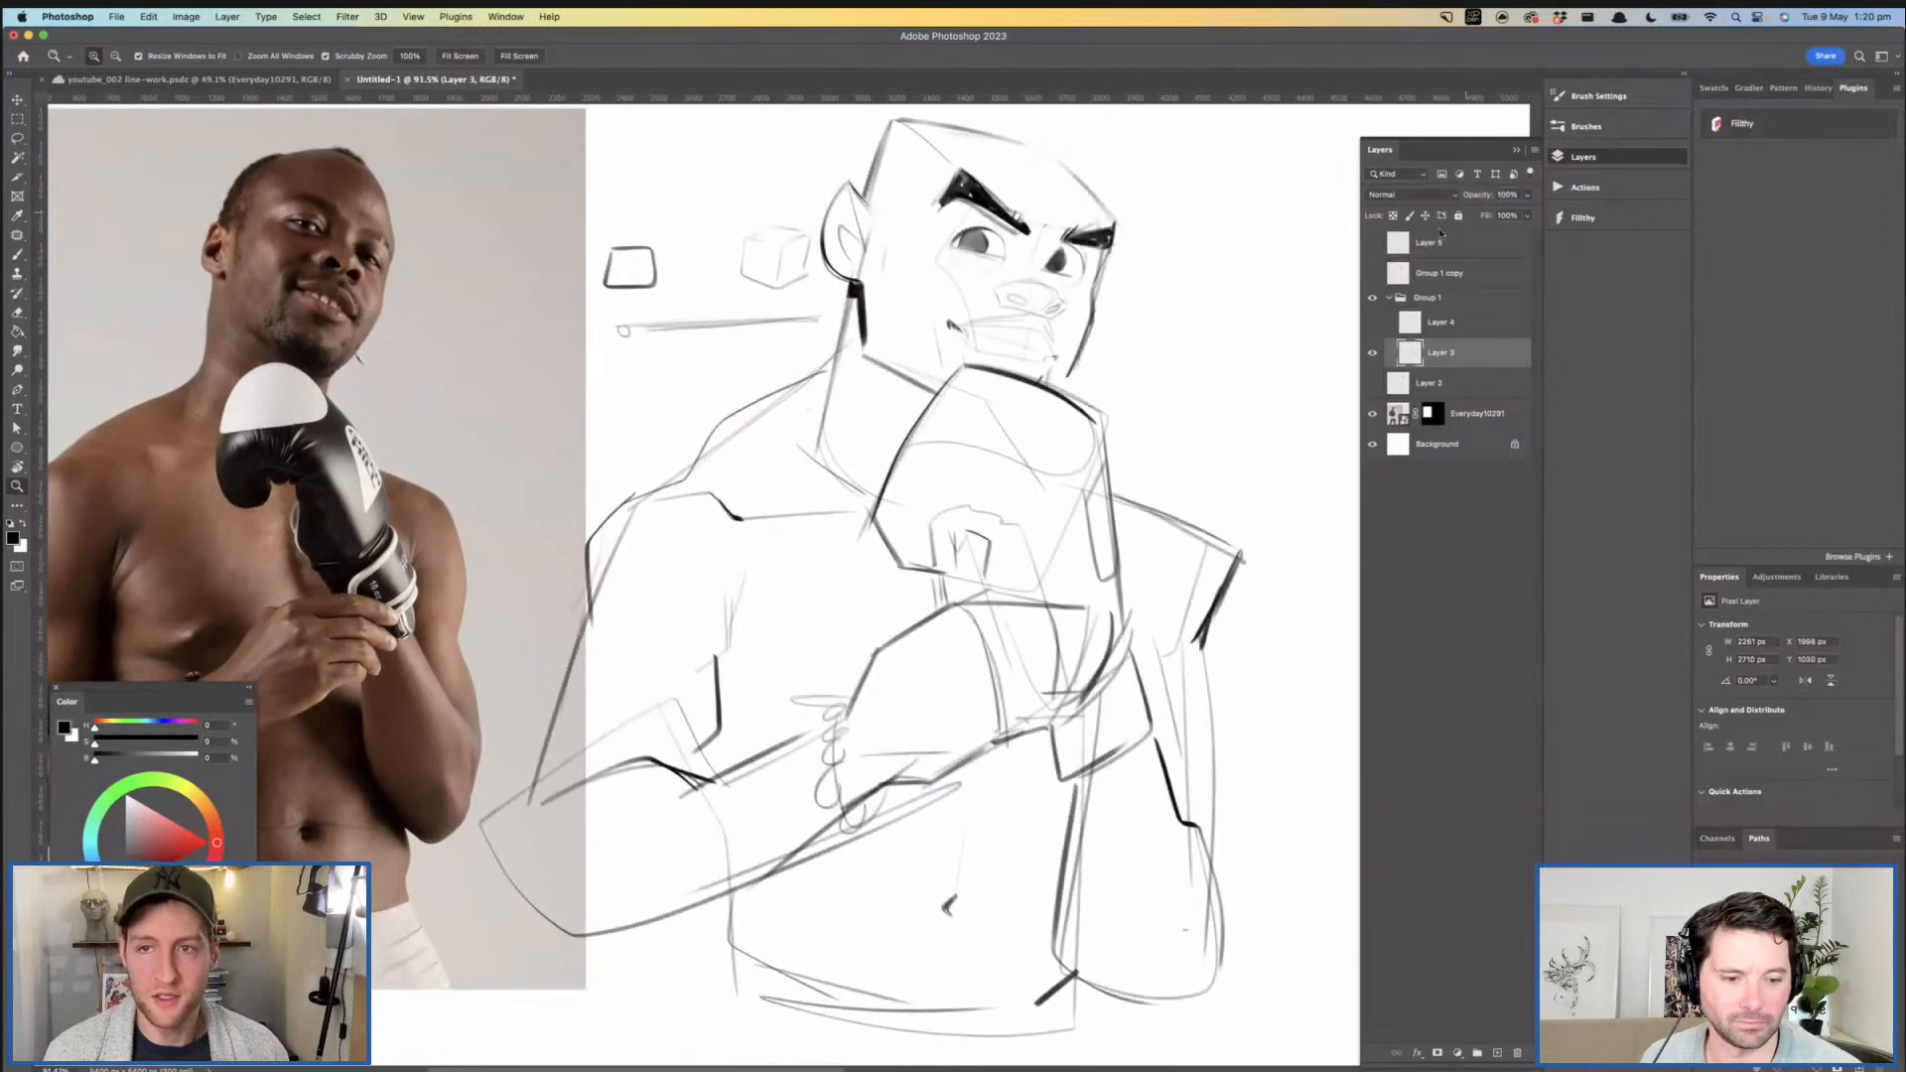
pyautogui.click(1372, 322)
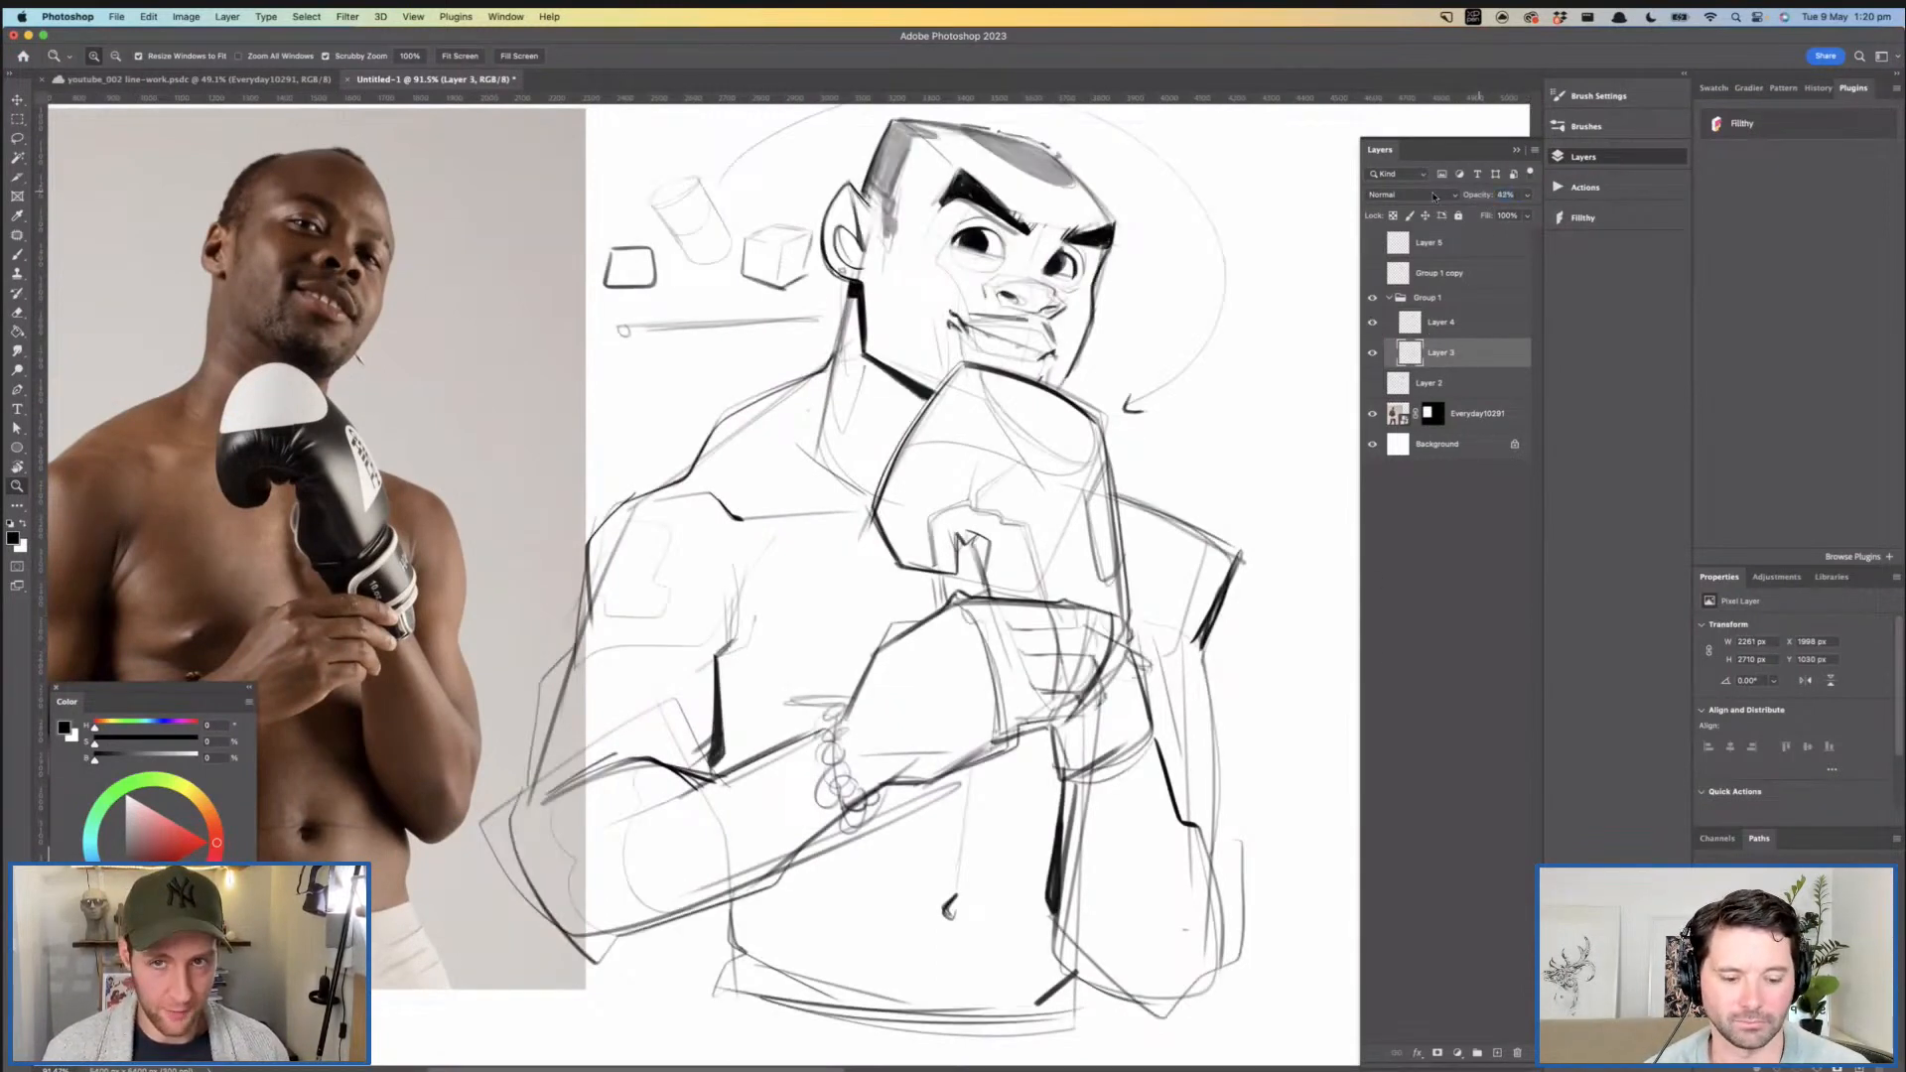
# - Lower Layer 3's opacity to 21% and switch Layer 4 off and on to compare the two sketch passes
pyautogui.moveTo(1472, 196); pyautogui.dragTo(1440, 261)
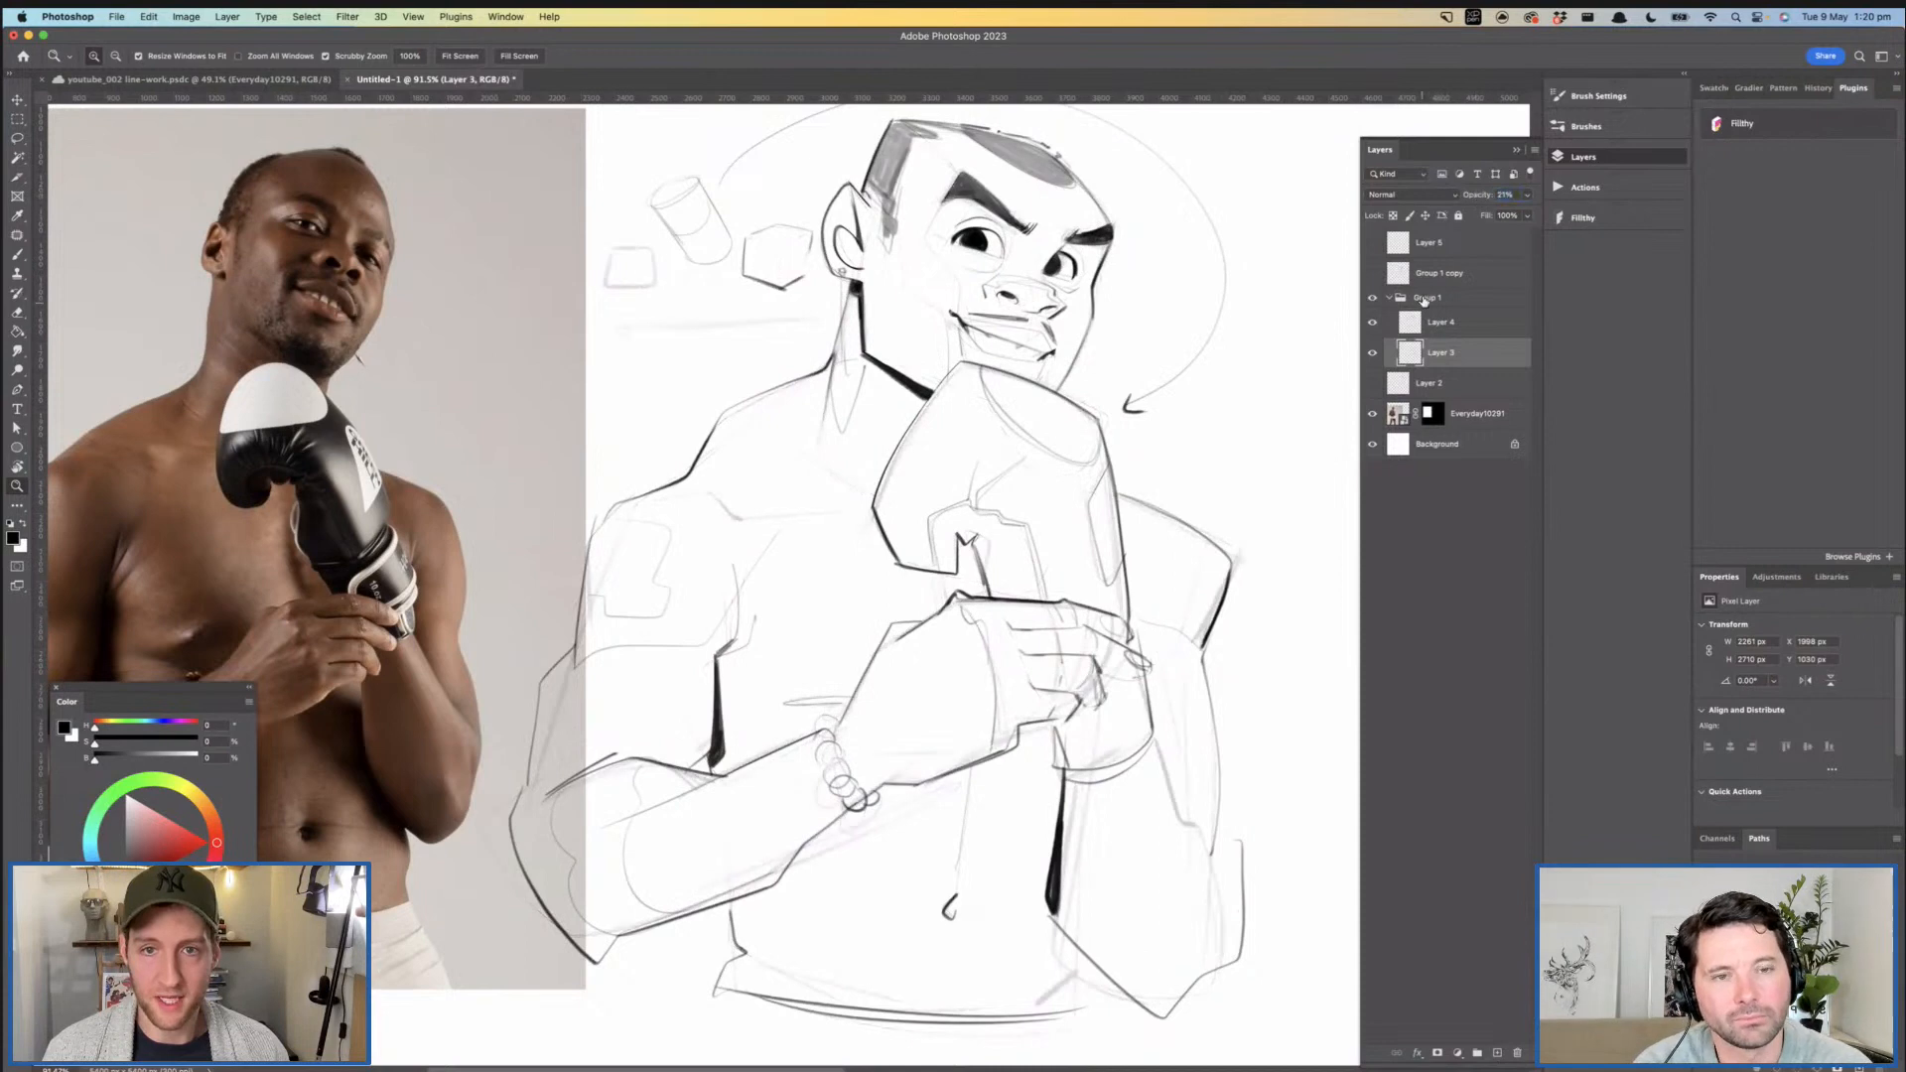
pyautogui.click(1450, 323)
pyautogui.click(1374, 326)
pyautogui.click(1374, 326)
pyautogui.click(1374, 326)
pyautogui.click(1374, 326)
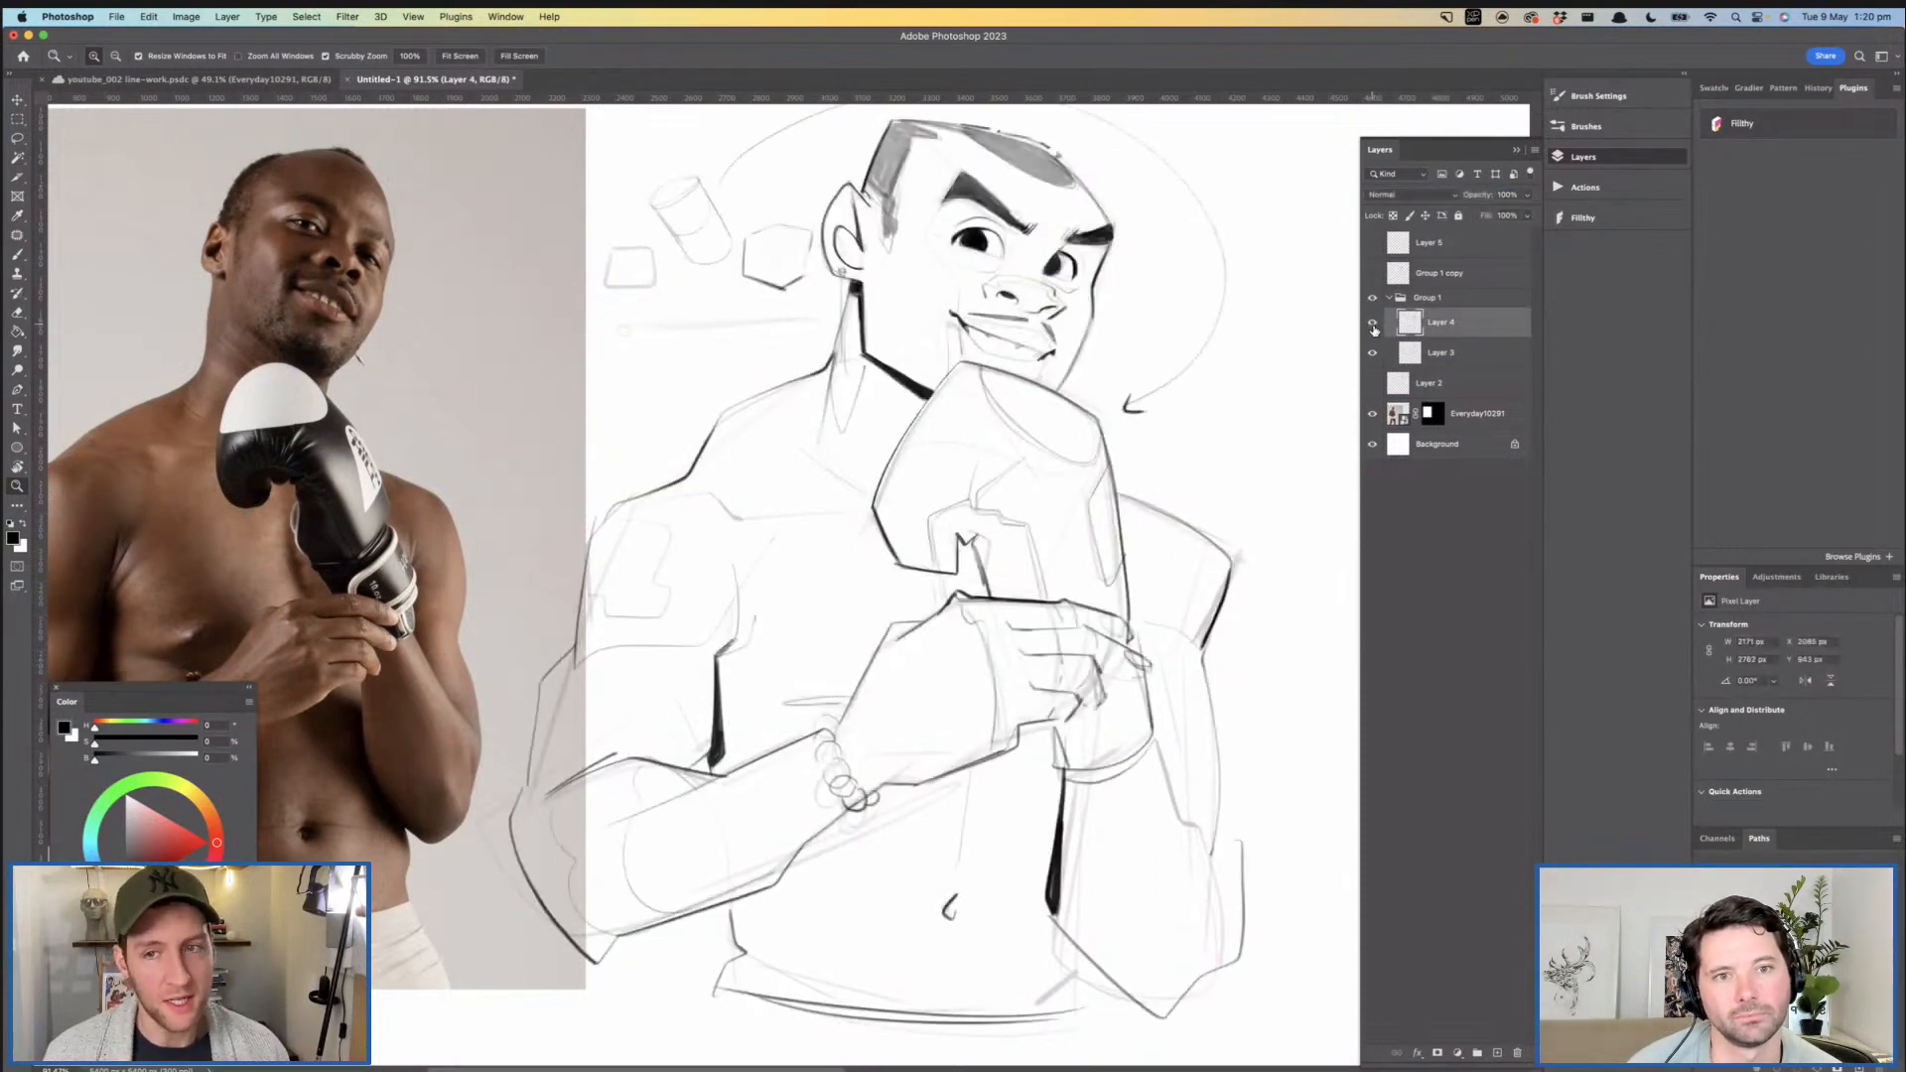
# - Hide Group 1, show Layer 5 and Group 1 copy again, and raise Group 1 copy's opacity to 100%
pyautogui.click(1389, 298)
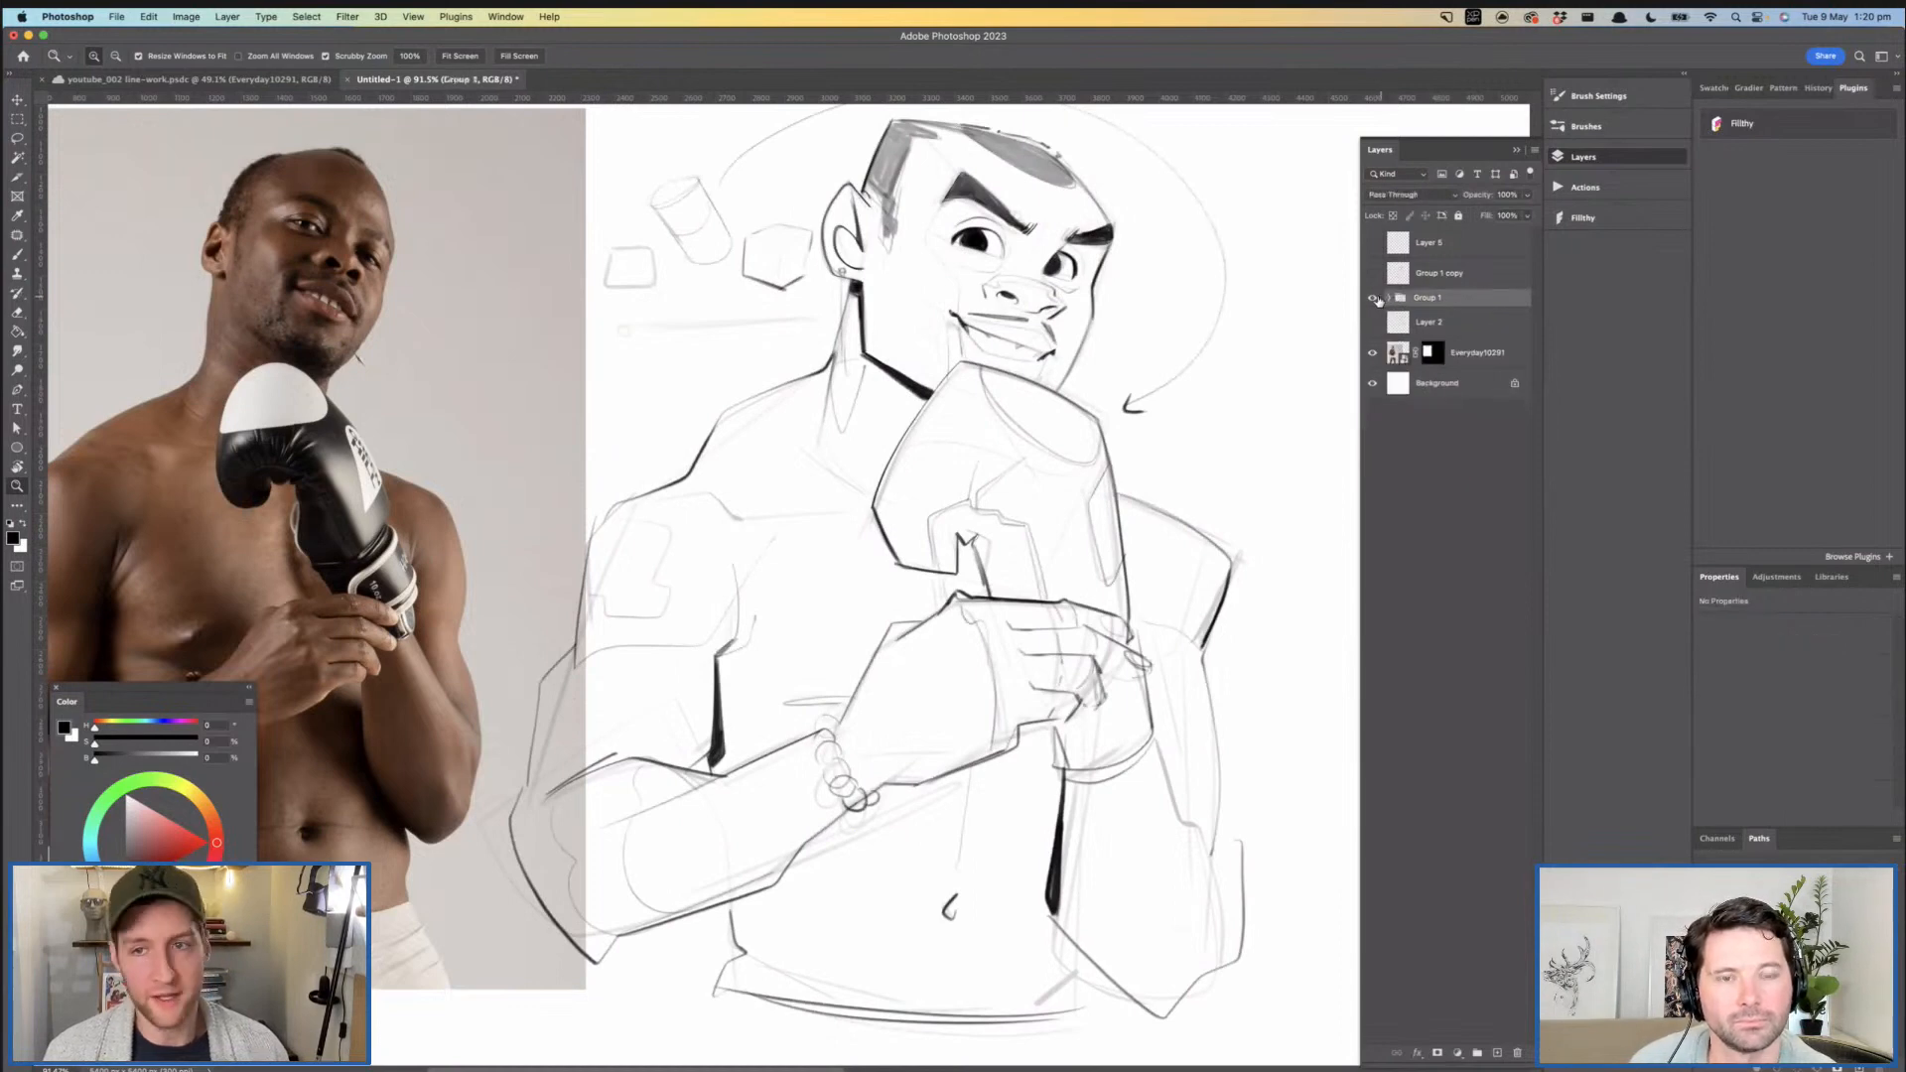
pyautogui.click(1372, 298)
pyautogui.click(1372, 248)
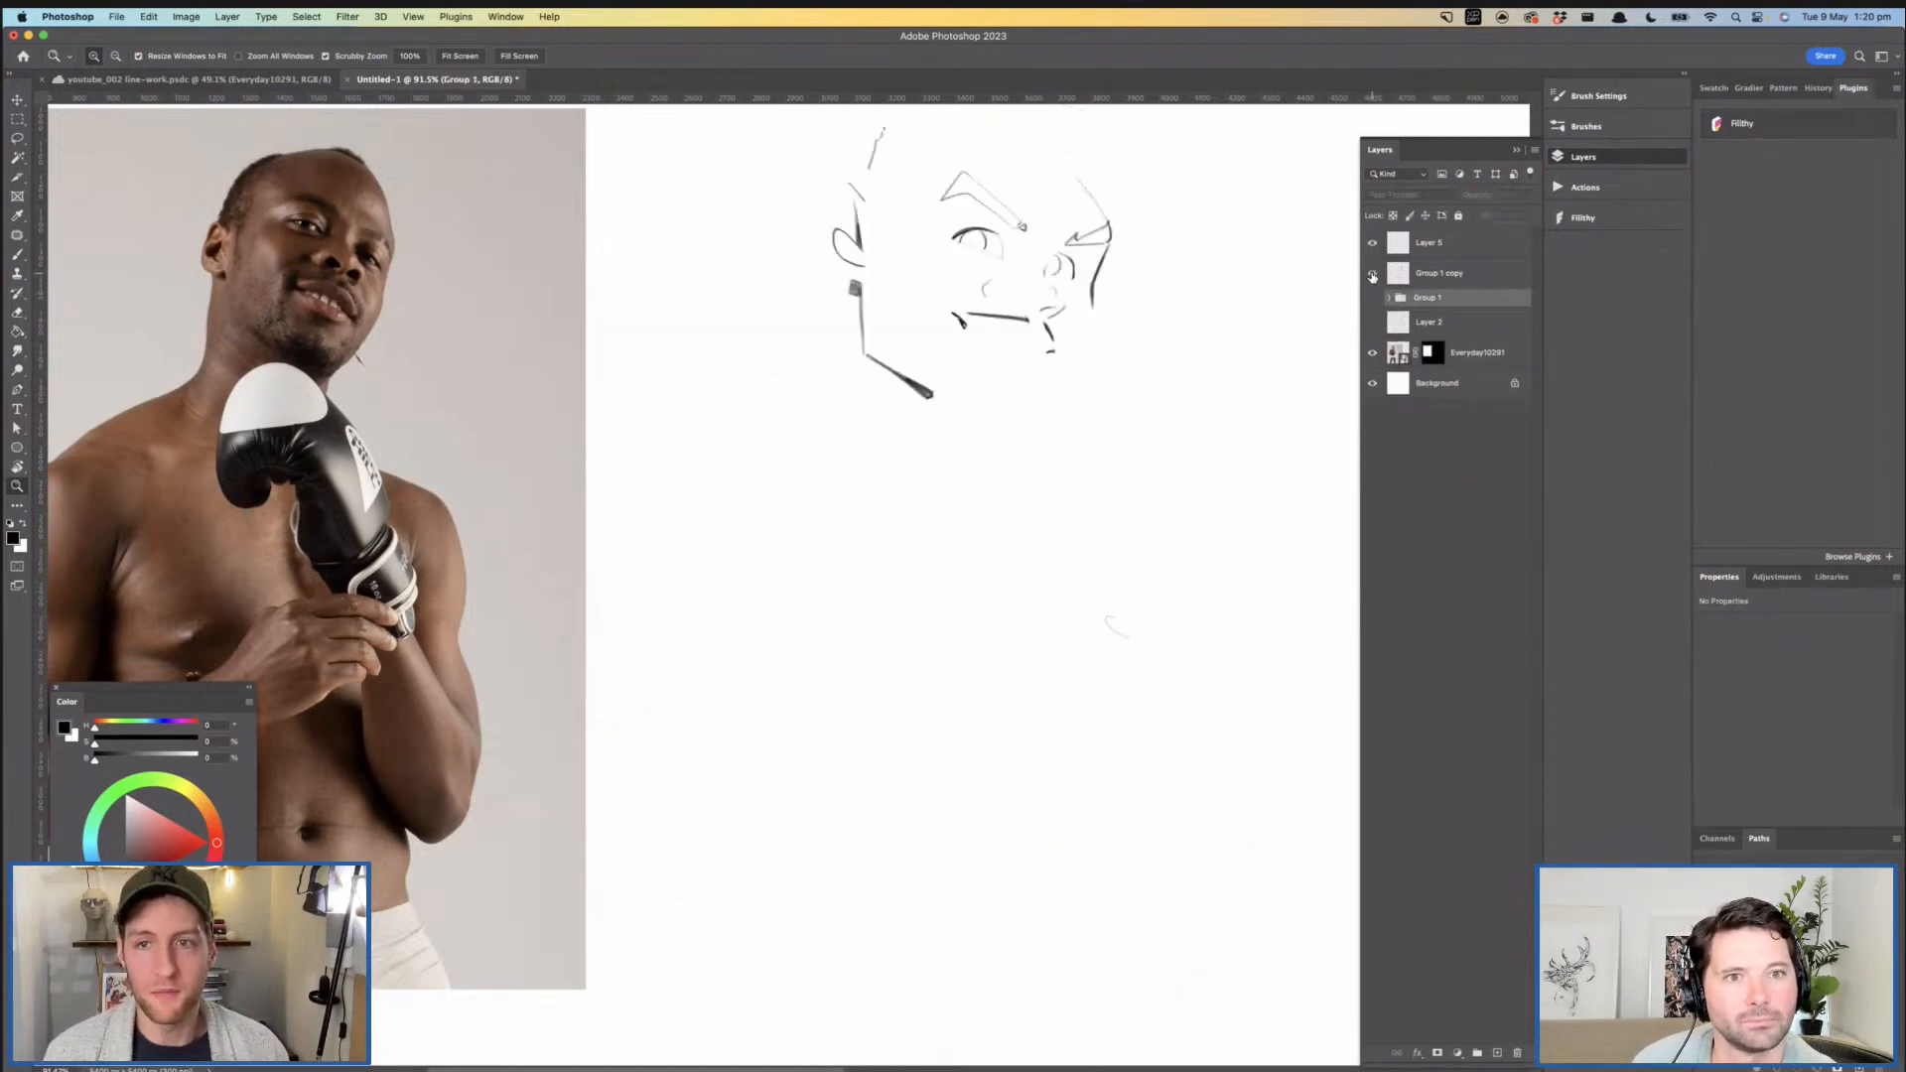
pyautogui.click(1373, 275)
pyautogui.click(1431, 275)
pyautogui.moveTo(1472, 197); pyautogui.dragTo(1519, 200)
pyautogui.moveTo(1149, 320); pyautogui.dragTo(1127, 359)
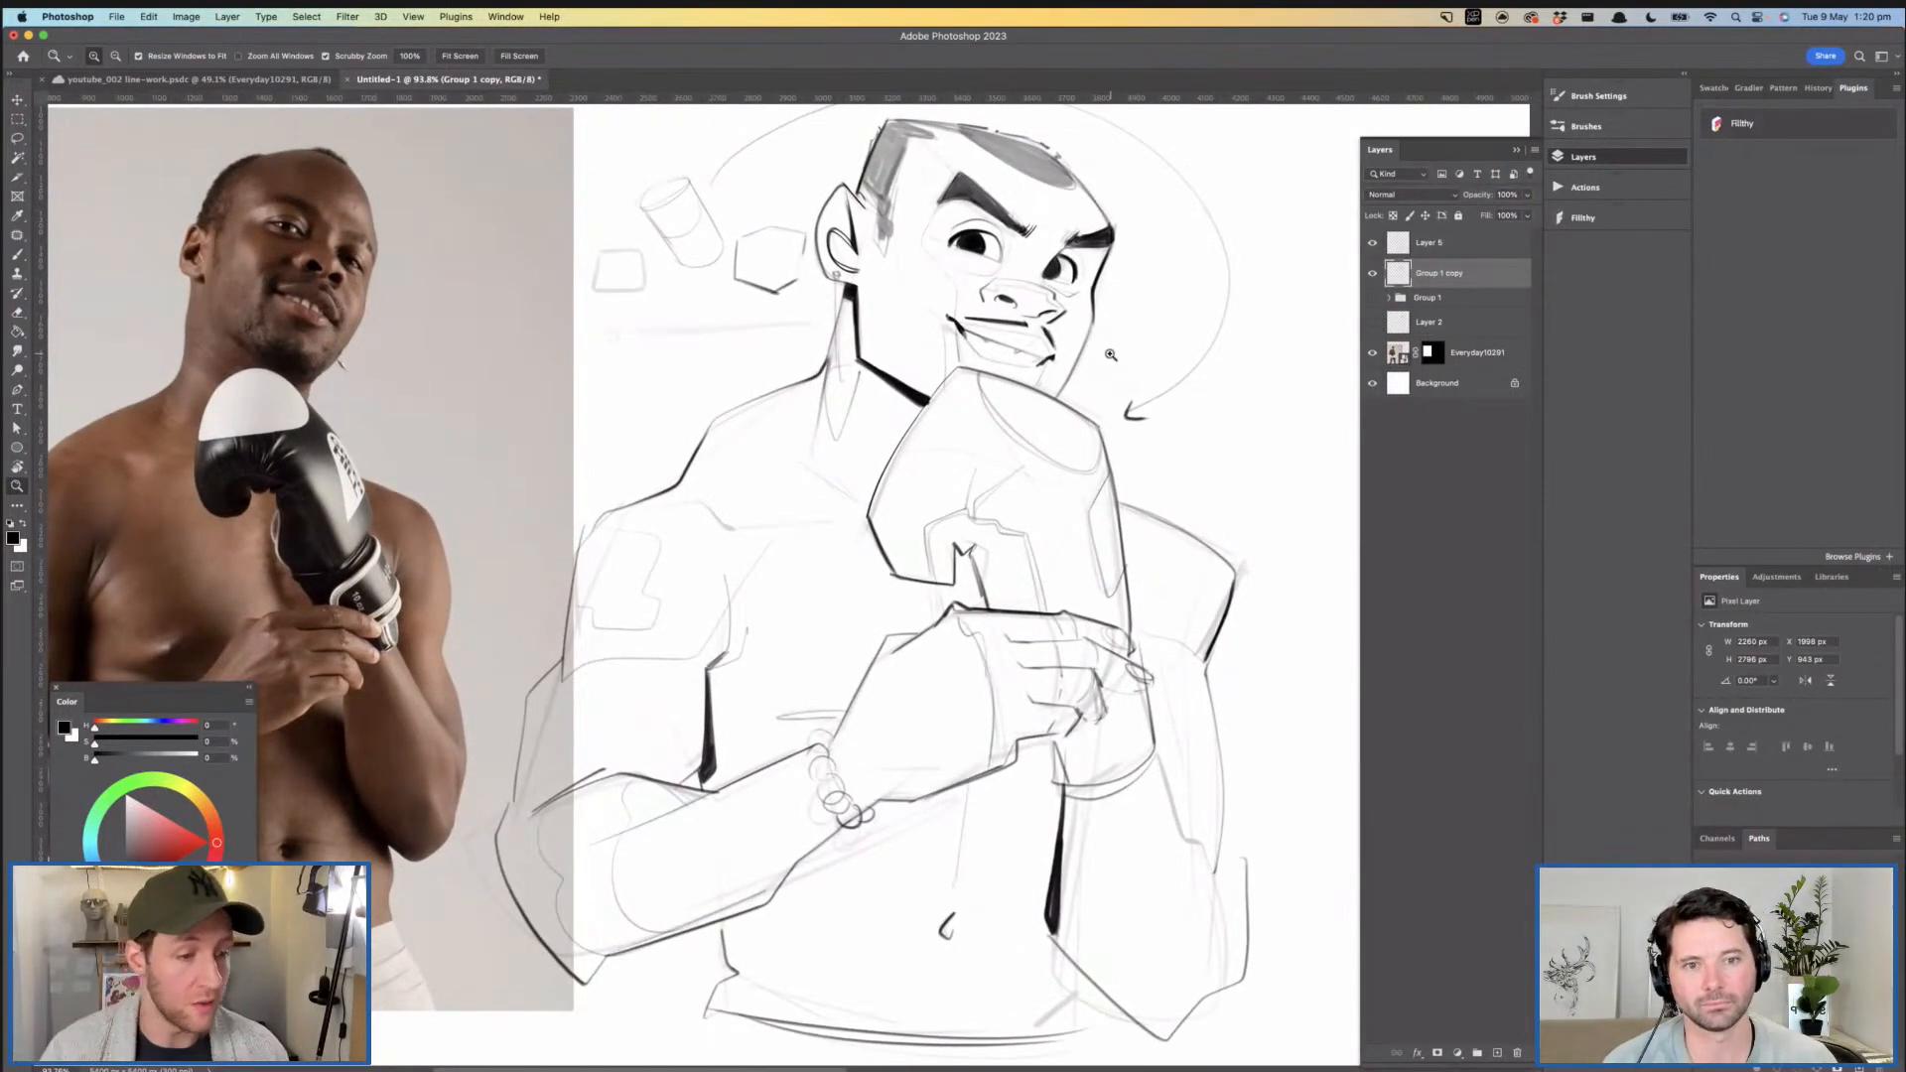
# - Erase the old faint collarbone line beside the near shoulder on Group 1 copy
pyautogui.scroll(3, 899, 500)
pyautogui.press('e')
pyautogui.moveTo(725, 496)
pyautogui.mouseDown()
pyautogui.moveTo(859, 422)
pyautogui.moveTo(710, 517)
pyautogui.mouseUp()
pyautogui.press('z')
pyautogui.moveTo(791, 467); pyautogui.dragTo(864, 455)
# - Ink a dark angular collarbone line running from the near shoulder towards the glove
pyautogui.press('b')
pyautogui.moveTo(932, 218)
pyautogui.mouseDown()
pyautogui.moveTo(893, 355)
pyautogui.moveTo(671, 454)
pyautogui.moveTo(616, 568)
pyautogui.moveTo(644, 509)
pyautogui.mouseUp()
pyautogui.press('z')
pyautogui.moveTo(890, 458)
pyautogui.mouseDown()
pyautogui.moveTo(830, 474)
pyautogui.moveTo(830, 454)
pyautogui.mouseUp()
pyautogui.press('b')
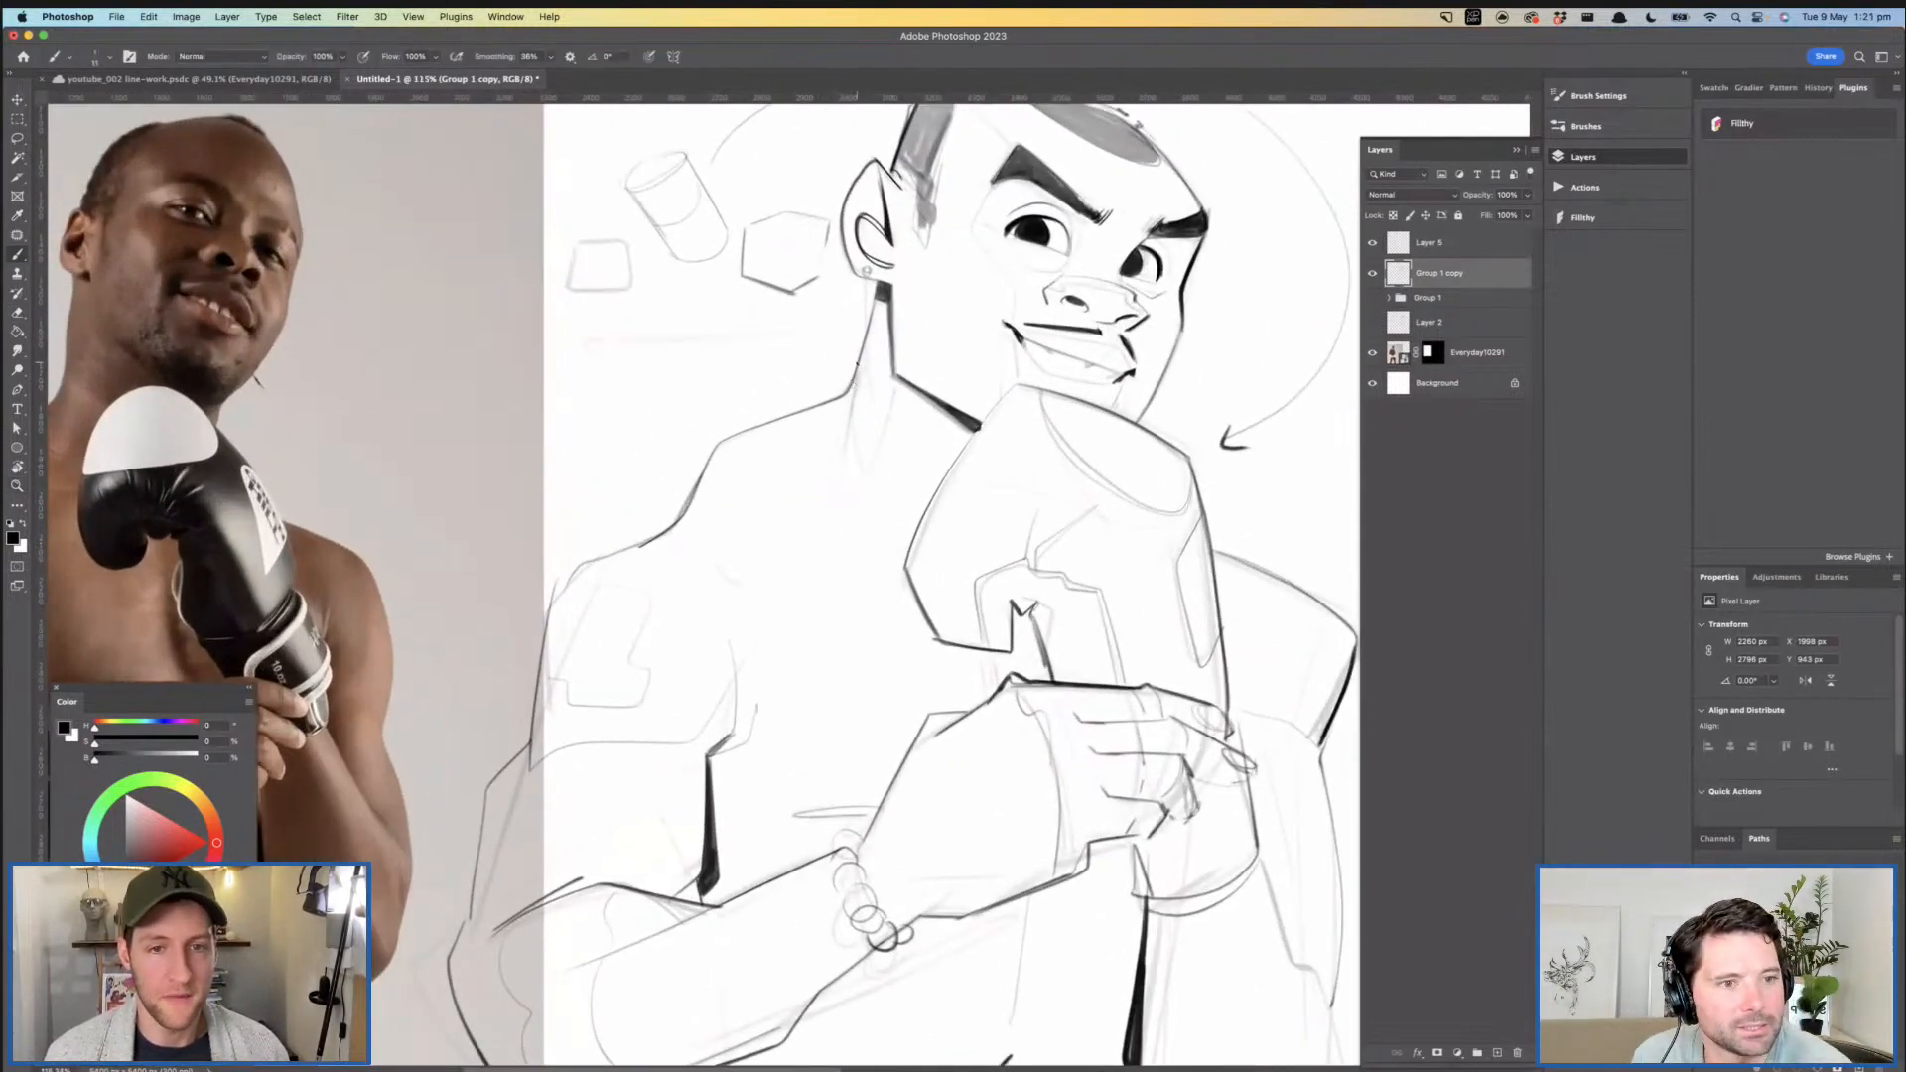
pyautogui.moveTo(831, 483); pyautogui.dragTo(900, 539)
pyautogui.moveTo(906, 468); pyautogui.dragTo(1052, 406)
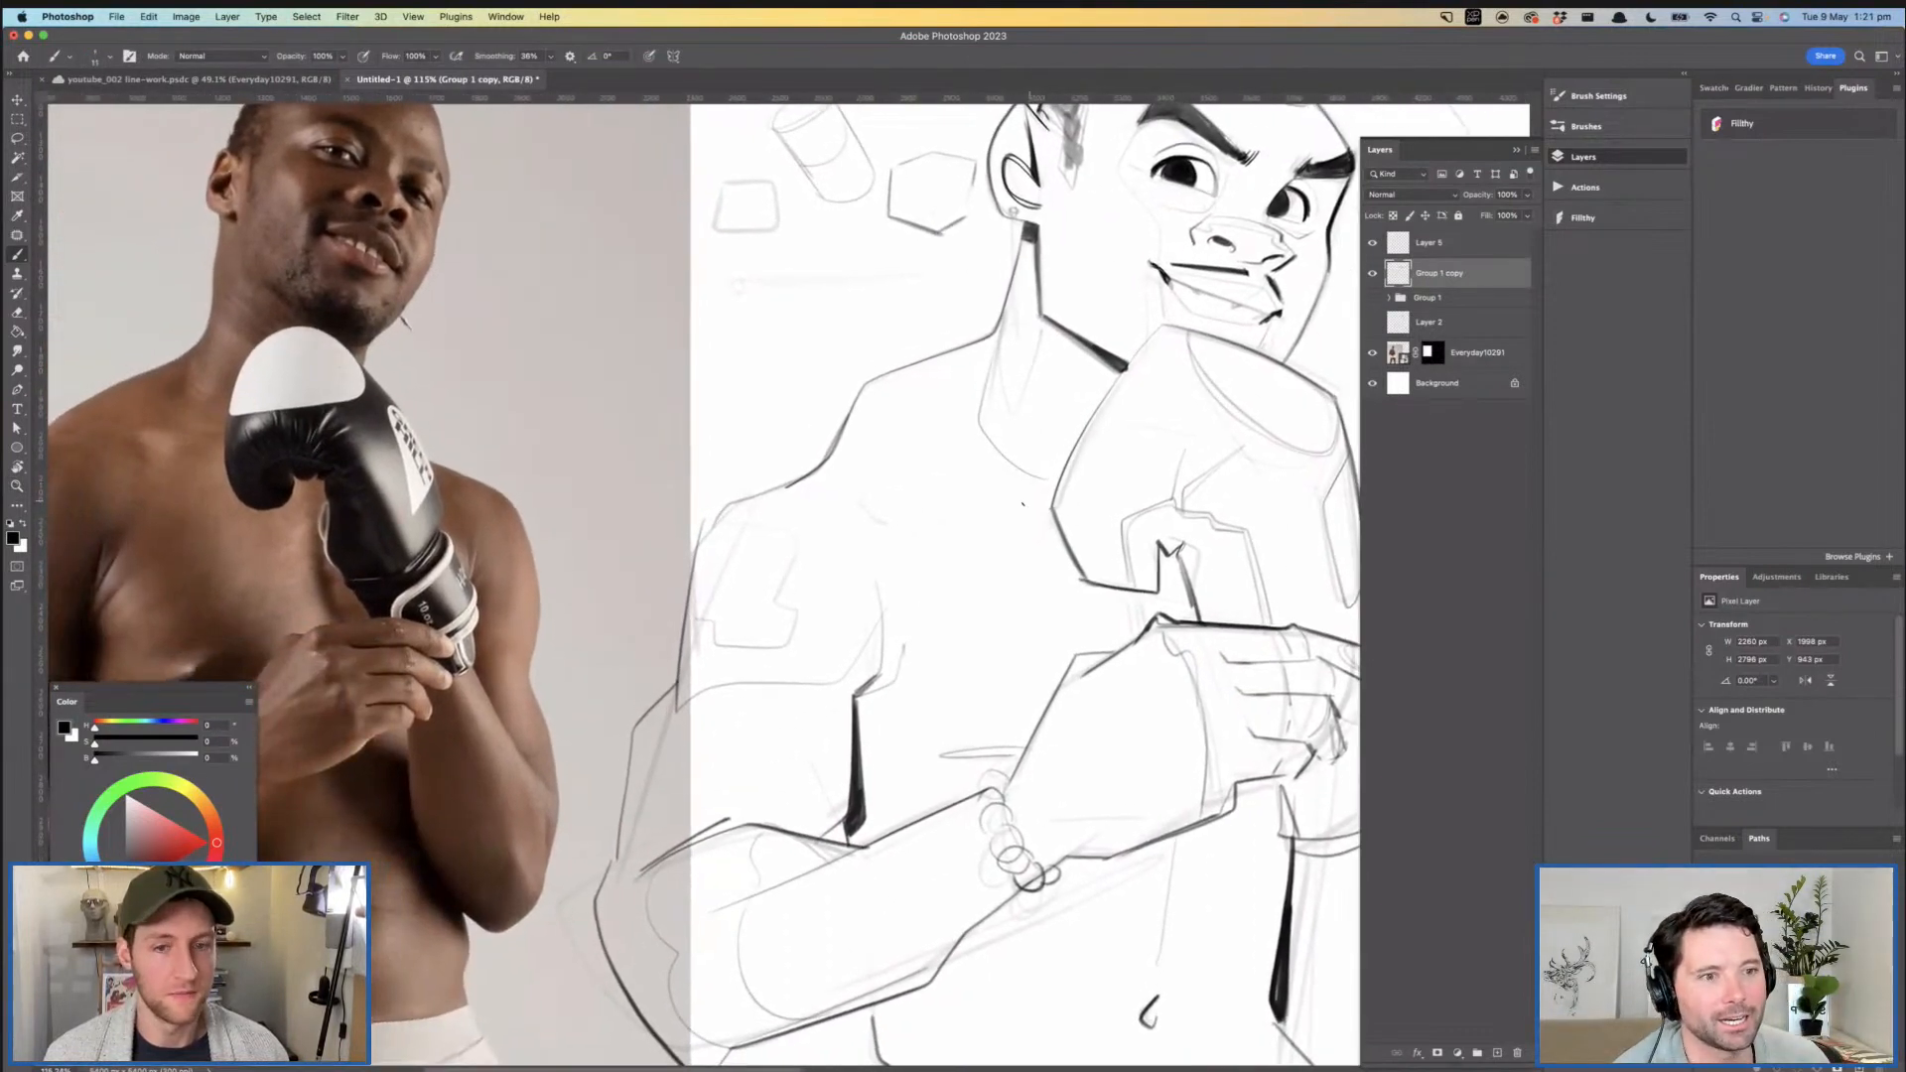
pyautogui.moveTo(990, 506)
pyautogui.mouseDown()
pyautogui.moveTo(874, 491)
pyautogui.moveTo(943, 511)
pyautogui.mouseUp()
pyautogui.moveTo(1041, 515)
pyautogui.mouseDown()
pyautogui.moveTo(953, 508)
pyautogui.moveTo(994, 505)
pyautogui.moveTo(958, 558)
pyautogui.mouseUp()
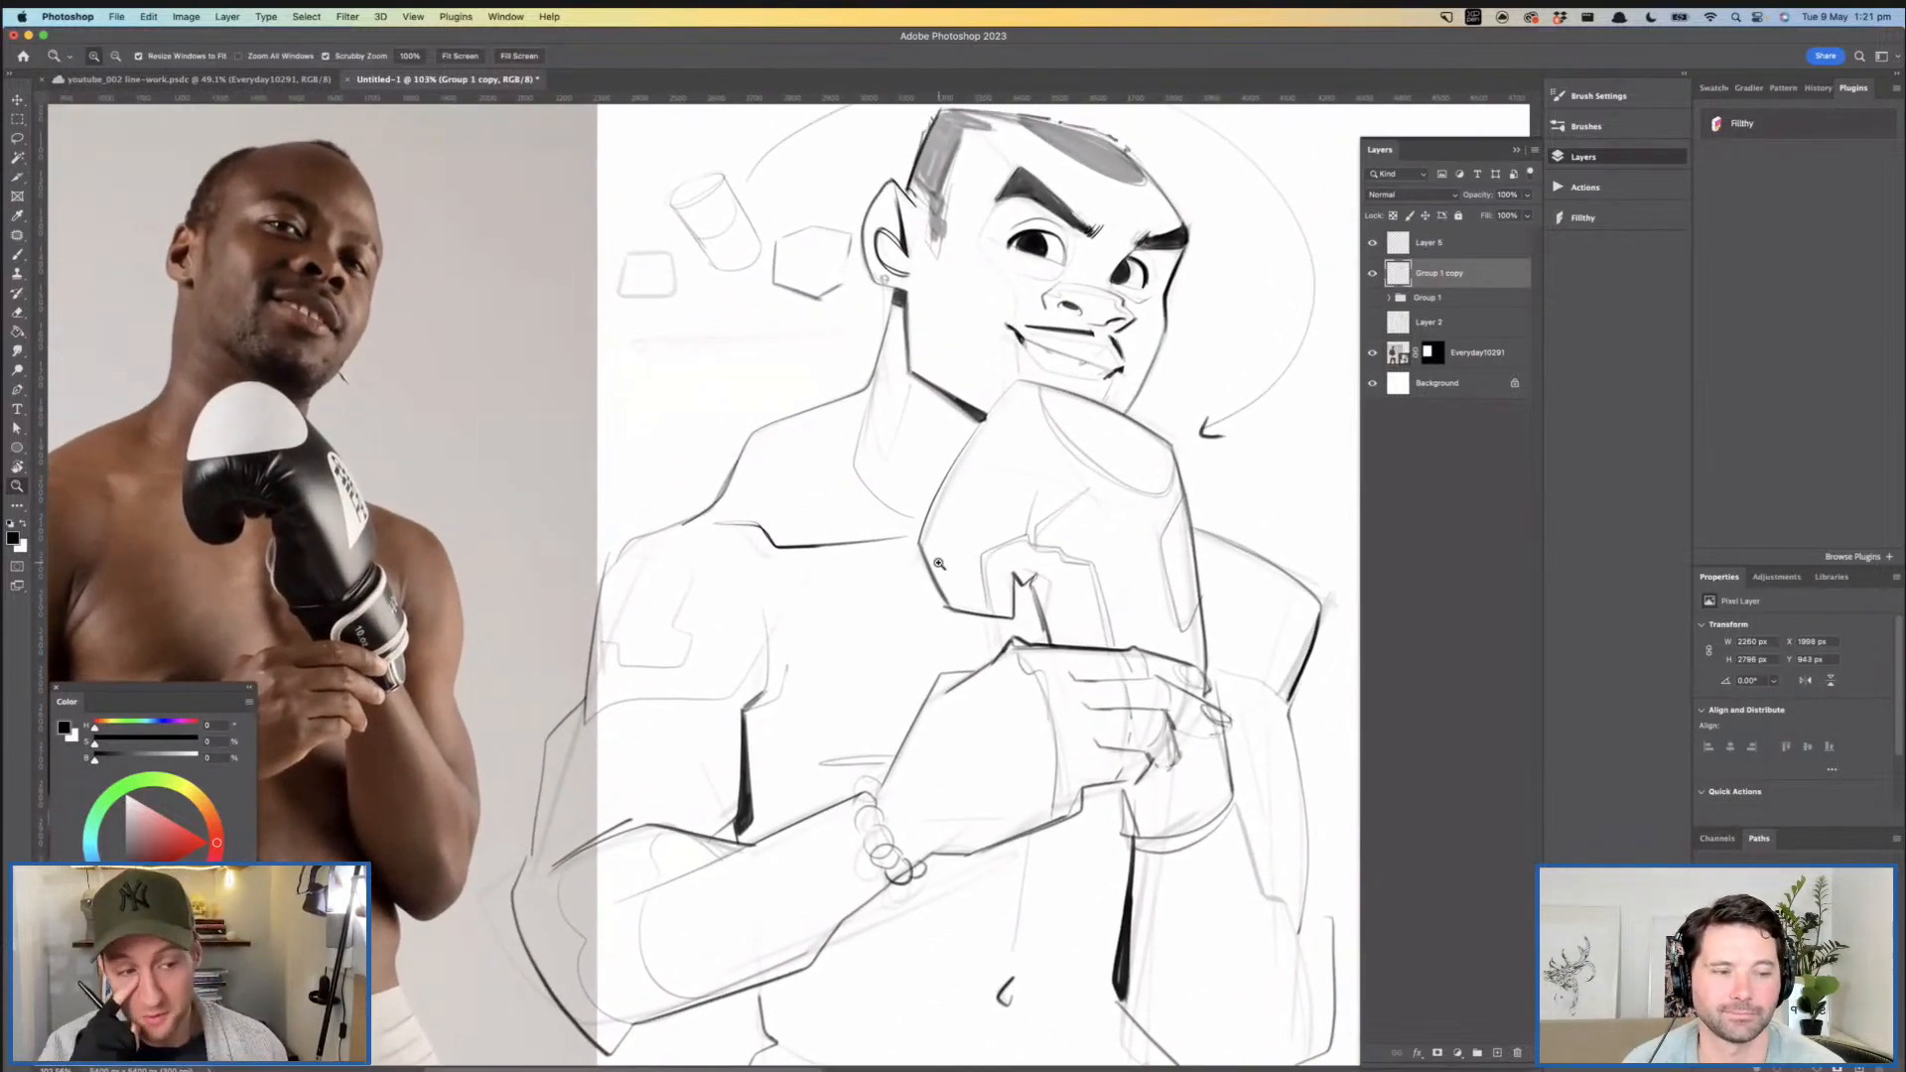
pyautogui.moveTo(984, 493)
pyautogui.mouseDown()
pyautogui.moveTo(963, 499)
pyautogui.moveTo(1104, 466)
pyautogui.moveTo(963, 456)
pyautogui.moveTo(978, 494)
pyautogui.moveTo(1042, 467)
pyautogui.mouseUp()
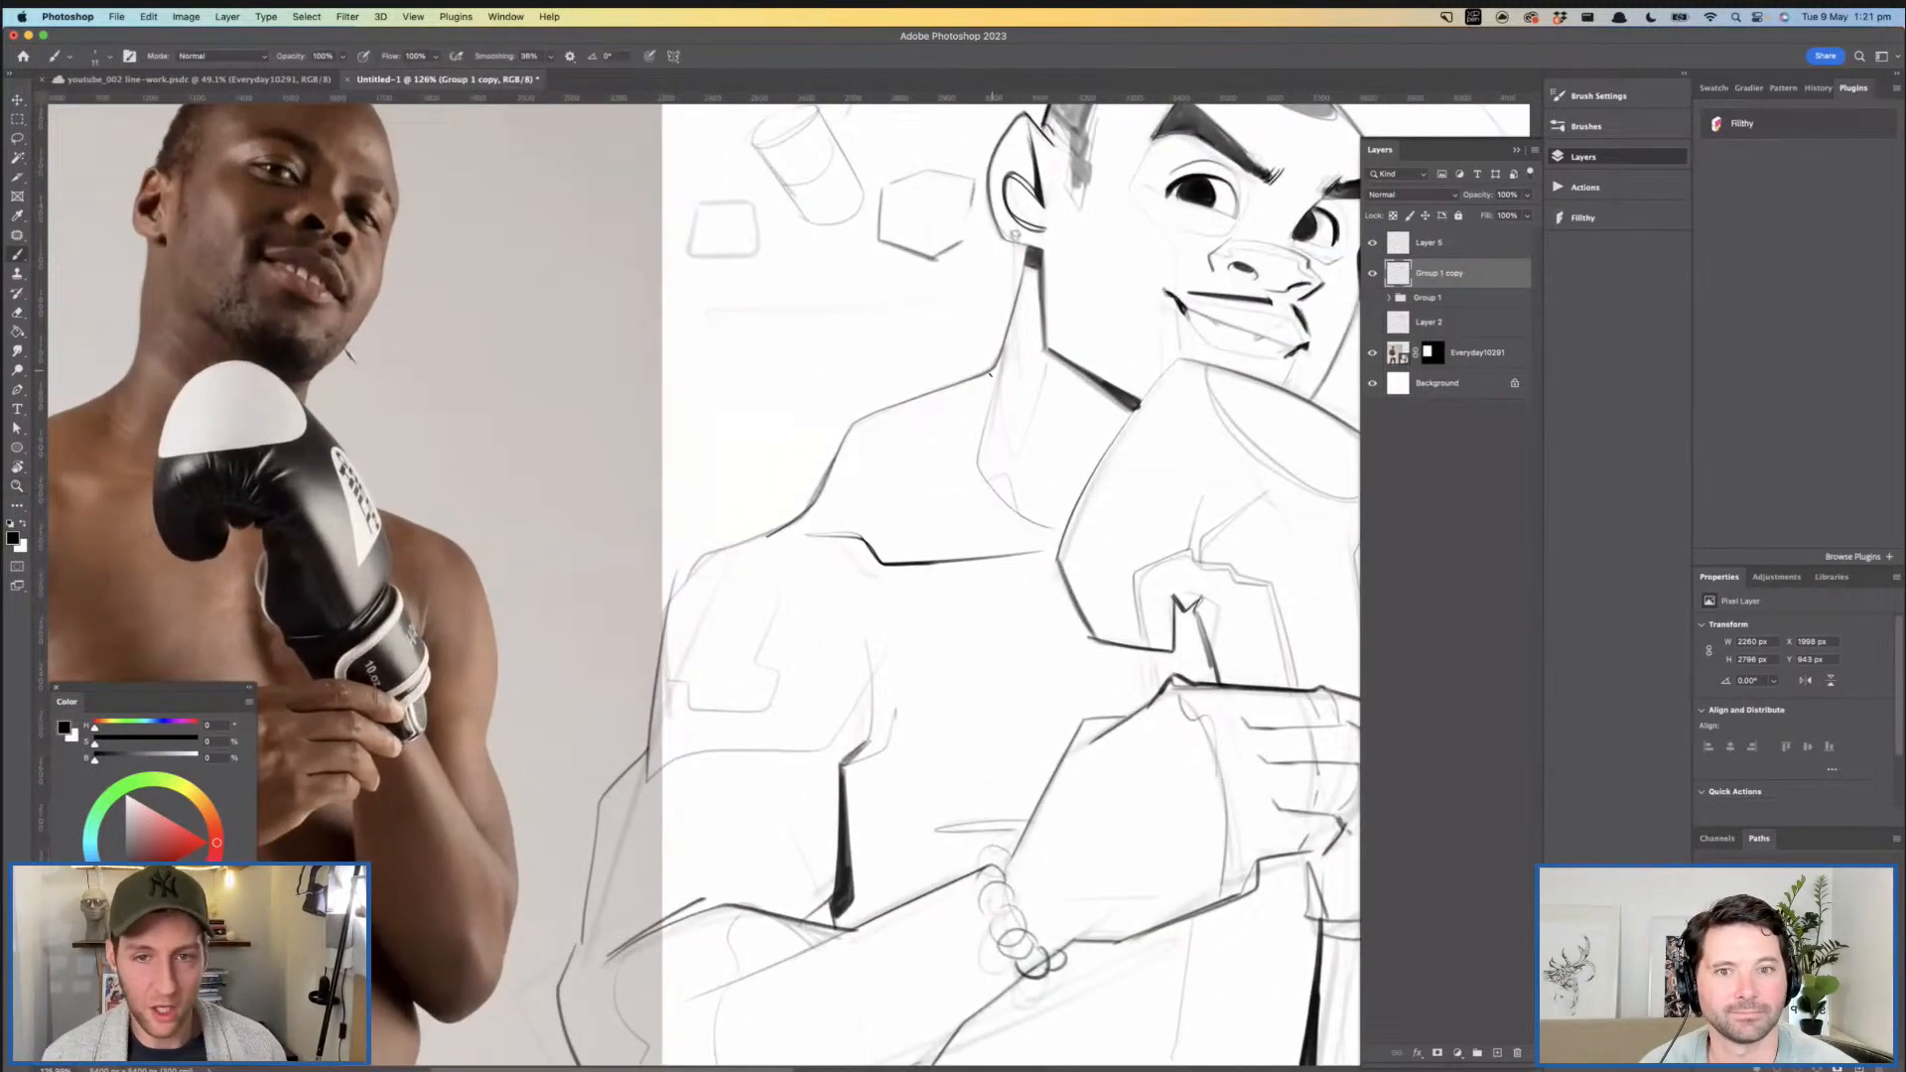
pyautogui.moveTo(1020, 383); pyautogui.dragTo(954, 387)
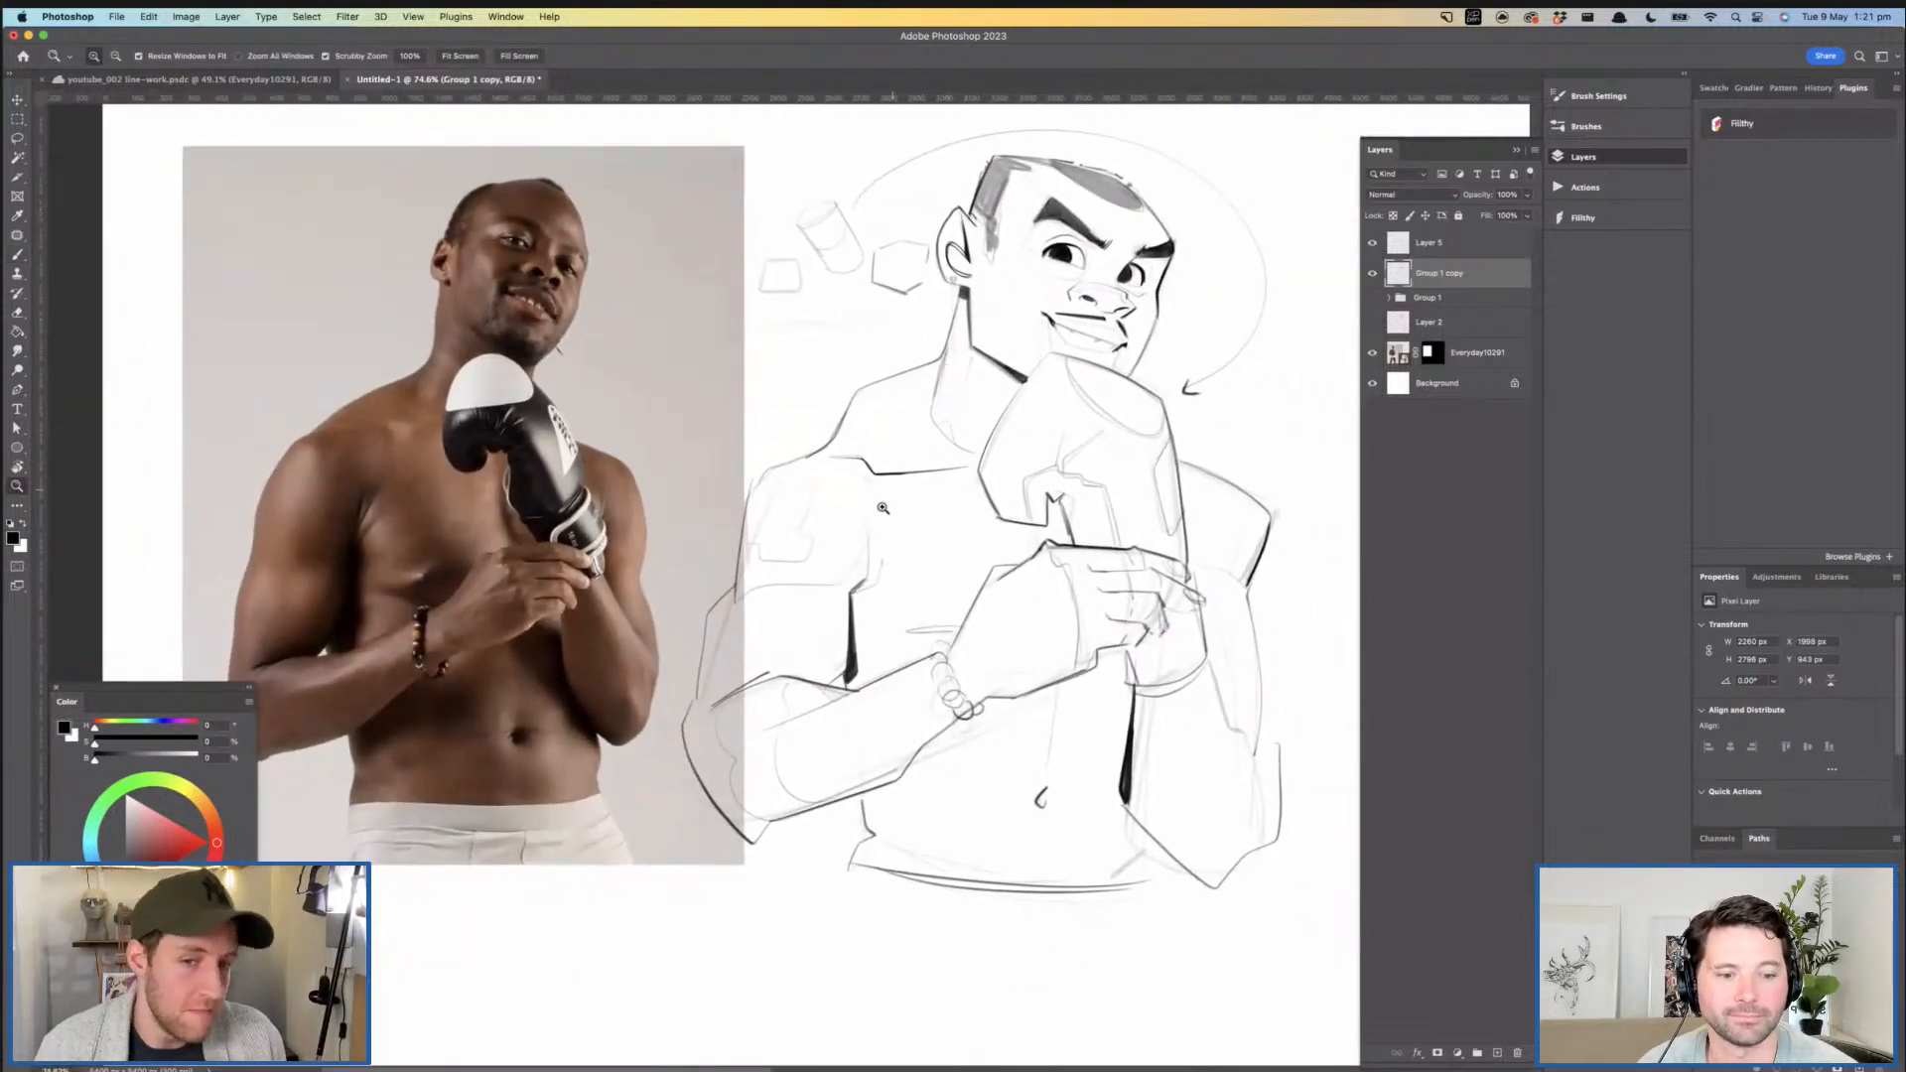
pyautogui.moveTo(859, 565); pyautogui.dragTo(928, 568)
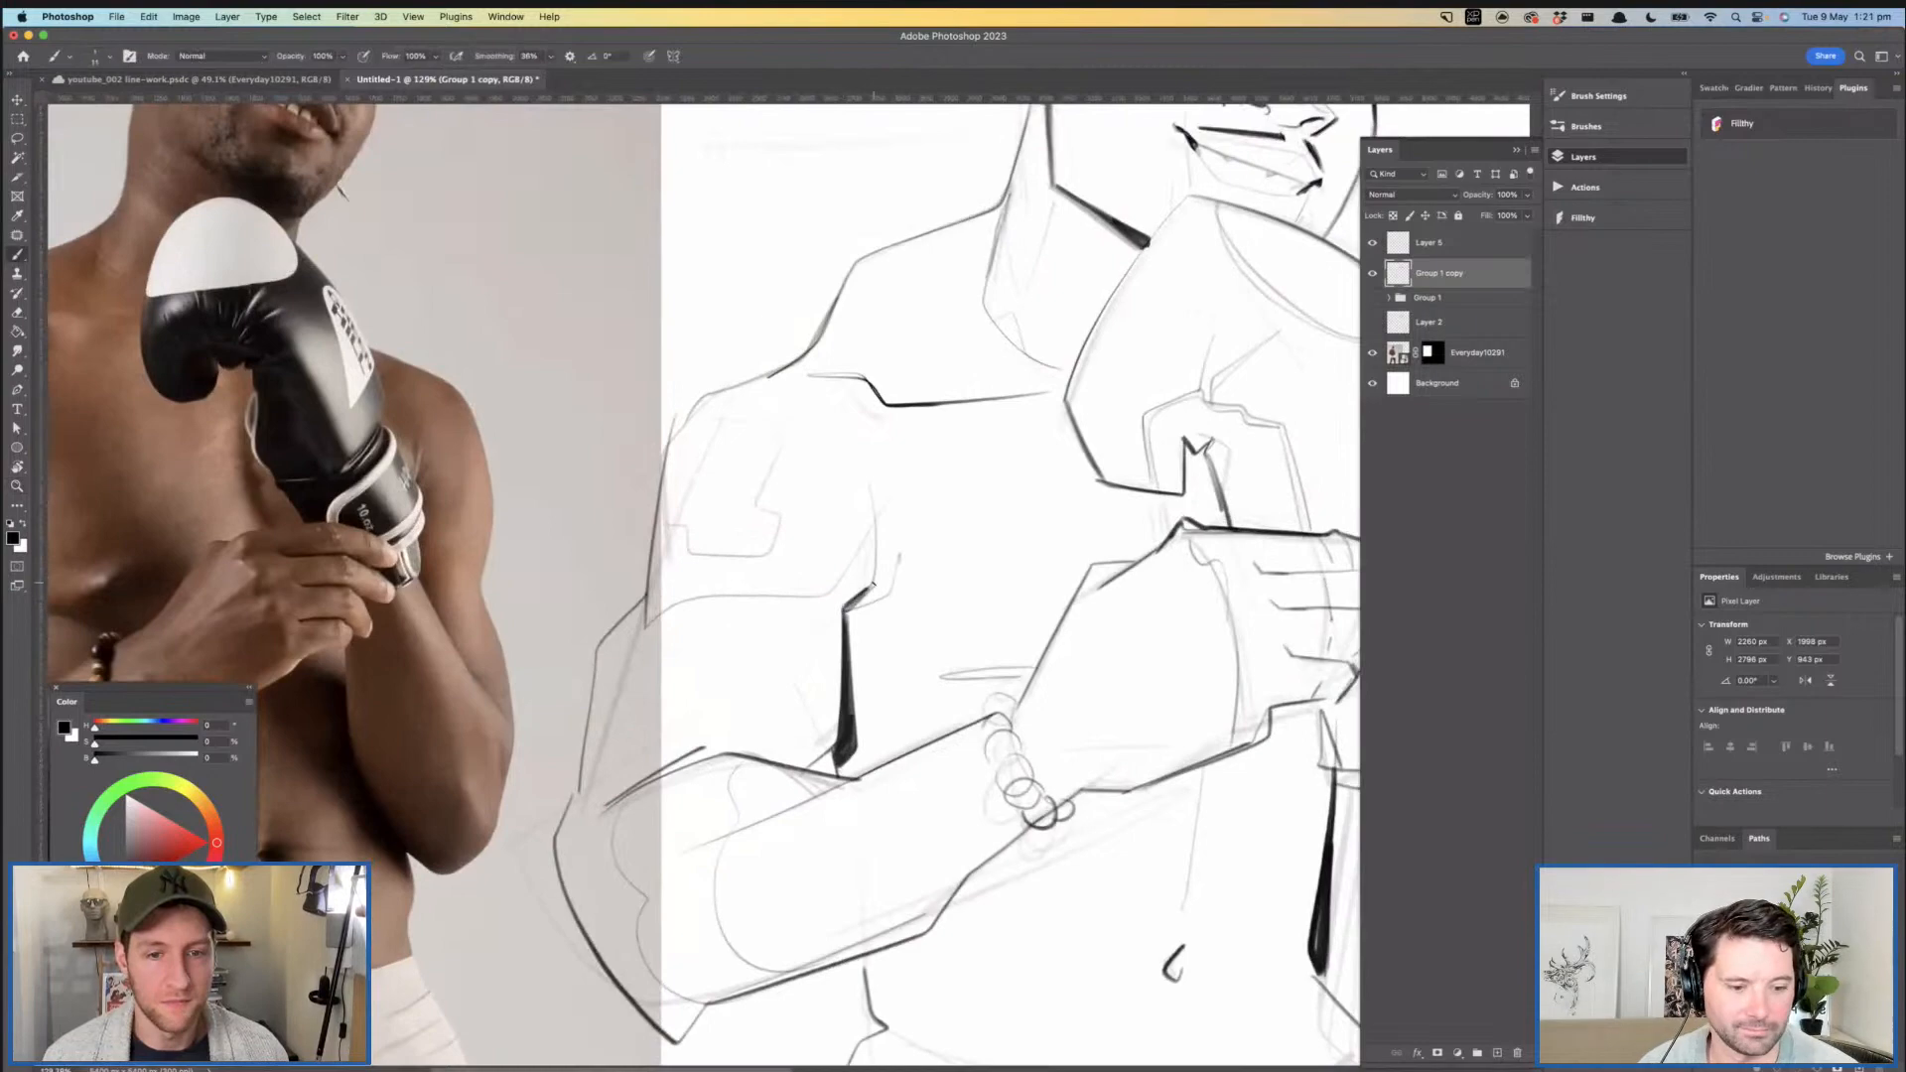
pyautogui.moveTo(885, 595)
pyautogui.mouseDown()
pyautogui.moveTo(774, 532)
pyautogui.moveTo(819, 493)
pyautogui.moveTo(867, 392)
pyautogui.mouseUp()
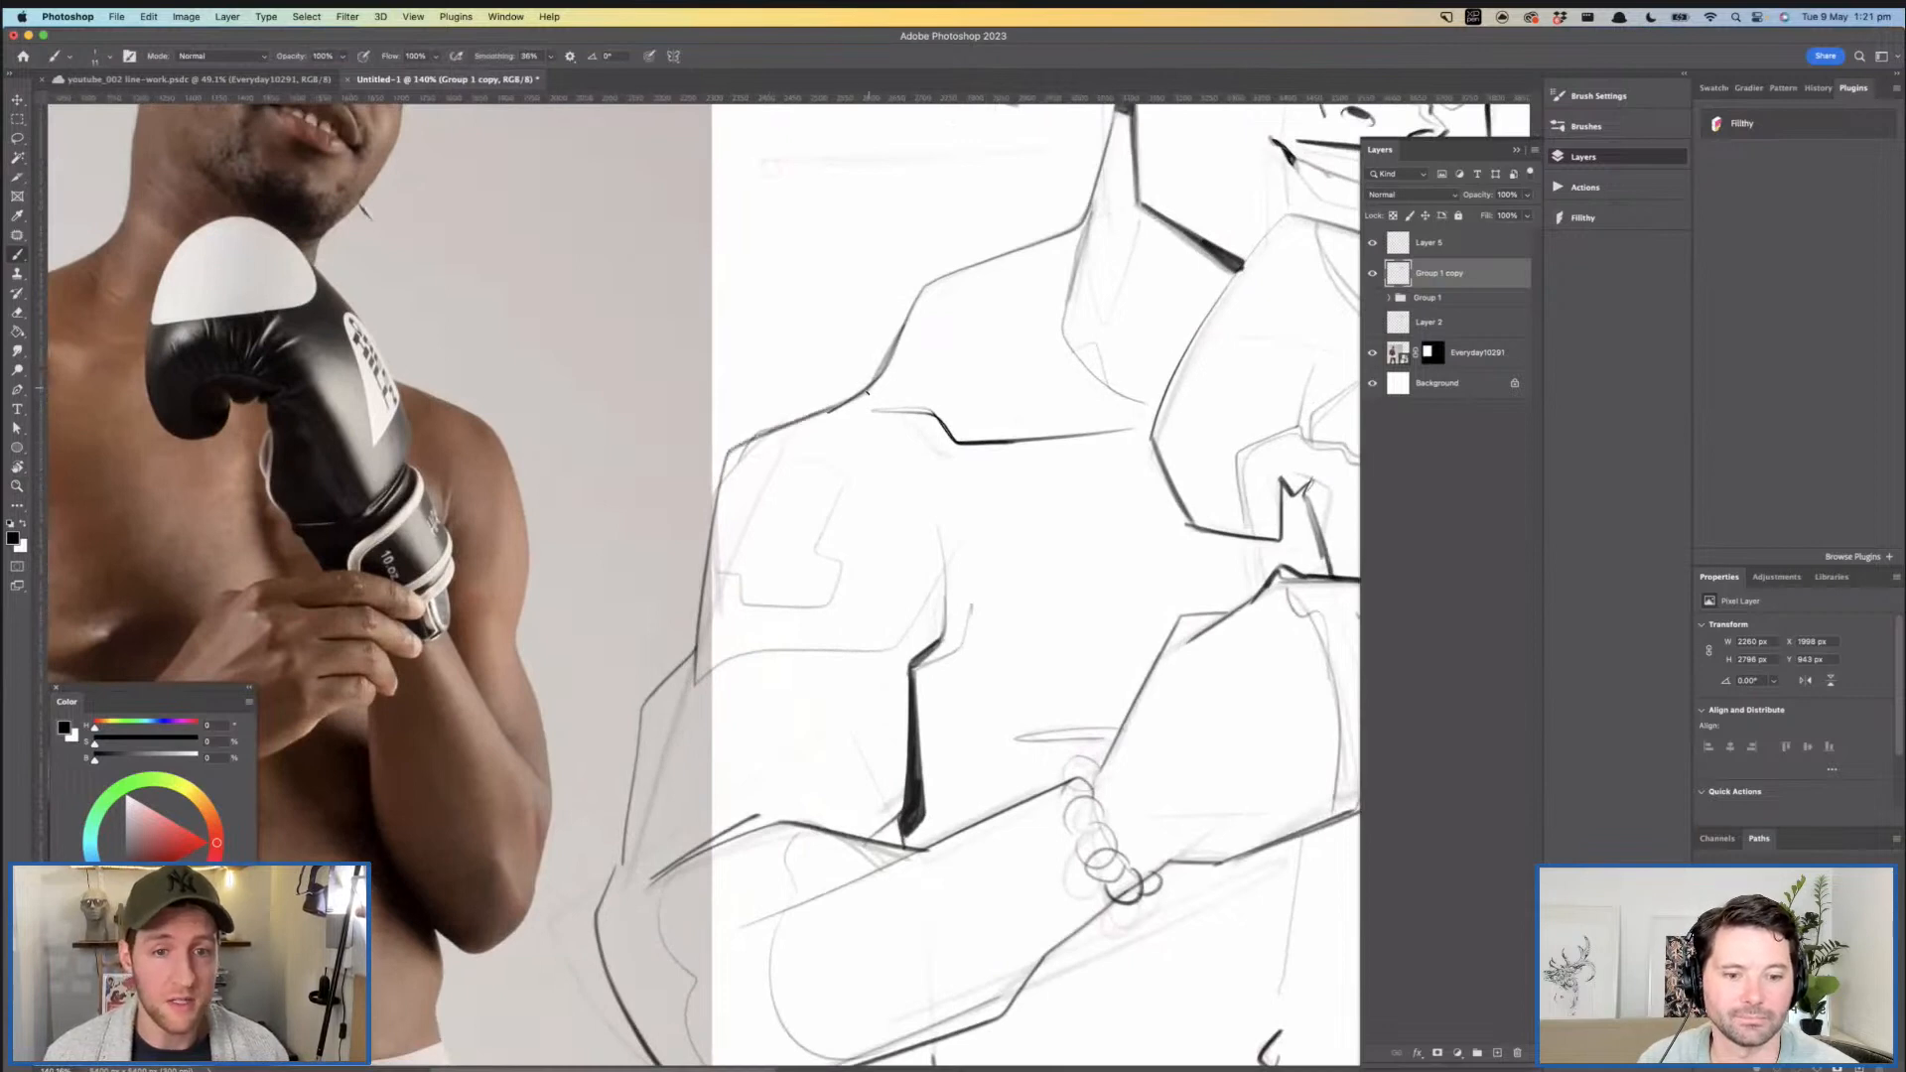
pyautogui.moveTo(888, 381)
pyautogui.mouseDown()
pyautogui.moveTo(1050, 382)
pyautogui.moveTo(1007, 395)
pyautogui.moveTo(867, 342)
pyautogui.moveTo(1113, 428)
pyautogui.moveTo(934, 417)
pyautogui.mouseUp()
pyautogui.press('super+z')
pyautogui.moveTo(1052, 394)
pyautogui.mouseDown()
pyautogui.moveTo(1012, 397)
pyautogui.moveTo(1182, 396)
pyautogui.mouseUp()
pyautogui.moveTo(911, 361)
pyautogui.mouseDown()
pyautogui.moveTo(959, 428)
pyautogui.moveTo(907, 425)
pyautogui.moveTo(908, 464)
pyautogui.mouseUp()
pyautogui.press('super+z')
# - Ink the near edge of the lower lip, curving down from the dark corner of the mouth
pyautogui.moveTo(1011, 521)
pyautogui.mouseDown()
pyautogui.moveTo(933, 516)
pyautogui.moveTo(1009, 522)
pyautogui.mouseUp()
pyautogui.moveTo(1009, 522); pyautogui.dragTo(1126, 523)
pyautogui.moveTo(1095, 432)
pyautogui.mouseDown()
pyautogui.moveTo(1053, 528)
pyautogui.moveTo(978, 526)
pyautogui.mouseUp()
pyautogui.moveTo(962, 440)
pyautogui.mouseDown()
pyautogui.moveTo(917, 438)
pyautogui.moveTo(1032, 438)
pyautogui.mouseUp()
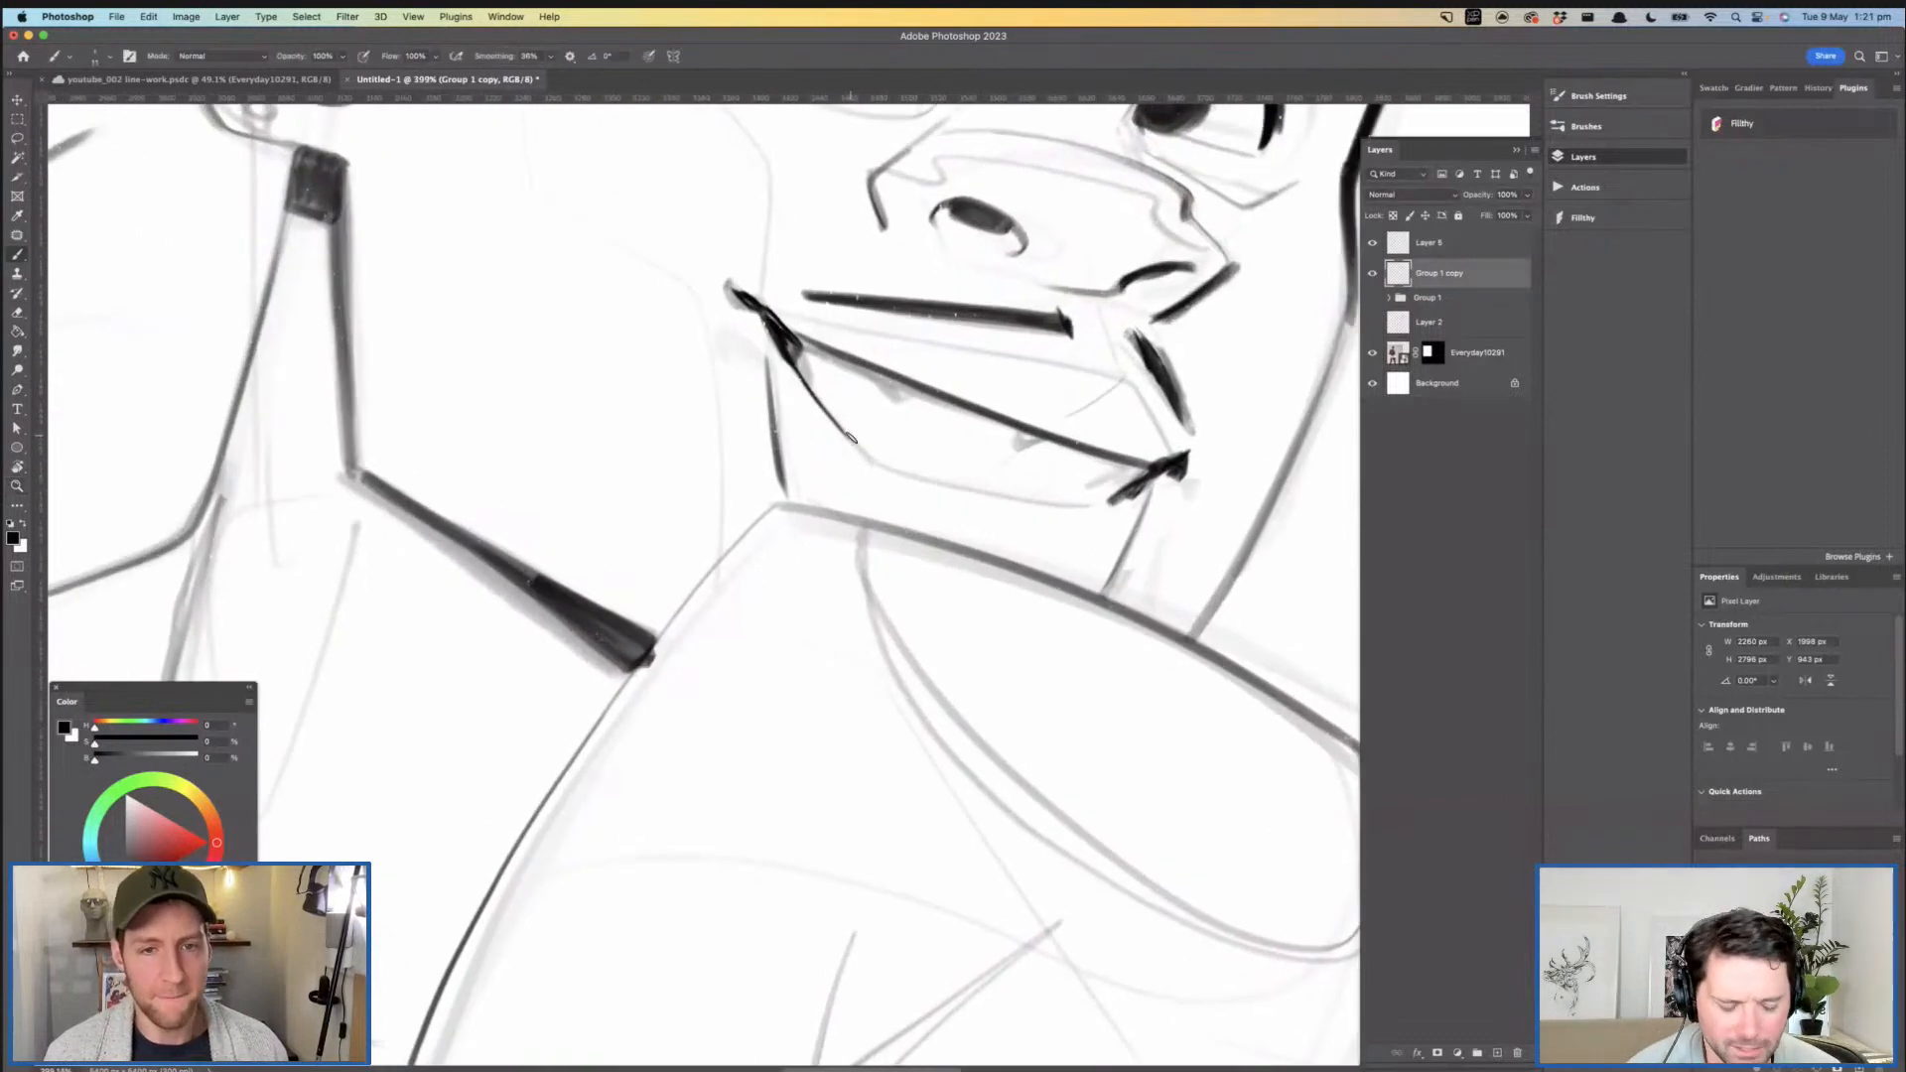
pyautogui.moveTo(842, 429)
pyautogui.mouseDown()
pyautogui.moveTo(878, 462)
pyautogui.moveTo(949, 464)
pyautogui.moveTo(940, 596)
pyautogui.moveTo(973, 463)
pyautogui.moveTo(958, 506)
pyautogui.moveTo(854, 467)
pyautogui.moveTo(829, 425)
pyautogui.mouseUp()
pyautogui.moveTo(980, 344)
pyautogui.mouseDown()
pyautogui.moveTo(1092, 343)
pyautogui.moveTo(1115, 385)
pyautogui.mouseUp()
pyautogui.moveTo(461, 439)
pyautogui.mouseDown()
pyautogui.moveTo(536, 555)
pyautogui.moveTo(587, 499)
pyautogui.moveTo(462, 427)
pyautogui.mouseUp()
pyautogui.moveTo(728, 507); pyautogui.dragTo(680, 462)
pyautogui.press('super+z')
pyautogui.moveTo(862, 407)
pyautogui.mouseDown()
pyautogui.moveTo(974, 468)
pyautogui.moveTo(918, 498)
pyautogui.moveTo(884, 489)
pyautogui.mouseUp()
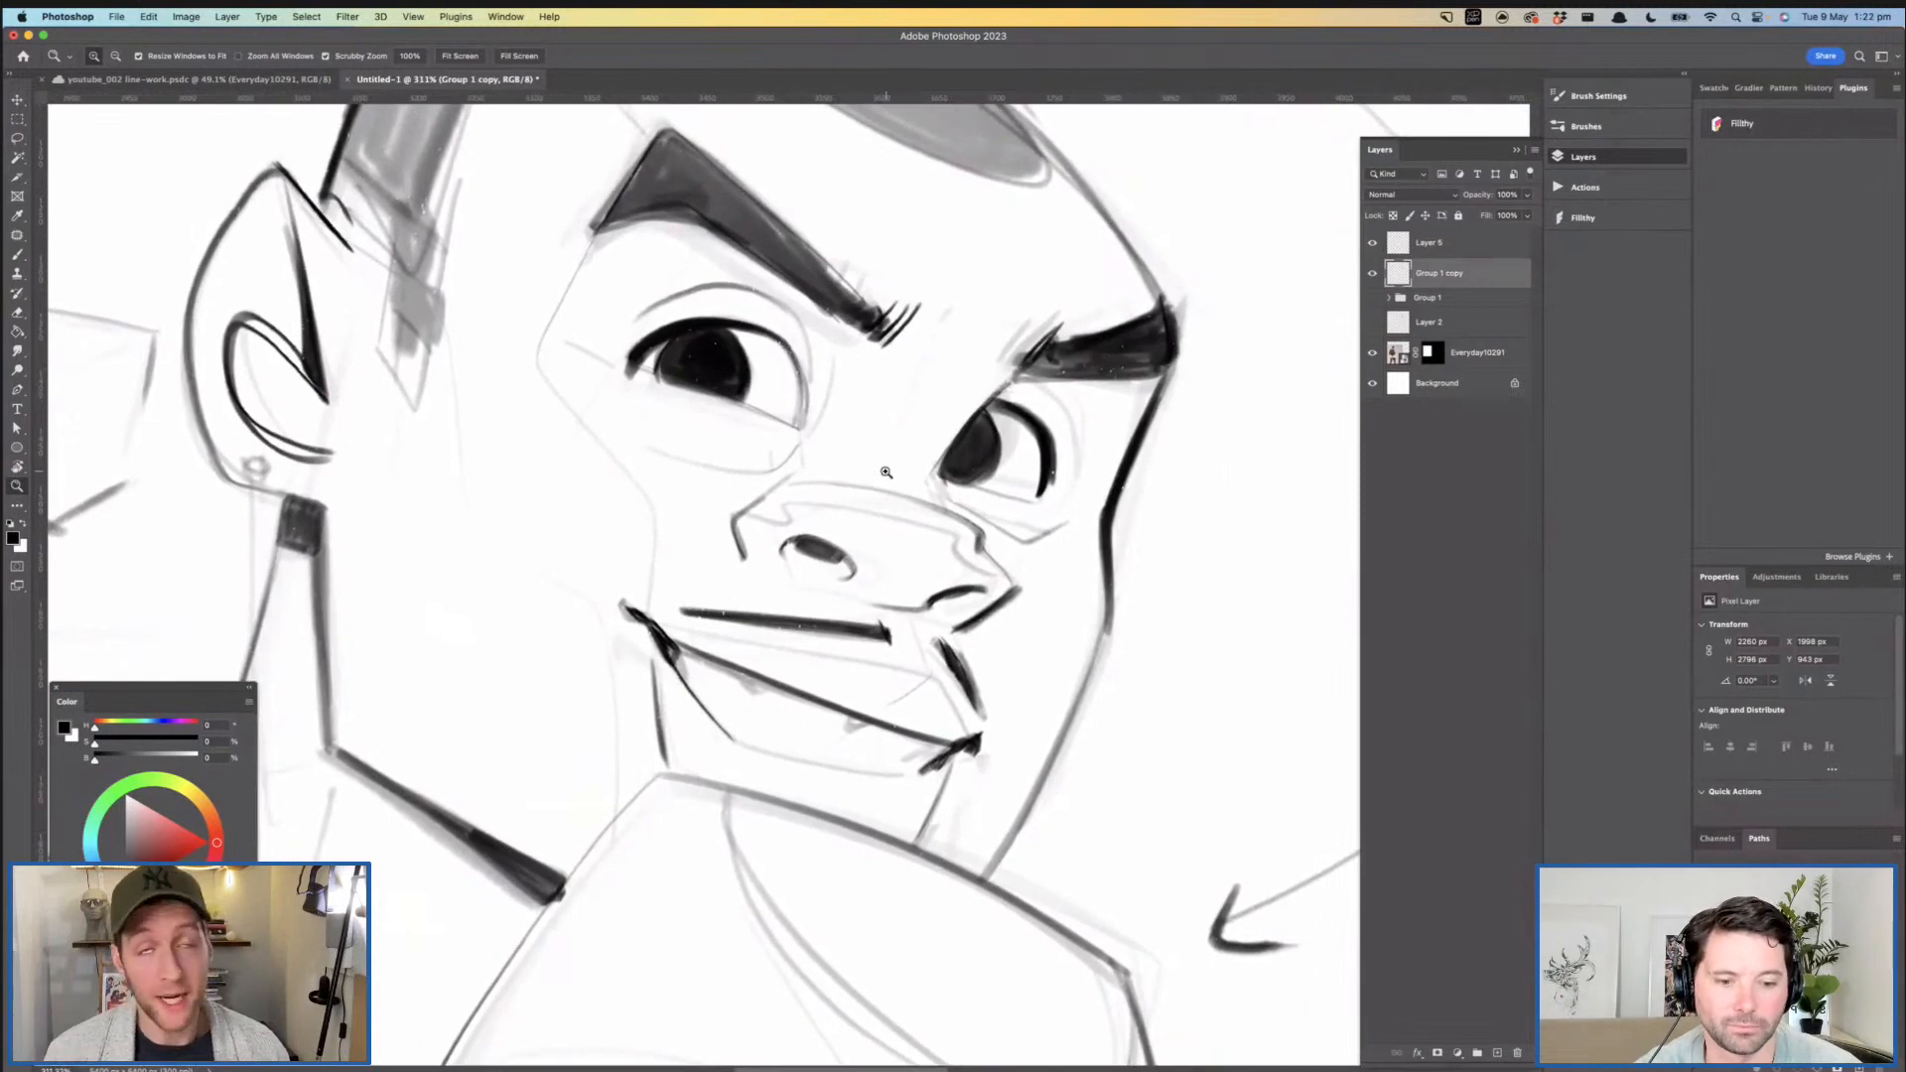
# - Ink the outer fingertips and their nails on the hand gripping the glove, on Layer 5
pyautogui.moveTo(893, 535); pyautogui.dragTo(875, 508)
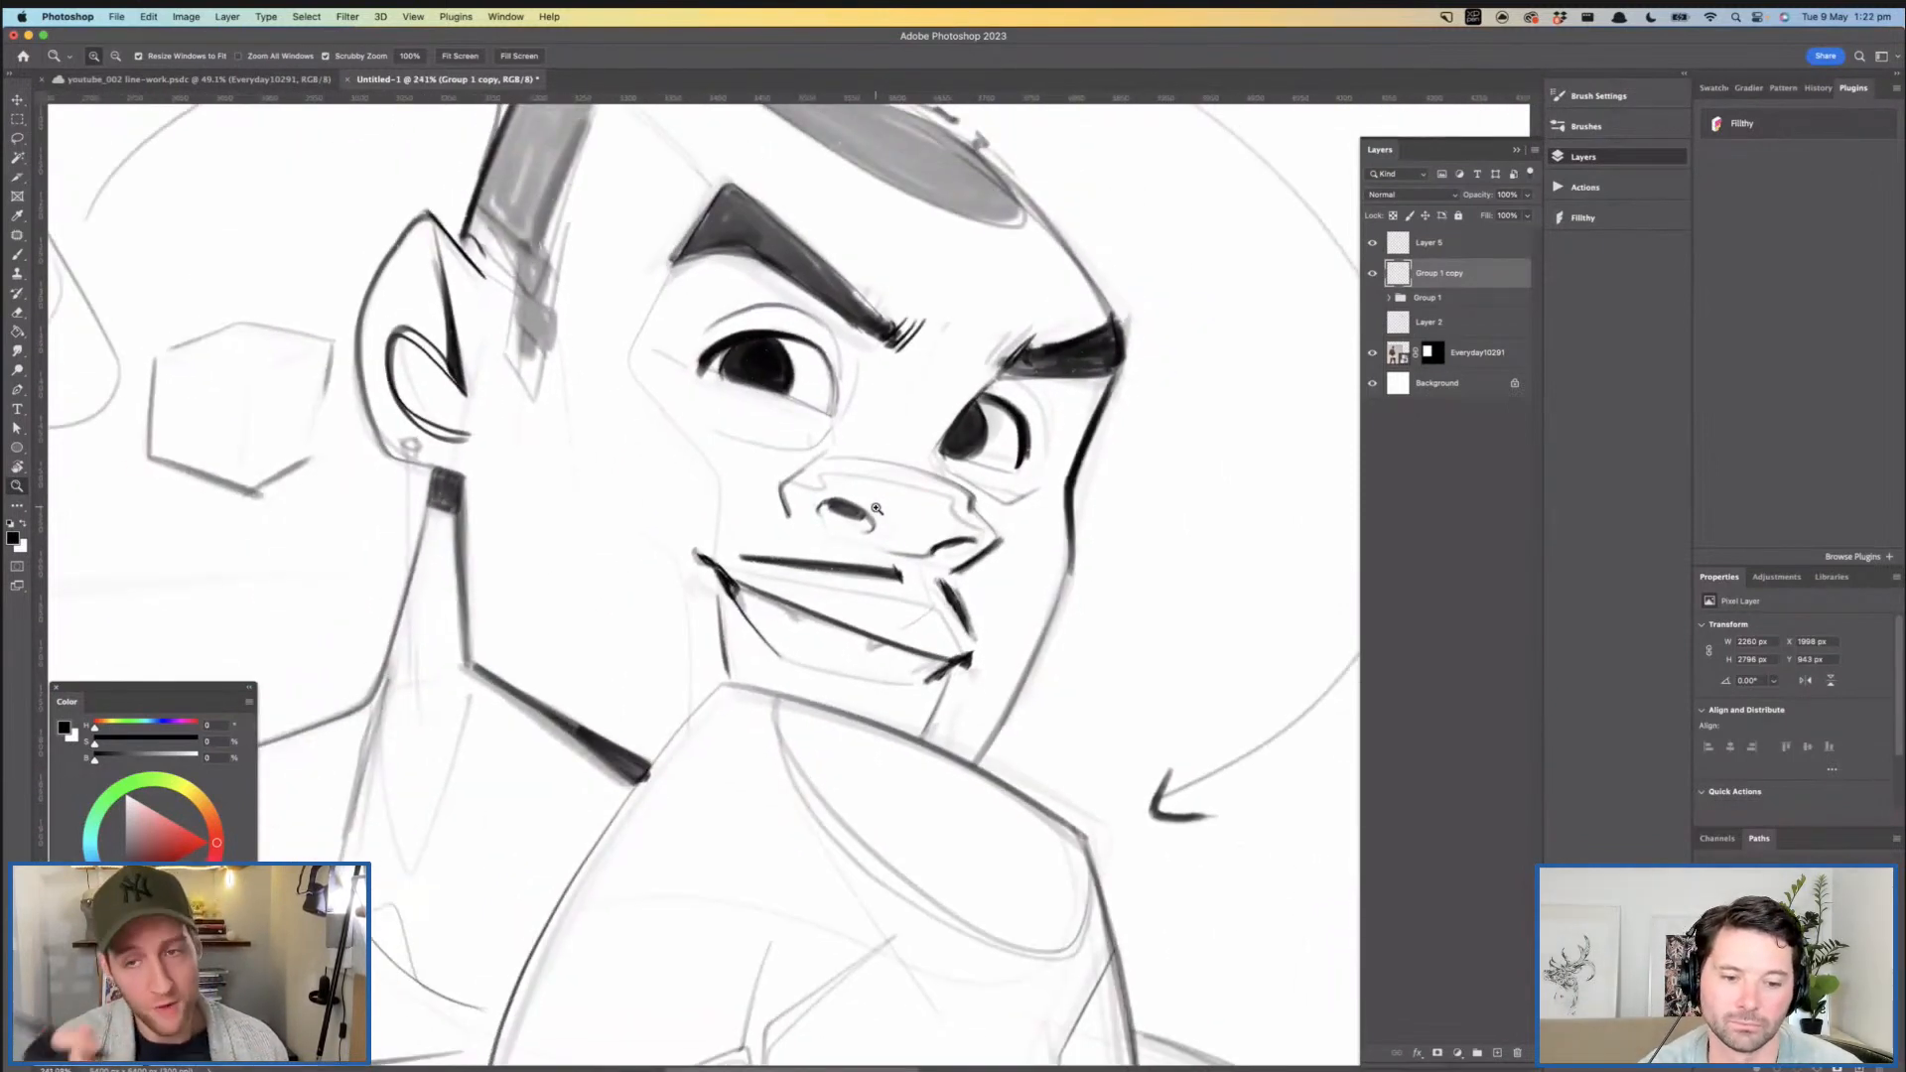
pyautogui.moveTo(956, 460)
pyautogui.mouseDown()
pyautogui.moveTo(901, 461)
pyautogui.moveTo(928, 400)
pyautogui.moveTo(964, 425)
pyautogui.mouseUp()
pyautogui.click(1436, 248)
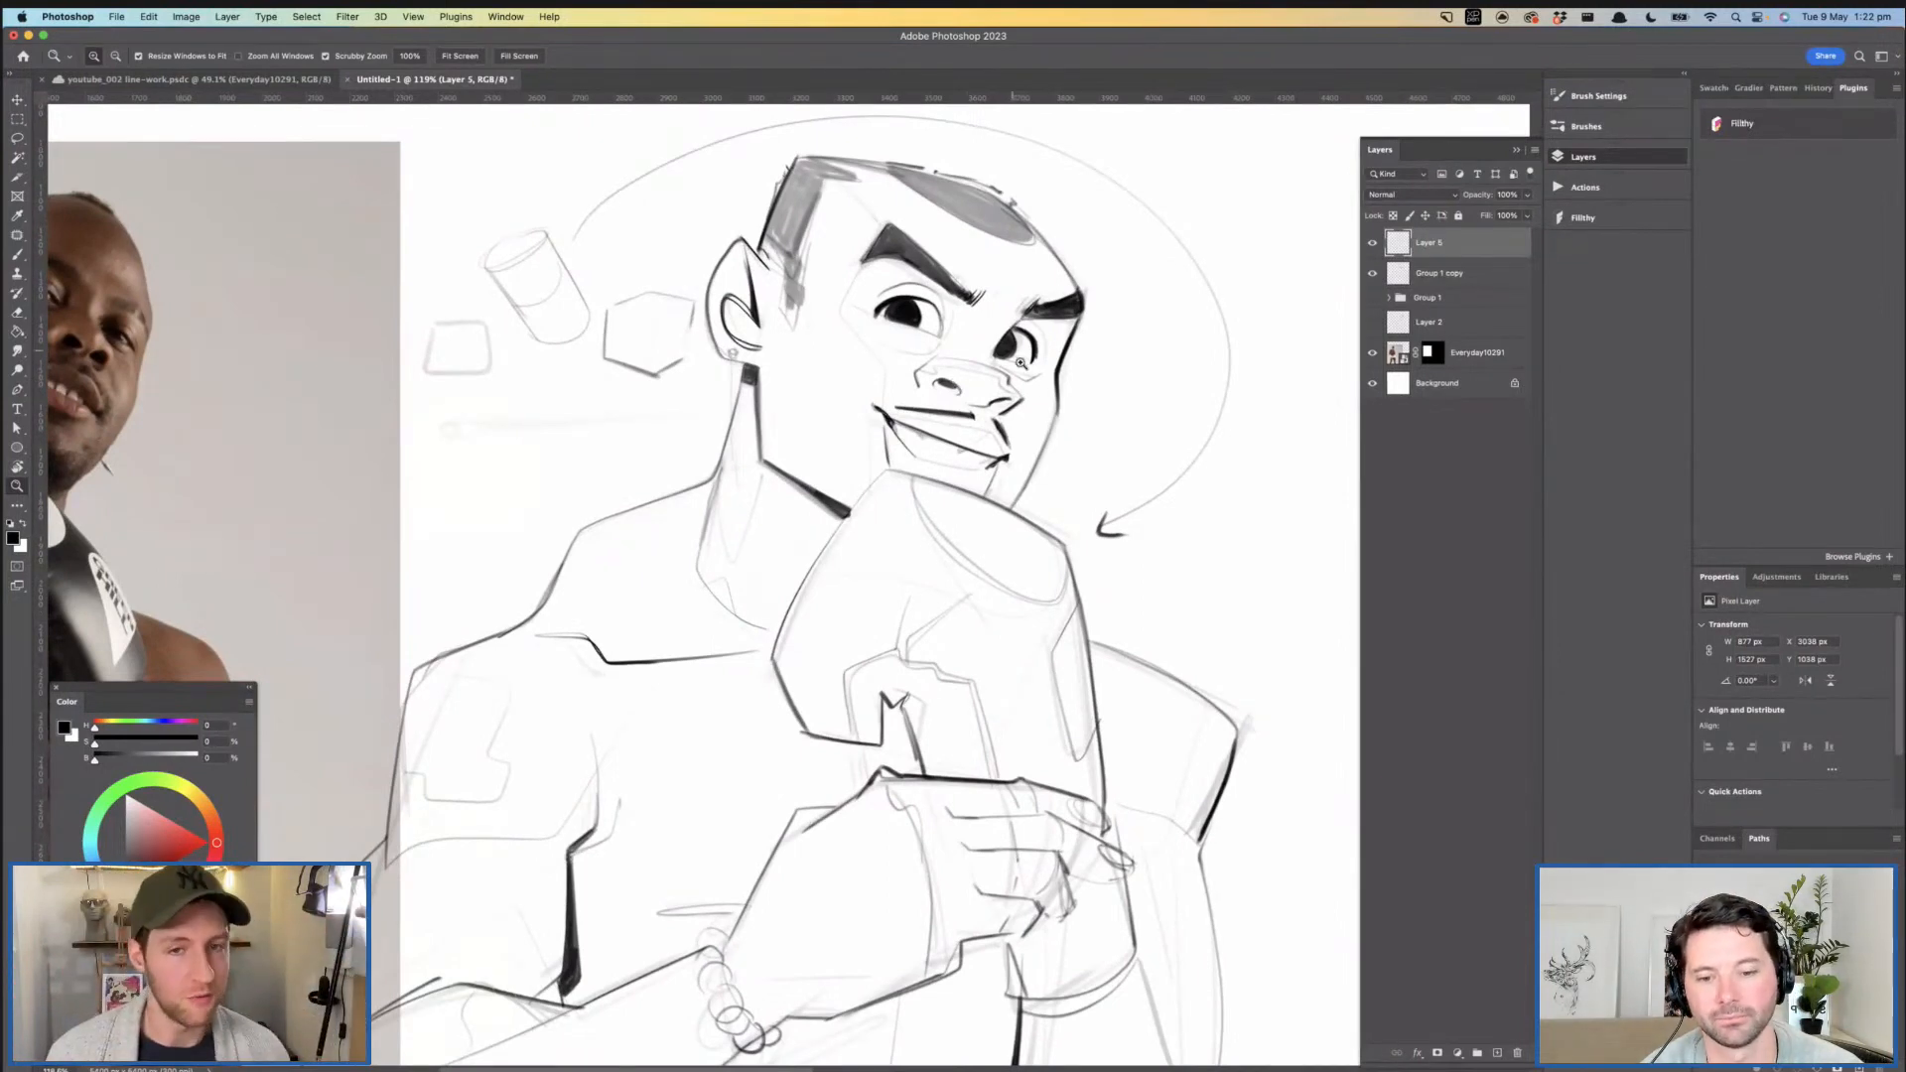
pyautogui.moveTo(1029, 369); pyautogui.dragTo(1033, 309)
pyautogui.moveTo(1032, 309); pyautogui.dragTo(994, 327)
pyautogui.moveTo(981, 422); pyautogui.dragTo(963, 322)
pyautogui.moveTo(1046, 527); pyautogui.dragTo(1057, 481)
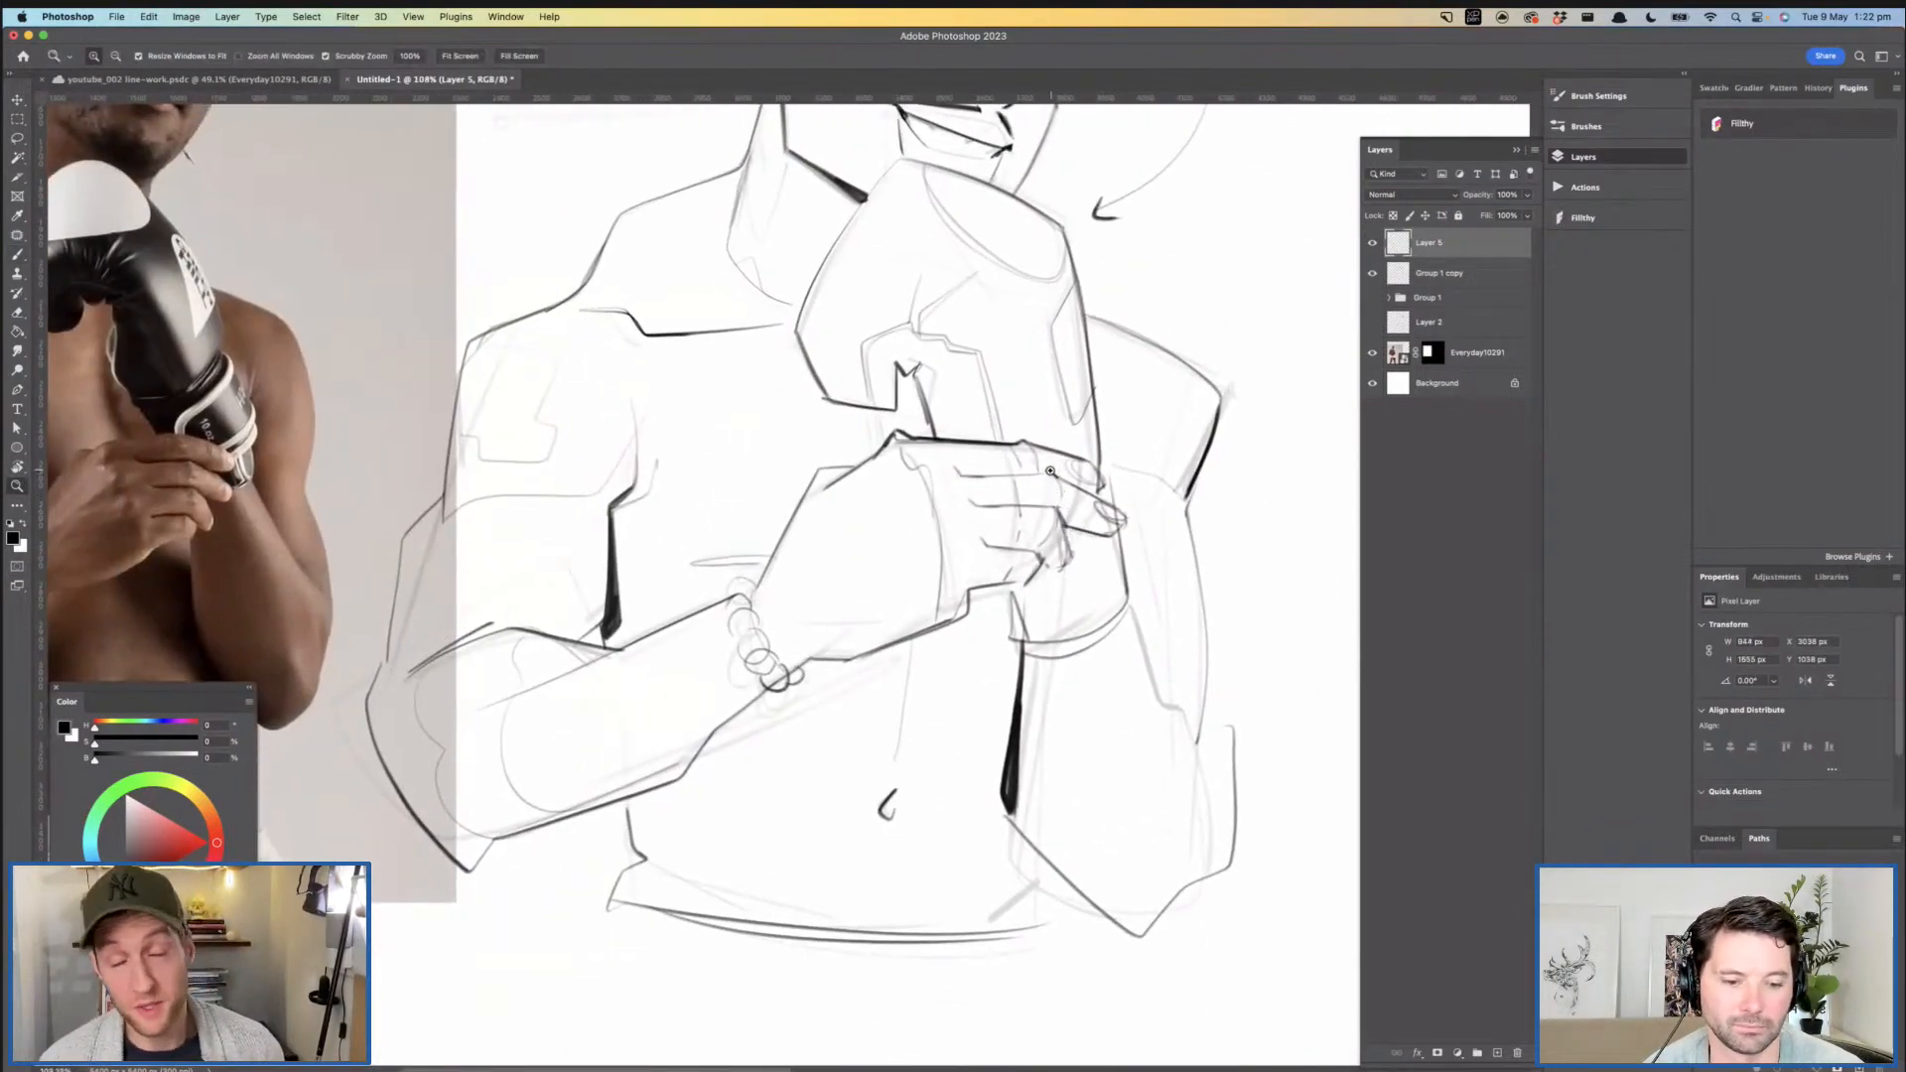
pyautogui.moveTo(1069, 496); pyautogui.dragTo(1104, 502)
pyautogui.press('b')
pyautogui.moveTo(1086, 600); pyautogui.dragTo(1087, 603)
pyautogui.press('super+z')
pyautogui.moveTo(1061, 498)
pyautogui.mouseDown()
pyautogui.moveTo(1093, 594)
pyautogui.moveTo(1055, 616)
pyautogui.mouseUp()
pyautogui.press('super+z')
pyautogui.moveTo(1080, 550); pyautogui.dragTo(1068, 598)
pyautogui.moveTo(1134, 489); pyautogui.dragTo(1175, 531)
# - Darken the curled lower finger and the hand's bottom edge beneath the fingers
pyautogui.press('z')
pyautogui.moveTo(1084, 406)
pyautogui.mouseDown()
pyautogui.moveTo(1116, 441)
pyautogui.moveTo(1113, 508)
pyautogui.mouseUp()
pyautogui.moveTo(1113, 508)
pyautogui.mouseDown()
pyautogui.moveTo(1070, 517)
pyautogui.moveTo(1100, 545)
pyautogui.moveTo(1037, 583)
pyautogui.moveTo(941, 594)
pyautogui.moveTo(965, 566)
pyautogui.mouseUp()
pyautogui.press('b')
pyautogui.press('z')
pyautogui.moveTo(1029, 498); pyautogui.dragTo(993, 597)
pyautogui.moveTo(912, 227)
pyautogui.mouseDown()
pyautogui.moveTo(993, 227)
pyautogui.moveTo(945, 259)
pyautogui.moveTo(1025, 300)
pyautogui.mouseUp()
pyautogui.press('b')
pyautogui.press('z')
pyautogui.moveTo(1107, 371)
pyautogui.mouseDown()
pyautogui.moveTo(1064, 365)
pyautogui.moveTo(1041, 297)
pyautogui.moveTo(1038, 336)
pyautogui.moveTo(1042, 261)
pyautogui.moveTo(1072, 222)
pyautogui.moveTo(1092, 238)
pyautogui.mouseUp()
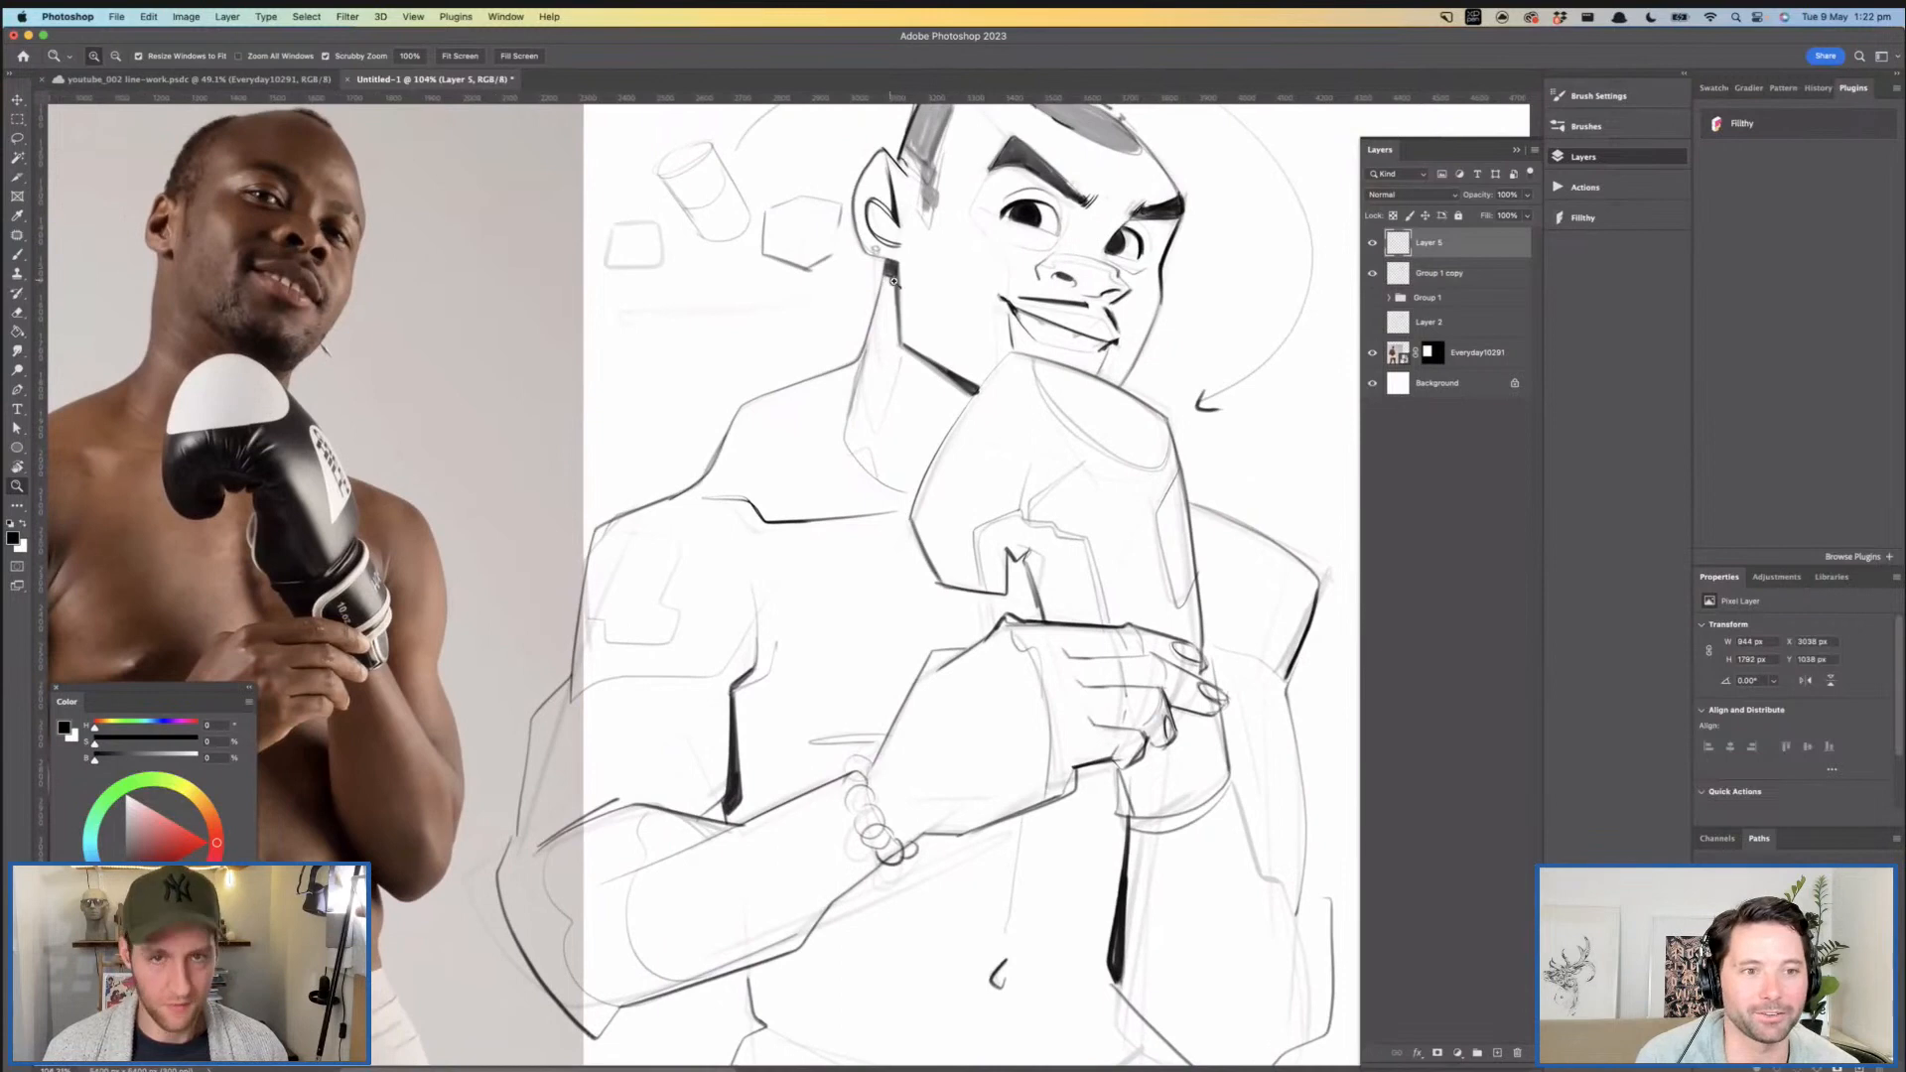
# - Ink the back edge of the jaw from below the ear down to the jaw corner
pyautogui.moveTo(885, 280); pyautogui.dragTo(953, 278)
pyautogui.press('b')
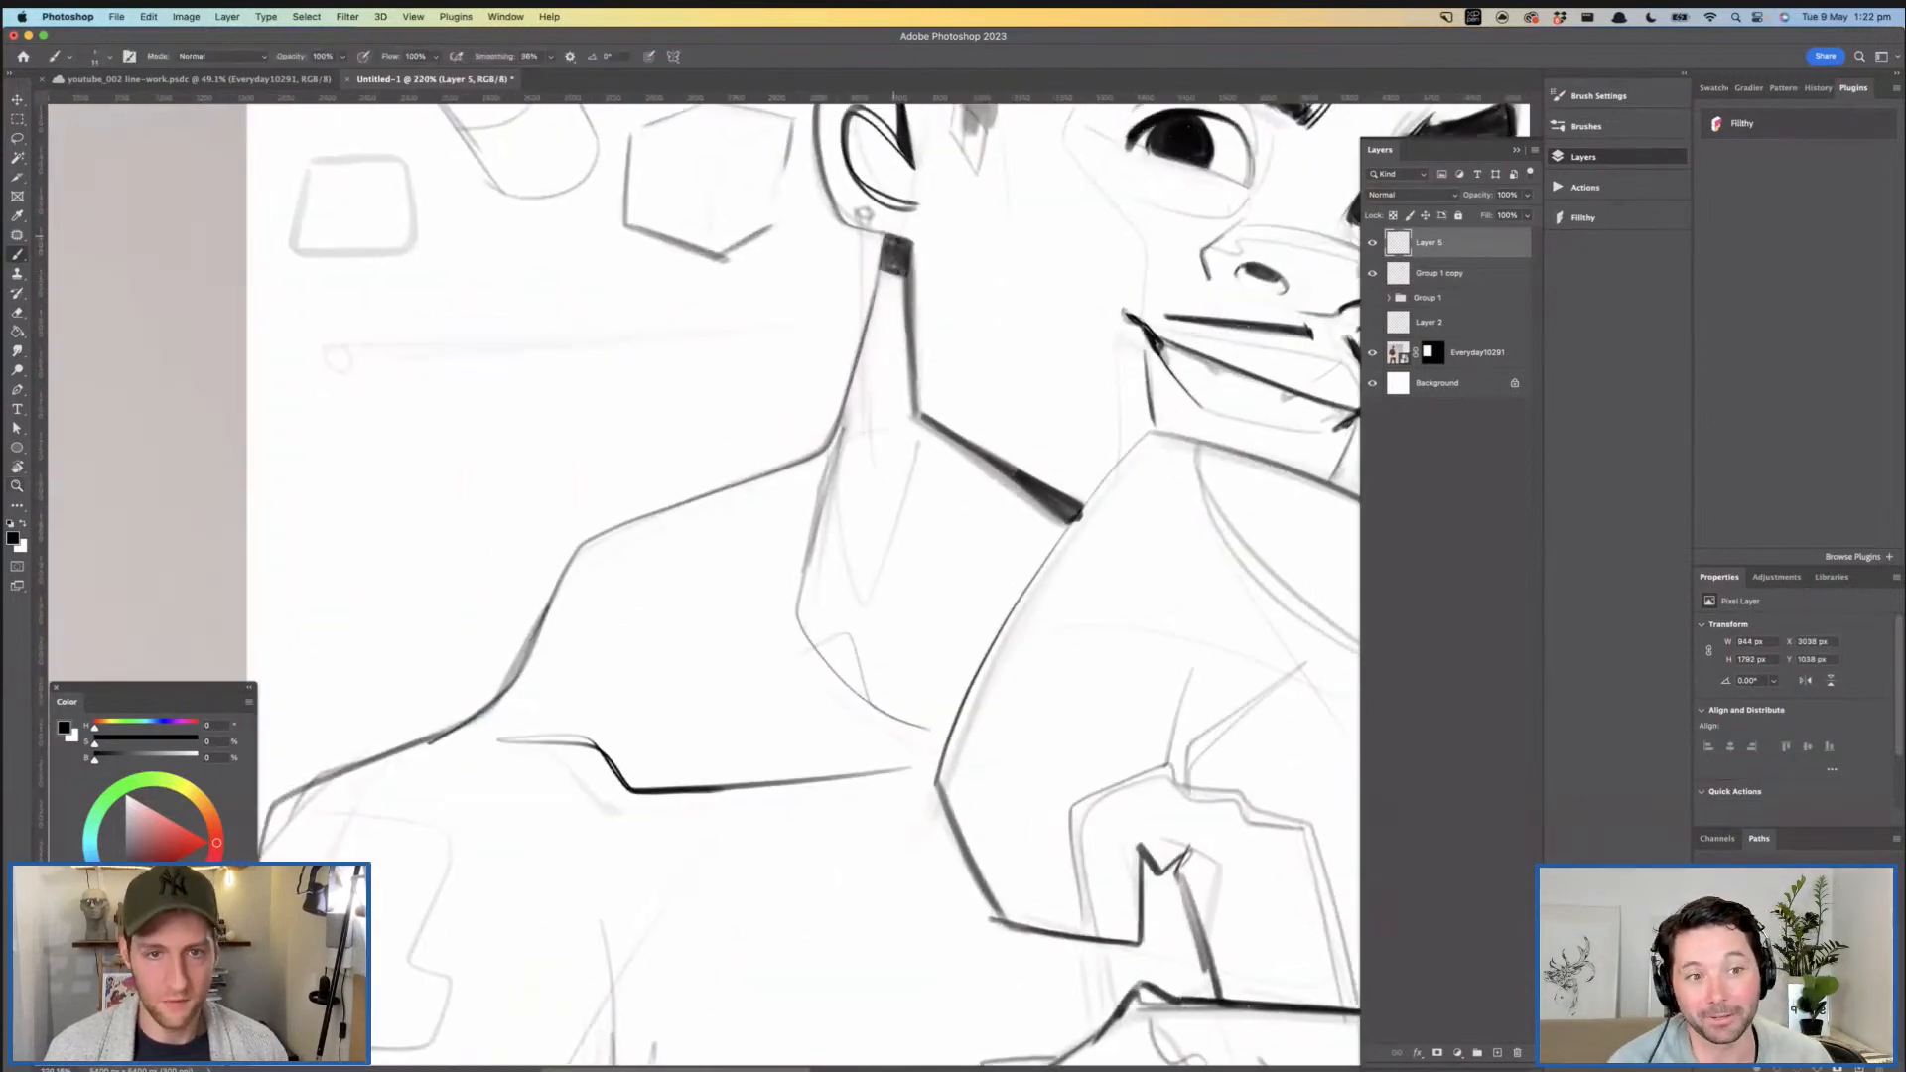
pyautogui.moveTo(912, 244); pyautogui.dragTo(917, 405)
pyautogui.press('super+z')
pyautogui.press('super+z')
pyautogui.press('super+z')
pyautogui.moveTo(910, 241); pyautogui.dragTo(916, 405)
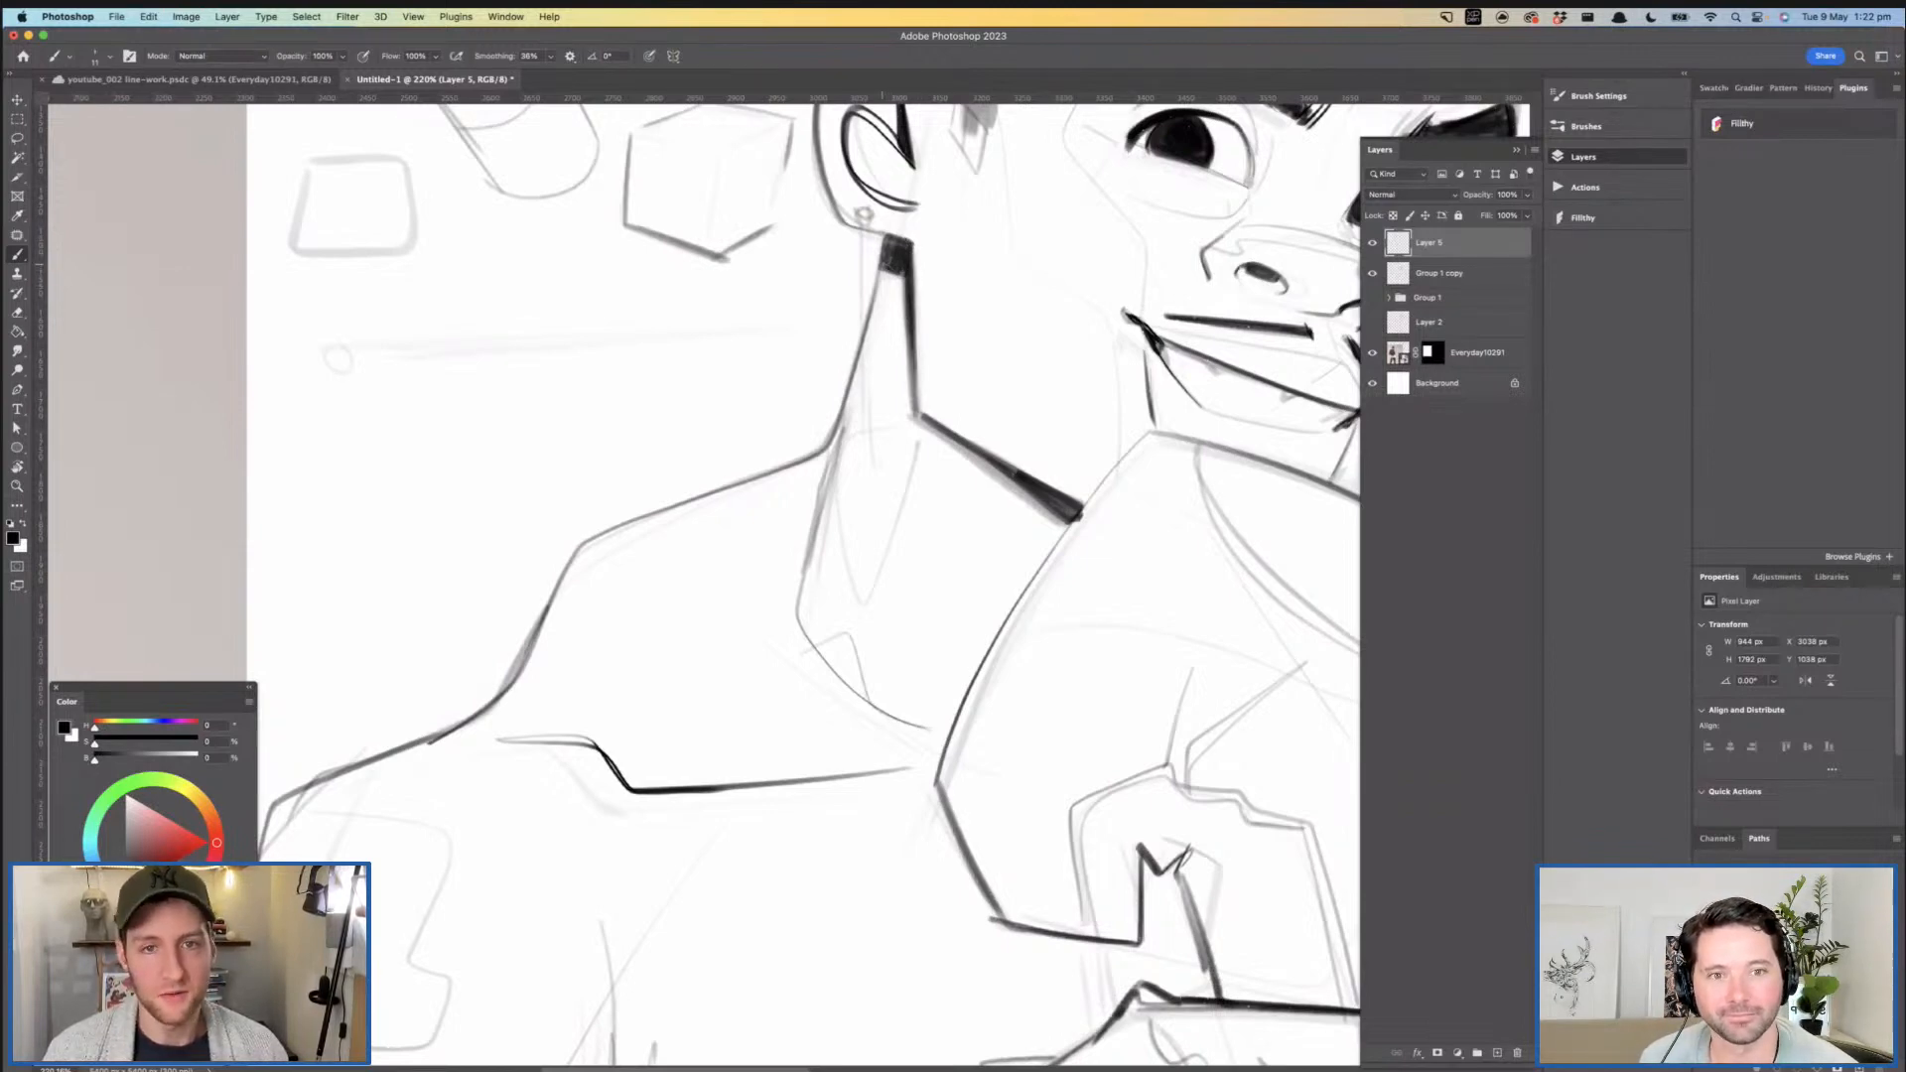
pyautogui.press('z')
pyautogui.moveTo(1003, 250)
pyautogui.mouseDown()
pyautogui.moveTo(925, 318)
pyautogui.moveTo(957, 371)
pyautogui.moveTo(1035, 405)
pyautogui.moveTo(1062, 309)
pyautogui.mouseUp()
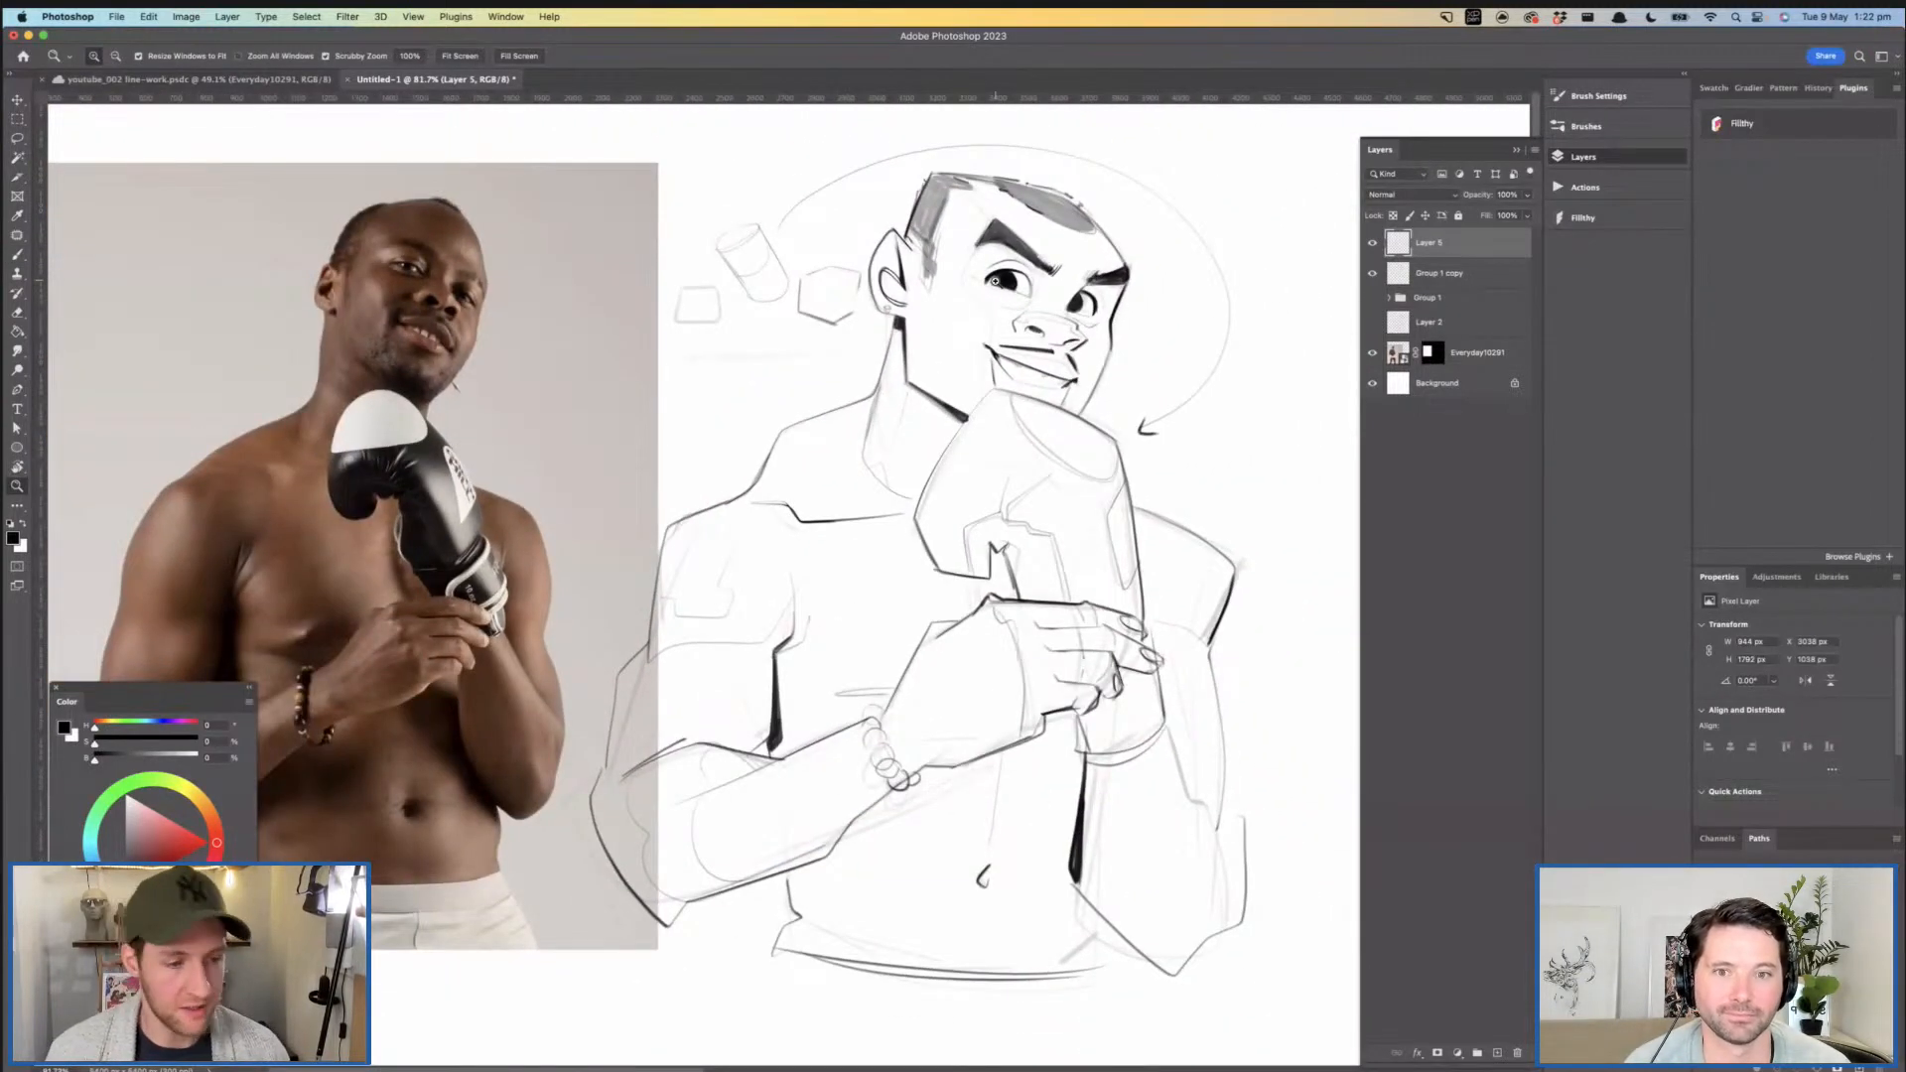
# - Ink over the crease at the near armpit beside the chest
pyautogui.moveTo(780, 574)
pyautogui.mouseDown()
pyautogui.moveTo(799, 621)
pyautogui.moveTo(829, 622)
pyautogui.mouseUp()
pyautogui.press('b')
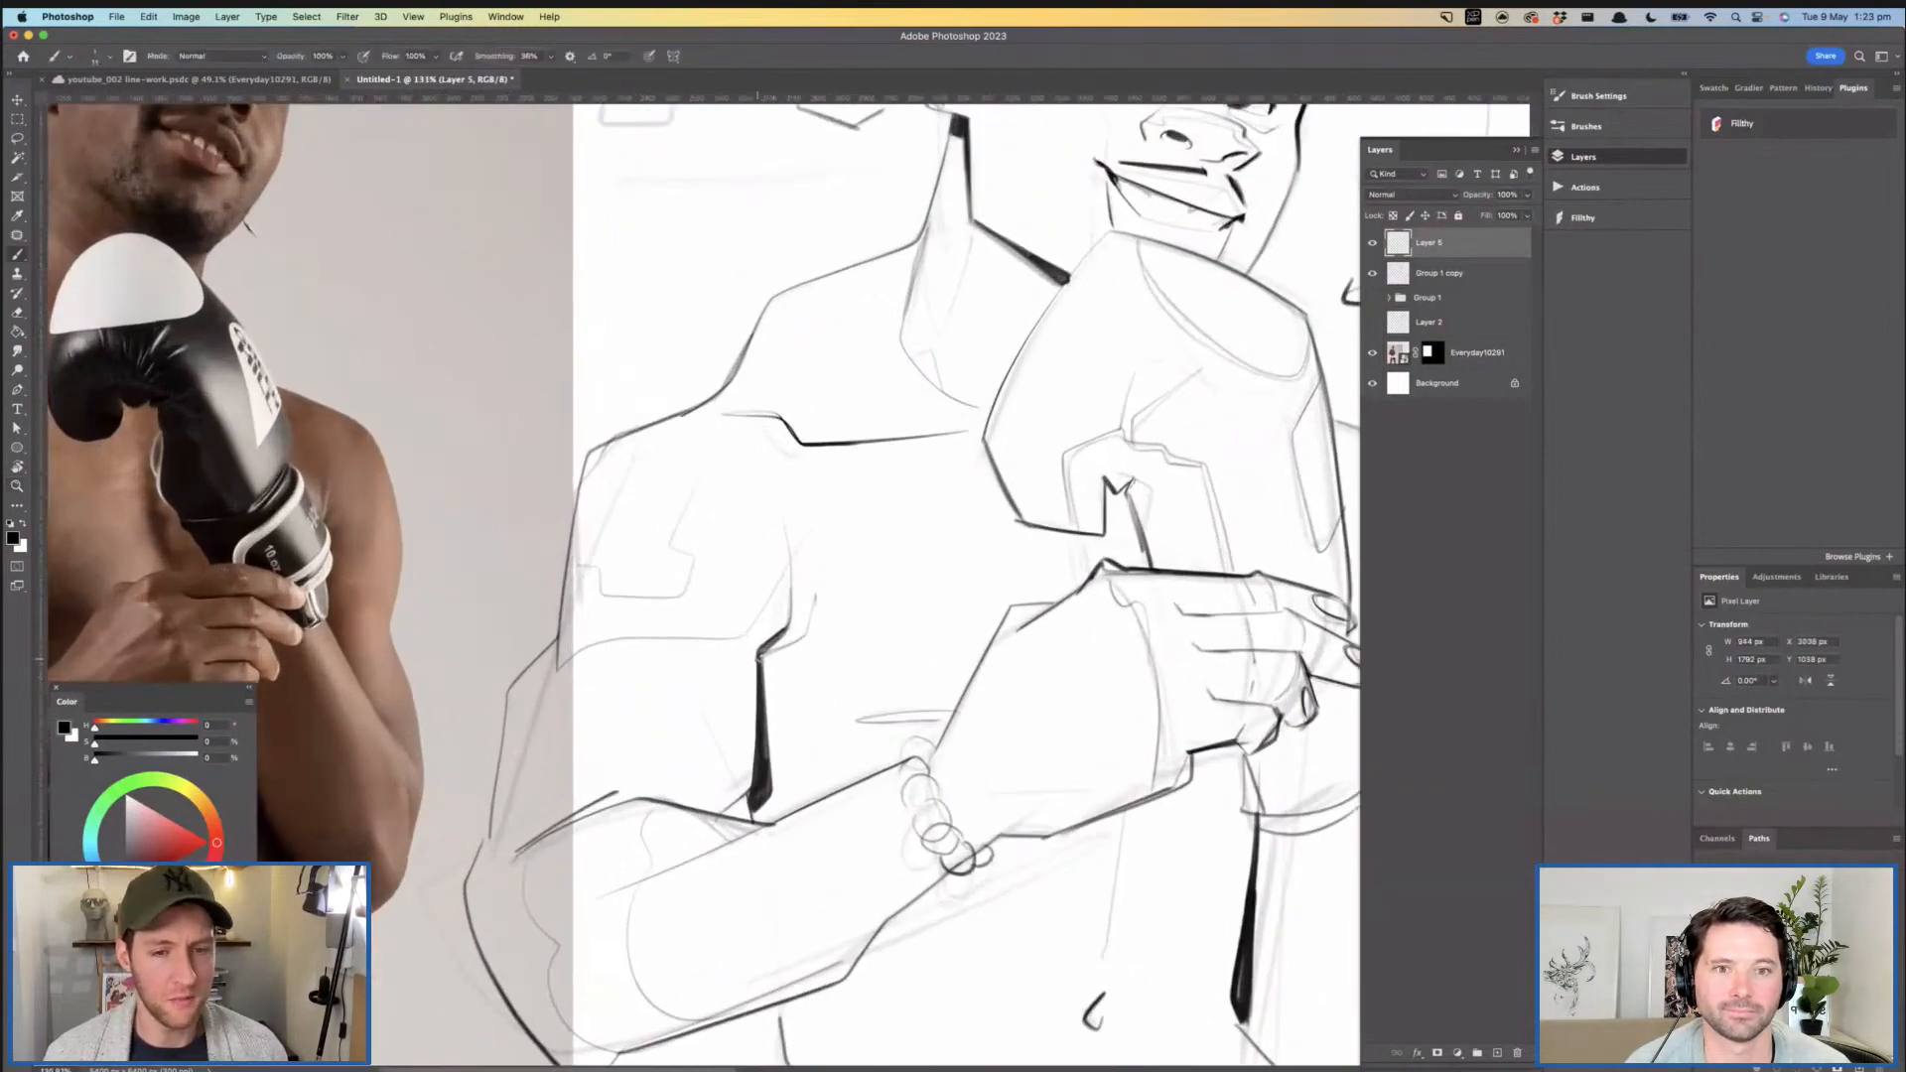
pyautogui.press('super+z')
pyautogui.moveTo(760, 658); pyautogui.dragTo(848, 571)
# - Ink the hair outline along the top of the head
pyautogui.moveTo(996, 359)
pyautogui.mouseDown()
pyautogui.moveTo(1029, 362)
pyautogui.moveTo(1036, 556)
pyautogui.moveTo(1058, 604)
pyautogui.mouseUp()
pyautogui.moveTo(883, 371); pyautogui.dragTo(913, 373)
pyautogui.press('b')
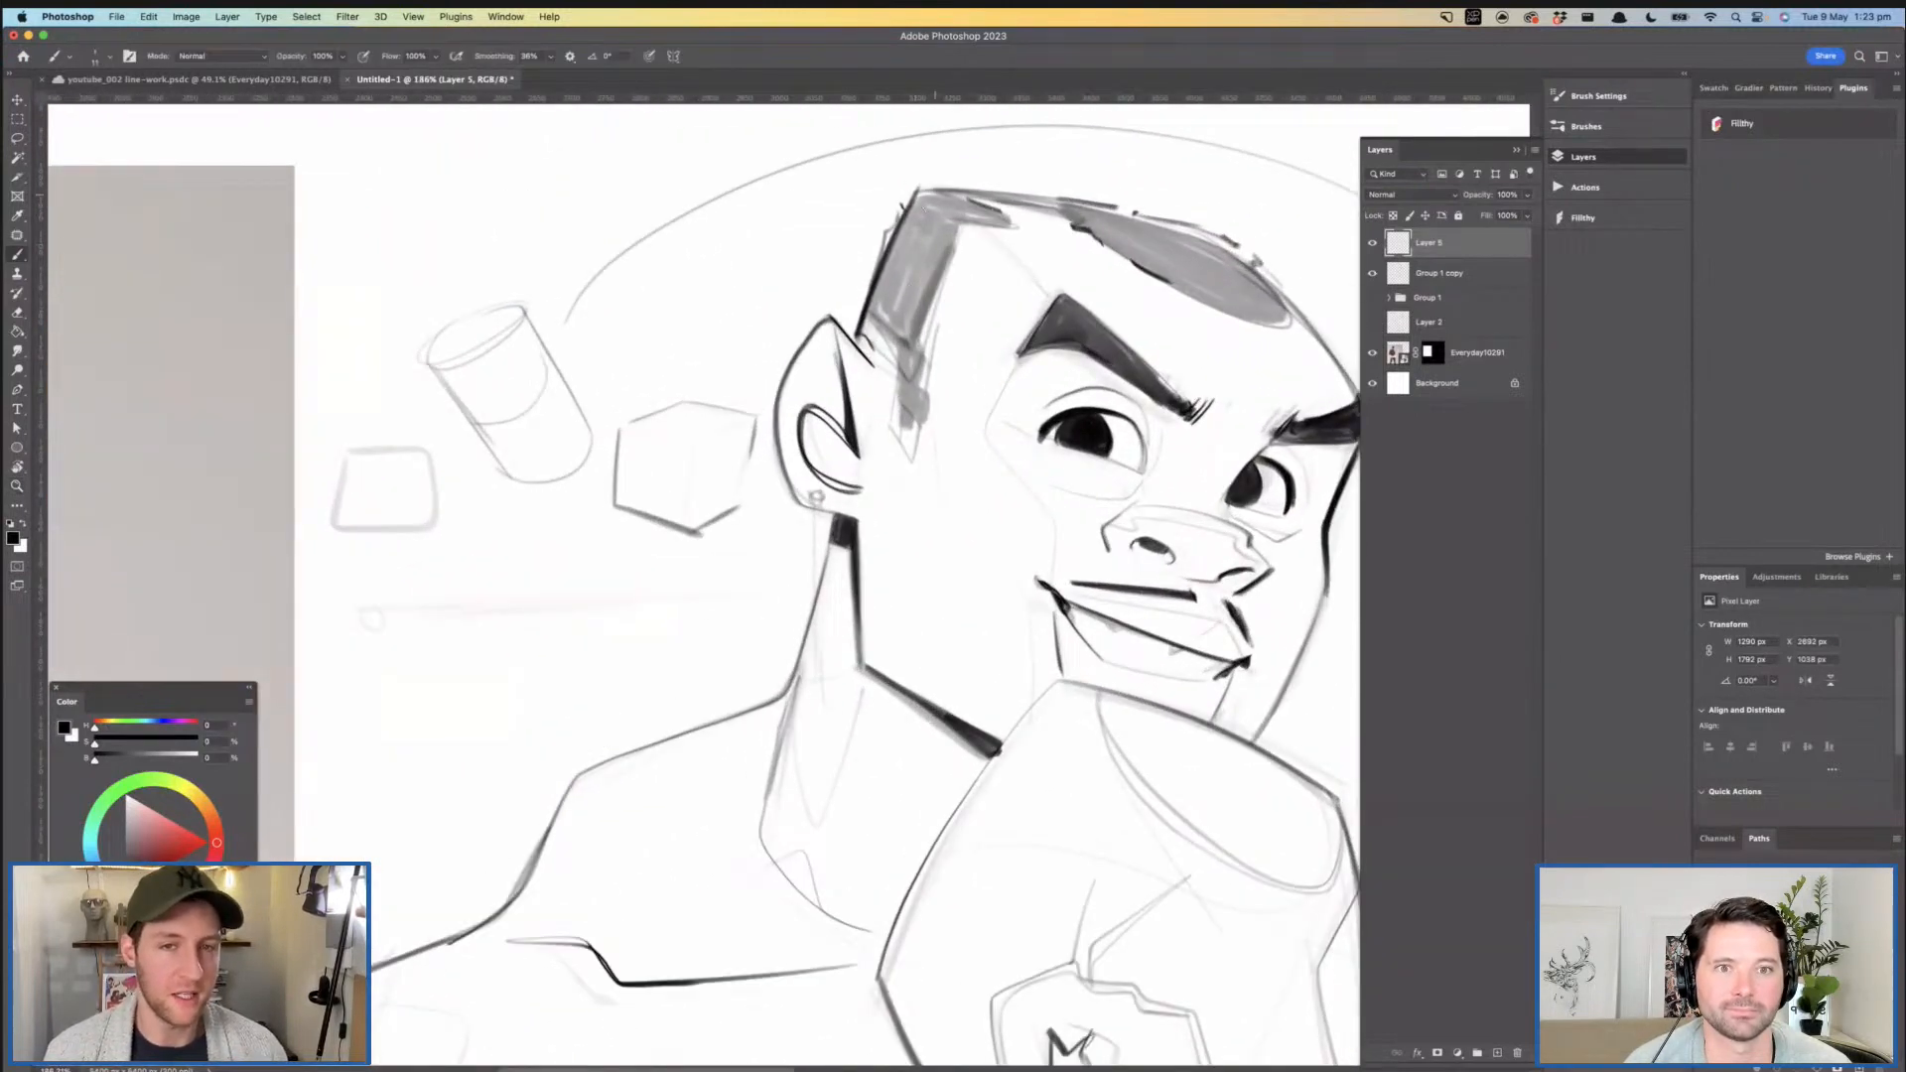
pyautogui.moveTo(1047, 196); pyautogui.dragTo(1104, 206)
pyautogui.moveTo(1247, 427)
pyautogui.mouseDown()
pyautogui.moveTo(1167, 406)
pyautogui.moveTo(1047, 326)
pyautogui.mouseUp()
# - Ink the glove's upper near edge from its peak below the mouth down towards the side corner
pyautogui.moveTo(1047, 326); pyautogui.dragTo(1028, 326)
pyautogui.moveTo(957, 528); pyautogui.dragTo(860, 368)
pyautogui.moveTo(773, 421); pyautogui.dragTo(800, 422)
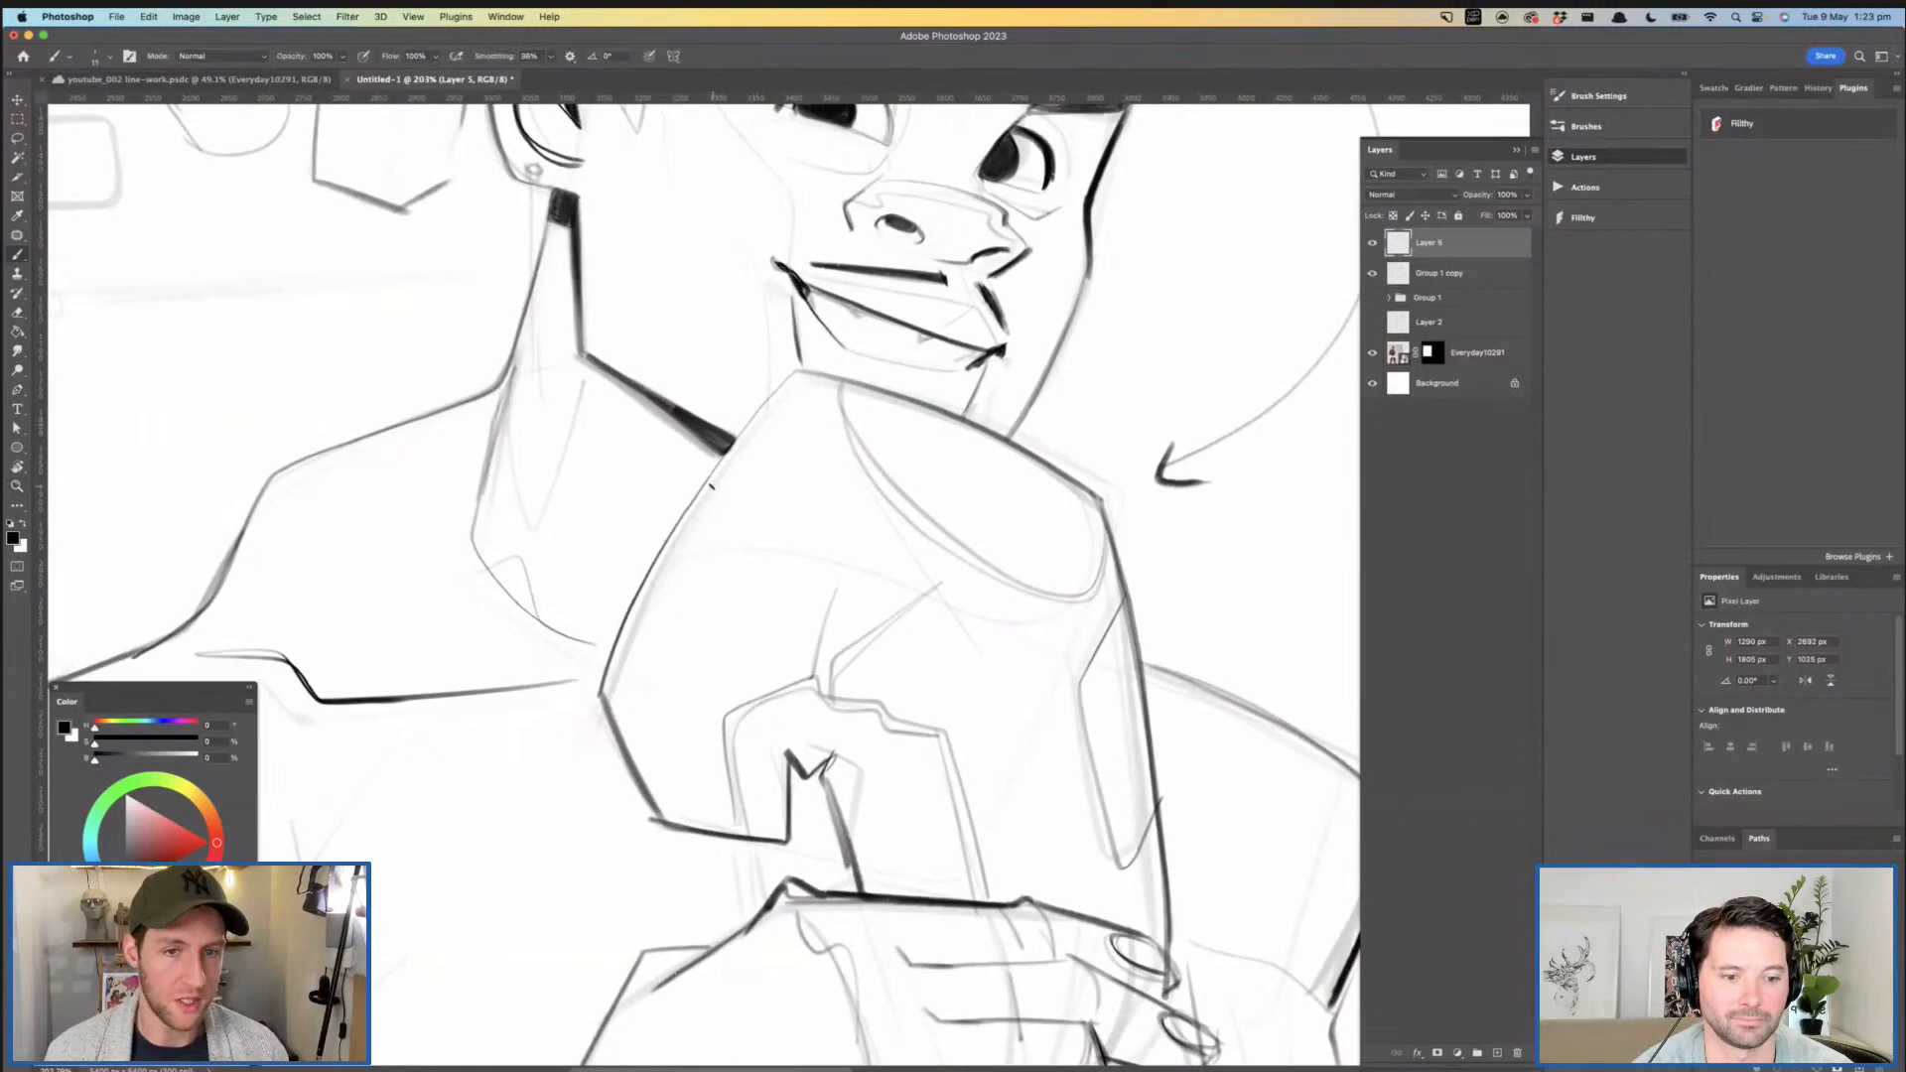
pyautogui.moveTo(775, 391); pyautogui.dragTo(705, 493)
pyautogui.press('super+z')
pyautogui.moveTo(780, 387); pyautogui.dragTo(638, 588)
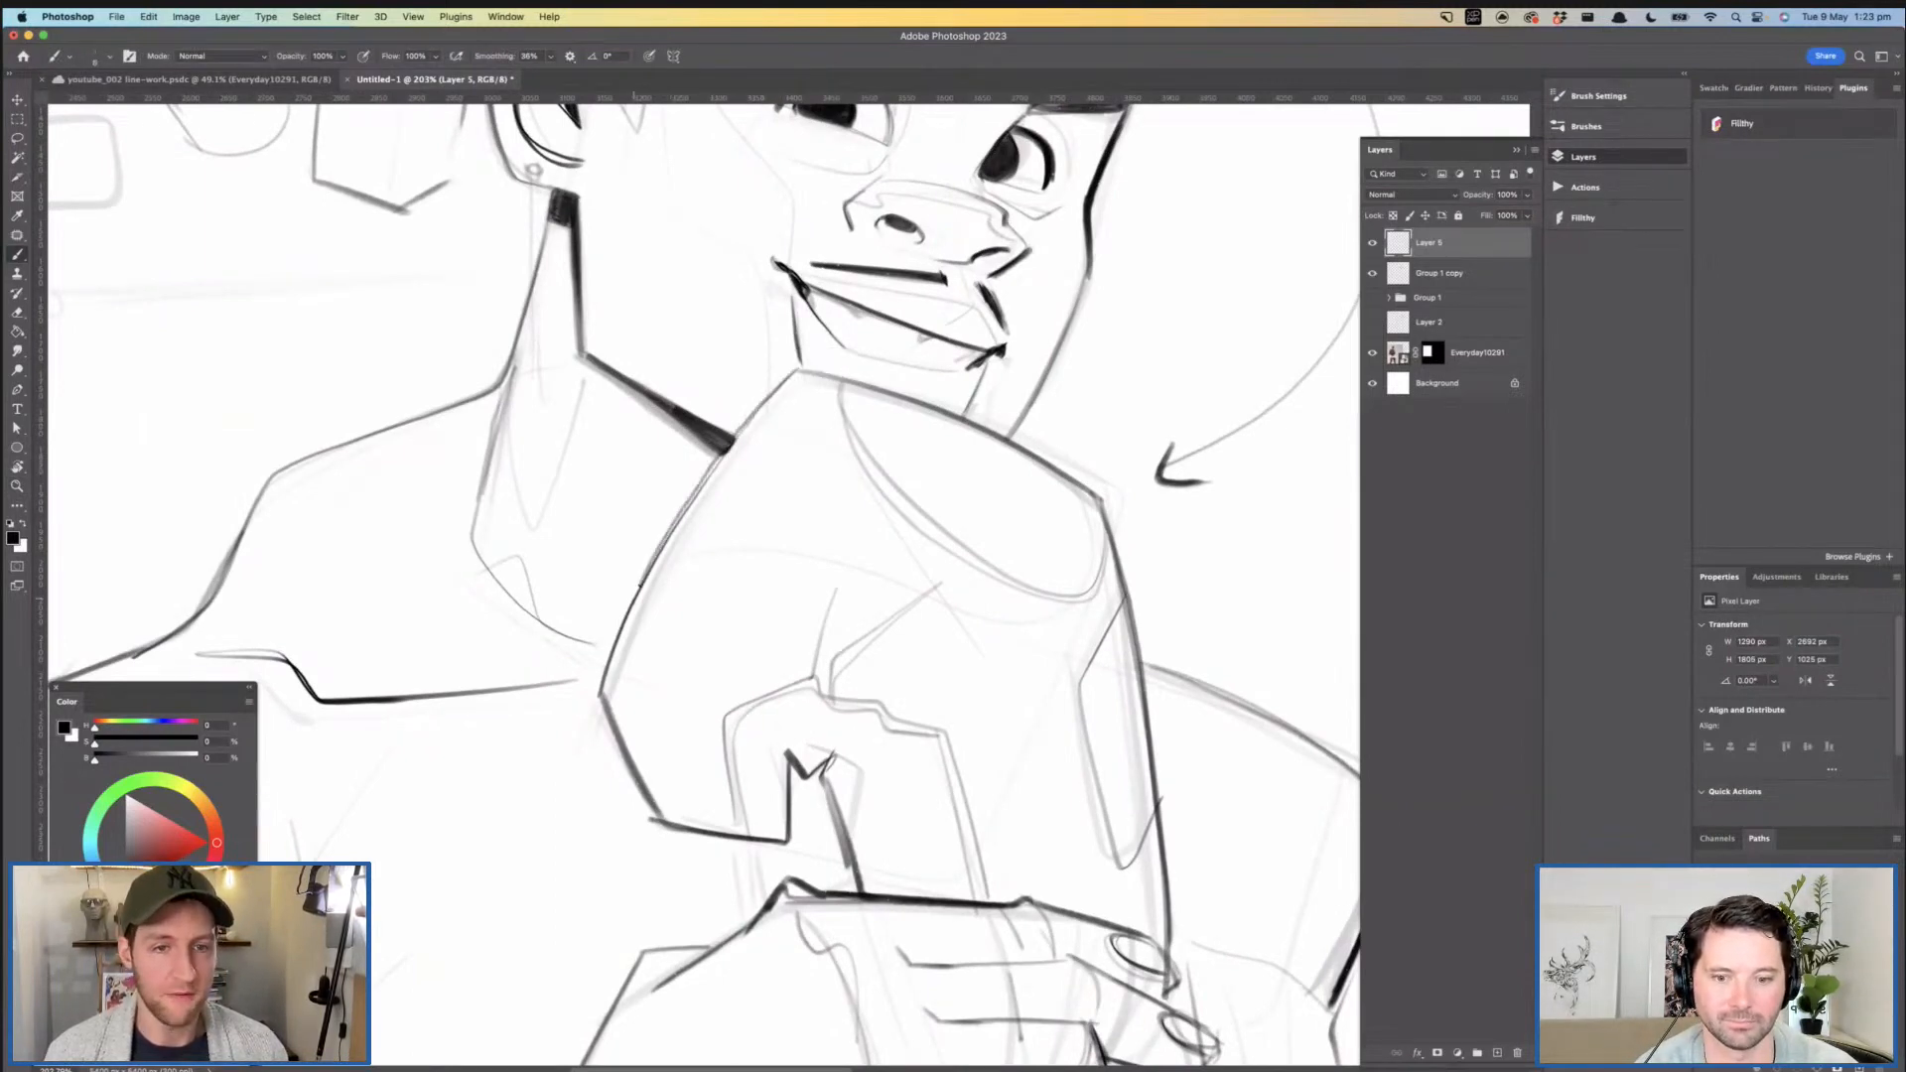
# - Lower the opacity of the Group 1 copy layer to fade the drawing beneath the new ink
pyautogui.moveTo(958, 584); pyautogui.dragTo(850, 587)
pyautogui.moveTo(919, 590); pyautogui.dragTo(921, 508)
pyautogui.moveTo(934, 509); pyautogui.dragTo(907, 508)
pyautogui.click(1436, 274)
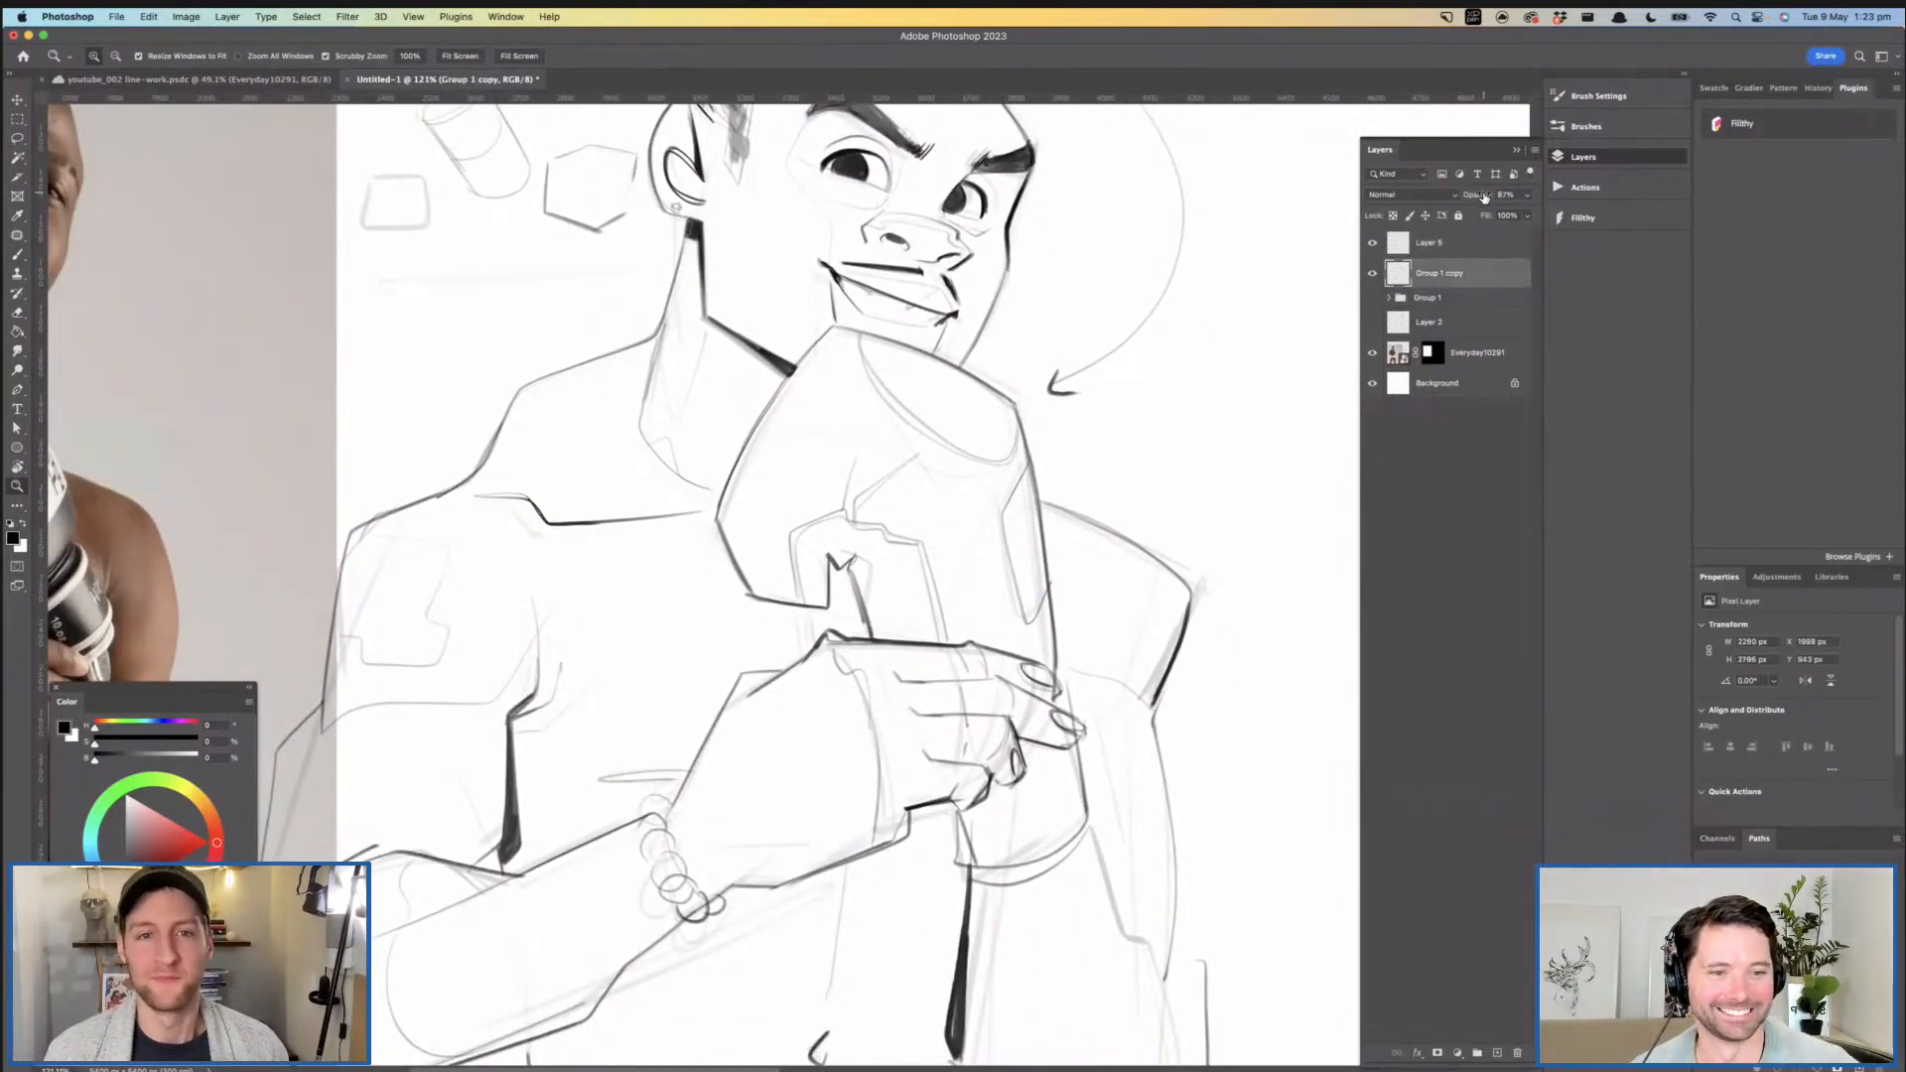
pyautogui.moveTo(1084, 356); pyautogui.dragTo(1075, 356)
pyautogui.moveTo(1071, 454); pyautogui.dragTo(1121, 629)
pyautogui.moveTo(1490, 199); pyautogui.dragTo(1482, 201)
pyautogui.moveTo(1070, 423); pyautogui.dragTo(1039, 424)
pyautogui.moveTo(963, 526); pyautogui.dragTo(974, 294)
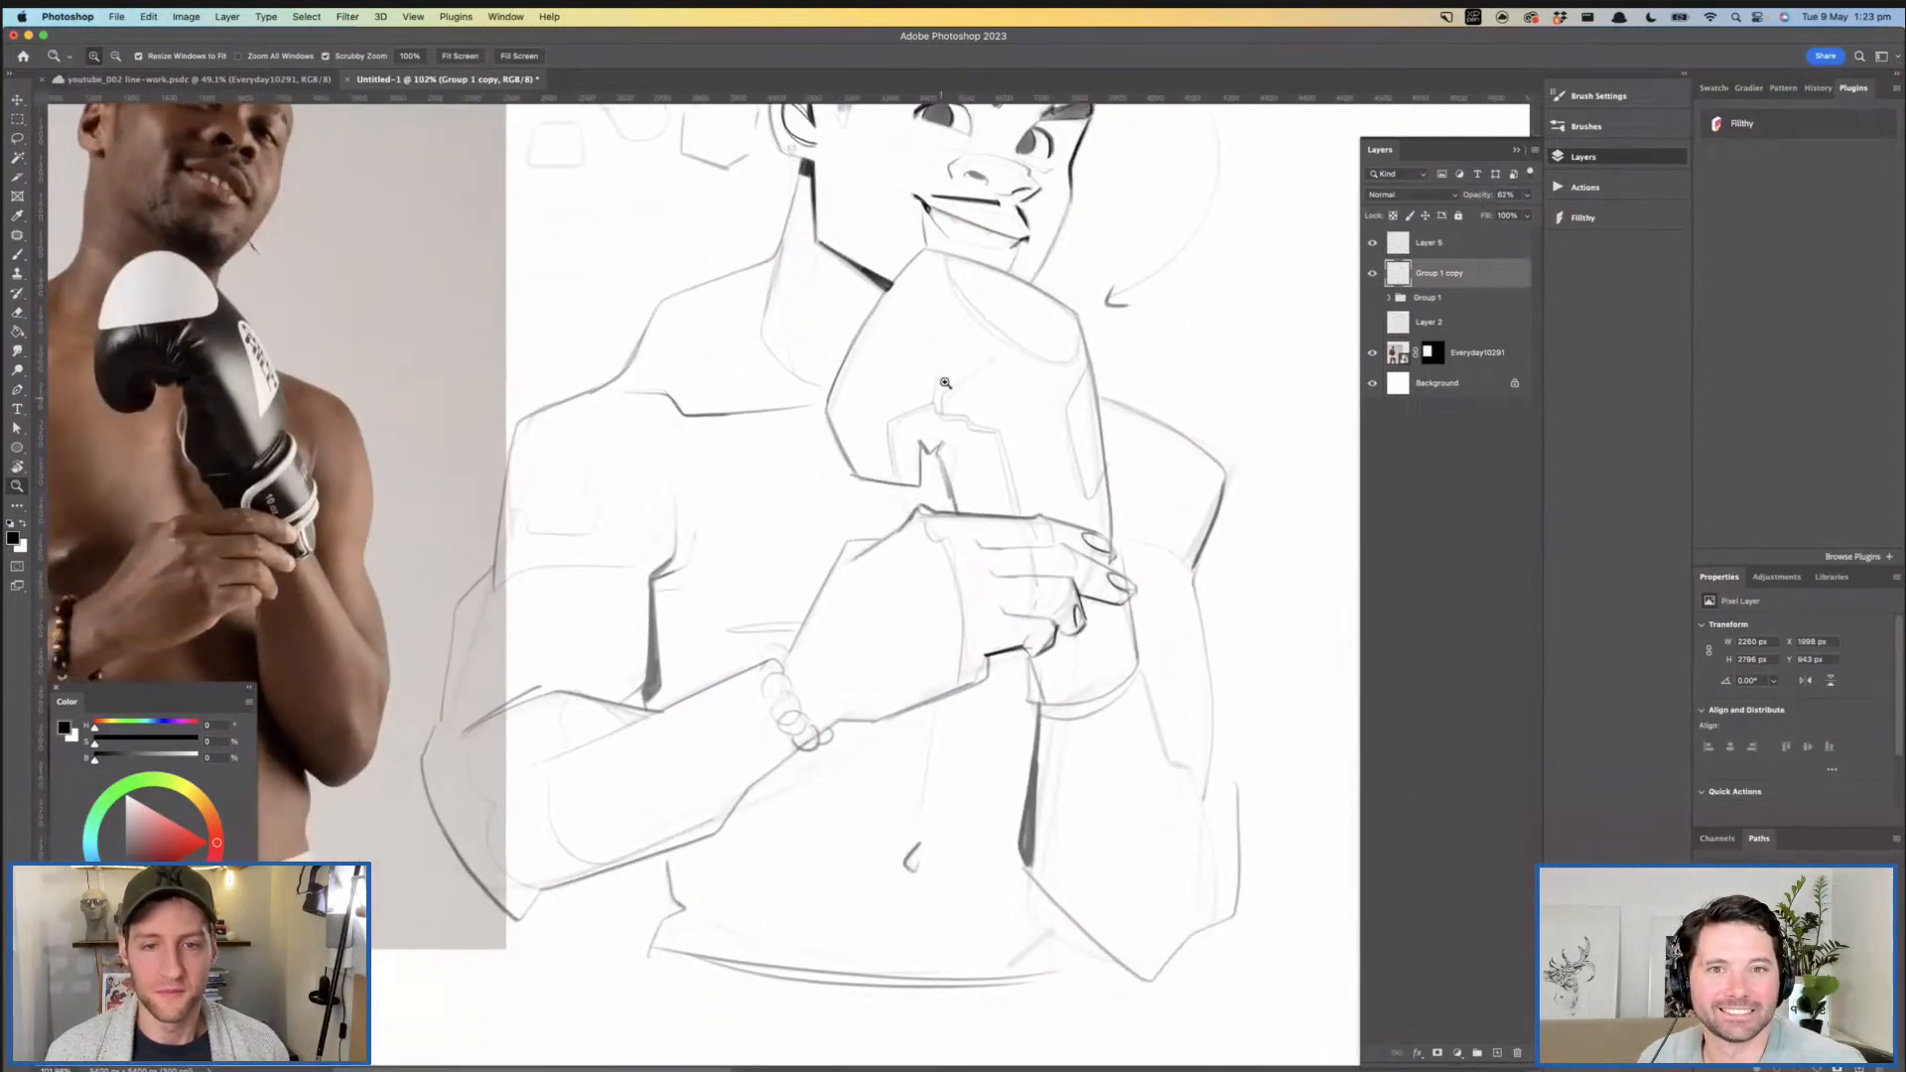
pyautogui.moveTo(911, 427); pyautogui.dragTo(996, 417)
# - Ink the glove's lower near edge and its flat bottom up to the thumb notch on Layer 5
pyautogui.click(1450, 252)
pyautogui.moveTo(735, 375)
pyautogui.mouseDown()
pyautogui.moveTo(800, 513)
pyautogui.moveTo(918, 526)
pyautogui.moveTo(933, 437)
pyautogui.moveTo(965, 437)
pyautogui.moveTo(949, 499)
pyautogui.moveTo(772, 485)
pyautogui.moveTo(875, 497)
pyautogui.moveTo(843, 499)
pyautogui.mouseUp()
pyautogui.moveTo(978, 448); pyautogui.dragTo(1023, 439)
pyautogui.press('super+z')
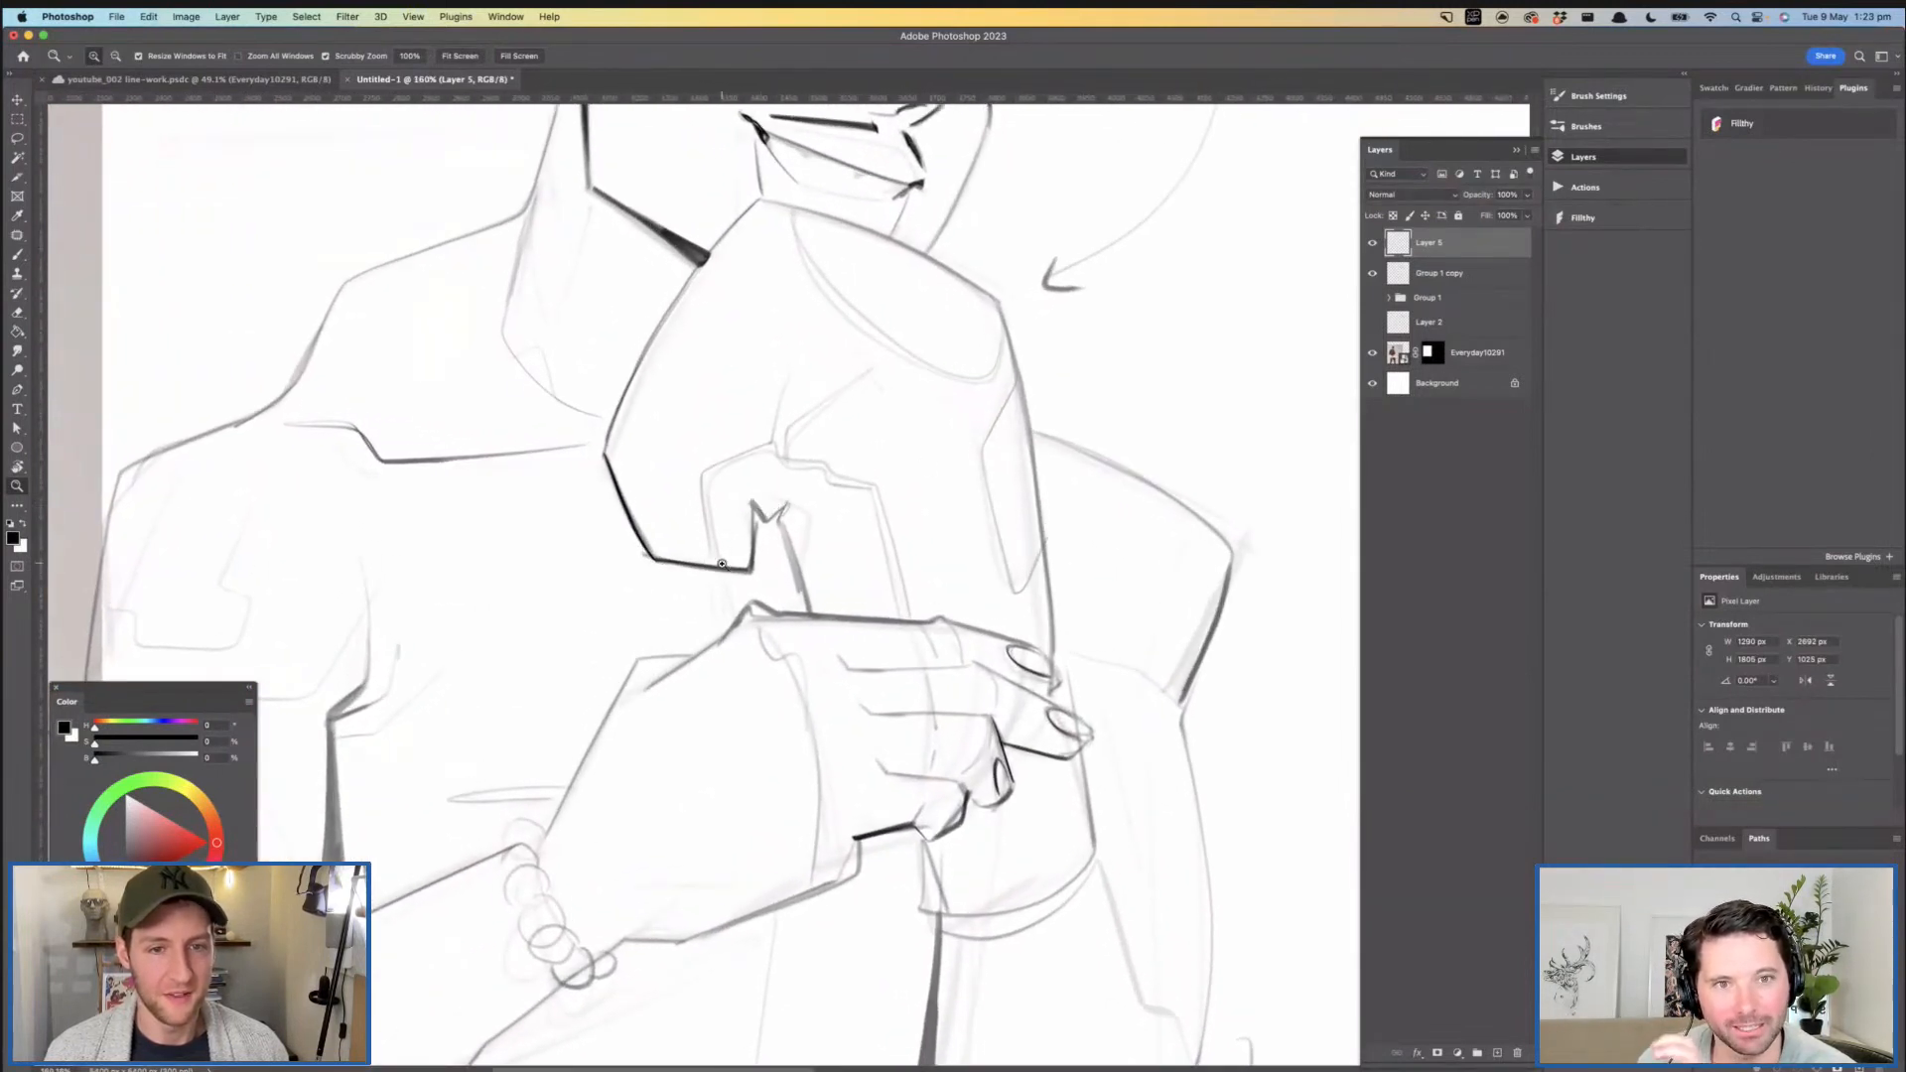
pyautogui.moveTo(726, 489); pyautogui.dragTo(794, 511)
pyautogui.press('b')
pyautogui.press('super+z')
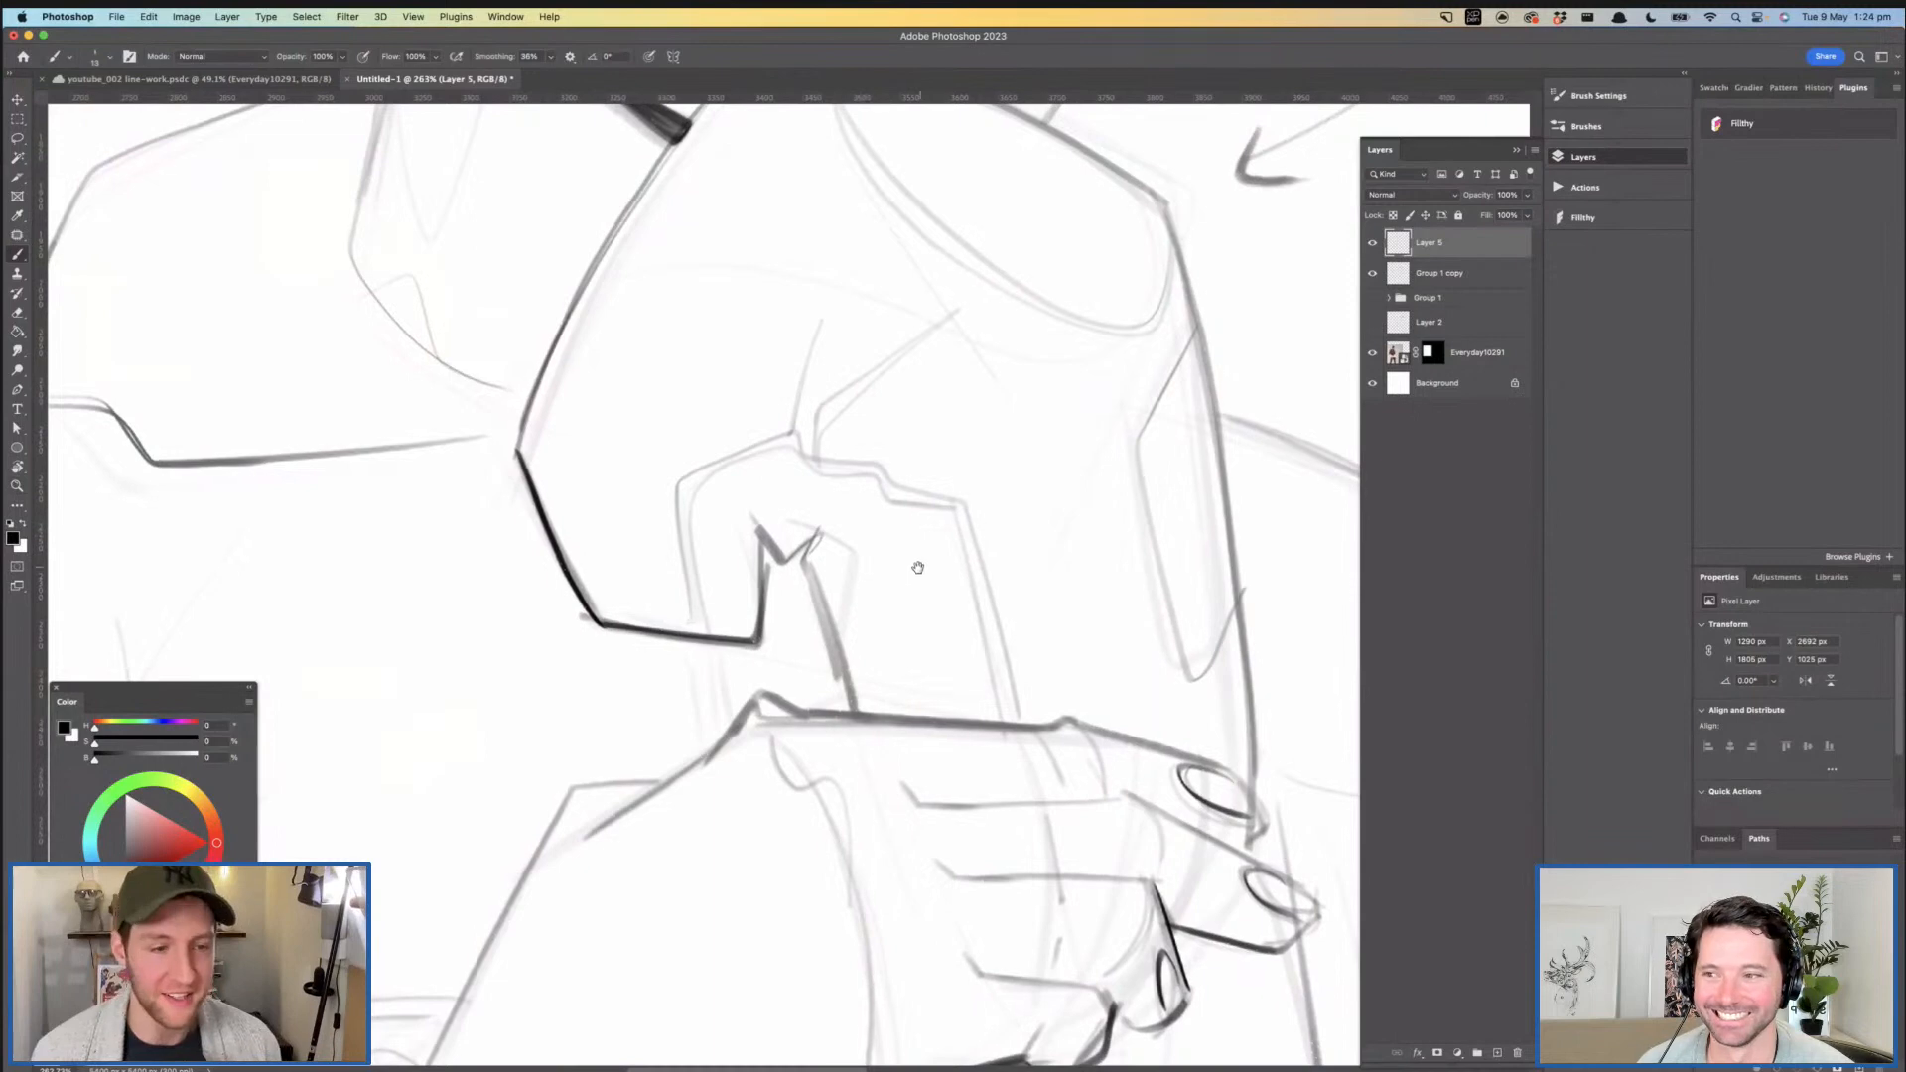
# - Ink the glove's thumb notch and the short line running from it down to the gripping hand
pyautogui.hscroll(3, 919, 561)
pyautogui.moveTo(728, 542)
pyautogui.mouseDown()
pyautogui.moveTo(772, 503)
pyautogui.moveTo(751, 531)
pyautogui.moveTo(800, 655)
pyautogui.mouseUp()
pyautogui.moveTo(865, 627); pyautogui.dragTo(819, 686)
pyautogui.moveTo(964, 613); pyautogui.dragTo(923, 613)
pyautogui.press('super+z')
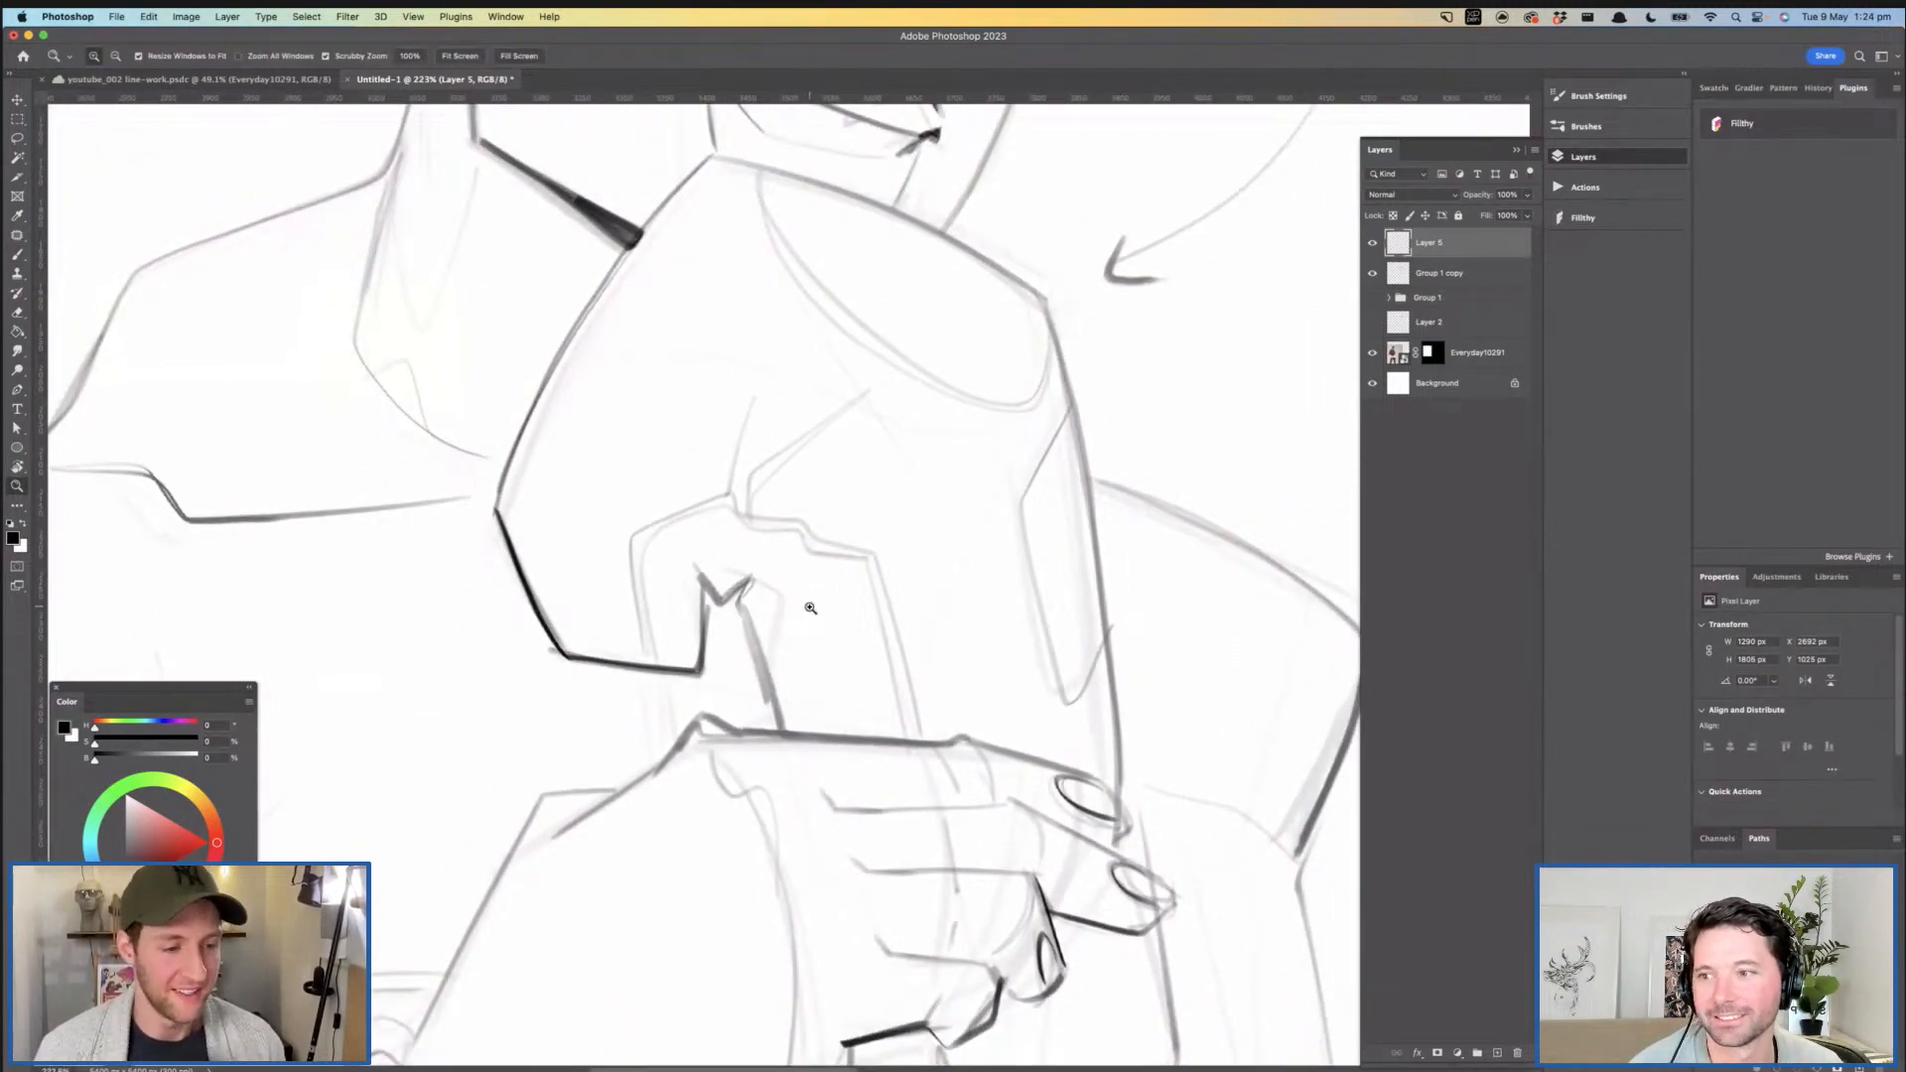
pyautogui.moveTo(875, 598); pyautogui.dragTo(830, 544)
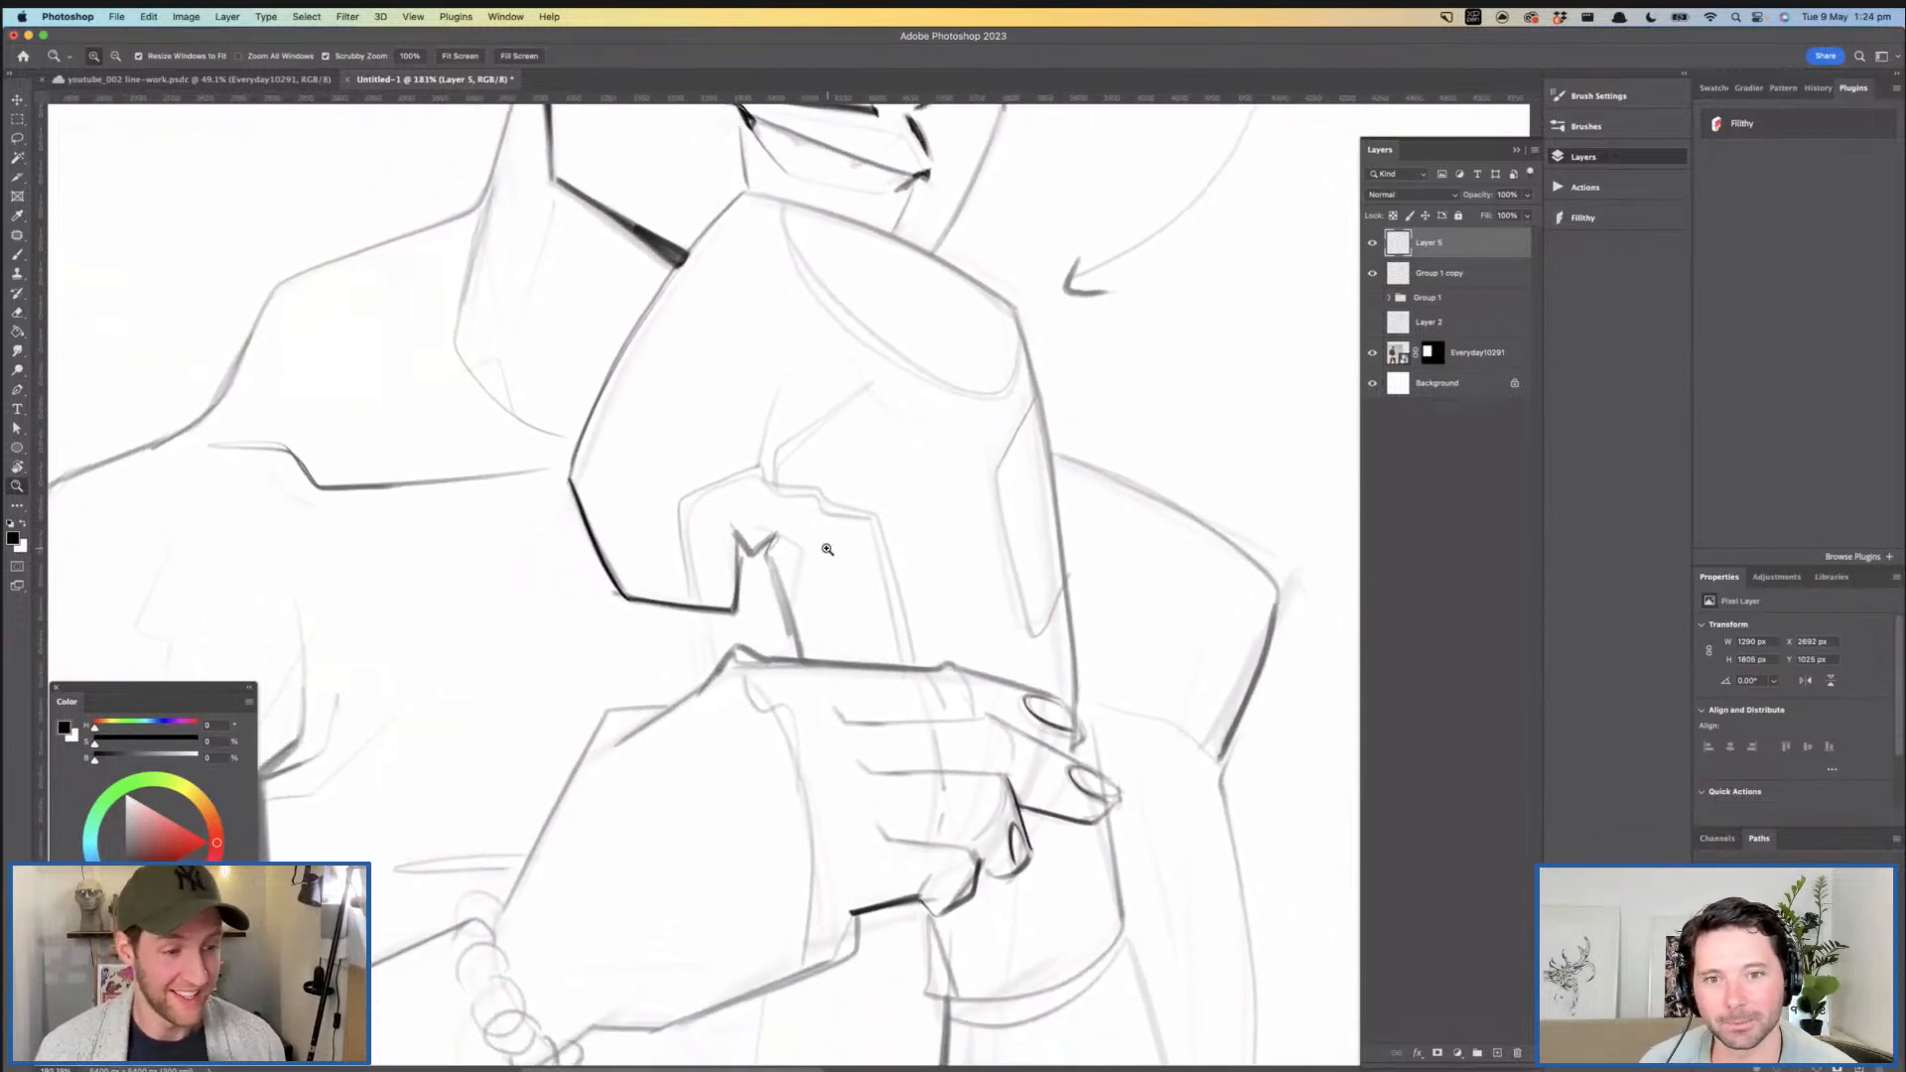
pyautogui.moveTo(802, 546)
pyautogui.mouseDown()
pyautogui.moveTo(828, 541)
pyautogui.moveTo(786, 501)
pyautogui.moveTo(758, 546)
pyautogui.moveTo(809, 711)
pyautogui.mouseUp()
pyautogui.press('b')
pyautogui.press('z')
pyautogui.moveTo(941, 643)
pyautogui.mouseDown()
pyautogui.moveTo(915, 583)
pyautogui.moveTo(906, 600)
pyautogui.moveTo(839, 587)
pyautogui.moveTo(893, 587)
pyautogui.mouseUp()
pyautogui.press('b')
pyautogui.moveTo(721, 567)
pyautogui.mouseDown()
pyautogui.moveTo(734, 700)
pyautogui.moveTo(826, 519)
pyautogui.moveTo(850, 548)
pyautogui.moveTo(993, 400)
pyautogui.moveTo(887, 501)
pyautogui.moveTo(751, 495)
pyautogui.moveTo(874, 475)
pyautogui.moveTo(854, 513)
pyautogui.moveTo(907, 662)
pyautogui.moveTo(901, 824)
pyautogui.mouseUp()
pyautogui.press('z')
pyautogui.press('b')
pyautogui.press('z')
pyautogui.moveTo(791, 435); pyautogui.dragTo(882, 413)
pyautogui.press('b')
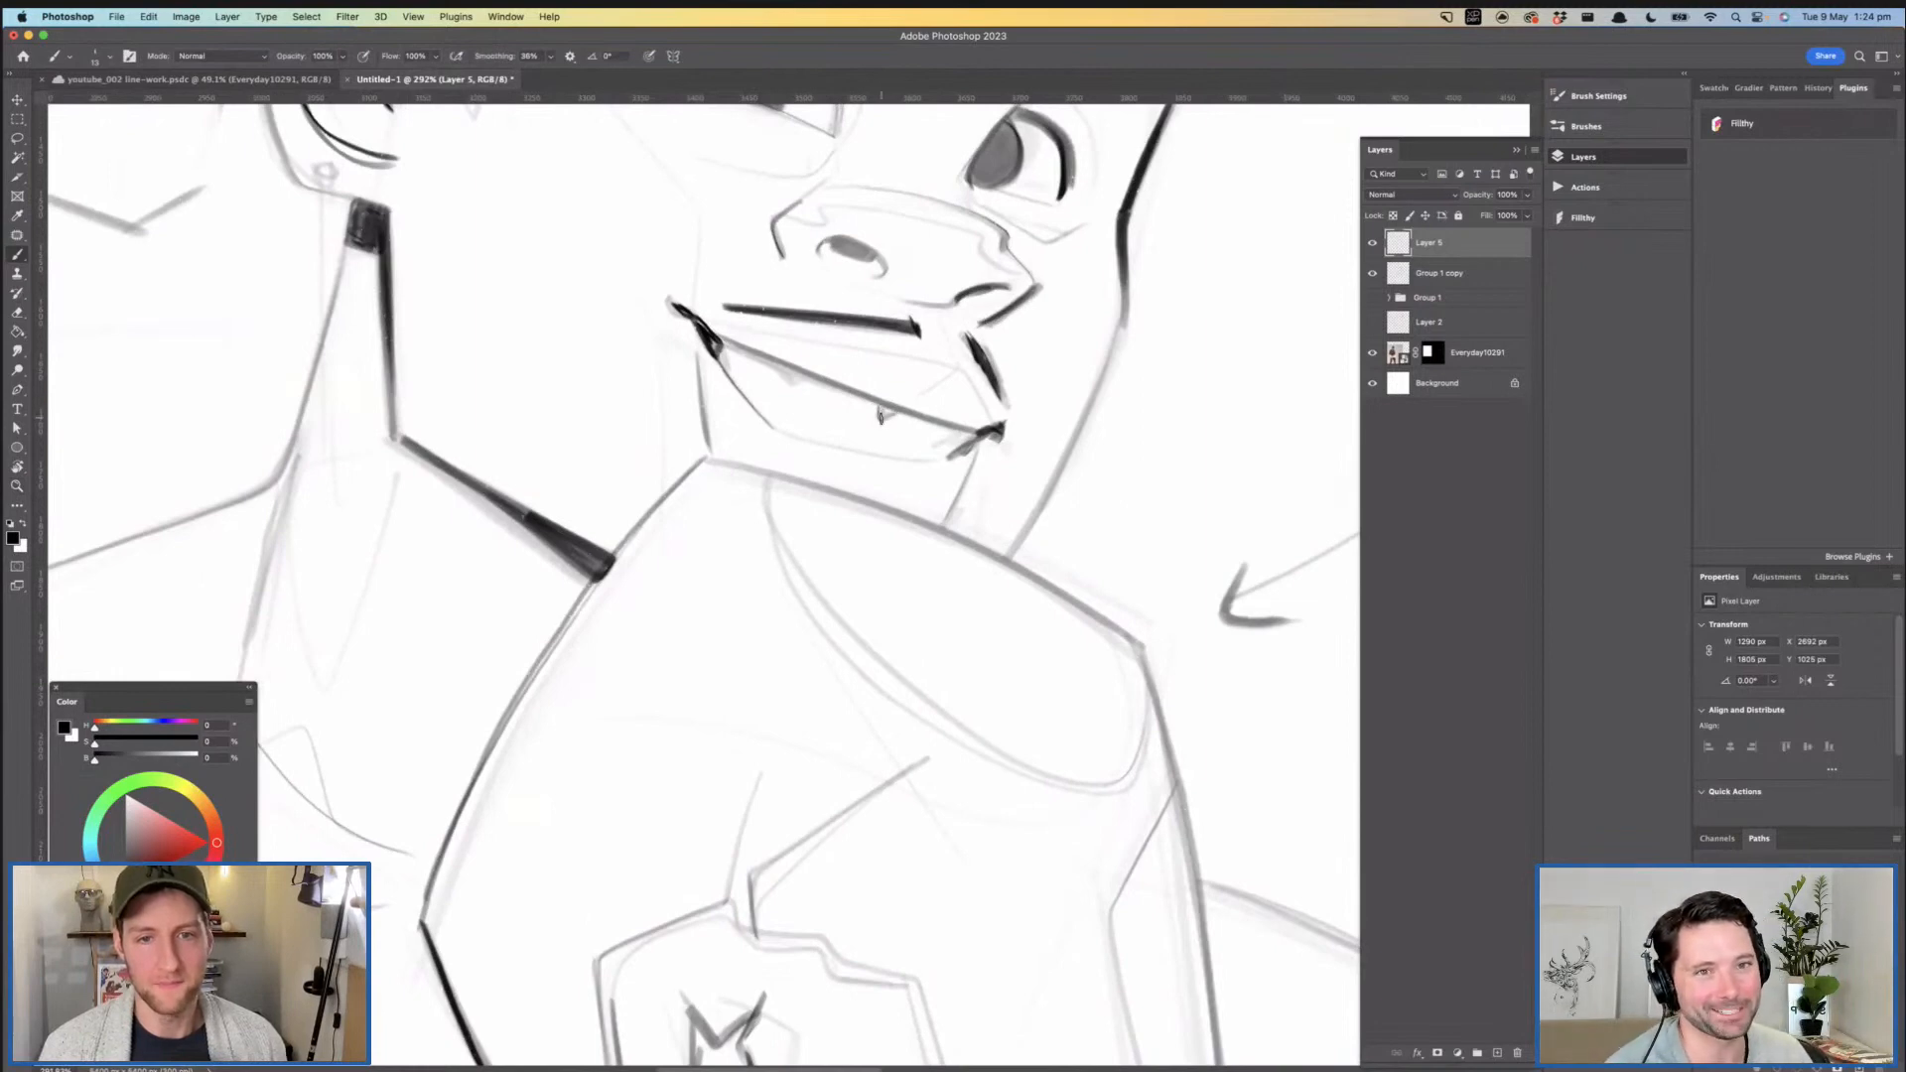
pyautogui.press('z')
pyautogui.moveTo(1065, 507); pyautogui.dragTo(744, 512)
pyautogui.moveTo(1022, 523)
pyautogui.mouseDown()
pyautogui.moveTo(1037, 359)
pyautogui.moveTo(1016, 403)
pyautogui.mouseUp()
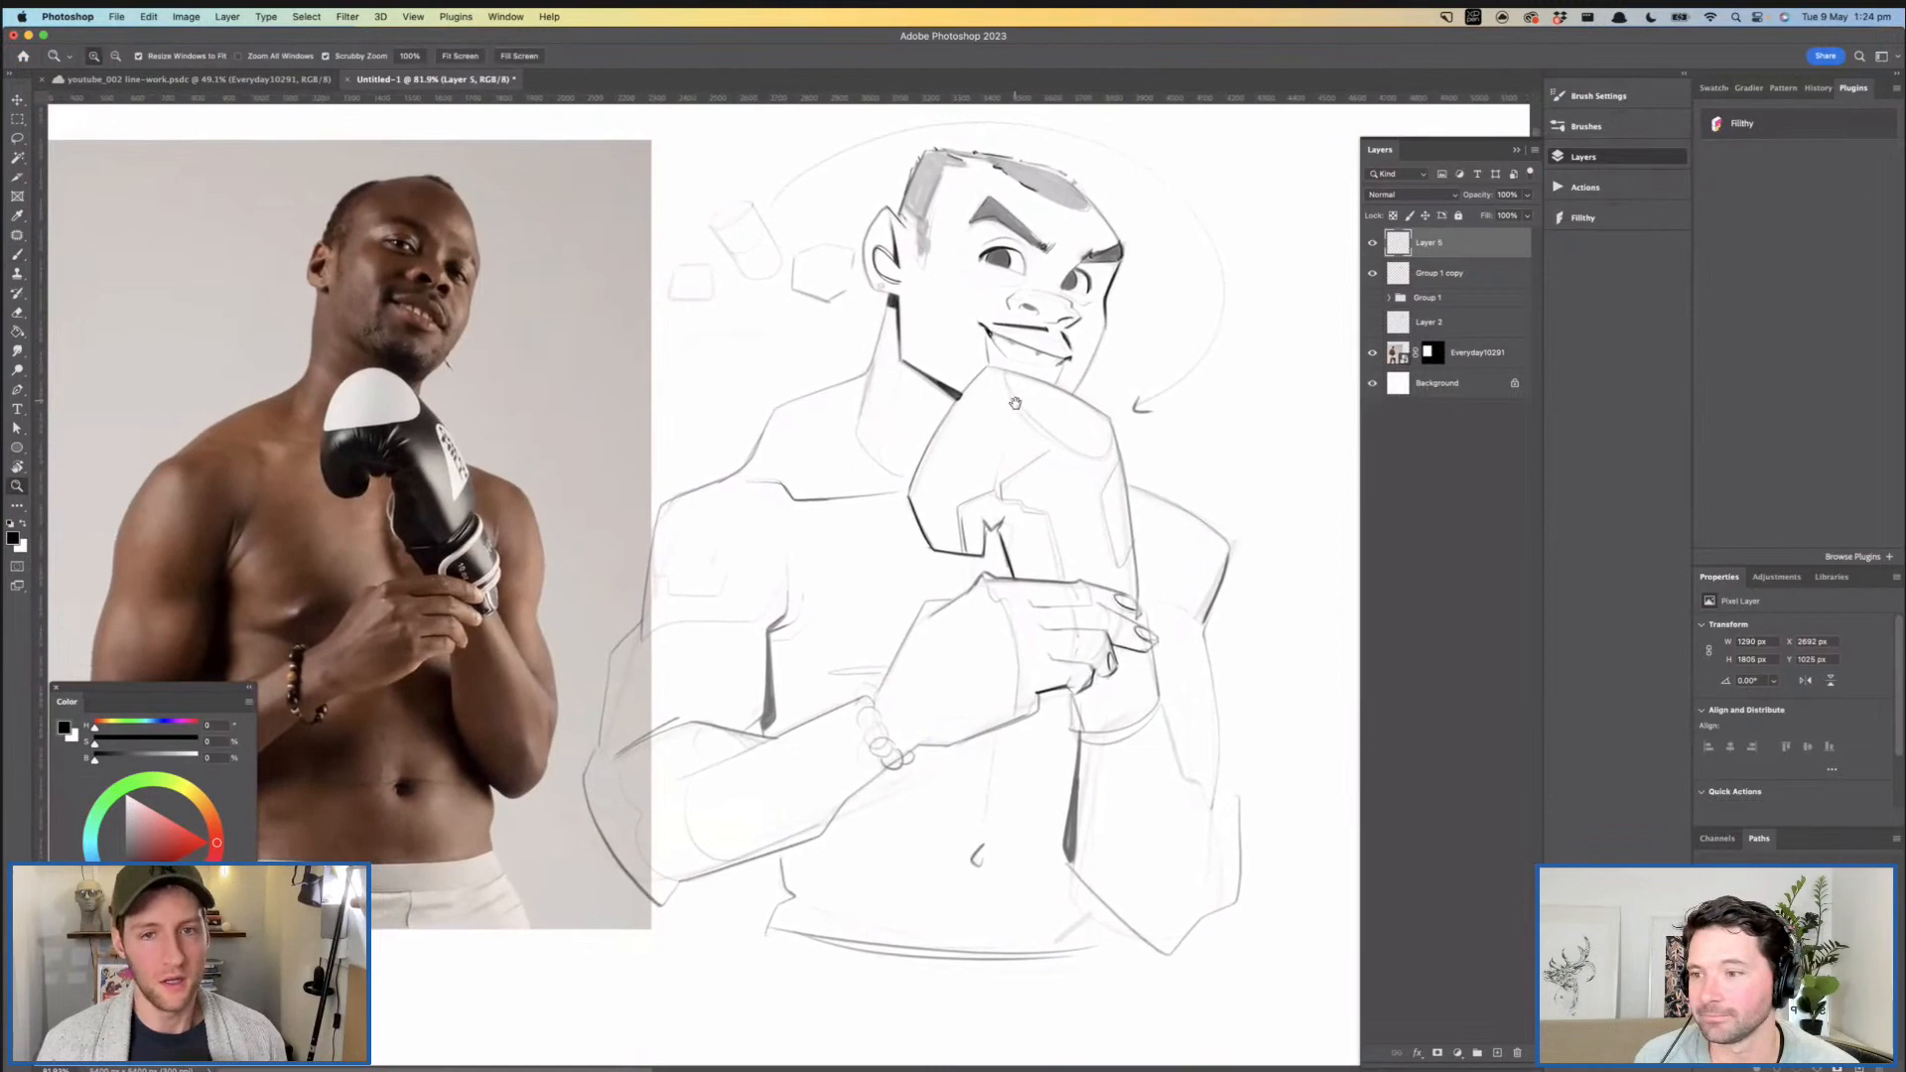